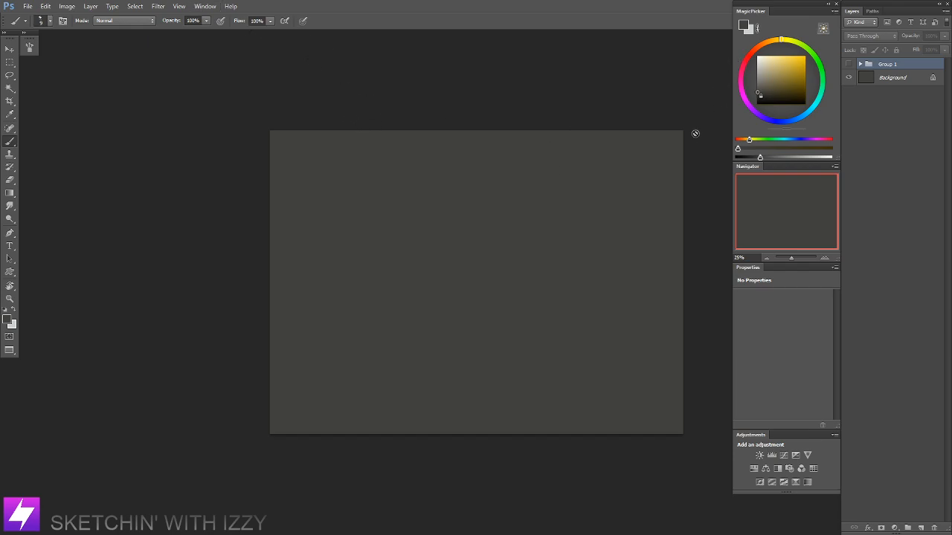
Step: Show the Group 1 reference photos, scale them down to 64.27% and fit them into the canvas's upper right corner
{"action": "left_click_drag", "start_coordinate": [728, 170], "coordinate": [730, 170]}
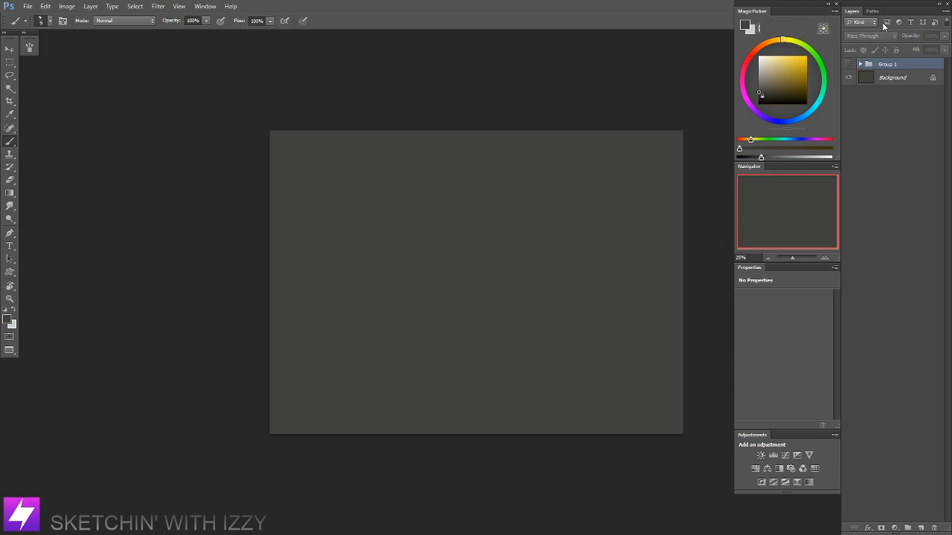
{"action": "left_click", "coordinate": [848, 65]}
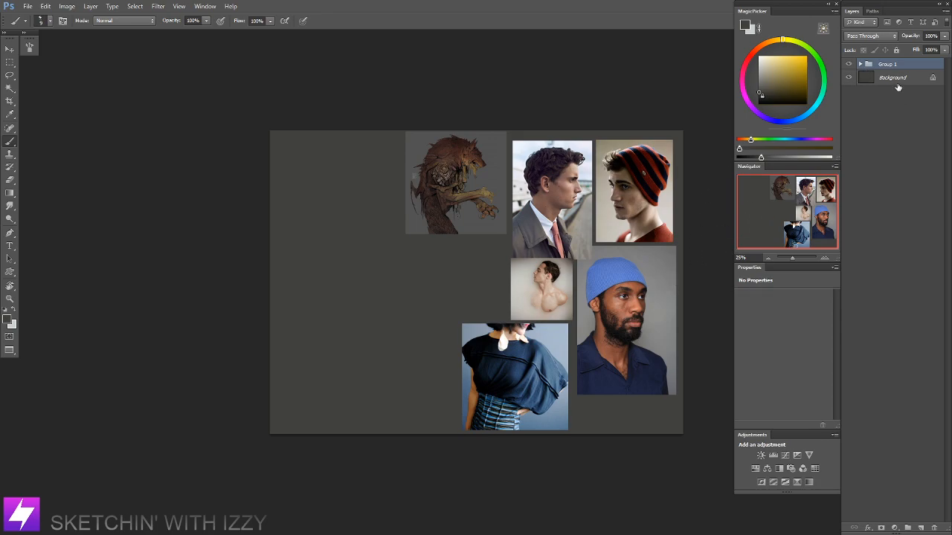
{"action": "key", "text": "ctrl+t"}
{"action": "left_click_drag", "start_coordinate": [414, 425], "coordinate": [519, 337]}
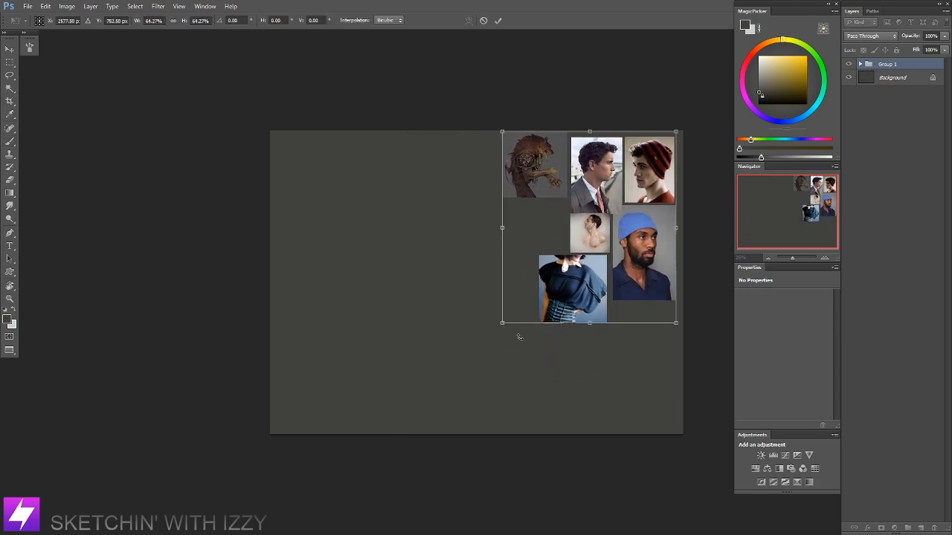
{"action": "key", "text": "Return"}
{"action": "key", "text": "b"}
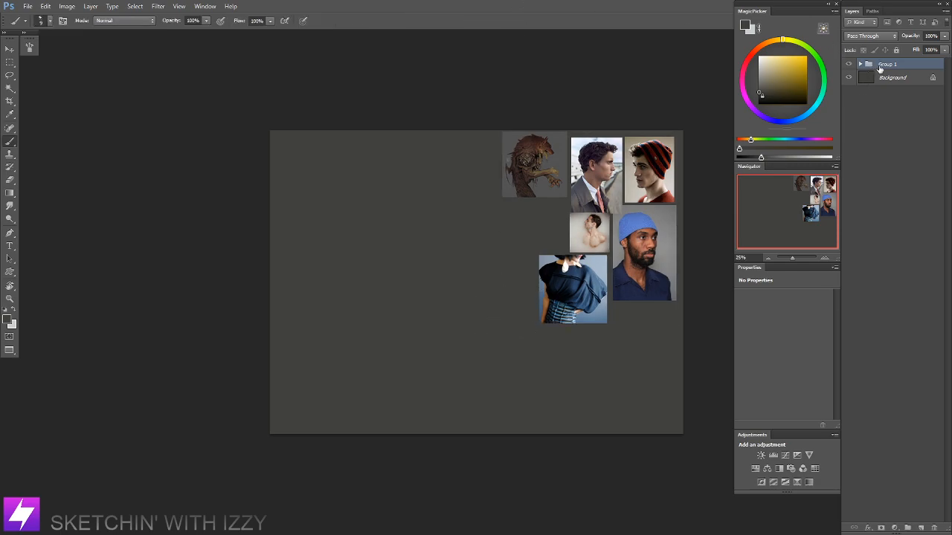
Step: Add a new layer above the reference group and sample a pale blue from the coat portrait's background
{"action": "key", "text": "ctrl+shift+alt+n"}
{"action": "left_click_drag", "start_coordinate": [462, 215], "coordinate": [417, 216]}
{"action": "key", "text": "ctrl+plus"}
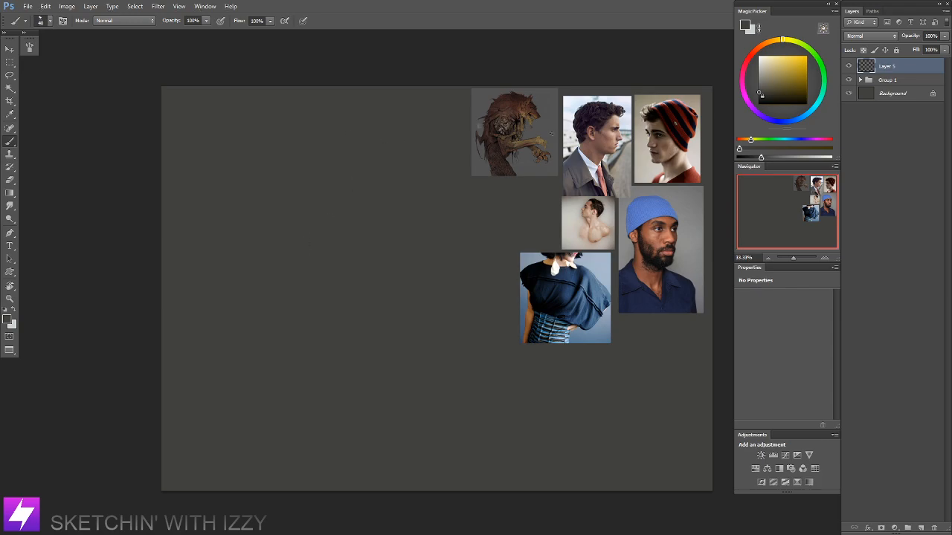
{"action": "left_click", "coordinate": [576, 101], "text": "alt"}
{"action": "mouse_move", "coordinate": [353, 240]}
{"action": "left_mouse_down"}
{"action": "mouse_move", "coordinate": [407, 273]}
{"action": "mouse_move", "coordinate": [427, 261]}
{"action": "left_mouse_up"}
{"action": "key", "text": "ctrl+z"}
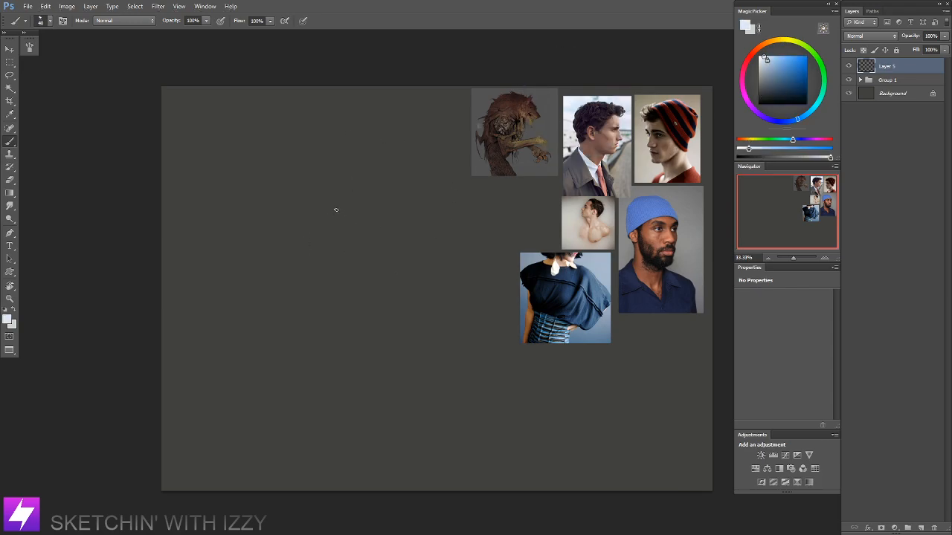
Step: Choose a hard round brush preset and switch to the Mixer Brush tool
{"action": "right_click", "coordinate": [324, 221]}
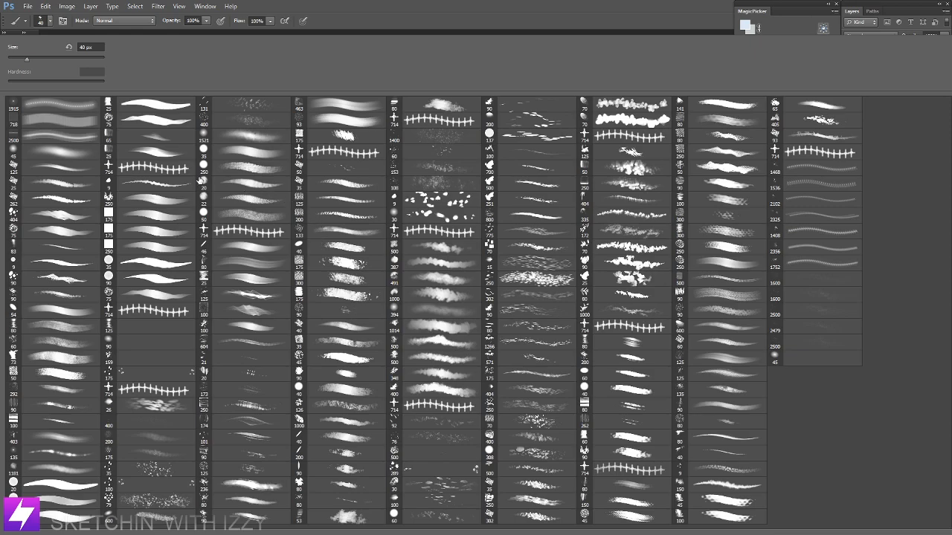
{"action": "left_click", "coordinate": [69, 262]}
{"action": "left_click", "coordinate": [259, 249]}
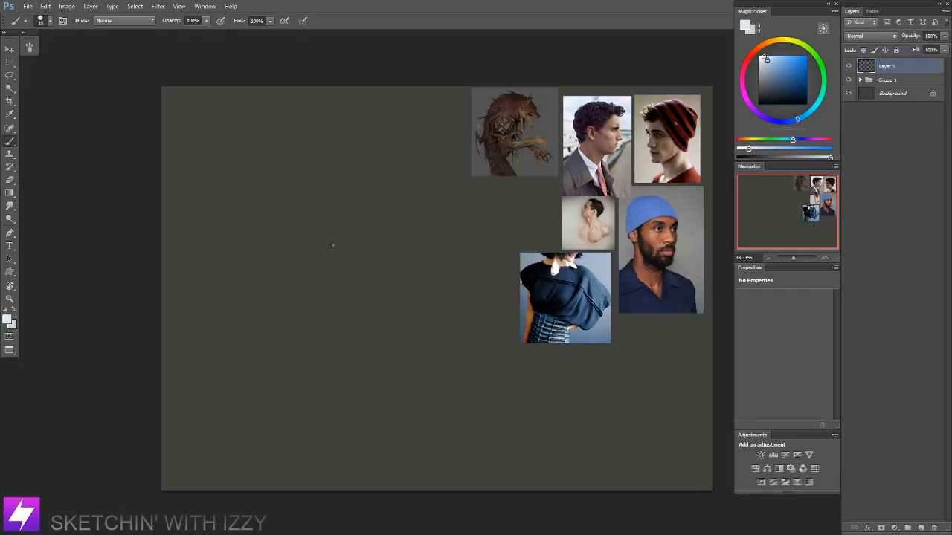
{"action": "key", "text": "ctrl+z"}
{"action": "key", "text": "alt"}
{"action": "right_click", "coordinate": [13, 142]}
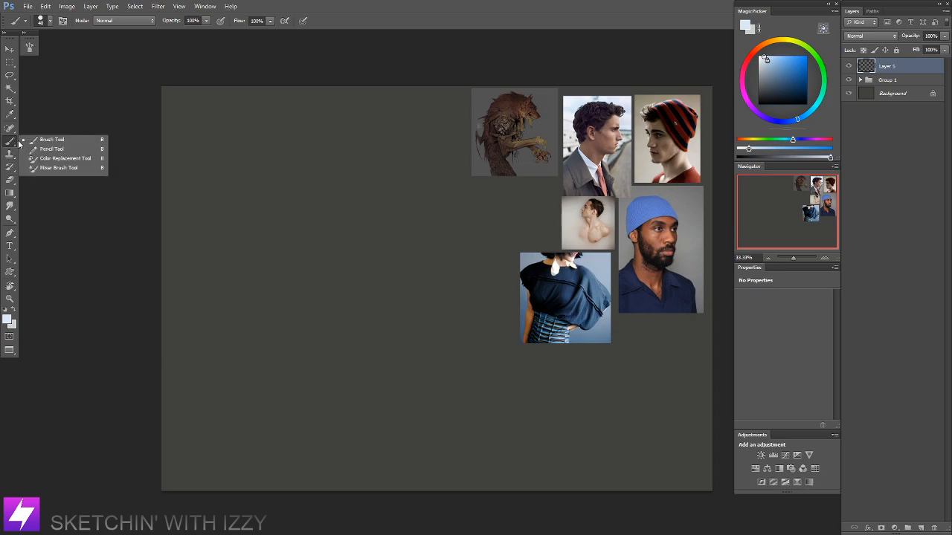
{"action": "left_click", "coordinate": [53, 167]}
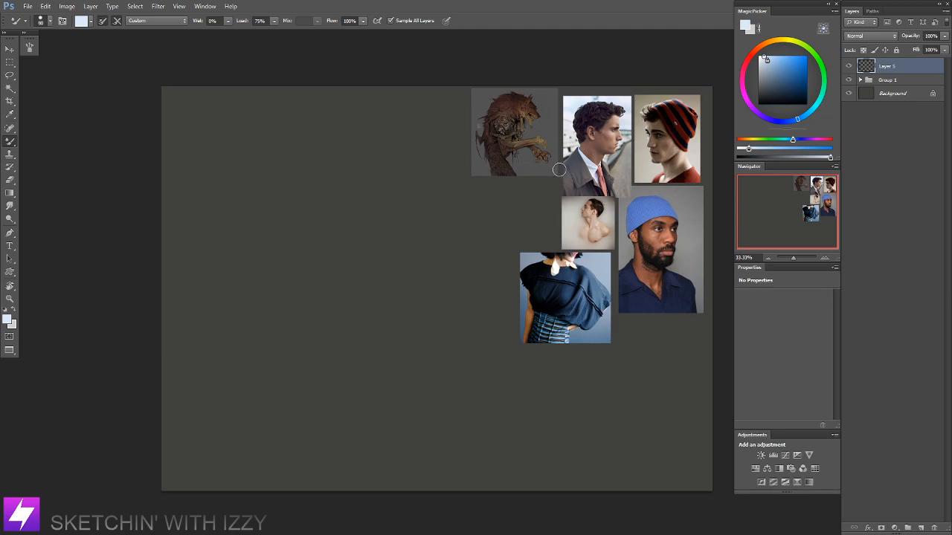
Step: Load the Mixer Brush with the werewolf's body texture and try a long stroke on the canvas
{"action": "key", "text": "]"}
{"action": "key", "text": "bracketleft"}
{"action": "key", "text": "ctrl+plus"}
{"action": "left_click_drag", "start_coordinate": [566, 99], "coordinate": [542, 161]}
{"action": "left_click_drag", "start_coordinate": [617, 111], "coordinate": [556, 165]}
{"action": "key", "text": "bracketleft"}
{"action": "key", "text": "bracketleft"}
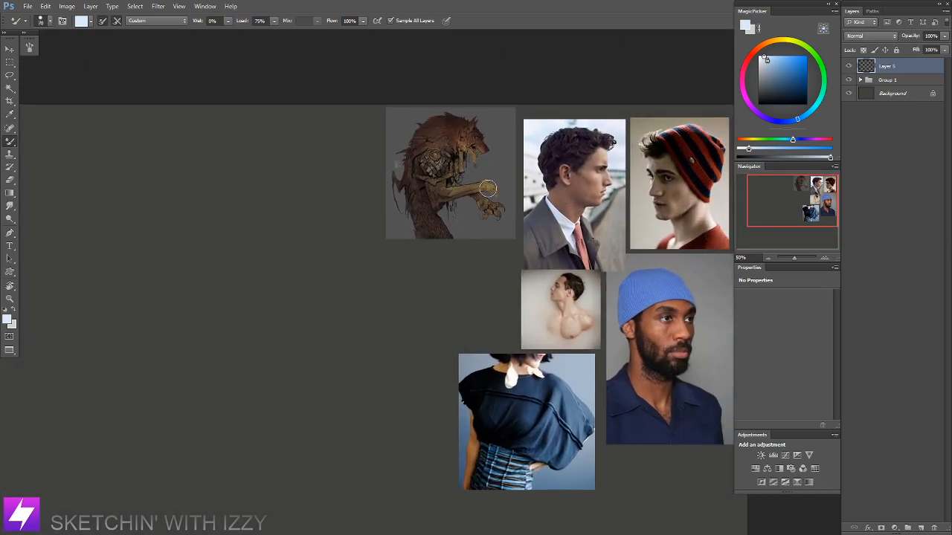
{"action": "left_click", "coordinate": [437, 164], "text": "alt"}
{"action": "key", "text": "ctrl+minus"}
{"action": "key", "text": "bracketright"}
{"action": "key", "text": "bracketright"}
{"action": "mouse_move", "coordinate": [433, 162]}
{"action": "left_mouse_down"}
{"action": "mouse_move", "coordinate": [410, 206]}
{"action": "mouse_move", "coordinate": [459, 234]}
{"action": "mouse_move", "coordinate": [416, 301]}
{"action": "left_mouse_up"}
{"action": "key", "text": "ctrl+z"}
Step: Paint several small strokes of the werewolf texture on the empty area beside the references, using a smaller brush
{"action": "key", "text": "bracketleft"}
{"action": "key", "text": "bracketleft"}
{"action": "key", "text": "bracketleft"}
{"action": "mouse_move", "coordinate": [341, 213]}
{"action": "left_mouse_down"}
{"action": "mouse_move", "coordinate": [334, 318]}
{"action": "mouse_move", "coordinate": [363, 258]}
{"action": "left_mouse_up"}
{"action": "left_click_drag", "start_coordinate": [366, 262], "coordinate": [333, 253]}
{"action": "left_click_drag", "start_coordinate": [344, 220], "coordinate": [328, 259]}
{"action": "left_click_drag", "start_coordinate": [293, 288], "coordinate": [331, 305]}
Step: Build up larger clumps of werewolf texture over the first strokes with a much bigger brush
{"action": "key", "text": "bracketright"}
{"action": "key", "text": "bracketright"}
{"action": "key", "text": "bracketright"}
{"action": "key", "text": "bracketright"}
{"action": "key", "text": "bracketright"}
{"action": "key", "text": "bracketright"}
{"action": "key", "text": "bracketright"}
{"action": "key", "text": "bracketright"}
{"action": "key", "text": "bracketright"}
{"action": "key", "text": "bracketright"}
{"action": "mouse_move", "coordinate": [336, 225]}
{"action": "left_mouse_down"}
{"action": "mouse_move", "coordinate": [335, 262]}
{"action": "mouse_move", "coordinate": [323, 286]}
{"action": "left_mouse_up"}
{"action": "key", "text": "ctrl+z"}
{"action": "left_click_drag", "start_coordinate": [327, 226], "coordinate": [330, 233]}
{"action": "key", "text": "bracketleft"}
{"action": "left_click_drag", "start_coordinate": [313, 275], "coordinate": [325, 271]}
Step: Add smaller curved strokes of the werewolf texture below and beside the clumps, reducing the brush size progressively
{"action": "key", "text": "bracketleft"}
{"action": "key", "text": "bracketleft"}
{"action": "left_click_drag", "start_coordinate": [380, 307], "coordinate": [392, 299]}
{"action": "key", "text": "bracketleft"}
{"action": "key", "text": "bracketleft"}
{"action": "key", "text": "bracketleft"}
{"action": "key", "text": "bracketleft"}
{"action": "left_click_drag", "start_coordinate": [409, 259], "coordinate": [413, 271]}
{"action": "mouse_move", "coordinate": [403, 322]}
{"action": "left_mouse_down"}
{"action": "mouse_move", "coordinate": [378, 357]}
{"action": "mouse_move", "coordinate": [345, 354]}
{"action": "left_mouse_up"}
{"action": "left_click_drag", "start_coordinate": [406, 348], "coordinate": [397, 340]}
{"action": "key", "text": "bracketleft"}
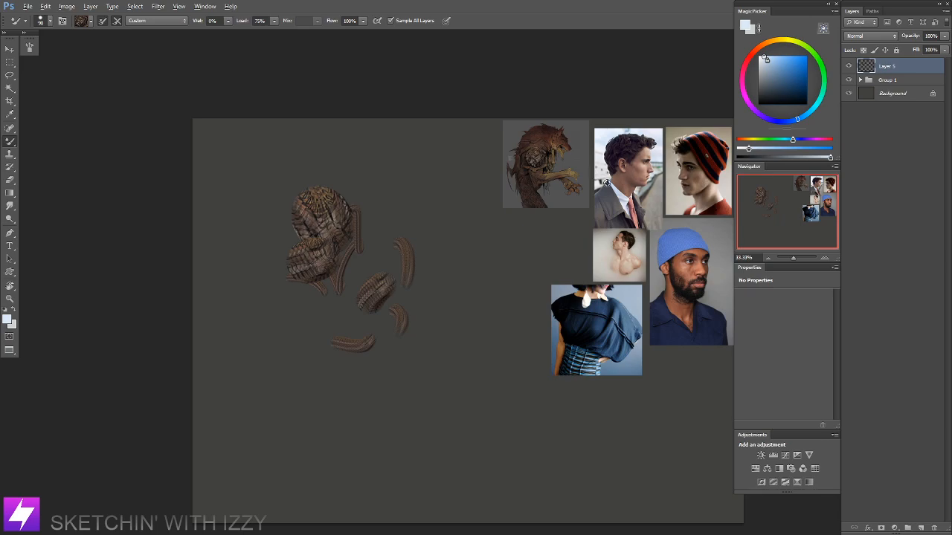
Step: Load the Mixer Brush with the collar area of the coat portrait and paint a short stroke over the texture
{"action": "left_click", "coordinate": [622, 195], "text": "alt"}
{"action": "key", "text": "bracketright"}
{"action": "key", "text": "bracketright"}
{"action": "key", "text": "bracketright"}
{"action": "left_click_drag", "start_coordinate": [335, 251], "coordinate": [329, 267]}
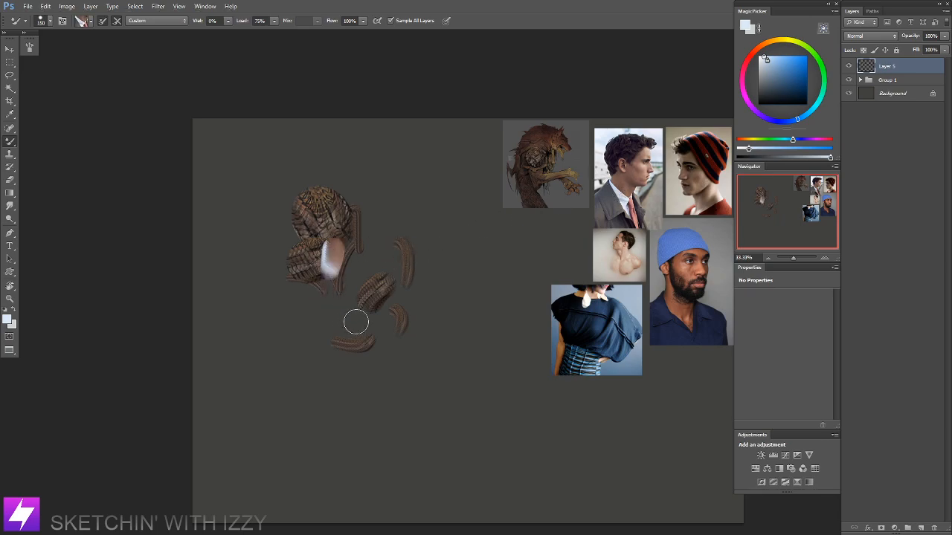
Step: Stamp progressively smaller dabs of the collar sample down the middle of the shape, starting with a large brush
{"action": "key", "text": "bracketright"}
{"action": "key", "text": "bracketright"}
{"action": "key", "text": "bracketright"}
{"action": "key", "text": "bracketright"}
{"action": "key", "text": "bracketright"}
{"action": "key", "text": "bracketright"}
{"action": "key", "text": "bracketright"}
{"action": "mouse_move", "coordinate": [363, 234]}
{"action": "left_mouse_down"}
{"action": "mouse_move", "coordinate": [352, 271]}
{"action": "mouse_move", "coordinate": [360, 299]}
{"action": "left_mouse_up"}
{"action": "key", "text": "ctrl+z"}
{"action": "left_click", "coordinate": [356, 258]}
{"action": "key", "text": "bracketleft"}
{"action": "key", "text": "bracketleft"}
{"action": "left_click", "coordinate": [342, 308]}
{"action": "key", "text": "bracketleft"}
{"action": "key", "text": "bracketleft"}
{"action": "left_click", "coordinate": [341, 336]}
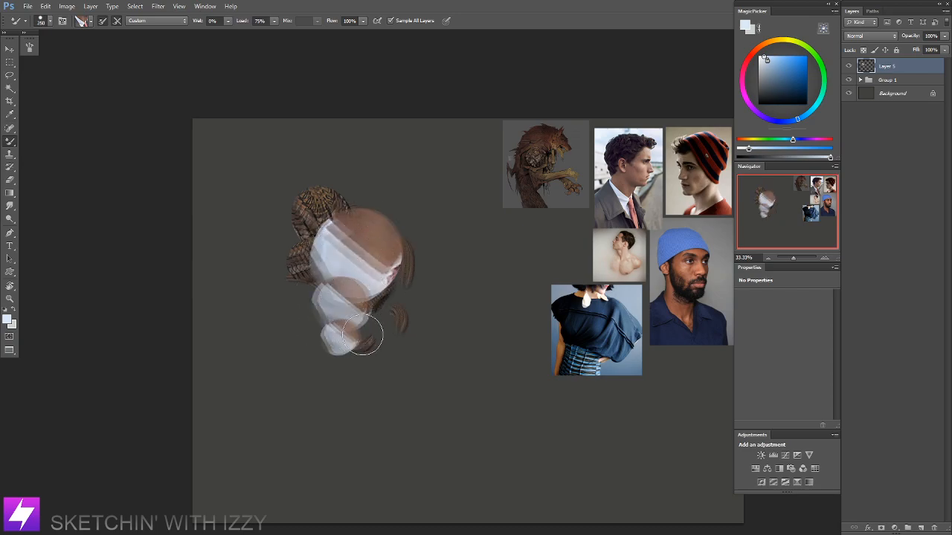
Step: Load the Mixer Brush with the blue blouse and stamp large dabs over the lower part of the shape
{"action": "left_click", "coordinate": [622, 342], "text": "alt"}
{"action": "key", "text": "bracketright"}
{"action": "key", "text": "bracketright"}
{"action": "key", "text": "bracketright"}
{"action": "left_click", "coordinate": [399, 299]}
{"action": "left_click", "coordinate": [361, 320]}
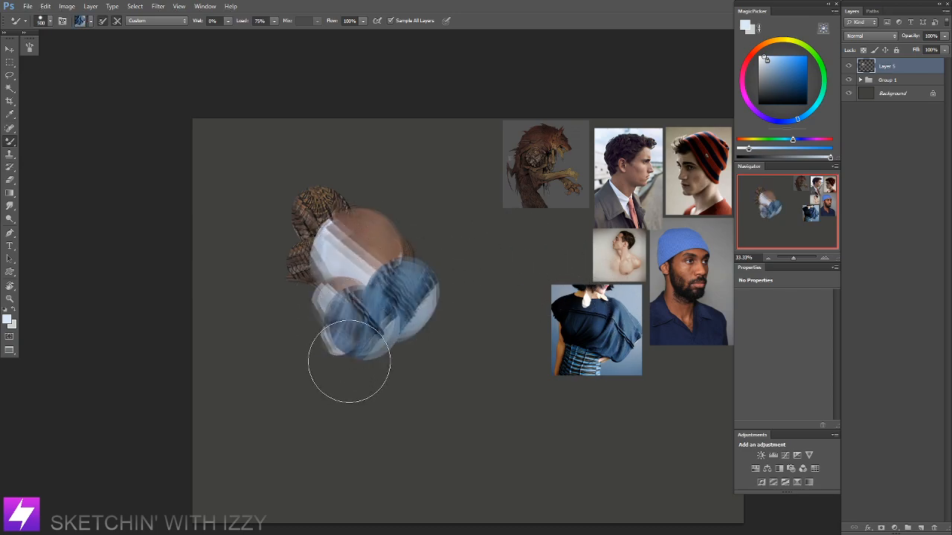
Step: Stamp an even larger dab of the blouse fabric over the top of the shape
{"action": "key", "text": "bracketright"}
{"action": "key", "text": "bracketright"}
{"action": "left_click", "coordinate": [377, 213]}
{"action": "key", "text": "bracketleft"}
{"action": "key", "text": "bracketleft"}
{"action": "key", "text": "bracketleft"}
{"action": "key", "text": "bracketleft"}
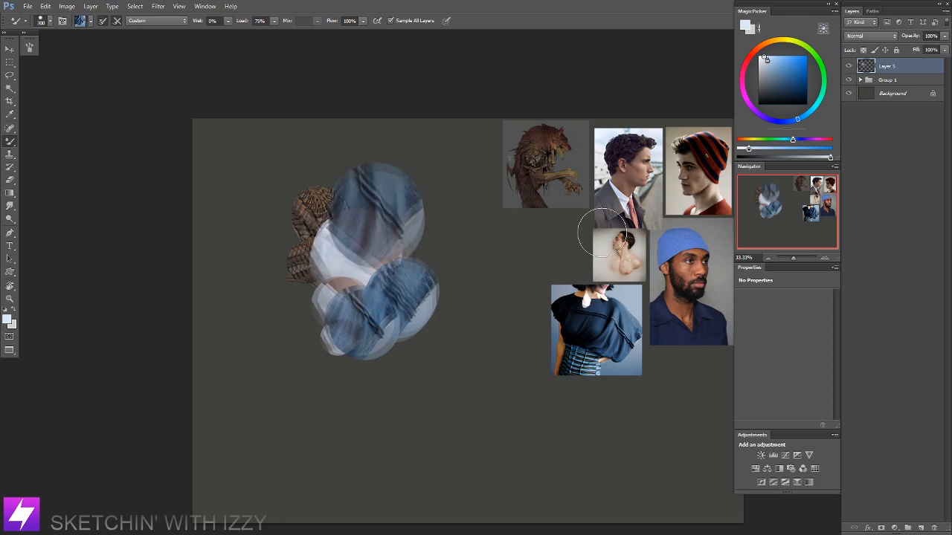
Step: Load the Mixer Brush with the blue beanie and face, painting a small stroke on one side and a larger one across the lower part
{"action": "left_click", "coordinate": [669, 263], "text": "alt"}
{"action": "key", "text": "bracketleft"}
{"action": "key", "text": "bracketleft"}
{"action": "mouse_move", "coordinate": [418, 247]}
{"action": "left_mouse_down"}
{"action": "mouse_move", "coordinate": [406, 290]}
{"action": "mouse_move", "coordinate": [430, 267]}
{"action": "mouse_move", "coordinate": [395, 281]}
{"action": "mouse_move", "coordinate": [399, 268]}
{"action": "mouse_move", "coordinate": [421, 257]}
{"action": "left_mouse_up"}
{"action": "key", "text": "bracketright"}
{"action": "key", "text": "bracketright"}
{"action": "key", "text": "bracketright"}
{"action": "key", "text": "bracketright"}
{"action": "key", "text": "bracketright"}
{"action": "mouse_move", "coordinate": [341, 304]}
{"action": "left_mouse_down"}
{"action": "mouse_move", "coordinate": [340, 342]}
{"action": "mouse_move", "coordinate": [318, 300]}
{"action": "mouse_move", "coordinate": [321, 330]}
{"action": "mouse_move", "coordinate": [349, 339]}
{"action": "left_mouse_up"}
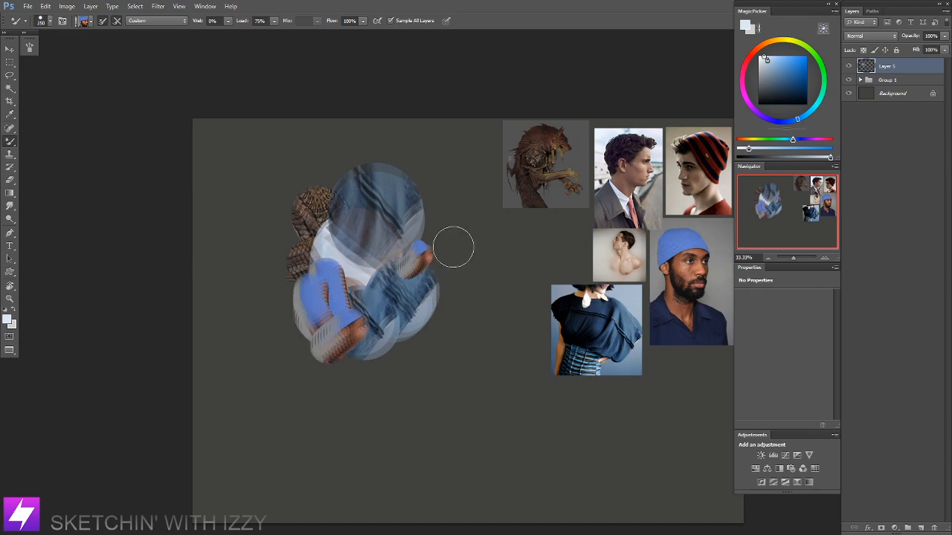
Step: Load the Mixer Brush with the werewolf's body texture again and try strokes across the shape at different sizes
{"action": "left_click", "coordinate": [533, 156], "text": "alt"}
{"action": "left_click", "coordinate": [545, 177], "text": "alt"}
{"action": "key", "text": "bracketleft"}
{"action": "key", "text": "bracketleft"}
{"action": "left_click_drag", "start_coordinate": [403, 249], "coordinate": [387, 279]}
{"action": "key", "text": "ctrl+z"}
{"action": "key", "text": "bracketright"}
{"action": "key", "text": "bracketright"}
{"action": "key", "text": "bracketright"}
{"action": "key", "text": "bracketright"}
{"action": "key", "text": "bracketright"}
{"action": "key", "text": "bracketright"}
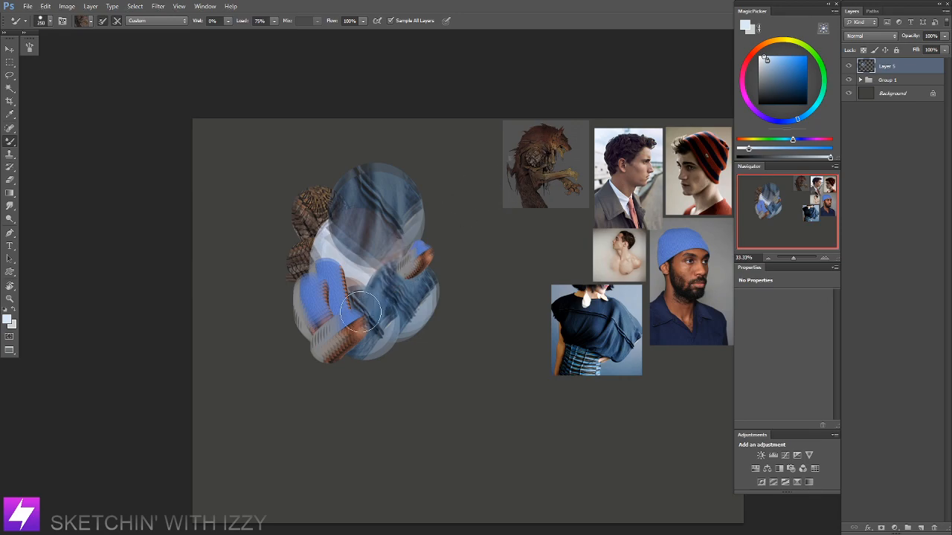
{"action": "left_click_drag", "start_coordinate": [331, 336], "coordinate": [327, 329]}
{"action": "key", "text": "ctrl+z"}
Step: Paint long diagonal strokes of the werewolf texture through the shape with a much smaller brush
{"action": "key", "text": "bracketleft"}
{"action": "key", "text": "bracketleft"}
{"action": "key", "text": "bracketleft"}
{"action": "key", "text": "bracketleft"}
{"action": "key", "text": "bracketleft"}
{"action": "key", "text": "bracketleft"}
{"action": "key", "text": "bracketleft"}
{"action": "key", "text": "bracketleft"}
{"action": "key", "text": "bracketleft"}
{"action": "key", "text": "bracketleft"}
{"action": "key", "text": "bracketleft"}
{"action": "left_click_drag", "start_coordinate": [286, 353], "coordinate": [337, 294]}
{"action": "mouse_move", "coordinate": [320, 251]}
{"action": "left_mouse_down"}
{"action": "mouse_move", "coordinate": [312, 322]}
{"action": "mouse_move", "coordinate": [347, 316]}
{"action": "mouse_move", "coordinate": [321, 335]}
{"action": "mouse_move", "coordinate": [356, 301]}
{"action": "mouse_move", "coordinate": [375, 320]}
{"action": "mouse_move", "coordinate": [360, 314]}
{"action": "mouse_move", "coordinate": [416, 289]}
{"action": "mouse_move", "coordinate": [400, 293]}
{"action": "mouse_move", "coordinate": [405, 264]}
{"action": "mouse_move", "coordinate": [387, 289]}
{"action": "mouse_move", "coordinate": [355, 306]}
{"action": "mouse_move", "coordinate": [404, 313]}
{"action": "mouse_move", "coordinate": [395, 325]}
{"action": "mouse_move", "coordinate": [333, 321]}
{"action": "mouse_move", "coordinate": [324, 283]}
{"action": "mouse_move", "coordinate": [356, 228]}
{"action": "mouse_move", "coordinate": [289, 193]}
{"action": "mouse_move", "coordinate": [303, 264]}
{"action": "mouse_move", "coordinate": [292, 326]}
{"action": "mouse_move", "coordinate": [374, 363]}
{"action": "mouse_move", "coordinate": [410, 324]}
{"action": "mouse_move", "coordinate": [322, 333]}
{"action": "mouse_move", "coordinate": [308, 286]}
{"action": "mouse_move", "coordinate": [399, 158]}
{"action": "left_mouse_up"}
Step: Fade the painted shape into the background with a large Eraser, keeping faint traces of the textures
{"action": "key", "text": "bracketright"}
{"action": "key", "text": "bracketright"}
{"action": "key", "text": "bracketright"}
{"action": "key", "text": "bracketright"}
{"action": "key", "text": "bracketright"}
{"action": "key", "text": "bracketright"}
{"action": "key", "text": "bracketright"}
{"action": "key", "text": "e"}
{"action": "key", "text": "bracketright"}
{"action": "key", "text": "bracketright"}
{"action": "key", "text": "bracketright"}
{"action": "key", "text": "bracketright"}
{"action": "key", "text": "b"}
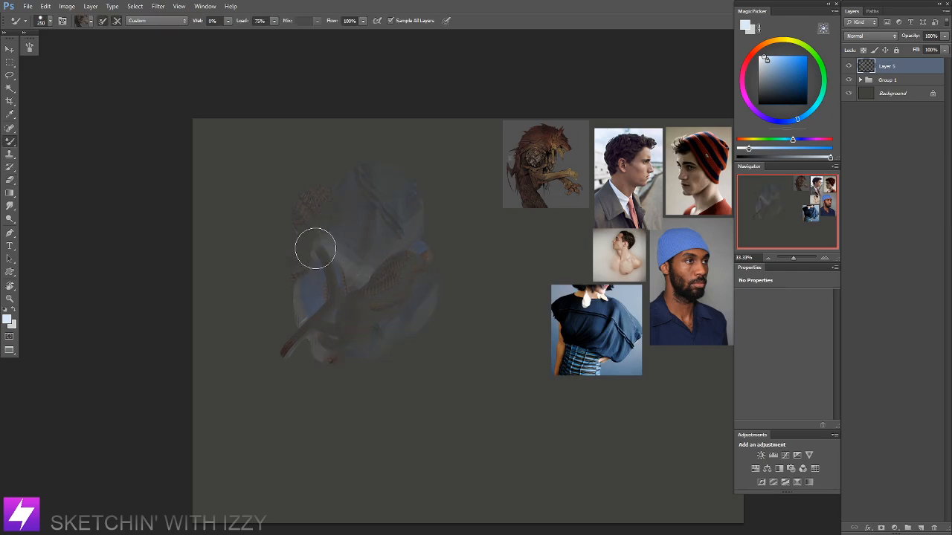
Step: Switch from the Mixer Brush back to the regular Brush tool
{"action": "right_click", "coordinate": [280, 209]}
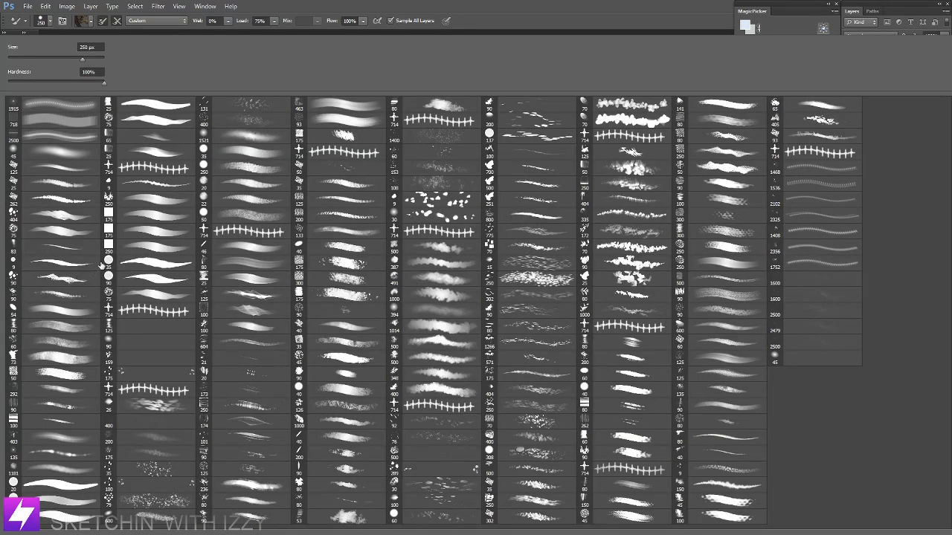
{"action": "key", "text": "Escape"}
{"action": "right_click", "coordinate": [11, 142]}
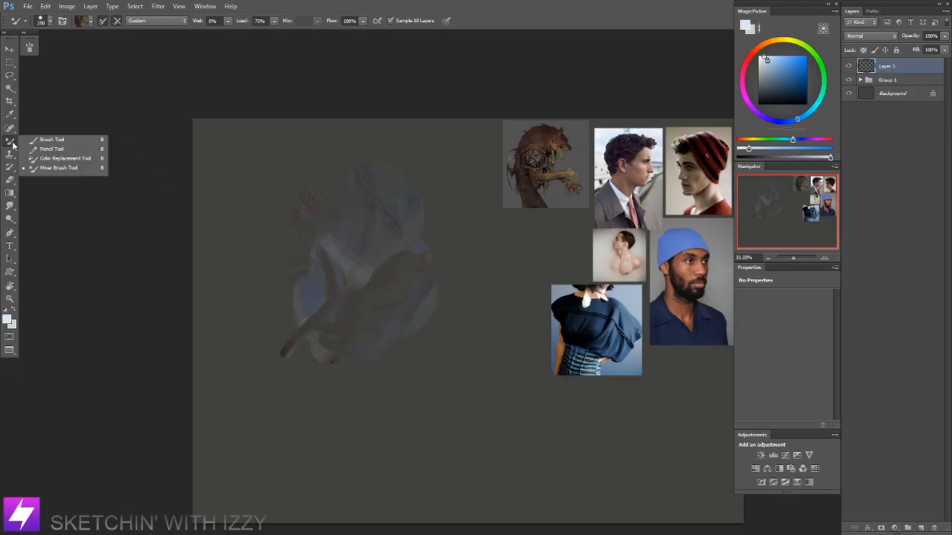
{"action": "left_click", "coordinate": [52, 139]}
{"action": "left_click_drag", "start_coordinate": [340, 246], "coordinate": [336, 245]}
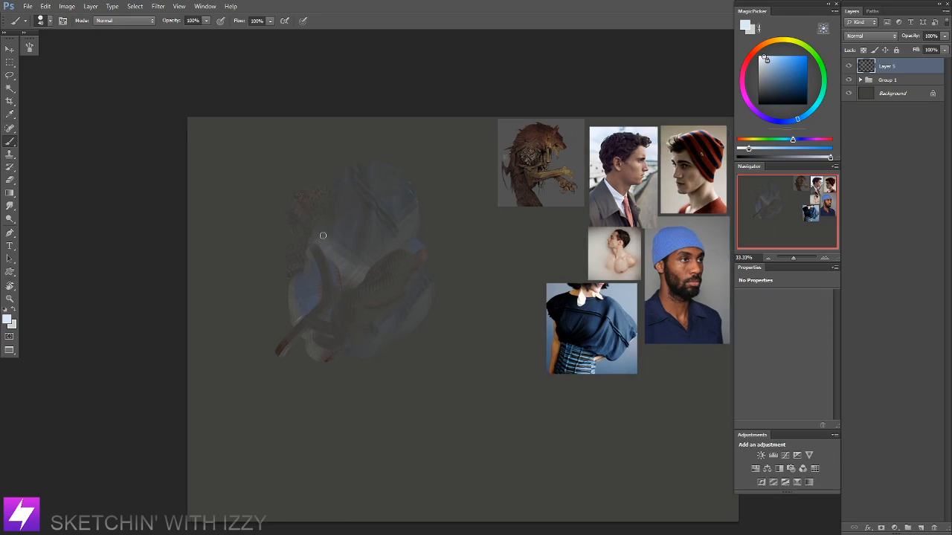
Step: Enlarge the brush and add a new layer above the faded texture layer
{"action": "key", "text": "bracketright"}
{"action": "key", "text": "bracketright"}
{"action": "key", "text": "bracketright"}
{"action": "key", "text": "bracketright"}
{"action": "key", "text": "bracketright"}
{"action": "key", "text": "ctrl+shift+alt+n"}
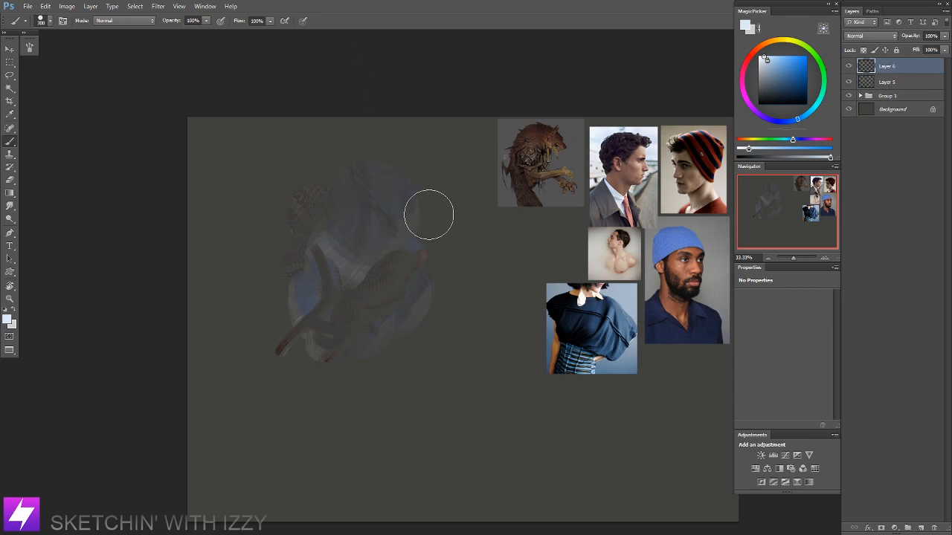
Step: Reduce the brush size to 50 px and switch from the regular Brush to the Mixer Brush
{"action": "key", "text": "bracketleft"}
{"action": "key", "text": "bracketleft"}
{"action": "key", "text": "bracketleft"}
{"action": "key", "text": "bracketleft"}
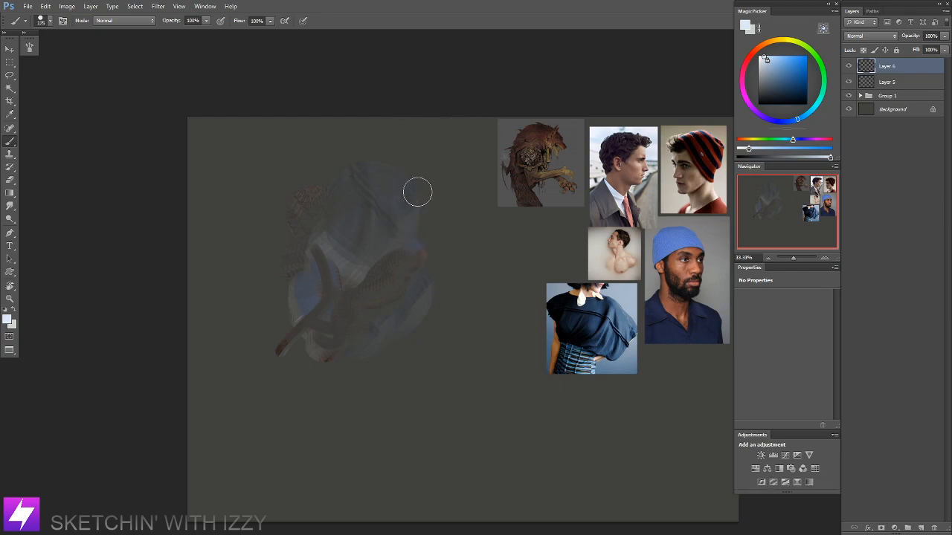
{"action": "key", "text": "bracketleft"}
{"action": "key", "text": "bracketleft"}
{"action": "key", "text": "bracketleft"}
{"action": "key", "text": "bracketleft"}
{"action": "key", "text": "bracketleft"}
{"action": "key", "text": "bracketleft"}
{"action": "left_click", "coordinate": [10, 143]}
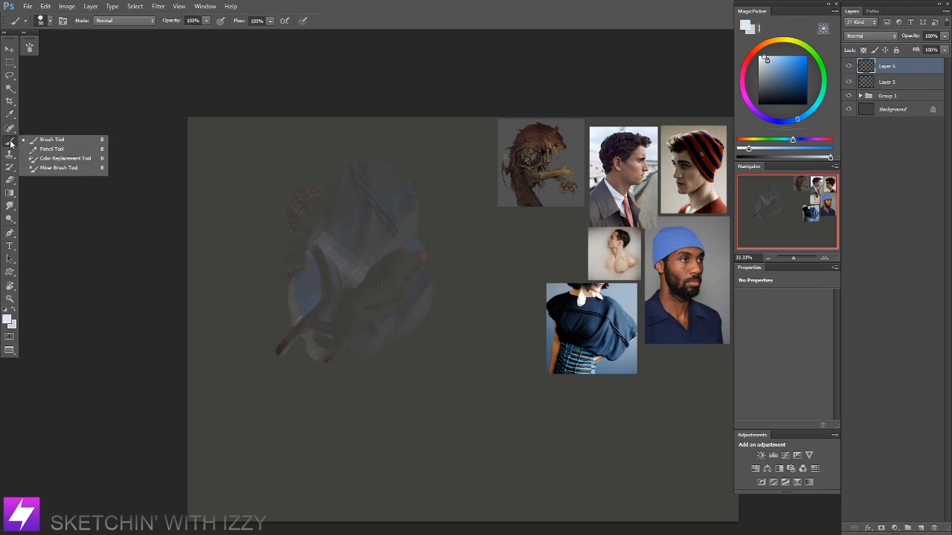
{"action": "left_click", "coordinate": [45, 168]}
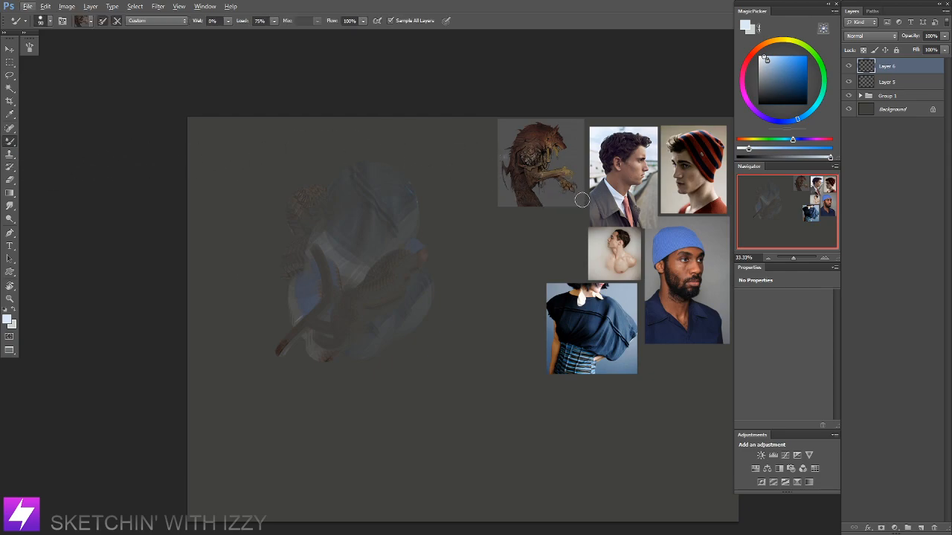
Step: Sample the skin texture from the bare-shouldered figure photo and paint over the centre of the faded shape, adjusting the Mixer Brush size
{"action": "key", "text": "bracketleft"}
{"action": "left_click", "coordinate": [629, 261], "text": "alt"}
{"action": "mouse_move", "coordinate": [391, 254]}
{"action": "left_mouse_down"}
{"action": "mouse_move", "coordinate": [369, 268]}
{"action": "mouse_move", "coordinate": [391, 270]}
{"action": "mouse_move", "coordinate": [394, 250]}
{"action": "mouse_move", "coordinate": [348, 287]}
{"action": "left_mouse_up"}
{"action": "key", "text": "bracketright"}
{"action": "key", "text": "bracketright"}
{"action": "key", "text": "bracketright"}
{"action": "key", "text": "bracketright"}
{"action": "key", "text": "bracketright"}
{"action": "key", "text": "bracketright"}
{"action": "key", "text": "bracketright"}
{"action": "key", "text": "bracketright"}
{"action": "key", "text": "bracketleft"}
{"action": "key", "text": "bracketleft"}
{"action": "key", "text": "bracketleft"}
{"action": "key", "text": "bracketleft"}
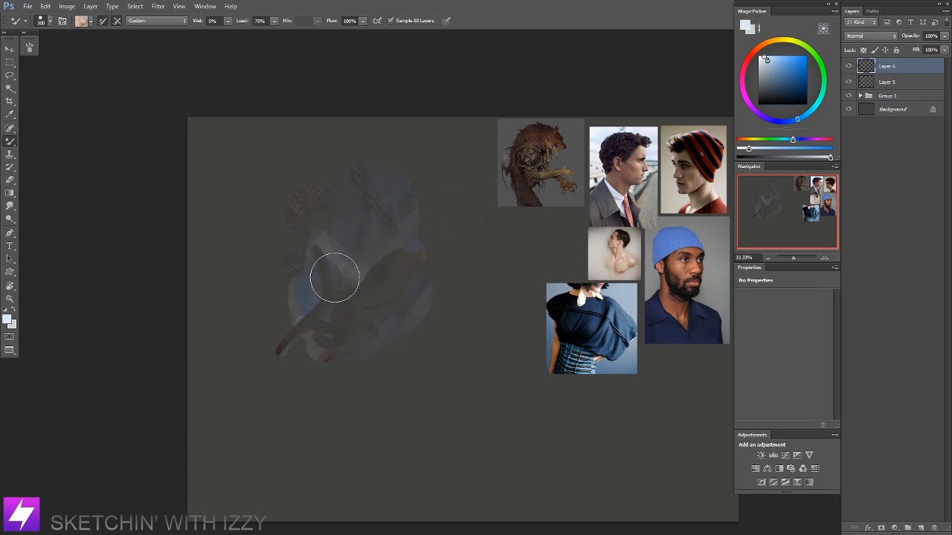
Step: Sample the woven blue waistband from the clothing photo and paint narrow curved strokes through the middle of the shape
{"action": "key", "text": "bracketleft"}
{"action": "key", "text": "bracketleft"}
{"action": "key", "text": "bracketleft"}
{"action": "key", "text": "bracketleft"}
{"action": "left_click", "coordinate": [581, 362], "text": "alt"}
{"action": "mouse_move", "coordinate": [385, 252]}
{"action": "left_mouse_down"}
{"action": "mouse_move", "coordinate": [381, 320]}
{"action": "mouse_move", "coordinate": [394, 272]}
{"action": "mouse_move", "coordinate": [404, 270]}
{"action": "left_mouse_up"}
{"action": "key", "text": "ctrl+z"}
{"action": "mouse_move", "coordinate": [366, 236]}
{"action": "left_mouse_down"}
{"action": "mouse_move", "coordinate": [391, 282]}
{"action": "mouse_move", "coordinate": [414, 248]}
{"action": "left_mouse_up"}
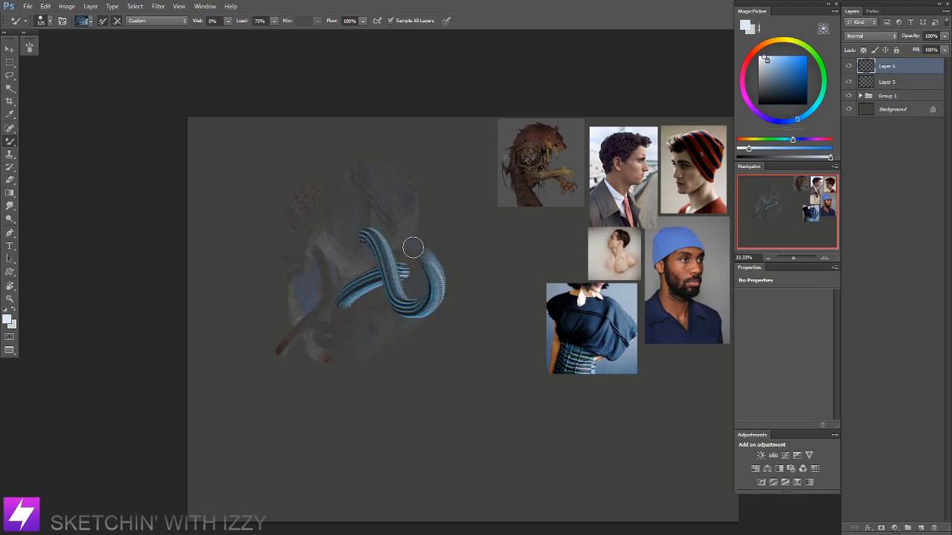
{"action": "left_click_drag", "start_coordinate": [327, 337], "coordinate": [349, 255]}
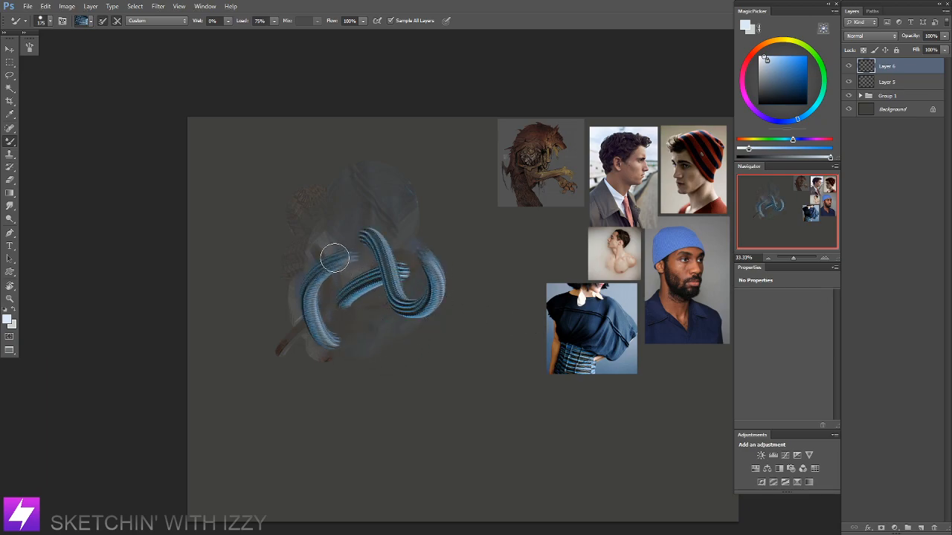
Step: Paint broad overlapping curves of the waistband texture with a larger Mixer Brush, redoing weak strokes, to build a coiled head-like mass
{"action": "key", "text": "bracketright"}
{"action": "key", "text": "bracketright"}
{"action": "mouse_move", "coordinate": [308, 219]}
{"action": "left_mouse_down"}
{"action": "mouse_move", "coordinate": [343, 241]}
{"action": "mouse_move", "coordinate": [384, 346]}
{"action": "left_mouse_up"}
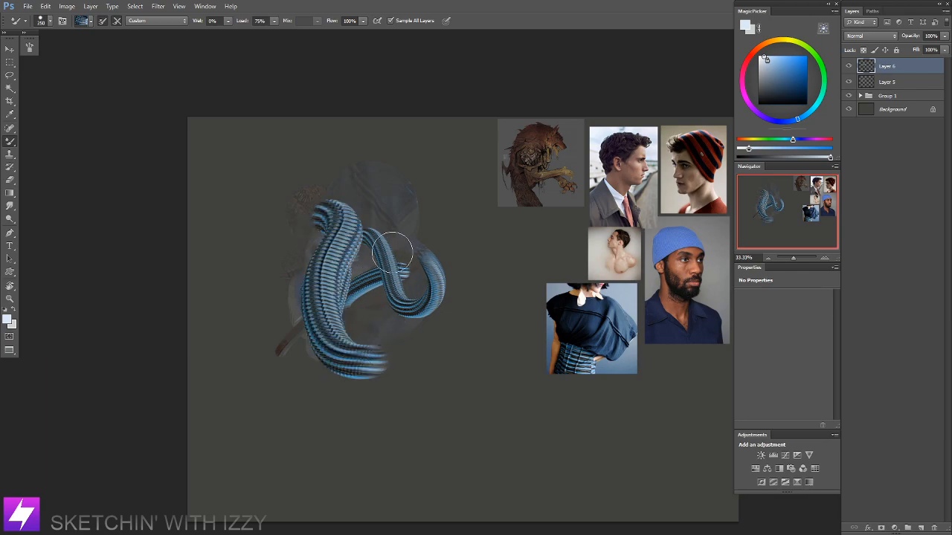
{"action": "key", "text": "ctrl+z"}
{"action": "left_click_drag", "start_coordinate": [295, 222], "coordinate": [388, 319]}
{"action": "mouse_move", "coordinate": [411, 355]}
{"action": "left_mouse_down"}
{"action": "mouse_move", "coordinate": [386, 343]}
{"action": "mouse_move", "coordinate": [384, 373]}
{"action": "mouse_move", "coordinate": [406, 329]}
{"action": "mouse_move", "coordinate": [392, 304]}
{"action": "mouse_move", "coordinate": [390, 312]}
{"action": "mouse_move", "coordinate": [405, 324]}
{"action": "mouse_move", "coordinate": [396, 265]}
{"action": "left_mouse_up"}
{"action": "mouse_move", "coordinate": [294, 271]}
{"action": "left_mouse_down"}
{"action": "mouse_move", "coordinate": [264, 242]}
{"action": "mouse_move", "coordinate": [335, 312]}
{"action": "left_mouse_up"}
{"action": "key", "text": "ctrl+z"}
{"action": "mouse_move", "coordinate": [268, 265]}
{"action": "left_mouse_down"}
{"action": "mouse_move", "coordinate": [290, 242]}
{"action": "mouse_move", "coordinate": [384, 312]}
{"action": "left_mouse_up"}
{"action": "mouse_move", "coordinate": [347, 261]}
{"action": "left_mouse_down"}
{"action": "mouse_move", "coordinate": [419, 313]}
{"action": "mouse_move", "coordinate": [420, 290]}
{"action": "left_mouse_up"}
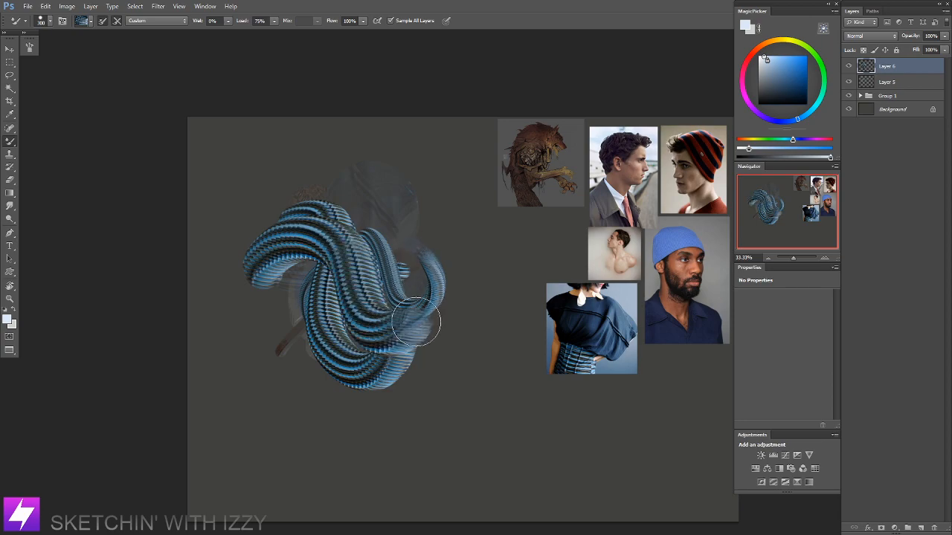
{"action": "mouse_move", "coordinate": [391, 328]}
{"action": "left_mouse_down"}
{"action": "mouse_move", "coordinate": [426, 278]}
{"action": "mouse_move", "coordinate": [289, 238]}
{"action": "mouse_move", "coordinate": [337, 185]}
{"action": "mouse_move", "coordinate": [482, 303]}
{"action": "left_mouse_up"}
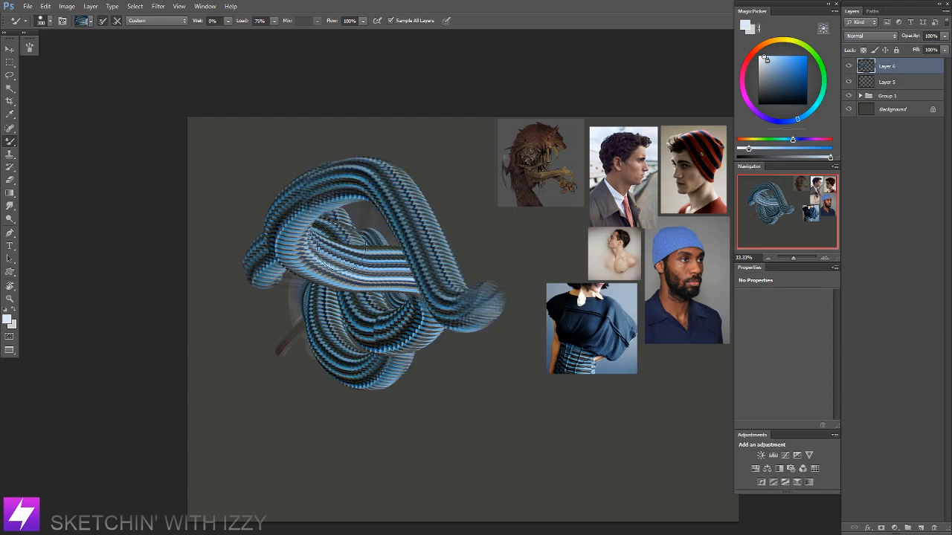
Step: Fade the ribbed blue strokes into the background with the Eraser and pick a different Mixer Brush preset
{"action": "key", "text": "e"}
{"action": "mouse_move", "coordinate": [383, 211]}
{"action": "left_mouse_down"}
{"action": "mouse_move", "coordinate": [242, 278]}
{"action": "mouse_move", "coordinate": [358, 186]}
{"action": "mouse_move", "coordinate": [405, 219]}
{"action": "mouse_move", "coordinate": [333, 339]}
{"action": "mouse_move", "coordinate": [380, 348]}
{"action": "mouse_move", "coordinate": [492, 299]}
{"action": "mouse_move", "coordinate": [353, 326]}
{"action": "mouse_move", "coordinate": [360, 220]}
{"action": "mouse_move", "coordinate": [295, 222]}
{"action": "mouse_move", "coordinate": [403, 108]}
{"action": "mouse_move", "coordinate": [446, 263]}
{"action": "mouse_move", "coordinate": [329, 265]}
{"action": "left_mouse_up"}
{"action": "key", "text": "b"}
{"action": "right_click", "coordinate": [264, 215]}
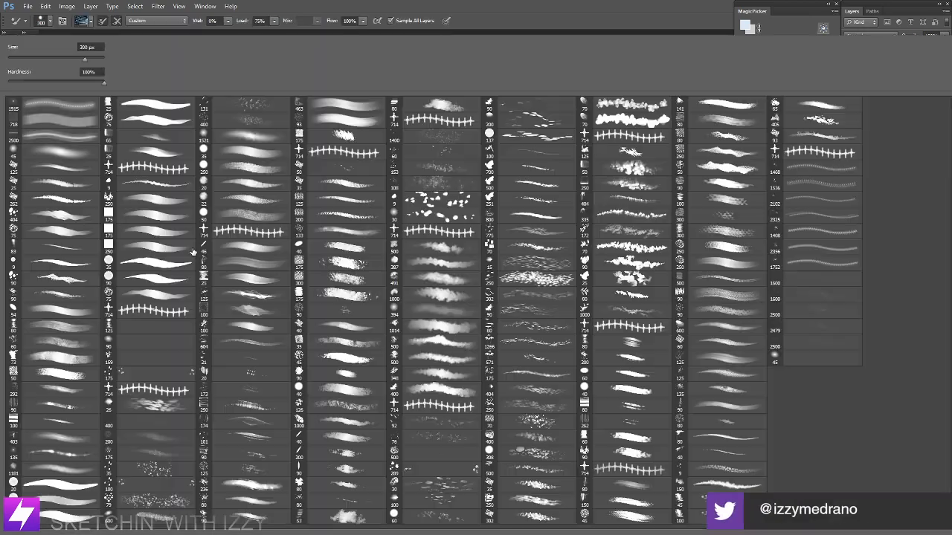
{"action": "left_click", "coordinate": [75, 262]}
{"action": "key", "text": "Return"}
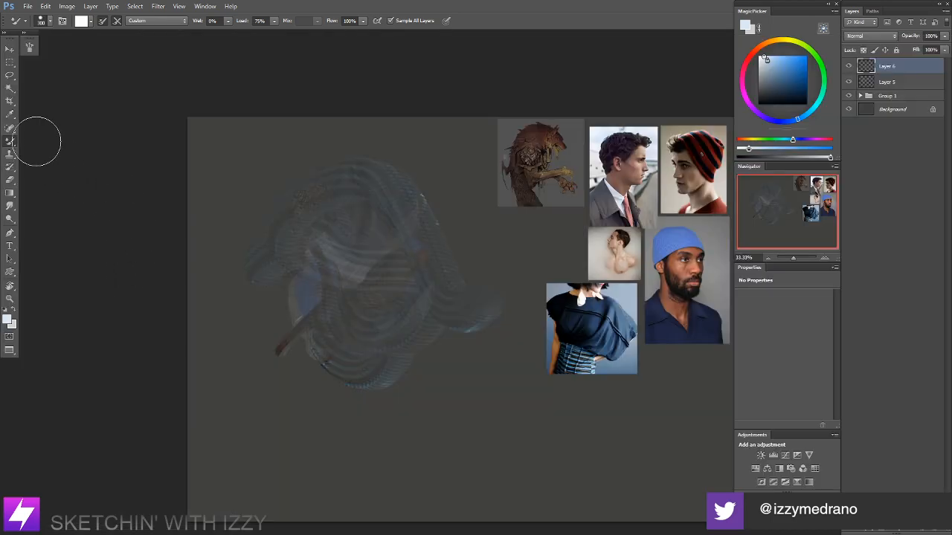
Step: Switch to the regular Brush, enlarge it to 150 px and try out a stroke on the faded shape
{"action": "left_click", "coordinate": [11, 144]}
{"action": "left_click", "coordinate": [46, 141]}
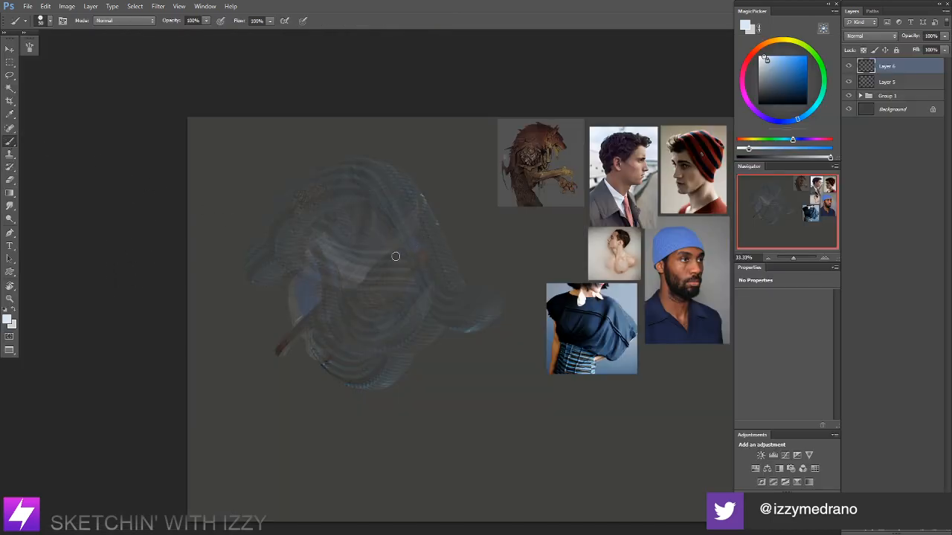
{"action": "key", "text": "bracketright"}
{"action": "key", "text": "bracketright"}
{"action": "key", "text": "bracketright"}
{"action": "key", "text": "bracketright"}
{"action": "left_click_drag", "start_coordinate": [337, 238], "coordinate": [341, 273]}
{"action": "key", "text": "ctrl+z"}
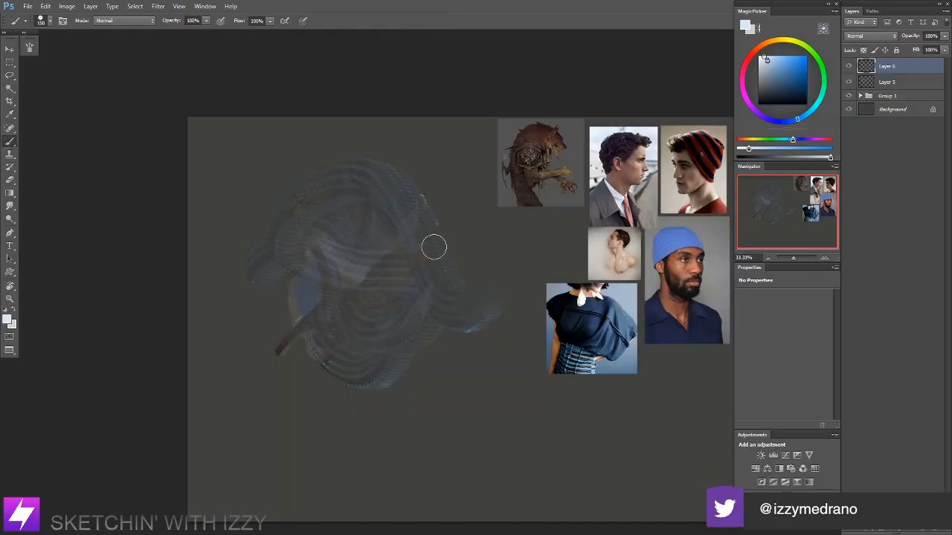
Step: Choose a muted dark blue and block in a flat silhouette of the head, neck and shoulders over the texture
{"action": "left_click_drag", "start_coordinate": [755, 50], "coordinate": [793, 119]}
{"action": "left_click_drag", "start_coordinate": [778, 68], "coordinate": [777, 85]}
{"action": "left_click_drag", "start_coordinate": [333, 220], "coordinate": [336, 245]}
{"action": "key", "text": "bracketright"}
{"action": "mouse_move", "coordinate": [339, 293]}
{"action": "left_mouse_down"}
{"action": "mouse_move", "coordinate": [374, 231]}
{"action": "mouse_move", "coordinate": [368, 287]}
{"action": "mouse_move", "coordinate": [337, 251]}
{"action": "mouse_move", "coordinate": [309, 239]}
{"action": "mouse_move", "coordinate": [339, 325]}
{"action": "mouse_move", "coordinate": [385, 253]}
{"action": "mouse_move", "coordinate": [383, 314]}
{"action": "mouse_move", "coordinate": [380, 221]}
{"action": "mouse_move", "coordinate": [399, 304]}
{"action": "mouse_move", "coordinate": [353, 353]}
{"action": "mouse_move", "coordinate": [405, 362]}
{"action": "mouse_move", "coordinate": [392, 323]}
{"action": "mouse_move", "coordinate": [396, 302]}
{"action": "mouse_move", "coordinate": [351, 377]}
{"action": "mouse_move", "coordinate": [327, 319]}
{"action": "mouse_move", "coordinate": [324, 387]}
{"action": "mouse_move", "coordinate": [356, 384]}
{"action": "mouse_move", "coordinate": [357, 402]}
{"action": "mouse_move", "coordinate": [329, 367]}
{"action": "mouse_move", "coordinate": [297, 409]}
{"action": "mouse_move", "coordinate": [275, 396]}
{"action": "mouse_move", "coordinate": [372, 437]}
{"action": "mouse_move", "coordinate": [382, 429]}
{"action": "mouse_move", "coordinate": [444, 444]}
{"action": "left_mouse_up"}
{"action": "key", "text": "bracketleft"}
{"action": "key", "text": "bracketleft"}
{"action": "key", "text": "bracketright"}
{"action": "mouse_move", "coordinate": [367, 309]}
{"action": "left_mouse_down"}
{"action": "mouse_move", "coordinate": [348, 204]}
{"action": "mouse_move", "coordinate": [311, 229]}
{"action": "mouse_move", "coordinate": [334, 201]}
{"action": "mouse_move", "coordinate": [325, 198]}
{"action": "mouse_move", "coordinate": [375, 212]}
{"action": "left_mouse_up"}
{"action": "key", "text": "bracketleft"}
{"action": "key", "text": "bracketleft"}
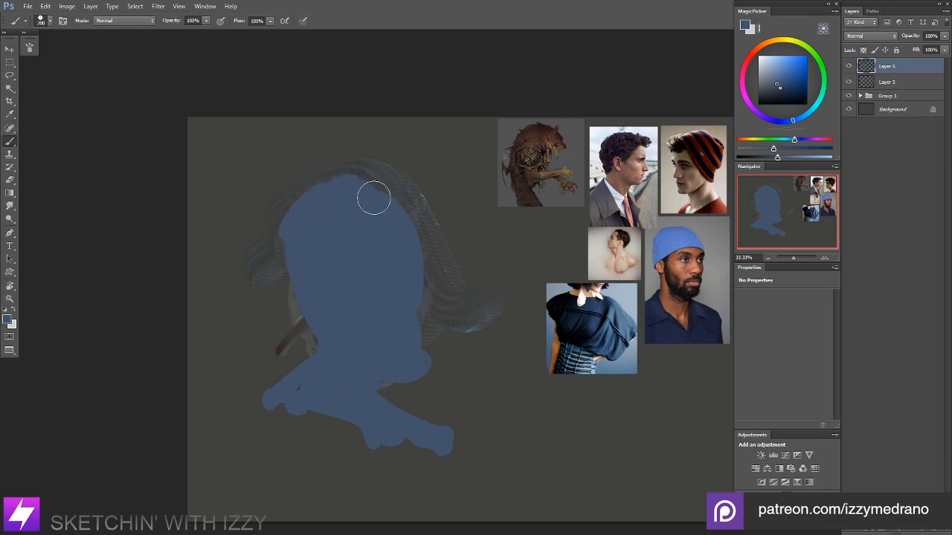
Step: Trim the rounded bump beside the silhouette's jaw with the Eraser to sharpen the chin
{"action": "key", "text": "bracketleft"}
{"action": "key", "text": "bracketleft"}
{"action": "key", "text": "bracketleft"}
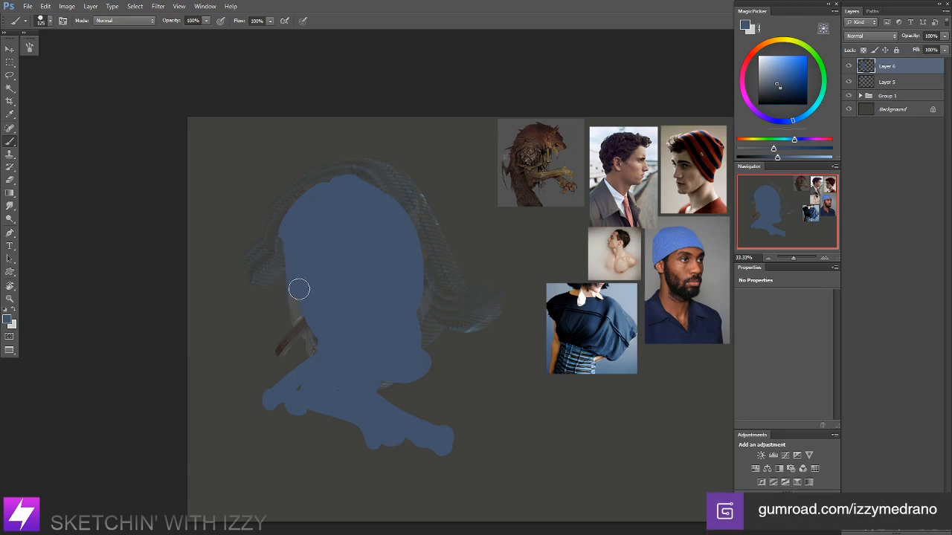
{"action": "key", "text": "bracketleft"}
{"action": "key", "text": "e"}
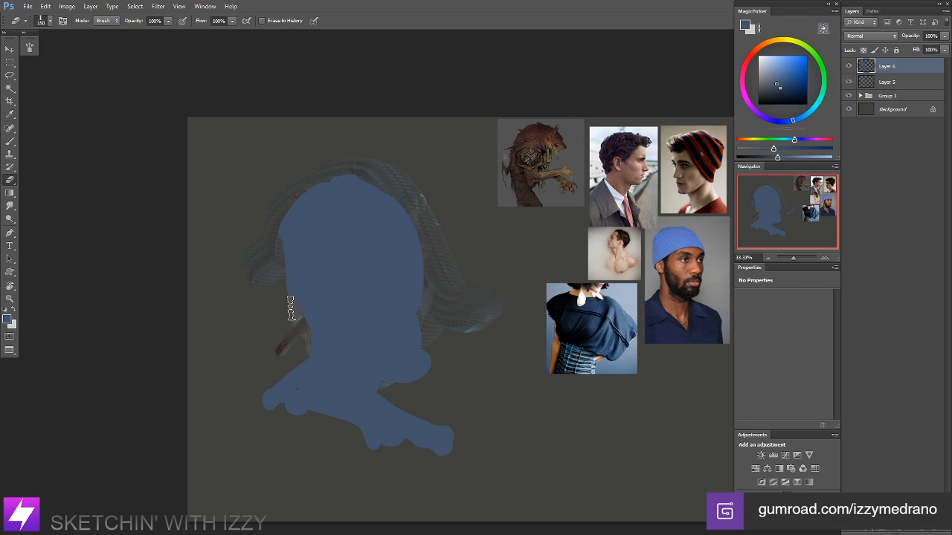
{"action": "left_click_drag", "start_coordinate": [344, 315], "coordinate": [345, 289]}
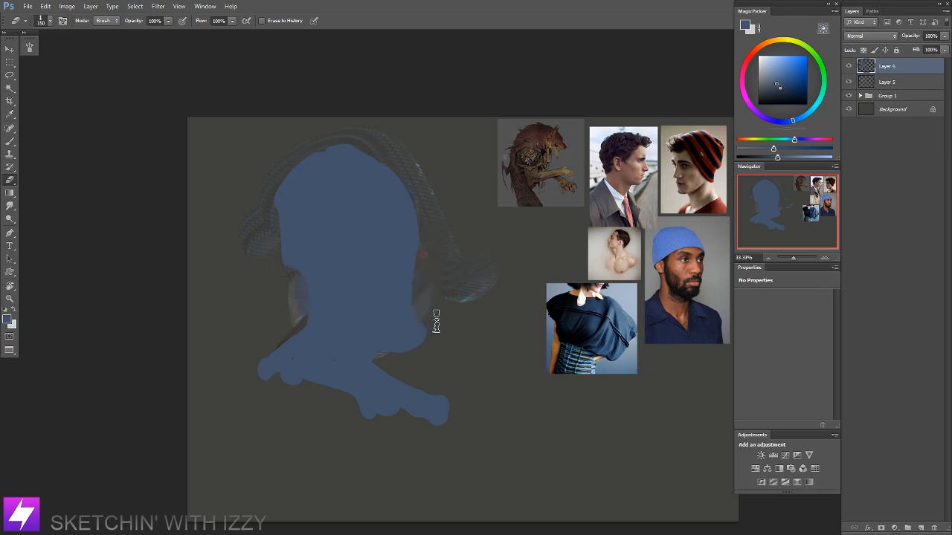
{"action": "left_click_drag", "start_coordinate": [431, 323], "coordinate": [426, 312]}
Step: Extend the silhouette's shoulders and chest with broader strokes of the same flat blue
{"action": "key", "text": "b"}
{"action": "mouse_move", "coordinate": [310, 382]}
{"action": "left_mouse_down"}
{"action": "mouse_move", "coordinate": [277, 372]}
{"action": "mouse_move", "coordinate": [268, 390]}
{"action": "mouse_move", "coordinate": [310, 409]}
{"action": "mouse_move", "coordinate": [296, 383]}
{"action": "mouse_move", "coordinate": [374, 411]}
{"action": "left_mouse_up"}
{"action": "key", "text": "bracketright"}
{"action": "key", "text": "bracketright"}
{"action": "key", "text": "bracketright"}
{"action": "mouse_move", "coordinate": [298, 415]}
{"action": "left_mouse_down"}
{"action": "mouse_move", "coordinate": [384, 424]}
{"action": "mouse_move", "coordinate": [380, 453]}
{"action": "left_mouse_up"}
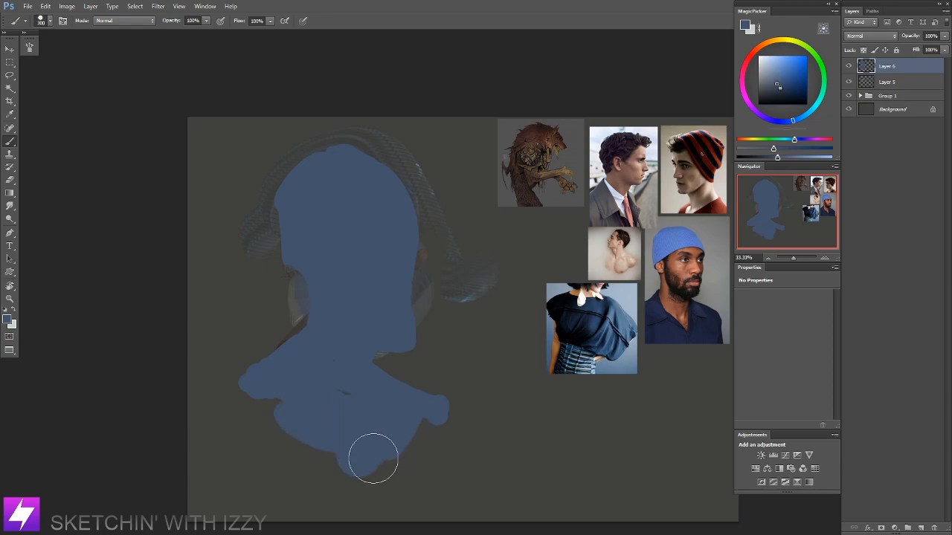
Step: Reduce the brush to 90 px, shift the paint colour to a lighter, greener blue and load a narrow bristle-like brush preset
{"action": "key", "text": "bracketleft"}
{"action": "key", "text": "bracketleft"}
{"action": "key", "text": "bracketleft"}
{"action": "key", "text": "bracketleft"}
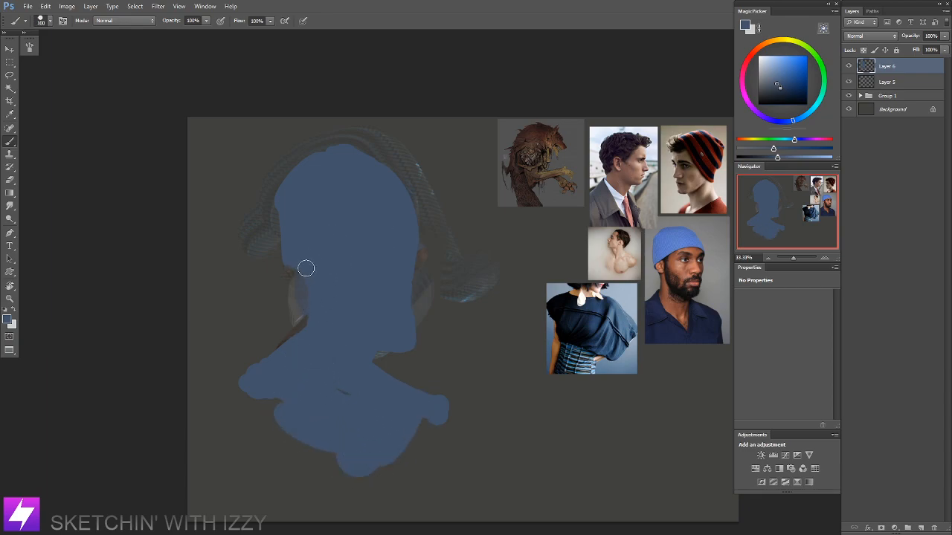
{"action": "key", "text": "bracketleft"}
{"action": "left_click_drag", "start_coordinate": [791, 122], "coordinate": [803, 116]}
{"action": "left_click_drag", "start_coordinate": [782, 158], "coordinate": [779, 150]}
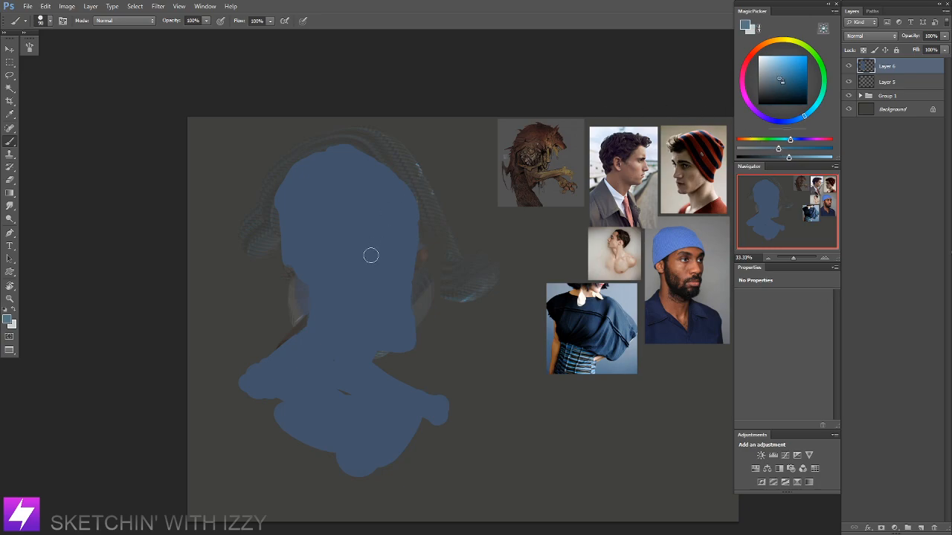
{"action": "right_click", "coordinate": [303, 242]}
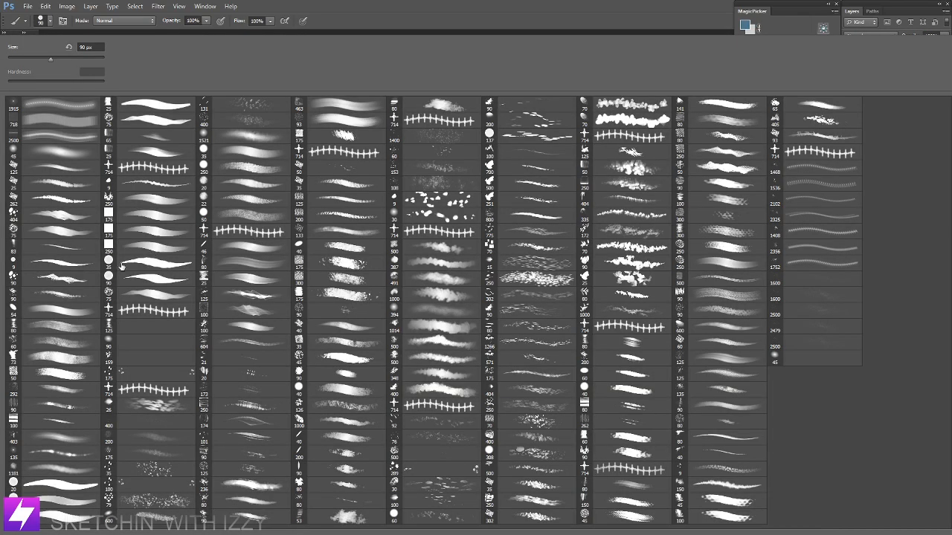
{"action": "double_click", "coordinate": [605, 338]}
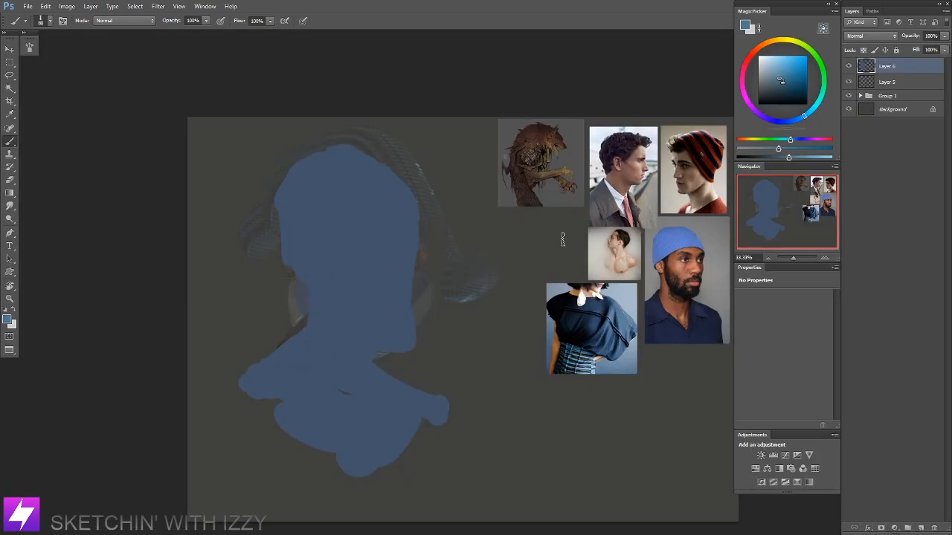
Step: Paint the lighter blue across the face from brow to jaw, redoing the first stroke, and sample a blended mid-tone
{"action": "left_click_drag", "start_coordinate": [400, 219], "coordinate": [335, 256]}
{"action": "key", "text": "ctrl+z"}
{"action": "mouse_move", "coordinate": [372, 220]}
{"action": "left_mouse_down"}
{"action": "mouse_move", "coordinate": [360, 242]}
{"action": "mouse_move", "coordinate": [394, 213]}
{"action": "mouse_move", "coordinate": [339, 253]}
{"action": "mouse_move", "coordinate": [337, 269]}
{"action": "mouse_move", "coordinate": [407, 223]}
{"action": "mouse_move", "coordinate": [388, 300]}
{"action": "mouse_move", "coordinate": [341, 291]}
{"action": "mouse_move", "coordinate": [342, 324]}
{"action": "left_mouse_up"}
{"action": "left_click", "coordinate": [372, 306], "text": "alt"}
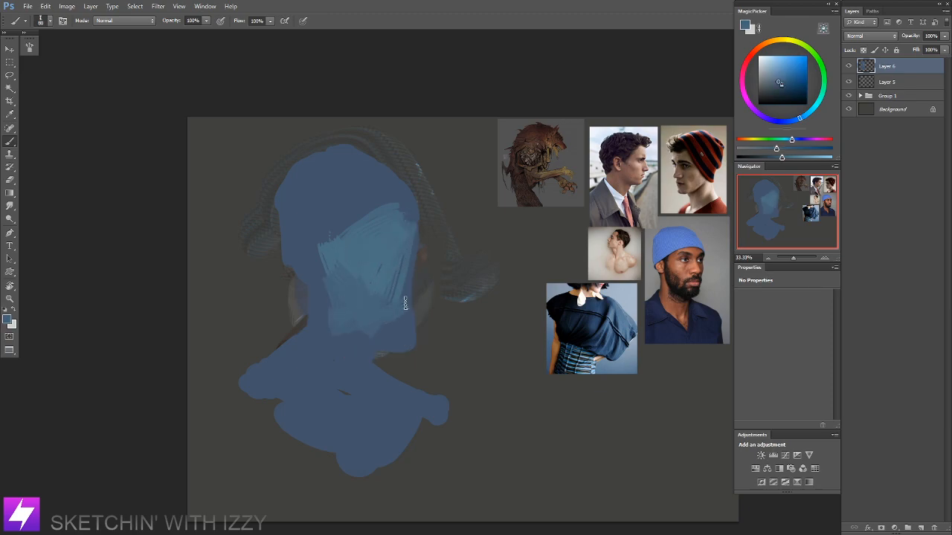
Step: Paint darker eye sockets into the face with sampled blues and sample the lighter brow colour
{"action": "left_click", "coordinate": [369, 254], "text": "alt"}
{"action": "mouse_move", "coordinate": [374, 244]}
{"action": "left_mouse_down"}
{"action": "mouse_move", "coordinate": [342, 256]}
{"action": "mouse_move", "coordinate": [363, 247]}
{"action": "left_mouse_up"}
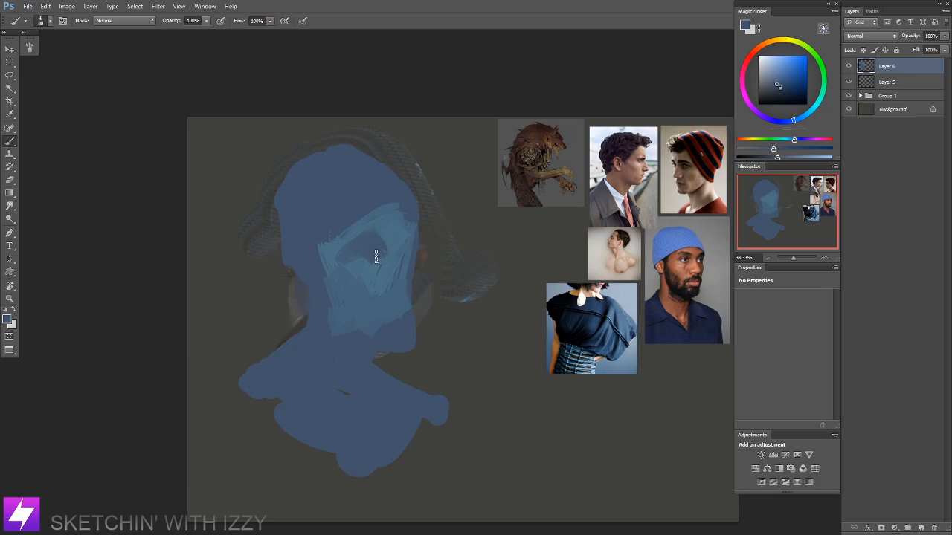
{"action": "left_click", "coordinate": [398, 220], "text": "alt"}
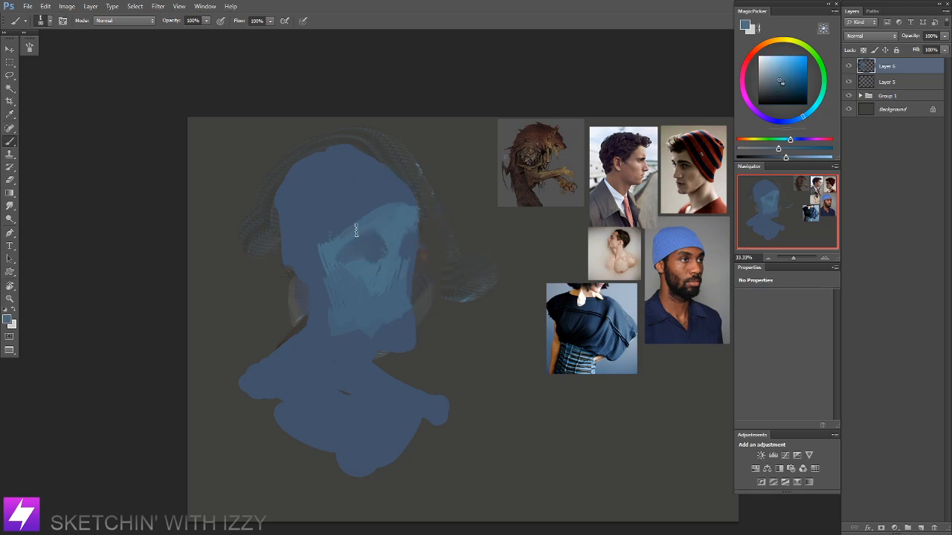
Step: Paint a rounded ear shape and a lighter strip down the side of the neck below it
{"action": "mouse_move", "coordinate": [298, 268]}
{"action": "left_mouse_down"}
{"action": "mouse_move", "coordinate": [315, 291]}
{"action": "mouse_move", "coordinate": [313, 269]}
{"action": "left_mouse_up"}
{"action": "mouse_move", "coordinate": [322, 305]}
{"action": "left_mouse_down"}
{"action": "mouse_move", "coordinate": [317, 345]}
{"action": "mouse_move", "coordinate": [337, 345]}
{"action": "mouse_move", "coordinate": [326, 312]}
{"action": "mouse_move", "coordinate": [325, 350]}
{"action": "mouse_move", "coordinate": [325, 305]}
{"action": "mouse_move", "coordinate": [317, 353]}
{"action": "left_mouse_up"}
{"action": "key", "text": "ctrl+z"}
{"action": "left_click", "coordinate": [342, 329], "text": "alt"}
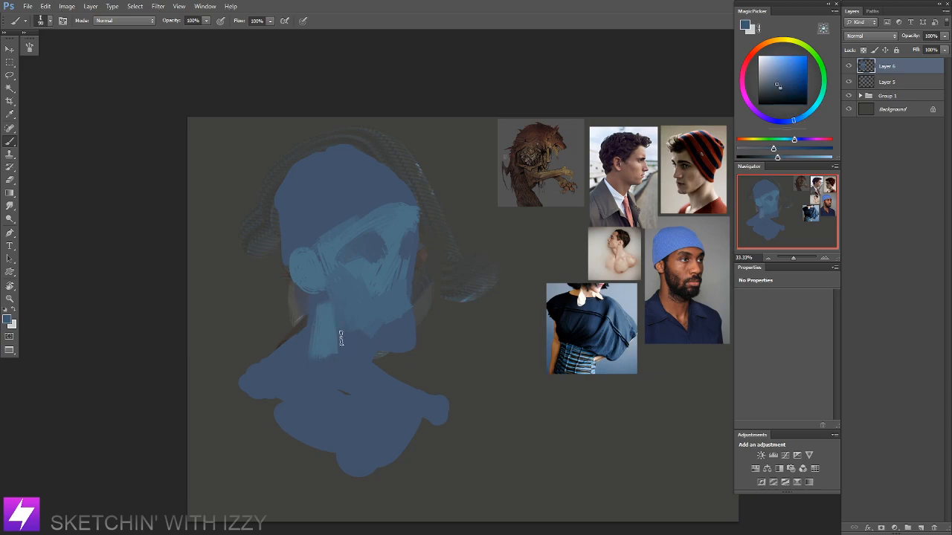
Step: Widen the light area of the neck down to the collar with sampled blues and a larger brush
{"action": "left_click", "coordinate": [318, 351], "text": "alt"}
{"action": "left_click_drag", "start_coordinate": [318, 338], "coordinate": [303, 340]}
{"action": "key", "text": "bracketright"}
{"action": "key", "text": "bracketright"}
{"action": "left_click_drag", "start_coordinate": [337, 384], "coordinate": [359, 408]}
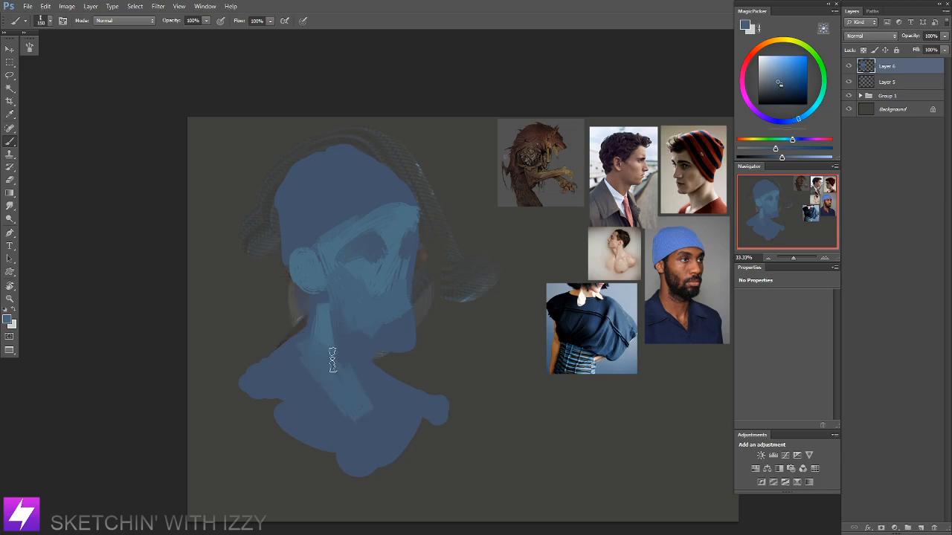
{"action": "left_click_drag", "start_coordinate": [333, 361], "coordinate": [358, 383]}
{"action": "left_click", "coordinate": [343, 349], "text": "alt"}
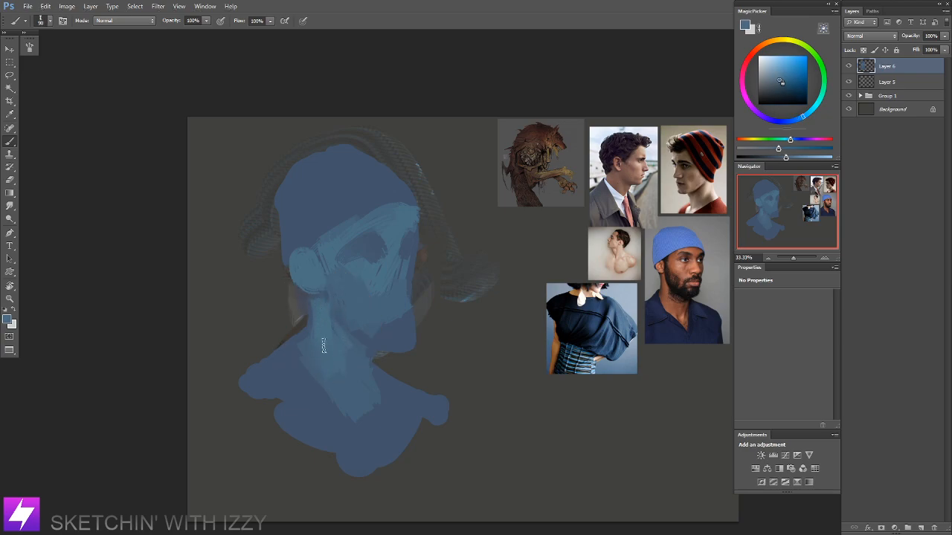
{"action": "left_click", "coordinate": [362, 370], "text": "alt"}
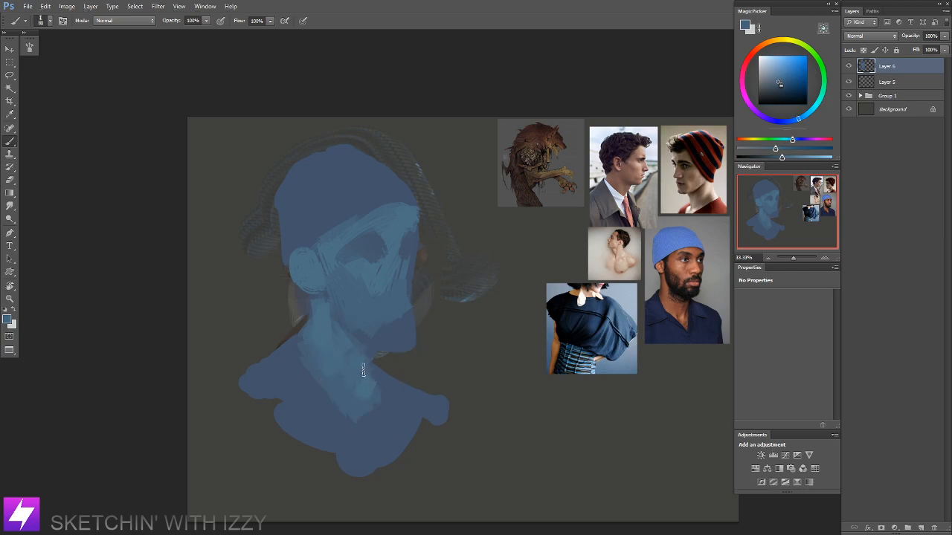
Step: Blend the neck and face strokes with the Smudge tool, changing to another brush preset and enlarging it for the face
{"action": "key", "text": "r"}
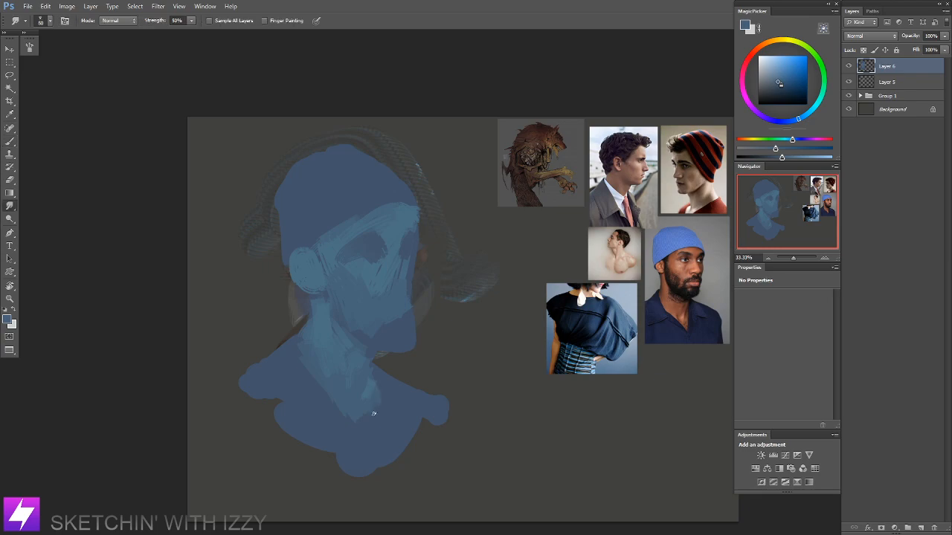
{"action": "mouse_move", "coordinate": [310, 379]}
{"action": "left_mouse_down"}
{"action": "mouse_move", "coordinate": [314, 364]}
{"action": "mouse_move", "coordinate": [345, 417]}
{"action": "left_mouse_up"}
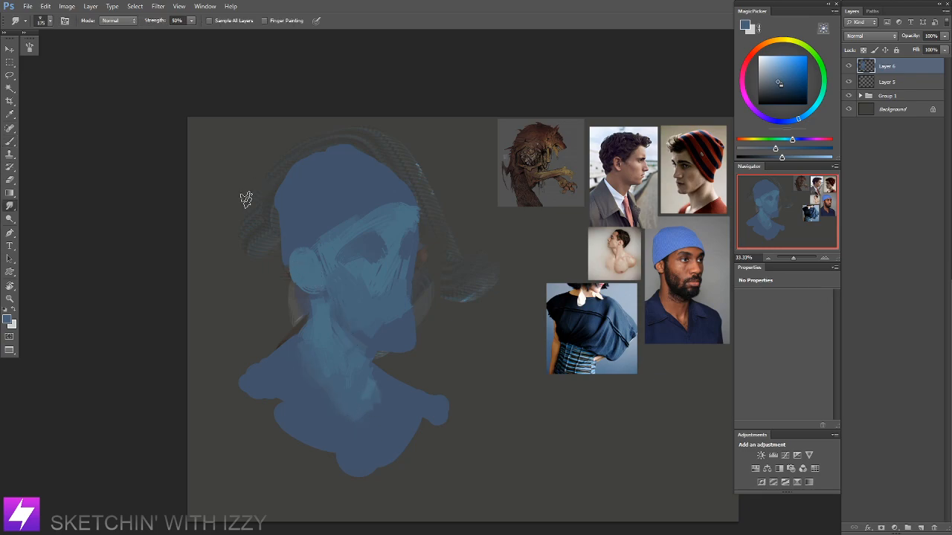
{"action": "right_click", "coordinate": [159, 240]}
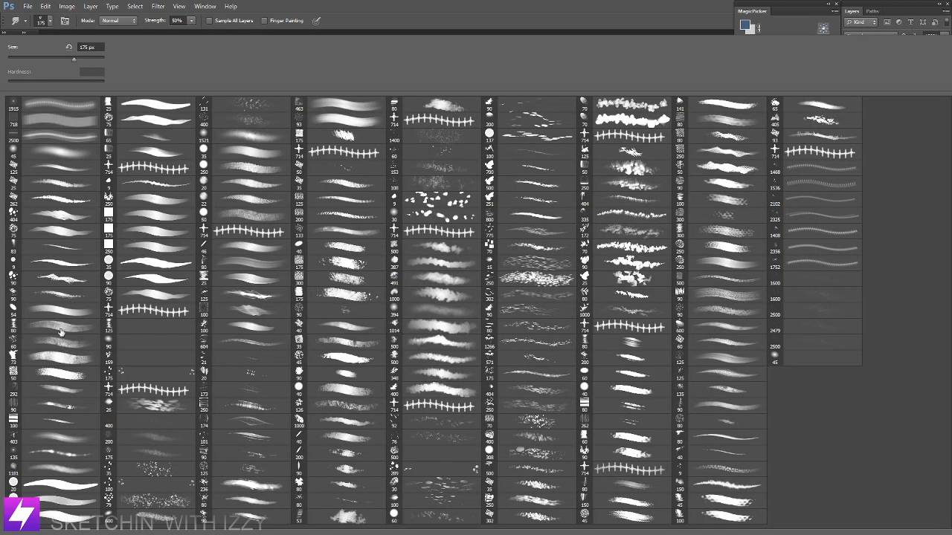
{"action": "left_click", "coordinate": [132, 326]}
{"action": "key", "text": "Return"}
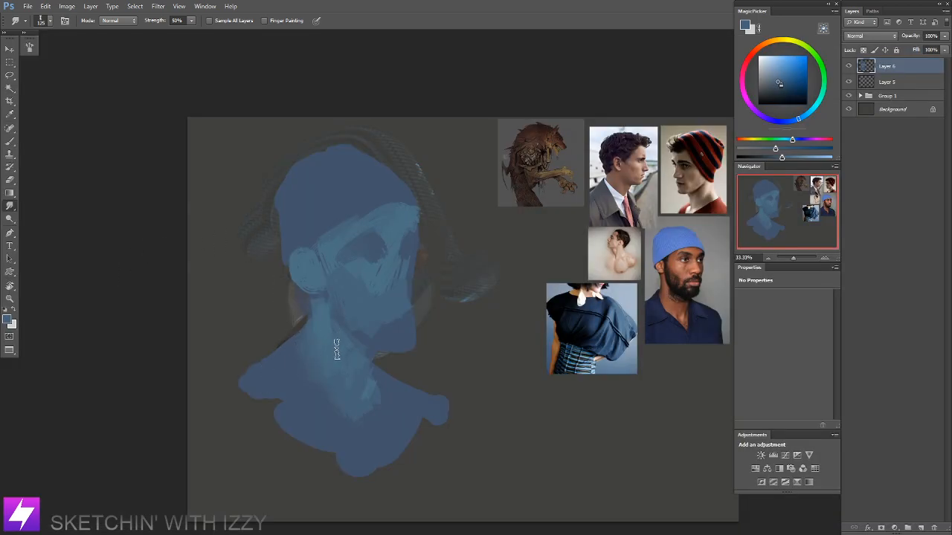
{"action": "key", "text": "bracketleft"}
{"action": "key", "text": "bracketright"}
{"action": "key", "text": "bracketright"}
{"action": "key", "text": "bracketright"}
{"action": "left_click_drag", "start_coordinate": [374, 242], "coordinate": [364, 263]}
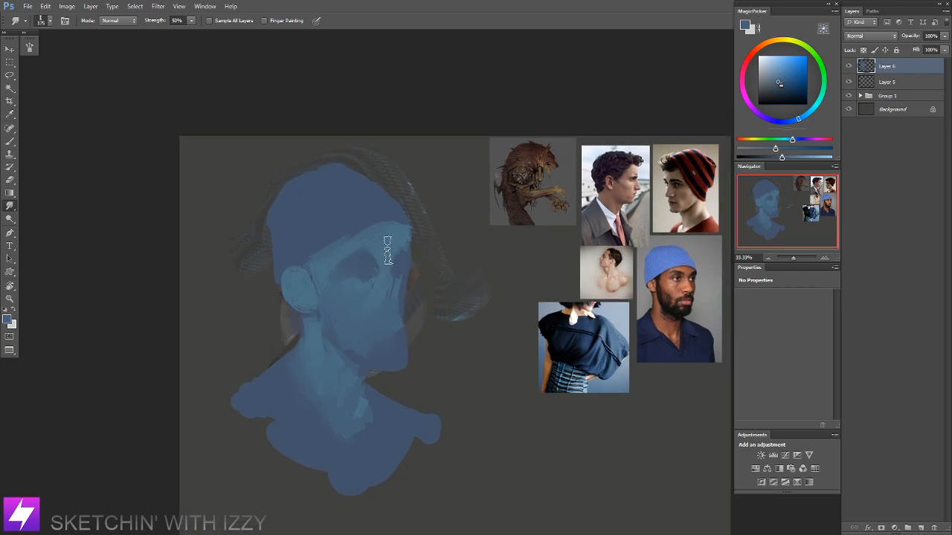
Step: Flip the canvas horizontally, recentre it and return to the Brush with the lighter blue sampled from the ear
{"action": "key", "text": "ctrl+minus"}
{"action": "key", "text": "ctrl+shift+h"}
{"action": "mouse_move", "coordinate": [486, 229]}
{"action": "left_mouse_down"}
{"action": "mouse_move", "coordinate": [458, 214]}
{"action": "mouse_move", "coordinate": [501, 239]}
{"action": "left_mouse_up"}
{"action": "key", "text": "ctrl+plus"}
{"action": "key", "text": "b"}
{"action": "left_click", "coordinate": [541, 277], "text": "alt"}
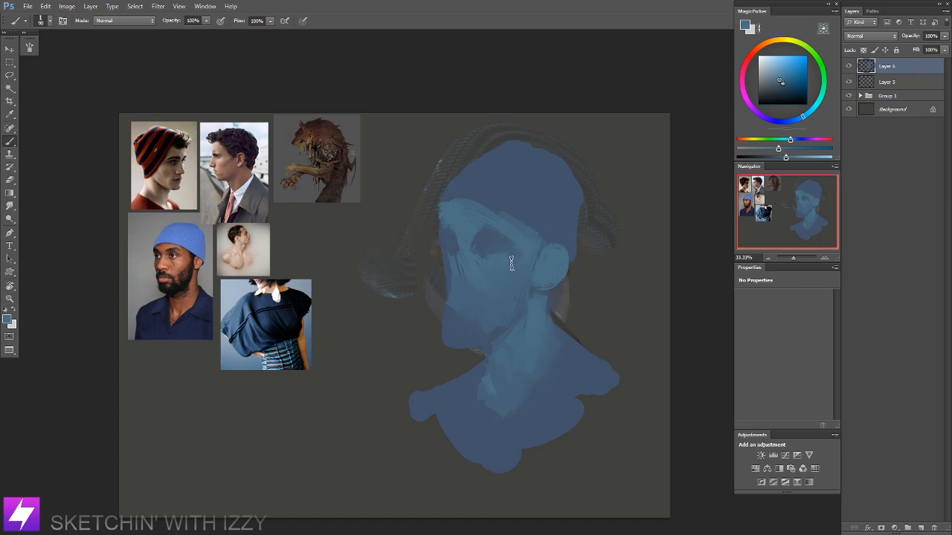
Step: Refine the face planes around the eye, nose and cheek with sampled blues and a larger brush
{"action": "mouse_move", "coordinate": [487, 256]}
{"action": "left_mouse_down"}
{"action": "mouse_move", "coordinate": [513, 254]}
{"action": "mouse_move", "coordinate": [495, 259]}
{"action": "left_mouse_up"}
{"action": "key", "text": "bracketright"}
{"action": "key", "text": "bracketright"}
{"action": "key", "text": "bracketright"}
{"action": "mouse_move", "coordinate": [509, 267]}
{"action": "left_mouse_down"}
{"action": "mouse_move", "coordinate": [499, 270]}
{"action": "mouse_move", "coordinate": [506, 253]}
{"action": "mouse_move", "coordinate": [496, 266]}
{"action": "left_mouse_up"}
{"action": "left_click", "coordinate": [490, 292], "text": "alt"}
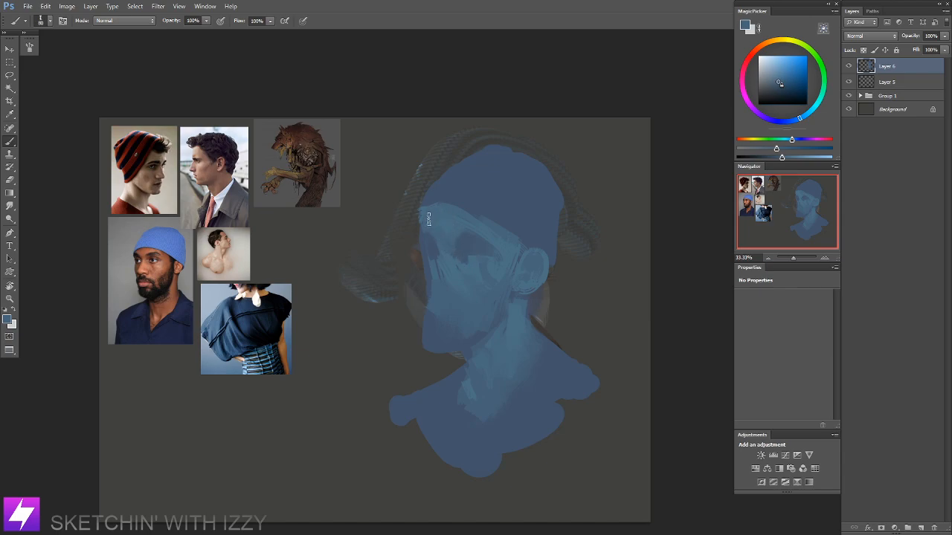
{"action": "left_click", "coordinate": [450, 254], "text": "alt"}
{"action": "left_click", "coordinate": [461, 295], "text": "alt"}
{"action": "left_click_drag", "start_coordinate": [590, 256], "coordinate": [559, 285]}
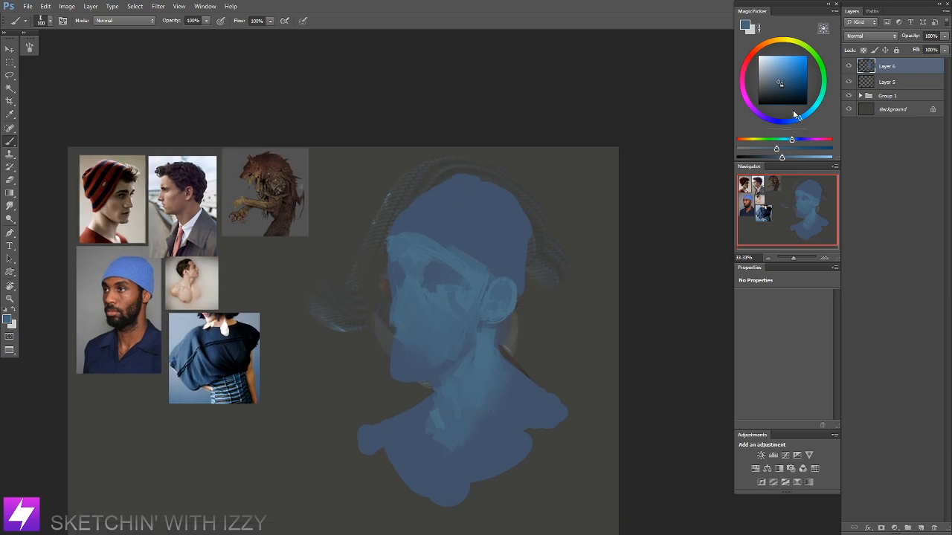
Step: Shift the sampled blue toward violet and paint a patch on the temple above the ear with a larger brush
{"action": "left_click_drag", "start_coordinate": [799, 140], "coordinate": [804, 140]}
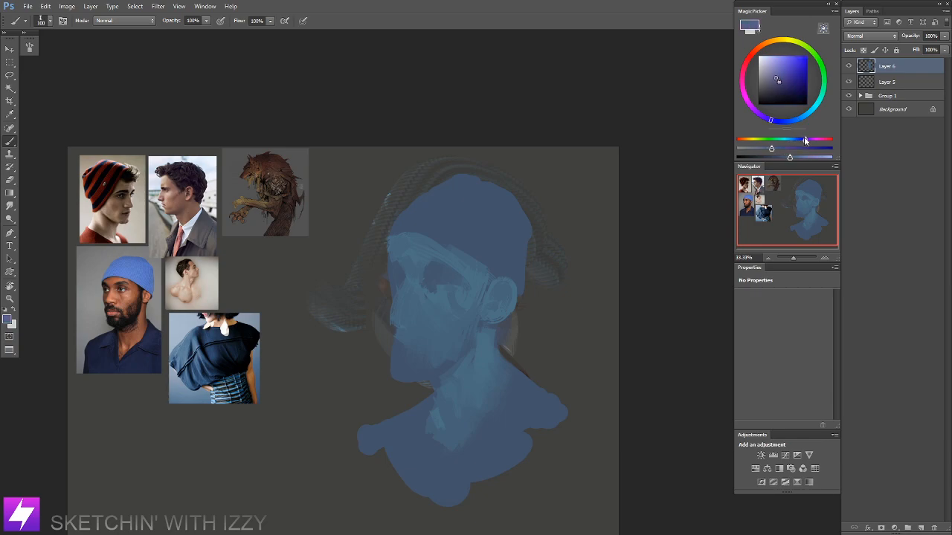
{"action": "key", "text": "bracketright"}
{"action": "key", "text": "bracketright"}
{"action": "left_click_drag", "start_coordinate": [488, 284], "coordinate": [485, 265]}
{"action": "scroll", "coordinate": [471, 312], "scroll_direction": "down", "scroll_amount": 3}
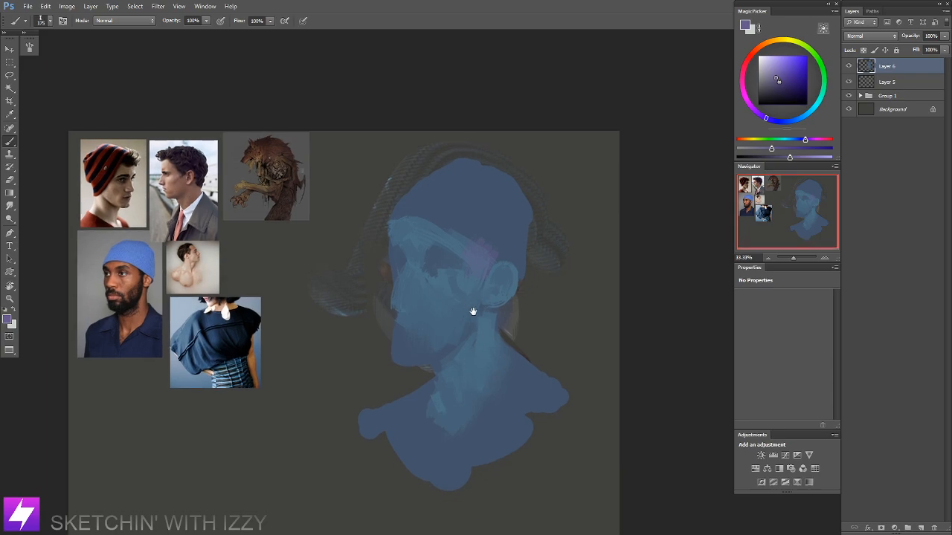
{"action": "left_click_drag", "start_coordinate": [501, 323], "coordinate": [498, 324]}
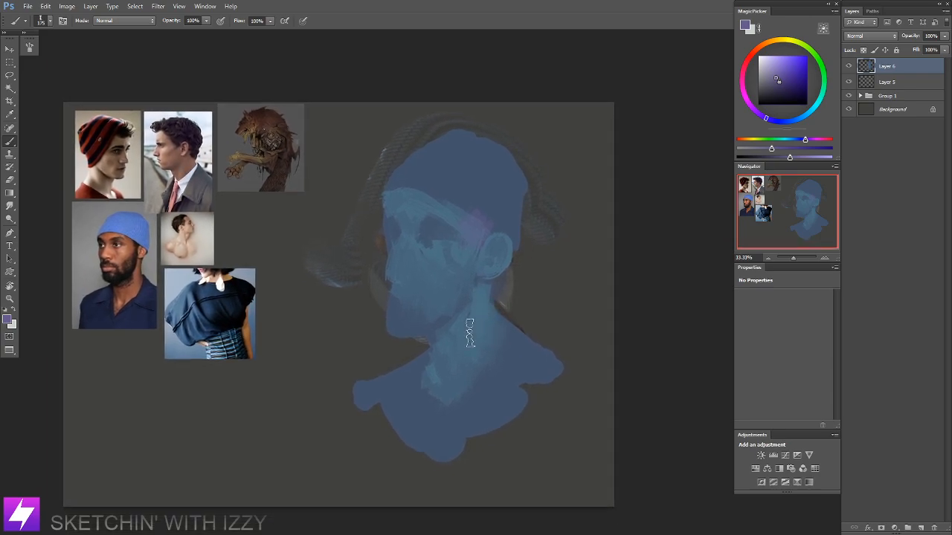
Step: Add violet patches in the near eye socket and at the base of the neck, undoing unwanted strokes and adjusting the brush size
{"action": "mouse_move", "coordinate": [421, 314]}
{"action": "left_mouse_down"}
{"action": "mouse_move", "coordinate": [407, 310]}
{"action": "mouse_move", "coordinate": [402, 338]}
{"action": "left_mouse_up"}
{"action": "key", "text": "ctrl+z"}
{"action": "mouse_move", "coordinate": [418, 299]}
{"action": "left_mouse_down"}
{"action": "mouse_move", "coordinate": [409, 325]}
{"action": "mouse_move", "coordinate": [449, 271]}
{"action": "mouse_move", "coordinate": [416, 310]}
{"action": "left_mouse_up"}
{"action": "key", "text": "ctrl+z"}
{"action": "key", "text": "ctrl+z"}
{"action": "key", "text": "bracketleft"}
{"action": "key", "text": "bracketleft"}
{"action": "key", "text": "bracketleft"}
{"action": "key", "text": "ctrl+z"}
{"action": "mouse_move", "coordinate": [480, 385]}
{"action": "left_mouse_down"}
{"action": "mouse_move", "coordinate": [473, 343]}
{"action": "mouse_move", "coordinate": [436, 351]}
{"action": "mouse_move", "coordinate": [419, 335]}
{"action": "left_mouse_up"}
{"action": "key", "text": "]"}
{"action": "key", "text": "]"}
{"action": "key", "text": "bracketleft"}
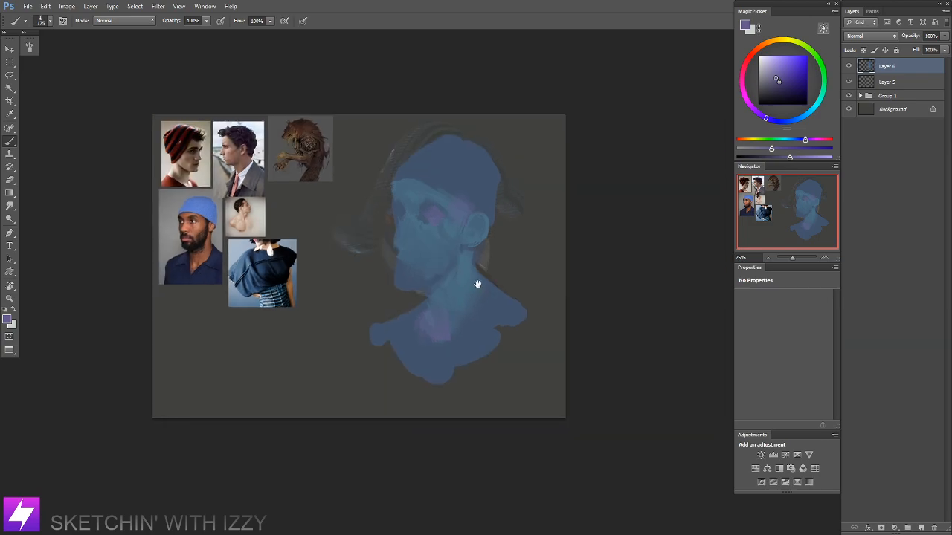
{"action": "left_click_drag", "start_coordinate": [478, 284], "coordinate": [483, 308]}
{"action": "key", "text": "ctrl+plus"}
{"action": "key", "text": "r"}
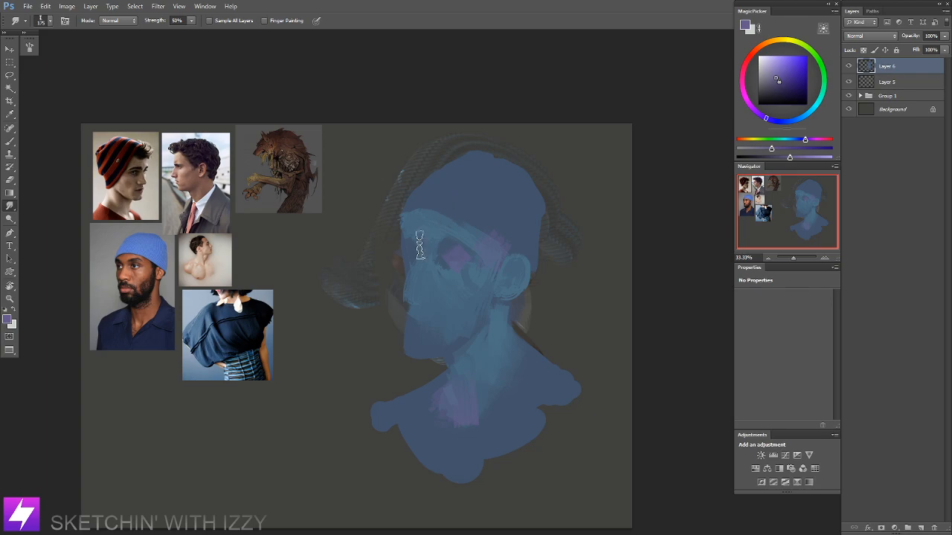
Step: Shade the side and back of the cap with a sampled dark brown and greyed blues, varying the brush size
{"action": "key", "text": "b"}
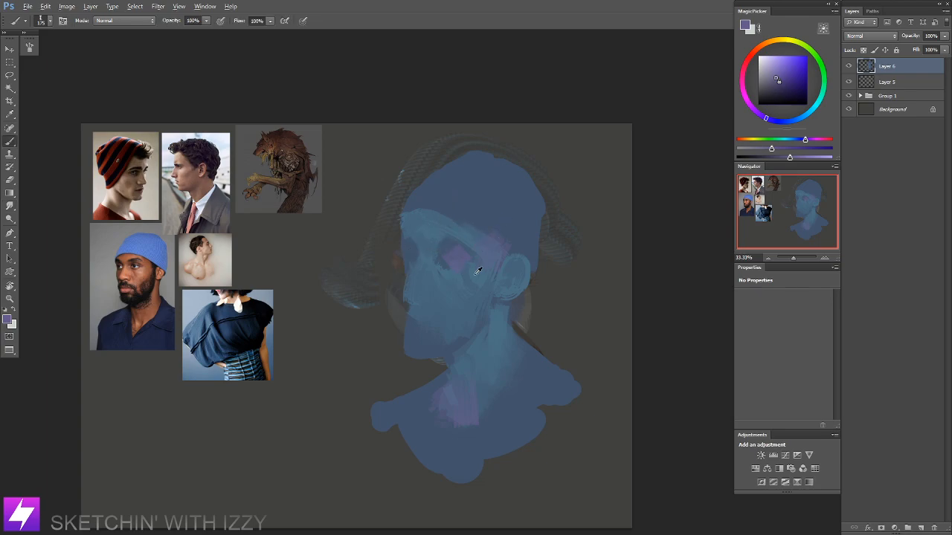
{"action": "left_click", "coordinate": [540, 340], "text": "alt"}
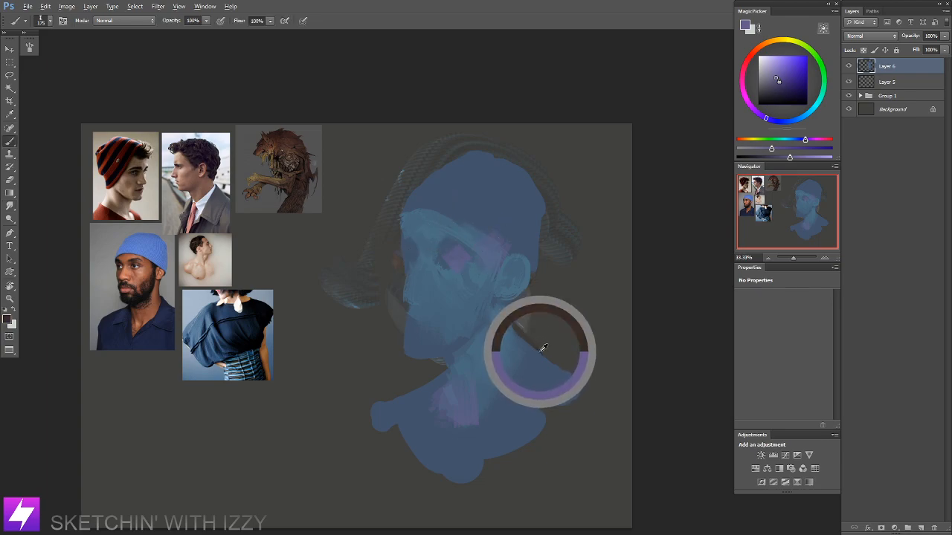
{"action": "mouse_move", "coordinate": [505, 209]}
{"action": "left_mouse_down"}
{"action": "mouse_move", "coordinate": [503, 192]}
{"action": "mouse_move", "coordinate": [491, 213]}
{"action": "mouse_move", "coordinate": [506, 223]}
{"action": "mouse_move", "coordinate": [487, 223]}
{"action": "mouse_move", "coordinate": [525, 246]}
{"action": "left_mouse_up"}
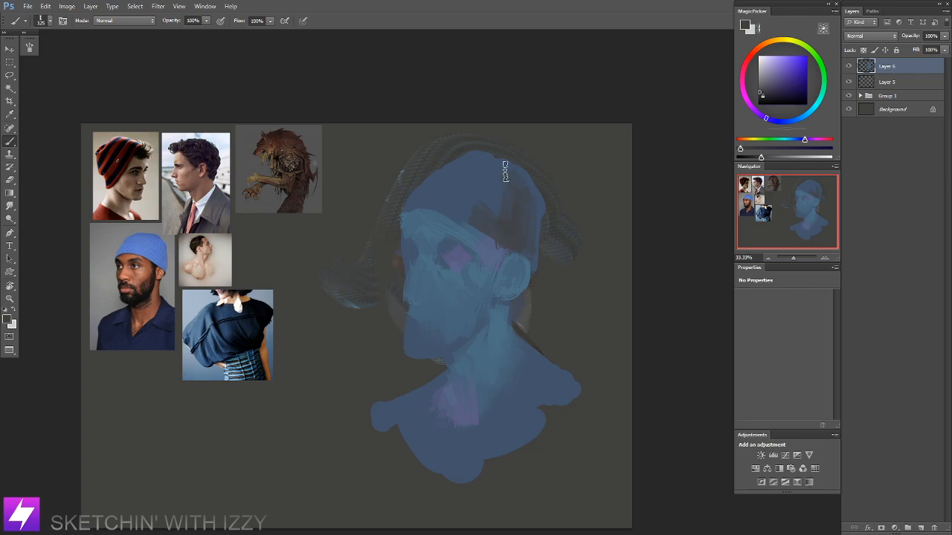
{"action": "key", "text": "bracketright"}
{"action": "key", "text": "bracketright"}
{"action": "key", "text": "bracketleft"}
{"action": "key", "text": "bracketleft"}
{"action": "key", "text": "bracketleft"}
{"action": "left_click", "coordinate": [460, 196], "text": "alt"}
{"action": "key", "text": "bracketleft"}
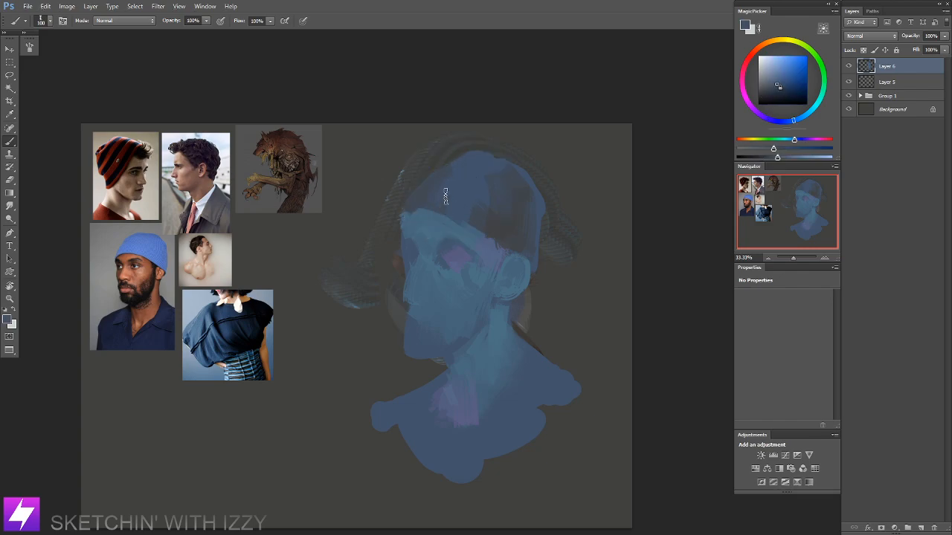
{"action": "scroll", "coordinate": [486, 282], "scroll_direction": "down", "scroll_amount": 2}
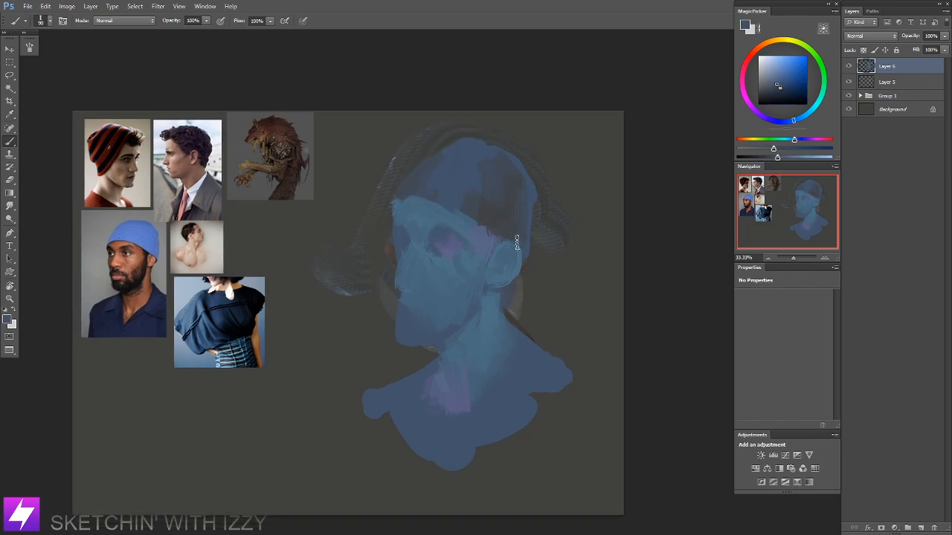
Step: Flip the canvas horizontally, switch to another brush preset and rotate the view to about -21° around the head
{"action": "key", "text": "ctrl+shift+h"}
{"action": "left_click_drag", "start_coordinate": [442, 240], "coordinate": [497, 249]}
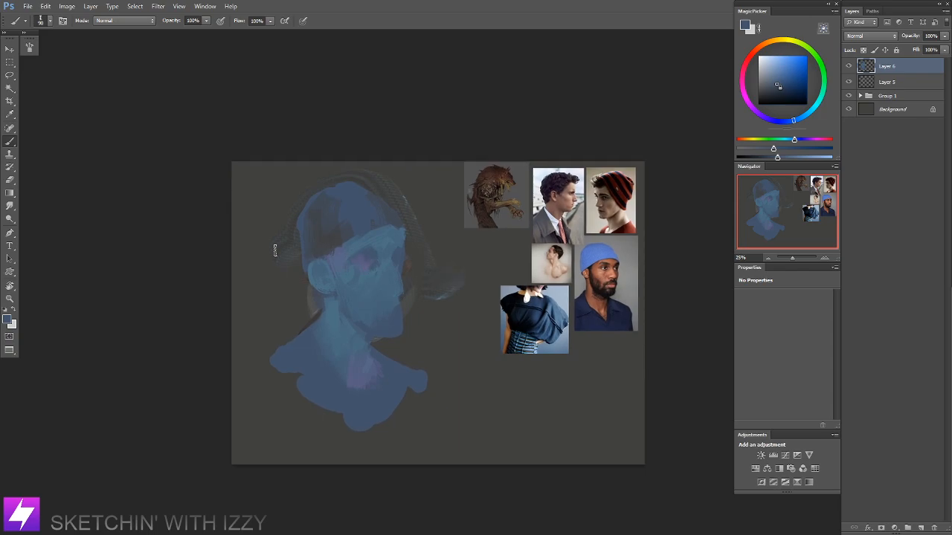
{"action": "right_click", "coordinate": [259, 260]}
{"action": "double_click", "coordinate": [625, 365]}
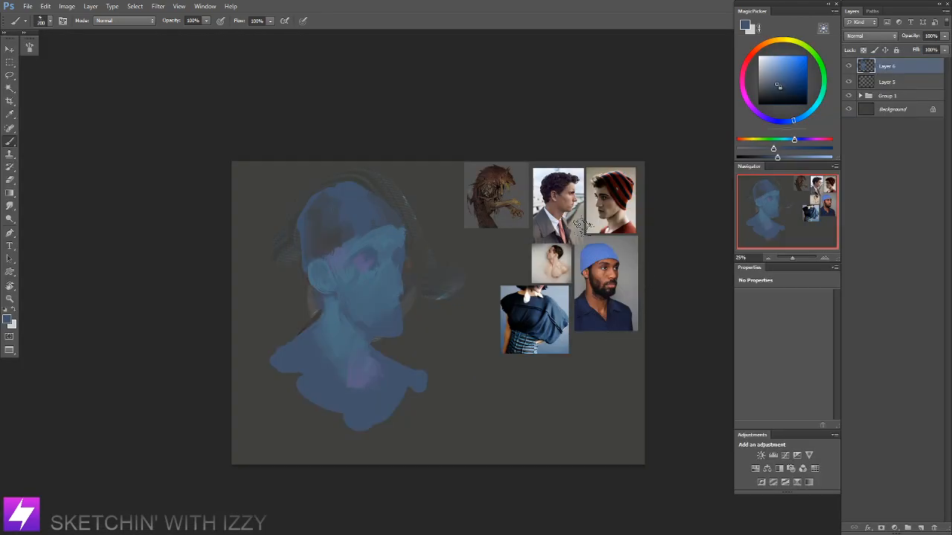
{"action": "key", "text": "ctrl+plus"}
{"action": "key", "text": "r"}
{"action": "mouse_move", "coordinate": [567, 265]}
{"action": "left_mouse_down"}
{"action": "mouse_move", "coordinate": [555, 233]}
{"action": "mouse_move", "coordinate": [525, 225]}
{"action": "left_mouse_up"}
{"action": "left_click_drag", "start_coordinate": [471, 194], "coordinate": [457, 178]}
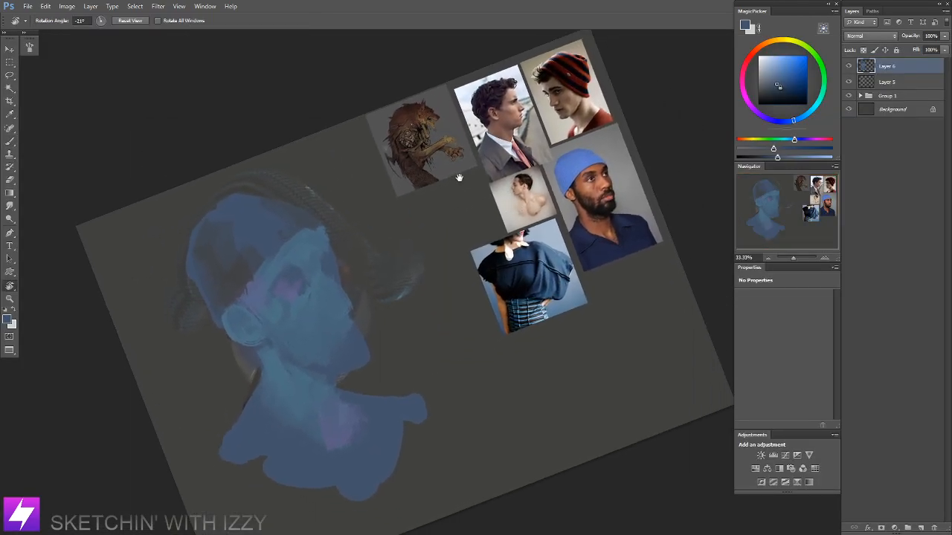
Step: Paint dark brow and eye-socket shadows with a smaller brush, using the cap's dark tone shifted toward blue-violet
{"action": "key", "text": "b"}
{"action": "left_click", "coordinate": [244, 276], "text": "alt"}
{"action": "key", "text": "bracketleft"}
{"action": "key", "text": "bracketleft"}
{"action": "key", "text": "bracketleft"}
{"action": "key", "text": "bracketleft"}
{"action": "key", "text": "bracketleft"}
{"action": "left_click_drag", "start_coordinate": [293, 279], "coordinate": [303, 279]}
{"action": "key", "text": "ctrl+z"}
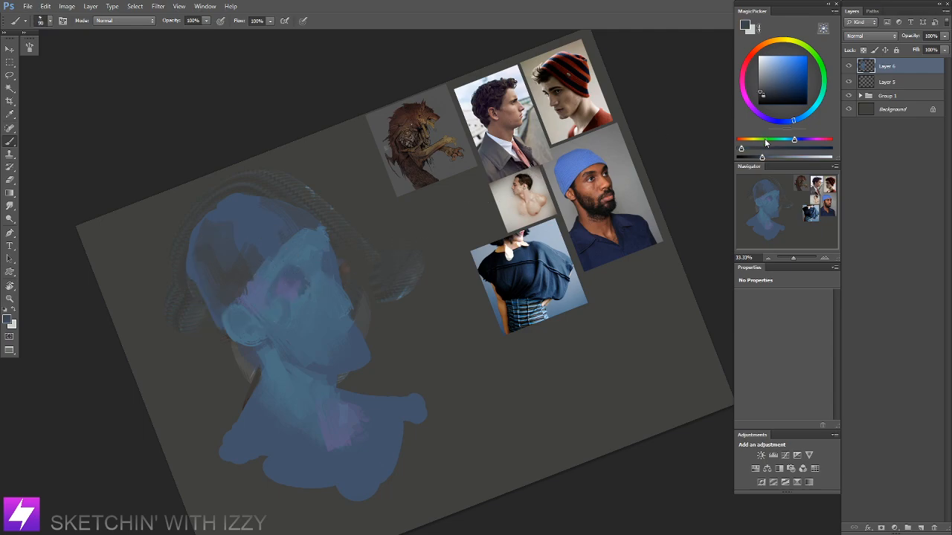
{"action": "left_click_drag", "start_coordinate": [793, 139], "coordinate": [801, 139]}
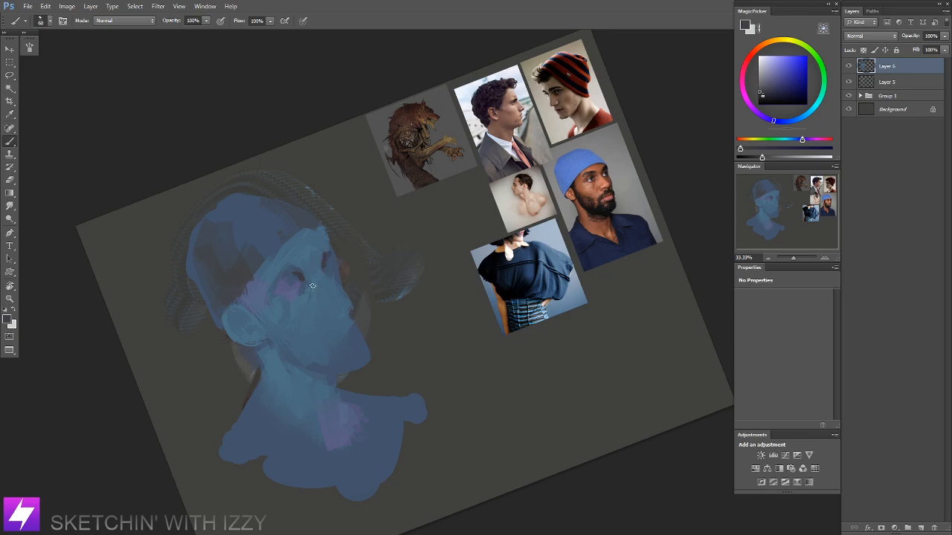
{"action": "left_click_drag", "start_coordinate": [298, 270], "coordinate": [281, 277]}
Step: Reduce the view's tilt and paint the near eye in teal, made by shifting a blue sampled from the face
{"action": "key", "text": "Escape"}
{"action": "left_click_drag", "start_coordinate": [379, 259], "coordinate": [343, 269]}
{"action": "left_click_drag", "start_coordinate": [362, 245], "coordinate": [340, 263]}
{"action": "key", "text": "r"}
{"action": "left_click_drag", "start_coordinate": [400, 234], "coordinate": [335, 277]}
{"action": "key", "text": "b"}
{"action": "left_click", "coordinate": [326, 269], "text": "alt"}
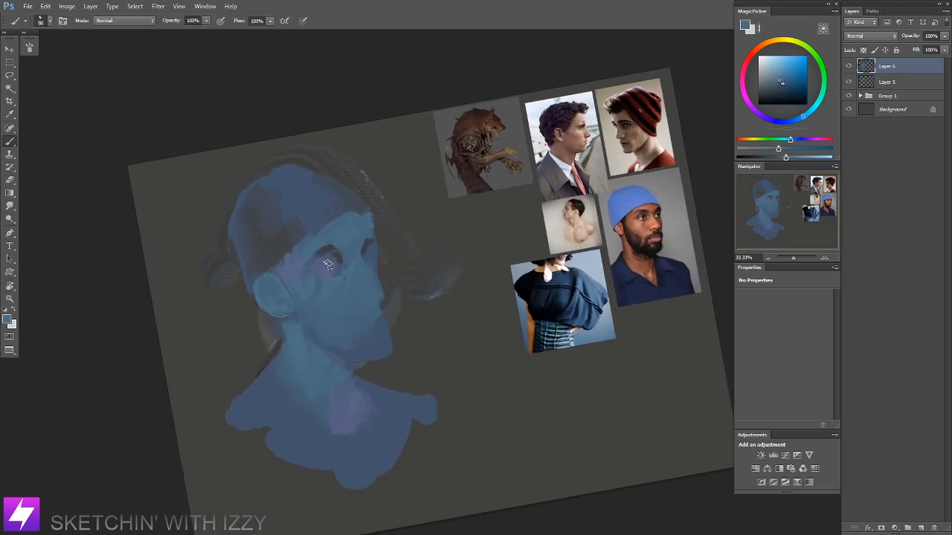
{"action": "left_click_drag", "start_coordinate": [787, 157], "coordinate": [789, 156]}
{"action": "left_click_drag", "start_coordinate": [778, 149], "coordinate": [787, 140]}
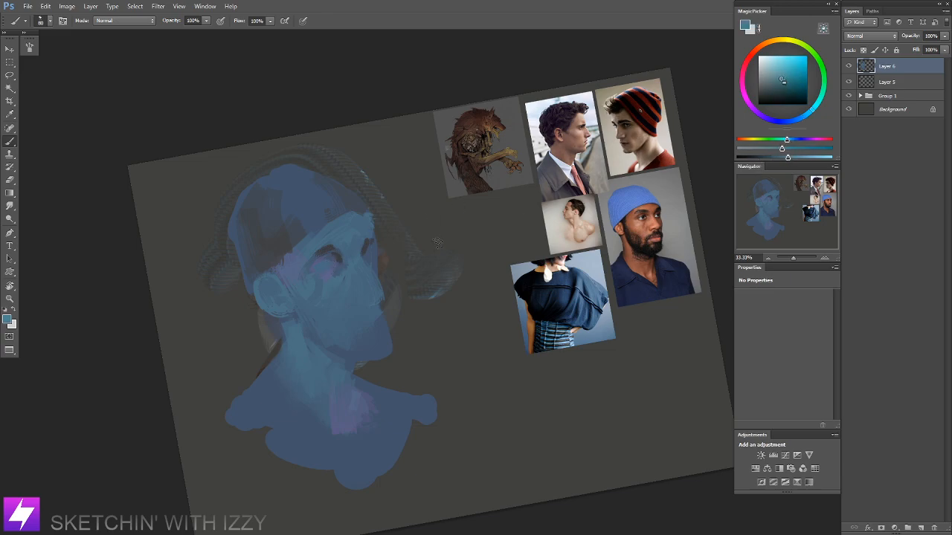
{"action": "left_click", "coordinate": [311, 271], "text": "alt"}
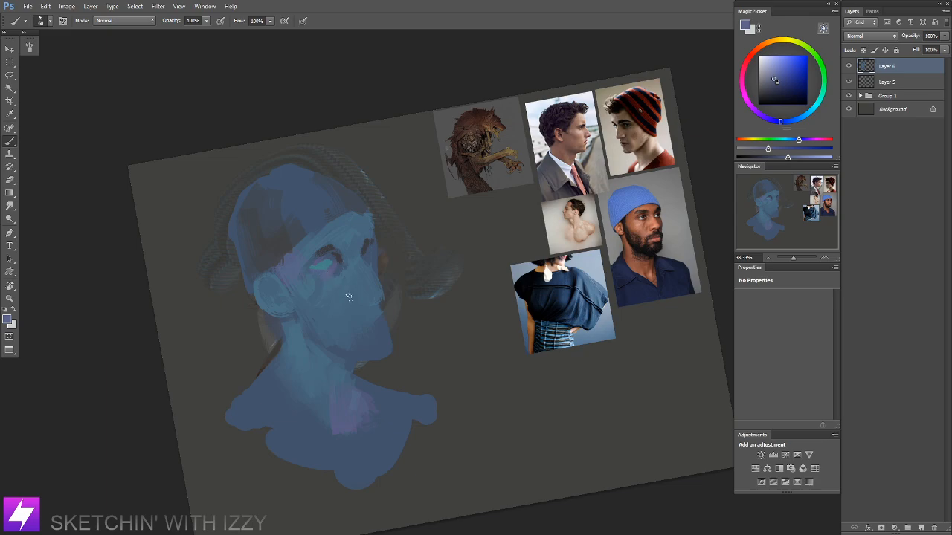
Step: Block in a dark blue mouth shape on the lower face with a sampled blue and a larger brush
{"action": "left_click", "coordinate": [318, 279], "text": "alt"}
{"action": "left_click_drag", "start_coordinate": [354, 330], "coordinate": [338, 312]}
{"action": "left_click", "coordinate": [364, 312], "text": "alt"}
{"action": "key", "text": "]"}
{"action": "key", "text": "]"}
{"action": "key", "text": "]"}
{"action": "key", "text": "]"}
{"action": "key", "text": "]"}
{"action": "key", "text": "]"}
{"action": "key", "text": "ctrl+z"}
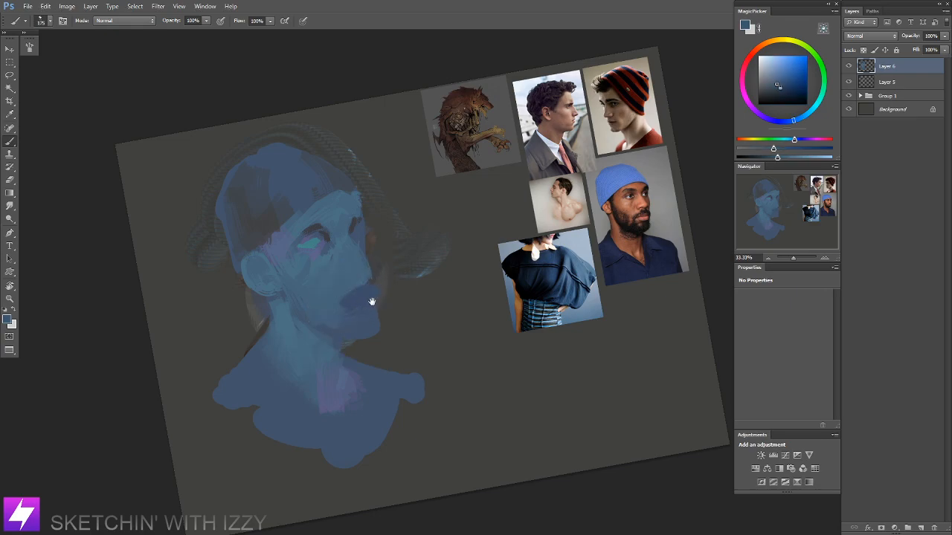
Step: Darken the far side of the face beside the nose with a smaller brush and straighten the canvas view
{"action": "scroll", "coordinate": [372, 294], "scroll_direction": "up", "scroll_amount": 1}
{"action": "key", "text": "bracketleft"}
{"action": "key", "text": "bracketleft"}
{"action": "key", "text": "bracketleft"}
{"action": "key", "text": "bracketleft"}
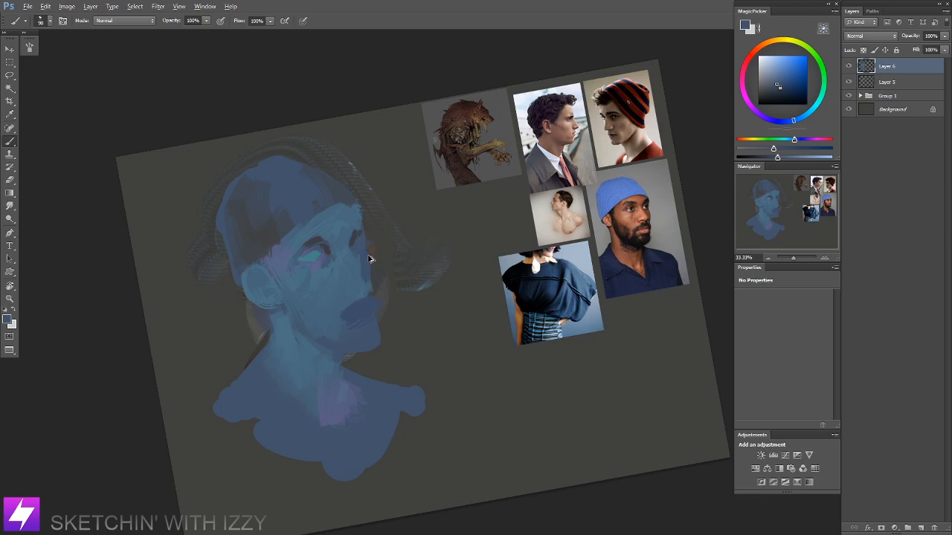
{"action": "key", "text": "bracketleft"}
{"action": "key", "text": "bracketleft"}
{"action": "key", "text": "Escape"}
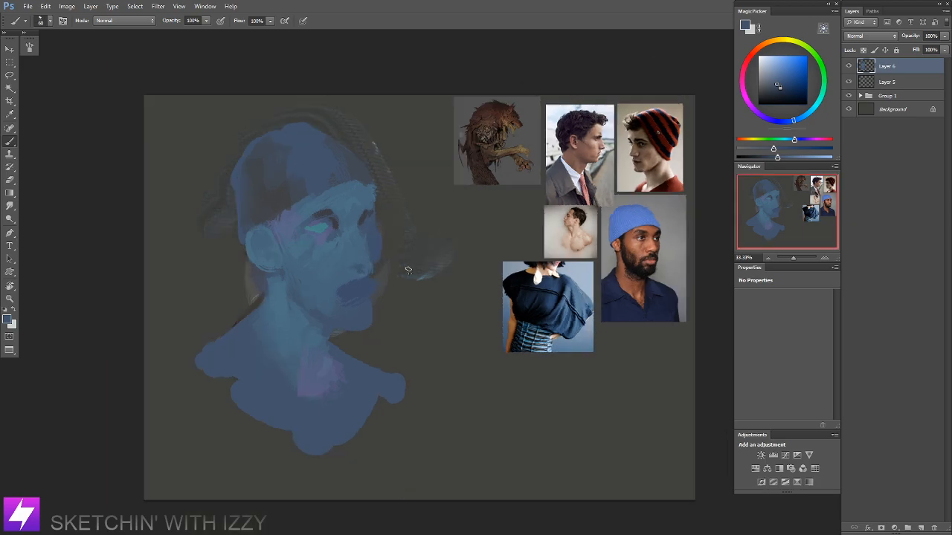
Step: Flip the canvas horizontally again and recentre it on the head
{"action": "key", "text": "ctrl+minus"}
{"action": "key", "text": "ctrl+shift+h"}
{"action": "left_click_drag", "start_coordinate": [468, 273], "coordinate": [438, 284]}
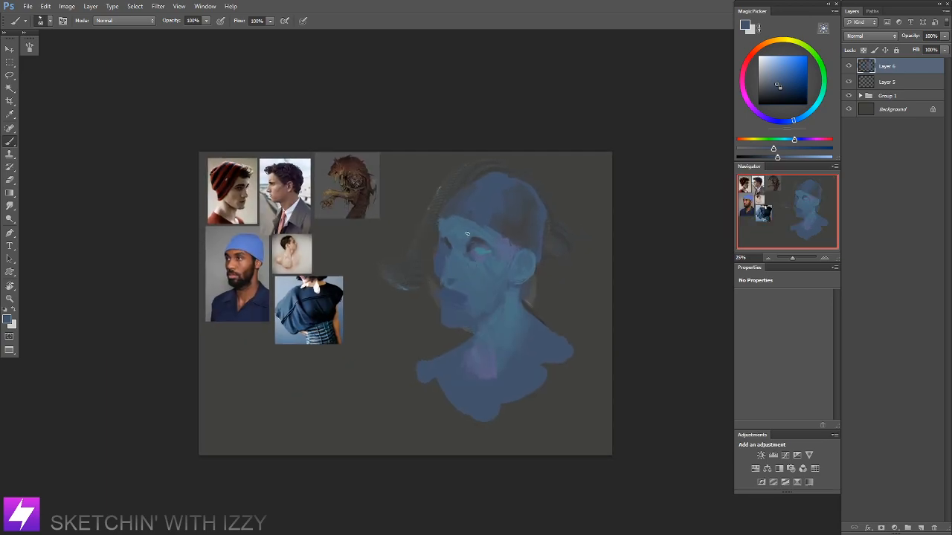
{"action": "key", "text": "ctrl+plus"}
{"action": "left_click_drag", "start_coordinate": [476, 214], "coordinate": [501, 229]}
{"action": "left_click_drag", "start_coordinate": [567, 257], "coordinate": [529, 238]}
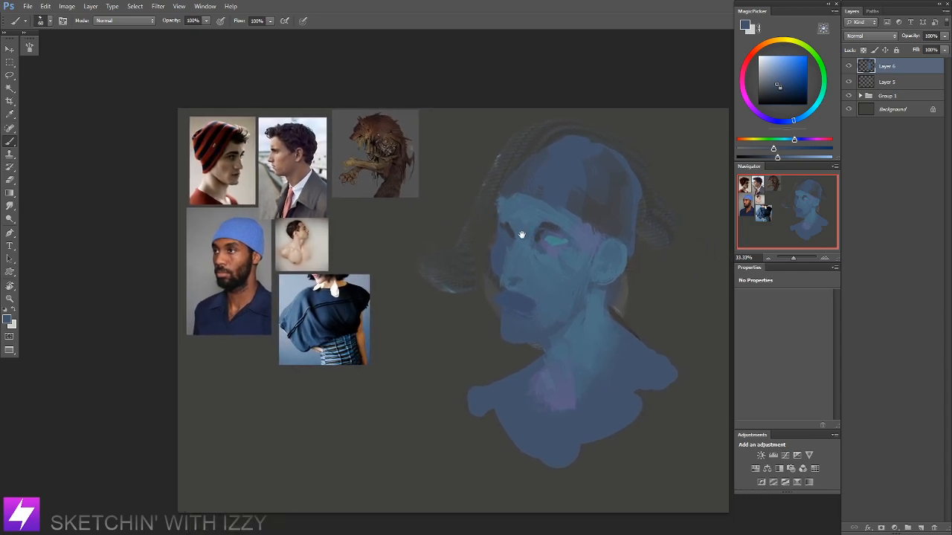
Step: Paint sampled blue between the brows and around the near eye's inner corner, adjusting the brush size
{"action": "key", "text": "bracketright"}
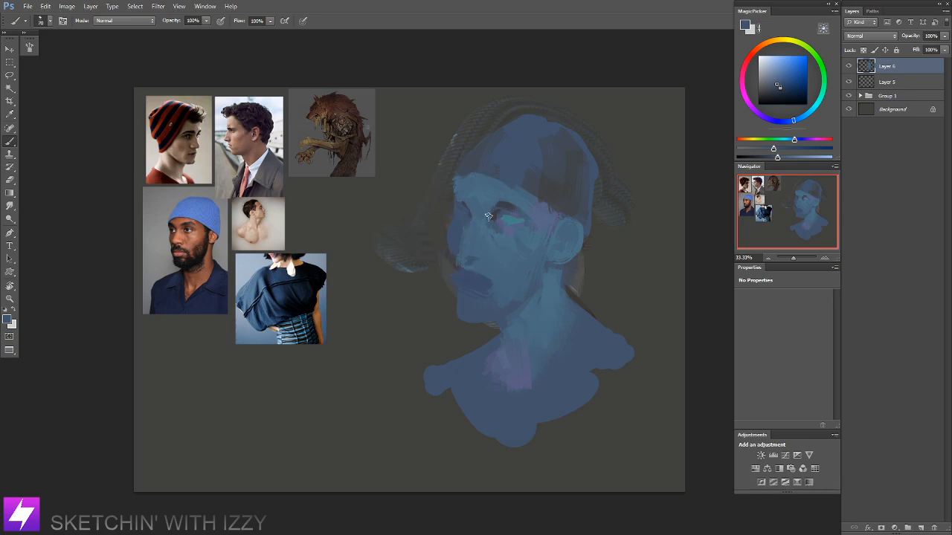
{"action": "key", "text": "bracketright"}
{"action": "key", "text": "bracketright"}
{"action": "key", "text": "bracketright"}
{"action": "left_click", "coordinate": [495, 217], "text": "alt"}
{"action": "key", "text": "bracketleft"}
{"action": "key", "text": "bracketleft"}
Step: Soften the brow and eye-socket shadows with a smaller Smudge brush
{"action": "key", "text": "r"}
{"action": "key", "text": "bracketleft"}
{"action": "key", "text": "bracketleft"}
{"action": "key", "text": "bracketleft"}
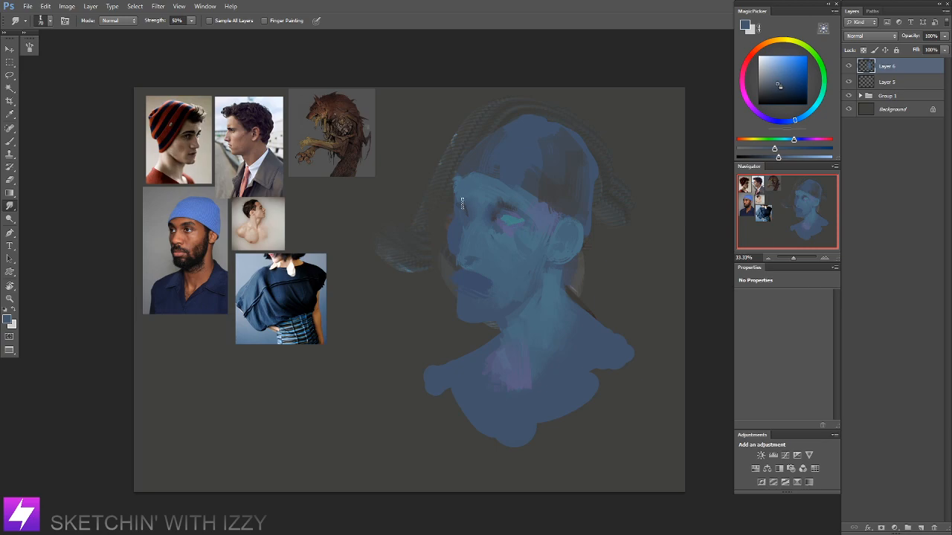
{"action": "left_click_drag", "start_coordinate": [498, 208], "coordinate": [477, 225]}
Step: Return to the Brush, brighten the near eye with sampled teal and paint the far eye to match
{"action": "key", "text": "b"}
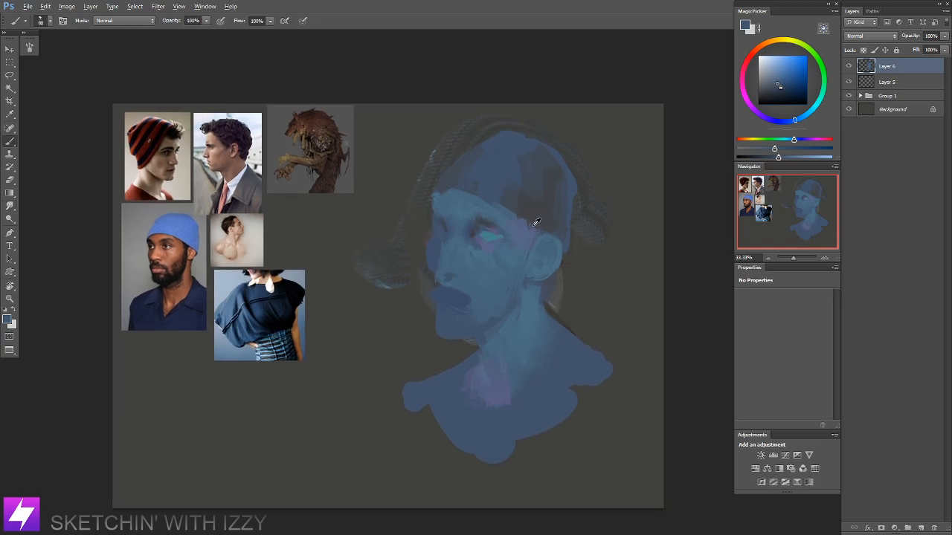
{"action": "left_click", "coordinate": [484, 232], "text": "alt"}
{"action": "left_click_drag", "start_coordinate": [484, 230], "coordinate": [501, 244]}
{"action": "left_click", "coordinate": [489, 236], "text": "alt"}
{"action": "left_click_drag", "start_coordinate": [492, 288], "coordinate": [481, 281]}
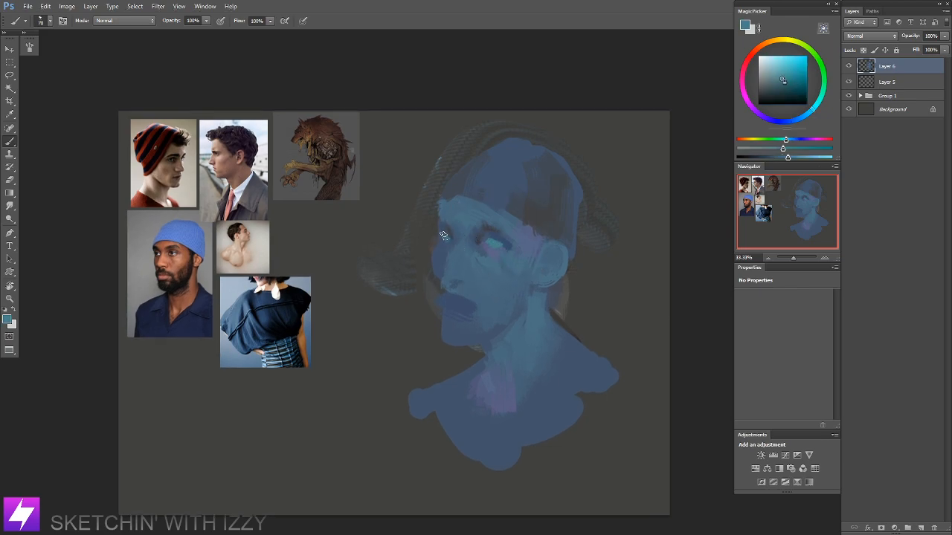
{"action": "left_click_drag", "start_coordinate": [477, 345], "coordinate": [480, 331]}
{"action": "left_click_drag", "start_coordinate": [464, 296], "coordinate": [465, 305]}
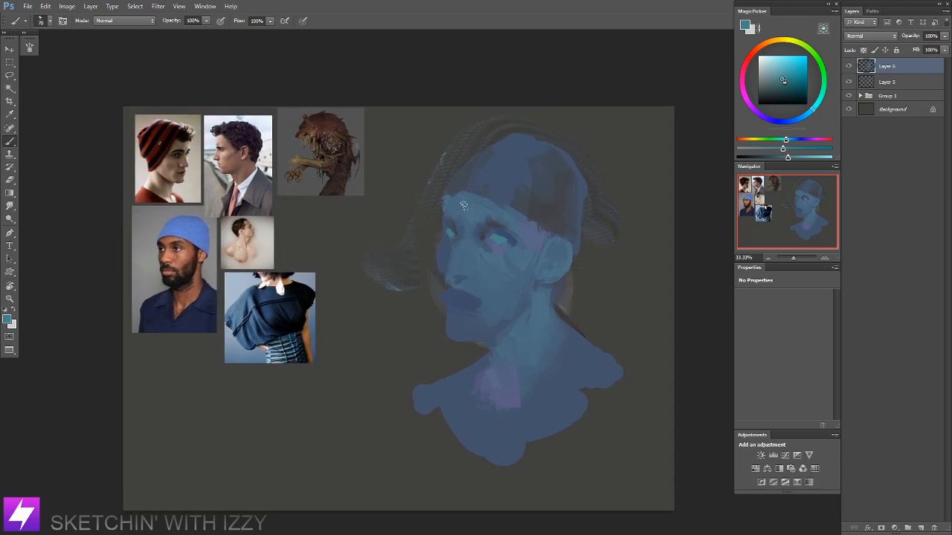
Step: Lighten the dark mouth shape with blue sampled from the face and a larger brush
{"action": "left_click", "coordinate": [458, 254], "text": "alt"}
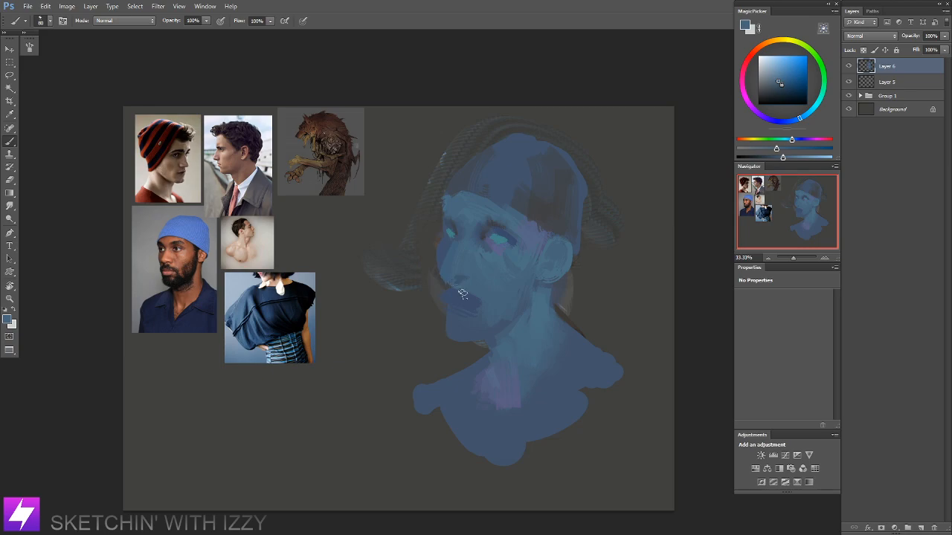
{"action": "key", "text": "]"}
{"action": "left_click_drag", "start_coordinate": [443, 298], "coordinate": [477, 301]}
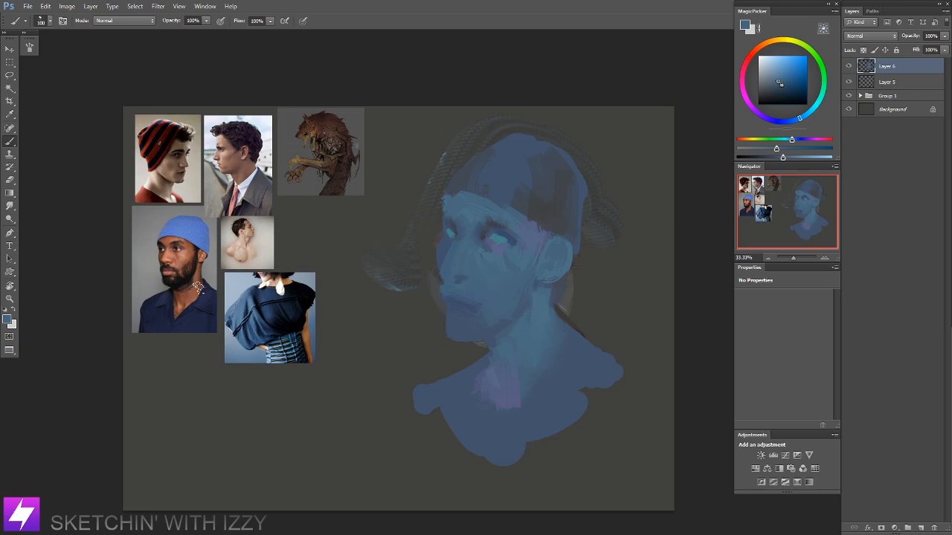
Step: Switch to another brush preset and darken the mouth and chin area with sampled deeper blues
{"action": "right_click", "coordinate": [132, 264]}
{"action": "double_click", "coordinate": [72, 341]}
{"action": "right_click", "coordinate": [144, 301]}
{"action": "double_click", "coordinate": [71, 331]}
{"action": "left_click_drag", "start_coordinate": [449, 321], "coordinate": [429, 313]}
{"action": "left_click_drag", "start_coordinate": [447, 274], "coordinate": [446, 313]}
{"action": "left_click", "coordinate": [456, 328], "text": "alt"}
{"action": "left_click", "coordinate": [438, 303], "text": "alt"}
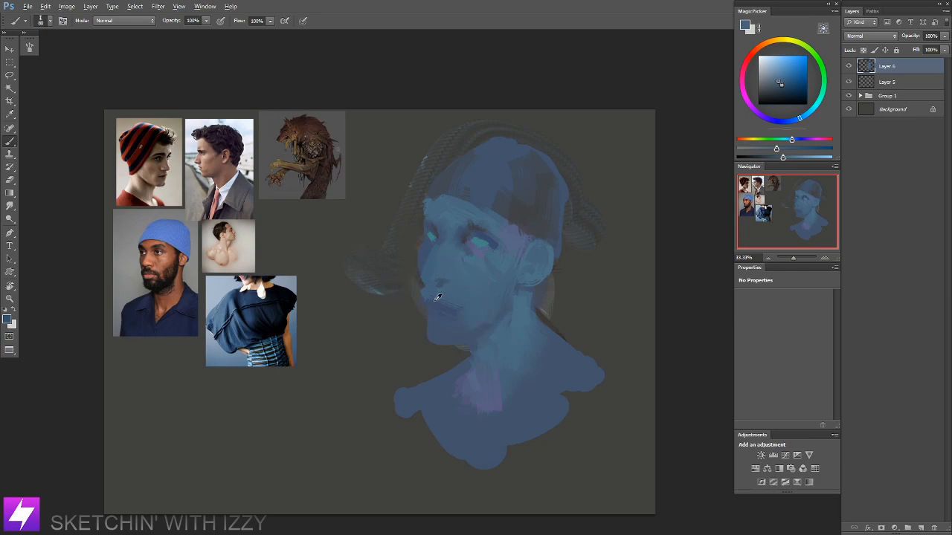
{"action": "left_click", "coordinate": [405, 278], "text": "alt"}
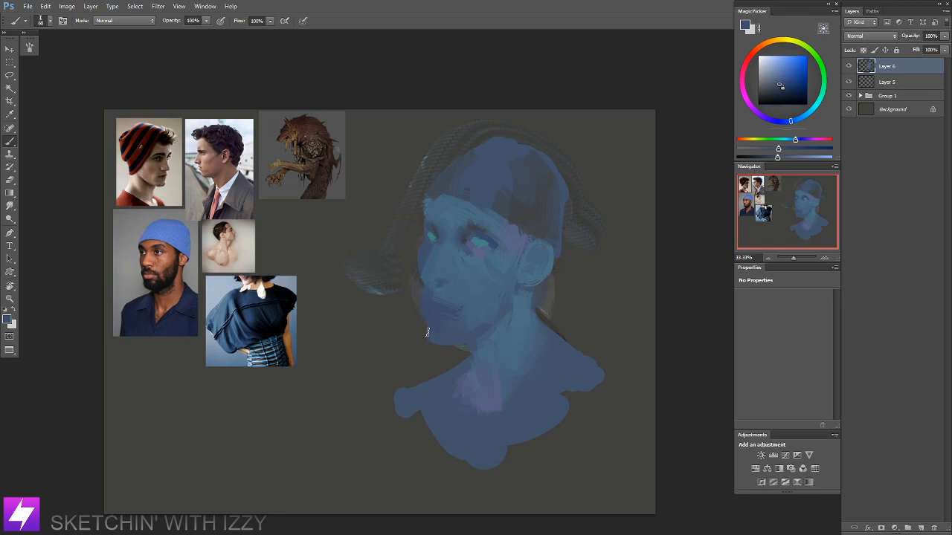
Step: Shade the beard area along the jaw, up to the ear and under the chin in dark blue with a larger brush
{"action": "key", "text": "bracketright"}
{"action": "key", "text": "bracketright"}
{"action": "key", "text": "bracketright"}
{"action": "key", "text": "bracketright"}
{"action": "left_click_drag", "start_coordinate": [435, 294], "coordinate": [463, 318]}
{"action": "key", "text": "bracketright"}
{"action": "key", "text": "bracketright"}
{"action": "left_click_drag", "start_coordinate": [480, 340], "coordinate": [506, 331]}
{"action": "left_click_drag", "start_coordinate": [518, 277], "coordinate": [513, 320]}
{"action": "key", "text": "bracketleft"}
{"action": "key", "text": "bracketleft"}
{"action": "key", "text": "bracketleft"}
{"action": "key", "text": "bracketleft"}
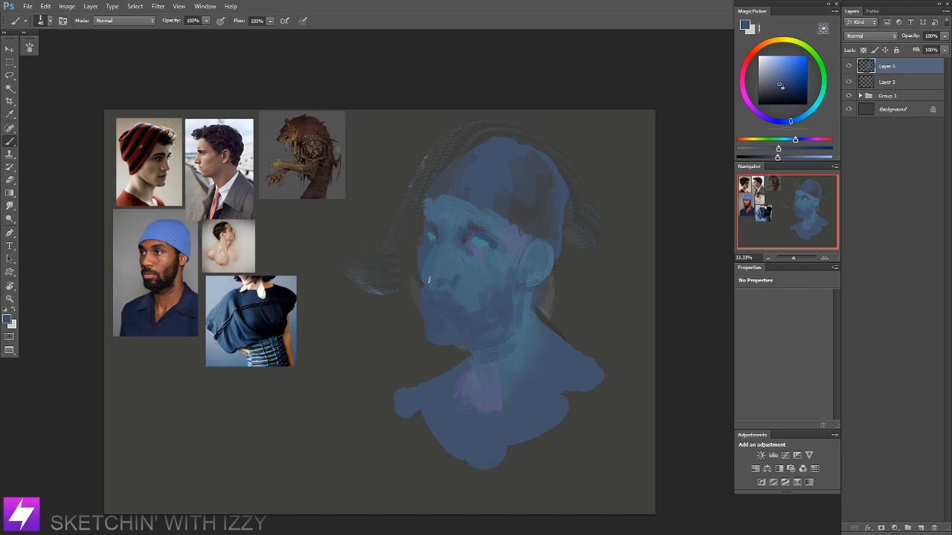
Step: Rework the nose and moustache area, the cap's front edge and the lips using blues sampled from the painting
{"action": "left_click", "coordinate": [427, 269], "text": "alt"}
{"action": "left_click", "coordinate": [422, 278], "text": "alt"}
{"action": "left_click", "coordinate": [447, 198], "text": "alt"}
{"action": "left_click", "coordinate": [444, 194], "text": "alt"}
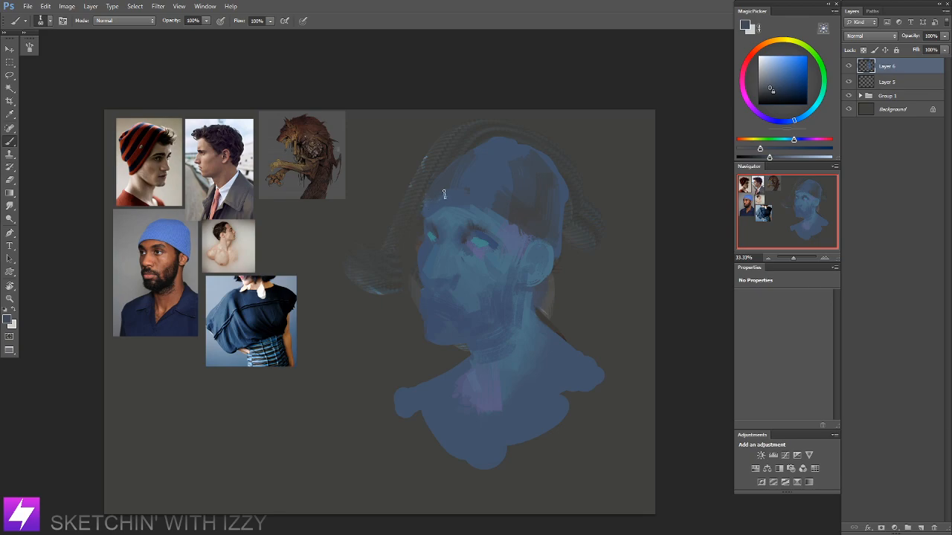
{"action": "left_click", "coordinate": [460, 299], "text": "alt"}
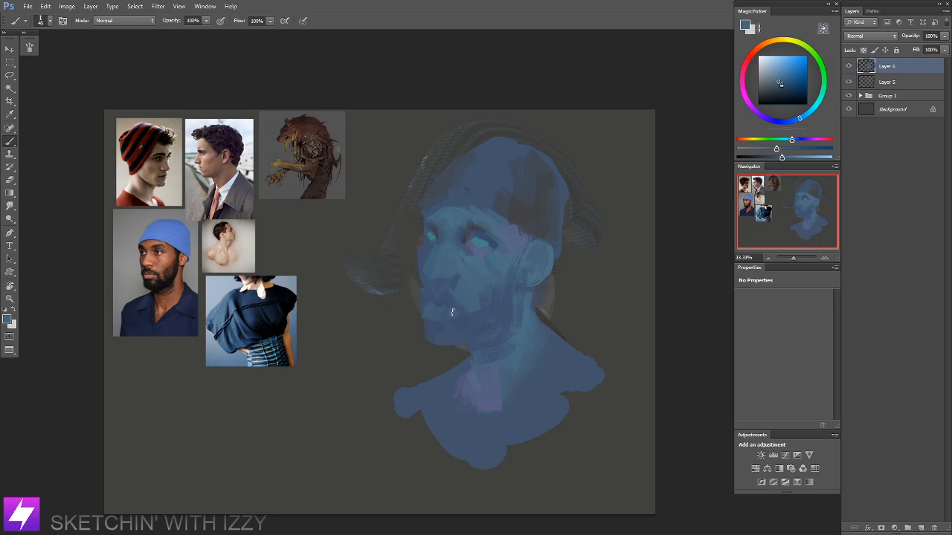
Step: Flip the canvas horizontally and deepen the beard and cheek shading with a sampled darker blue
{"action": "key", "text": "ctrl+minus"}
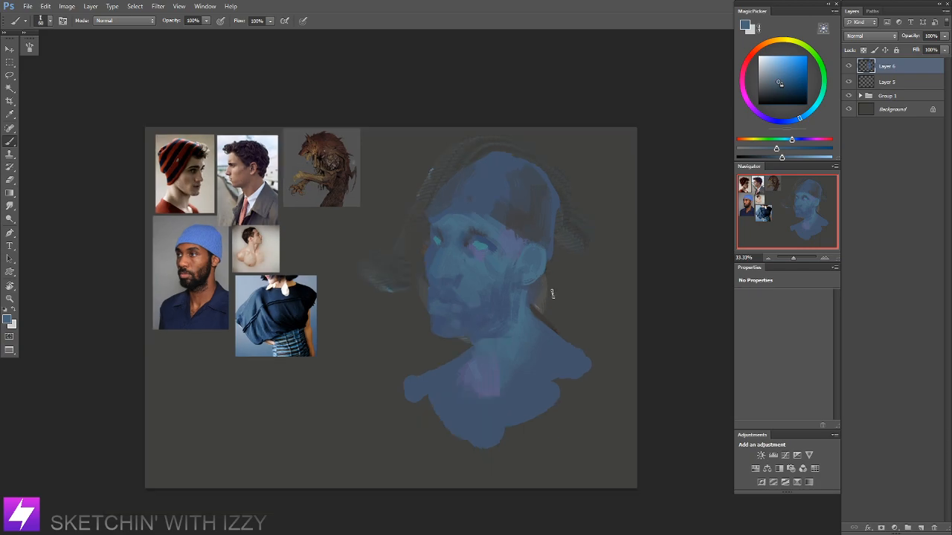
{"action": "key", "text": "ctrl+shift+h"}
{"action": "left_click_drag", "start_coordinate": [472, 271], "coordinate": [438, 258]}
{"action": "key", "text": "ctrl+plus"}
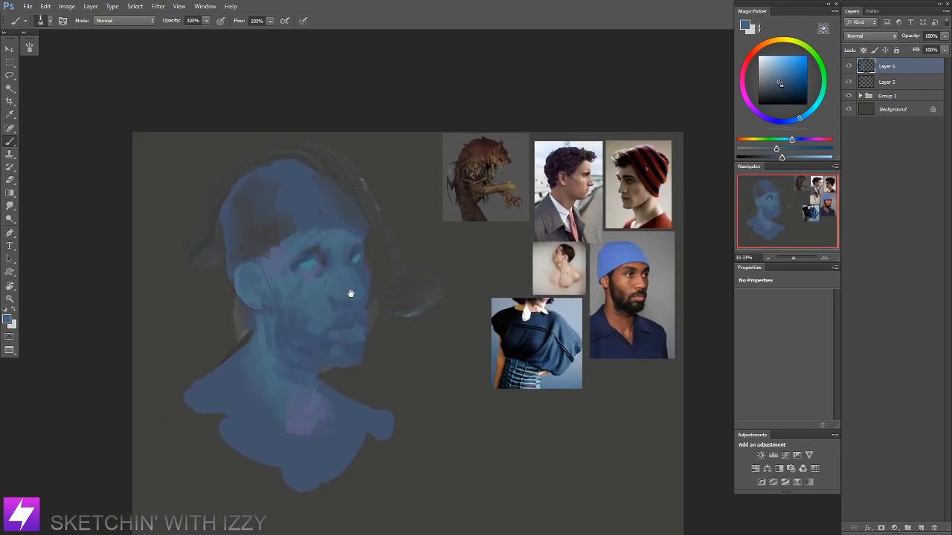
{"action": "left_click_drag", "start_coordinate": [344, 291], "coordinate": [369, 285]}
{"action": "left_click", "coordinate": [383, 265], "text": "alt"}
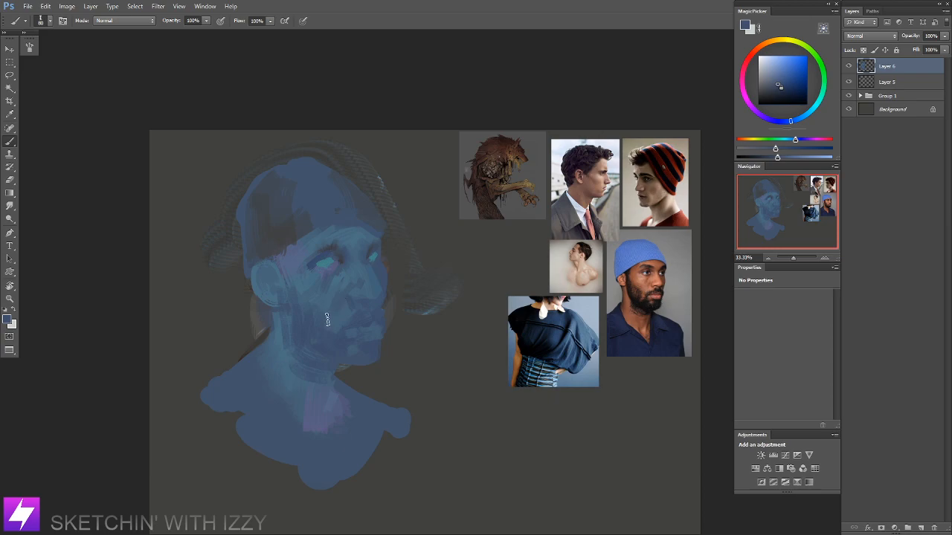
Step: Repaint the jaw and neck with sampled blues and break up the violet patch at the throat
{"action": "left_click", "coordinate": [336, 289], "text": "alt"}
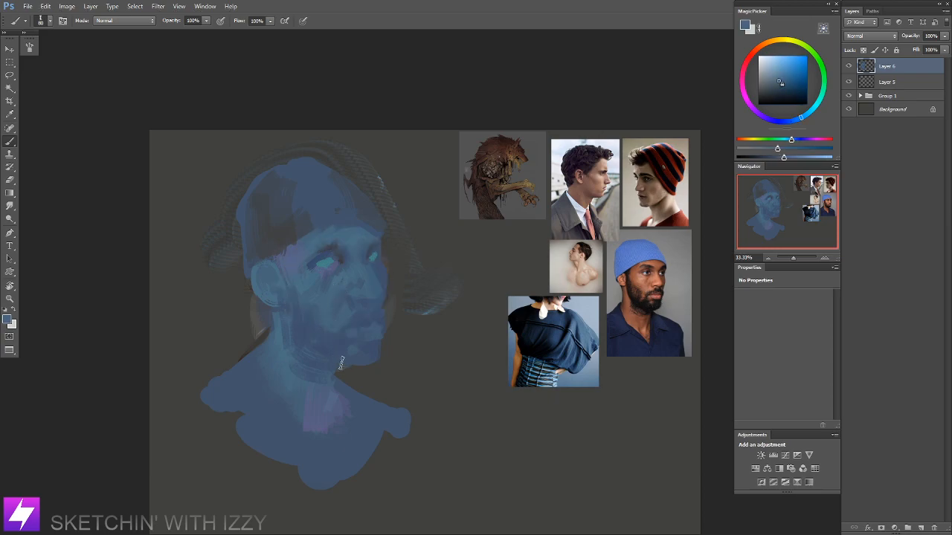
{"action": "left_click", "coordinate": [280, 351], "text": "alt"}
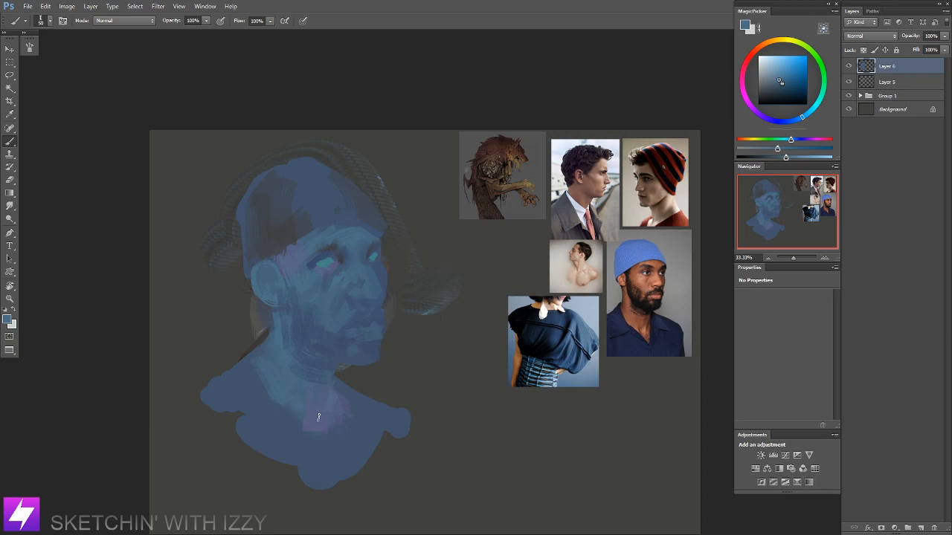
{"action": "left_click", "coordinate": [331, 361], "text": "alt"}
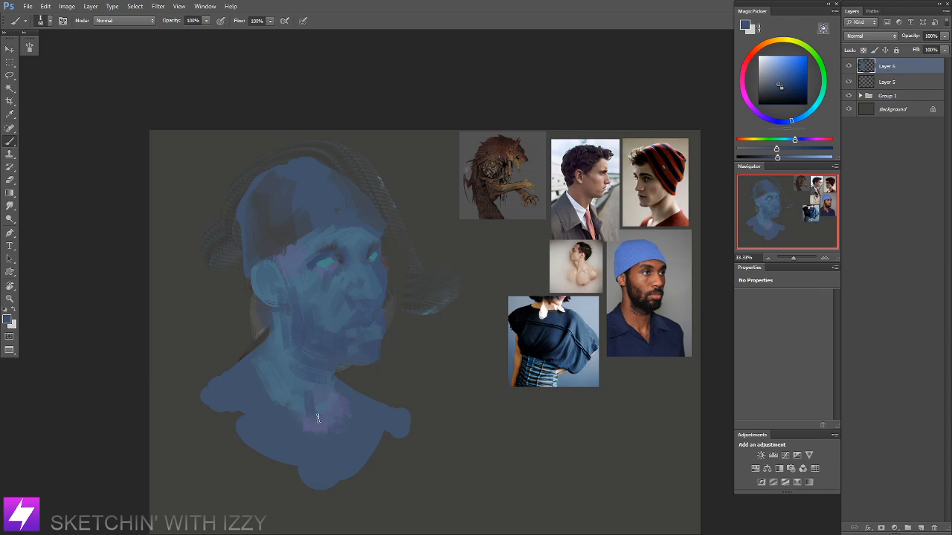
Step: Paint a dark open collar around the neck and onto the chest with a shade sampled from the cap and a larger brush
{"action": "left_click", "coordinate": [276, 212], "text": "alt"}
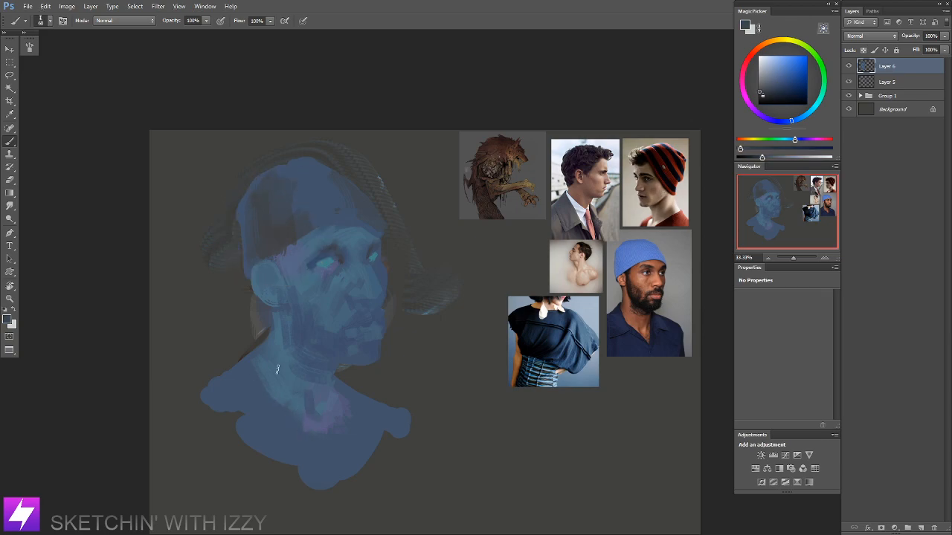
{"action": "mouse_move", "coordinate": [250, 378]}
{"action": "left_mouse_down"}
{"action": "mouse_move", "coordinate": [281, 432]}
{"action": "mouse_move", "coordinate": [317, 449]}
{"action": "left_mouse_up"}
{"action": "left_click_drag", "start_coordinate": [266, 404], "coordinate": [318, 456]}
{"action": "left_click_drag", "start_coordinate": [300, 424], "coordinate": [353, 439]}
{"action": "left_click", "coordinate": [334, 433], "text": "alt"}
{"action": "left_click", "coordinate": [347, 436], "text": "alt"}
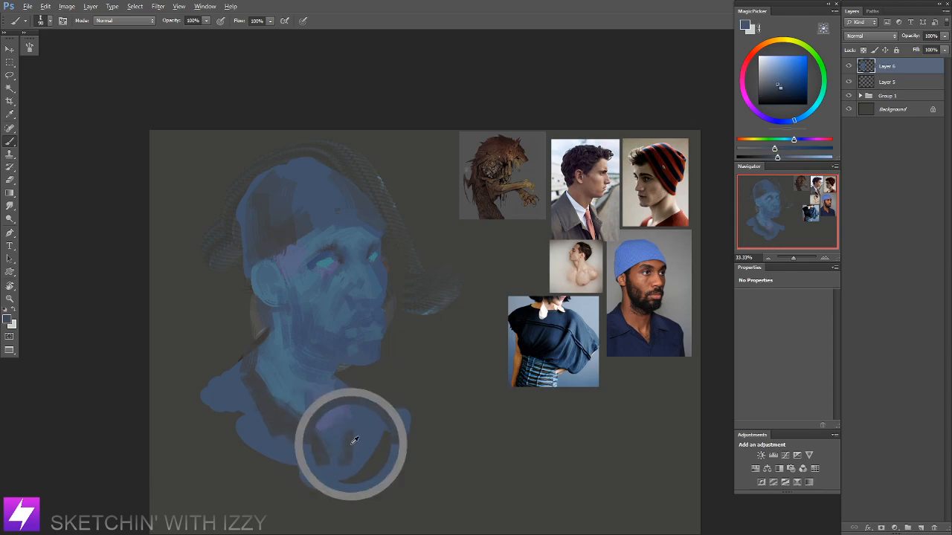
{"action": "key", "text": "bracketright"}
{"action": "key", "text": "bracketright"}
{"action": "key", "text": "bracketleft"}
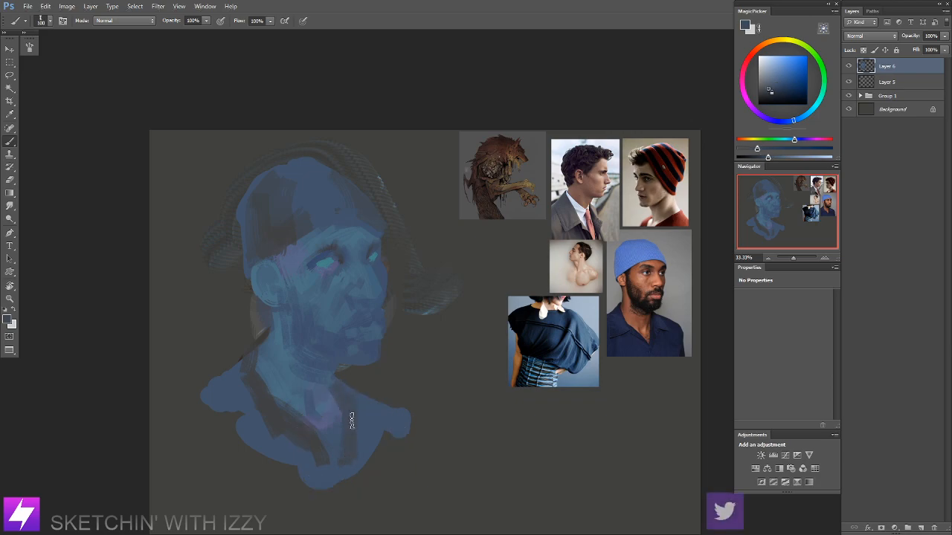
Step: Flip the canvas horizontally so the bust faces the reference photos again
{"action": "key", "text": "ctrl+minus"}
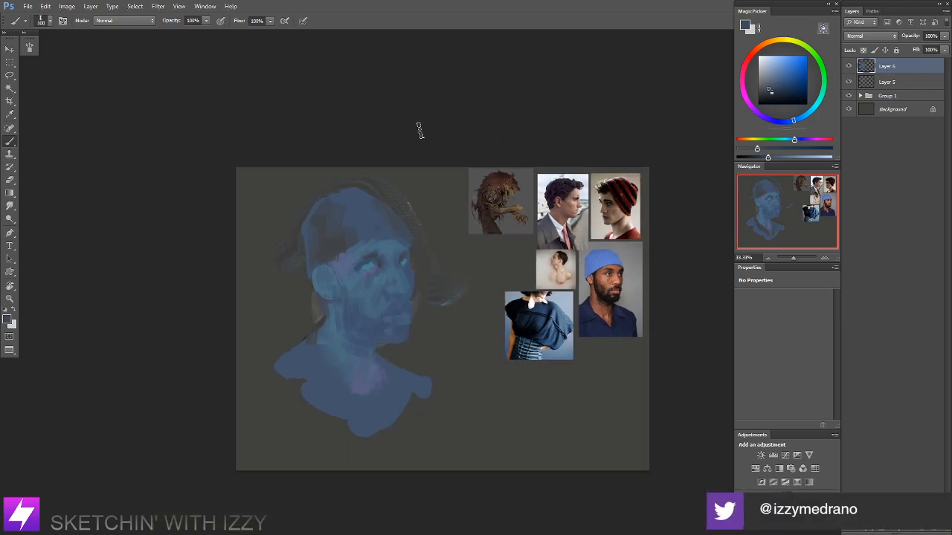
{"action": "key", "text": "ctrl+shift+h"}
{"action": "left_click_drag", "start_coordinate": [427, 323], "coordinate": [420, 324]}
{"action": "key", "text": "ctrl+plus"}
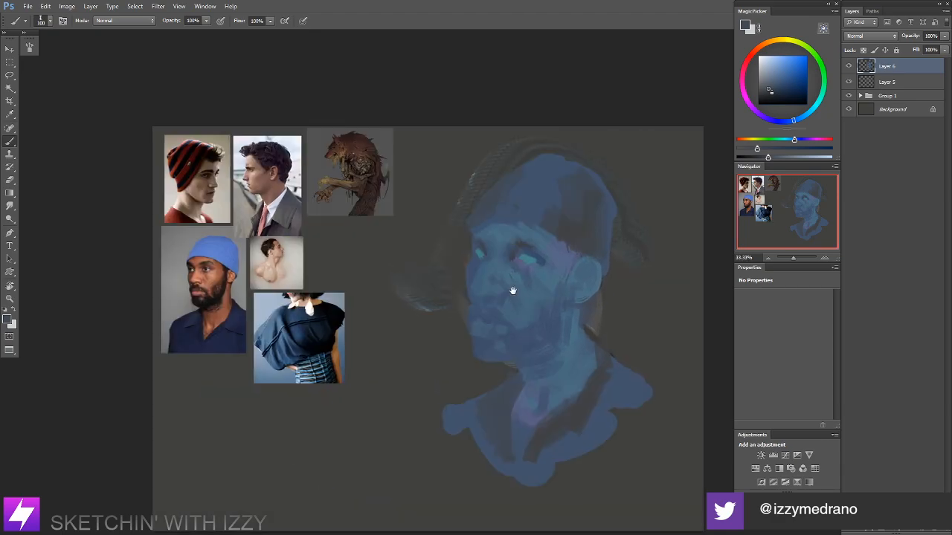
{"action": "left_click_drag", "start_coordinate": [576, 274], "coordinate": [525, 280]}
{"action": "key", "text": "r"}
{"action": "left_click_drag", "start_coordinate": [520, 339], "coordinate": [551, 284]}
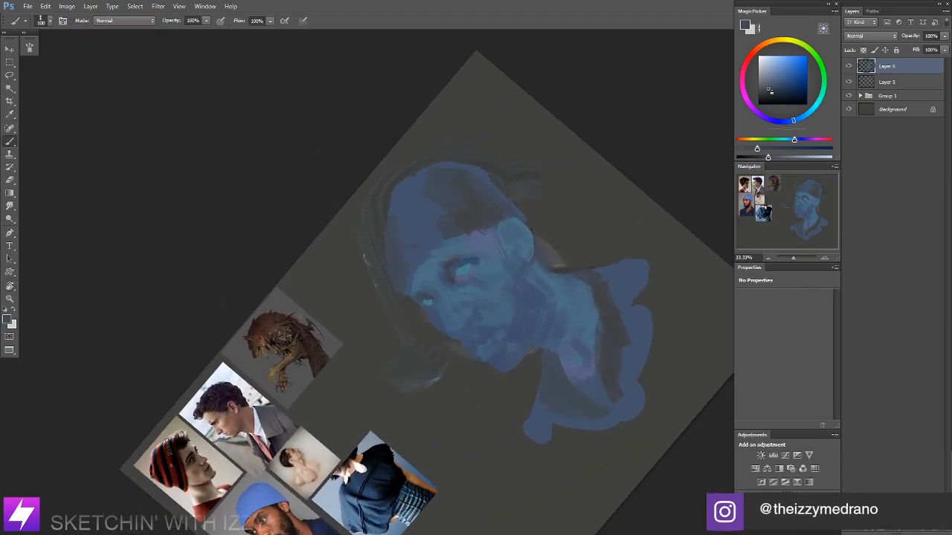
{"action": "key", "text": "Escape"}
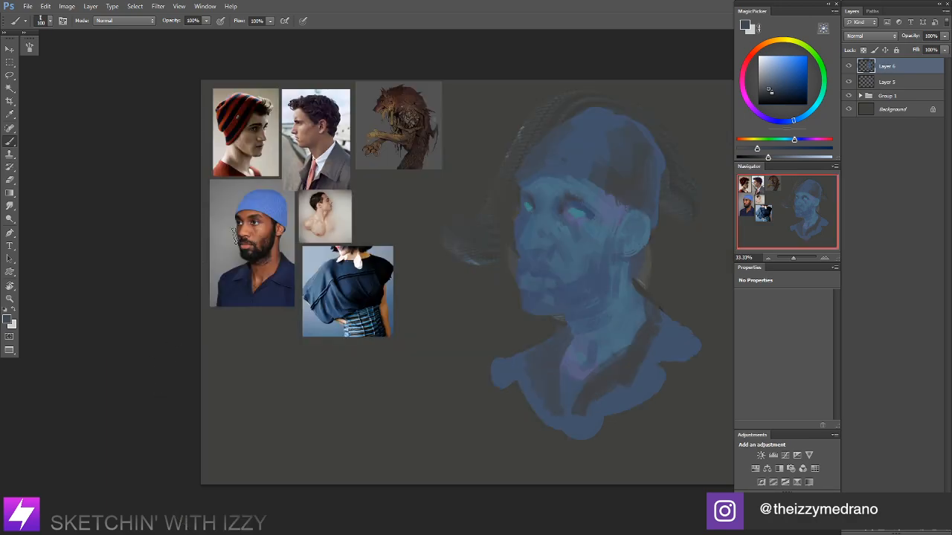
{"action": "left_click_drag", "start_coordinate": [361, 245], "coordinate": [167, 249]}
Step: Switch to a hard round brush preset, shade inside the ear with sampled blue and bring the dark cap edge over the ear's top
{"action": "right_click", "coordinate": [131, 217]}
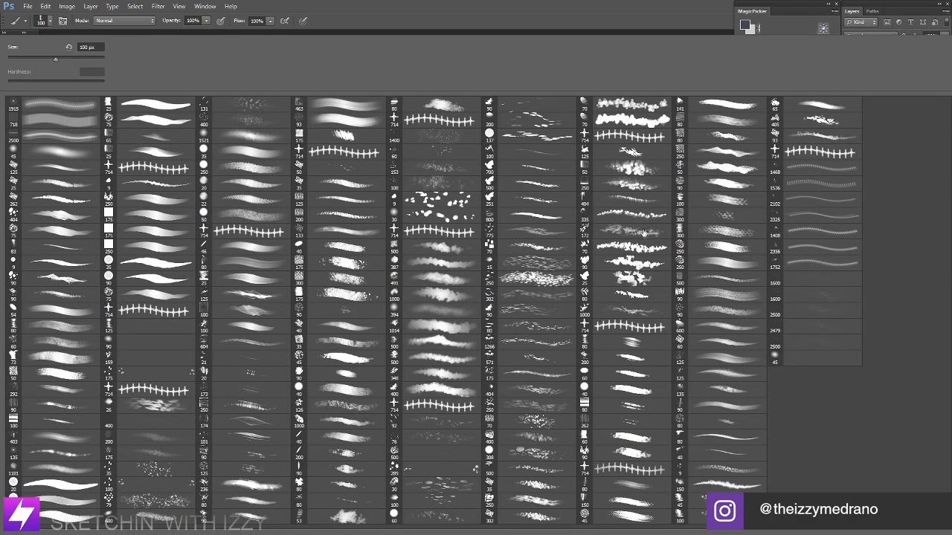
{"action": "double_click", "coordinate": [77, 263]}
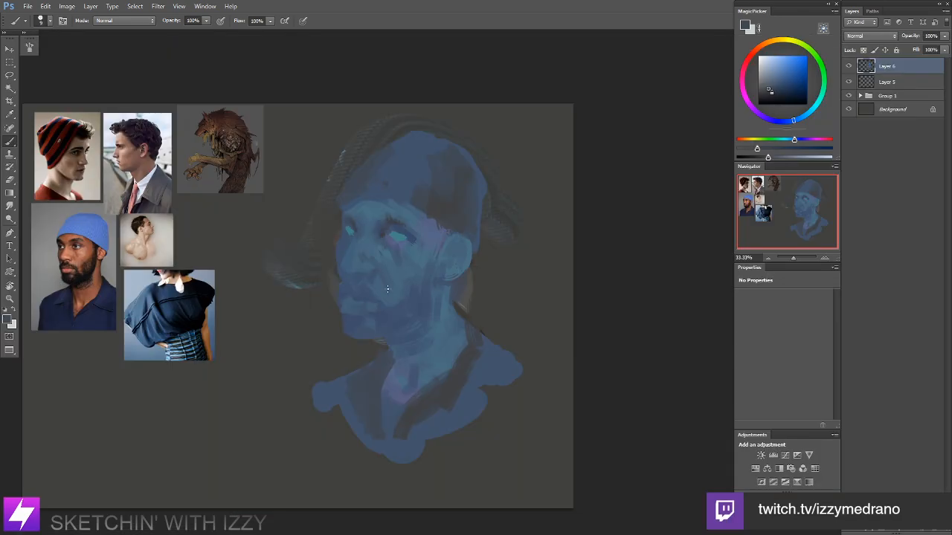
{"action": "left_click_drag", "start_coordinate": [481, 256], "coordinate": [457, 255]}
{"action": "key", "text": "r"}
{"action": "left_click_drag", "start_coordinate": [501, 281], "coordinate": [507, 266]}
{"action": "key", "text": "ctrl+plus"}
{"action": "left_click_drag", "start_coordinate": [463, 296], "coordinate": [483, 248]}
{"action": "left_click_drag", "start_coordinate": [403, 288], "coordinate": [512, 225]}
{"action": "key", "text": "ctrl+minus"}
{"action": "left_click_drag", "start_coordinate": [454, 259], "coordinate": [475, 263]}
{"action": "key", "text": "b"}
{"action": "left_click", "coordinate": [487, 271], "text": "alt"}
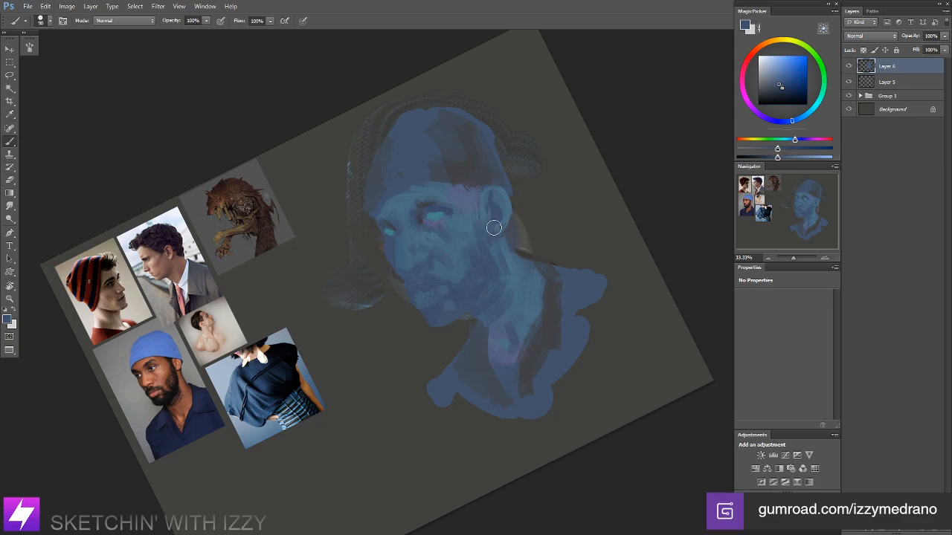
{"action": "mouse_move", "coordinate": [492, 190]}
{"action": "left_mouse_down"}
{"action": "mouse_move", "coordinate": [514, 193]}
{"action": "mouse_move", "coordinate": [505, 197]}
{"action": "left_mouse_up"}
{"action": "left_click", "coordinate": [487, 175], "text": "alt"}
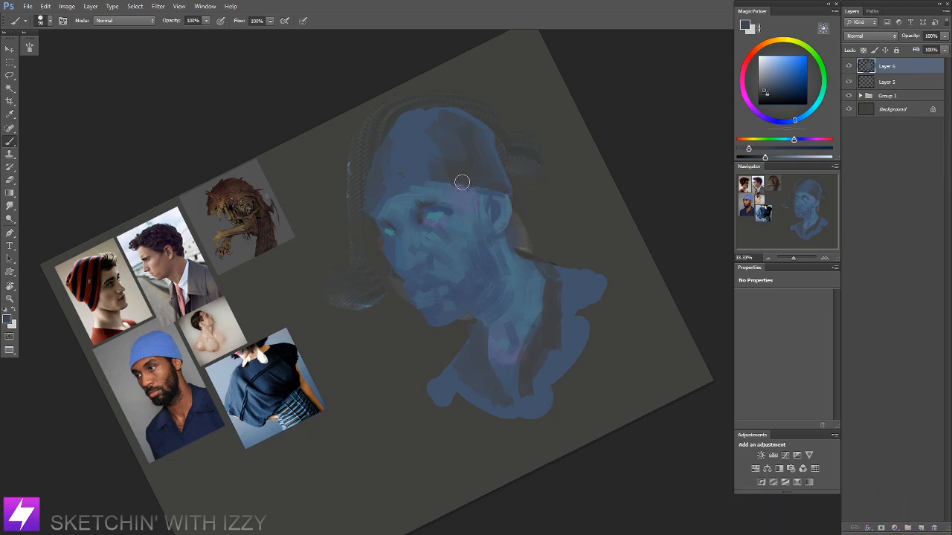
{"action": "left_click_drag", "start_coordinate": [501, 185], "coordinate": [493, 243]}
Step: Add a new layer and trim the cap's front outline with the sampled background shade
{"action": "key", "text": "ctrl+alt+shift+n"}
{"action": "left_click_drag", "start_coordinate": [527, 300], "coordinate": [522, 274]}
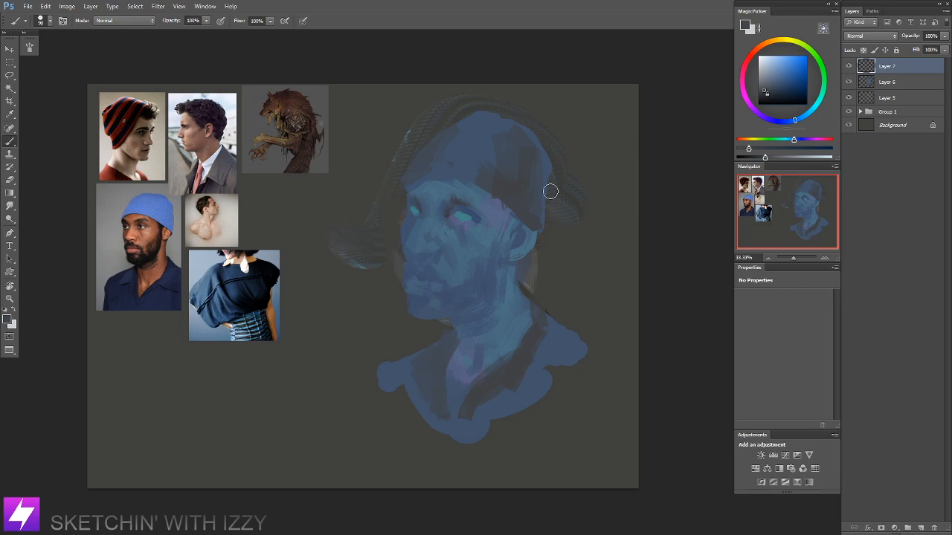
{"action": "mouse_move", "coordinate": [494, 231]}
{"action": "left_mouse_down"}
{"action": "mouse_move", "coordinate": [505, 224]}
{"action": "mouse_move", "coordinate": [532, 249]}
{"action": "left_mouse_up"}
{"action": "left_click", "coordinate": [442, 191], "text": "alt"}
{"action": "left_click_drag", "start_coordinate": [446, 166], "coordinate": [434, 205]}
{"action": "left_click_drag", "start_coordinate": [496, 142], "coordinate": [452, 165]}
Step: Reshape the crown and back of the cap with a sampled dark background tone and a larger brush
{"action": "left_click", "coordinate": [513, 119], "text": "alt"}
{"action": "left_click_drag", "start_coordinate": [508, 138], "coordinate": [458, 159]}
{"action": "key", "text": "bracketright"}
{"action": "key", "text": "bracketright"}
{"action": "left_click_drag", "start_coordinate": [519, 129], "coordinate": [549, 127]}
{"action": "key", "text": "bracketright"}
{"action": "key", "text": "bracketright"}
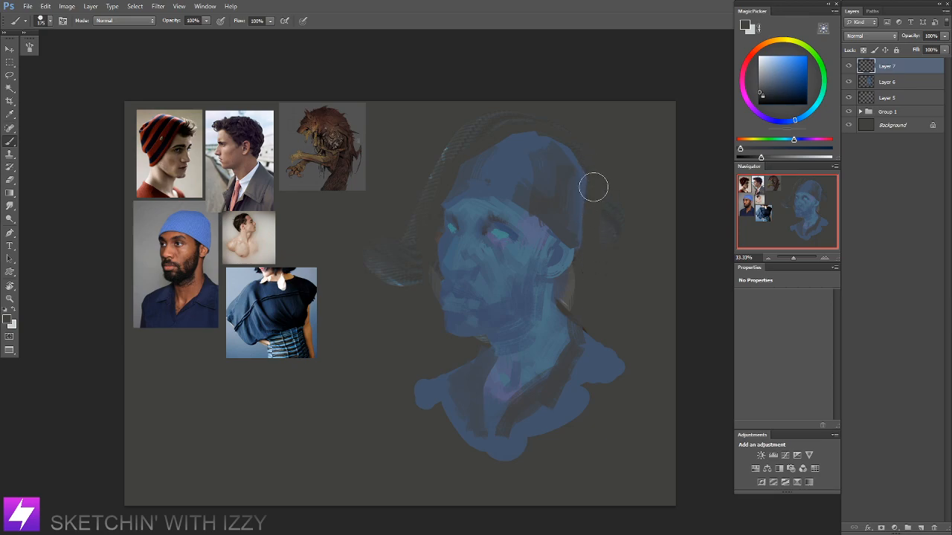
Step: Extend the back of the cap down behind the ear in sampled cap blue with a smaller brush
{"action": "left_click", "coordinate": [576, 215], "text": "alt"}
{"action": "key", "text": "bracketleft"}
{"action": "key", "text": "bracketleft"}
{"action": "key", "text": "bracketleft"}
{"action": "key", "text": "bracketleft"}
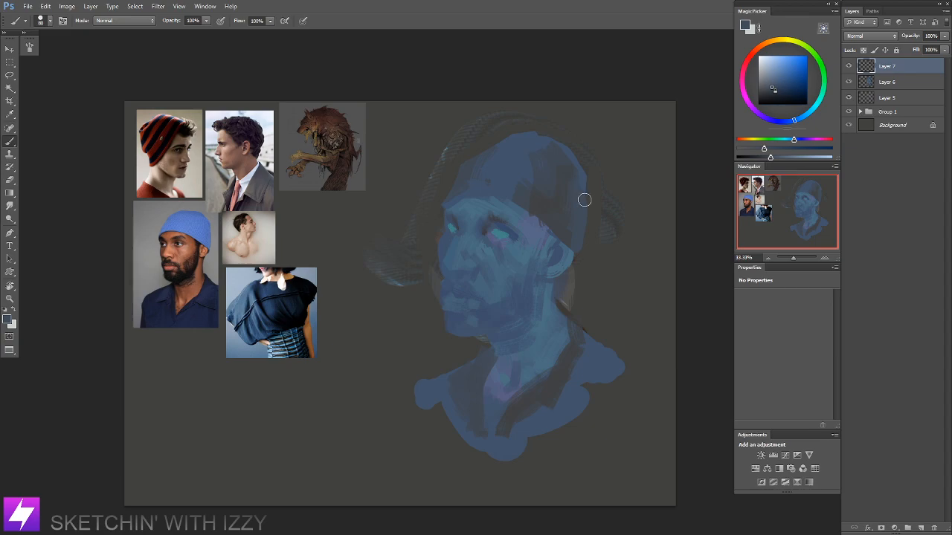
{"action": "key", "text": "bracketleft"}
{"action": "key", "text": "bracketleft"}
{"action": "left_click_drag", "start_coordinate": [584, 195], "coordinate": [584, 246]}
Step: Darken the edge behind the ear and neck with a sampled dark brown and flip the canvas horizontally
{"action": "left_click", "coordinate": [566, 307], "text": "alt"}
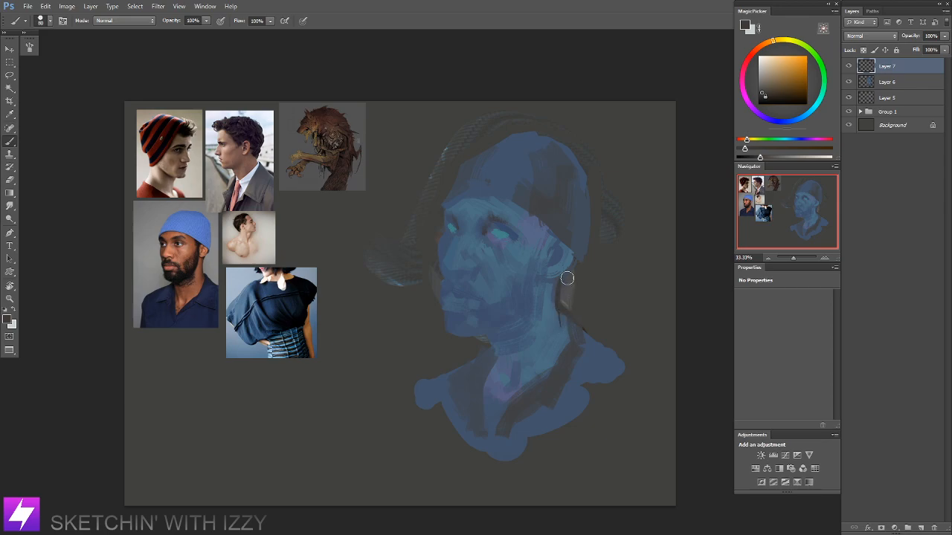
{"action": "key", "text": "ctrl+minus"}
{"action": "key", "text": "ctrl+shift+h"}
{"action": "left_click_drag", "start_coordinate": [423, 247], "coordinate": [484, 258]}
{"action": "key", "text": "ctrl+plus"}
{"action": "key", "text": "ctrl+shift+h"}
{"action": "key", "text": "ctrl+shift+h"}
{"action": "left_click_drag", "start_coordinate": [489, 212], "coordinate": [433, 212]}
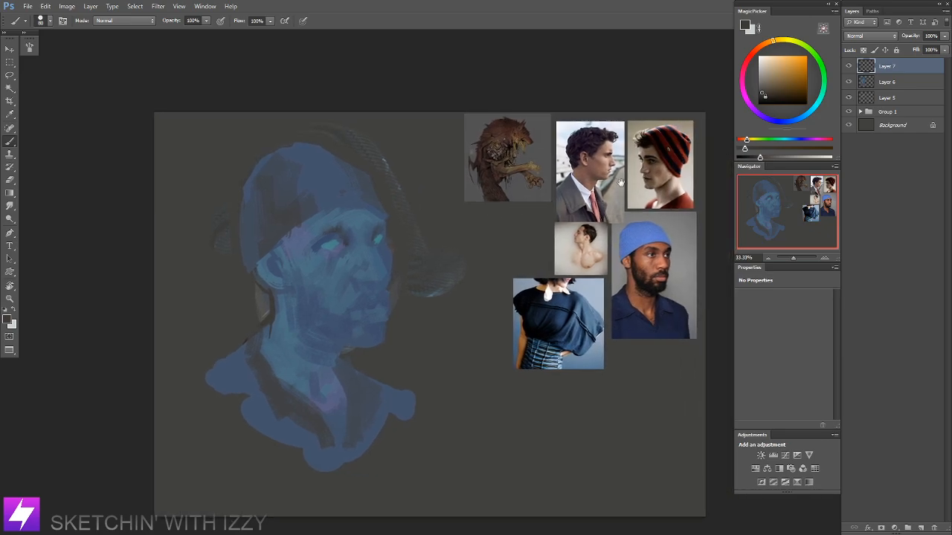
{"action": "left_click_drag", "start_coordinate": [419, 254], "coordinate": [423, 258]}
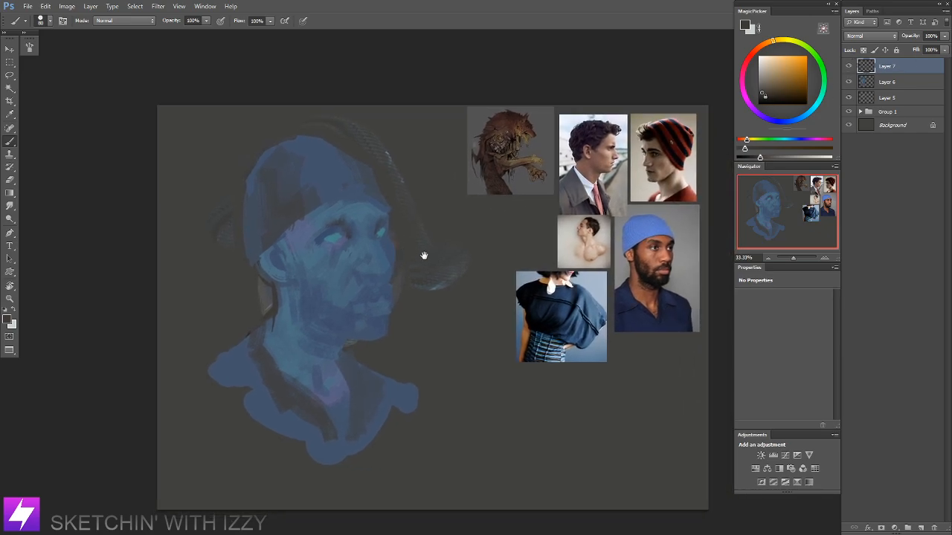
Step: Draw the underside of the nose and the nostrils in dark brown with a small brush
{"action": "key", "text": "r"}
{"action": "left_click_drag", "start_coordinate": [502, 240], "coordinate": [465, 246]}
{"action": "scroll", "coordinate": [446, 250], "scroll_direction": "down", "scroll_amount": 2}
{"action": "key", "text": "b"}
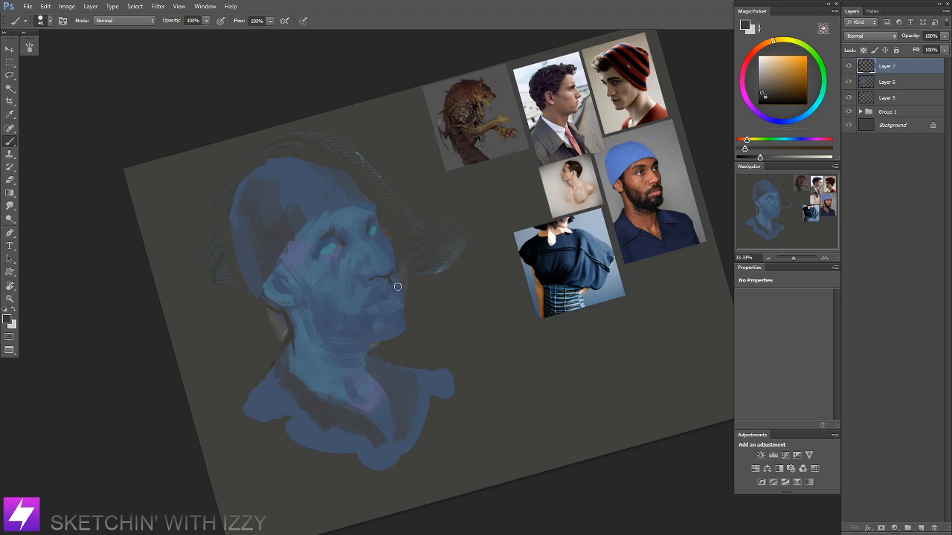
{"action": "key", "text": "Escape"}
{"action": "left_click_drag", "start_coordinate": [419, 304], "coordinate": [412, 299]}
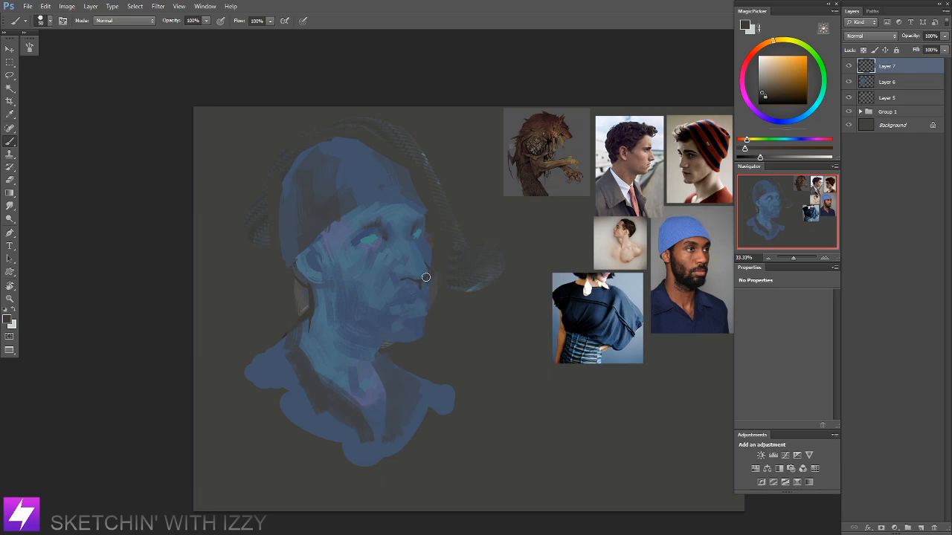
{"action": "left_click_drag", "start_coordinate": [421, 284], "coordinate": [427, 286]}
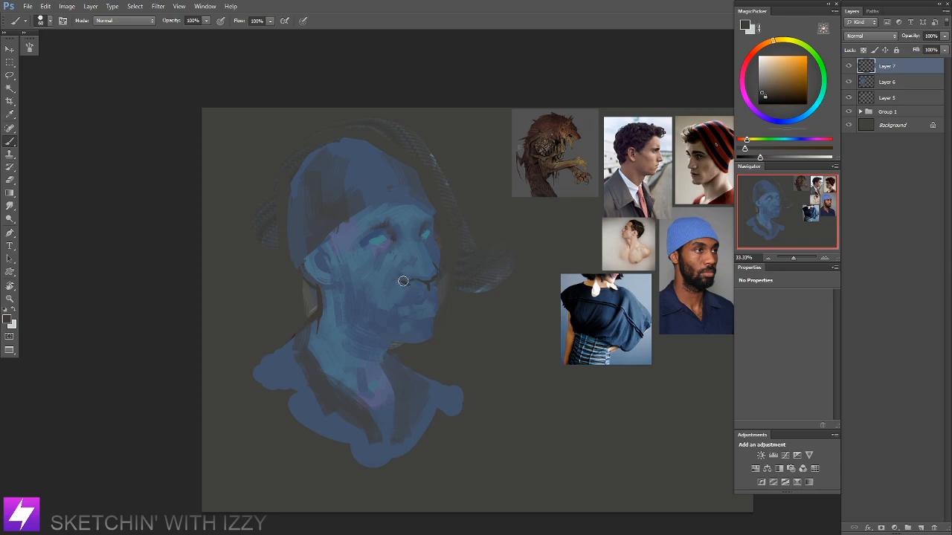
Step: Paint the dark line between the lips with the same dark brown
{"action": "left_click_drag", "start_coordinate": [429, 325], "coordinate": [427, 305]}
{"action": "key", "text": "r"}
{"action": "mouse_move", "coordinate": [519, 272]}
{"action": "left_mouse_down"}
{"action": "mouse_move", "coordinate": [519, 244]}
{"action": "mouse_move", "coordinate": [453, 281]}
{"action": "left_mouse_up"}
{"action": "key", "text": "b"}
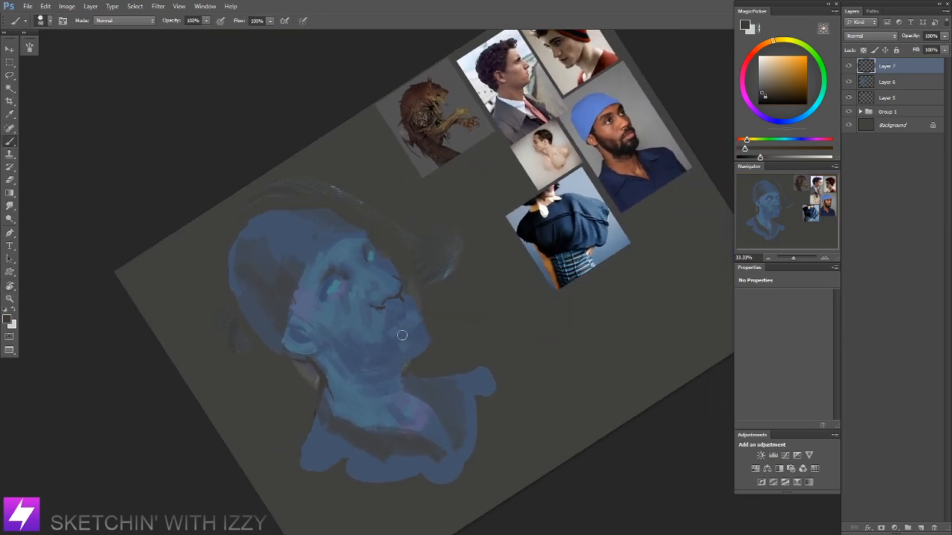
{"action": "mouse_move", "coordinate": [407, 318]}
{"action": "left_mouse_down"}
{"action": "mouse_move", "coordinate": [394, 328]}
{"action": "mouse_move", "coordinate": [400, 320]}
{"action": "left_mouse_up"}
{"action": "key", "text": "Escape"}
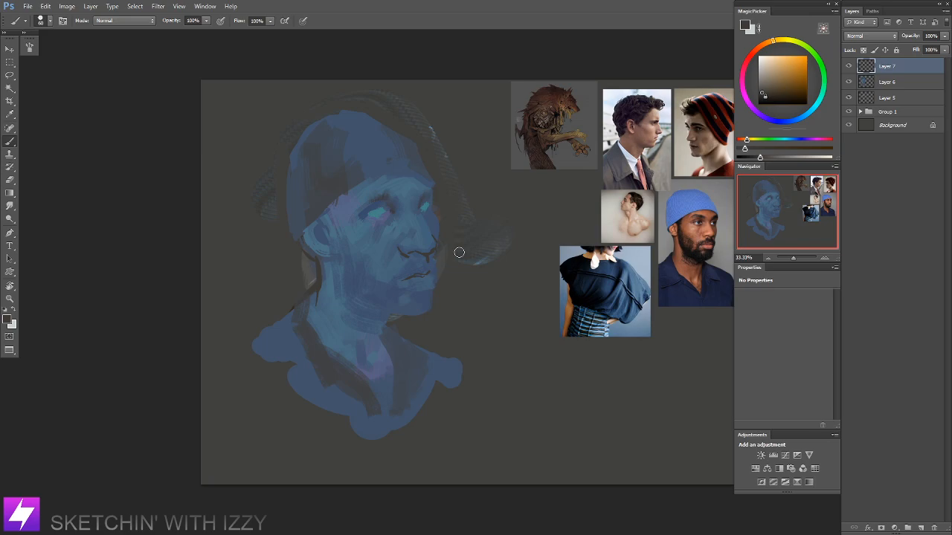
Step: Darken the eyelids and place a dark pupil in each eye with a larger brush
{"action": "mouse_move", "coordinate": [388, 206]}
{"action": "left_mouse_down"}
{"action": "mouse_move", "coordinate": [380, 208]}
{"action": "mouse_move", "coordinate": [422, 214]}
{"action": "left_mouse_up"}
{"action": "key", "text": "bracketright"}
{"action": "key", "text": "bracketright"}
{"action": "key", "text": "bracketright"}
{"action": "left_click", "coordinate": [369, 213]}
{"action": "left_click", "coordinate": [419, 210]}
Step: Merge Layer 5, Layer 6 and Layer 7 into one layer and scale the bust down
{"action": "key", "text": "ctrl+minus"}
{"action": "left_click_drag", "start_coordinate": [293, 336], "coordinate": [245, 332]}
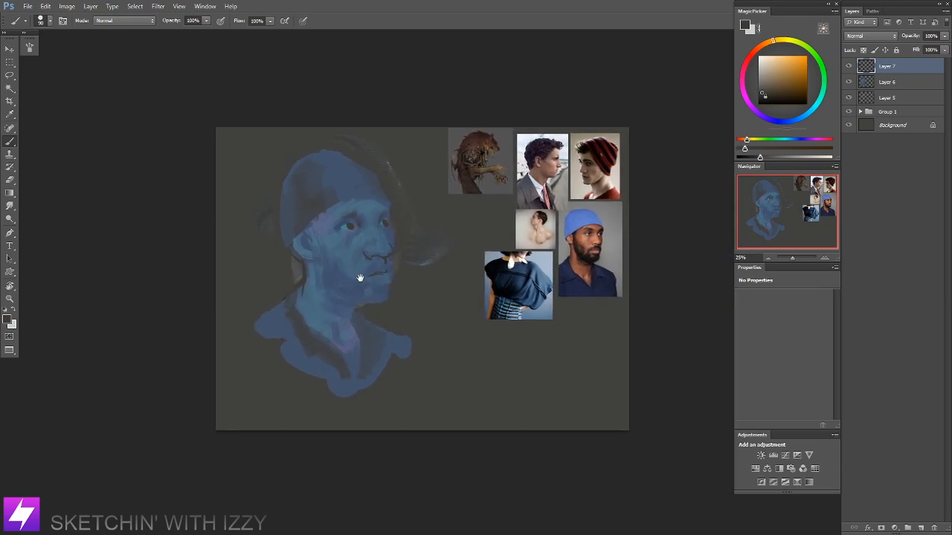
{"action": "left_click", "coordinate": [882, 98], "text": "shift"}
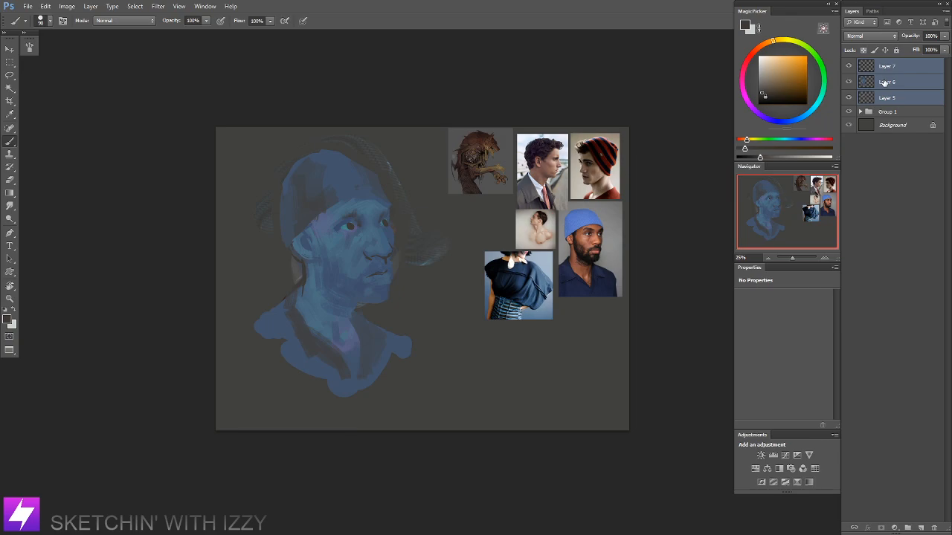
{"action": "key", "text": "ctrl+e"}
{"action": "key", "text": "ctrl+t"}
{"action": "mouse_move", "coordinate": [478, 134]}
{"action": "left_mouse_down"}
{"action": "mouse_move", "coordinate": [449, 142]}
{"action": "mouse_move", "coordinate": [381, 257]}
{"action": "mouse_move", "coordinate": [362, 270]}
{"action": "left_mouse_up"}
{"action": "key", "text": "Return"}
Step: Warp the scaled-down merged bust, enlarging the head and stretching the near shoulder outward
{"action": "mouse_move", "coordinate": [339, 344]}
{"action": "left_mouse_down"}
{"action": "mouse_move", "coordinate": [386, 245]}
{"action": "mouse_move", "coordinate": [377, 244]}
{"action": "left_mouse_up"}
{"action": "key", "text": "ctrl+plus"}
{"action": "key", "text": "ctrl+t"}
{"action": "right_click", "coordinate": [370, 248]}
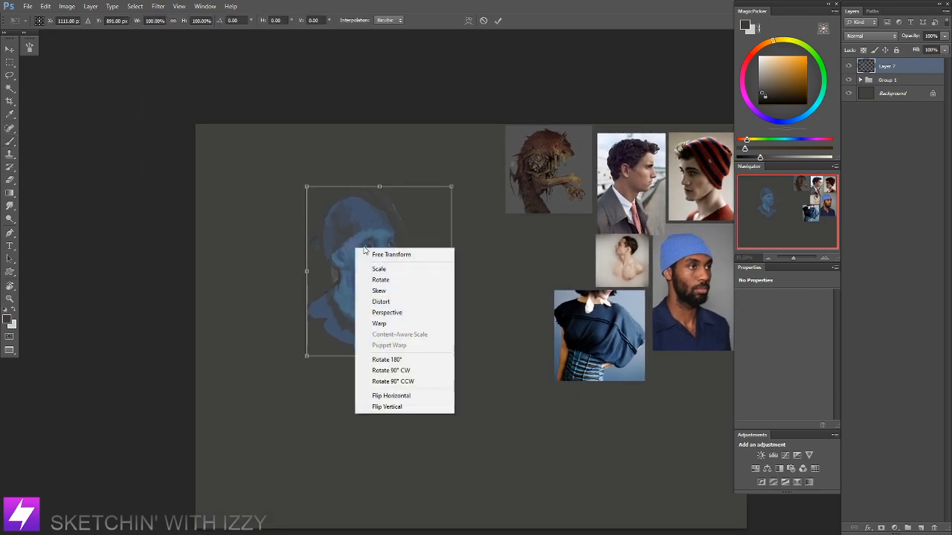
{"action": "left_click", "coordinate": [381, 323]}
{"action": "left_click_drag", "start_coordinate": [385, 206], "coordinate": [412, 182]}
{"action": "mouse_move", "coordinate": [326, 206]}
{"action": "left_mouse_down"}
{"action": "mouse_move", "coordinate": [295, 188]}
{"action": "mouse_move", "coordinate": [313, 213]}
{"action": "left_mouse_up"}
{"action": "left_click_drag", "start_coordinate": [427, 204], "coordinate": [347, 287]}
{"action": "left_click_drag", "start_coordinate": [363, 209], "coordinate": [370, 208]}
{"action": "left_click_drag", "start_coordinate": [326, 342], "coordinate": [234, 338]}
{"action": "left_click_drag", "start_coordinate": [299, 300], "coordinate": [279, 297]}
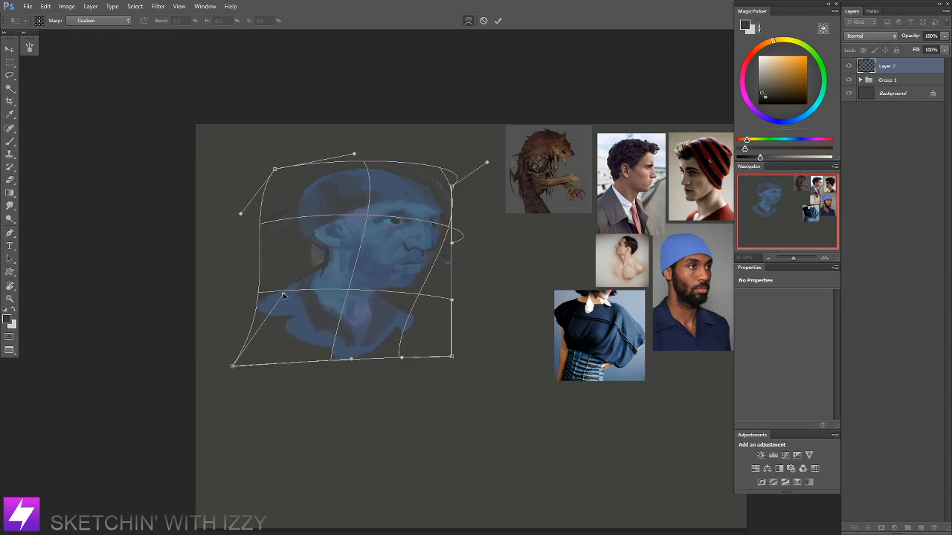
Step: Raise the cap's crown and pull the warp's upper corner above the forehead outward, applying the warp
{"action": "left_click_drag", "start_coordinate": [324, 216], "coordinate": [341, 209]}
{"action": "left_click_drag", "start_coordinate": [341, 164], "coordinate": [342, 148]}
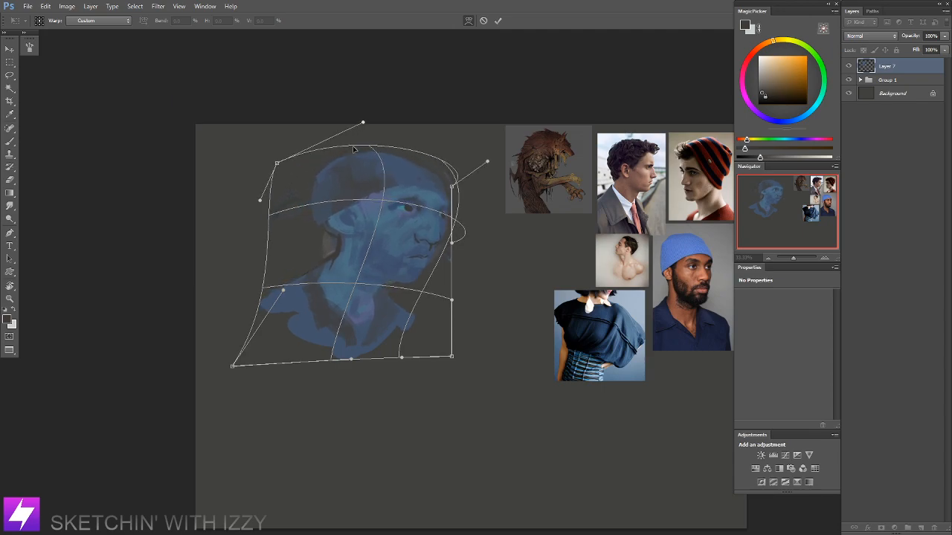
{"action": "left_click_drag", "start_coordinate": [422, 176], "coordinate": [497, 139]}
{"action": "left_click_drag", "start_coordinate": [437, 155], "coordinate": [439, 145]}
{"action": "key", "text": "Return"}
Step: Erase the stray sketch marks around the head and behind the cap with an enlarged eraser
{"action": "key", "text": "e"}
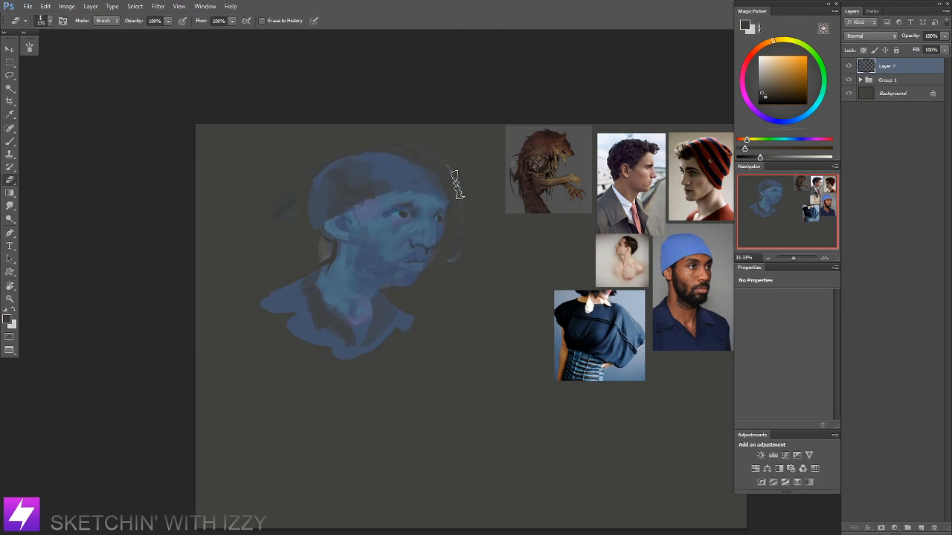
{"action": "mouse_move", "coordinate": [457, 214]}
{"action": "left_mouse_down"}
{"action": "mouse_move", "coordinate": [450, 269]}
{"action": "mouse_move", "coordinate": [449, 174]}
{"action": "mouse_move", "coordinate": [445, 283]}
{"action": "mouse_move", "coordinate": [448, 199]}
{"action": "mouse_move", "coordinate": [444, 223]}
{"action": "left_mouse_up"}
{"action": "key", "text": "bracketright"}
{"action": "mouse_move", "coordinate": [303, 226]}
{"action": "left_mouse_down"}
{"action": "mouse_move", "coordinate": [296, 194]}
{"action": "mouse_move", "coordinate": [279, 225]}
{"action": "left_mouse_up"}
{"action": "mouse_move", "coordinate": [374, 255]}
{"action": "left_mouse_down"}
{"action": "mouse_move", "coordinate": [361, 248]}
{"action": "mouse_move", "coordinate": [372, 278]}
{"action": "left_mouse_up"}
Step: Choose the textured 80 px brush and block in a pale face plane with a color sampled from a reference photo
{"action": "key", "text": "b"}
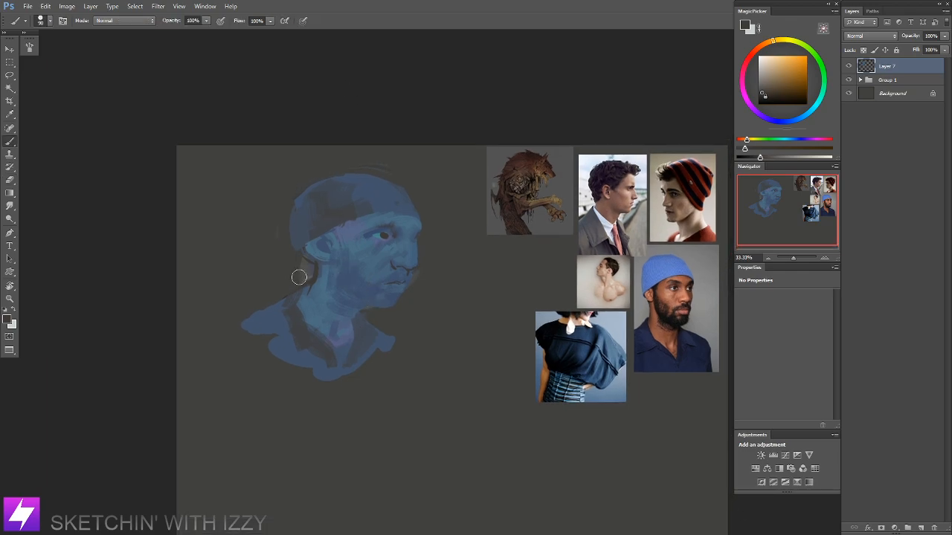
{"action": "right_click", "coordinate": [228, 232]}
{"action": "left_click", "coordinate": [77, 334]}
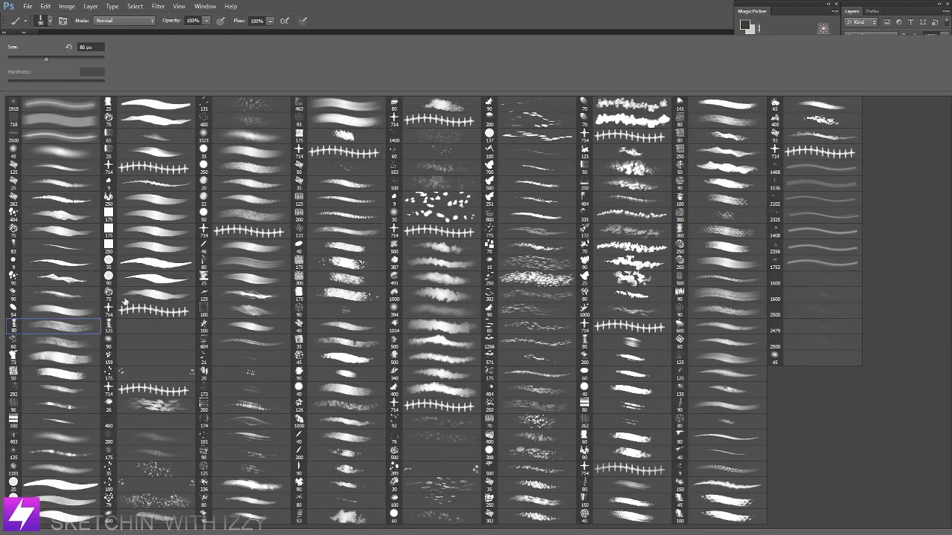
{"action": "key", "text": "Return"}
{"action": "left_click_drag", "start_coordinate": [370, 293], "coordinate": [374, 318]}
{"action": "left_click_drag", "start_coordinate": [397, 285], "coordinate": [399, 271]}
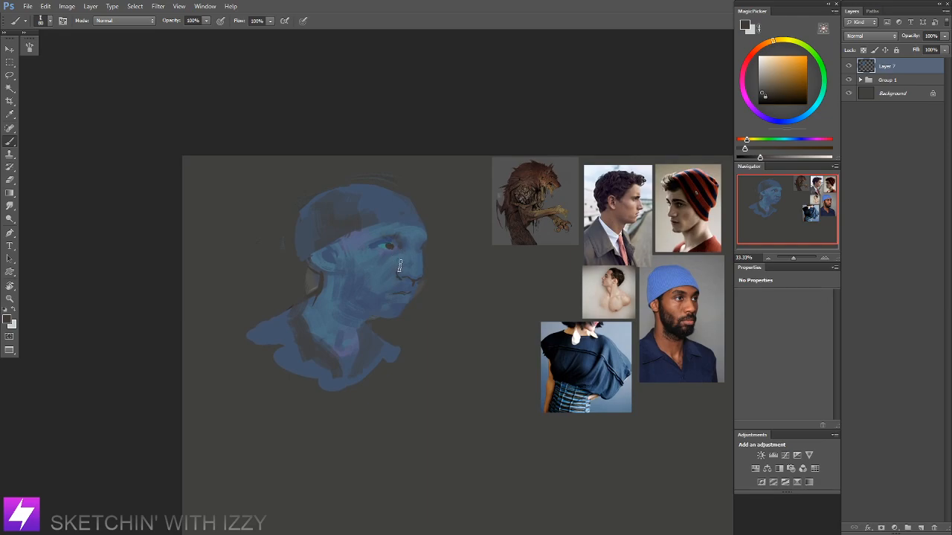
{"action": "left_click", "coordinate": [593, 171], "text": "alt"}
{"action": "mouse_move", "coordinate": [370, 211]}
{"action": "left_mouse_down"}
{"action": "mouse_move", "coordinate": [394, 262]}
{"action": "mouse_move", "coordinate": [380, 247]}
{"action": "mouse_move", "coordinate": [366, 270]}
{"action": "mouse_move", "coordinate": [399, 259]}
{"action": "mouse_move", "coordinate": [386, 290]}
{"action": "mouse_move", "coordinate": [396, 278]}
{"action": "mouse_move", "coordinate": [358, 296]}
{"action": "mouse_move", "coordinate": [363, 287]}
{"action": "mouse_move", "coordinate": [370, 306]}
{"action": "mouse_move", "coordinate": [364, 286]}
{"action": "mouse_move", "coordinate": [371, 294]}
{"action": "mouse_move", "coordinate": [378, 276]}
{"action": "mouse_move", "coordinate": [380, 287]}
{"action": "mouse_move", "coordinate": [399, 287]}
{"action": "mouse_move", "coordinate": [374, 292]}
{"action": "left_mouse_up"}
Step: Vary the brush size and work the pale color around the brow and eye socket
{"action": "key", "text": "bracketleft"}
{"action": "key", "text": "bracketleft"}
{"action": "key", "text": "bracketleft"}
{"action": "key", "text": "bracketleft"}
{"action": "key", "text": "bracketleft"}
{"action": "key", "text": "bracketleft"}
{"action": "key", "text": "bracketleft"}
{"action": "key", "text": "bracketright"}
{"action": "key", "text": "bracketright"}
{"action": "key", "text": "bracketright"}
{"action": "key", "text": "bracketright"}
{"action": "key", "text": "bracketright"}
{"action": "left_click_drag", "start_coordinate": [386, 250], "coordinate": [369, 255]}
{"action": "key", "text": "bracketright"}
Step: Shade the eye, nose and mouth areas of the pale face with tones sampled from the painting
{"action": "left_click", "coordinate": [391, 244], "text": "alt"}
{"action": "key", "text": "bracketleft"}
{"action": "key", "text": "bracketleft"}
{"action": "key", "text": "bracketleft"}
{"action": "key", "text": "bracketleft"}
{"action": "key", "text": "bracketleft"}
{"action": "left_click", "coordinate": [416, 235], "text": "alt"}
{"action": "mouse_move", "coordinate": [387, 240]}
{"action": "left_mouse_down"}
{"action": "mouse_move", "coordinate": [397, 270]}
{"action": "mouse_move", "coordinate": [382, 273]}
{"action": "mouse_move", "coordinate": [405, 278]}
{"action": "mouse_move", "coordinate": [405, 301]}
{"action": "mouse_move", "coordinate": [407, 274]}
{"action": "mouse_move", "coordinate": [407, 297]}
{"action": "mouse_move", "coordinate": [379, 313]}
{"action": "mouse_move", "coordinate": [396, 283]}
{"action": "mouse_move", "coordinate": [386, 315]}
{"action": "left_mouse_up"}
{"action": "left_click", "coordinate": [391, 287], "text": "alt"}
{"action": "mouse_move", "coordinate": [398, 275]}
{"action": "left_mouse_down"}
{"action": "mouse_move", "coordinate": [393, 308]}
{"action": "mouse_move", "coordinate": [372, 331]}
{"action": "mouse_move", "coordinate": [361, 312]}
{"action": "mouse_move", "coordinate": [357, 320]}
{"action": "mouse_move", "coordinate": [363, 216]}
{"action": "mouse_move", "coordinate": [356, 290]}
{"action": "mouse_move", "coordinate": [364, 204]}
{"action": "mouse_move", "coordinate": [369, 217]}
{"action": "left_mouse_up"}
Step: Paint sampled mid-blue tones into the forehead, cheek and temple edge of the pale face
{"action": "left_click", "coordinate": [370, 276], "text": "alt"}
{"action": "key", "text": "bracketright"}
{"action": "key", "text": "bracketright"}
{"action": "key", "text": "bracketright"}
{"action": "key", "text": "bracketright"}
{"action": "key", "text": "bracketleft"}
{"action": "key", "text": "bracketleft"}
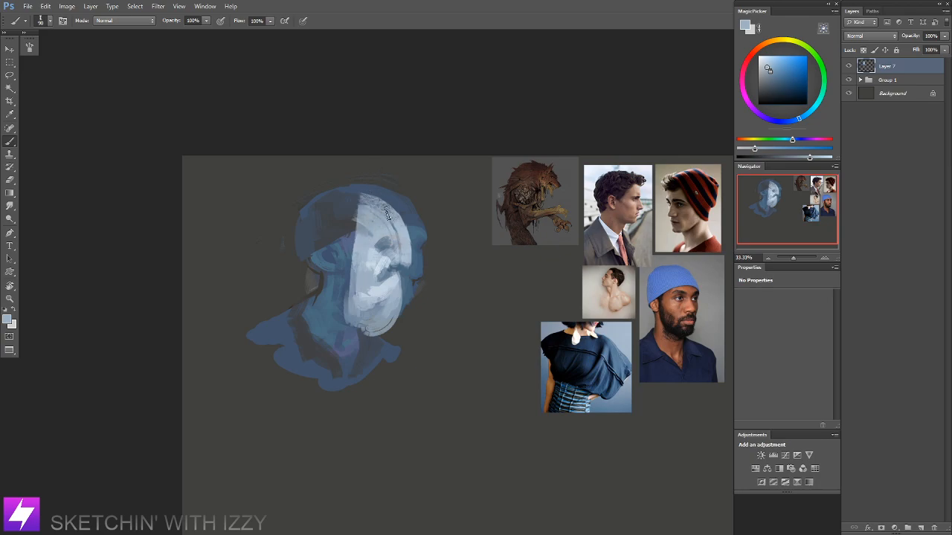
{"action": "left_click", "coordinate": [381, 243], "text": "alt"}
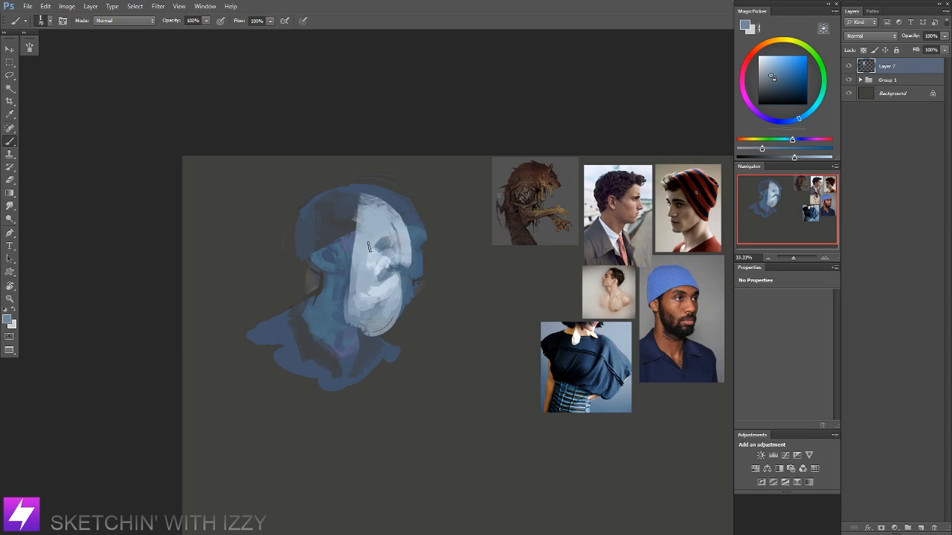
{"action": "left_click_drag", "start_coordinate": [357, 217], "coordinate": [354, 224]}
Step: Refine the brow and nose with a smaller brush, using light and darker blues sampled from the face
{"action": "key", "text": "bracketleft"}
{"action": "key", "text": "bracketleft"}
{"action": "key", "text": "bracketleft"}
{"action": "left_click", "coordinate": [393, 226], "text": "alt"}
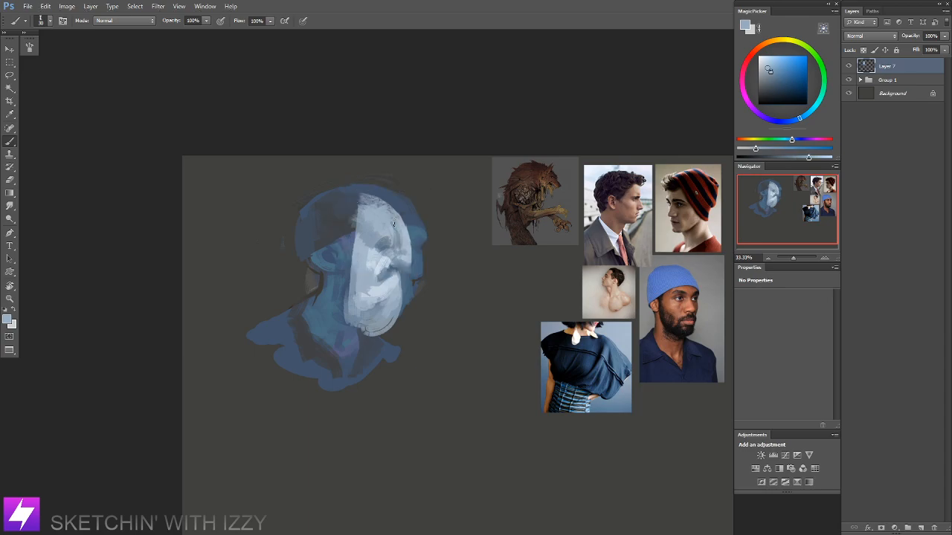
{"action": "left_click", "coordinate": [414, 258], "text": "alt"}
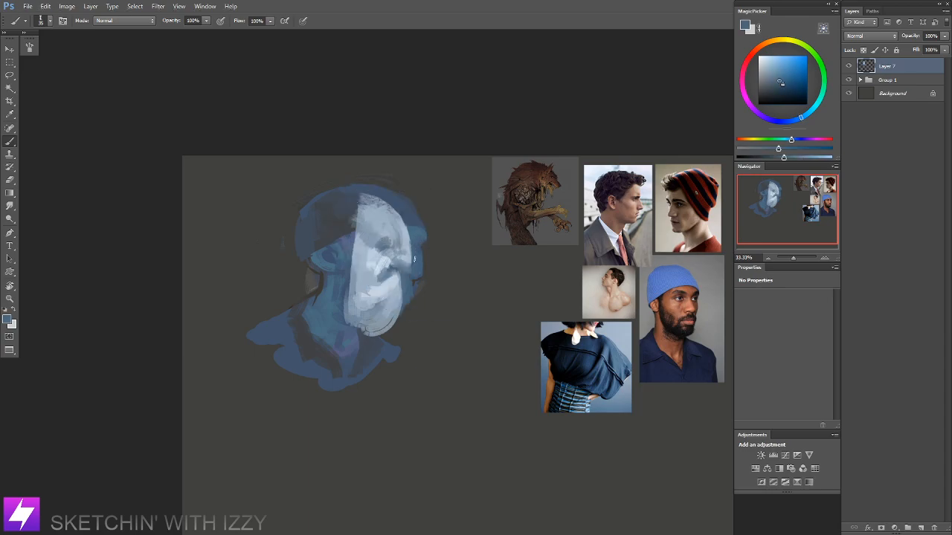
{"action": "left_click_drag", "start_coordinate": [449, 204], "coordinate": [396, 224]}
Step: Flip the canvas horizontally and soften the pale jaw edge into the neck with sampled blues
{"action": "key", "text": "ctrl+shift+h"}
{"action": "left_click", "coordinate": [465, 325], "text": "alt"}
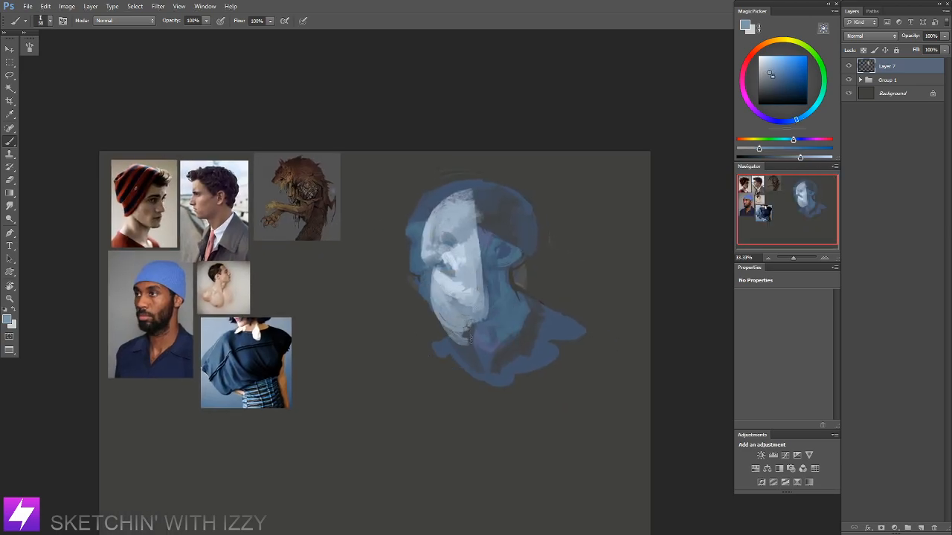
{"action": "left_click", "coordinate": [506, 312], "text": "alt"}
{"action": "mouse_move", "coordinate": [446, 302]}
{"action": "left_mouse_down"}
{"action": "mouse_move", "coordinate": [469, 338]}
{"action": "mouse_move", "coordinate": [473, 319]}
{"action": "left_mouse_up"}
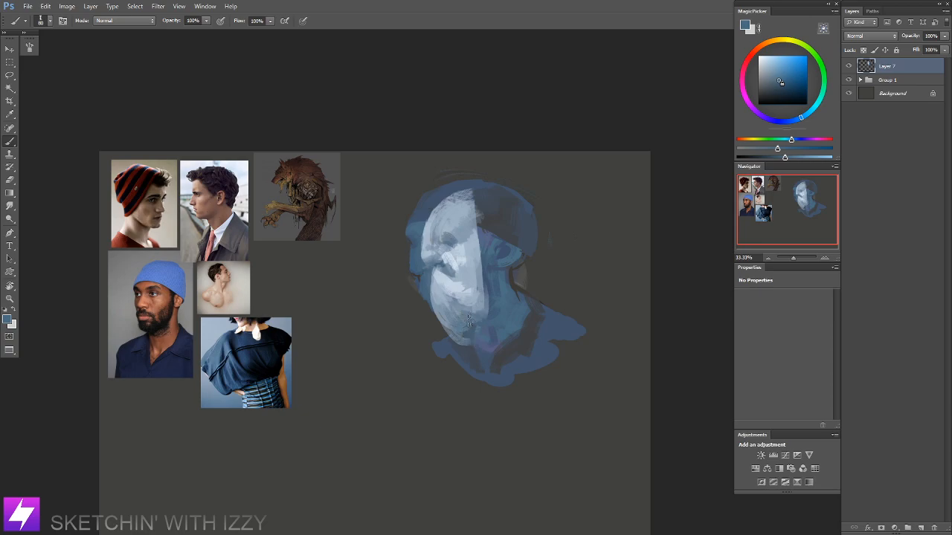
{"action": "left_click_drag", "start_coordinate": [450, 280], "coordinate": [477, 311]}
Step: Model the cheek and mouth with a small brush, alternating sampled light and mid blues
{"action": "left_click", "coordinate": [446, 258], "text": "alt"}
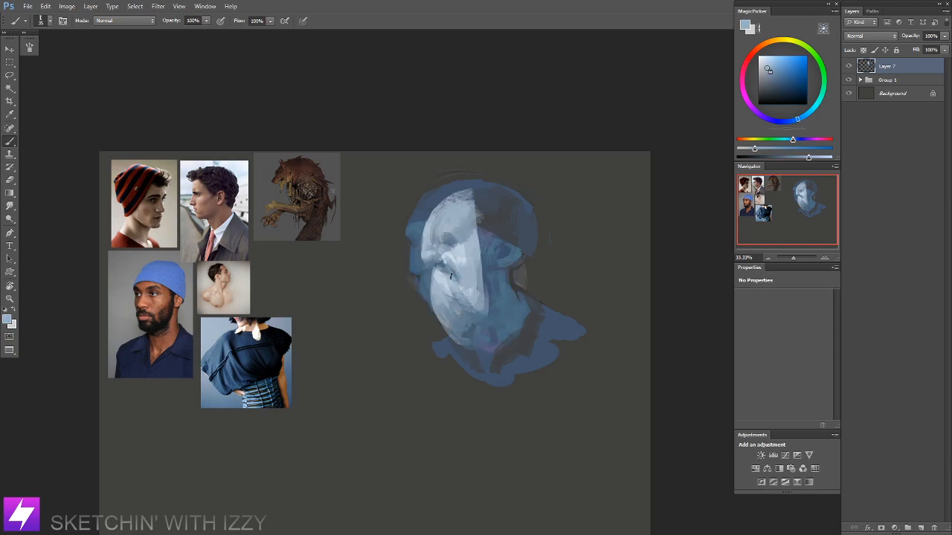
{"action": "left_click", "coordinate": [438, 268], "text": "alt"}
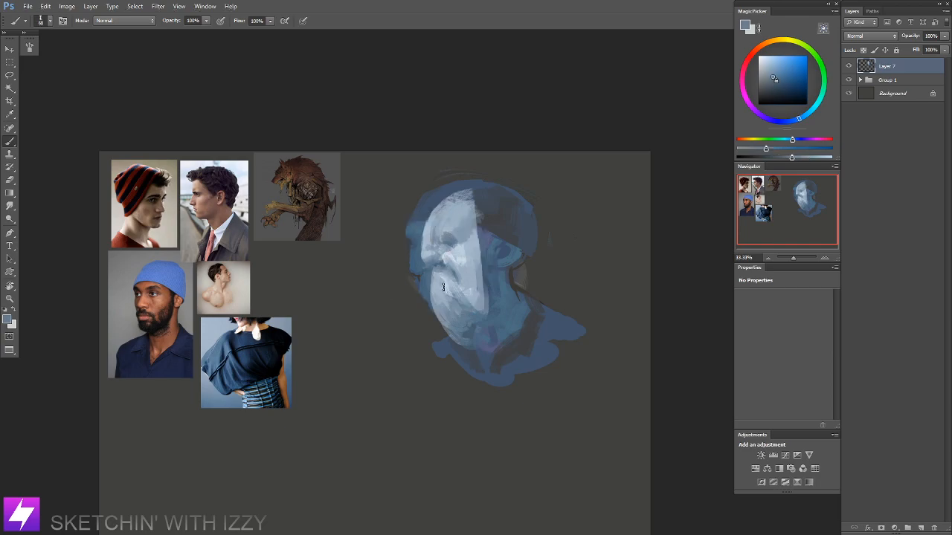
{"action": "key", "text": "bracketleft"}
{"action": "left_click", "coordinate": [465, 291], "text": "alt"}
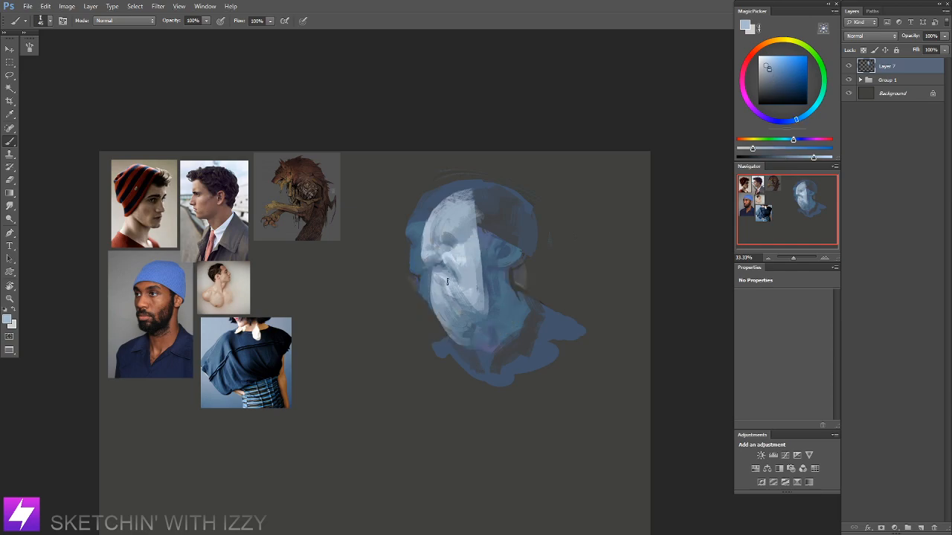
{"action": "mouse_move", "coordinate": [444, 287]}
{"action": "left_mouse_down"}
{"action": "mouse_move", "coordinate": [446, 305]}
{"action": "mouse_move", "coordinate": [442, 298]}
{"action": "mouse_move", "coordinate": [470, 315]}
{"action": "left_mouse_up"}
Step: Enlarge the brush to 100 px and repaint the chin, jaw and lower cheek with a sampled gray-blue
{"action": "key", "text": "bracketright"}
{"action": "key", "text": "bracketright"}
{"action": "key", "text": "bracketright"}
{"action": "key", "text": "bracketright"}
{"action": "key", "text": "bracketright"}
{"action": "key", "text": "bracketright"}
{"action": "left_click", "coordinate": [460, 320], "text": "alt"}
{"action": "left_click_drag", "start_coordinate": [474, 328], "coordinate": [478, 334]}
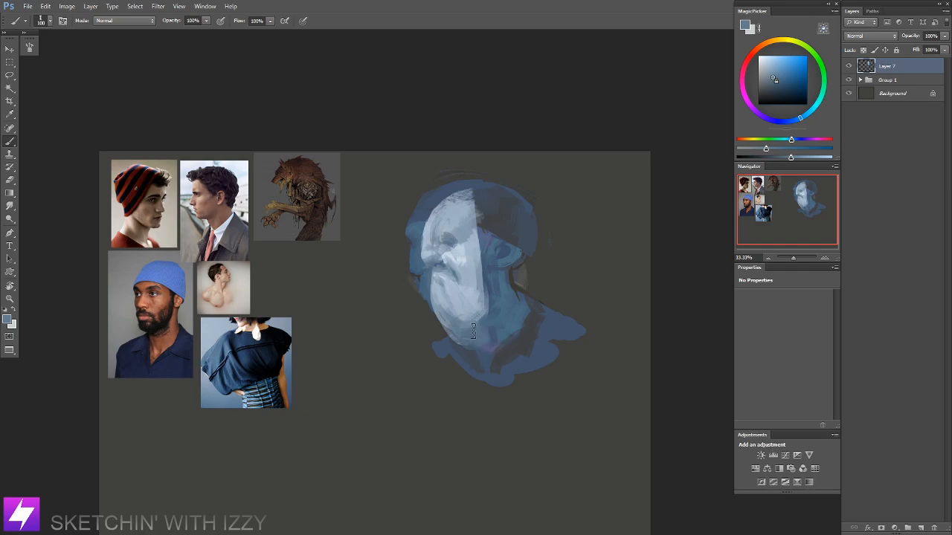
{"action": "left_click_drag", "start_coordinate": [440, 290], "coordinate": [454, 303]}
{"action": "mouse_move", "coordinate": [478, 320]}
{"action": "left_mouse_down"}
{"action": "mouse_move", "coordinate": [470, 323]}
{"action": "mouse_move", "coordinate": [475, 279]}
{"action": "mouse_move", "coordinate": [479, 290]}
{"action": "left_mouse_up"}
Step: Smooth the cheek and the area beside the eye with light and mid blues sampled nearby
{"action": "left_click", "coordinate": [473, 292], "text": "alt"}
{"action": "left_click", "coordinate": [466, 279], "text": "alt"}
{"action": "left_click", "coordinate": [461, 278], "text": "alt"}
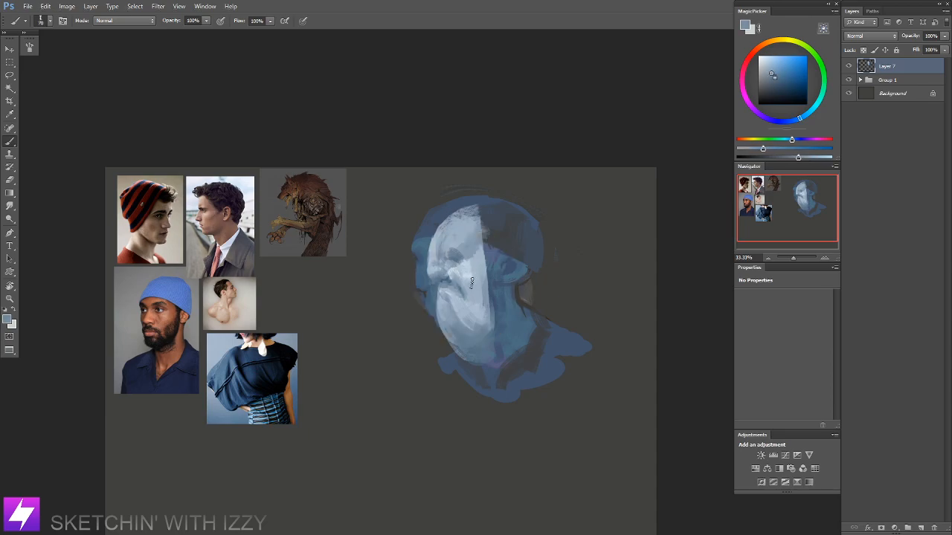
{"action": "left_click_drag", "start_coordinate": [462, 274], "coordinate": [470, 278]}
{"action": "left_click", "coordinate": [480, 285], "text": "alt"}
{"action": "left_click", "coordinate": [467, 274], "text": "alt"}
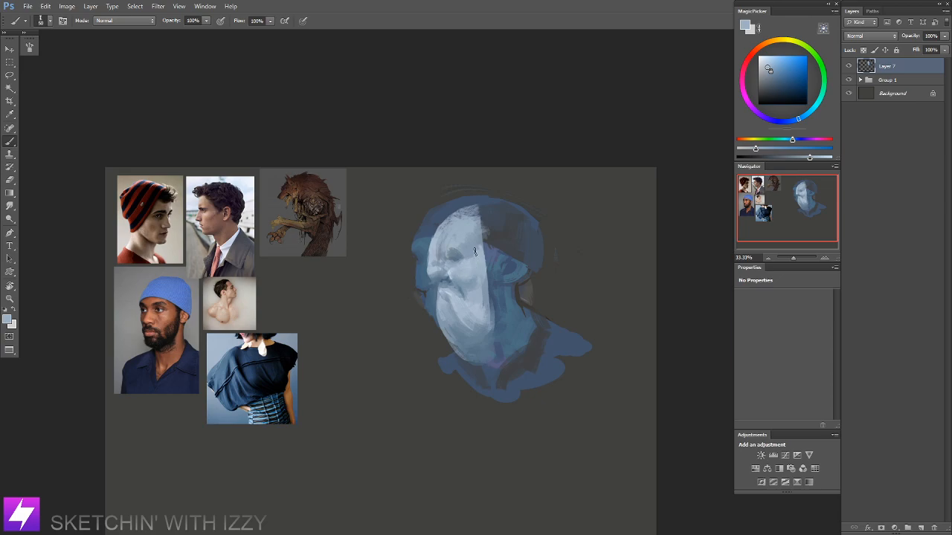
Step: Add light streaks to the cheek and lower face and darker accents around the nose with sampled blues
{"action": "left_click", "coordinate": [439, 258], "text": "alt"}
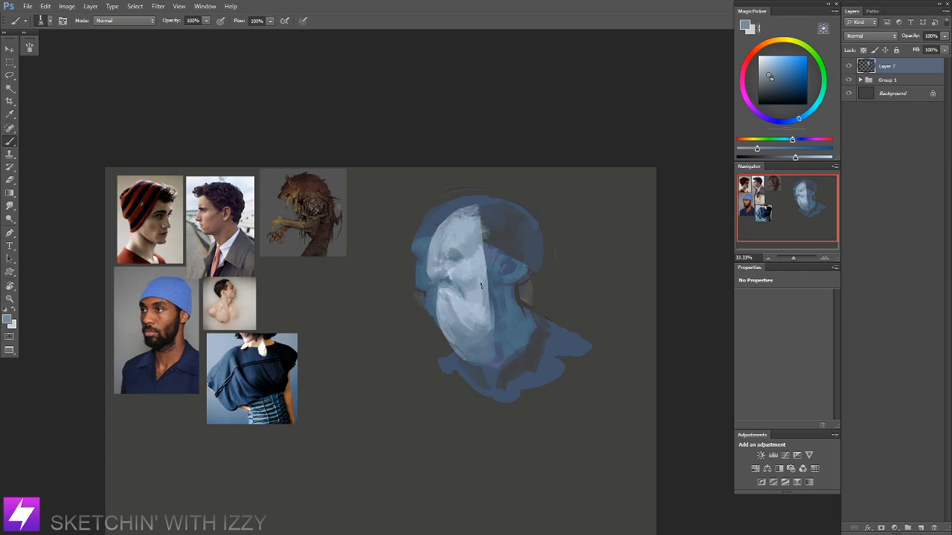
{"action": "left_click", "coordinate": [449, 272], "text": "alt"}
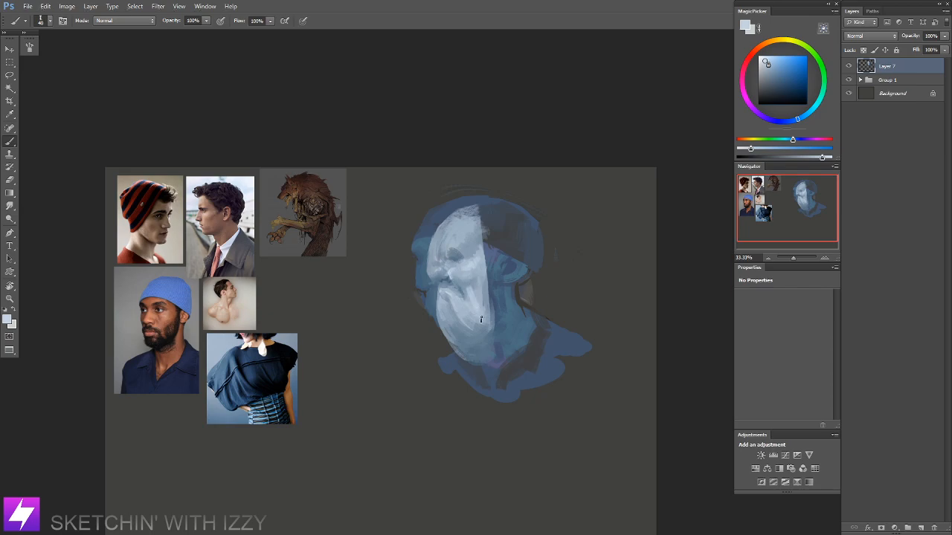
{"action": "left_click", "coordinate": [476, 280], "text": "alt"}
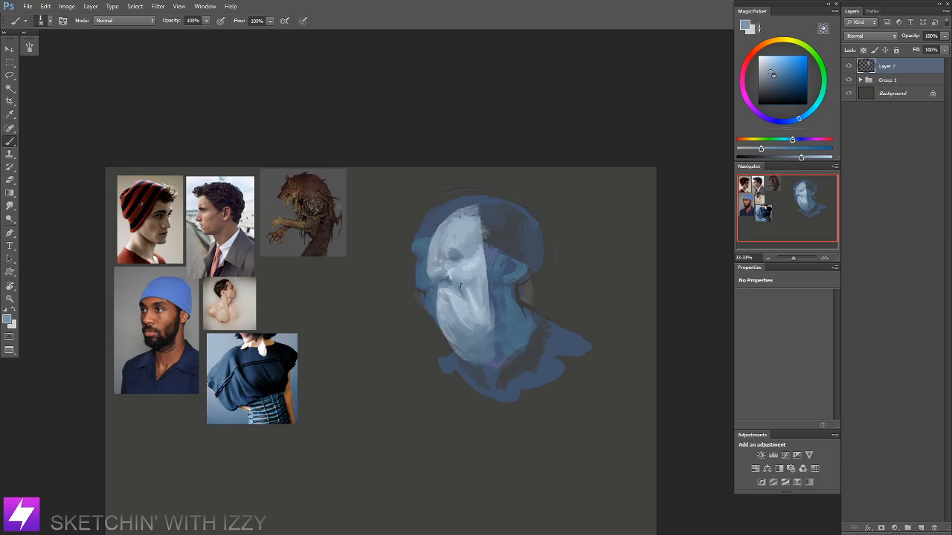
{"action": "left_click", "coordinate": [446, 277], "text": "alt"}
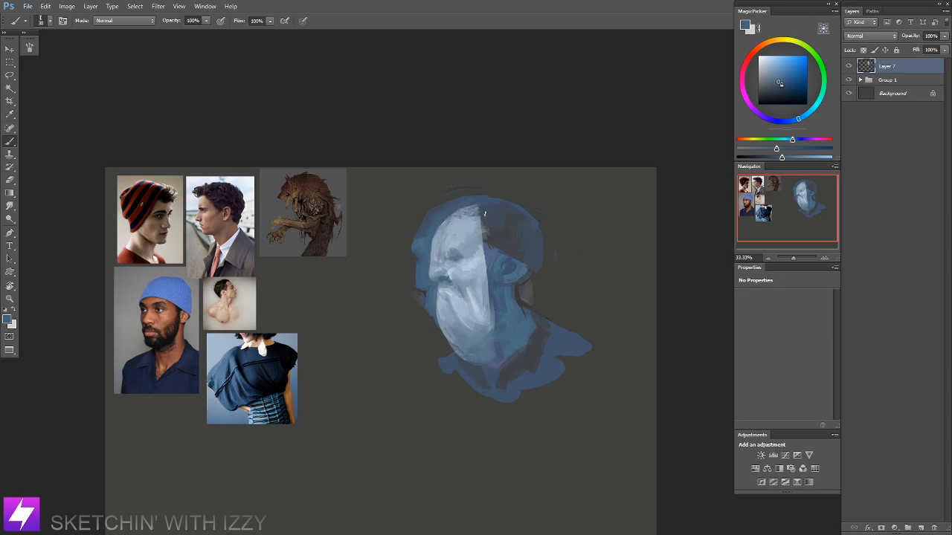
Step: Blend the lower face and chin with sampled light and mid blues, enlarging the brush for broader strokes
{"action": "left_click_drag", "start_coordinate": [498, 290], "coordinate": [491, 277]}
{"action": "left_click", "coordinate": [451, 295], "text": "alt"}
{"action": "left_click", "coordinate": [451, 291], "text": "alt"}
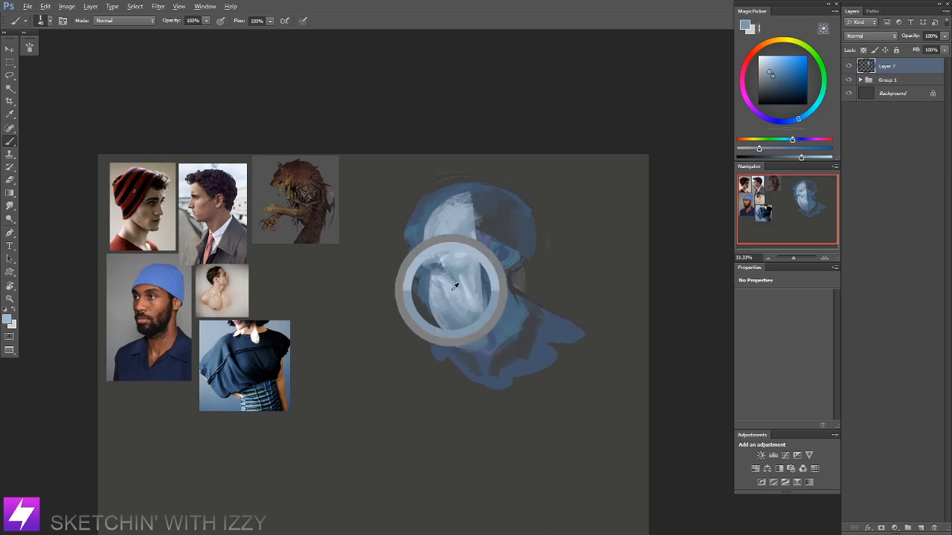
{"action": "left_click_drag", "start_coordinate": [452, 306], "coordinate": [469, 311]}
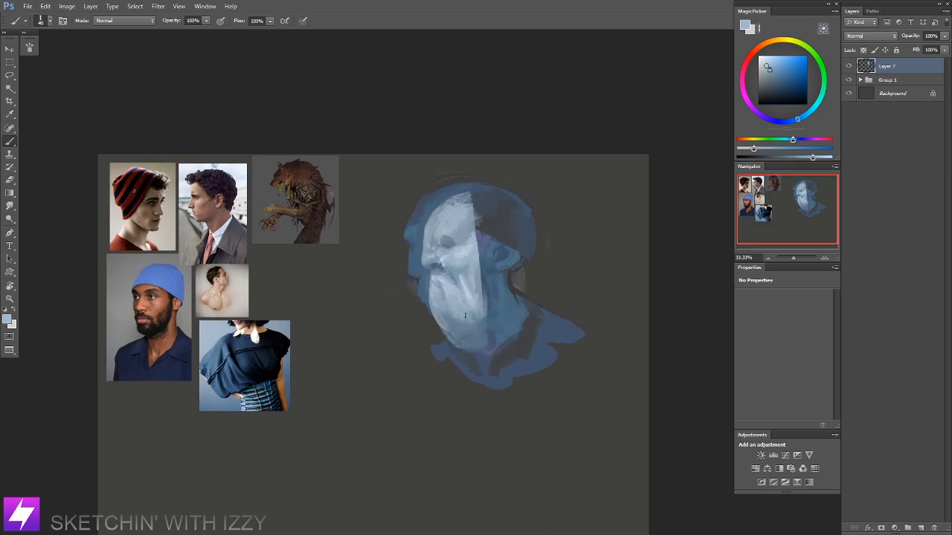
{"action": "left_click", "coordinate": [470, 311], "text": "alt"}
{"action": "left_click_drag", "start_coordinate": [451, 324], "coordinate": [469, 333]}
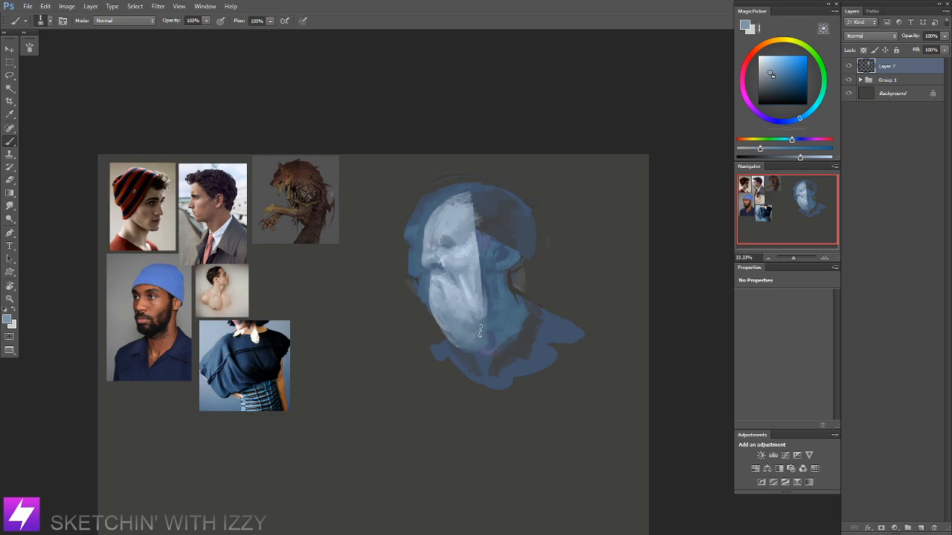
{"action": "left_click", "coordinate": [467, 324], "text": "alt"}
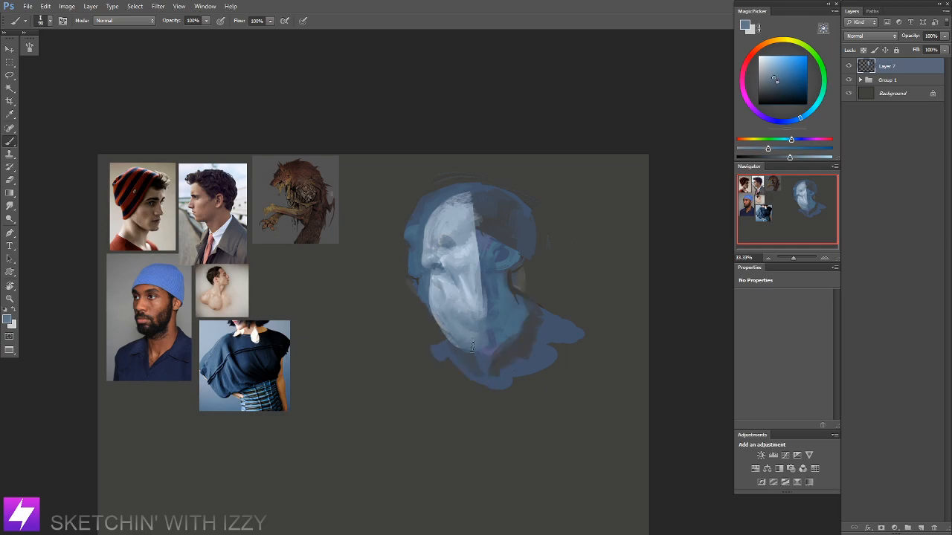
Step: Detail the eye, nose and mouth with a fine brush, sampling light, mid and dark blues from the bust
{"action": "left_click_drag", "start_coordinate": [496, 264], "coordinate": [477, 275]}
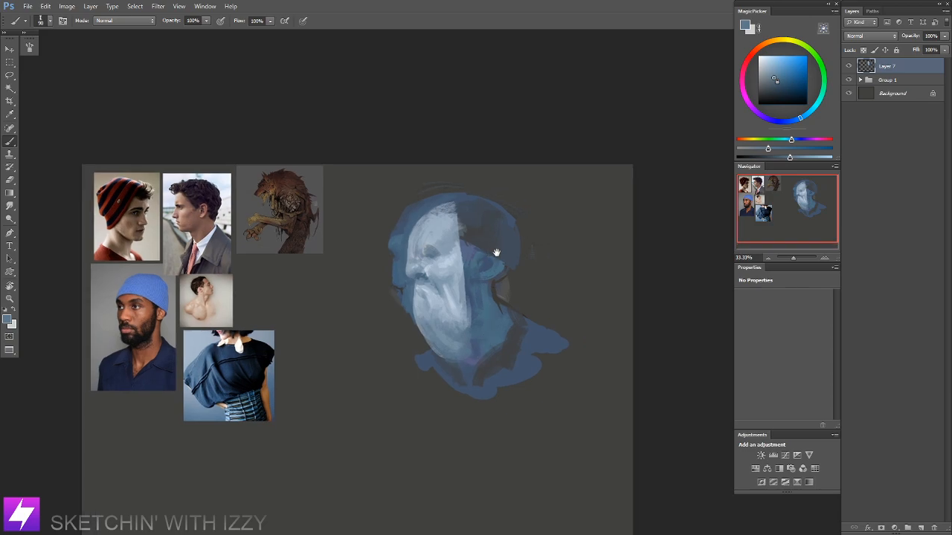
{"action": "left_click", "coordinate": [430, 260], "text": "alt"}
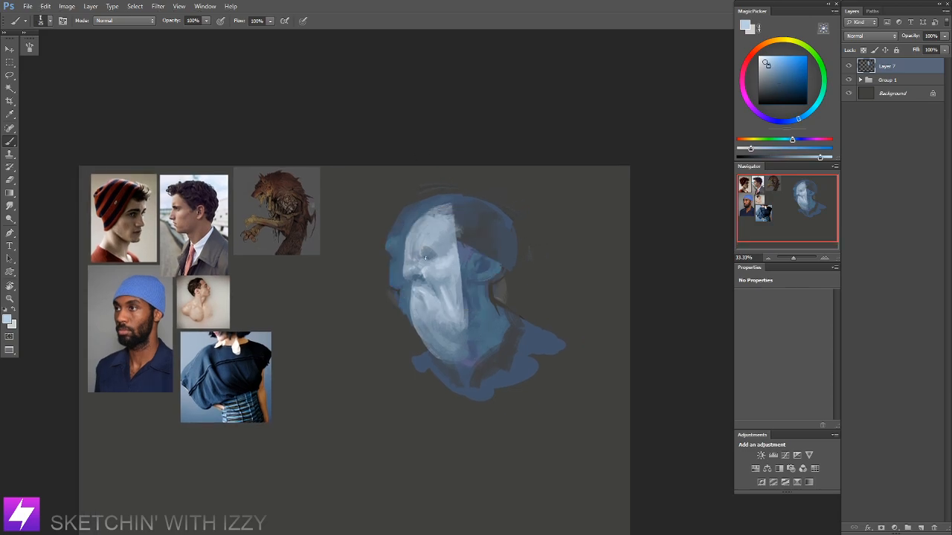
{"action": "left_click", "coordinate": [427, 259], "text": "alt"}
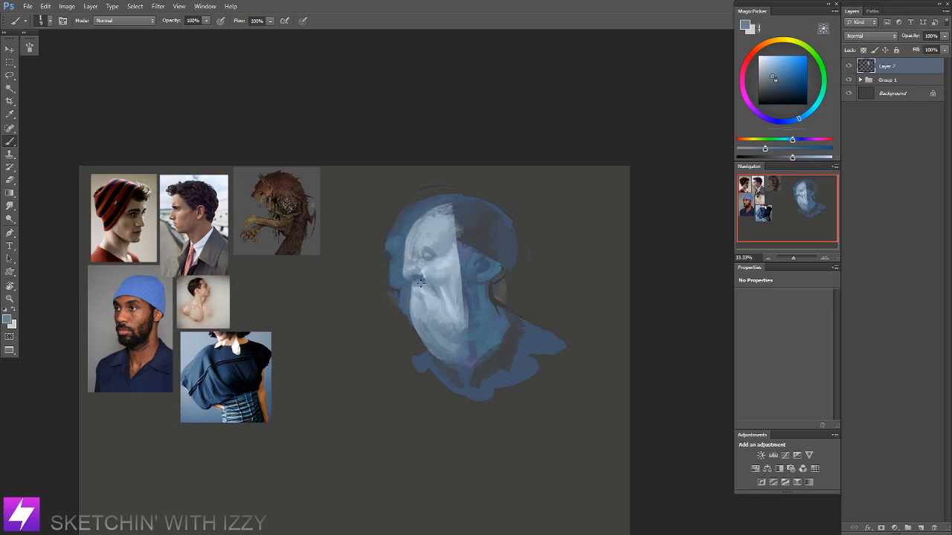
{"action": "left_click", "coordinate": [470, 362], "text": "alt"}
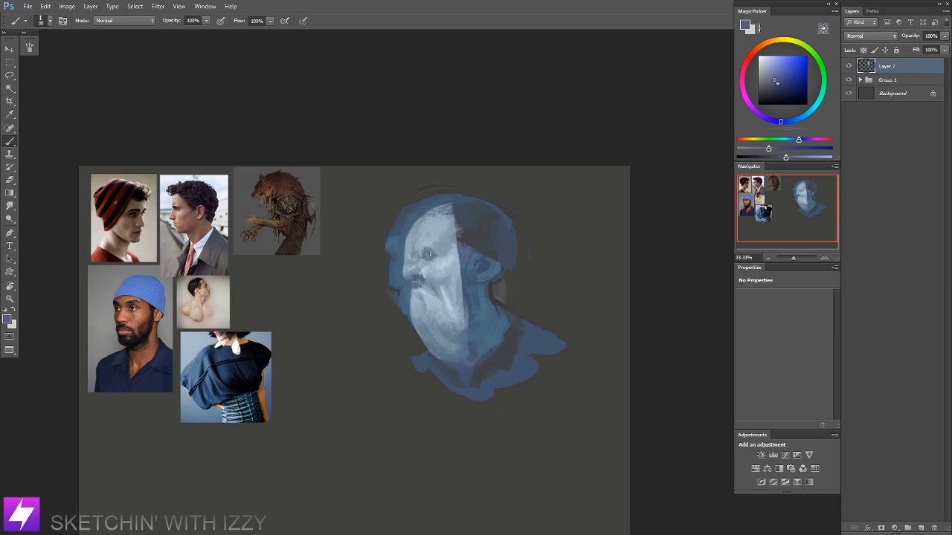
{"action": "left_click", "coordinate": [444, 262], "text": "alt"}
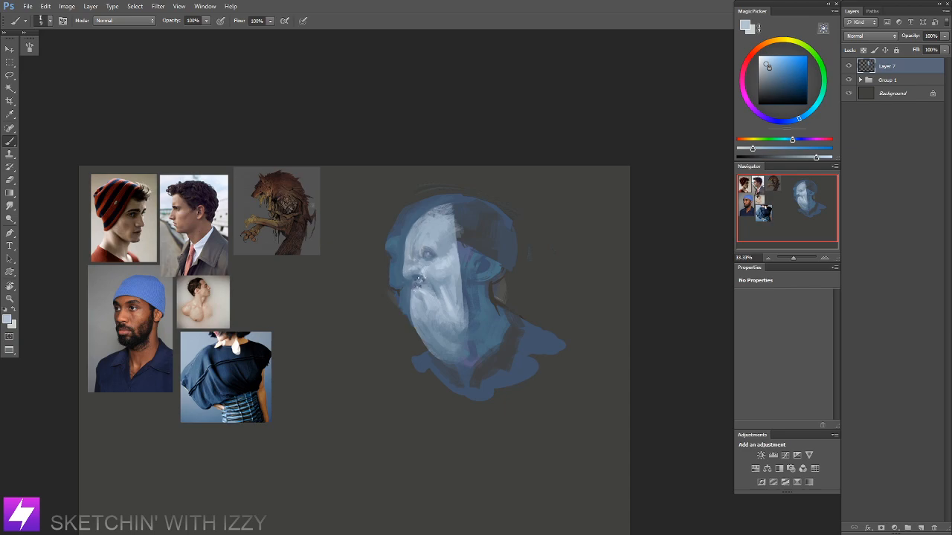
{"action": "left_click", "coordinate": [421, 281], "text": "alt"}
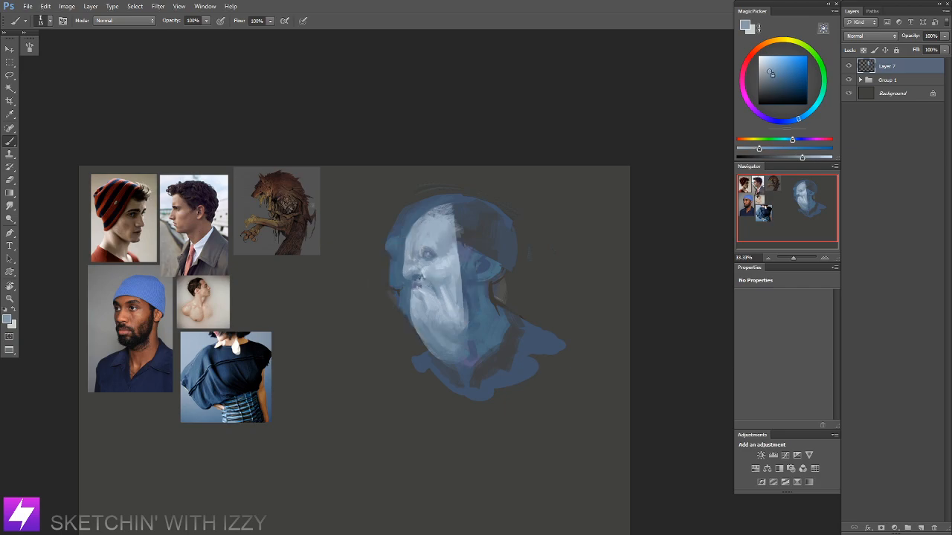
{"action": "left_click", "coordinate": [416, 276], "text": "alt"}
Step: Flip the canvas back horizontally and extend the lower face toward the collar with a sampled blue
{"action": "key", "text": "ctrl+minus"}
{"action": "key", "text": "ctrl+shift+h"}
{"action": "key", "text": "ctrl+plus"}
{"action": "mouse_move", "coordinate": [369, 291]}
{"action": "left_mouse_down"}
{"action": "mouse_move", "coordinate": [426, 295]}
{"action": "mouse_move", "coordinate": [408, 290]}
{"action": "mouse_move", "coordinate": [445, 274]}
{"action": "left_mouse_up"}
{"action": "left_click", "coordinate": [420, 357], "text": "alt"}
{"action": "mouse_move", "coordinate": [443, 342]}
{"action": "left_mouse_down"}
{"action": "mouse_move", "coordinate": [408, 376]}
{"action": "mouse_move", "coordinate": [400, 335]}
{"action": "left_mouse_up"}
Step: Sample near-black from a reference photo and switch to a different brush preset for detailing the flipped, rotated face
{"action": "key", "text": "ctrl+plus"}
{"action": "left_click_drag", "start_coordinate": [444, 240], "coordinate": [381, 267]}
{"action": "left_click", "coordinate": [656, 388], "text": "alt"}
{"action": "key", "text": "r"}
{"action": "mouse_move", "coordinate": [528, 159]}
{"action": "left_mouse_down"}
{"action": "mouse_move", "coordinate": [421, 161]}
{"action": "mouse_move", "coordinate": [397, 177]}
{"action": "left_mouse_up"}
{"action": "key", "text": "ctrl+plus"}
{"action": "left_click_drag", "start_coordinate": [421, 372], "coordinate": [458, 304]}
{"action": "key", "text": "b"}
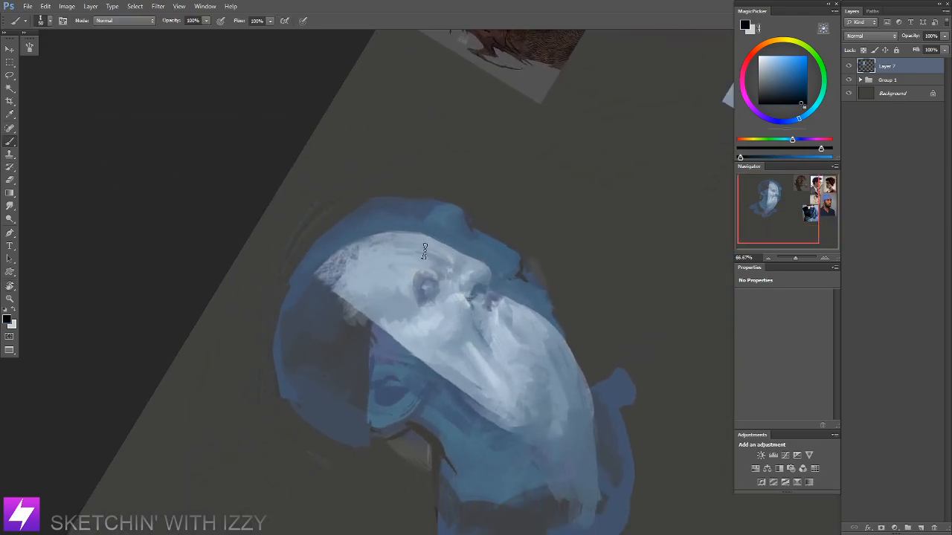
{"action": "right_click", "coordinate": [227, 304]}
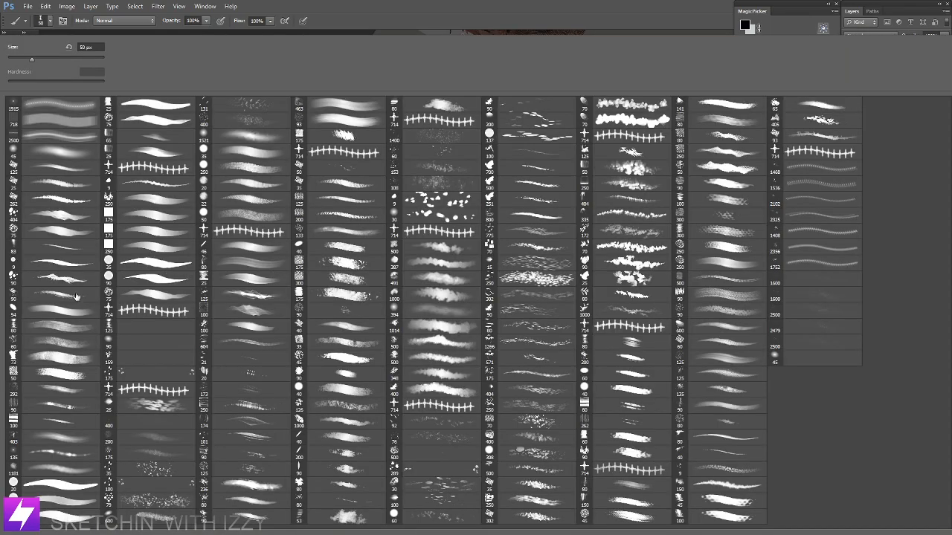
{"action": "double_click", "coordinate": [68, 229]}
Step: Shrink the brush and paint a dark slit into the eye socket, sampling a slate blue from the eye for softer touches
{"action": "key", "text": "bracketleft"}
{"action": "key", "text": "bracketleft"}
{"action": "key", "text": "bracketleft"}
{"action": "key", "text": "bracketleft"}
{"action": "key", "text": "bracketleft"}
{"action": "key", "text": "bracketleft"}
{"action": "key", "text": "bracketleft"}
{"action": "key", "text": "bracketleft"}
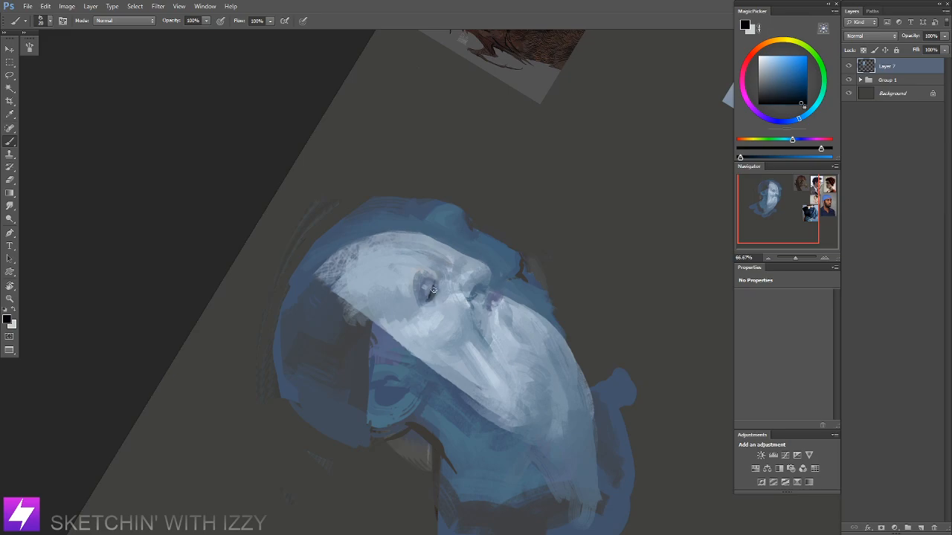
{"action": "left_click", "coordinate": [436, 295], "text": "alt"}
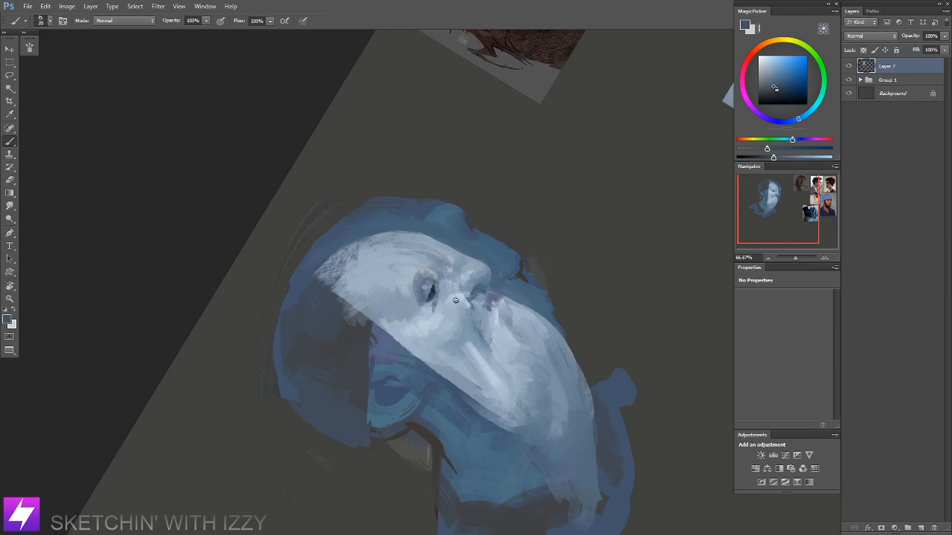
{"action": "key", "text": "Escape"}
{"action": "left_click_drag", "start_coordinate": [455, 289], "coordinate": [402, 330]}
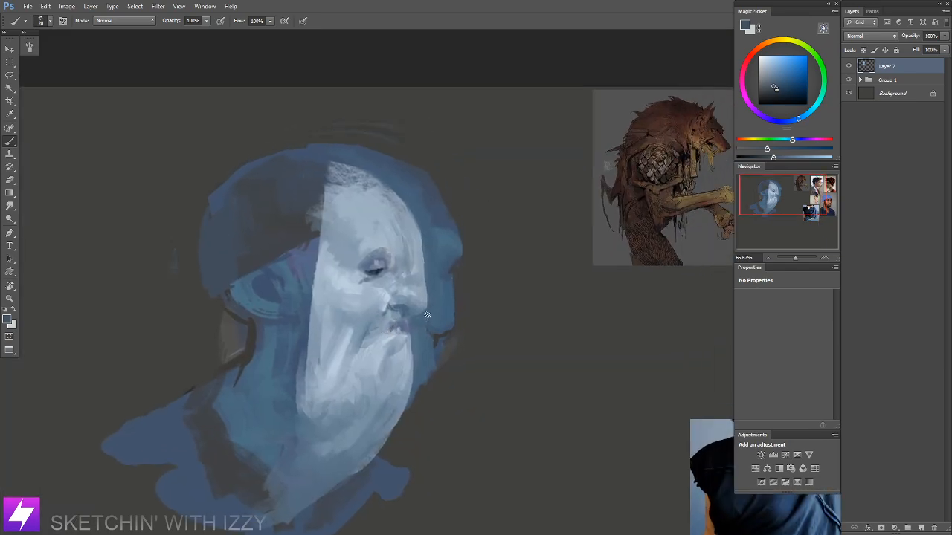
Step: Flip the canvas horizontally and shape the eyelids and lower eye area with sampled slate, light and dark blues
{"action": "key", "text": "ctrl+shift+h"}
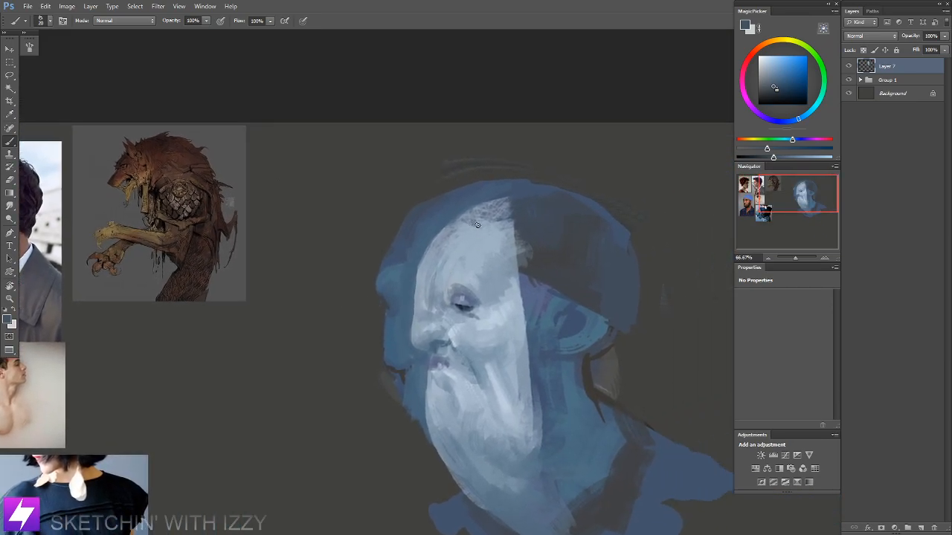
{"action": "left_click", "coordinate": [469, 303], "text": "alt"}
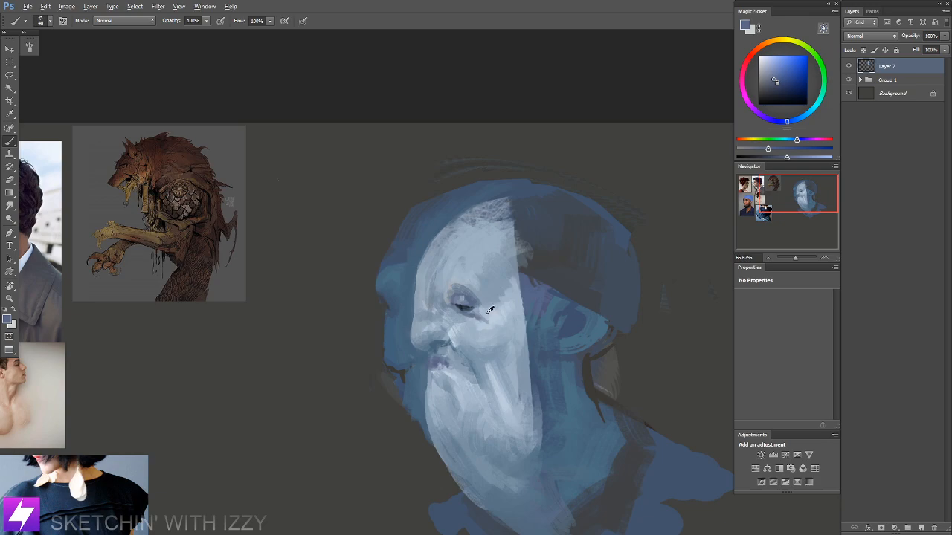
{"action": "left_click", "coordinate": [489, 313], "text": "alt"}
{"action": "left_click", "coordinate": [482, 312], "text": "alt"}
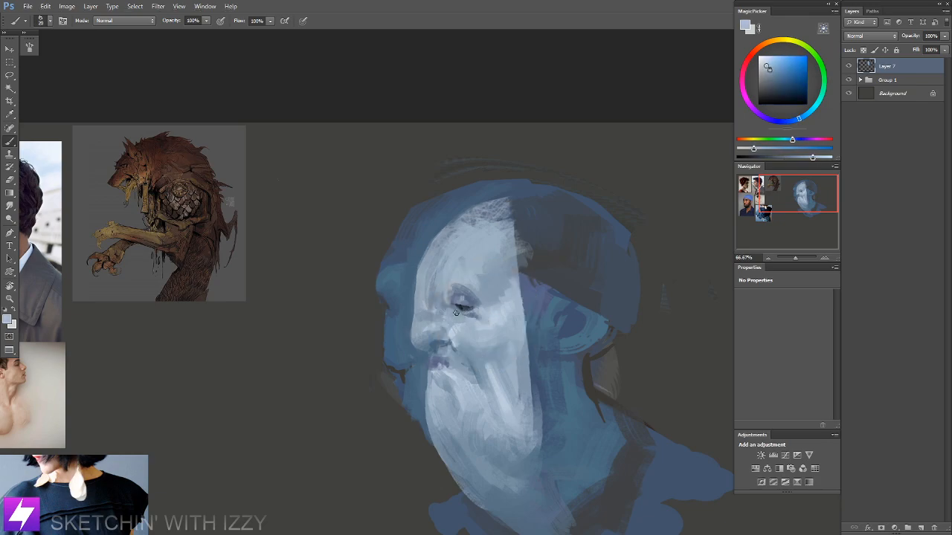
{"action": "left_click", "coordinate": [464, 314], "text": "alt"}
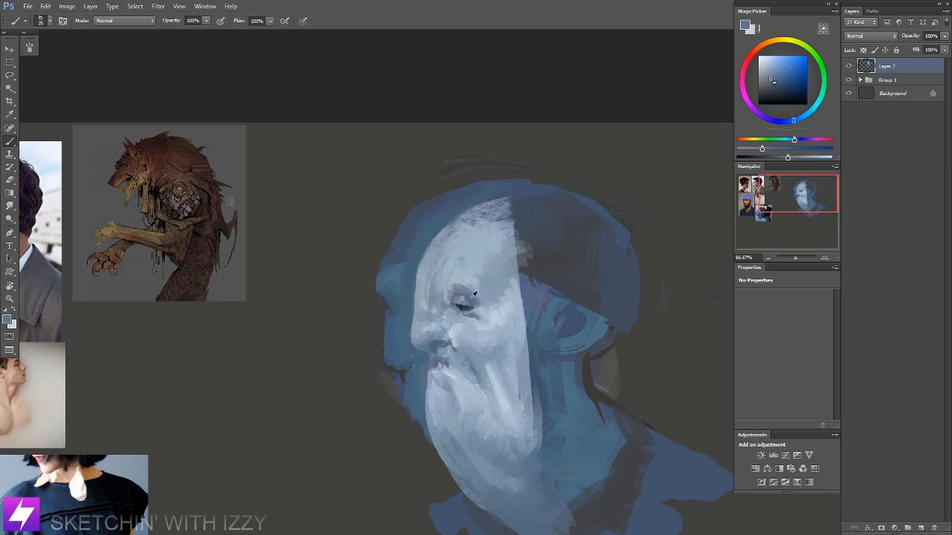
{"action": "left_click", "coordinate": [467, 306], "text": "alt"}
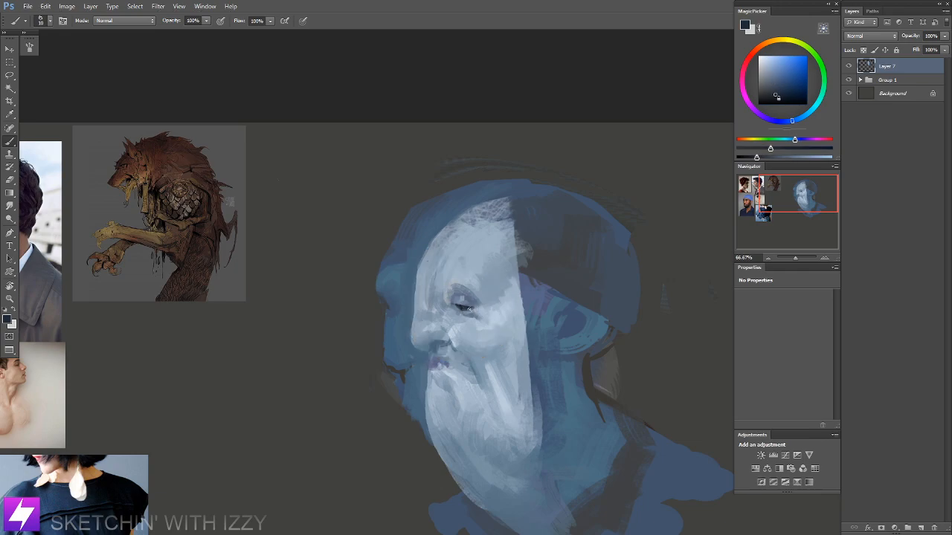
Step: Compare the painted face with the bust underneath by hiding and showing Layer 7
{"action": "key", "text": "ctrl+minus"}
{"action": "key", "text": "ctrl+minus"}
{"action": "key", "text": "r"}
{"action": "left_click_drag", "start_coordinate": [592, 191], "coordinate": [464, 321]}
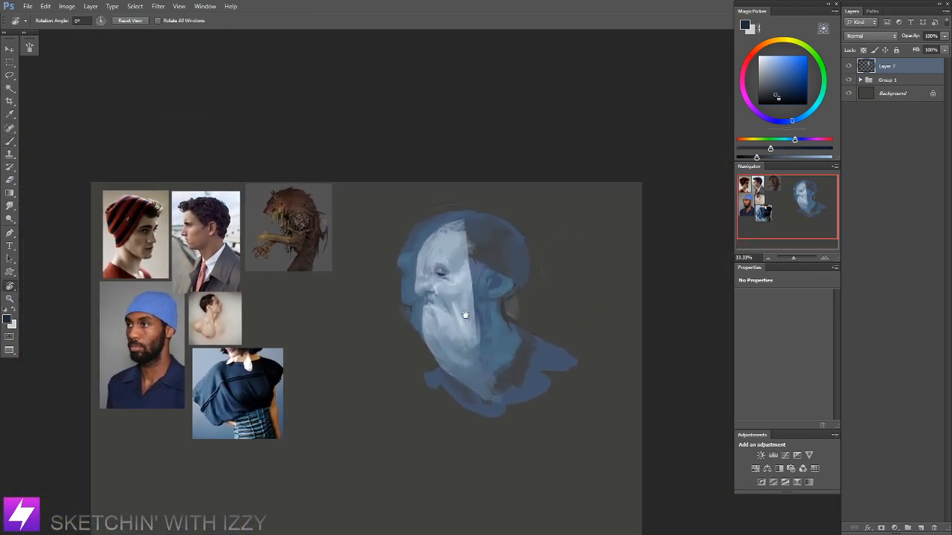
{"action": "key", "text": "ctrl+plus"}
{"action": "key", "text": "ctrl+plus"}
{"action": "left_click", "coordinate": [849, 67]}
{"action": "left_click", "coordinate": [849, 67]}
{"action": "left_click_drag", "start_coordinate": [406, 287], "coordinate": [408, 297]}
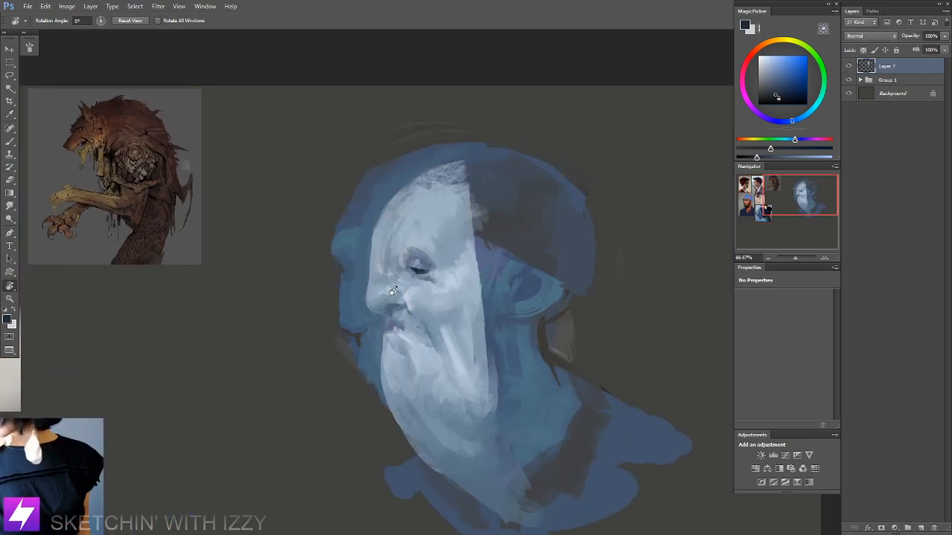
Step: Refine the brow crease and upper eyelid with a small brush, using sampled mid and dark blues
{"action": "key", "text": "b"}
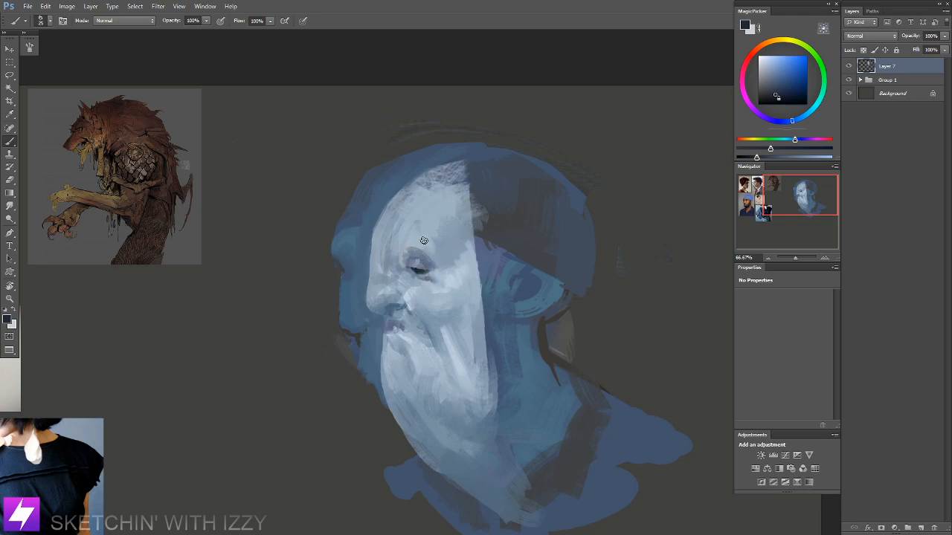
{"action": "left_click", "coordinate": [404, 263], "text": "alt"}
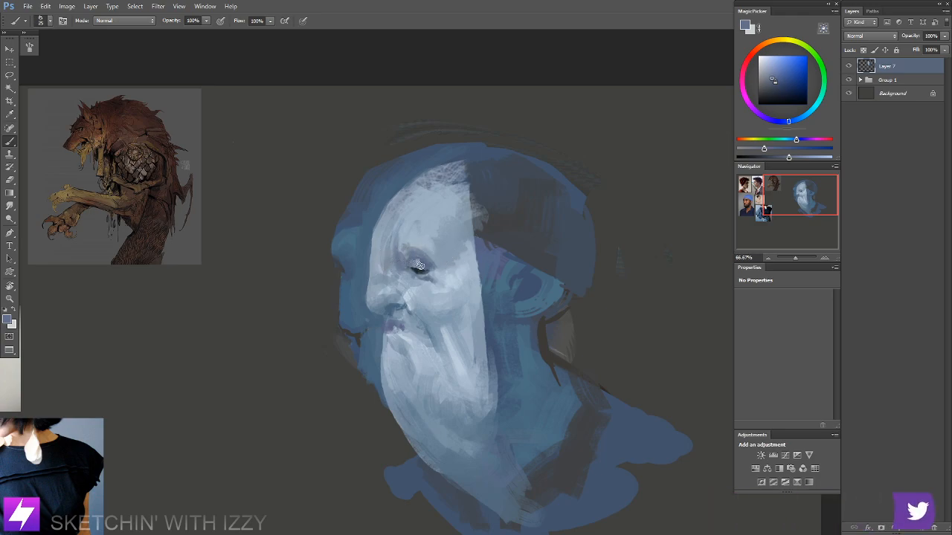
{"action": "left_click", "coordinate": [424, 268], "text": "alt"}
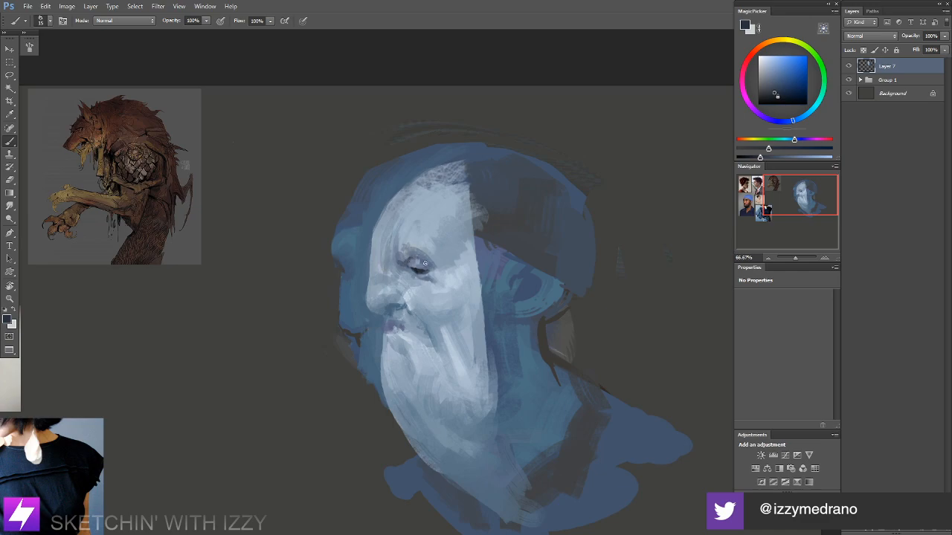
{"action": "key", "text": "ctrl+minus"}
{"action": "key", "text": "ctrl+minus"}
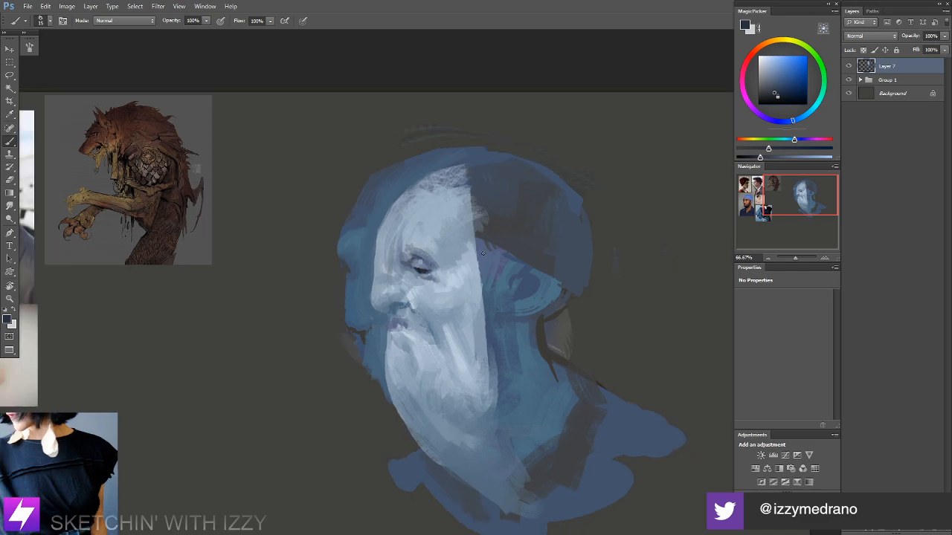
Step: Flip the canvas horizontally and define the nostril and base of the nose with dark, mid and light blues
{"action": "key", "text": "ctrl+shift+h"}
{"action": "key", "text": "ctrl+plus"}
{"action": "left_click_drag", "start_coordinate": [362, 211], "coordinate": [379, 282]}
{"action": "key", "text": "r"}
{"action": "left_click_drag", "start_coordinate": [532, 243], "coordinate": [499, 237]}
{"action": "key", "text": "ctrl+plus"}
{"action": "left_click_drag", "start_coordinate": [414, 210], "coordinate": [425, 251]}
{"action": "key", "text": "b"}
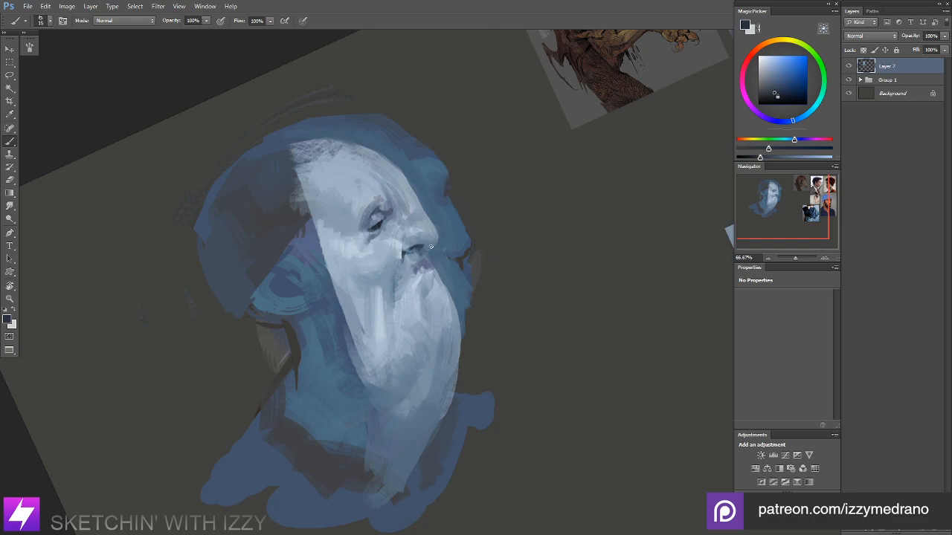
{"action": "key", "text": "Escape"}
{"action": "left_click_drag", "start_coordinate": [438, 258], "coordinate": [433, 276]}
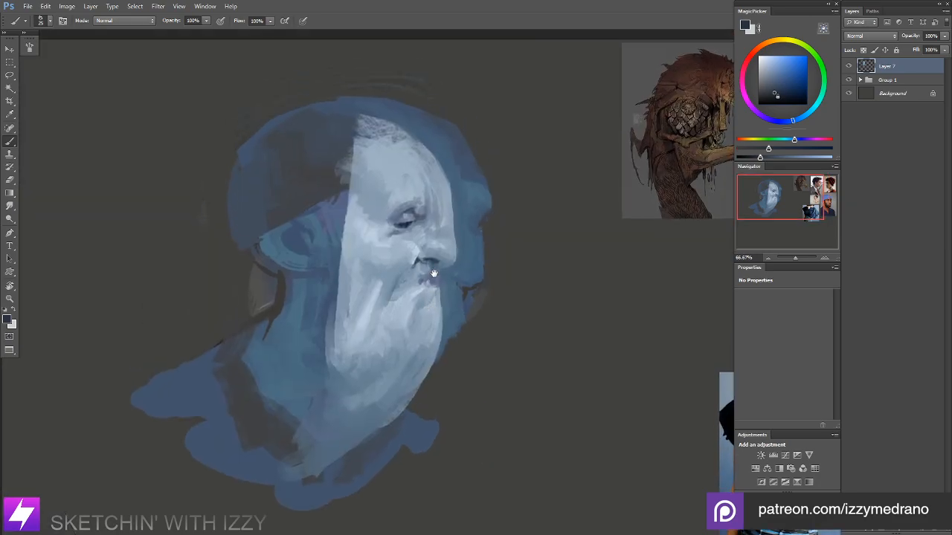
{"action": "left_click", "coordinate": [416, 272], "text": "alt"}
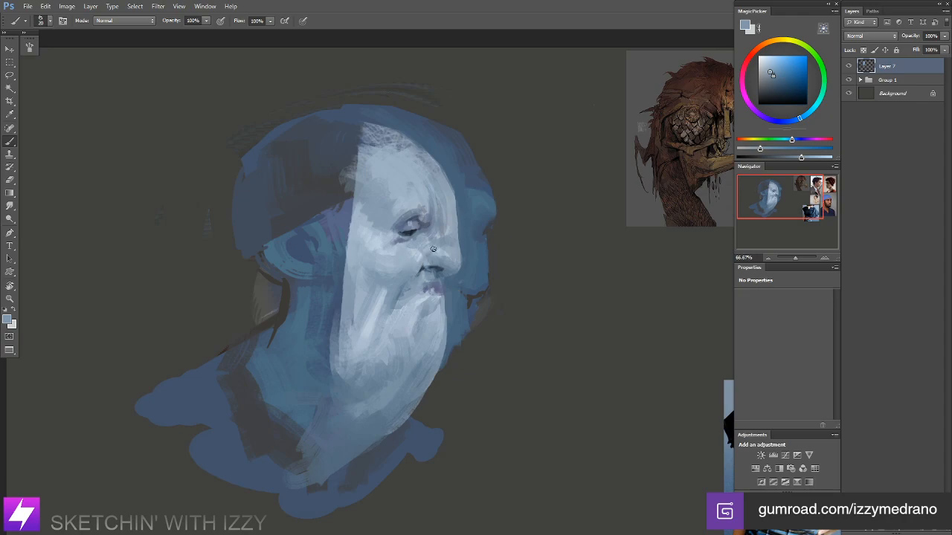
{"action": "left_click", "coordinate": [420, 256], "text": "alt"}
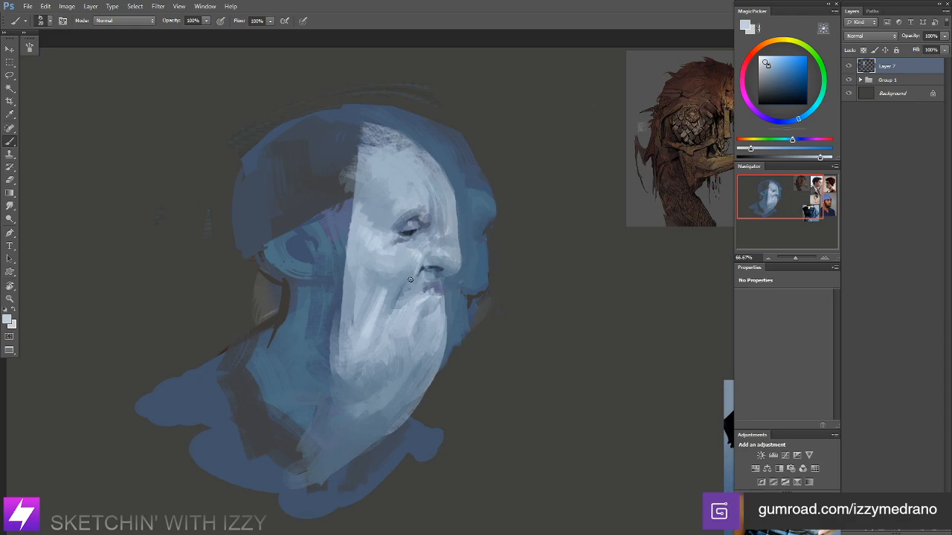
Step: Flip the canvas back and blend the forehead and brow with sampled light and mid blues, touching up the eye with slate blue
{"action": "key", "text": "ctrl+minus"}
{"action": "key", "text": "ctrl+minus"}
{"action": "left_click_drag", "start_coordinate": [458, 301], "coordinate": [371, 297]}
{"action": "key", "text": "ctrl+shift+h"}
{"action": "key", "text": "ctrl+plus"}
{"action": "mouse_move", "coordinate": [537, 242]}
{"action": "left_mouse_down"}
{"action": "mouse_move", "coordinate": [520, 265]}
{"action": "mouse_move", "coordinate": [534, 256]}
{"action": "mouse_move", "coordinate": [528, 268]}
{"action": "left_mouse_up"}
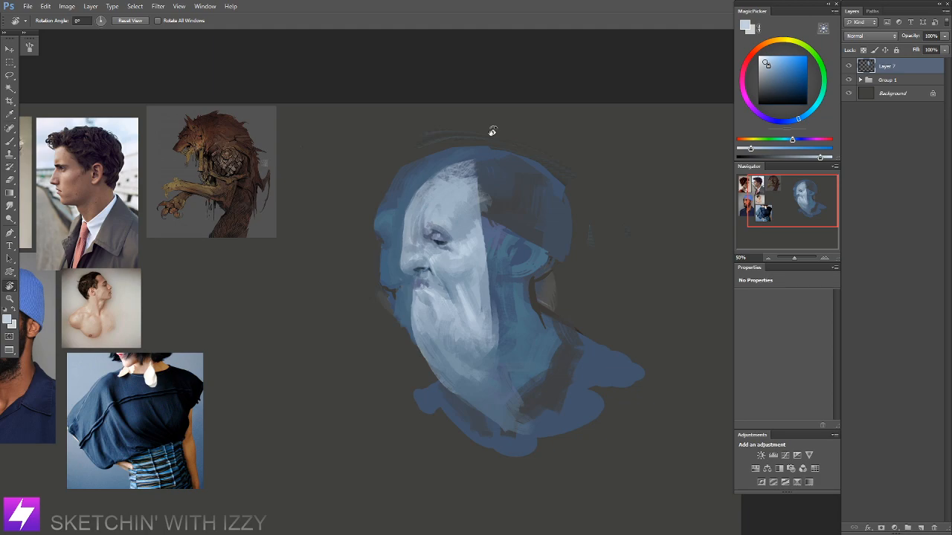
{"action": "key", "text": "b"}
{"action": "left_click", "coordinate": [461, 224], "text": "alt"}
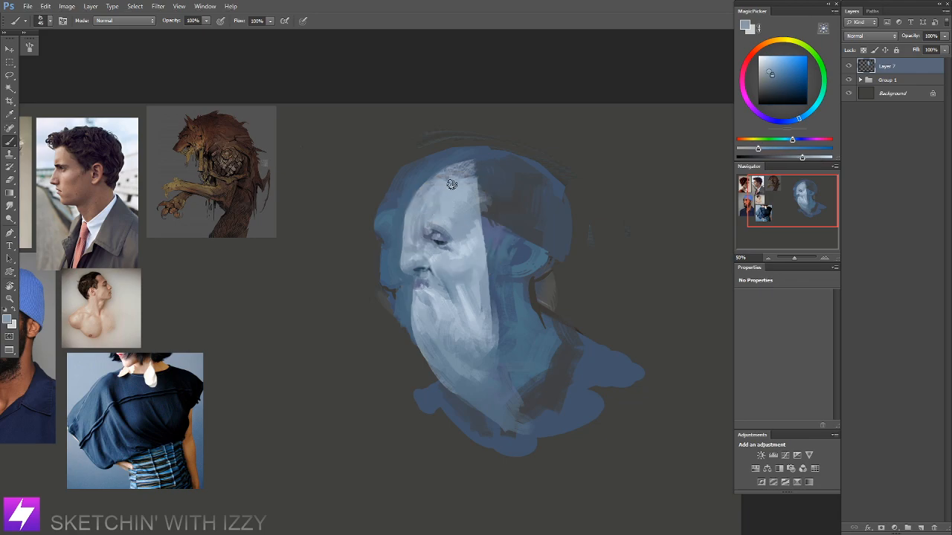
{"action": "left_click", "coordinate": [450, 201], "text": "alt"}
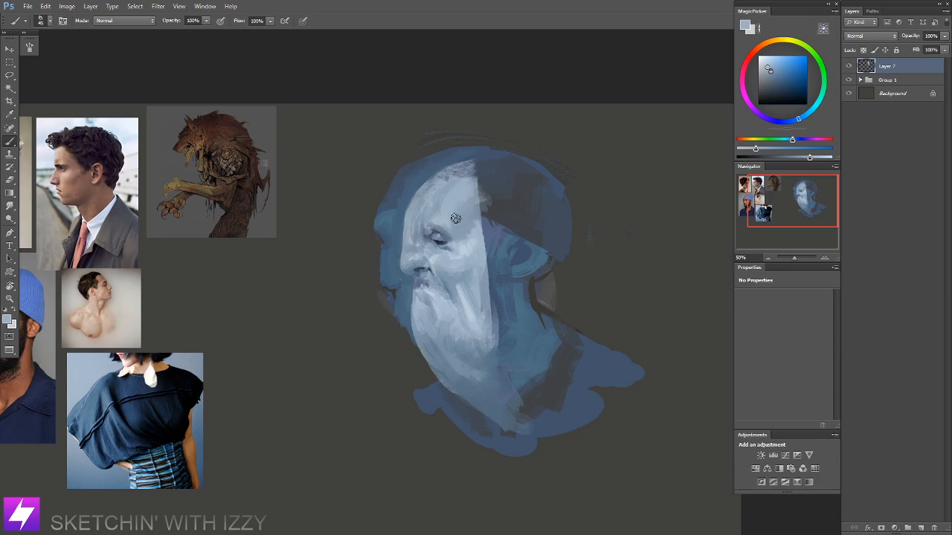
{"action": "left_click", "coordinate": [457, 229], "text": "alt"}
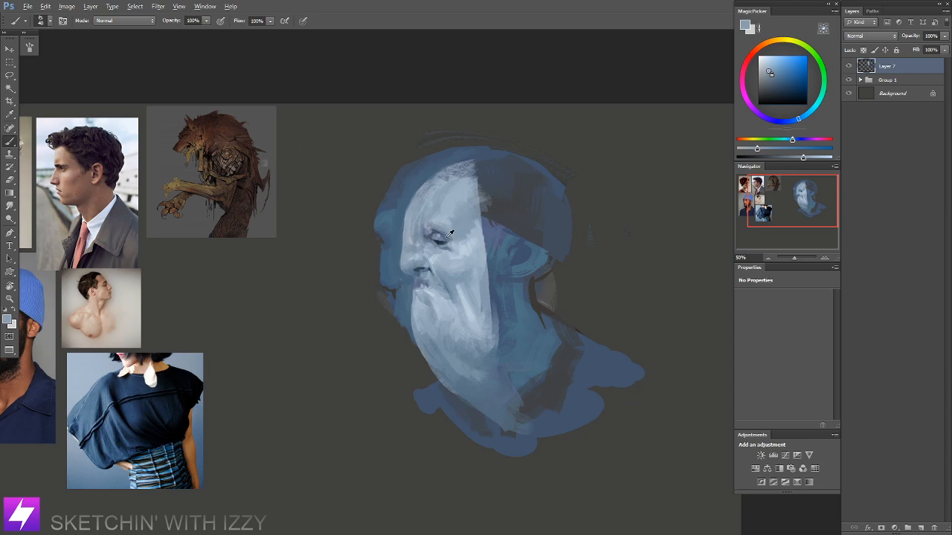
{"action": "left_click", "coordinate": [452, 236], "text": "alt"}
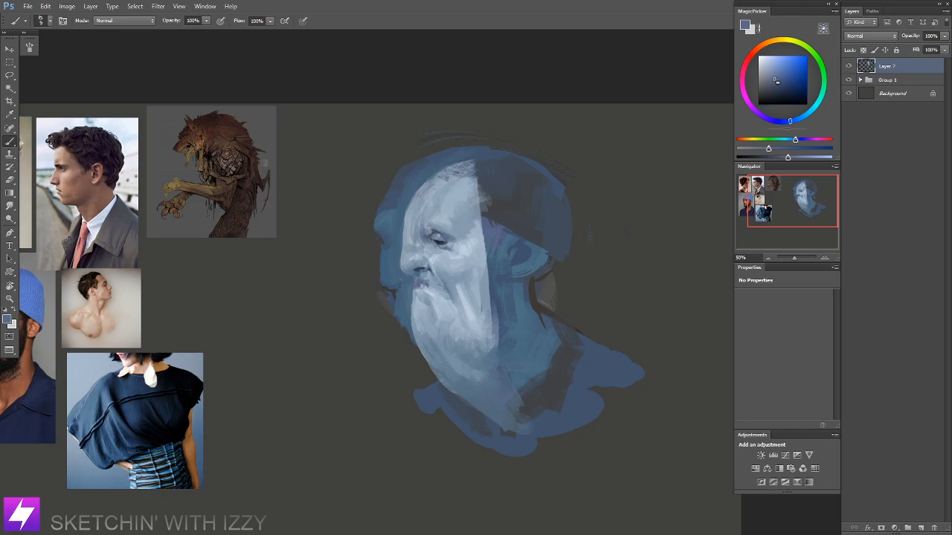
Step: Refine the shadows around the nostril and under the nose with the sampled slate blue in a rotated view
{"action": "left_click_drag", "start_coordinate": [511, 250], "coordinate": [496, 250]}
{"action": "key", "text": "r"}
{"action": "left_click_drag", "start_coordinate": [551, 298], "coordinate": [563, 267]}
{"action": "key", "text": "ctrl+plus"}
{"action": "left_click_drag", "start_coordinate": [507, 277], "coordinate": [520, 272]}
{"action": "key", "text": "b"}
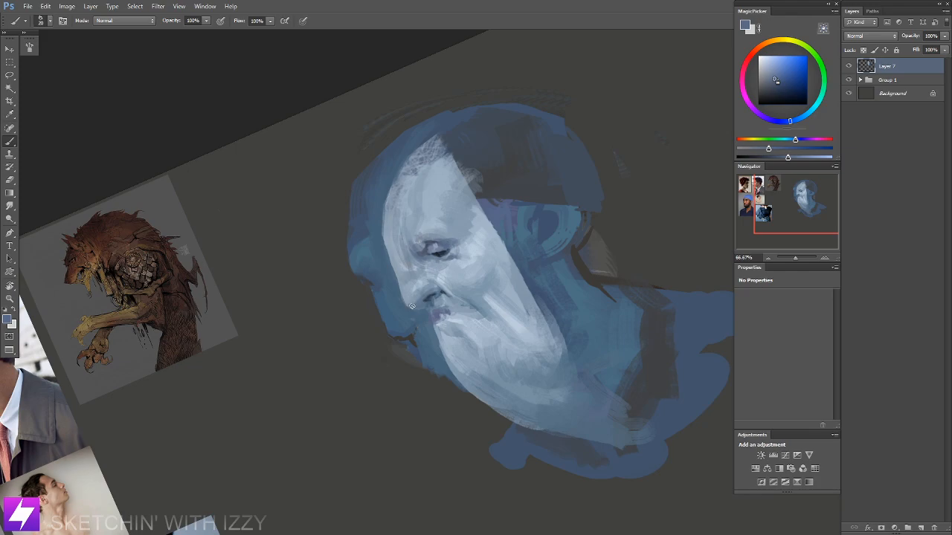
{"action": "key", "text": "Escape"}
Step: Reshape the nose bridge and tip with sampled light and mid blues, trimming the profile edge with the surrounding blue
{"action": "left_click_drag", "start_coordinate": [439, 285], "coordinate": [451, 309]}
{"action": "left_click", "coordinate": [442, 280], "text": "alt"}
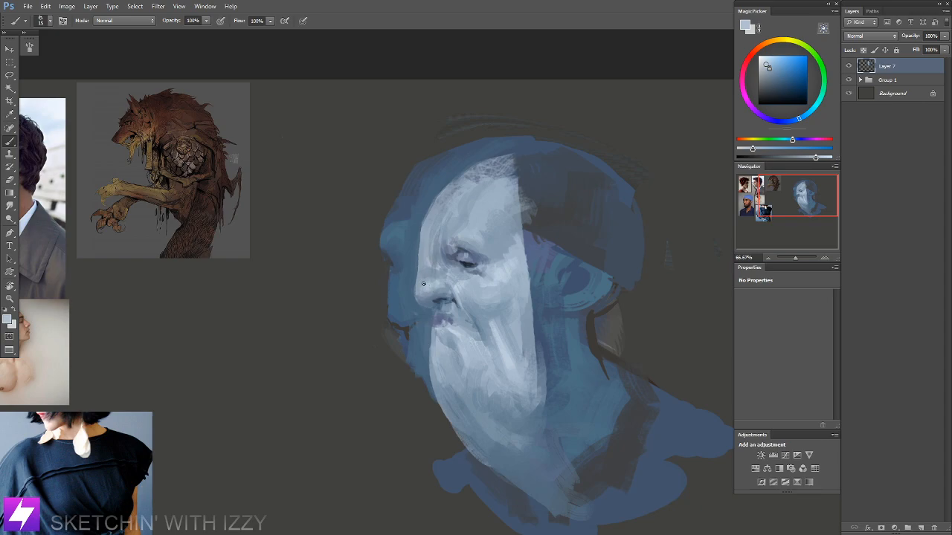
{"action": "left_click", "coordinate": [435, 282], "text": "alt"}
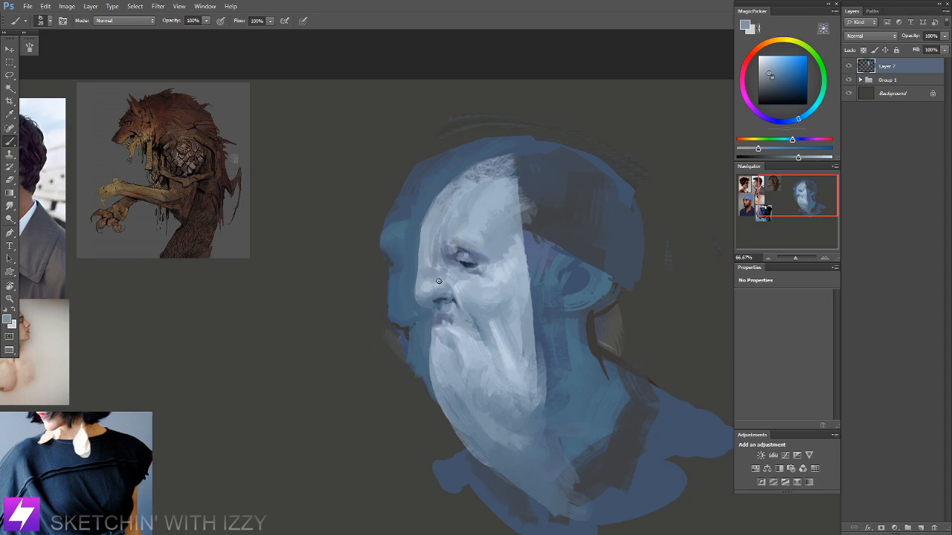
{"action": "left_click", "coordinate": [447, 288], "text": "alt"}
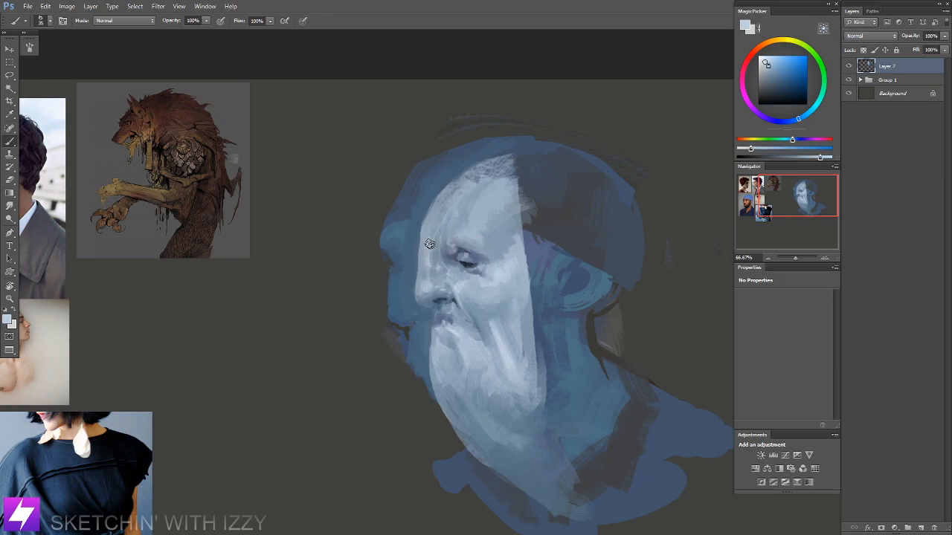
{"action": "left_click", "coordinate": [436, 269], "text": "alt"}
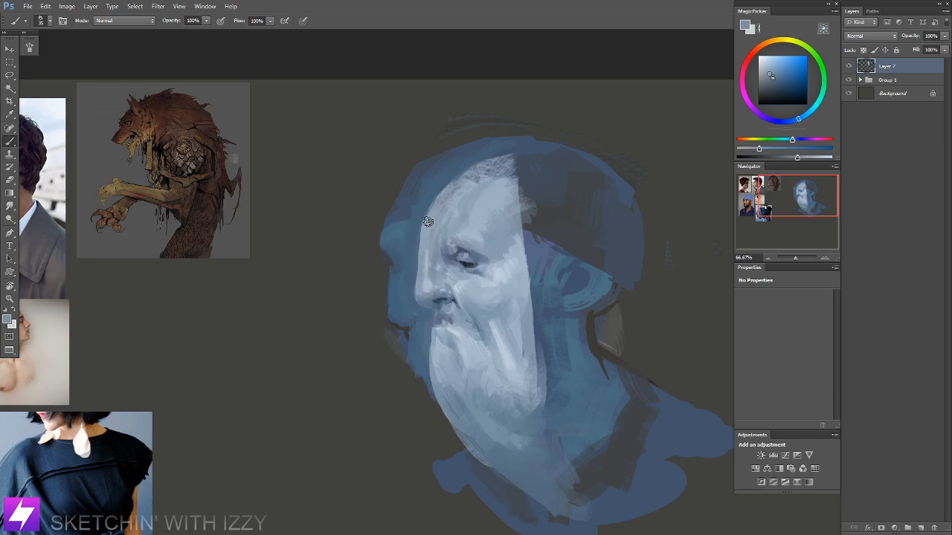
{"action": "left_click", "coordinate": [412, 252], "text": "alt"}
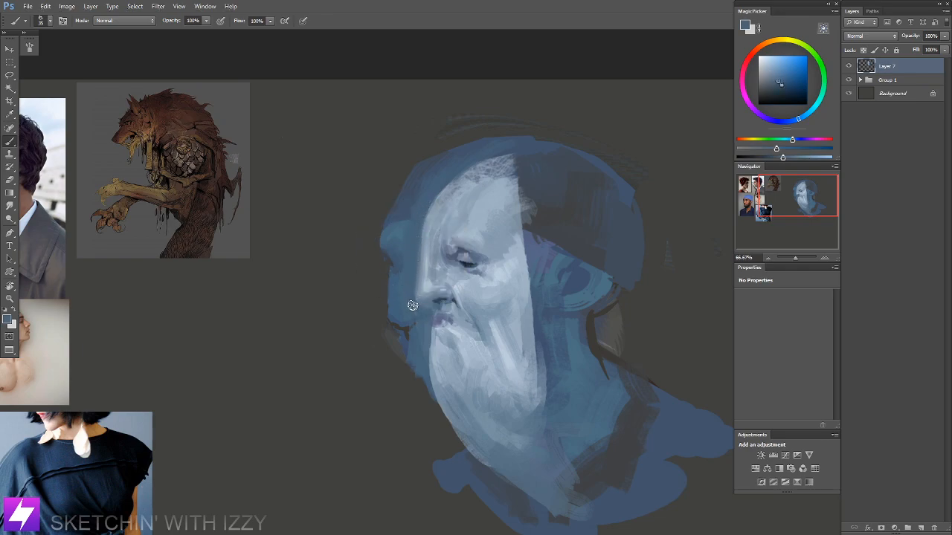
Step: Flip the canvas horizontally and refine the nose tip and mouth contour with sampled dark and mid blues
{"action": "key", "text": "ctrl+minus"}
{"action": "key", "text": "ctrl+minus"}
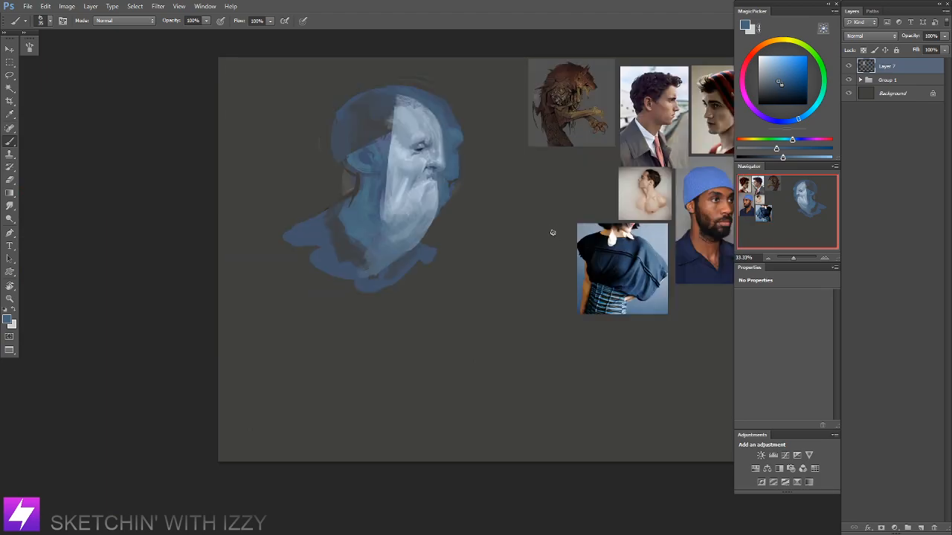
{"action": "left_click_drag", "start_coordinate": [534, 260], "coordinate": [566, 299]}
{"action": "key", "text": "ctrl+plus"}
{"action": "left_click_drag", "start_coordinate": [509, 200], "coordinate": [505, 225]}
{"action": "left_click", "coordinate": [497, 238], "text": "alt"}
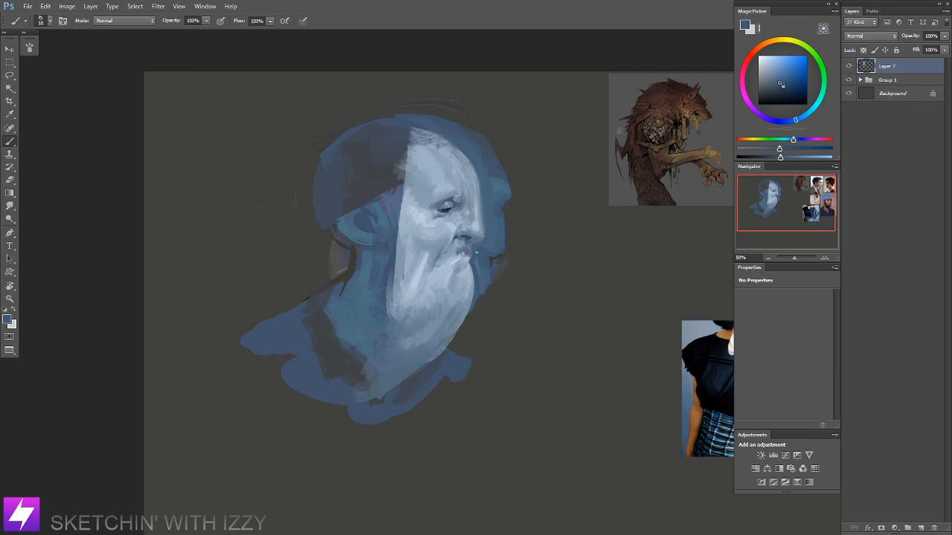
{"action": "left_click", "coordinate": [469, 233], "text": "alt"}
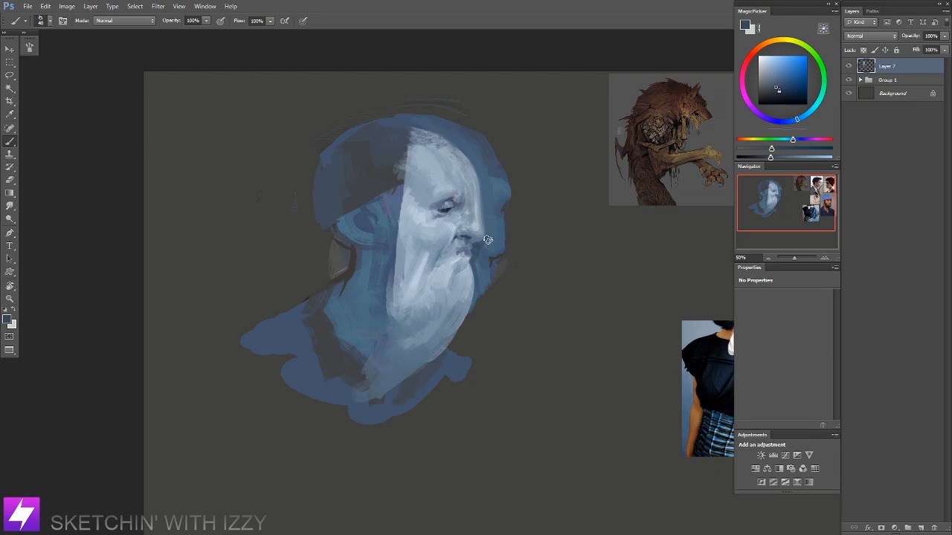
{"action": "left_click", "coordinate": [482, 229], "text": "alt"}
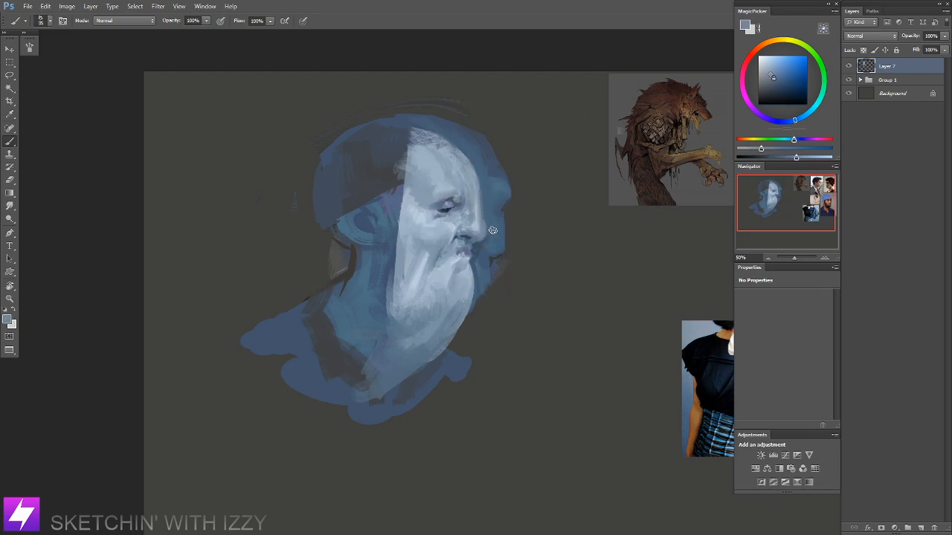
Step: Clean up the profile edge around the nose and beard with the sampled surrounding slate blue
{"action": "left_click", "coordinate": [491, 235], "text": "alt"}
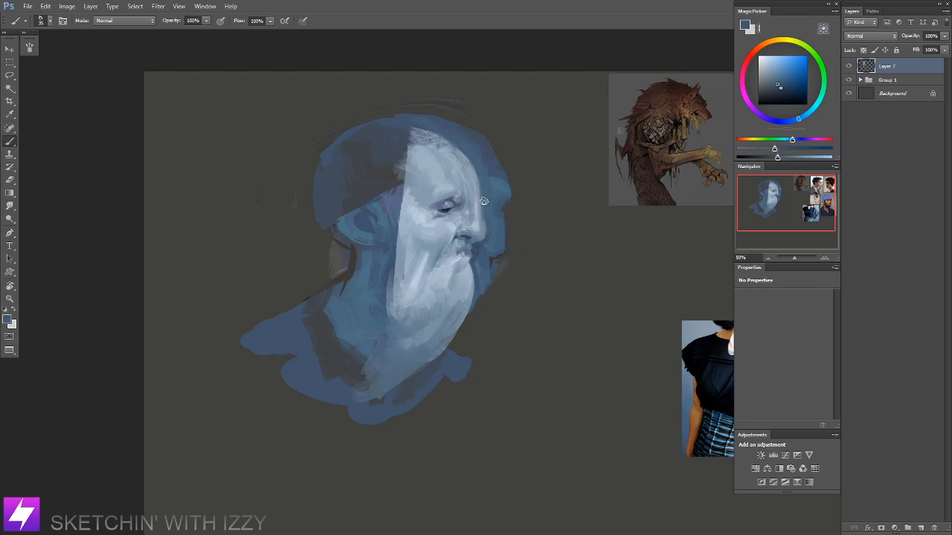
{"action": "key", "text": "ctrl+minus"}
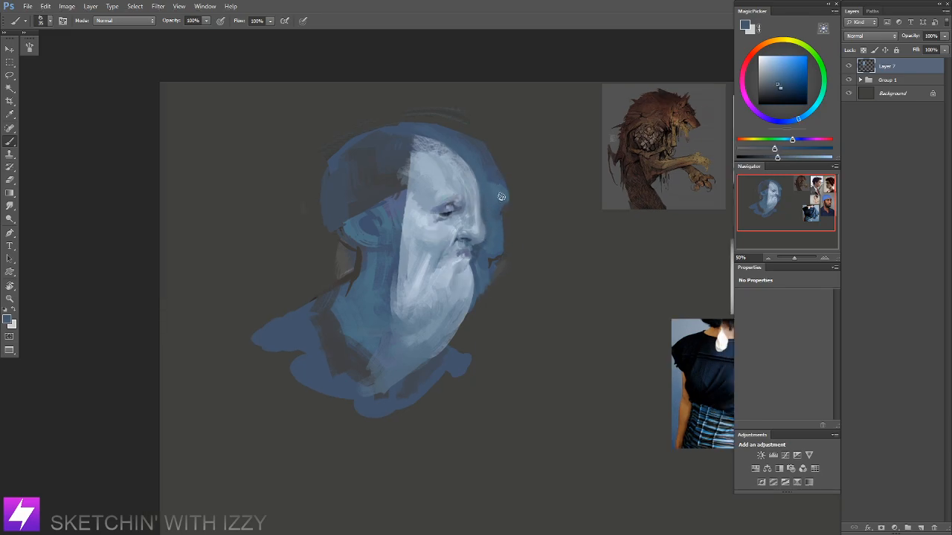
{"action": "key", "text": "ctrl+plus"}
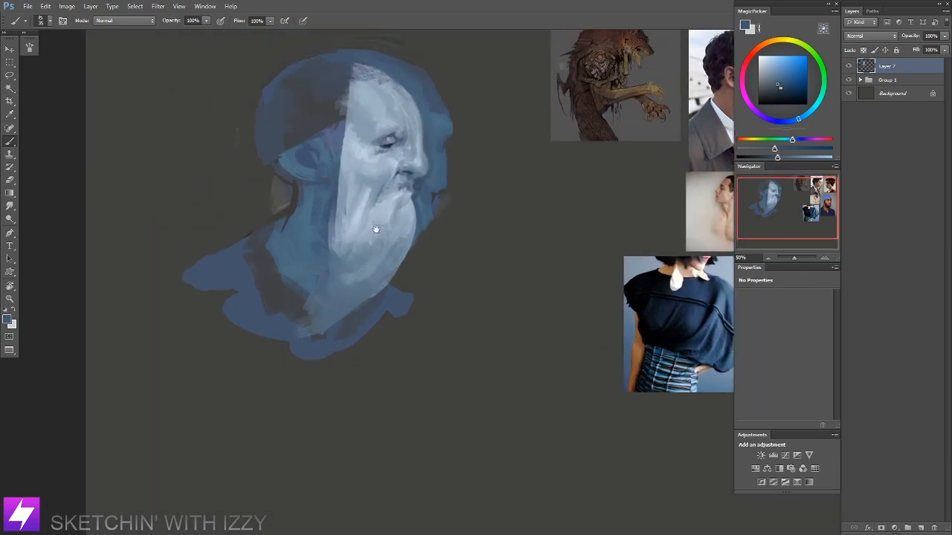
{"action": "left_click", "coordinate": [437, 229], "text": "alt"}
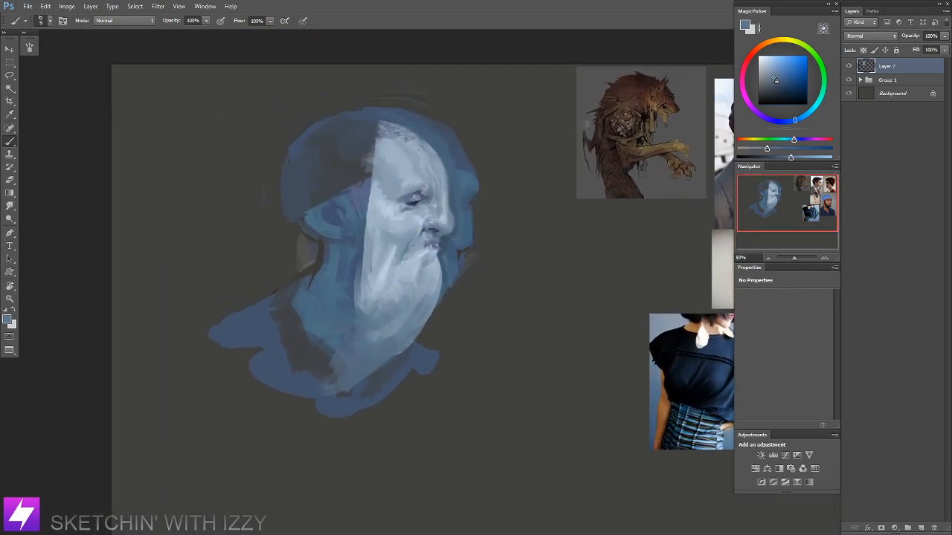
Step: Sample navy from the blouse reference and darken the lips and mouth corner, flipping the canvas horizontally and varying the brush size
{"action": "left_click", "coordinate": [705, 377], "text": "alt"}
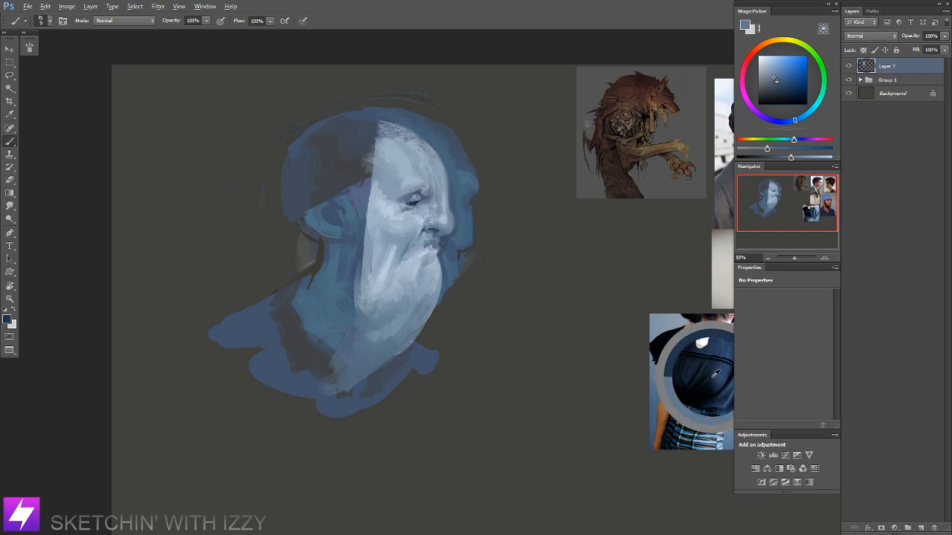
{"action": "left_click_drag", "start_coordinate": [453, 260], "coordinate": [464, 270]}
{"action": "left_click_drag", "start_coordinate": [529, 268], "coordinate": [385, 266]}
{"action": "key", "text": "ctrl+shift+h"}
{"action": "key", "text": "ctrl+plus"}
{"action": "mouse_move", "coordinate": [518, 249]}
{"action": "left_mouse_down"}
{"action": "mouse_move", "coordinate": [468, 251]}
{"action": "mouse_move", "coordinate": [470, 269]}
{"action": "left_mouse_up"}
{"action": "key", "text": "ctrl+plus"}
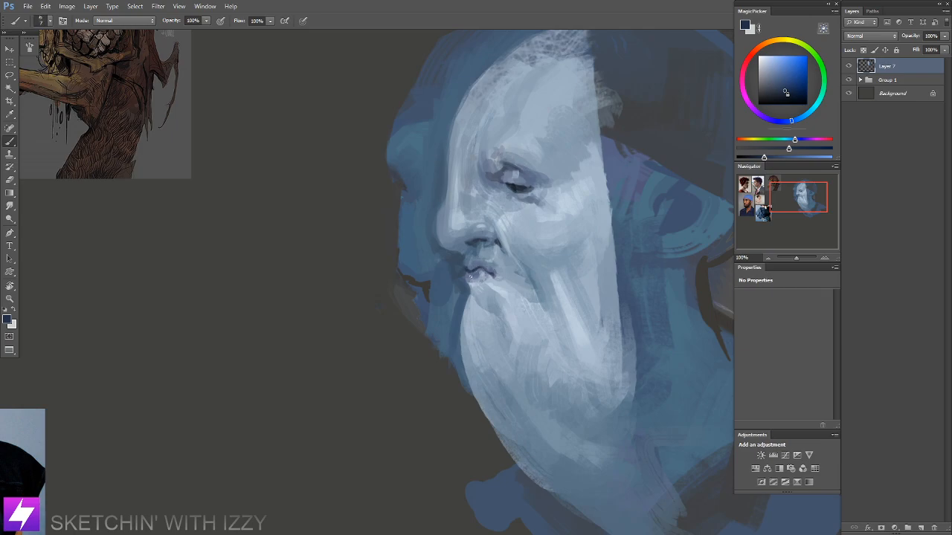
{"action": "key", "text": "bracketright"}
{"action": "key", "text": "bracketright"}
{"action": "mouse_move", "coordinate": [468, 269]}
{"action": "left_mouse_down"}
{"action": "mouse_move", "coordinate": [491, 273]}
{"action": "mouse_move", "coordinate": [482, 284]}
{"action": "left_mouse_up"}
{"action": "key", "text": "bracketleft"}
{"action": "key", "text": "bracketleft"}
{"action": "key", "text": "bracketleft"}
{"action": "key", "text": "bracketright"}
{"action": "key", "text": "bracketright"}
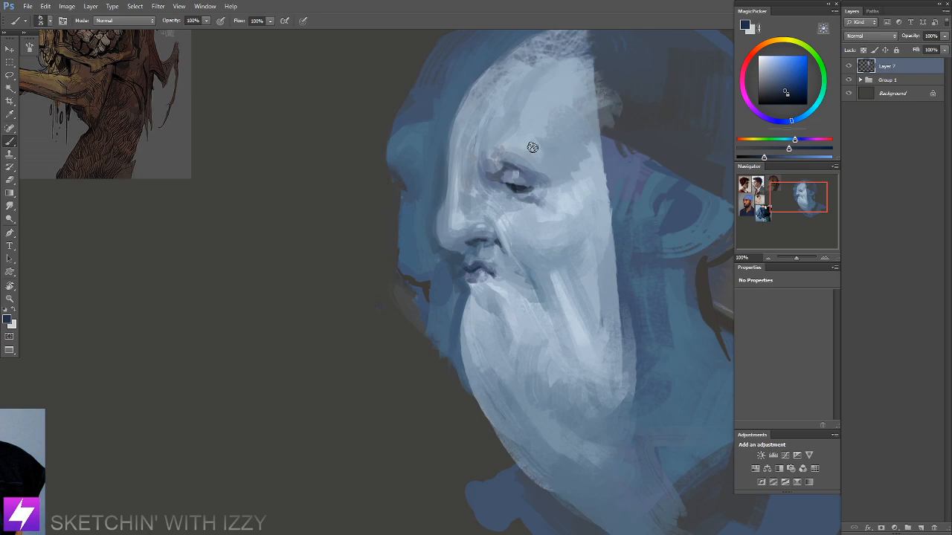
Step: Lighten the temple and cheek with sampled pale blues and smudge the rear edge of the face and beard
{"action": "left_click", "coordinate": [578, 169], "text": "alt"}
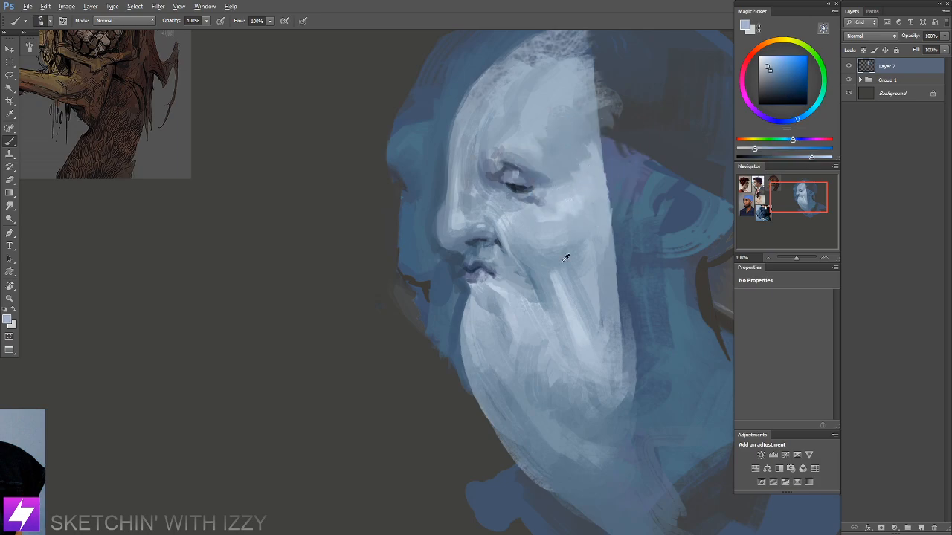
{"action": "left_click", "coordinate": [559, 286], "text": "alt"}
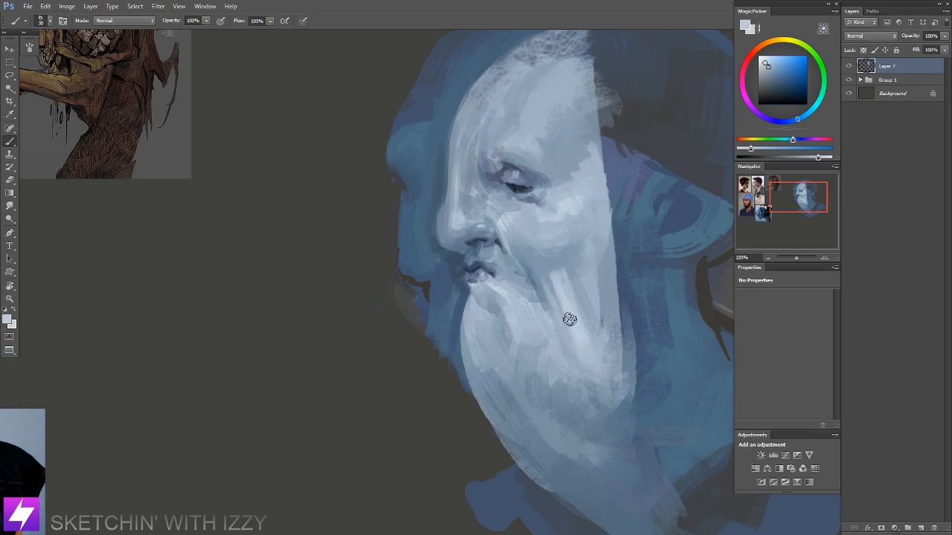
{"action": "key", "text": "r"}
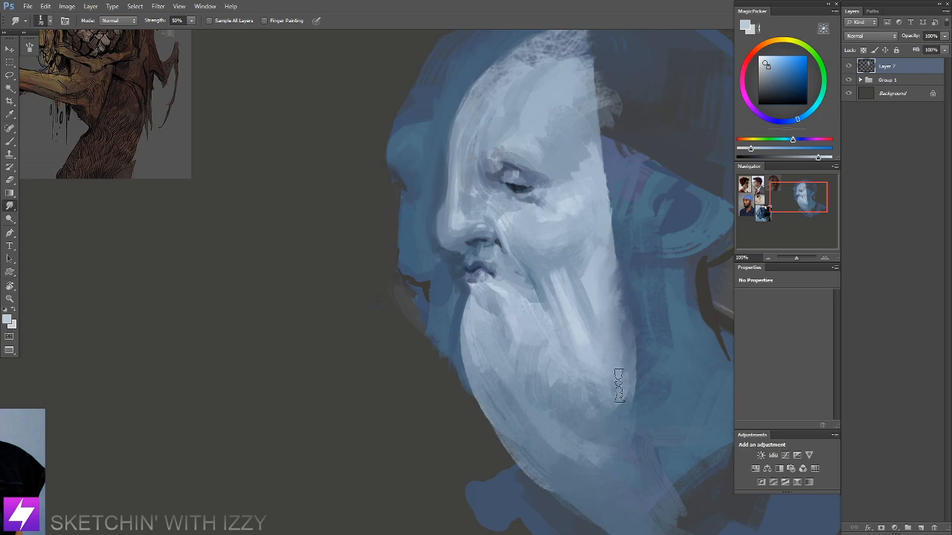
{"action": "key", "text": "ctrl+minus"}
{"action": "key", "text": "ctrl+minus"}
{"action": "key", "text": "ctrl+minus"}
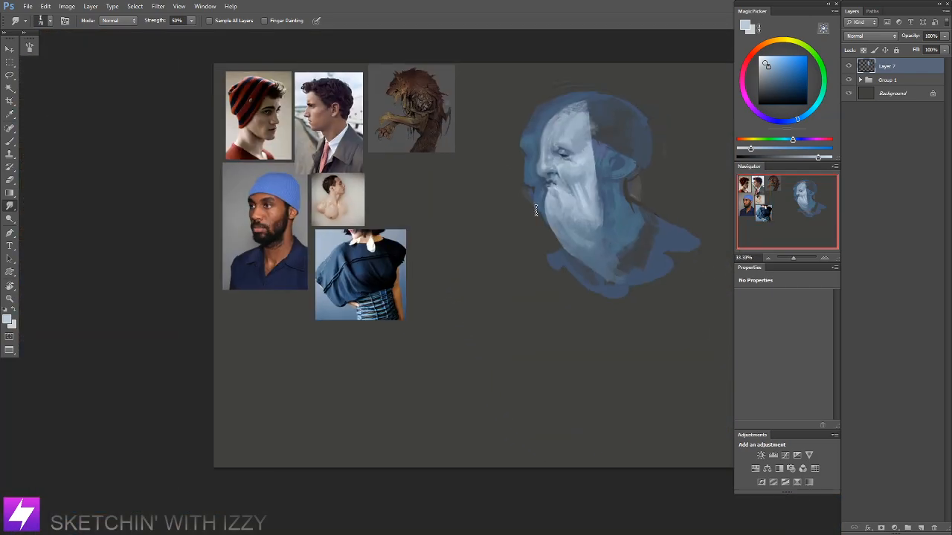
Step: Flip the canvas back and paint a hood edge behind the face on a new layer with sampled dark blue
{"action": "key", "text": "ctrl+shift+h"}
{"action": "left_click_drag", "start_coordinate": [561, 183], "coordinate": [549, 242]}
{"action": "left_click_drag", "start_coordinate": [457, 207], "coordinate": [541, 231]}
{"action": "key", "text": "b"}
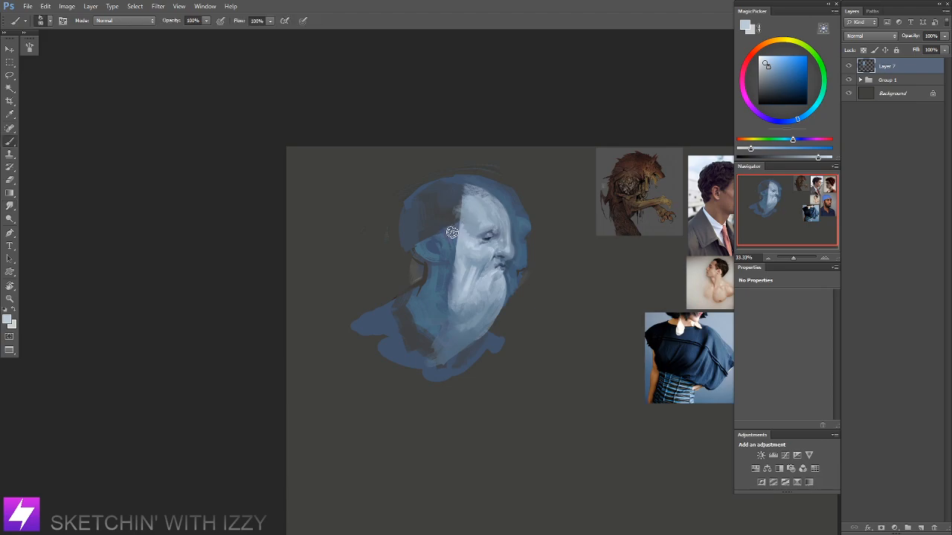
{"action": "key", "text": "ctrl+shift+alt+n"}
{"action": "left_click_drag", "start_coordinate": [509, 212], "coordinate": [524, 192]}
{"action": "left_click", "coordinate": [457, 212], "text": "alt"}
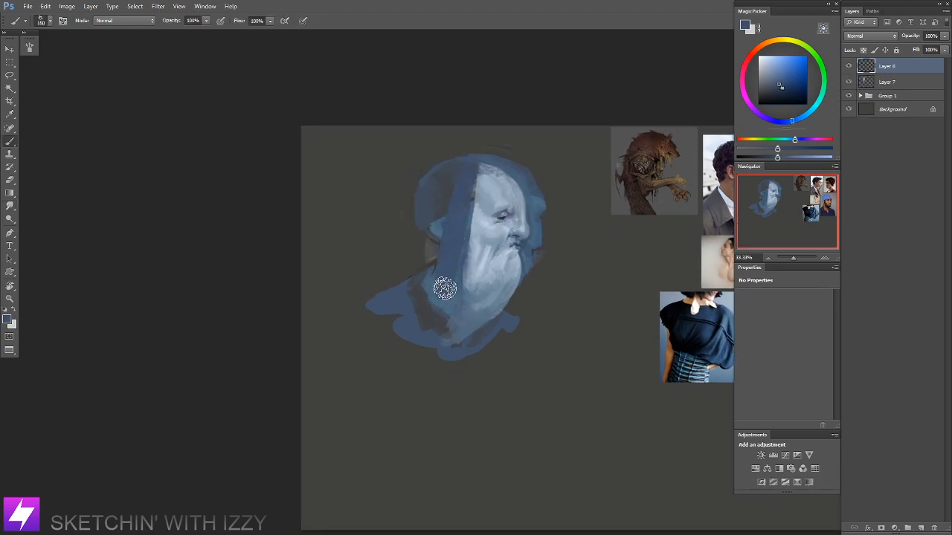
{"action": "key", "text": "ctrl+z"}
{"action": "left_click_drag", "start_coordinate": [458, 215], "coordinate": [440, 314]}
{"action": "key", "text": "bracketleft"}
{"action": "key", "text": "bracketleft"}
{"action": "key", "text": "bracketleft"}
{"action": "left_click_drag", "start_coordinate": [475, 175], "coordinate": [450, 317]}
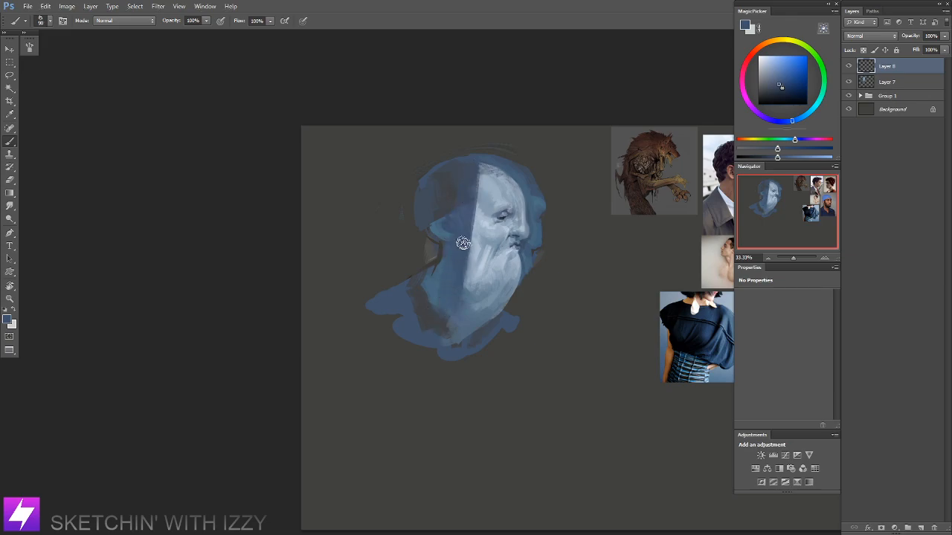
Step: Block in the hood's crown, back and rear shoulder with broad dark blue strokes, covering the cap and ear
{"action": "mouse_move", "coordinate": [472, 166]}
{"action": "left_mouse_down"}
{"action": "mouse_move", "coordinate": [429, 215]}
{"action": "mouse_move", "coordinate": [419, 193]}
{"action": "mouse_move", "coordinate": [444, 166]}
{"action": "mouse_move", "coordinate": [475, 162]}
{"action": "mouse_move", "coordinate": [445, 162]}
{"action": "mouse_move", "coordinate": [393, 202]}
{"action": "mouse_move", "coordinate": [439, 196]}
{"action": "mouse_move", "coordinate": [418, 216]}
{"action": "mouse_move", "coordinate": [400, 195]}
{"action": "mouse_move", "coordinate": [419, 244]}
{"action": "left_mouse_up"}
{"action": "key", "text": "bracketright"}
{"action": "key", "text": "bracketright"}
{"action": "key", "text": "bracketright"}
{"action": "key", "text": "bracketright"}
{"action": "key", "text": "bracketright"}
{"action": "key", "text": "bracketright"}
{"action": "mouse_move", "coordinate": [413, 202]}
{"action": "left_mouse_down"}
{"action": "mouse_move", "coordinate": [438, 203]}
{"action": "mouse_move", "coordinate": [434, 268]}
{"action": "mouse_move", "coordinate": [446, 255]}
{"action": "mouse_move", "coordinate": [451, 204]}
{"action": "mouse_move", "coordinate": [412, 243]}
{"action": "mouse_move", "coordinate": [404, 269]}
{"action": "mouse_move", "coordinate": [417, 209]}
{"action": "mouse_move", "coordinate": [369, 262]}
{"action": "mouse_move", "coordinate": [402, 281]}
{"action": "mouse_move", "coordinate": [429, 318]}
{"action": "mouse_move", "coordinate": [437, 293]}
{"action": "left_mouse_up"}
{"action": "left_click_drag", "start_coordinate": [381, 302], "coordinate": [423, 372]}
{"action": "left_click_drag", "start_coordinate": [428, 315], "coordinate": [460, 376]}
Step: Extend the chest below the beard with a smaller dark blue diagonal stroke
{"action": "key", "text": "bracketleft"}
{"action": "key", "text": "bracketleft"}
{"action": "key", "text": "bracketleft"}
{"action": "key", "text": "bracketleft"}
{"action": "left_click_drag", "start_coordinate": [515, 330], "coordinate": [544, 365]}
Step: Reduce the brush and repaint the far edge of the hood beside the mouth and beard with sampled teal blue
{"action": "key", "text": "bracketleft"}
{"action": "key", "text": "bracketleft"}
{"action": "key", "text": "bracketleft"}
{"action": "key", "text": "bracketleft"}
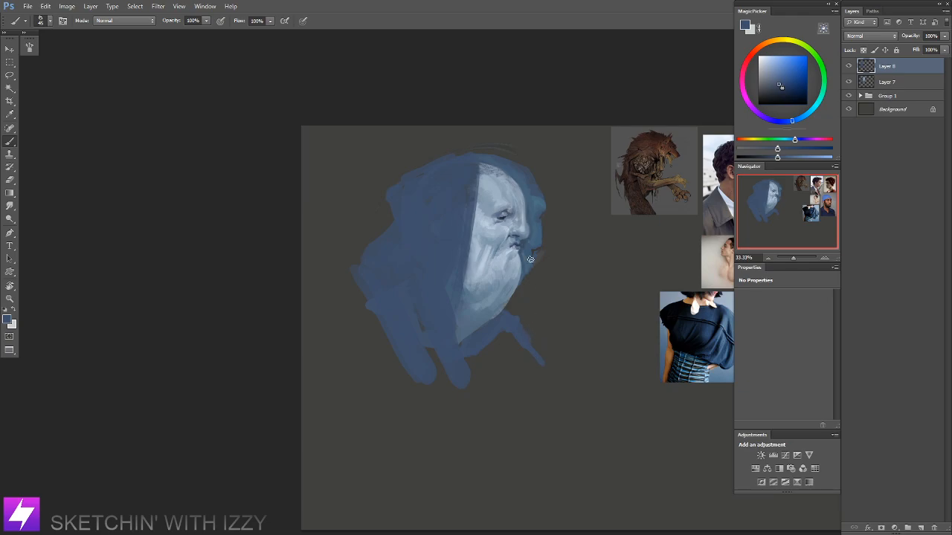
{"action": "left_click", "coordinate": [536, 249], "text": "alt"}
{"action": "left_click", "coordinate": [529, 253], "text": "alt"}
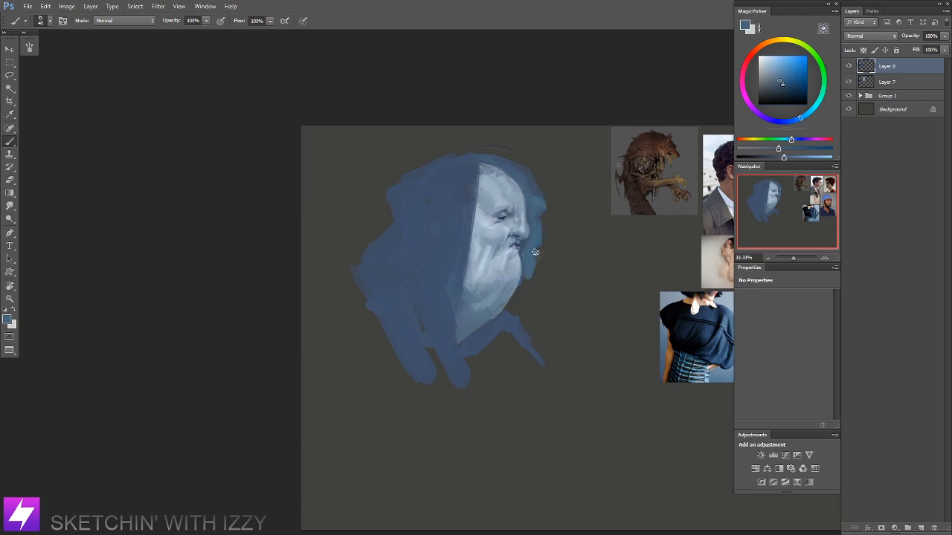
Step: Lasso angular shapes in front of the beard and fill them with teal blue to form the hood's far side
{"action": "key", "text": "l"}
{"action": "mouse_move", "coordinate": [520, 256]}
{"action": "left_mouse_down"}
{"action": "mouse_move", "coordinate": [501, 327]}
{"action": "mouse_move", "coordinate": [547, 244]}
{"action": "left_mouse_up"}
{"action": "mouse_move", "coordinate": [515, 287]}
{"action": "left_mouse_down"}
{"action": "mouse_move", "coordinate": [502, 326]}
{"action": "mouse_move", "coordinate": [553, 261]}
{"action": "left_mouse_up"}
{"action": "key", "text": "b"}
{"action": "mouse_move", "coordinate": [516, 303]}
{"action": "left_mouse_down"}
{"action": "mouse_move", "coordinate": [510, 298]}
{"action": "mouse_move", "coordinate": [569, 340]}
{"action": "mouse_move", "coordinate": [563, 325]}
{"action": "left_mouse_up"}
{"action": "key", "text": "ctrl+d"}
{"action": "key", "text": "l"}
{"action": "key", "text": "b"}
{"action": "key", "text": "ctrl+minus"}
{"action": "mouse_move", "coordinate": [574, 368]}
{"action": "left_mouse_down"}
{"action": "mouse_move", "coordinate": [563, 353]}
{"action": "mouse_move", "coordinate": [540, 363]}
{"action": "mouse_move", "coordinate": [556, 375]}
{"action": "left_mouse_up"}
{"action": "key", "text": "ctrl+plus"}
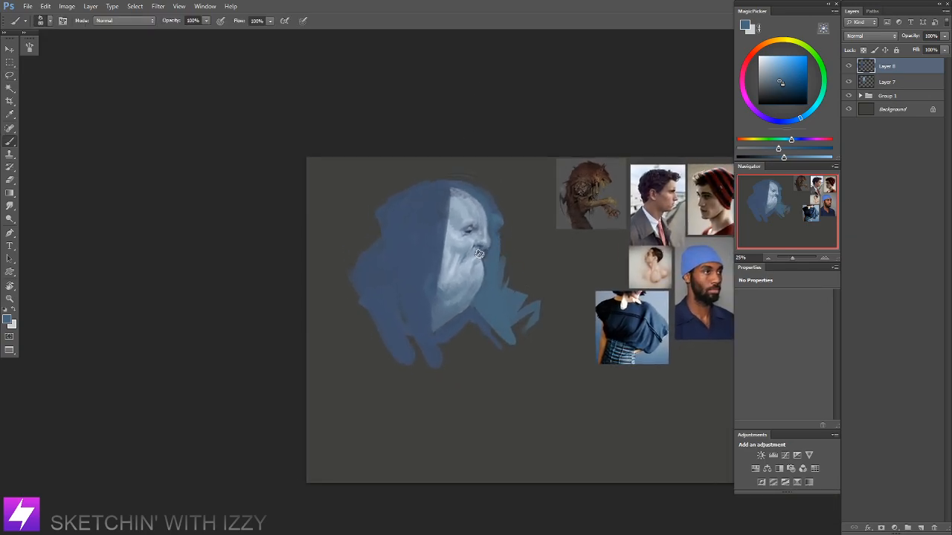
{"action": "left_click_drag", "start_coordinate": [458, 258], "coordinate": [466, 286]}
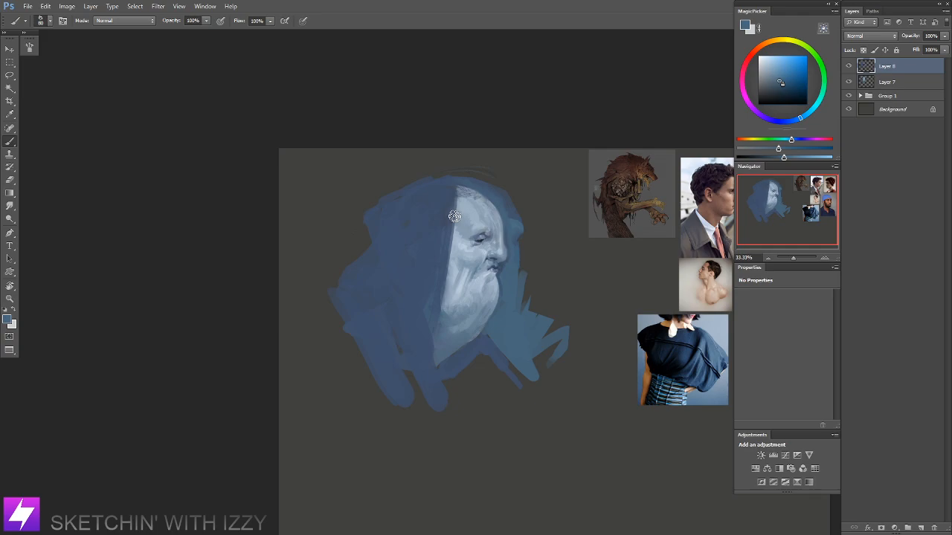
Step: Paint a dark navy cast shadow under the beard with a sampled dark tone and a reduced brush
{"action": "left_click_drag", "start_coordinate": [513, 323], "coordinate": [526, 265]}
{"action": "key", "text": "r"}
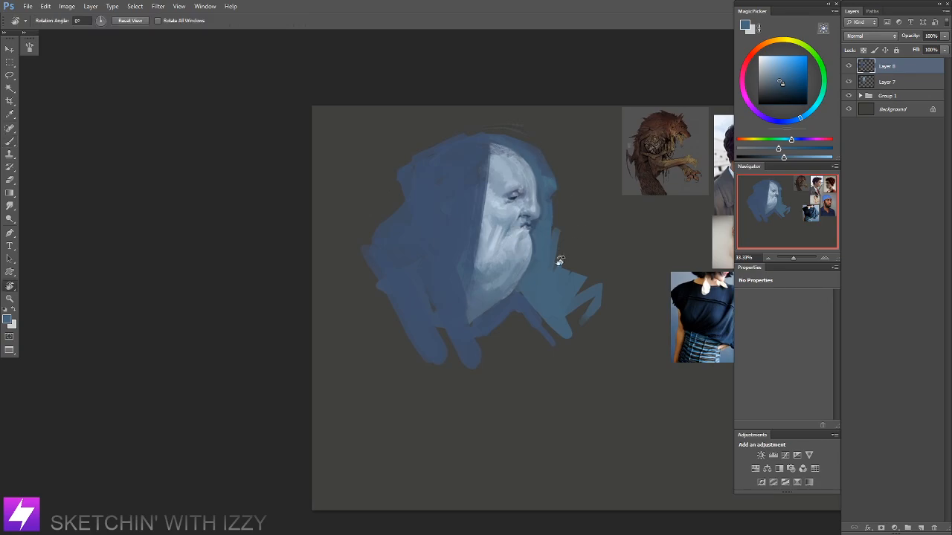
{"action": "left_click_drag", "start_coordinate": [513, 219], "coordinate": [526, 248]}
{"action": "key", "text": "b"}
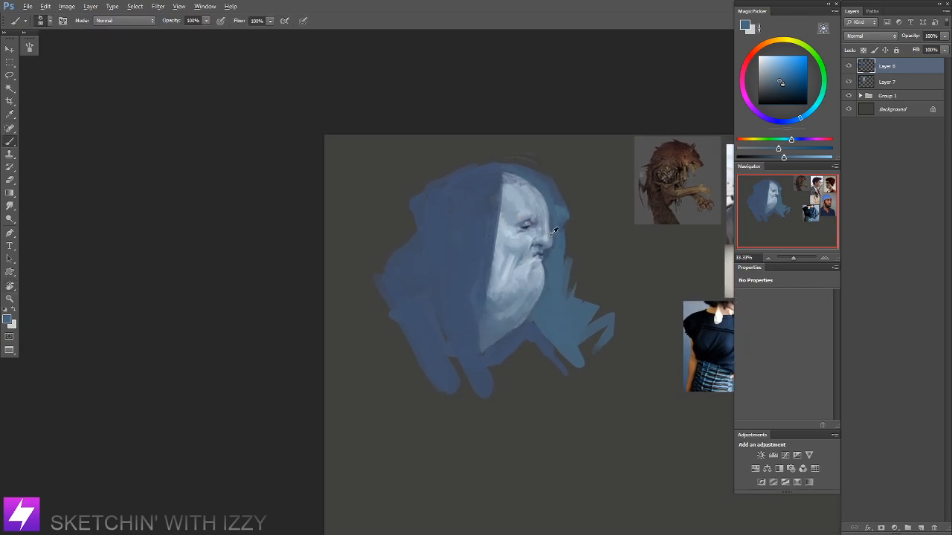
{"action": "left_click", "coordinate": [529, 221], "text": "alt"}
{"action": "key", "text": "bracketleft"}
{"action": "key", "text": "bracketleft"}
{"action": "mouse_move", "coordinate": [509, 339]}
{"action": "left_mouse_down"}
{"action": "mouse_move", "coordinate": [491, 365]}
{"action": "mouse_move", "coordinate": [515, 330]}
{"action": "left_mouse_up"}
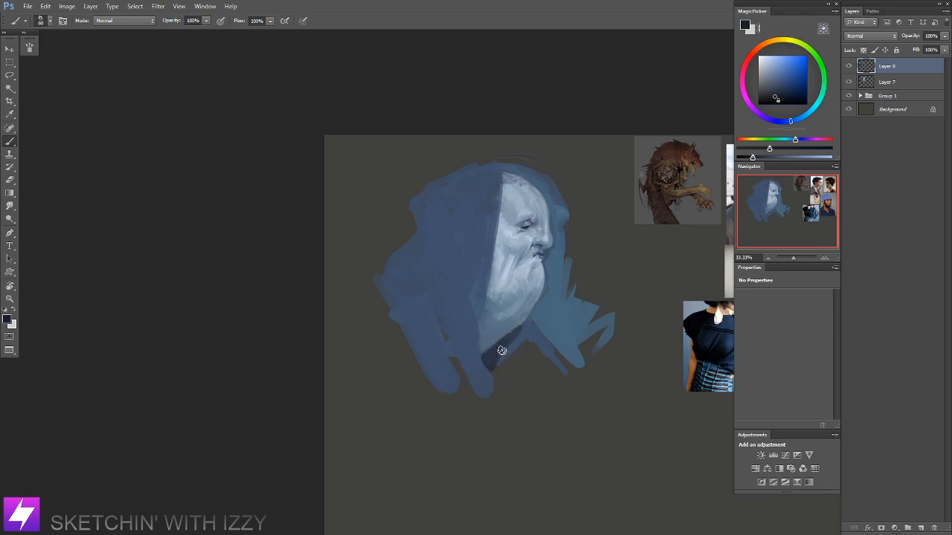
{"action": "key", "text": "bracketleft"}
{"action": "key", "text": "bracketleft"}
{"action": "key", "text": "bracketright"}
{"action": "left_click_drag", "start_coordinate": [511, 340], "coordinate": [500, 356]}
Step: Blend the chest below the beard shadow with sampled mid and dark blues, extending the garment downward
{"action": "left_click", "coordinate": [512, 347], "text": "alt"}
{"action": "left_click", "coordinate": [530, 331], "text": "alt"}
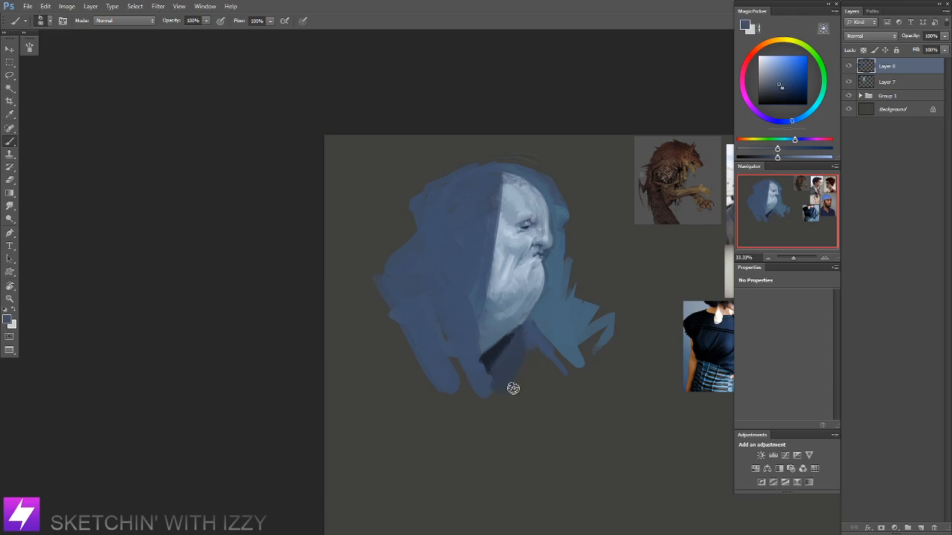
{"action": "key", "text": "bracketleft"}
{"action": "left_click_drag", "start_coordinate": [520, 340], "coordinate": [505, 396]}
{"action": "left_click", "coordinate": [528, 352], "text": "alt"}
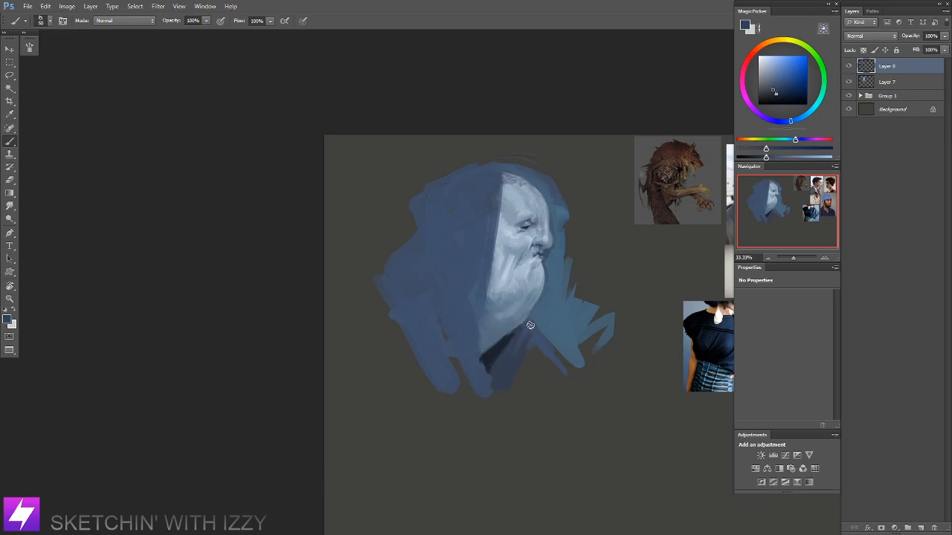
{"action": "left_click", "coordinate": [534, 348], "text": "alt"}
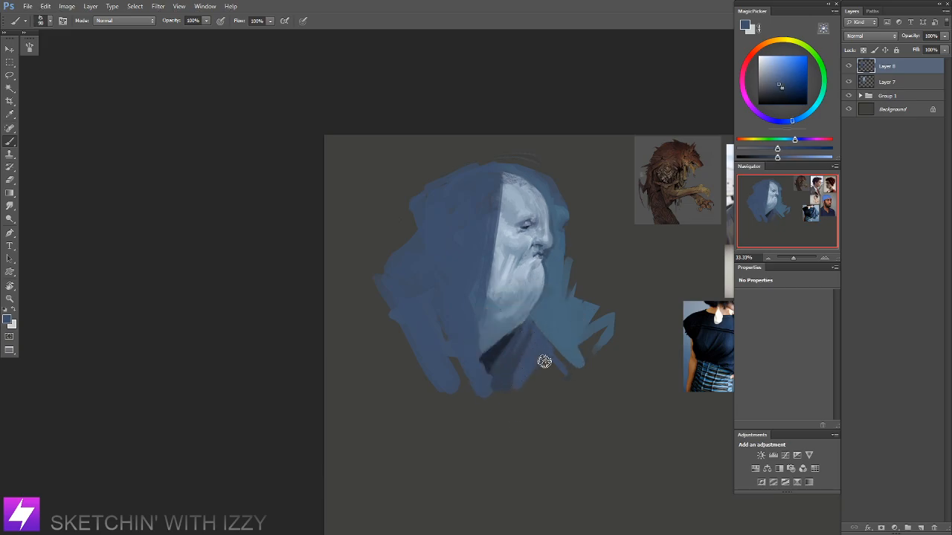
{"action": "key", "text": "bracketright"}
{"action": "key", "text": "bracketright"}
Step: Draw a dark navy fold line down the hood's front edge below the beard and thin it with sampled blue
{"action": "left_click", "coordinate": [499, 358], "text": "alt"}
{"action": "key", "text": "bracketleft"}
{"action": "key", "text": "bracketleft"}
{"action": "key", "text": "bracketleft"}
{"action": "key", "text": "bracketleft"}
{"action": "left_click_drag", "start_coordinate": [462, 274], "coordinate": [484, 367]}
{"action": "key", "text": "ctrl+z"}
{"action": "key", "text": "bracketleft"}
{"action": "key", "text": "bracketleft"}
{"action": "key", "text": "bracketleft"}
{"action": "left_click_drag", "start_coordinate": [473, 299], "coordinate": [486, 359]}
{"action": "left_click_drag", "start_coordinate": [474, 314], "coordinate": [493, 400]}
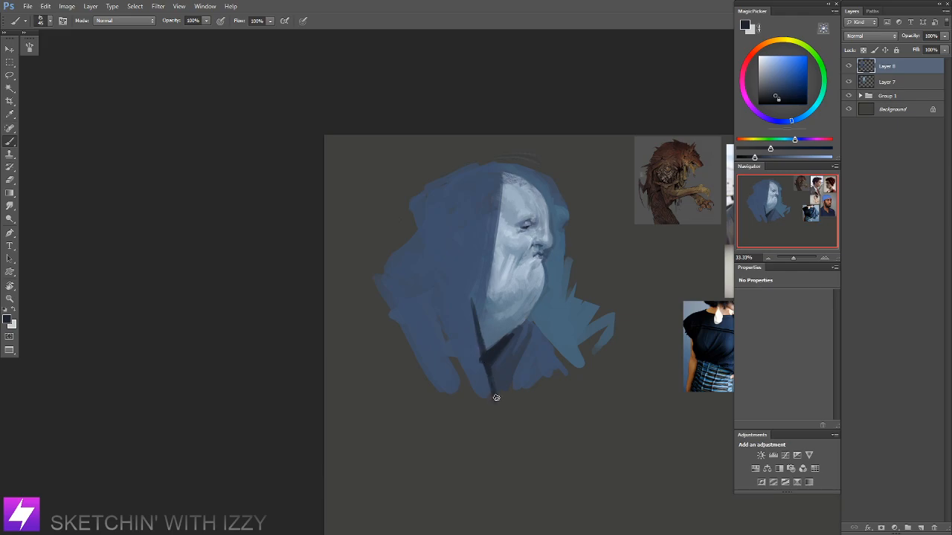
{"action": "left_click", "coordinate": [478, 349], "text": "alt"}
{"action": "left_click_drag", "start_coordinate": [473, 318], "coordinate": [495, 409]}
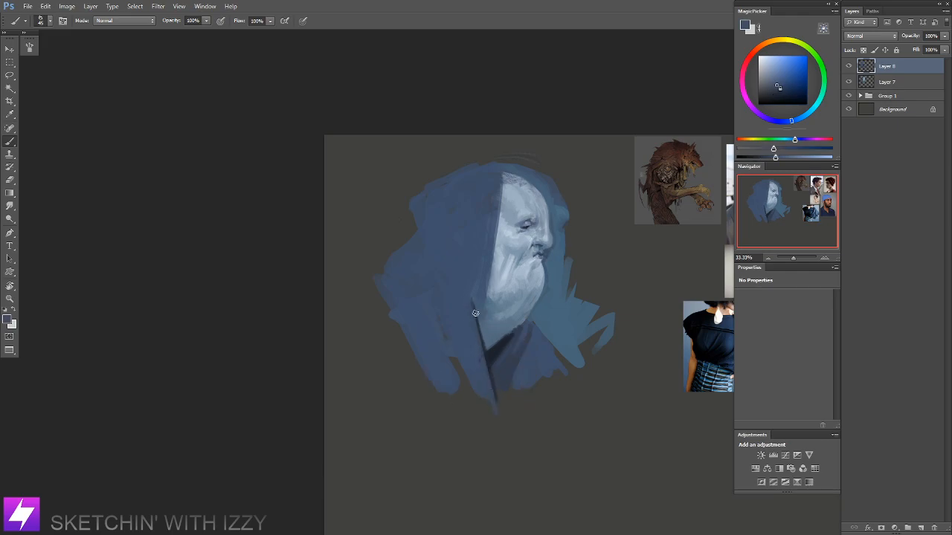
Step: Darken the inner hood edge from forehead to beard with thin sampled navy strokes, redoing strokes as needed
{"action": "left_click", "coordinate": [497, 351], "text": "alt"}
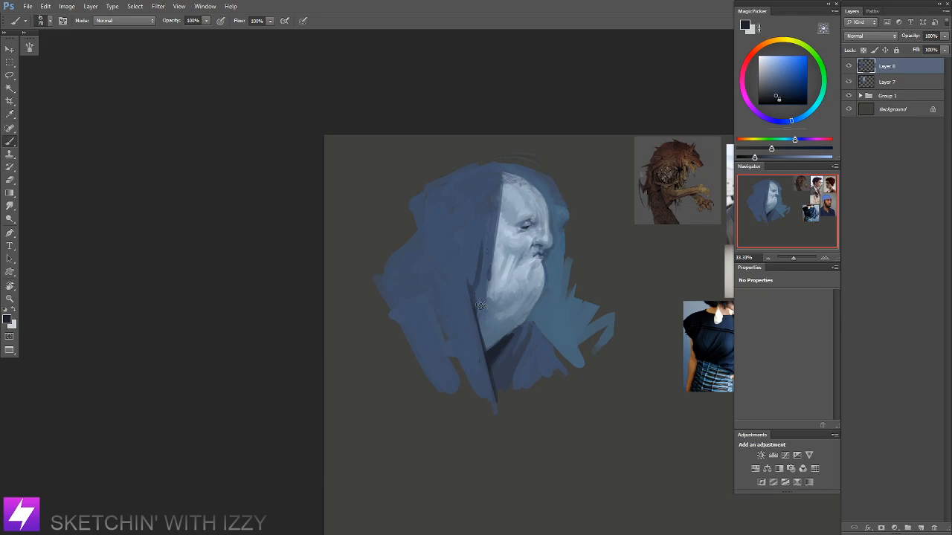
{"action": "left_click_drag", "start_coordinate": [493, 257], "coordinate": [476, 318]}
{"action": "left_click_drag", "start_coordinate": [504, 176], "coordinate": [497, 229]}
{"action": "key", "text": "ctrl+z"}
{"action": "left_click_drag", "start_coordinate": [504, 165], "coordinate": [491, 275]}
{"action": "key", "text": "bracketleft"}
{"action": "key", "text": "ctrl+z"}
{"action": "left_click_drag", "start_coordinate": [498, 221], "coordinate": [489, 297]}
{"action": "key", "text": "ctrl+z"}
{"action": "left_click_drag", "start_coordinate": [497, 221], "coordinate": [488, 292]}
{"action": "left_click", "coordinate": [505, 165], "text": "alt"}
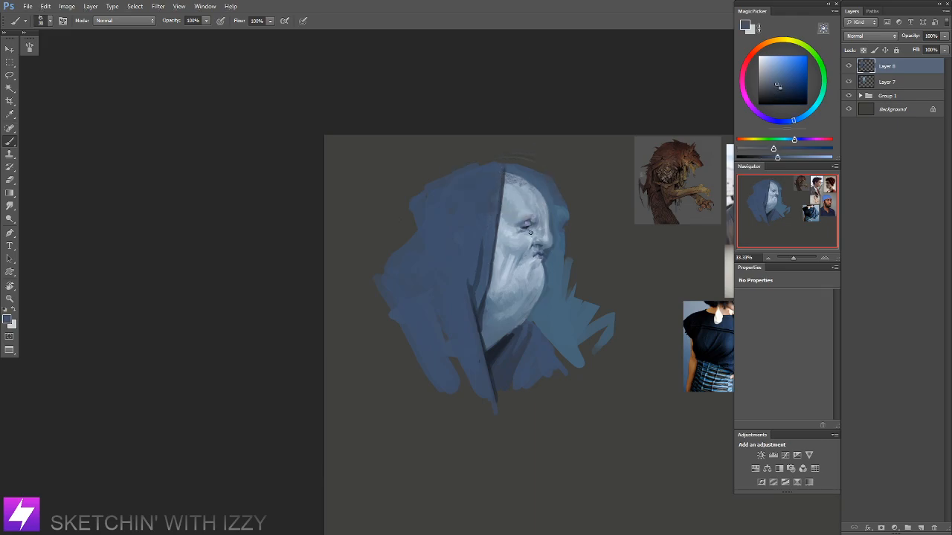
{"action": "left_click", "coordinate": [502, 346], "text": "alt"}
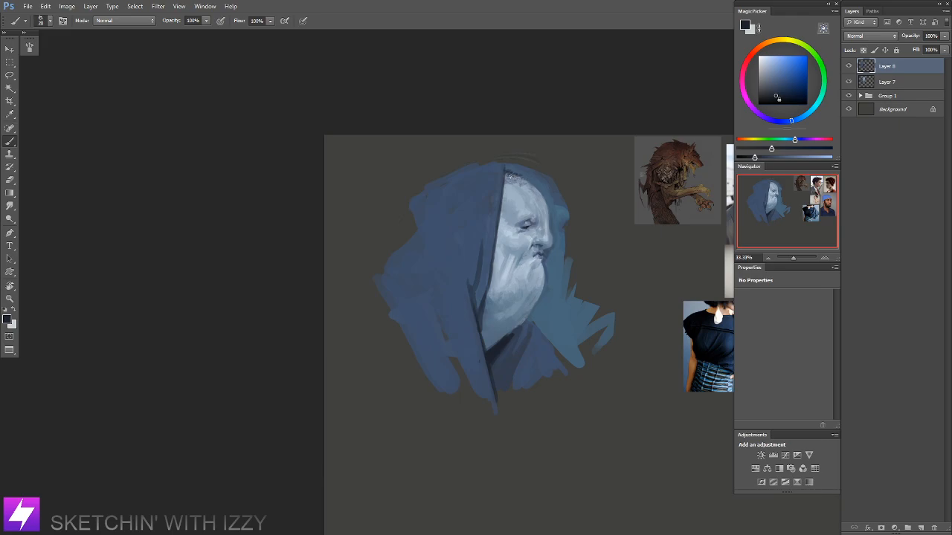
Step: Merge the hood layer into the face layer, then scale the bust down into the canvas's lower-right corner below the references
{"action": "key", "text": "ctrl+minus"}
{"action": "left_click_drag", "start_coordinate": [512, 303], "coordinate": [612, 362]}
{"action": "key", "text": "ctrl+z"}
{"action": "key", "text": "ctrl+e"}
{"action": "key", "text": "ctrl+t"}
{"action": "mouse_move", "coordinate": [513, 266]}
{"action": "left_mouse_down"}
{"action": "mouse_move", "coordinate": [570, 322]}
{"action": "mouse_move", "coordinate": [616, 332]}
{"action": "mouse_move", "coordinate": [620, 323]}
{"action": "left_mouse_up"}
{"action": "key", "text": "Return"}
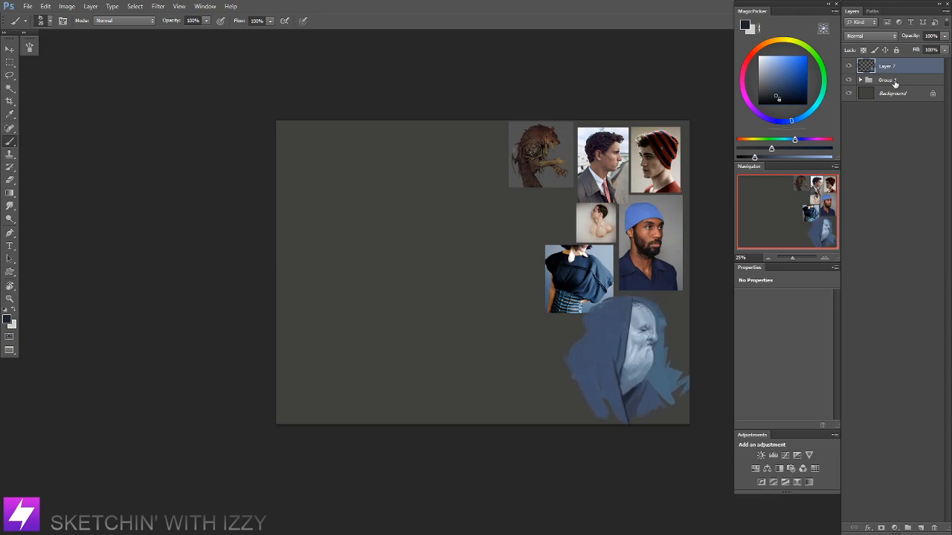
Step: Create a new layer and sample reddish brown from the werewolf reference, framing the empty canvas area
{"action": "key", "text": "ctrl+alt+shift+n"}
{"action": "key", "text": "ctrl+plus"}
{"action": "left_click_drag", "start_coordinate": [448, 244], "coordinate": [393, 273]}
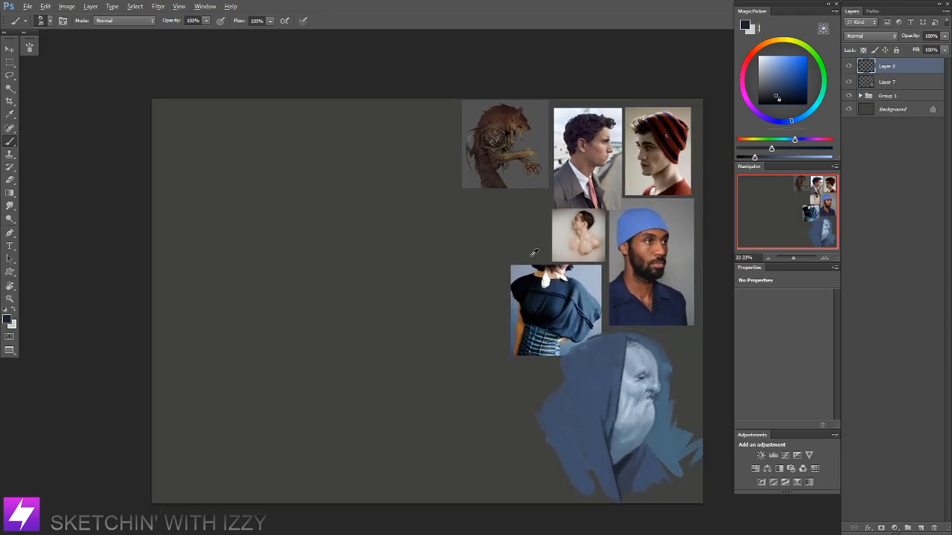
{"action": "left_click", "coordinate": [515, 119], "text": "alt"}
{"action": "left_click_drag", "start_coordinate": [360, 295], "coordinate": [435, 275]}
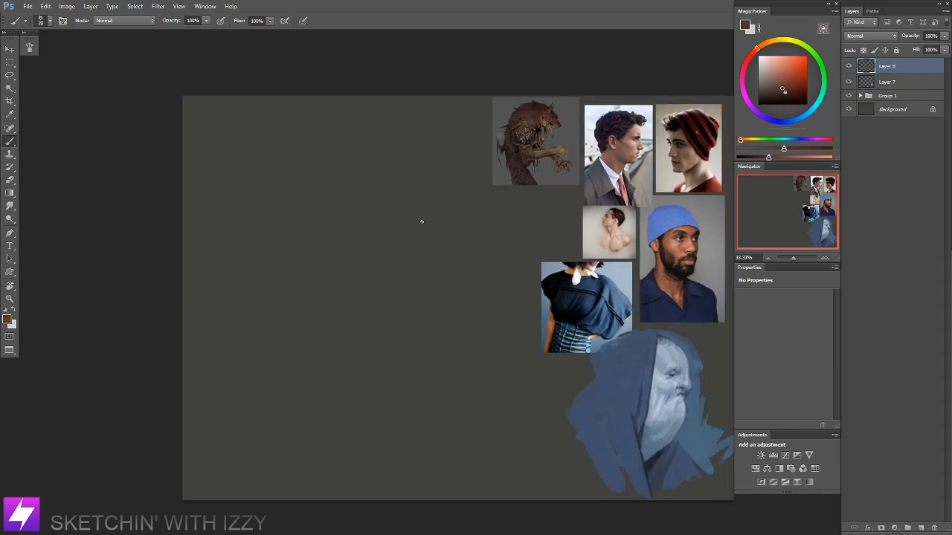
{"action": "left_click_drag", "start_coordinate": [478, 211], "coordinate": [334, 216]}
{"action": "key", "text": "ctrl+plus"}
{"action": "left_click_drag", "start_coordinate": [267, 248], "coordinate": [453, 230]}
{"action": "left_click_drag", "start_coordinate": [349, 194], "coordinate": [374, 215]}
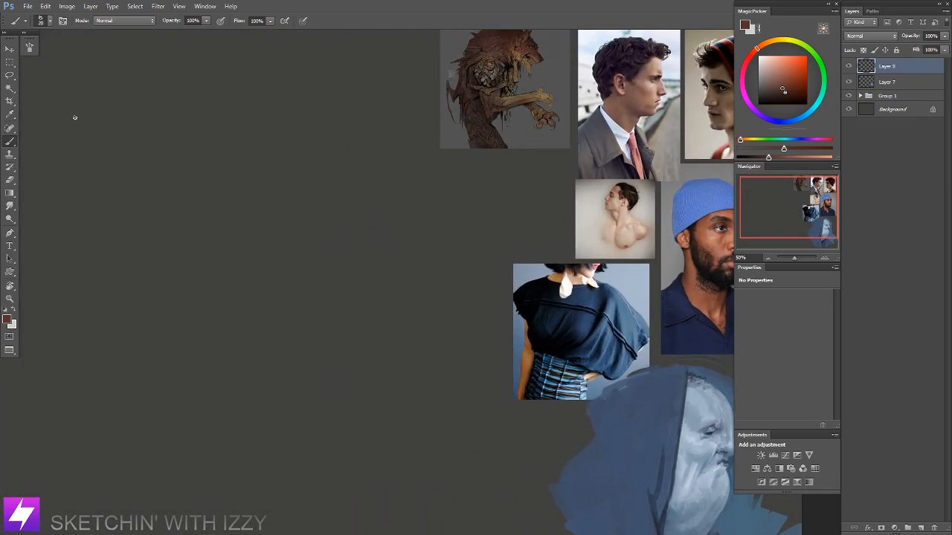
Step: Choose the 54 px brush preset with 100% hardness
{"action": "right_click", "coordinate": [49, 98]}
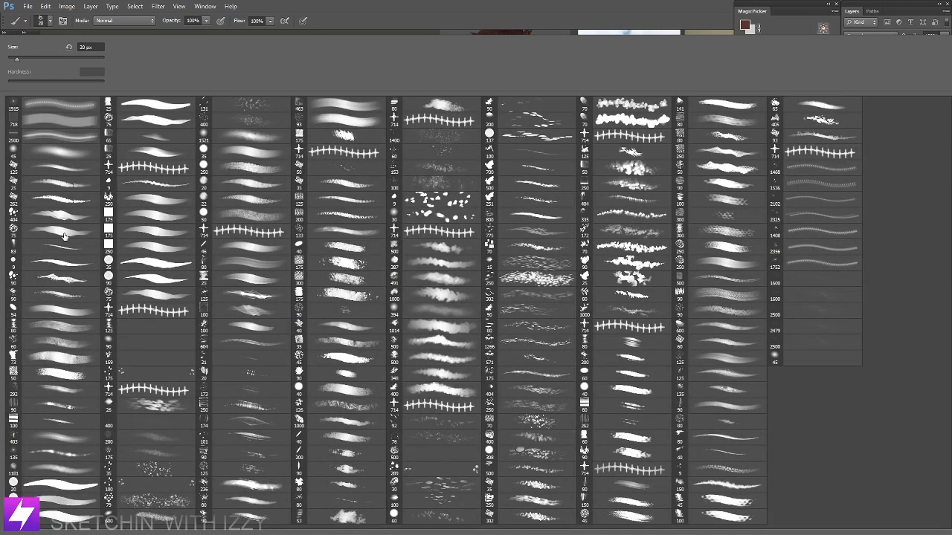
{"action": "left_click", "coordinate": [68, 232]}
{"action": "double_click", "coordinate": [80, 316]}
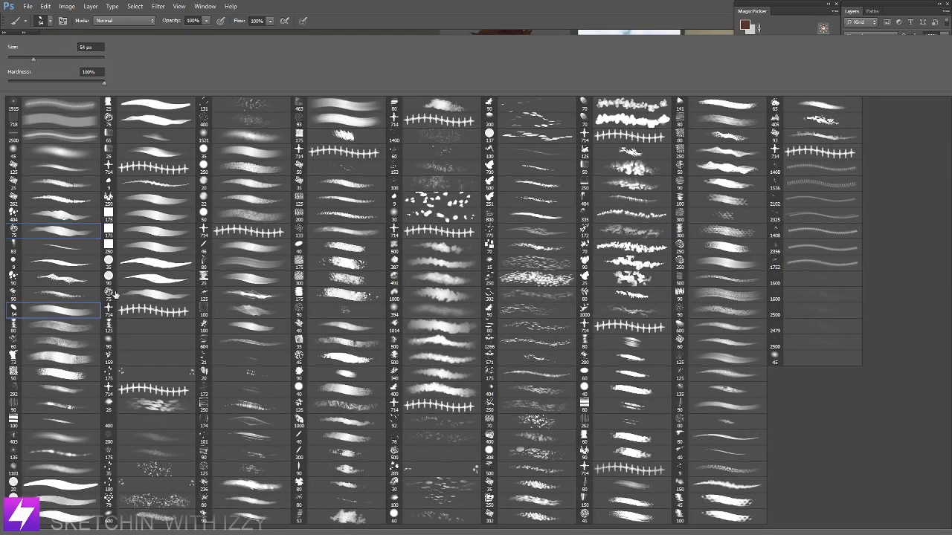
Step: Block in a rounded reddish-brown mass on the empty canvas beside the references with an enlarged brush
{"action": "key", "text": "ctrl+minus"}
{"action": "left_click_drag", "start_coordinate": [324, 242], "coordinate": [335, 253]}
{"action": "left_click_drag", "start_coordinate": [458, 196], "coordinate": [399, 201]}
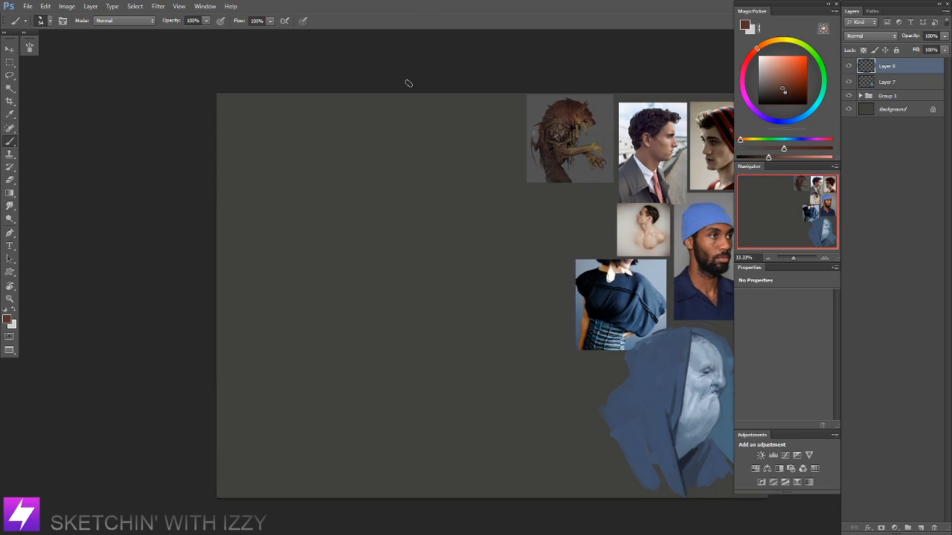
{"action": "key", "text": "bracketright"}
{"action": "key", "text": "bracketright"}
{"action": "key", "text": "bracketright"}
{"action": "key", "text": "bracketright"}
{"action": "key", "text": "bracketright"}
{"action": "left_click_drag", "start_coordinate": [363, 189], "coordinate": [345, 240]}
{"action": "key", "text": "ctrl+z"}
{"action": "key", "text": "bracketright"}
{"action": "key", "text": "bracketright"}
{"action": "key", "text": "bracketright"}
{"action": "mouse_move", "coordinate": [373, 194]}
{"action": "left_mouse_down"}
{"action": "mouse_move", "coordinate": [334, 250]}
{"action": "mouse_move", "coordinate": [316, 223]}
{"action": "mouse_move", "coordinate": [393, 160]}
{"action": "mouse_move", "coordinate": [384, 212]}
{"action": "mouse_move", "coordinate": [330, 254]}
{"action": "mouse_move", "coordinate": [396, 224]}
{"action": "mouse_move", "coordinate": [344, 268]}
{"action": "mouse_move", "coordinate": [408, 236]}
{"action": "left_mouse_up"}
{"action": "key", "text": "bracketleft"}
{"action": "key", "text": "bracketleft"}
{"action": "mouse_move", "coordinate": [363, 164]}
{"action": "left_mouse_down"}
{"action": "mouse_move", "coordinate": [297, 185]}
{"action": "mouse_move", "coordinate": [402, 215]}
{"action": "mouse_move", "coordinate": [410, 338]}
{"action": "left_mouse_up"}
Step: Sample blue from the bearded man's beanie and paint a winding stroke down through the reddish-brown mass
{"action": "key", "text": "bracketleft"}
{"action": "key", "text": "bracketleft"}
{"action": "left_click", "coordinate": [699, 213], "text": "alt"}
{"action": "mouse_move", "coordinate": [362, 171]}
{"action": "left_mouse_down"}
{"action": "mouse_move", "coordinate": [378, 293]}
{"action": "mouse_move", "coordinate": [429, 325]}
{"action": "left_mouse_up"}
Step: Smudge the blue stroke into the surrounding brown and erase the mass's upper edge to soften the silhouette
{"action": "key", "text": "r"}
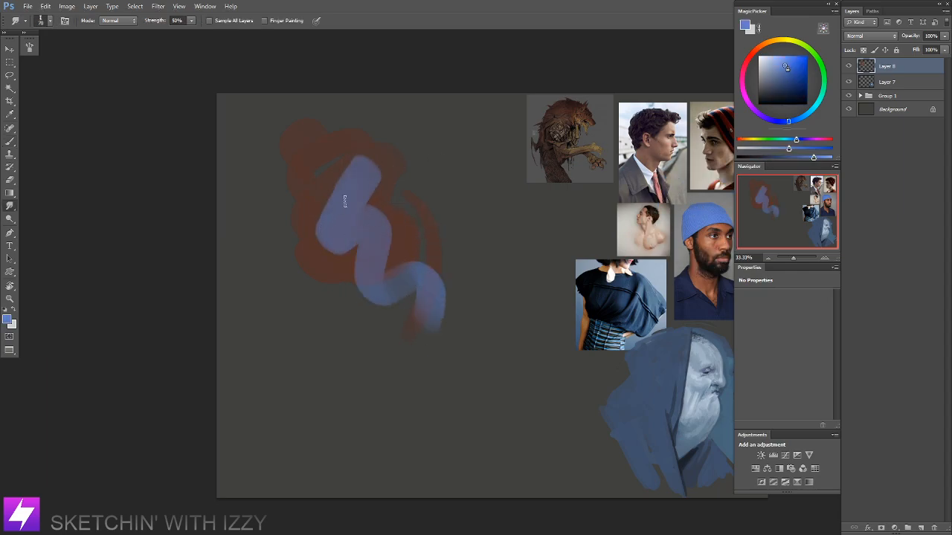
{"action": "mouse_move", "coordinate": [332, 254]}
{"action": "left_mouse_down"}
{"action": "mouse_move", "coordinate": [349, 279]}
{"action": "mouse_move", "coordinate": [380, 188]}
{"action": "mouse_move", "coordinate": [395, 173]}
{"action": "mouse_move", "coordinate": [392, 128]}
{"action": "mouse_move", "coordinate": [371, 171]}
{"action": "mouse_move", "coordinate": [324, 184]}
{"action": "mouse_move", "coordinate": [322, 206]}
{"action": "mouse_move", "coordinate": [332, 159]}
{"action": "mouse_move", "coordinate": [300, 138]}
{"action": "left_mouse_up"}
{"action": "key", "text": "bracketleft"}
{"action": "key", "text": "bracketleft"}
{"action": "key", "text": "bracketleft"}
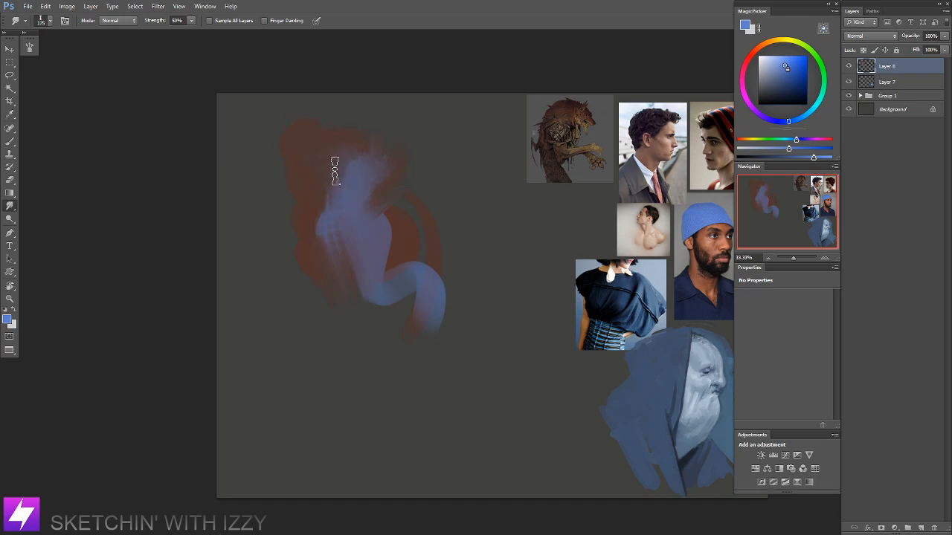
{"action": "mouse_move", "coordinate": [314, 186]}
{"action": "left_mouse_down"}
{"action": "mouse_move", "coordinate": [346, 181]}
{"action": "mouse_move", "coordinate": [352, 191]}
{"action": "mouse_move", "coordinate": [328, 206]}
{"action": "mouse_move", "coordinate": [338, 151]}
{"action": "mouse_move", "coordinate": [350, 180]}
{"action": "mouse_move", "coordinate": [326, 135]}
{"action": "mouse_move", "coordinate": [328, 228]}
{"action": "mouse_move", "coordinate": [313, 203]}
{"action": "mouse_move", "coordinate": [319, 181]}
{"action": "mouse_move", "coordinate": [334, 227]}
{"action": "mouse_move", "coordinate": [368, 174]}
{"action": "left_mouse_up"}
{"action": "key", "text": "e"}
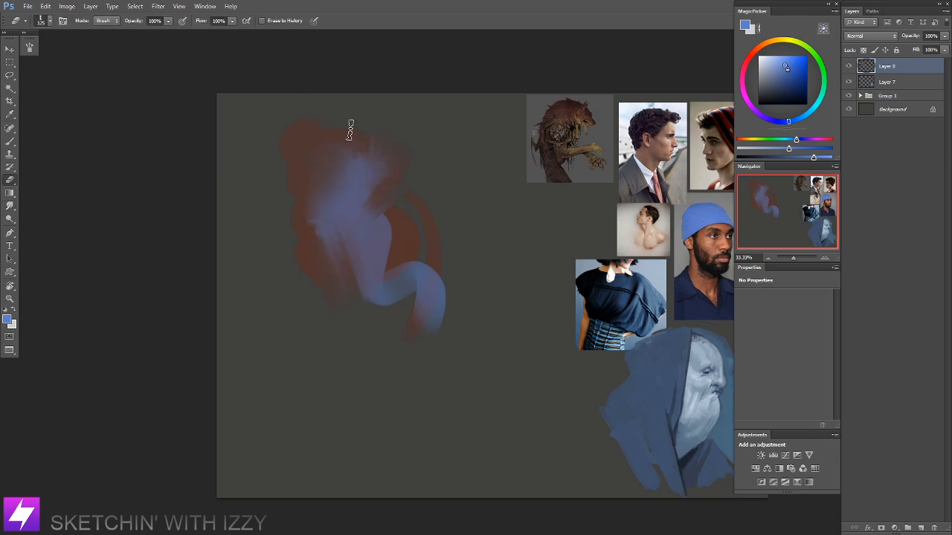
{"action": "mouse_move", "coordinate": [369, 133]}
{"action": "left_mouse_down"}
{"action": "mouse_move", "coordinate": [264, 172]}
{"action": "mouse_move", "coordinate": [353, 119]}
{"action": "mouse_move", "coordinate": [310, 125]}
{"action": "mouse_move", "coordinate": [301, 137]}
{"action": "mouse_move", "coordinate": [389, 146]}
{"action": "left_mouse_up"}
Step: Sample reddish brown and paint a diagonal stroke across the upper blue form and down its side, redoing strokes as needed
{"action": "key", "text": "b"}
{"action": "left_click", "coordinate": [397, 213], "text": "alt"}
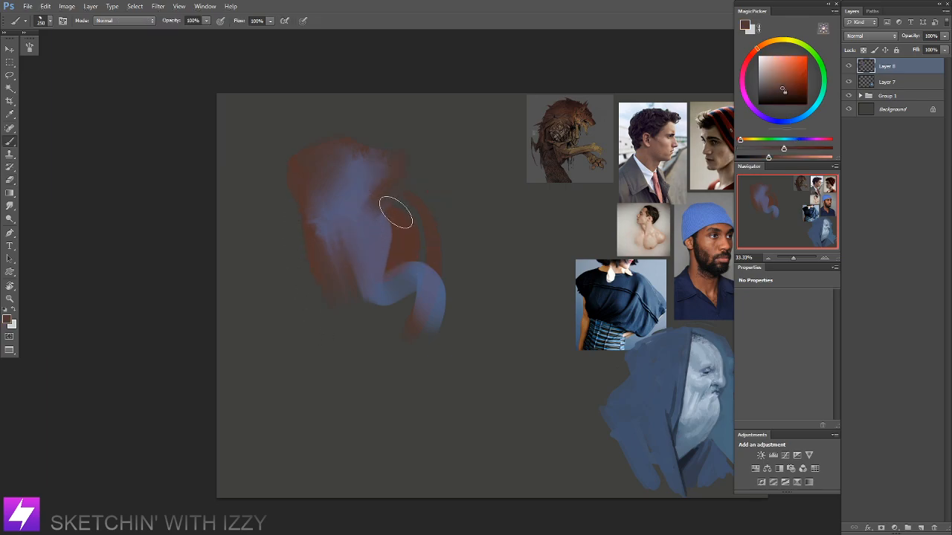
{"action": "left_click_drag", "start_coordinate": [376, 192], "coordinate": [347, 235]}
{"action": "key", "text": "ctrl+z"}
{"action": "mouse_move", "coordinate": [375, 187]}
{"action": "left_mouse_down"}
{"action": "mouse_move", "coordinate": [340, 230]}
{"action": "mouse_move", "coordinate": [343, 220]}
{"action": "mouse_move", "coordinate": [336, 261]}
{"action": "left_mouse_up"}
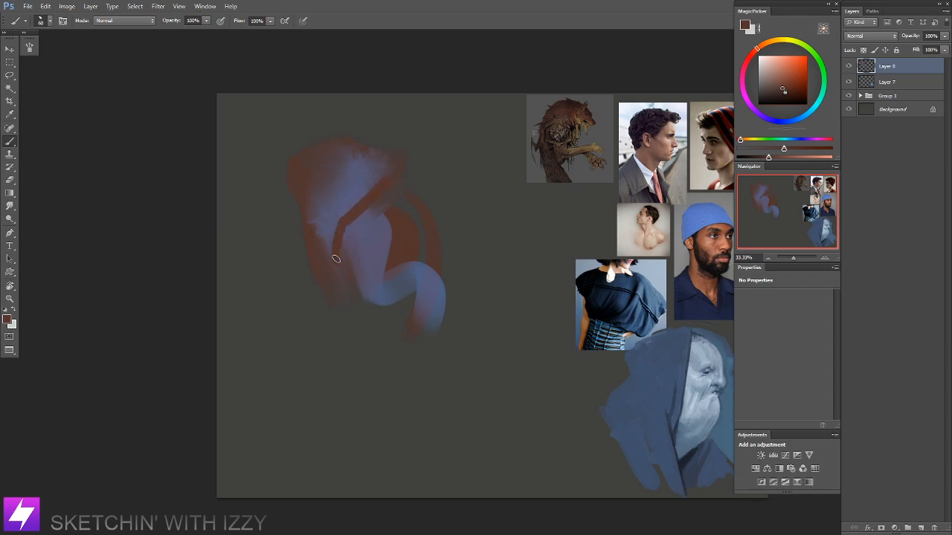
{"action": "key", "text": "bracketright"}
{"action": "key", "text": "ctrl+z"}
{"action": "left_click_drag", "start_coordinate": [346, 221], "coordinate": [335, 254]}
{"action": "left_click_drag", "start_coordinate": [339, 216], "coordinate": [328, 261]}
Step: Erase the blue paint inside the upper form above the brown diagonal, enlarging the eraser to 200 px
{"action": "key", "text": "e"}
{"action": "mouse_move", "coordinate": [362, 179]}
{"action": "left_mouse_down"}
{"action": "mouse_move", "coordinate": [329, 217]}
{"action": "mouse_move", "coordinate": [365, 172]}
{"action": "mouse_move", "coordinate": [331, 213]}
{"action": "mouse_move", "coordinate": [325, 241]}
{"action": "mouse_move", "coordinate": [338, 209]}
{"action": "mouse_move", "coordinate": [330, 224]}
{"action": "mouse_move", "coordinate": [326, 191]}
{"action": "mouse_move", "coordinate": [323, 223]}
{"action": "mouse_move", "coordinate": [326, 180]}
{"action": "mouse_move", "coordinate": [344, 189]}
{"action": "mouse_move", "coordinate": [364, 164]}
{"action": "left_mouse_up"}
{"action": "key", "text": "bracketright"}
{"action": "key", "text": "bracketright"}
{"action": "key", "text": "bracketright"}
{"action": "key", "text": "bracketright"}
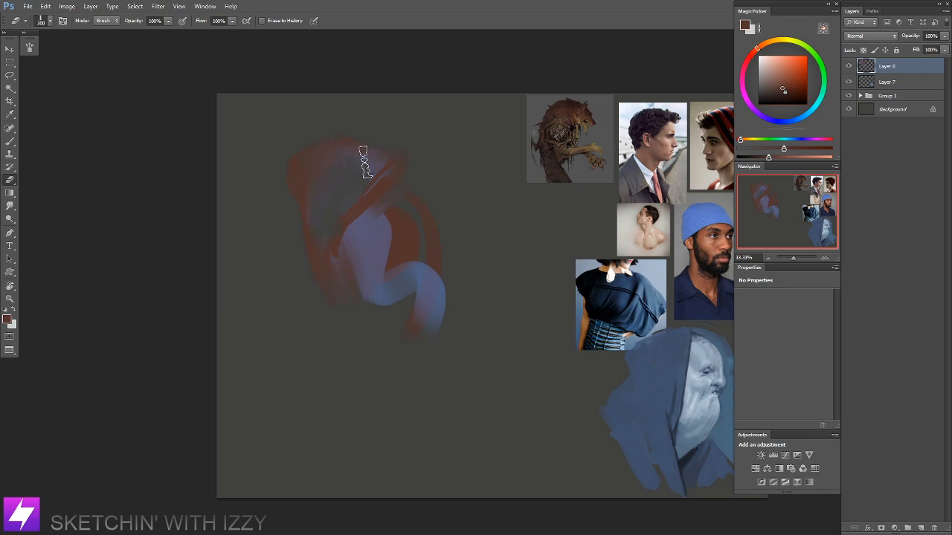
Step: Sample violet from the lower form and paint a broad diagonal head shape with a small dab beneath it
{"action": "key", "text": "b"}
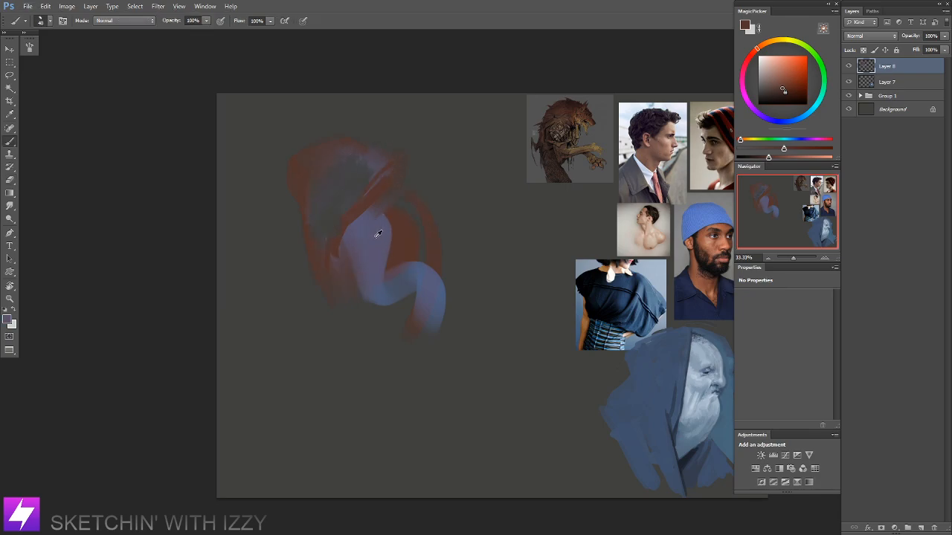
{"action": "left_click", "coordinate": [378, 232], "text": "alt"}
{"action": "key", "text": "bracketright"}
{"action": "key", "text": "bracketright"}
{"action": "key", "text": "bracketright"}
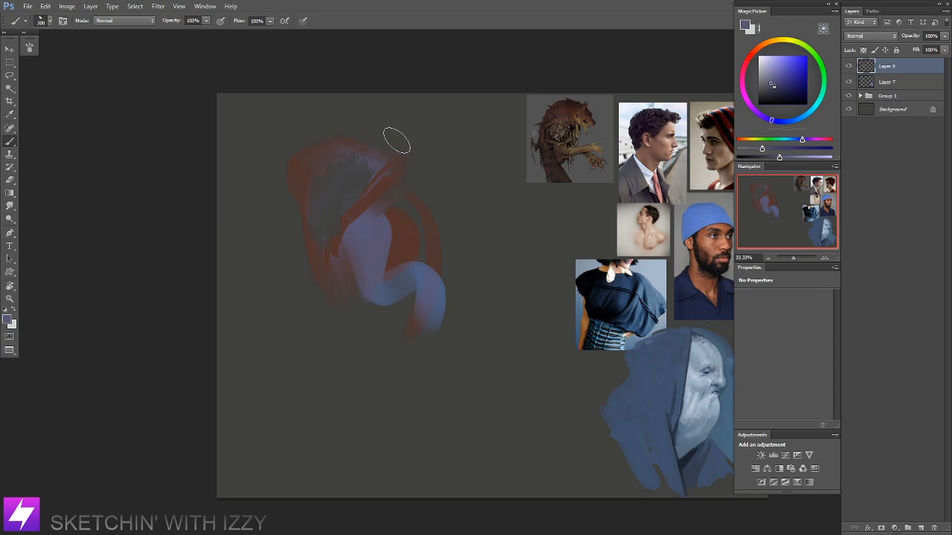
{"action": "left_click_drag", "start_coordinate": [399, 138], "coordinate": [361, 185]}
{"action": "key", "text": "bracketleft"}
{"action": "key", "text": "bracketleft"}
{"action": "key", "text": "bracketleft"}
{"action": "key", "text": "bracketleft"}
{"action": "key", "text": "bracketleft"}
{"action": "left_click", "coordinate": [394, 176]}
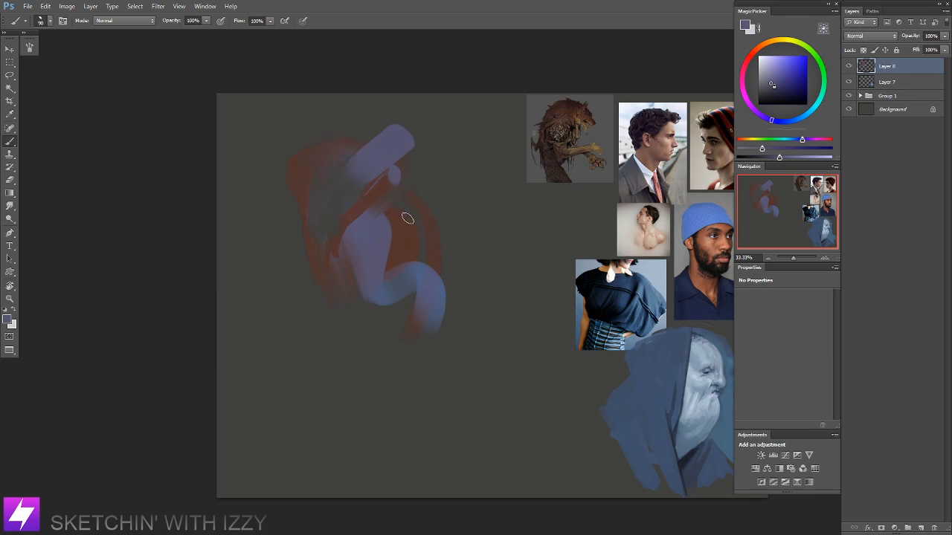
Step: Choose the thin 175 px brush, reset the colours to black, and sketch construction lines over the head and torso
{"action": "key", "text": "bracketright"}
{"action": "key", "text": "bracketright"}
{"action": "right_click", "coordinate": [242, 228]}
{"action": "left_click", "coordinate": [76, 260]}
{"action": "double_click", "coordinate": [69, 248]}
{"action": "key", "text": "d"}
{"action": "left_click_drag", "start_coordinate": [325, 168], "coordinate": [325, 195]}
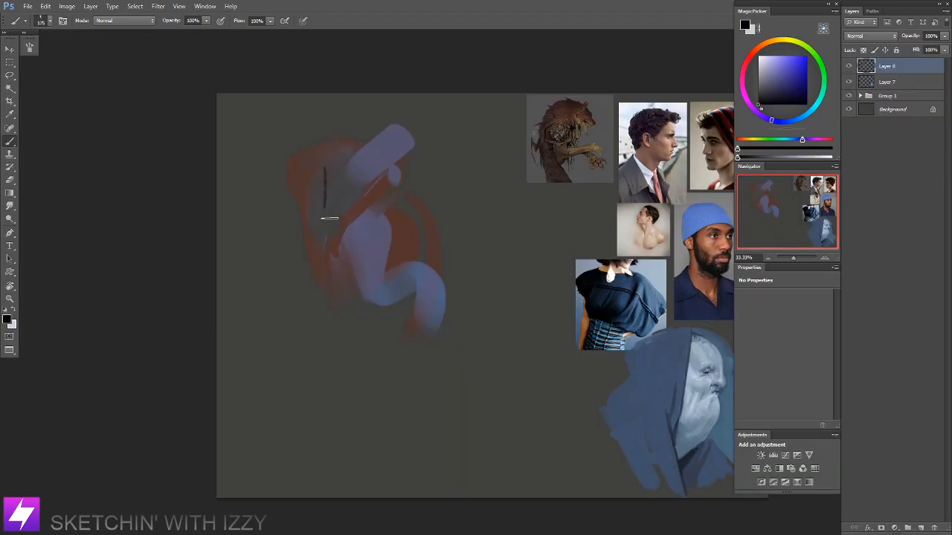
{"action": "mouse_move", "coordinate": [364, 227]}
{"action": "left_mouse_down"}
{"action": "mouse_move", "coordinate": [428, 239]}
{"action": "mouse_move", "coordinate": [436, 203]}
{"action": "mouse_move", "coordinate": [426, 239]}
{"action": "left_mouse_up"}
{"action": "mouse_move", "coordinate": [374, 113]}
{"action": "left_mouse_down"}
{"action": "mouse_move", "coordinate": [390, 161]}
{"action": "mouse_move", "coordinate": [404, 132]}
{"action": "mouse_move", "coordinate": [400, 154]}
{"action": "mouse_move", "coordinate": [398, 106]}
{"action": "mouse_move", "coordinate": [373, 125]}
{"action": "mouse_move", "coordinate": [364, 222]}
{"action": "mouse_move", "coordinate": [327, 221]}
{"action": "mouse_move", "coordinate": [339, 163]}
{"action": "mouse_move", "coordinate": [327, 246]}
{"action": "mouse_move", "coordinate": [318, 249]}
{"action": "mouse_move", "coordinate": [339, 292]}
{"action": "left_mouse_up"}
{"action": "left_click_drag", "start_coordinate": [313, 224], "coordinate": [332, 241]}
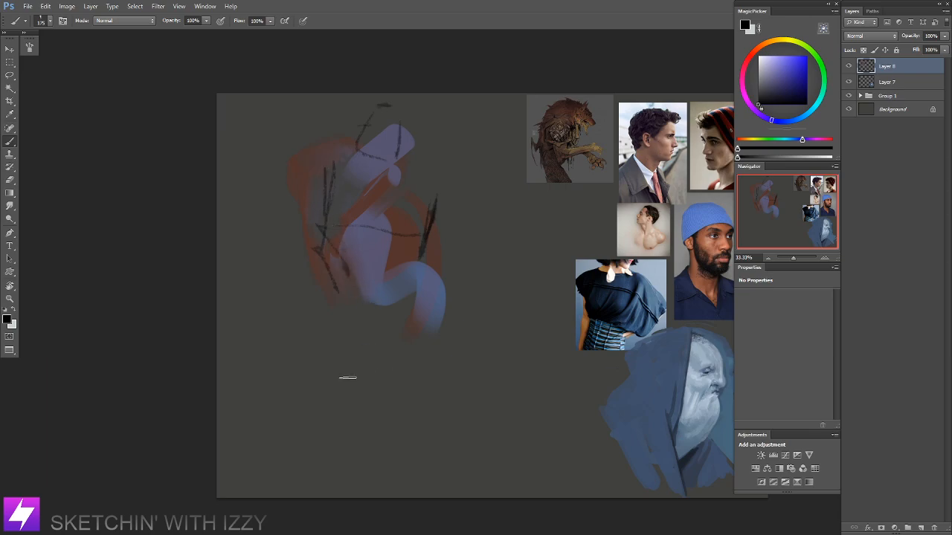
Step: Sketch the figure's legs and lower hem contour in black below the torso
{"action": "mouse_move", "coordinate": [343, 303]}
{"action": "left_mouse_down"}
{"action": "mouse_move", "coordinate": [332, 378]}
{"action": "mouse_move", "coordinate": [369, 425]}
{"action": "mouse_move", "coordinate": [408, 429]}
{"action": "mouse_move", "coordinate": [440, 376]}
{"action": "left_mouse_up"}
{"action": "left_click_drag", "start_coordinate": [423, 278], "coordinate": [451, 423]}
{"action": "left_click_drag", "start_coordinate": [332, 376], "coordinate": [327, 427]}
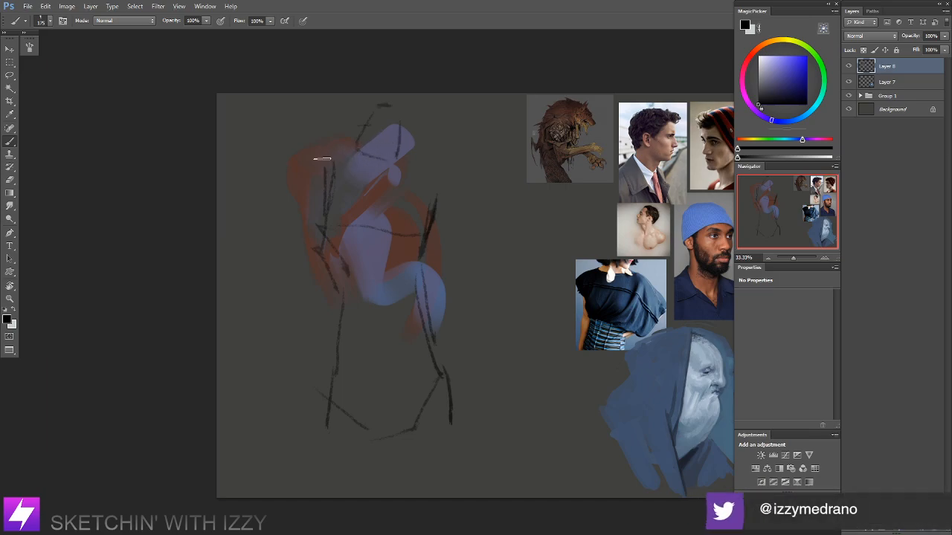
Step: Outline the hood and sloping shoulders around the head, reducing the brush to 90 px for the facial lines
{"action": "mouse_move", "coordinate": [410, 144]}
{"action": "left_mouse_down"}
{"action": "mouse_move", "coordinate": [455, 196]}
{"action": "mouse_move", "coordinate": [452, 174]}
{"action": "left_mouse_up"}
{"action": "left_click_drag", "start_coordinate": [363, 110], "coordinate": [353, 146]}
{"action": "left_click_drag", "start_coordinate": [354, 117], "coordinate": [348, 154]}
{"action": "left_click_drag", "start_coordinate": [402, 114], "coordinate": [409, 154]}
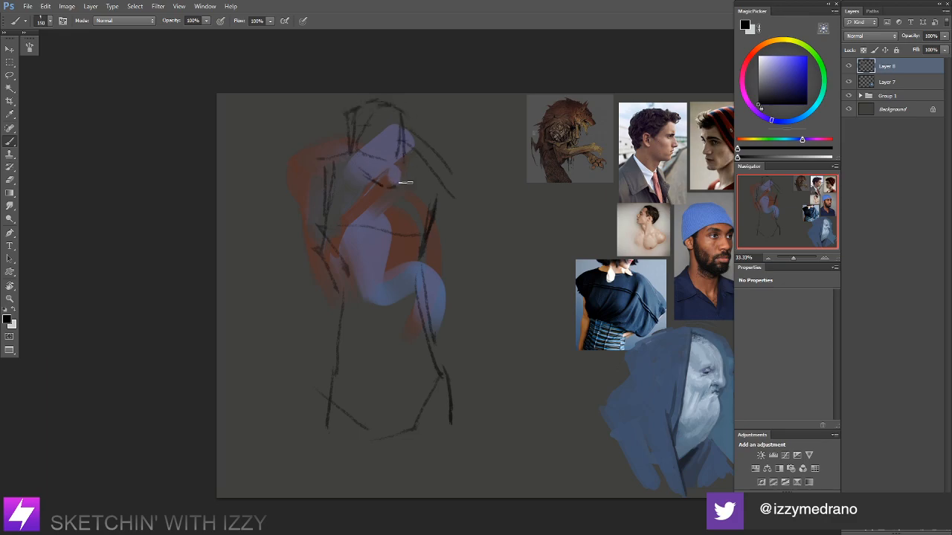
{"action": "key", "text": "bracketleft"}
{"action": "key", "text": "bracketleft"}
{"action": "key", "text": "bracketleft"}
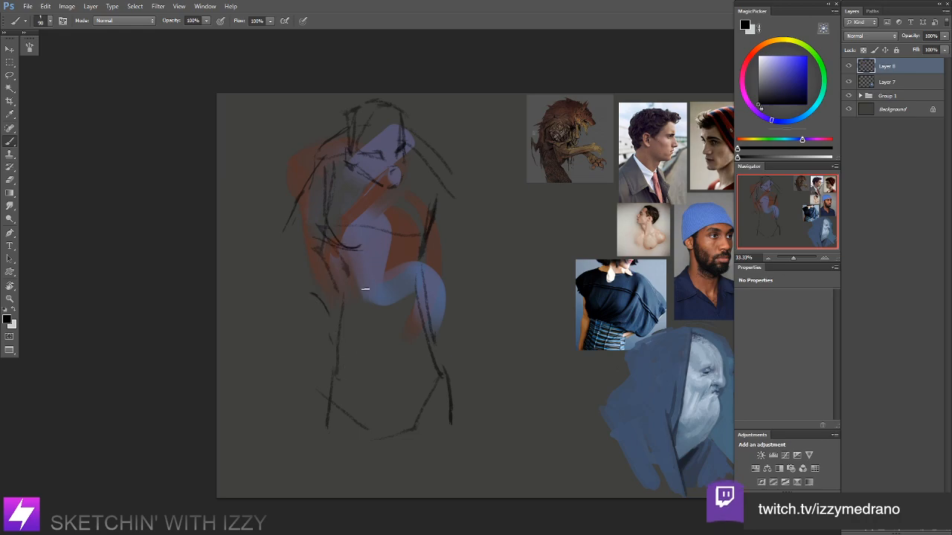
Step: Sketch the figure's bent arms and hands in black on both sides of the torso
{"action": "left_click_drag", "start_coordinate": [287, 221], "coordinate": [305, 242]}
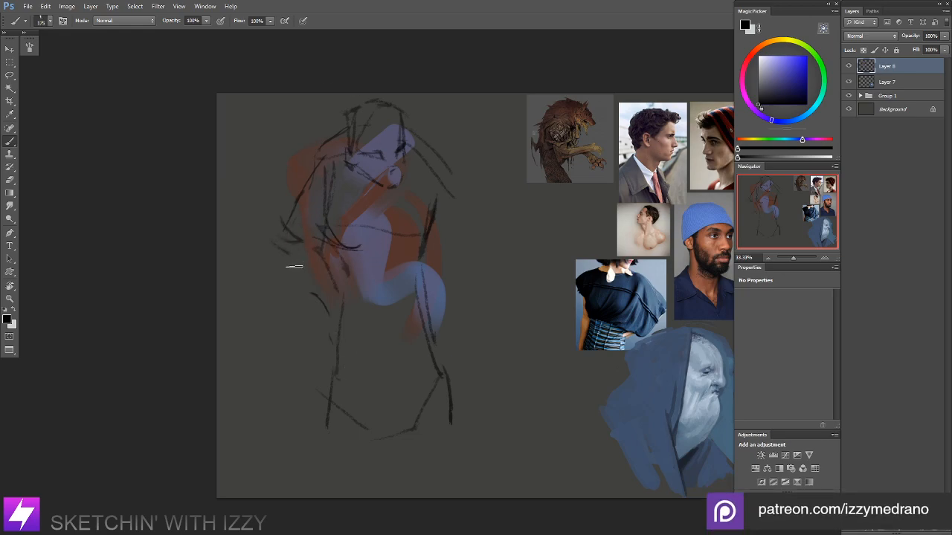
{"action": "mouse_move", "coordinate": [473, 231]}
{"action": "left_mouse_down"}
{"action": "mouse_move", "coordinate": [445, 279]}
{"action": "mouse_move", "coordinate": [496, 237]}
{"action": "mouse_move", "coordinate": [510, 269]}
{"action": "mouse_move", "coordinate": [480, 286]}
{"action": "mouse_move", "coordinate": [472, 268]}
{"action": "mouse_move", "coordinate": [504, 278]}
{"action": "left_mouse_up"}
{"action": "mouse_move", "coordinate": [291, 177]}
{"action": "left_mouse_down"}
{"action": "mouse_move", "coordinate": [258, 243]}
{"action": "mouse_move", "coordinate": [300, 284]}
{"action": "mouse_move", "coordinate": [315, 258]}
{"action": "mouse_move", "coordinate": [275, 317]}
{"action": "mouse_move", "coordinate": [293, 281]}
{"action": "mouse_move", "coordinate": [288, 325]}
{"action": "mouse_move", "coordinate": [300, 346]}
{"action": "left_mouse_up"}
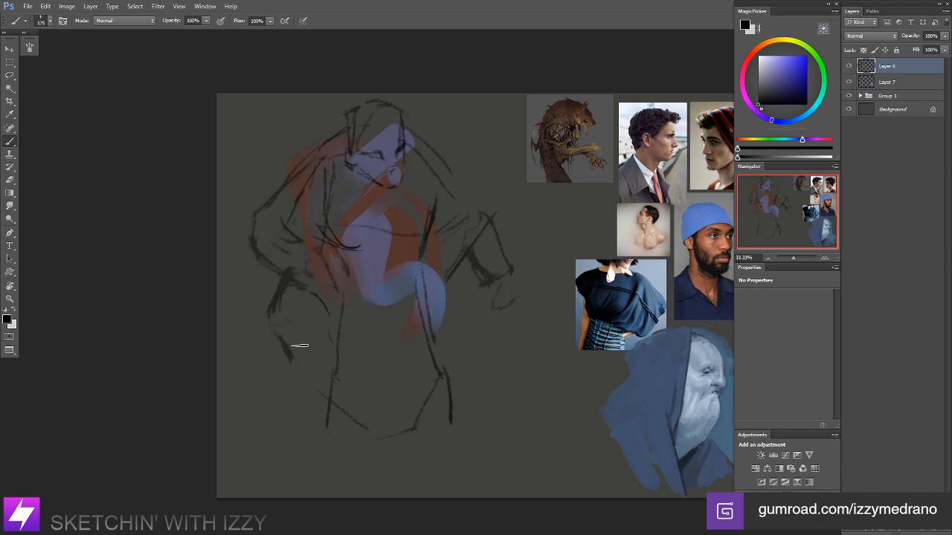
Step: Choose a textured brush preset, flip the canvas horizontally, and paint sampled violet texture onto the chest with an enlarged brush
{"action": "right_click", "coordinate": [374, 241]}
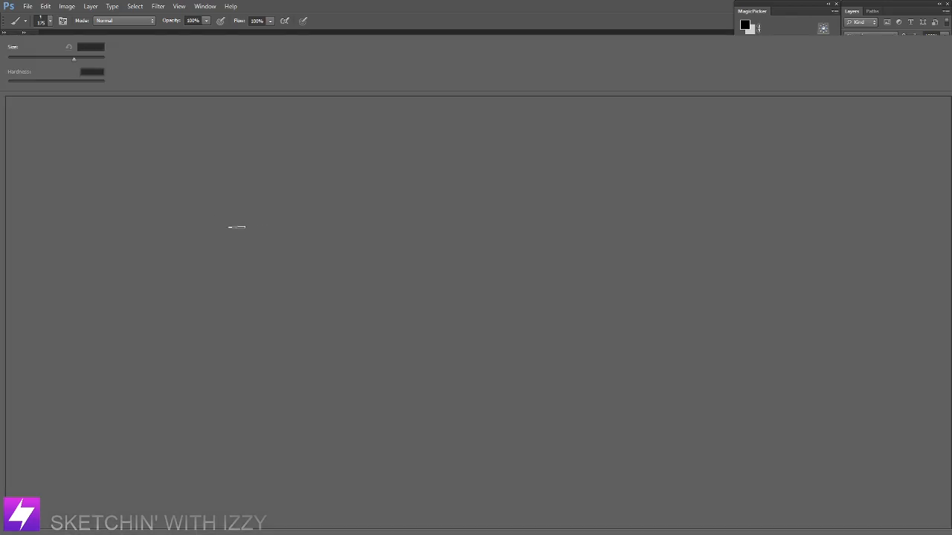
{"action": "double_click", "coordinate": [63, 299]}
{"action": "mouse_move", "coordinate": [472, 229]}
{"action": "left_mouse_down"}
{"action": "mouse_move", "coordinate": [445, 258]}
{"action": "mouse_move", "coordinate": [470, 240]}
{"action": "mouse_move", "coordinate": [398, 248]}
{"action": "left_mouse_up"}
{"action": "key", "text": "ctrl+shift+h"}
{"action": "left_click", "coordinate": [500, 202], "text": "alt"}
{"action": "key", "text": "bracketright"}
{"action": "key", "text": "bracketright"}
{"action": "key", "text": "bracketright"}
{"action": "key", "text": "bracketright"}
{"action": "key", "text": "bracketright"}
{"action": "key", "text": "bracketright"}
{"action": "key", "text": "bracketright"}
{"action": "left_click_drag", "start_coordinate": [465, 251], "coordinate": [480, 242]}
Step: Fill the figure's torso down to the thighs with violet texture using the 600 px brush
{"action": "key", "text": "bracketright"}
{"action": "key", "text": "bracketright"}
{"action": "key", "text": "bracketright"}
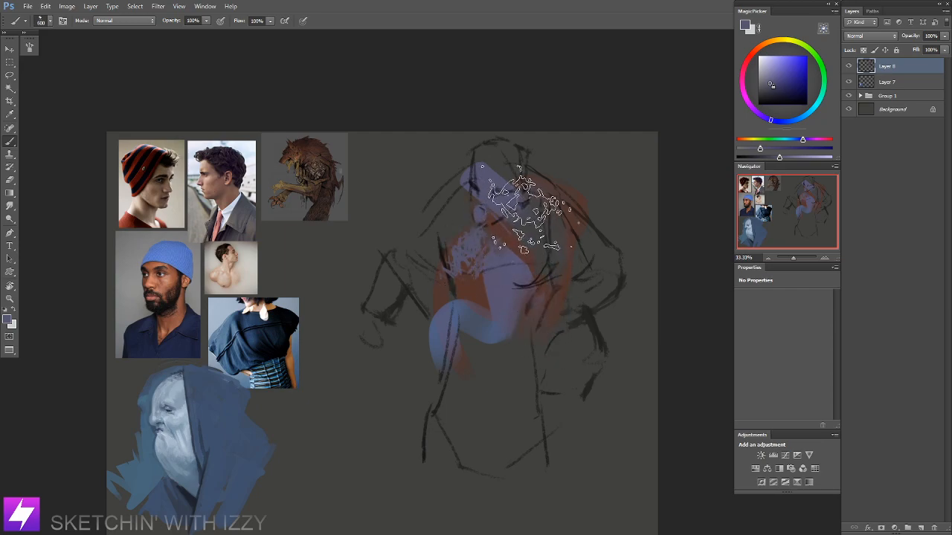
{"action": "left_click_drag", "start_coordinate": [548, 201], "coordinate": [478, 435]}
{"action": "key", "text": "ctrl+z"}
{"action": "left_click_drag", "start_coordinate": [547, 248], "coordinate": [506, 402]}
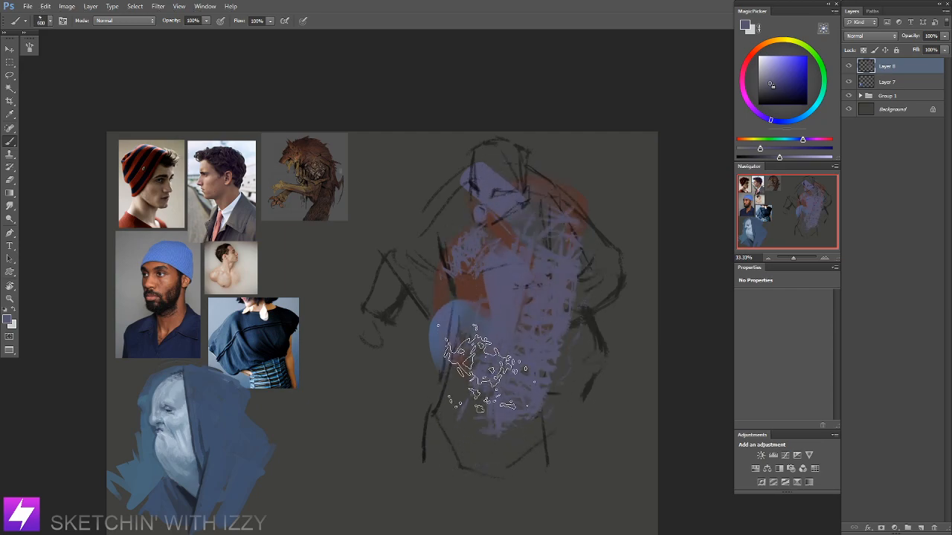
Step: Choose the streaky 100 px brush preset and paint sampled reddish brown onto the top of the head
{"action": "right_click", "coordinate": [193, 294]}
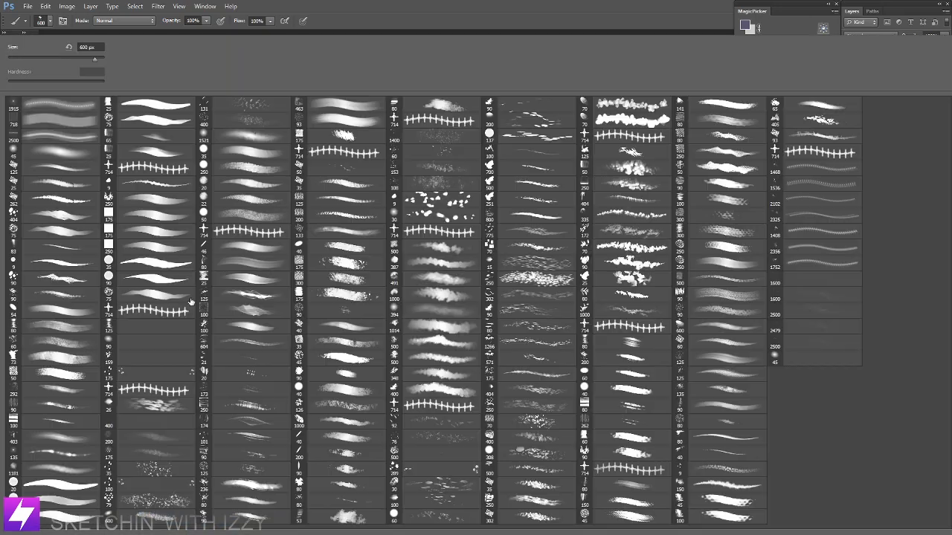
{"action": "double_click", "coordinate": [76, 425]}
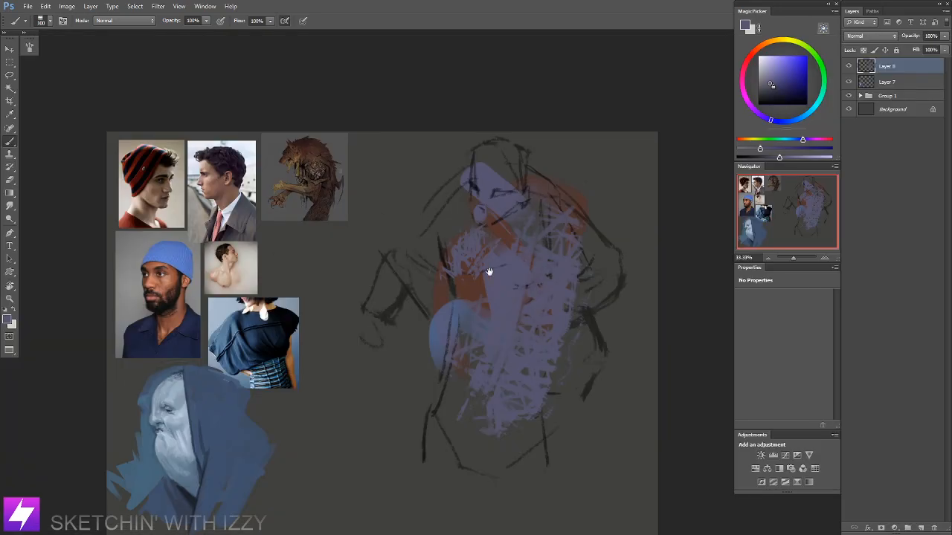
{"action": "left_click_drag", "start_coordinate": [455, 281], "coordinate": [417, 289]}
{"action": "left_click", "coordinate": [454, 223], "text": "alt"}
{"action": "left_click_drag", "start_coordinate": [450, 155], "coordinate": [453, 180]}
{"action": "mouse_move", "coordinate": [461, 303]}
{"action": "left_mouse_down"}
{"action": "mouse_move", "coordinate": [457, 295]}
{"action": "mouse_move", "coordinate": [481, 281]}
{"action": "mouse_move", "coordinate": [473, 282]}
{"action": "left_mouse_up"}
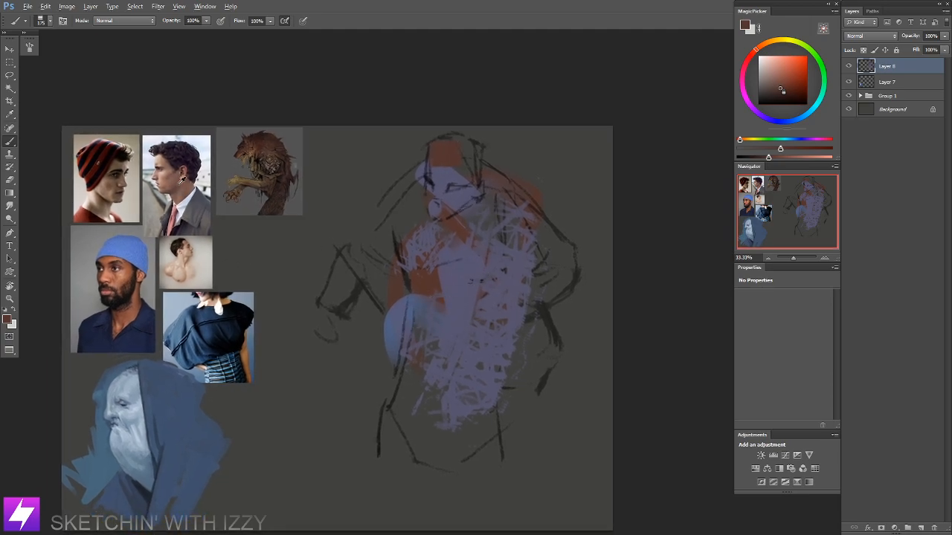
Step: Sample greyish violet from the suited man's coat and block in the chest and cloak side with broad flat strokes
{"action": "left_click", "coordinate": [192, 197], "text": "alt"}
{"action": "key", "text": "bracketright"}
{"action": "mouse_move", "coordinate": [427, 292]}
{"action": "left_mouse_down"}
{"action": "mouse_move", "coordinate": [425, 253]}
{"action": "mouse_move", "coordinate": [404, 245]}
{"action": "mouse_move", "coordinate": [395, 267]}
{"action": "mouse_move", "coordinate": [415, 246]}
{"action": "left_mouse_up"}
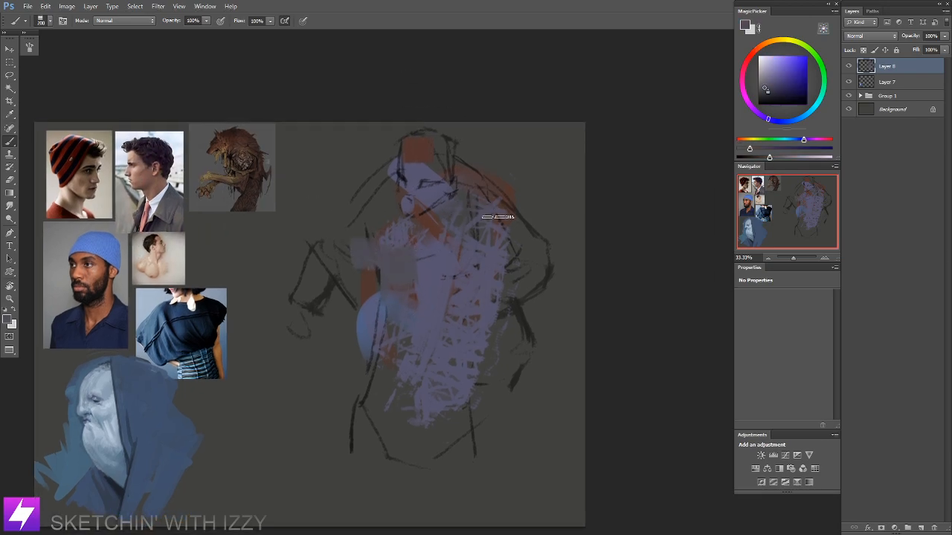
{"action": "key", "text": "bracketright"}
{"action": "key", "text": "bracketright"}
{"action": "left_click_drag", "start_coordinate": [490, 412], "coordinate": [491, 397]}
{"action": "key", "text": "ctrl+z"}
{"action": "key", "text": "bracketright"}
{"action": "key", "text": "bracketright"}
{"action": "left_click_drag", "start_coordinate": [487, 269], "coordinate": [489, 419]}
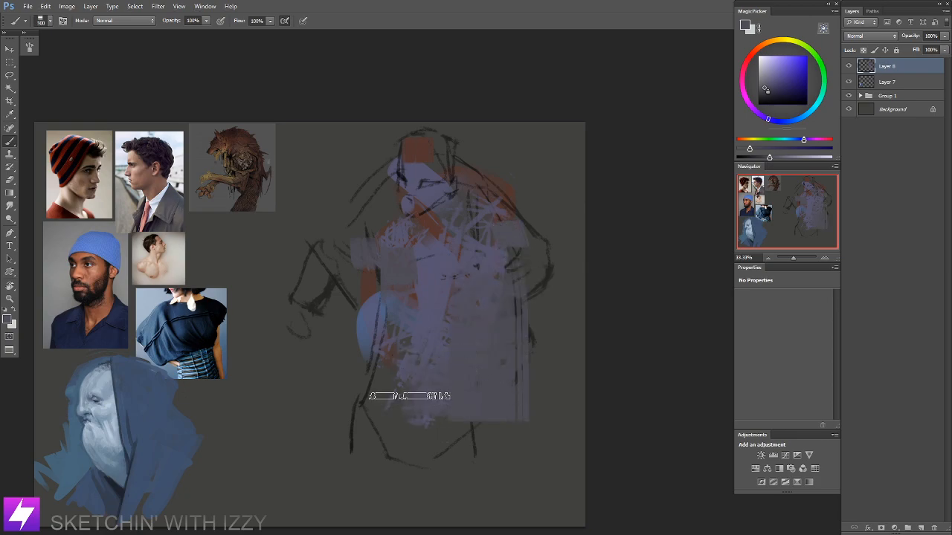
{"action": "key", "text": "bracketleft"}
{"action": "key", "text": "bracketleft"}
{"action": "mouse_move", "coordinate": [389, 282]}
{"action": "left_mouse_down"}
{"action": "mouse_move", "coordinate": [384, 306]}
{"action": "mouse_move", "coordinate": [362, 305]}
{"action": "left_mouse_up"}
Step: Darken the facial shadows with sampled dark navy using a smaller brush, and flip the canvas back to its original orientation
{"action": "key", "text": "bracketleft"}
{"action": "key", "text": "bracketleft"}
{"action": "key", "text": "bracketleft"}
{"action": "key", "text": "bracketleft"}
{"action": "key", "text": "bracketleft"}
{"action": "left_click", "coordinate": [421, 180], "text": "alt"}
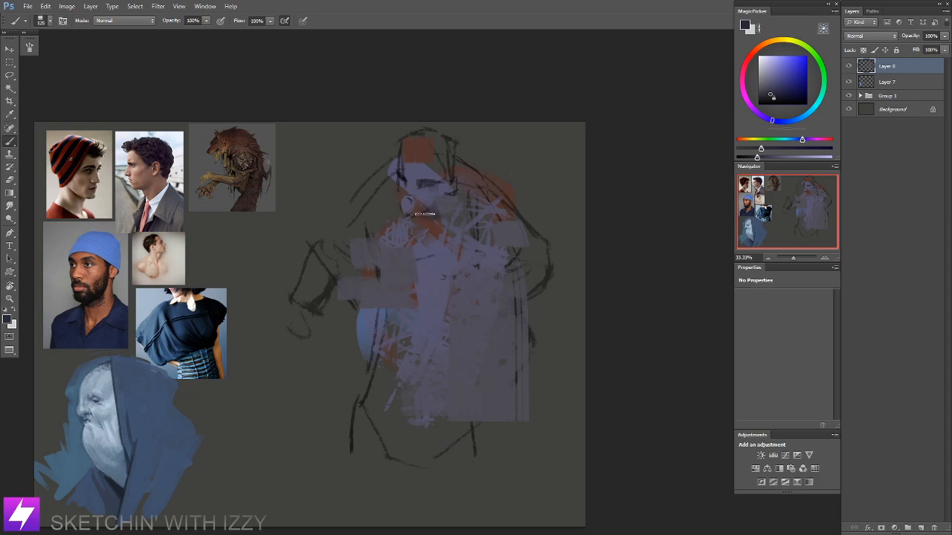
{"action": "key", "text": "ctrl+minus"}
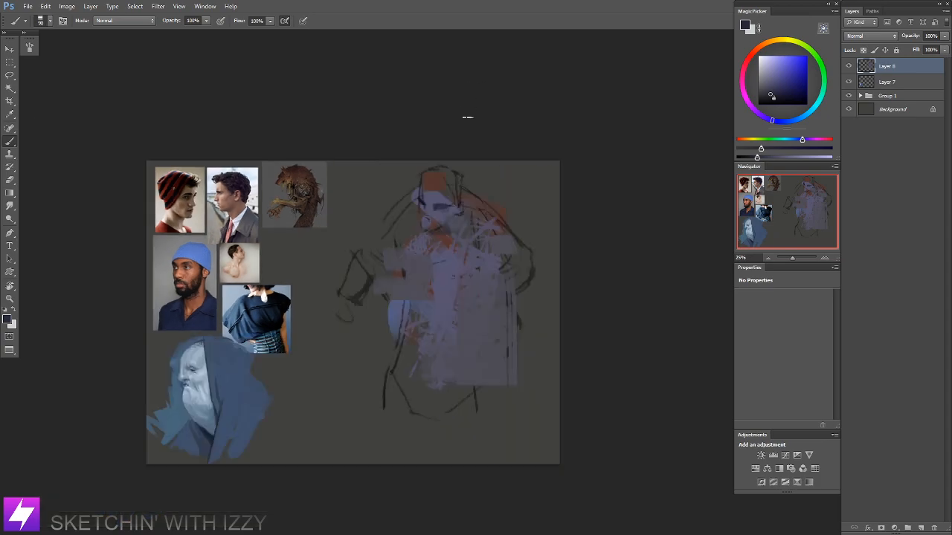
{"action": "key", "text": "ctrl+shift+h"}
{"action": "left_click_drag", "start_coordinate": [406, 224], "coordinate": [498, 226]}
{"action": "left_click_drag", "start_coordinate": [423, 208], "coordinate": [429, 233]}
{"action": "key", "text": "ctrl+shift+h"}
{"action": "key", "text": "ctrl+plus"}
{"action": "key", "text": "ctrl+shift+h"}
Step: Rotate the canvas view and paint broad dark navy strokes across the chest, waist and extended arm
{"action": "key", "text": "r"}
{"action": "left_click_drag", "start_coordinate": [558, 177], "coordinate": [452, 154]}
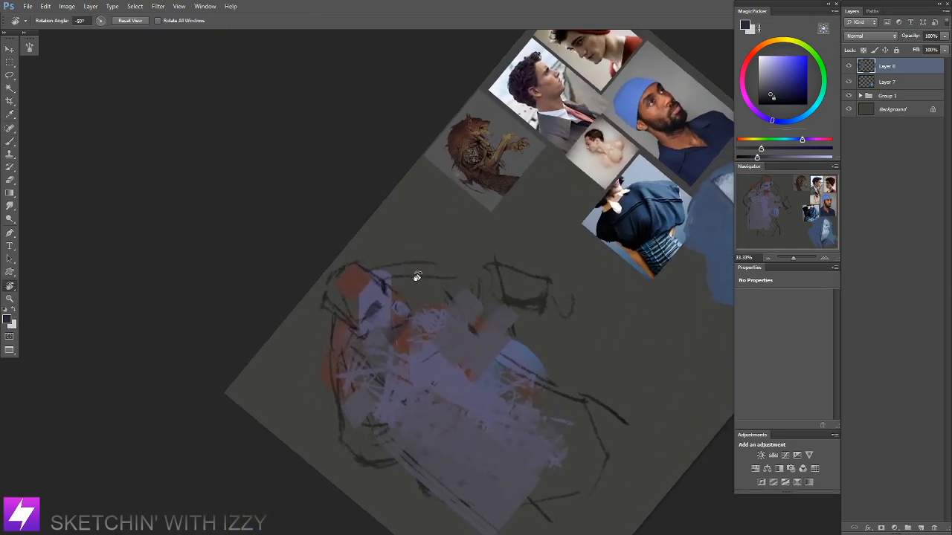
{"action": "key", "text": "b"}
{"action": "left_click_drag", "start_coordinate": [396, 249], "coordinate": [408, 261]}
{"action": "mouse_move", "coordinate": [455, 309]}
{"action": "left_mouse_down"}
{"action": "mouse_move", "coordinate": [439, 280]}
{"action": "mouse_move", "coordinate": [420, 355]}
{"action": "left_mouse_up"}
{"action": "key", "text": "bracketright"}
{"action": "key", "text": "bracketright"}
{"action": "key", "text": "bracketright"}
{"action": "key", "text": "bracketright"}
{"action": "left_click_drag", "start_coordinate": [461, 257], "coordinate": [448, 341]}
{"action": "mouse_move", "coordinate": [466, 216]}
{"action": "left_mouse_down"}
{"action": "mouse_move", "coordinate": [483, 274]}
{"action": "mouse_move", "coordinate": [470, 325]}
{"action": "mouse_move", "coordinate": [431, 370]}
{"action": "mouse_move", "coordinate": [487, 304]}
{"action": "mouse_move", "coordinate": [413, 399]}
{"action": "left_mouse_up"}
{"action": "key", "text": "bracketright"}
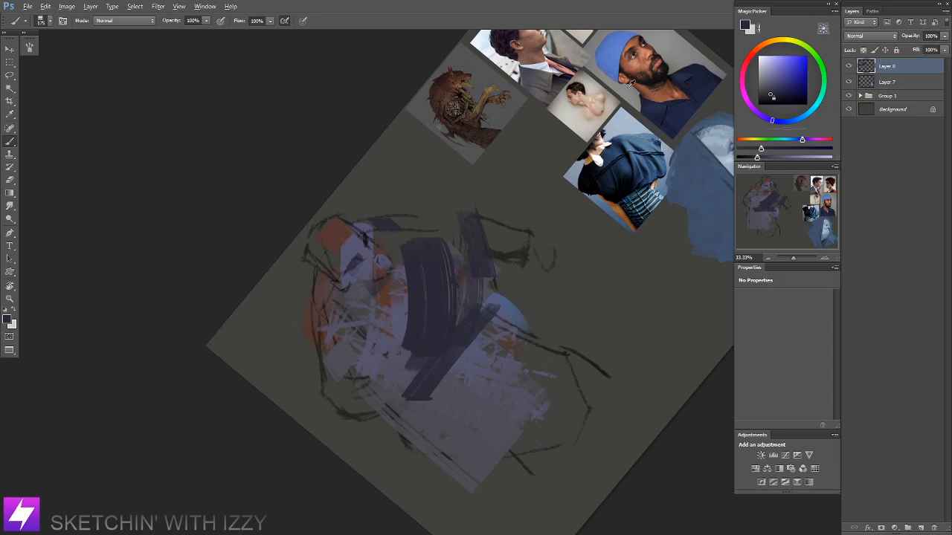
Step: Sample near-black from the beanie man's shirt, reset the view rotation, and block in the folded arm's dark sleeve
{"action": "left_click", "coordinate": [679, 93], "text": "alt"}
{"action": "mouse_move", "coordinate": [432, 357]}
{"action": "left_mouse_down"}
{"action": "mouse_move", "coordinate": [425, 386]}
{"action": "mouse_move", "coordinate": [397, 395]}
{"action": "left_mouse_up"}
{"action": "key", "text": "Escape"}
{"action": "left_click_drag", "start_coordinate": [405, 362], "coordinate": [441, 403]}
{"action": "key", "text": "bracketright"}
{"action": "key", "text": "bracketright"}
{"action": "key", "text": "bracketright"}
{"action": "key", "text": "bracketright"}
{"action": "left_click_drag", "start_coordinate": [367, 301], "coordinate": [367, 312]}
{"action": "left_click_drag", "start_coordinate": [364, 268], "coordinate": [355, 255]}
Step: Paint a near-black diagonal mass over the figure's shoulder, reducing the brush to 100 px
{"action": "key", "text": "bracketleft"}
{"action": "key", "text": "bracketleft"}
{"action": "mouse_move", "coordinate": [365, 193]}
{"action": "left_mouse_down"}
{"action": "mouse_move", "coordinate": [322, 240]}
{"action": "mouse_move", "coordinate": [347, 188]}
{"action": "mouse_move", "coordinate": [315, 225]}
{"action": "mouse_move", "coordinate": [322, 244]}
{"action": "mouse_move", "coordinate": [359, 189]}
{"action": "mouse_move", "coordinate": [313, 210]}
{"action": "left_mouse_up"}
{"action": "key", "text": "bracketleft"}
{"action": "key", "text": "bracketleft"}
{"action": "key", "text": "bracketleft"}
{"action": "key", "text": "bracketleft"}
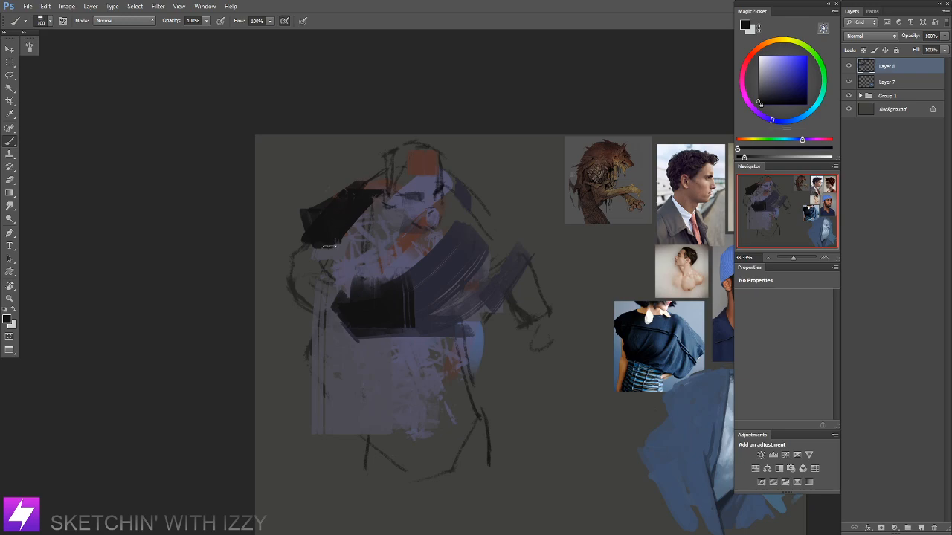
Step: Sample the rust-brown from the forehead, enlarge the brush to 150 px, and block in both of the figure's arms
{"action": "left_click", "coordinate": [426, 164], "text": "alt"}
{"action": "key", "text": "bracketright"}
{"action": "key", "text": "bracketright"}
{"action": "mouse_move", "coordinate": [323, 272]}
{"action": "left_mouse_down"}
{"action": "mouse_move", "coordinate": [307, 250]}
{"action": "mouse_move", "coordinate": [304, 299]}
{"action": "mouse_move", "coordinate": [310, 261]}
{"action": "mouse_move", "coordinate": [309, 308]}
{"action": "left_mouse_up"}
{"action": "mouse_move", "coordinate": [315, 269]}
{"action": "left_mouse_down"}
{"action": "mouse_move", "coordinate": [321, 304]}
{"action": "mouse_move", "coordinate": [307, 317]}
{"action": "mouse_move", "coordinate": [311, 346]}
{"action": "mouse_move", "coordinate": [329, 285]}
{"action": "left_mouse_up"}
{"action": "mouse_move", "coordinate": [524, 283]}
{"action": "left_mouse_down"}
{"action": "mouse_move", "coordinate": [538, 335]}
{"action": "mouse_move", "coordinate": [531, 277]}
{"action": "left_mouse_up"}
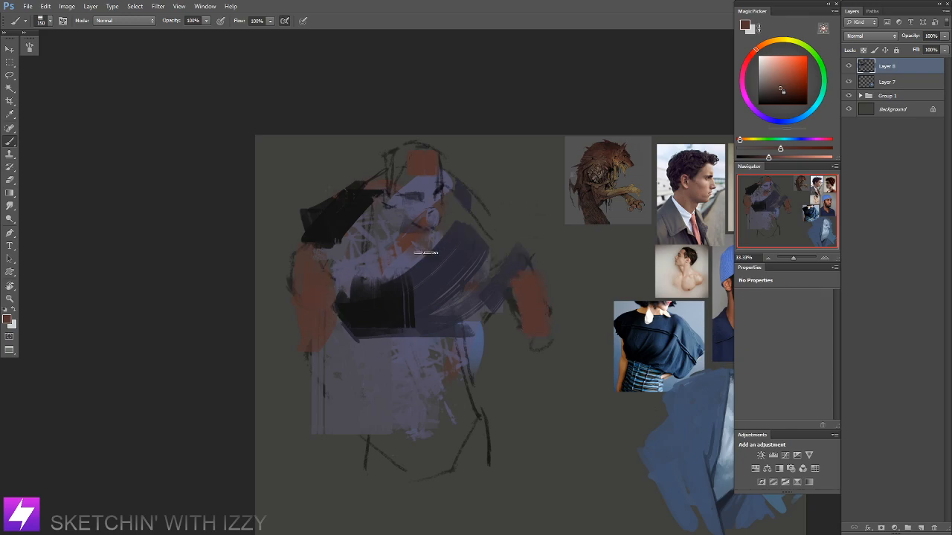
Step: Sample dark indigo and near-black from the torso and paint diagonal fold strokes across the chest toward the extended sleeve
{"action": "left_click", "coordinate": [422, 293], "text": "alt"}
{"action": "key", "text": "bracketleft"}
{"action": "key", "text": "bracketleft"}
{"action": "key", "text": "bracketleft"}
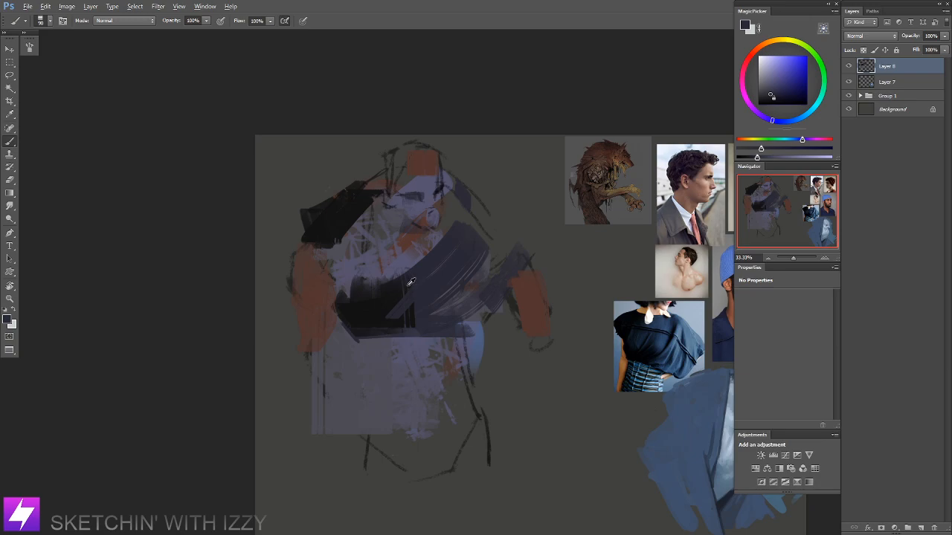
{"action": "left_click", "coordinate": [391, 300], "text": "alt"}
{"action": "mouse_move", "coordinate": [406, 328]}
{"action": "left_mouse_down"}
{"action": "mouse_move", "coordinate": [453, 291]}
{"action": "mouse_move", "coordinate": [424, 308]}
{"action": "left_mouse_up"}
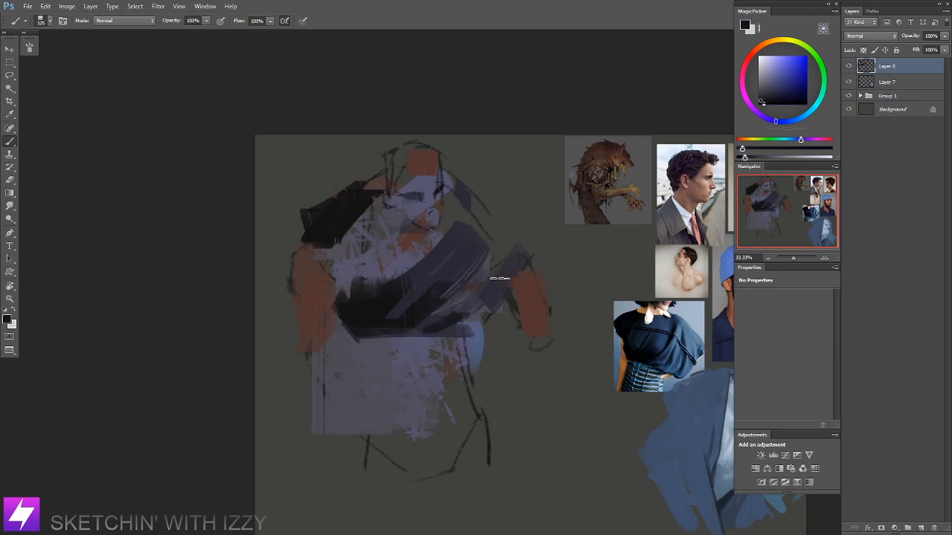
{"action": "left_click_drag", "start_coordinate": [503, 278], "coordinate": [455, 322]}
{"action": "mouse_move", "coordinate": [502, 282]}
{"action": "left_mouse_down"}
{"action": "mouse_move", "coordinate": [455, 329]}
{"action": "mouse_move", "coordinate": [463, 333]}
{"action": "left_mouse_up"}
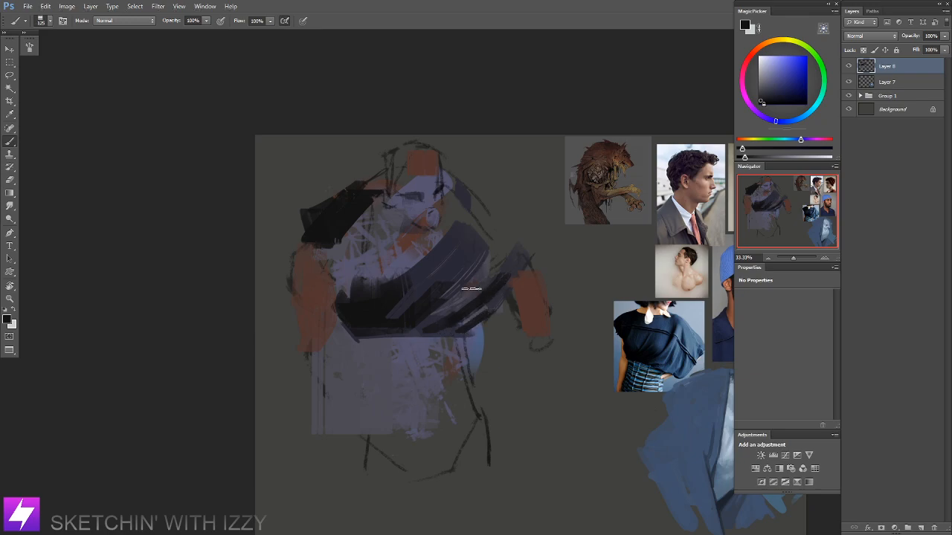
Step: Sample dark slate-indigo from the chest, enlarge the brush to 250 px, and fill in the extended arm's sleeve and shoulder
{"action": "left_click", "coordinate": [470, 247], "text": "alt"}
{"action": "key", "text": "bracketright"}
{"action": "key", "text": "bracketright"}
{"action": "left_click_drag", "start_coordinate": [491, 257], "coordinate": [469, 306]}
{"action": "key", "text": "bracketright"}
{"action": "key", "text": "bracketright"}
{"action": "mouse_move", "coordinate": [500, 240]}
{"action": "left_mouse_down"}
{"action": "mouse_move", "coordinate": [484, 300]}
{"action": "mouse_move", "coordinate": [499, 274]}
{"action": "mouse_move", "coordinate": [490, 262]}
{"action": "mouse_move", "coordinate": [480, 309]}
{"action": "left_mouse_up"}
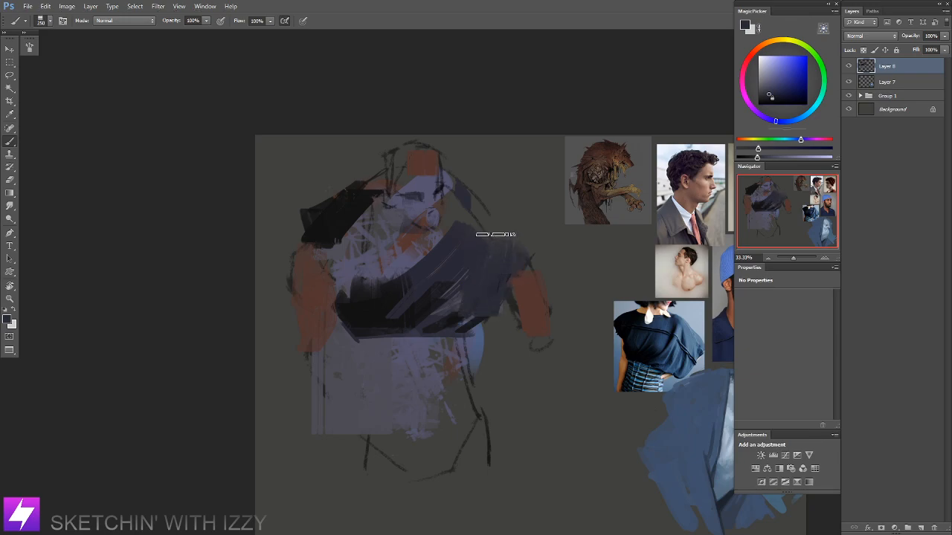
{"action": "key", "text": "bracketleft"}
{"action": "mouse_move", "coordinate": [468, 221]}
{"action": "left_mouse_down"}
{"action": "mouse_move", "coordinate": [500, 250]}
{"action": "mouse_move", "coordinate": [466, 246]}
{"action": "left_mouse_up"}
Step: Sample blue from the blouse reference and paint it over the shoulder above the extended arm, setting the brush to 200 px
{"action": "key", "text": "bracketleft"}
{"action": "left_click", "coordinate": [669, 317], "text": "alt"}
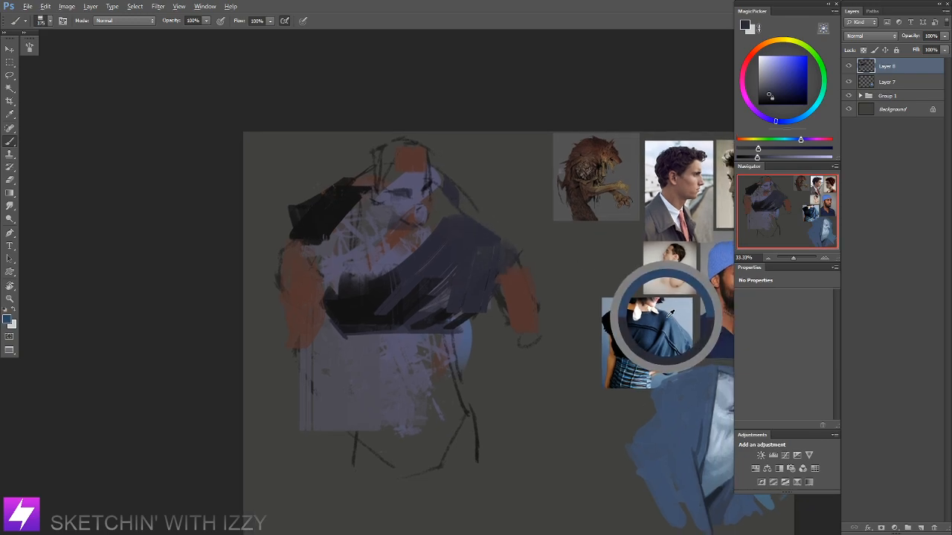
{"action": "key", "text": "bracketleft"}
{"action": "mouse_move", "coordinate": [435, 250]}
{"action": "left_mouse_down"}
{"action": "mouse_move", "coordinate": [460, 224]}
{"action": "mouse_move", "coordinate": [453, 199]}
{"action": "mouse_move", "coordinate": [476, 228]}
{"action": "mouse_move", "coordinate": [474, 241]}
{"action": "mouse_move", "coordinate": [470, 217]}
{"action": "mouse_move", "coordinate": [499, 250]}
{"action": "left_mouse_up"}
{"action": "key", "text": "ctrl+z"}
{"action": "key", "text": "bracketright"}
{"action": "key", "text": "bracketright"}
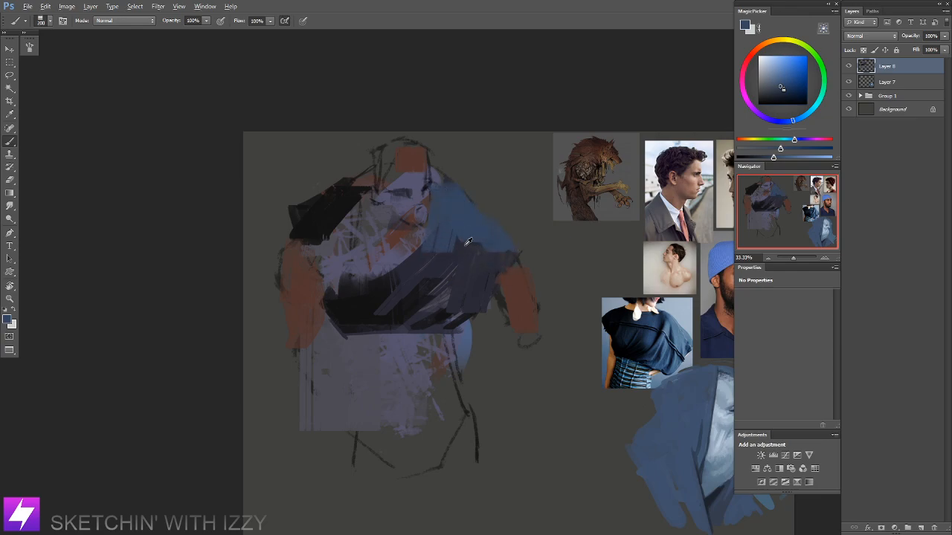
Step: Blend the blue shoulder into the chest with sampled dark tones and a smaller brush, darkening the fold along its inner edge
{"action": "left_click", "coordinate": [457, 244], "text": "alt"}
{"action": "left_click", "coordinate": [454, 227], "text": "alt"}
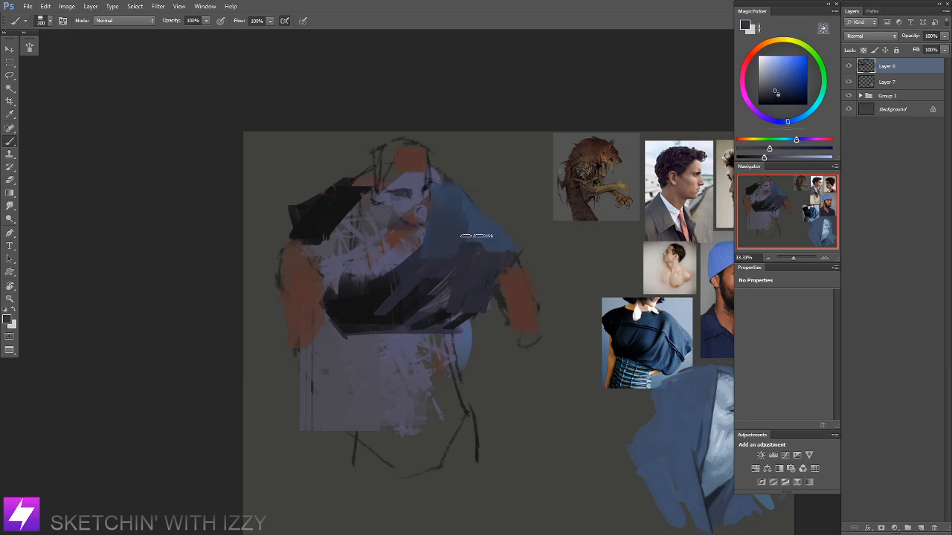
{"action": "left_click", "coordinate": [433, 253], "text": "alt"}
{"action": "key", "text": "["}
{"action": "key", "text": "["}
{"action": "key", "text": "["}
{"action": "left_click_drag", "start_coordinate": [444, 202], "coordinate": [427, 249]}
{"action": "key", "text": "ctrl+z"}
{"action": "key", "text": "["}
{"action": "key", "text": "["}
{"action": "left_click_drag", "start_coordinate": [442, 216], "coordinate": [426, 253]}
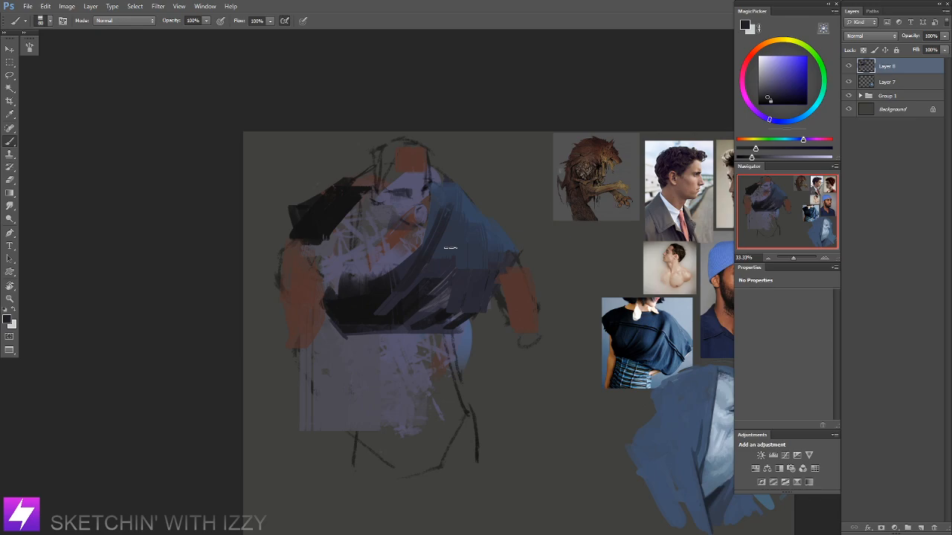
{"action": "left_click", "coordinate": [436, 263], "text": "alt"}
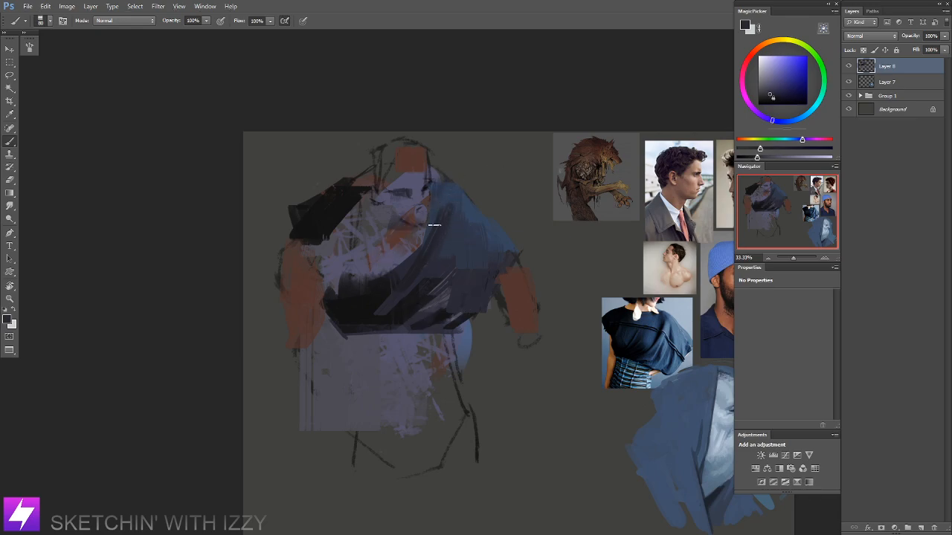
{"action": "mouse_move", "coordinate": [401, 276]}
{"action": "left_mouse_down"}
{"action": "mouse_move", "coordinate": [416, 242]}
{"action": "mouse_move", "coordinate": [404, 260]}
{"action": "mouse_move", "coordinate": [394, 232]}
{"action": "mouse_move", "coordinate": [389, 291]}
{"action": "mouse_move", "coordinate": [374, 273]}
{"action": "mouse_move", "coordinate": [382, 231]}
{"action": "mouse_move", "coordinate": [391, 306]}
{"action": "mouse_move", "coordinate": [388, 280]}
{"action": "left_mouse_up"}
Step: Sample near-black from the torso, enlarge the brush, and mass in the shadowed half of the chest with broad vertical strokes
{"action": "left_click", "coordinate": [384, 294], "text": "alt"}
{"action": "key", "text": "]"}
{"action": "key", "text": "]"}
{"action": "mouse_move", "coordinate": [322, 264]}
{"action": "left_mouse_down"}
{"action": "mouse_move", "coordinate": [336, 314]}
{"action": "mouse_move", "coordinate": [324, 273]}
{"action": "left_mouse_up"}
{"action": "mouse_move", "coordinate": [328, 225]}
{"action": "left_mouse_down"}
{"action": "mouse_move", "coordinate": [341, 276]}
{"action": "mouse_move", "coordinate": [355, 281]}
{"action": "left_mouse_up"}
{"action": "mouse_move", "coordinate": [357, 217]}
{"action": "left_mouse_down"}
{"action": "mouse_move", "coordinate": [397, 267]}
{"action": "mouse_move", "coordinate": [375, 276]}
{"action": "mouse_move", "coordinate": [366, 253]}
{"action": "mouse_move", "coordinate": [369, 317]}
{"action": "left_mouse_up"}
{"action": "key", "text": "["}
{"action": "mouse_move", "coordinate": [377, 257]}
{"action": "left_mouse_down"}
{"action": "mouse_move", "coordinate": [384, 338]}
{"action": "mouse_move", "coordinate": [404, 341]}
{"action": "left_mouse_up"}
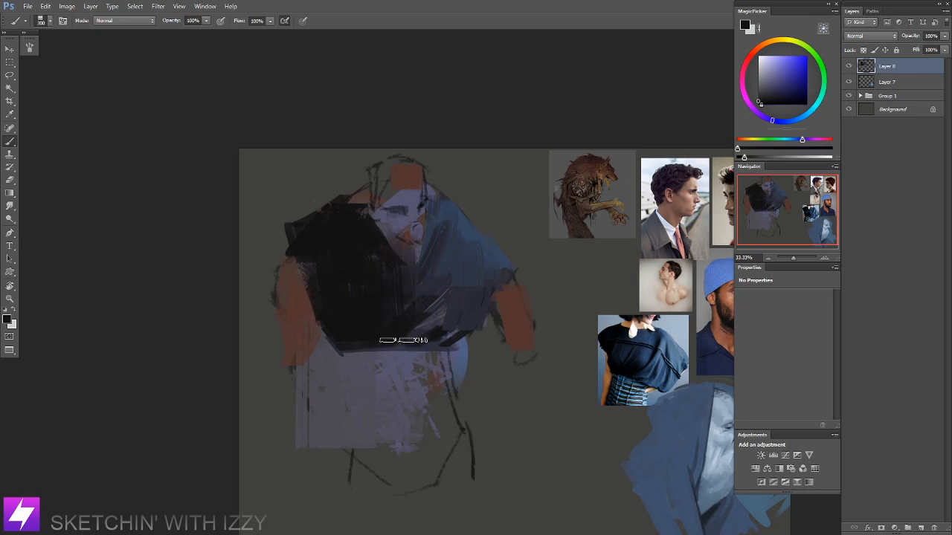
Step: Paint sampled dark navy over the middle of the chest and add near-black accents along the neckline beside the face
{"action": "left_click", "coordinate": [405, 277], "text": "alt"}
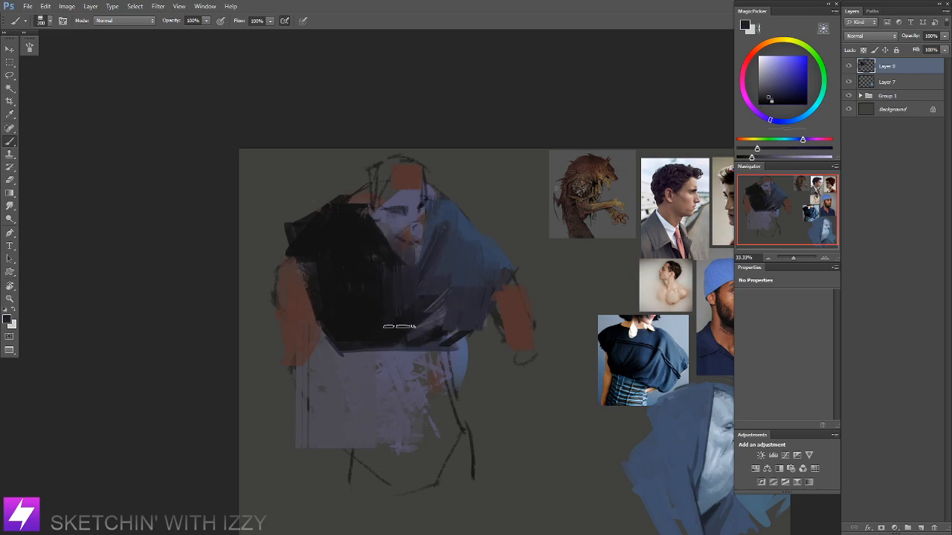
{"action": "left_click_drag", "start_coordinate": [389, 287], "coordinate": [372, 347]}
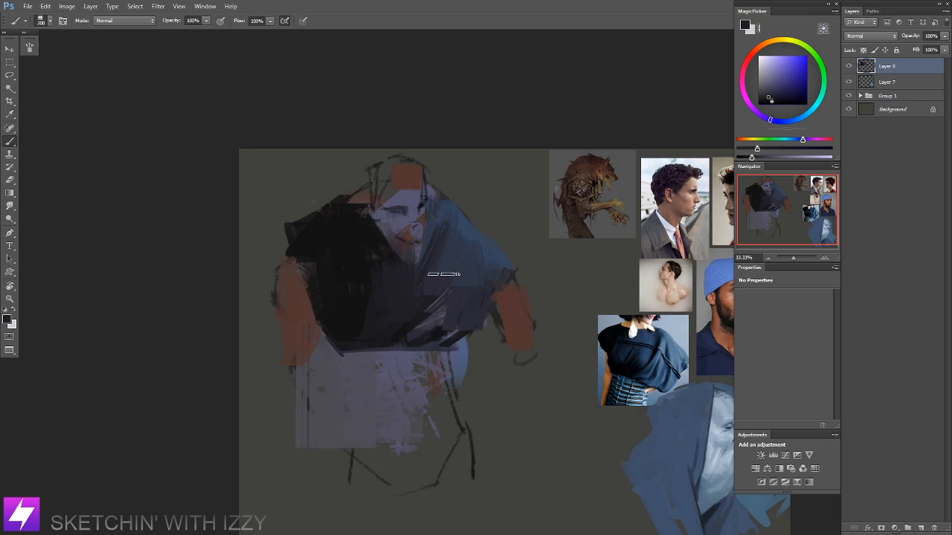
{"action": "left_click", "coordinate": [356, 298], "text": "alt"}
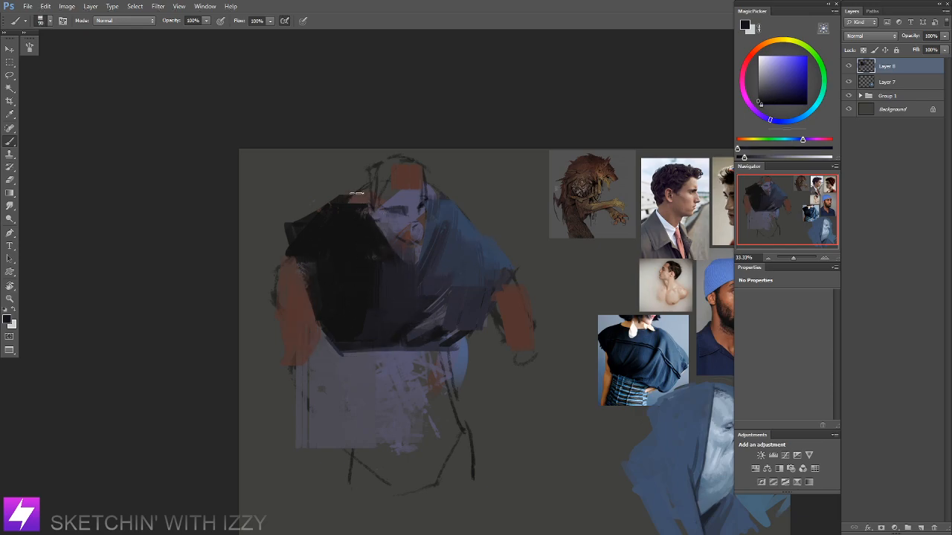
{"action": "left_click_drag", "start_coordinate": [379, 217], "coordinate": [397, 208]}
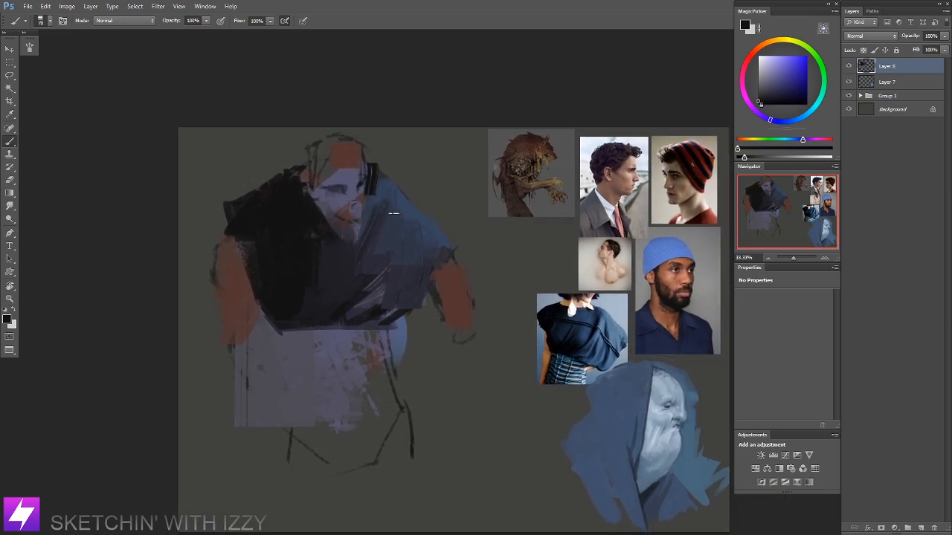
Step: Sample the forehead's rust-brown and block in the large open collar, the face and the V-shaped neck opening
{"action": "left_click", "coordinate": [359, 148], "text": "alt"}
{"action": "mouse_move", "coordinate": [382, 177]}
{"action": "left_mouse_down"}
{"action": "mouse_move", "coordinate": [384, 231]}
{"action": "mouse_move", "coordinate": [396, 235]}
{"action": "mouse_move", "coordinate": [400, 223]}
{"action": "mouse_move", "coordinate": [390, 174]}
{"action": "mouse_move", "coordinate": [408, 229]}
{"action": "mouse_move", "coordinate": [365, 230]}
{"action": "mouse_move", "coordinate": [391, 223]}
{"action": "left_mouse_up"}
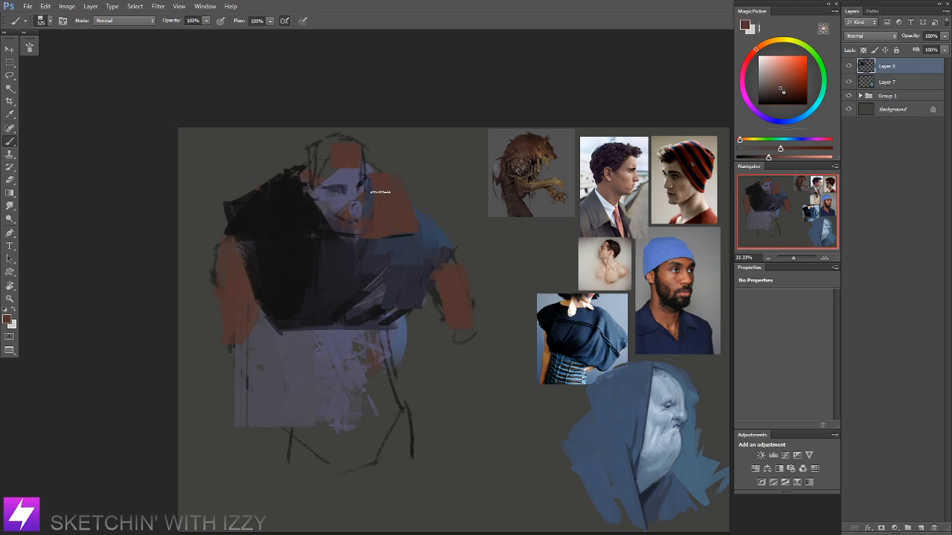
{"action": "key", "text": "bracketright"}
{"action": "key", "text": "bracketright"}
{"action": "left_click_drag", "start_coordinate": [337, 172], "coordinate": [336, 230]}
{"action": "mouse_move", "coordinate": [266, 260]}
{"action": "left_mouse_down"}
{"action": "mouse_move", "coordinate": [351, 288]}
{"action": "mouse_move", "coordinate": [379, 246]}
{"action": "mouse_move", "coordinate": [354, 299]}
{"action": "left_mouse_up"}
Step: Sample darker browns from the neck opening and shade both arms, enlarging the brush to 175 px
{"action": "left_click", "coordinate": [330, 292], "text": "alt"}
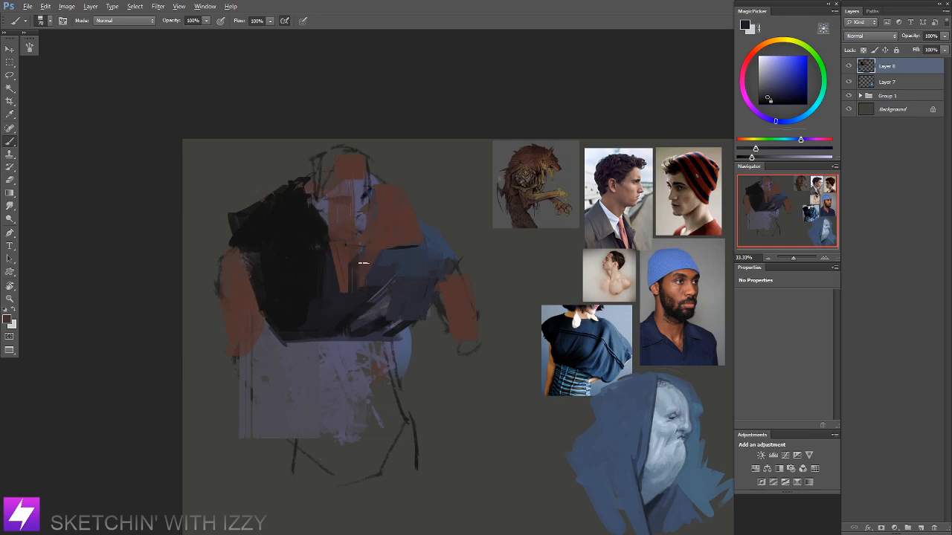
{"action": "left_click", "coordinate": [366, 262], "text": "alt"}
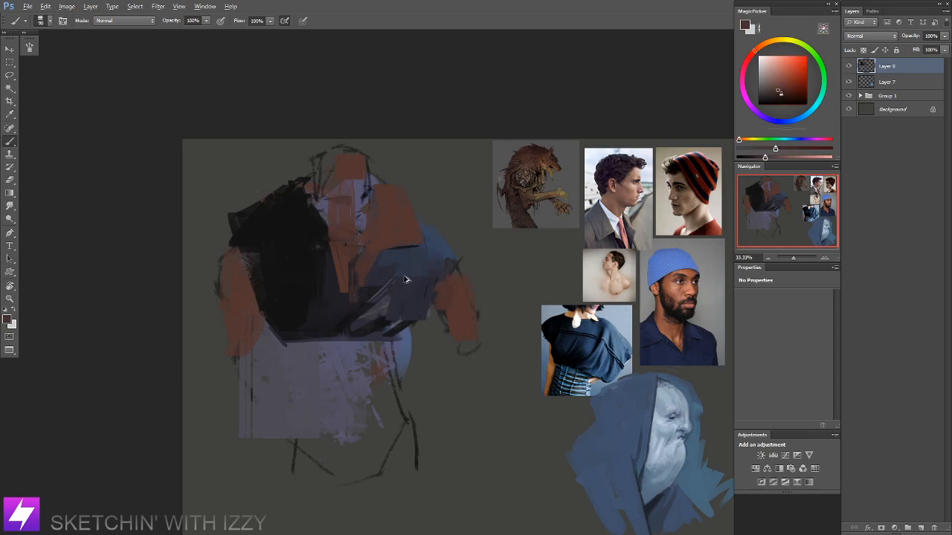
{"action": "left_click", "coordinate": [354, 288], "text": "alt"}
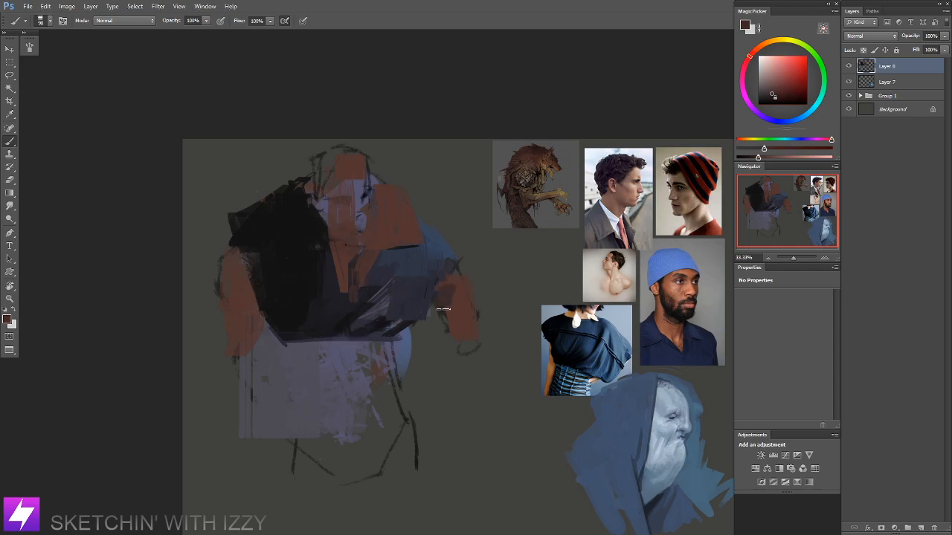
{"action": "mouse_move", "coordinate": [467, 302]}
{"action": "left_mouse_down"}
{"action": "mouse_move", "coordinate": [473, 313]}
{"action": "mouse_move", "coordinate": [459, 337]}
{"action": "left_mouse_up"}
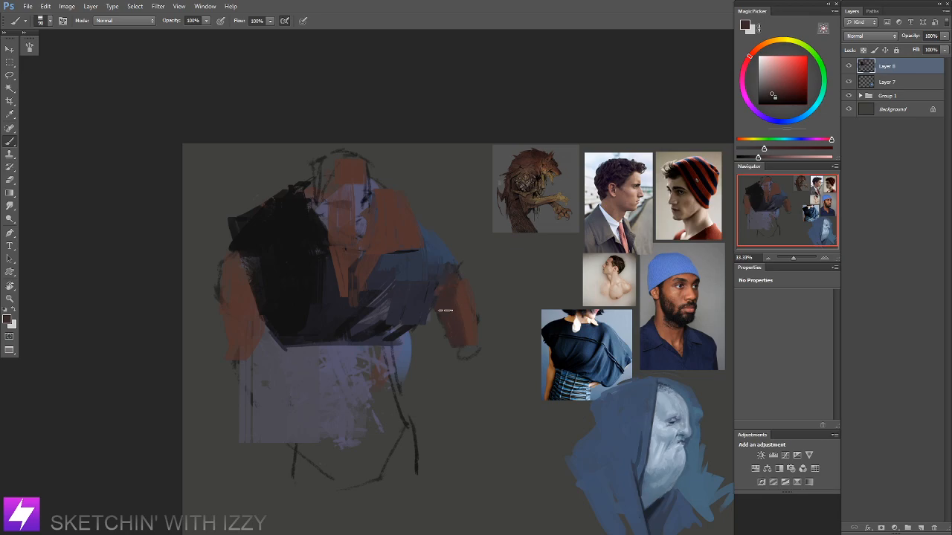
{"action": "key", "text": "]"}
{"action": "mouse_move", "coordinate": [226, 261]}
{"action": "left_mouse_down"}
{"action": "mouse_move", "coordinate": [228, 324]}
{"action": "mouse_move", "coordinate": [229, 272]}
{"action": "mouse_move", "coordinate": [245, 298]}
{"action": "mouse_move", "coordinate": [240, 265]}
{"action": "mouse_move", "coordinate": [264, 337]}
{"action": "left_mouse_up"}
{"action": "mouse_move", "coordinate": [226, 302]}
{"action": "left_mouse_down"}
{"action": "mouse_move", "coordinate": [239, 378]}
{"action": "mouse_move", "coordinate": [257, 345]}
{"action": "left_mouse_up"}
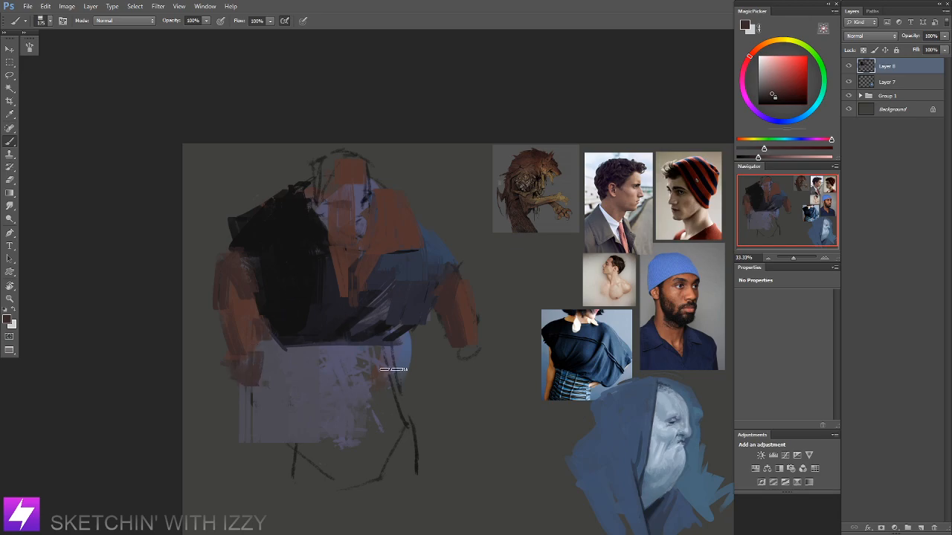
Step: Extend the outer contour of the bent arm and fill the lower garment with sampled slate blue and violet
{"action": "left_click", "coordinate": [402, 350], "text": "alt"}
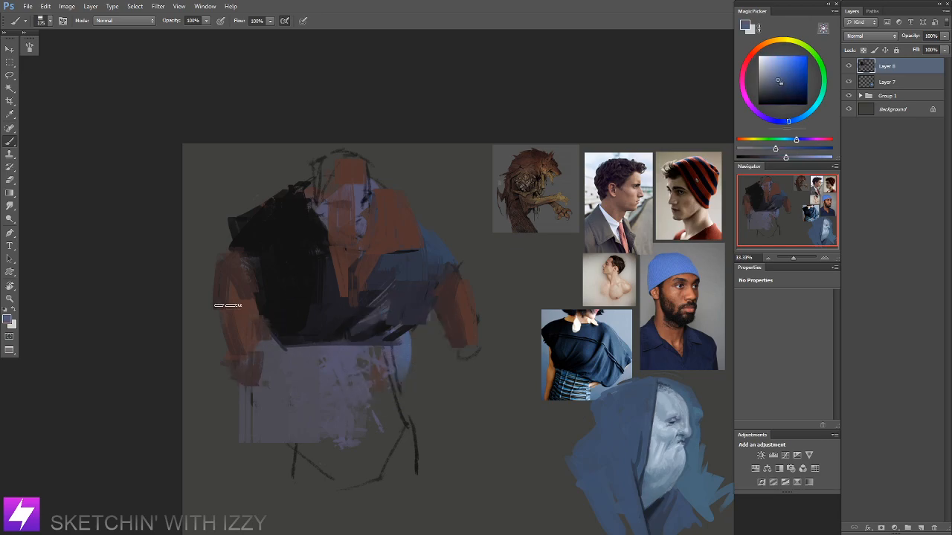
{"action": "left_click_drag", "start_coordinate": [232, 355], "coordinate": [253, 380]}
{"action": "left_click", "coordinate": [235, 257], "text": "alt"}
{"action": "mouse_move", "coordinate": [235, 257]}
{"action": "left_mouse_down"}
{"action": "mouse_move", "coordinate": [208, 282]}
{"action": "mouse_move", "coordinate": [238, 329]}
{"action": "mouse_move", "coordinate": [246, 325]}
{"action": "mouse_move", "coordinate": [233, 356]}
{"action": "mouse_move", "coordinate": [227, 454]}
{"action": "left_mouse_up"}
{"action": "left_click", "coordinate": [405, 349], "text": "alt"}
{"action": "left_click", "coordinate": [269, 350], "text": "alt"}
{"action": "left_click", "coordinate": [405, 352], "text": "alt"}
{"action": "mouse_move", "coordinate": [404, 358]}
{"action": "left_mouse_down"}
{"action": "mouse_move", "coordinate": [410, 411]}
{"action": "mouse_move", "coordinate": [394, 350]}
{"action": "mouse_move", "coordinate": [411, 426]}
{"action": "left_mouse_up"}
{"action": "left_click_drag", "start_coordinate": [415, 358], "coordinate": [420, 422]}
{"action": "mouse_move", "coordinate": [384, 382]}
{"action": "left_mouse_down"}
{"action": "mouse_move", "coordinate": [363, 440]}
{"action": "mouse_move", "coordinate": [389, 440]}
{"action": "mouse_move", "coordinate": [396, 306]}
{"action": "mouse_move", "coordinate": [331, 318]}
{"action": "mouse_move", "coordinate": [291, 302]}
{"action": "left_mouse_up"}
Step: Sample near-black, enlarge the brush, and paint broad diagonal shadow strokes across the waist and lower garment
{"action": "left_click", "coordinate": [350, 324], "text": "alt"}
{"action": "key", "text": "bracketright"}
{"action": "key", "text": "bracketright"}
{"action": "left_click_drag", "start_coordinate": [378, 219], "coordinate": [268, 327]}
{"action": "left_click_drag", "start_coordinate": [371, 273], "coordinate": [314, 322]}
{"action": "key", "text": "ctrl+minus"}
{"action": "left_click_drag", "start_coordinate": [423, 271], "coordinate": [380, 312]}
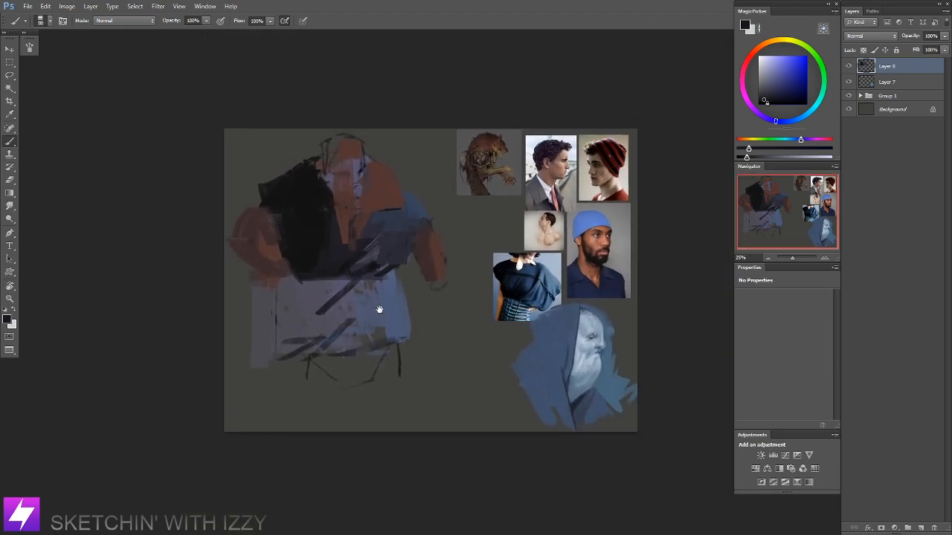
Step: Sample muted violet from the face, switch to another brush preset at 500 px, and glaze it over the figure
{"action": "left_click", "coordinate": [357, 177], "text": "alt"}
{"action": "key", "text": "bracketright"}
{"action": "key", "text": "bracketright"}
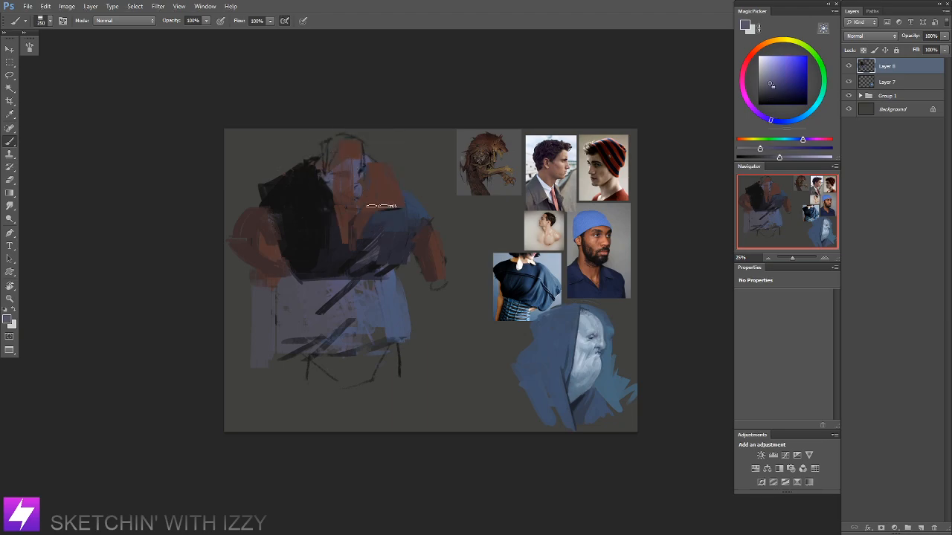
{"action": "right_click", "coordinate": [343, 229]}
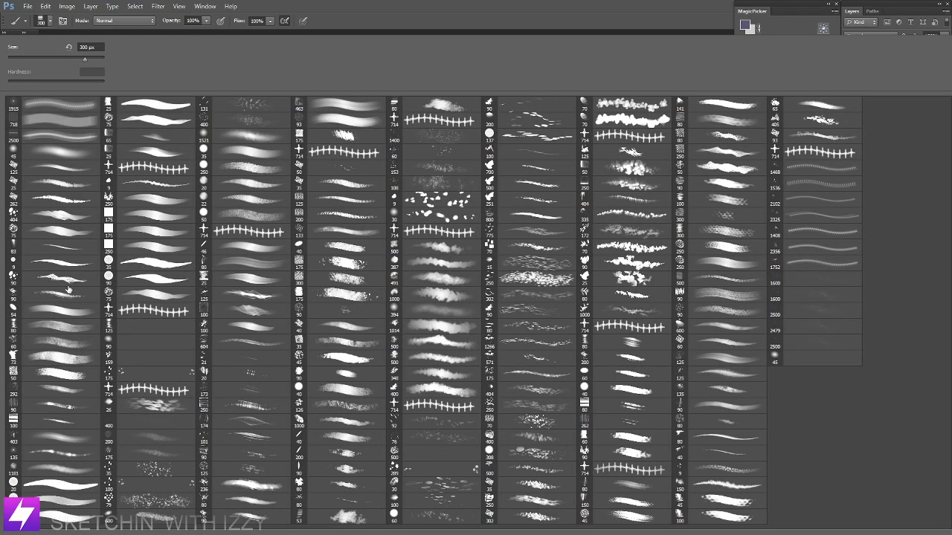
{"action": "double_click", "coordinate": [115, 277]}
{"action": "key", "text": "bracketright"}
{"action": "key", "text": "bracketright"}
{"action": "key", "text": "bracketright"}
{"action": "key", "text": "bracketright"}
{"action": "key", "text": "bracketright"}
{"action": "key", "text": "bracketright"}
{"action": "key", "text": "bracketright"}
{"action": "key", "text": "bracketright"}
{"action": "key", "text": "bracketright"}
{"action": "mouse_move", "coordinate": [342, 160]}
{"action": "left_mouse_down"}
{"action": "mouse_move", "coordinate": [257, 246]}
{"action": "mouse_move", "coordinate": [350, 181]}
{"action": "mouse_move", "coordinate": [283, 302]}
{"action": "mouse_move", "coordinate": [361, 255]}
{"action": "mouse_move", "coordinate": [418, 242]}
{"action": "mouse_move", "coordinate": [334, 272]}
{"action": "mouse_move", "coordinate": [383, 278]}
{"action": "mouse_move", "coordinate": [319, 273]}
{"action": "mouse_move", "coordinate": [273, 218]}
{"action": "mouse_move", "coordinate": [378, 148]}
{"action": "mouse_move", "coordinate": [312, 180]}
{"action": "mouse_move", "coordinate": [302, 191]}
{"action": "mouse_move", "coordinate": [423, 175]}
{"action": "left_mouse_up"}
Step: Flip the canvas horizontally and switch to the 9 px brush preset for line work
{"action": "key", "text": "ctrl+minus"}
{"action": "key", "text": "ctrl+shift+h"}
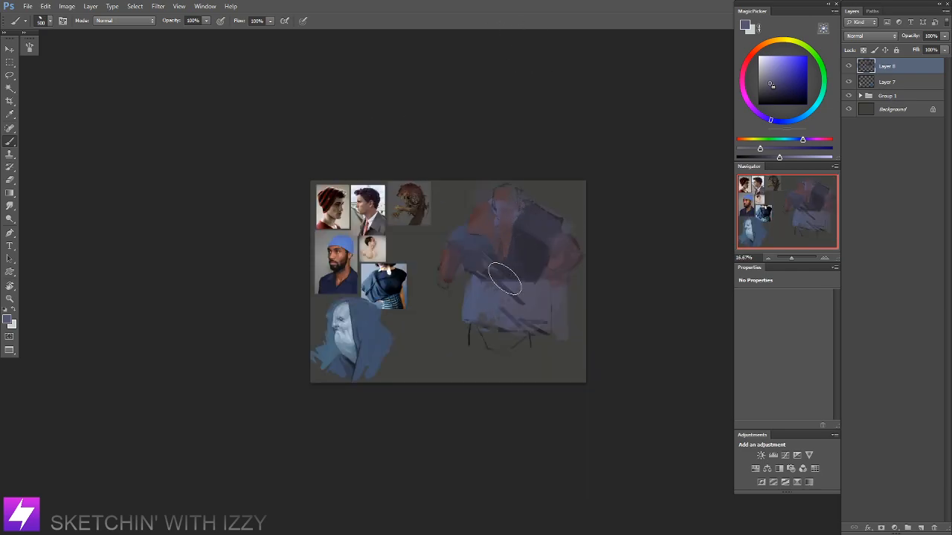
{"action": "key", "text": "ctrl+plus"}
{"action": "key", "text": "ctrl+plus"}
{"action": "left_click_drag", "start_coordinate": [492, 250], "coordinate": [459, 323]}
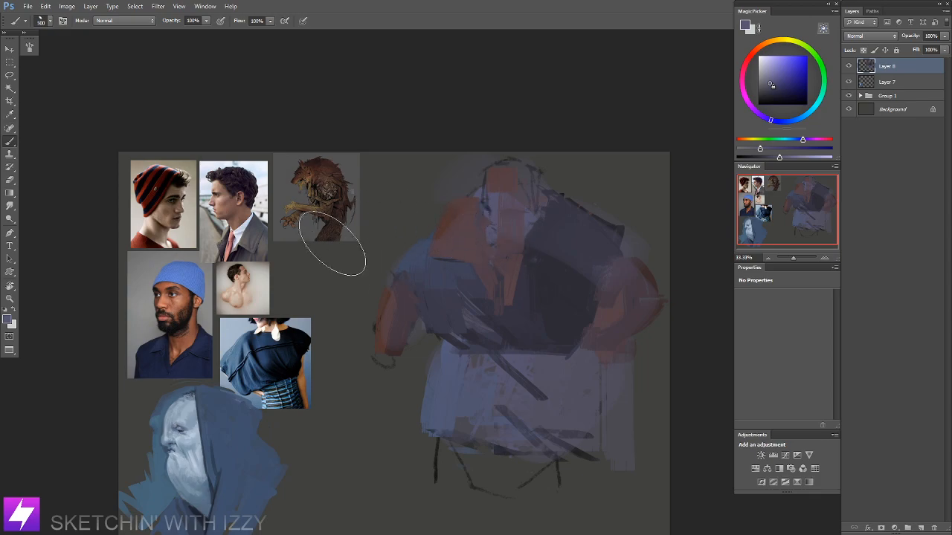
{"action": "right_click", "coordinate": [119, 257]}
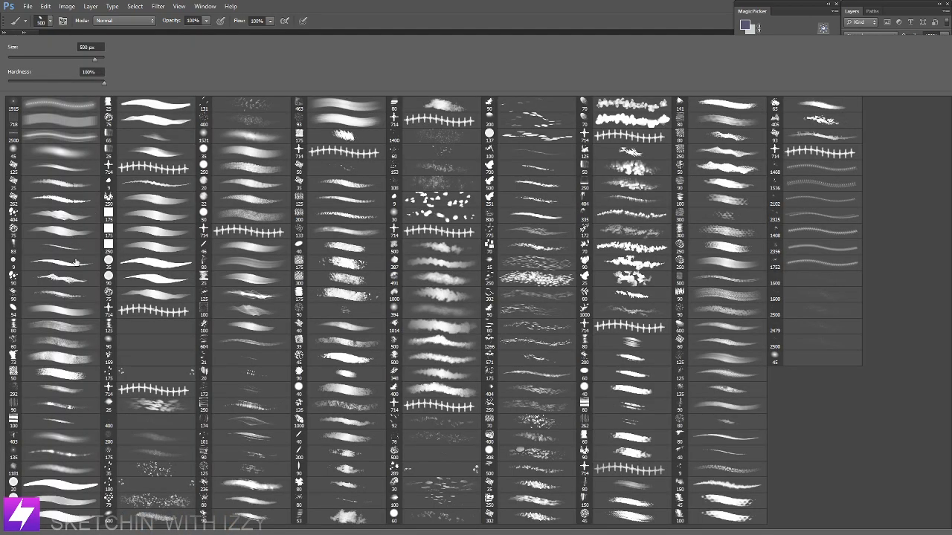
{"action": "left_click", "coordinate": [66, 251]}
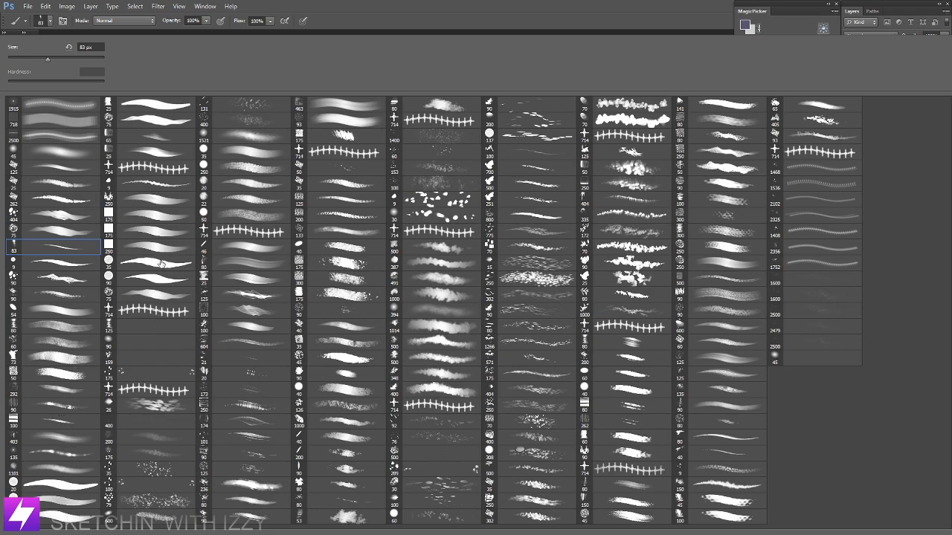
{"action": "double_click", "coordinate": [163, 190]}
{"action": "left_click_drag", "start_coordinate": [495, 277], "coordinate": [430, 301]}
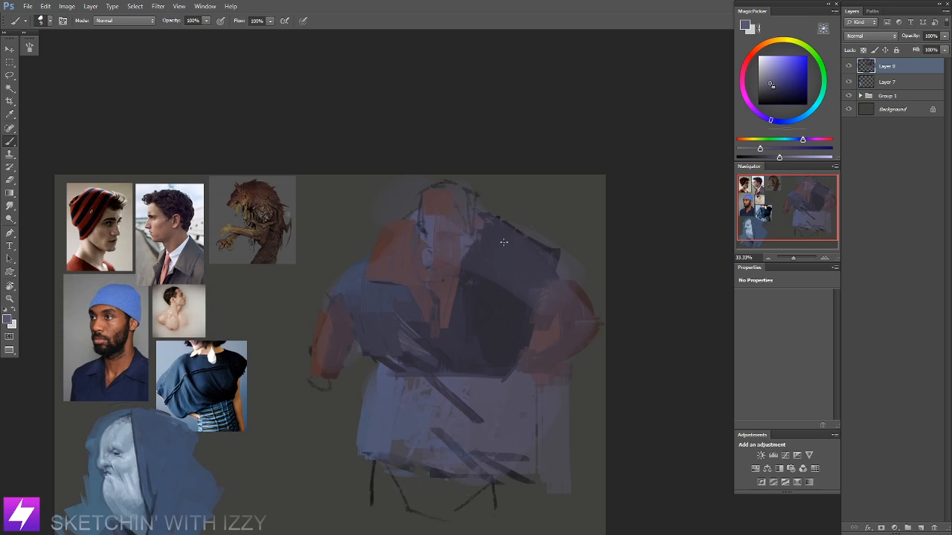
Step: Sample dark navy from the chest and draw the face's contour, features and jawline
{"action": "scroll", "coordinate": [473, 265], "scroll_direction": "up", "scroll_amount": 1}
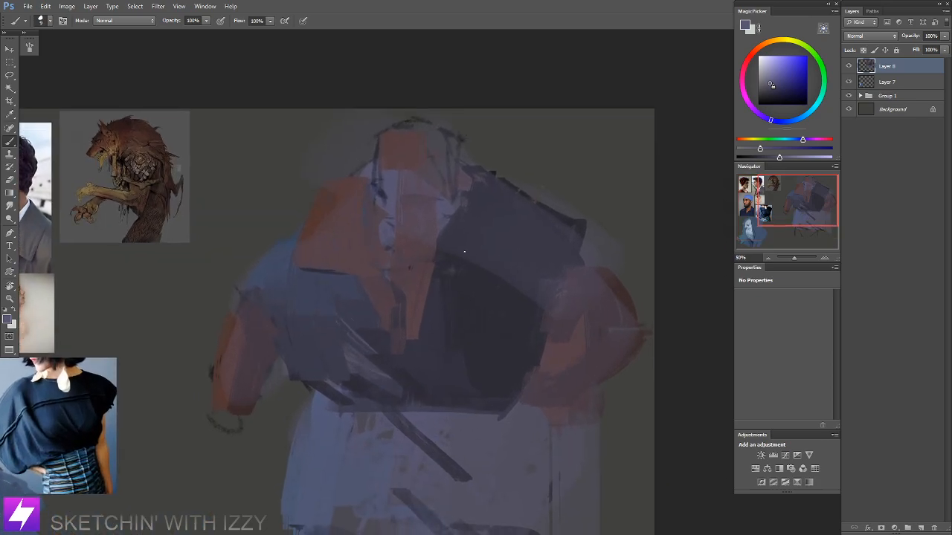
{"action": "left_click", "coordinate": [507, 294], "text": "alt"}
{"action": "mouse_move", "coordinate": [455, 288]}
{"action": "left_mouse_down"}
{"action": "mouse_move", "coordinate": [484, 272]}
{"action": "mouse_move", "coordinate": [459, 285]}
{"action": "mouse_move", "coordinate": [460, 304]}
{"action": "left_mouse_up"}
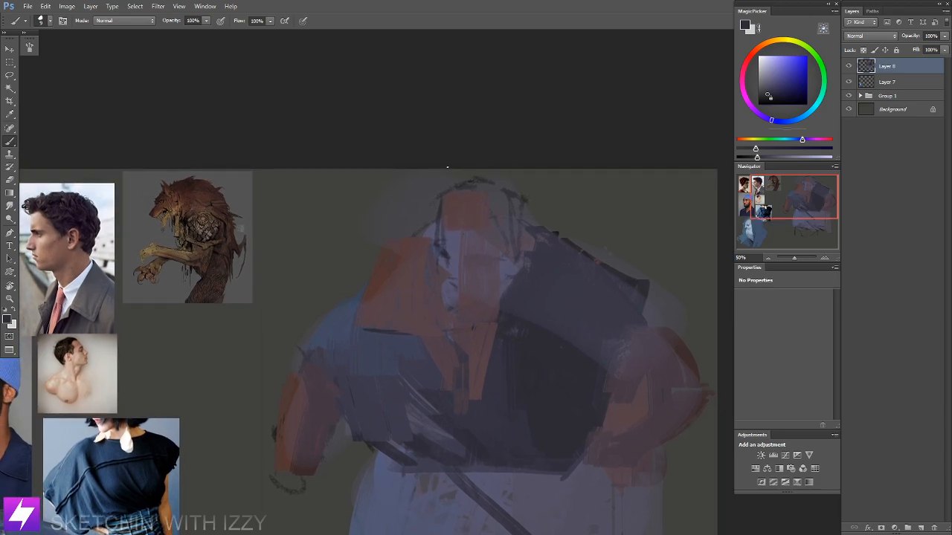
{"action": "left_click_drag", "start_coordinate": [434, 206], "coordinate": [424, 251]}
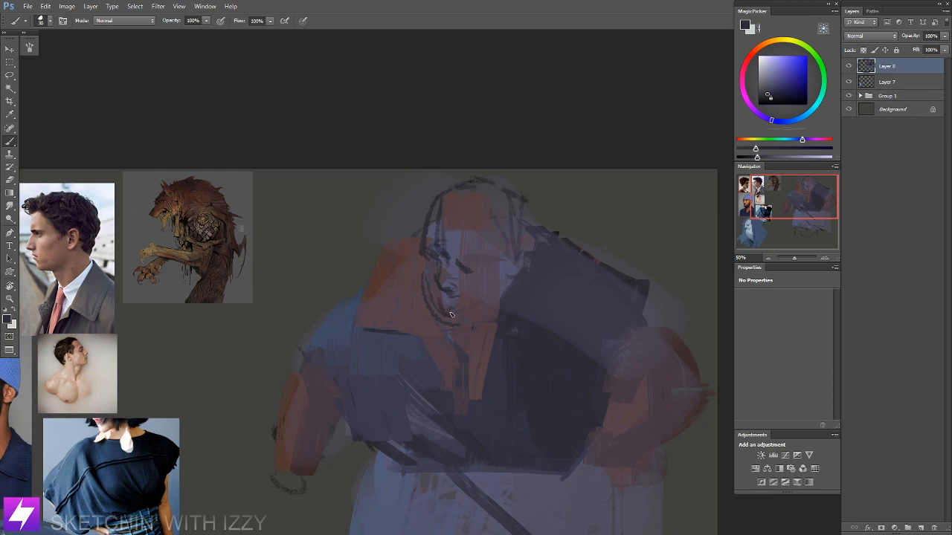
{"action": "mouse_move", "coordinate": [456, 312]}
{"action": "left_mouse_down"}
{"action": "mouse_move", "coordinate": [471, 312]}
{"action": "mouse_move", "coordinate": [452, 307]}
{"action": "mouse_move", "coordinate": [466, 261]}
{"action": "mouse_move", "coordinate": [446, 276]}
{"action": "mouse_move", "coordinate": [410, 280]}
{"action": "mouse_move", "coordinate": [433, 326]}
{"action": "left_mouse_up"}
Step: Draw the edges of the open collar and neckline in dark navy, and refine the head's contour and facial features
{"action": "left_click_drag", "start_coordinate": [423, 333], "coordinate": [410, 311]}
{"action": "left_click_drag", "start_coordinate": [345, 251], "coordinate": [403, 312]}
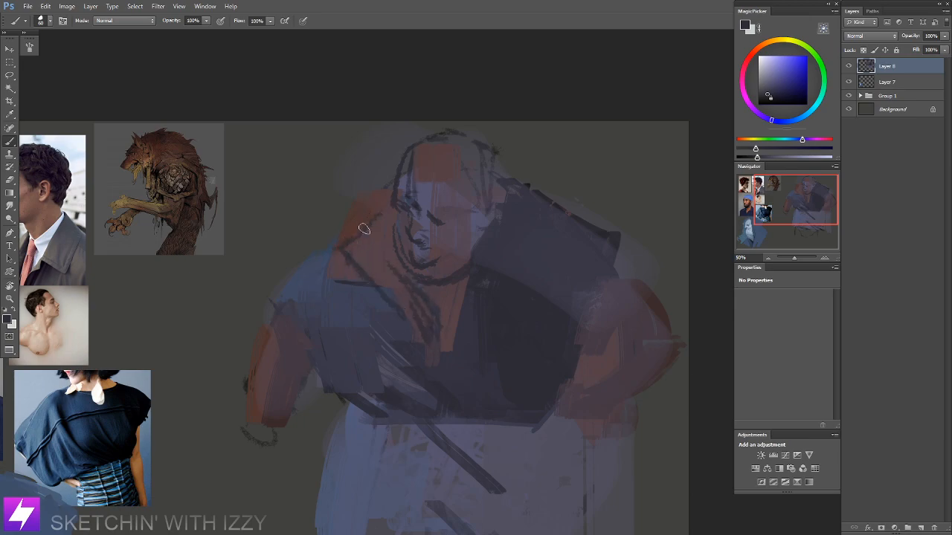
{"action": "left_click_drag", "start_coordinate": [386, 202], "coordinate": [284, 290]}
{"action": "left_click_drag", "start_coordinate": [469, 278], "coordinate": [453, 171]}
{"action": "left_click_drag", "start_coordinate": [413, 217], "coordinate": [415, 237]}
Step: Outline the chest's lower edge and draw curved belt lines around the waist with a thicker dark navy brush, then reduce the brush size
{"action": "key", "text": "ctrl+minus"}
{"action": "mouse_move", "coordinate": [435, 278]}
{"action": "left_mouse_down"}
{"action": "mouse_move", "coordinate": [396, 261]}
{"action": "mouse_move", "coordinate": [375, 284]}
{"action": "mouse_move", "coordinate": [405, 319]}
{"action": "left_mouse_up"}
{"action": "mouse_move", "coordinate": [371, 270]}
{"action": "left_mouse_down"}
{"action": "mouse_move", "coordinate": [393, 307]}
{"action": "mouse_move", "coordinate": [541, 313]}
{"action": "left_mouse_up"}
{"action": "key", "text": "bracketright"}
{"action": "key", "text": "bracketright"}
{"action": "key", "text": "bracketright"}
{"action": "key", "text": "bracketright"}
{"action": "mouse_move", "coordinate": [524, 321]}
{"action": "left_mouse_down"}
{"action": "mouse_move", "coordinate": [414, 312]}
{"action": "mouse_move", "coordinate": [394, 300]}
{"action": "left_mouse_up"}
{"action": "left_click_drag", "start_coordinate": [447, 320], "coordinate": [499, 315]}
{"action": "key", "text": "bracketleft"}
{"action": "key", "text": "bracketleft"}
{"action": "key", "text": "bracketleft"}
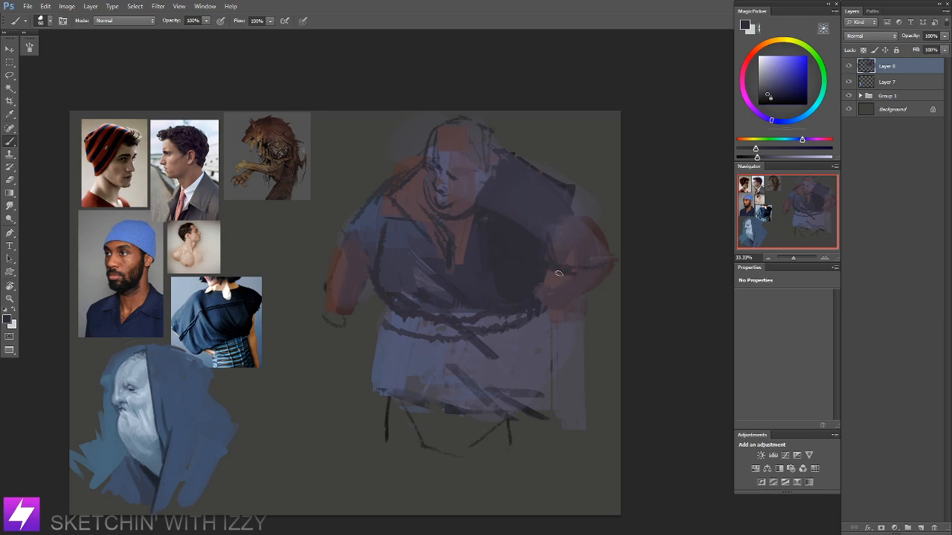
Step: Outline the bent arm with its fist on the hip and the lowered forearm and hand in dark navy
{"action": "mouse_move", "coordinate": [619, 273]}
{"action": "left_mouse_down"}
{"action": "mouse_move", "coordinate": [554, 331]}
{"action": "mouse_move", "coordinate": [580, 338]}
{"action": "left_mouse_up"}
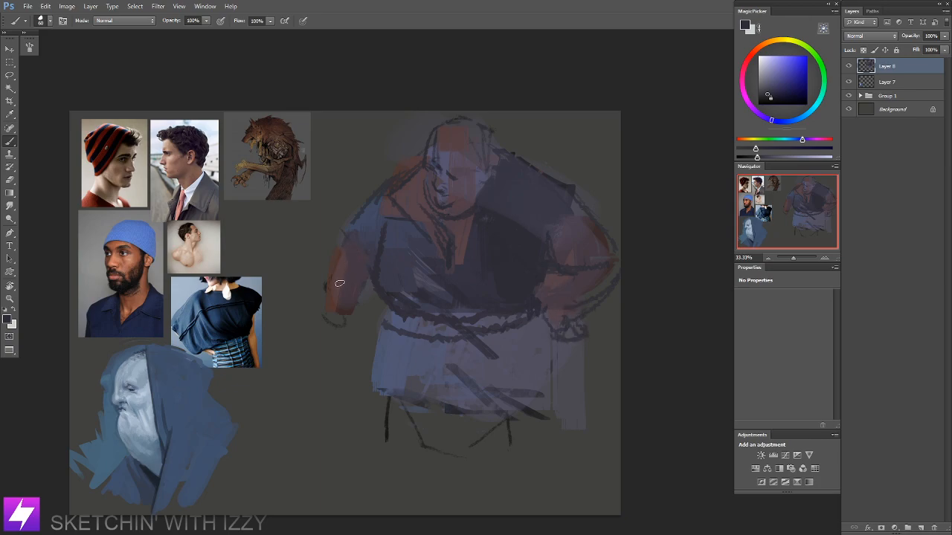
{"action": "left_click_drag", "start_coordinate": [344, 240], "coordinate": [326, 325]}
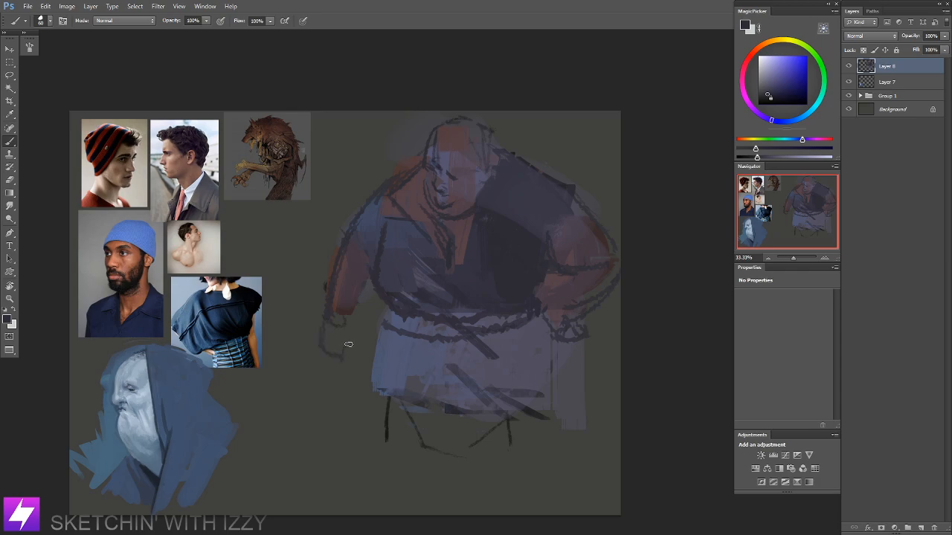
{"action": "mouse_move", "coordinate": [360, 353]}
{"action": "left_mouse_down"}
{"action": "mouse_move", "coordinate": [380, 269]}
{"action": "mouse_move", "coordinate": [337, 319]}
{"action": "mouse_move", "coordinate": [336, 297]}
{"action": "mouse_move", "coordinate": [354, 332]}
{"action": "mouse_move", "coordinate": [347, 371]}
{"action": "mouse_move", "coordinate": [348, 324]}
{"action": "left_mouse_up"}
Step: Fill the lowered forearm and hand with sampled muted purple using a larger brush, and erase the stray marks along the arm's outer edge
{"action": "left_click", "coordinate": [355, 291], "text": "alt"}
{"action": "key", "text": "bracketright"}
{"action": "key", "text": "bracketright"}
{"action": "key", "text": "bracketright"}
{"action": "key", "text": "bracketright"}
{"action": "key", "text": "bracketright"}
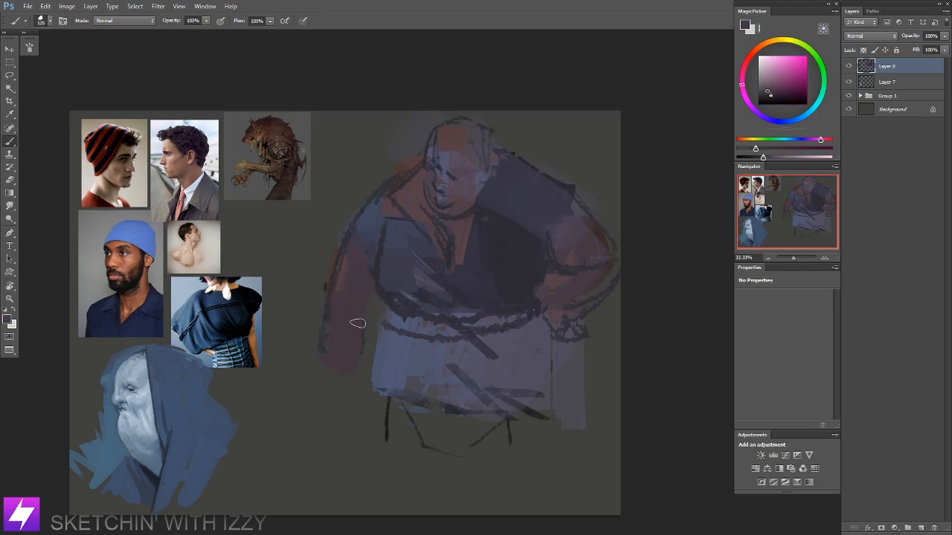
{"action": "key", "text": "e"}
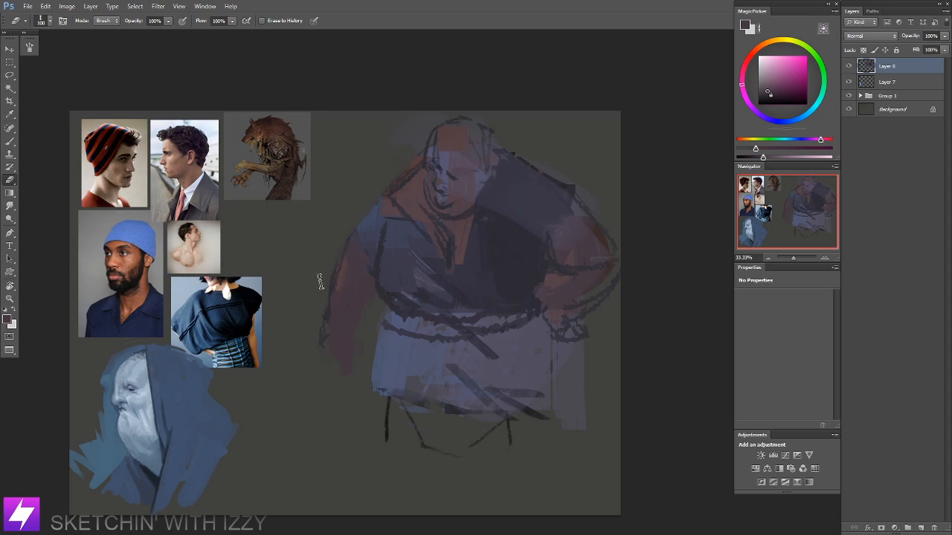
Step: Sample dark navy from the blouse and block in the loose sleeve over the lowered arm with a 200 px brush
{"action": "key", "text": "b"}
{"action": "left_click", "coordinate": [380, 238], "text": "alt"}
{"action": "left_click", "coordinate": [394, 260], "text": "alt"}
{"action": "left_click", "coordinate": [380, 282], "text": "alt"}
{"action": "key", "text": "bracketright"}
{"action": "key", "text": "bracketright"}
{"action": "key", "text": "bracketright"}
{"action": "key", "text": "bracketright"}
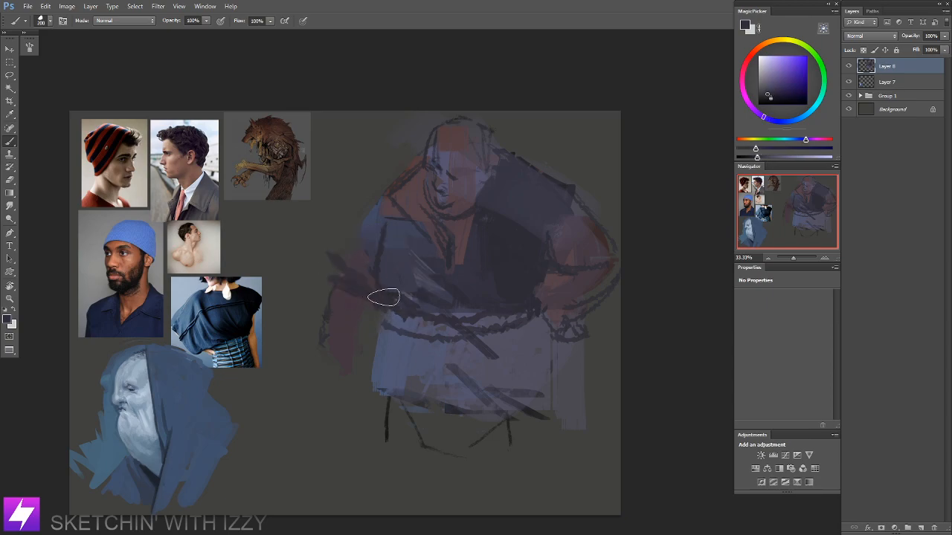
{"action": "mouse_move", "coordinate": [355, 245]}
{"action": "left_mouse_down"}
{"action": "mouse_move", "coordinate": [405, 268]}
{"action": "mouse_move", "coordinate": [410, 300]}
{"action": "mouse_move", "coordinate": [391, 273]}
{"action": "mouse_move", "coordinate": [451, 304]}
{"action": "left_mouse_up"}
Step: Sample blue tones from the blouse and paint the far collar edge and the chest folds
{"action": "key", "text": "bracketleft"}
{"action": "key", "text": "bracketleft"}
{"action": "key", "text": "bracketleft"}
{"action": "left_click", "coordinate": [403, 227], "text": "alt"}
{"action": "key", "text": "bracketright"}
{"action": "key", "text": "bracketright"}
{"action": "mouse_move", "coordinate": [476, 259]}
{"action": "left_mouse_down"}
{"action": "mouse_move", "coordinate": [503, 215]}
{"action": "mouse_move", "coordinate": [490, 200]}
{"action": "mouse_move", "coordinate": [484, 249]}
{"action": "left_mouse_up"}
{"action": "left_click", "coordinate": [440, 257], "text": "alt"}
{"action": "key", "text": "bracketleft"}
{"action": "key", "text": "bracketleft"}
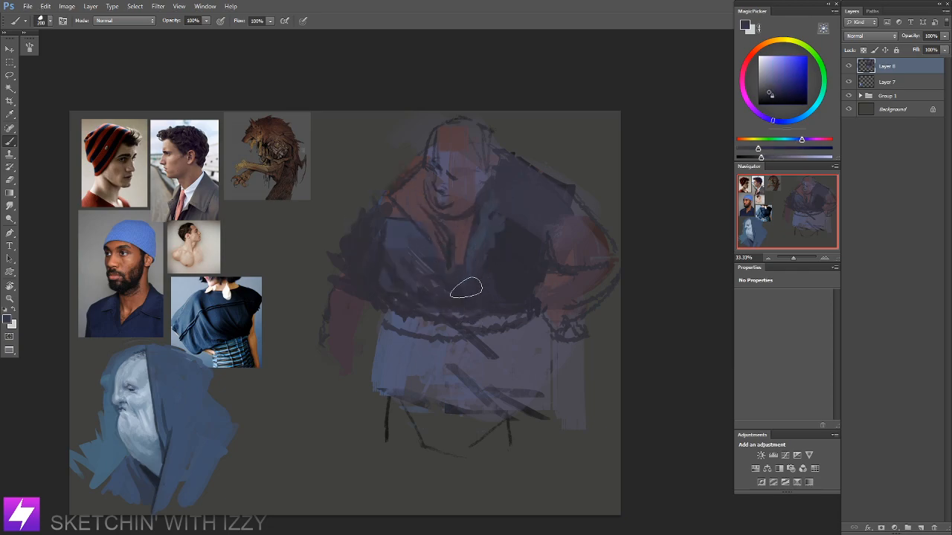
Step: Repaint the lowered forearm and hand in sampled muted purple with a smaller brush
{"action": "key", "text": "bracketleft"}
{"action": "key", "text": "bracketleft"}
{"action": "key", "text": "bracketleft"}
{"action": "left_click_drag", "start_coordinate": [377, 342], "coordinate": [390, 296]}
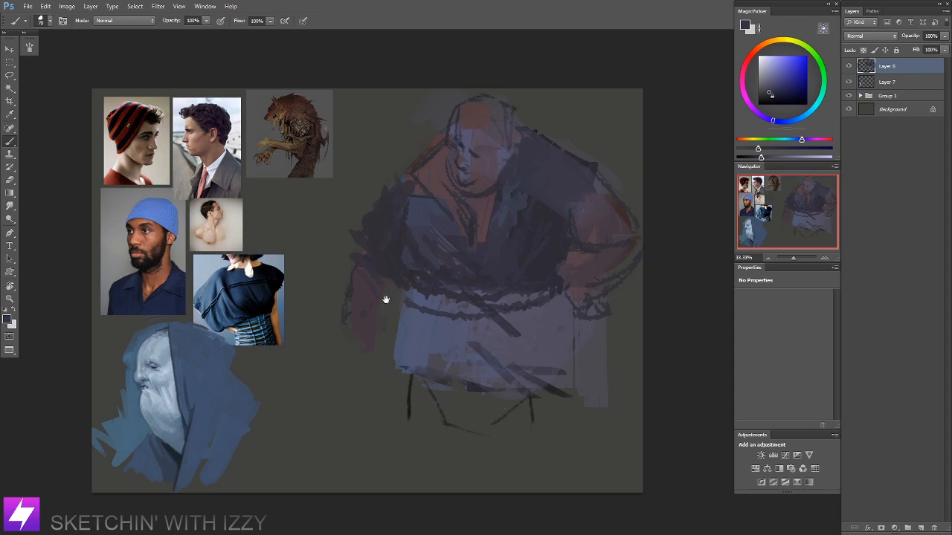
{"action": "left_click", "coordinate": [365, 319], "text": "alt"}
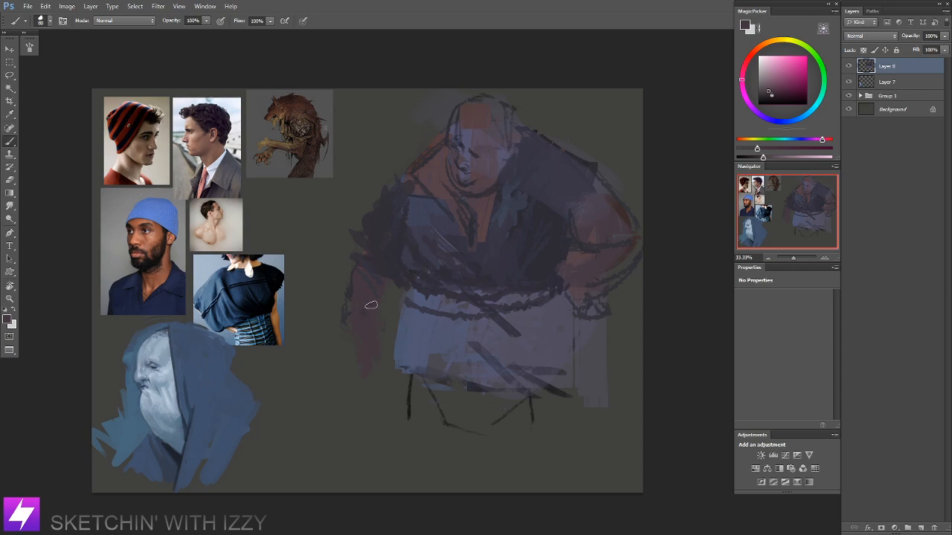
Step: Flip the canvas horizontally and block in hair at the back of the head with a large dark navy brush
{"action": "key", "text": "ctrl+minus"}
{"action": "key", "text": "ctrl+shift+h"}
{"action": "key", "text": "ctrl+plus"}
{"action": "left_click_drag", "start_coordinate": [338, 255], "coordinate": [392, 277]}
{"action": "left_click", "coordinate": [422, 320], "text": "alt"}
{"action": "key", "text": "bracketright"}
{"action": "key", "text": "bracketright"}
{"action": "key", "text": "bracketright"}
{"action": "key", "text": "bracketright"}
{"action": "key", "text": "bracketright"}
{"action": "key", "text": "bracketright"}
{"action": "key", "text": "bracketright"}
{"action": "left_click_drag", "start_coordinate": [313, 161], "coordinate": [309, 189]}
Step: Scale the figure on Layer 8 down to about 87%
{"action": "left_click_drag", "start_coordinate": [384, 361], "coordinate": [391, 314]}
{"action": "key", "text": "ctrl+t"}
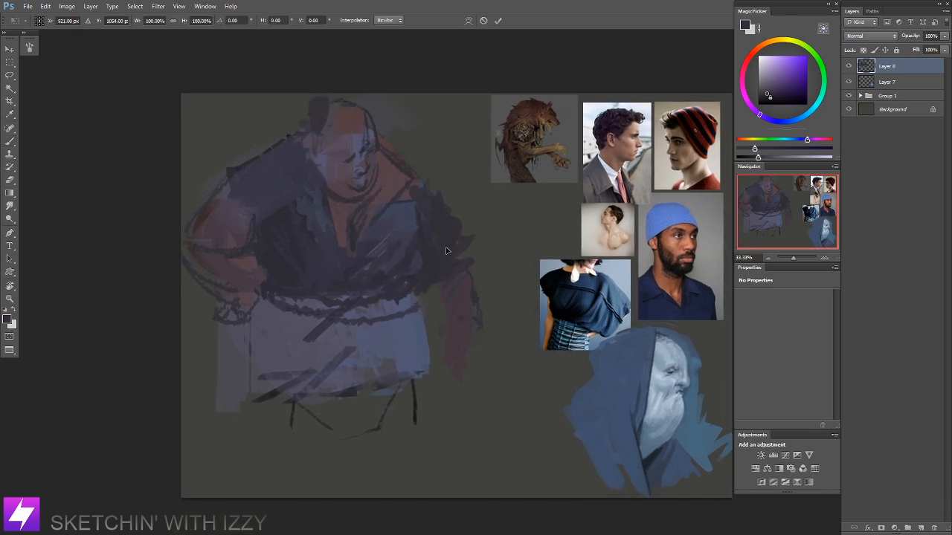
{"action": "left_click_drag", "start_coordinate": [484, 92], "coordinate": [451, 135]}
{"action": "key", "text": "Return"}
{"action": "key", "text": "b"}
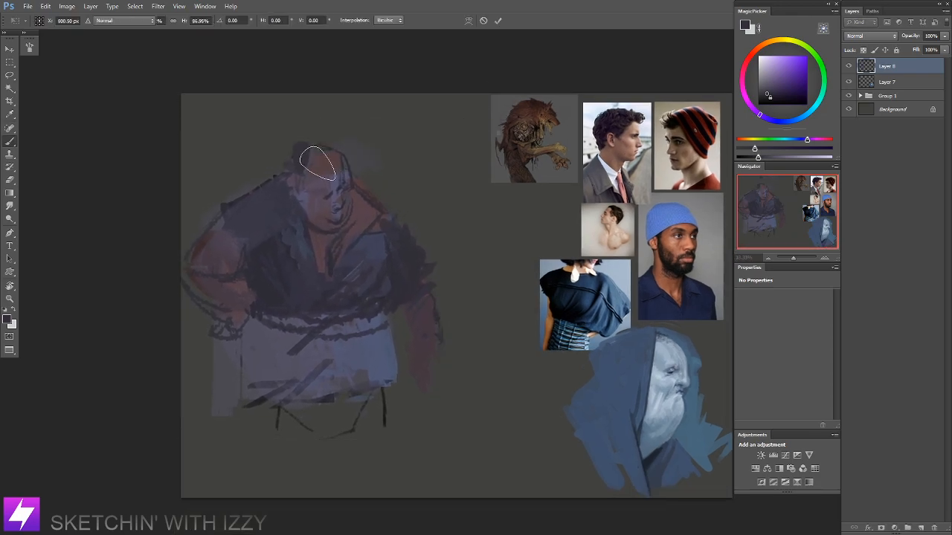
Step: Paint the upright topknot and the hairline across the forehead in dark navy with a smaller brush
{"action": "key", "text": "bracketleft"}
{"action": "key", "text": "bracketleft"}
{"action": "key", "text": "bracketleft"}
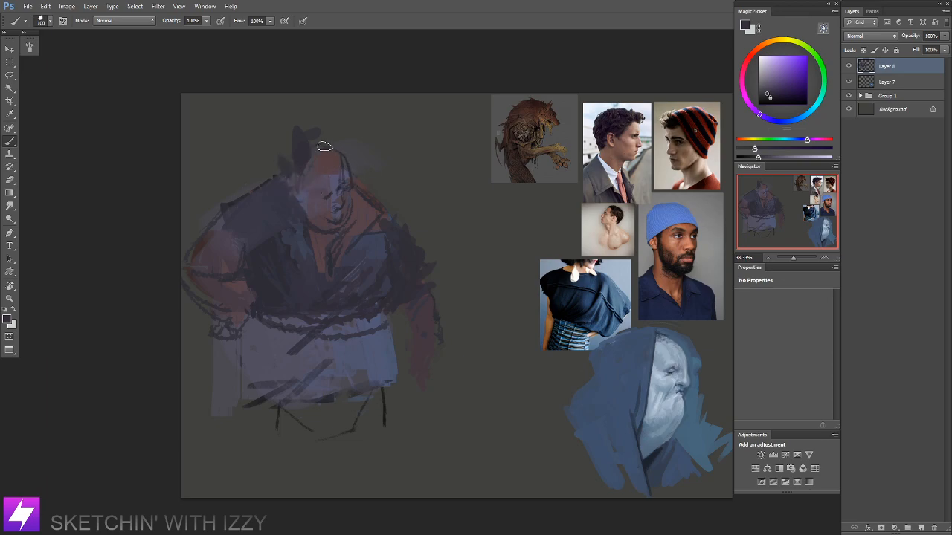
{"action": "left_click_drag", "start_coordinate": [337, 130], "coordinate": [308, 140]}
{"action": "key", "text": "ctrl+z"}
{"action": "left_click_drag", "start_coordinate": [297, 220], "coordinate": [325, 268]}
{"action": "key", "text": "ctrl+plus"}
{"action": "left_click_drag", "start_coordinate": [304, 236], "coordinate": [341, 268]}
{"action": "key", "text": "bracketleft"}
{"action": "key", "text": "bracketleft"}
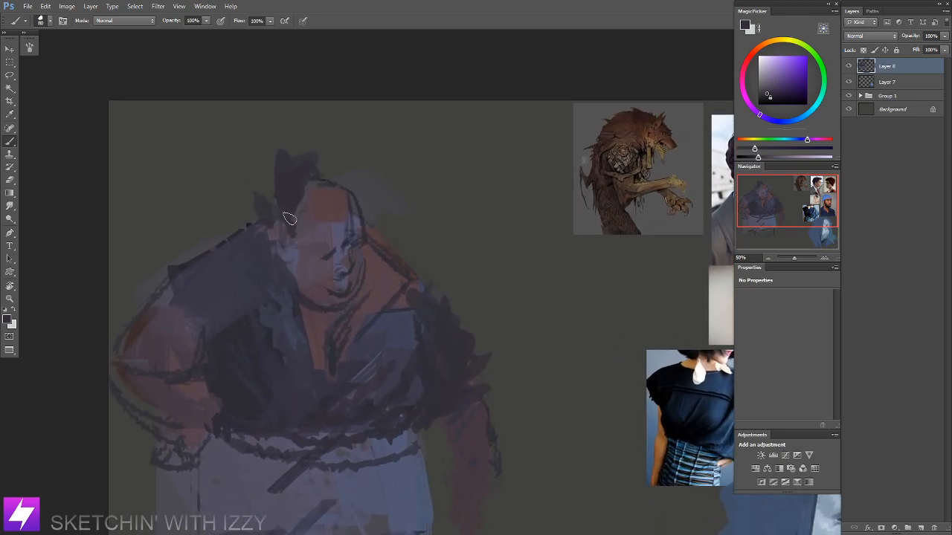
{"action": "mouse_move", "coordinate": [293, 218]}
{"action": "left_mouse_down"}
{"action": "mouse_move", "coordinate": [320, 186]}
{"action": "mouse_move", "coordinate": [305, 196]}
{"action": "mouse_move", "coordinate": [329, 185]}
{"action": "mouse_move", "coordinate": [318, 200]}
{"action": "mouse_move", "coordinate": [330, 191]}
{"action": "mouse_move", "coordinate": [353, 196]}
{"action": "mouse_move", "coordinate": [309, 200]}
{"action": "mouse_move", "coordinate": [356, 206]}
{"action": "left_mouse_up"}
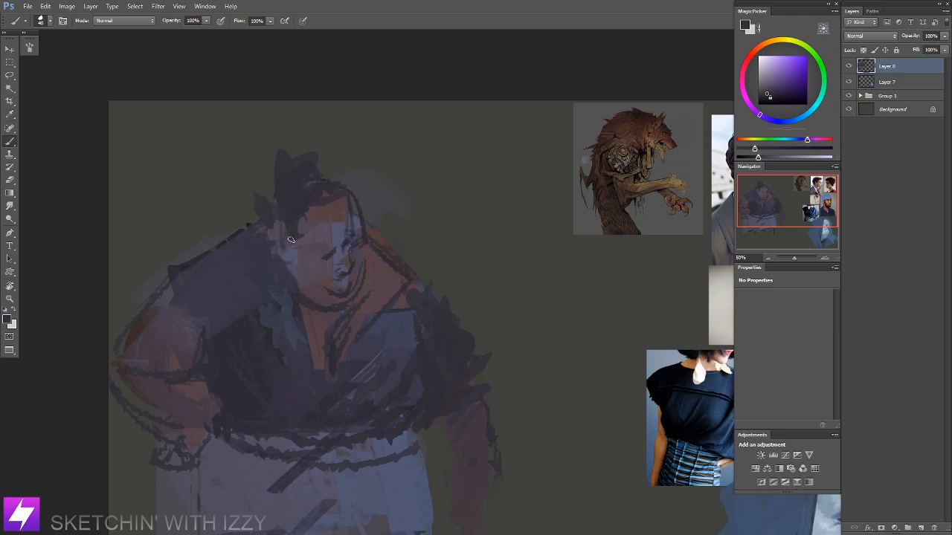
Step: Sample reddish browns from the skin and paint over the shaded side of the face and the neck edge
{"action": "left_click", "coordinate": [381, 238], "text": "alt"}
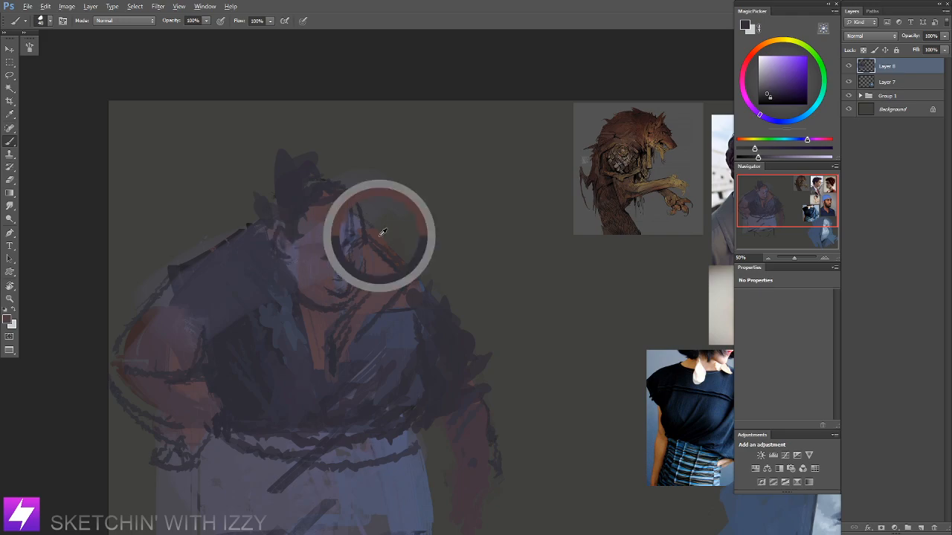
{"action": "key", "text": "ctrl+minus"}
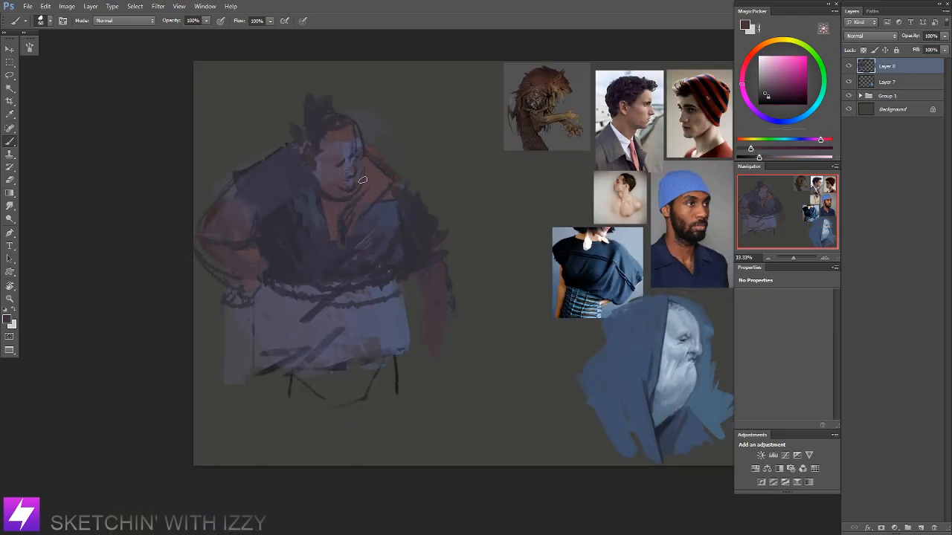
{"action": "left_click", "coordinate": [372, 153], "text": "alt"}
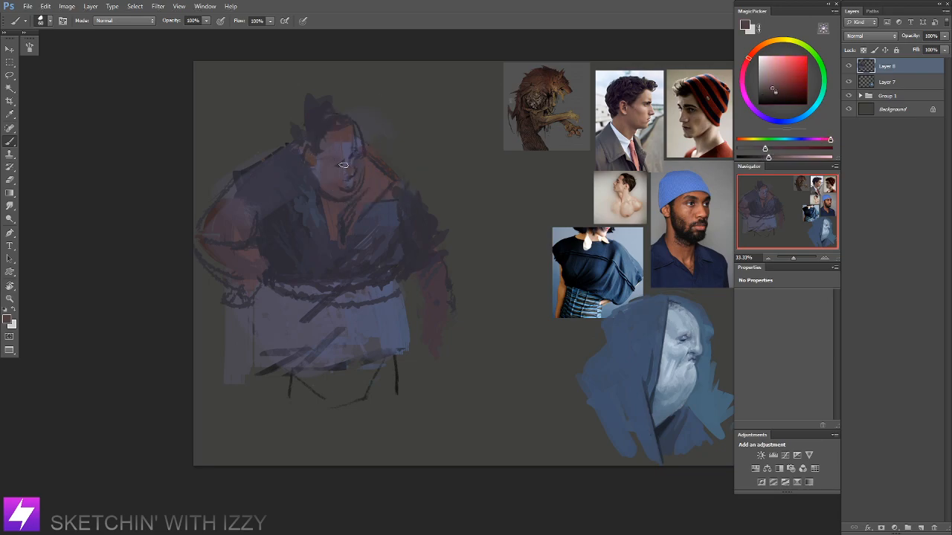
{"action": "left_click_drag", "start_coordinate": [353, 171], "coordinate": [370, 212]}
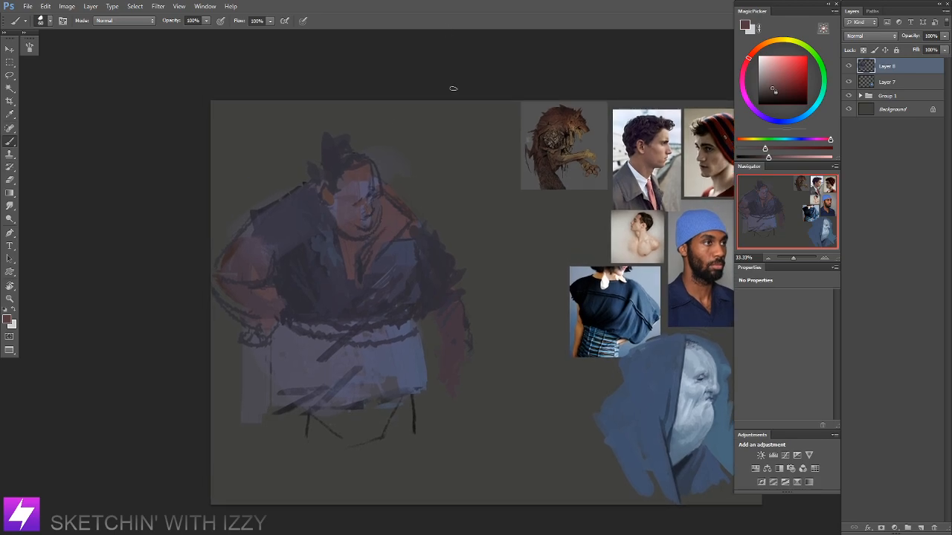
Step: Flip the canvas horizontally and switch to the 50 px textured brush preset
{"action": "key", "text": "ctrl+minus"}
{"action": "key", "text": "ctrl+shift+h"}
{"action": "left_click_drag", "start_coordinate": [439, 296], "coordinate": [452, 305]}
{"action": "left_click_drag", "start_coordinate": [528, 302], "coordinate": [436, 283]}
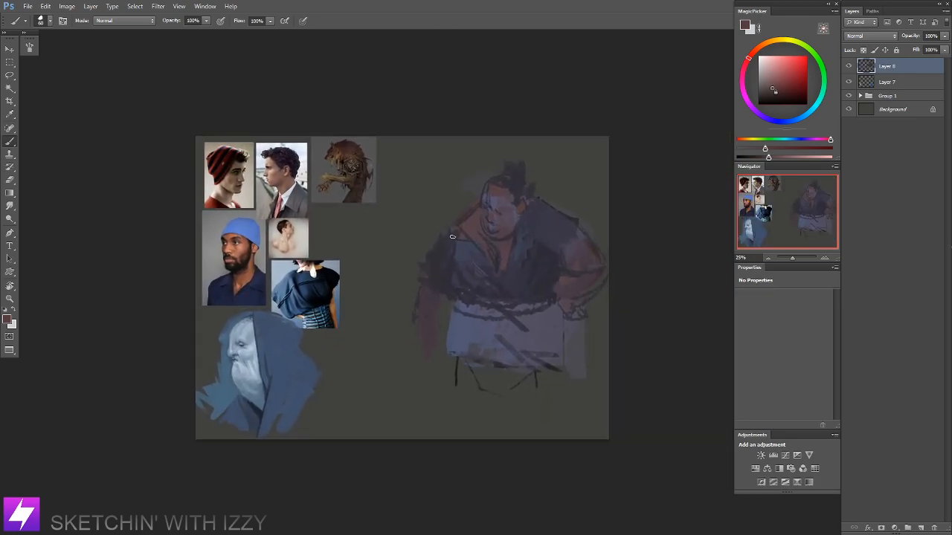
{"action": "right_click", "coordinate": [207, 185]}
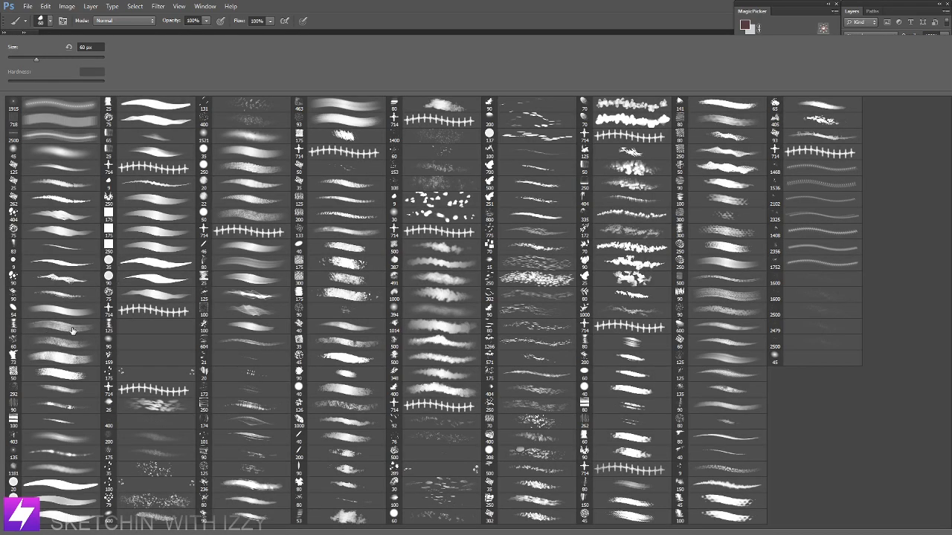
{"action": "double_click", "coordinate": [61, 375]}
{"action": "key", "text": "ctrl+plus"}
{"action": "mouse_move", "coordinate": [406, 234]}
{"action": "left_mouse_down"}
{"action": "mouse_move", "coordinate": [348, 270]}
{"action": "mouse_move", "coordinate": [392, 185]}
{"action": "left_mouse_up"}
Step: Sample black, enlarge the brush to 125 px and paint the background along the slope of the shoulder above the lowered arm
{"action": "left_click", "coordinate": [255, 294], "text": "alt"}
{"action": "key", "text": "bracketright"}
{"action": "key", "text": "bracketright"}
{"action": "key", "text": "bracketright"}
{"action": "key", "text": "bracketright"}
{"action": "key", "text": "bracketright"}
{"action": "key", "text": "bracketright"}
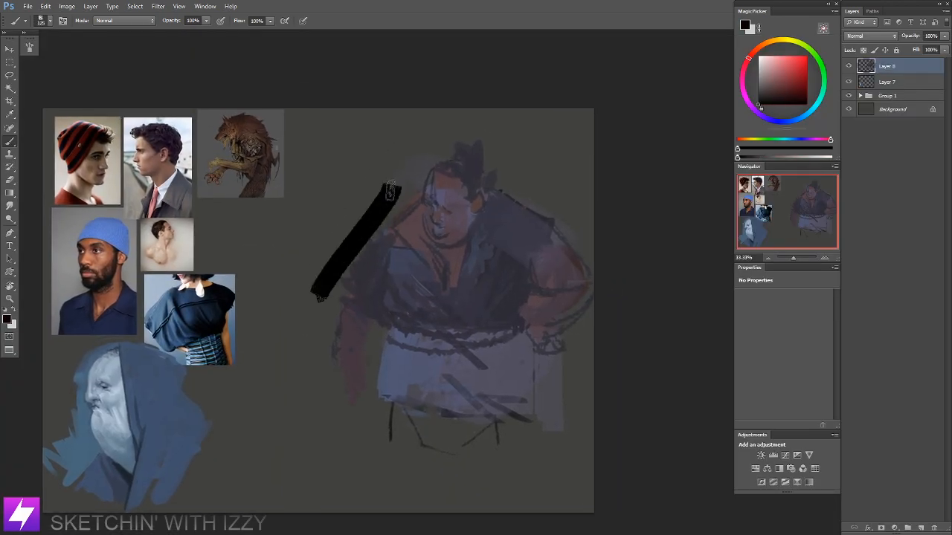
{"action": "mouse_move", "coordinate": [338, 260]}
{"action": "left_mouse_down"}
{"action": "mouse_move", "coordinate": [400, 184]}
{"action": "mouse_move", "coordinate": [427, 170]}
{"action": "mouse_move", "coordinate": [409, 183]}
{"action": "mouse_move", "coordinate": [416, 162]}
{"action": "mouse_move", "coordinate": [395, 211]}
{"action": "left_mouse_up"}
Step: Paint the black background around the head and topknot and down behind the opposite shoulder, enlarging the brush to 250 px
{"action": "key", "text": "bracketleft"}
{"action": "key", "text": "bracketright"}
{"action": "left_click_drag", "start_coordinate": [426, 166], "coordinate": [418, 188]}
{"action": "mouse_move", "coordinate": [424, 149]}
{"action": "left_mouse_down"}
{"action": "mouse_move", "coordinate": [440, 148]}
{"action": "mouse_move", "coordinate": [456, 123]}
{"action": "mouse_move", "coordinate": [473, 134]}
{"action": "mouse_move", "coordinate": [488, 128]}
{"action": "mouse_move", "coordinate": [513, 186]}
{"action": "mouse_move", "coordinate": [559, 213]}
{"action": "mouse_move", "coordinate": [593, 268]}
{"action": "left_mouse_up"}
{"action": "key", "text": "bracketleft"}
{"action": "key", "text": "bracketleft"}
{"action": "key", "text": "bracketright"}
{"action": "key", "text": "bracketright"}
{"action": "key", "text": "bracketright"}
{"action": "key", "text": "bracketright"}
{"action": "key", "text": "bracketright"}
{"action": "key", "text": "bracketright"}
{"action": "left_click_drag", "start_coordinate": [532, 184], "coordinate": [519, 135]}
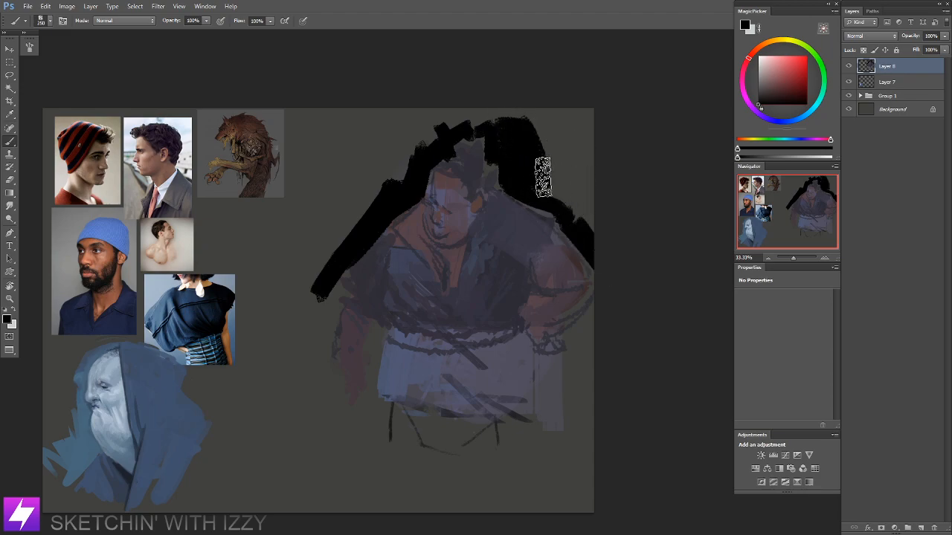
{"action": "left_click_drag", "start_coordinate": [539, 176], "coordinate": [593, 207]}
Step: Extend the black background beside the head and sleeve, and cut in around the lowered forearm and hand with a smaller brush
{"action": "mouse_move", "coordinate": [431, 145]}
{"action": "left_mouse_down"}
{"action": "mouse_move", "coordinate": [336, 159]}
{"action": "mouse_move", "coordinate": [318, 274]}
{"action": "left_mouse_up"}
{"action": "left_click_drag", "start_coordinate": [333, 361], "coordinate": [331, 316]}
{"action": "key", "text": "bracketleft"}
{"action": "key", "text": "bracketleft"}
{"action": "key", "text": "bracketleft"}
{"action": "left_click_drag", "start_coordinate": [333, 220], "coordinate": [327, 284]}
{"action": "left_click_drag", "start_coordinate": [361, 323], "coordinate": [350, 313]}
{"action": "key", "text": "bracketleft"}
{"action": "key", "text": "bracketleft"}
{"action": "key", "text": "bracketleft"}
{"action": "key", "text": "bracketleft"}
{"action": "key", "text": "bracketleft"}
{"action": "mouse_move", "coordinate": [362, 272]}
{"action": "left_mouse_down"}
{"action": "mouse_move", "coordinate": [315, 325]}
{"action": "mouse_move", "coordinate": [325, 349]}
{"action": "mouse_move", "coordinate": [318, 318]}
{"action": "mouse_move", "coordinate": [324, 365]}
{"action": "mouse_move", "coordinate": [344, 360]}
{"action": "mouse_move", "coordinate": [345, 344]}
{"action": "mouse_move", "coordinate": [333, 365]}
{"action": "left_mouse_up"}
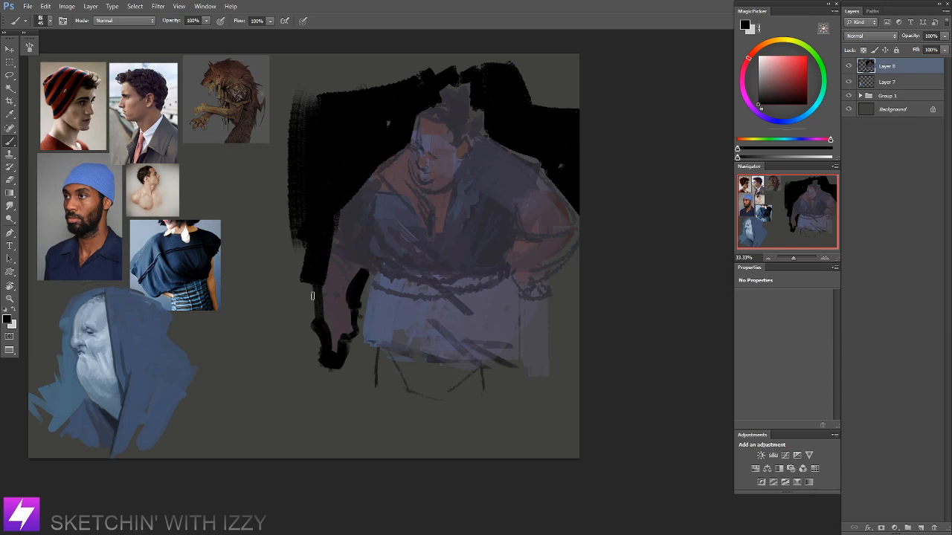
Step: Widen the black background outside the lowered arm down to below the hand with a larger brush
{"action": "left_click_drag", "start_coordinate": [307, 260], "coordinate": [306, 360]}
{"action": "key", "text": "]"}
{"action": "key", "text": "]"}
{"action": "key", "text": "]"}
{"action": "key", "text": "]"}
{"action": "mouse_move", "coordinate": [295, 219]}
{"action": "left_mouse_down"}
{"action": "mouse_move", "coordinate": [295, 369]}
{"action": "mouse_move", "coordinate": [307, 360]}
{"action": "mouse_move", "coordinate": [302, 337]}
{"action": "left_mouse_up"}
Step: Fill the gap between the lowered arm and the skirt with black using a 100 px brush
{"action": "key", "text": "["}
{"action": "key", "text": "["}
{"action": "key", "text": "["}
{"action": "key", "text": "["}
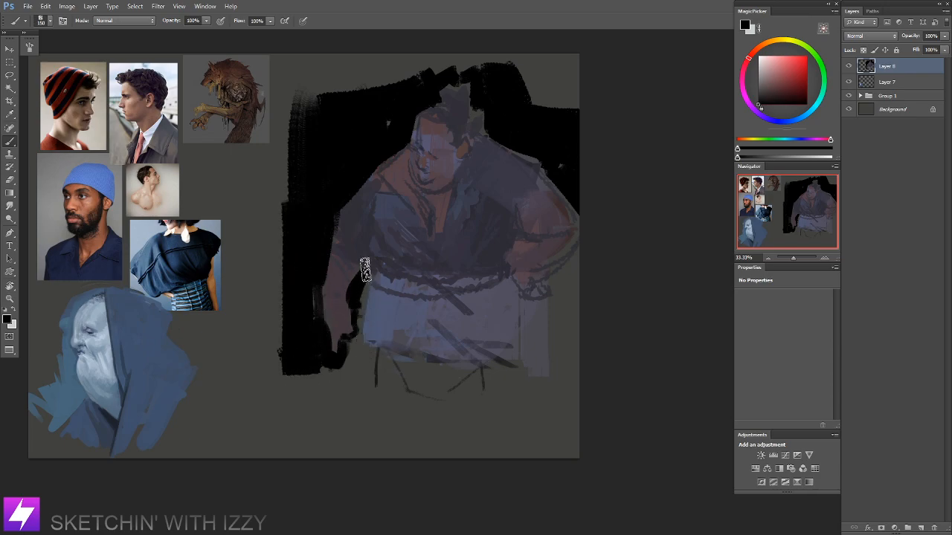
{"action": "left_click_drag", "start_coordinate": [367, 269], "coordinate": [356, 368]}
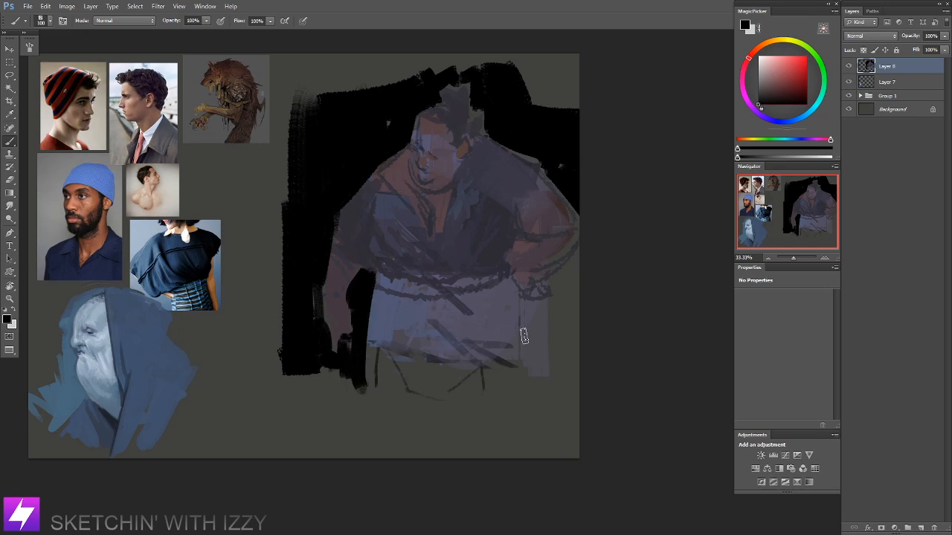
Step: Paint black below the bent elbow and beside the skirt to define the far edge of the hip
{"action": "mouse_move", "coordinate": [557, 312]}
{"action": "left_mouse_down"}
{"action": "mouse_move", "coordinate": [553, 339]}
{"action": "mouse_move", "coordinate": [563, 292]}
{"action": "mouse_move", "coordinate": [554, 279]}
{"action": "mouse_move", "coordinate": [589, 235]}
{"action": "mouse_move", "coordinate": [561, 280]}
{"action": "left_mouse_up"}
{"action": "key", "text": "["}
{"action": "key", "text": "["}
{"action": "key", "text": "["}
{"action": "key", "text": "]"}
{"action": "key", "text": "]"}
{"action": "key", "text": "]"}
{"action": "left_click_drag", "start_coordinate": [567, 342], "coordinate": [580, 322]}
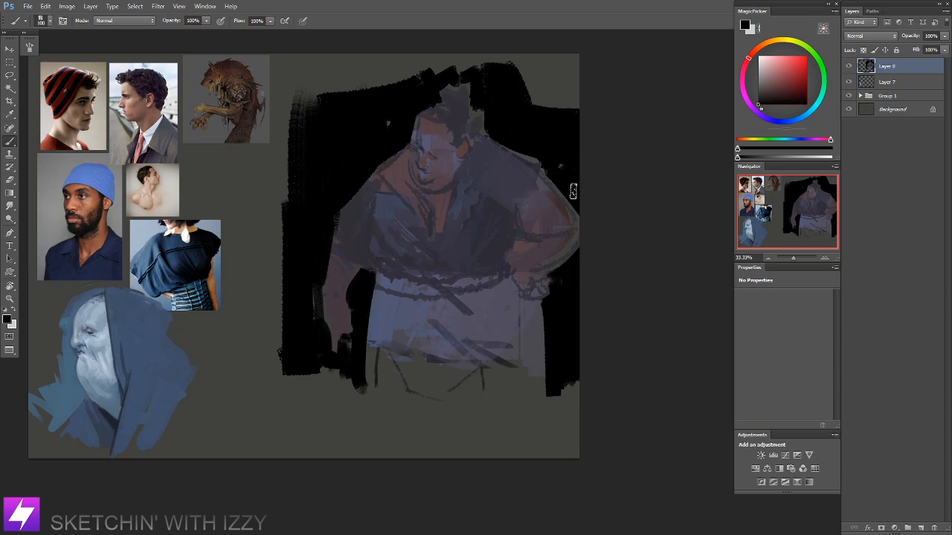
Step: Scale down the figure together with its black background on Layer 8
{"action": "key", "text": "ctrl+t"}
{"action": "left_click_drag", "start_coordinate": [276, 402], "coordinate": [320, 354]}
{"action": "key", "text": "Return"}
Step: Flip the canvas horizontally and extend the black background past the bent elbow and down beside the hip
{"action": "key", "text": "ctrl+plus"}
{"action": "left_click_drag", "start_coordinate": [404, 225], "coordinate": [410, 288]}
{"action": "key", "text": "ctrl+shift+h"}
{"action": "key", "text": "ctrl+minus"}
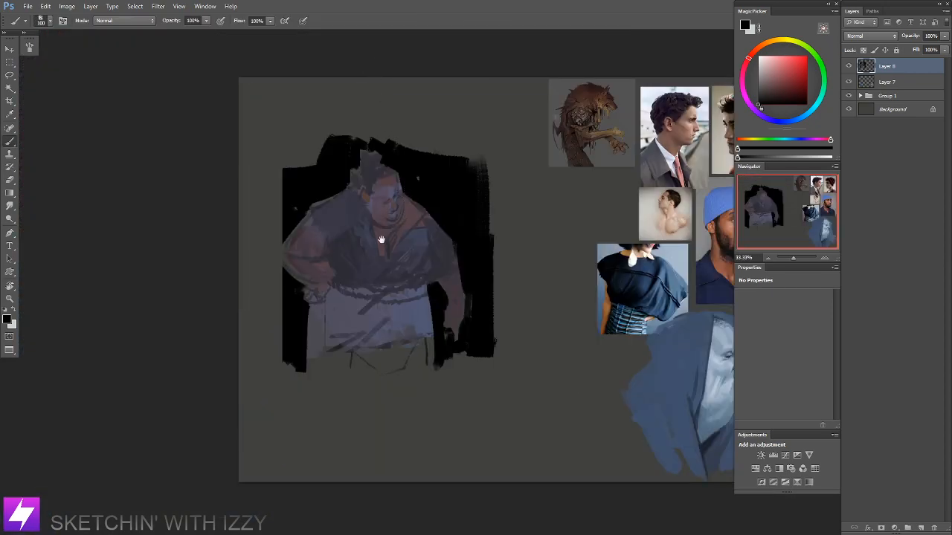
{"action": "left_click_drag", "start_coordinate": [423, 212], "coordinate": [396, 223]}
{"action": "key", "text": "bracketright"}
{"action": "key", "text": "bracketright"}
{"action": "mouse_move", "coordinate": [260, 223]}
{"action": "left_mouse_down"}
{"action": "mouse_move", "coordinate": [245, 255]}
{"action": "mouse_move", "coordinate": [258, 293]}
{"action": "left_mouse_up"}
{"action": "key", "text": "bracketleft"}
{"action": "key", "text": "bracketleft"}
{"action": "left_click_drag", "start_coordinate": [244, 192], "coordinate": [245, 261]}
{"action": "mouse_move", "coordinate": [245, 225]}
{"action": "left_mouse_down"}
{"action": "mouse_move", "coordinate": [245, 308]}
{"action": "mouse_move", "coordinate": [268, 334]}
{"action": "left_mouse_up"}
Step: Flip the canvas horizontally again and switch to the 9 px brush preset
{"action": "key", "text": "ctrl+shift+h"}
{"action": "left_click_drag", "start_coordinate": [451, 302], "coordinate": [340, 283]}
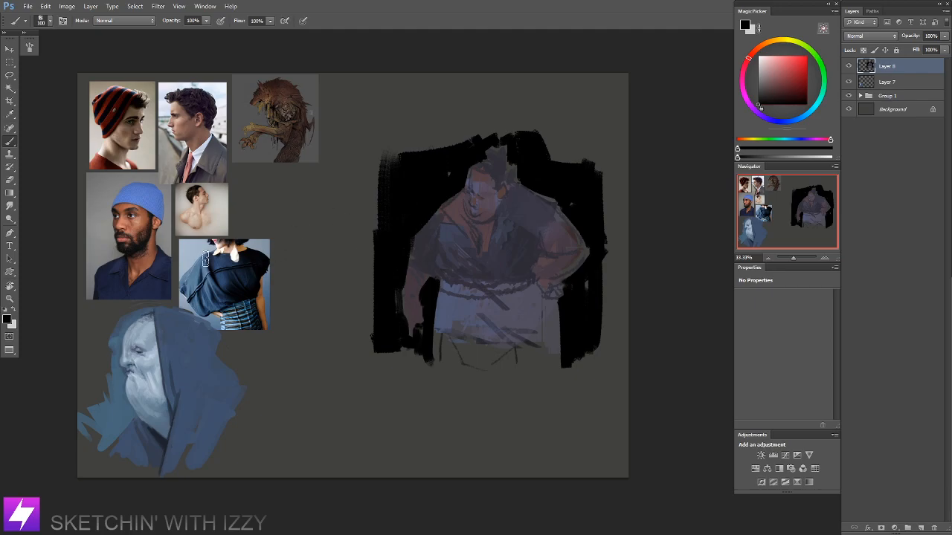
{"action": "right_click", "coordinate": [206, 258]}
{"action": "double_click", "coordinate": [66, 264]}
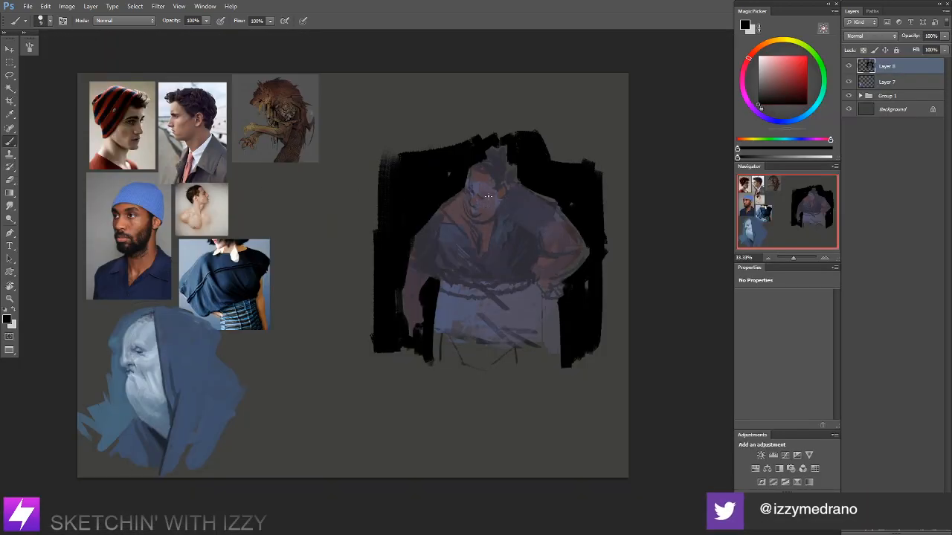
Step: Sample the blouse's dark tone and shift the paint colour to a very dark reddish brown
{"action": "scroll", "coordinate": [492, 212], "scroll_direction": "up", "scroll_amount": 3}
{"action": "left_click_drag", "start_coordinate": [499, 216], "coordinate": [454, 275]}
{"action": "left_click", "coordinate": [540, 249], "text": "alt"}
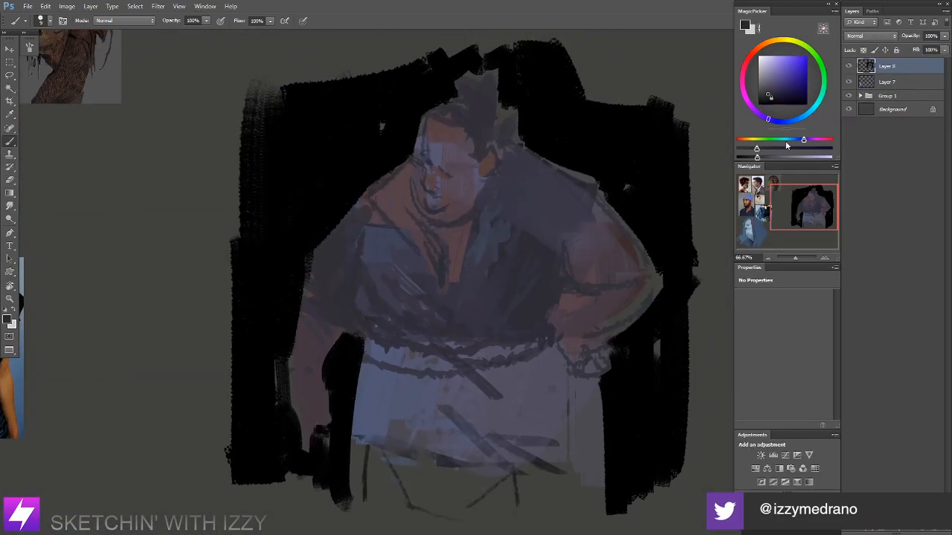
{"action": "left_click_drag", "start_coordinate": [769, 151], "coordinate": [753, 160]}
{"action": "left_click_drag", "start_coordinate": [802, 143], "coordinate": [798, 143]}
{"action": "left_click_drag", "start_coordinate": [458, 161], "coordinate": [413, 181]}
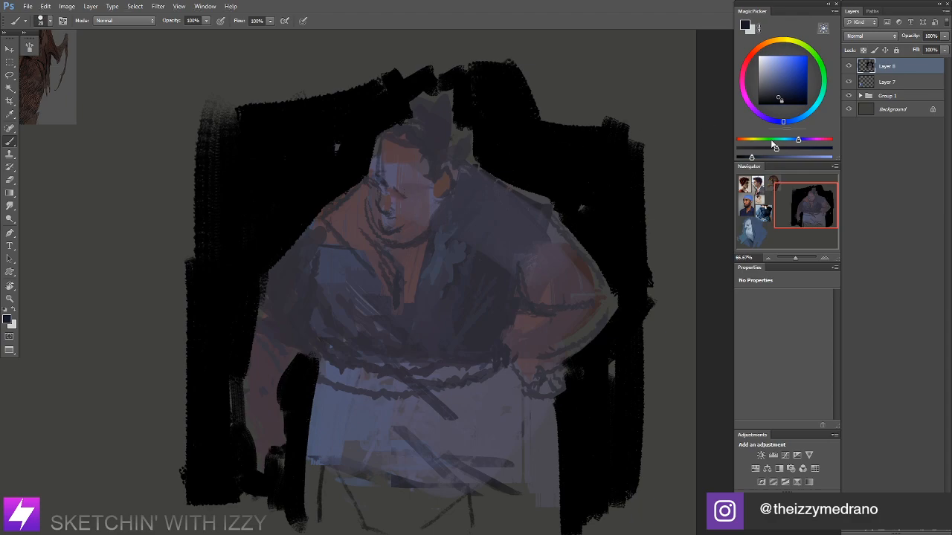
{"action": "left_click_drag", "start_coordinate": [803, 142], "coordinate": [829, 141]}
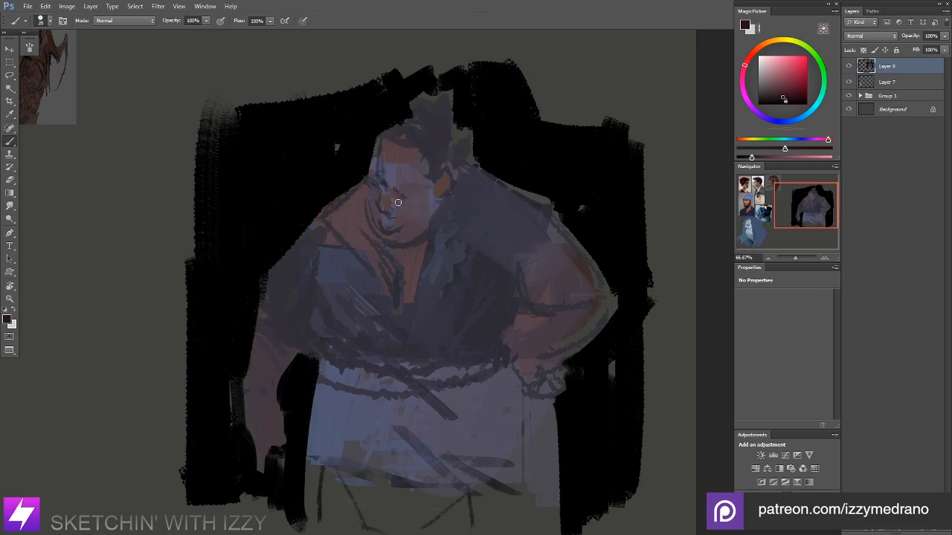
Step: Switch to a textured brush preset and shrink it for detailing the face
{"action": "right_click", "coordinate": [336, 154]}
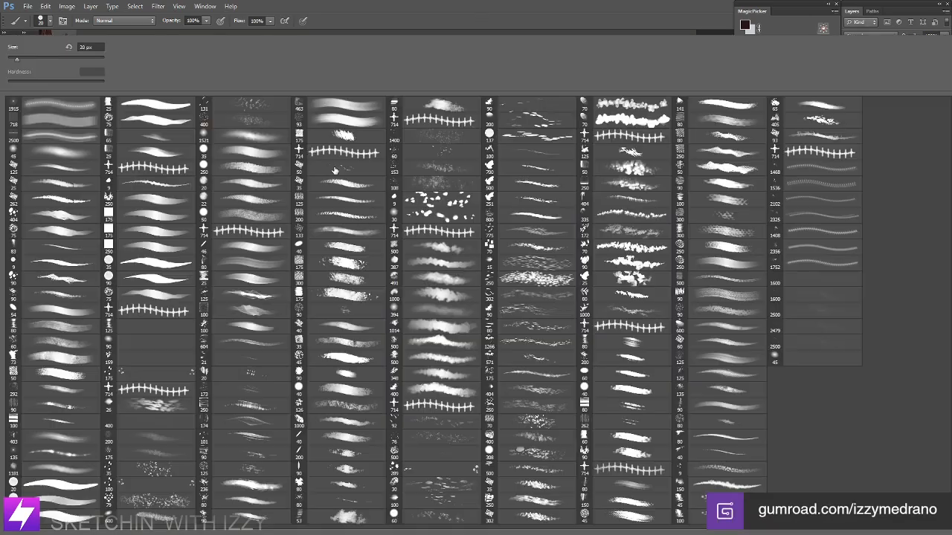
{"action": "double_click", "coordinate": [67, 169]}
{"action": "mouse_move", "coordinate": [546, 239]}
{"action": "left_mouse_down"}
{"action": "mouse_move", "coordinate": [521, 225]}
{"action": "mouse_move", "coordinate": [551, 239]}
{"action": "left_mouse_up"}
{"action": "key", "text": "r"}
{"action": "key", "text": "ctrl+plus"}
{"action": "left_click_drag", "start_coordinate": [402, 215], "coordinate": [450, 285]}
{"action": "key", "text": "b"}
{"action": "key", "text": "bracketleft"}
{"action": "key", "text": "bracketleft"}
{"action": "key", "text": "bracketleft"}
{"action": "key", "text": "bracketleft"}
{"action": "key", "text": "bracketleft"}
{"action": "key", "text": "bracketleft"}
{"action": "key", "text": "bracketleft"}
{"action": "key", "text": "bracketleft"}
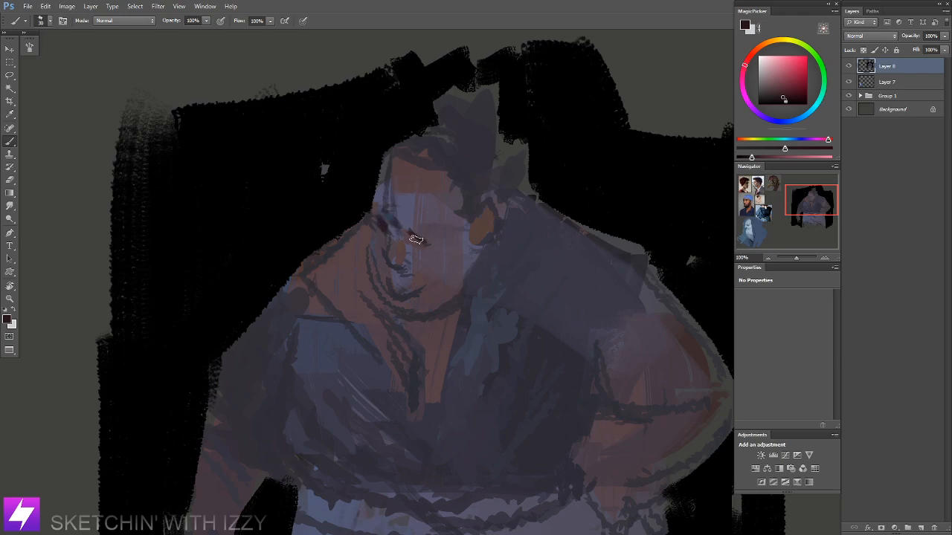
Step: Paint dark reddish-brown accents on the figure's eyes, nose and ear
{"action": "left_click_drag", "start_coordinate": [413, 238], "coordinate": [429, 249]}
{"action": "left_click_drag", "start_coordinate": [504, 277], "coordinate": [491, 263]}
{"action": "key", "text": "ctrl+plus"}
{"action": "mouse_move", "coordinate": [455, 328]}
{"action": "left_mouse_down"}
{"action": "mouse_move", "coordinate": [469, 296]}
{"action": "mouse_move", "coordinate": [455, 311]}
{"action": "left_mouse_up"}
{"action": "key", "text": "b"}
{"action": "key", "text": "Escape"}
{"action": "left_click_drag", "start_coordinate": [517, 311], "coordinate": [497, 344]}
{"action": "key", "text": "bracketright"}
{"action": "key", "text": "bracketright"}
{"action": "key", "text": "bracketright"}
{"action": "left_click_drag", "start_coordinate": [515, 249], "coordinate": [497, 276]}
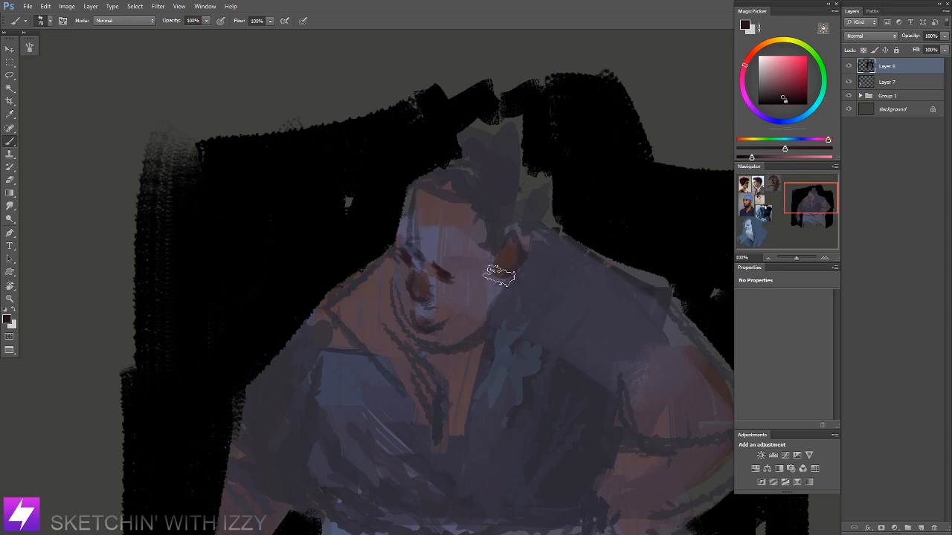
{"action": "left_click_drag", "start_coordinate": [500, 323], "coordinate": [510, 271]}
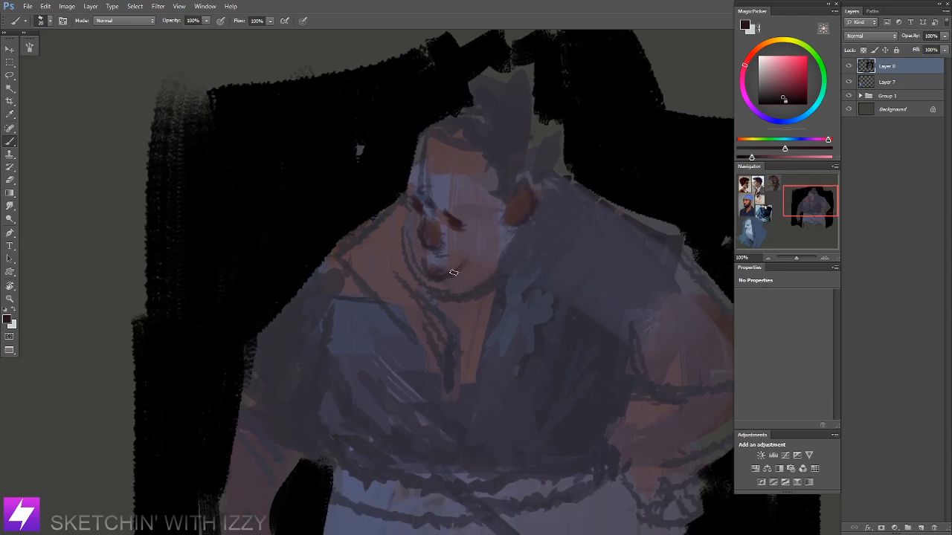
Step: Paint dark reddish-brown shadows at the mouth, in the open neckline and along the crease of the bent elbow
{"action": "mouse_move", "coordinate": [444, 365]}
{"action": "left_mouse_down"}
{"action": "mouse_move", "coordinate": [453, 403]}
{"action": "mouse_move", "coordinate": [453, 334]}
{"action": "mouse_move", "coordinate": [454, 394]}
{"action": "left_mouse_up"}
{"action": "key", "text": "bracketleft"}
{"action": "key", "text": "bracketleft"}
{"action": "key", "text": "bracketleft"}
{"action": "key", "text": "bracketleft"}
{"action": "left_click_drag", "start_coordinate": [418, 337], "coordinate": [446, 388]}
{"action": "left_click_drag", "start_coordinate": [528, 400], "coordinate": [415, 308]}
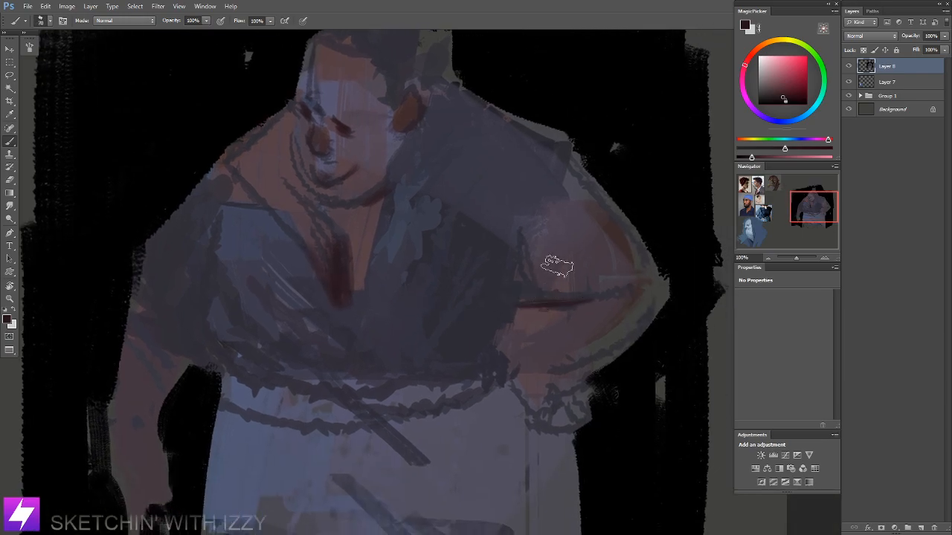
{"action": "left_click_drag", "start_coordinate": [522, 307], "coordinate": [569, 257]}
{"action": "left_click_drag", "start_coordinate": [583, 160], "coordinate": [531, 274]}
Step: Shade the bent arm with a larger brush in dark reddish brown and extend the shadow along the waist cord
{"action": "key", "text": "ctrl+minus"}
{"action": "left_click_drag", "start_coordinate": [441, 376], "coordinate": [519, 368]}
{"action": "mouse_move", "coordinate": [302, 317]}
{"action": "left_mouse_down"}
{"action": "mouse_move", "coordinate": [341, 342]}
{"action": "mouse_move", "coordinate": [299, 314]}
{"action": "mouse_move", "coordinate": [324, 338]}
{"action": "mouse_move", "coordinate": [310, 388]}
{"action": "left_mouse_up"}
{"action": "mouse_move", "coordinate": [404, 305]}
{"action": "left_mouse_down"}
{"action": "mouse_move", "coordinate": [397, 315]}
{"action": "mouse_move", "coordinate": [421, 308]}
{"action": "mouse_move", "coordinate": [406, 290]}
{"action": "left_mouse_up"}
{"action": "key", "text": "bracketright"}
{"action": "mouse_move", "coordinate": [445, 325]}
{"action": "left_mouse_down"}
{"action": "mouse_move", "coordinate": [516, 302]}
{"action": "mouse_move", "coordinate": [536, 316]}
{"action": "left_mouse_up"}
{"action": "key", "text": "bracketright"}
{"action": "key", "text": "bracketright"}
{"action": "key", "text": "bracketright"}
{"action": "key", "text": "bracketright"}
{"action": "left_click_drag", "start_coordinate": [617, 246], "coordinate": [527, 282]}
{"action": "key", "text": "ctrl+z"}
{"action": "mouse_move", "coordinate": [612, 242]}
{"action": "left_mouse_down"}
{"action": "mouse_move", "coordinate": [548, 297]}
{"action": "mouse_move", "coordinate": [496, 304]}
{"action": "mouse_move", "coordinate": [473, 324]}
{"action": "left_mouse_up"}
{"action": "key", "text": "ctrl+minus"}
{"action": "left_click_drag", "start_coordinate": [453, 389], "coordinate": [558, 323]}
Step: Flip the canvas horizontally and paint dark reddish brown on the hanging arm, the sleeve edge and the hand on the hip
{"action": "key", "text": "ctrl+shift+h"}
{"action": "left_click_drag", "start_coordinate": [339, 302], "coordinate": [515, 339]}
{"action": "left_click_drag", "start_coordinate": [400, 292], "coordinate": [454, 297]}
{"action": "key", "text": "ctrl+plus"}
{"action": "left_click_drag", "start_coordinate": [278, 249], "coordinate": [371, 288]}
{"action": "mouse_move", "coordinate": [290, 206]}
{"action": "left_mouse_down"}
{"action": "mouse_move", "coordinate": [247, 277]}
{"action": "mouse_move", "coordinate": [265, 250]}
{"action": "mouse_move", "coordinate": [268, 272]}
{"action": "mouse_move", "coordinate": [291, 277]}
{"action": "mouse_move", "coordinate": [290, 248]}
{"action": "mouse_move", "coordinate": [312, 290]}
{"action": "mouse_move", "coordinate": [272, 290]}
{"action": "mouse_move", "coordinate": [301, 324]}
{"action": "mouse_move", "coordinate": [311, 319]}
{"action": "mouse_move", "coordinate": [302, 285]}
{"action": "mouse_move", "coordinate": [325, 323]}
{"action": "mouse_move", "coordinate": [324, 297]}
{"action": "mouse_move", "coordinate": [328, 338]}
{"action": "left_mouse_up"}
{"action": "key", "text": "bracketleft"}
{"action": "key", "text": "bracketleft"}
{"action": "key", "text": "bracketleft"}
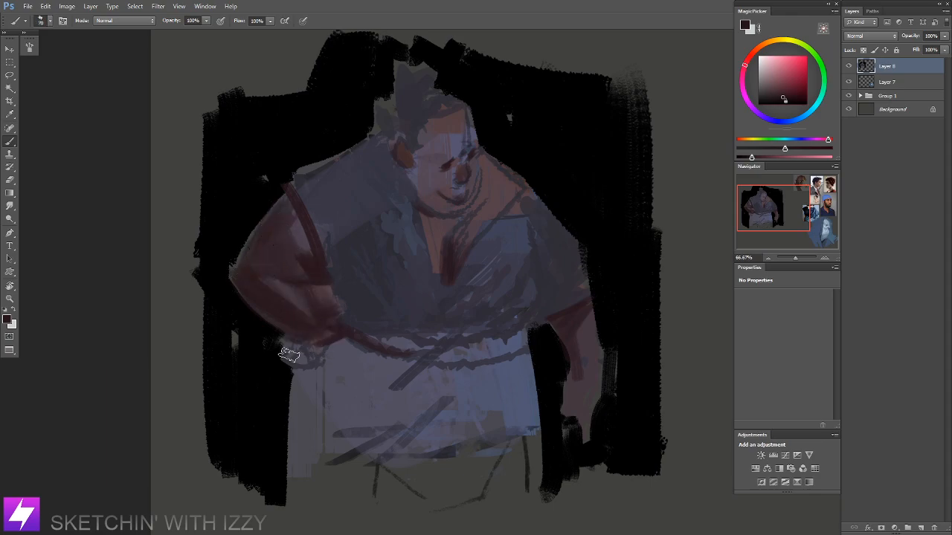
{"action": "left_click_drag", "start_coordinate": [378, 311], "coordinate": [389, 370]}
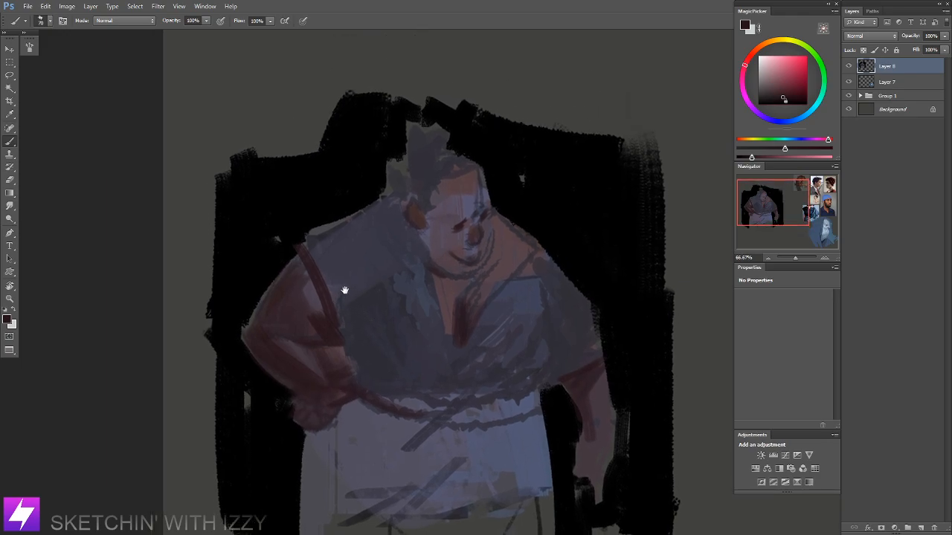
Step: Sample tones around the bent arm and blend the upper arm's skin against the sleeve edge
{"action": "left_click_drag", "start_coordinate": [344, 293], "coordinate": [348, 287]}
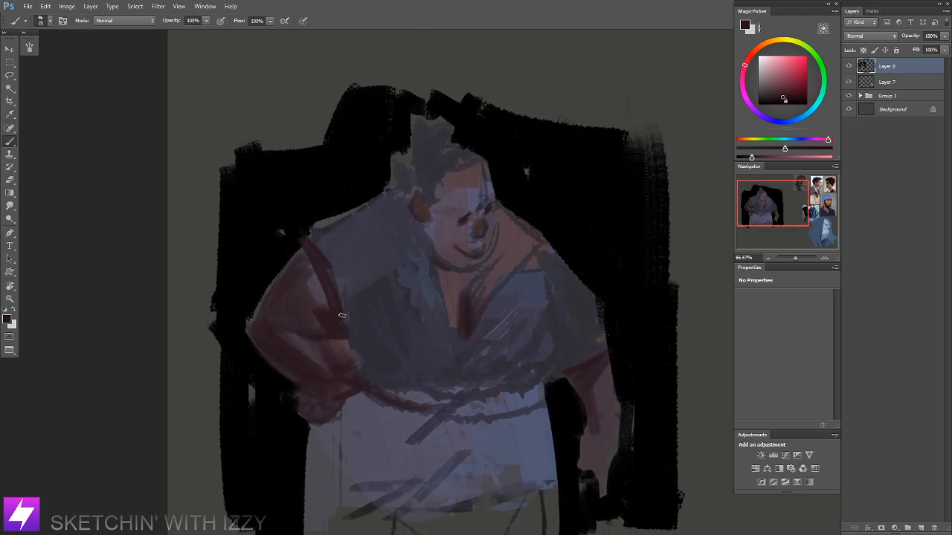
{"action": "left_click", "coordinate": [320, 287], "text": "alt"}
{"action": "left_click_drag", "start_coordinate": [305, 250], "coordinate": [329, 302]}
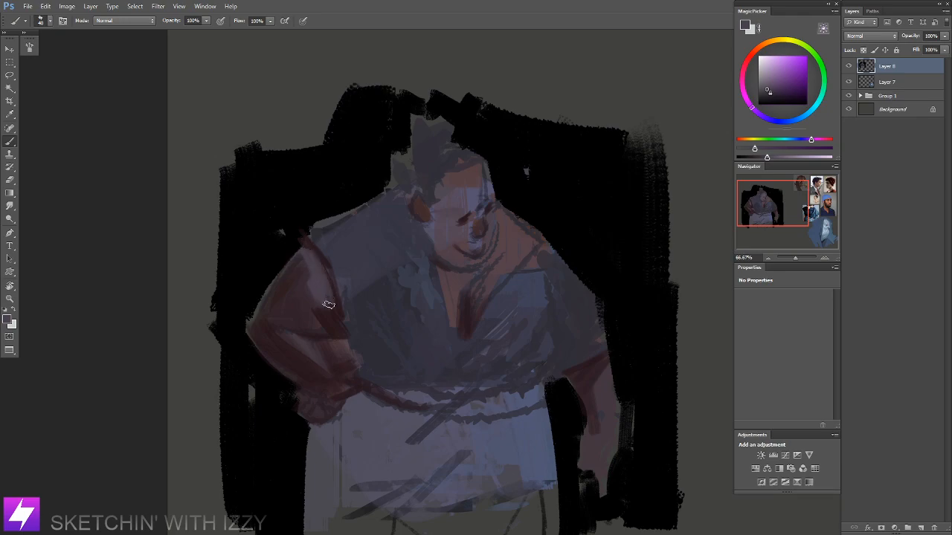
{"action": "left_click", "coordinate": [345, 341], "text": "alt"}
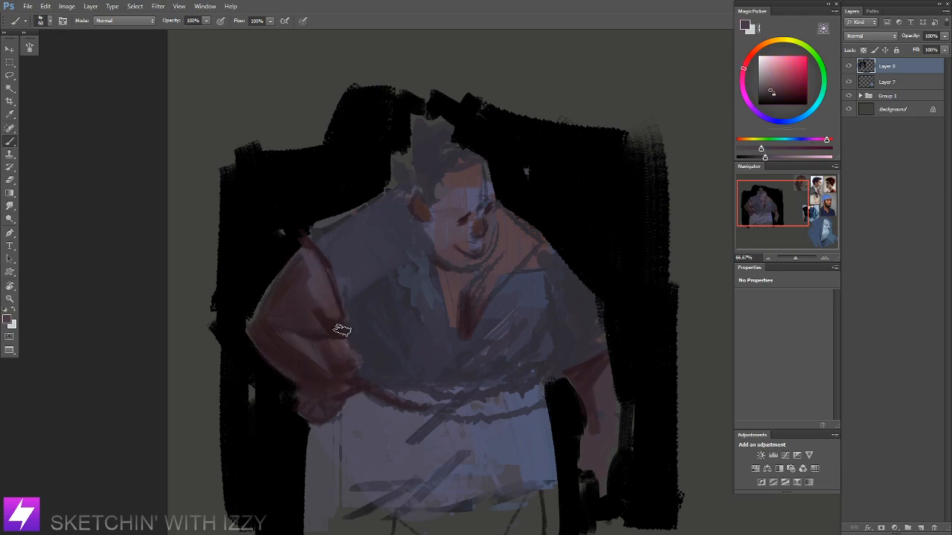
{"action": "key", "text": "bracketright"}
{"action": "mouse_move", "coordinate": [303, 272]}
{"action": "left_mouse_down"}
{"action": "mouse_move", "coordinate": [292, 296]}
{"action": "mouse_move", "coordinate": [305, 250]}
{"action": "mouse_move", "coordinate": [322, 287]}
{"action": "mouse_move", "coordinate": [367, 275]}
{"action": "mouse_move", "coordinate": [321, 322]}
{"action": "left_mouse_up"}
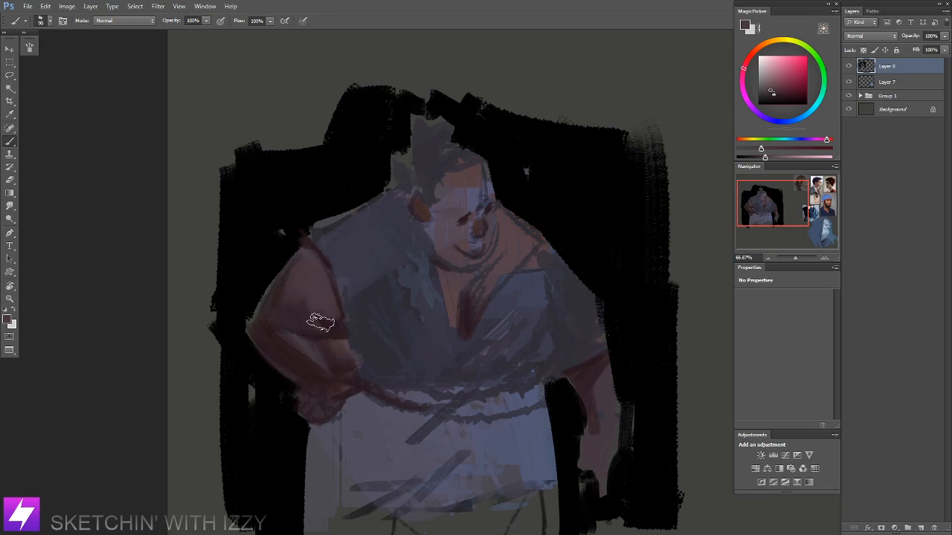
{"action": "left_click", "coordinate": [298, 296], "text": "alt"}
{"action": "mouse_move", "coordinate": [295, 288]}
{"action": "left_mouse_down"}
{"action": "mouse_move", "coordinate": [283, 298]}
{"action": "mouse_move", "coordinate": [278, 333]}
{"action": "left_mouse_up"}
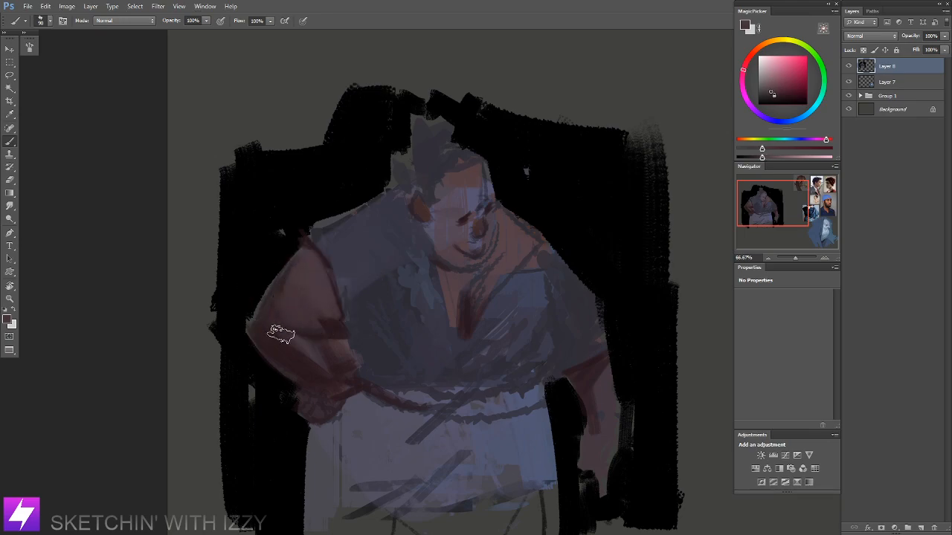
Step: Fill the hanging forearm, the neckline shadow and the shaded side of the face with sampled reddish-brown skin tones
{"action": "left_click_drag", "start_coordinate": [414, 335], "coordinate": [389, 312]}
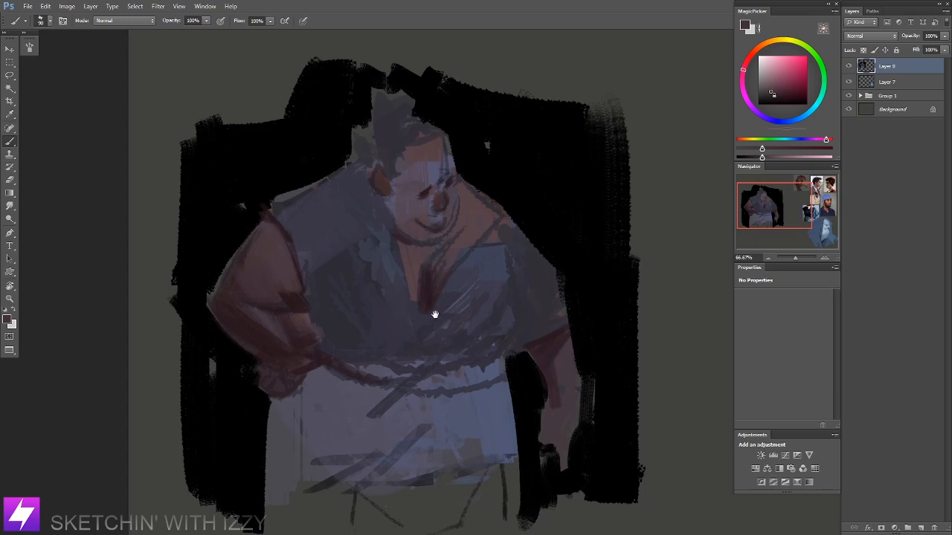
{"action": "left_click_drag", "start_coordinate": [536, 337], "coordinate": [513, 310]}
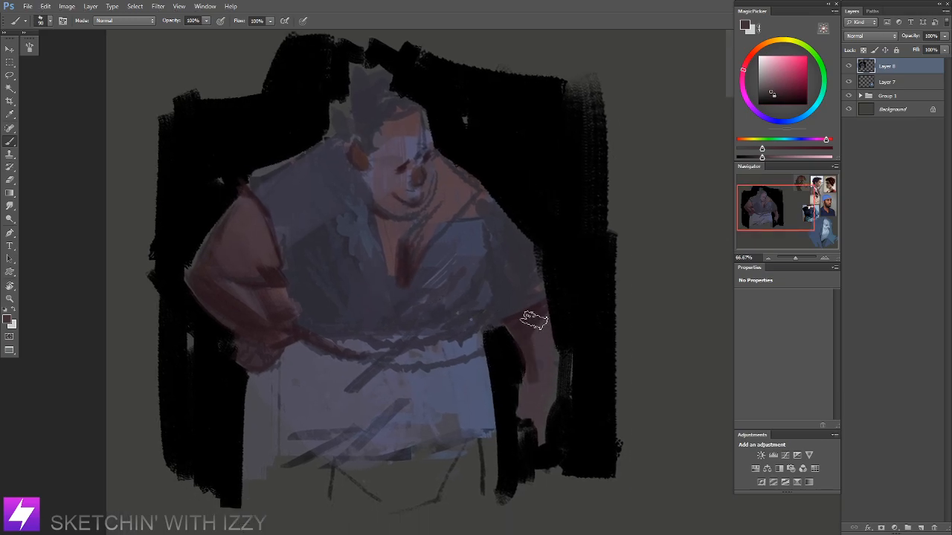
{"action": "left_click", "coordinate": [423, 247], "text": "alt"}
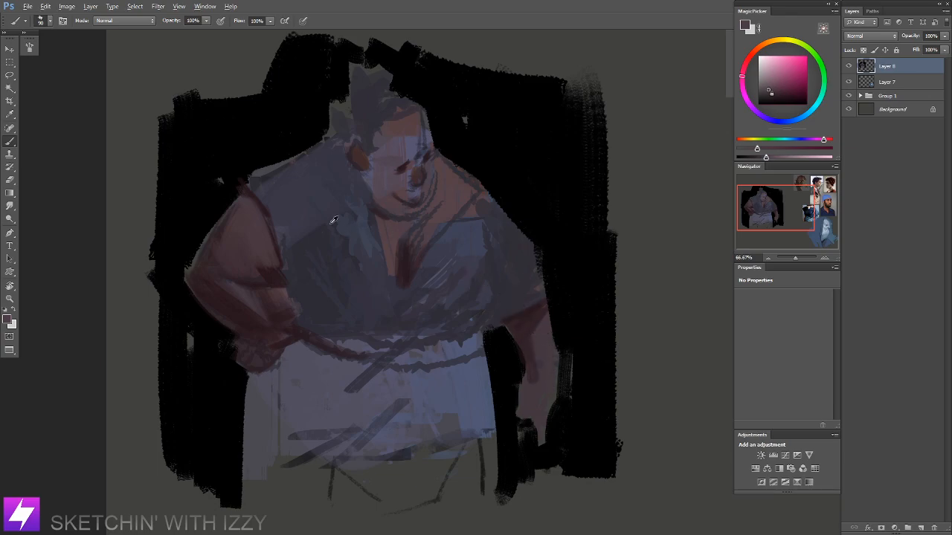
{"action": "left_click", "coordinate": [226, 259], "text": "alt"}
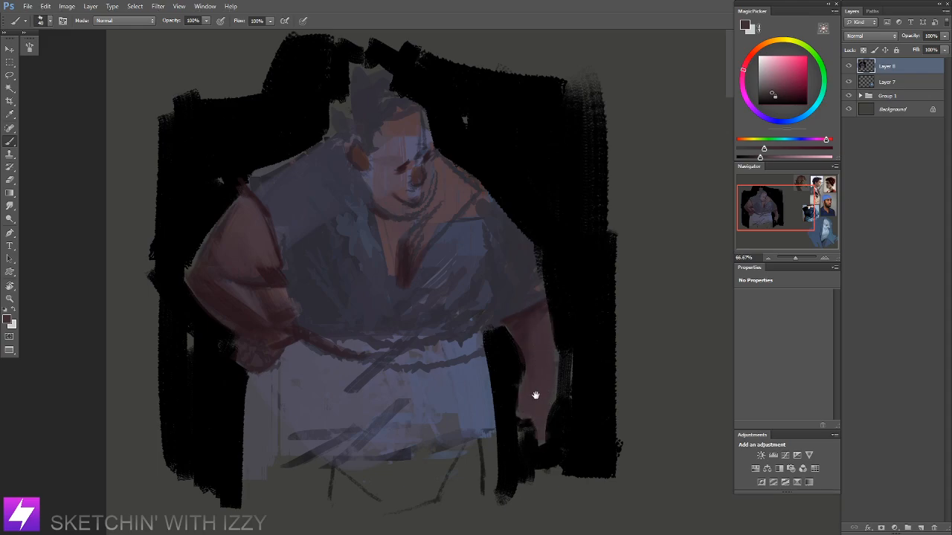
{"action": "left_click_drag", "start_coordinate": [510, 282], "coordinate": [520, 342]}
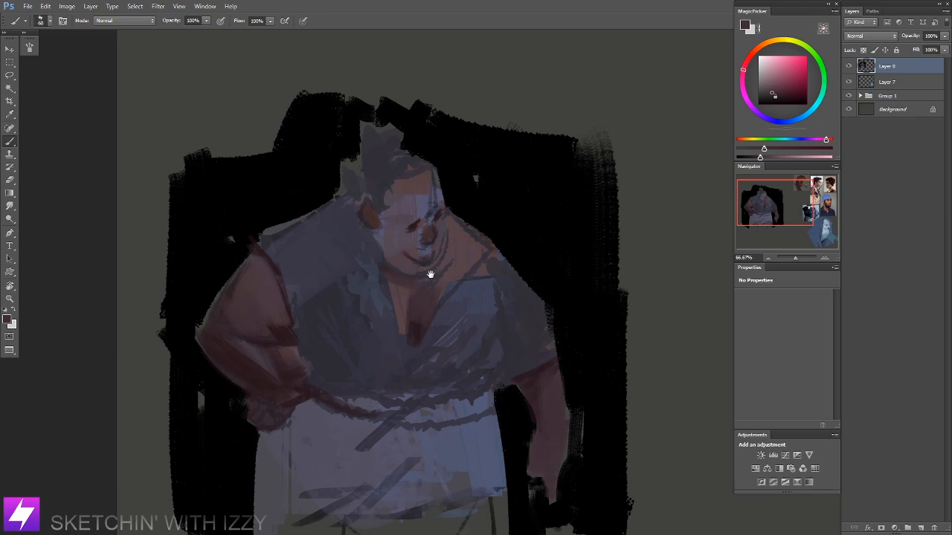
{"action": "left_click_drag", "start_coordinate": [431, 274], "coordinate": [437, 288]}
{"action": "left_click_drag", "start_coordinate": [428, 253], "coordinate": [432, 260]}
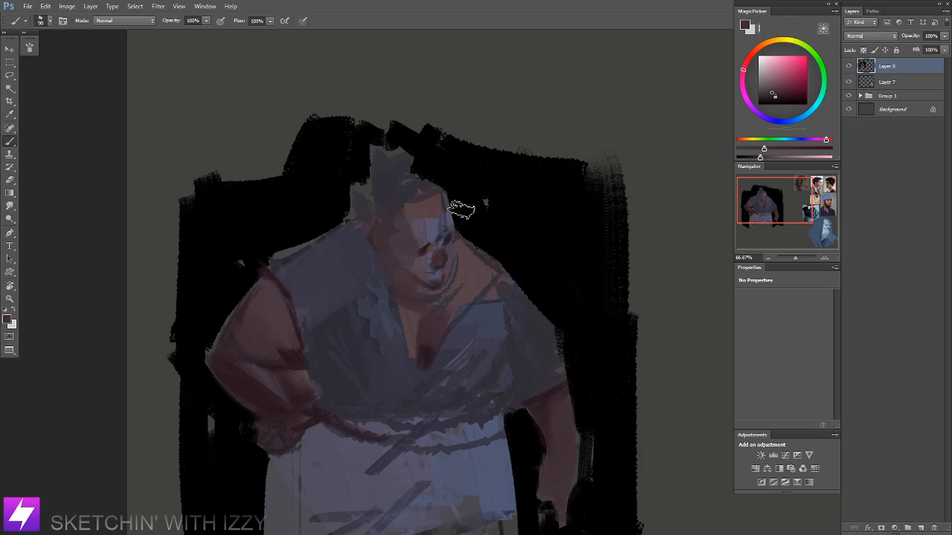
Step: Sample a muted blue from the figure and paint cool highlights on the arms and upper chest
{"action": "key", "text": "ctrl+minus"}
{"action": "key", "text": "ctrl+minus"}
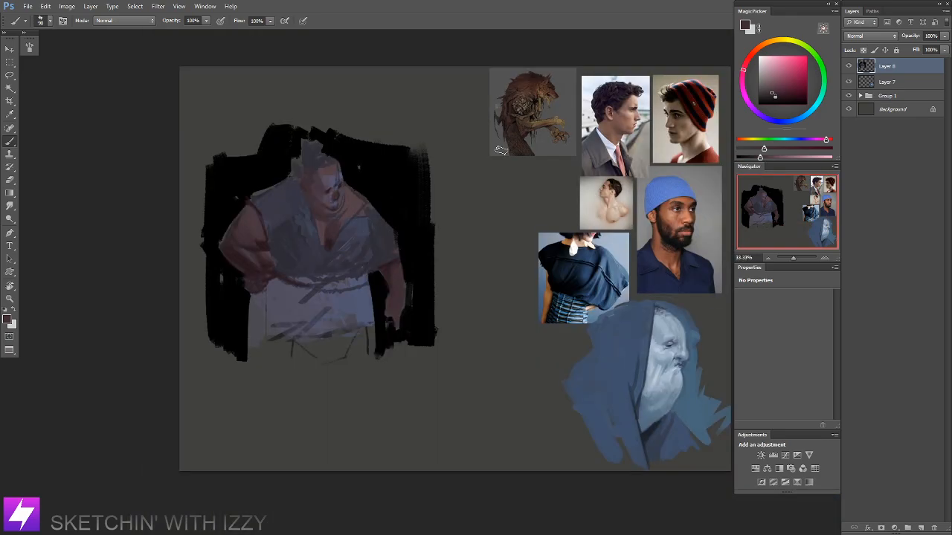
{"action": "left_click_drag", "start_coordinate": [418, 275], "coordinate": [477, 355]}
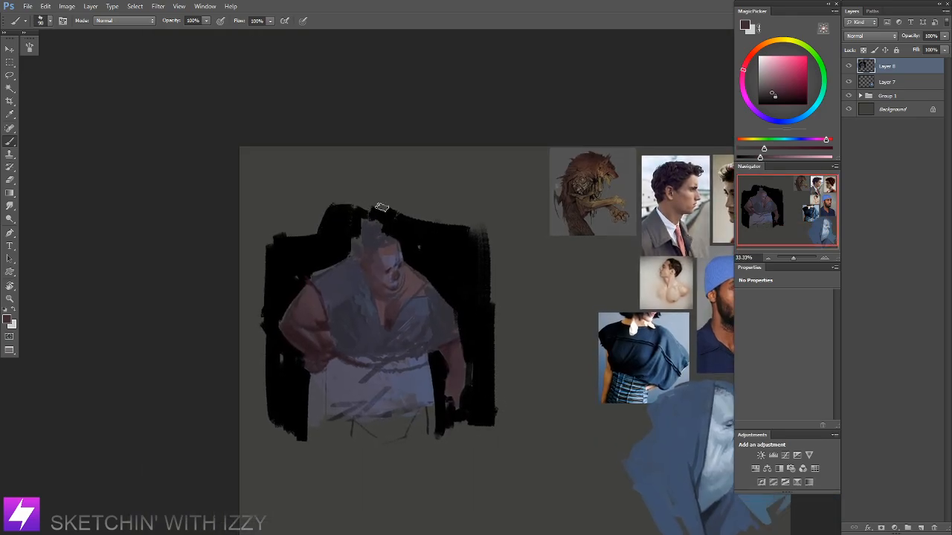
{"action": "key", "text": "ctrl+plus"}
{"action": "left_click", "coordinate": [349, 248], "text": "alt"}
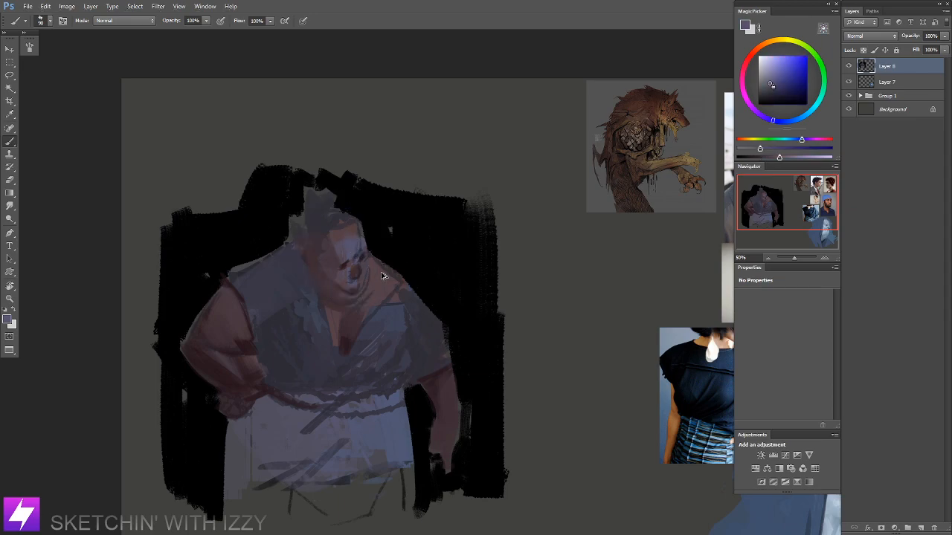
{"action": "key", "text": "bracketright"}
{"action": "left_click_drag", "start_coordinate": [339, 341], "coordinate": [364, 306]}
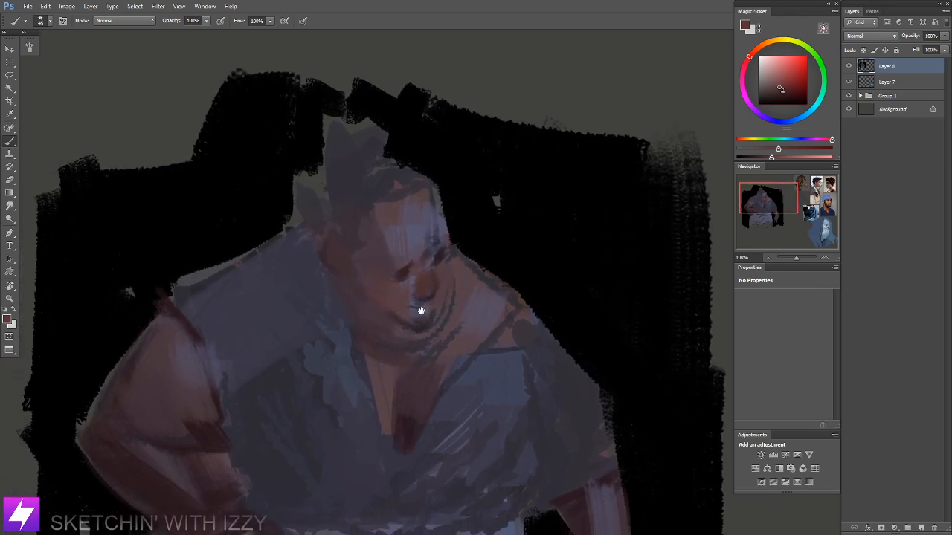
Step: Rotate the canvas and refine the eyes, nose and cheek with sampled muted purple, brown and blue tones
{"action": "left_click_drag", "start_coordinate": [421, 311], "coordinate": [424, 308]}
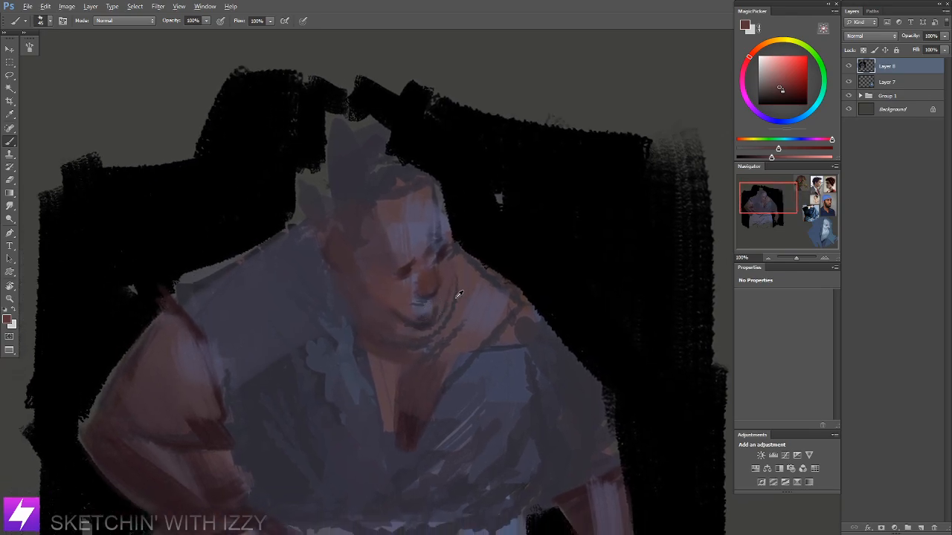
{"action": "left_click", "coordinate": [480, 297], "text": "alt"}
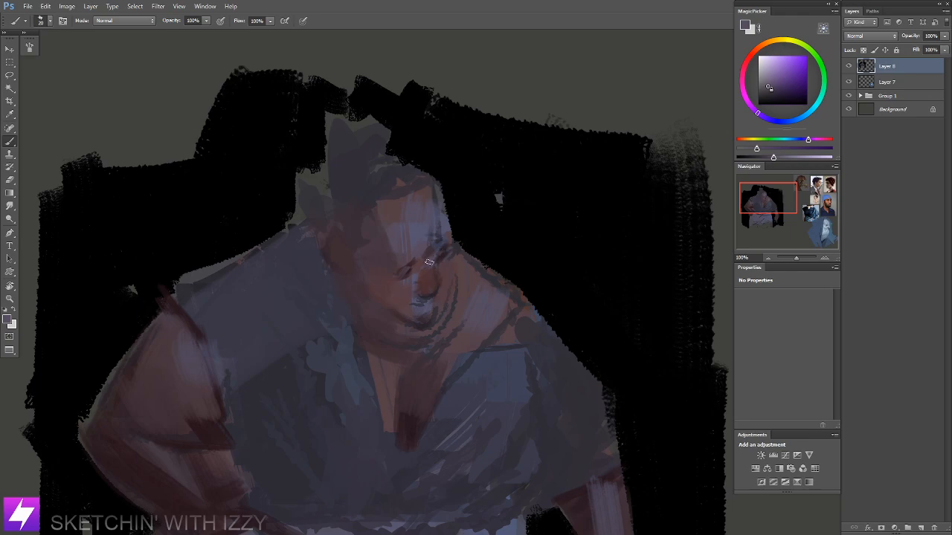
{"action": "key", "text": "ctrl+minus"}
{"action": "key", "text": "r"}
{"action": "left_click_drag", "start_coordinate": [552, 250], "coordinate": [497, 235]}
{"action": "key", "text": "ctrl+plus"}
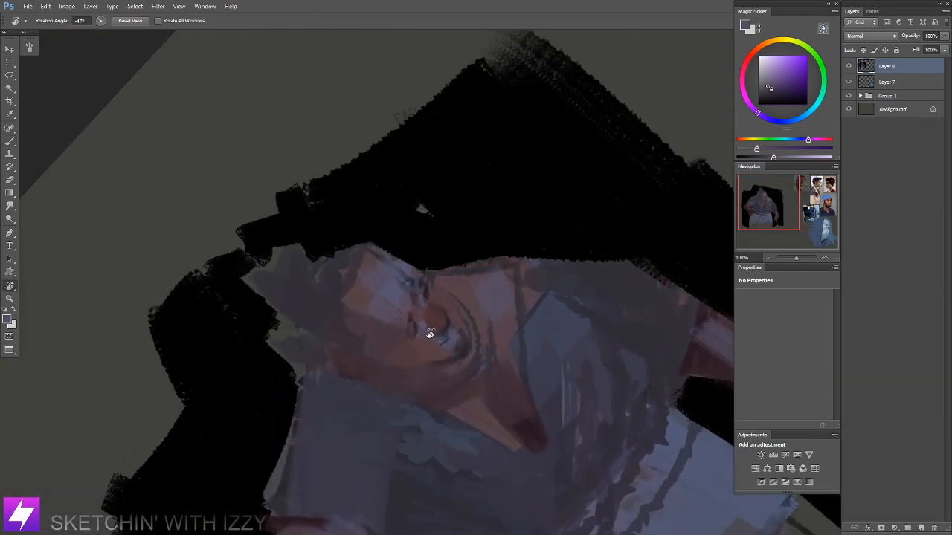
{"action": "key", "text": "b"}
{"action": "left_click", "coordinate": [442, 316], "text": "alt"}
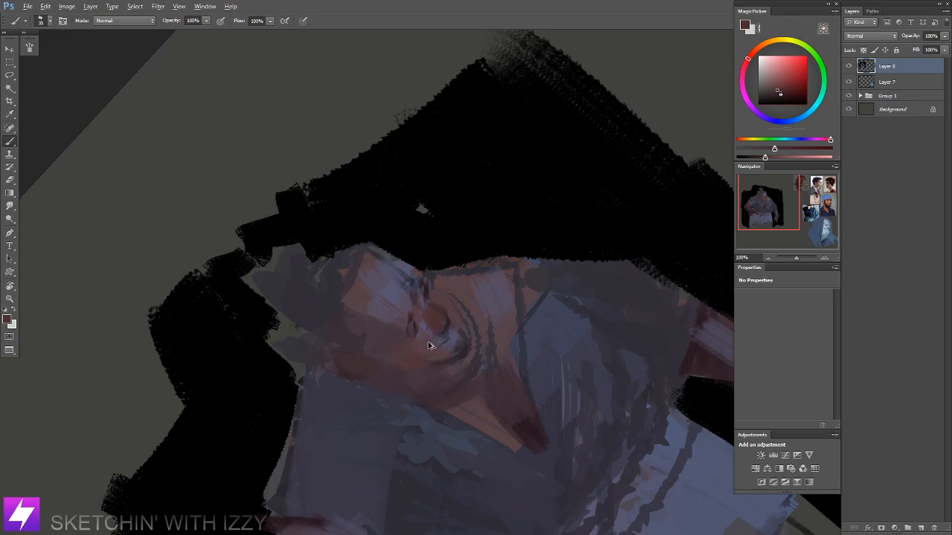
{"action": "left_click", "coordinate": [426, 331], "text": "alt"}
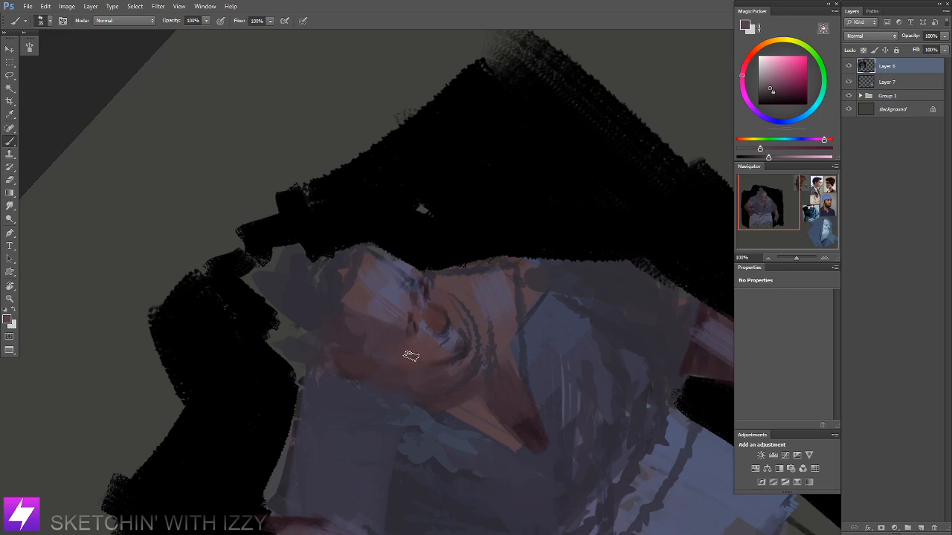
{"action": "left_click", "coordinate": [422, 329], "text": "alt"}
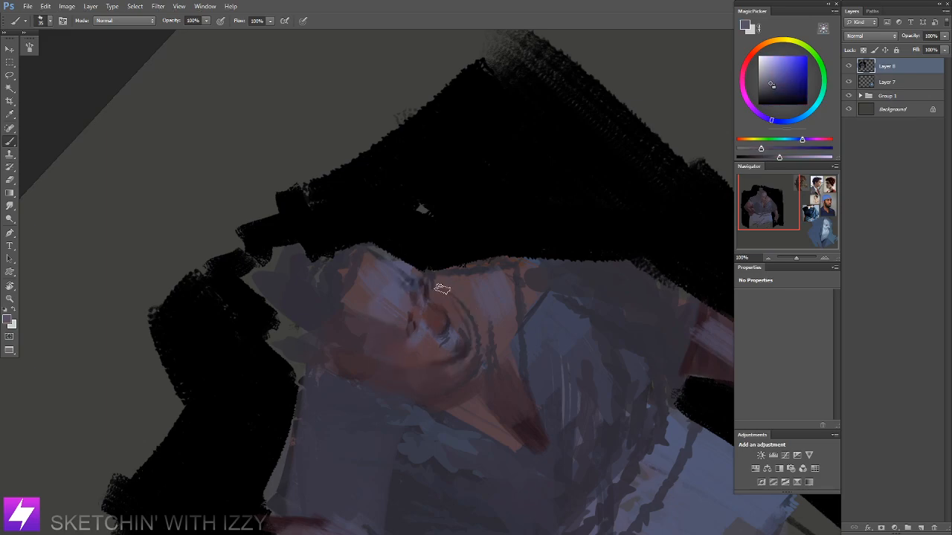
{"action": "key", "text": "Escape"}
{"action": "left_click_drag", "start_coordinate": [425, 333], "coordinate": [444, 360]}
{"action": "left_click", "coordinate": [433, 306], "text": "alt"}
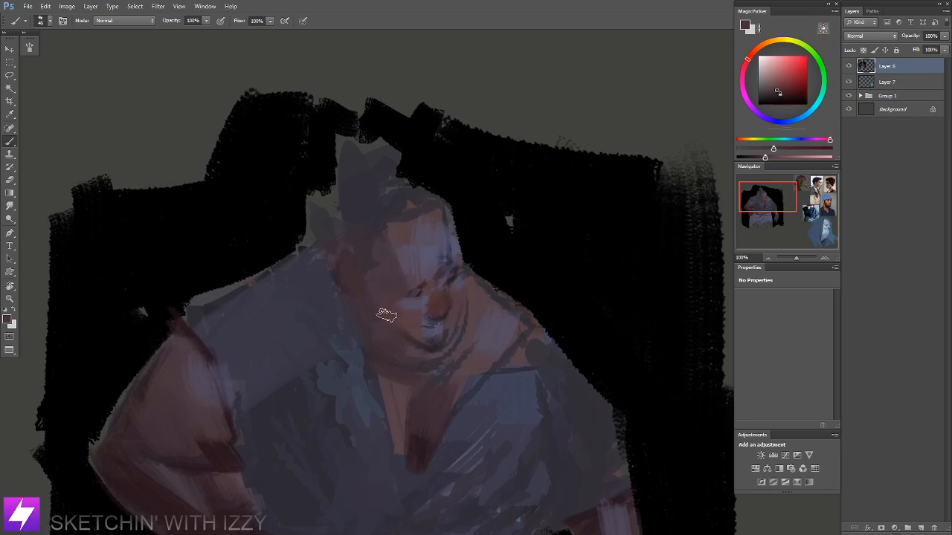
Step: Sample the dark neckline shadow, flip the canvas horizontally and toggle Layer 8's visibility to compare the painting
{"action": "left_click", "coordinate": [422, 436], "text": "alt"}
{"action": "key", "text": "ctrl+minus"}
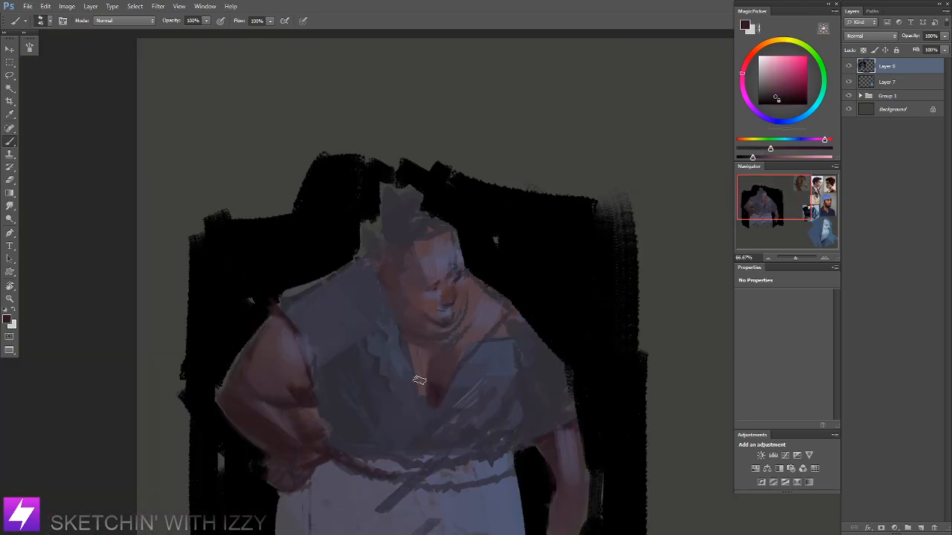
{"action": "key", "text": "ctrl+shift+h"}
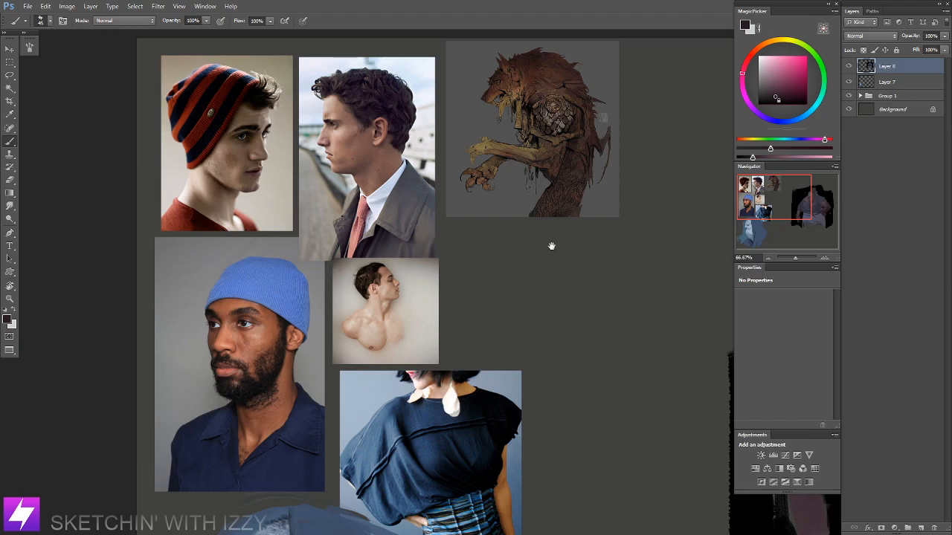
{"action": "left_click_drag", "start_coordinate": [532, 246], "coordinate": [224, 276]}
{"action": "mouse_move", "coordinate": [684, 268]}
{"action": "left_mouse_down"}
{"action": "mouse_move", "coordinate": [565, 225]}
{"action": "mouse_move", "coordinate": [448, 215]}
{"action": "left_mouse_up"}
{"action": "key", "text": "ctrl+plus"}
{"action": "left_click_drag", "start_coordinate": [568, 214], "coordinate": [538, 207]}
{"action": "mouse_move", "coordinate": [513, 289]}
{"action": "left_mouse_down"}
{"action": "mouse_move", "coordinate": [506, 270]}
{"action": "mouse_move", "coordinate": [526, 208]}
{"action": "mouse_move", "coordinate": [495, 306]}
{"action": "left_mouse_up"}
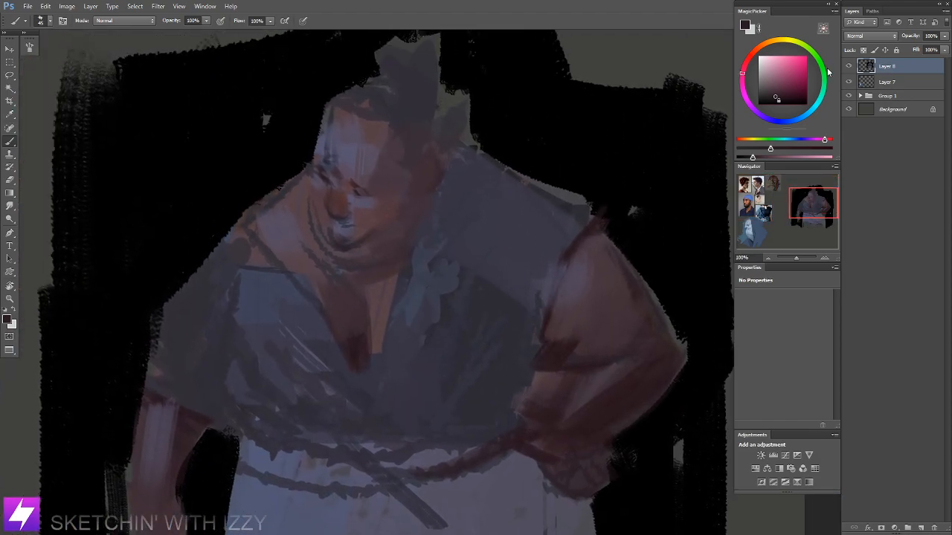
{"action": "left_click", "coordinate": [849, 69]}
{"action": "left_click", "coordinate": [849, 69]}
Step: Reshape the pointed tip of the open neckline with dark edges and a blue-grey patch in sampled tones
{"action": "mouse_move", "coordinate": [404, 340]}
{"action": "left_mouse_down"}
{"action": "mouse_move", "coordinate": [406, 329]}
{"action": "mouse_move", "coordinate": [402, 340]}
{"action": "left_mouse_up"}
{"action": "left_click", "coordinate": [379, 364], "text": "alt"}
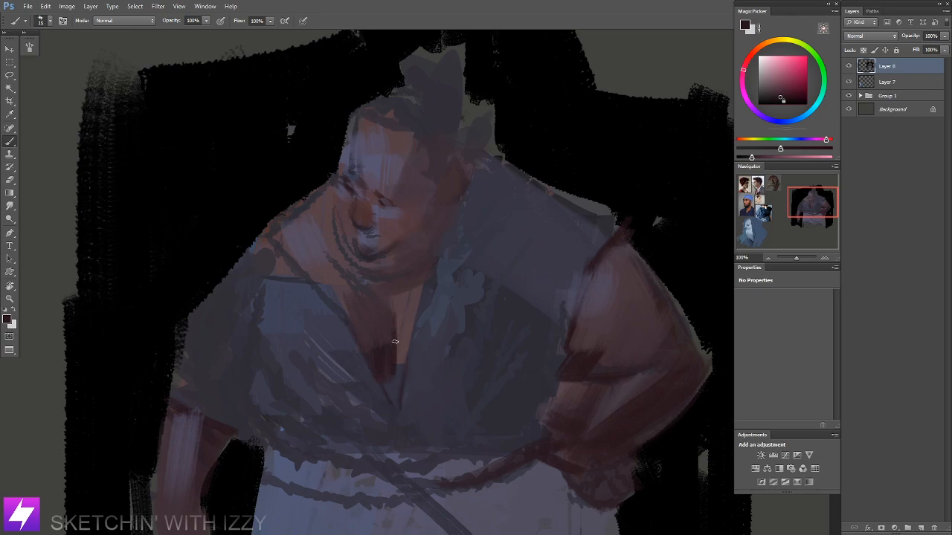
{"action": "left_click", "coordinate": [398, 386], "text": "alt"}
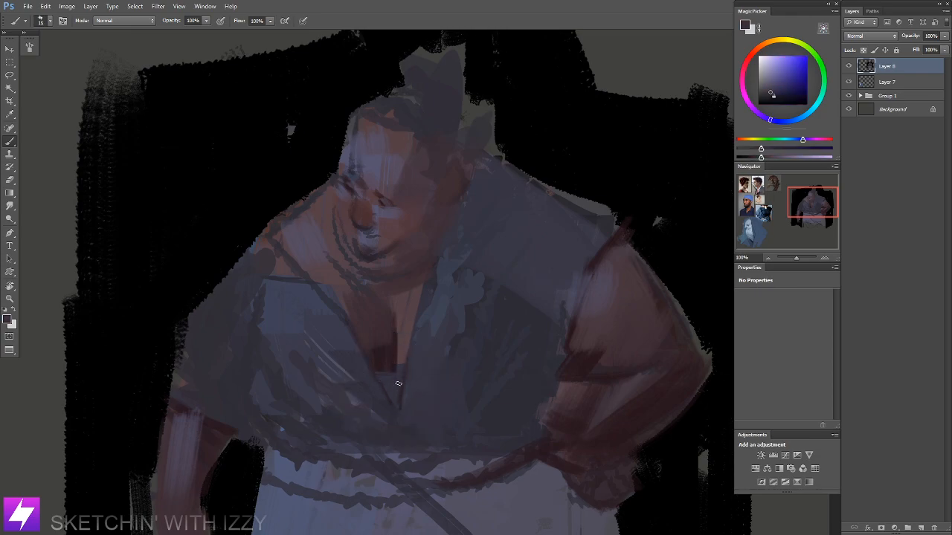
{"action": "left_click", "coordinate": [399, 366], "text": "alt"}
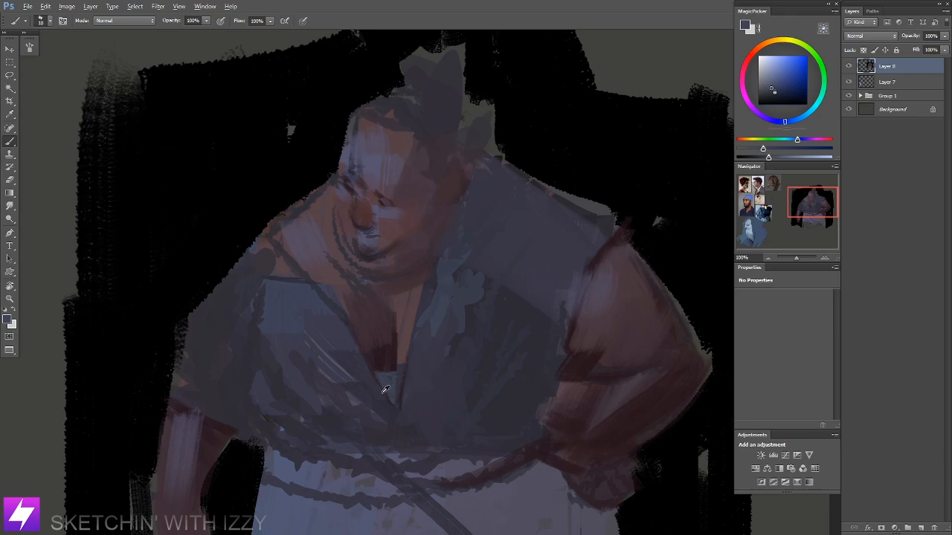
{"action": "left_click", "coordinate": [392, 365], "text": "alt"}
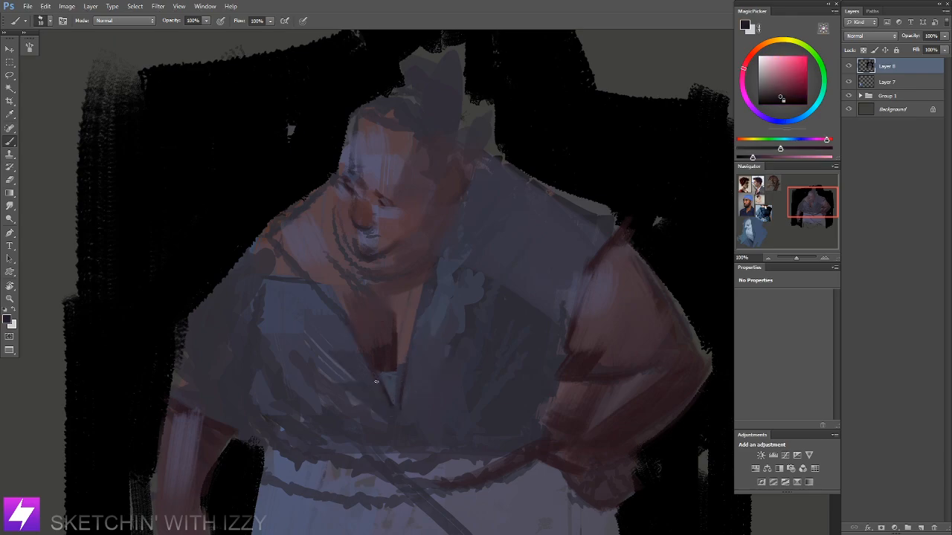
{"action": "mouse_move", "coordinate": [403, 420]}
{"action": "left_mouse_down"}
{"action": "mouse_move", "coordinate": [457, 329]}
{"action": "mouse_move", "coordinate": [431, 292]}
{"action": "mouse_move", "coordinate": [409, 298]}
{"action": "left_mouse_up"}
{"action": "key", "text": "ctrl+z"}
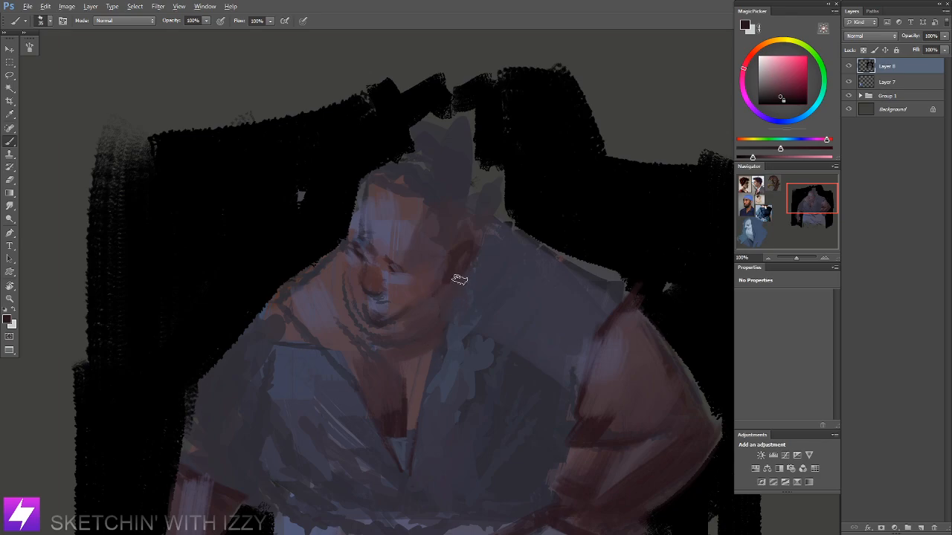
Step: Paint a dark maroon mass over the hair at the side of the figure's head, around the temple and ear
{"action": "left_click_drag", "start_coordinate": [469, 268], "coordinate": [462, 306]}
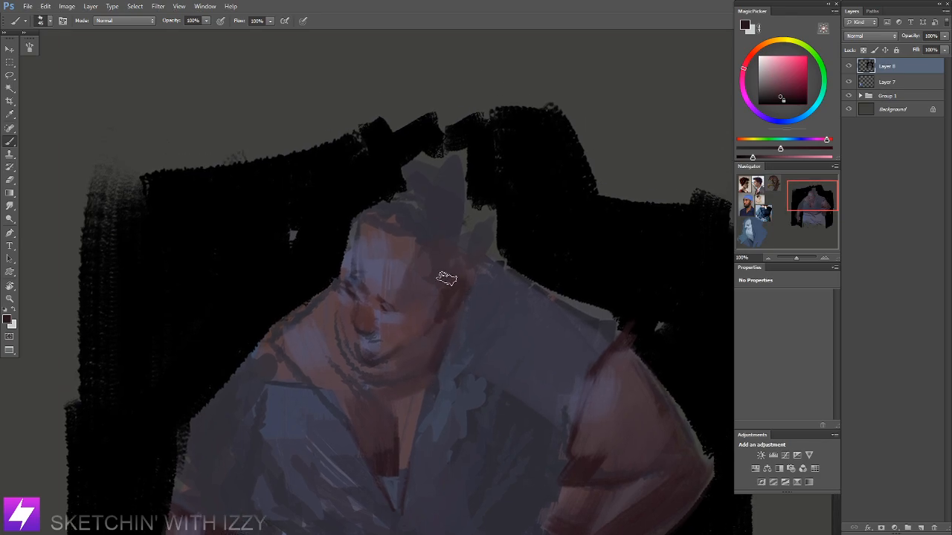
{"action": "key", "text": "ctrl+minus"}
{"action": "key", "text": "ctrl+minus"}
{"action": "key", "text": "ctrl+minus"}
{"action": "key", "text": "ctrl+minus"}
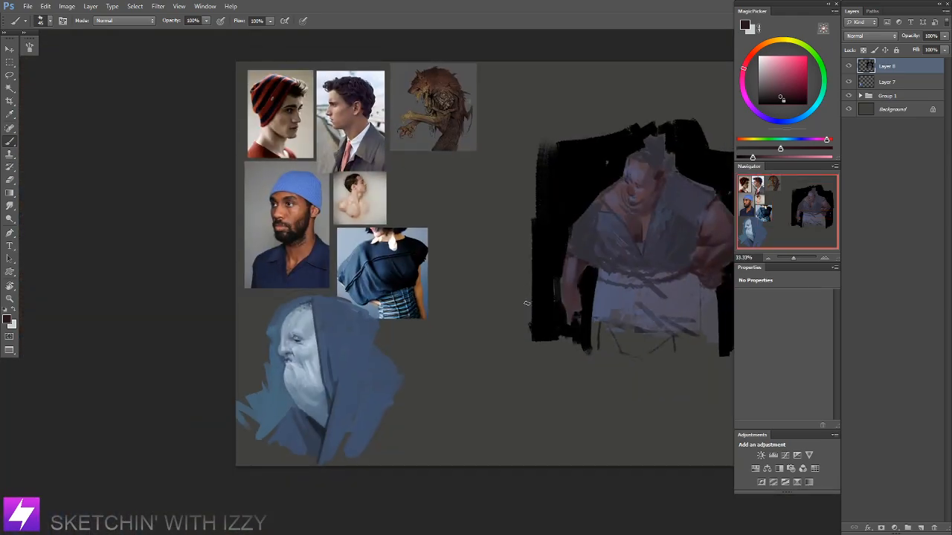
{"action": "left_click_drag", "start_coordinate": [559, 242], "coordinate": [536, 253]}
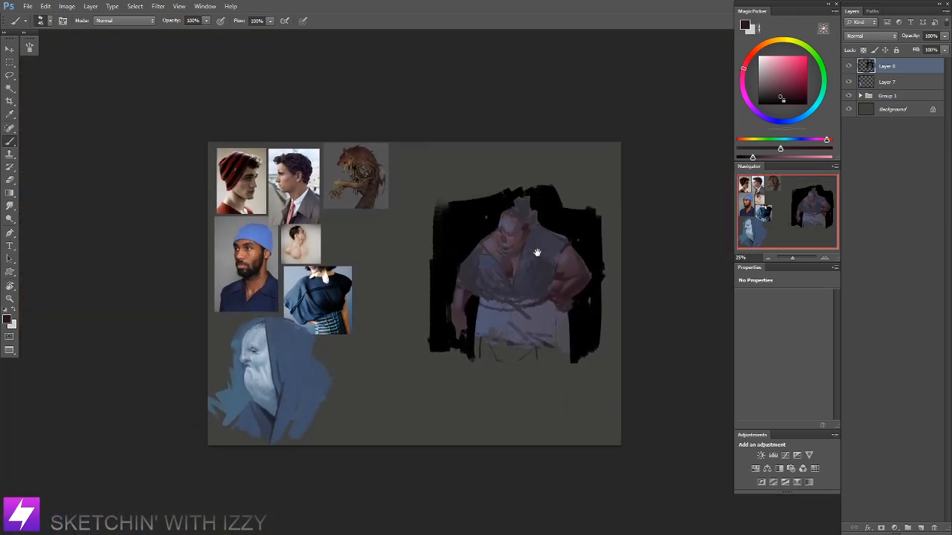
{"action": "key", "text": "ctrl+plus"}
{"action": "key", "text": "ctrl+plus"}
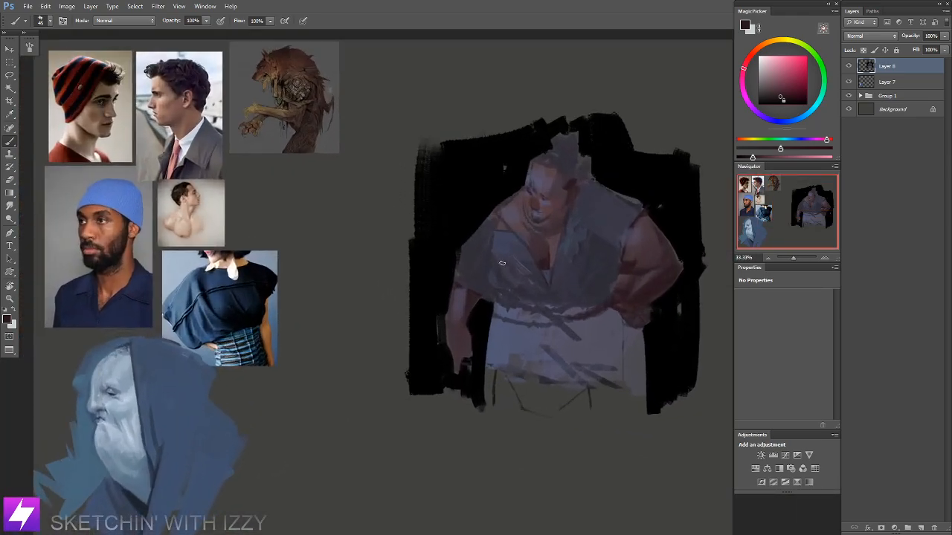
{"action": "left_click_drag", "start_coordinate": [484, 248], "coordinate": [397, 301]}
{"action": "mouse_move", "coordinate": [532, 220]}
{"action": "left_mouse_down"}
{"action": "mouse_move", "coordinate": [499, 240]}
{"action": "mouse_move", "coordinate": [489, 264]}
{"action": "mouse_move", "coordinate": [457, 258]}
{"action": "mouse_move", "coordinate": [464, 260]}
{"action": "left_mouse_up"}
{"action": "key", "text": "ctrl+plus"}
{"action": "key", "text": "ctrl+plus"}
{"action": "mouse_move", "coordinate": [446, 211]}
{"action": "left_mouse_down"}
{"action": "mouse_move", "coordinate": [453, 207]}
{"action": "mouse_move", "coordinate": [468, 263]}
{"action": "left_mouse_up"}
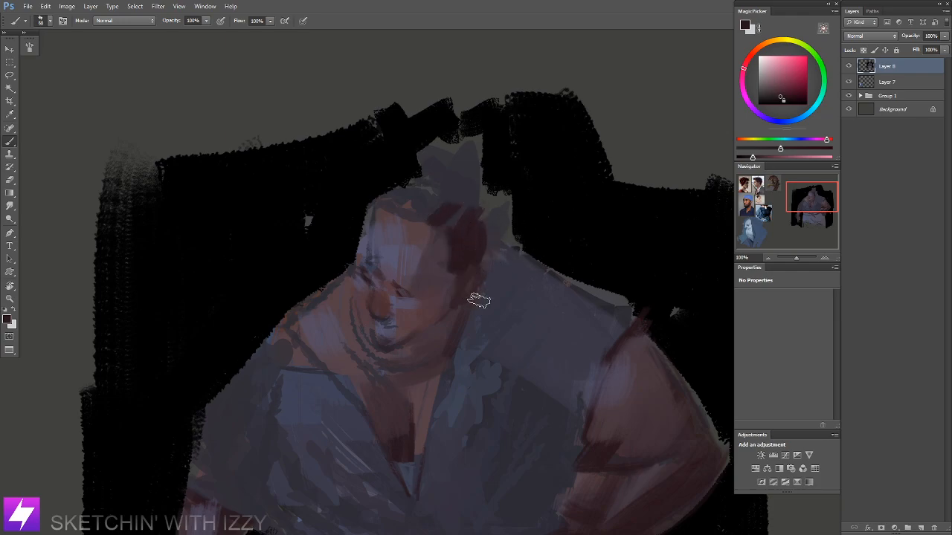
Step: Flip the canvas horizontally and recentre the mirrored figure
{"action": "key", "text": "ctrl+minus"}
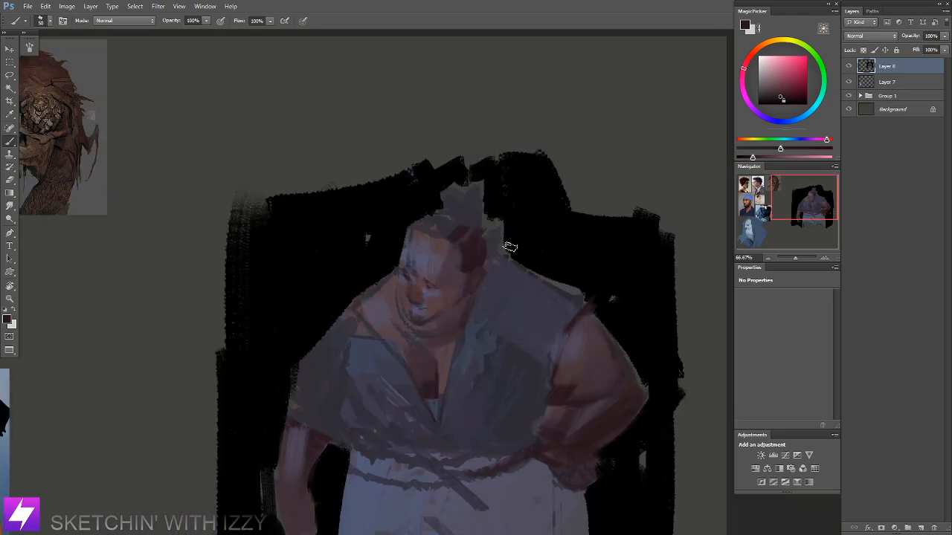
{"action": "key", "text": "ctrl+shift+h"}
{"action": "left_click_drag", "start_coordinate": [360, 272], "coordinate": [626, 229]}
{"action": "left_click_drag", "start_coordinate": [256, 242], "coordinate": [493, 285]}
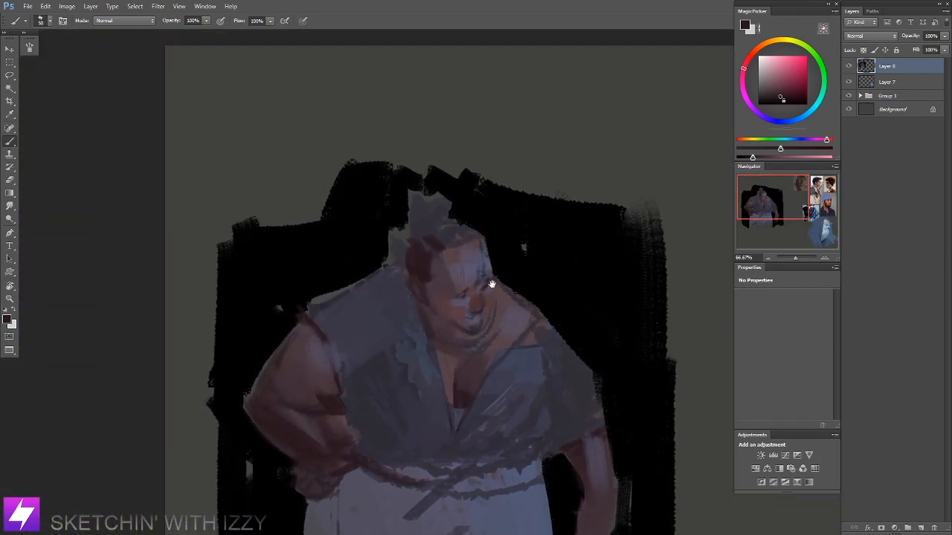
Step: Extend the dark maroon hair tone across the back of the head and up into the topknot
{"action": "key", "text": "ctrl+plus"}
{"action": "left_click_drag", "start_coordinate": [364, 237], "coordinate": [365, 250]}
{"action": "mouse_move", "coordinate": [356, 218]}
{"action": "left_mouse_down"}
{"action": "mouse_move", "coordinate": [389, 181]}
{"action": "mouse_move", "coordinate": [381, 205]}
{"action": "mouse_move", "coordinate": [379, 183]}
{"action": "mouse_move", "coordinate": [382, 208]}
{"action": "mouse_move", "coordinate": [398, 191]}
{"action": "left_mouse_up"}
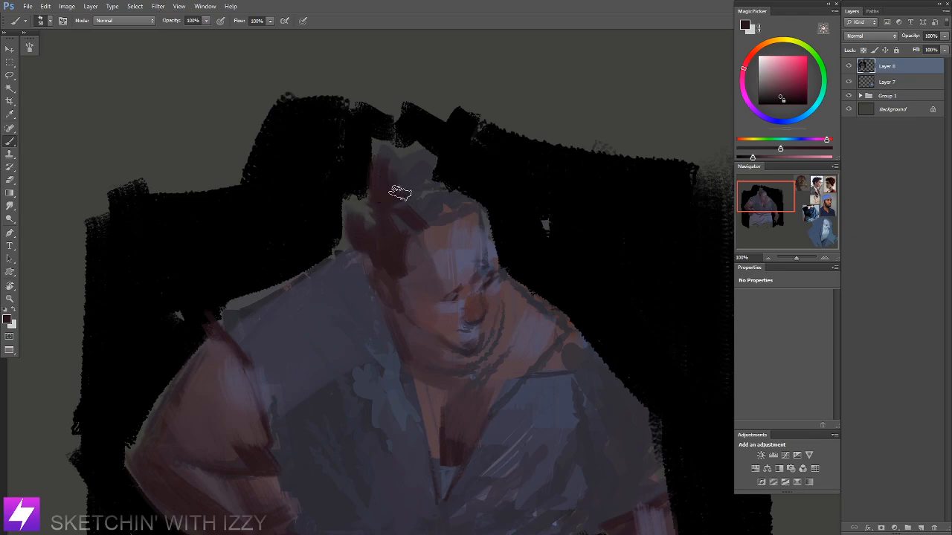
Step: Sample a dark navy from the blouse in the reference photo as the painting colour
{"action": "key", "text": "ctrl+minus"}
{"action": "mouse_move", "coordinate": [484, 373]}
{"action": "left_mouse_down"}
{"action": "mouse_move", "coordinate": [535, 372]}
{"action": "mouse_move", "coordinate": [521, 361]}
{"action": "left_mouse_up"}
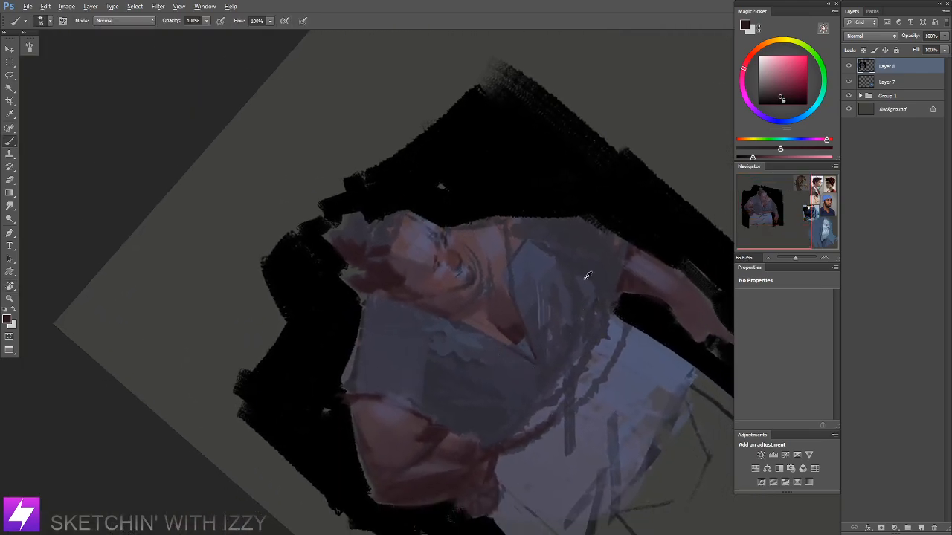
{"action": "key", "text": "ctrl+minus"}
{"action": "key", "text": "F2"}
{"action": "key", "text": "F2"}
{"action": "key", "text": "Escape"}
{"action": "left_click_drag", "start_coordinate": [699, 348], "coordinate": [528, 320]}
{"action": "left_click_drag", "start_coordinate": [640, 333], "coordinate": [587, 332]}
{"action": "left_click", "coordinate": [607, 312], "text": "alt"}
{"action": "left_click_drag", "start_coordinate": [279, 300], "coordinate": [337, 314]}
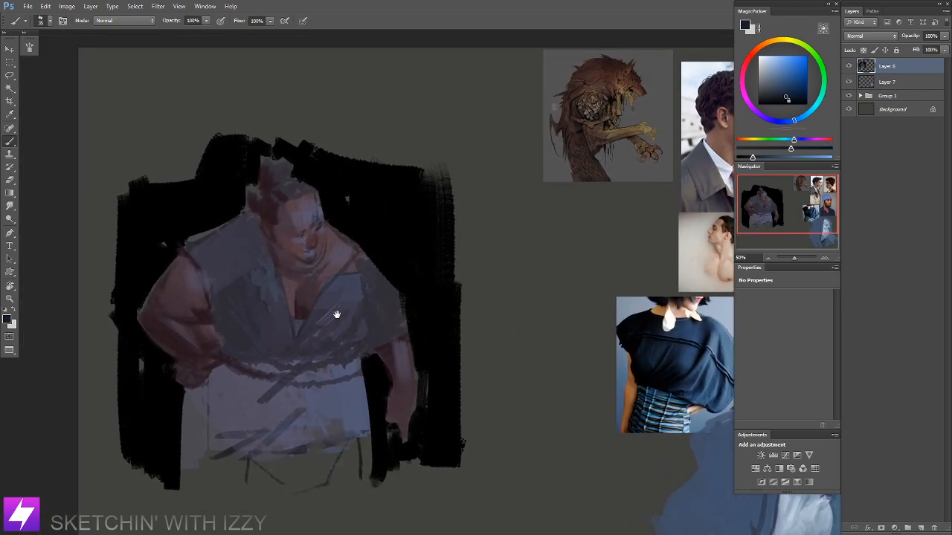
Step: Enlarge the brush and paint a dark blue band along the vest's neckline, redoing the stroke until it fits
{"action": "left_click_drag", "start_coordinate": [288, 232], "coordinate": [307, 284]}
{"action": "key", "text": "ctrl+z"}
{"action": "key", "text": "bracketright"}
{"action": "key", "text": "bracketright"}
{"action": "key", "text": "bracketright"}
{"action": "key", "text": "bracketright"}
{"action": "key", "text": "bracketright"}
{"action": "left_click_drag", "start_coordinate": [292, 231], "coordinate": [309, 294]}
{"action": "key", "text": "ctrl+z"}
{"action": "left_click_drag", "start_coordinate": [287, 226], "coordinate": [312, 297]}
{"action": "left_click_drag", "start_coordinate": [275, 257], "coordinate": [318, 328]}
{"action": "key", "text": "ctrl+z"}
{"action": "key", "text": "bracketleft"}
{"action": "left_click_drag", "start_coordinate": [289, 267], "coordinate": [310, 298]}
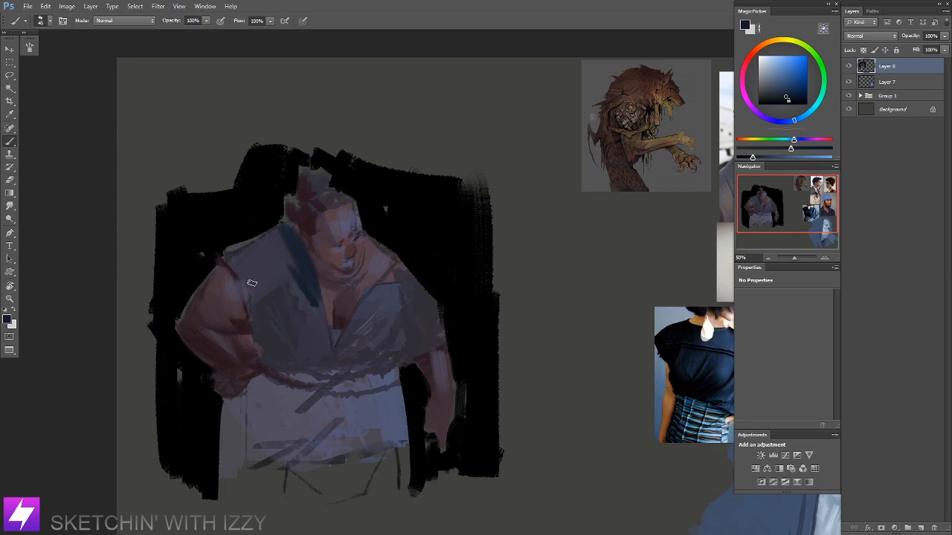
Step: Paint a dark blue vertical band down the vest's armhole beside the bent arm
{"action": "left_click_drag", "start_coordinate": [245, 267], "coordinate": [262, 342]}
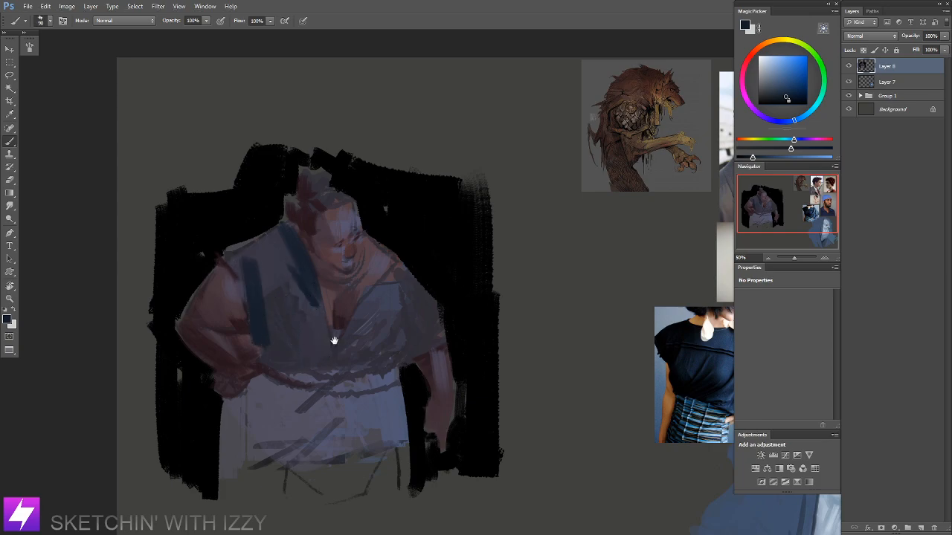
{"action": "left_click_drag", "start_coordinate": [334, 340], "coordinate": [337, 326]}
{"action": "left_click_drag", "start_coordinate": [309, 354], "coordinate": [299, 346]}
{"action": "key", "text": "bracketleft"}
{"action": "key", "text": "bracketleft"}
{"action": "key", "text": "bracketleft"}
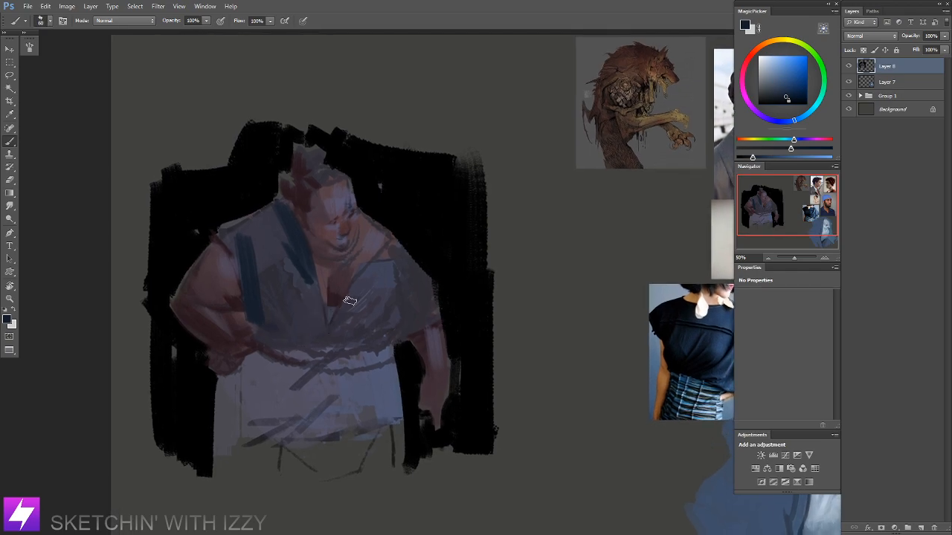
Step: Switch to a different brush preset and cover the vest's shoulder above the bent arm with dark blue
{"action": "key", "text": "bracketright"}
{"action": "key", "text": "bracketright"}
{"action": "key", "text": "bracketright"}
{"action": "key", "text": "bracketright"}
{"action": "key", "text": "bracketright"}
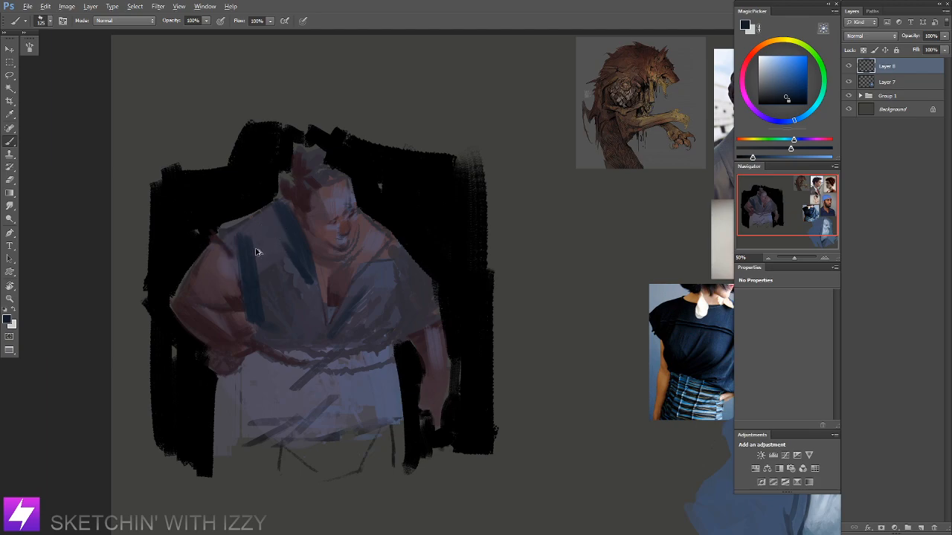
{"action": "right_click", "coordinate": [283, 269]}
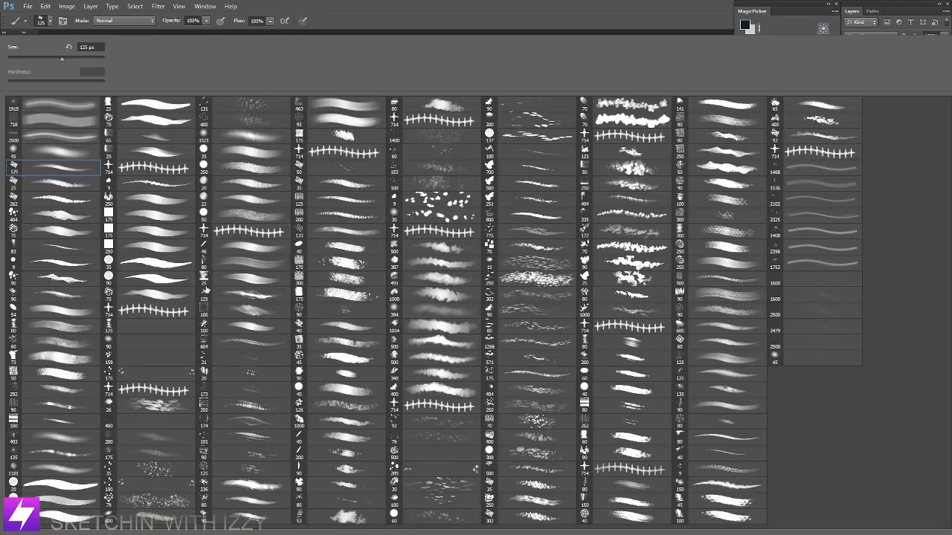
{"action": "double_click", "coordinate": [76, 327]}
{"action": "key", "text": "bracketright"}
{"action": "key", "text": "bracketright"}
{"action": "left_click_drag", "start_coordinate": [241, 252], "coordinate": [273, 241]}
Step: Reduce the brush size and extend the dark blue down the vest's side toward the waist
{"action": "key", "text": "bracketleft"}
{"action": "key", "text": "bracketleft"}
{"action": "key", "text": "bracketleft"}
{"action": "key", "text": "bracketleft"}
{"action": "key", "text": "bracketleft"}
{"action": "key", "text": "bracketleft"}
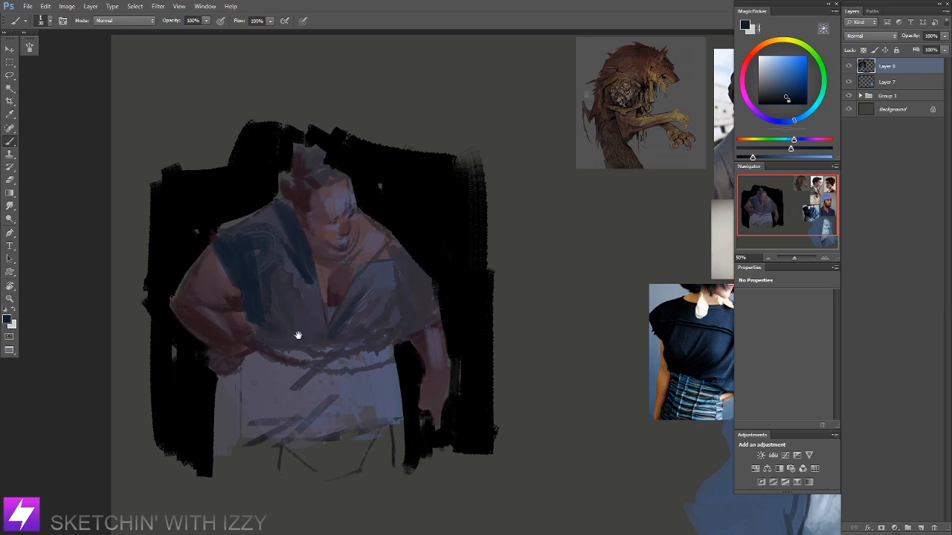
{"action": "left_click_drag", "start_coordinate": [296, 335], "coordinate": [297, 336]}
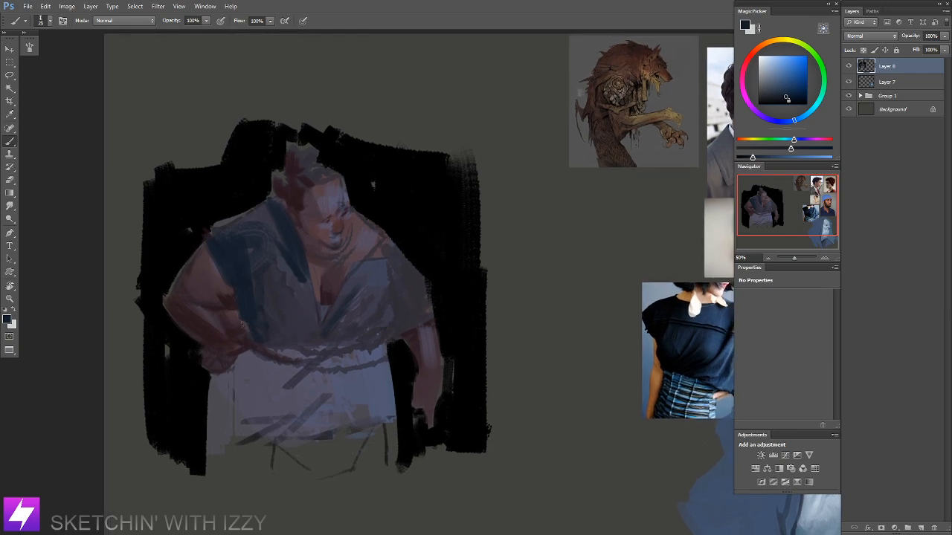
Step: Refine the vest's side edge and add dark blue fold strokes down its front
{"action": "key", "text": "ctrl+minus"}
{"action": "key", "text": "ctrl+minus"}
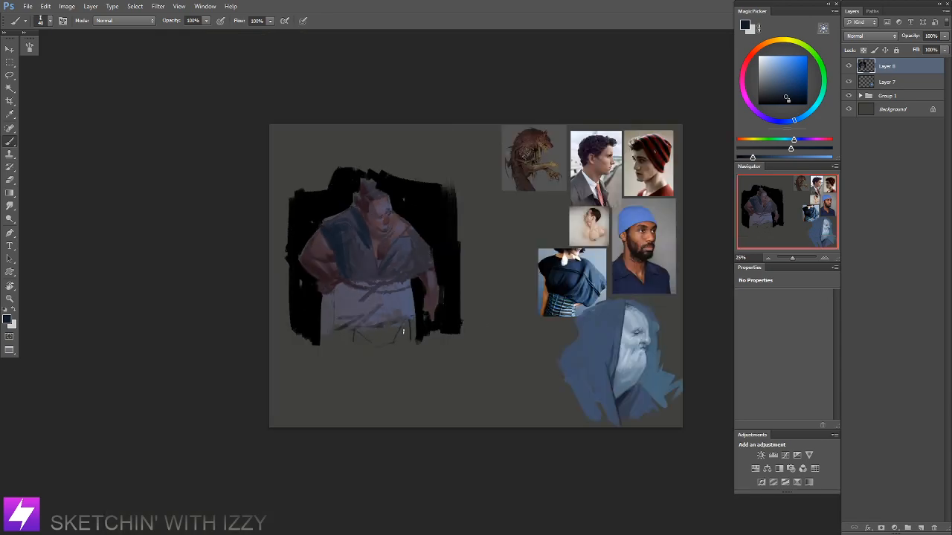
{"action": "left_click_drag", "start_coordinate": [461, 316], "coordinate": [443, 325]}
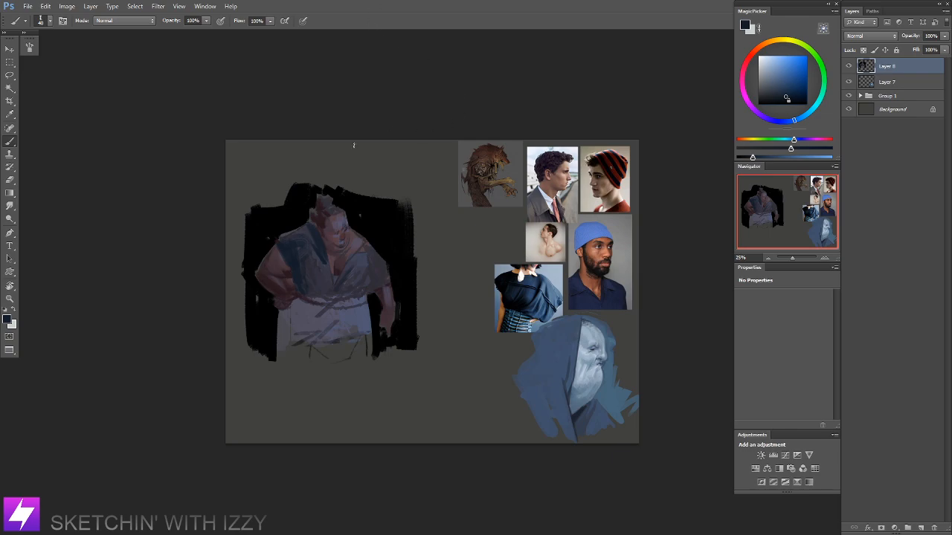
{"action": "scroll", "coordinate": [290, 272], "scroll_direction": "up", "scroll_amount": 2}
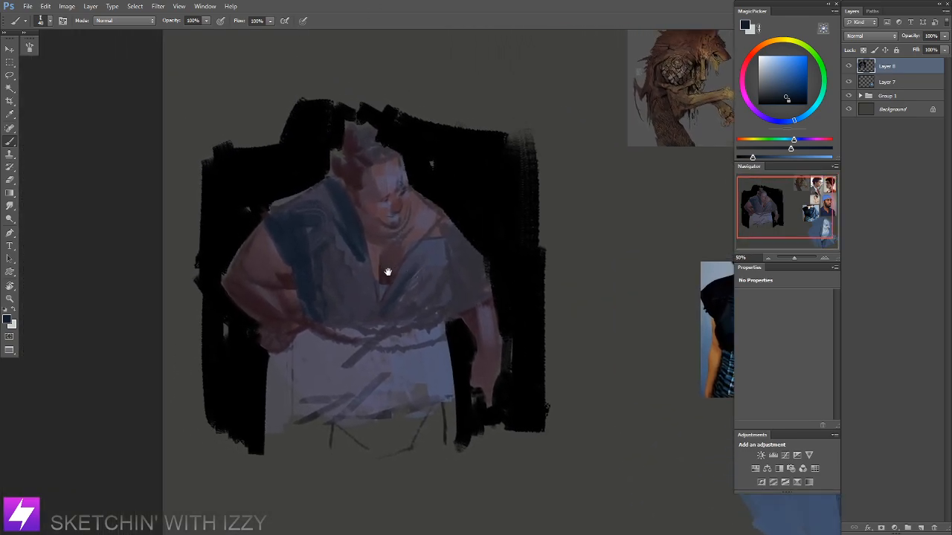
{"action": "left_click_drag", "start_coordinate": [387, 272], "coordinate": [386, 322]}
{"action": "scroll", "coordinate": [392, 318], "scroll_direction": "up", "scroll_amount": 1}
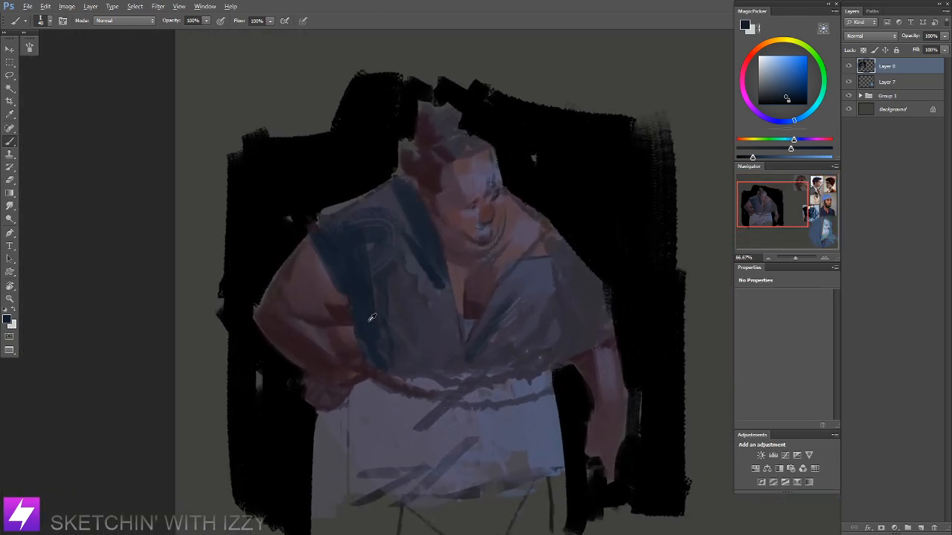
{"action": "left_click_drag", "start_coordinate": [357, 351], "coordinate": [362, 365]}
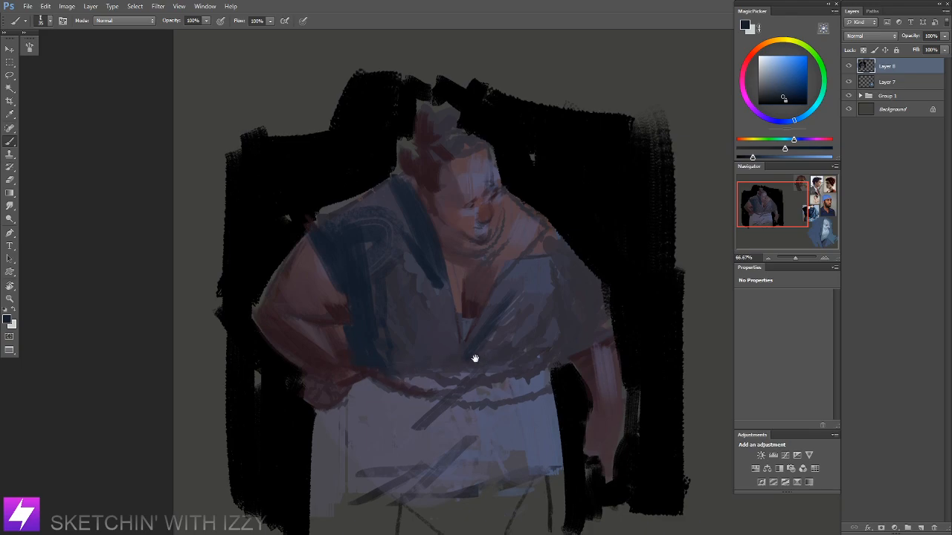
{"action": "left_click_drag", "start_coordinate": [475, 359], "coordinate": [475, 374]}
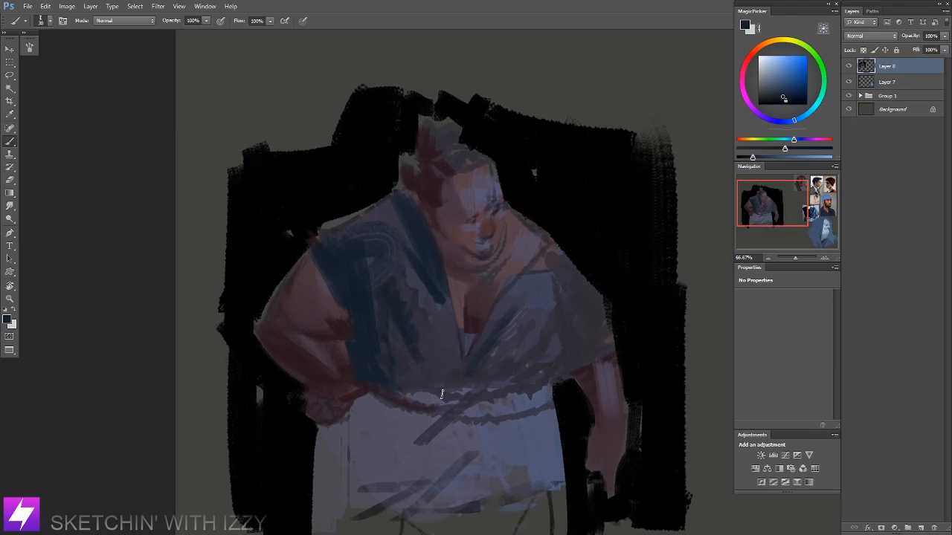
{"action": "key", "text": "ctrl+minus"}
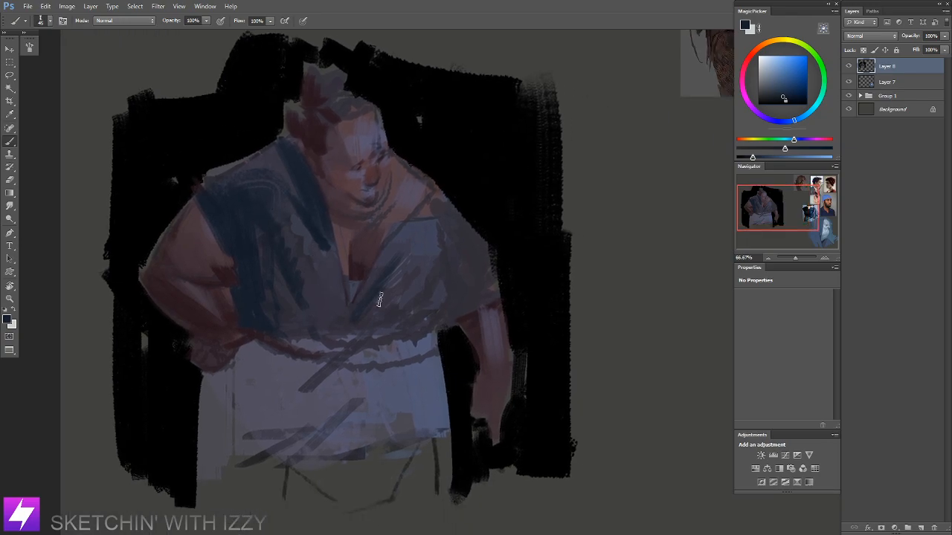
Step: Flip the canvas horizontally again and bring the figure and reference photos into view together
{"action": "key", "text": "ctrl+minus"}
{"action": "key", "text": "ctrl+shift+h"}
{"action": "left_click_drag", "start_coordinate": [448, 293], "coordinate": [383, 280]}
{"action": "left_click_drag", "start_coordinate": [454, 211], "coordinate": [477, 228]}
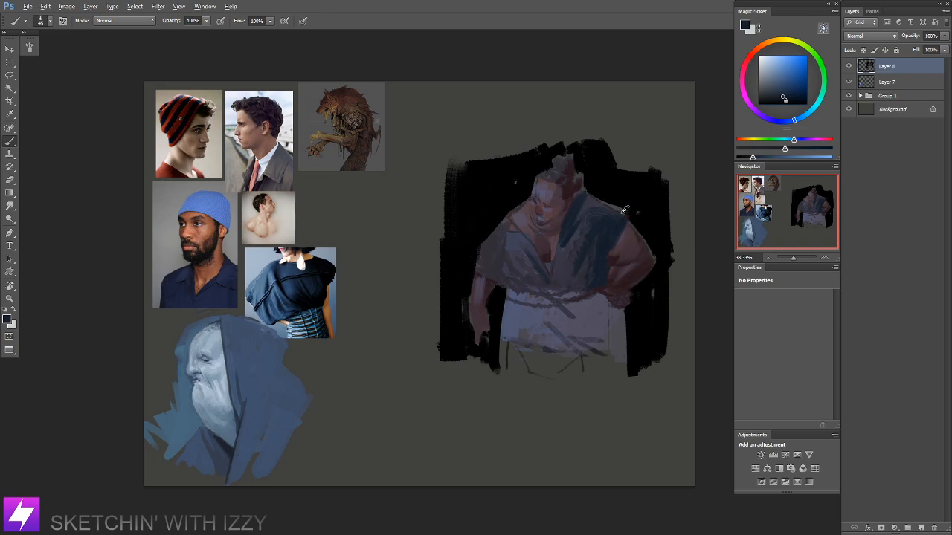
Step: Sample a near-black blue from the reference blouse and paint a shadow along the vest's armhole with a smaller brush
{"action": "left_click", "coordinate": [316, 300], "text": "alt"}
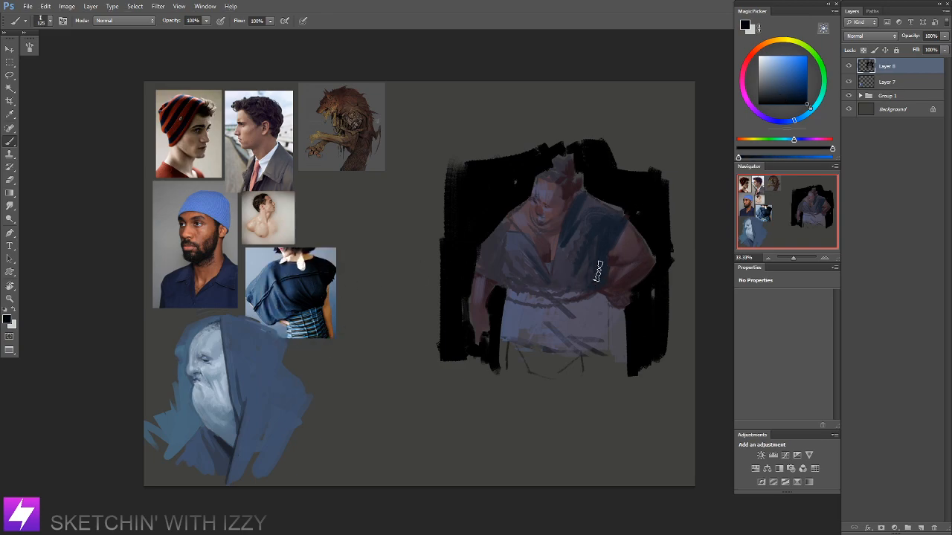
{"action": "left_click_drag", "start_coordinate": [619, 216], "coordinate": [599, 265]}
{"action": "key", "text": "ctrl+z"}
{"action": "key", "text": "bracketleft"}
{"action": "key", "text": "bracketleft"}
{"action": "key", "text": "bracketleft"}
{"action": "key", "text": "bracketleft"}
{"action": "left_click_drag", "start_coordinate": [616, 225], "coordinate": [605, 257]}
Step: Darken the vest's upper shoulder with a larger brush and sample the muted reddish-brown beside the neck
{"action": "key", "text": "bracketright"}
{"action": "key", "text": "bracketright"}
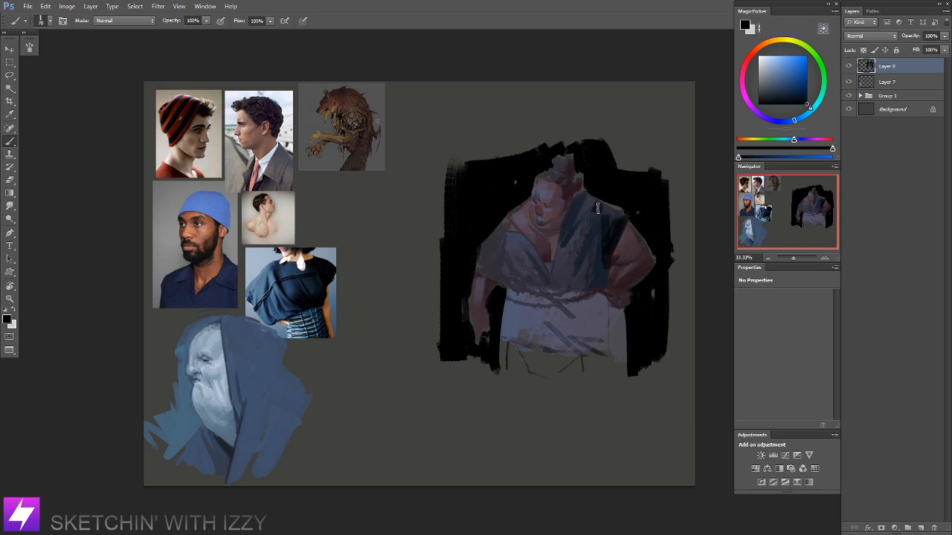
{"action": "left_click_drag", "start_coordinate": [608, 215], "coordinate": [573, 226]}
{"action": "left_click", "coordinate": [571, 198], "text": "alt"}
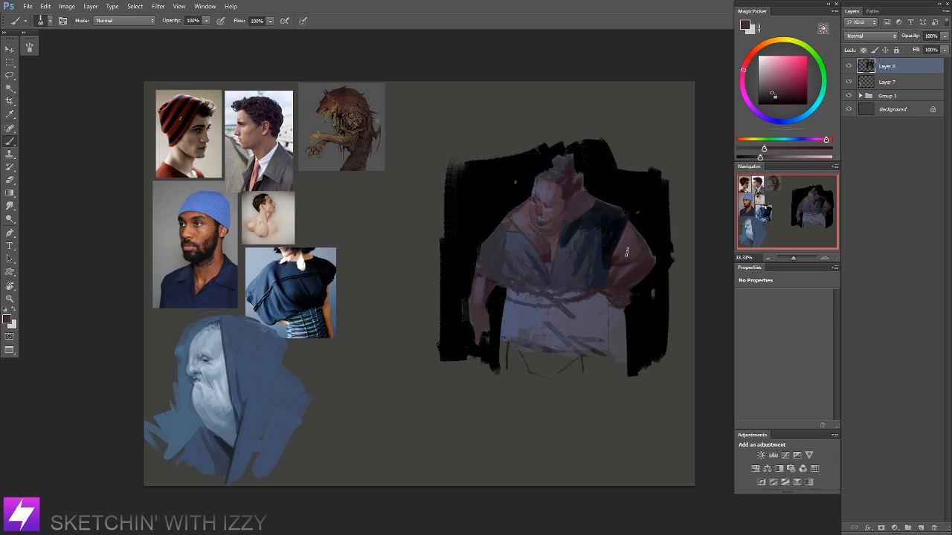
Step: Sample the black background and trim the outline of the shoulder above the vest
{"action": "scroll", "coordinate": [580, 189], "scroll_direction": "up", "scroll_amount": 1}
{"action": "left_click", "coordinate": [595, 186], "text": "alt"}
{"action": "left_click_drag", "start_coordinate": [598, 195], "coordinate": [601, 200]}
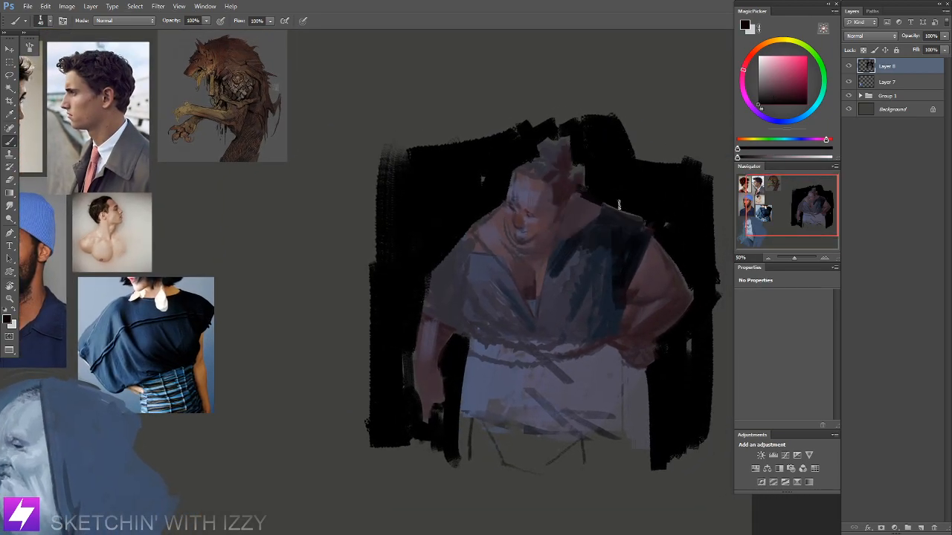
{"action": "mouse_move", "coordinate": [633, 204]}
{"action": "left_mouse_down"}
{"action": "mouse_move", "coordinate": [629, 251]}
{"action": "mouse_move", "coordinate": [607, 261]}
{"action": "mouse_move", "coordinate": [619, 259]}
{"action": "mouse_move", "coordinate": [616, 246]}
{"action": "left_mouse_up"}
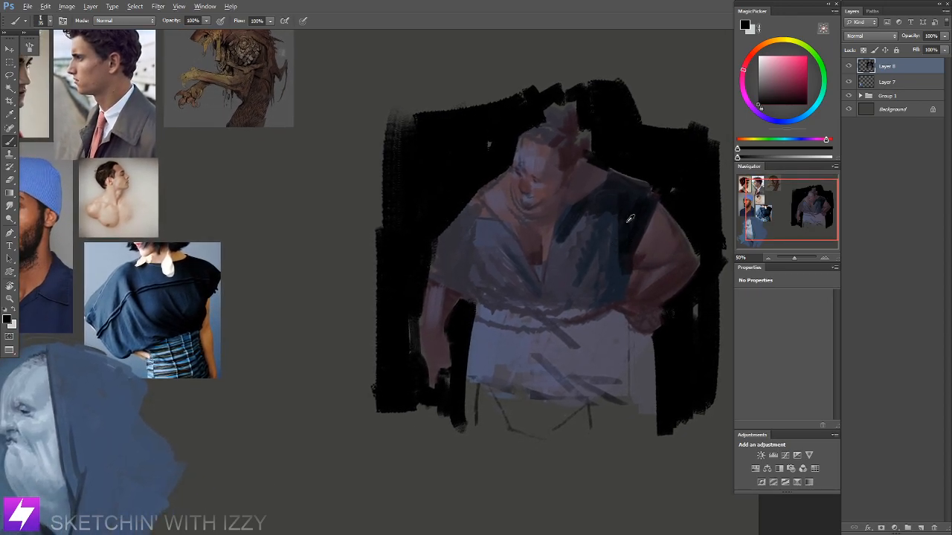
Step: Sample dark blues from the vest and deepen the shadow down its side next to the bent arm
{"action": "left_click", "coordinate": [622, 223], "text": "alt"}
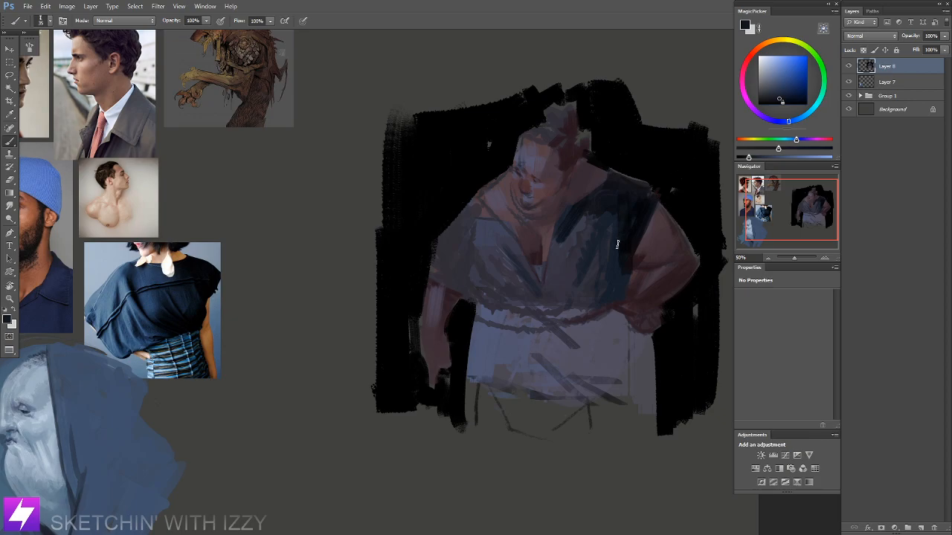
{"action": "left_click", "coordinate": [625, 247], "text": "alt"}
{"action": "left_click_drag", "start_coordinate": [621, 247], "coordinate": [616, 274]}
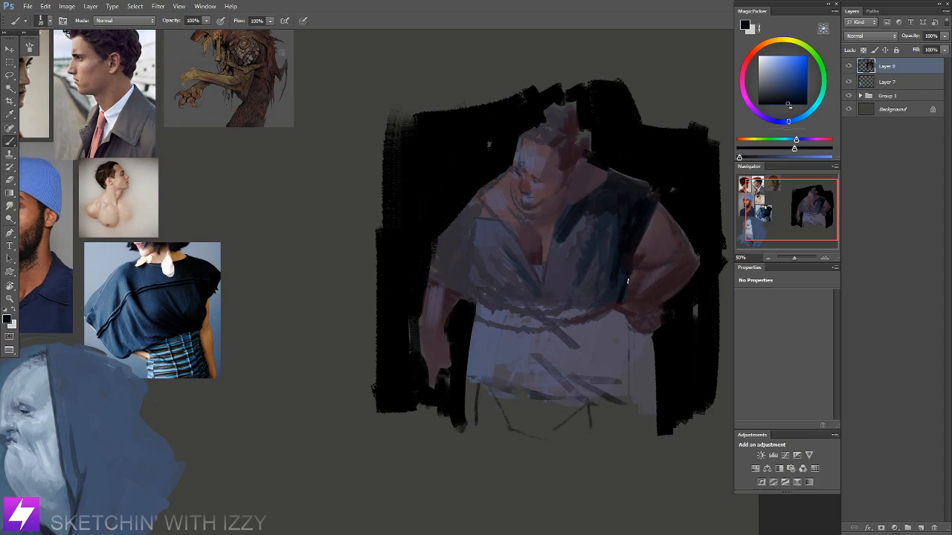
{"action": "key", "text": "ctrl+minus"}
{"action": "left_click_drag", "start_coordinate": [661, 285], "coordinate": [601, 282]}
{"action": "left_click_drag", "start_coordinate": [605, 249], "coordinate": [601, 262]}
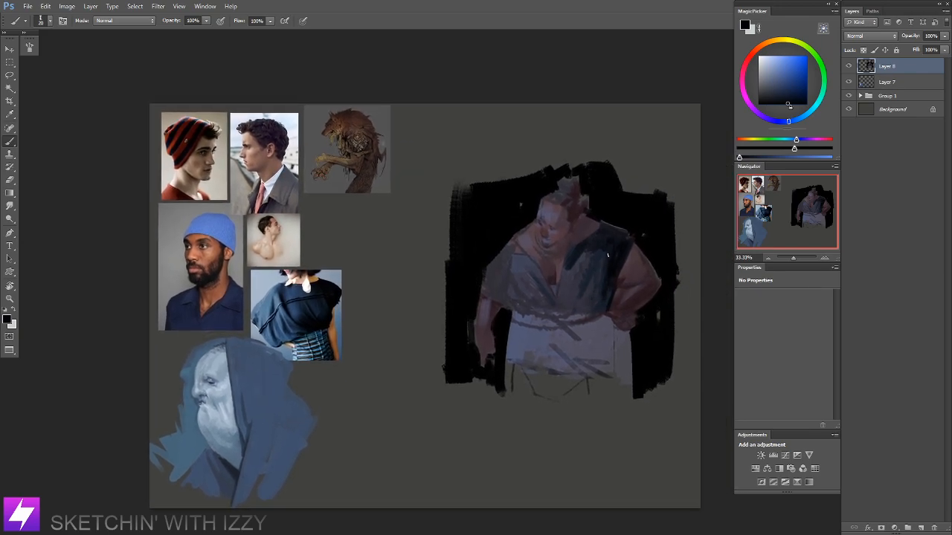
Step: Sample dark blues from the vest and darken its neckline edge beside the chest on the bent-arm side
{"action": "key", "text": "ctrl+plus"}
{"action": "left_click", "coordinate": [652, 232], "text": "alt"}
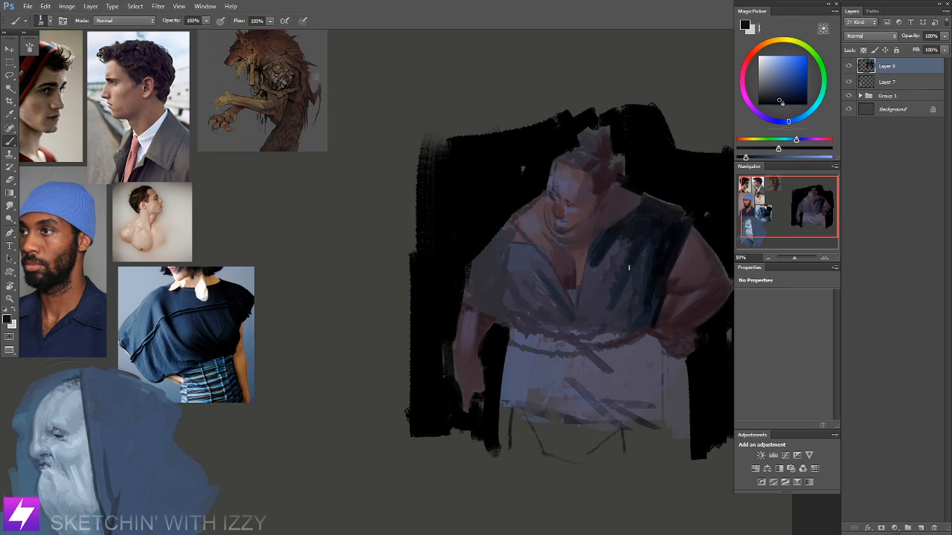
{"action": "left_click_drag", "start_coordinate": [597, 321], "coordinate": [606, 306]}
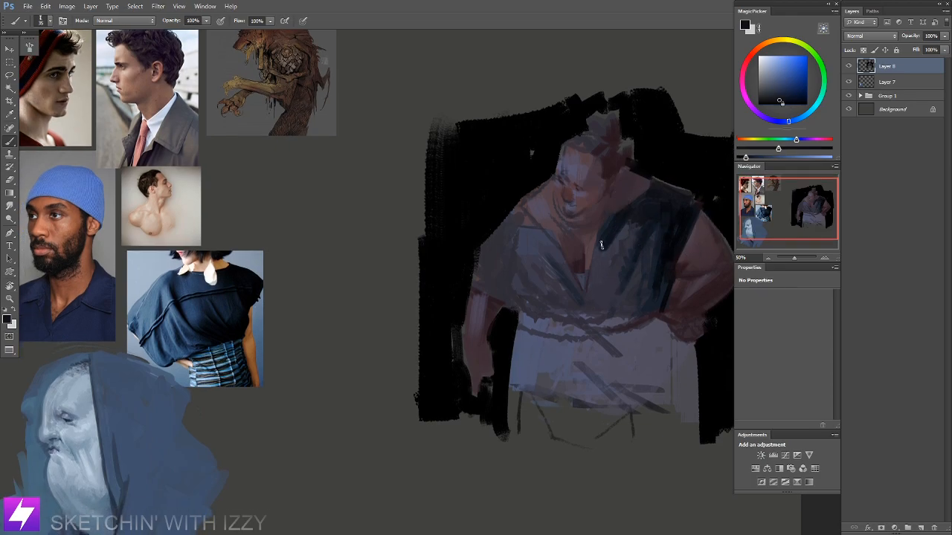
{"action": "left_click", "coordinate": [655, 214], "text": "alt"}
{"action": "left_click_drag", "start_coordinate": [603, 247], "coordinate": [589, 294]}
{"action": "key", "text": "ctrl+z"}
{"action": "mouse_move", "coordinate": [597, 249]}
{"action": "left_mouse_down"}
{"action": "mouse_move", "coordinate": [588, 305]}
{"action": "mouse_move", "coordinate": [608, 274]}
{"action": "mouse_move", "coordinate": [594, 266]}
{"action": "mouse_move", "coordinate": [595, 295]}
{"action": "mouse_move", "coordinate": [616, 296]}
{"action": "mouse_move", "coordinate": [597, 310]}
{"action": "mouse_move", "coordinate": [623, 302]}
{"action": "left_mouse_up"}
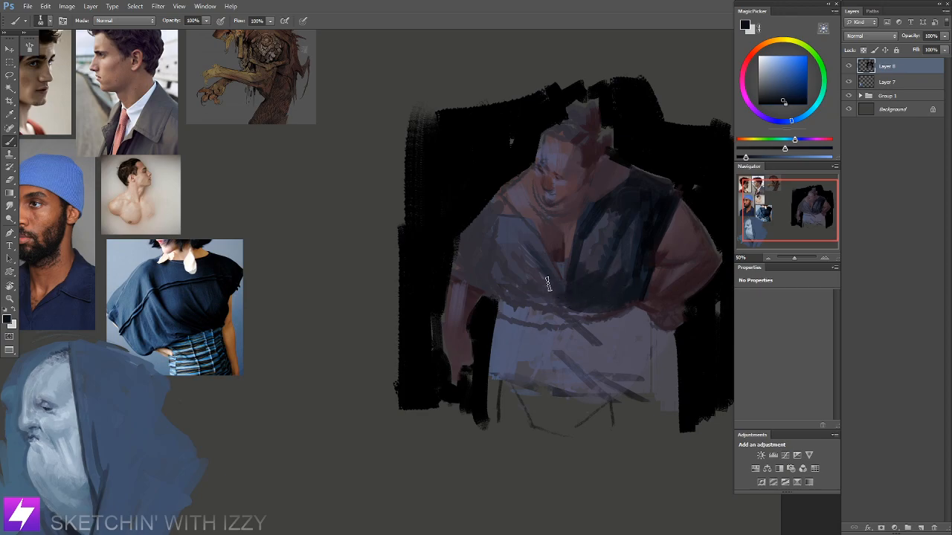
Step: Darken the lower front of the vest and add dark strokes over the shoulder panel above the hanging arm
{"action": "mouse_move", "coordinate": [539, 282]}
{"action": "left_mouse_down"}
{"action": "mouse_move", "coordinate": [563, 301]}
{"action": "mouse_move", "coordinate": [543, 301]}
{"action": "mouse_move", "coordinate": [571, 299]}
{"action": "mouse_move", "coordinate": [535, 304]}
{"action": "mouse_move", "coordinate": [587, 306]}
{"action": "mouse_move", "coordinate": [548, 310]}
{"action": "left_mouse_up"}
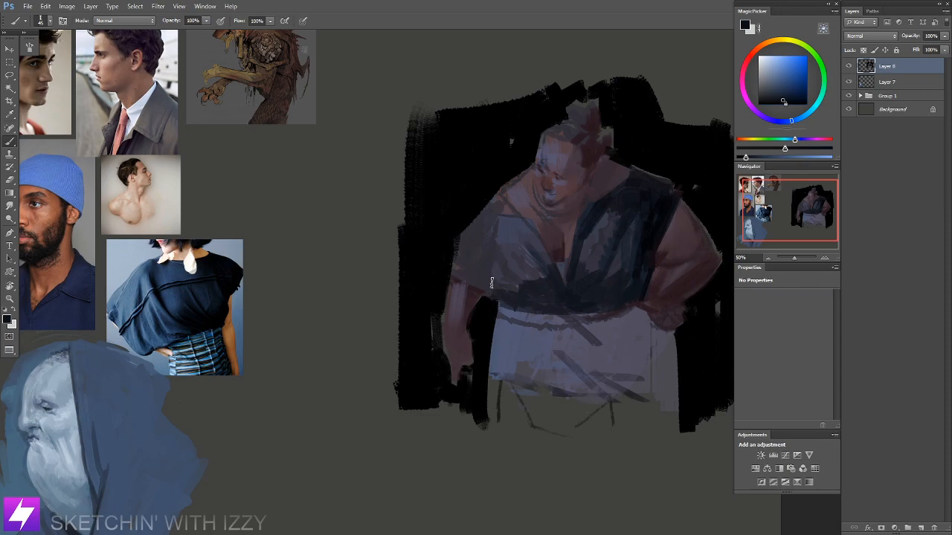
{"action": "left_click_drag", "start_coordinate": [487, 225], "coordinate": [496, 302]}
{"action": "left_click_drag", "start_coordinate": [484, 254], "coordinate": [497, 299]}
{"action": "left_click_drag", "start_coordinate": [494, 283], "coordinate": [515, 278]}
Step: Sample a bright blue from the references and lasso a flared sleeve shape over the hanging arm's shoulder
{"action": "left_click", "coordinate": [170, 310], "text": "alt"}
{"action": "left_click", "coordinate": [156, 304], "text": "alt"}
{"action": "left_click_drag", "start_coordinate": [147, 403], "coordinate": [102, 215]}
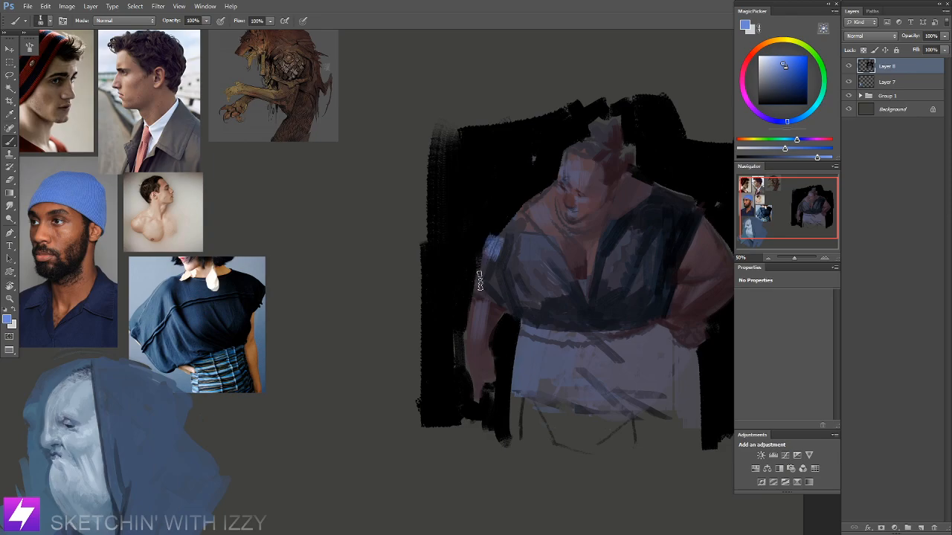
{"action": "key", "text": "l"}
{"action": "mouse_move", "coordinate": [503, 215]}
{"action": "left_mouse_down"}
{"action": "mouse_move", "coordinate": [469, 268]}
{"action": "mouse_move", "coordinate": [472, 303]}
{"action": "mouse_move", "coordinate": [503, 322]}
{"action": "mouse_move", "coordinate": [515, 355]}
{"action": "mouse_move", "coordinate": [542, 319]}
{"action": "left_mouse_up"}
{"action": "mouse_move", "coordinate": [487, 305]}
{"action": "left_mouse_down"}
{"action": "mouse_move", "coordinate": [505, 328]}
{"action": "mouse_move", "coordinate": [492, 330]}
{"action": "left_mouse_up"}
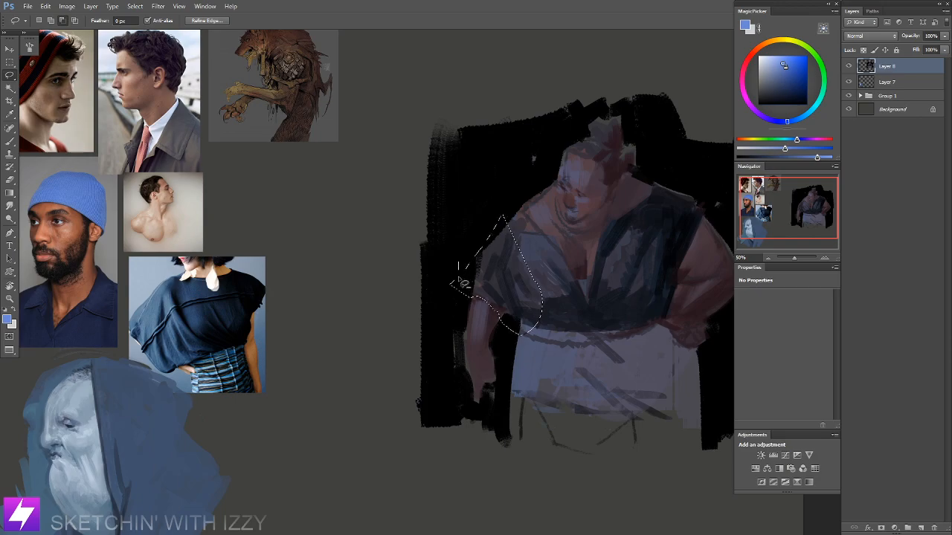
Step: Fill the selected sleeve shape with bright blue strokes using a smaller brush, and deselect
{"action": "key", "text": "b"}
{"action": "left_click_drag", "start_coordinate": [503, 293], "coordinate": [511, 332]}
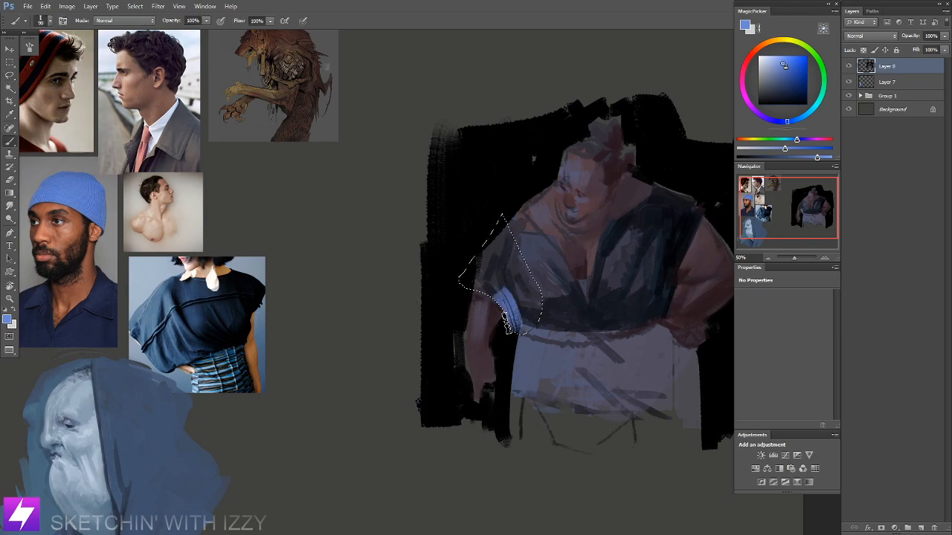
{"action": "key", "text": "ctrl+z"}
{"action": "key", "text": "bracketleft"}
{"action": "key", "text": "bracketleft"}
{"action": "key", "text": "bracketleft"}
{"action": "key", "text": "bracketleft"}
{"action": "key", "text": "bracketleft"}
{"action": "key", "text": "bracketright"}
{"action": "left_click_drag", "start_coordinate": [500, 279], "coordinate": [516, 330]}
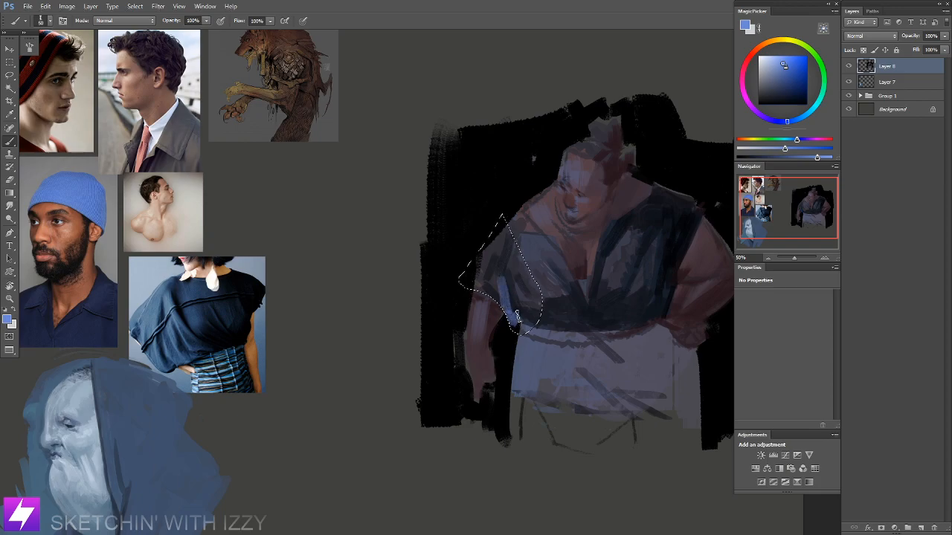
{"action": "mouse_move", "coordinate": [480, 286]}
{"action": "left_mouse_down"}
{"action": "mouse_move", "coordinate": [507, 315]}
{"action": "mouse_move", "coordinate": [469, 273]}
{"action": "mouse_move", "coordinate": [489, 234]}
{"action": "mouse_move", "coordinate": [497, 251]}
{"action": "mouse_move", "coordinate": [501, 238]}
{"action": "mouse_move", "coordinate": [501, 279]}
{"action": "mouse_move", "coordinate": [490, 252]}
{"action": "mouse_move", "coordinate": [506, 233]}
{"action": "left_mouse_up"}
{"action": "key", "text": "ctrl+d"}
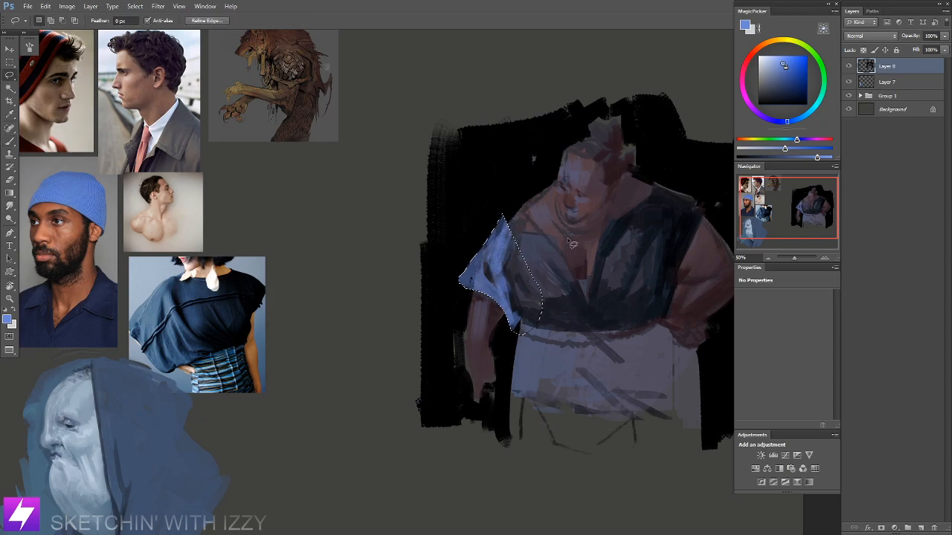
Step: Darken the brush colour to a deeper blue and shade the flared sleeve with it
{"action": "key", "text": "e"}
{"action": "key", "text": "b"}
{"action": "key", "text": "ctrl+z"}
{"action": "left_click_drag", "start_coordinate": [817, 157], "coordinate": [779, 157]}
{"action": "left_click_drag", "start_coordinate": [487, 269], "coordinate": [483, 261]}
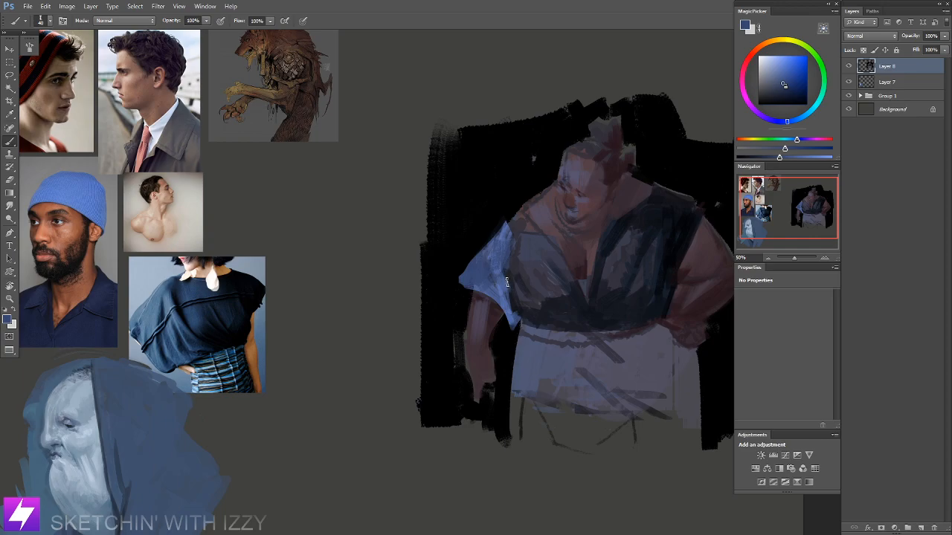
Step: Sample blue near the sleeve's top and paint long diagonal folds down the adjoining vest panel
{"action": "left_click_drag", "start_coordinate": [517, 239], "coordinate": [539, 304]}
{"action": "left_click", "coordinate": [518, 218], "text": "alt"}
{"action": "mouse_move", "coordinate": [519, 219]}
{"action": "left_mouse_down"}
{"action": "mouse_move", "coordinate": [514, 256]}
{"action": "mouse_move", "coordinate": [548, 319]}
{"action": "left_mouse_up"}
{"action": "left_click_drag", "start_coordinate": [523, 284], "coordinate": [542, 317]}
{"action": "key", "text": "]"}
{"action": "key", "text": "]"}
{"action": "mouse_move", "coordinate": [504, 250]}
{"action": "left_mouse_down"}
{"action": "mouse_move", "coordinate": [532, 320]}
{"action": "mouse_move", "coordinate": [552, 329]}
{"action": "mouse_move", "coordinate": [522, 333]}
{"action": "mouse_move", "coordinate": [556, 321]}
{"action": "left_mouse_up"}
Step: Sample a near-black blue to shade between the lower folds and a mid blue to extend the sleeve over the shoulder
{"action": "left_click", "coordinate": [564, 323], "text": "alt"}
{"action": "key", "text": "["}
{"action": "key", "text": "["}
{"action": "key", "text": "["}
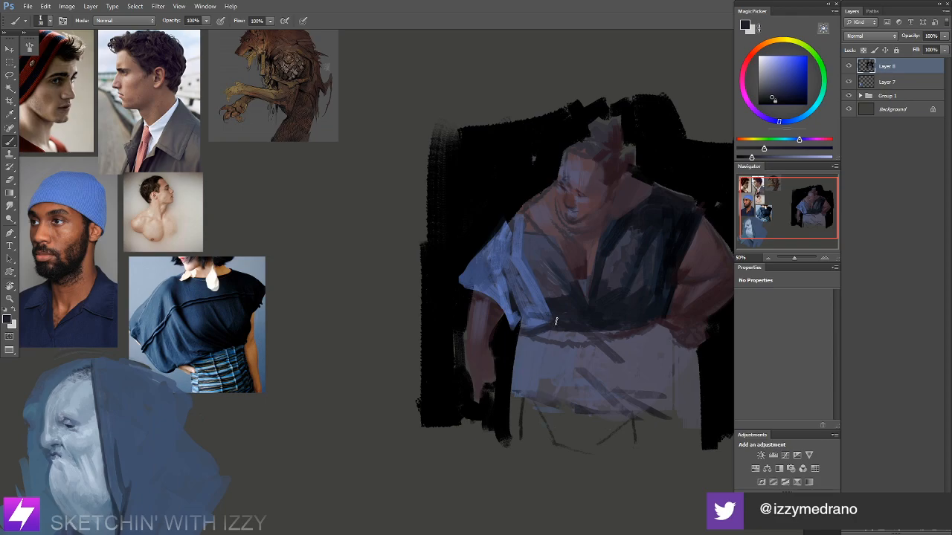
{"action": "left_click_drag", "start_coordinate": [521, 286], "coordinate": [535, 314]}
{"action": "left_click", "coordinate": [508, 294], "text": "alt"}
{"action": "left_click_drag", "start_coordinate": [515, 223], "coordinate": [539, 197]}
{"action": "key", "text": "ctrl+z"}
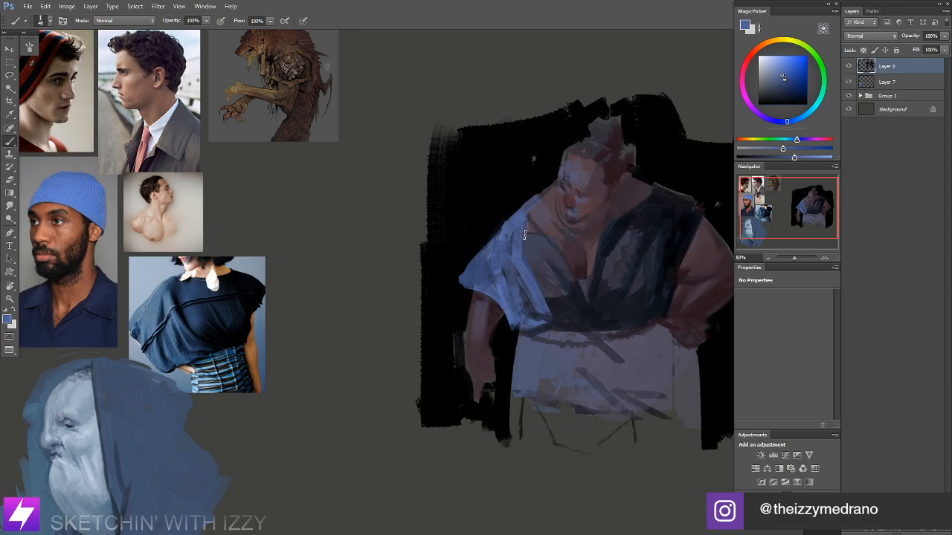
Step: Paint blue onto the chest panel with a larger brush and define the collar band with sampled dark navy
{"action": "key", "text": "bracketright"}
{"action": "left_click_drag", "start_coordinate": [543, 241], "coordinate": [560, 272]}
{"action": "key", "text": "ctrl+z"}
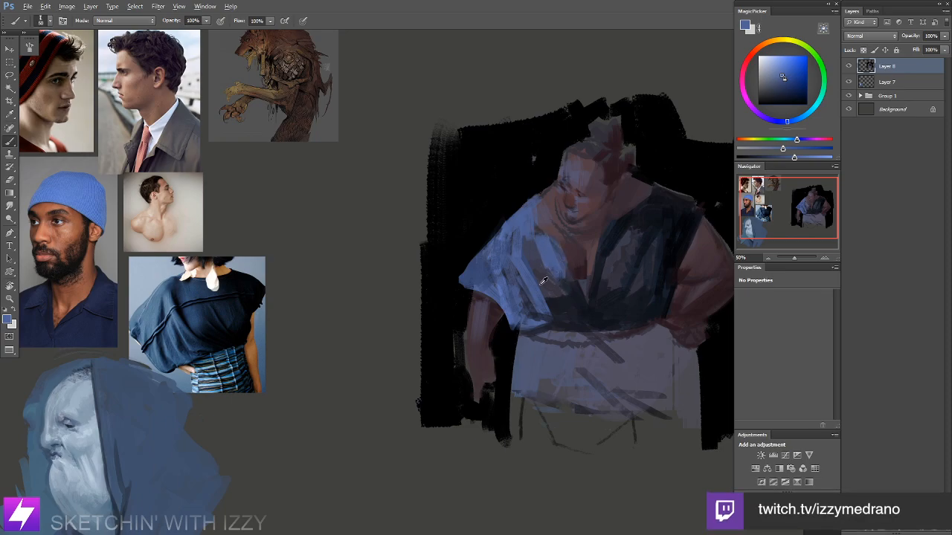
{"action": "left_click", "coordinate": [579, 300], "text": "alt"}
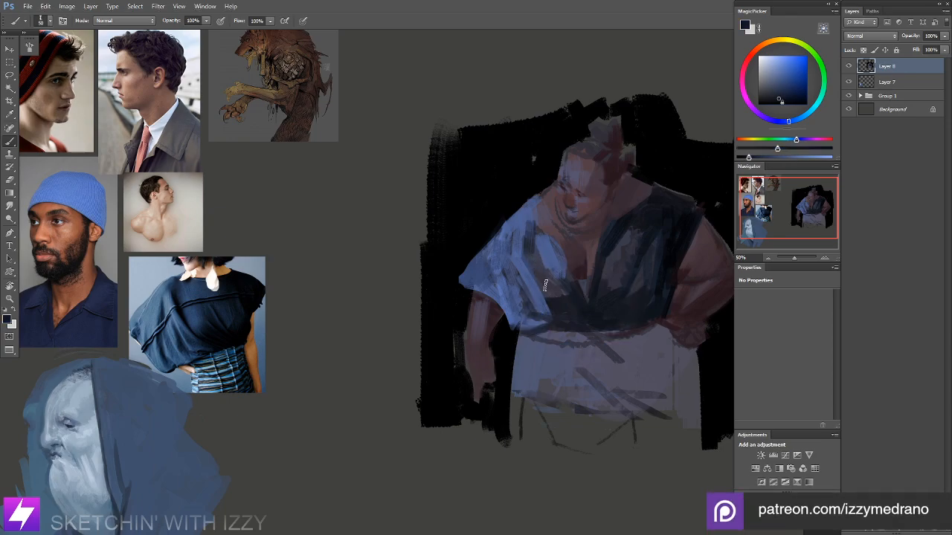
{"action": "left_click_drag", "start_coordinate": [535, 210], "coordinate": [574, 292]}
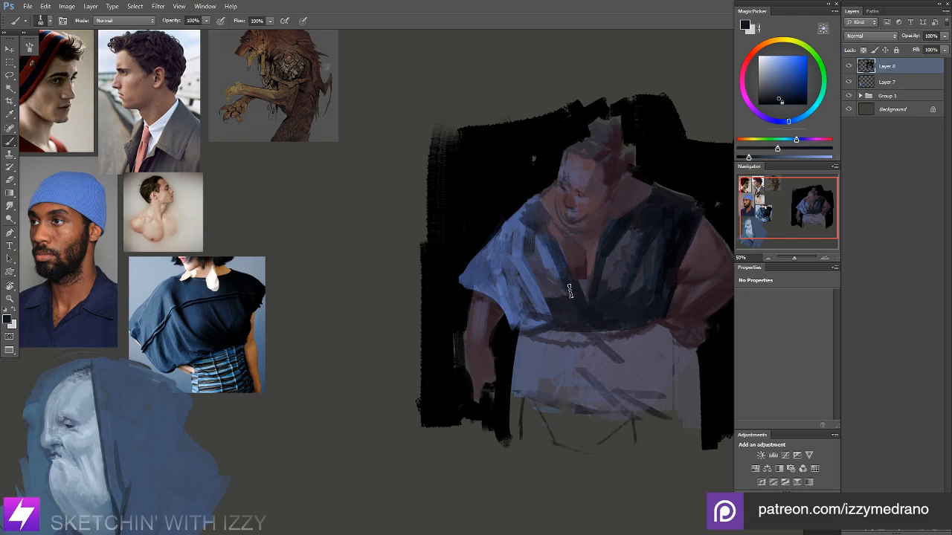
Step: Sample a muted blue from the lit chest panel and paint lighter folds on the vest's opposite front panel
{"action": "left_click", "coordinate": [603, 269], "text": "alt"}
{"action": "key", "text": "["}
{"action": "key", "text": "["}
{"action": "key", "text": "["}
{"action": "key", "text": "["}
{"action": "left_click", "coordinate": [551, 246], "text": "alt"}
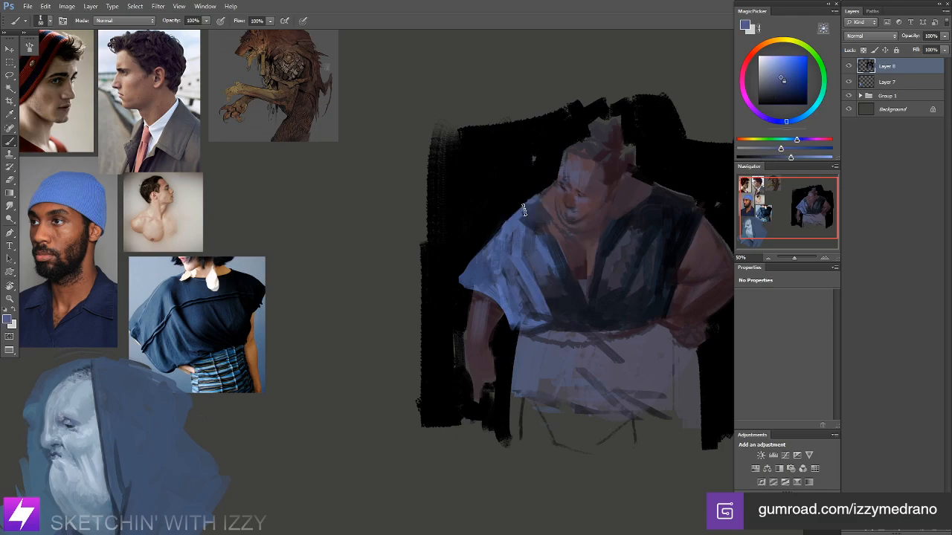
{"action": "key", "text": "]"}
{"action": "key", "text": "]"}
{"action": "key", "text": "]"}
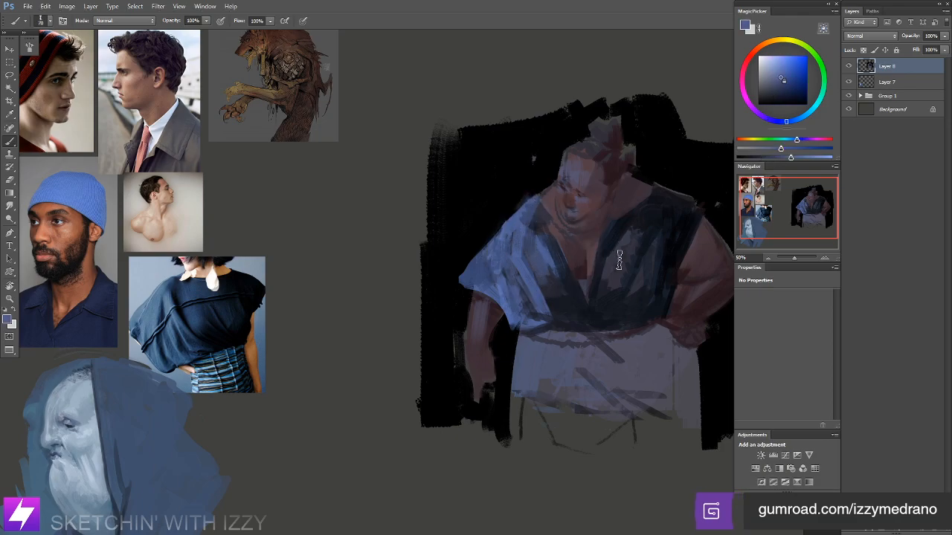
{"action": "left_click_drag", "start_coordinate": [602, 264], "coordinate": [595, 293]}
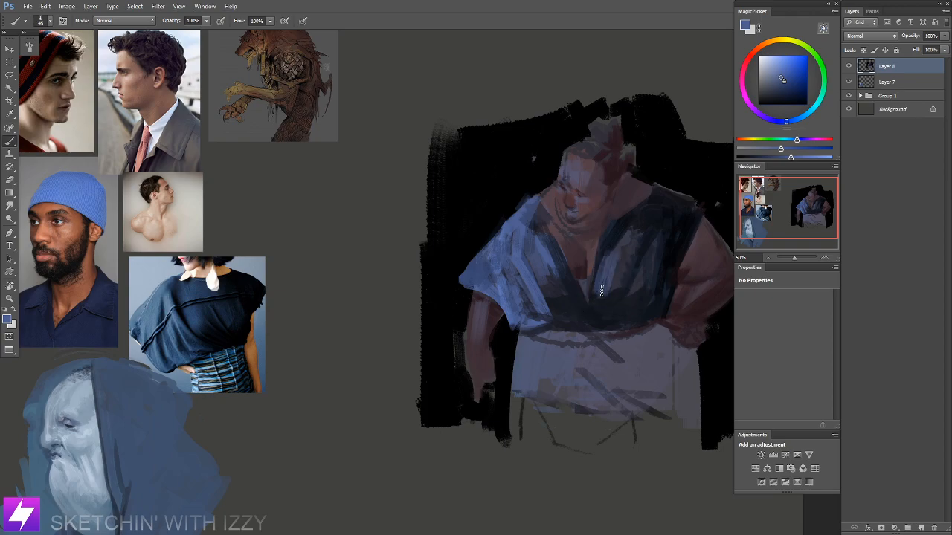
{"action": "mouse_move", "coordinate": [608, 299]}
{"action": "left_mouse_down"}
{"action": "mouse_move", "coordinate": [628, 255]}
{"action": "mouse_move", "coordinate": [641, 304]}
{"action": "left_mouse_up"}
Step: Flip the canvas horizontally and touch up the collar edge beside the neck with a muted purple sampled near the hanging arm
{"action": "left_click", "coordinate": [644, 280], "text": "alt"}
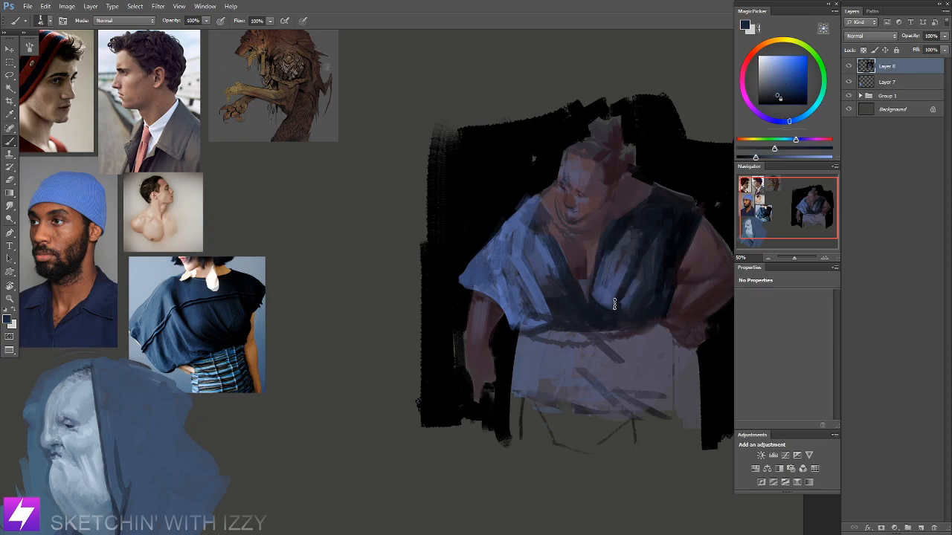
{"action": "scroll", "coordinate": [661, 215], "scroll_direction": "down", "scroll_amount": 1}
{"action": "key", "text": "ctrl+shift+h"}
{"action": "left_click_drag", "start_coordinate": [500, 269], "coordinate": [551, 290]}
{"action": "scroll", "coordinate": [481, 276], "scroll_direction": "up", "scroll_amount": 1}
{"action": "scroll", "coordinate": [480, 274], "scroll_direction": "up", "scroll_amount": 1}
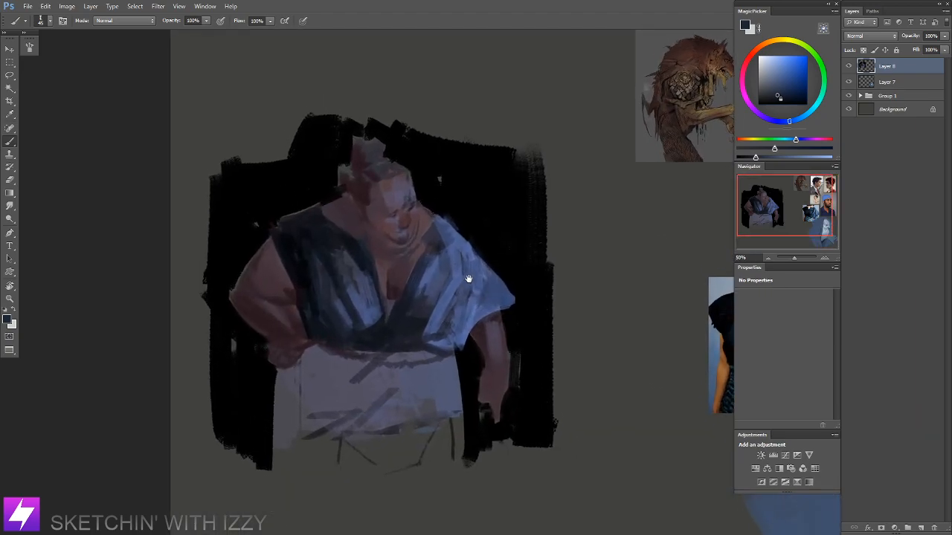
{"action": "left_click", "coordinate": [498, 339], "text": "alt"}
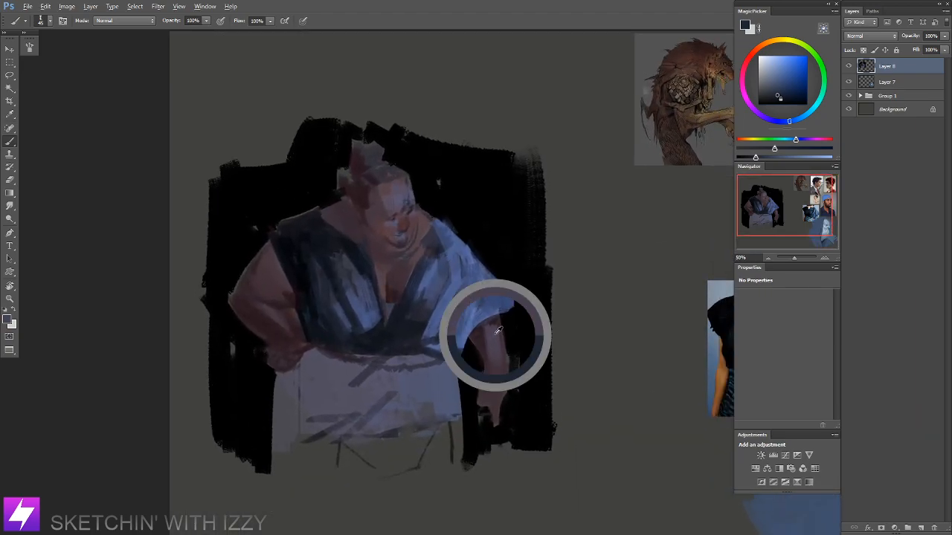
{"action": "left_click_drag", "start_coordinate": [429, 236], "coordinate": [417, 253]}
{"action": "scroll", "coordinate": [499, 177], "scroll_direction": "down", "scroll_amount": 2}
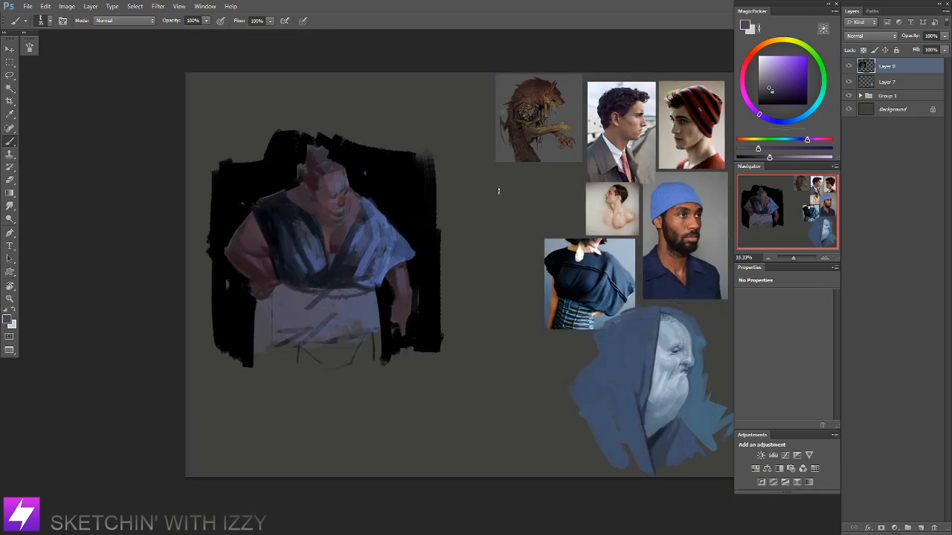
Step: Sample a dark blue from the vest and block in the skirt's shadow side, extending it downward
{"action": "left_click", "coordinate": [389, 260], "text": "alt"}
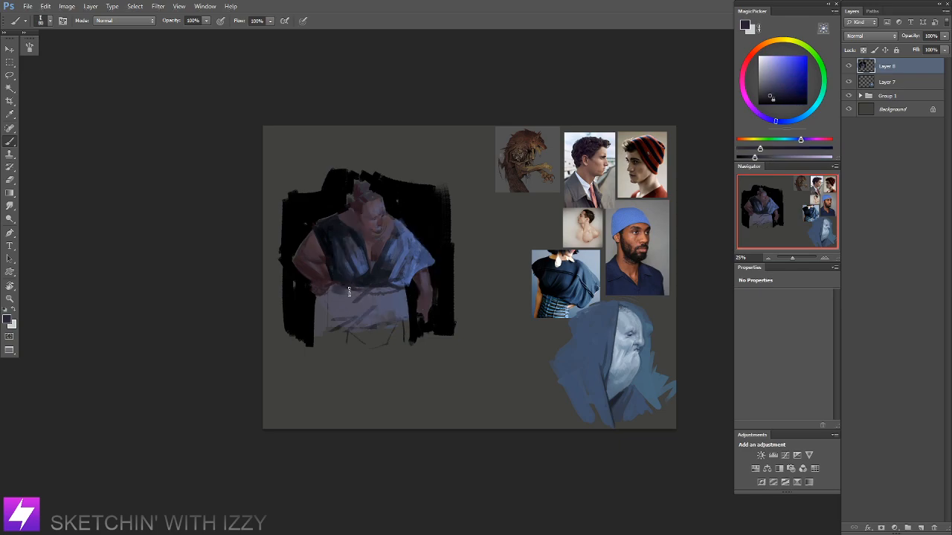
{"action": "mouse_move", "coordinate": [324, 332]}
{"action": "left_mouse_down"}
{"action": "mouse_move", "coordinate": [331, 340]}
{"action": "mouse_move", "coordinate": [318, 311]}
{"action": "mouse_move", "coordinate": [310, 381]}
{"action": "mouse_move", "coordinate": [325, 396]}
{"action": "left_mouse_up"}
{"action": "left_click_drag", "start_coordinate": [366, 305], "coordinate": [337, 336]}
Step: Reduce the brush size and paint diagonal folds and the far edge of the skirt
{"action": "key", "text": "bracketleft"}
{"action": "key", "text": "bracketleft"}
{"action": "key", "text": "bracketleft"}
{"action": "key", "text": "bracketleft"}
{"action": "key", "text": "bracketleft"}
{"action": "key", "text": "bracketleft"}
{"action": "key", "text": "bracketleft"}
{"action": "key", "text": "bracketleft"}
{"action": "left_click_drag", "start_coordinate": [400, 289], "coordinate": [385, 320]}
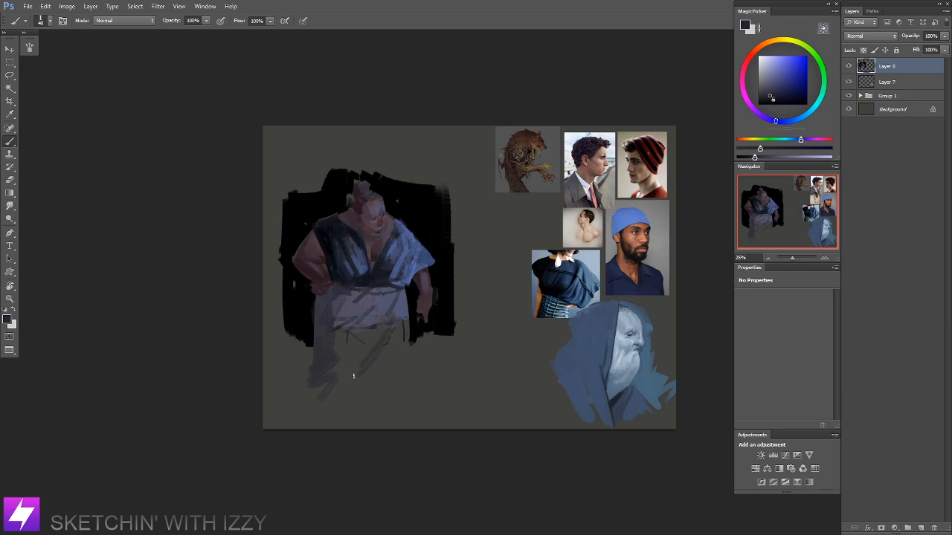
{"action": "left_click_drag", "start_coordinate": [407, 308], "coordinate": [420, 338]}
Step: Sample a vest blue and a near-black blue to touch up the vest's shoulder edge beside the neck
{"action": "key", "text": "ctrl+equal"}
{"action": "key", "text": "ctrl+equal"}
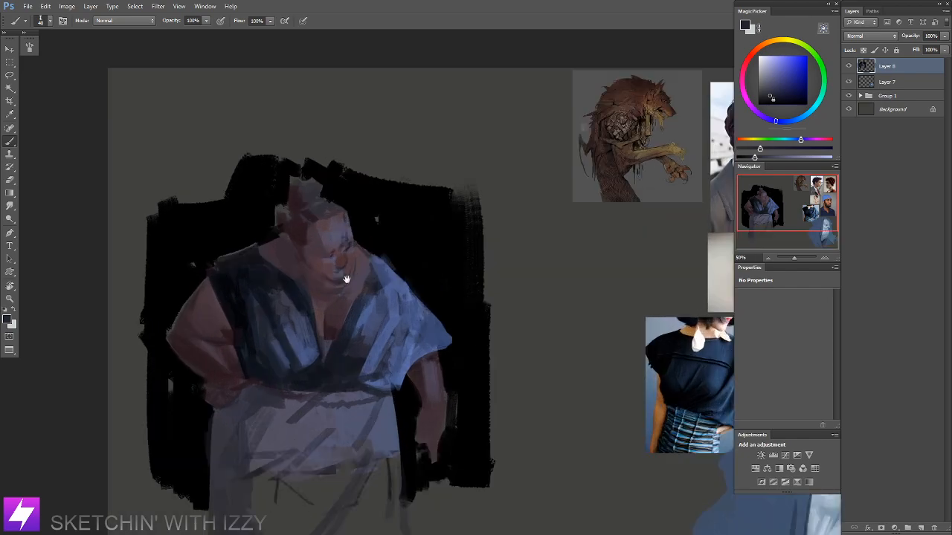
{"action": "left_click_drag", "start_coordinate": [348, 279], "coordinate": [392, 284]}
{"action": "left_click", "coordinate": [427, 283], "text": "alt"}
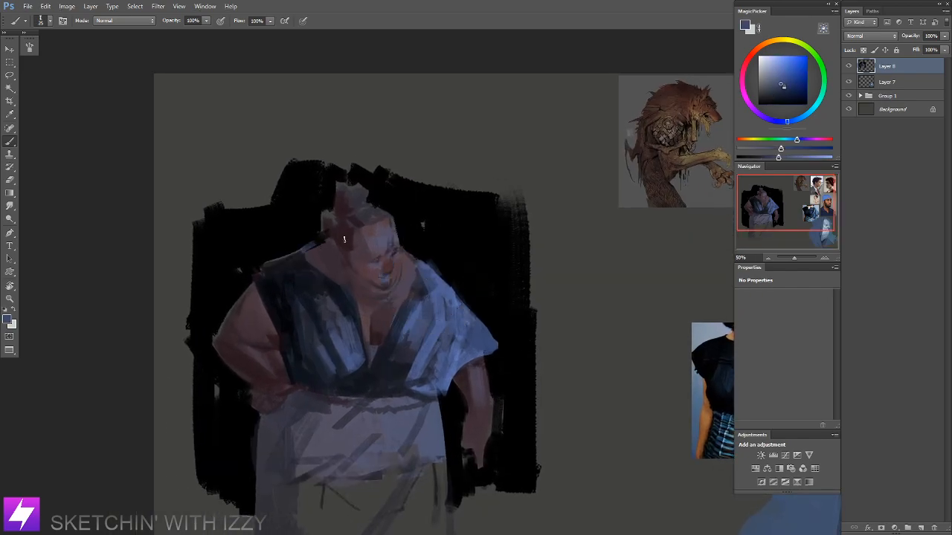
{"action": "left_click", "coordinate": [290, 259], "text": "alt"}
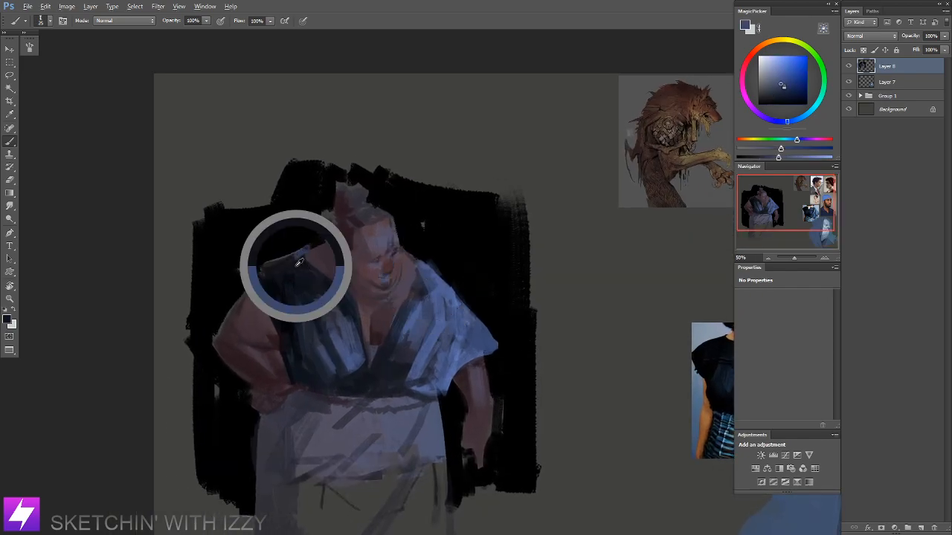
{"action": "left_click_drag", "start_coordinate": [414, 272], "coordinate": [455, 222]}
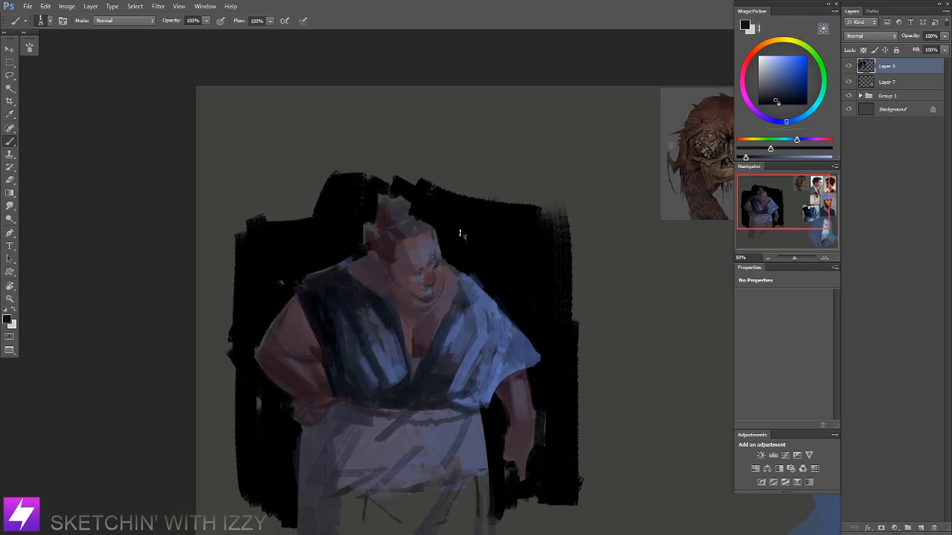
Step: Sample muted purples from the face and tone down the orange around the nose and cheek
{"action": "left_click", "coordinate": [434, 253], "text": "alt"}
{"action": "left_click", "coordinate": [435, 257], "text": "alt"}
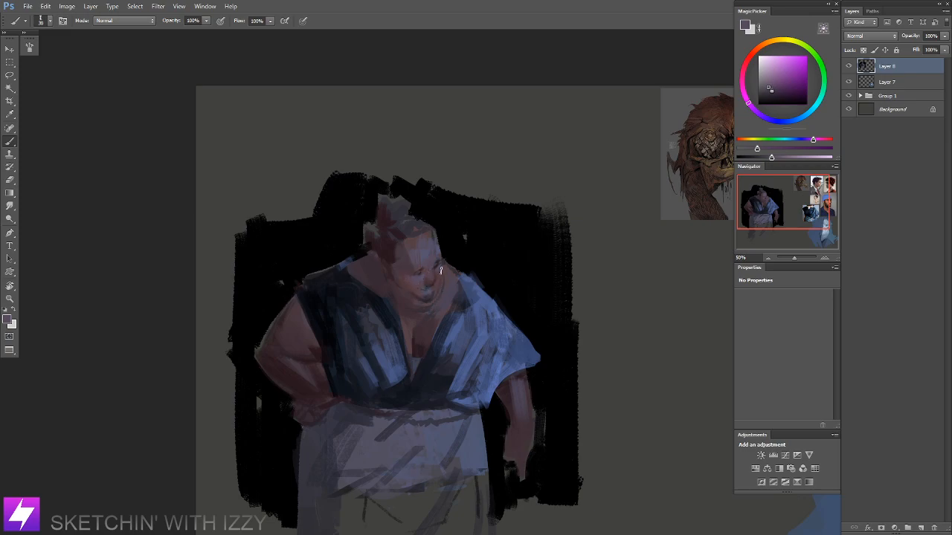
{"action": "key", "text": "ctrl+minus"}
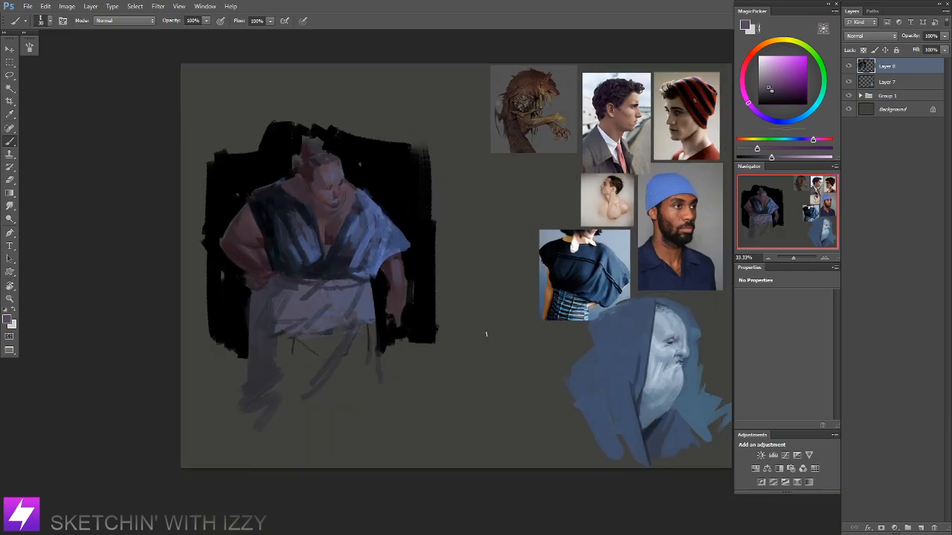
Step: Flip the canvas back horizontally, sample dark skin tones from the chest, and shade the neck beside the collar
{"action": "key", "text": "ctrl+shift+h"}
{"action": "left_click_drag", "start_coordinate": [548, 254], "coordinate": [490, 292]}
{"action": "key", "text": "ctrl+plus"}
{"action": "key", "text": "ctrl+plus"}
{"action": "mouse_move", "coordinate": [548, 220]}
{"action": "left_mouse_down"}
{"action": "mouse_move", "coordinate": [557, 241]}
{"action": "mouse_move", "coordinate": [499, 269]}
{"action": "mouse_move", "coordinate": [486, 260]}
{"action": "left_mouse_up"}
{"action": "left_click", "coordinate": [525, 306], "text": "alt"}
{"action": "left_click", "coordinate": [513, 318], "text": "alt"}
{"action": "left_click", "coordinate": [510, 312], "text": "alt"}
{"action": "left_click_drag", "start_coordinate": [485, 220], "coordinate": [476, 239]}
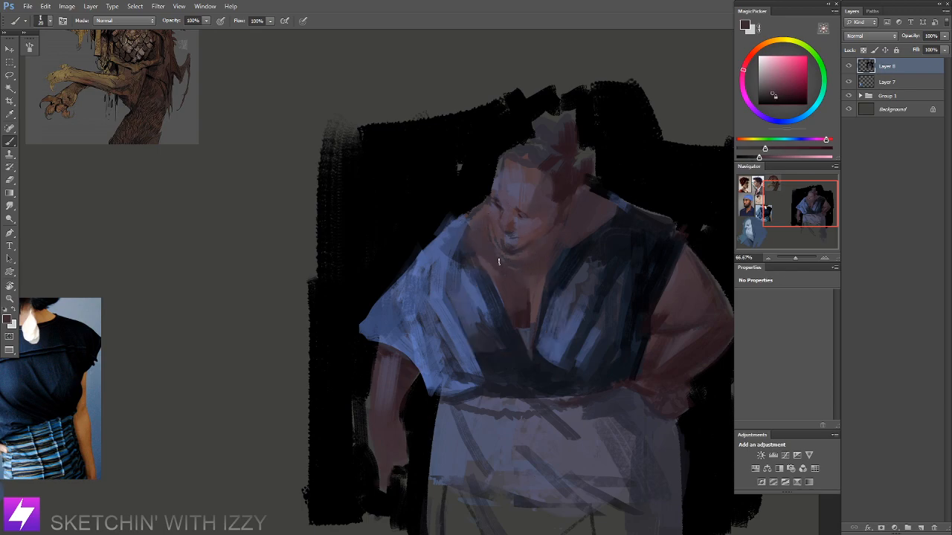
Step: Sample a dark reddish-brown from the chest and refine the cleavage shadow with a small brush
{"action": "left_click", "coordinate": [528, 308], "text": "alt"}
{"action": "left_click", "coordinate": [518, 331], "text": "alt"}
{"action": "left_click", "coordinate": [529, 279], "text": "alt"}
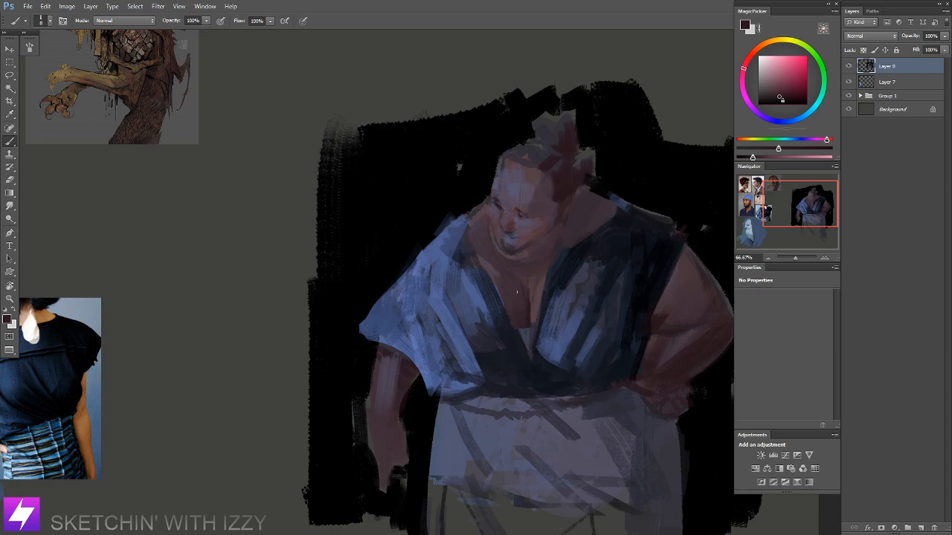
{"action": "left_click_drag", "start_coordinate": [569, 286], "coordinate": [546, 324]}
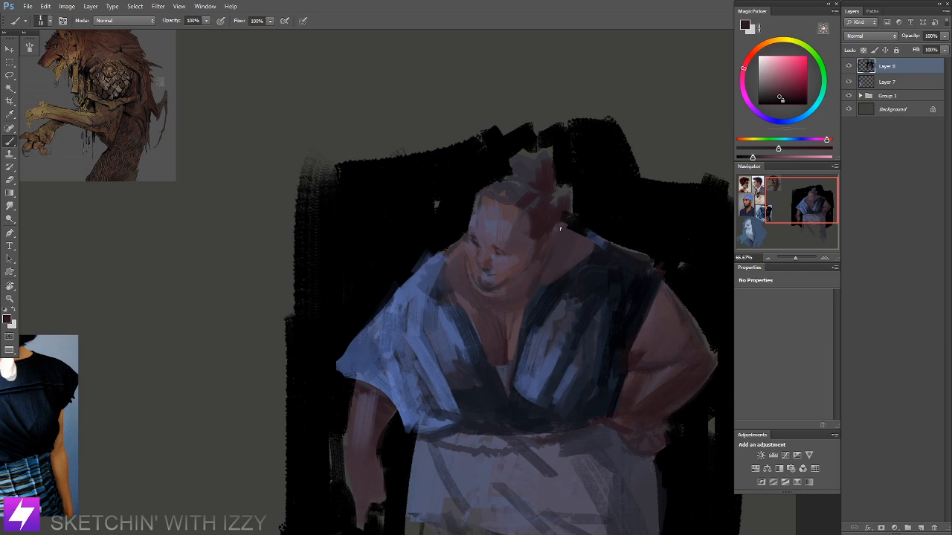
Step: Sample dark reddish tones behind the neck and darken the hair at the side of the head
{"action": "left_click", "coordinate": [580, 218], "text": "alt"}
{"action": "left_click", "coordinate": [595, 213], "text": "alt"}
{"action": "left_click_drag", "start_coordinate": [556, 211], "coordinate": [533, 236]}
Step: Sample reddish and muted purple skin tones around the mouth and jaw and refine the chin and jawline with a small brush
{"action": "key", "text": "bracketleft"}
{"action": "key", "text": "bracketleft"}
{"action": "key", "text": "bracketleft"}
{"action": "key", "text": "bracketleft"}
{"action": "key", "text": "bracketleft"}
{"action": "left_click", "coordinate": [488, 263], "text": "alt"}
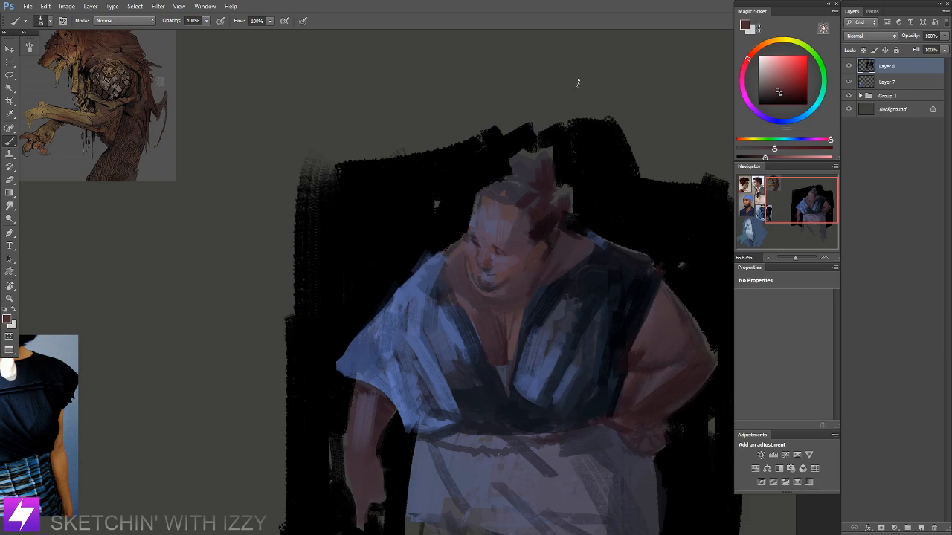
{"action": "left_click", "coordinate": [512, 259], "text": "alt"}
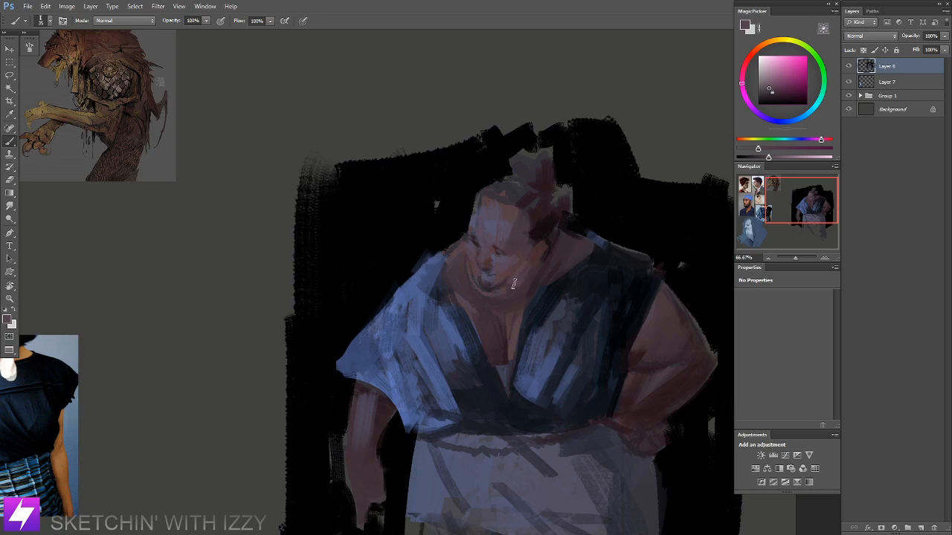
{"action": "left_click", "coordinate": [535, 272], "text": "alt"}
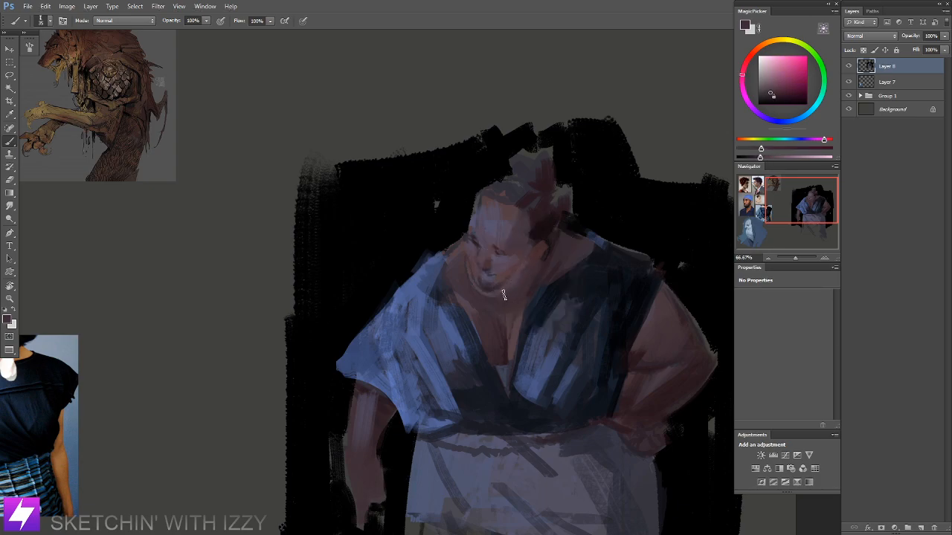
{"action": "left_click", "coordinate": [479, 274], "text": "alt"}
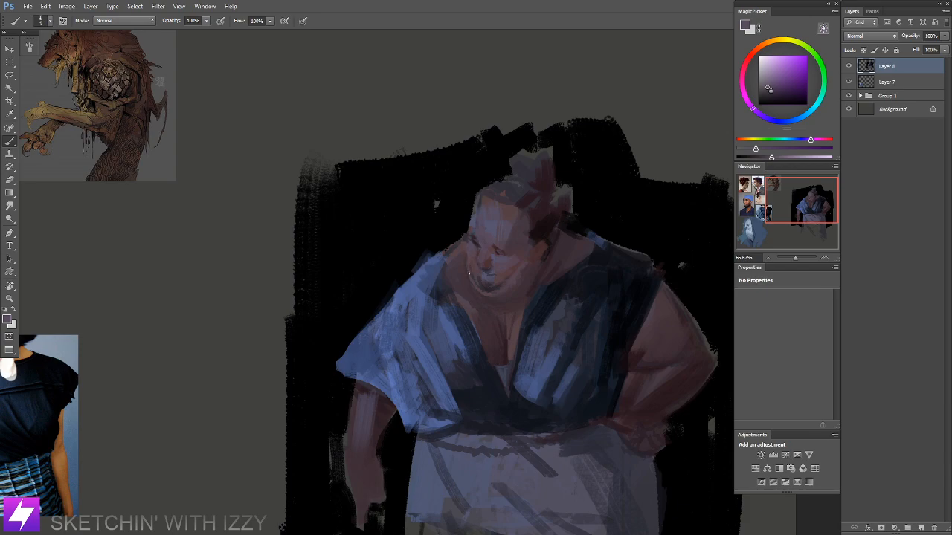
{"action": "left_click", "coordinate": [478, 262], "text": "alt"}
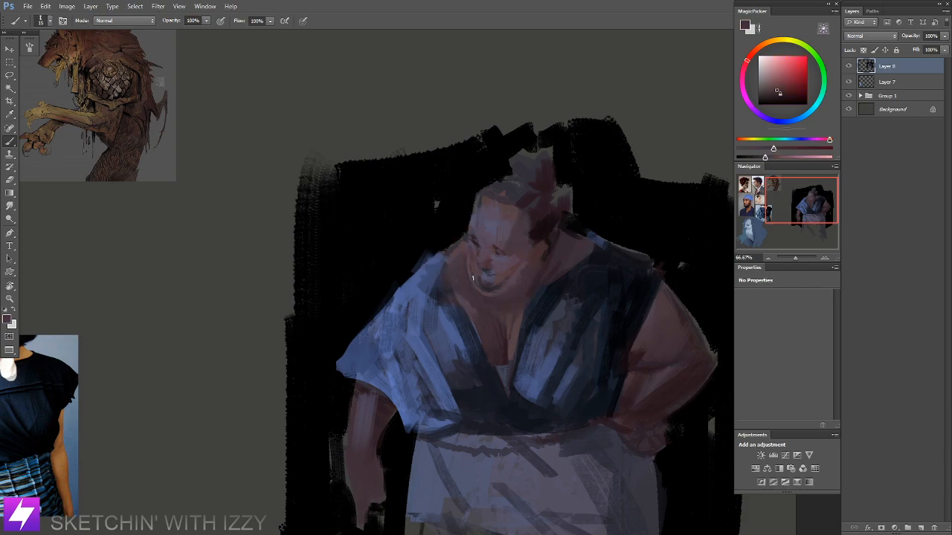
{"action": "left_click_drag", "start_coordinate": [484, 297], "coordinate": [508, 294]}
Step: Examine the figure up close and as a whole beside the reference images
{"action": "key", "text": "ctrl+minus"}
{"action": "left_click_drag", "start_coordinate": [446, 283], "coordinate": [463, 298]}
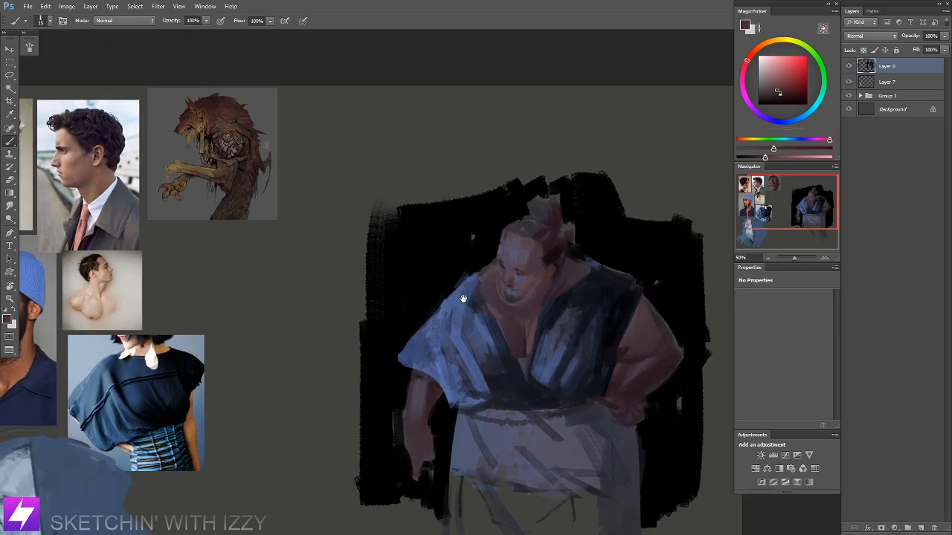
{"action": "left_click_drag", "start_coordinate": [527, 318], "coordinate": [521, 327]}
{"action": "mouse_move", "coordinate": [547, 275]}
{"action": "left_mouse_down"}
{"action": "mouse_move", "coordinate": [533, 304]}
{"action": "mouse_move", "coordinate": [506, 299]}
{"action": "left_mouse_up"}
{"action": "key", "text": "ctrl+plus"}
{"action": "key", "text": "ctrl+plus"}
{"action": "key", "text": "bracketright"}
{"action": "key", "text": "bracketright"}
{"action": "key", "text": "bracketright"}
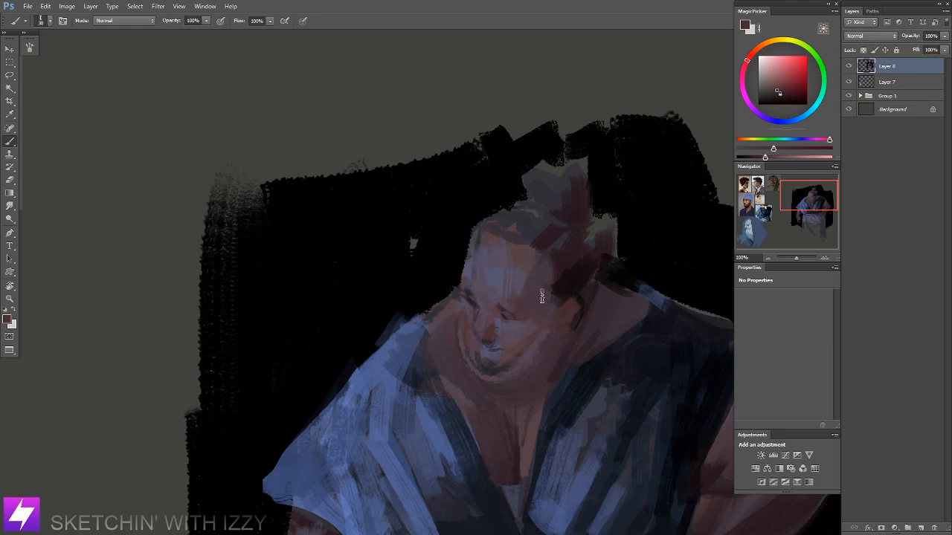
{"action": "key", "text": "ctrl+minus"}
{"action": "key", "text": "ctrl+minus"}
{"action": "key", "text": "ctrl+minus"}
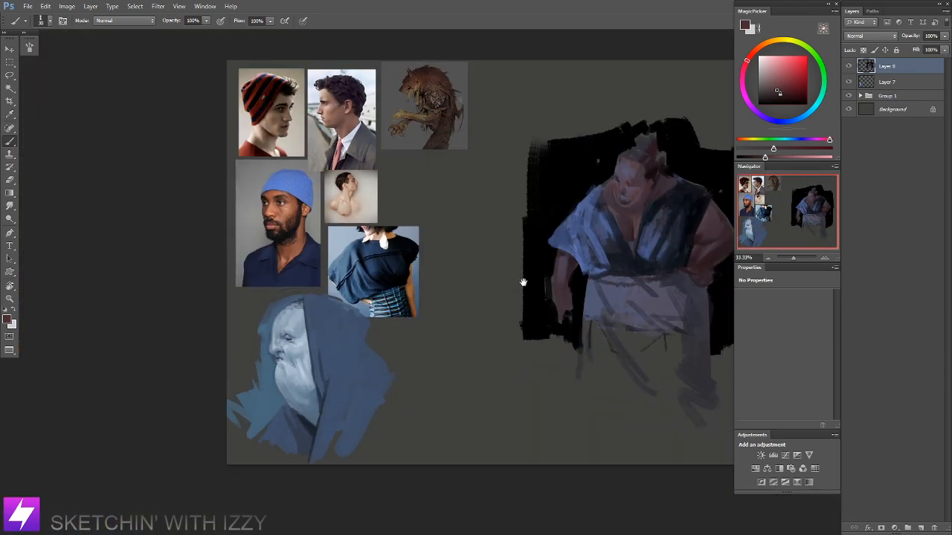
{"action": "left_click_drag", "start_coordinate": [525, 278], "coordinate": [500, 287]}
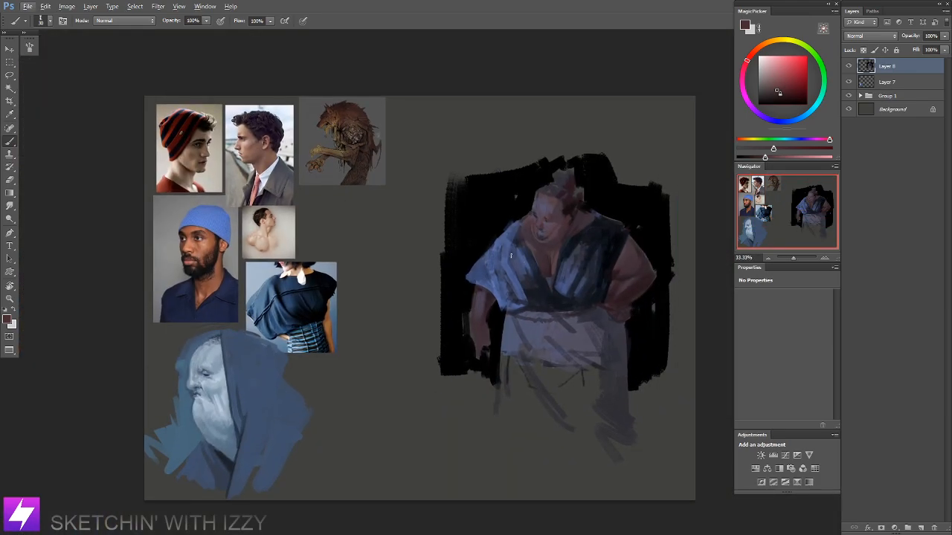
Step: Smudge the brush strokes on the light blue sleeve at 50% strength to smooth the fabric
{"action": "key", "text": "r"}
{"action": "key", "text": "bracketleft"}
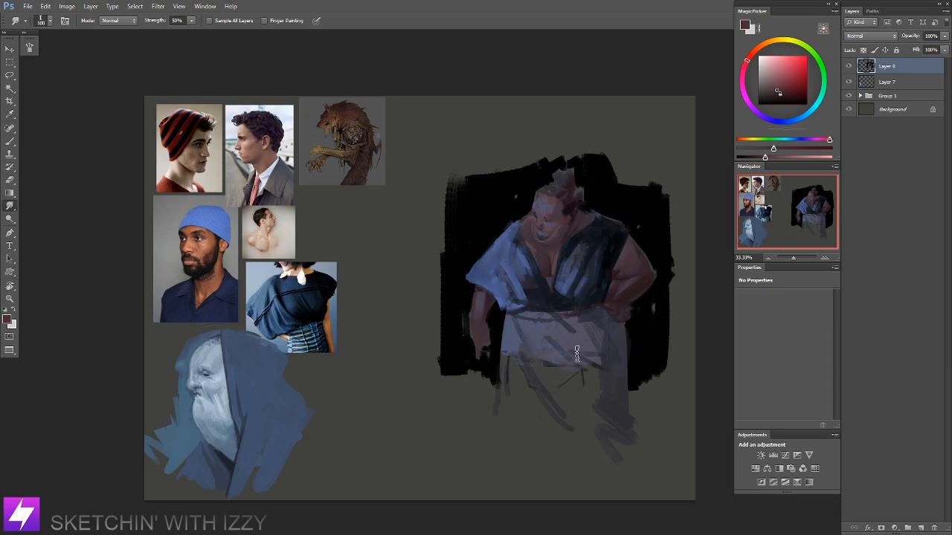
{"action": "left_click_drag", "start_coordinate": [606, 317], "coordinate": [600, 319]}
{"action": "scroll", "coordinate": [600, 319], "scroll_direction": "up", "scroll_amount": 1}
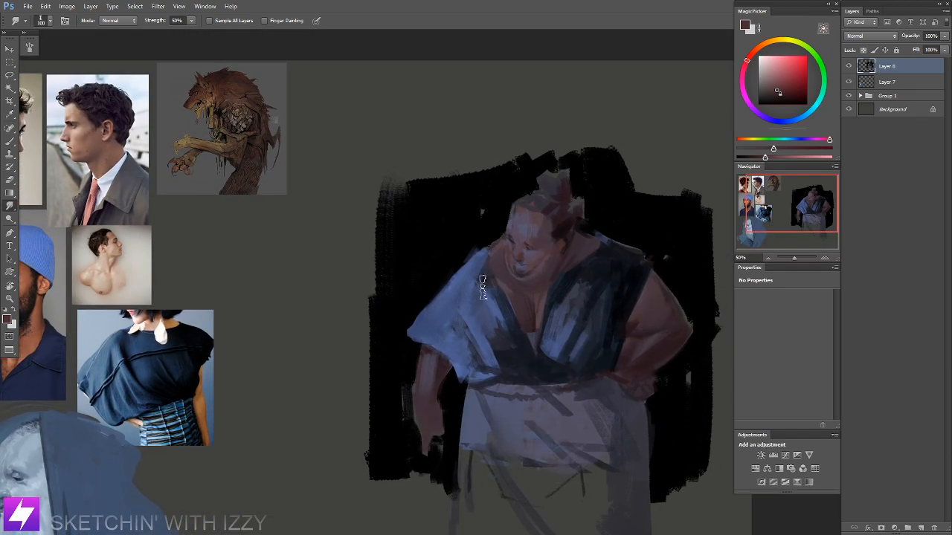
Step: Choose the 75 px textured brush preset, sample dark navy from the vest, and darken the collar bands with smaller strokes
{"action": "key", "text": "b"}
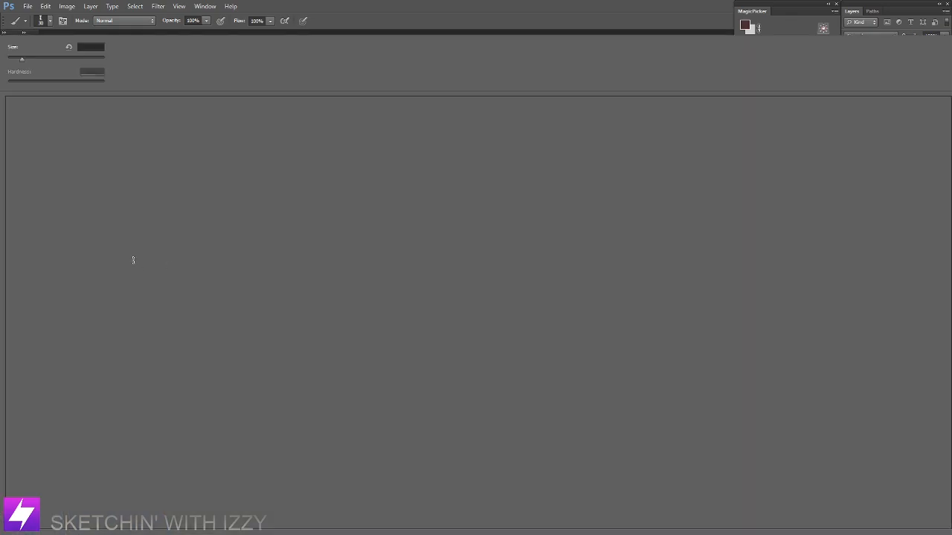
{"action": "right_click", "coordinate": [133, 257]}
{"action": "left_click", "coordinate": [66, 263]}
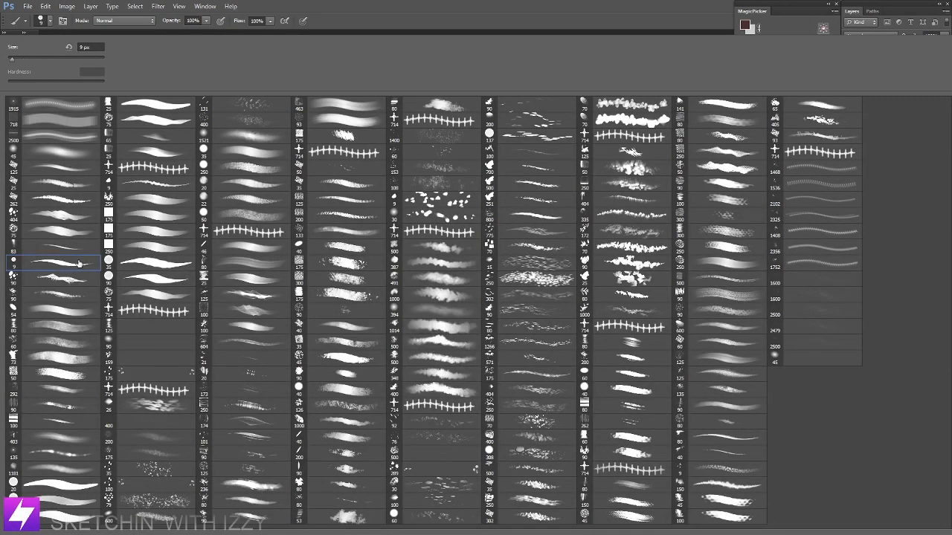
{"action": "left_click", "coordinate": [157, 291]}
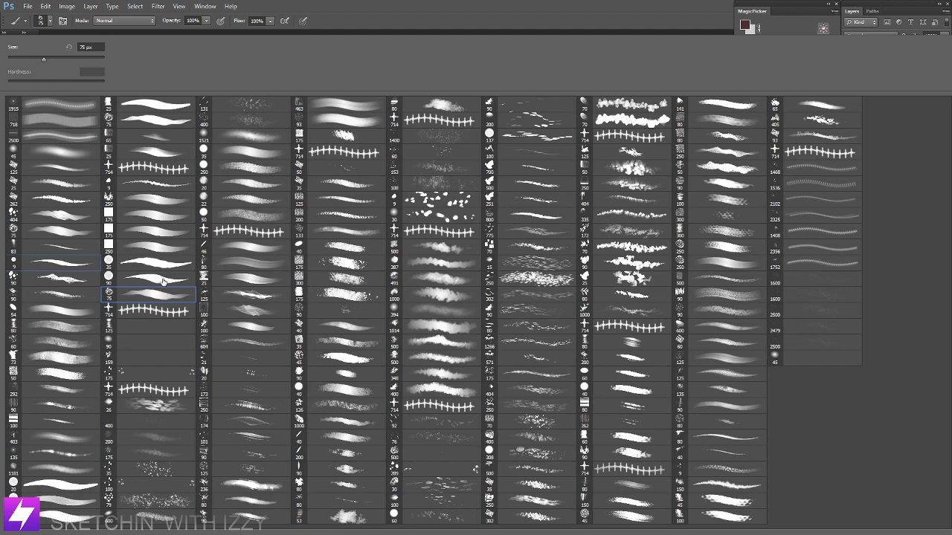
{"action": "key", "text": "Return"}
{"action": "scroll", "coordinate": [456, 286], "scroll_direction": "up", "scroll_amount": 1}
{"action": "scroll", "coordinate": [496, 315], "scroll_direction": "up", "scroll_amount": 1}
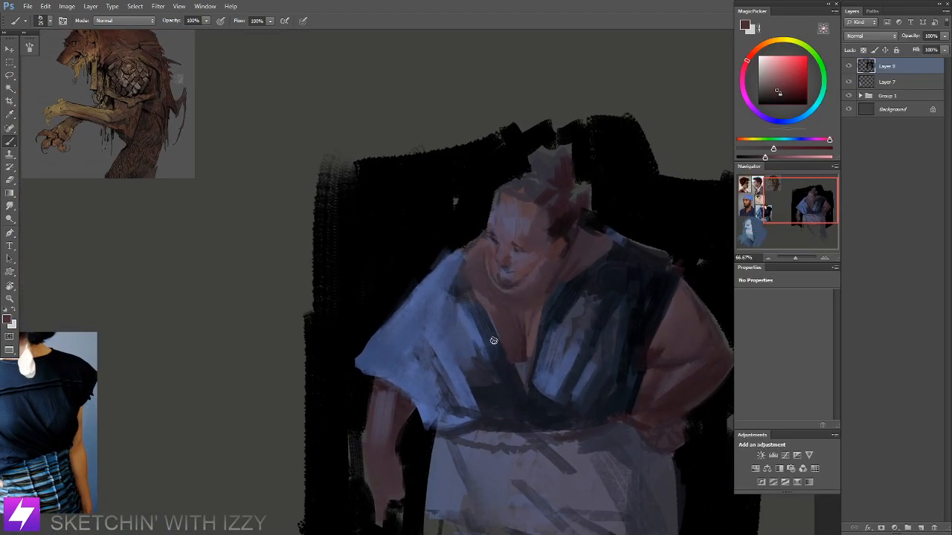
{"action": "left_click", "coordinate": [522, 397], "text": "alt"}
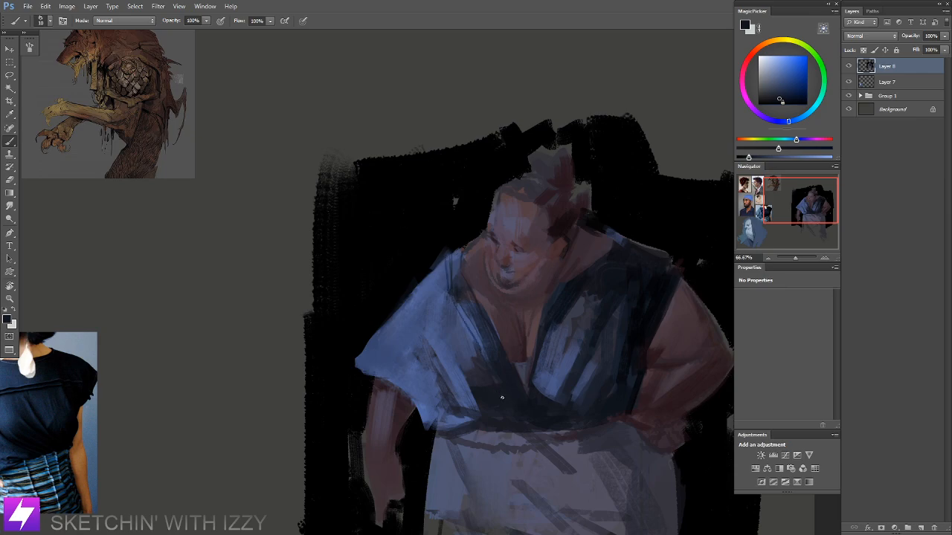
{"action": "left_click_drag", "start_coordinate": [556, 321], "coordinate": [542, 396]}
Step: Sample a dark reddish-brown and sketch the waist sash and small square pouches beneath it on the skirt
{"action": "left_click", "coordinate": [639, 364], "text": "alt"}
{"action": "key", "text": "r"}
{"action": "left_click_drag", "start_coordinate": [578, 448], "coordinate": [580, 303]}
{"action": "key", "text": "b"}
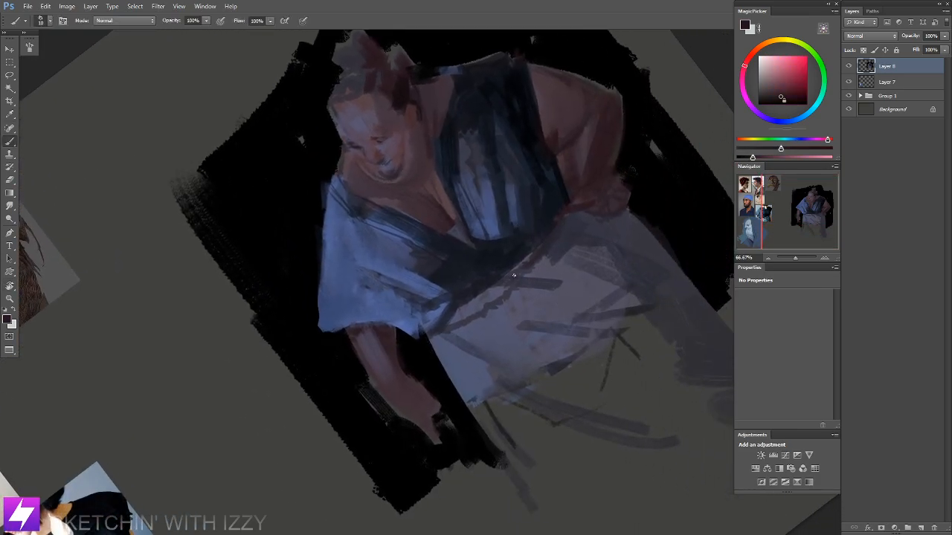
{"action": "mouse_move", "coordinate": [481, 331]}
{"action": "left_mouse_down"}
{"action": "mouse_move", "coordinate": [475, 319]}
{"action": "mouse_move", "coordinate": [554, 261]}
{"action": "mouse_move", "coordinate": [588, 219]}
{"action": "left_mouse_up"}
{"action": "left_click_drag", "start_coordinate": [490, 321], "coordinate": [435, 338]}
{"action": "left_click_drag", "start_coordinate": [486, 323], "coordinate": [496, 332]}
{"action": "key", "text": "Escape"}
{"action": "left_click_drag", "start_coordinate": [476, 369], "coordinate": [513, 482]}
{"action": "left_click_drag", "start_coordinate": [530, 440], "coordinate": [468, 350]}
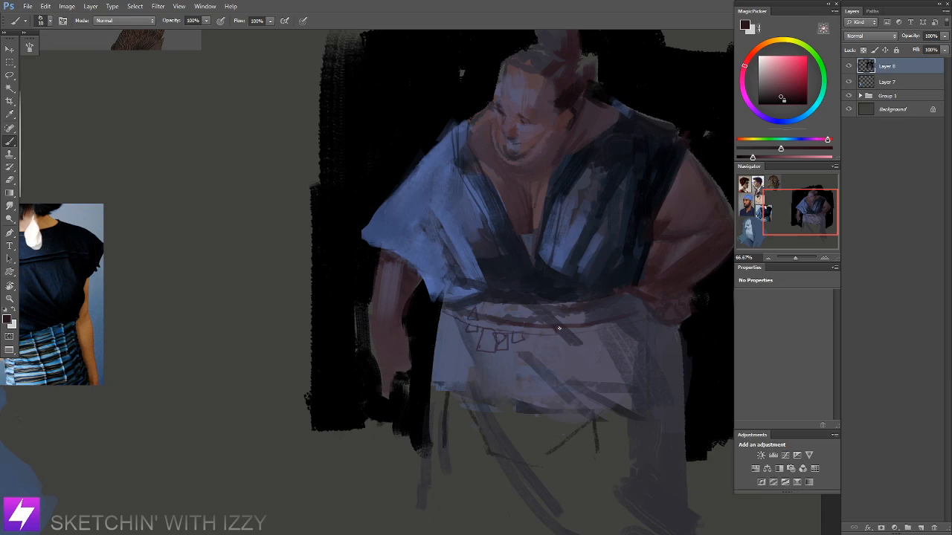
Step: Sketch the sash knot and the curved cords hanging across the front of the skirt in dark reddish-brown
{"action": "left_click_drag", "start_coordinate": [544, 306], "coordinate": [557, 326]}
{"action": "mouse_move", "coordinate": [571, 343]}
{"action": "left_mouse_down"}
{"action": "mouse_move", "coordinate": [518, 369]}
{"action": "mouse_move", "coordinate": [531, 363]}
{"action": "mouse_move", "coordinate": [447, 358]}
{"action": "left_mouse_up"}
{"action": "mouse_move", "coordinate": [518, 367]}
{"action": "left_mouse_down"}
{"action": "mouse_move", "coordinate": [567, 351]}
{"action": "mouse_move", "coordinate": [678, 347]}
{"action": "left_mouse_up"}
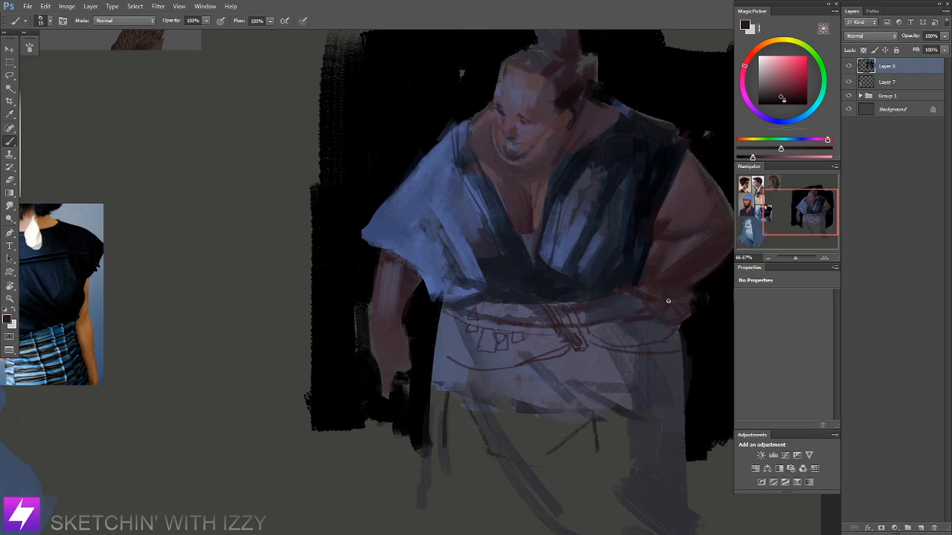
Step: Sample black and a dark purple near the hand-on-hip arm and clean up the arm's inner edge
{"action": "left_click_drag", "start_coordinate": [678, 324], "coordinate": [594, 324]}
{"action": "left_click", "coordinate": [562, 302], "text": "alt"}
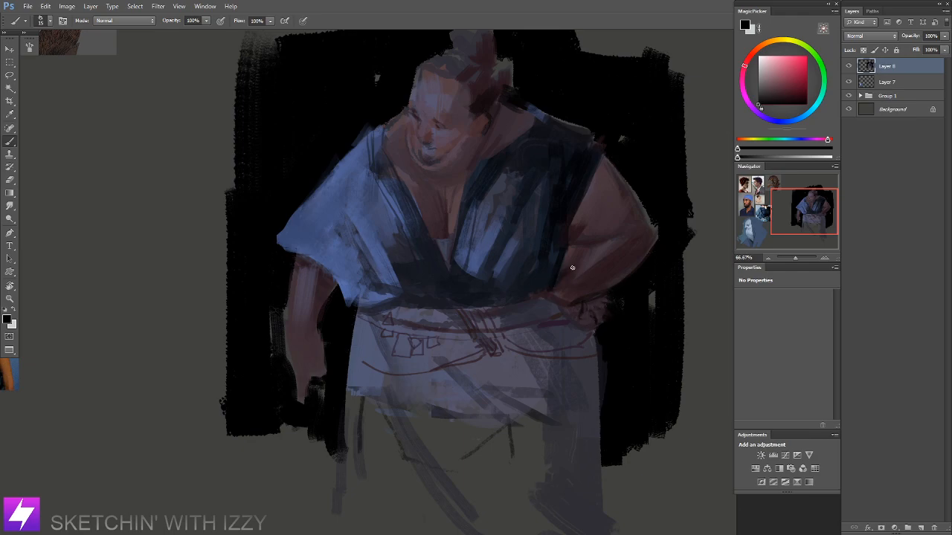
{"action": "left_click", "coordinate": [568, 244], "text": "alt"}
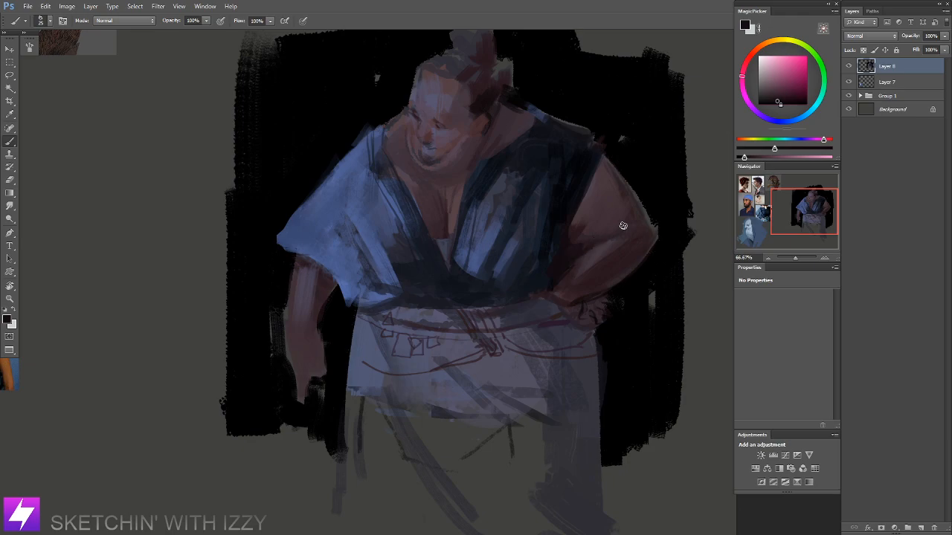
Step: Flip the canvas horizontally, sample dark navy from the collar, and paint dark fold strokes across the light blue sleeve
{"action": "key", "text": "ctrl+minus"}
{"action": "key", "text": "ctrl+minus"}
{"action": "key", "text": "ctrl+shift+h"}
{"action": "left_click_drag", "start_coordinate": [467, 280], "coordinate": [566, 283]}
{"action": "key", "text": "r"}
{"action": "left_click_drag", "start_coordinate": [561, 344], "coordinate": [564, 263]}
{"action": "key", "text": "ctrl+plus"}
{"action": "left_click_drag", "start_coordinate": [594, 229], "coordinate": [495, 319]}
{"action": "left_click_drag", "start_coordinate": [441, 291], "coordinate": [467, 259]}
{"action": "key", "text": "b"}
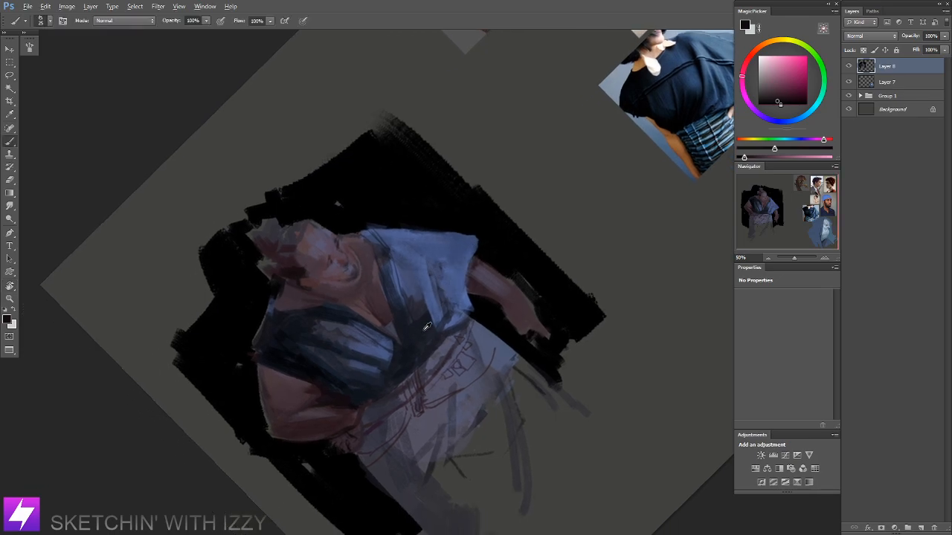
{"action": "left_click", "coordinate": [415, 285], "text": "alt"}
{"action": "mouse_move", "coordinate": [408, 273]}
{"action": "left_mouse_down"}
{"action": "mouse_move", "coordinate": [448, 262]}
{"action": "mouse_move", "coordinate": [441, 269]}
{"action": "mouse_move", "coordinate": [463, 273]}
{"action": "left_mouse_up"}
{"action": "key", "text": "bracketright"}
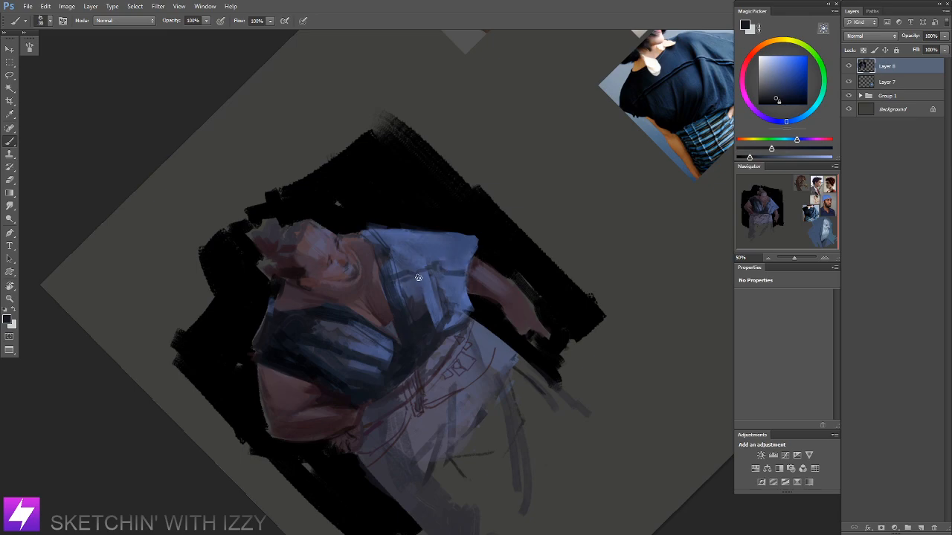
Step: Sample the black backdrop and trim the outer edge and tip of the light blue sleeve
{"action": "key", "text": "Escape"}
{"action": "left_click_drag", "start_coordinate": [534, 323], "coordinate": [423, 332]}
{"action": "left_click", "coordinate": [354, 183], "text": "alt"}
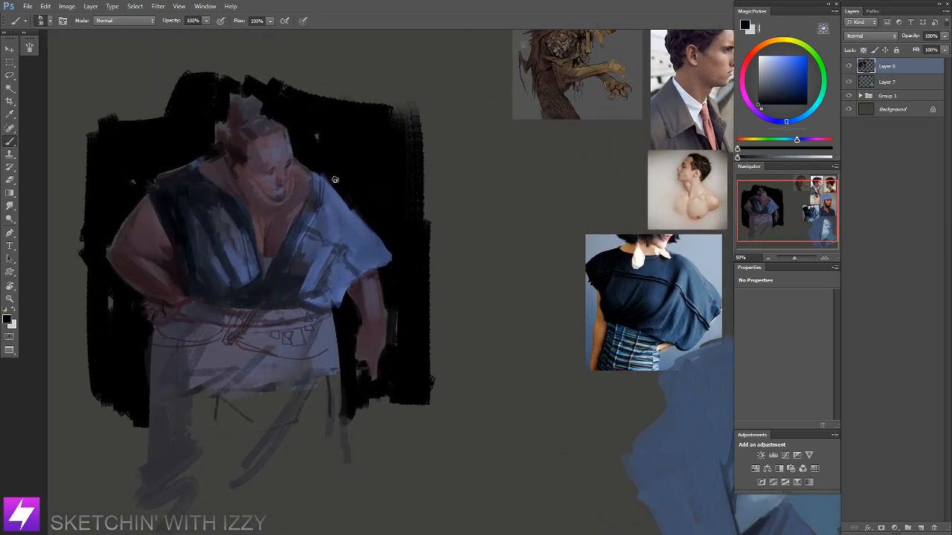
{"action": "mouse_move", "coordinate": [376, 231]}
{"action": "left_mouse_down"}
{"action": "mouse_move", "coordinate": [353, 213]}
{"action": "mouse_move", "coordinate": [395, 278]}
{"action": "left_mouse_up"}
Step: Sample blues from the vest and block in the fabric hanging beneath the light sleeve beside the lowered arm
{"action": "left_click", "coordinate": [338, 311], "text": "alt"}
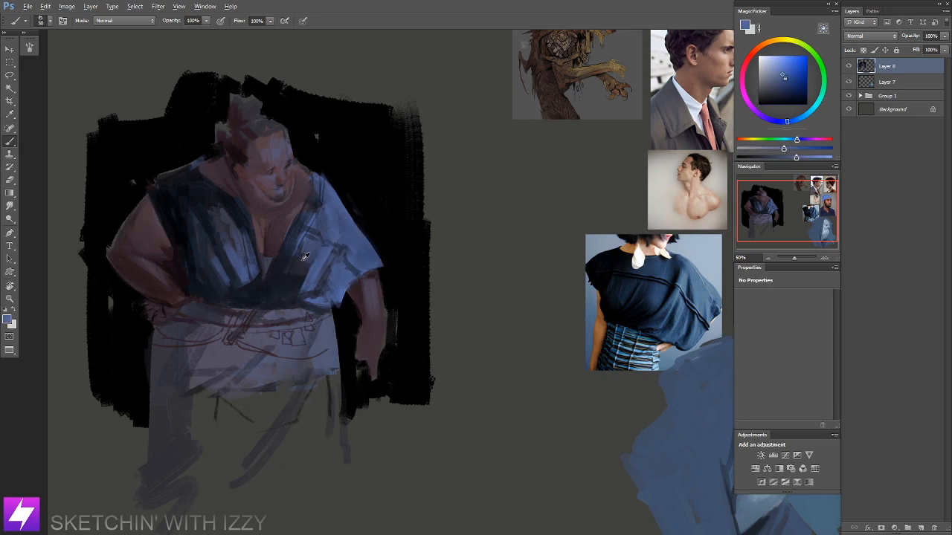
{"action": "left_click", "coordinate": [315, 285], "text": "alt"}
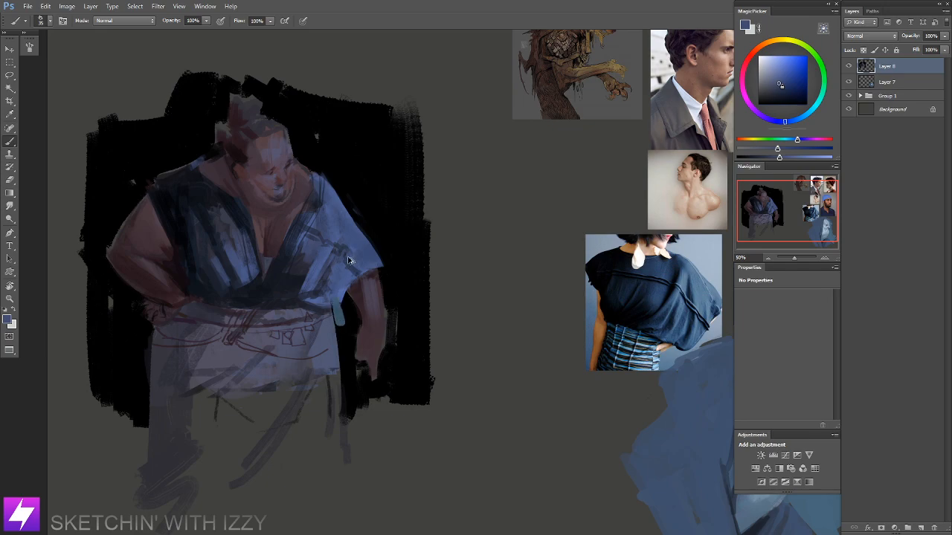
{"action": "left_click_drag", "start_coordinate": [323, 215], "coordinate": [315, 191], "text": "alt"}
{"action": "mouse_move", "coordinate": [335, 286]}
{"action": "left_mouse_down"}
{"action": "mouse_move", "coordinate": [341, 324]}
{"action": "mouse_move", "coordinate": [347, 305]}
{"action": "mouse_move", "coordinate": [336, 330]}
{"action": "mouse_move", "coordinate": [352, 321]}
{"action": "mouse_move", "coordinate": [340, 337]}
{"action": "left_mouse_up"}
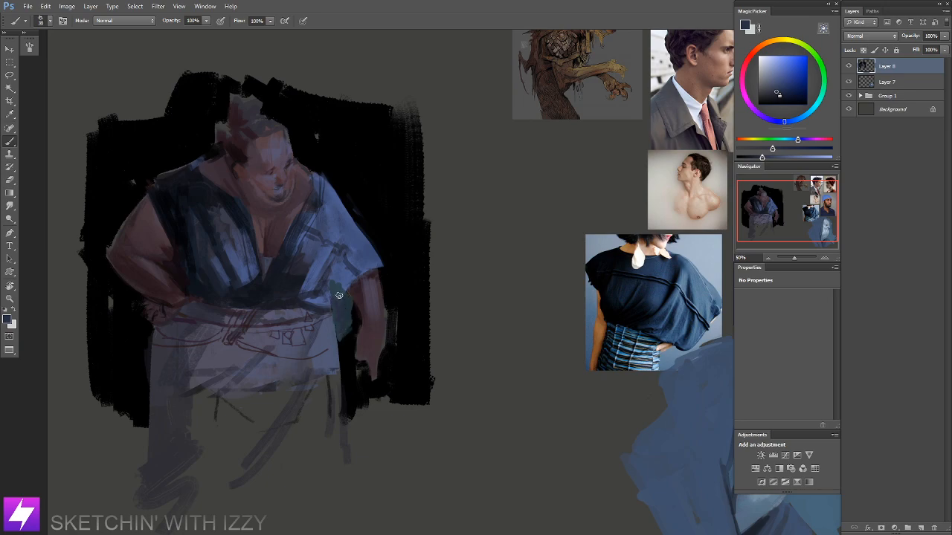
{"action": "key", "text": "r"}
{"action": "mouse_move", "coordinate": [339, 277]}
{"action": "left_mouse_down"}
{"action": "mouse_move", "coordinate": [335, 316]}
{"action": "mouse_move", "coordinate": [355, 266]}
{"action": "mouse_move", "coordinate": [362, 314]}
{"action": "left_mouse_up"}
{"action": "key", "text": "b"}
{"action": "left_click", "coordinate": [357, 271], "text": "alt"}
{"action": "key", "text": "ctrl+z"}
Step: Switch to a different textured brush preset and repaint the fabric hanging under the sleeve in a lighter sampled blue
{"action": "right_click", "coordinate": [140, 176]}
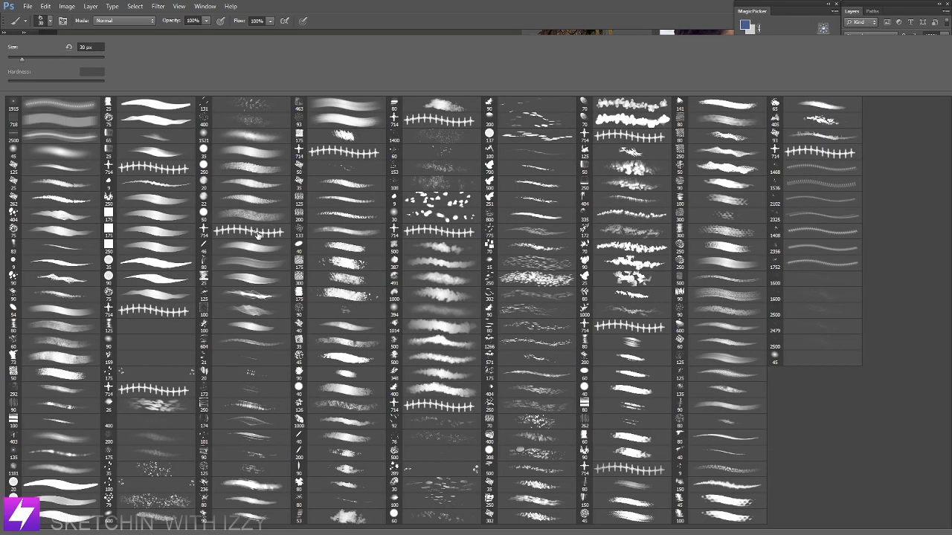
{"action": "double_click", "coordinate": [631, 342]}
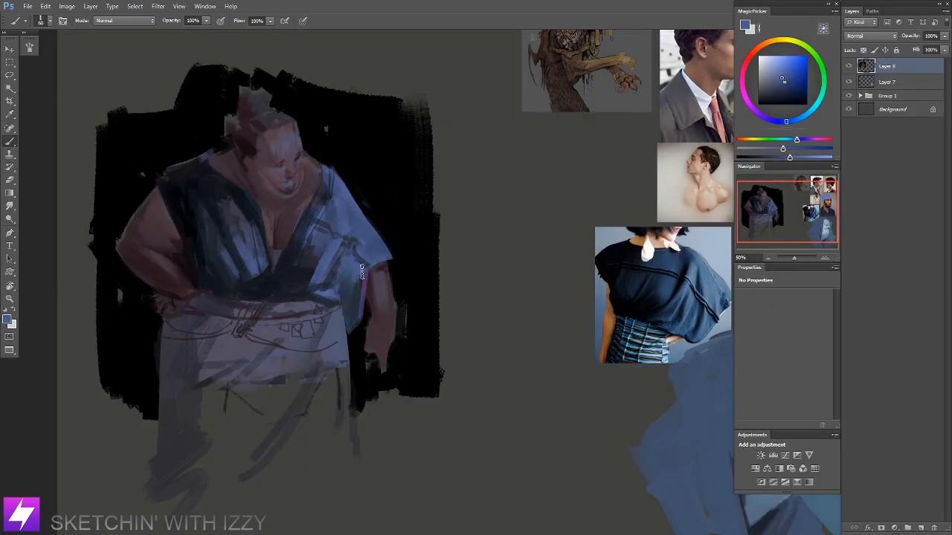
{"action": "left_click_drag", "start_coordinate": [358, 272], "coordinate": [358, 316]}
{"action": "left_click", "coordinate": [350, 284], "text": "alt"}
{"action": "mouse_move", "coordinate": [348, 281]}
{"action": "left_mouse_down"}
{"action": "mouse_move", "coordinate": [356, 332]}
{"action": "mouse_move", "coordinate": [345, 319]}
{"action": "mouse_move", "coordinate": [348, 329]}
{"action": "left_mouse_up"}
{"action": "key", "text": "space"}
Step: Refine the hanging fabric and sleeve folds with sampled mid blues, and undo the last fold stroke
{"action": "left_click", "coordinate": [307, 304], "text": "alt"}
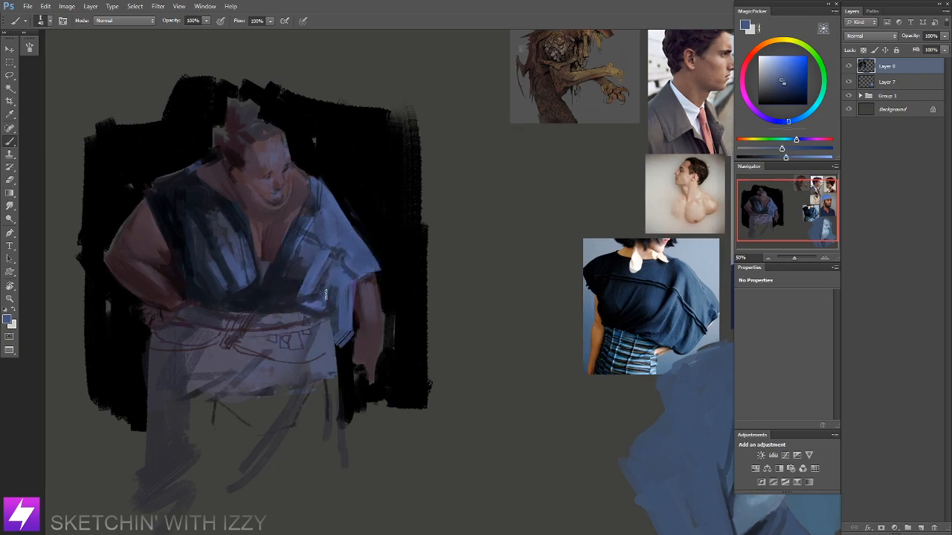
{"action": "left_click", "coordinate": [341, 296], "text": "alt"}
{"action": "left_click_drag", "start_coordinate": [352, 295], "coordinate": [339, 343]}
{"action": "left_click_drag", "start_coordinate": [359, 243], "coordinate": [347, 280]}
{"action": "left_click_drag", "start_coordinate": [338, 221], "coordinate": [317, 251]}
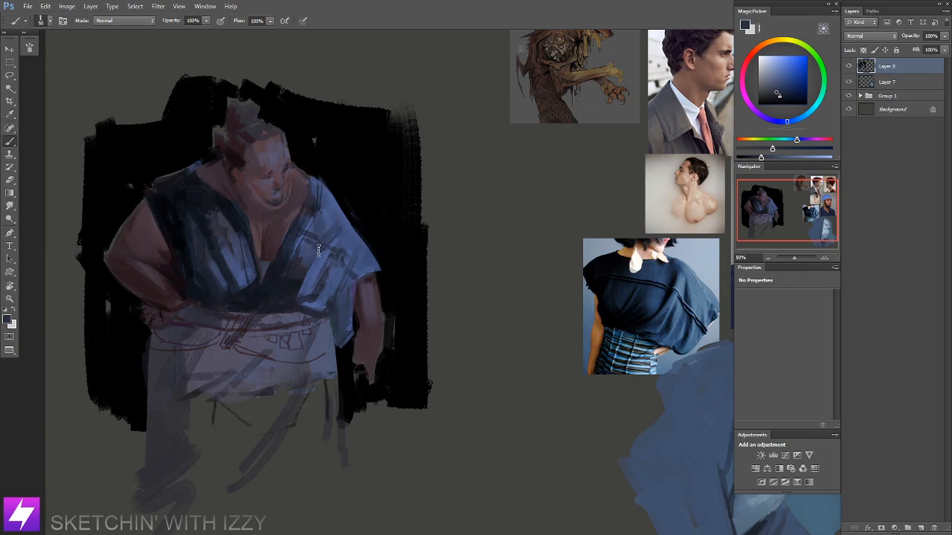
{"action": "key", "text": "ctrl+z"}
Step: Sample light and dark blues from the vest to soften its central folds and tone down highlights on its shadowed side
{"action": "left_click", "coordinate": [311, 281], "text": "alt"}
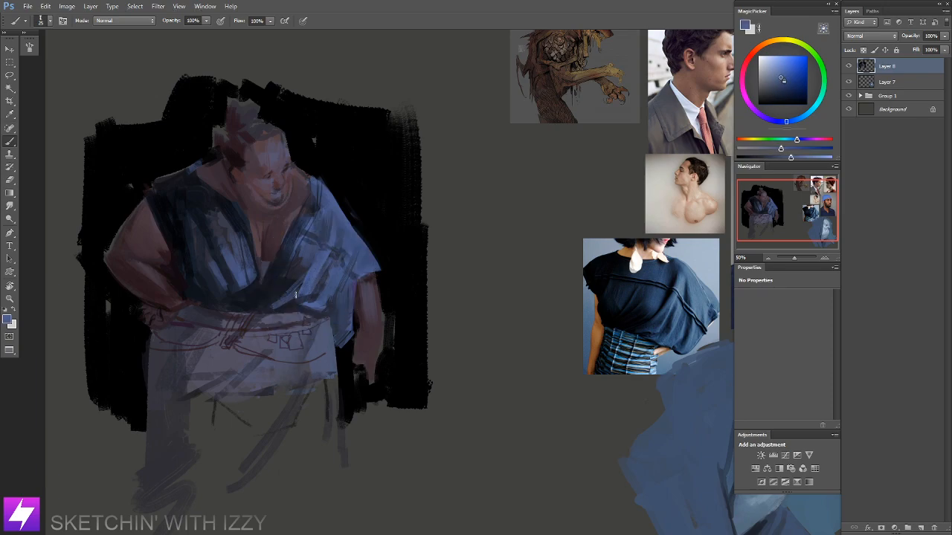
{"action": "mouse_move", "coordinate": [320, 271]}
{"action": "left_mouse_down"}
{"action": "mouse_move", "coordinate": [327, 294]}
{"action": "mouse_move", "coordinate": [316, 288]}
{"action": "mouse_move", "coordinate": [321, 276]}
{"action": "left_mouse_up"}
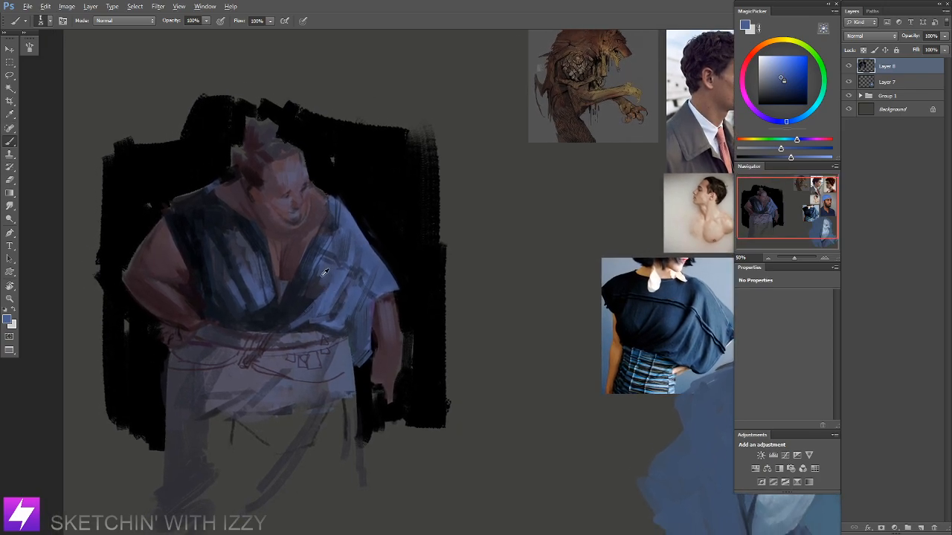
{"action": "left_click", "coordinate": [297, 308], "text": "alt"}
{"action": "left_click", "coordinate": [312, 291], "text": "alt"}
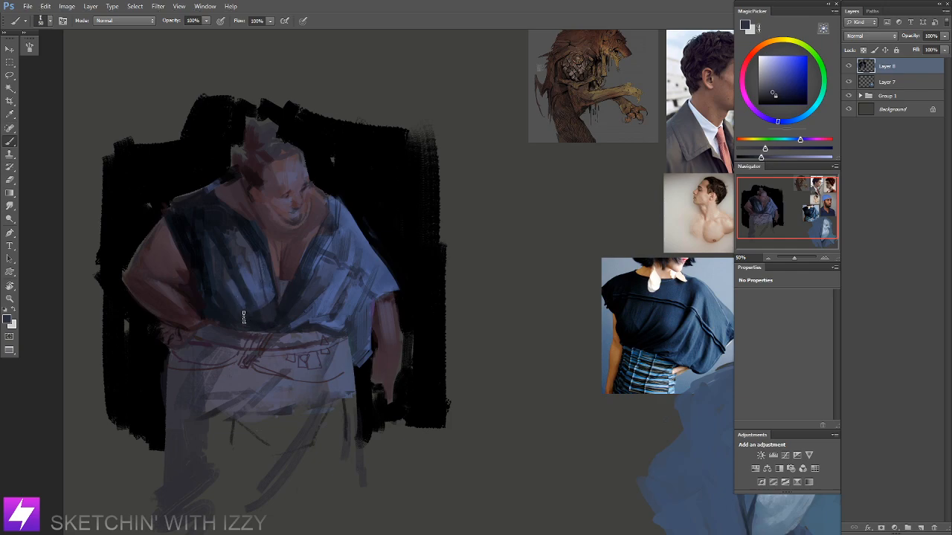
{"action": "left_click_drag", "start_coordinate": [253, 255], "coordinate": [229, 288]}
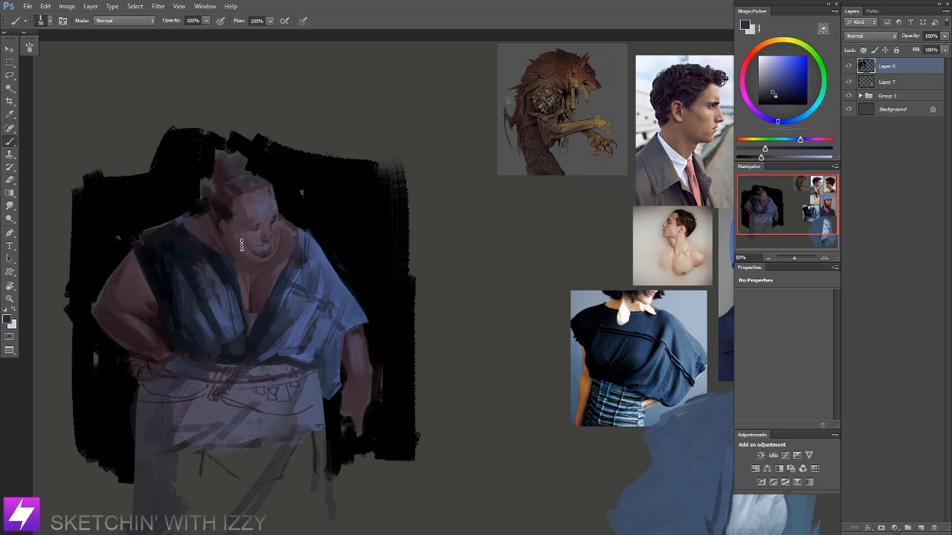
Step: Sample dark blues from the vest to deepen the shadows along its shaded shoulder and collar
{"action": "left_click", "coordinate": [181, 222], "text": "alt"}
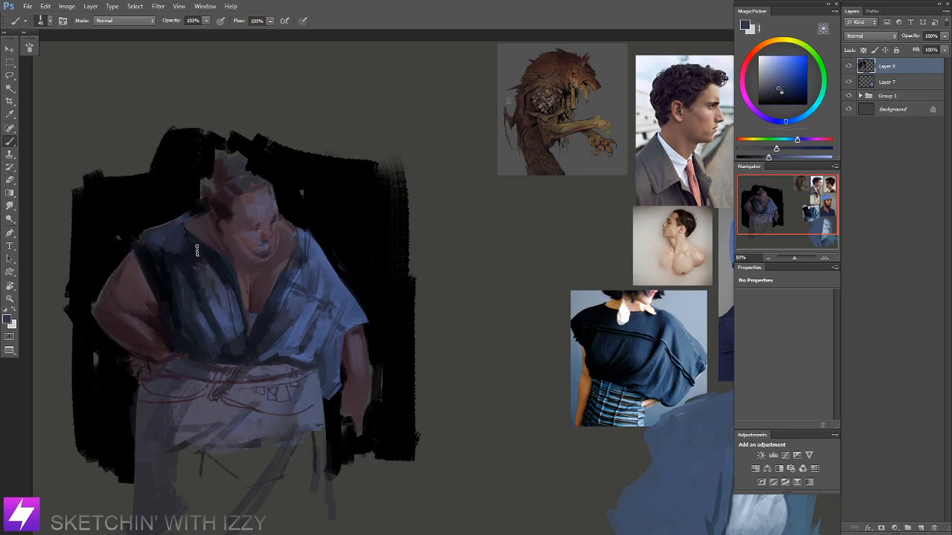
{"action": "left_click", "coordinate": [187, 251], "text": "alt"}
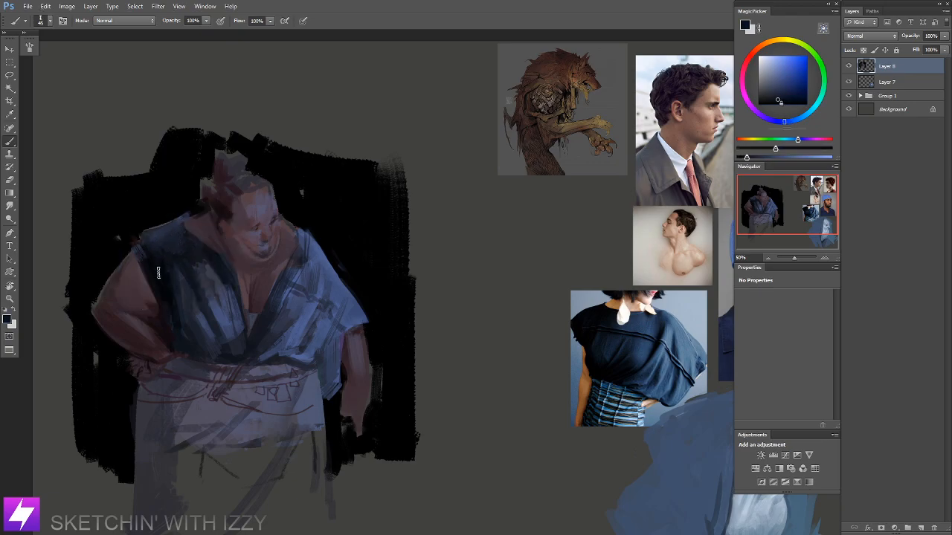
{"action": "mouse_move", "coordinate": [228, 242]}
{"action": "left_mouse_down"}
{"action": "mouse_move", "coordinate": [228, 264]}
{"action": "mouse_move", "coordinate": [222, 246]}
{"action": "left_mouse_up"}
Step: Sample dark reddish tones to shade the chest opening above the undershirt using a lasso selection, and clear the selection
{"action": "left_click", "coordinate": [249, 306], "text": "alt"}
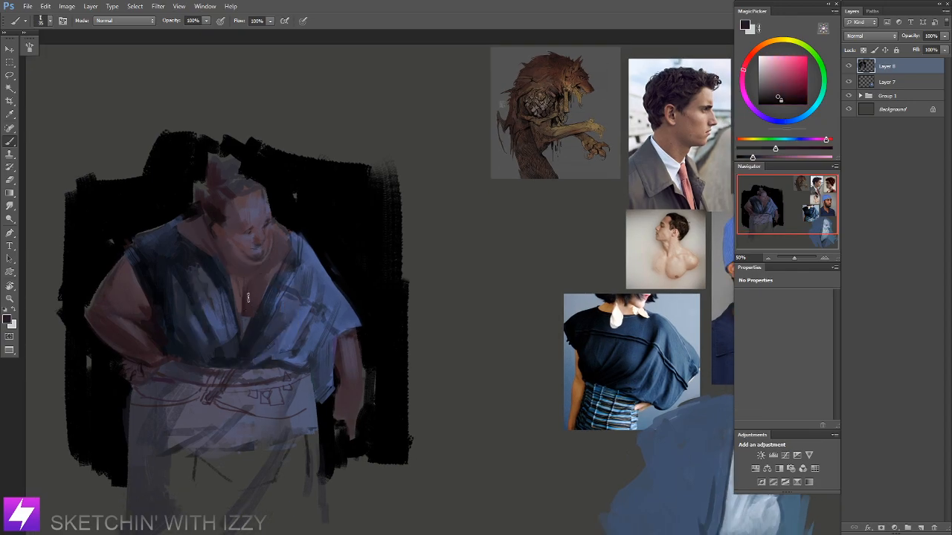
{"action": "left_click", "coordinate": [300, 401], "text": "alt"}
{"action": "mouse_move", "coordinate": [257, 323]}
{"action": "left_mouse_down"}
{"action": "mouse_move", "coordinate": [281, 312]}
{"action": "mouse_move", "coordinate": [265, 350]}
{"action": "mouse_move", "coordinate": [263, 316]}
{"action": "mouse_move", "coordinate": [281, 316]}
{"action": "mouse_move", "coordinate": [262, 314]}
{"action": "mouse_move", "coordinate": [260, 325]}
{"action": "mouse_move", "coordinate": [260, 314]}
{"action": "mouse_move", "coordinate": [260, 345]}
{"action": "mouse_move", "coordinate": [279, 311]}
{"action": "mouse_move", "coordinate": [270, 344]}
{"action": "mouse_move", "coordinate": [265, 316]}
{"action": "mouse_move", "coordinate": [258, 351]}
{"action": "left_mouse_up"}
{"action": "key", "text": "l"}
{"action": "key", "text": "b"}
{"action": "left_click", "coordinate": [272, 313], "text": "alt"}
{"action": "left_click", "coordinate": [260, 323], "text": "alt"}
{"action": "key", "text": "ctrl+d"}
Step: Mirror the canvas and reshape the fingers and hand of the lowered arm with sampled skin and background tones
{"action": "key", "text": "ctrl+minus"}
{"action": "key", "text": "r"}
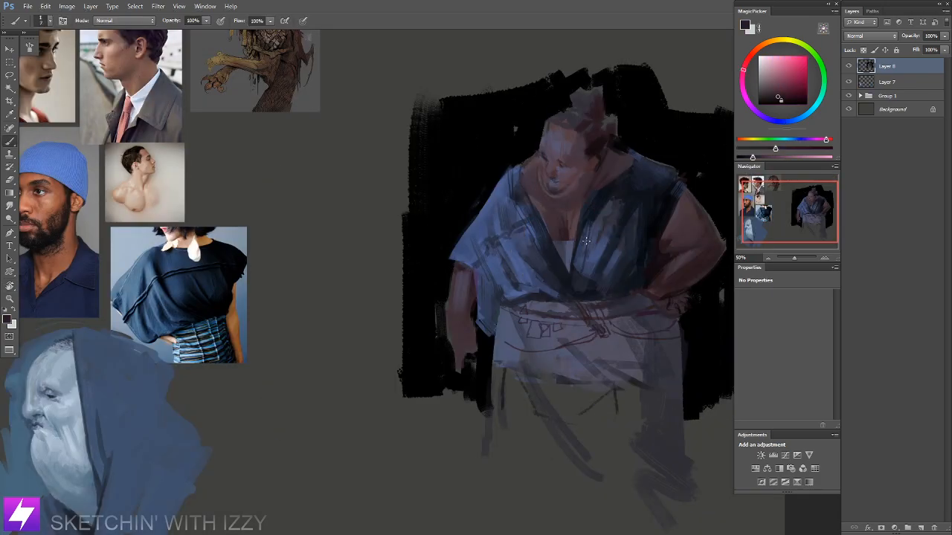
{"action": "left_click_drag", "start_coordinate": [564, 251], "coordinate": [557, 270]}
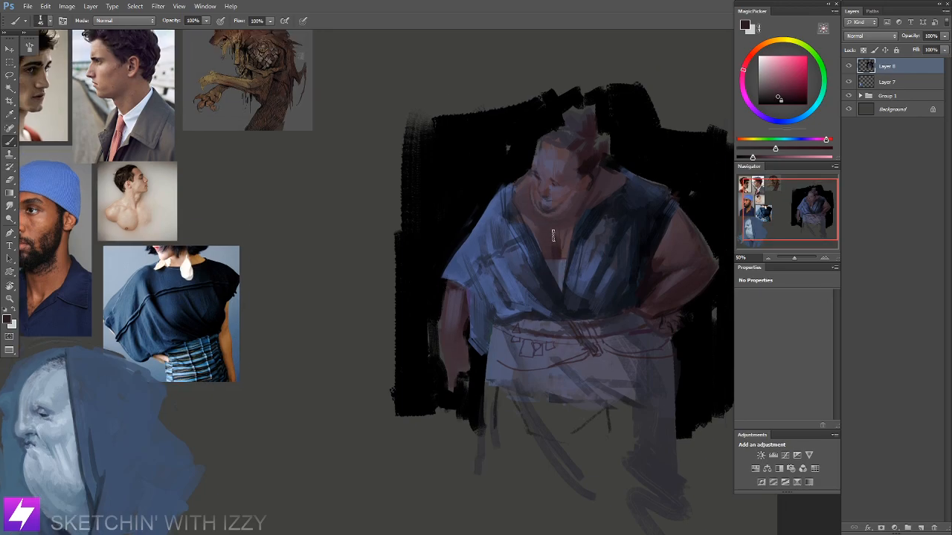
{"action": "key", "text": "ctrl+plus"}
{"action": "left_click_drag", "start_coordinate": [579, 198], "coordinate": [487, 253]}
{"action": "left_click", "coordinate": [387, 454], "text": "alt"}
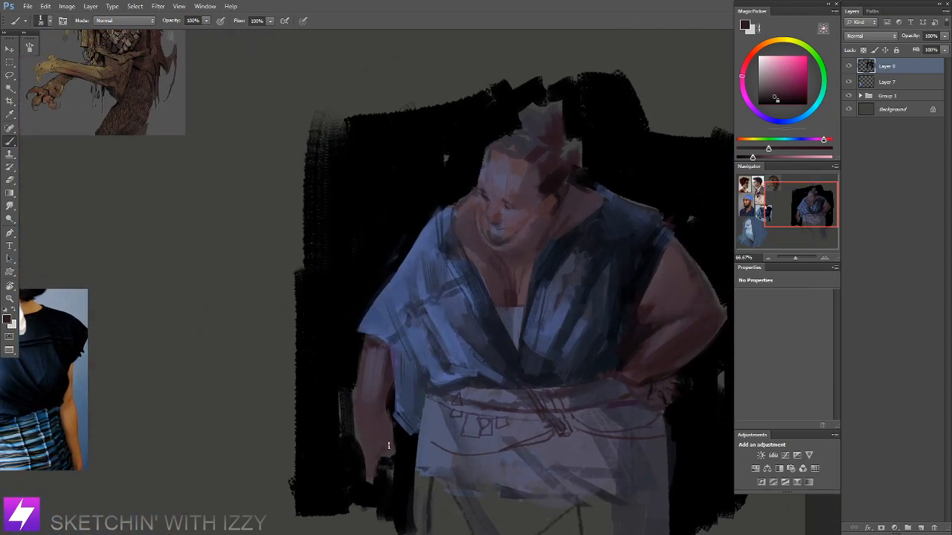
{"action": "left_click", "coordinate": [368, 483], "text": "alt"}
{"action": "left_click", "coordinate": [367, 480], "text": "alt"}
{"action": "left_click", "coordinate": [380, 471], "text": "alt"}
{"action": "left_click_drag", "start_coordinate": [413, 449], "coordinate": [396, 439]}
{"action": "left_click", "coordinate": [362, 430], "text": "alt"}
Step: Enlarge the brush and shade the bent forearm and the lowered arm beneath the sleeve with sampled dark and violet tones
{"action": "left_click_drag", "start_coordinate": [513, 390], "coordinate": [445, 374]}
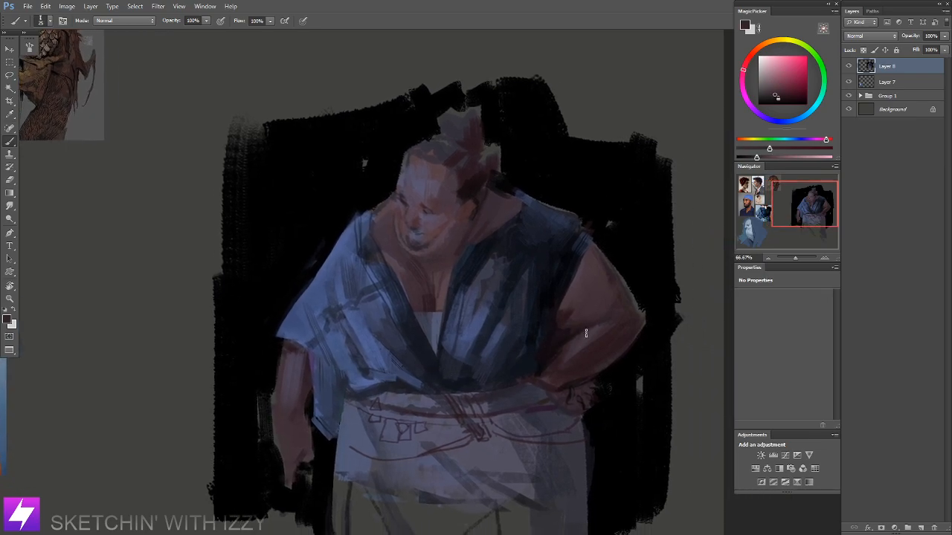
{"action": "left_click", "coordinate": [619, 320], "text": "alt"}
{"action": "left_click_drag", "start_coordinate": [461, 393], "coordinate": [520, 363]}
{"action": "key", "text": "bracketright"}
{"action": "left_click", "coordinate": [349, 340], "text": "alt"}
{"action": "left_click", "coordinate": [359, 324], "text": "alt"}
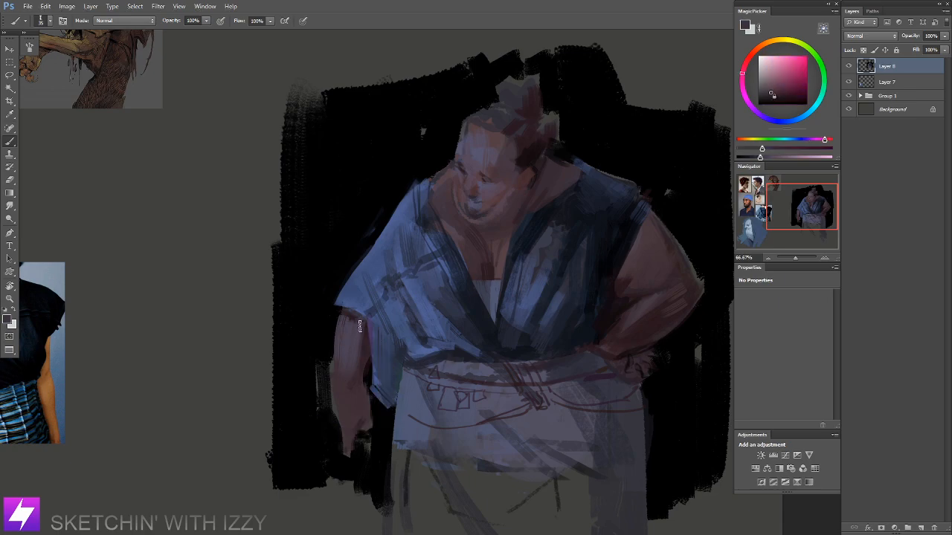
{"action": "left_click", "coordinate": [363, 331], "text": "alt"}
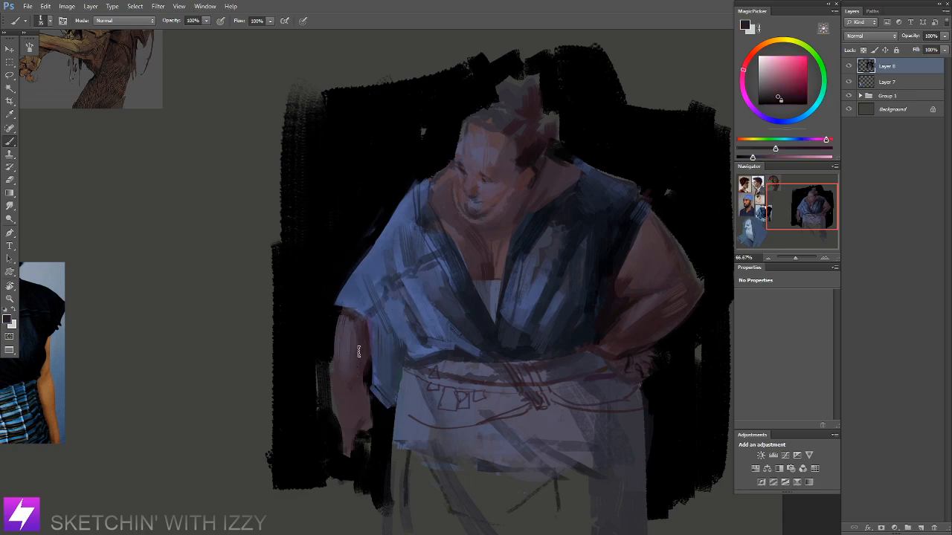
{"action": "left_click_drag", "start_coordinate": [358, 408], "coordinate": [355, 387]}
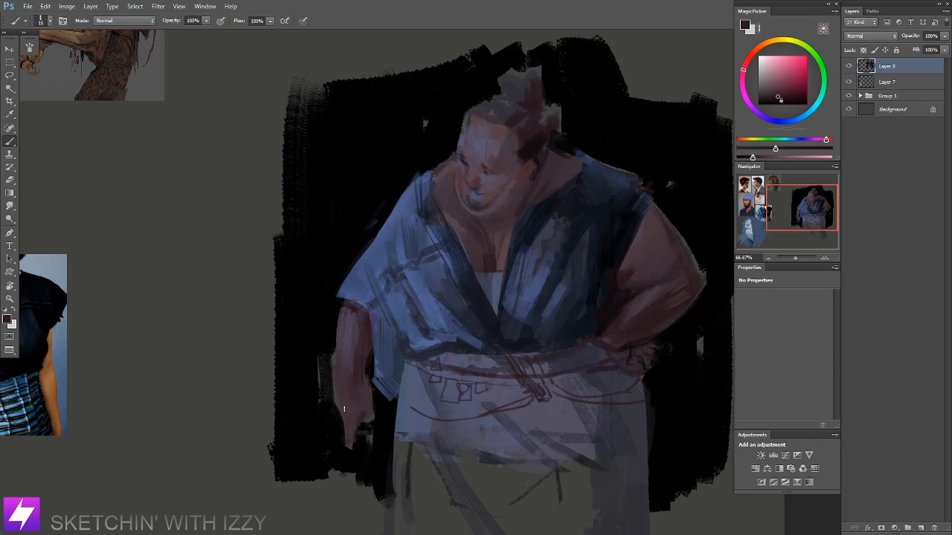
{"action": "left_click", "coordinate": [350, 362], "text": "alt"}
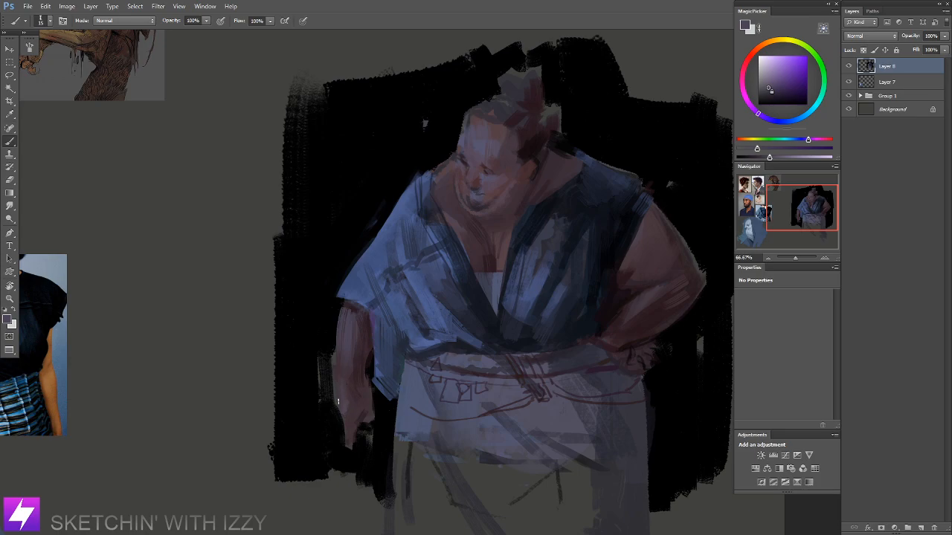
Step: Examine the whole figure beside the references in both mirrored and unmirrored orientation
{"action": "key", "text": "ctrl+minus"}
{"action": "key", "text": "ctrl+minus"}
{"action": "left_click_drag", "start_coordinate": [604, 369], "coordinate": [484, 389]}
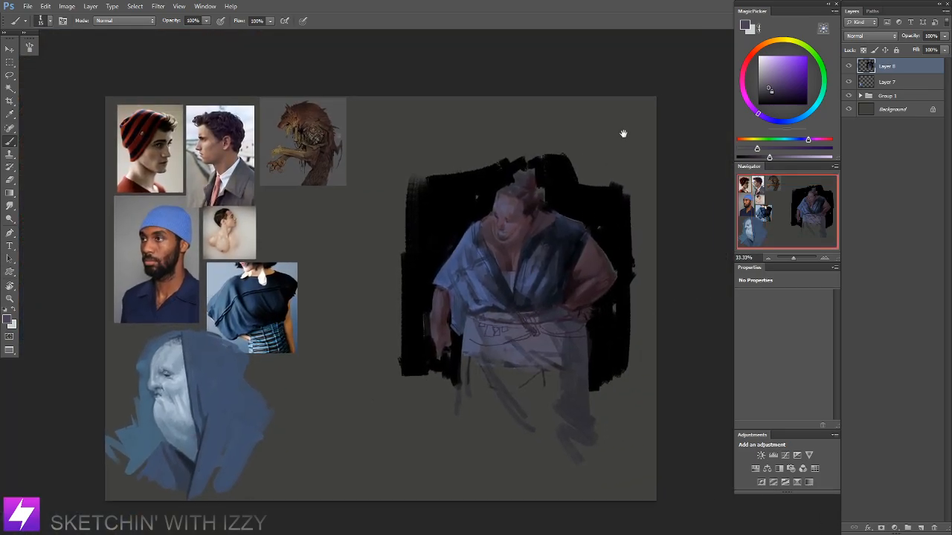
{"action": "key", "text": "ctrl+shift+h"}
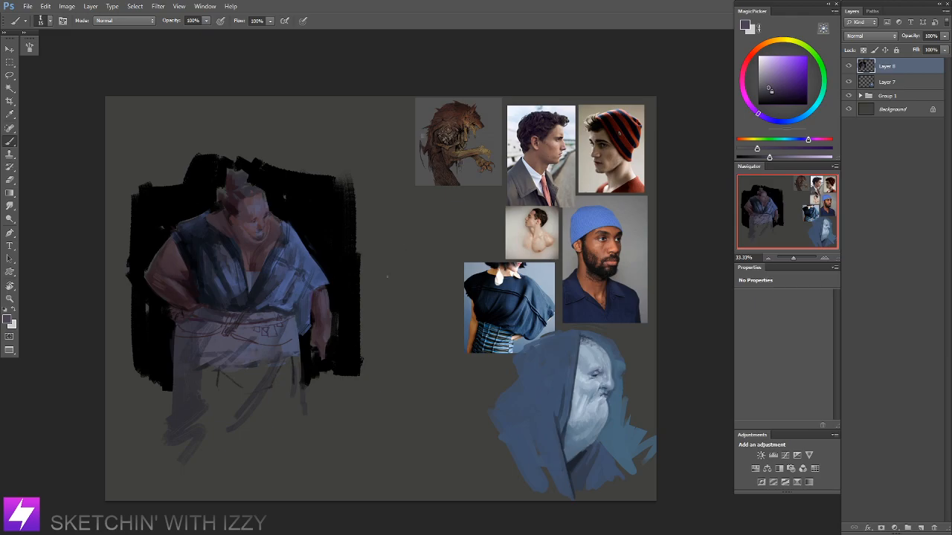
{"action": "key", "text": "ctrl+plus"}
{"action": "key", "text": "ctrl+shift+h"}
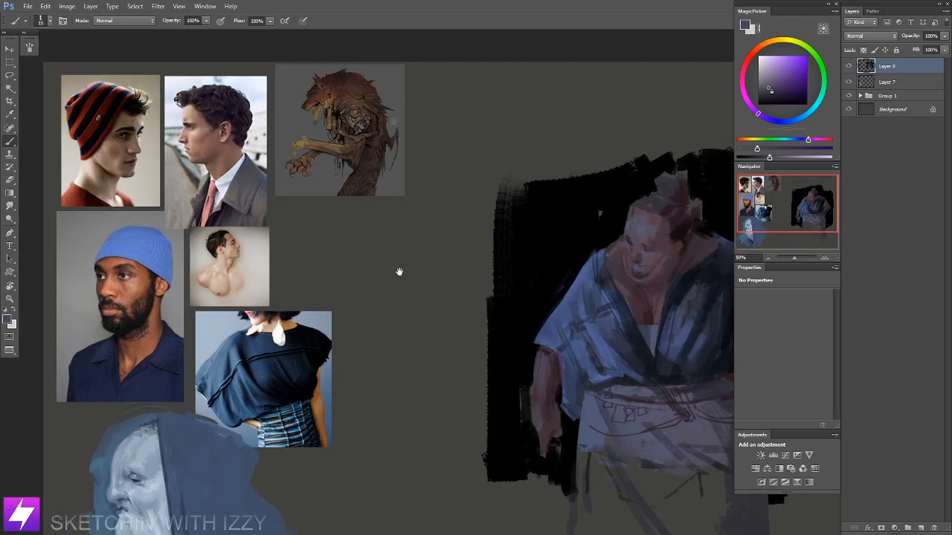
{"action": "left_click_drag", "start_coordinate": [401, 273], "coordinate": [434, 275]}
{"action": "left_click_drag", "start_coordinate": [528, 233], "coordinate": [350, 242]}
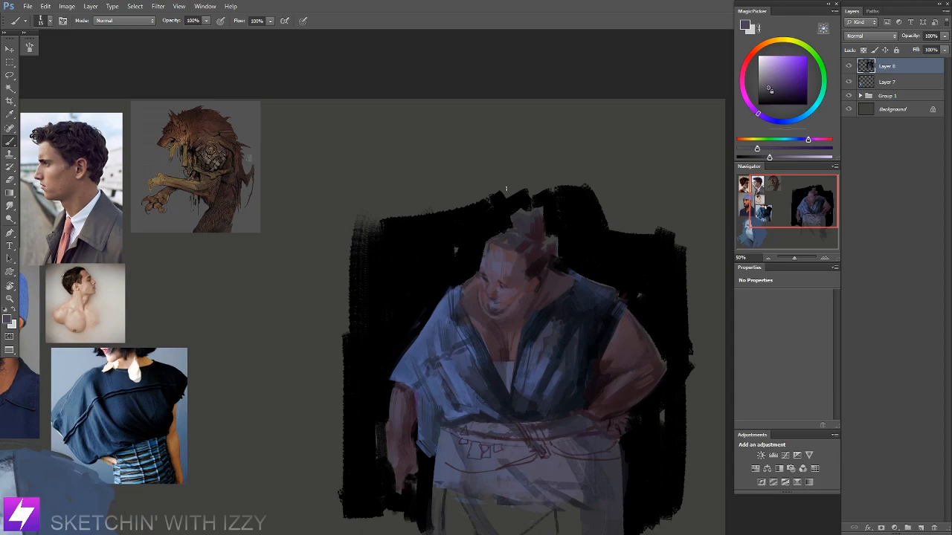
{"action": "key", "text": "ctrl+plus"}
{"action": "left_click_drag", "start_coordinate": [534, 241], "coordinate": [436, 295]}
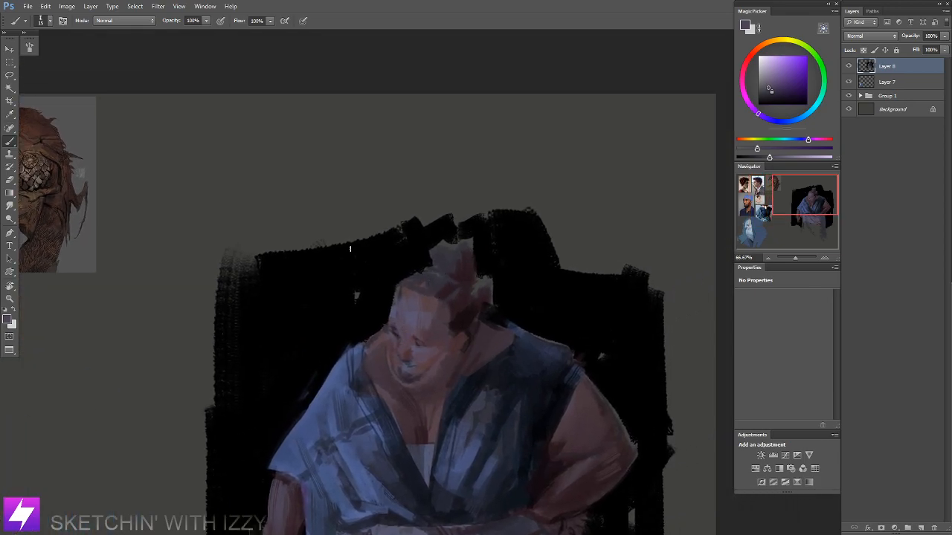
Step: Switch to a different textured brush preset and reduce its size for painting details on the face
{"action": "right_click", "coordinate": [306, 263]}
{"action": "left_click", "coordinate": [61, 228]}
{"action": "left_click", "coordinate": [73, 247]}
{"action": "left_click", "coordinate": [74, 265]}
{"action": "double_click", "coordinate": [81, 249]}
{"action": "right_click", "coordinate": [82, 219]}
{"action": "left_click", "coordinate": [63, 232]}
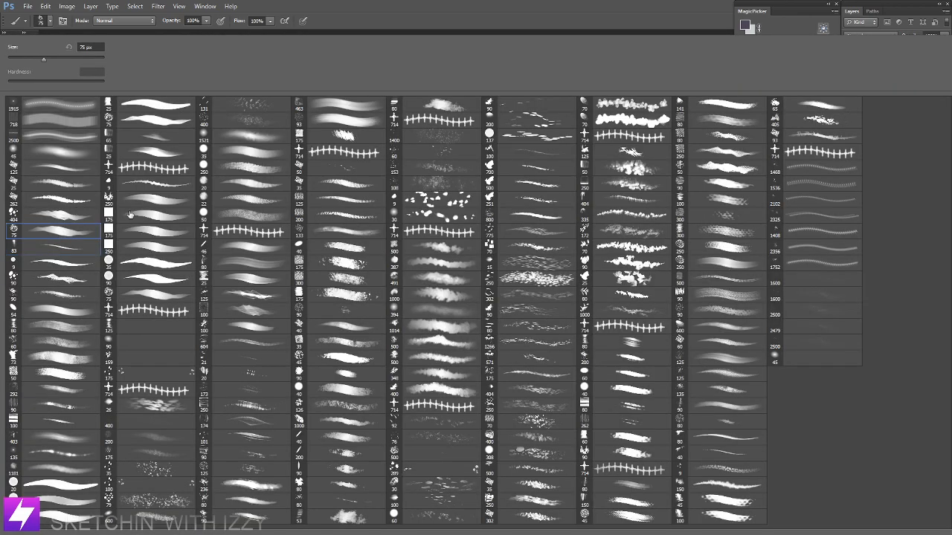
{"action": "double_click", "coordinate": [72, 214]}
{"action": "key", "text": "bracketleft"}
{"action": "key", "text": "bracketleft"}
{"action": "key", "text": "bracketleft"}
{"action": "key", "text": "bracketleft"}
{"action": "key", "text": "ctrl+plus"}
{"action": "left_click_drag", "start_coordinate": [397, 304], "coordinate": [393, 239]}
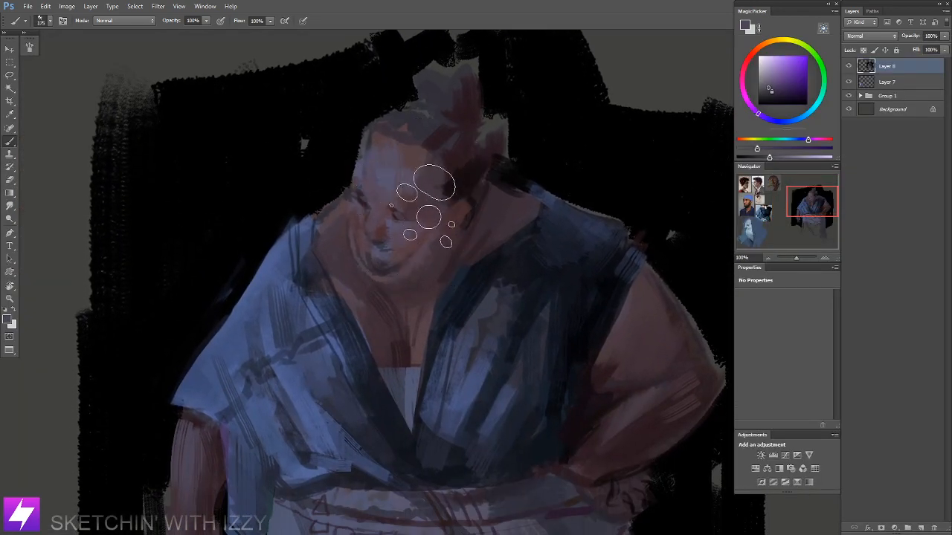
Step: Sample blue-violet and reddish skin tones to refine the eyes and brow, and smudge the edge of the hair at the temple
{"action": "left_click", "coordinate": [393, 217], "text": "alt"}
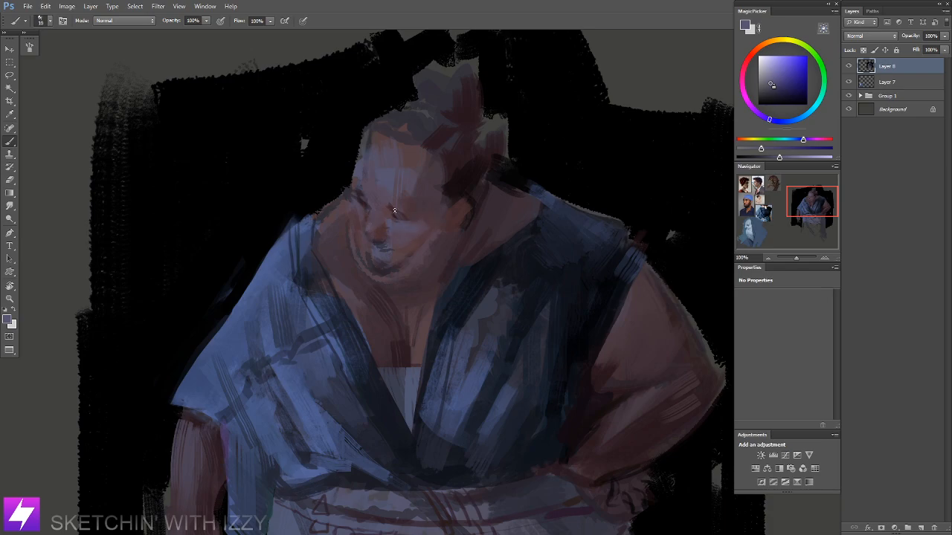
{"action": "left_click", "coordinate": [386, 229], "text": "alt"}
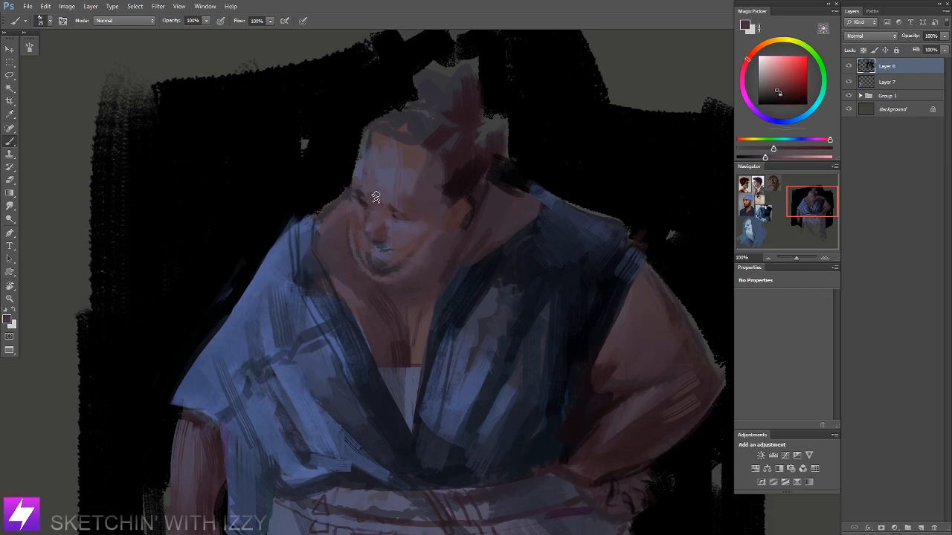
{"action": "key", "text": "r"}
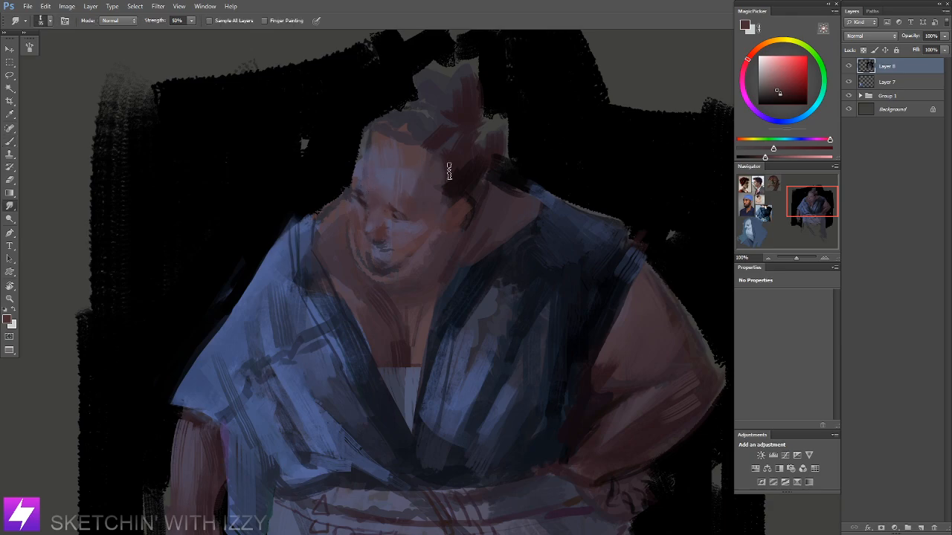
{"action": "key", "text": "ctrl+minus"}
{"action": "key", "text": "ctrl+plus"}
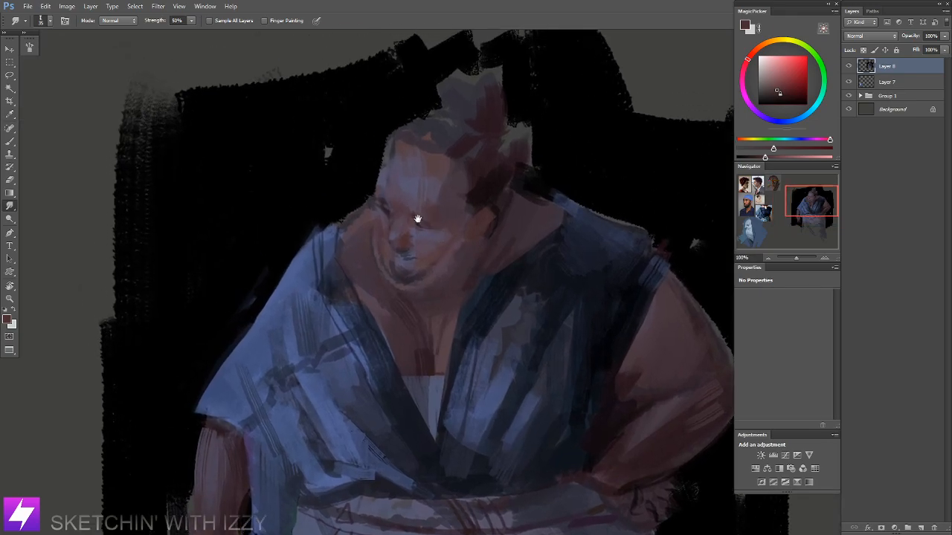
Step: Refine the far eye socket, forehead edge and cheek contour with sampled red, violet and blue-grey skin tones
{"action": "key", "text": "b"}
{"action": "left_click", "coordinate": [426, 213], "text": "alt"}
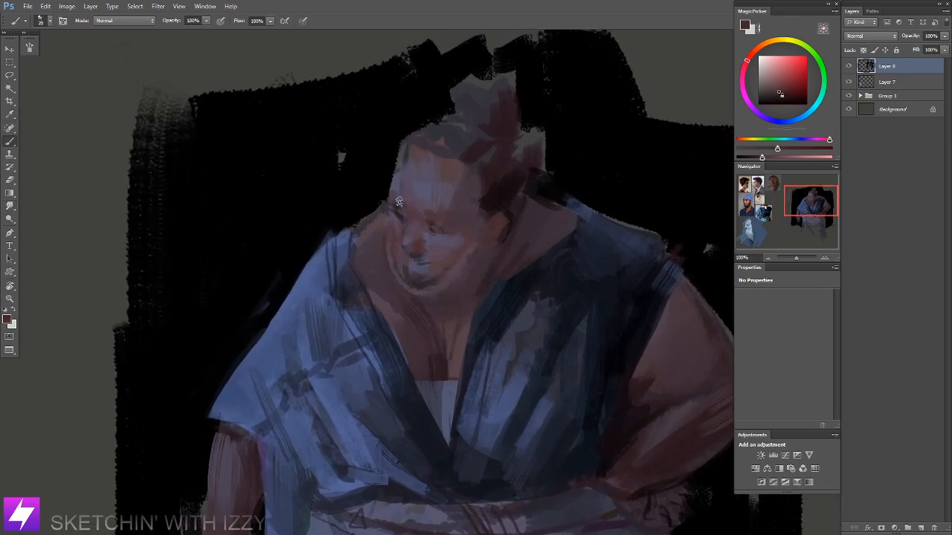
{"action": "left_click", "coordinate": [407, 193], "text": "alt"}
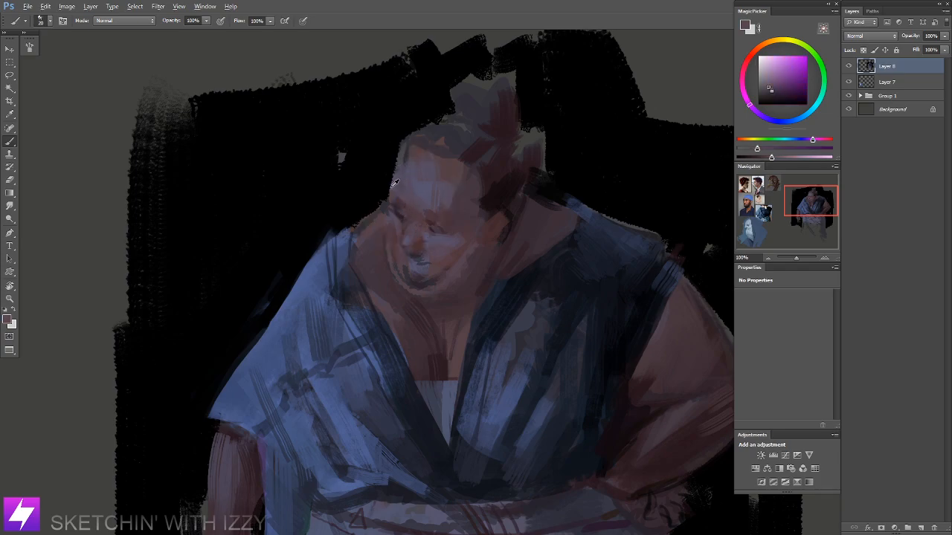
{"action": "left_click", "coordinate": [394, 182], "text": "alt"}
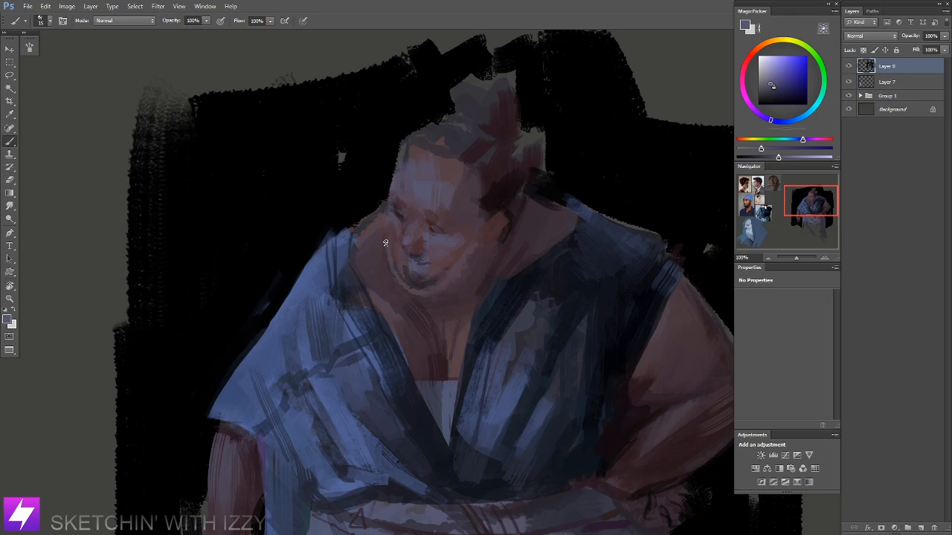
{"action": "left_click", "coordinate": [392, 223], "text": "alt"}
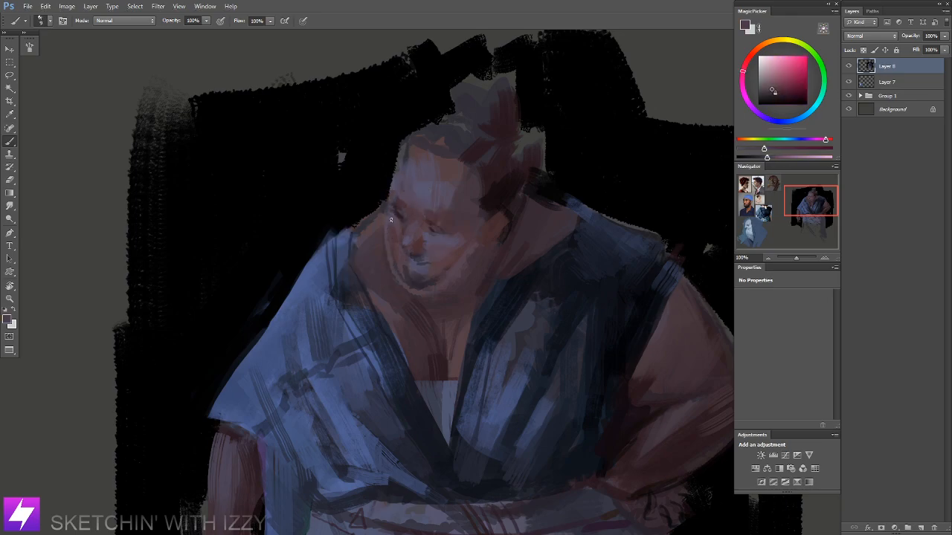
Step: Sample the dark chest tone and paint shadows and folds under the chin and along the neck
{"action": "key", "text": "ctrl+minus"}
{"action": "key", "text": "r"}
{"action": "left_click_drag", "start_coordinate": [481, 230], "coordinate": [540, 304]}
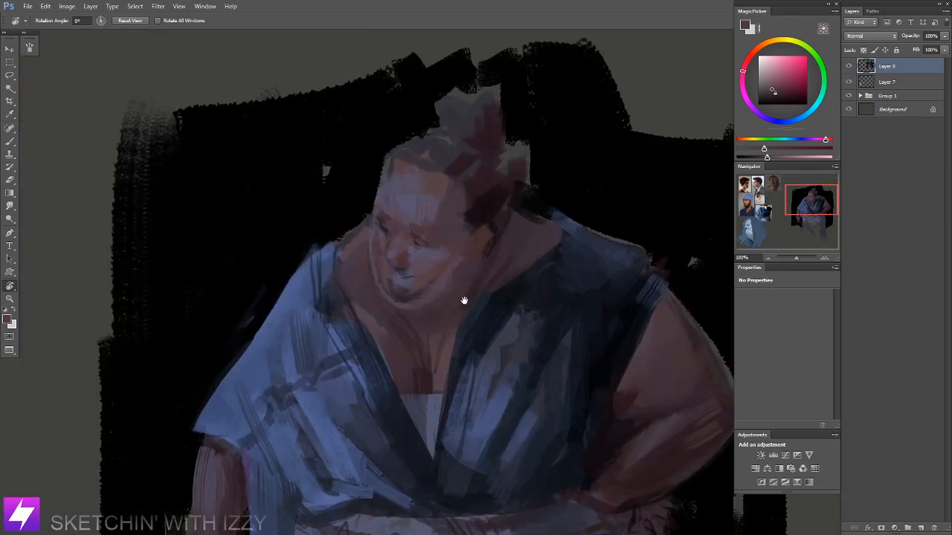
{"action": "key", "text": "b"}
{"action": "left_click", "coordinate": [436, 382], "text": "alt"}
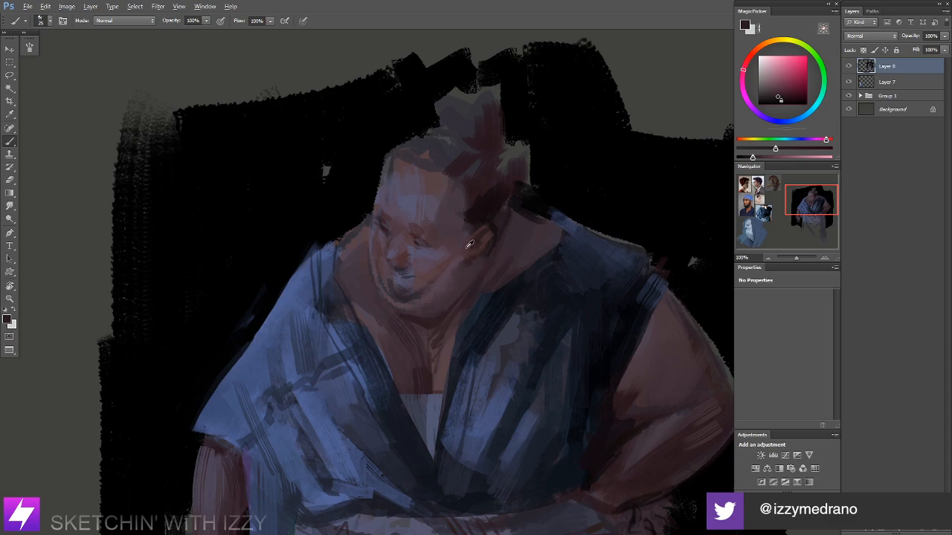
Step: Model the cheek and ear with sampled violet and dark red skin tones, and smudge the transition between them
{"action": "left_click", "coordinate": [458, 232], "text": "alt"}
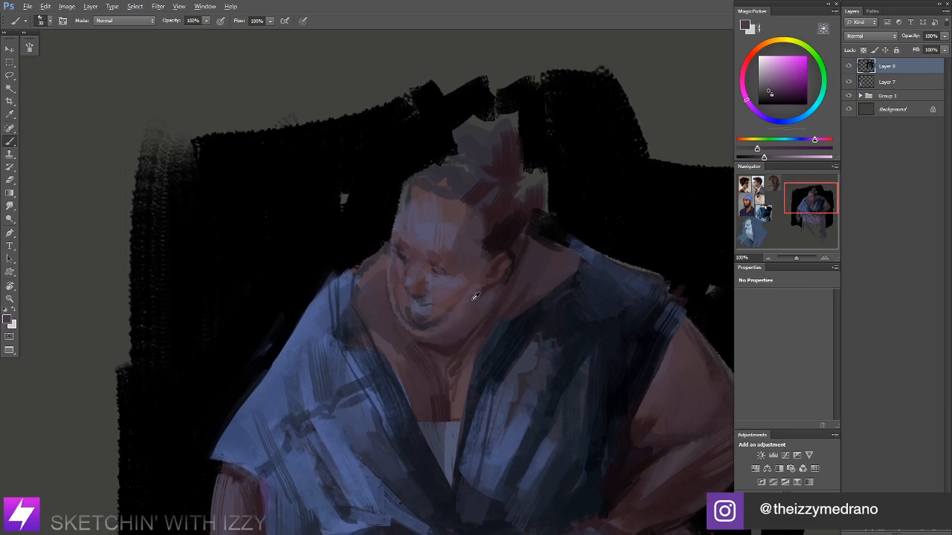
{"action": "left_click", "coordinate": [493, 270], "text": "alt"}
{"action": "left_click", "coordinate": [433, 261], "text": "alt"}
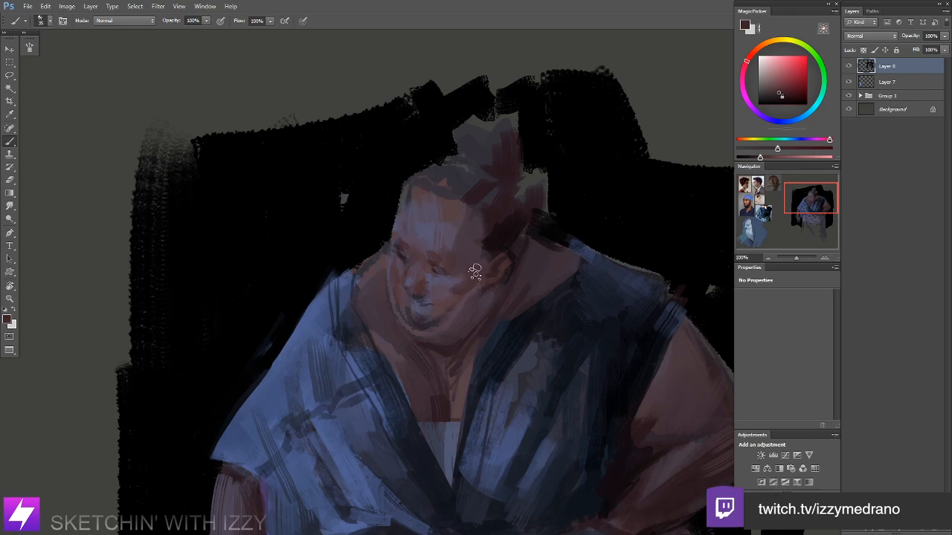
{"action": "key", "text": "r"}
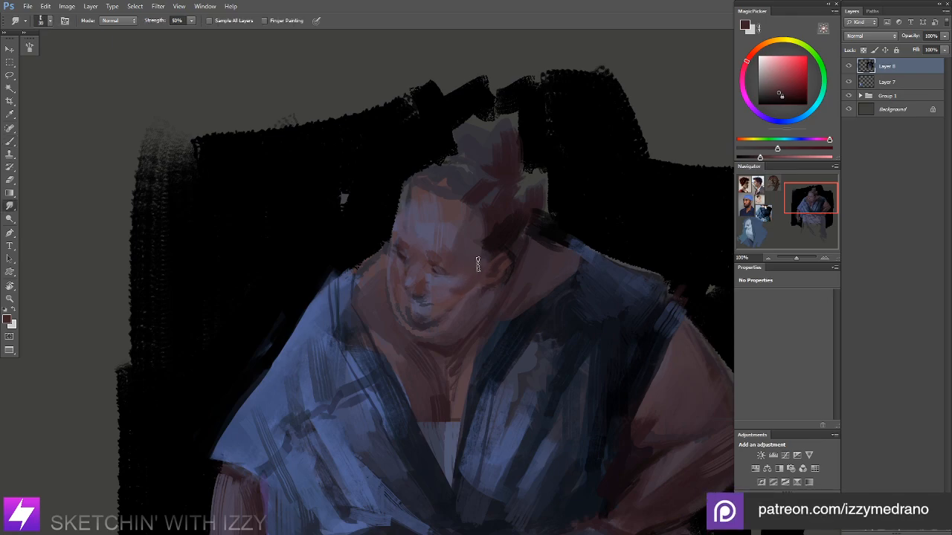
Step: Rework the hairline at the temple with a sampled skin tone, smudging, and a sampled dark hair colour
{"action": "scroll", "coordinate": [475, 264], "scroll_direction": "down", "scroll_amount": 1}
{"action": "key", "text": "b"}
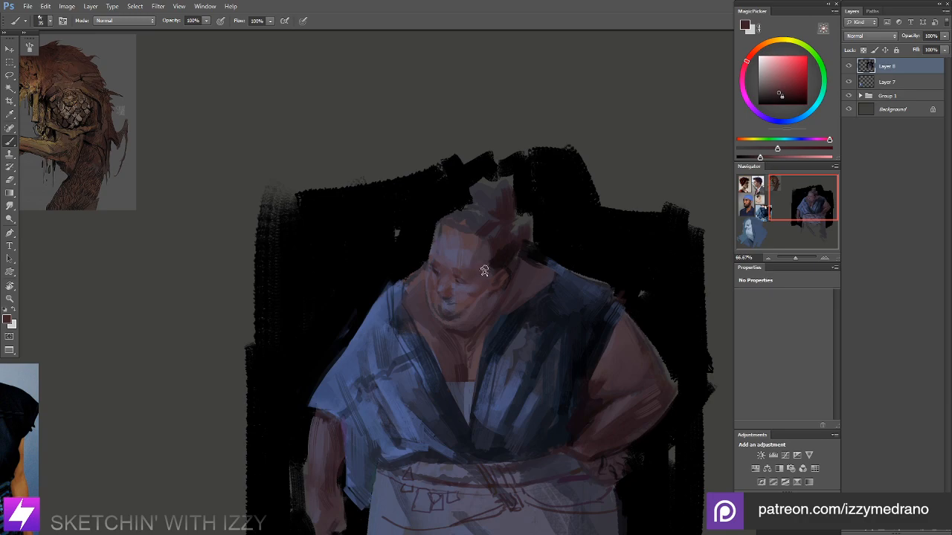
{"action": "left_click", "coordinate": [469, 242], "text": "alt"}
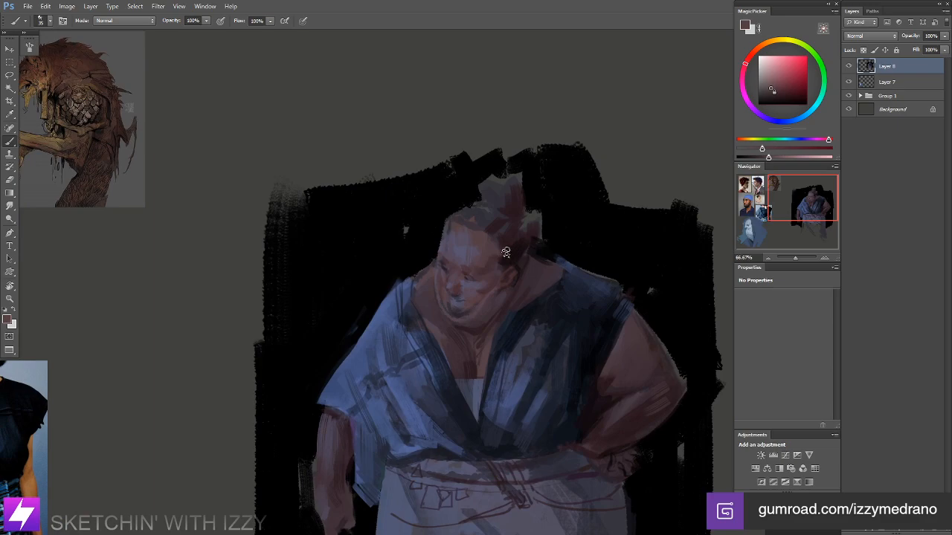
{"action": "key", "text": "r"}
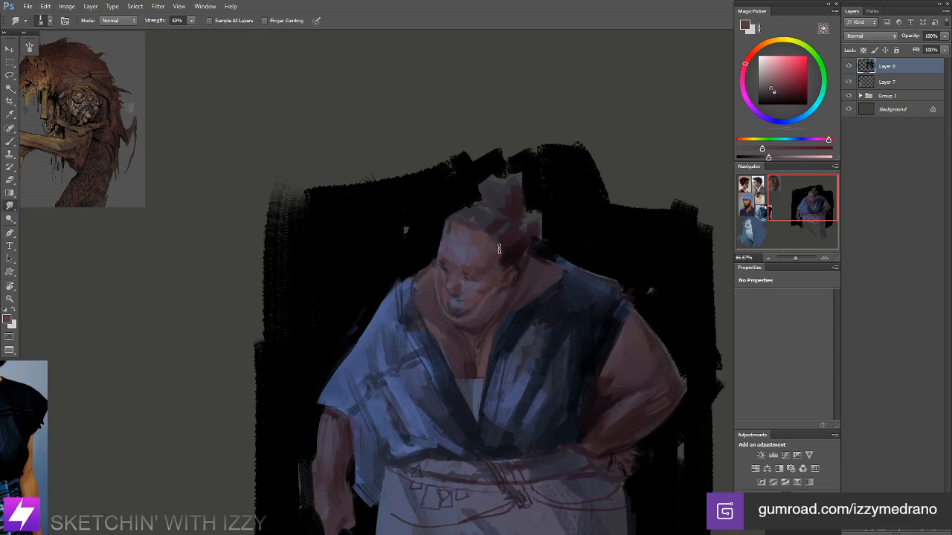
{"action": "key", "text": "b"}
{"action": "left_click", "coordinate": [497, 257], "text": "alt"}
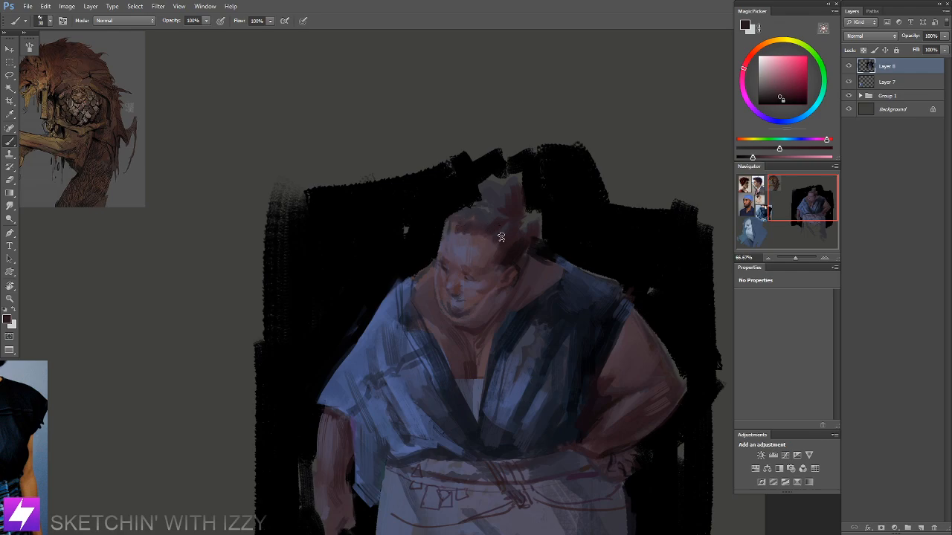
Step: Darken parts of the topknot with a larger brush and block in the crown of hair with a sampled grey
{"action": "key", "text": "bracketright"}
{"action": "key", "text": "bracketright"}
{"action": "key", "text": "bracketright"}
{"action": "left_click_drag", "start_coordinate": [503, 206], "coordinate": [504, 191]}
{"action": "left_click", "coordinate": [533, 213], "text": "alt"}
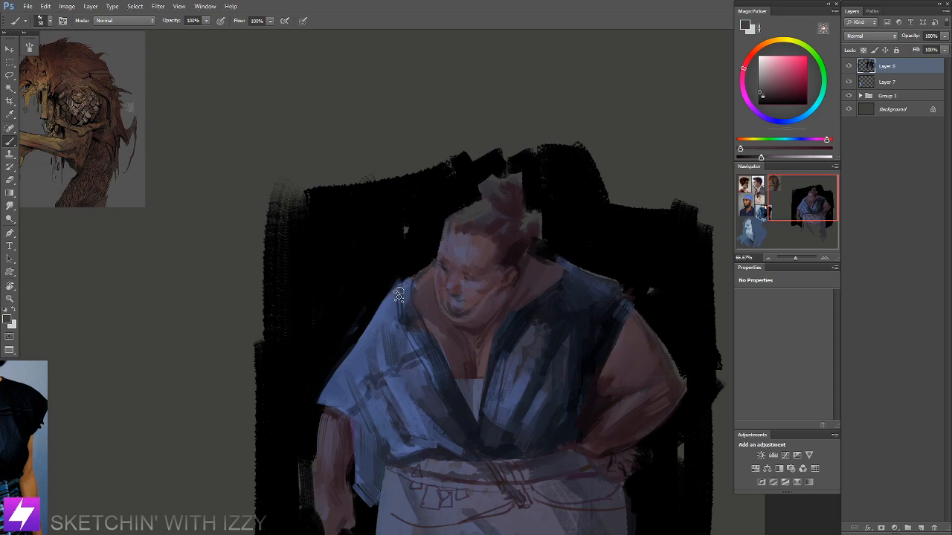
{"action": "left_click_drag", "start_coordinate": [491, 209], "coordinate": [514, 221]}
{"action": "key", "text": "ctrl+minus"}
{"action": "left_click_drag", "start_coordinate": [512, 254], "coordinate": [525, 259]}
{"action": "left_click_drag", "start_coordinate": [457, 286], "coordinate": [463, 282]}
{"action": "key", "text": "ctrl+plus"}
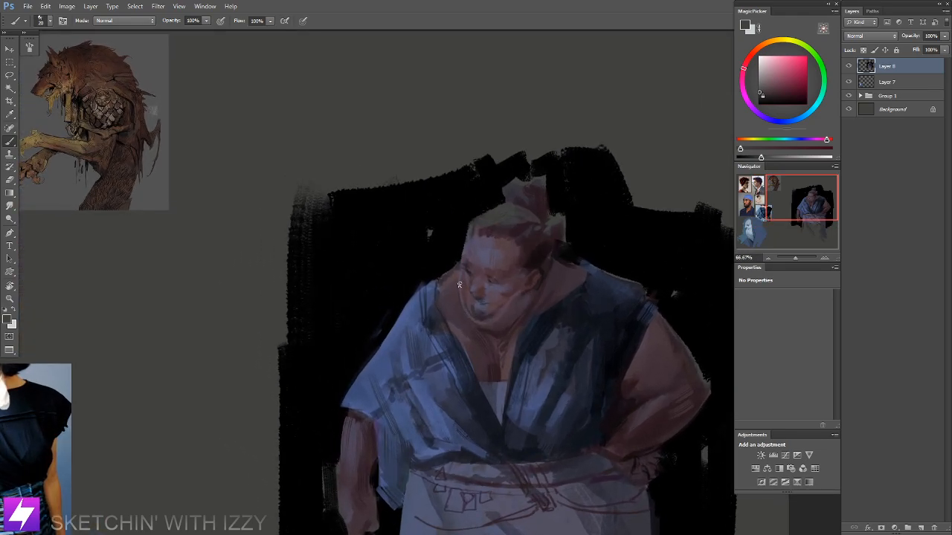
Step: Sample muted skin tones from the neck and forehead and repaint the neck skin beside the vest collar
{"action": "left_click", "coordinate": [450, 281], "text": "alt"}
{"action": "left_click", "coordinate": [478, 243], "text": "alt"}
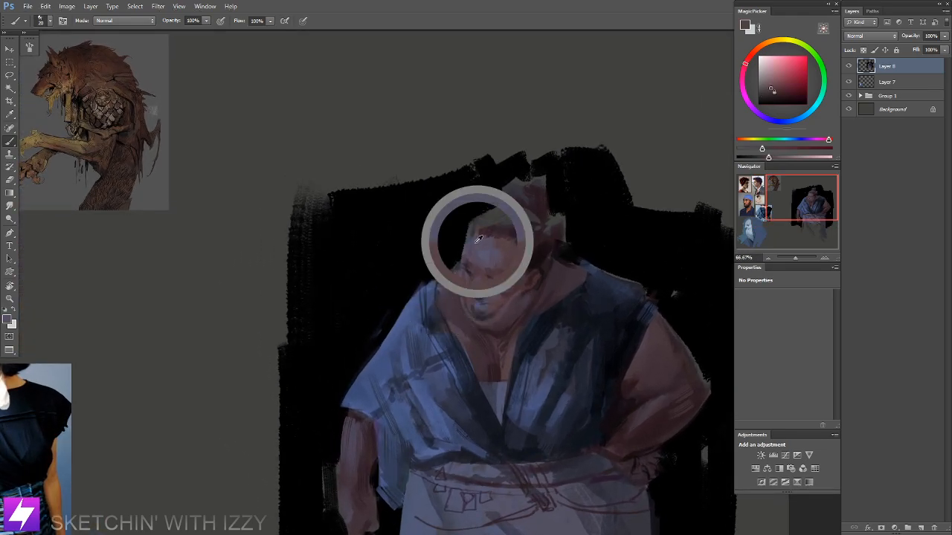
{"action": "key", "text": "bracketright"}
{"action": "key", "text": "bracketright"}
{"action": "key", "text": "bracketright"}
{"action": "mouse_move", "coordinate": [449, 301]}
{"action": "left_mouse_down"}
{"action": "mouse_move", "coordinate": [456, 292]}
{"action": "mouse_move", "coordinate": [450, 326]}
{"action": "mouse_move", "coordinate": [438, 283]}
{"action": "left_mouse_up"}
Step: Sample a dark red-brown and deepen the shadows on the chest and along the inner edge of the collar
{"action": "left_click", "coordinate": [497, 381], "text": "alt"}
{"action": "key", "text": "bracketleft"}
{"action": "key", "text": "bracketleft"}
{"action": "key", "text": "bracketleft"}
{"action": "key", "text": "bracketleft"}
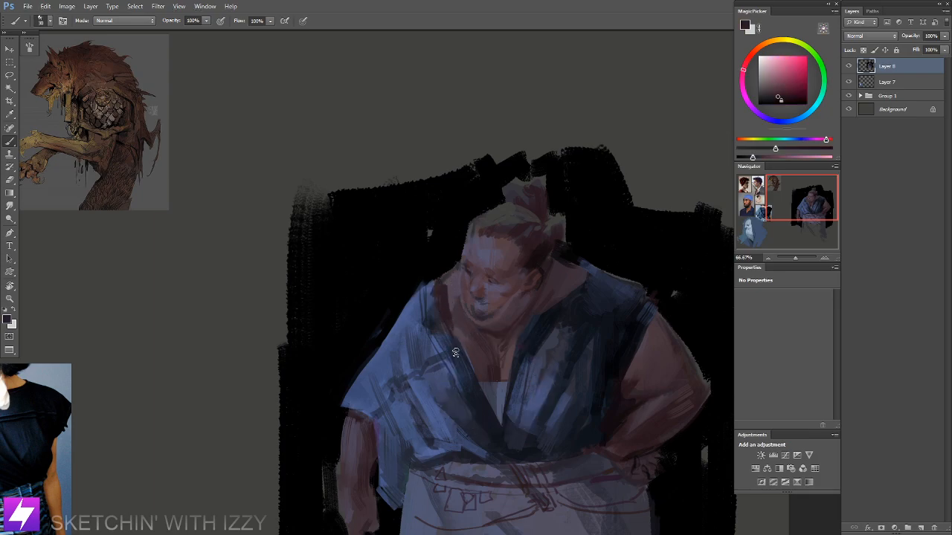
{"action": "mouse_move", "coordinate": [465, 367]}
{"action": "left_mouse_down"}
{"action": "mouse_move", "coordinate": [480, 302]}
{"action": "mouse_move", "coordinate": [479, 311]}
{"action": "left_mouse_up"}
{"action": "key", "text": "bracketright"}
{"action": "key", "text": "bracketright"}
{"action": "key", "text": "bracketright"}
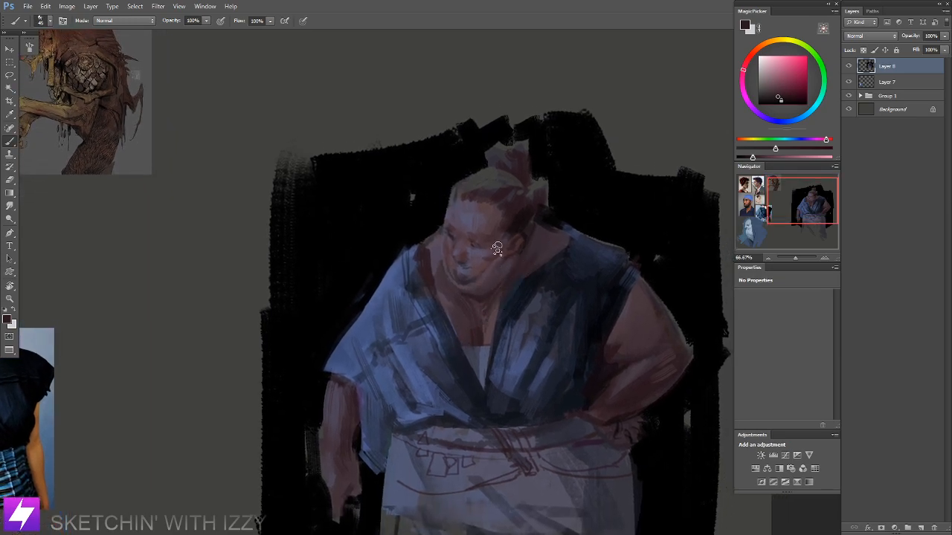
Step: Sample a violet-blue tone and refine the cool highlights on the forehead and around the mouth
{"action": "left_click", "coordinate": [485, 325], "text": "alt"}
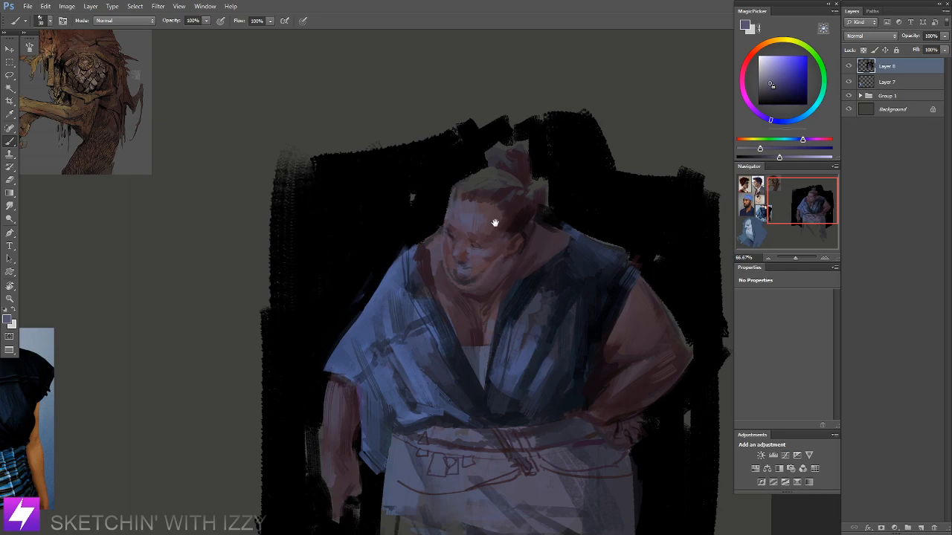
{"action": "left_click_drag", "start_coordinate": [493, 233], "coordinate": [514, 231]}
{"action": "left_click_drag", "start_coordinate": [424, 360], "coordinate": [458, 290]}
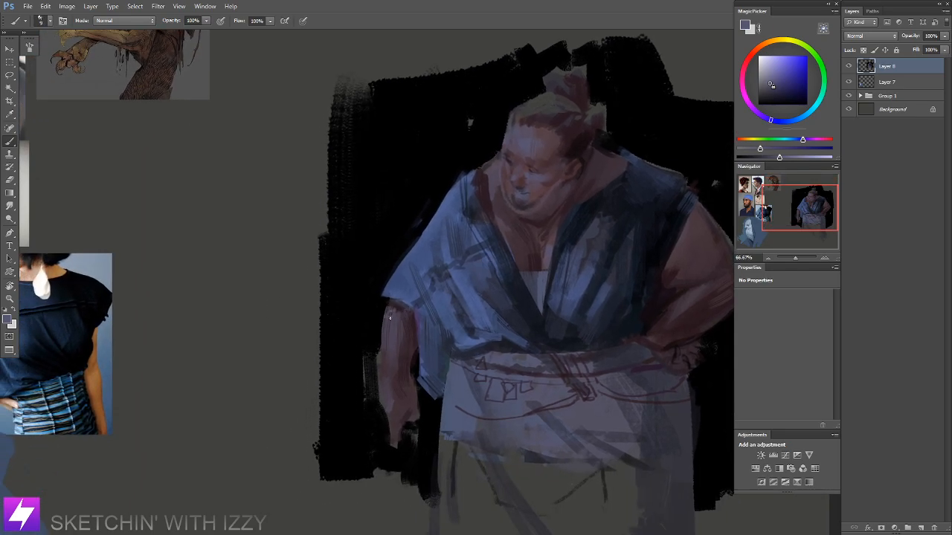
{"action": "scroll", "coordinate": [493, 259], "scroll_direction": "up", "scroll_amount": 3}
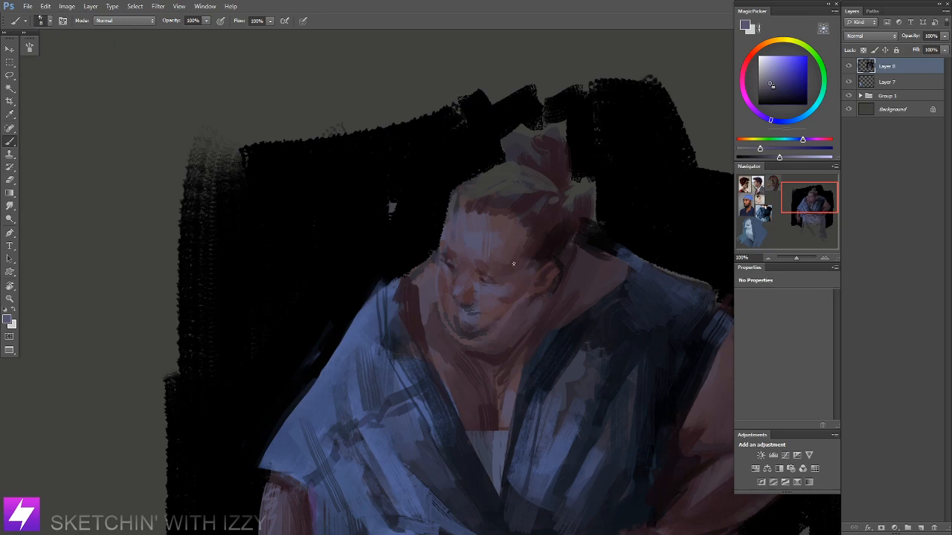
Step: Rotate the canvas and define the eyelids and mouth line with small near-black strokes
{"action": "key", "text": "ctrl+minus"}
{"action": "key", "text": "r"}
{"action": "left_click_drag", "start_coordinate": [492, 320], "coordinate": [510, 254]}
{"action": "key", "text": "ctrl+plus"}
{"action": "key", "text": "b"}
{"action": "key", "text": "d"}
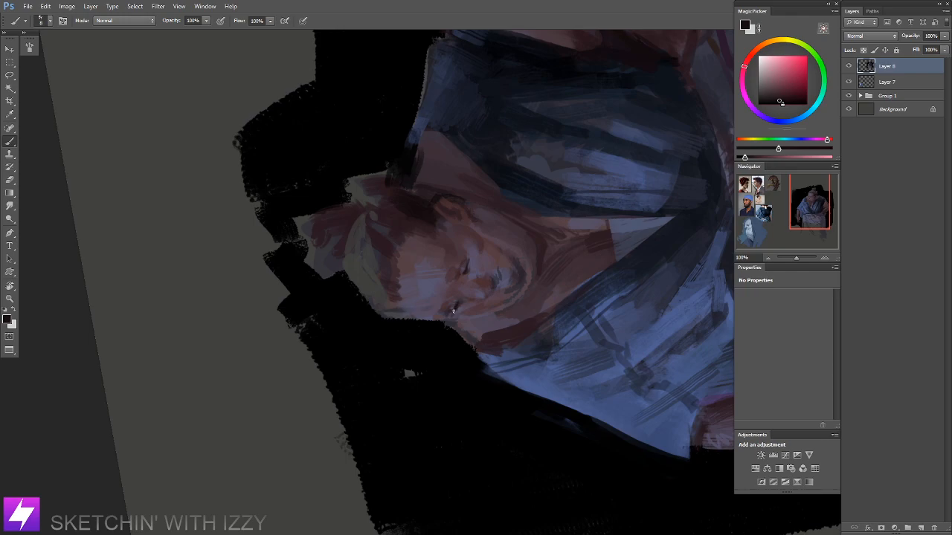
{"action": "key", "text": "Escape"}
{"action": "mouse_move", "coordinate": [515, 275]}
{"action": "left_mouse_down"}
{"action": "mouse_move", "coordinate": [510, 283]}
{"action": "mouse_move", "coordinate": [484, 210]}
{"action": "left_mouse_up"}
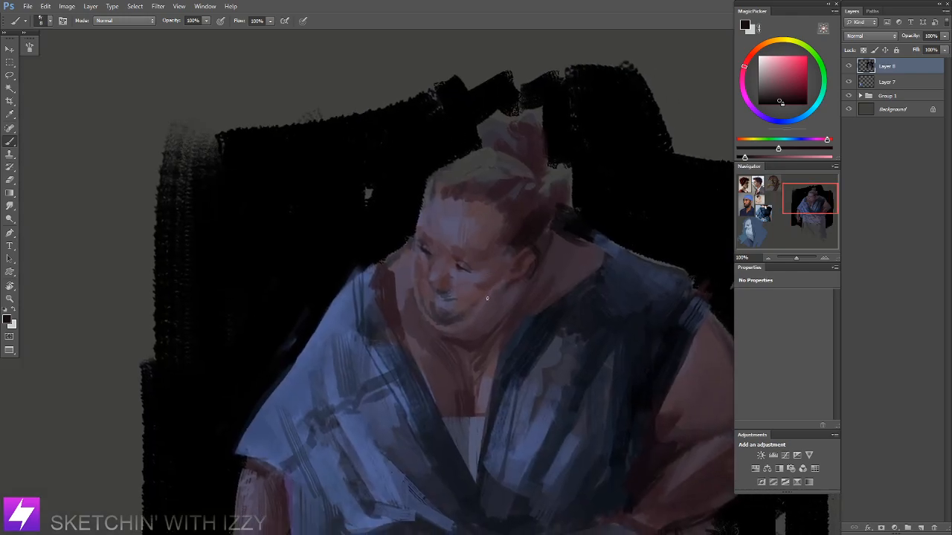
{"action": "key", "text": "ctrl+plus"}
{"action": "left_click_drag", "start_coordinate": [443, 303], "coordinate": [481, 333]}
{"action": "key", "text": "bracketright"}
{"action": "key", "text": "bracketright"}
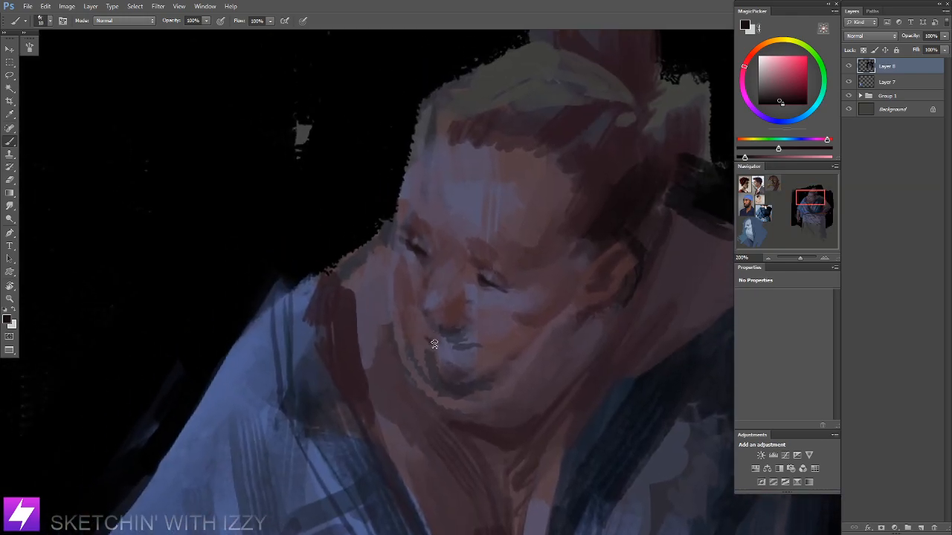
{"action": "key", "text": "ctrl+minus"}
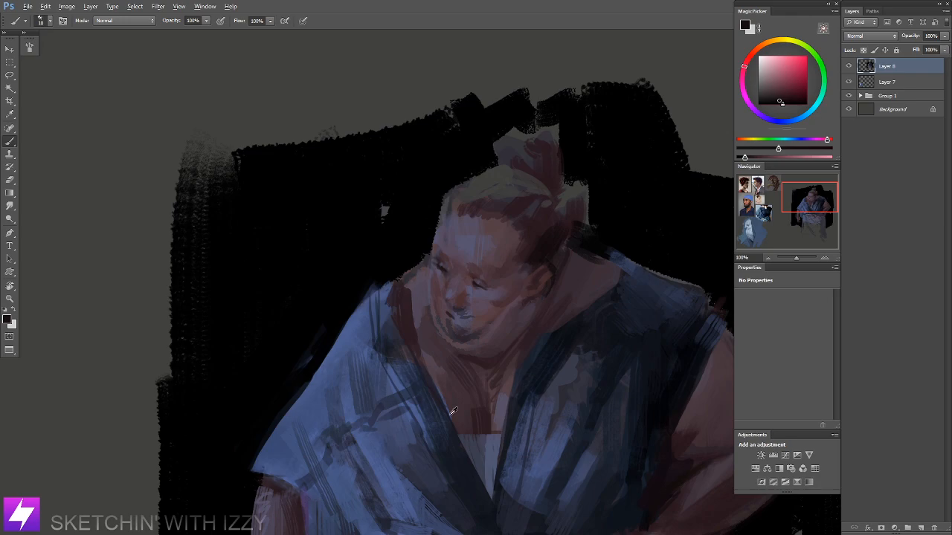
Step: Rework the mouth and chin with sampled dark red skin tones on a rotated canvas
{"action": "left_click", "coordinate": [531, 235], "text": "alt"}
{"action": "left_click", "coordinate": [498, 304], "text": "alt"}
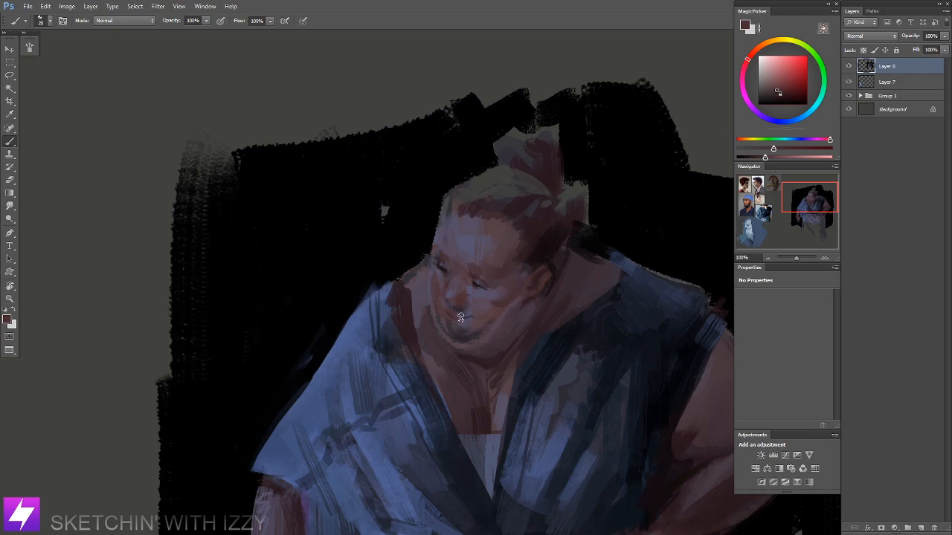
{"action": "key", "text": "ctrl+minus"}
{"action": "key", "text": "r"}
{"action": "left_click_drag", "start_coordinate": [520, 342], "coordinate": [546, 294]}
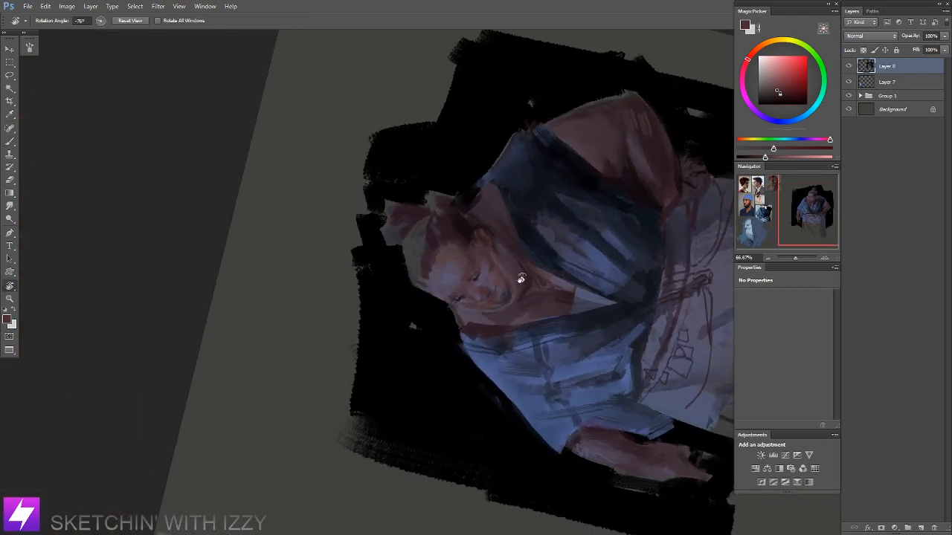
{"action": "key", "text": "ctrl+plus"}
{"action": "key", "text": "b"}
{"action": "left_click", "coordinate": [509, 299], "text": "alt"}
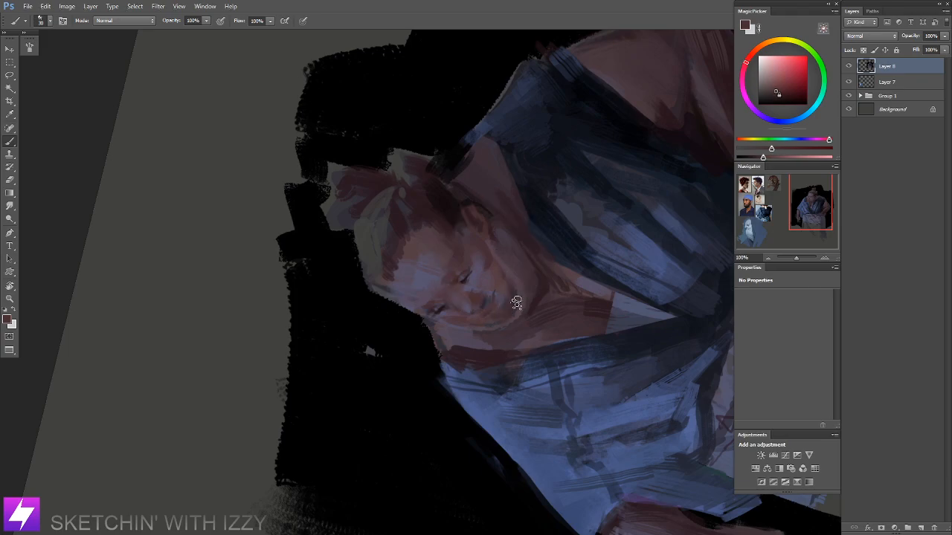
{"action": "key", "text": "Escape"}
{"action": "left_click_drag", "start_coordinate": [491, 320], "coordinate": [514, 319]}
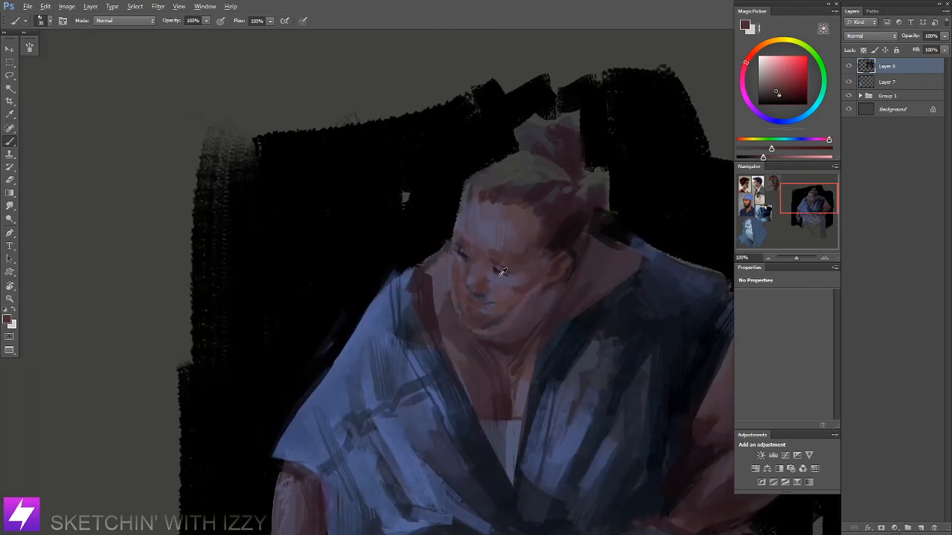
Step: Soften the mouth and chin with sampled violet and muted red skin tones
{"action": "left_click", "coordinate": [487, 300], "text": "alt"}
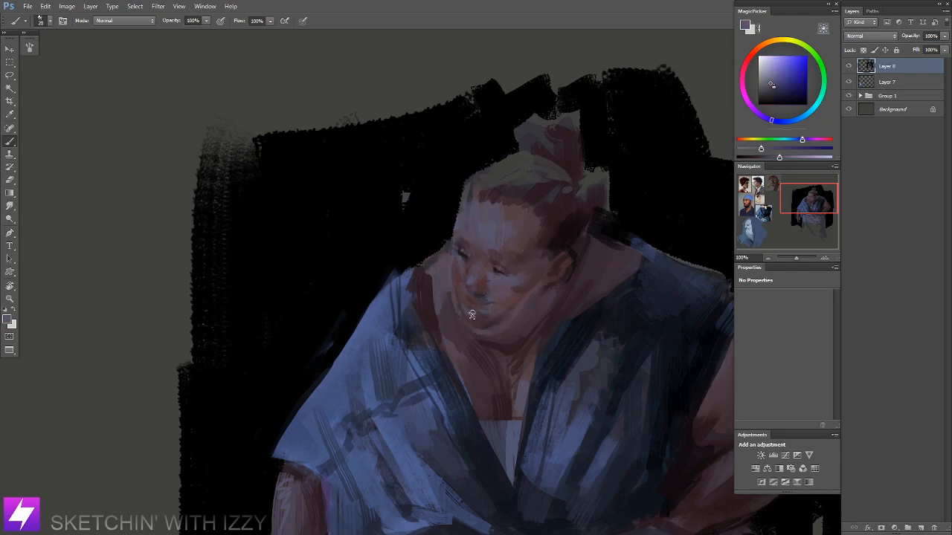
{"action": "key", "text": "bracketright"}
{"action": "key", "text": "bracketright"}
{"action": "left_click", "coordinate": [503, 305], "text": "alt"}
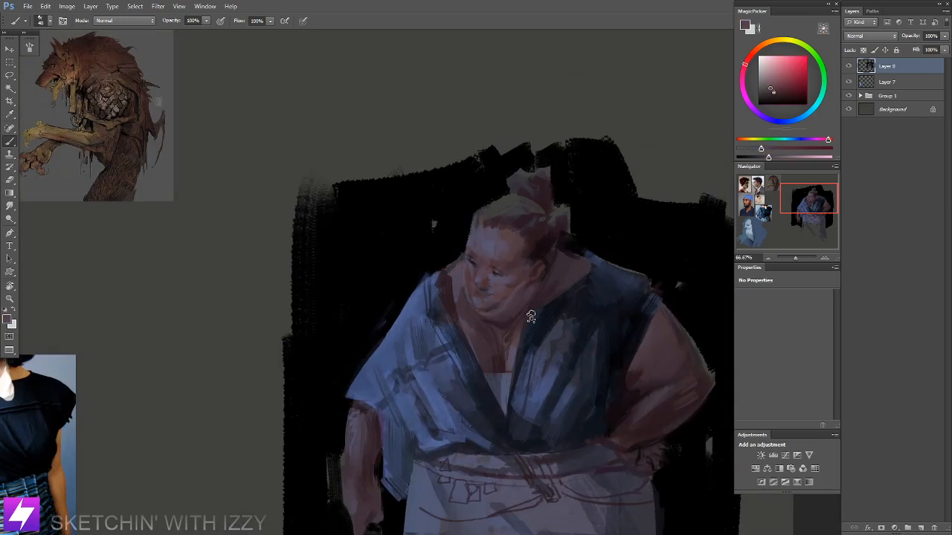
Step: Rotate the canvas and model the jawline, cheek and neck with sampled dark and mid skin tones
{"action": "key", "text": "r"}
{"action": "mouse_move", "coordinate": [519, 338]}
{"action": "left_mouse_down"}
{"action": "mouse_move", "coordinate": [540, 307]}
{"action": "mouse_move", "coordinate": [538, 272]}
{"action": "left_mouse_up"}
{"action": "key", "text": "ctrl+plus"}
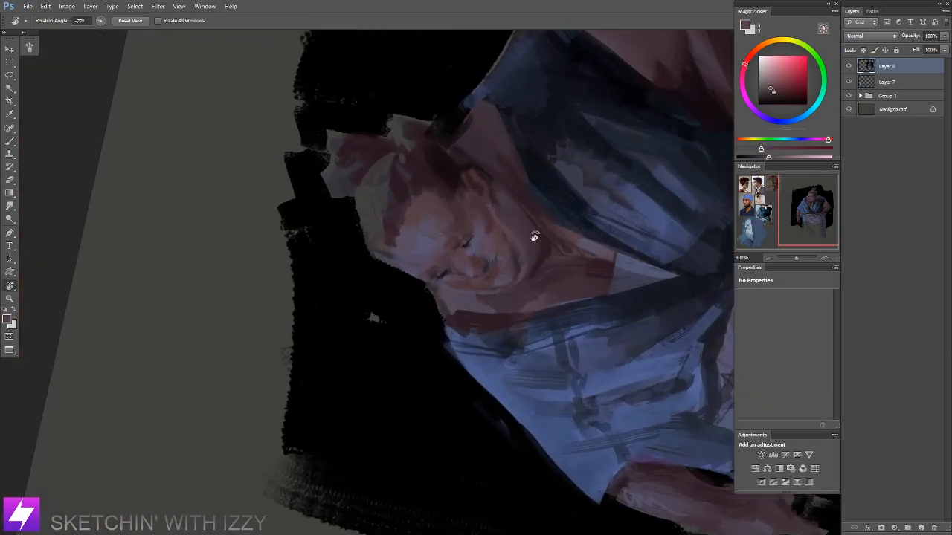
{"action": "left_click_drag", "start_coordinate": [533, 238], "coordinate": [525, 291]}
{"action": "left_click", "coordinate": [515, 298], "text": "alt"}
{"action": "left_click", "coordinate": [493, 236], "text": "alt"}
{"action": "left_click", "coordinate": [481, 225], "text": "alt"}
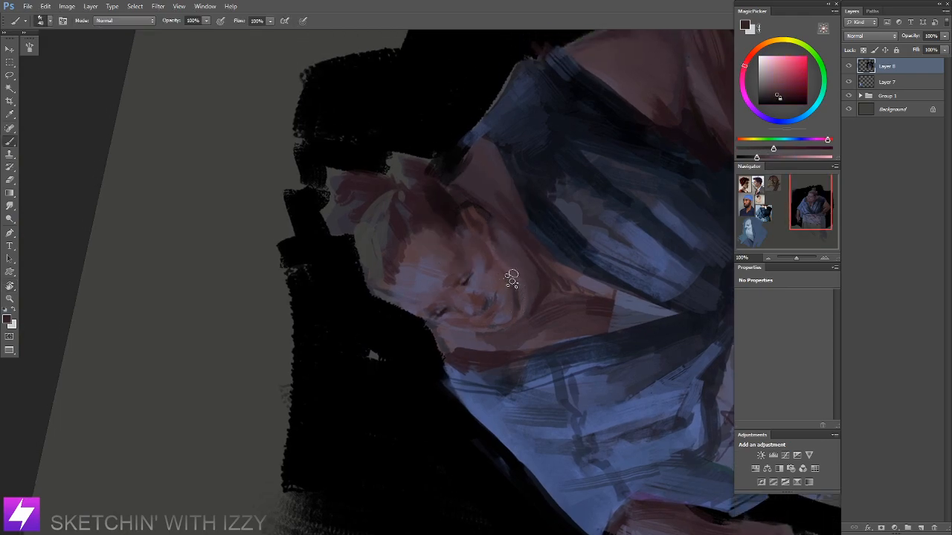
{"action": "left_click", "coordinate": [498, 257], "text": "alt"}
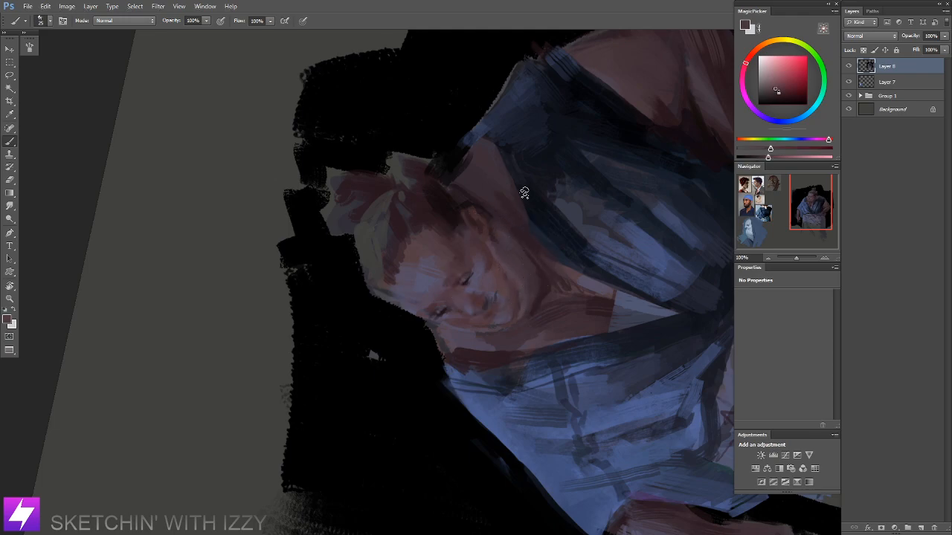
{"action": "left_click", "coordinate": [513, 280], "text": "alt"}
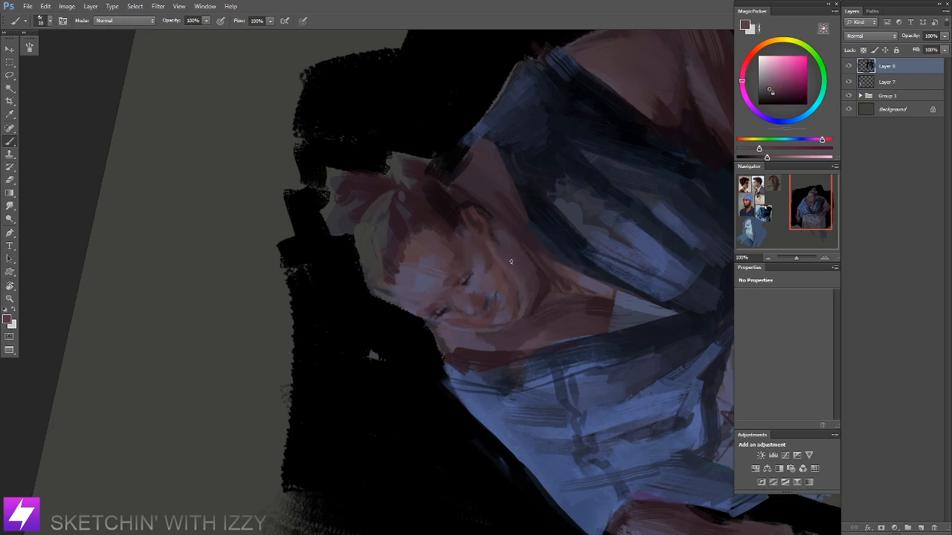
{"action": "left_click", "coordinate": [503, 262], "text": "alt"}
{"action": "left_click", "coordinate": [522, 269], "text": "alt"}
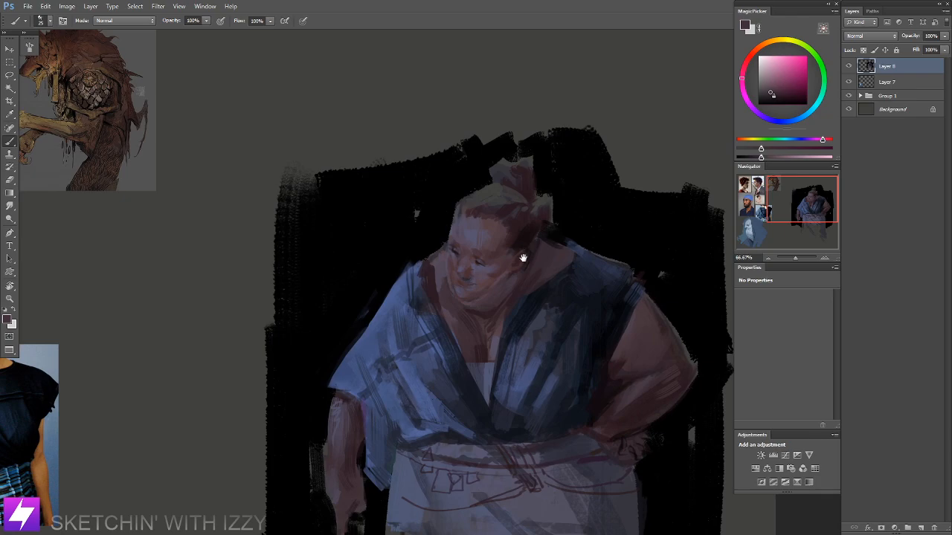
Step: Add a new empty layer above the painted figure
{"action": "left_click_drag", "start_coordinate": [523, 258], "coordinate": [527, 252]}
{"action": "key", "text": "ctrl+plus"}
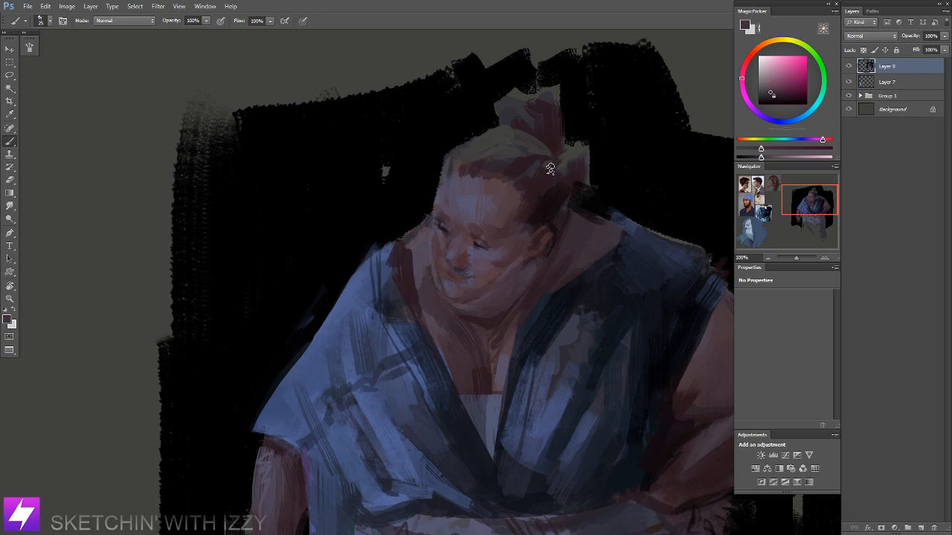
{"action": "key", "text": "ctrl+minus"}
{"action": "key", "text": "ctrl+minus"}
{"action": "left_click_drag", "start_coordinate": [506, 189], "coordinate": [471, 222]}
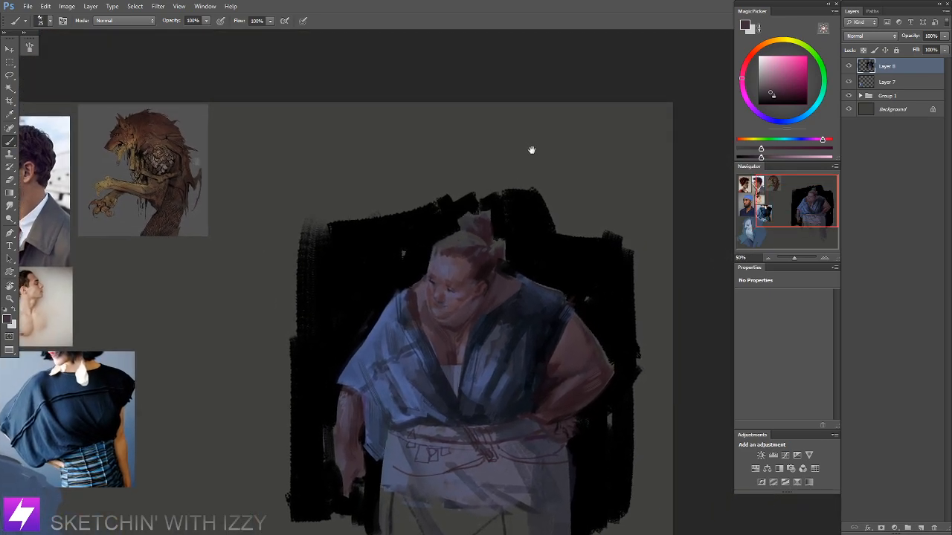
{"action": "key", "text": "ctrl+plus"}
{"action": "left_click_drag", "start_coordinate": [459, 285], "coordinate": [441, 277]}
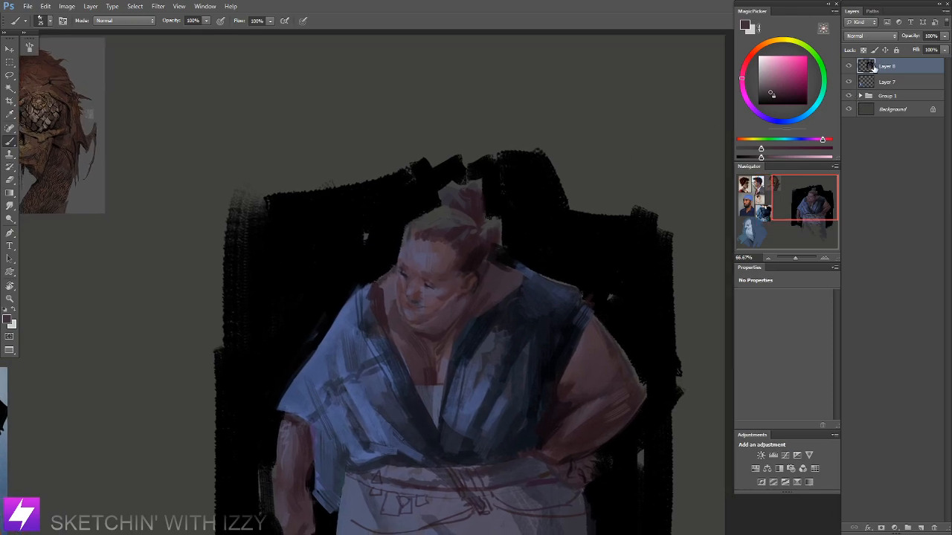
{"action": "key", "text": "ctrl+alt+shift+n"}
{"action": "key", "text": "ctrl+plus"}
{"action": "left_click_drag", "start_coordinate": [473, 306], "coordinate": [448, 308]}
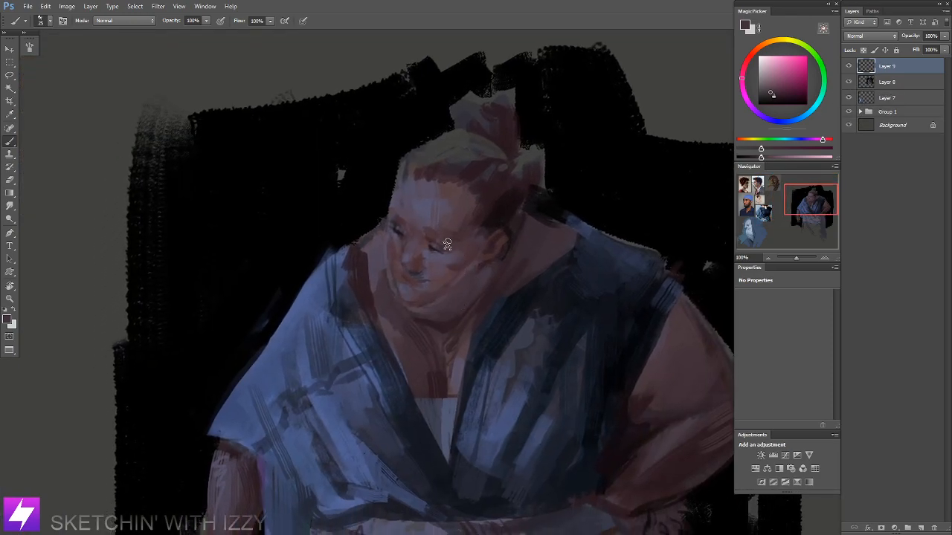
Step: Sample a near-black from the face for a smaller brush, and try and undo a thin stroke across the lower face
{"action": "key", "text": "ctrl+minus"}
{"action": "left_click_drag", "start_coordinate": [483, 234], "coordinate": [484, 176]}
{"action": "left_click_drag", "start_coordinate": [469, 316], "coordinate": [483, 241]}
{"action": "mouse_move", "coordinate": [503, 168]}
{"action": "left_mouse_down"}
{"action": "mouse_move", "coordinate": [489, 235]}
{"action": "mouse_move", "coordinate": [473, 206]}
{"action": "mouse_move", "coordinate": [426, 278]}
{"action": "left_mouse_up"}
{"action": "key", "text": "ctrl+plus"}
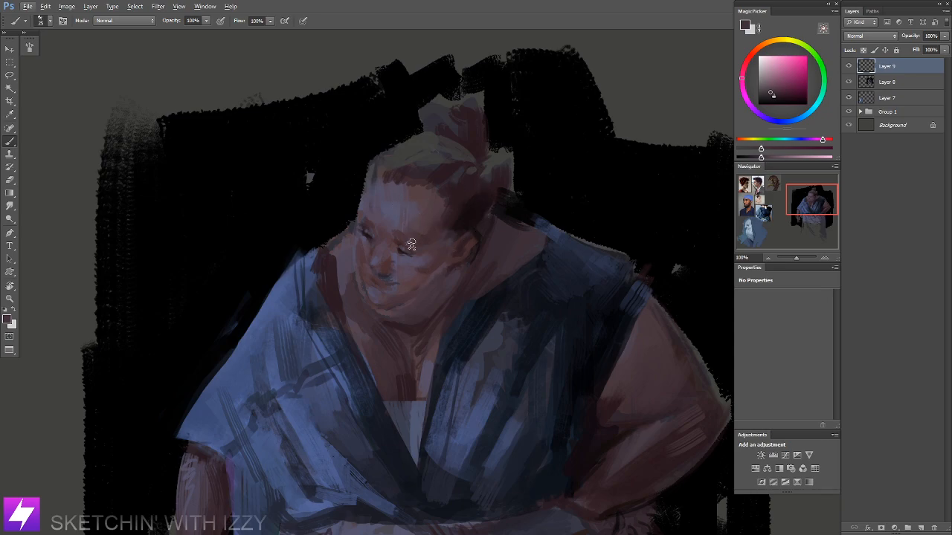
{"action": "left_click", "coordinate": [463, 230], "text": "alt"}
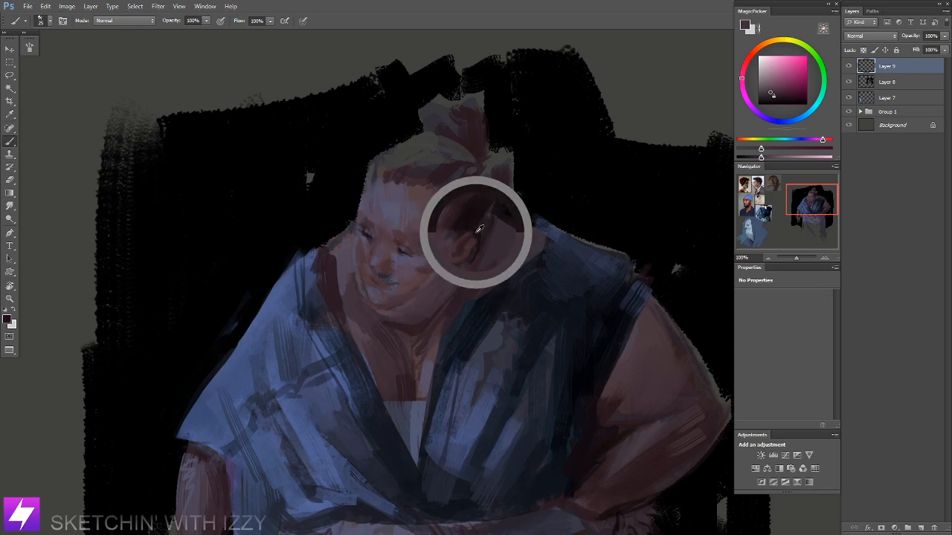
{"action": "left_click", "coordinate": [400, 251], "text": "alt"}
{"action": "key", "text": "bracketleft"}
{"action": "key", "text": "bracketleft"}
{"action": "key", "text": "bracketleft"}
{"action": "key", "text": "bracketleft"}
{"action": "left_click_drag", "start_coordinate": [361, 265], "coordinate": [408, 279]}
{"action": "key", "text": "ctrl+z"}
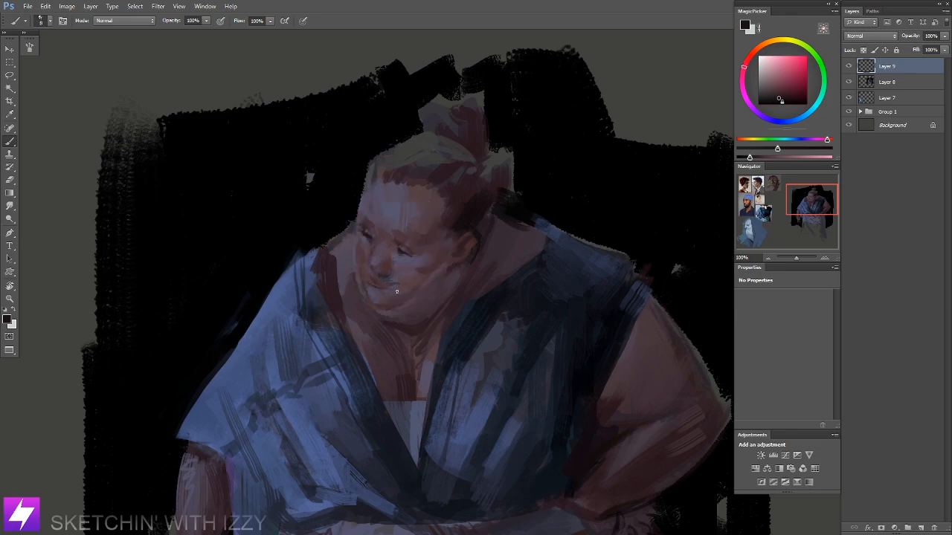
Step: Draw groups of short expression marks above the figure and handwrite the labels "sneaky" and "goofy" beside them
{"action": "key", "text": "ctrl+minus"}
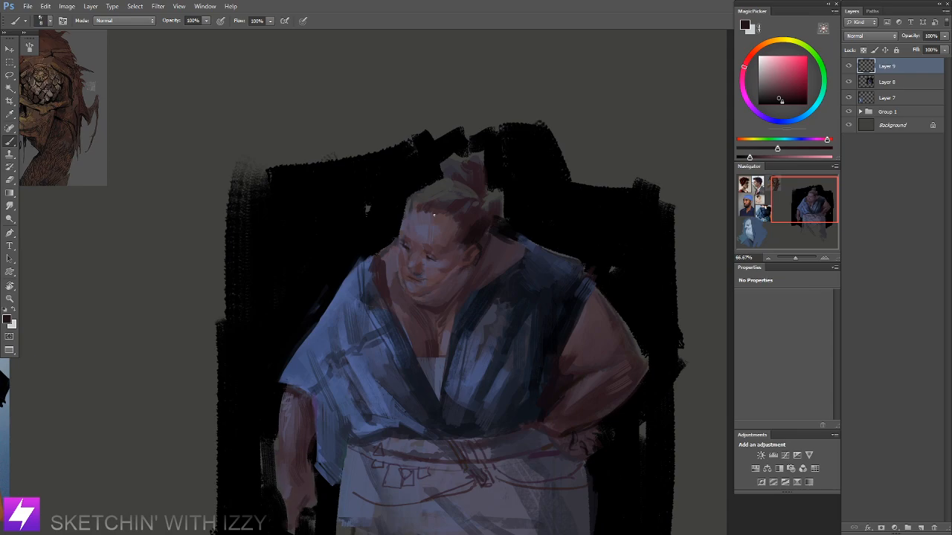
{"action": "left_click_drag", "start_coordinate": [468, 162], "coordinate": [435, 210]}
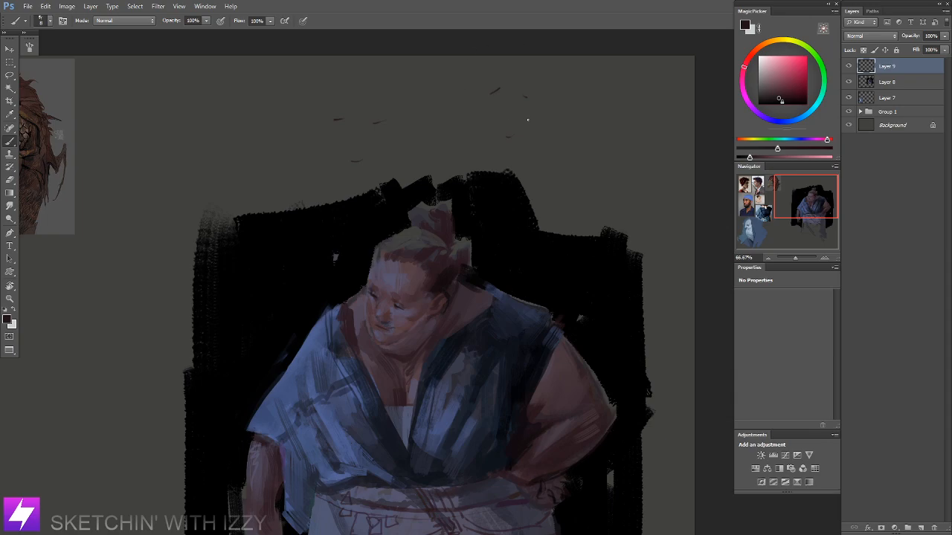
{"action": "mouse_move", "coordinate": [371, 143]}
{"action": "left_mouse_down"}
{"action": "mouse_move", "coordinate": [422, 148]}
{"action": "mouse_move", "coordinate": [424, 159]}
{"action": "left_mouse_up"}
{"action": "left_click_drag", "start_coordinate": [535, 120], "coordinate": [535, 131]}
{"action": "left_click_drag", "start_coordinate": [575, 220], "coordinate": [570, 231]}
{"action": "left_click_drag", "start_coordinate": [452, 237], "coordinate": [441, 255]}
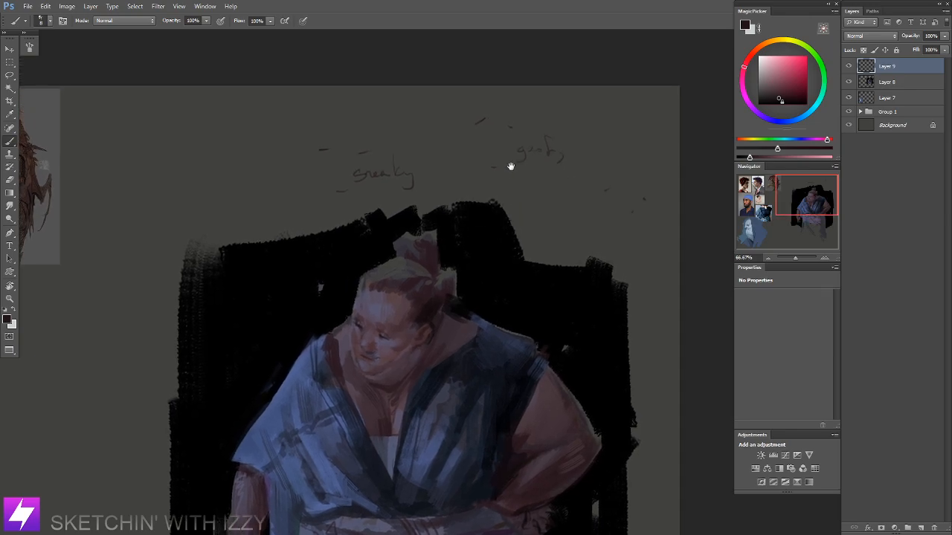
{"action": "left_click_drag", "start_coordinate": [380, 336], "coordinate": [513, 208]}
{"action": "left_click_drag", "start_coordinate": [185, 378], "coordinate": [498, 208]}
{"action": "left_click_drag", "start_coordinate": [366, 325], "coordinate": [209, 379]}
{"action": "left_click_drag", "start_coordinate": [373, 286], "coordinate": [215, 379]}
{"action": "left_click_drag", "start_coordinate": [370, 246], "coordinate": [283, 285]}
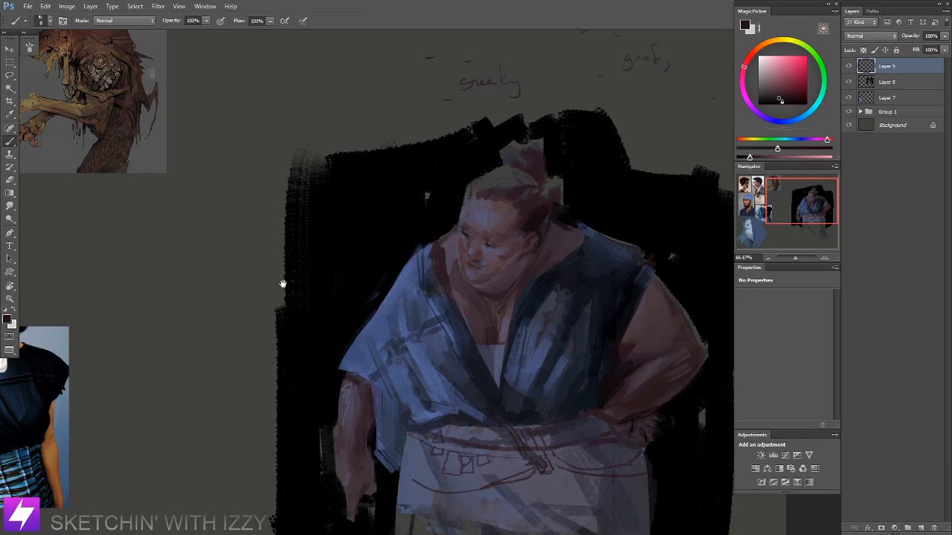
{"action": "left_click_drag", "start_coordinate": [469, 191], "coordinate": [425, 224]}
{"action": "left_click_drag", "start_coordinate": [482, 219], "coordinate": [462, 231]}
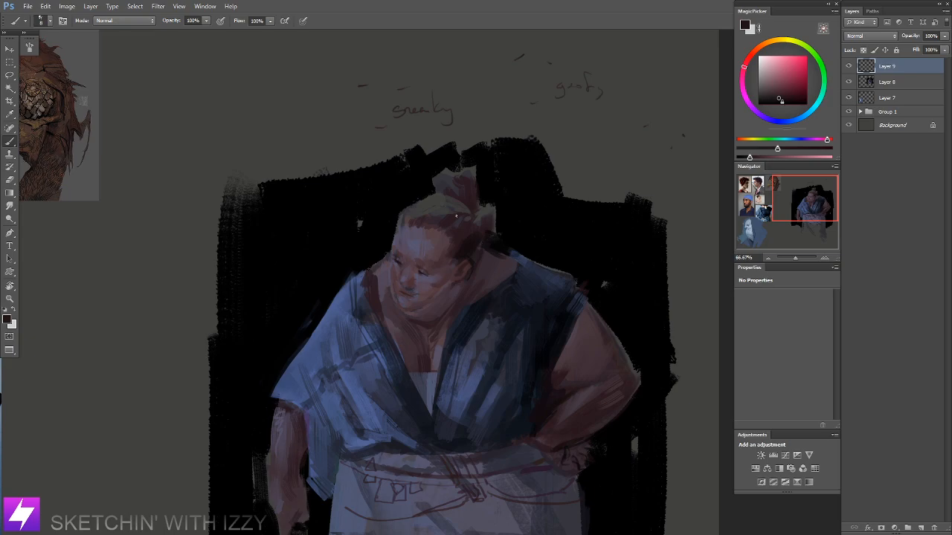
{"action": "key", "text": "r"}
{"action": "left_click_drag", "start_coordinate": [484, 276], "coordinate": [481, 336]}
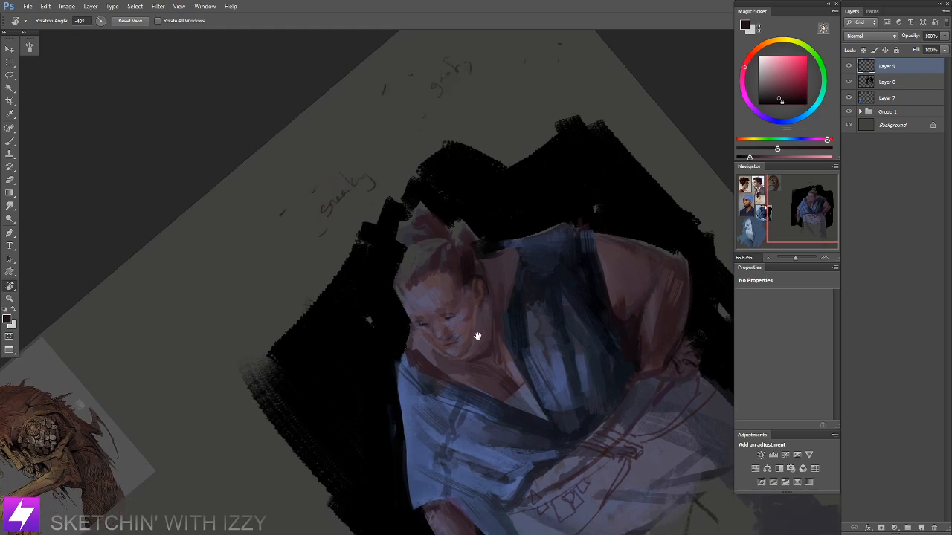
{"action": "key", "text": "Escape"}
{"action": "left_click_drag", "start_coordinate": [426, 293], "coordinate": [434, 321]}
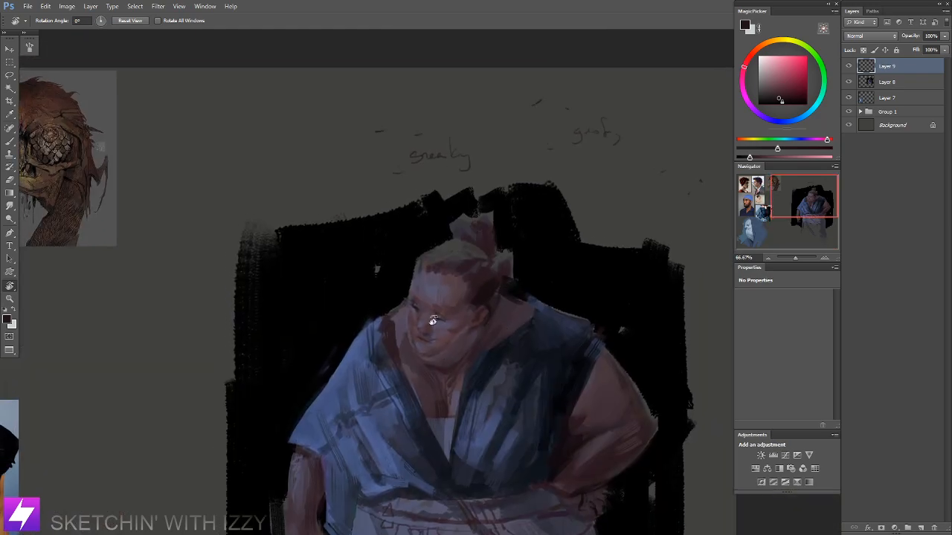
{"action": "key", "text": "e"}
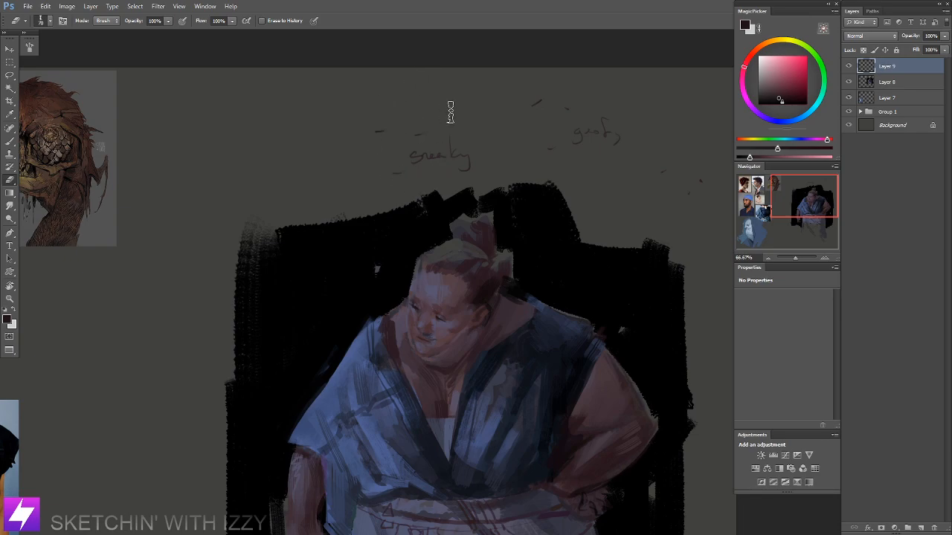
{"action": "key", "text": "b"}
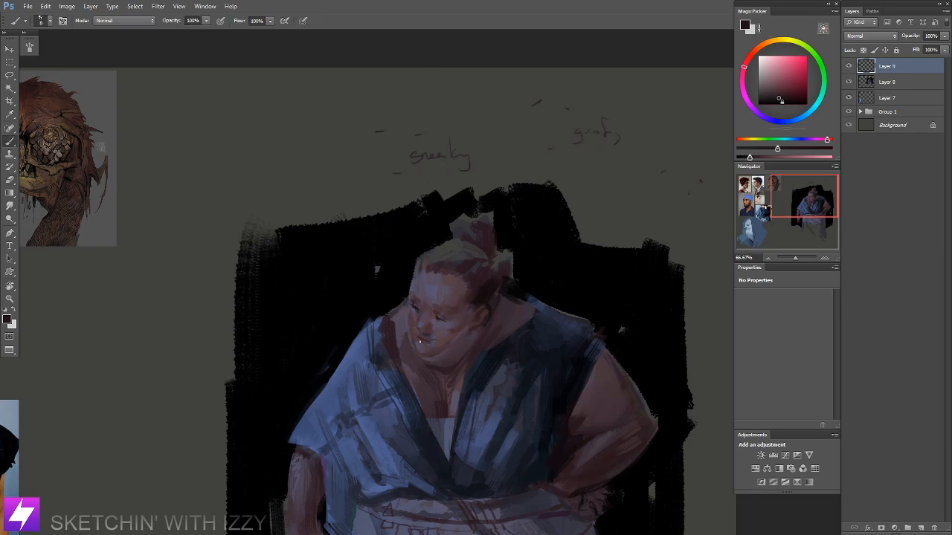
Step: Darken the mouth line and facial features in near-black with a size 10 brush
{"action": "key", "text": "bracketright"}
{"action": "key", "text": "bracketright"}
{"action": "key", "text": "r"}
{"action": "left_click_drag", "start_coordinate": [525, 272], "coordinate": [553, 336]}
{"action": "scroll", "coordinate": [546, 331], "scroll_direction": "up", "scroll_amount": 1}
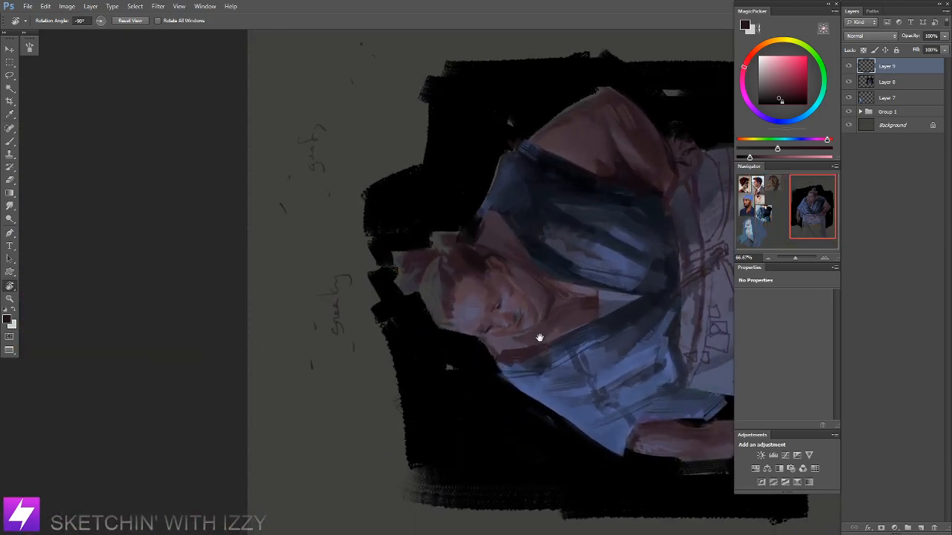
{"action": "key", "text": "e"}
{"action": "key", "text": "b"}
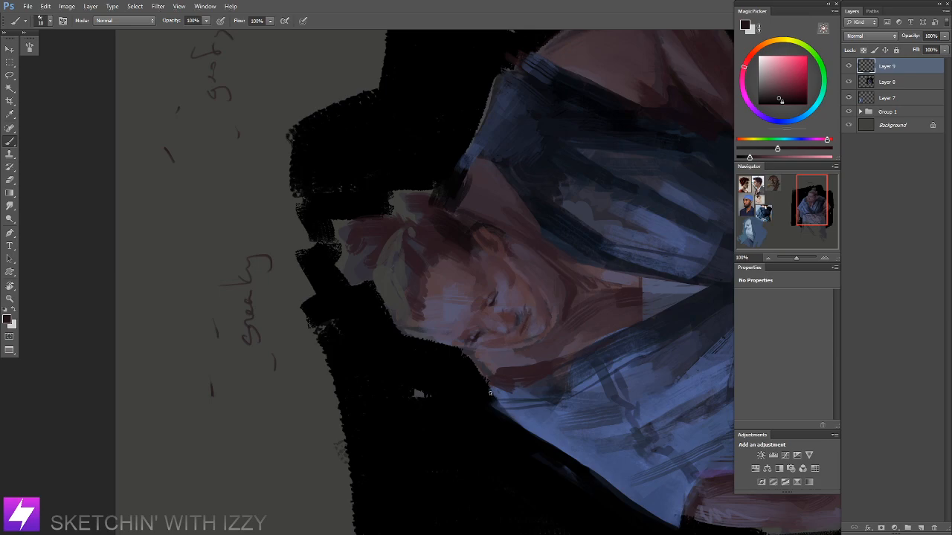
{"action": "key", "text": "Escape"}
{"action": "left_click_drag", "start_coordinate": [482, 356], "coordinate": [513, 359]}
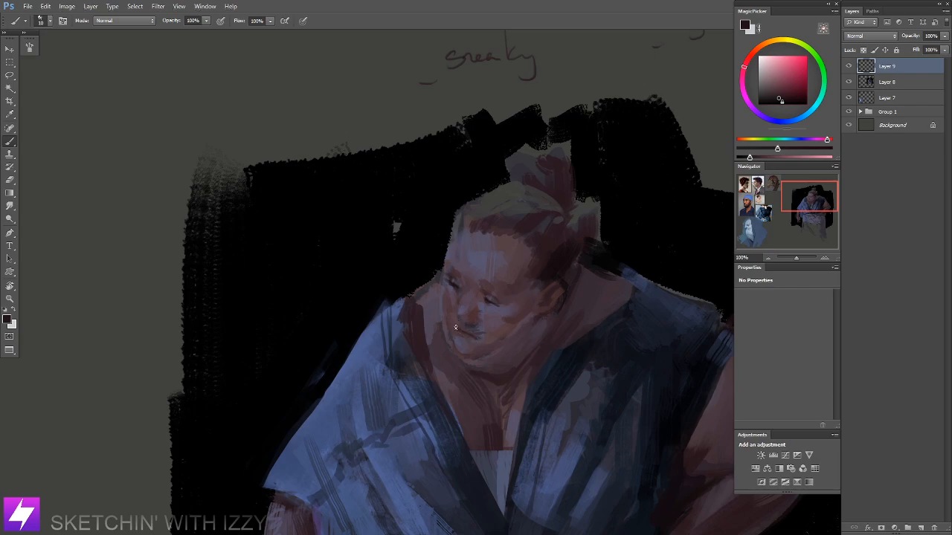
{"action": "left_click_drag", "start_coordinate": [525, 289], "coordinate": [521, 313]}
{"action": "left_click_drag", "start_coordinate": [505, 346], "coordinate": [513, 329]}
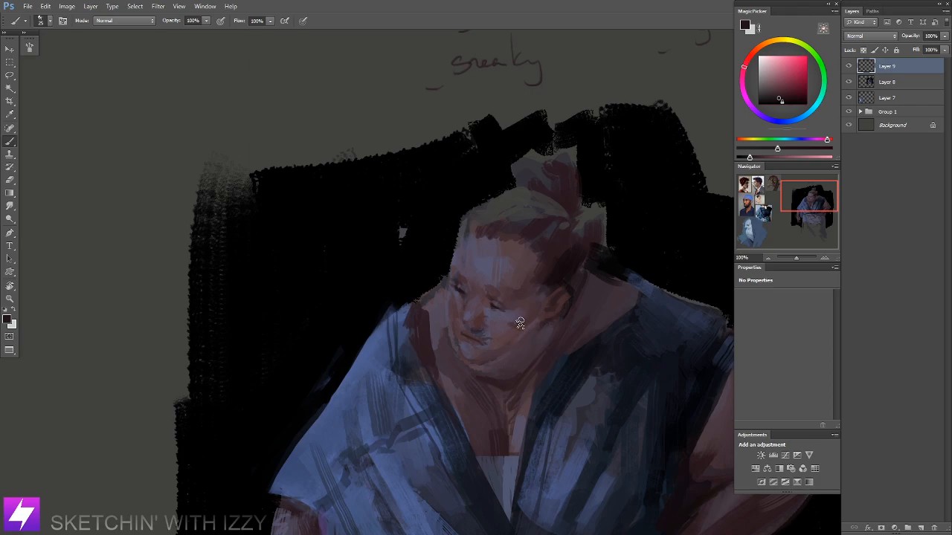
Step: Sample a dark brown from the near eye and touch up its lower lid
{"action": "left_click", "coordinate": [497, 310], "text": "alt"}
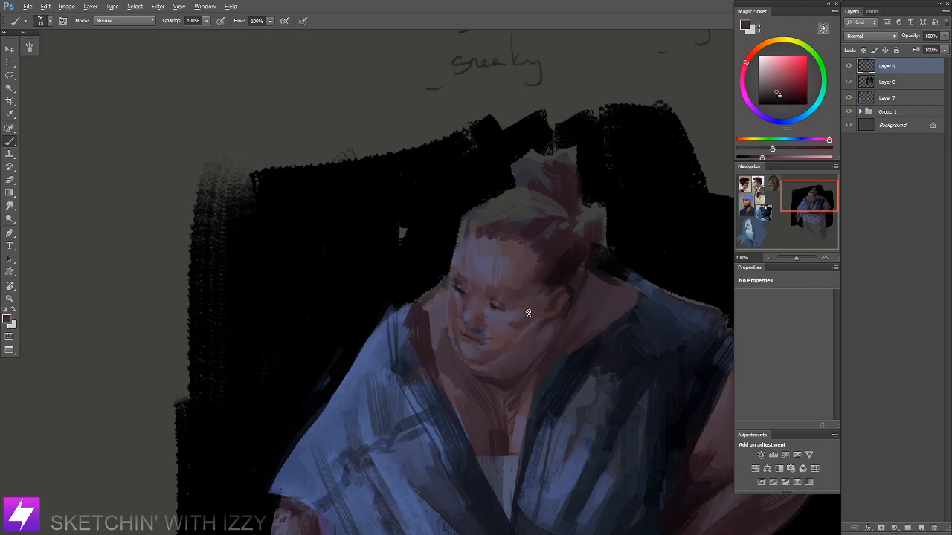
{"action": "left_click_drag", "start_coordinate": [499, 307], "coordinate": [502, 310]}
{"action": "key", "text": "ctrl+minus"}
{"action": "key", "text": "r"}
{"action": "mouse_move", "coordinate": [565, 311]}
{"action": "left_mouse_down"}
{"action": "mouse_move", "coordinate": [512, 243]}
{"action": "mouse_move", "coordinate": [504, 285]}
{"action": "left_mouse_up"}
{"action": "key", "text": "ctrl+plus"}
{"action": "key", "text": "Escape"}
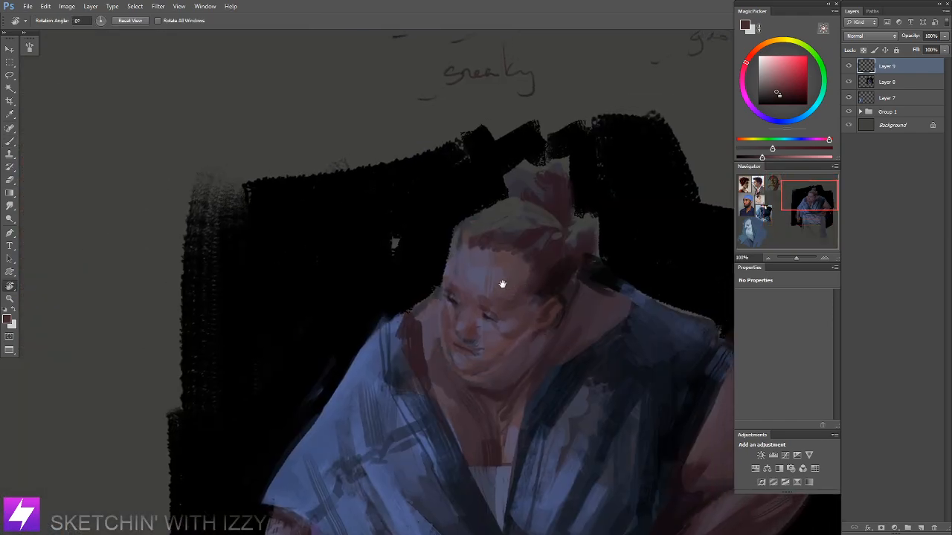
Step: Refine the far eye in dark reddish brown with a size 10 brush
{"action": "key", "text": "b"}
{"action": "key", "text": "bracketleft"}
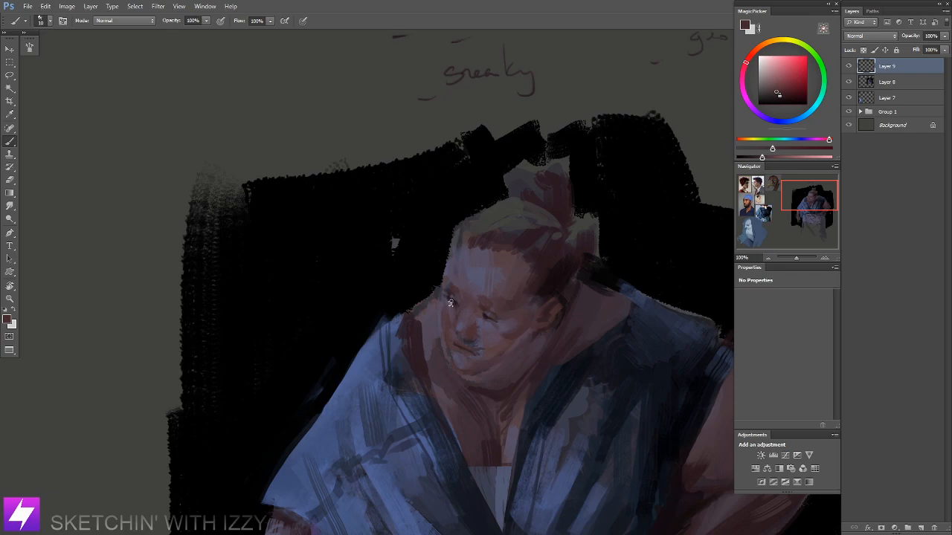
{"action": "key", "text": "ctrl+minus"}
{"action": "key", "text": "r"}
{"action": "mouse_move", "coordinate": [505, 283]}
{"action": "left_mouse_down"}
{"action": "mouse_move", "coordinate": [521, 294]}
{"action": "mouse_move", "coordinate": [529, 273]}
{"action": "mouse_move", "coordinate": [503, 288]}
{"action": "left_mouse_up"}
{"action": "key", "text": "ctrl+plus"}
{"action": "key", "text": "Escape"}
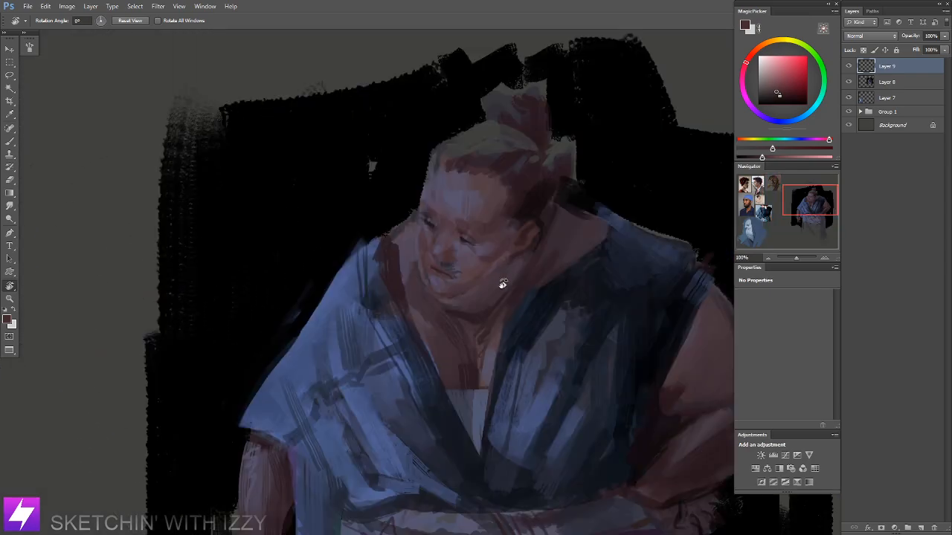
{"action": "key", "text": "b"}
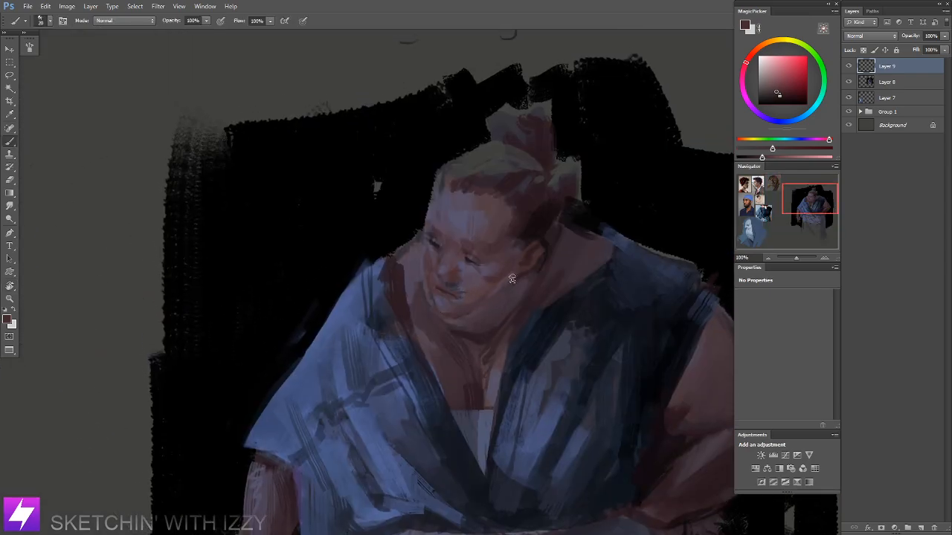
Step: Paint over the mouth and chin with skin tones sampled from the surrounding face
{"action": "left_click", "coordinate": [446, 287], "text": "alt"}
{"action": "key", "text": "r"}
{"action": "mouse_move", "coordinate": [514, 291]}
{"action": "left_mouse_down"}
{"action": "mouse_move", "coordinate": [527, 282]}
{"action": "mouse_move", "coordinate": [507, 293]}
{"action": "left_mouse_up"}
{"action": "left_click", "coordinate": [485, 310], "text": "alt"}
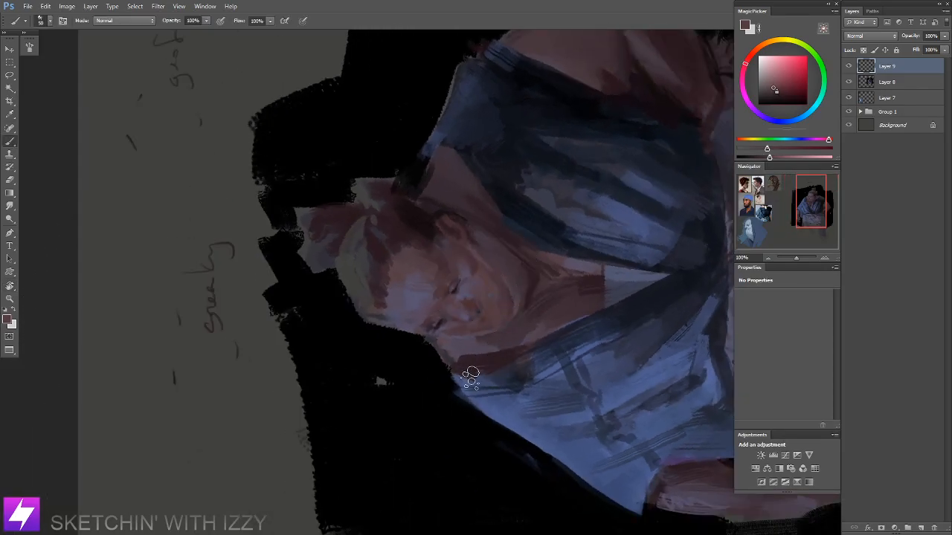
{"action": "key", "text": "Escape"}
{"action": "left_click", "coordinate": [450, 278], "text": "alt"}
{"action": "left_click", "coordinate": [467, 270], "text": "alt"}
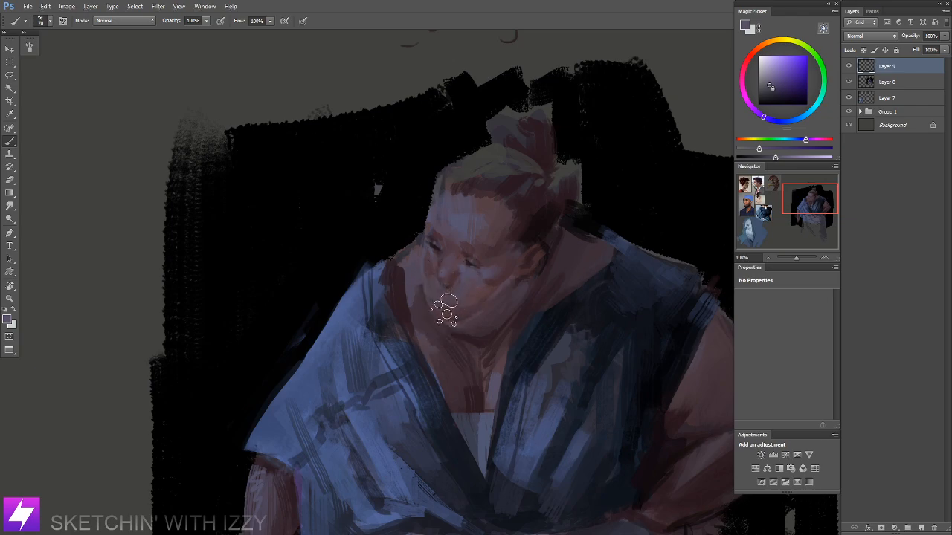
Step: Repaint the lips with a small brush, using dark browns sampled from the nose and eye areas
{"action": "left_click", "coordinate": [455, 272], "text": "alt"}
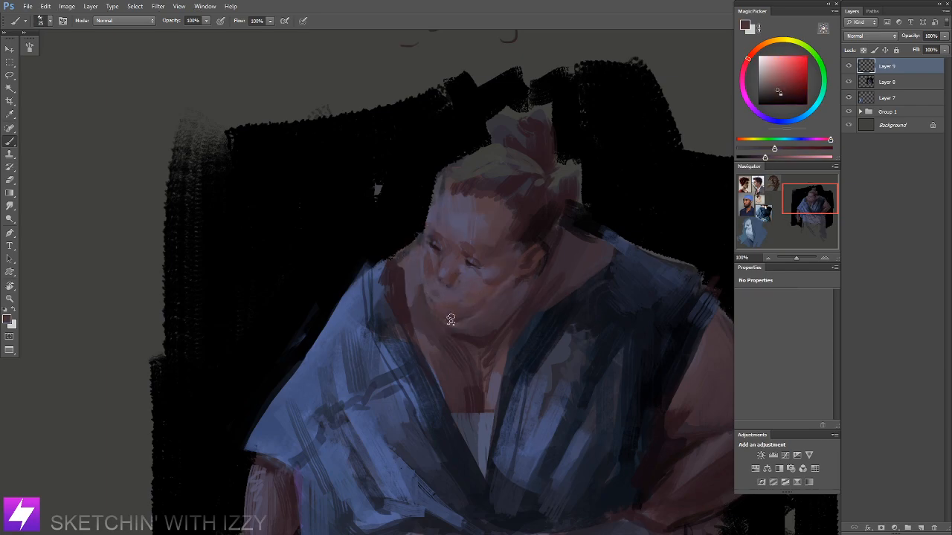
{"action": "key", "text": "r"}
{"action": "left_click_drag", "start_coordinate": [493, 305], "coordinate": [480, 278]}
{"action": "key", "text": "b"}
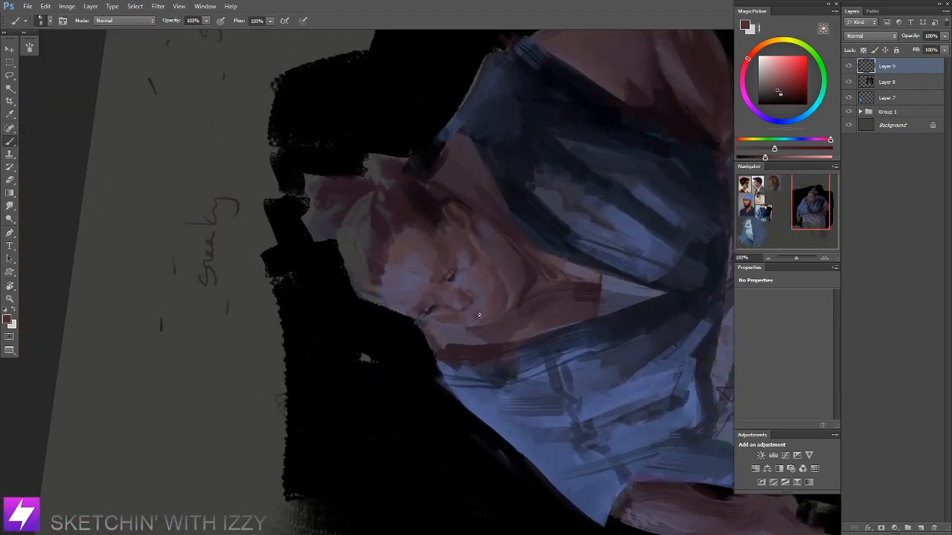
{"action": "left_click", "coordinate": [447, 276], "text": "alt"}
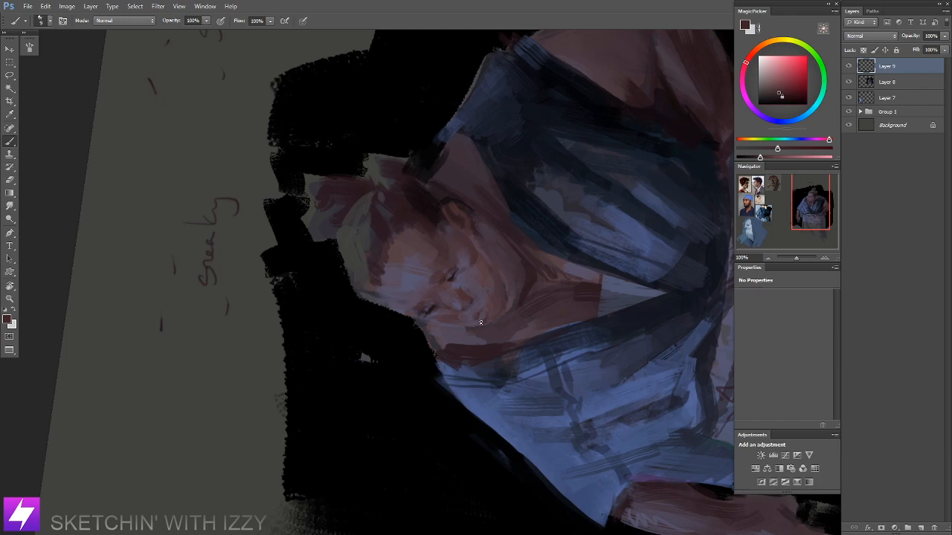
{"action": "key", "text": "Escape"}
{"action": "left_click_drag", "start_coordinate": [499, 317], "coordinate": [491, 319]}
Step: Try and undo a dark stroke above the figure while checking the face from a wider view
{"action": "key", "text": "bracketright"}
{"action": "key", "text": "bracketright"}
{"action": "key", "text": "ctrl+minus"}
{"action": "left_click_drag", "start_coordinate": [495, 232], "coordinate": [483, 302]}
{"action": "left_click_drag", "start_coordinate": [559, 110], "coordinate": [542, 148]}
{"action": "key", "text": "ctrl+z"}
{"action": "left_click_drag", "start_coordinate": [509, 196], "coordinate": [543, 207]}
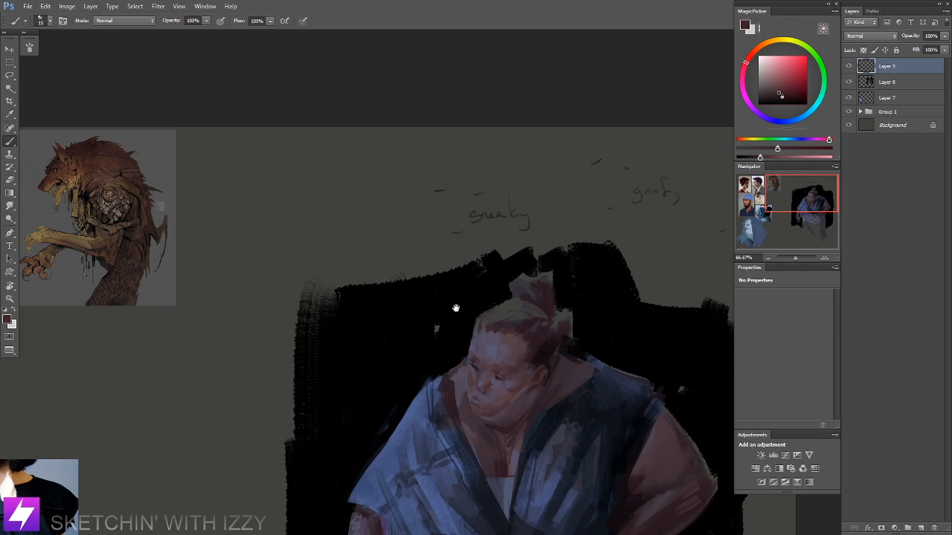
{"action": "left_click_drag", "start_coordinate": [482, 328], "coordinate": [465, 312]}
{"action": "key", "text": "ctrl+plus"}
{"action": "left_click_drag", "start_coordinate": [449, 397], "coordinate": [447, 307]}
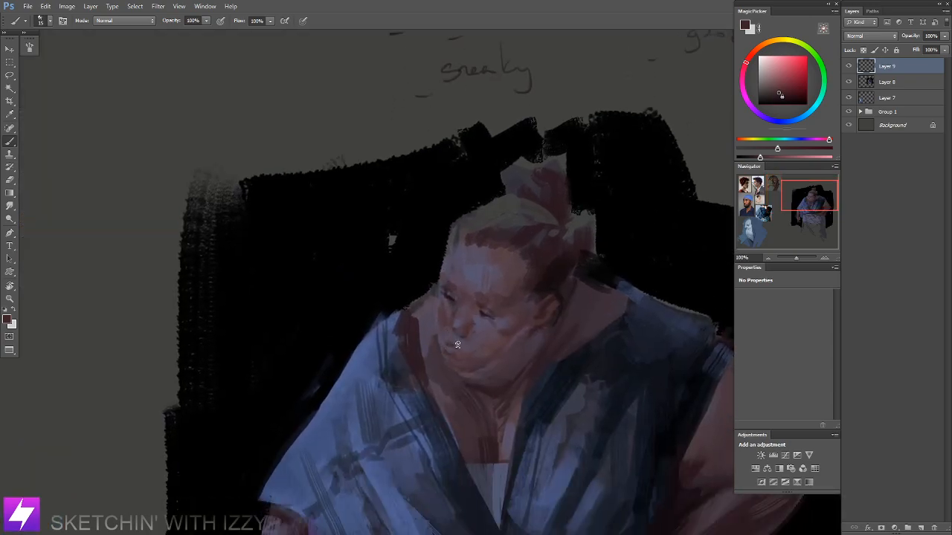
Step: Shade beside the nose with sampled reddish browns, enlarging the brush to size 30
{"action": "left_click", "coordinate": [469, 324], "text": "alt"}
{"action": "key", "text": "ctrl+minus"}
{"action": "key", "text": "r"}
{"action": "mouse_move", "coordinate": [474, 378]}
{"action": "left_mouse_down"}
{"action": "mouse_move", "coordinate": [521, 340]}
{"action": "mouse_move", "coordinate": [540, 298]}
{"action": "left_mouse_up"}
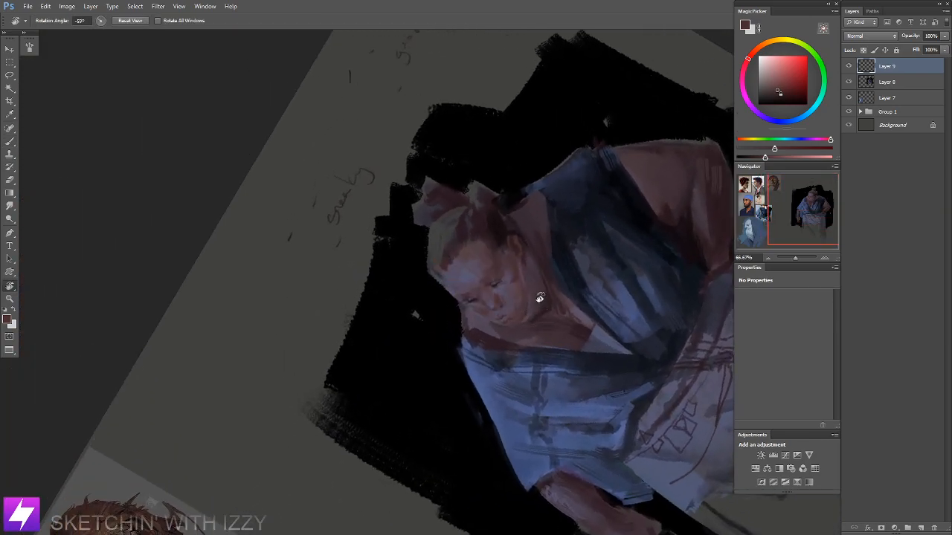
{"action": "key", "text": "ctrl+plus"}
{"action": "key", "text": "b"}
{"action": "left_click", "coordinate": [509, 300], "text": "alt"}
{"action": "key", "text": "bracketright"}
{"action": "key", "text": "bracketright"}
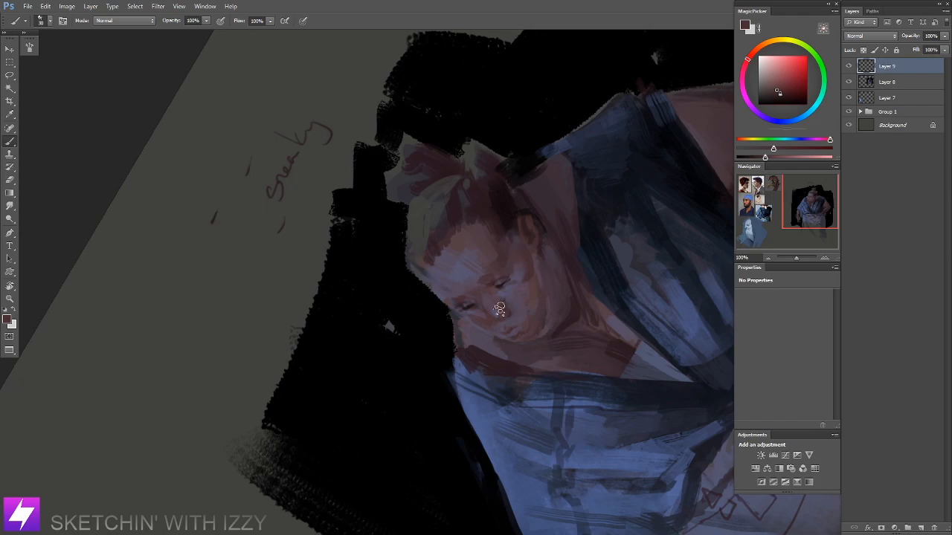
Step: Blend the area between the nose and cheek with sampled muted purple and reddish-brown tones
{"action": "left_click", "coordinate": [496, 309], "text": "alt"}
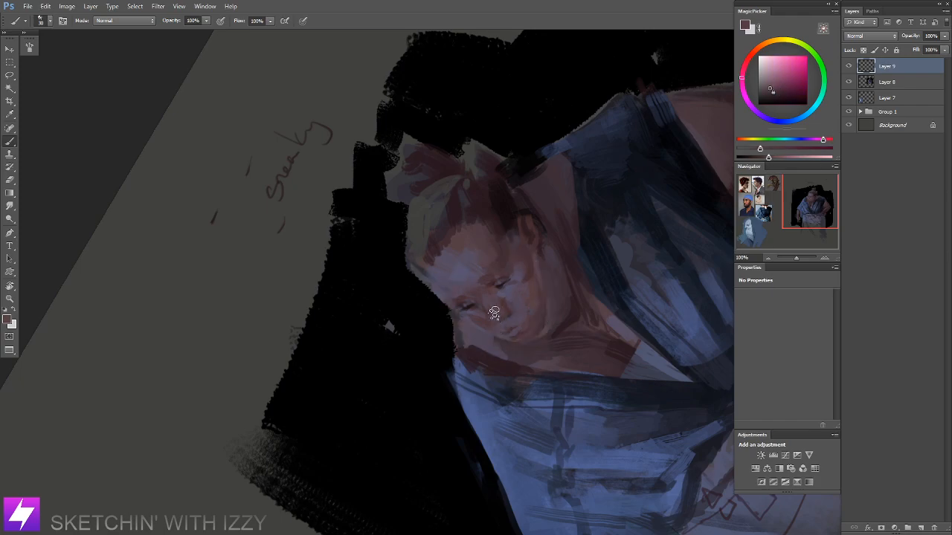
{"action": "key", "text": "Escape"}
{"action": "left_click_drag", "start_coordinate": [512, 349], "coordinate": [529, 345]}
{"action": "left_click", "coordinate": [482, 321], "text": "alt"}
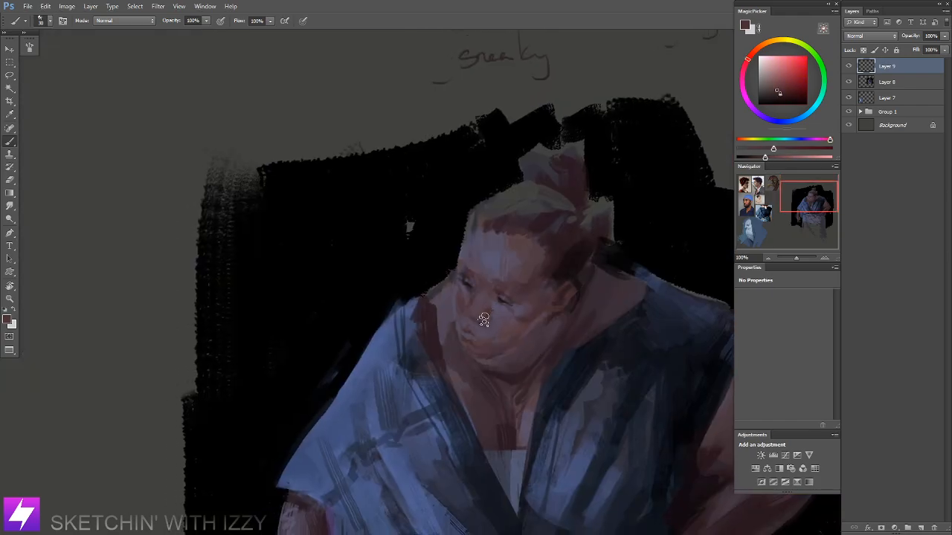
{"action": "key", "text": "["}
Step: Clean up the fresh paint around the nose and upper lip with the Eraser
{"action": "key", "text": "r"}
{"action": "mouse_move", "coordinate": [489, 322]}
{"action": "left_mouse_down"}
{"action": "mouse_move", "coordinate": [548, 334]}
{"action": "mouse_move", "coordinate": [546, 314]}
{"action": "left_mouse_up"}
{"action": "key", "text": "e"}
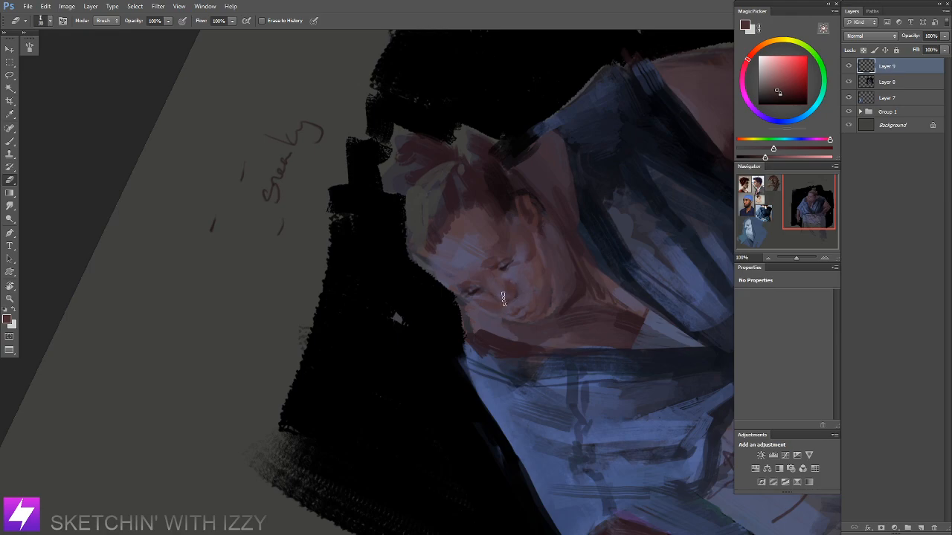
{"action": "key", "text": "Escape"}
{"action": "left_click_drag", "start_coordinate": [493, 365], "coordinate": [501, 357]}
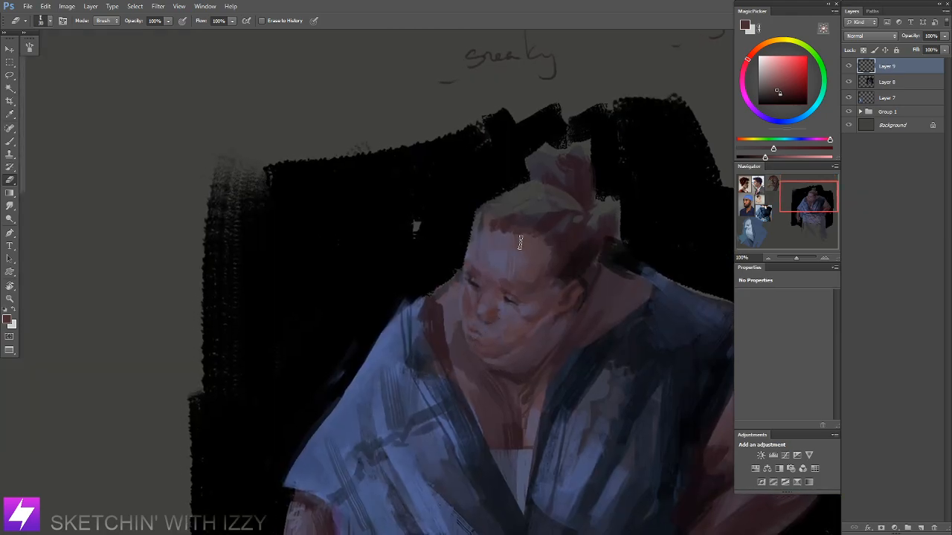
{"action": "scroll", "coordinate": [505, 303], "scroll_direction": "up", "scroll_amount": 1}
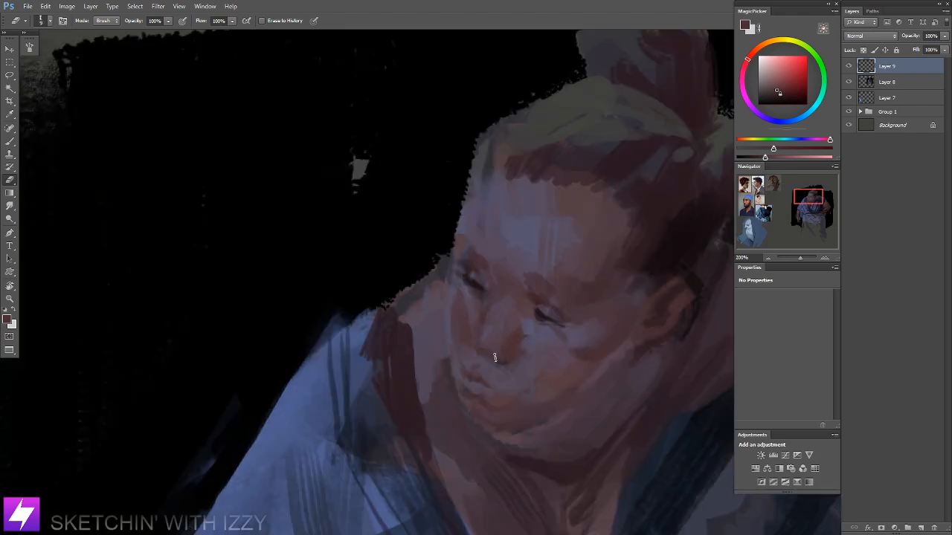
Step: Sample a mauve skin tone near the mouth and paint the cheek beside the nose with a larger brush
{"action": "key", "text": "ctrl+minus"}
{"action": "key", "text": "r"}
{"action": "mouse_move", "coordinate": [529, 380]}
{"action": "left_mouse_down"}
{"action": "mouse_move", "coordinate": [551, 324]}
{"action": "mouse_move", "coordinate": [529, 321]}
{"action": "mouse_move", "coordinate": [519, 339]}
{"action": "mouse_move", "coordinate": [538, 310]}
{"action": "mouse_move", "coordinate": [520, 339]}
{"action": "left_mouse_up"}
{"action": "key", "text": "ctrl+plus"}
{"action": "key", "text": "b"}
{"action": "left_click", "coordinate": [521, 353], "text": "alt"}
{"action": "key", "text": "bracketright"}
{"action": "key", "text": "bracketright"}
{"action": "key", "text": "bracketright"}
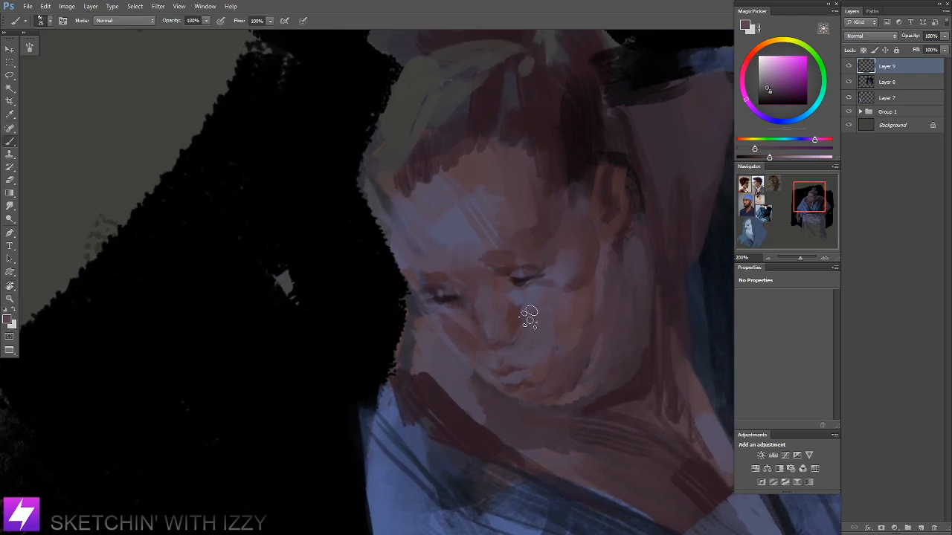
Step: Paint around the far eye with cool tones sampled from the forehead and under the eye
{"action": "key", "text": "Escape"}
{"action": "key", "text": "ctrl+minus"}
{"action": "key", "text": "r"}
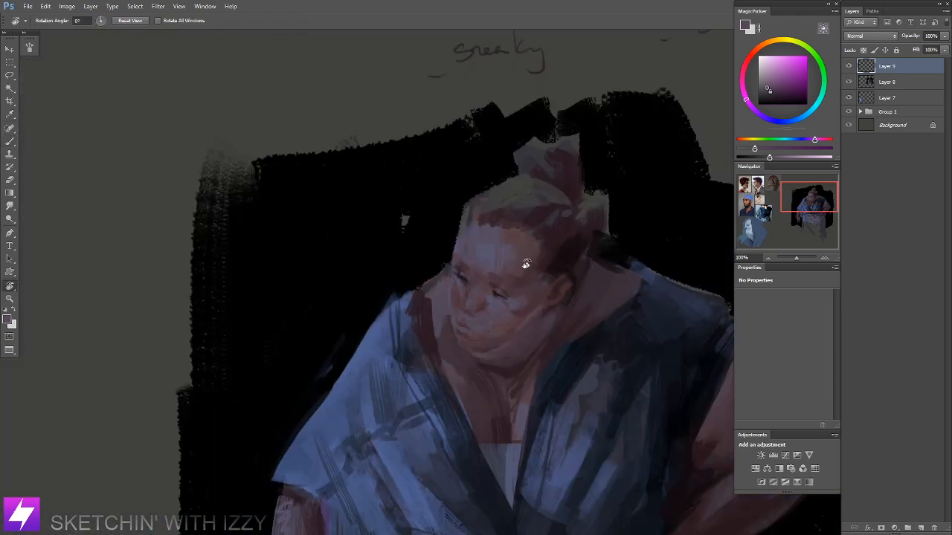
{"action": "mouse_move", "coordinate": [491, 257]}
{"action": "left_mouse_down"}
{"action": "mouse_move", "coordinate": [518, 283]}
{"action": "mouse_move", "coordinate": [514, 291]}
{"action": "left_mouse_up"}
{"action": "key", "text": "ctrl+plus"}
{"action": "key", "text": "b"}
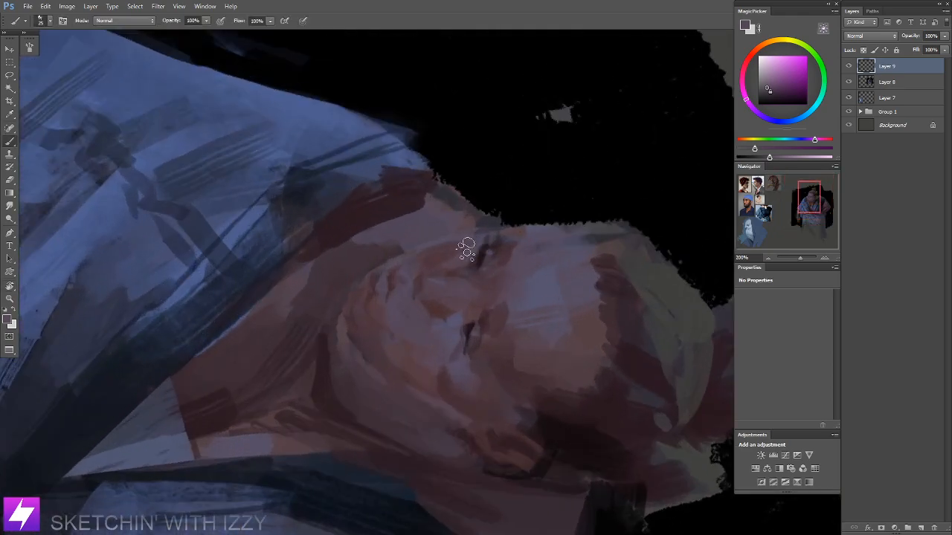
{"action": "left_click", "coordinate": [542, 287], "text": "alt"}
{"action": "left_click", "coordinate": [480, 250], "text": "alt"}
{"action": "left_click_drag", "start_coordinate": [484, 239], "coordinate": [474, 244]}
Step: Sample a reddish brown near the mouth and shade the lower cheek with a size 40 brush
{"action": "key", "text": "Escape"}
{"action": "key", "text": "ctrl+minus"}
{"action": "key", "text": "ctrl+minus"}
{"action": "key", "text": "r"}
{"action": "mouse_move", "coordinate": [499, 398]}
{"action": "left_mouse_down"}
{"action": "mouse_move", "coordinate": [543, 346]}
{"action": "mouse_move", "coordinate": [553, 319]}
{"action": "mouse_move", "coordinate": [513, 286]}
{"action": "left_mouse_up"}
{"action": "key", "text": "ctrl+plus"}
{"action": "key", "text": "b"}
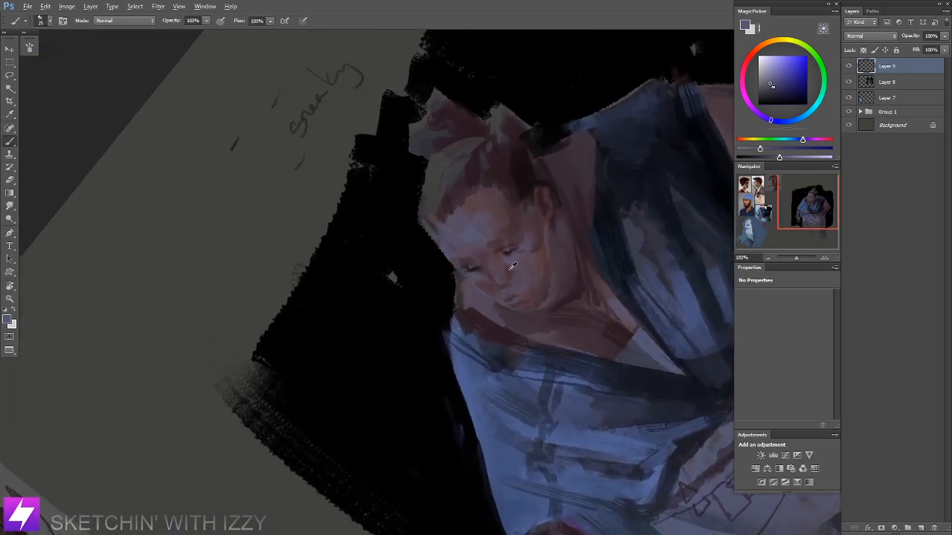
{"action": "left_click", "coordinate": [513, 286], "text": "alt"}
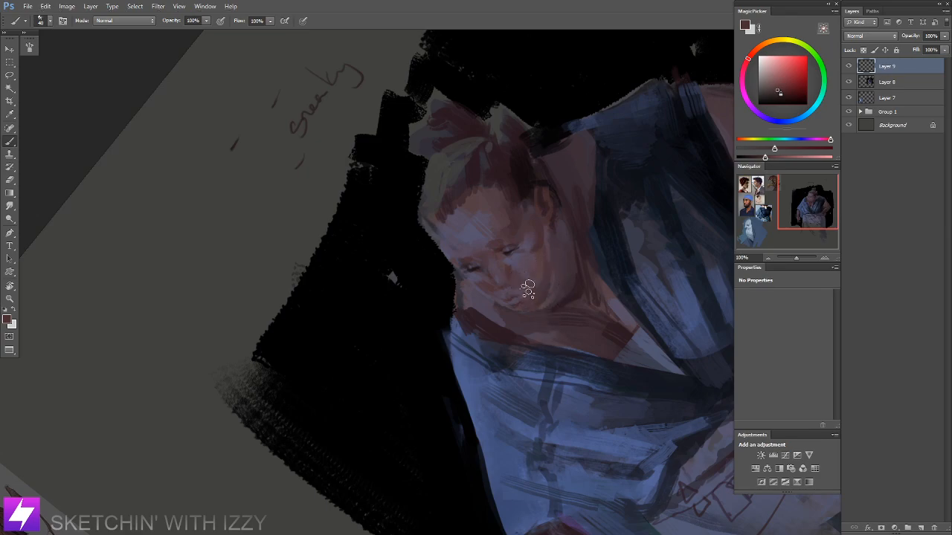
{"action": "key", "text": "r"}
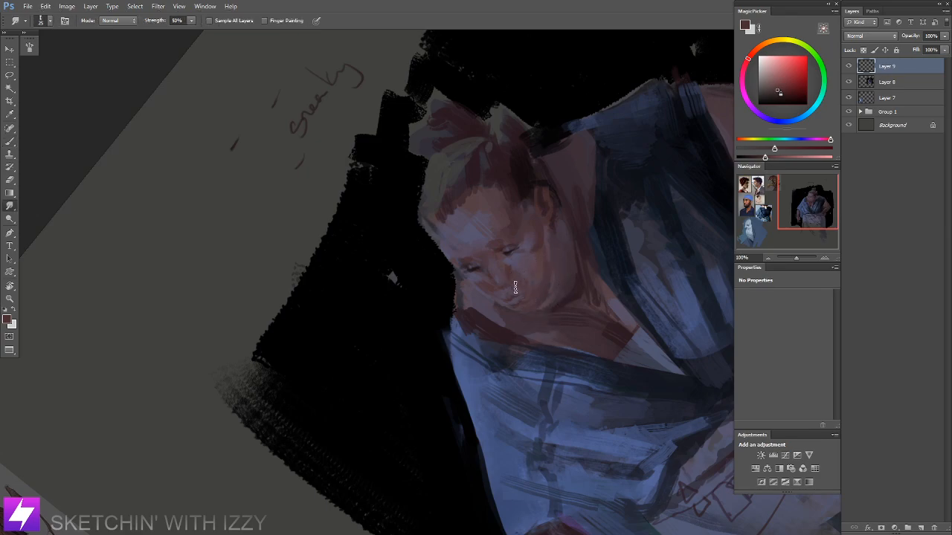
{"action": "key", "text": "b"}
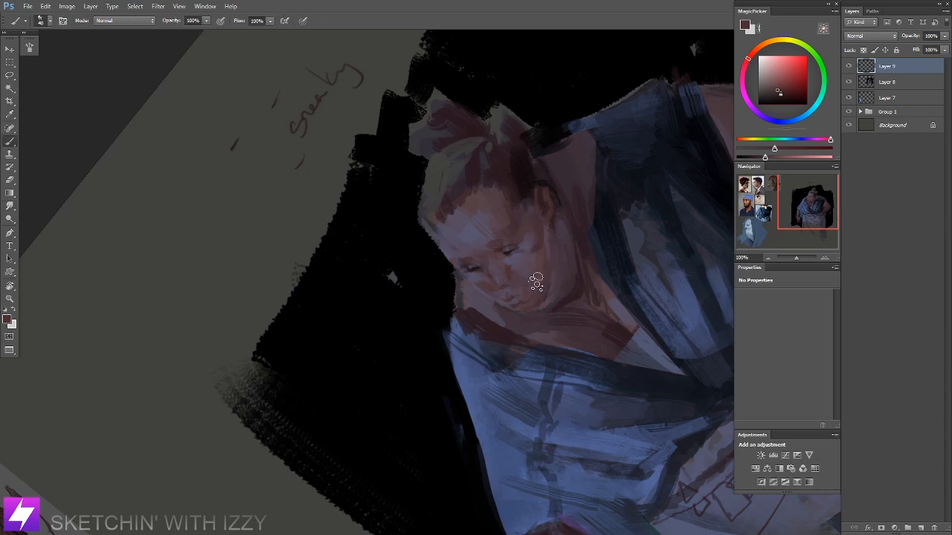
{"action": "key", "text": "ctrl+minus"}
{"action": "key", "text": "ctrl+minus"}
{"action": "key", "text": "ctrl+minus"}
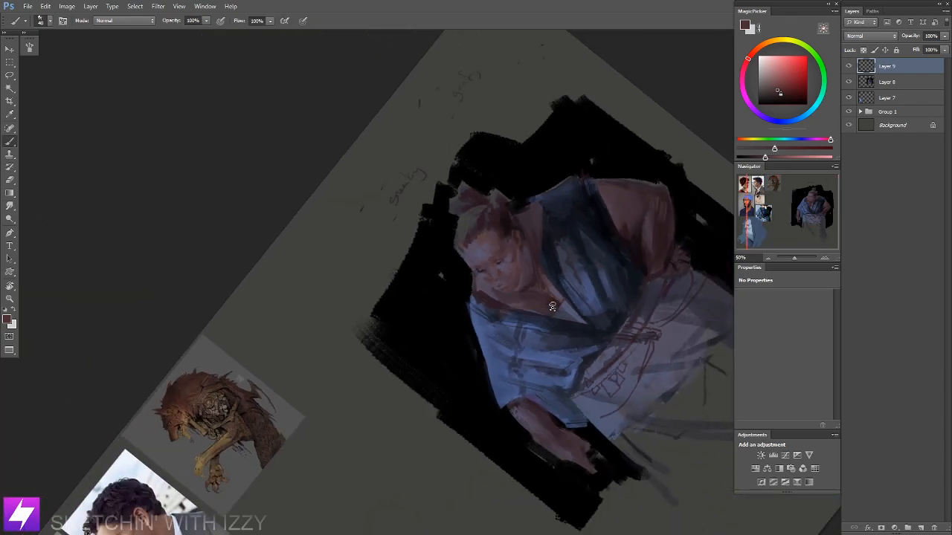
Step: Refine the nose, far eye and far cheek with muted purple and reddish-brown tones sampled from the face
{"action": "key", "text": "Escape"}
{"action": "key", "text": "ctrl+plus"}
{"action": "scroll", "coordinate": [526, 305], "scroll_direction": "up", "scroll_amount": 1}
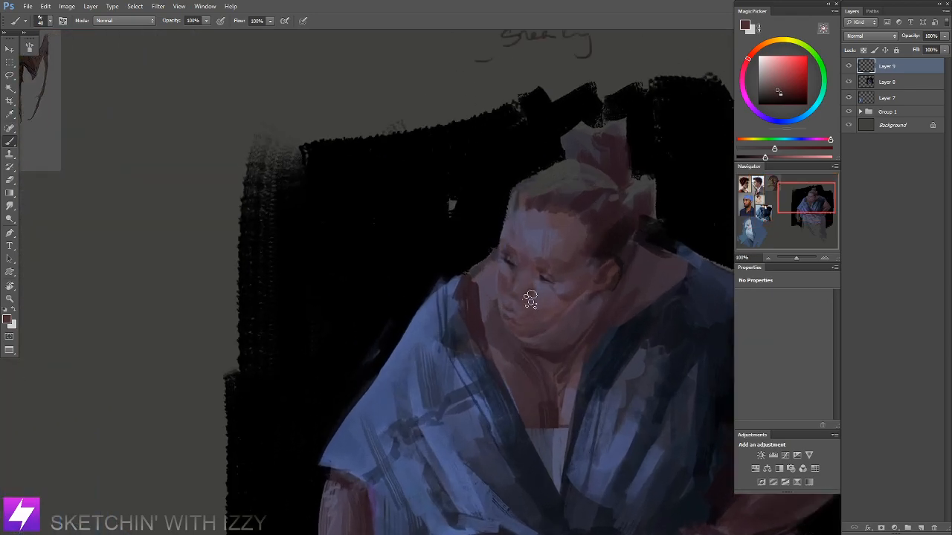
{"action": "left_click", "coordinate": [515, 303], "text": "alt"}
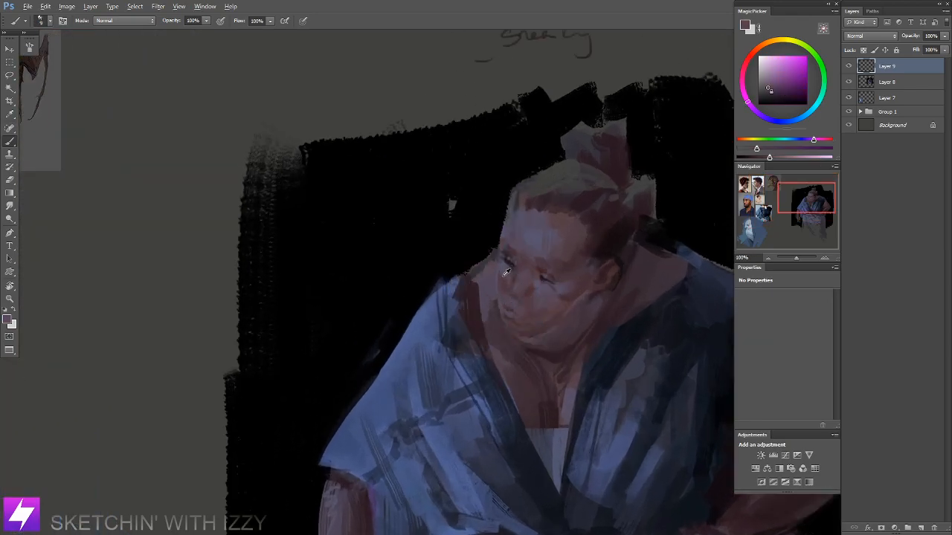
{"action": "left_click", "coordinate": [505, 270], "text": "alt"}
{"action": "left_click", "coordinate": [503, 283], "text": "alt"}
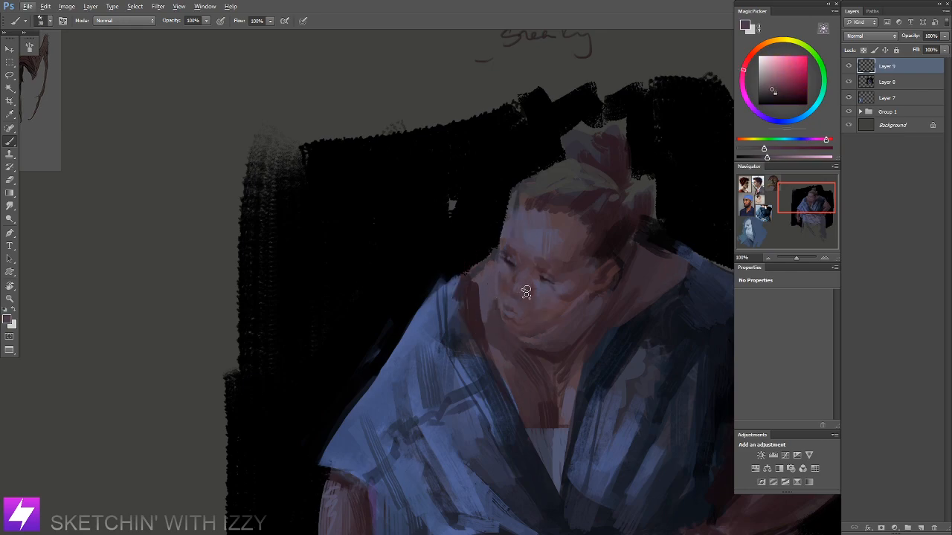
{"action": "left_click", "coordinate": [533, 285], "text": "alt"}
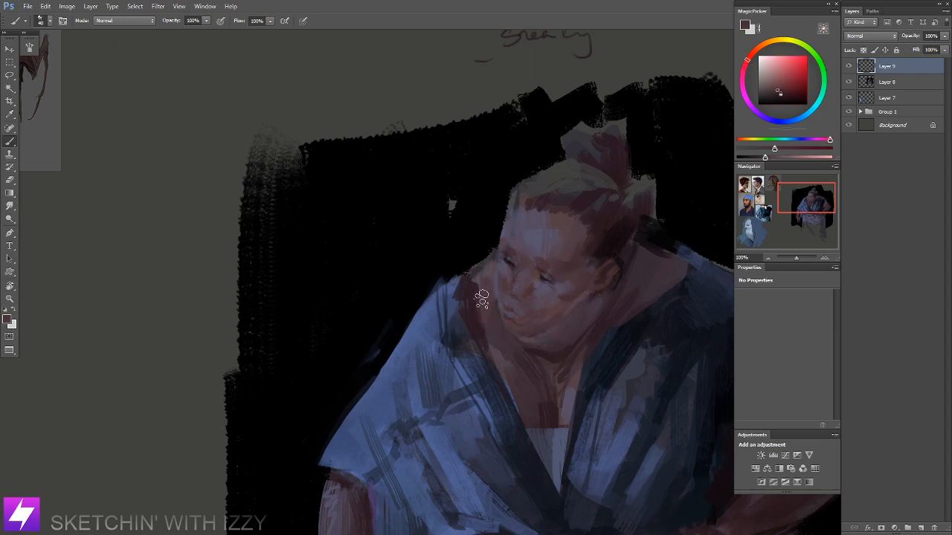
Step: Sample a reddish brown beside the nose and shade the near cheek and jaw with a size 60 brush
{"action": "key", "text": "ctrl+minus"}
{"action": "key", "text": "ctrl+minus"}
{"action": "left_click_drag", "start_coordinate": [610, 373], "coordinate": [607, 327]}
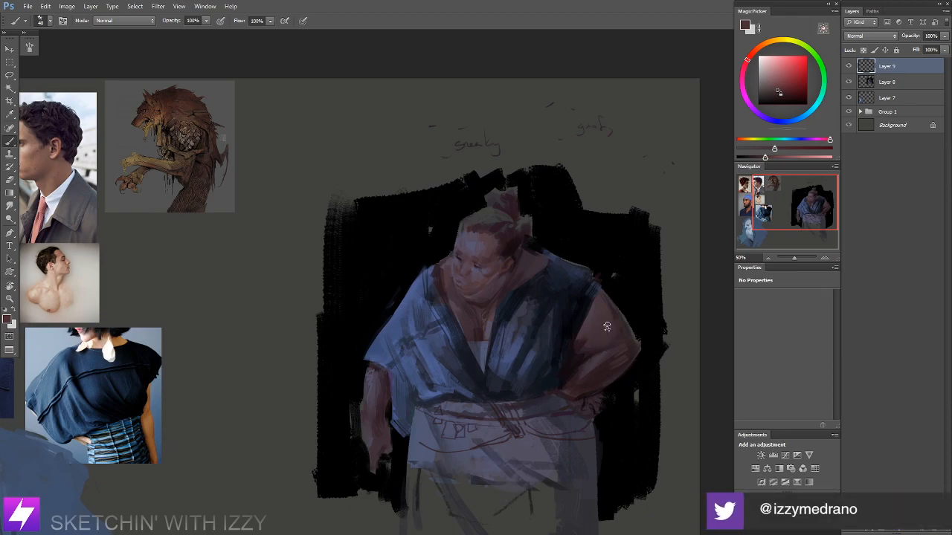
{"action": "left_click_drag", "start_coordinate": [565, 305], "coordinate": [552, 305]}
{"action": "key", "text": "ctrl+plus"}
{"action": "key", "text": "ctrl+plus"}
{"action": "mouse_move", "coordinate": [497, 271]}
{"action": "left_mouse_down"}
{"action": "mouse_move", "coordinate": [491, 300]}
{"action": "mouse_move", "coordinate": [557, 299]}
{"action": "mouse_move", "coordinate": [527, 331]}
{"action": "mouse_move", "coordinate": [453, 308]}
{"action": "left_mouse_up"}
{"action": "key", "text": "r"}
{"action": "key", "text": "b"}
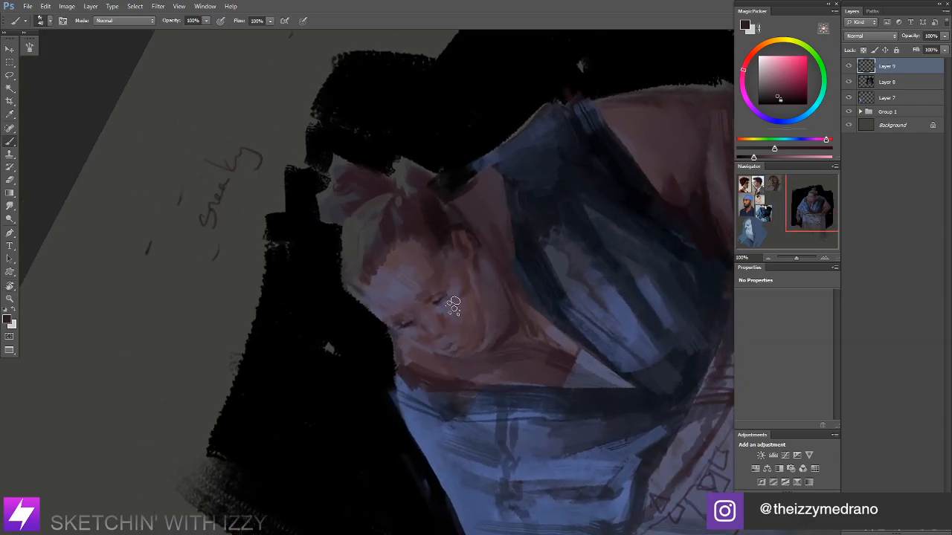
{"action": "left_click", "coordinate": [441, 321], "text": "alt"}
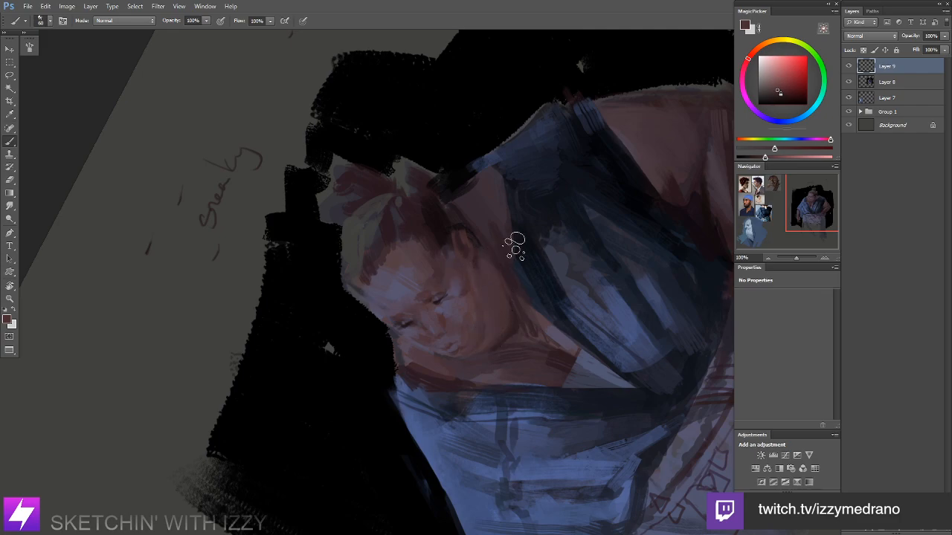
Step: Rework the nose and nostril with small strokes of dark red, cool purple and reddish brown sampled from the face
{"action": "key", "text": "Escape"}
{"action": "left_click_drag", "start_coordinate": [513, 302], "coordinate": [491, 291]}
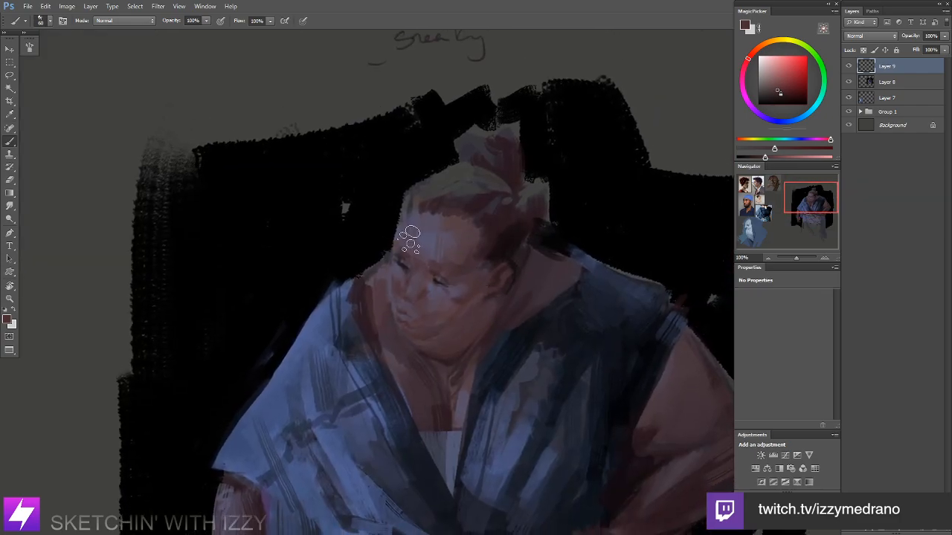
{"action": "left_click", "coordinate": [381, 304], "text": "alt"}
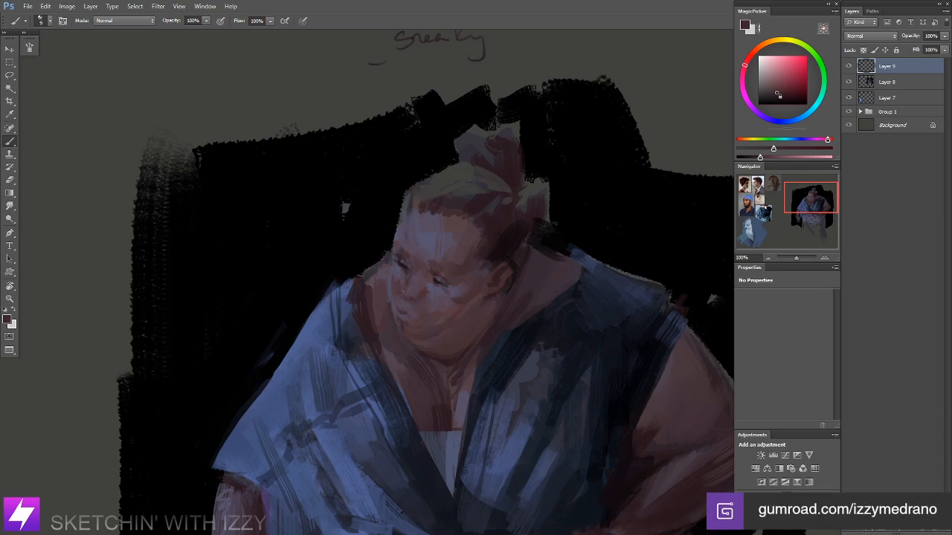
{"action": "left_click", "coordinate": [405, 290], "text": "alt"}
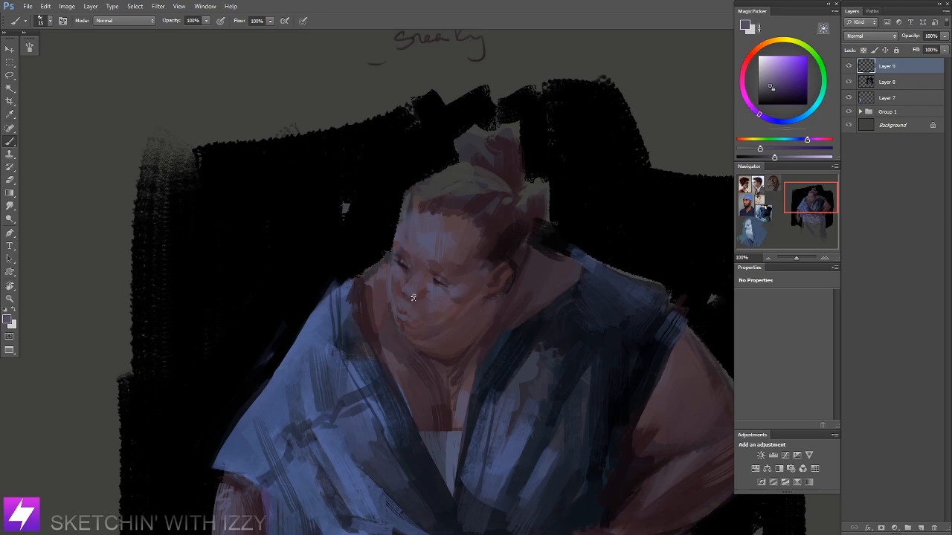
{"action": "left_click", "coordinate": [417, 290], "text": "alt"}
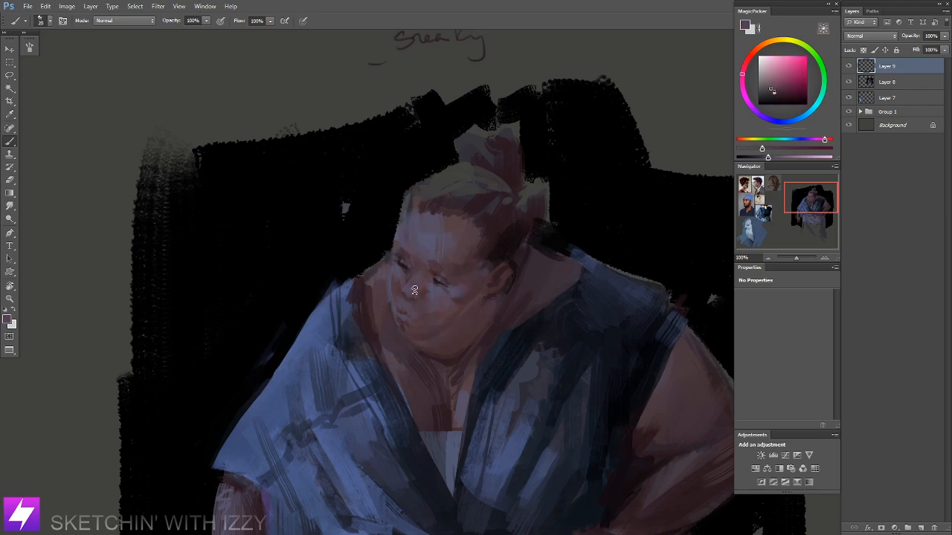
{"action": "left_click", "coordinate": [416, 289], "text": "alt"}
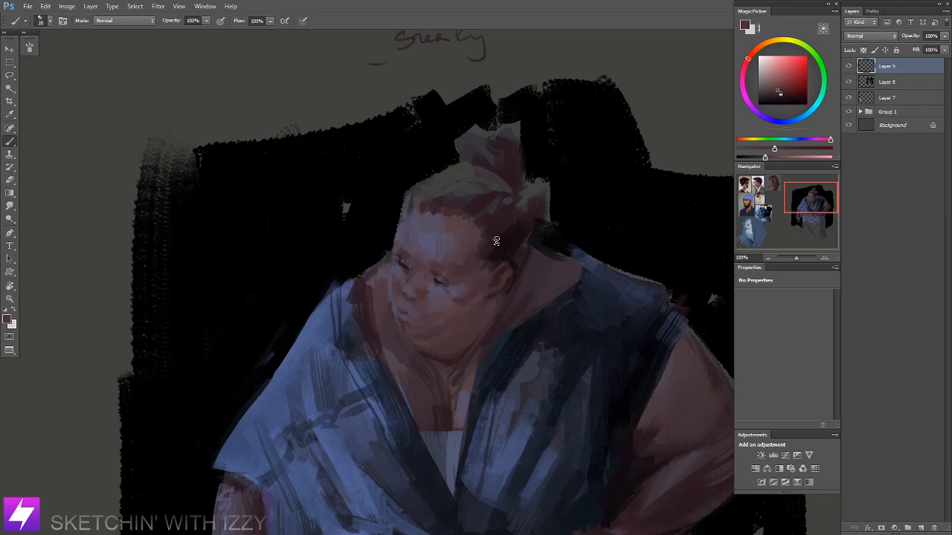
Step: Sample a cool blue-violet from the face and paint small highlights around the near eye with a size 15 brush
{"action": "key", "text": "ctrl+minus"}
{"action": "key", "text": "r"}
{"action": "mouse_move", "coordinate": [488, 364]}
{"action": "left_mouse_down"}
{"action": "mouse_move", "coordinate": [512, 323]}
{"action": "mouse_move", "coordinate": [523, 325]}
{"action": "mouse_move", "coordinate": [540, 249]}
{"action": "left_mouse_up"}
{"action": "key", "text": "ctrl+plus"}
{"action": "key", "text": "b"}
{"action": "left_click", "coordinate": [537, 287], "text": "alt"}
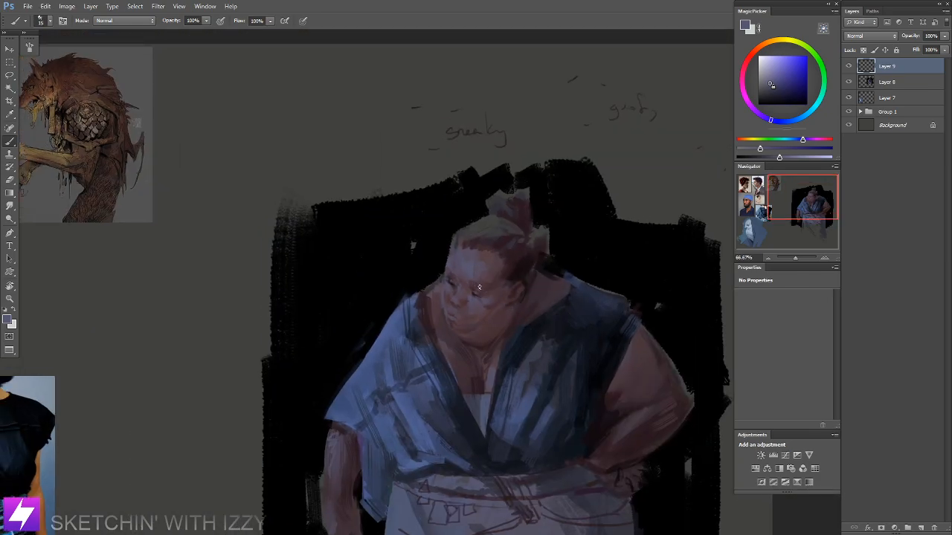
Step: Paint the mouth corner and chin with sampled reddish-brown and purple skin tones
{"action": "left_click_drag", "start_coordinate": [494, 330], "coordinate": [527, 331]}
{"action": "key", "text": "r"}
{"action": "key", "text": "ctrl+plus"}
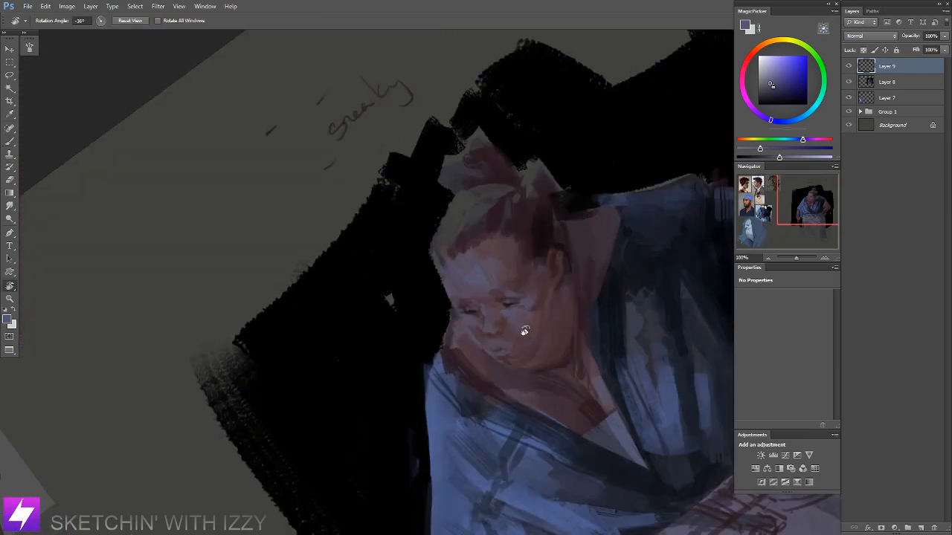
{"action": "key", "text": "b"}
{"action": "left_click", "coordinate": [502, 323], "text": "alt"}
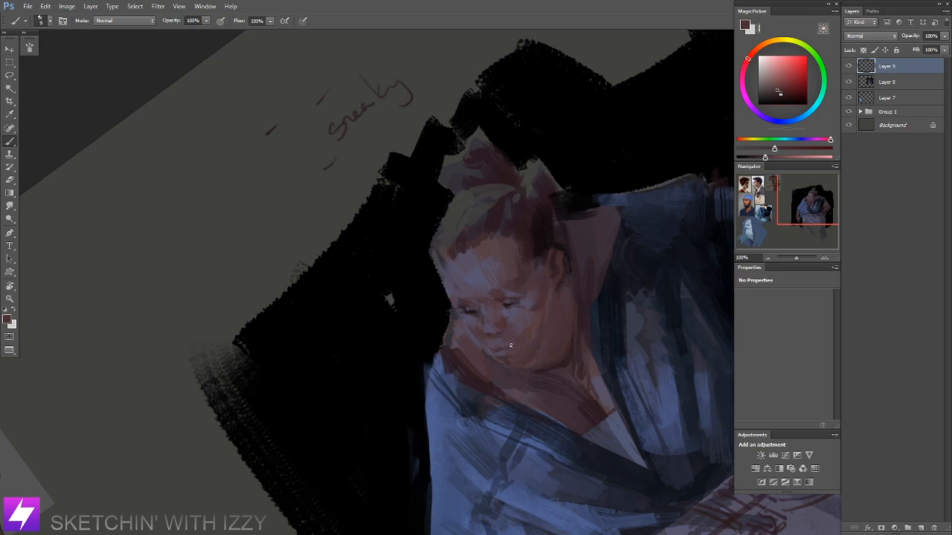
{"action": "mouse_move", "coordinate": [534, 345]}
{"action": "left_mouse_down"}
{"action": "mouse_move", "coordinate": [504, 355]}
{"action": "mouse_move", "coordinate": [482, 335]}
{"action": "left_mouse_up"}
{"action": "left_click", "coordinate": [465, 328], "text": "alt"}
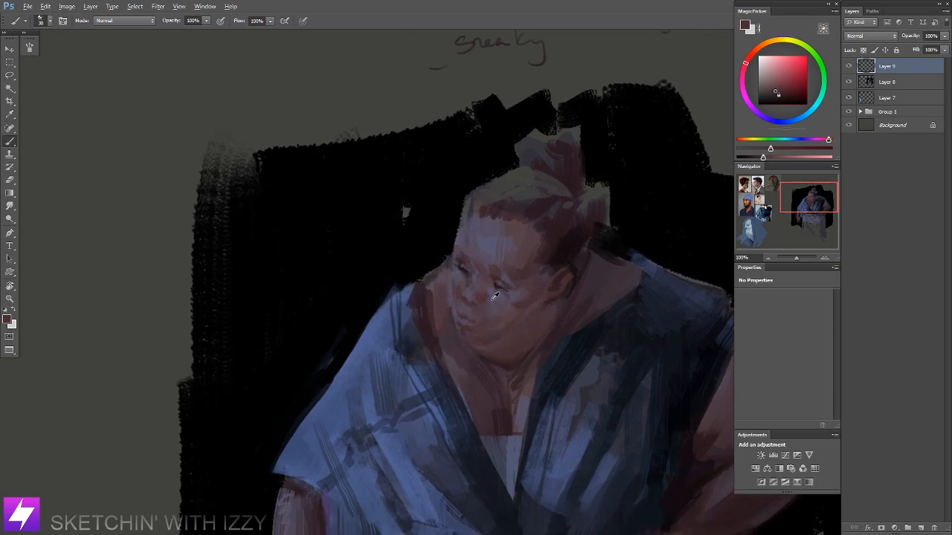
{"action": "left_click", "coordinate": [485, 327], "text": "alt"}
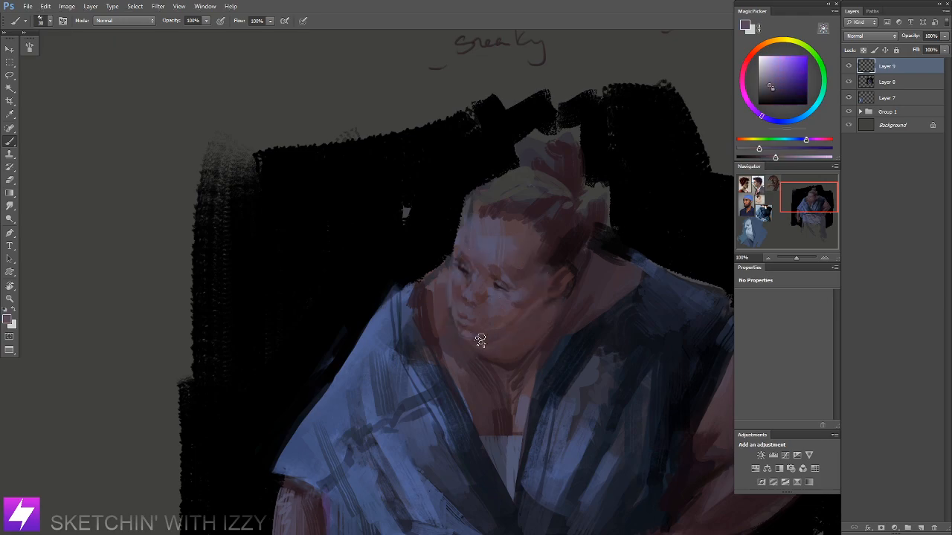
Step: Flip the canvas horizontally and frame the character's head and shoulders
{"action": "key", "text": "ctrl+minus"}
{"action": "key", "text": "r"}
{"action": "left_click_drag", "start_coordinate": [531, 363], "coordinate": [556, 330]}
{"action": "key", "text": "Escape"}
{"action": "key", "text": "ctrl+minus"}
{"action": "key", "text": "ctrl+shift+h"}
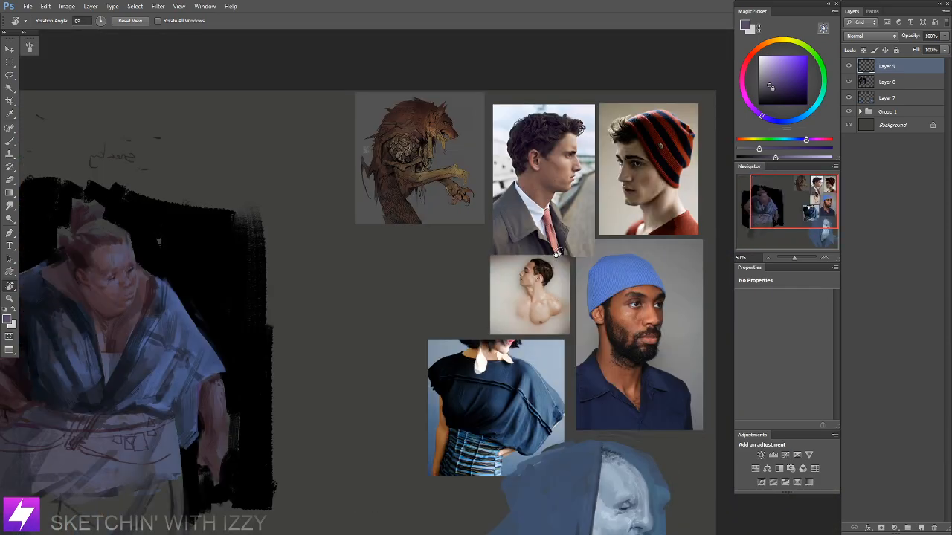
{"action": "key", "text": "ctrl+plus"}
{"action": "left_click_drag", "start_coordinate": [361, 292], "coordinate": [503, 270]}
{"action": "left_click_drag", "start_coordinate": [330, 268], "coordinate": [473, 256]}
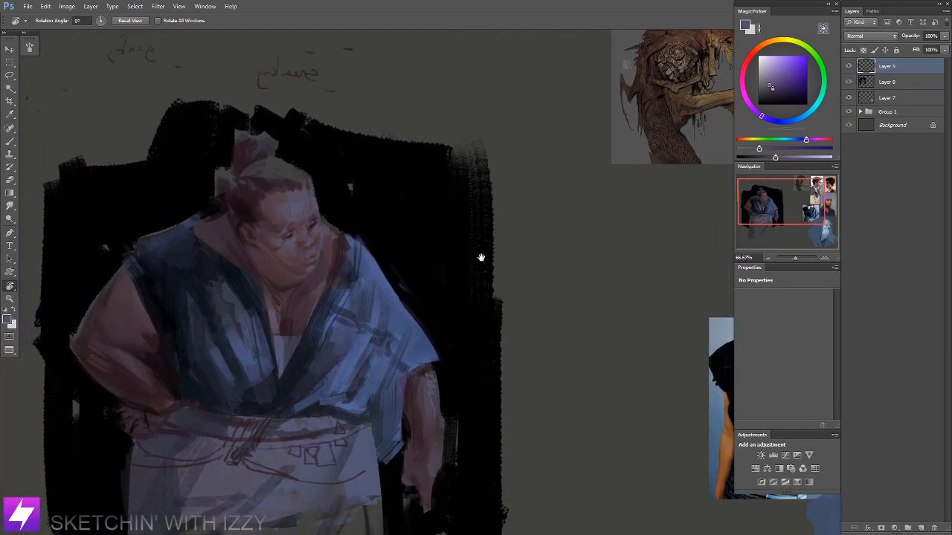
{"action": "left_click_drag", "start_coordinate": [391, 213], "coordinate": [515, 266]}
{"action": "left_click_drag", "start_coordinate": [484, 214], "coordinate": [538, 254]}
{"action": "key", "text": "ctrl+plus"}
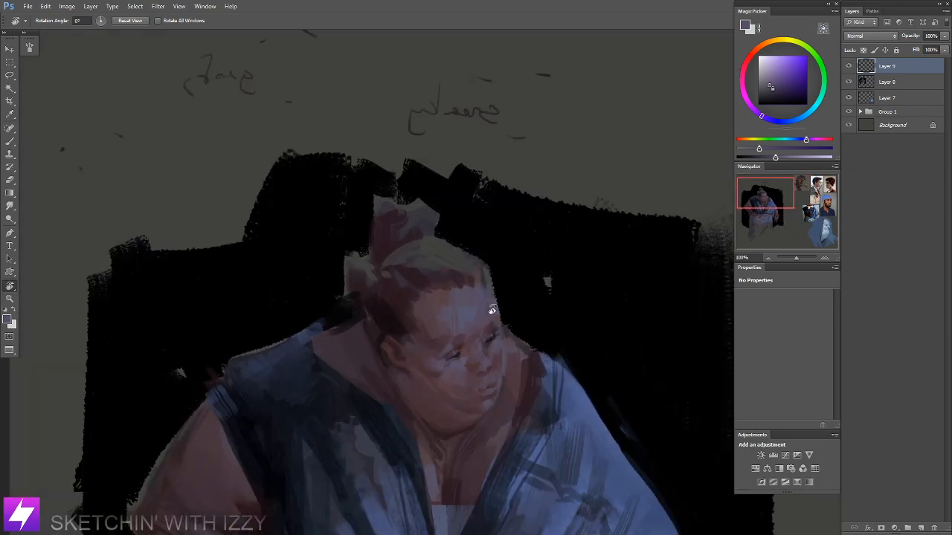
Step: Paint the cheek beside the mouth with a reddish brown sampled near the nose, and soften it with the Smudge tool
{"action": "scroll", "coordinate": [478, 297], "scroll_direction": "down", "scroll_amount": 2}
{"action": "key", "text": "b"}
{"action": "left_click", "coordinate": [479, 333], "text": "alt"}
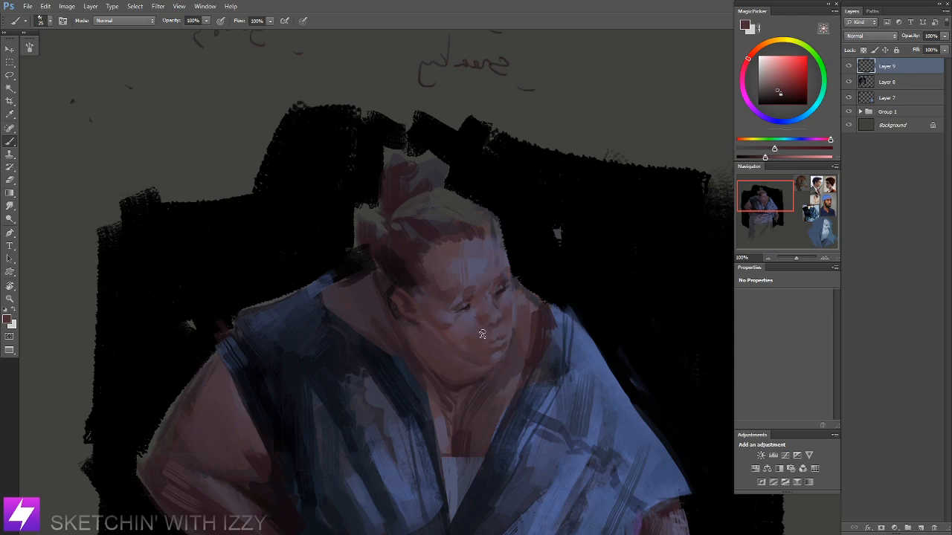
{"action": "key", "text": "r"}
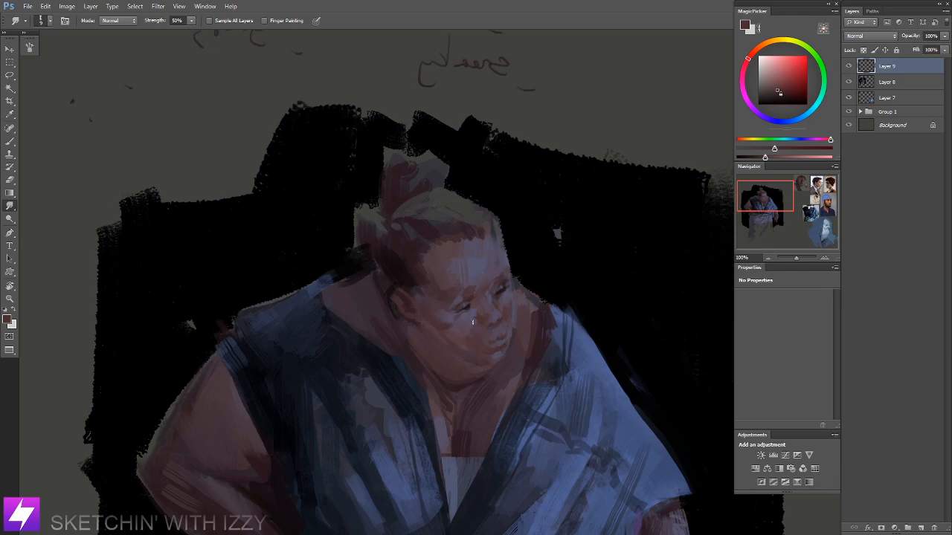
Step: Enlarge the brush to size 60, sample a mauve from the forehead and touch up the broad planes of the face
{"action": "key", "text": "b"}
{"action": "mouse_move", "coordinate": [463, 371]}
{"action": "left_mouse_down"}
{"action": "mouse_move", "coordinate": [489, 336]}
{"action": "mouse_move", "coordinate": [463, 315]}
{"action": "mouse_move", "coordinate": [491, 341]}
{"action": "left_mouse_up"}
{"action": "key", "text": "alt"}
{"action": "key", "text": "]"}
{"action": "key", "text": "]"}
{"action": "key", "text": "]"}
{"action": "left_click", "coordinate": [477, 260], "text": "alt"}
Step: Sample a dark purple from the belt and block in the small pouches sketched at the waist
{"action": "key", "text": "ctrl+minus"}
{"action": "key", "text": "ctrl+minus"}
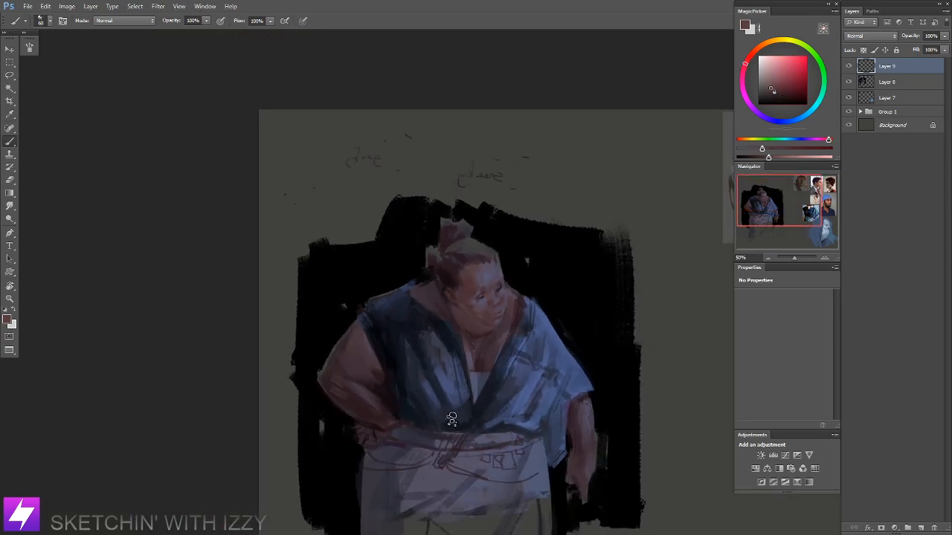
{"action": "key", "text": "ctrl+minus"}
{"action": "left_click_drag", "start_coordinate": [417, 368], "coordinate": [436, 384]}
{"action": "mouse_move", "coordinate": [427, 339]}
{"action": "left_mouse_down"}
{"action": "mouse_move", "coordinate": [457, 357]}
{"action": "mouse_move", "coordinate": [448, 331]}
{"action": "mouse_move", "coordinate": [491, 299]}
{"action": "left_mouse_up"}
{"action": "key", "text": "ctrl+plus"}
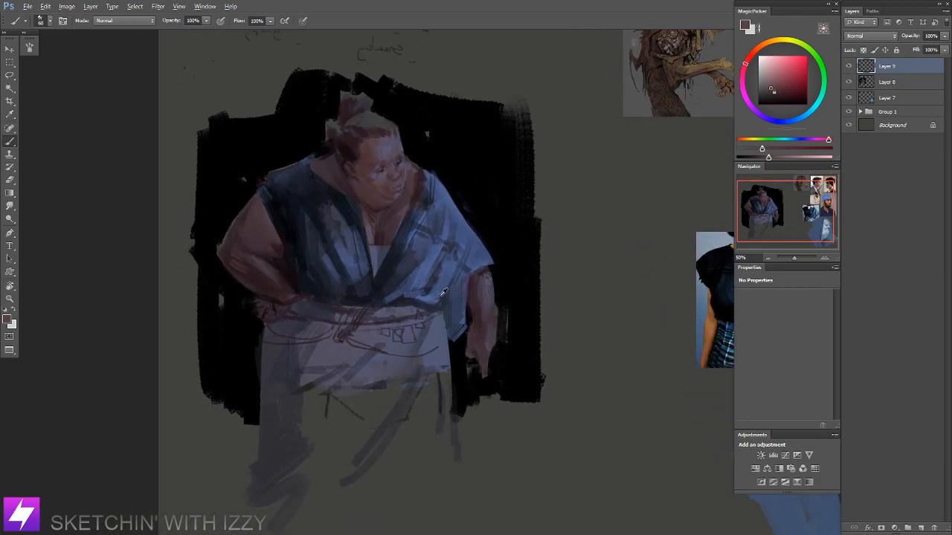
{"action": "left_click", "coordinate": [402, 317], "text": "alt"}
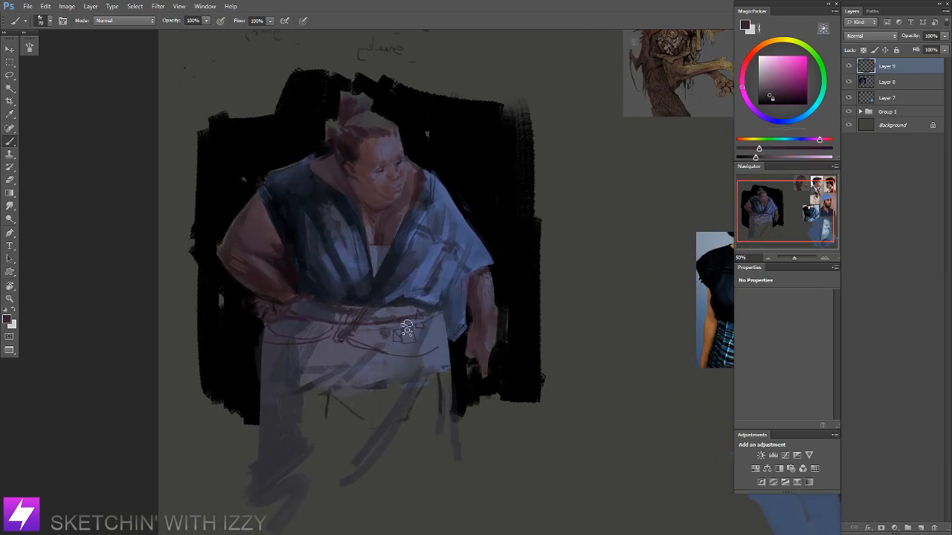
{"action": "left_click_drag", "start_coordinate": [406, 338], "coordinate": [412, 339]}
Step: Block in a blue hanging shape at the hip from the vest's color and define its edges with thin dark-navy strokes
{"action": "left_click", "coordinate": [447, 265], "text": "alt"}
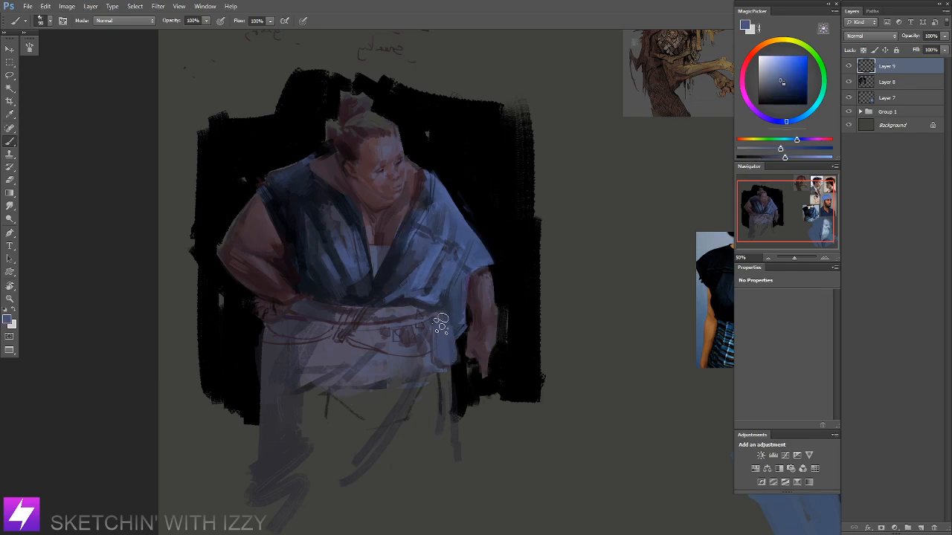
{"action": "left_click_drag", "start_coordinate": [412, 392], "coordinate": [449, 384]}
{"action": "left_click", "coordinate": [438, 296], "text": "alt"}
{"action": "key", "text": "bracketleft"}
{"action": "key", "text": "bracketleft"}
{"action": "key", "text": "bracketleft"}
{"action": "key", "text": "bracketleft"}
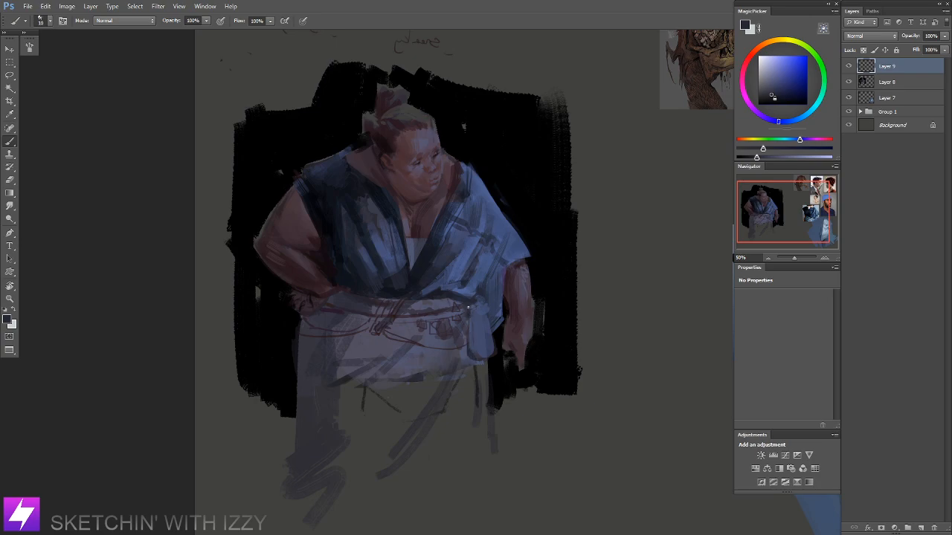
Step: Cover the waist next to the hand on the hip with a near-black blue using a size 125 brush
{"action": "left_click_drag", "start_coordinate": [425, 337], "coordinate": [464, 338]}
{"action": "key", "text": "bracketright"}
{"action": "key", "text": "bracketright"}
{"action": "key", "text": "bracketright"}
{"action": "key", "text": "bracketright"}
{"action": "key", "text": "bracketright"}
{"action": "key", "text": "bracketright"}
{"action": "key", "text": "bracketright"}
{"action": "key", "text": "bracketright"}
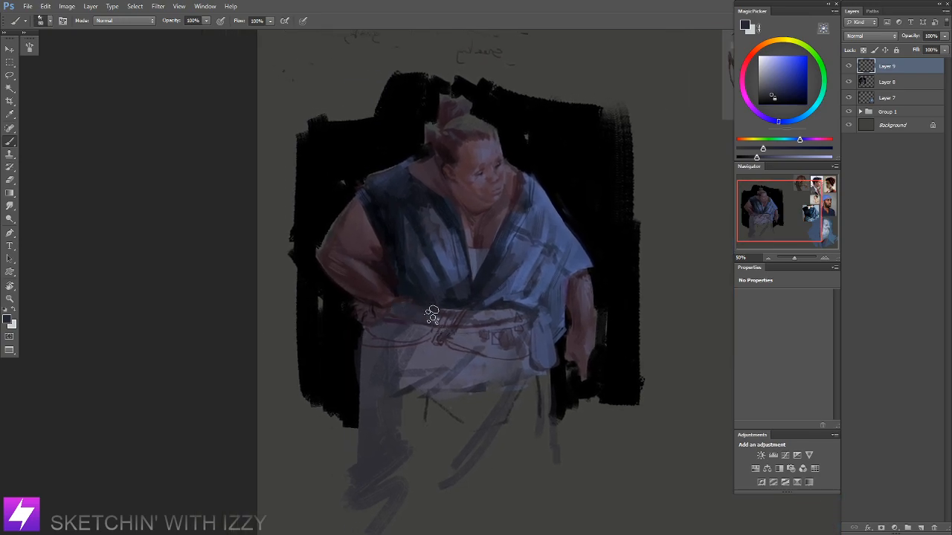
{"action": "left_click", "coordinate": [440, 314], "text": "alt"}
{"action": "left_click_drag", "start_coordinate": [393, 312], "coordinate": [468, 318]}
{"action": "key", "text": "bracketright"}
{"action": "key", "text": "bracketright"}
{"action": "key", "text": "bracketright"}
{"action": "key", "text": "ctrl+z"}
{"action": "mouse_move", "coordinate": [395, 311]}
{"action": "left_mouse_down"}
{"action": "mouse_move", "coordinate": [453, 313]}
{"action": "mouse_move", "coordinate": [383, 325]}
{"action": "left_mouse_up"}
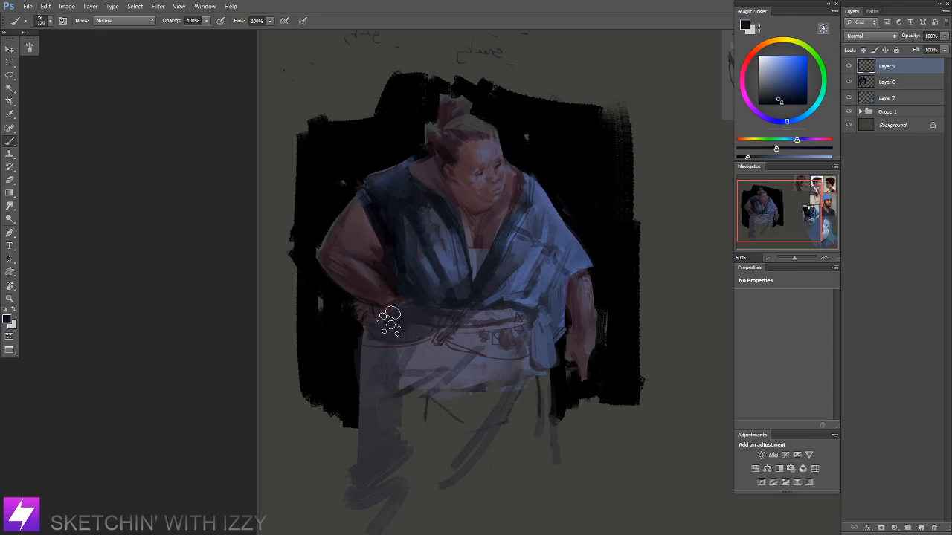
Step: Paint a reddish-brown band across the waist below the vest, redoing the strokes with a smaller brush
{"action": "key", "text": "ctrl+minus"}
{"action": "key", "text": "r"}
{"action": "mouse_move", "coordinate": [467, 421]}
{"action": "left_mouse_down"}
{"action": "mouse_move", "coordinate": [495, 370]}
{"action": "mouse_move", "coordinate": [484, 351]}
{"action": "mouse_move", "coordinate": [569, 272]}
{"action": "mouse_move", "coordinate": [525, 268]}
{"action": "mouse_move", "coordinate": [491, 245]}
{"action": "left_mouse_up"}
{"action": "key", "text": "b"}
{"action": "left_click", "coordinate": [400, 95], "text": "alt"}
{"action": "mouse_move", "coordinate": [479, 412]}
{"action": "left_mouse_down"}
{"action": "mouse_move", "coordinate": [492, 242]}
{"action": "mouse_move", "coordinate": [440, 294]}
{"action": "left_mouse_up"}
{"action": "key", "text": "bracketleft"}
{"action": "key", "text": "ctrl+z"}
{"action": "left_click_drag", "start_coordinate": [459, 224], "coordinate": [446, 279]}
{"action": "key", "text": "ctrl+z"}
{"action": "left_click", "coordinate": [453, 261], "text": "alt"}
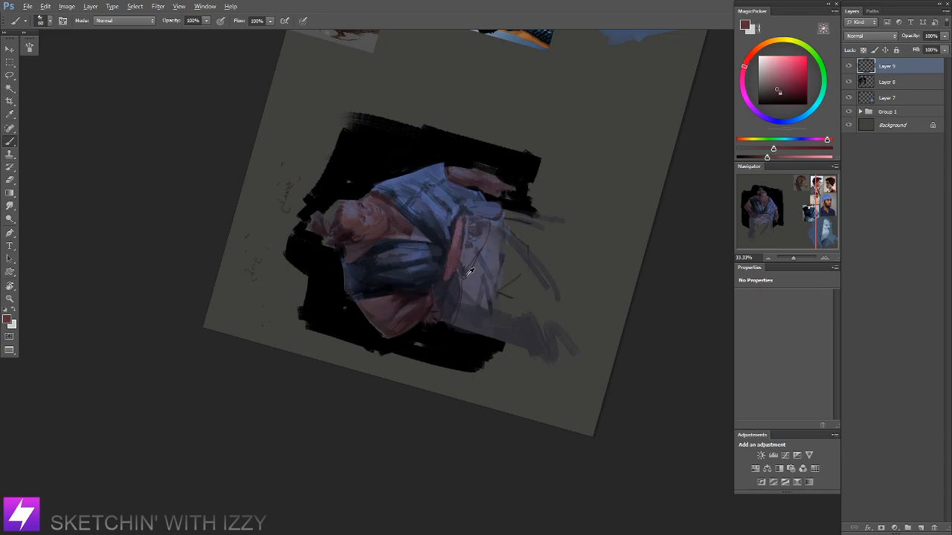
Step: Shade the reddish waist band with a dark purple and a lighter mauve using a size 25 brush
{"action": "left_click", "coordinate": [465, 274], "text": "alt"}
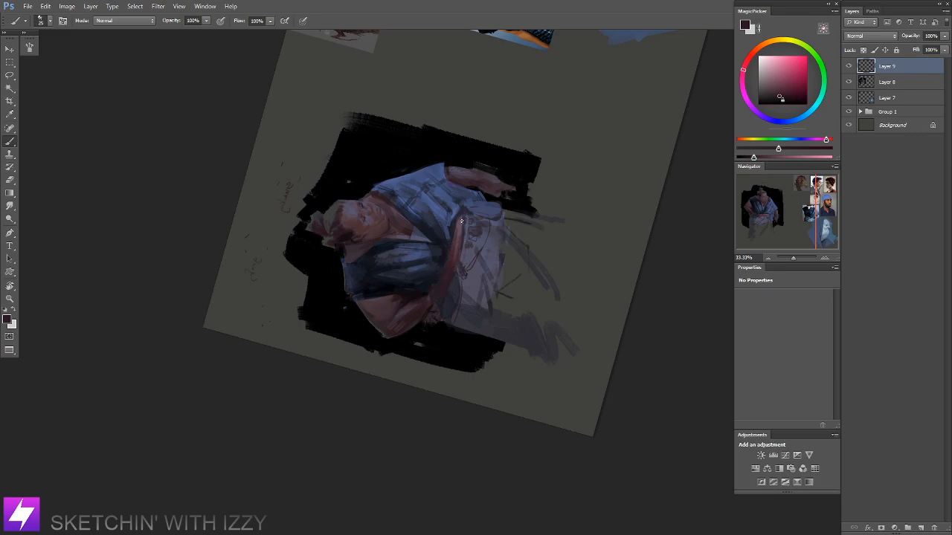
{"action": "left_click", "coordinate": [461, 223], "text": "alt"}
{"action": "mouse_move", "coordinate": [446, 306]}
{"action": "left_mouse_down"}
{"action": "mouse_move", "coordinate": [429, 314]}
{"action": "mouse_move", "coordinate": [449, 319]}
{"action": "left_mouse_up"}
Step: Merge Layer 9 with Layer 8 and scale the merged character down toward the lower middle of the canvas
{"action": "key", "text": "ctrl+minus"}
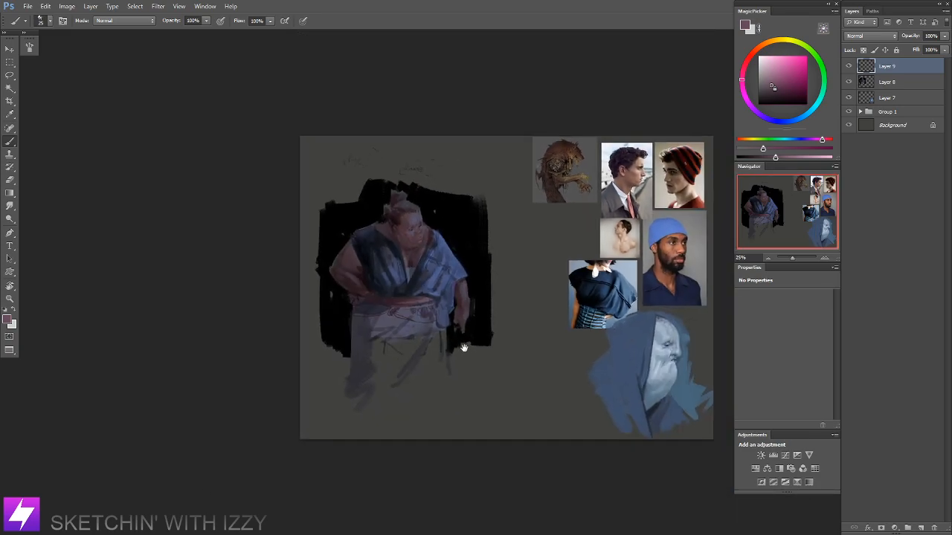
{"action": "left_click", "coordinate": [892, 83], "text": "shift"}
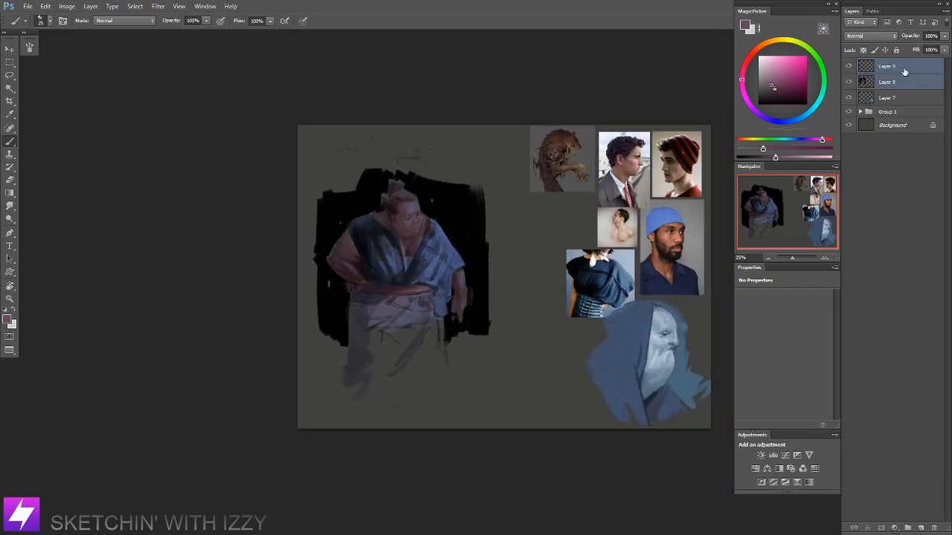
{"action": "key", "text": "ctrl+e"}
{"action": "left_click_drag", "start_coordinate": [436, 218], "coordinate": [461, 238]}
{"action": "key", "text": "ctrl+t"}
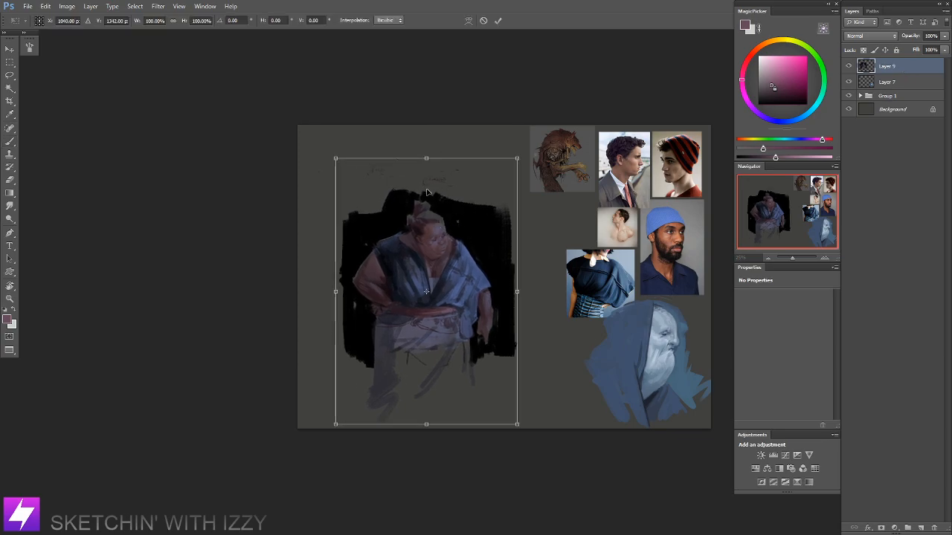
{"action": "mouse_move", "coordinate": [336, 159]}
{"action": "left_mouse_down"}
{"action": "mouse_move", "coordinate": [392, 243]}
{"action": "mouse_move", "coordinate": [384, 231]}
{"action": "left_mouse_up"}
{"action": "key", "text": "Return"}
{"action": "key", "text": "b"}
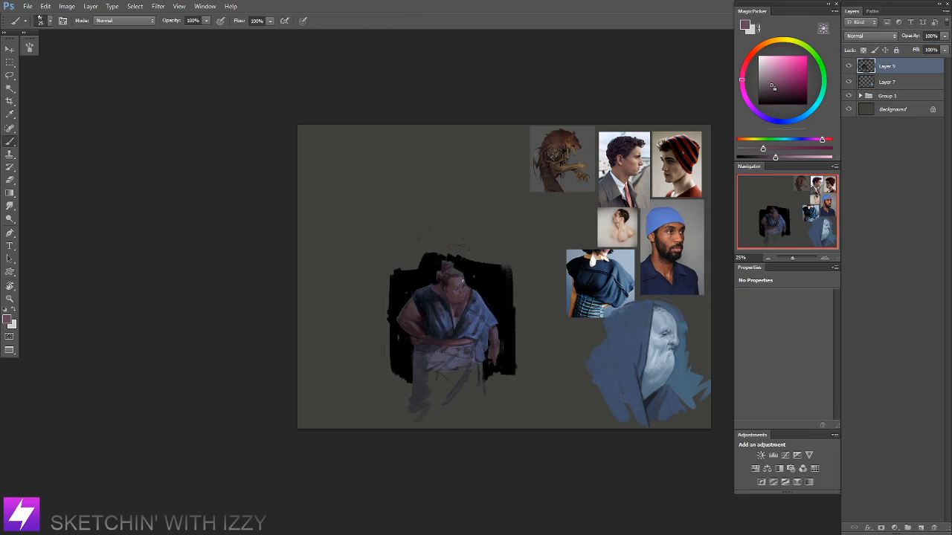
Step: Undo the last scaling of the character and hide Layer 9 and Layer 7
{"action": "key", "text": "ctrl+z"}
{"action": "left_click_drag", "start_coordinate": [466, 299], "coordinate": [469, 279]}
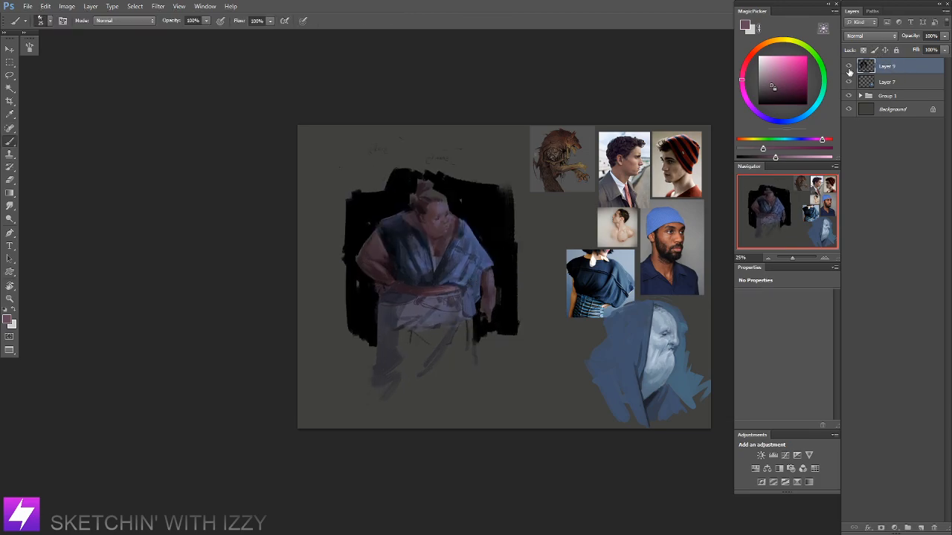
{"action": "left_click", "coordinate": [849, 69]}
{"action": "left_click", "coordinate": [849, 84]}
Step: Add a new layer and start a dark purple head shape with a colour sampled from the dark-haired man's photo
{"action": "key", "text": "ctrl+plus"}
{"action": "key", "text": "ctrl+alt+shift+n"}
{"action": "key", "text": "ctrl+plus"}
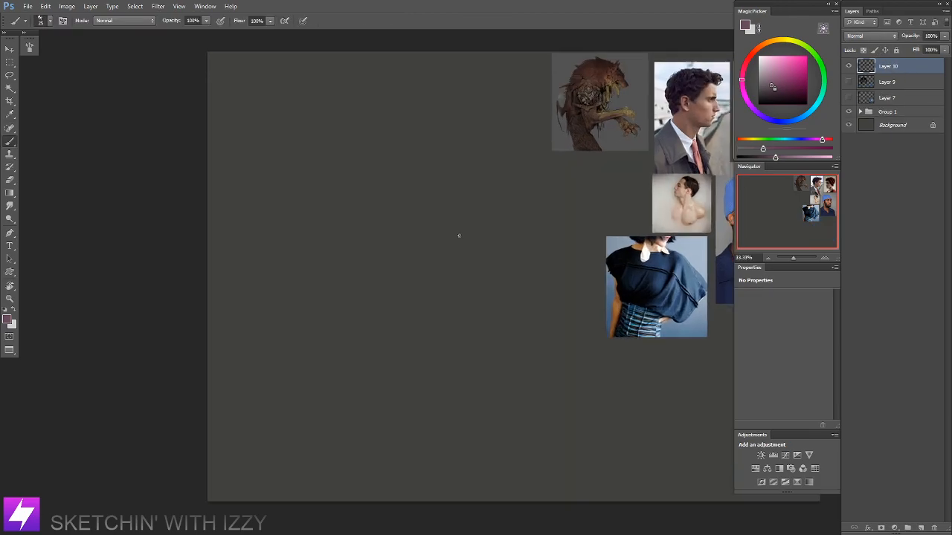
{"action": "key", "text": "ctrl+plus"}
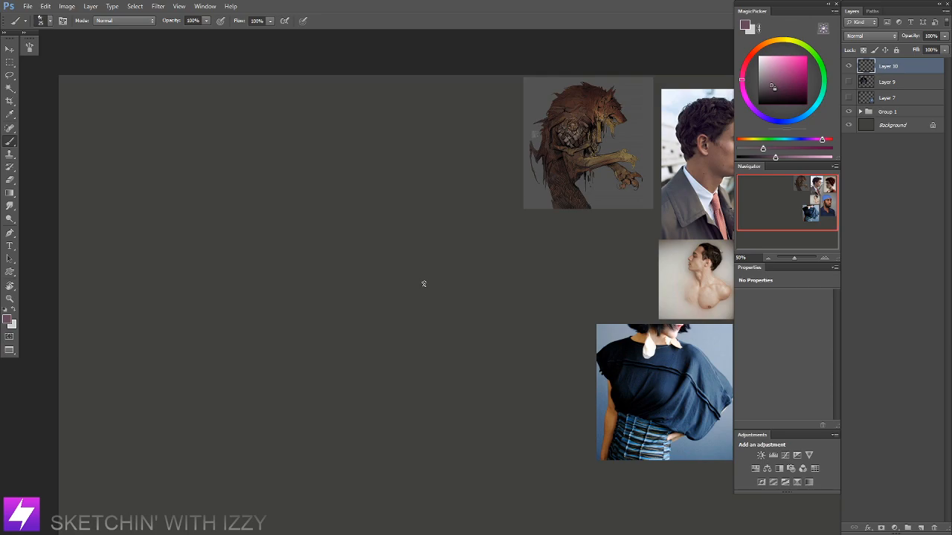
{"action": "key", "text": "ctrl+minus"}
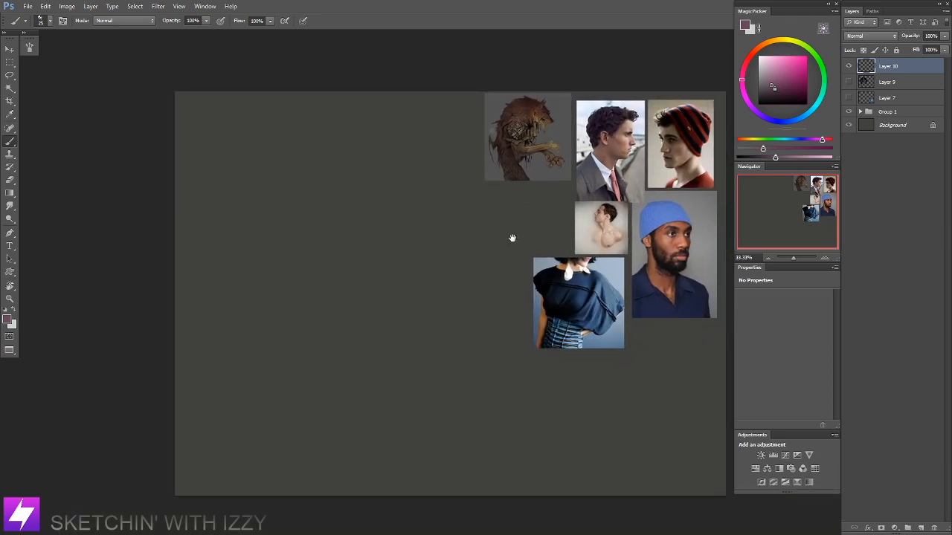
{"action": "left_click_drag", "start_coordinate": [378, 254], "coordinate": [382, 263]}
{"action": "left_click", "coordinate": [611, 134], "text": "alt"}
{"action": "mouse_move", "coordinate": [304, 223]}
{"action": "left_mouse_down"}
{"action": "mouse_move", "coordinate": [377, 206]}
{"action": "mouse_move", "coordinate": [286, 249]}
{"action": "mouse_move", "coordinate": [289, 186]}
{"action": "mouse_move", "coordinate": [322, 245]}
{"action": "mouse_move", "coordinate": [322, 169]}
{"action": "mouse_move", "coordinate": [368, 199]}
{"action": "mouse_move", "coordinate": [348, 188]}
{"action": "mouse_move", "coordinate": [348, 260]}
{"action": "mouse_move", "coordinate": [333, 165]}
{"action": "mouse_move", "coordinate": [311, 208]}
{"action": "mouse_move", "coordinate": [292, 193]}
{"action": "mouse_move", "coordinate": [291, 268]}
{"action": "mouse_move", "coordinate": [358, 265]}
{"action": "mouse_move", "coordinate": [339, 286]}
{"action": "mouse_move", "coordinate": [294, 295]}
{"action": "mouse_move", "coordinate": [326, 290]}
{"action": "mouse_move", "coordinate": [362, 256]}
{"action": "mouse_move", "coordinate": [352, 183]}
{"action": "mouse_move", "coordinate": [350, 202]}
{"action": "mouse_move", "coordinate": [336, 208]}
{"action": "mouse_move", "coordinate": [330, 173]}
{"action": "mouse_move", "coordinate": [313, 165]}
{"action": "mouse_move", "coordinate": [328, 207]}
{"action": "left_mouse_up"}
{"action": "key", "text": "bracketright"}
{"action": "key", "text": "bracketright"}
{"action": "key", "text": "bracketright"}
{"action": "key", "text": "bracketright"}
{"action": "mouse_move", "coordinate": [316, 153]}
{"action": "left_mouse_down"}
{"action": "mouse_move", "coordinate": [315, 260]}
{"action": "mouse_move", "coordinate": [305, 195]}
{"action": "mouse_move", "coordinate": [295, 301]}
{"action": "mouse_move", "coordinate": [301, 173]}
{"action": "mouse_move", "coordinate": [349, 267]}
{"action": "left_mouse_up"}
Step: Fill the head shape out into a tall near-black purple oval with a size 500 brush
{"action": "left_click", "coordinate": [367, 237], "text": "alt"}
{"action": "key", "text": "bracketright"}
{"action": "key", "text": "bracketright"}
{"action": "key", "text": "bracketright"}
{"action": "key", "text": "bracketright"}
{"action": "key", "text": "bracketright"}
{"action": "left_click_drag", "start_coordinate": [318, 173], "coordinate": [304, 298]}
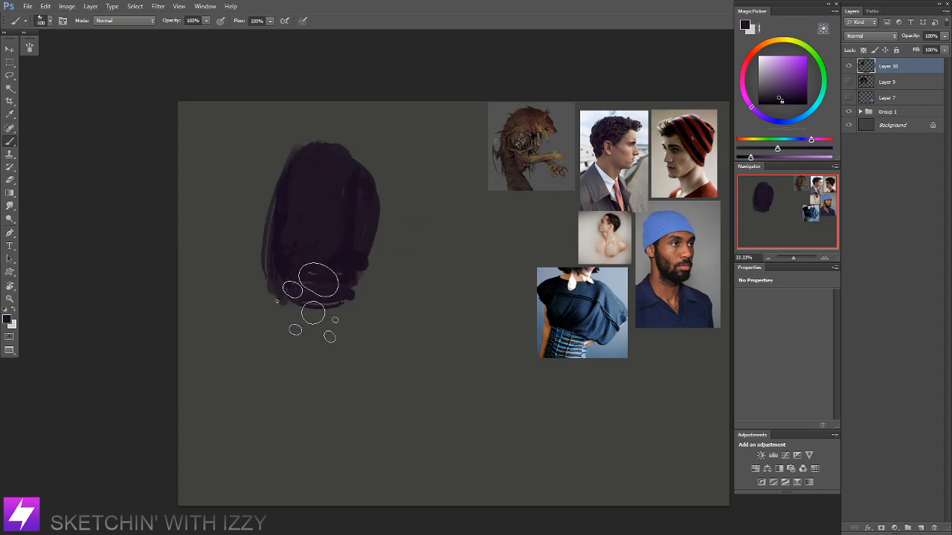
Step: Paint lighter purple and reddish-purple light on the upper part of the dark oval head
{"action": "mouse_move", "coordinate": [382, 200]}
{"action": "left_mouse_down"}
{"action": "mouse_move", "coordinate": [393, 255]}
{"action": "mouse_move", "coordinate": [390, 119]}
{"action": "left_mouse_up"}
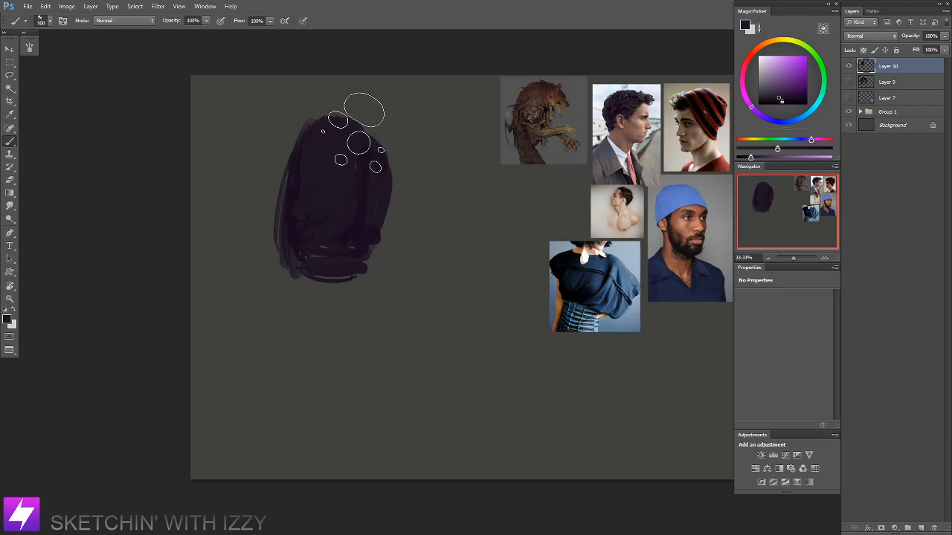
{"action": "mouse_move", "coordinate": [420, 225]}
{"action": "left_mouse_down"}
{"action": "mouse_move", "coordinate": [431, 250]}
{"action": "mouse_move", "coordinate": [410, 255]}
{"action": "left_mouse_up"}
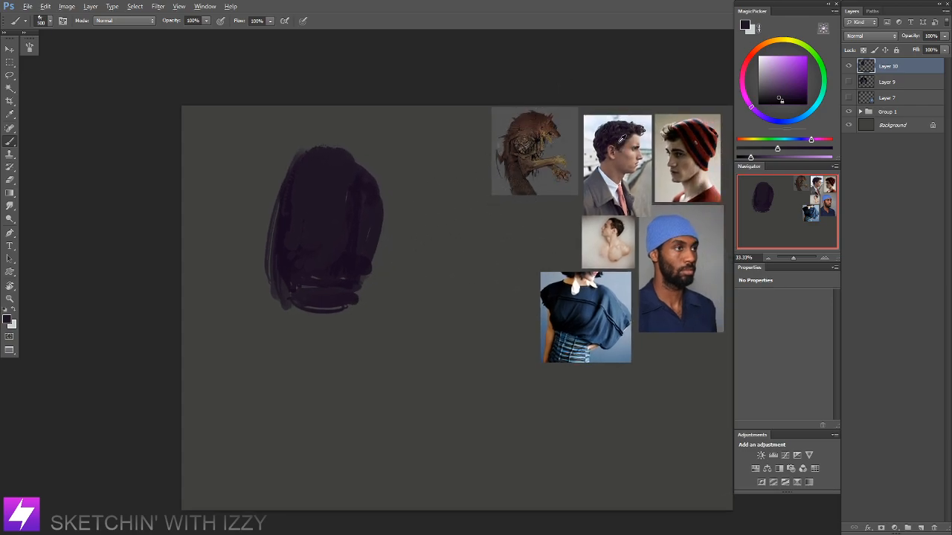
{"action": "left_click", "coordinate": [621, 139], "text": "alt"}
{"action": "left_click_drag", "start_coordinate": [762, 157], "coordinate": [809, 140]}
{"action": "left_click_drag", "start_coordinate": [316, 182], "coordinate": [322, 222]}
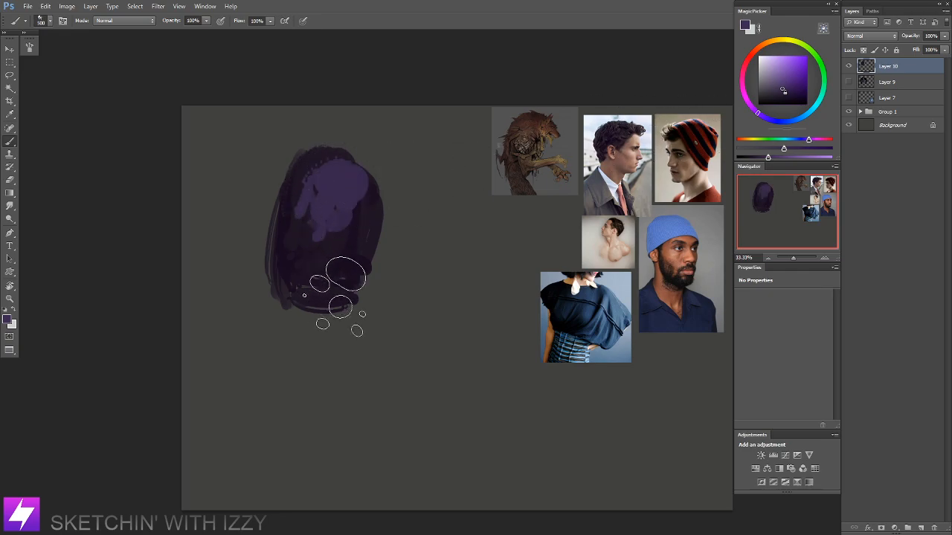
{"action": "left_click_drag", "start_coordinate": [810, 139], "coordinate": [819, 139]}
{"action": "left_click_drag", "start_coordinate": [315, 174], "coordinate": [318, 236]}
{"action": "left_click_drag", "start_coordinate": [307, 291], "coordinate": [367, 315]}
Step: Smudge the purple tones down through the head shape with a size 200 Smudge brush
{"action": "key", "text": "r"}
{"action": "key", "text": "bracketright"}
{"action": "key", "text": "bracketright"}
{"action": "key", "text": "bracketright"}
{"action": "key", "text": "bracketright"}
{"action": "key", "text": "bracketright"}
{"action": "key", "text": "bracketright"}
{"action": "key", "text": "bracketright"}
{"action": "key", "text": "bracketright"}
{"action": "mouse_move", "coordinate": [365, 225]}
{"action": "left_mouse_down"}
{"action": "mouse_move", "coordinate": [382, 244]}
{"action": "mouse_move", "coordinate": [376, 216]}
{"action": "mouse_move", "coordinate": [364, 221]}
{"action": "mouse_move", "coordinate": [366, 286]}
{"action": "mouse_move", "coordinate": [389, 319]}
{"action": "mouse_move", "coordinate": [383, 295]}
{"action": "left_mouse_up"}
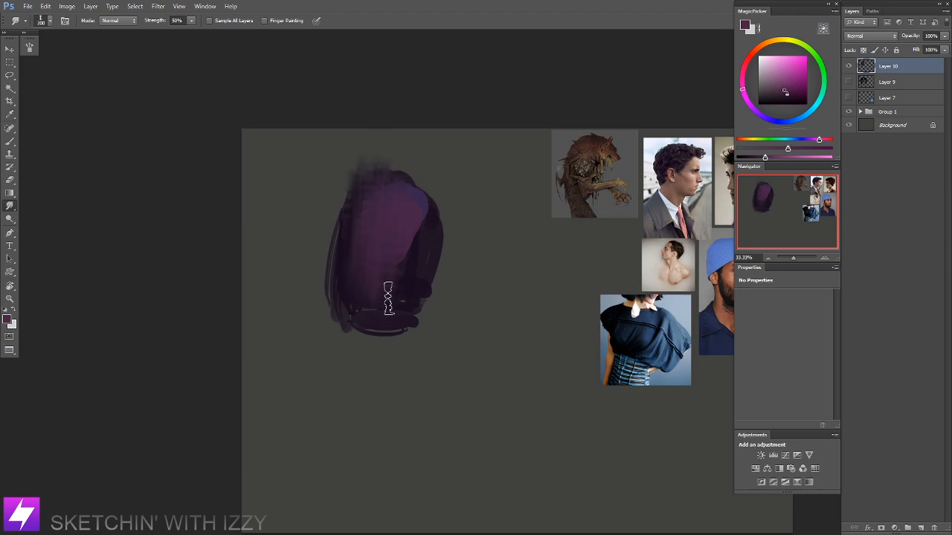
Step: Switch to a streaky, textured brush tip and blend sampled purples across the face
{"action": "key", "text": "b"}
{"action": "left_click", "coordinate": [396, 268], "text": "alt"}
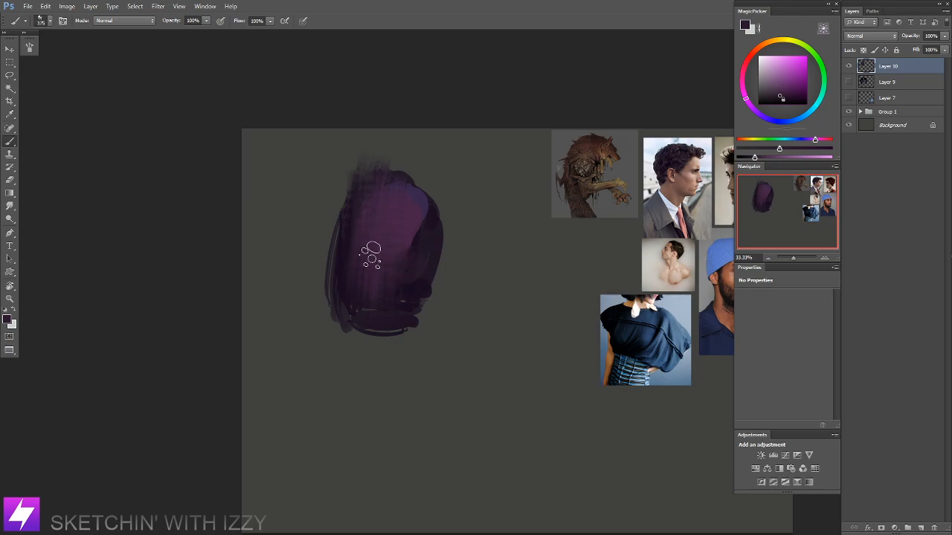
{"action": "right_click", "coordinate": [214, 235]}
{"action": "double_click", "coordinate": [78, 332]}
{"action": "key", "text": "bracketright"}
{"action": "key", "text": "bracketright"}
{"action": "key", "text": "bracketright"}
{"action": "key", "text": "bracketright"}
{"action": "mouse_move", "coordinate": [421, 237]}
{"action": "left_mouse_down"}
{"action": "mouse_move", "coordinate": [383, 295]}
{"action": "mouse_move", "coordinate": [414, 259]}
{"action": "mouse_move", "coordinate": [404, 281]}
{"action": "left_mouse_up"}
{"action": "left_click", "coordinate": [392, 232], "text": "alt"}
{"action": "key", "text": "bracketleft"}
{"action": "key", "text": "bracketleft"}
{"action": "left_click", "coordinate": [360, 242], "text": "alt"}
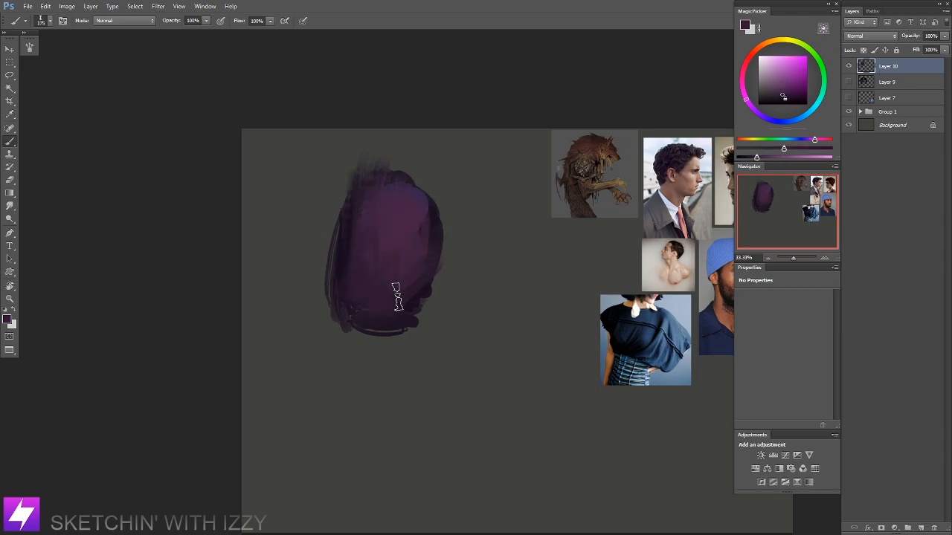
Step: Extend the neck in dark purple and paint pale grey hair around both sides of the head
{"action": "left_click", "coordinate": [348, 251], "text": "alt"}
{"action": "mouse_move", "coordinate": [350, 312]}
{"action": "left_mouse_down"}
{"action": "mouse_move", "coordinate": [372, 370]}
{"action": "mouse_move", "coordinate": [409, 293]}
{"action": "mouse_move", "coordinate": [426, 300]}
{"action": "mouse_move", "coordinate": [408, 287]}
{"action": "mouse_move", "coordinate": [405, 305]}
{"action": "left_mouse_up"}
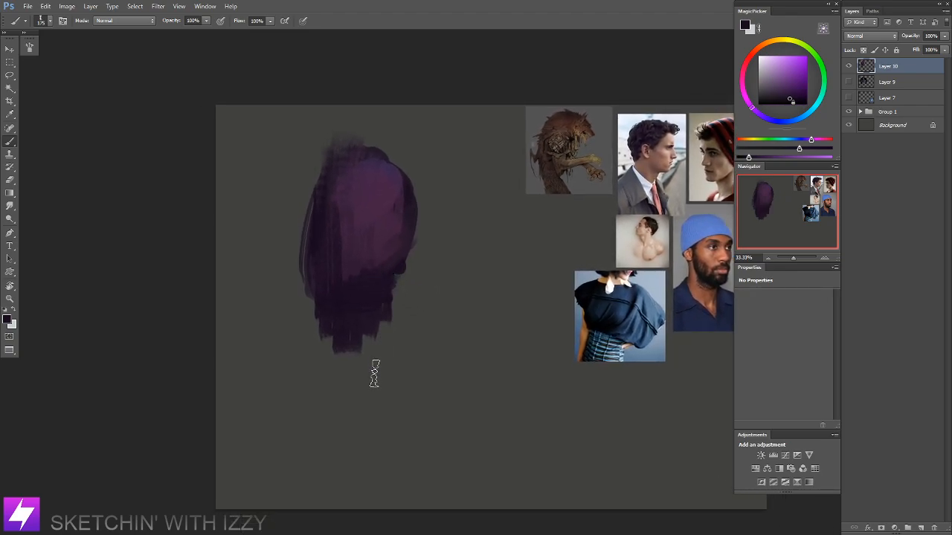
{"action": "left_click", "coordinate": [634, 122], "text": "alt"}
{"action": "key", "text": "bracketright"}
{"action": "key", "text": "bracketright"}
{"action": "mouse_move", "coordinate": [393, 96]}
{"action": "left_mouse_down"}
{"action": "mouse_move", "coordinate": [290, 160]}
{"action": "mouse_move", "coordinate": [280, 250]}
{"action": "left_mouse_up"}
{"action": "left_click_drag", "start_coordinate": [289, 150], "coordinate": [259, 257]}
{"action": "left_click", "coordinate": [264, 206], "text": "alt"}
{"action": "left_click_drag", "start_coordinate": [299, 140], "coordinate": [276, 251]}
{"action": "left_click_drag", "start_coordinate": [286, 181], "coordinate": [280, 286]}
{"action": "left_click_drag", "start_coordinate": [310, 137], "coordinate": [286, 283]}
{"action": "mouse_move", "coordinate": [394, 108]}
{"action": "left_mouse_down"}
{"action": "mouse_move", "coordinate": [437, 188]}
{"action": "mouse_move", "coordinate": [433, 214]}
{"action": "mouse_move", "coordinate": [444, 168]}
{"action": "mouse_move", "coordinate": [431, 322]}
{"action": "left_mouse_up"}
Step: Widen the lower ends of the pale grey hair beside the neck with a size 300 brush
{"action": "key", "text": "bracketright"}
{"action": "mouse_move", "coordinate": [278, 278]}
{"action": "left_mouse_down"}
{"action": "mouse_move", "coordinate": [313, 325]}
{"action": "mouse_move", "coordinate": [303, 338]}
{"action": "left_mouse_up"}
{"action": "left_click_drag", "start_coordinate": [407, 292], "coordinate": [446, 275]}
{"action": "mouse_move", "coordinate": [289, 319]}
{"action": "left_mouse_down"}
{"action": "mouse_move", "coordinate": [269, 355]}
{"action": "mouse_move", "coordinate": [301, 367]}
{"action": "mouse_move", "coordinate": [239, 366]}
{"action": "left_mouse_up"}
{"action": "left_click_drag", "start_coordinate": [257, 358], "coordinate": [300, 384]}
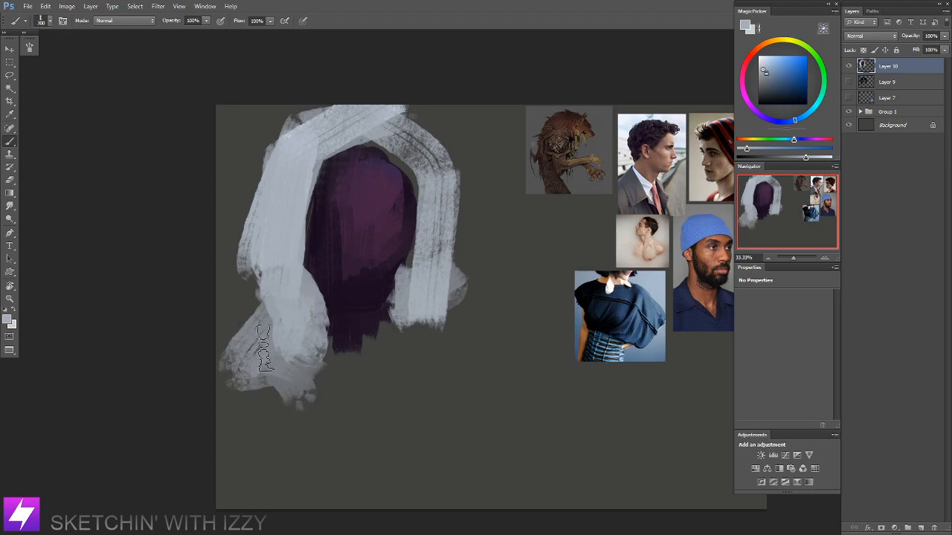
Step: Block in a rounded dark purple shoulder and chest mass below the neck
{"action": "mouse_move", "coordinate": [382, 349]}
{"action": "left_mouse_down"}
{"action": "mouse_move", "coordinate": [387, 311]}
{"action": "mouse_move", "coordinate": [367, 351]}
{"action": "mouse_move", "coordinate": [331, 368]}
{"action": "mouse_move", "coordinate": [355, 369]}
{"action": "mouse_move", "coordinate": [397, 345]}
{"action": "mouse_move", "coordinate": [350, 395]}
{"action": "left_mouse_up"}
{"action": "left_click", "coordinate": [386, 317], "text": "alt"}
{"action": "left_click", "coordinate": [385, 334], "text": "alt"}
{"action": "mouse_move", "coordinate": [378, 317]}
{"action": "left_mouse_down"}
{"action": "mouse_move", "coordinate": [341, 363]}
{"action": "mouse_move", "coordinate": [333, 406]}
{"action": "mouse_move", "coordinate": [322, 364]}
{"action": "mouse_move", "coordinate": [312, 425]}
{"action": "mouse_move", "coordinate": [353, 421]}
{"action": "mouse_move", "coordinate": [321, 407]}
{"action": "mouse_move", "coordinate": [342, 392]}
{"action": "mouse_move", "coordinate": [415, 374]}
{"action": "mouse_move", "coordinate": [369, 424]}
{"action": "mouse_move", "coordinate": [403, 333]}
{"action": "mouse_move", "coordinate": [418, 361]}
{"action": "mouse_move", "coordinate": [409, 316]}
{"action": "mouse_move", "coordinate": [431, 330]}
{"action": "left_mouse_up"}
{"action": "key", "text": "["}
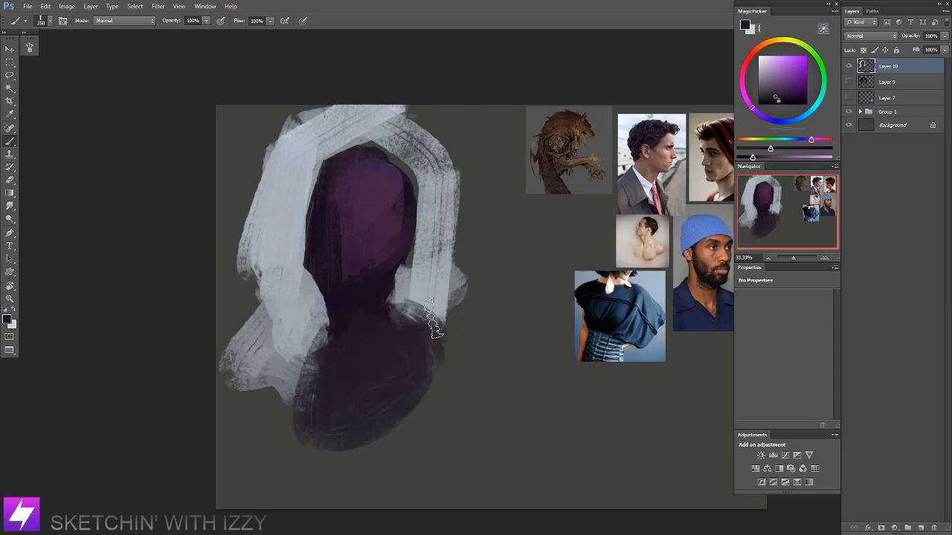
Step: Tone the hair with a sampled grey and broaden its ragged outer edges
{"action": "left_click", "coordinate": [411, 124], "text": "alt"}
{"action": "key", "text": "["}
{"action": "key", "text": "["}
{"action": "mouse_move", "coordinate": [375, 96]}
{"action": "left_mouse_down"}
{"action": "mouse_move", "coordinate": [277, 145]}
{"action": "mouse_move", "coordinate": [254, 194]}
{"action": "mouse_move", "coordinate": [297, 184]}
{"action": "mouse_move", "coordinate": [259, 260]}
{"action": "mouse_move", "coordinate": [307, 150]}
{"action": "mouse_move", "coordinate": [282, 277]}
{"action": "mouse_move", "coordinate": [249, 243]}
{"action": "mouse_move", "coordinate": [278, 275]}
{"action": "mouse_move", "coordinate": [284, 268]}
{"action": "mouse_move", "coordinate": [303, 299]}
{"action": "mouse_move", "coordinate": [279, 296]}
{"action": "mouse_move", "coordinate": [267, 357]}
{"action": "left_mouse_up"}
{"action": "key", "text": "bracketright"}
{"action": "key", "text": "bracketright"}
{"action": "mouse_move", "coordinate": [446, 153]}
{"action": "left_mouse_down"}
{"action": "mouse_move", "coordinate": [469, 186]}
{"action": "mouse_move", "coordinate": [446, 312]}
{"action": "left_mouse_up"}
Step: Place dark eye sockets and a nose shadow on the face with a size 100 brush
{"action": "left_click", "coordinate": [397, 269], "text": "alt"}
{"action": "key", "text": "bracketleft"}
{"action": "key", "text": "bracketleft"}
{"action": "key", "text": "bracketleft"}
{"action": "key", "text": "bracketleft"}
{"action": "key", "text": "bracketleft"}
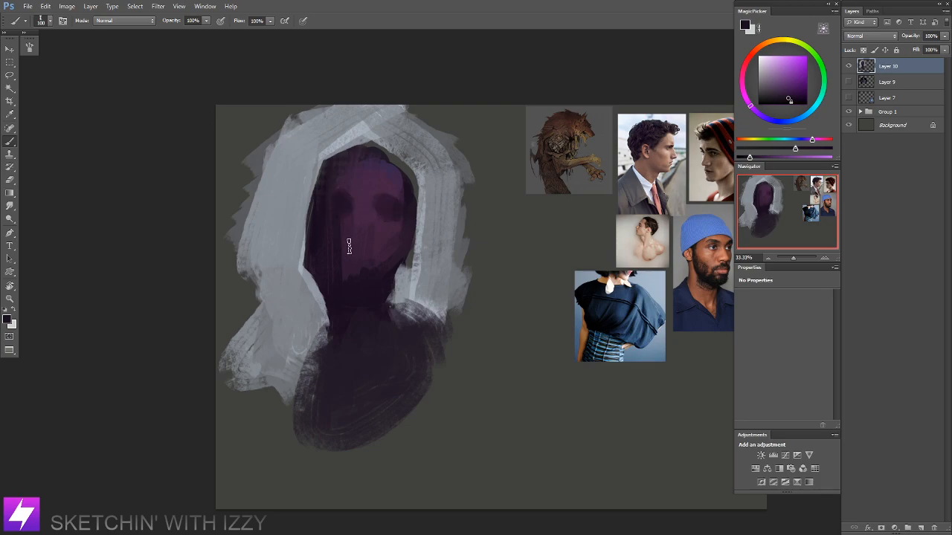
{"action": "left_click", "coordinate": [372, 275], "text": "alt"}
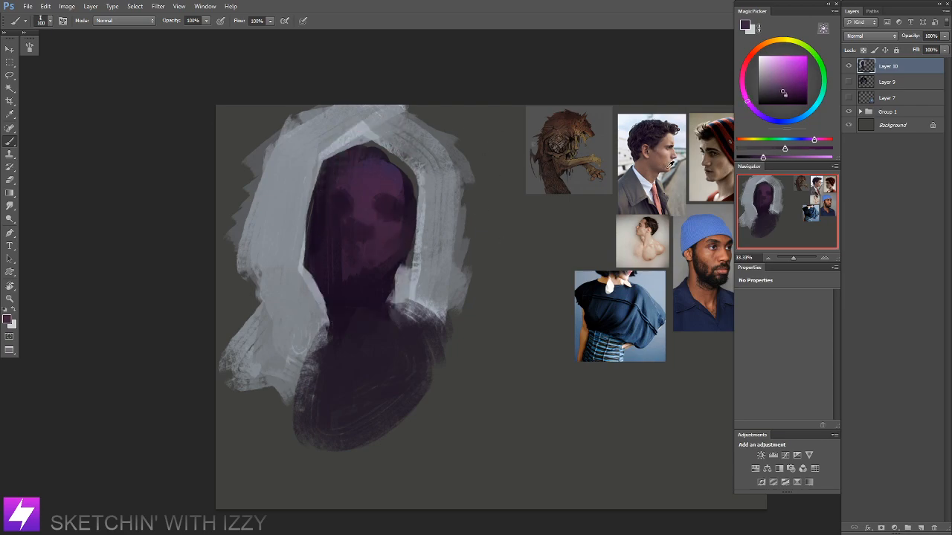
Step: Paint the lower face with blue sampled from the beanie photo and add purple under the jaw
{"action": "left_click", "coordinate": [701, 228], "text": "alt"}
{"action": "mouse_move", "coordinate": [338, 266]}
{"action": "left_mouse_down"}
{"action": "mouse_move", "coordinate": [319, 254]}
{"action": "mouse_move", "coordinate": [377, 259]}
{"action": "mouse_move", "coordinate": [338, 249]}
{"action": "mouse_move", "coordinate": [325, 257]}
{"action": "mouse_move", "coordinate": [359, 249]}
{"action": "mouse_move", "coordinate": [364, 262]}
{"action": "mouse_move", "coordinate": [351, 273]}
{"action": "mouse_move", "coordinate": [344, 257]}
{"action": "mouse_move", "coordinate": [334, 268]}
{"action": "mouse_move", "coordinate": [327, 249]}
{"action": "mouse_move", "coordinate": [390, 240]}
{"action": "mouse_move", "coordinate": [375, 225]}
{"action": "mouse_move", "coordinate": [347, 225]}
{"action": "mouse_move", "coordinate": [341, 212]}
{"action": "mouse_move", "coordinate": [351, 174]}
{"action": "left_mouse_up"}
{"action": "key", "text": "r"}
{"action": "key", "text": "b"}
{"action": "left_click", "coordinate": [347, 276], "text": "alt"}
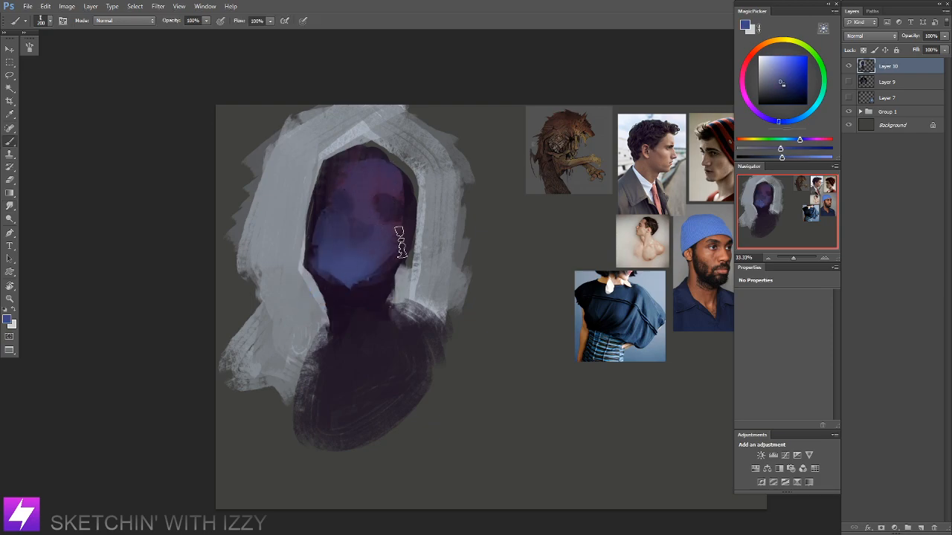
{"action": "left_click", "coordinate": [398, 218], "text": "alt"}
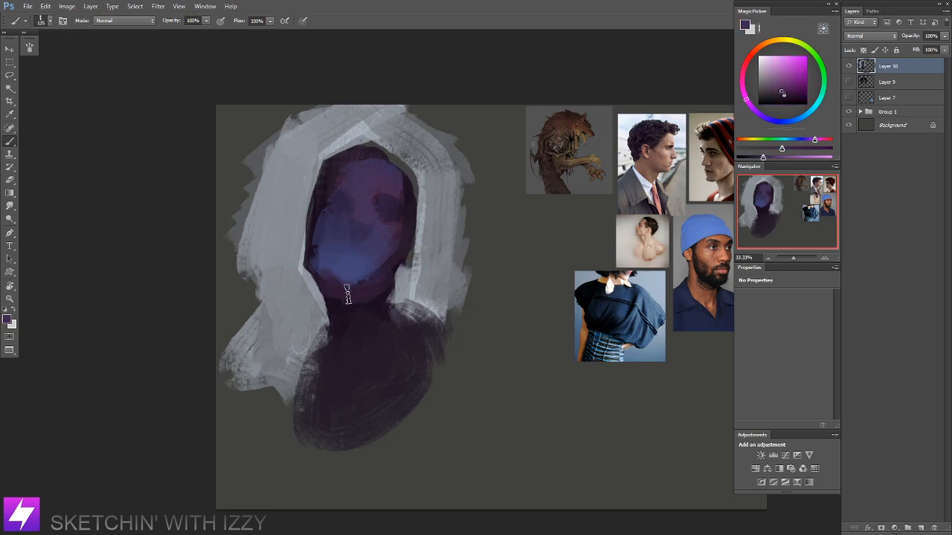
Step: Paint blue light and purple tones on the chest and neck, and soften the painting with the Smudge tool
{"action": "key", "text": "bracketright"}
{"action": "key", "text": "bracketright"}
{"action": "key", "text": "bracketright"}
{"action": "mouse_move", "coordinate": [348, 348]}
{"action": "left_mouse_down"}
{"action": "mouse_move", "coordinate": [391, 337]}
{"action": "mouse_move", "coordinate": [403, 361]}
{"action": "mouse_move", "coordinate": [367, 363]}
{"action": "mouse_move", "coordinate": [376, 400]}
{"action": "mouse_move", "coordinate": [407, 343]}
{"action": "mouse_move", "coordinate": [375, 332]}
{"action": "left_mouse_up"}
{"action": "left_click", "coordinate": [372, 265], "text": "alt"}
{"action": "key", "text": "bracketright"}
{"action": "key", "text": "bracketright"}
{"action": "key", "text": "bracketright"}
{"action": "key", "text": "bracketright"}
{"action": "left_click", "coordinate": [350, 278], "text": "alt"}
{"action": "key", "text": "r"}
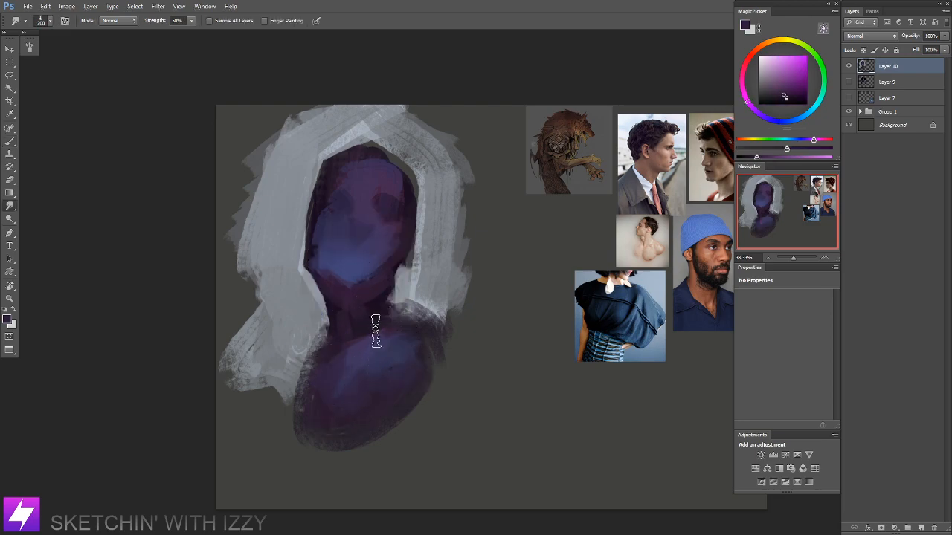
{"action": "left_click_drag", "start_coordinate": [375, 270], "coordinate": [395, 288]}
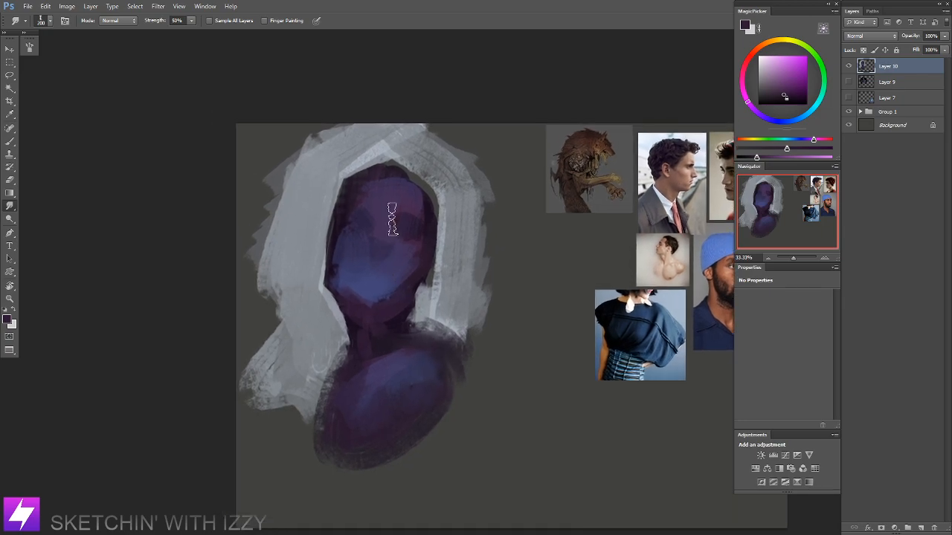
Step: Add reddish-purple ears on both sides of the head with a smaller brush, redoing the first stroke
{"action": "key", "text": "b"}
{"action": "left_click", "coordinate": [424, 268], "text": "alt"}
{"action": "key", "text": "bracketleft"}
{"action": "key", "text": "bracketleft"}
{"action": "key", "text": "bracketleft"}
{"action": "key", "text": "bracketleft"}
{"action": "key", "text": "bracketleft"}
{"action": "left_click_drag", "start_coordinate": [435, 249], "coordinate": [433, 277]}
{"action": "key", "text": "ctrl+z"}
{"action": "mouse_move", "coordinate": [327, 261]}
{"action": "left_mouse_down"}
{"action": "mouse_move", "coordinate": [321, 246]}
{"action": "mouse_move", "coordinate": [323, 272]}
{"action": "mouse_move", "coordinate": [332, 265]}
{"action": "left_mouse_up"}
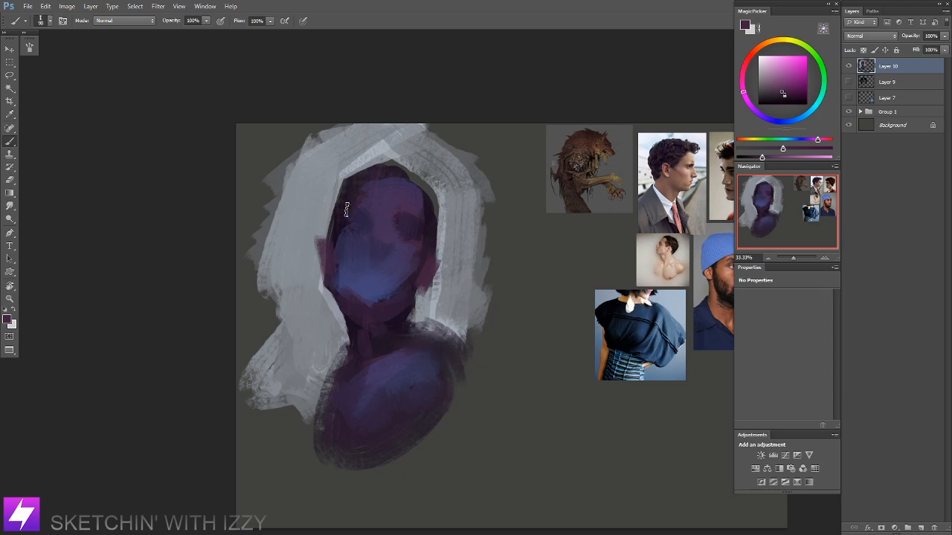
Step: Flip the whole canvas horizontally
{"action": "key", "text": "ctrl+minus"}
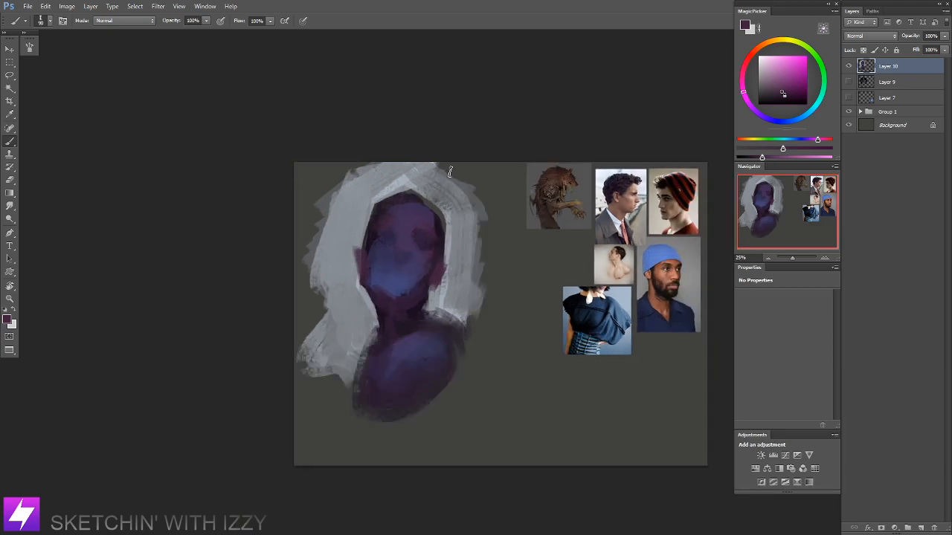
{"action": "key", "text": "ctrl+shift+h"}
{"action": "left_click_drag", "start_coordinate": [521, 283], "coordinate": [446, 285]}
{"action": "key", "text": "ctrl+plus"}
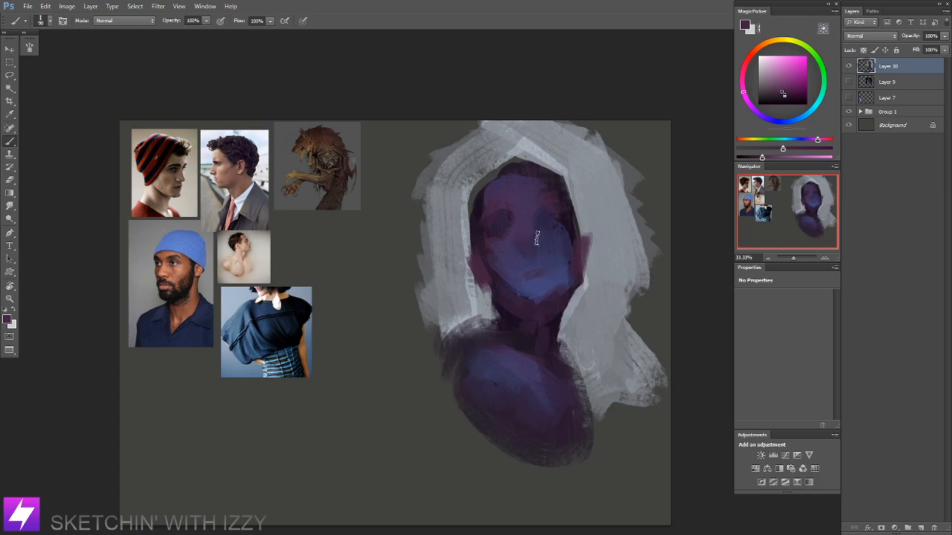
Step: Paint a reddish nose and mouth and deepen the eye sockets with sampled purples
{"action": "scroll", "coordinate": [561, 254], "scroll_direction": "right", "scroll_amount": 3}
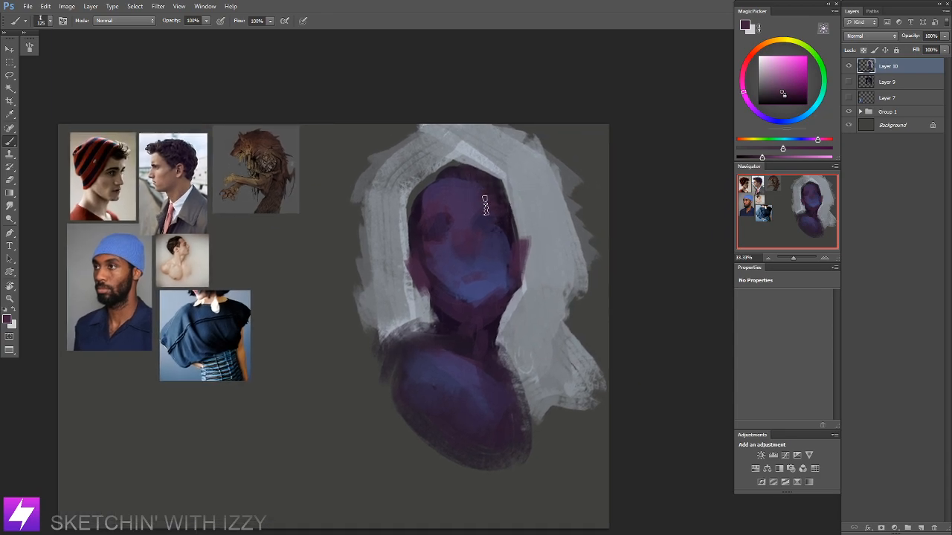
{"action": "left_click", "coordinate": [497, 214], "text": "alt"}
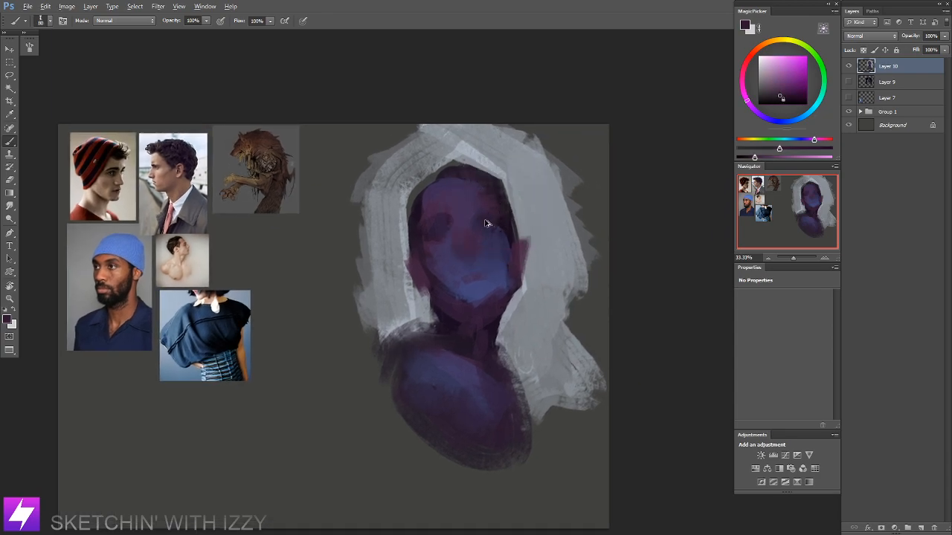
{"action": "left_click", "coordinate": [426, 230], "text": "alt"}
{"action": "left_click", "coordinate": [448, 238], "text": "alt"}
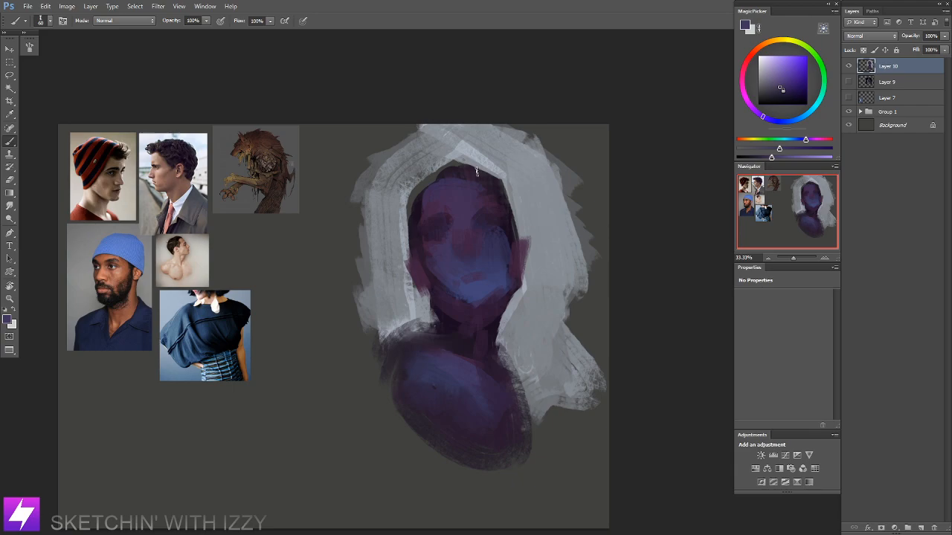
Step: Darken the hairline and the sides of the face with sampled dark purples and a size 70 brush
{"action": "scroll", "coordinate": [434, 223], "scroll_direction": "down", "scroll_amount": 2}
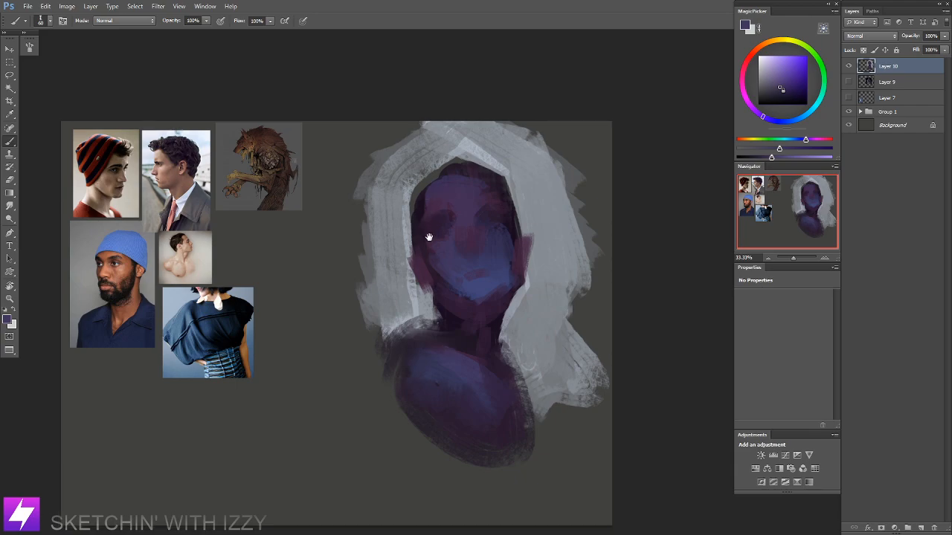
{"action": "left_click_drag", "start_coordinate": [434, 220], "coordinate": [440, 222]}
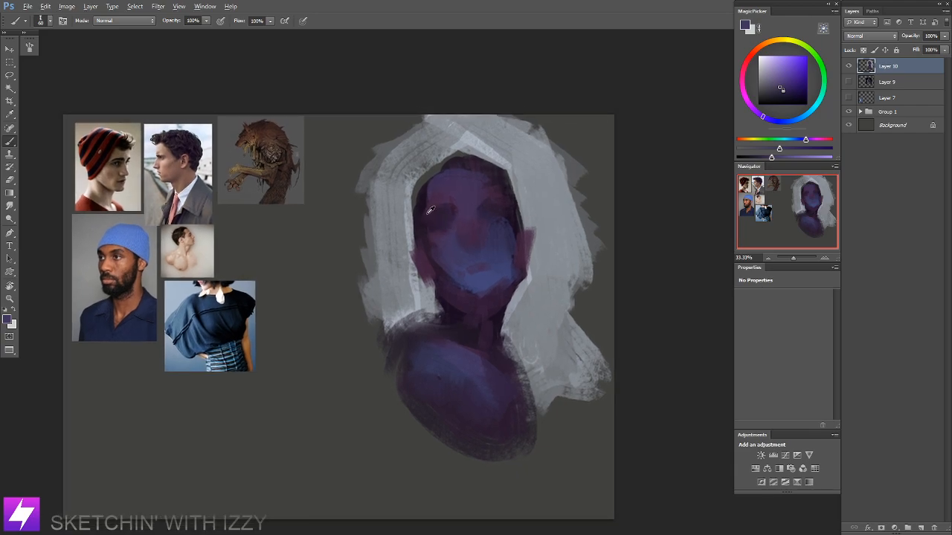
{"action": "left_click", "coordinate": [423, 216], "text": "alt"}
{"action": "left_click", "coordinate": [515, 221], "text": "alt"}
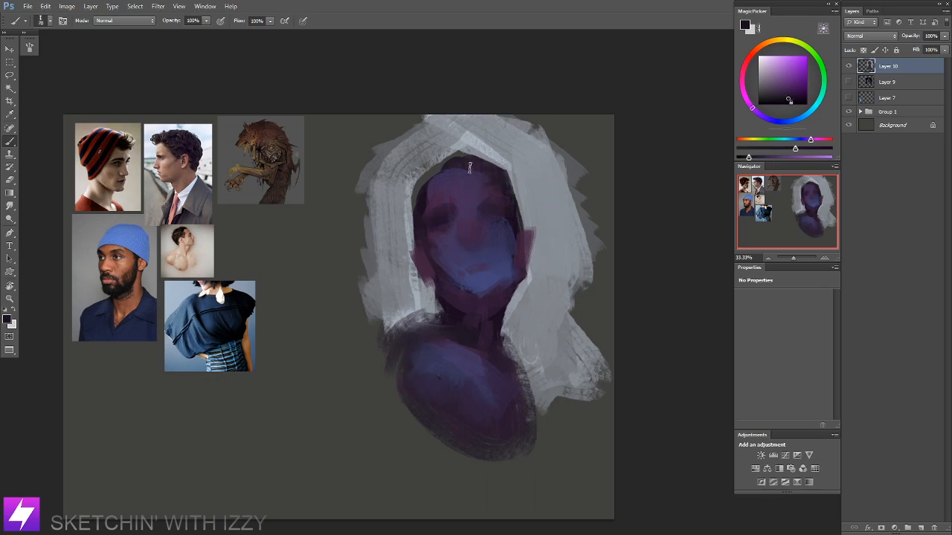
Step: Darken the underside of the nose and shape the eyelids with a muted purple
{"action": "left_click_drag", "start_coordinate": [438, 317], "coordinate": [427, 311]}
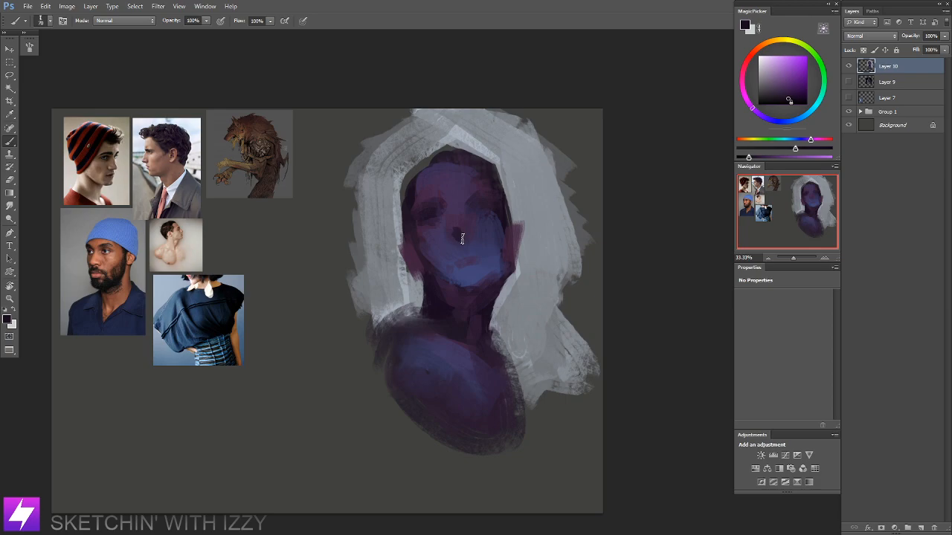
{"action": "left_click_drag", "start_coordinate": [496, 237], "coordinate": [498, 253]}
{"action": "left_click", "coordinate": [452, 197], "text": "alt"}
{"action": "left_click_drag", "start_coordinate": [437, 225], "coordinate": [427, 233]}
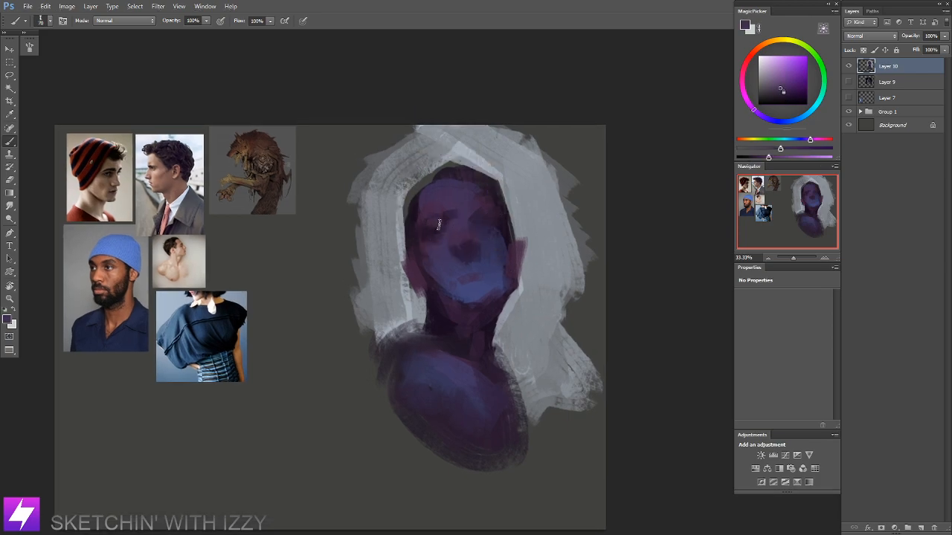
{"action": "left_click_drag", "start_coordinate": [430, 224], "coordinate": [438, 225]}
Step: Refine the eyes and the nose bridge with dark and mid purples sampled from the face, using a small brush
{"action": "key", "text": "ctrl+minus"}
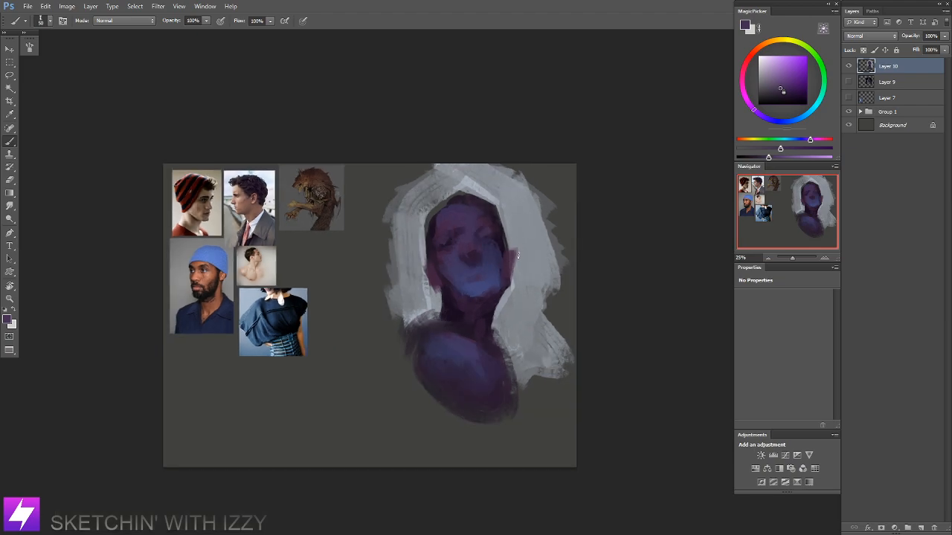
{"action": "key", "text": "r"}
{"action": "left_click_drag", "start_coordinate": [510, 292], "coordinate": [496, 274]}
{"action": "key", "text": "ctrl+plus"}
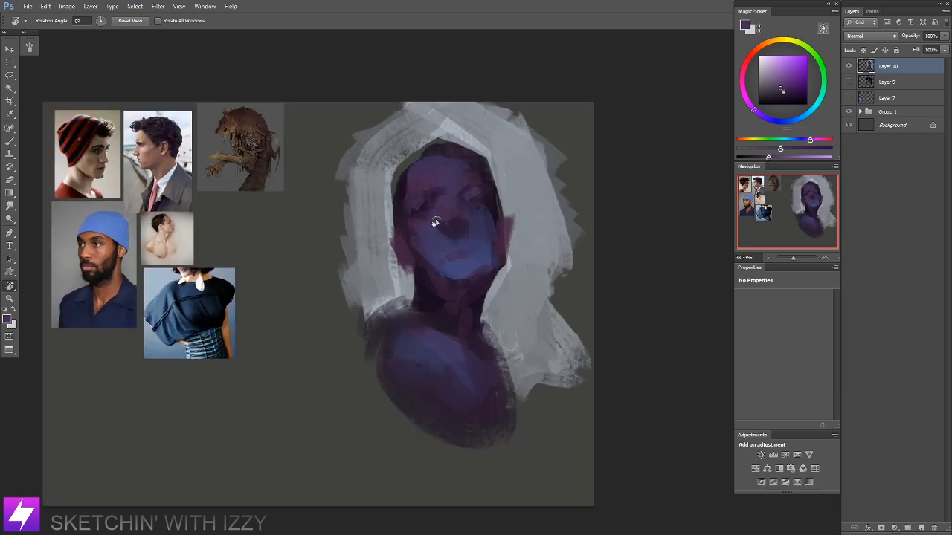
{"action": "key", "text": "b"}
{"action": "left_click", "coordinate": [482, 200], "text": "alt"}
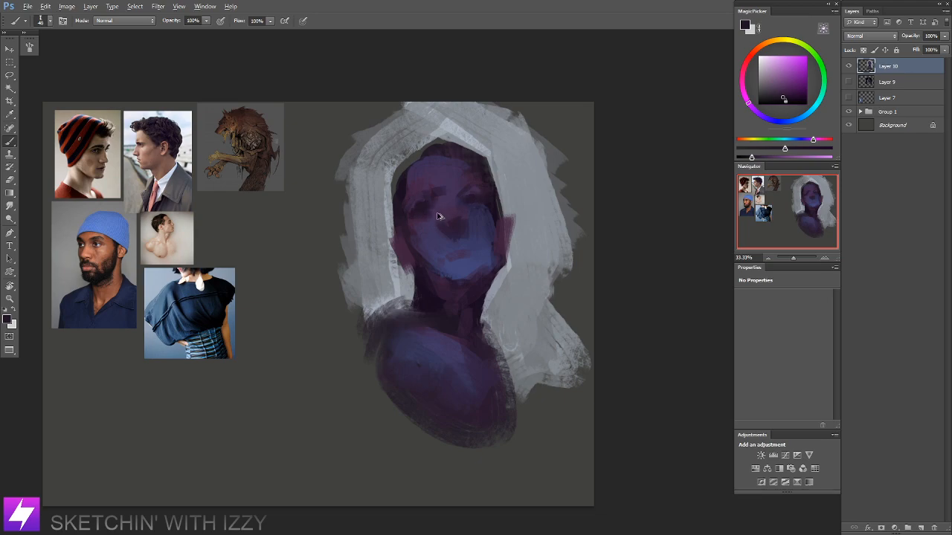
{"action": "left_click", "coordinate": [453, 231], "text": "alt"}
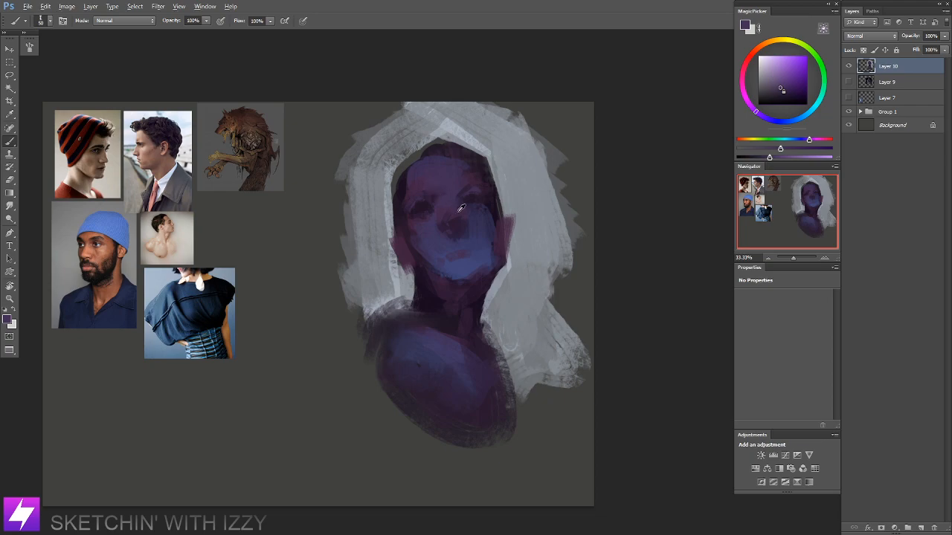
Step: Flip the canvas horizontally and refine both eyes with dark purples sampled from the face, using a small brush
{"action": "left_click", "coordinate": [458, 210], "text": "alt"}
{"action": "key", "text": "ctrl+minus"}
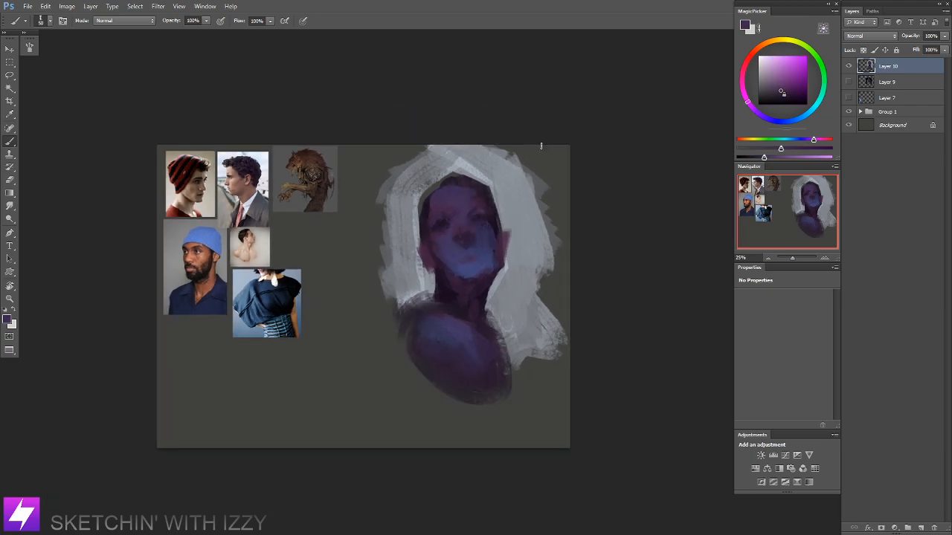
{"action": "key", "text": "ctrl+shift+h"}
{"action": "left_click_drag", "start_coordinate": [417, 253], "coordinate": [547, 234]}
{"action": "left_click", "coordinate": [355, 215], "text": "alt"}
{"action": "key", "text": "ctrl+shift+h"}
{"action": "key", "text": "ctrl+shift+h"}
{"action": "key", "text": "ctrl+plus"}
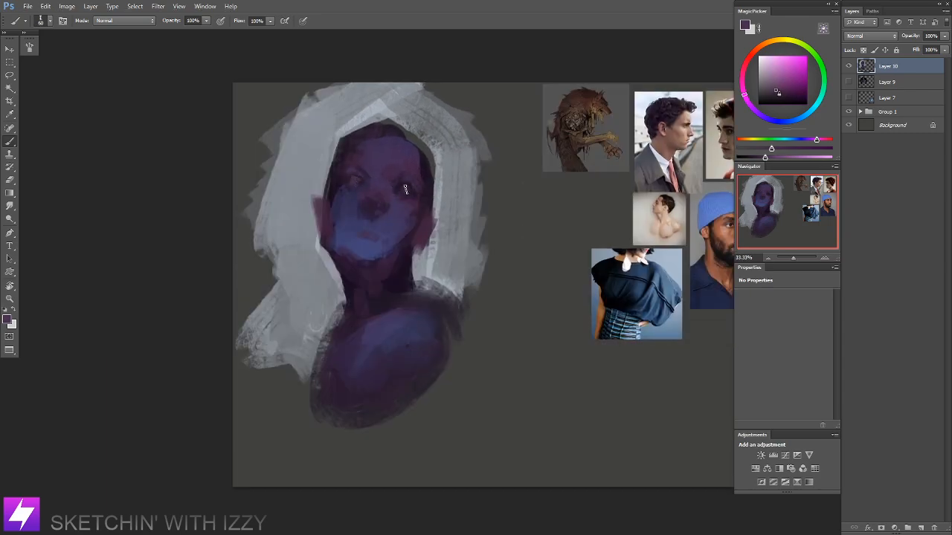
{"action": "left_click", "coordinate": [394, 181], "text": "alt"}
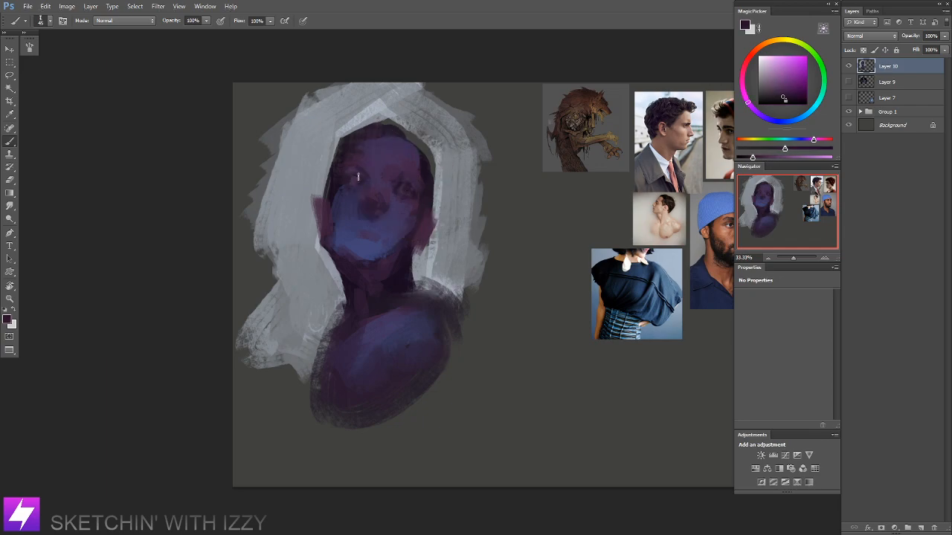
Step: Trim the outer edge of the ear and face with pale grey sampled from the hair
{"action": "key", "text": "ctrl+minus"}
{"action": "key", "text": "r"}
{"action": "left_click_drag", "start_coordinate": [442, 311], "coordinate": [482, 327]}
{"action": "key", "text": "Escape"}
{"action": "key", "text": "b"}
{"action": "left_click", "coordinate": [437, 275], "text": "alt"}
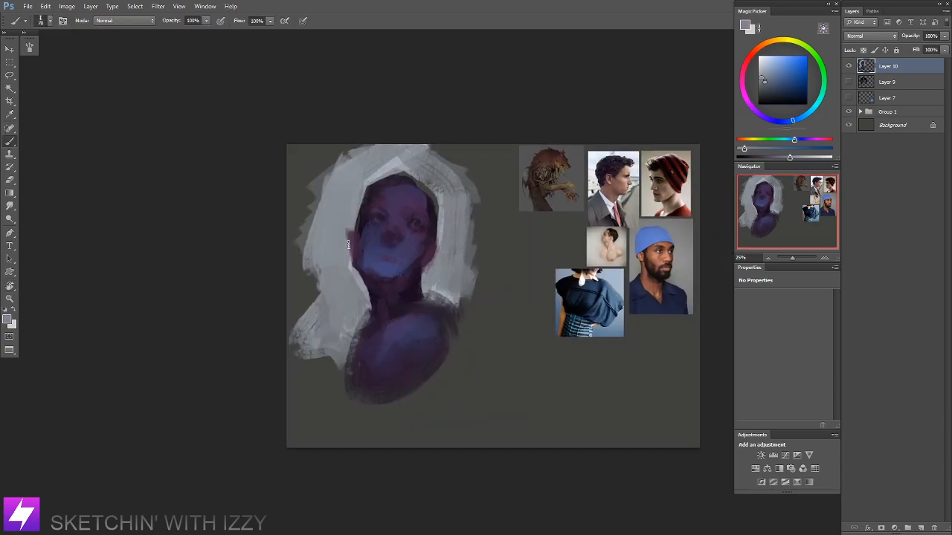
Step: Darken the cheek and forehead with sampled dark purple and muted blue, using a size 125 brush
{"action": "left_click", "coordinate": [369, 223], "text": "alt"}
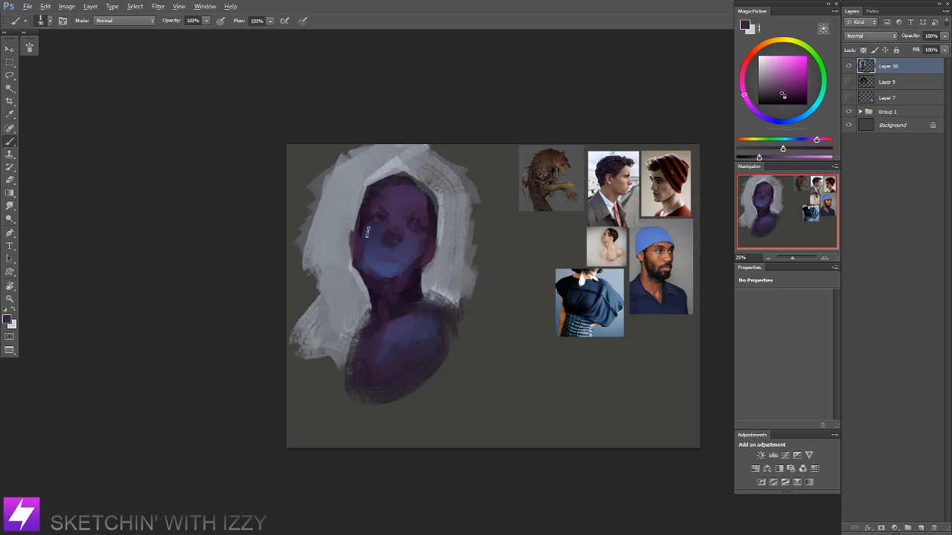
{"action": "key", "text": "bracketright"}
{"action": "key", "text": "bracketright"}
{"action": "left_click_drag", "start_coordinate": [425, 203], "coordinate": [421, 193]}
{"action": "left_click", "coordinate": [368, 231], "text": "alt"}
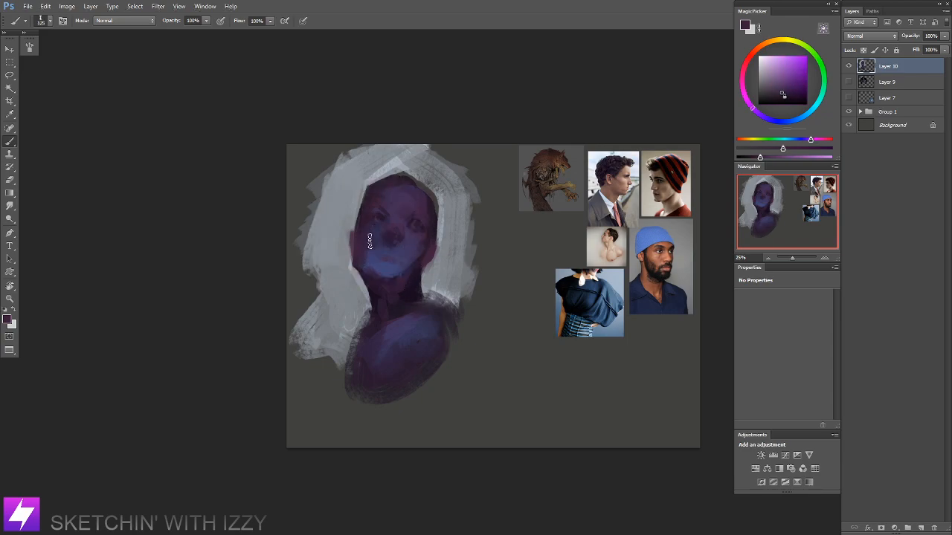
{"action": "left_click", "coordinate": [366, 240], "text": "alt"}
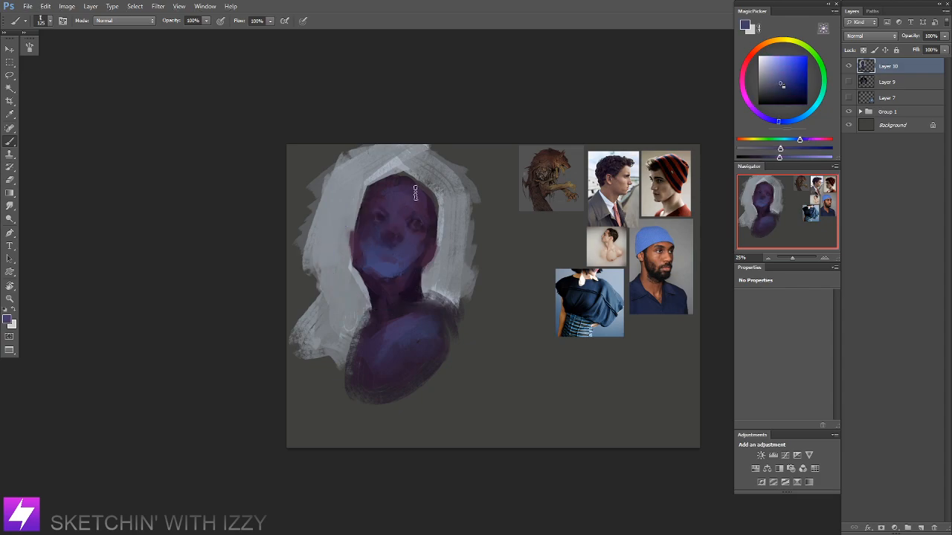
Step: Flip the canvas back and extend the dark hairline around the side and top of the head with sampled dark purple
{"action": "key", "text": "ctrl+minus"}
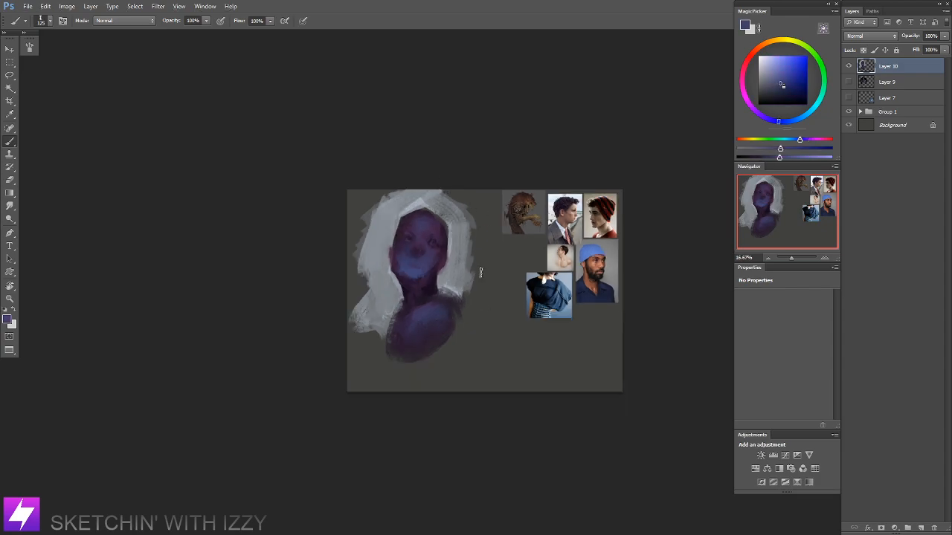
{"action": "key", "text": "ctrl+shift+h"}
{"action": "key", "text": "ctrl+plus"}
{"action": "left_click_drag", "start_coordinate": [542, 239], "coordinate": [423, 247]}
{"action": "left_click", "coordinate": [437, 241], "text": "alt"}
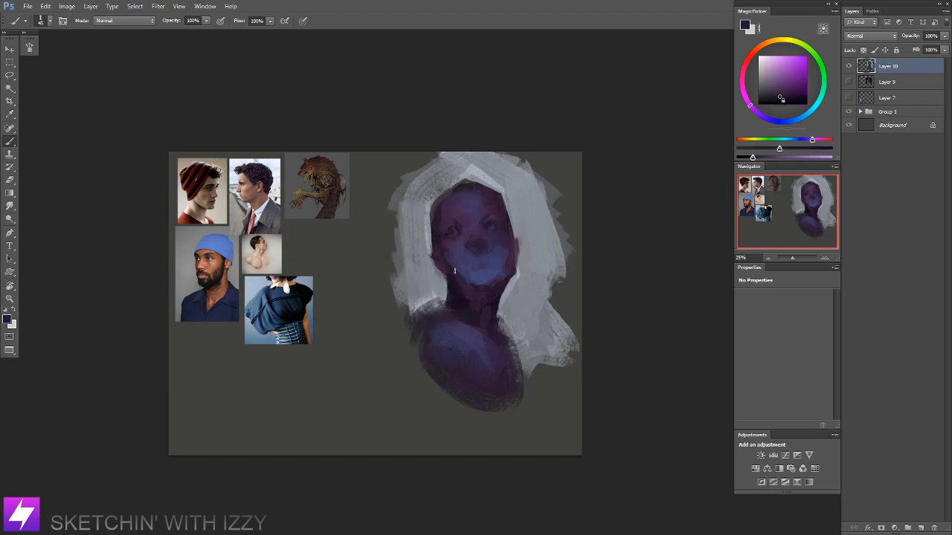
{"action": "left_click_drag", "start_coordinate": [427, 222], "coordinate": [432, 233]}
{"action": "mouse_move", "coordinate": [446, 187]}
{"action": "left_mouse_down"}
{"action": "mouse_move", "coordinate": [454, 173]}
{"action": "mouse_move", "coordinate": [437, 200]}
{"action": "left_mouse_up"}
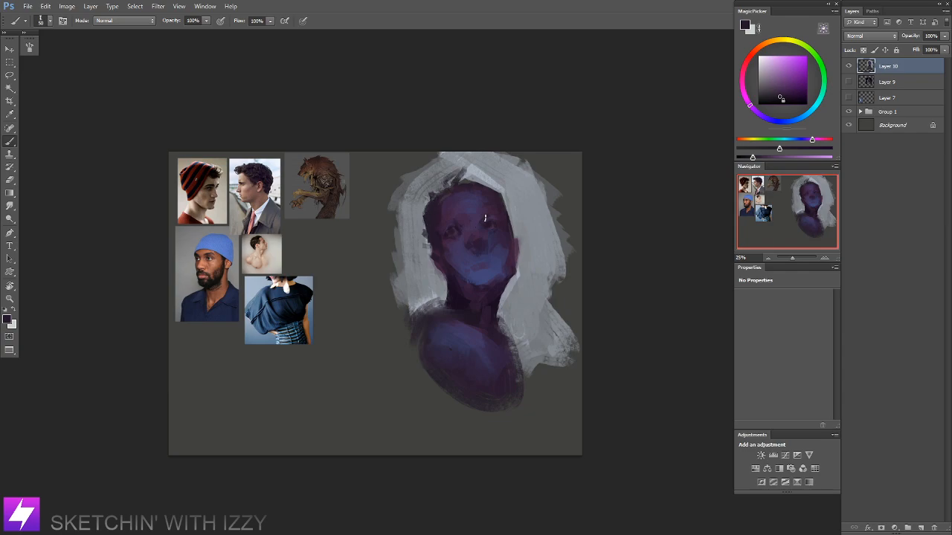
Step: Paint sampled pale grey around the head and down to the neck to tighten the silhouette
{"action": "left_click", "coordinate": [520, 185], "text": "alt"}
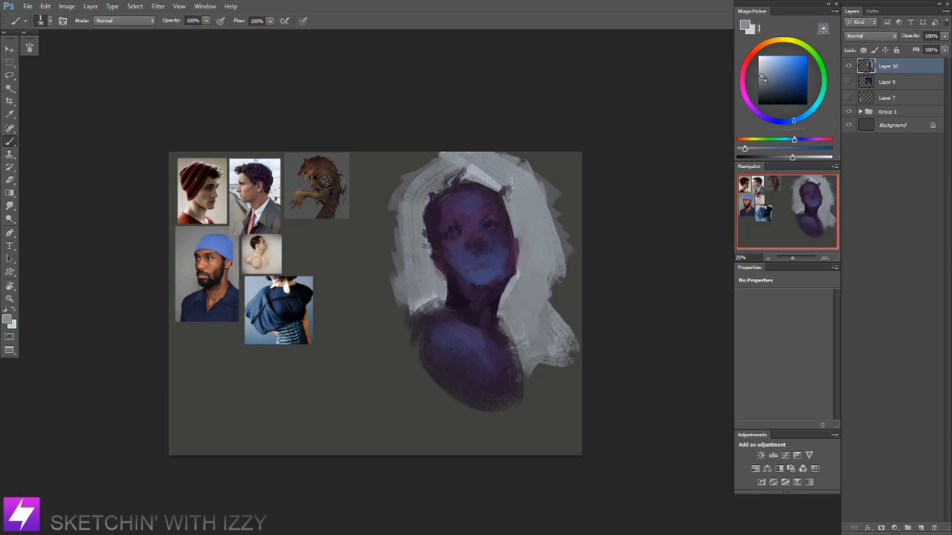
{"action": "left_click_drag", "start_coordinate": [473, 172], "coordinate": [457, 175]}
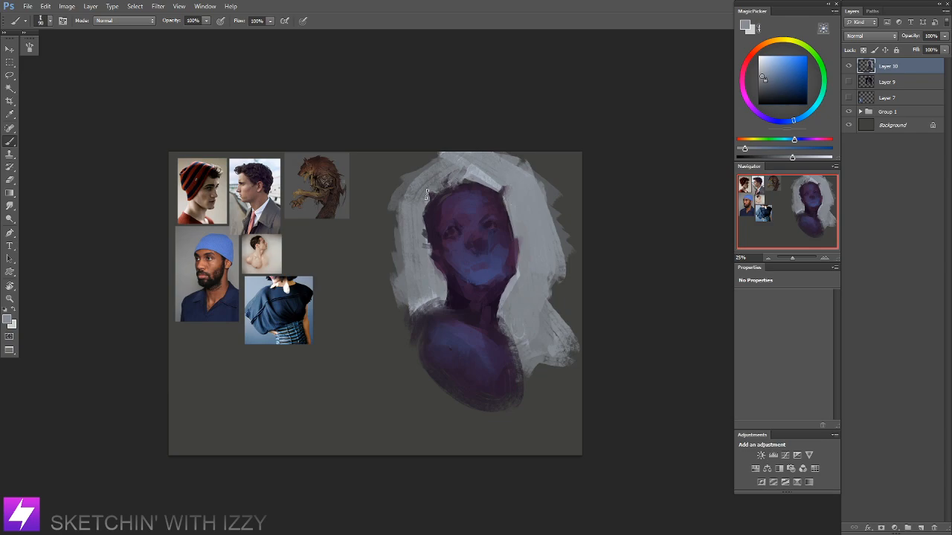
{"action": "left_click_drag", "start_coordinate": [421, 228], "coordinate": [430, 248]}
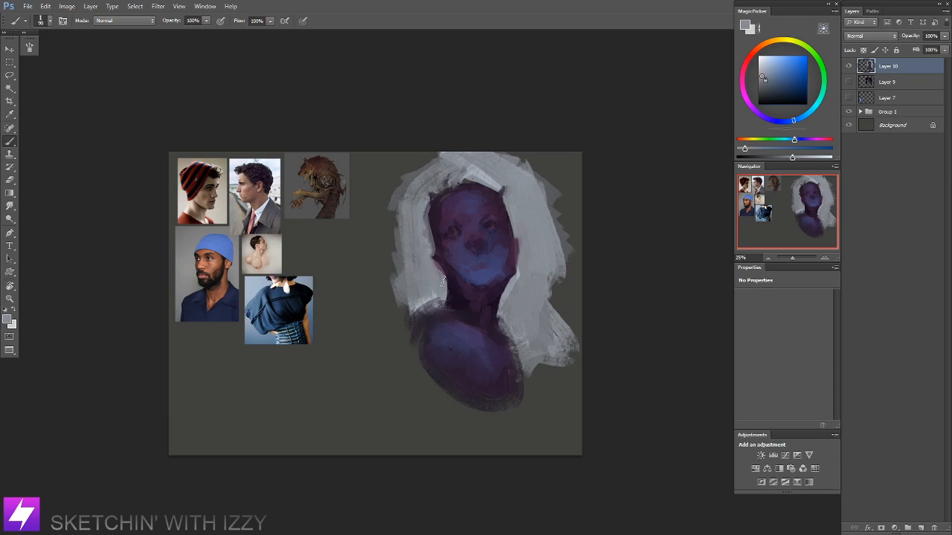
{"action": "left_click_drag", "start_coordinate": [450, 295], "coordinate": [429, 308]}
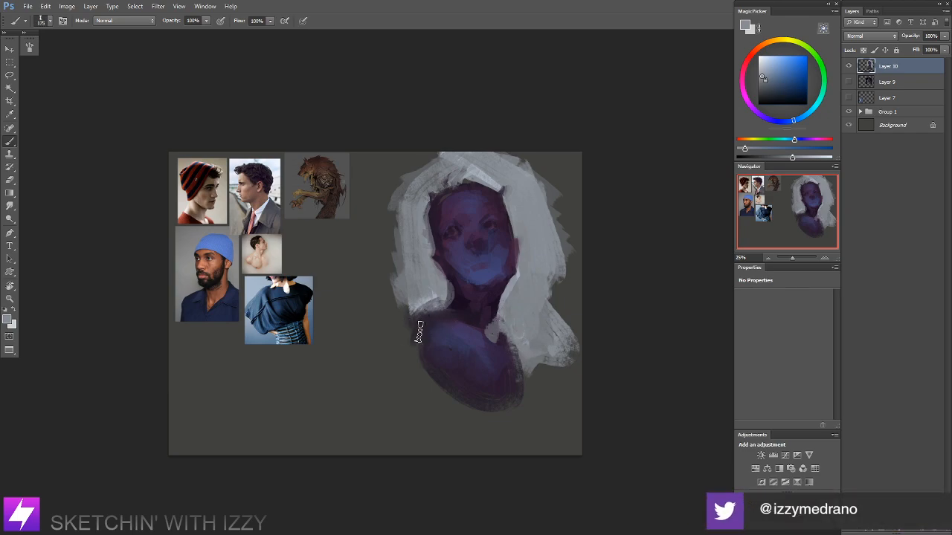
Step: Broaden the shoulder outward with sampled dark purple, using an enlarged brush
{"action": "left_click", "coordinate": [473, 326], "text": "alt"}
{"action": "key", "text": "bracketright"}
{"action": "key", "text": "bracketright"}
{"action": "key", "text": "bracketright"}
{"action": "mouse_move", "coordinate": [435, 372]}
{"action": "left_mouse_down"}
{"action": "mouse_move", "coordinate": [444, 370]}
{"action": "mouse_move", "coordinate": [420, 356]}
{"action": "left_mouse_up"}
Step: Surround the shoulders and chest with grey sampled from the area around the figure, using a size 250 brush
{"action": "left_click", "coordinate": [454, 330], "text": "alt"}
{"action": "key", "text": "bracketleft"}
{"action": "key", "text": "bracketleft"}
{"action": "key", "text": "bracketleft"}
{"action": "mouse_move", "coordinate": [456, 330]}
{"action": "left_mouse_down"}
{"action": "mouse_move", "coordinate": [441, 350]}
{"action": "mouse_move", "coordinate": [432, 344]}
{"action": "mouse_move", "coordinate": [458, 316]}
{"action": "mouse_move", "coordinate": [404, 376]}
{"action": "mouse_move", "coordinate": [386, 378]}
{"action": "mouse_move", "coordinate": [378, 347]}
{"action": "mouse_move", "coordinate": [385, 387]}
{"action": "mouse_move", "coordinate": [421, 395]}
{"action": "mouse_move", "coordinate": [426, 411]}
{"action": "mouse_move", "coordinate": [452, 399]}
{"action": "mouse_move", "coordinate": [489, 410]}
{"action": "mouse_move", "coordinate": [481, 408]}
{"action": "mouse_move", "coordinate": [525, 401]}
{"action": "mouse_move", "coordinate": [529, 371]}
{"action": "mouse_move", "coordinate": [529, 403]}
{"action": "mouse_move", "coordinate": [561, 376]}
{"action": "left_mouse_up"}
{"action": "left_click", "coordinate": [456, 283], "text": "alt"}
{"action": "left_click", "coordinate": [423, 295], "text": "alt"}
{"action": "key", "text": "bracketleft"}
{"action": "key", "text": "bracketleft"}
{"action": "key", "text": "bracketleft"}
{"action": "key", "text": "bracketleft"}
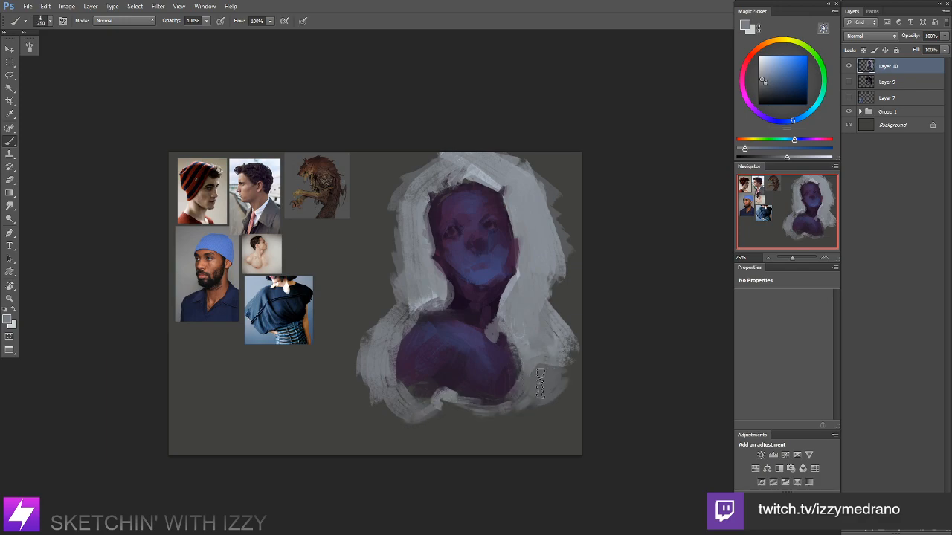
Step: Smudge the pale grey area around the head and shoulders at 50% strength to soften its strokes
{"action": "key", "text": "r"}
{"action": "key", "text": "bracketright"}
{"action": "key", "text": "bracketright"}
{"action": "key", "text": "bracketright"}
{"action": "mouse_move", "coordinate": [389, 287]}
{"action": "left_mouse_down"}
{"action": "mouse_move", "coordinate": [421, 276]}
{"action": "mouse_move", "coordinate": [395, 286]}
{"action": "mouse_move", "coordinate": [381, 243]}
{"action": "mouse_move", "coordinate": [394, 196]}
{"action": "mouse_move", "coordinate": [384, 312]}
{"action": "mouse_move", "coordinate": [391, 308]}
{"action": "mouse_move", "coordinate": [371, 334]}
{"action": "left_mouse_up"}
{"action": "mouse_move", "coordinate": [539, 293]}
{"action": "left_mouse_down"}
{"action": "mouse_move", "coordinate": [558, 266]}
{"action": "mouse_move", "coordinate": [568, 287]}
{"action": "mouse_move", "coordinate": [555, 312]}
{"action": "mouse_move", "coordinate": [569, 344]}
{"action": "mouse_move", "coordinate": [565, 376]}
{"action": "left_mouse_up"}
{"action": "mouse_move", "coordinate": [541, 166]}
{"action": "left_mouse_down"}
{"action": "mouse_move", "coordinate": [569, 216]}
{"action": "mouse_move", "coordinate": [563, 262]}
{"action": "mouse_move", "coordinate": [559, 237]}
{"action": "left_mouse_up"}
{"action": "key", "text": "bracketleft"}
{"action": "key", "text": "bracketleft"}
{"action": "key", "text": "bracketleft"}
{"action": "mouse_move", "coordinate": [477, 141]}
{"action": "left_mouse_down"}
{"action": "mouse_move", "coordinate": [502, 151]}
{"action": "mouse_move", "coordinate": [476, 151]}
{"action": "mouse_move", "coordinate": [410, 187]}
{"action": "mouse_move", "coordinate": [435, 160]}
{"action": "mouse_move", "coordinate": [424, 195]}
{"action": "mouse_move", "coordinate": [465, 165]}
{"action": "mouse_move", "coordinate": [512, 190]}
{"action": "mouse_move", "coordinate": [472, 171]}
{"action": "left_mouse_up"}
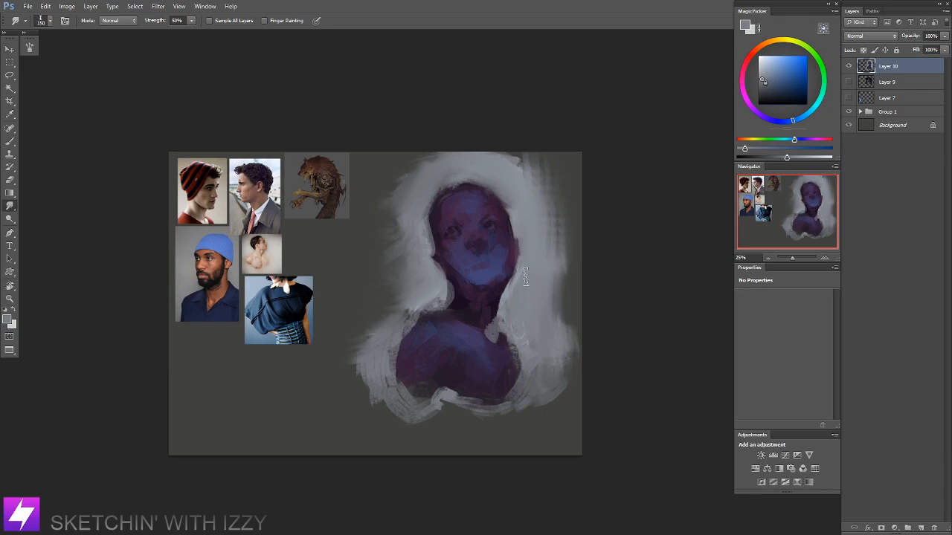
Step: Fill the area below the chest with grey, using a size 300 brush, and sample greys beside the face
{"action": "key", "text": "b"}
{"action": "mouse_move", "coordinate": [431, 414]}
{"action": "left_mouse_down"}
{"action": "mouse_move", "coordinate": [455, 406]}
{"action": "mouse_move", "coordinate": [439, 418]}
{"action": "mouse_move", "coordinate": [447, 433]}
{"action": "mouse_move", "coordinate": [487, 428]}
{"action": "mouse_move", "coordinate": [536, 400]}
{"action": "mouse_move", "coordinate": [519, 414]}
{"action": "left_mouse_up"}
{"action": "left_click", "coordinate": [501, 188], "text": "alt"}
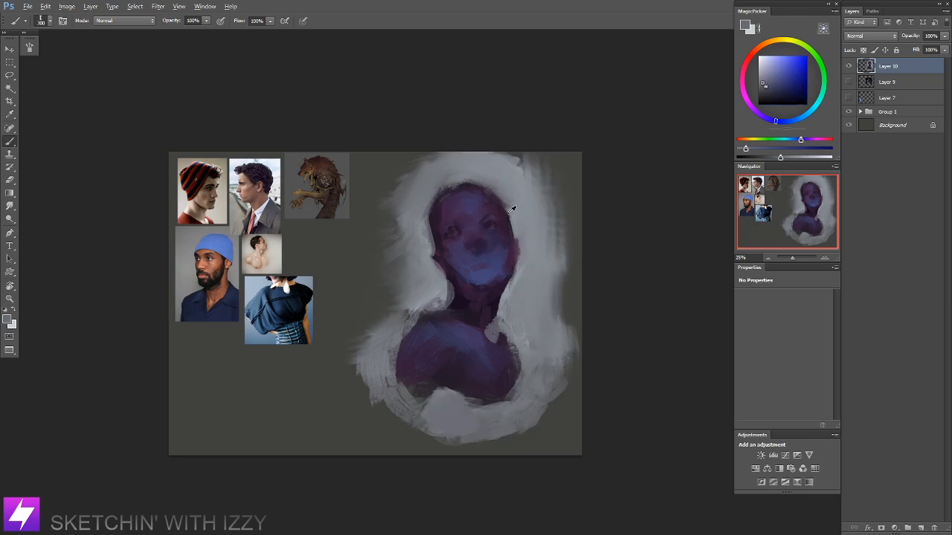
{"action": "left_click", "coordinate": [520, 223], "text": "alt"}
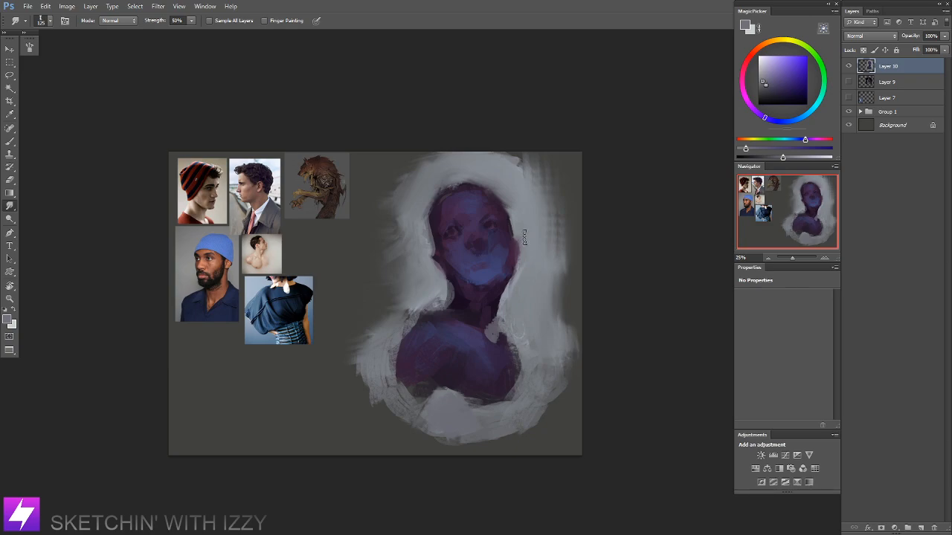
Step: Paint sampled mauve-grey below the bust and over the chest's lower edge, using a size 250 brush
{"action": "left_click", "coordinate": [517, 220], "text": "alt"}
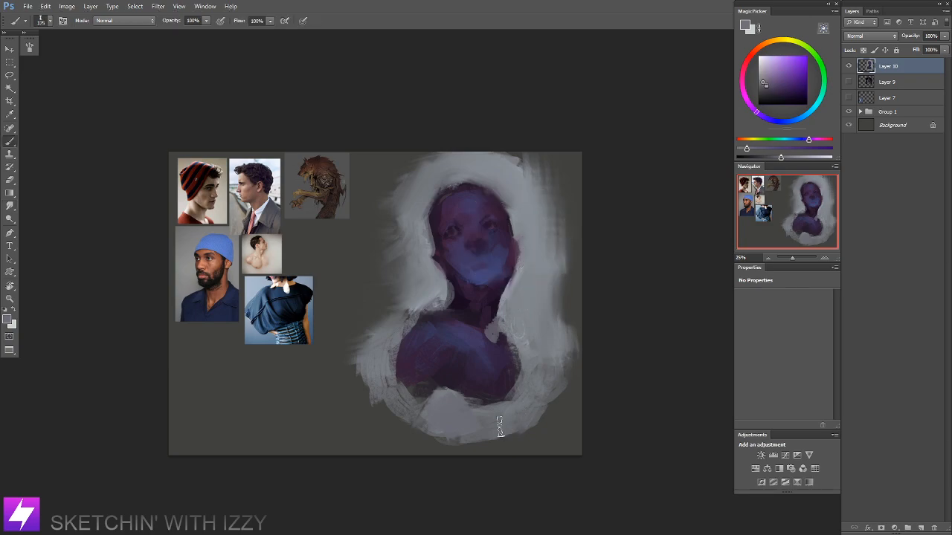
{"action": "mouse_move", "coordinate": [442, 402]}
{"action": "left_mouse_down"}
{"action": "mouse_move", "coordinate": [440, 421]}
{"action": "mouse_move", "coordinate": [425, 410]}
{"action": "mouse_move", "coordinate": [439, 438]}
{"action": "left_mouse_up"}
{"action": "key", "text": "bracketright"}
{"action": "key", "text": "bracketright"}
{"action": "mouse_move", "coordinate": [395, 395]}
{"action": "left_mouse_down"}
{"action": "mouse_move", "coordinate": [412, 424]}
{"action": "mouse_move", "coordinate": [426, 403]}
{"action": "mouse_move", "coordinate": [408, 405]}
{"action": "mouse_move", "coordinate": [420, 375]}
{"action": "mouse_move", "coordinate": [422, 408]}
{"action": "mouse_move", "coordinate": [434, 386]}
{"action": "mouse_move", "coordinate": [413, 408]}
{"action": "mouse_move", "coordinate": [535, 363]}
{"action": "mouse_move", "coordinate": [513, 333]}
{"action": "mouse_move", "coordinate": [523, 388]}
{"action": "mouse_move", "coordinate": [529, 348]}
{"action": "left_mouse_up"}
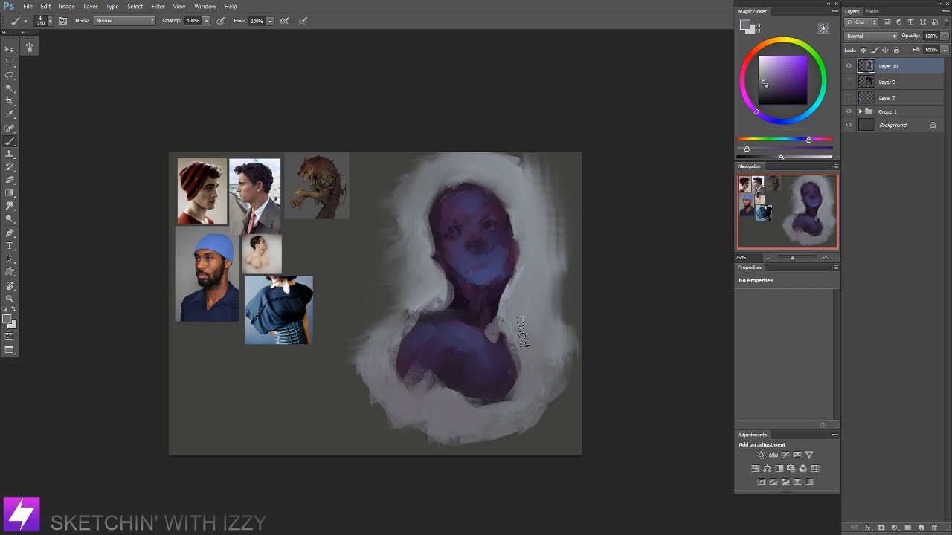
Step: Paint mauve-grey beside the face and up to the canvas corner, and smudge the strokes there
{"action": "mouse_move", "coordinate": [520, 281]}
{"action": "left_mouse_down"}
{"action": "mouse_move", "coordinate": [518, 216]}
{"action": "mouse_move", "coordinate": [528, 254]}
{"action": "left_mouse_up"}
{"action": "key", "text": "bracketleft"}
{"action": "key", "text": "bracketleft"}
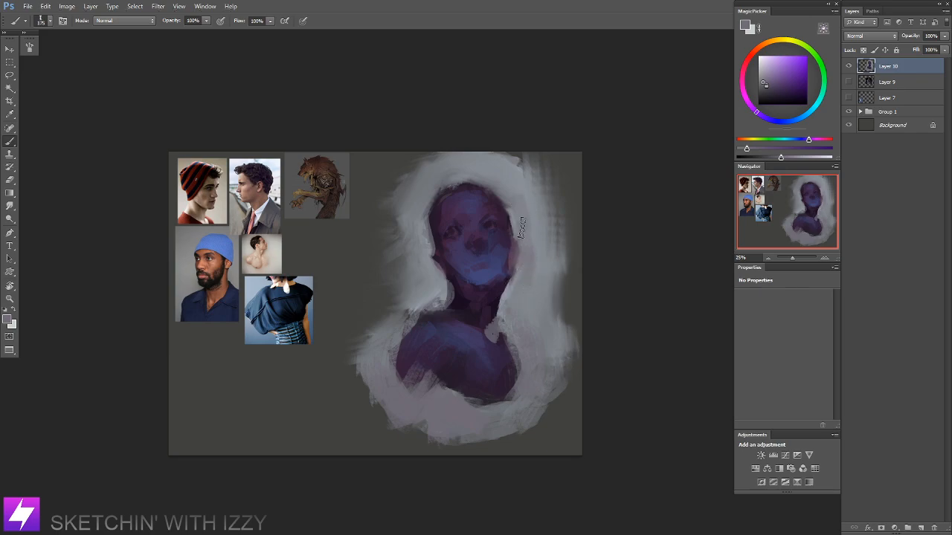
{"action": "mouse_move", "coordinate": [528, 217]}
{"action": "left_mouse_down"}
{"action": "mouse_move", "coordinate": [534, 261]}
{"action": "mouse_move", "coordinate": [572, 249]}
{"action": "mouse_move", "coordinate": [560, 281]}
{"action": "mouse_move", "coordinate": [545, 247]}
{"action": "mouse_move", "coordinate": [559, 192]}
{"action": "mouse_move", "coordinate": [587, 145]}
{"action": "left_mouse_up"}
{"action": "key", "text": "r"}
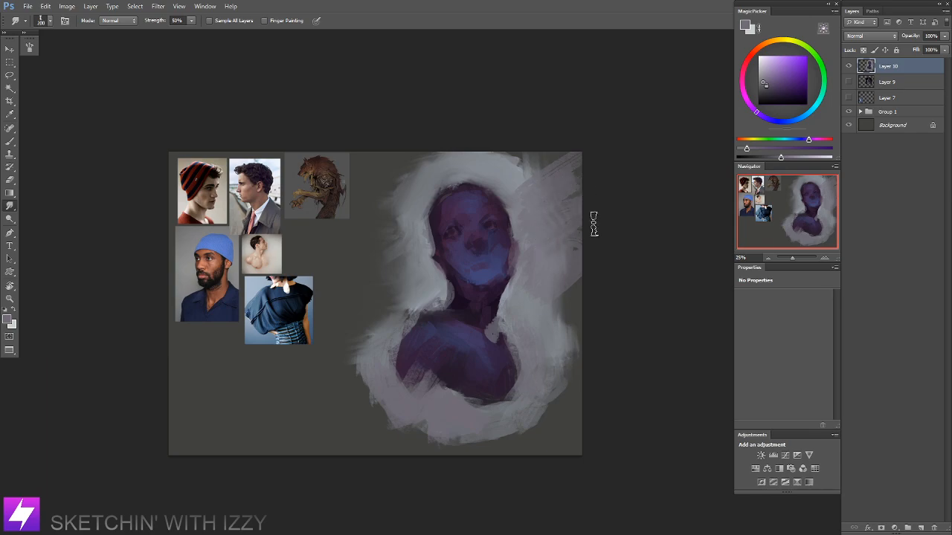
{"action": "mouse_move", "coordinate": [551, 186]}
{"action": "left_mouse_down"}
{"action": "mouse_move", "coordinate": [538, 216]}
{"action": "mouse_move", "coordinate": [546, 160]}
{"action": "mouse_move", "coordinate": [572, 186]}
{"action": "left_mouse_up"}
Step: Flip the canvas horizontally and paint the eyes with muted grey-purple and dark purple, using a small brush
{"action": "key", "text": "ctrl+shift+h"}
{"action": "mouse_move", "coordinate": [320, 247]}
{"action": "left_mouse_down"}
{"action": "mouse_move", "coordinate": [451, 245]}
{"action": "mouse_move", "coordinate": [327, 263]}
{"action": "mouse_move", "coordinate": [342, 280]}
{"action": "left_mouse_up"}
{"action": "key", "text": "ctrl+plus"}
{"action": "key", "text": "b"}
{"action": "left_click", "coordinate": [352, 267], "text": "alt"}
{"action": "left_click", "coordinate": [389, 244], "text": "alt"}
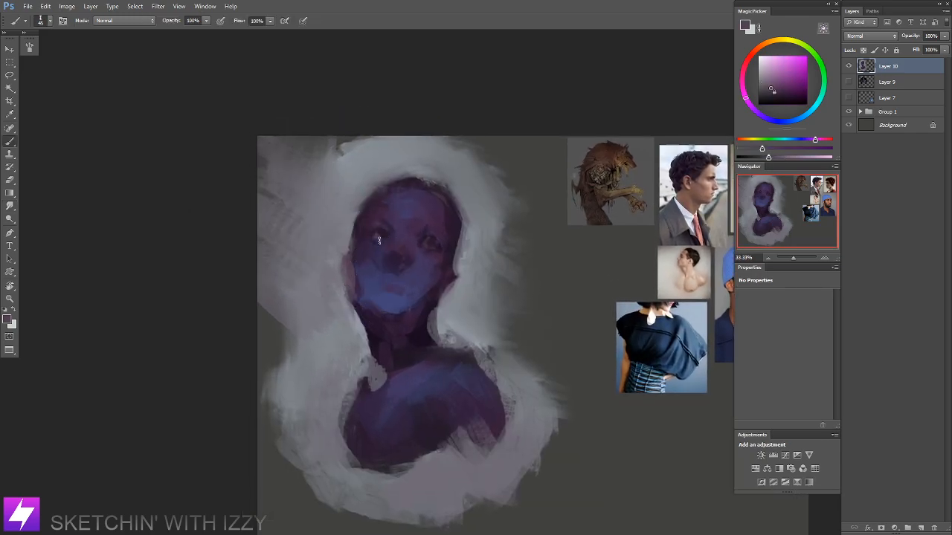
{"action": "left_click", "coordinate": [438, 240], "text": "alt"}
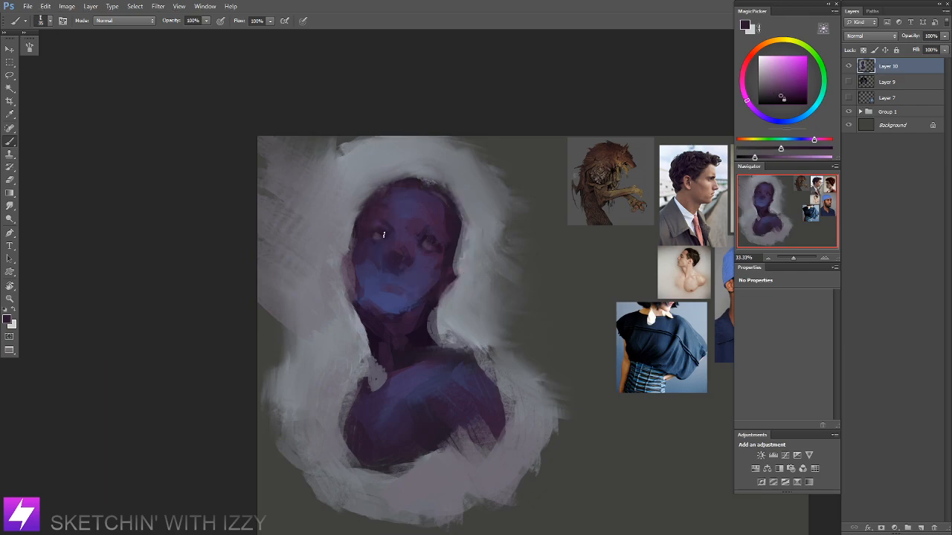
Step: Define the eyes and mark the corners of the mouth with sampled dark purples, rotating the view as needed
{"action": "key", "text": "r"}
{"action": "mouse_move", "coordinate": [480, 325]}
{"action": "left_mouse_down"}
{"action": "mouse_move", "coordinate": [514, 320]}
{"action": "mouse_move", "coordinate": [523, 288]}
{"action": "left_mouse_up"}
{"action": "left_click_drag", "start_coordinate": [442, 339], "coordinate": [464, 307]}
{"action": "key", "text": "b"}
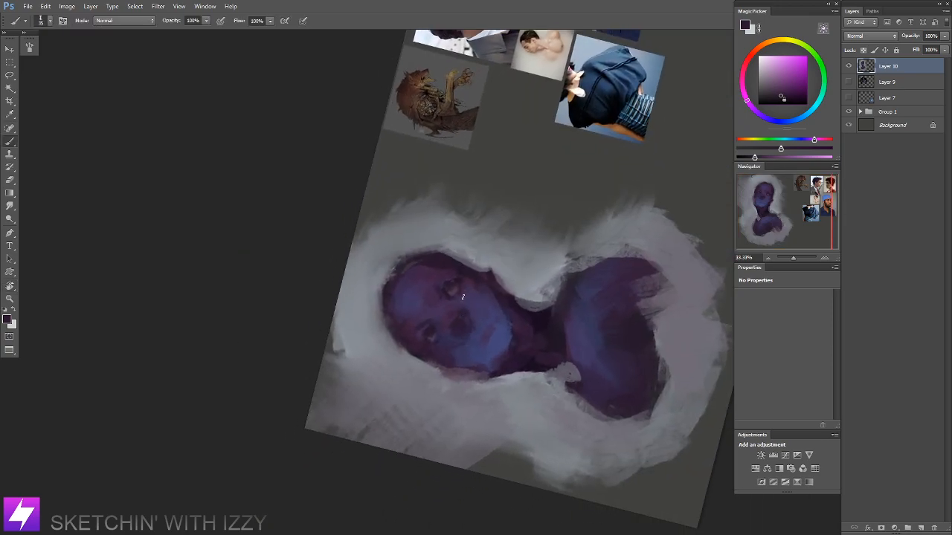
{"action": "left_click", "coordinate": [467, 278], "text": "alt"}
{"action": "key", "text": "Escape"}
{"action": "left_click_drag", "start_coordinate": [473, 326], "coordinate": [482, 344]}
{"action": "left_click_drag", "start_coordinate": [412, 274], "coordinate": [482, 291]}
{"action": "left_click_drag", "start_coordinate": [415, 255], "coordinate": [381, 290]}
{"action": "left_click", "coordinate": [432, 257], "text": "alt"}
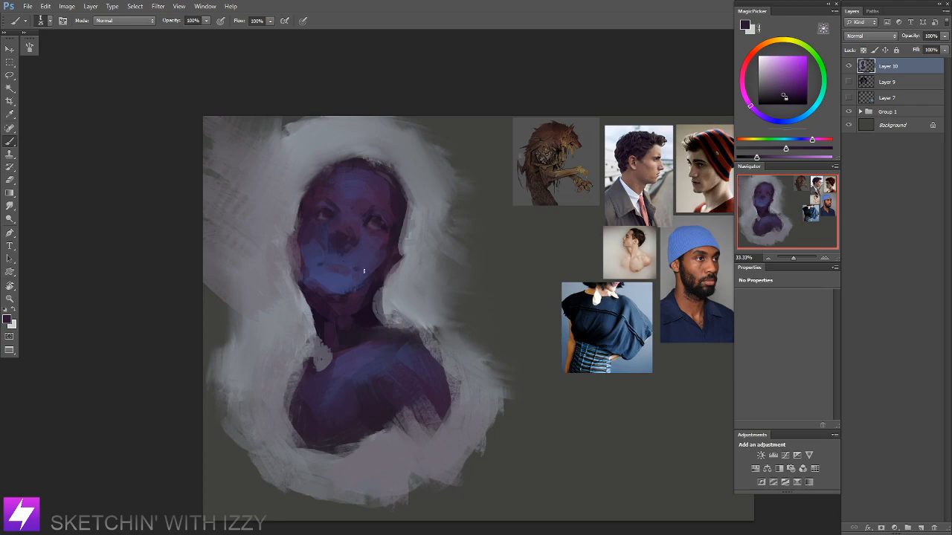
Step: Rotate the view to paint the dark line between the lips, and reset the rotation
{"action": "key", "text": "r"}
{"action": "left_click_drag", "start_coordinate": [352, 264], "coordinate": [513, 219]}
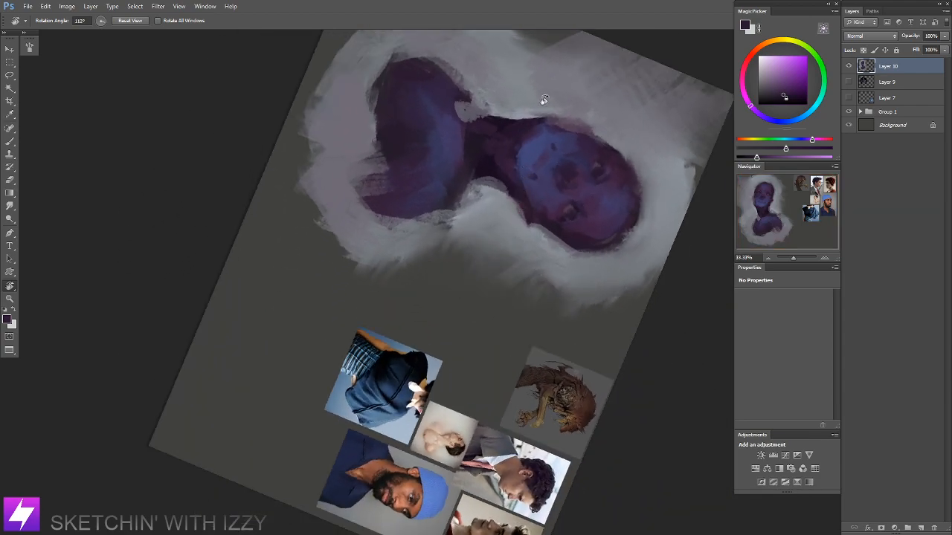
{"action": "key", "text": "b"}
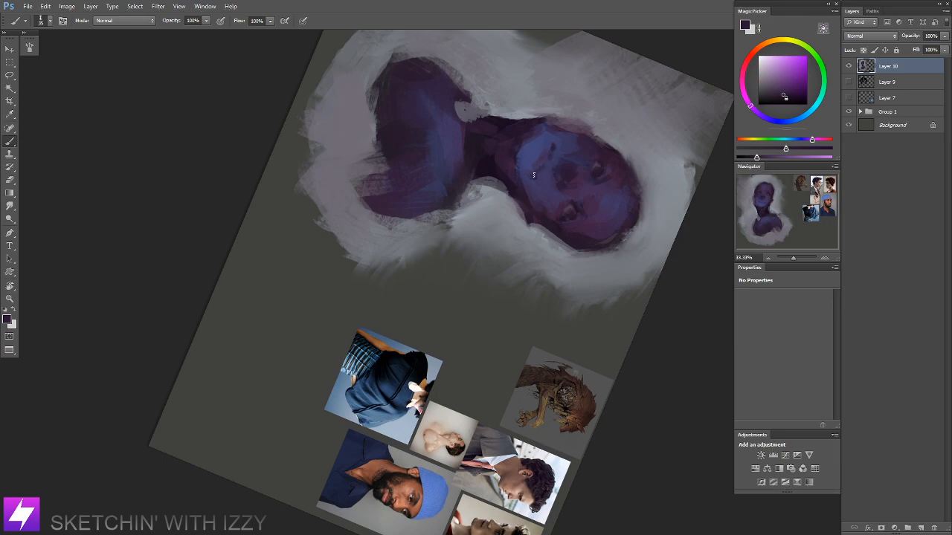
{"action": "key", "text": "Escape"}
{"action": "left_click_drag", "start_coordinate": [513, 219], "coordinate": [586, 211]}
{"action": "left_click_drag", "start_coordinate": [471, 216], "coordinate": [535, 225]}
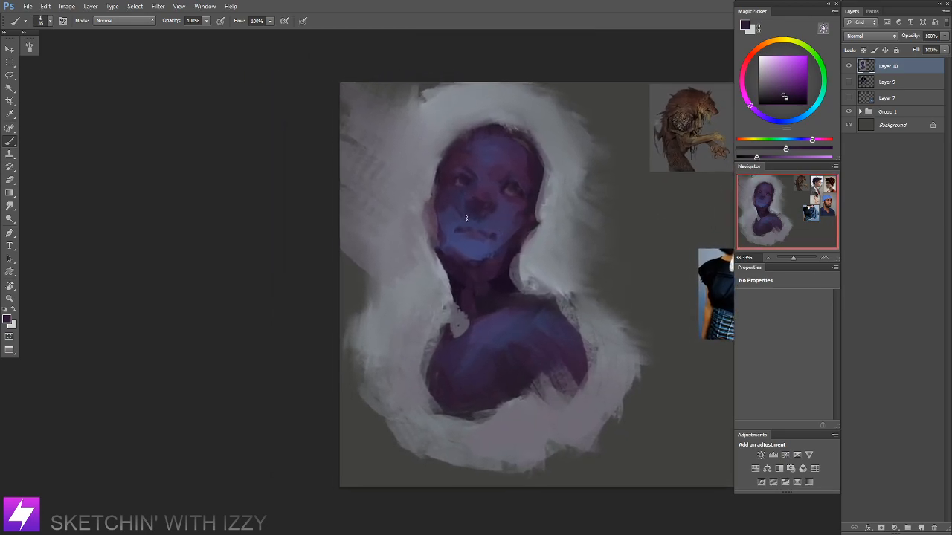
Step: Soften the lips and nose with sampled mid purple and lighten the forehead with muted blue
{"action": "left_click", "coordinate": [472, 233], "text": "alt"}
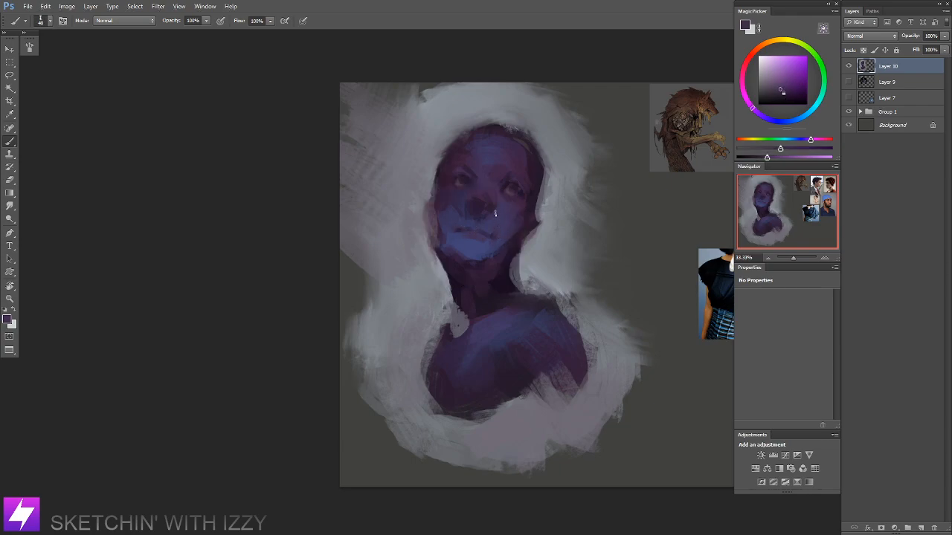
{"action": "left_click_drag", "start_coordinate": [463, 213], "coordinate": [470, 226]}
{"action": "left_click_drag", "start_coordinate": [478, 258], "coordinate": [478, 256]}
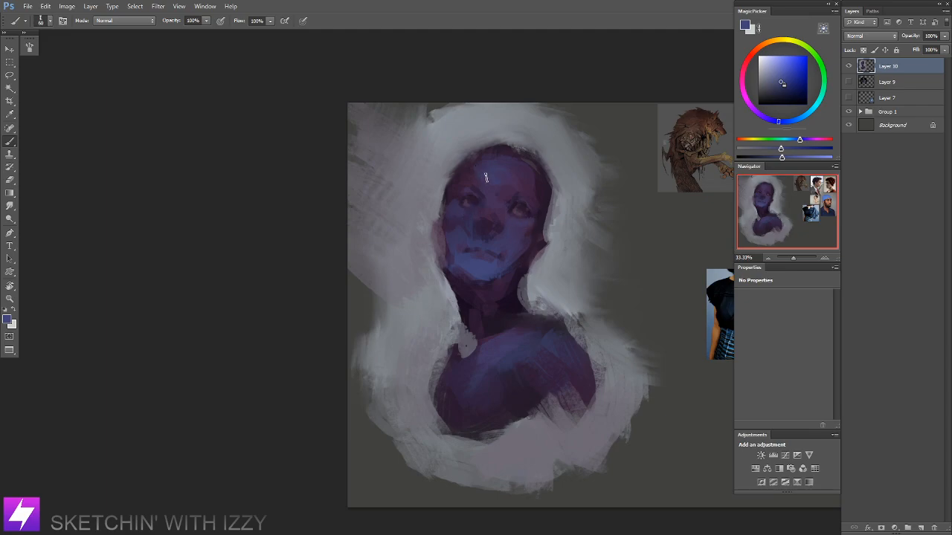
Step: Rotate the view and paint the jaw and neck with dark purple sampled from the figure
{"action": "key", "text": "ctrl+minus"}
{"action": "key", "text": "r"}
{"action": "mouse_move", "coordinate": [506, 325]}
{"action": "left_mouse_down"}
{"action": "mouse_move", "coordinate": [542, 319]}
{"action": "mouse_move", "coordinate": [532, 283]}
{"action": "left_mouse_up"}
{"action": "key", "text": "ctrl+plus"}
{"action": "key", "text": "b"}
{"action": "left_click", "coordinate": [483, 272], "text": "alt"}
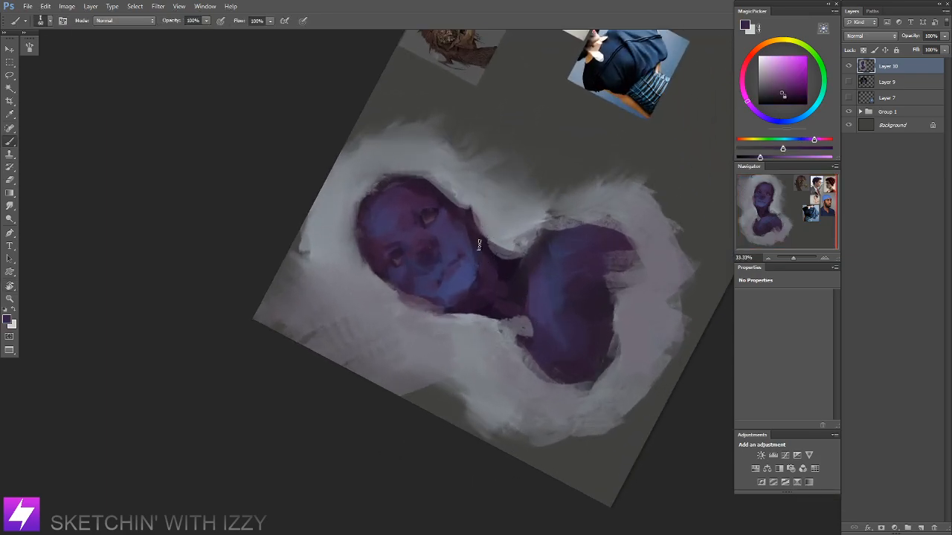
{"action": "mouse_move", "coordinate": [507, 274]}
{"action": "left_mouse_down"}
{"action": "mouse_move", "coordinate": [508, 301]}
{"action": "mouse_move", "coordinate": [472, 309]}
{"action": "mouse_move", "coordinate": [520, 305]}
{"action": "left_mouse_up"}
{"action": "left_click_drag", "start_coordinate": [481, 250], "coordinate": [473, 252]}
Step: Repaint the top of the shoulder with brighter blue sampled from the figure
{"action": "left_click", "coordinate": [459, 274], "text": "alt"}
{"action": "left_click", "coordinate": [533, 249], "text": "alt"}
{"action": "left_click_drag", "start_coordinate": [532, 249], "coordinate": [510, 302]}
{"action": "mouse_move", "coordinate": [464, 335]}
{"action": "left_mouse_down"}
{"action": "mouse_move", "coordinate": [438, 356]}
{"action": "mouse_move", "coordinate": [469, 322]}
{"action": "mouse_move", "coordinate": [438, 348]}
{"action": "mouse_move", "coordinate": [430, 387]}
{"action": "left_mouse_up"}
{"action": "left_click", "coordinate": [425, 364], "text": "alt"}
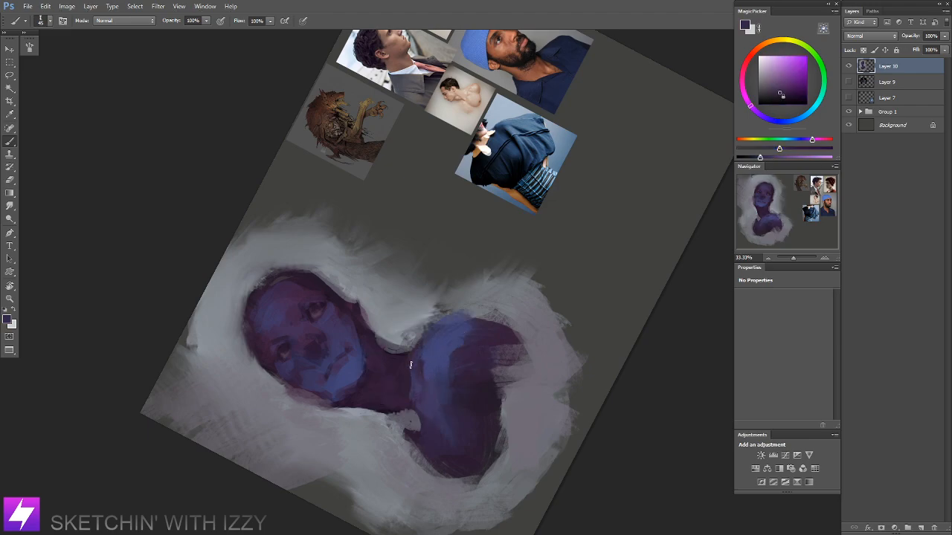
Step: Shape the base of the neck and the shoulder with sampled dark tones, and reset the view rotation
{"action": "left_click_drag", "start_coordinate": [454, 317], "coordinate": [502, 319]}
{"action": "key", "text": "Escape"}
{"action": "mouse_move", "coordinate": [504, 364]}
{"action": "left_mouse_down"}
{"action": "mouse_move", "coordinate": [534, 344]}
{"action": "mouse_move", "coordinate": [480, 308]}
{"action": "left_mouse_up"}
{"action": "left_click", "coordinate": [466, 331], "text": "alt"}
{"action": "mouse_move", "coordinate": [440, 279]}
{"action": "left_mouse_down"}
{"action": "mouse_move", "coordinate": [451, 297]}
{"action": "mouse_move", "coordinate": [480, 297]}
{"action": "left_mouse_up"}
Step: Repaint the pale surround beside the jaw and neck with grey sampled from the background
{"action": "left_click", "coordinate": [479, 261], "text": "alt"}
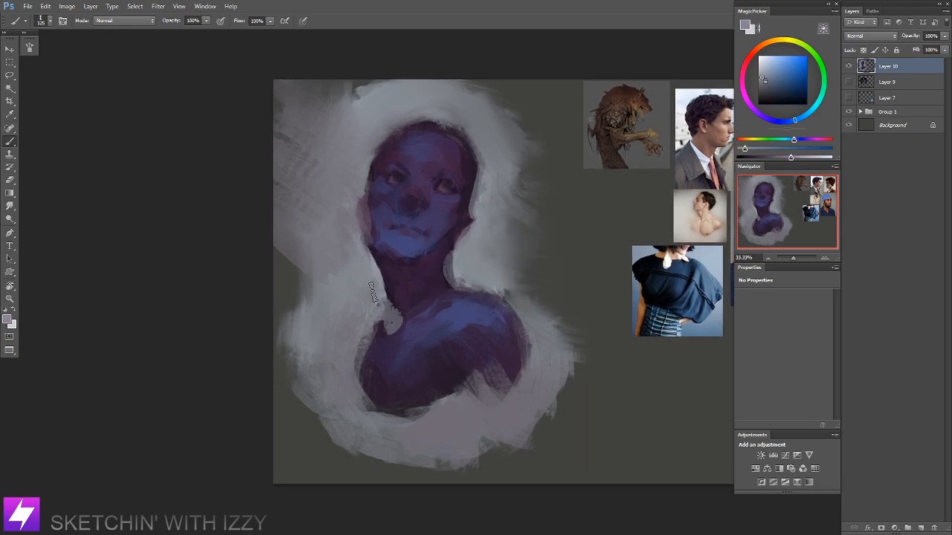
{"action": "left_click", "coordinate": [342, 230], "text": "alt"}
{"action": "left_click_drag", "start_coordinate": [487, 236], "coordinate": [451, 277]}
{"action": "key", "text": "bracketleft"}
{"action": "key", "text": "bracketleft"}
{"action": "key", "text": "bracketleft"}
{"action": "key", "text": "bracketleft"}
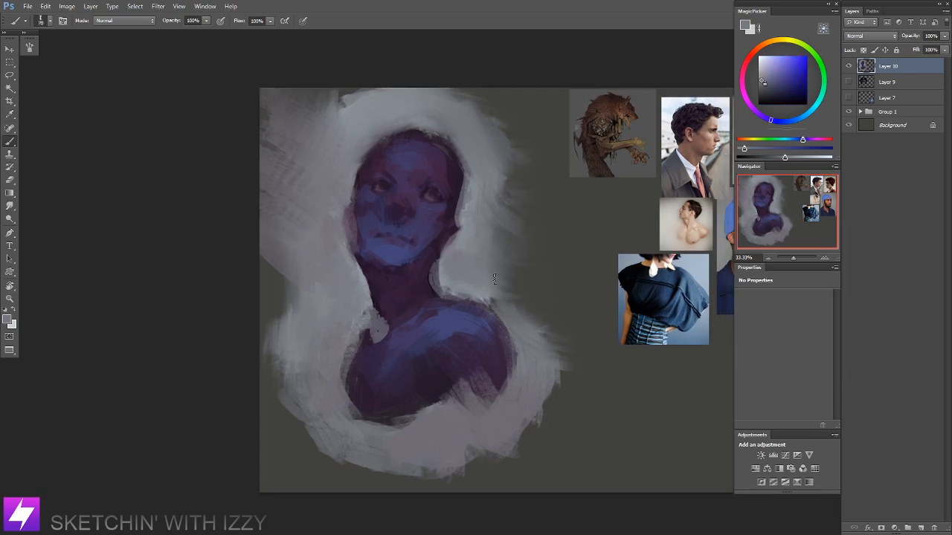
Step: Extend the grey surround outward beside the neck and above the shoulder with a 200 px brush
{"action": "key", "text": "bracketright"}
{"action": "key", "text": "bracketright"}
{"action": "key", "text": "bracketright"}
{"action": "key", "text": "bracketright"}
{"action": "key", "text": "bracketright"}
{"action": "key", "text": "bracketright"}
{"action": "key", "text": "bracketright"}
{"action": "mouse_move", "coordinate": [520, 219]}
{"action": "left_mouse_down"}
{"action": "mouse_move", "coordinate": [518, 292]}
{"action": "mouse_move", "coordinate": [529, 295]}
{"action": "left_mouse_up"}
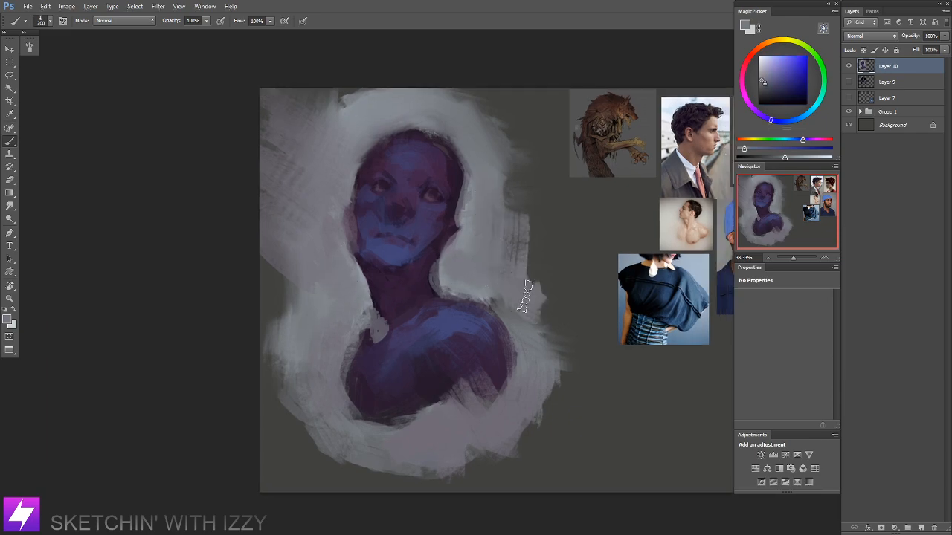
Step: Flip the canvas horizontally and frame the bust portrait
{"action": "key", "text": "ctrl+minus"}
{"action": "key", "text": "ctrl+minus"}
{"action": "key", "text": "ctrl+shift+h"}
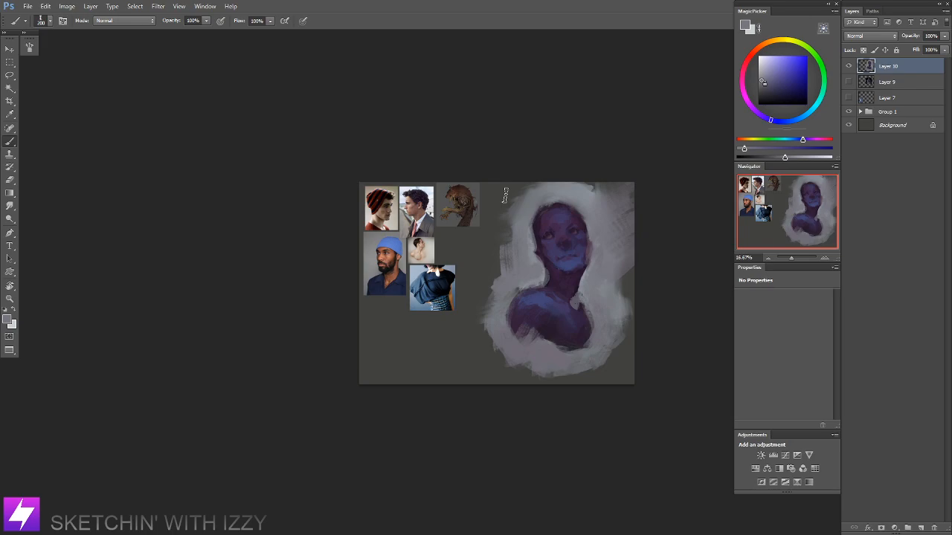
{"action": "key", "text": "ctrl+plus"}
{"action": "key", "text": "ctrl+plus"}
{"action": "key", "text": "ctrl+plus"}
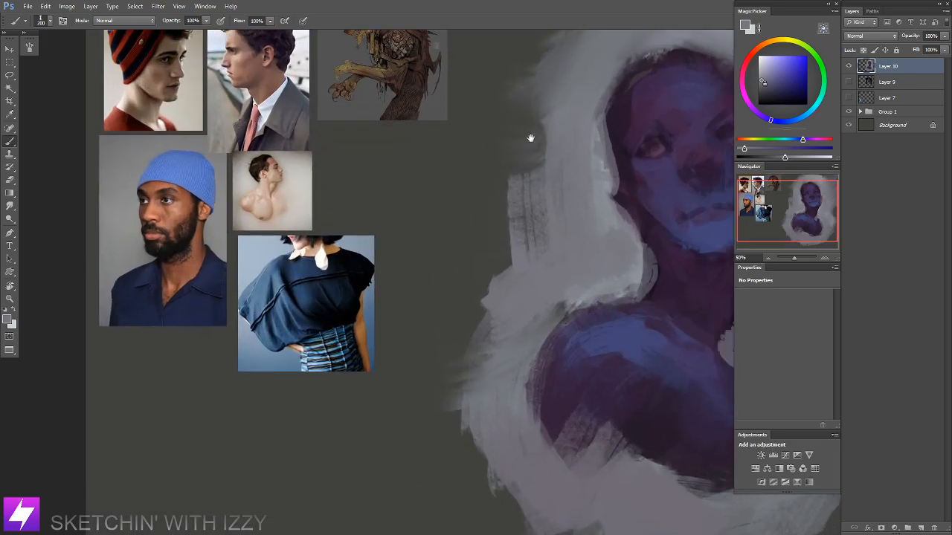
{"action": "mouse_move", "coordinate": [583, 200]}
{"action": "left_mouse_down"}
{"action": "mouse_move", "coordinate": [484, 193]}
{"action": "mouse_move", "coordinate": [462, 203]}
{"action": "mouse_move", "coordinate": [552, 201]}
{"action": "mouse_move", "coordinate": [537, 204]}
{"action": "left_mouse_up"}
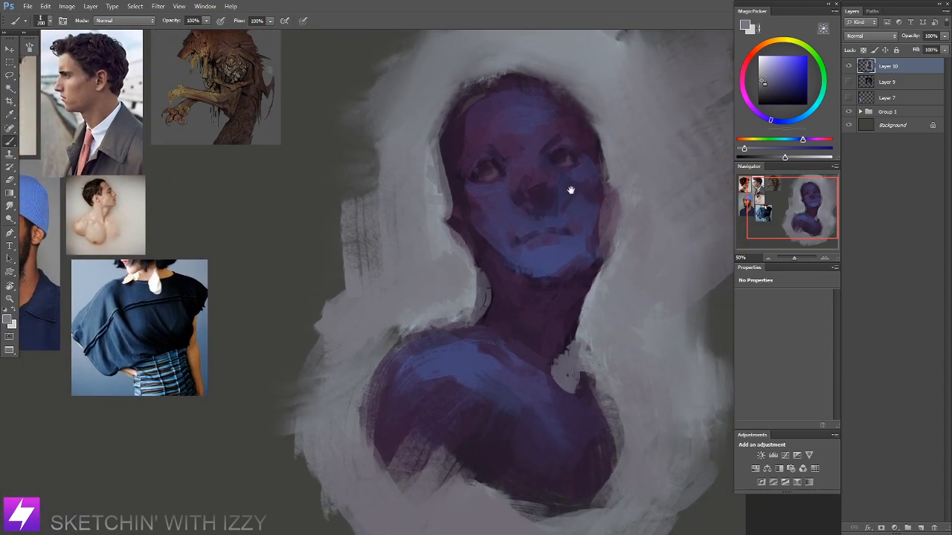
Step: Darken the eyebrows and eye sockets with dark purple sampled from the face, using a smaller brush
{"action": "left_click", "coordinate": [497, 166], "text": "alt"}
{"action": "key", "text": "bracketleft"}
{"action": "key", "text": "bracketleft"}
{"action": "key", "text": "bracketleft"}
{"action": "key", "text": "bracketleft"}
{"action": "key", "text": "bracketleft"}
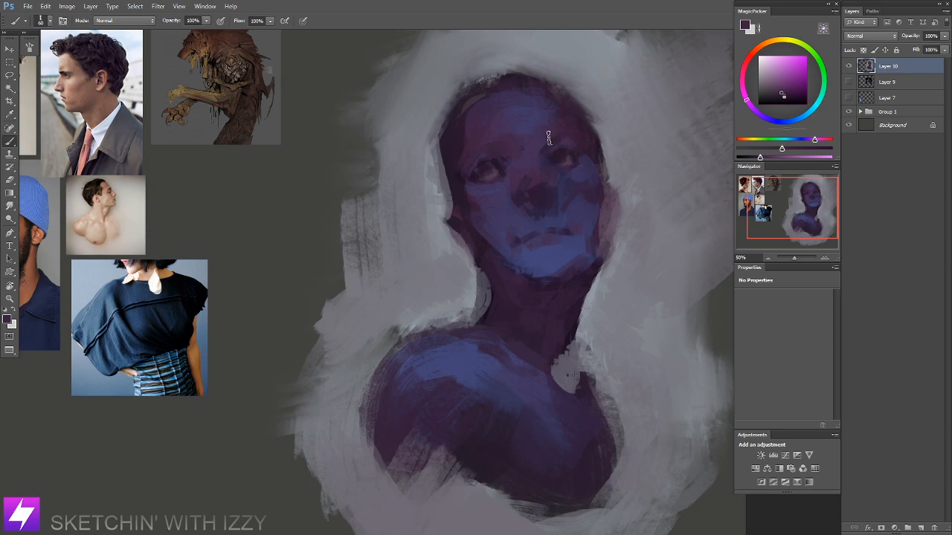
{"action": "left_click", "coordinate": [502, 158], "text": "alt"}
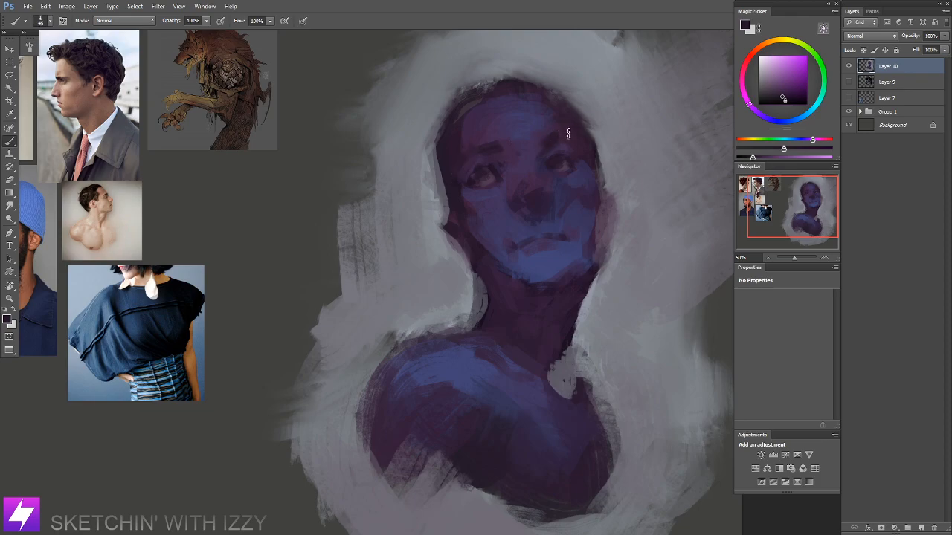
{"action": "left_click_drag", "start_coordinate": [556, 189], "coordinate": [557, 183]}
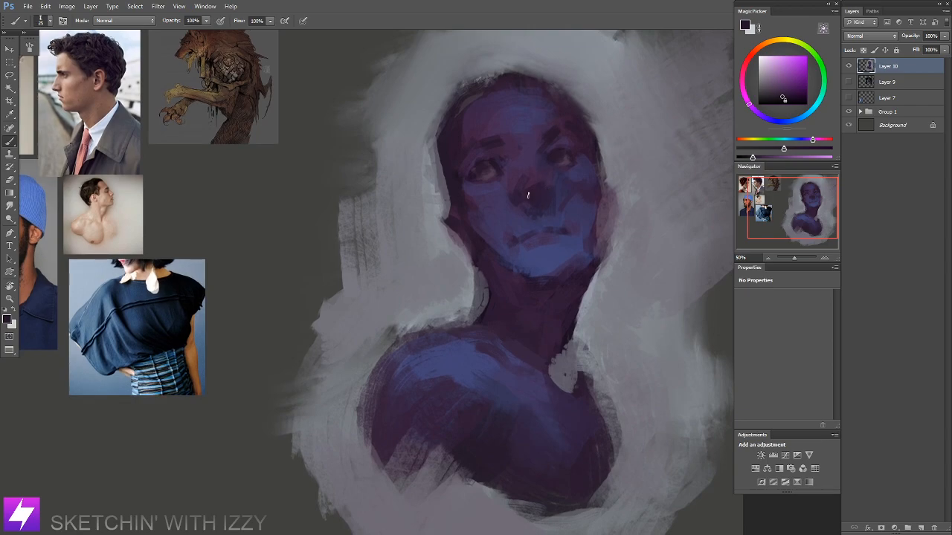
Step: Define the nose and nostrils with purple tones sampled from the face
{"action": "left_click", "coordinate": [530, 178], "text": "alt"}
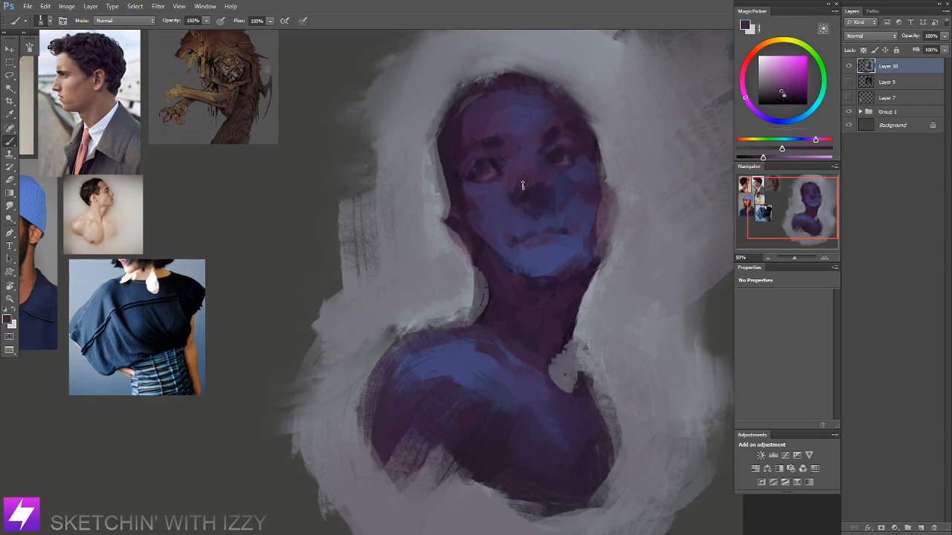
{"action": "left_click", "coordinate": [531, 156], "text": "alt"}
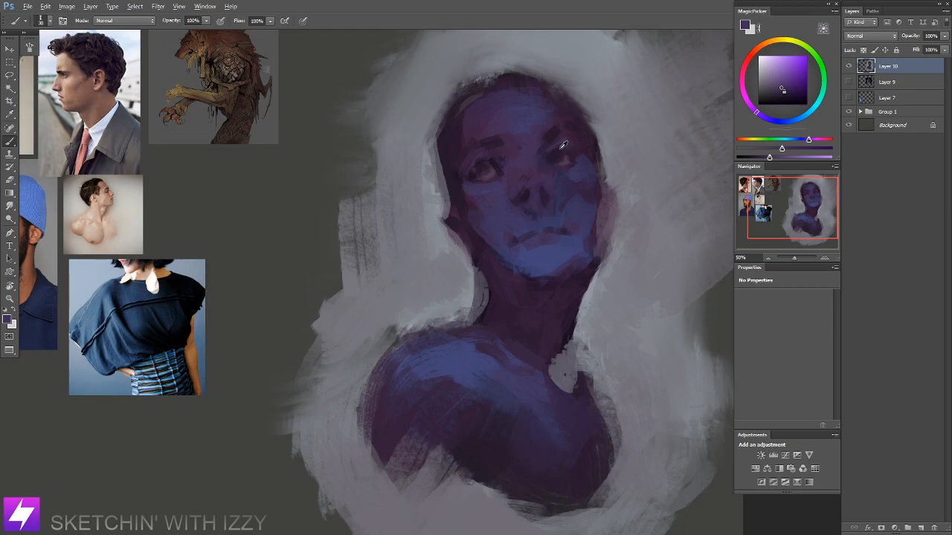
{"action": "left_click", "coordinate": [542, 192], "text": "alt"}
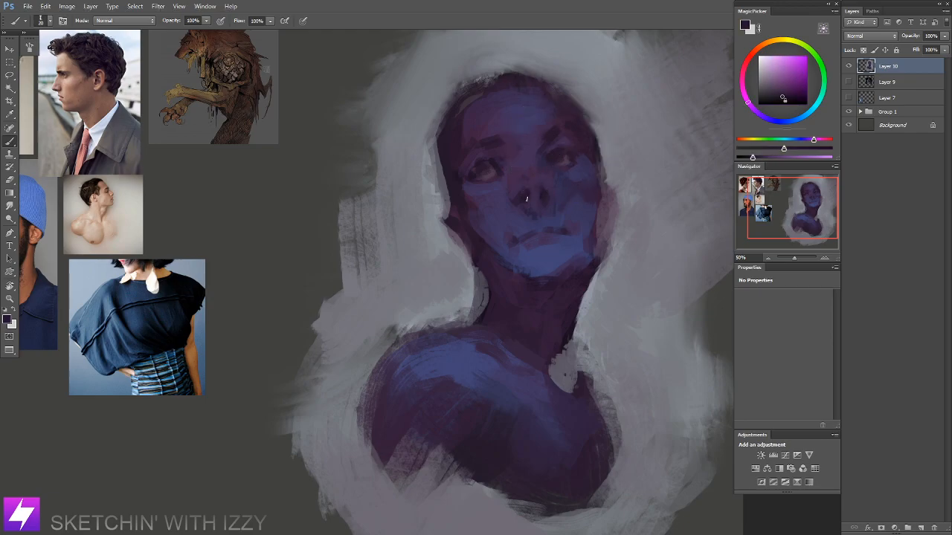
Step: Rotate the view, touch up the facial shadows with sampled dark purple, and reset the rotation
{"action": "key", "text": "ctrl+minus"}
{"action": "key", "text": "r"}
{"action": "left_click_drag", "start_coordinate": [614, 291], "coordinate": [630, 216]}
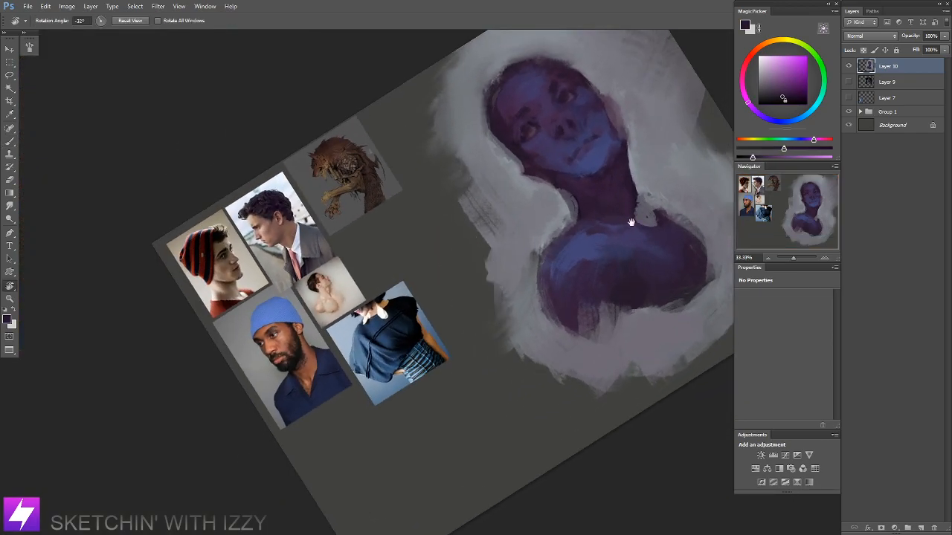
{"action": "left_click_drag", "start_coordinate": [632, 155], "coordinate": [616, 253]}
{"action": "key", "text": "b"}
{"action": "left_click", "coordinate": [554, 244], "text": "alt"}
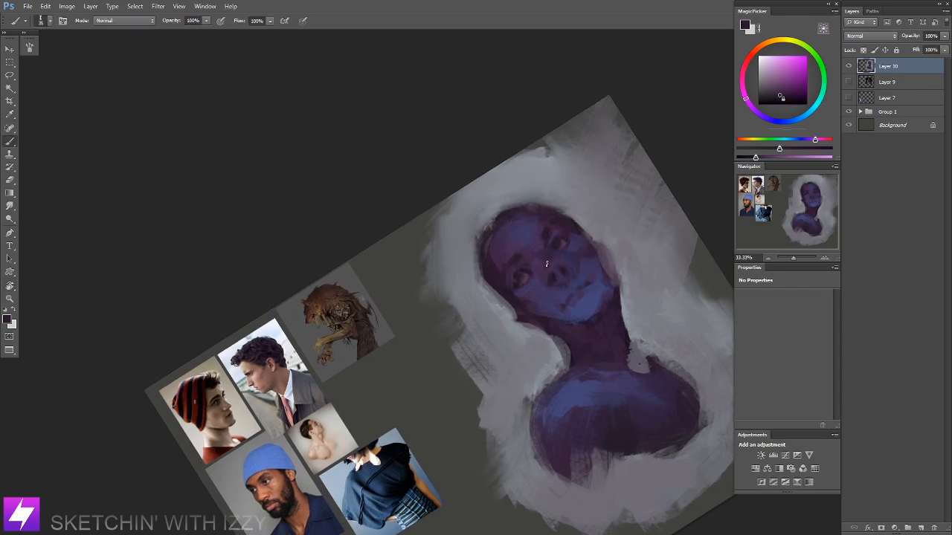
{"action": "key", "text": "Escape"}
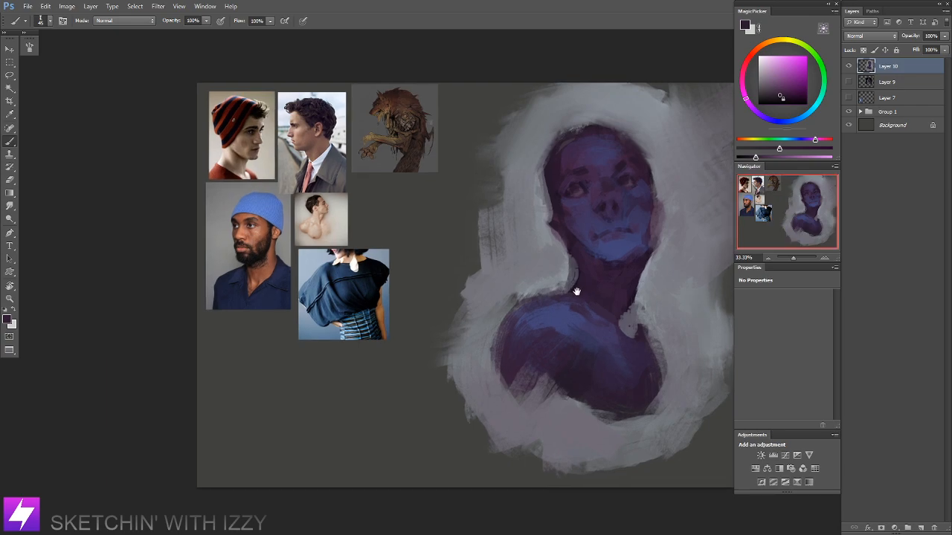
{"action": "left_click_drag", "start_coordinate": [576, 289], "coordinate": [548, 320]}
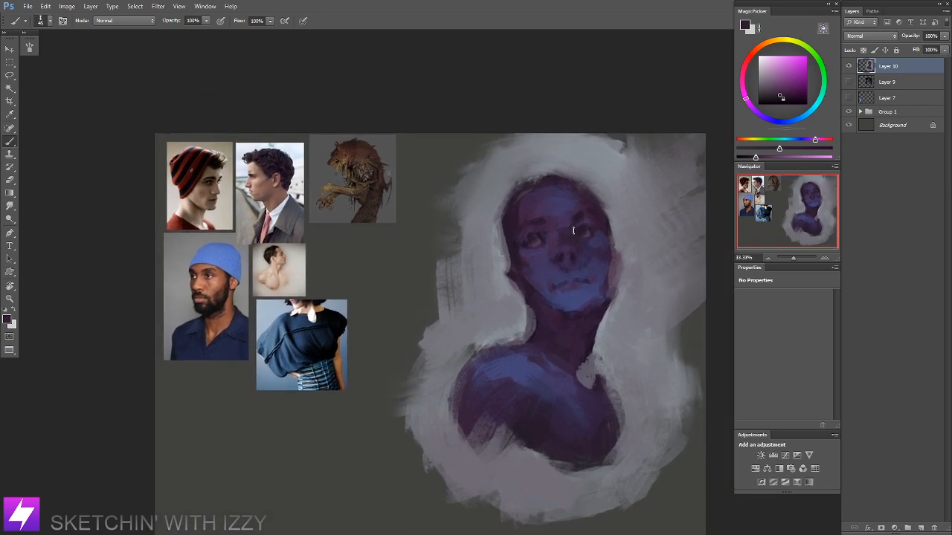
Step: Create a new layer above the portrait layer
{"action": "key", "text": "ctrl+minus"}
{"action": "left_click_drag", "start_coordinate": [620, 304], "coordinate": [467, 229]}
{"action": "key", "text": "ctrl+alt+shift+n"}
{"action": "left_click_drag", "start_coordinate": [476, 283], "coordinate": [504, 307]}
{"action": "key", "text": "ctrl+plus"}
{"action": "left_click_drag", "start_coordinate": [470, 184], "coordinate": [474, 238]}
Step: Mix a muted pale olive green as the painting colour for the light
{"action": "key", "text": "alt"}
{"action": "left_click", "coordinate": [780, 140]}
{"action": "left_click", "coordinate": [800, 149]}
{"action": "left_click", "coordinate": [769, 157]}
{"action": "left_click_drag", "start_coordinate": [796, 149], "coordinate": [774, 158]}
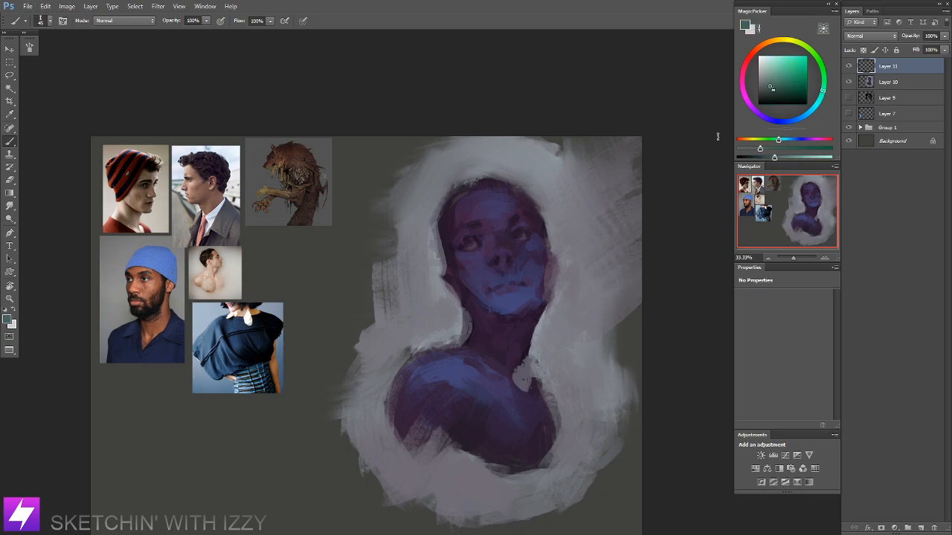
{"action": "left_click_drag", "start_coordinate": [538, 242], "coordinate": [565, 210]}
{"action": "key", "text": "ctrl+z"}
{"action": "left_click_drag", "start_coordinate": [775, 155], "coordinate": [794, 157]}
{"action": "left_click_drag", "start_coordinate": [469, 334], "coordinate": [459, 330]}
{"action": "mouse_move", "coordinate": [400, 249]}
{"action": "left_mouse_down"}
{"action": "mouse_move", "coordinate": [399, 241]}
{"action": "mouse_move", "coordinate": [405, 247]}
{"action": "left_mouse_up"}
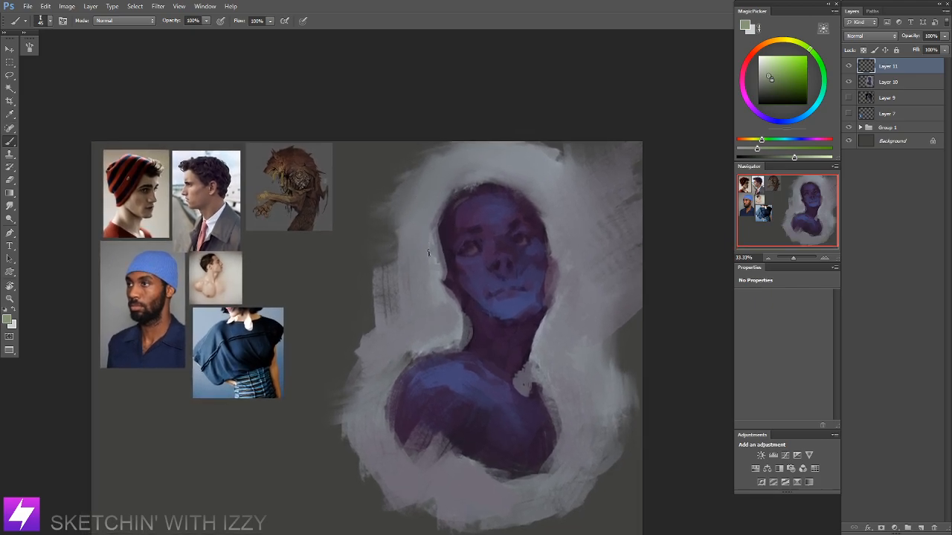
{"action": "mouse_move", "coordinate": [449, 279]}
{"action": "left_mouse_down"}
{"action": "mouse_move", "coordinate": [439, 278]}
{"action": "mouse_move", "coordinate": [438, 250]}
{"action": "left_mouse_up"}
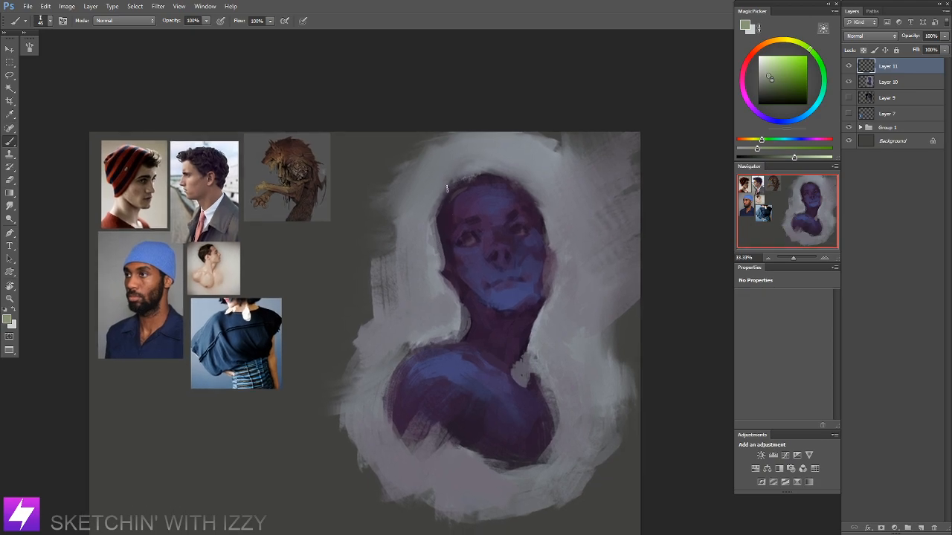
{"action": "key", "text": "bracketright"}
{"action": "left_click_drag", "start_coordinate": [264, 290], "coordinate": [253, 323]}
{"action": "left_click_drag", "start_coordinate": [299, 180], "coordinate": [289, 249]}
{"action": "key", "text": "ctrl+alt+z"}
{"action": "key", "text": "ctrl+alt+z"}
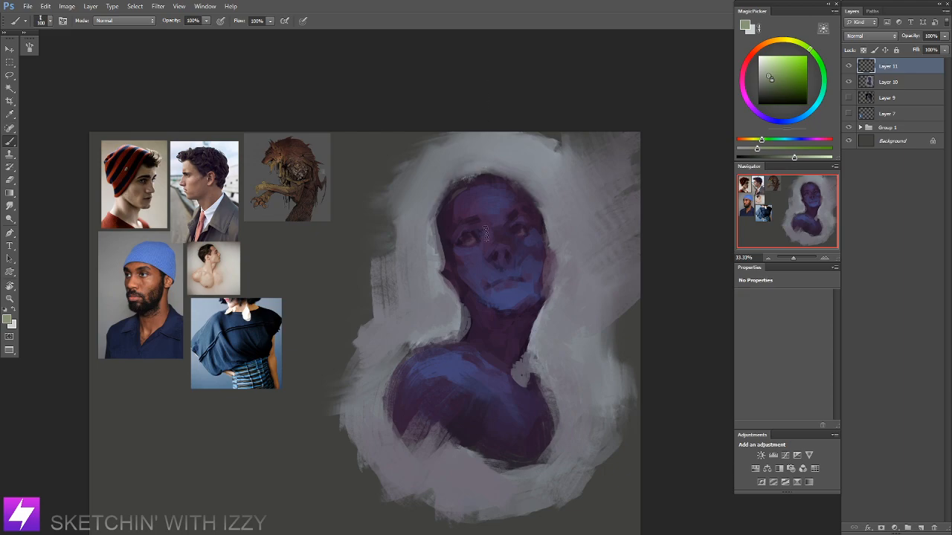
Step: Block in pale olive light on one side of the forehead and smudge it into the skin
{"action": "key", "text": "ctrl+plus"}
{"action": "left_click_drag", "start_coordinate": [566, 236], "coordinate": [503, 252]}
{"action": "left_click_drag", "start_coordinate": [487, 197], "coordinate": [468, 236]}
{"action": "left_click_drag", "start_coordinate": [478, 178], "coordinate": [438, 329]}
{"action": "key", "text": "ctrl+minus"}
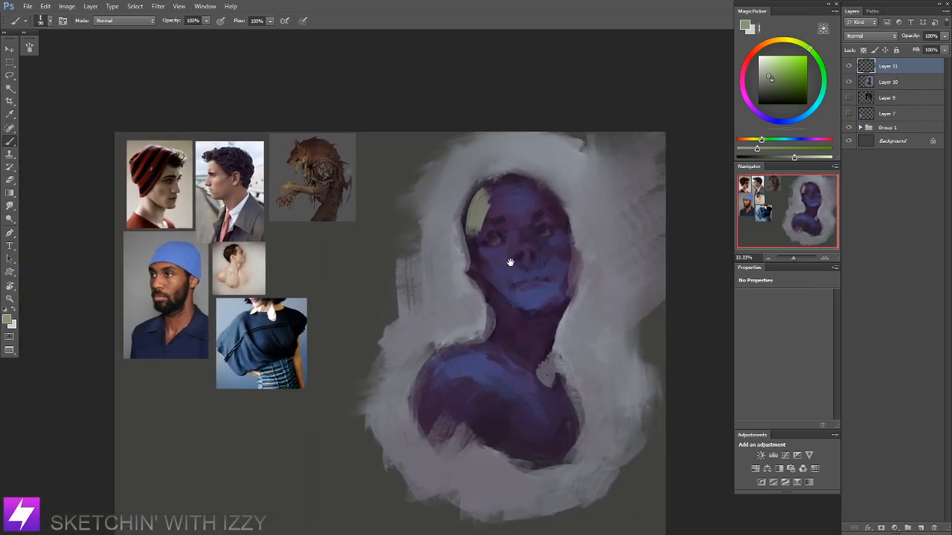
{"action": "mouse_move", "coordinate": [485, 214]}
{"action": "left_mouse_down"}
{"action": "mouse_move", "coordinate": [496, 200]}
{"action": "mouse_move", "coordinate": [498, 211]}
{"action": "mouse_move", "coordinate": [497, 191]}
{"action": "mouse_move", "coordinate": [486, 201]}
{"action": "mouse_move", "coordinate": [512, 208]}
{"action": "mouse_move", "coordinate": [501, 207]}
{"action": "mouse_move", "coordinate": [477, 245]}
{"action": "left_mouse_up"}
{"action": "key", "text": "r"}
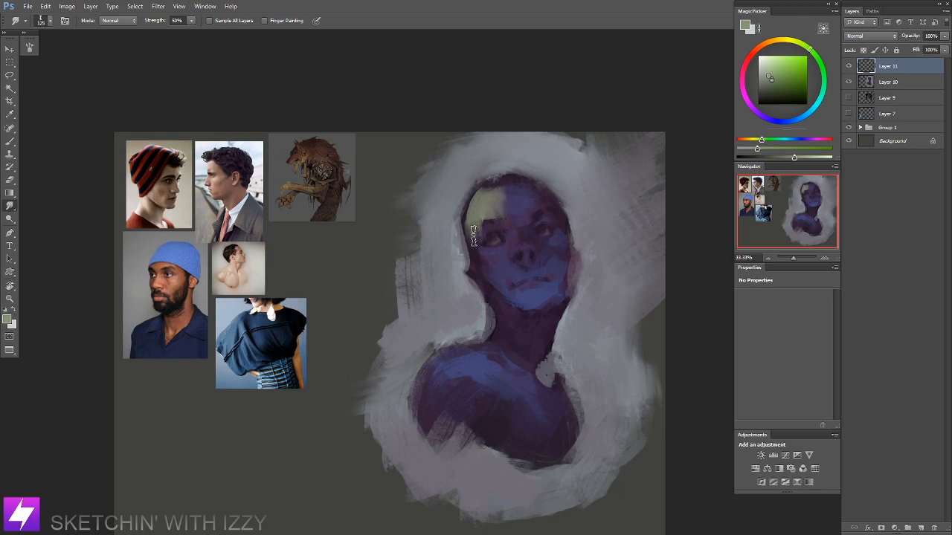
Step: Carry the light around the eye and onto the cheek, sampling a muted grey-purple from the forehead
{"action": "key", "text": "b"}
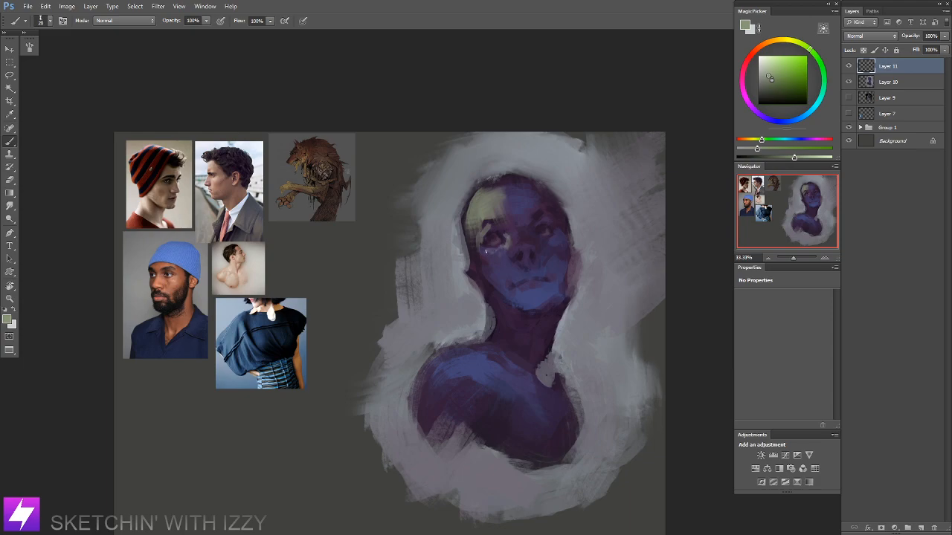
{"action": "mouse_move", "coordinate": [488, 252]}
{"action": "left_mouse_down"}
{"action": "mouse_move", "coordinate": [481, 259]}
{"action": "mouse_move", "coordinate": [503, 239]}
{"action": "mouse_move", "coordinate": [475, 248]}
{"action": "mouse_move", "coordinate": [475, 269]}
{"action": "mouse_move", "coordinate": [491, 282]}
{"action": "mouse_move", "coordinate": [496, 259]}
{"action": "left_mouse_up"}
{"action": "left_click", "coordinate": [502, 209], "text": "alt"}
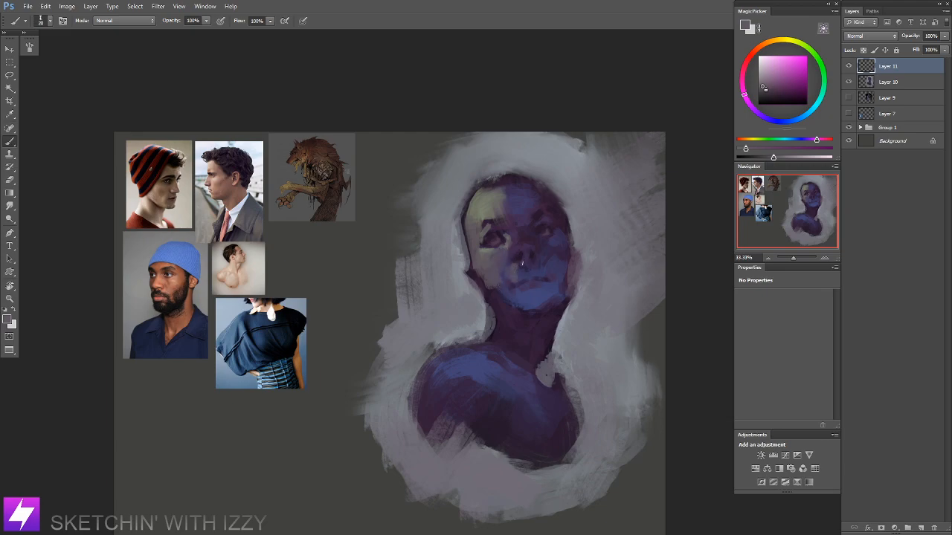
Step: Smudge the new light along the cheek and jaw at 50% strength, reducing the smudge size to 40 px
{"action": "key", "text": "r"}
{"action": "key", "text": "5"}
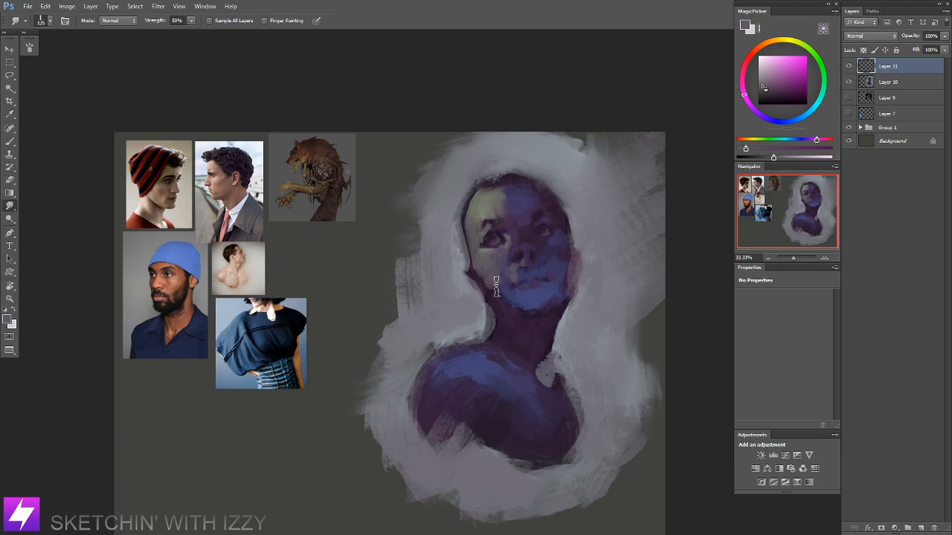
{"action": "key", "text": "bracketleft"}
{"action": "key", "text": "bracketleft"}
{"action": "key", "text": "bracketleft"}
{"action": "key", "text": "bracketleft"}
{"action": "key", "text": "bracketleft"}
Step: Flip the canvas horizontally to review the lit side of the face
{"action": "key", "text": "ctrl+minus"}
{"action": "key", "text": "ctrl+minus"}
{"action": "key", "text": "ctrl+shift+h"}
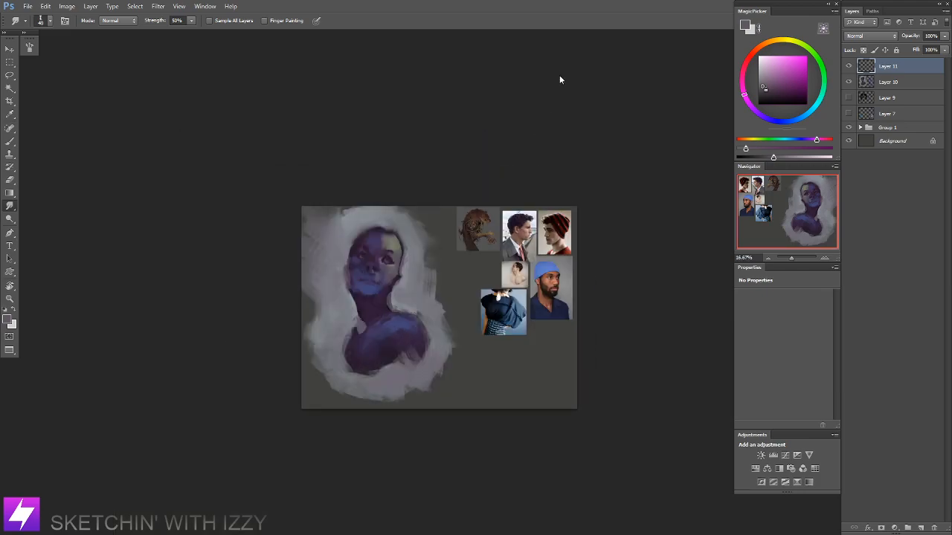
{"action": "key", "text": "ctrl+plus"}
{"action": "key", "text": "ctrl+plus"}
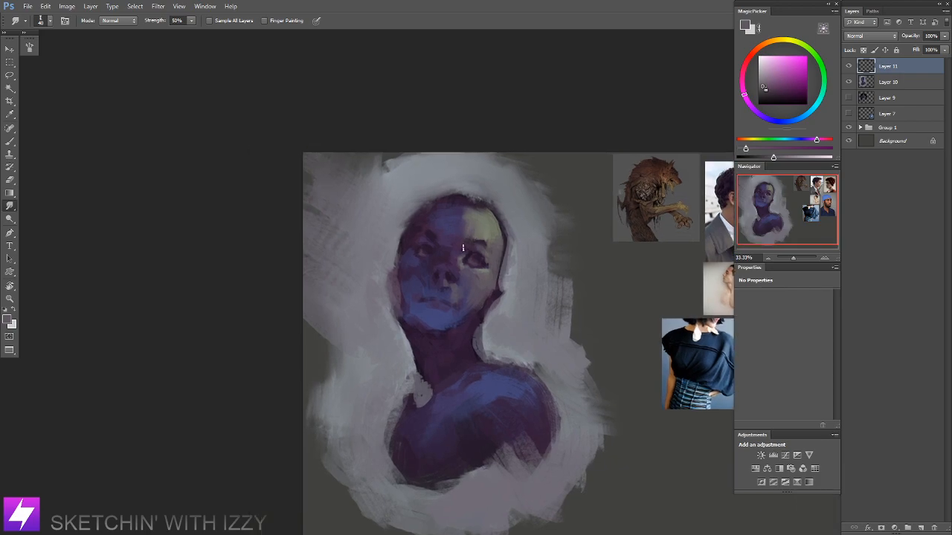
Step: Refine the light on the forehead and nose with muted grey-purple and erase excess paint beneath the eye
{"action": "key", "text": "b"}
{"action": "left_click_drag", "start_coordinate": [492, 233], "coordinate": [493, 255]}
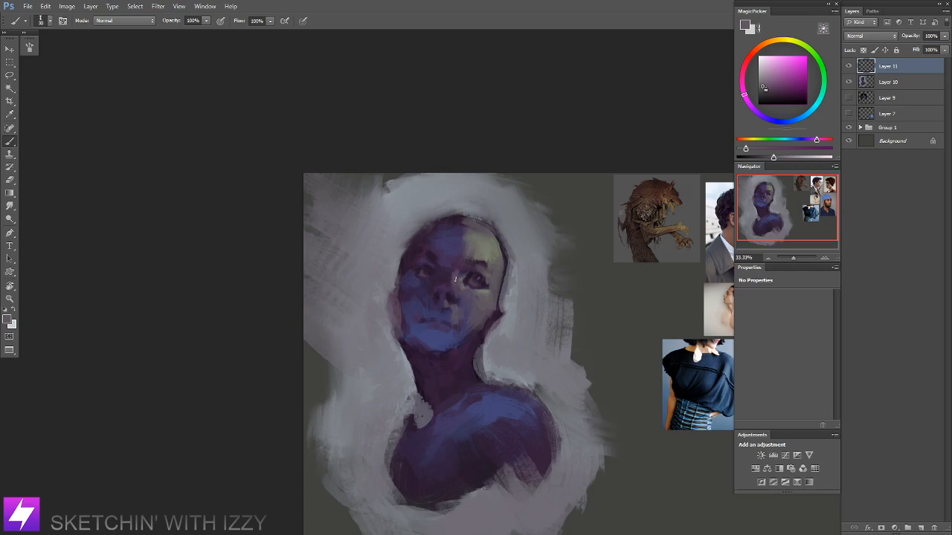
{"action": "key", "text": "e"}
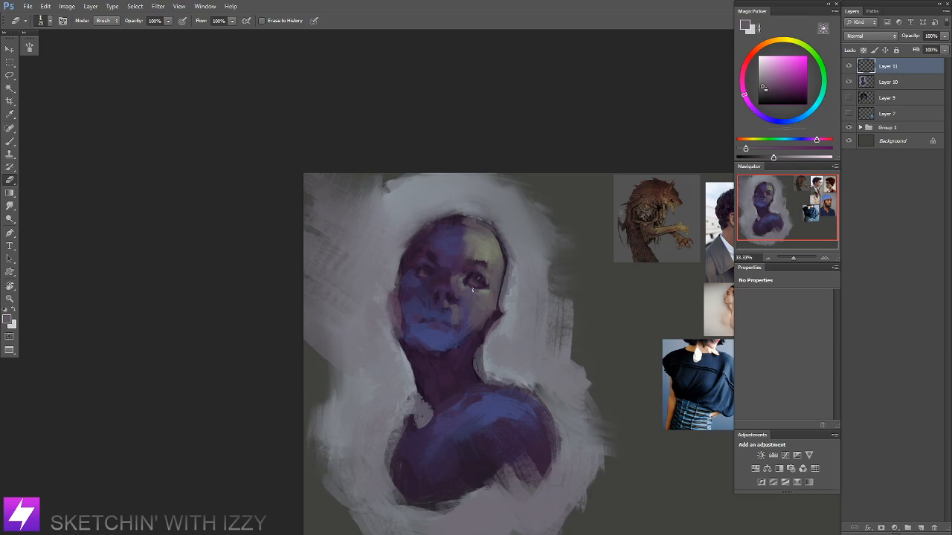
{"action": "left_click_drag", "start_coordinate": [478, 298], "coordinate": [468, 287]}
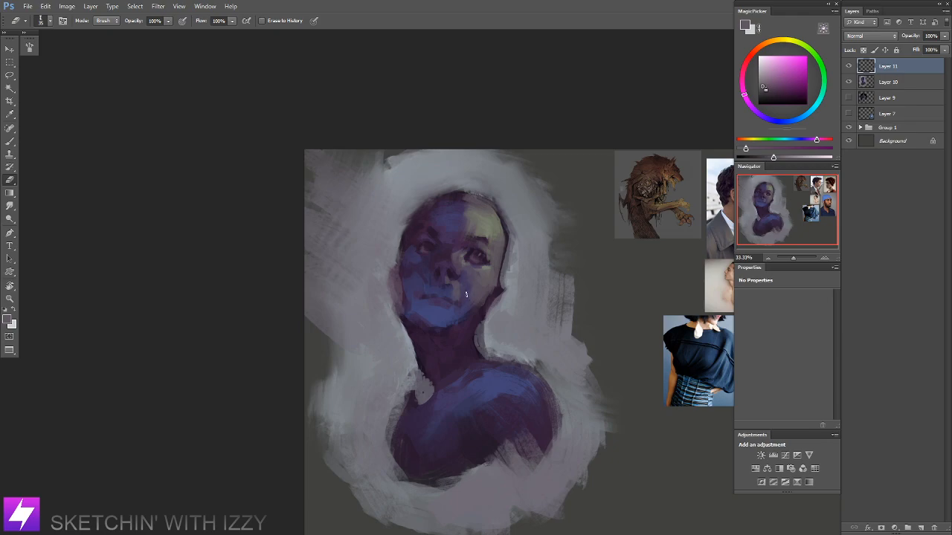
Step: Paint muted grey-purple light around the mouth and chin on the lit side
{"action": "key", "text": "b"}
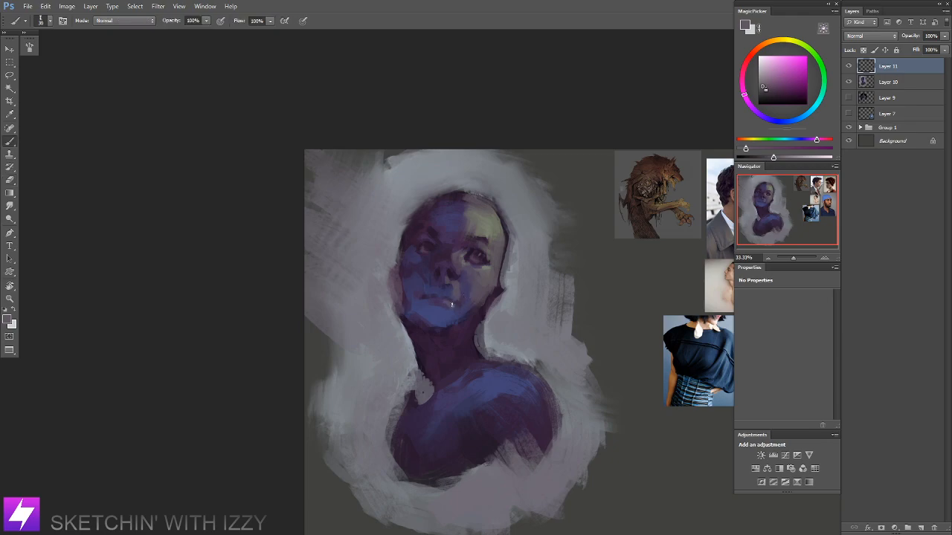
{"action": "key", "text": "ctrl+minus"}
{"action": "left_click_drag", "start_coordinate": [469, 302], "coordinate": [474, 277]}
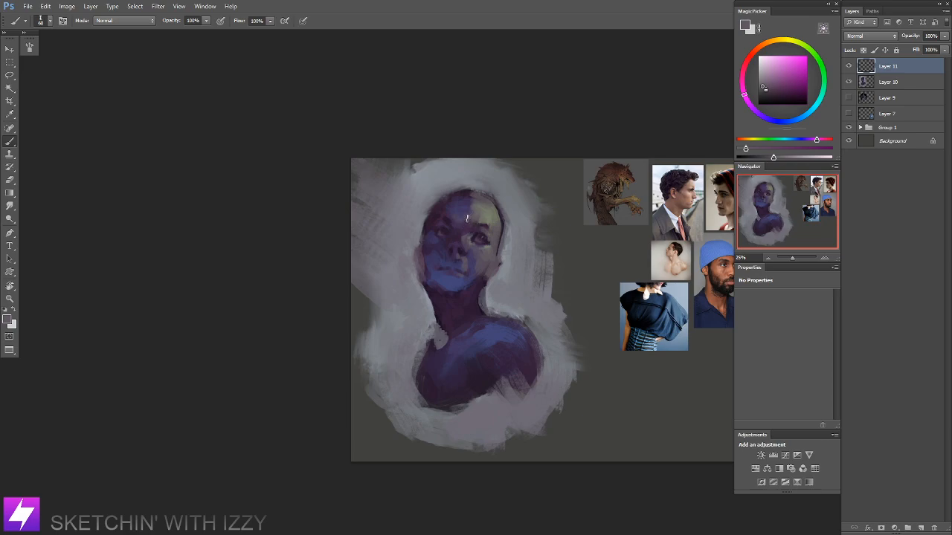
Step: Flip the canvas horizontally to review the whole portrait
{"action": "key", "text": "ctrl+minus"}
{"action": "key", "text": "ctrl+minus"}
{"action": "key", "text": "r"}
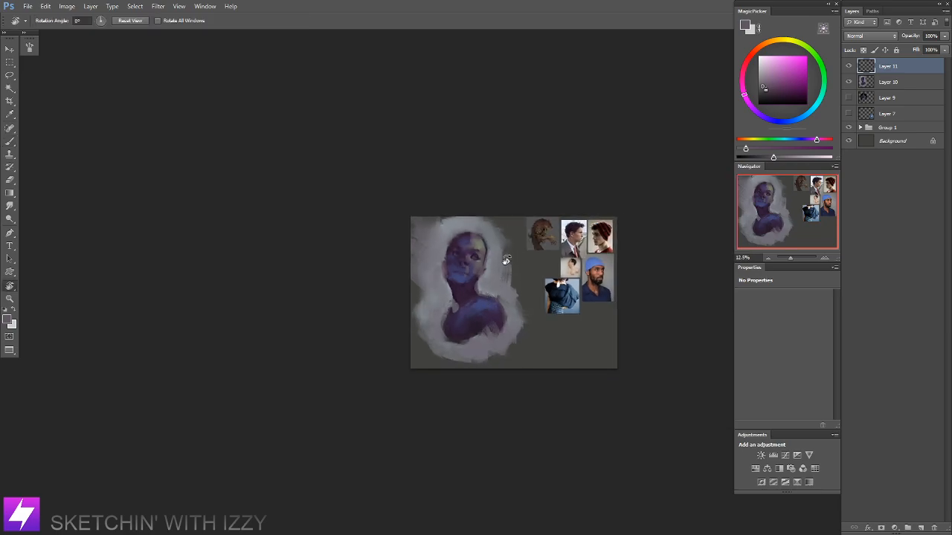
{"action": "key", "text": "ctrl+shift+h"}
{"action": "key", "text": "ctrl+plus"}
{"action": "key", "text": "ctrl+plus"}
{"action": "key", "text": "ctrl+plus"}
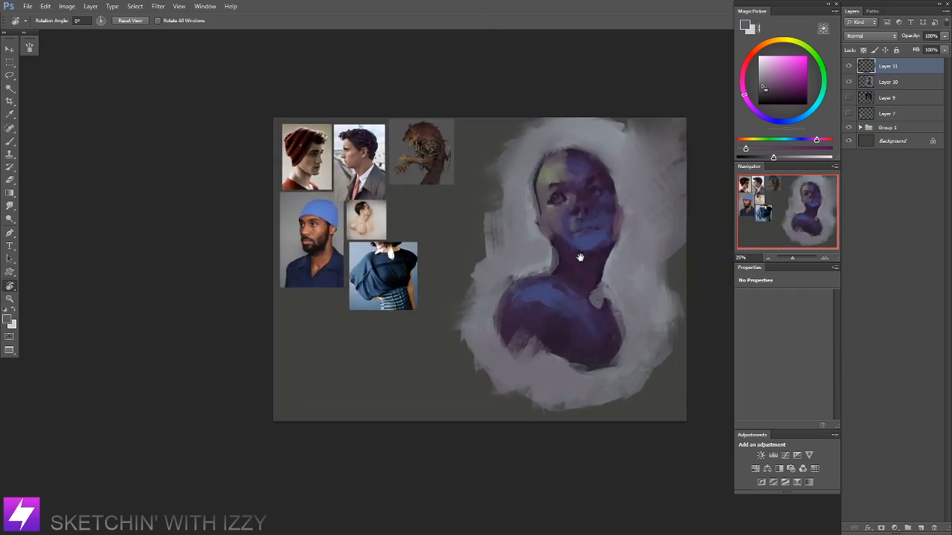
Step: Paint pale light on the bust's near shoulder, using the olive sampled from the lit forehead
{"action": "key", "text": "b"}
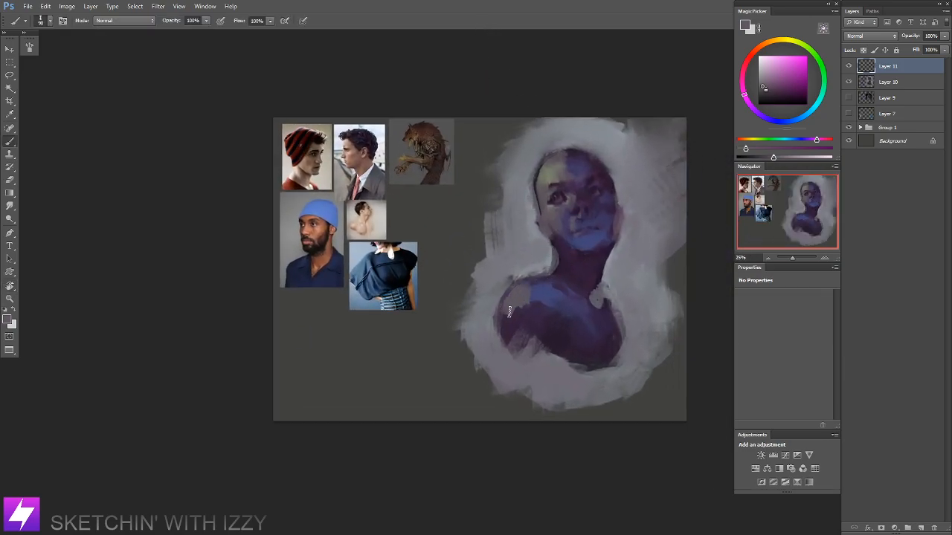
{"action": "left_click", "coordinate": [549, 175], "text": "alt"}
{"action": "mouse_move", "coordinate": [519, 287]}
{"action": "left_mouse_down"}
{"action": "mouse_move", "coordinate": [504, 321]}
{"action": "mouse_move", "coordinate": [541, 286]}
{"action": "mouse_move", "coordinate": [501, 335]}
{"action": "mouse_move", "coordinate": [535, 286]}
{"action": "mouse_move", "coordinate": [548, 297]}
{"action": "mouse_move", "coordinate": [540, 300]}
{"action": "left_mouse_up"}
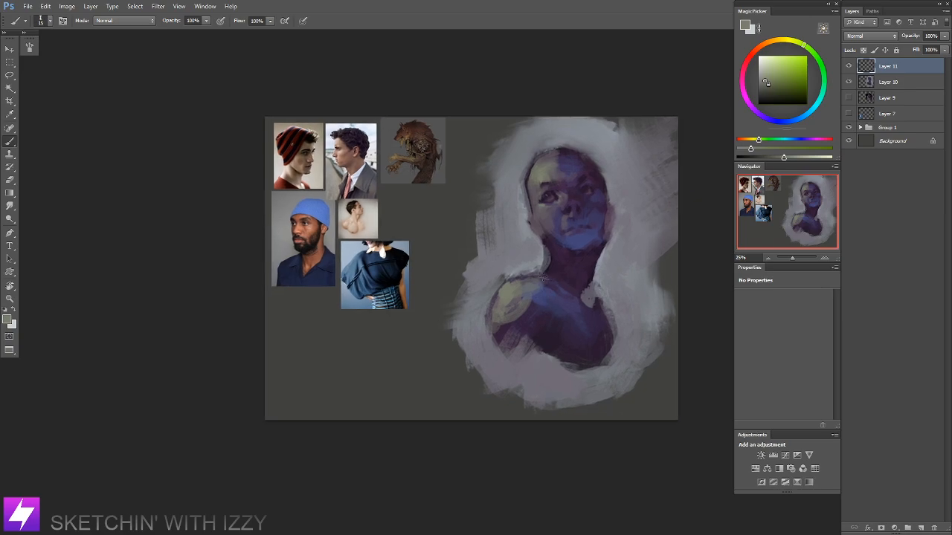
{"action": "left_click_drag", "start_coordinate": [534, 280], "coordinate": [522, 278]}
Step: Smudge the olive light into the shoulder at 50% strength, enlarging the smudge size to 125 px
{"action": "key", "text": "r"}
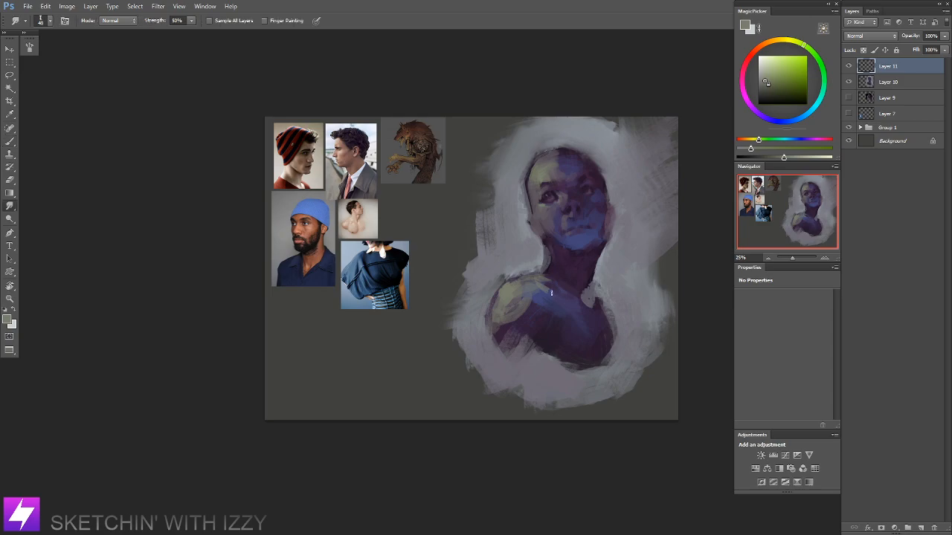
{"action": "key", "text": "bracketright"}
{"action": "key", "text": "bracketright"}
{"action": "key", "text": "bracketright"}
{"action": "left_click_drag", "start_coordinate": [538, 298], "coordinate": [524, 301]}
{"action": "key", "text": "bracketright"}
{"action": "key", "text": "bracketright"}
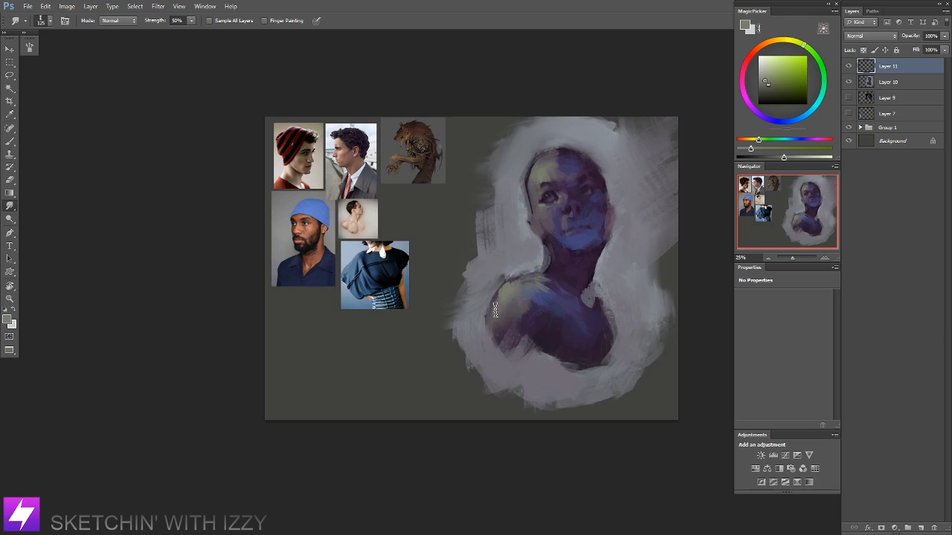
{"action": "left_click_drag", "start_coordinate": [589, 300], "coordinate": [570, 351]}
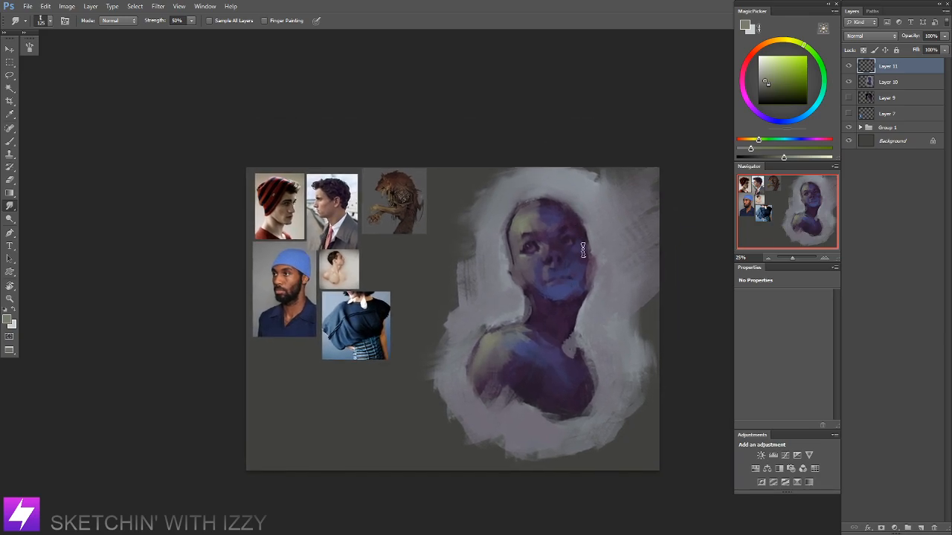
Step: Mix a muted magenta from the portrait's dark purple and paint it on the shadowed neck beneath the jaw
{"action": "key", "text": "b"}
{"action": "left_click", "coordinate": [547, 286], "text": "alt"}
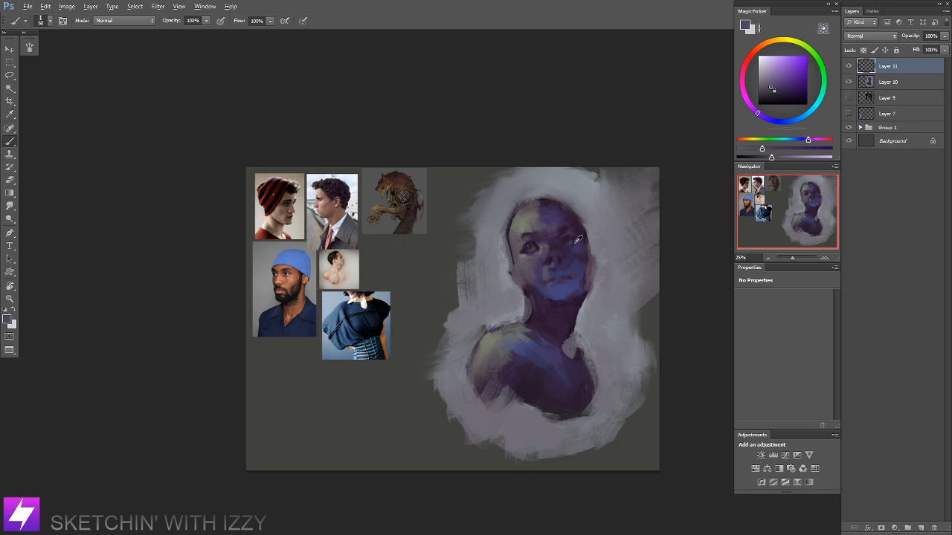
{"action": "left_click", "coordinate": [548, 208], "text": "alt"}
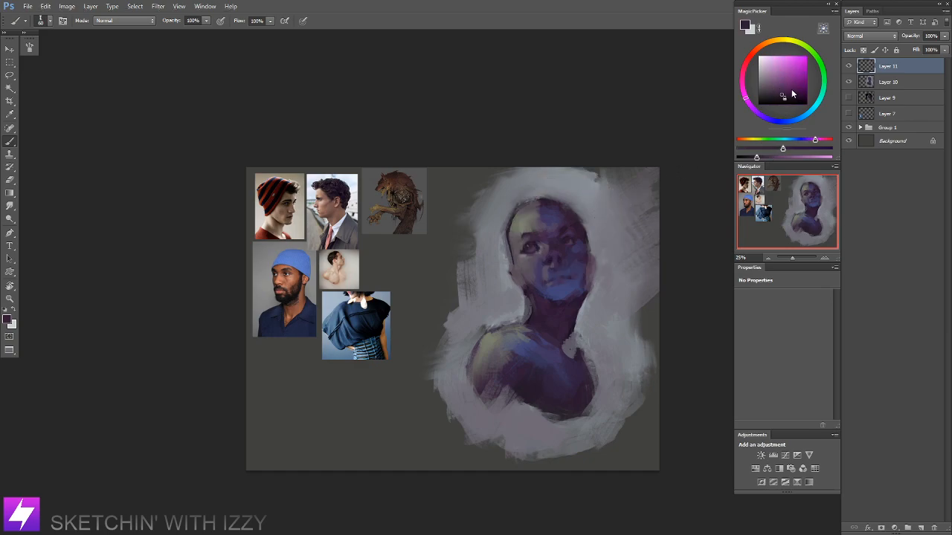
{"action": "left_click_drag", "start_coordinate": [815, 139], "coordinate": [794, 148]}
{"action": "left_click", "coordinate": [780, 157]}
{"action": "mouse_move", "coordinate": [531, 312]}
{"action": "left_mouse_down"}
{"action": "mouse_move", "coordinate": [486, 276]}
{"action": "mouse_move", "coordinate": [517, 281]}
{"action": "mouse_move", "coordinate": [510, 277]}
{"action": "mouse_move", "coordinate": [533, 266]}
{"action": "left_mouse_up"}
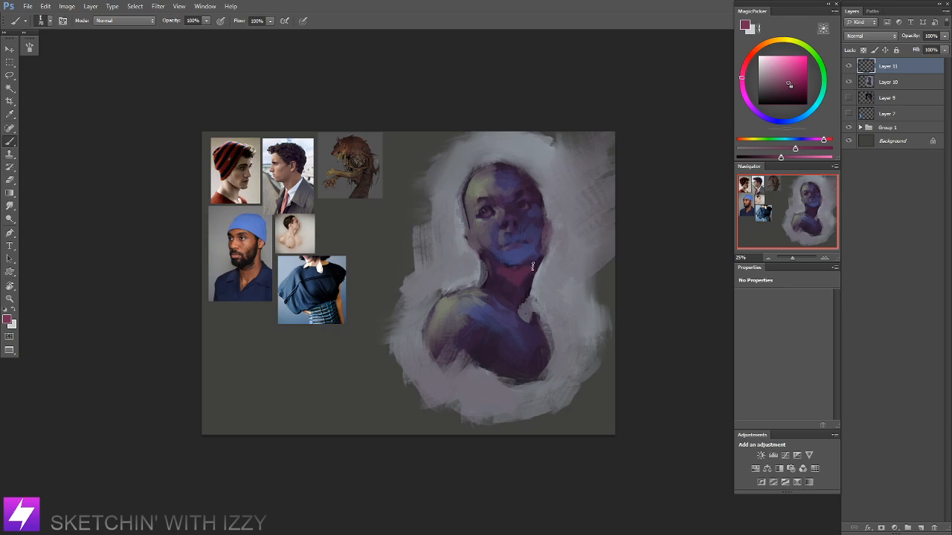
{"action": "key", "text": "ctrl+z"}
{"action": "left_click_drag", "start_coordinate": [526, 270], "coordinate": [524, 278]}
Step: Refine the neck's magenta shading with sampled dark purple and muted magenta
{"action": "left_click", "coordinate": [528, 273], "text": "alt"}
{"action": "left_click", "coordinate": [501, 289], "text": "alt"}
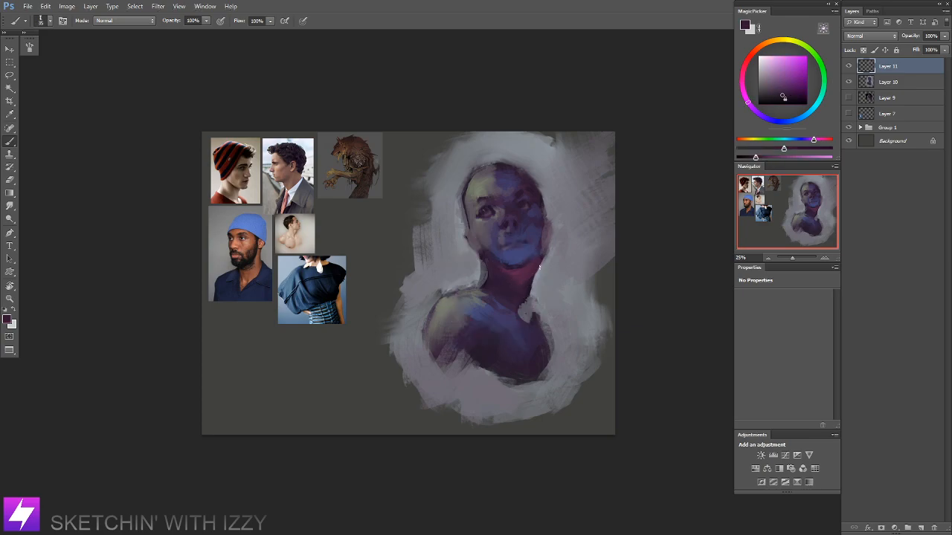
{"action": "left_click", "coordinate": [521, 272], "text": "alt"}
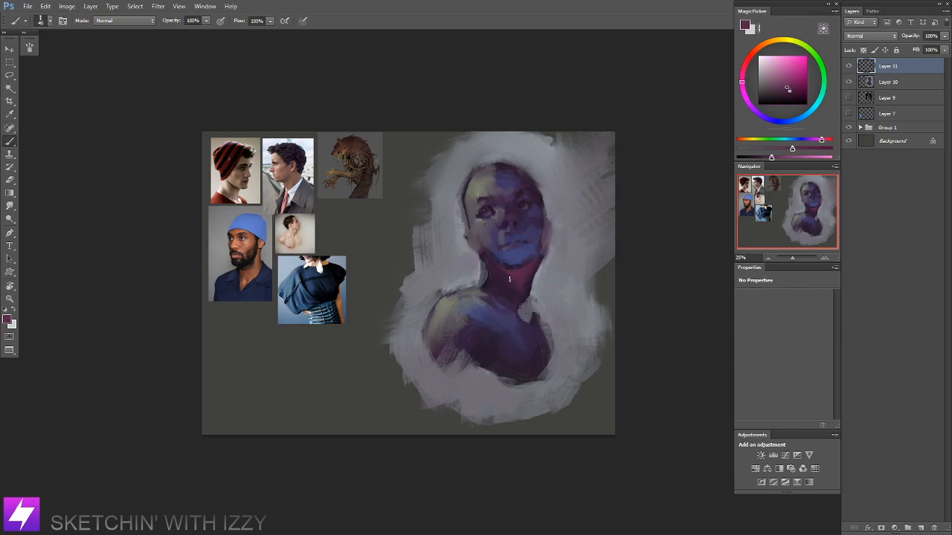
Step: Flip the canvas horizontally again to review the neck's new colour
{"action": "key", "text": "ctrl+minus"}
{"action": "key", "text": "ctrl+minus"}
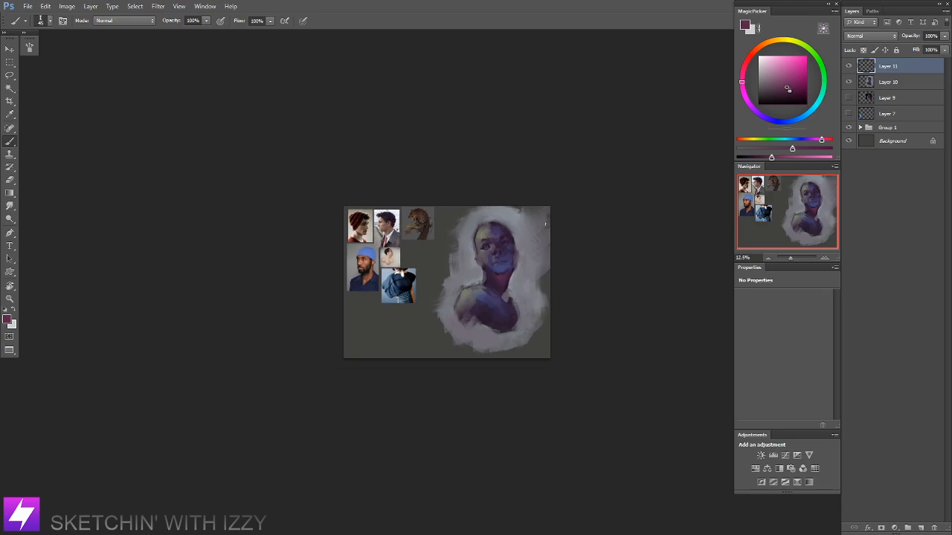
{"action": "key", "text": "ctrl+shift+h"}
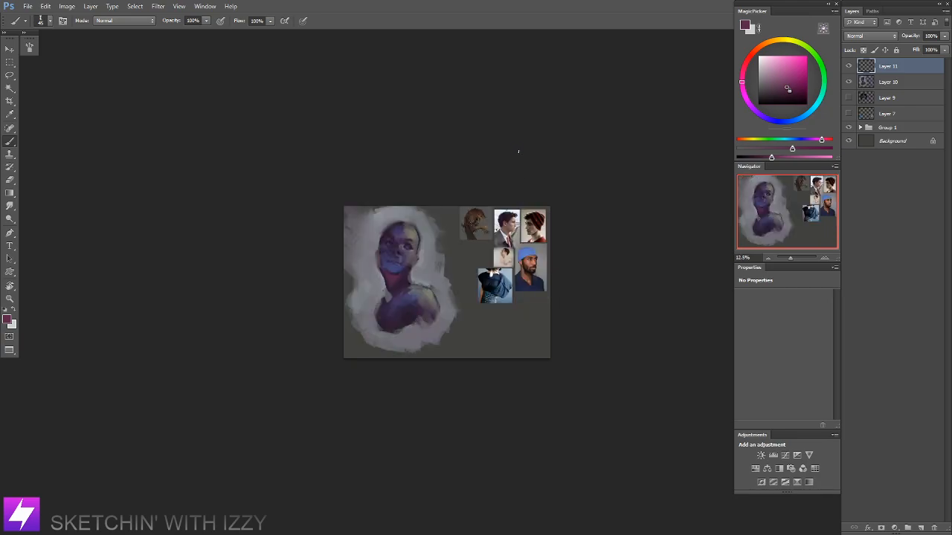
{"action": "key", "text": "ctrl+plus"}
{"action": "left_click_drag", "start_coordinate": [380, 229], "coordinate": [449, 240]}
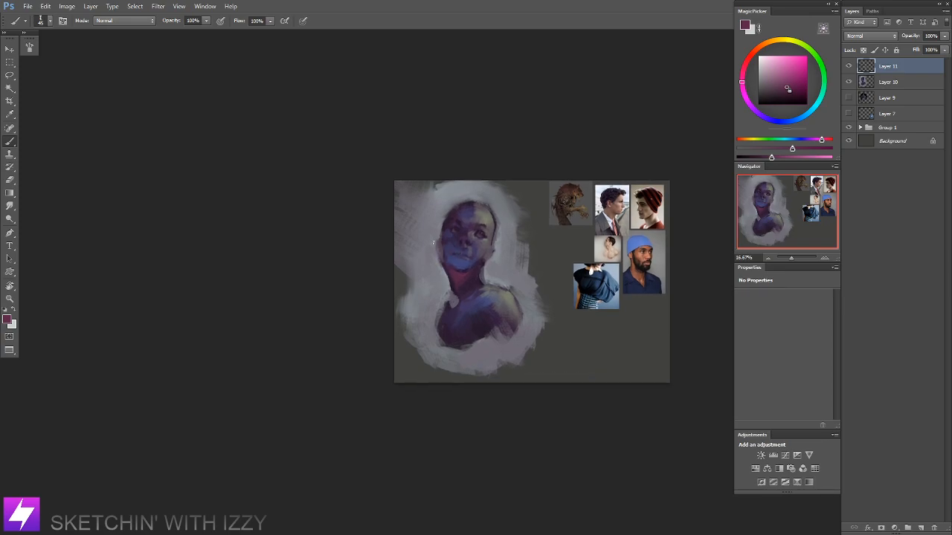
{"action": "key", "text": "ctrl+plus"}
Step: Extend the sampled muted magenta across the neck and along the shadowed shoulder, adding dark purple accents on the neck
{"action": "left_click_drag", "start_coordinate": [436, 281], "coordinate": [451, 292]}
{"action": "left_click", "coordinate": [467, 293], "text": "alt"}
{"action": "key", "text": "bracketleft"}
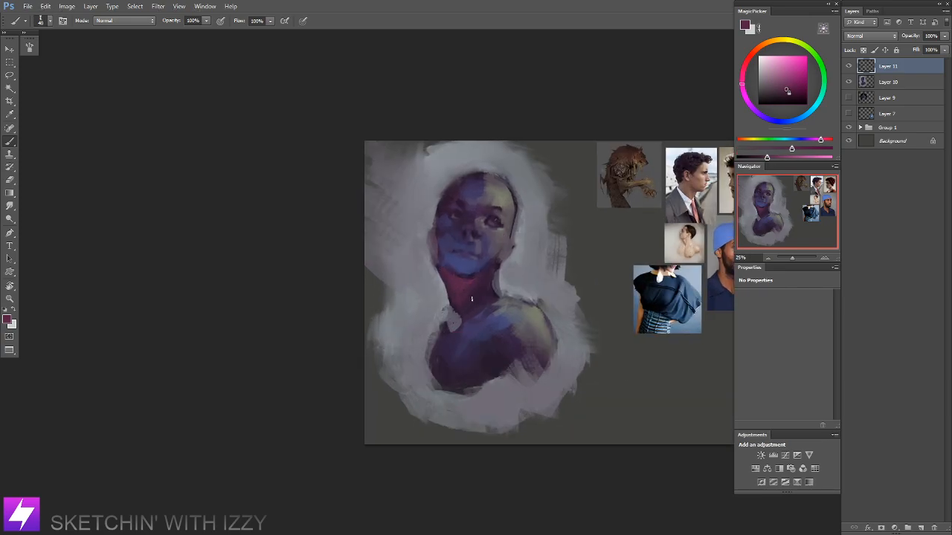
{"action": "left_click_drag", "start_coordinate": [471, 334], "coordinate": [477, 310]}
{"action": "key", "text": "bracketright"}
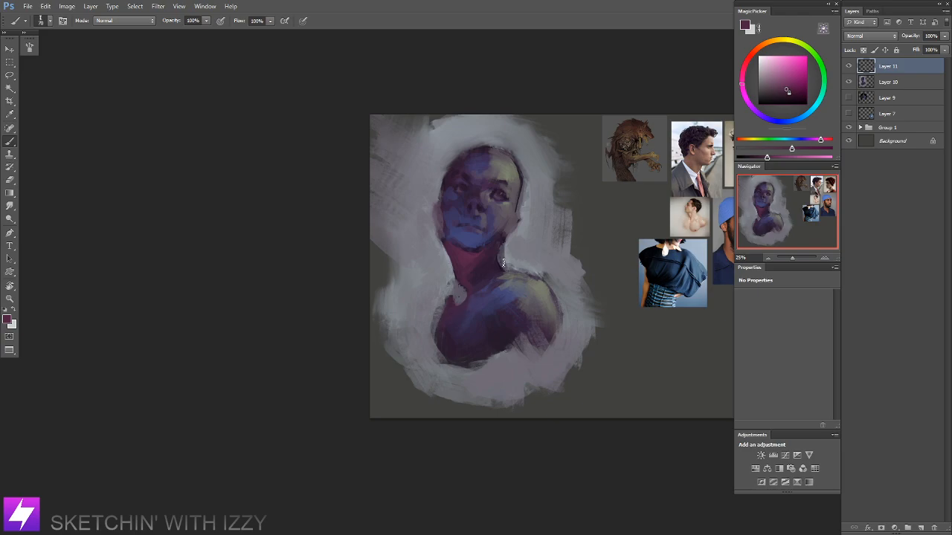
{"action": "key", "text": "bracketright"}
{"action": "left_click_drag", "start_coordinate": [491, 266], "coordinate": [498, 254]}
{"action": "left_click", "coordinate": [482, 260], "text": "alt"}
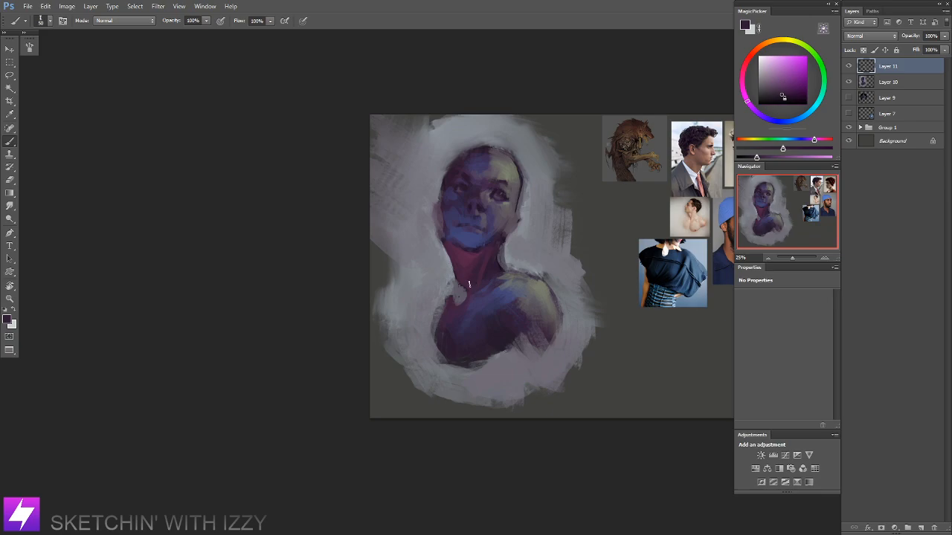
{"action": "left_click_drag", "start_coordinate": [498, 253], "coordinate": [467, 278]}
Step: Turn the view so the bust is upside down and sample grey-purple beside the neck for reworking its edge
{"action": "key", "text": "ctrl+minus"}
{"action": "key", "text": "r"}
{"action": "left_click_drag", "start_coordinate": [521, 314], "coordinate": [516, 249]}
{"action": "key", "text": "ctrl+plus"}
{"action": "key", "text": "ctrl+plus"}
{"action": "left_click_drag", "start_coordinate": [548, 342], "coordinate": [533, 330]}
{"action": "key", "text": "b"}
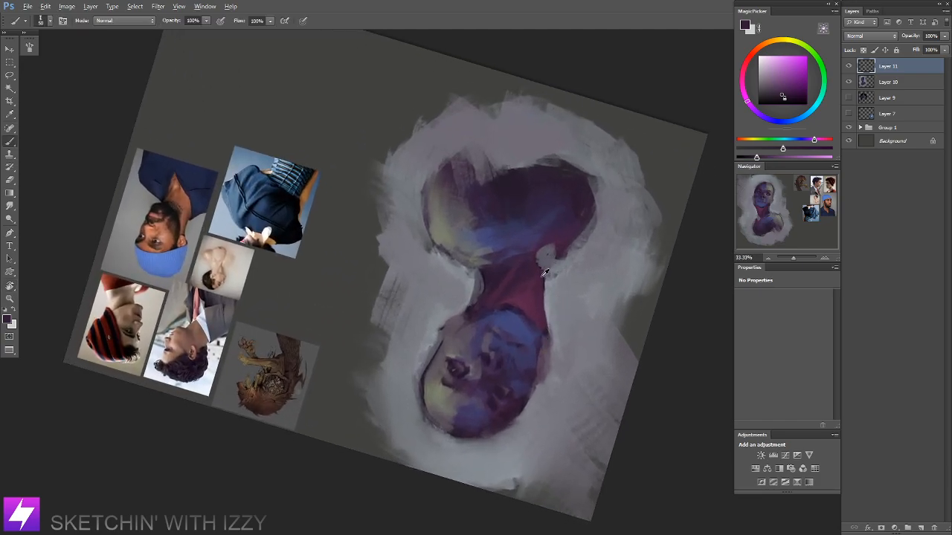
{"action": "left_click", "coordinate": [539, 271], "text": "alt"}
{"action": "left_click", "coordinate": [547, 268], "text": "alt"}
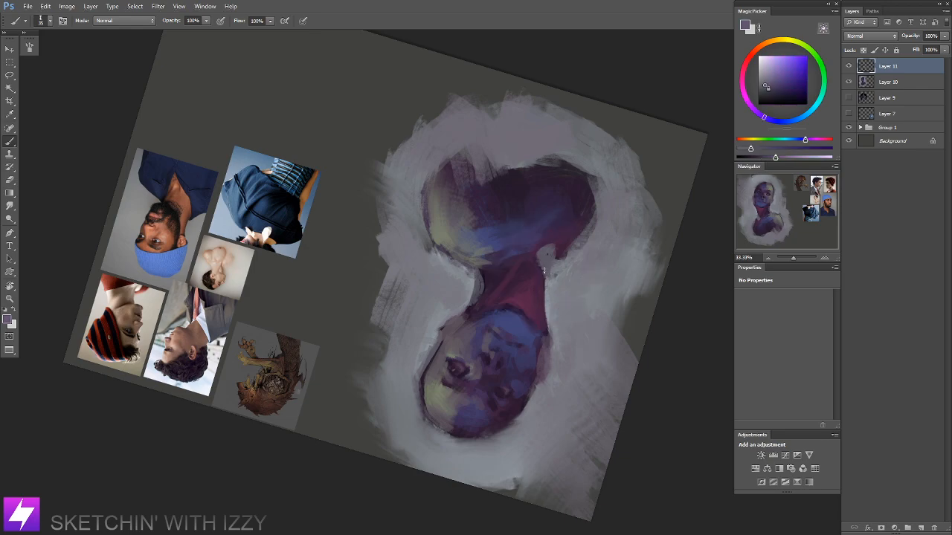
Step: Straighten the canvas and paint sampled background grey along the lit-side edge of the jaw and neck
{"action": "key", "text": "Escape"}
{"action": "left_click_drag", "start_coordinate": [455, 284], "coordinate": [553, 309]}
{"action": "left_click", "coordinate": [505, 259], "text": "alt"}
{"action": "left_click_drag", "start_coordinate": [481, 276], "coordinate": [477, 314]}
{"action": "mouse_move", "coordinate": [480, 274]}
{"action": "left_mouse_down"}
{"action": "mouse_move", "coordinate": [476, 305]}
{"action": "mouse_move", "coordinate": [485, 313]}
{"action": "left_mouse_up"}
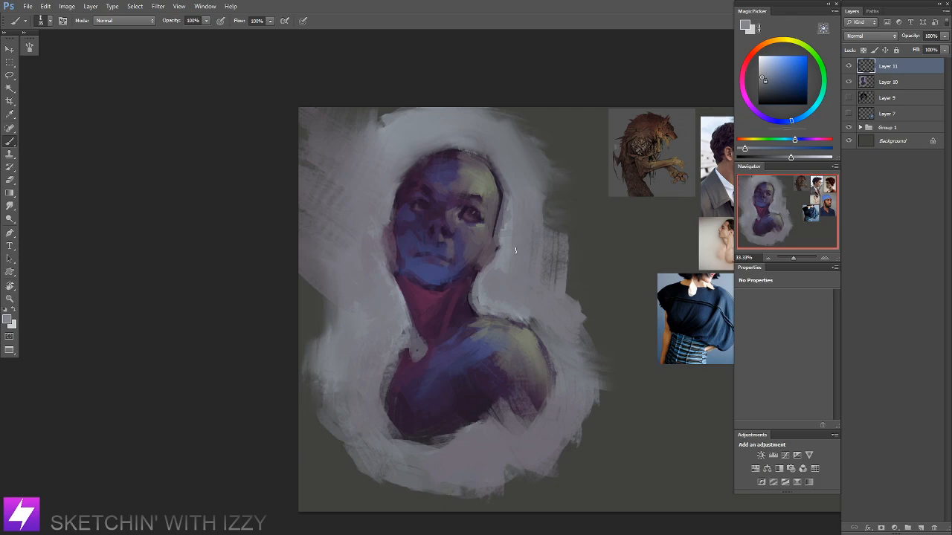
Step: Refine the outline of the head and the lit-side jaw with sampled dark violet tones
{"action": "left_click_drag", "start_coordinate": [450, 263], "coordinate": [461, 271]}
{"action": "left_click", "coordinate": [449, 278], "text": "alt"}
{"action": "left_click", "coordinate": [426, 279], "text": "alt"}
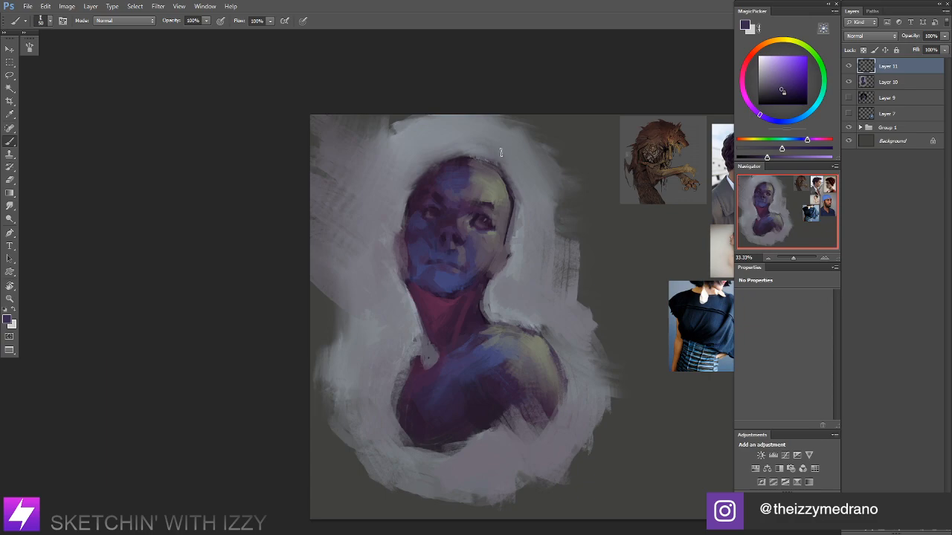
{"action": "left_click", "coordinate": [483, 279], "text": "alt"}
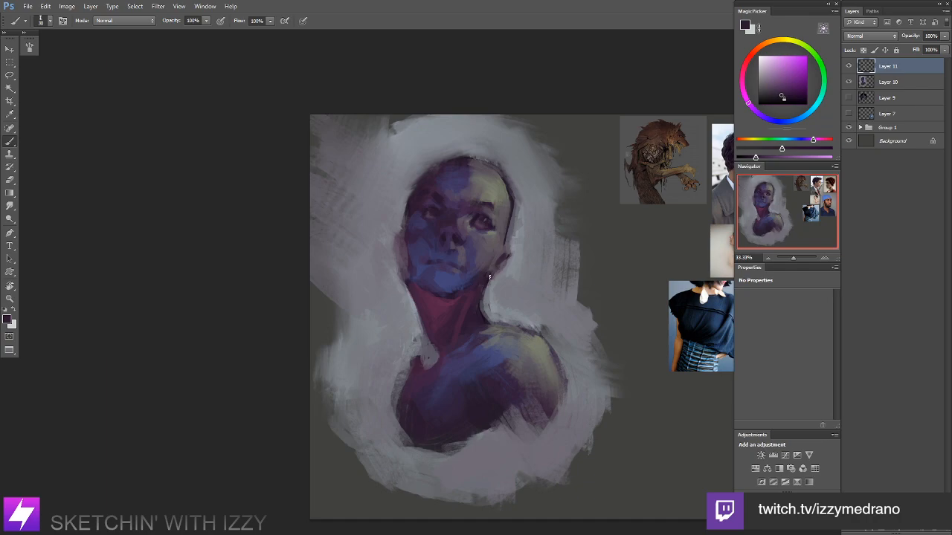
Step: Darken the shadow-side cheek, ear and jaw edge with sampled blue-violet and dark purple
{"action": "left_click_drag", "start_coordinate": [442, 255], "coordinate": [460, 270]}
{"action": "left_click", "coordinate": [432, 250], "text": "alt"}
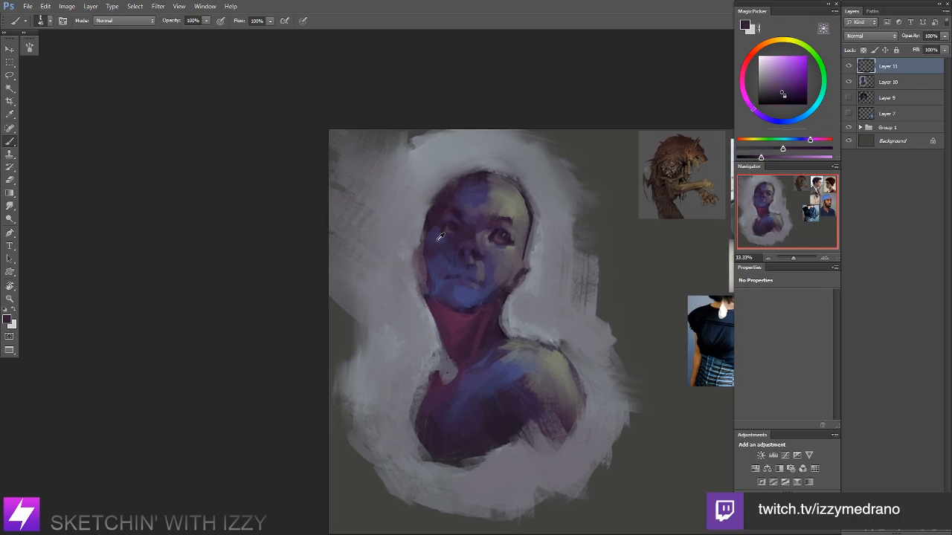
{"action": "left_click", "coordinate": [491, 263], "text": "alt"}
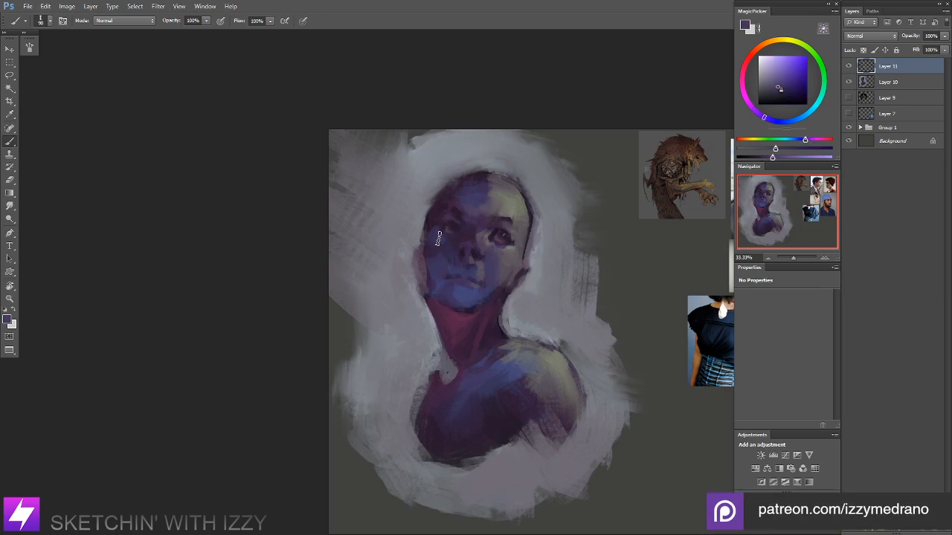
{"action": "mouse_move", "coordinate": [437, 242]}
{"action": "left_mouse_down"}
{"action": "mouse_move", "coordinate": [440, 257]}
{"action": "mouse_move", "coordinate": [436, 236]}
{"action": "mouse_move", "coordinate": [428, 255]}
{"action": "left_mouse_up"}
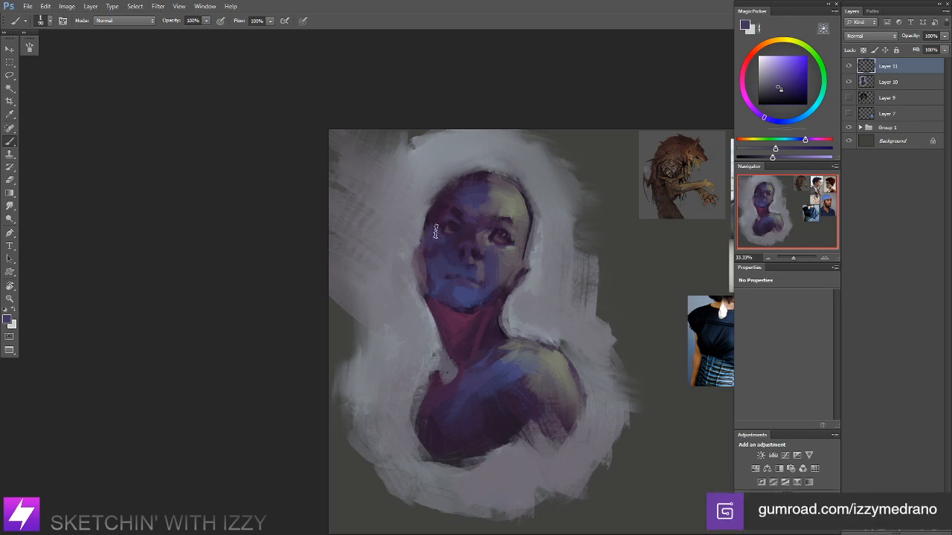
{"action": "mouse_move", "coordinate": [446, 255]}
{"action": "left_mouse_down"}
{"action": "mouse_move", "coordinate": [447, 240]}
{"action": "mouse_move", "coordinate": [427, 237]}
{"action": "mouse_move", "coordinate": [425, 287]}
{"action": "mouse_move", "coordinate": [421, 278]}
{"action": "left_mouse_up"}
{"action": "left_click", "coordinate": [440, 214], "text": "alt"}
{"action": "key", "text": "bracketleft"}
{"action": "key", "text": "bracketleft"}
{"action": "key", "text": "bracketleft"}
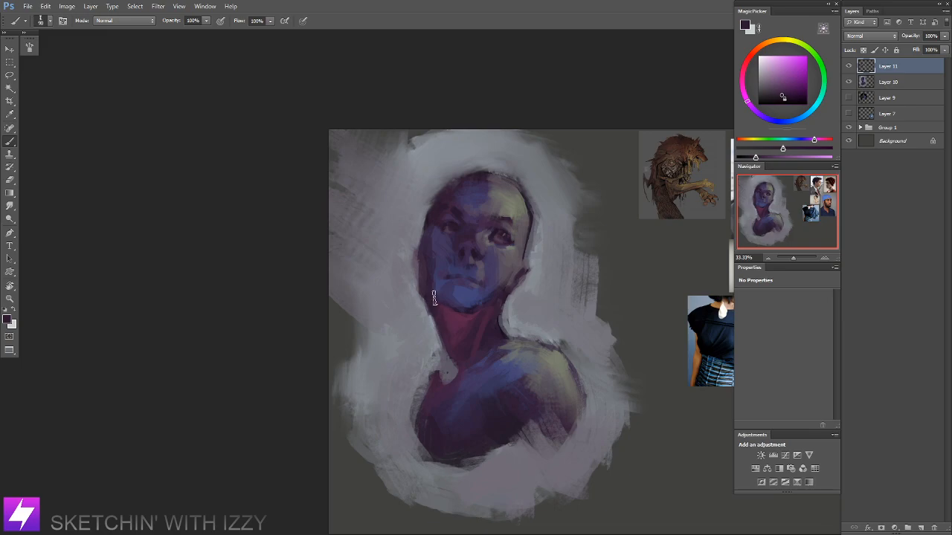
Step: Rotate the canvas and paint sampled plum accents around the lit-side eye, brow and nose, then straighten the canvas
{"action": "key", "text": "ctrl+minus"}
{"action": "key", "text": "r"}
{"action": "left_click_drag", "start_coordinate": [510, 387], "coordinate": [524, 271]}
{"action": "key", "text": "ctrl+plus"}
{"action": "key", "text": "b"}
{"action": "left_click", "coordinate": [523, 281], "text": "alt"}
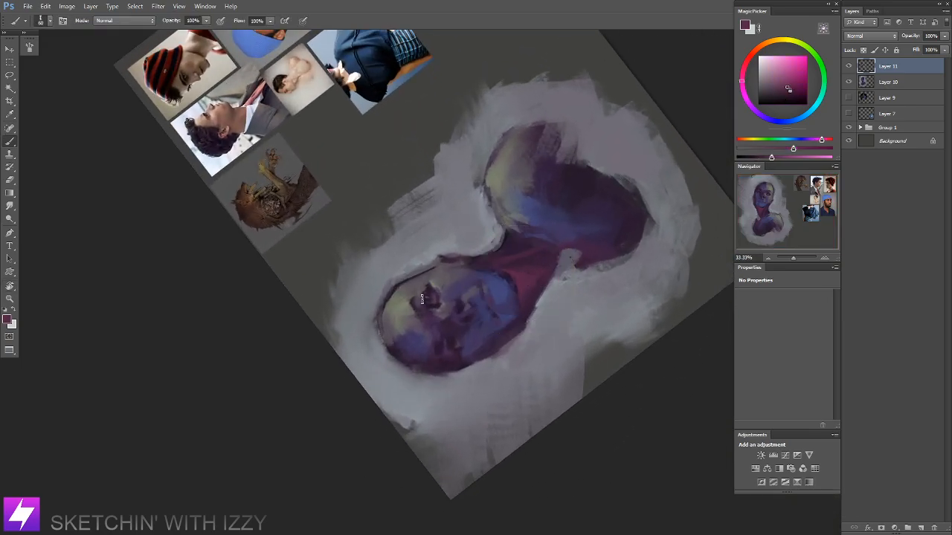
{"action": "left_click_drag", "start_coordinate": [421, 299], "coordinate": [421, 314]}
{"action": "left_click_drag", "start_coordinate": [467, 358], "coordinate": [461, 367]}
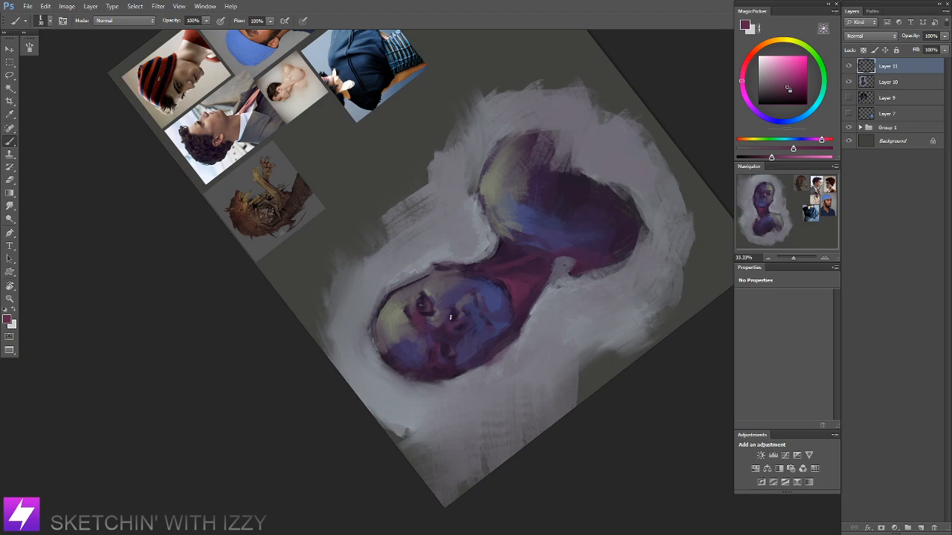
{"action": "key", "text": "Escape"}
{"action": "left_click_drag", "start_coordinate": [548, 290], "coordinate": [452, 314]}
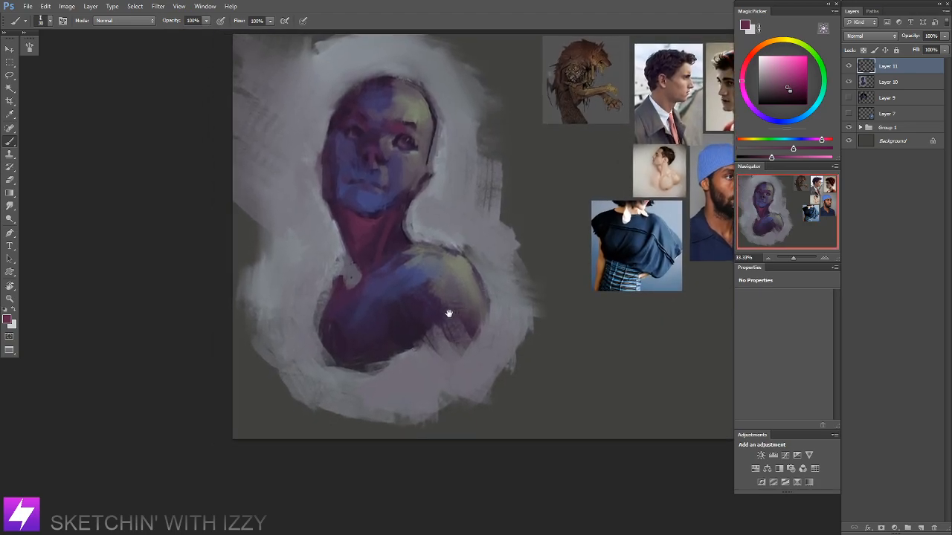
Step: Brush plum over the near shoulder with a larger brush and smudge it into the surrounding tones
{"action": "key", "text": "bracketright"}
{"action": "key", "text": "bracketright"}
{"action": "key", "text": "bracketright"}
{"action": "key", "text": "bracketright"}
{"action": "key", "text": "bracketright"}
{"action": "mouse_move", "coordinate": [427, 280]}
{"action": "left_mouse_down"}
{"action": "mouse_move", "coordinate": [420, 305]}
{"action": "mouse_move", "coordinate": [442, 328]}
{"action": "left_mouse_up"}
{"action": "key", "text": "r"}
{"action": "left_click_drag", "start_coordinate": [427, 273], "coordinate": [432, 300]}
{"action": "left_click_drag", "start_coordinate": [460, 271], "coordinate": [485, 326]}
{"action": "mouse_move", "coordinate": [424, 242]}
{"action": "left_mouse_down"}
{"action": "mouse_move", "coordinate": [476, 280]}
{"action": "mouse_move", "coordinate": [396, 270]}
{"action": "left_mouse_up"}
Step: Flip the whole canvas horizontally to check the portrait mirrored
{"action": "key", "text": "ctrl+minus"}
{"action": "key", "text": "ctrl+minus"}
{"action": "key", "text": "ctrl+shift+h"}
{"action": "left_click", "coordinate": [489, 288], "text": "ctrl"}
{"action": "left_click", "coordinate": [488, 292], "text": "ctrl"}
{"action": "left_click_drag", "start_coordinate": [497, 240], "coordinate": [403, 243]}
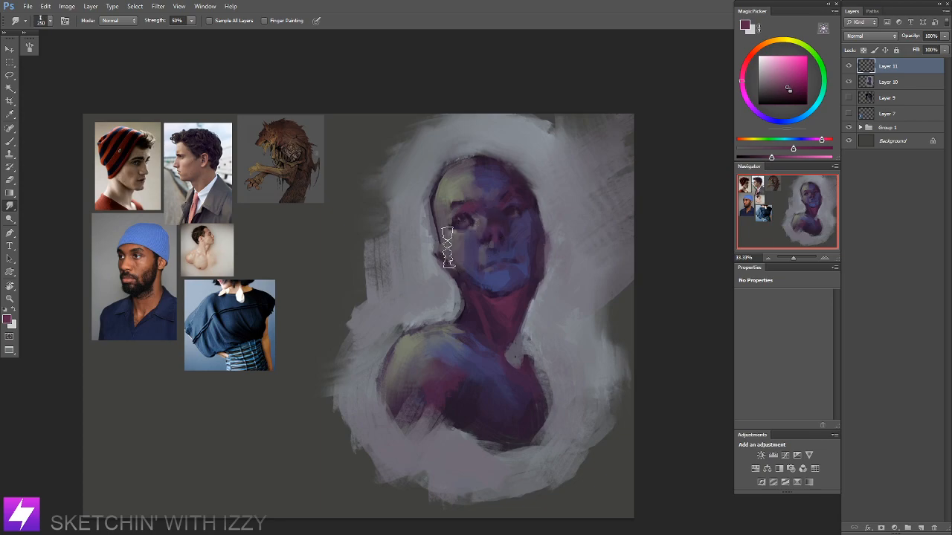
Step: Lasso the face and copy the selection onto a new layer
{"action": "key", "text": "b"}
{"action": "key", "text": "l"}
{"action": "mouse_move", "coordinate": [534, 197]}
{"action": "left_mouse_down"}
{"action": "mouse_move", "coordinate": [531, 217]}
{"action": "mouse_move", "coordinate": [522, 176]}
{"action": "left_mouse_up"}
{"action": "key", "text": "ctrl+j"}
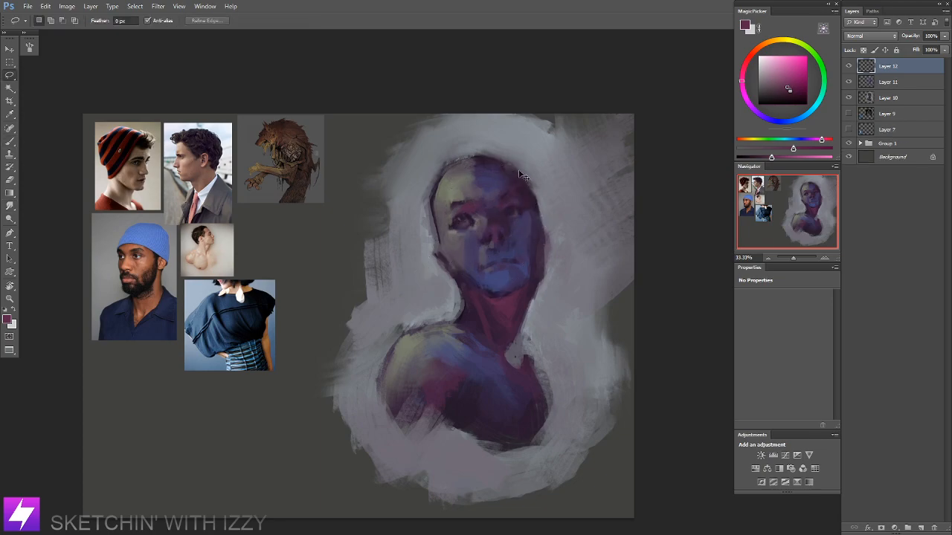
Step: Warp the copied face so the eyes and nose tilt upward and the chin is slightly raised
{"action": "key", "text": "ctrl+t"}
{"action": "right_click", "coordinate": [487, 226]}
{"action": "left_click", "coordinate": [524, 309]}
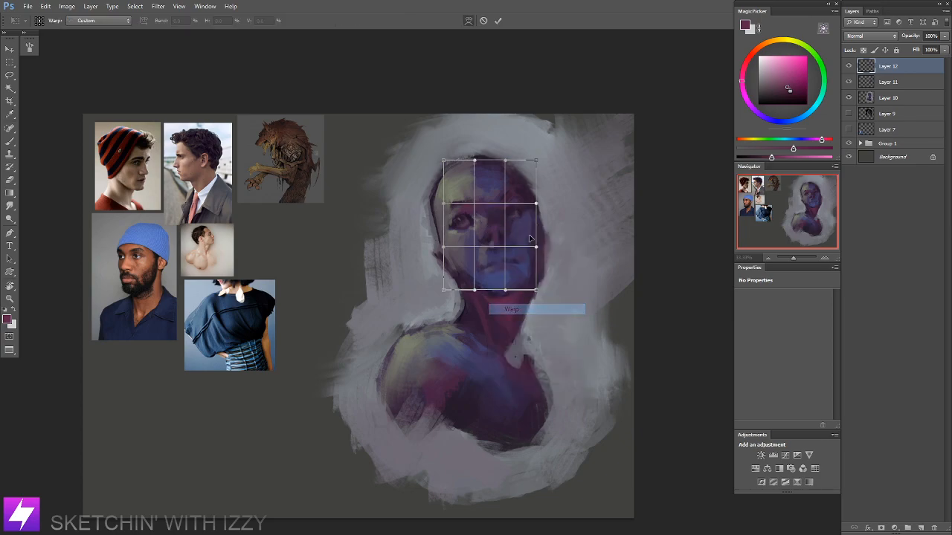
{"action": "left_click_drag", "start_coordinate": [529, 211], "coordinate": [527, 206]}
{"action": "left_click_drag", "start_coordinate": [495, 244], "coordinate": [493, 241]}
{"action": "left_click_drag", "start_coordinate": [471, 209], "coordinate": [512, 197]}
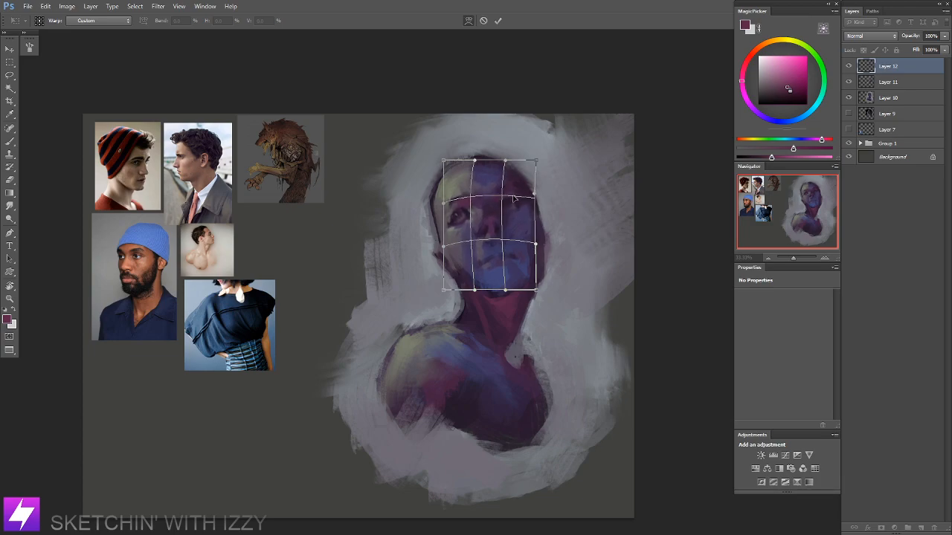
{"action": "left_click_drag", "start_coordinate": [503, 291], "coordinate": [506, 285]}
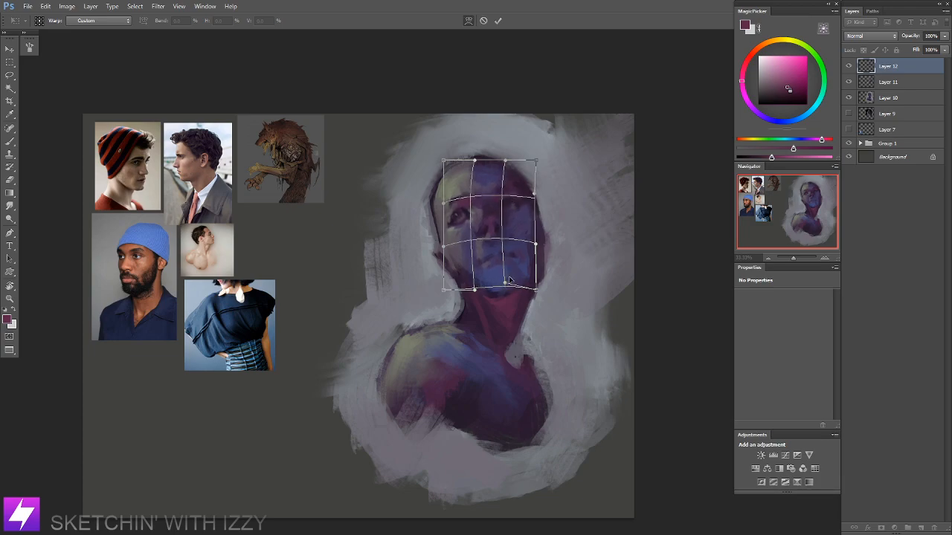
{"action": "key", "text": "Return"}
{"action": "left_click_drag", "start_coordinate": [544, 252], "coordinate": [539, 251]}
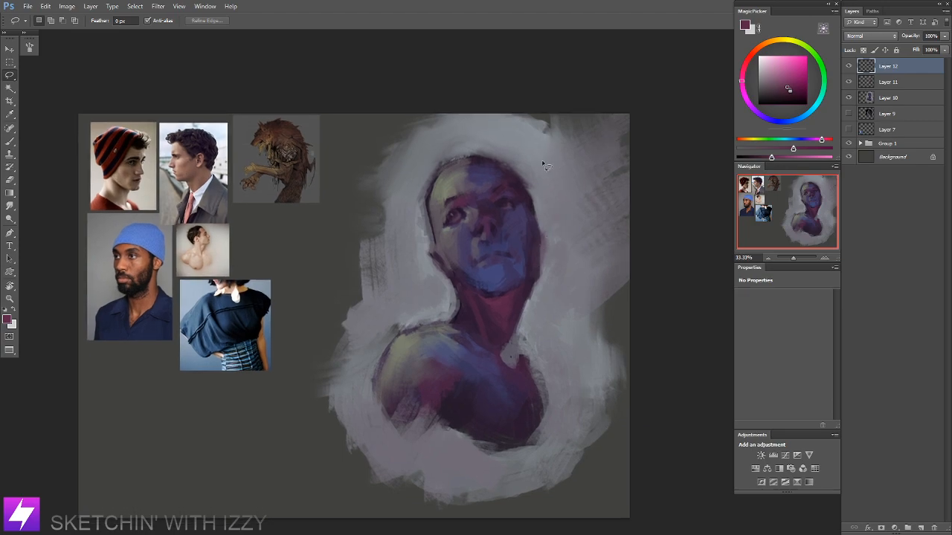
Step: Add a new empty layer above the warped face and choose the 54 px brush preset
{"action": "key", "text": "ctrl+alt+shift+n"}
{"action": "scroll", "coordinate": [536, 290], "scroll_direction": "down", "scroll_amount": 2}
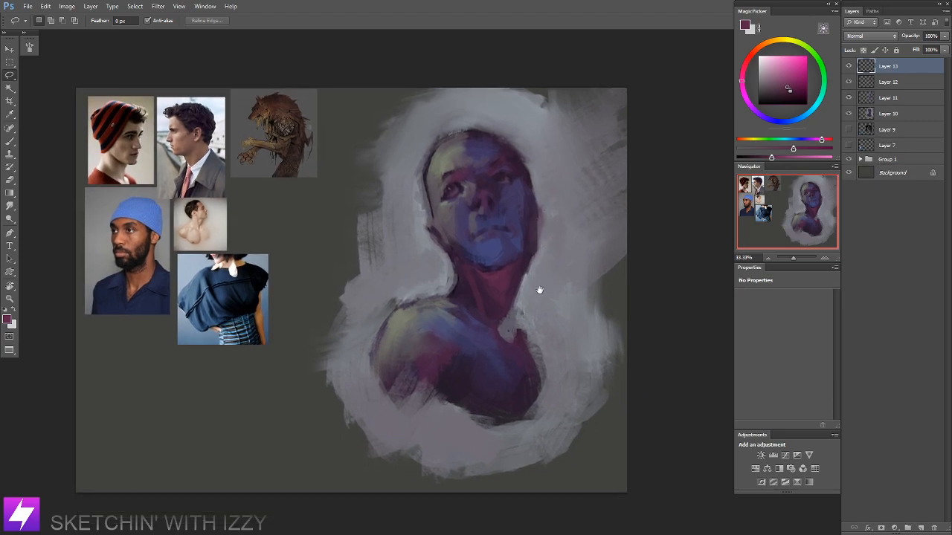
{"action": "key", "text": "r"}
{"action": "left_click_drag", "start_coordinate": [548, 346], "coordinate": [583, 325]}
{"action": "left_click_drag", "start_coordinate": [496, 240], "coordinate": [508, 264]}
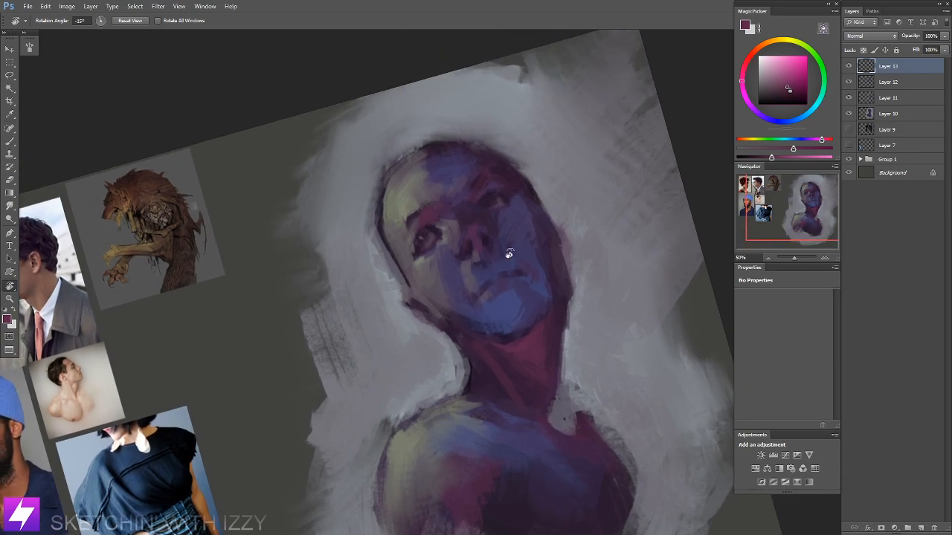
{"action": "key", "text": "b"}
{"action": "right_click", "coordinate": [238, 262]}
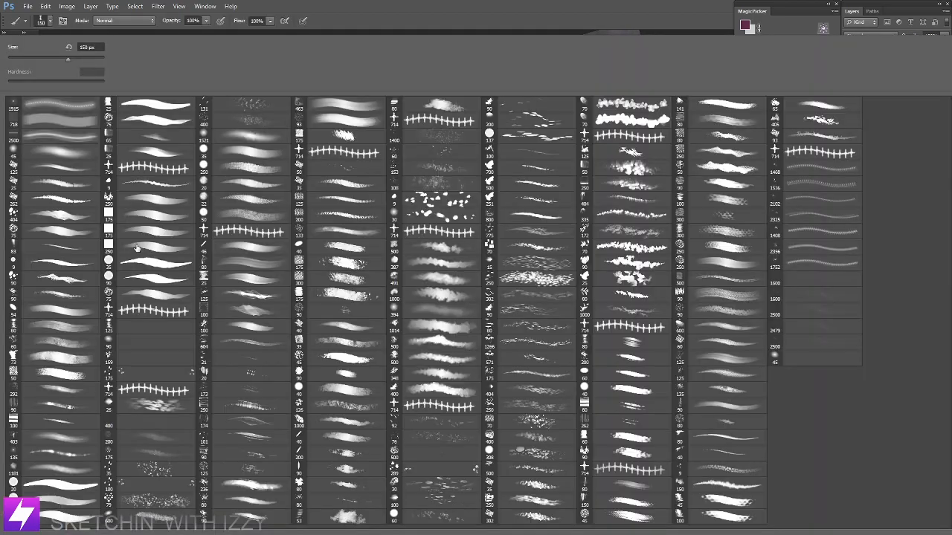
{"action": "double_click", "coordinate": [73, 315]}
Step: Reshape the brows and nose bridge with plum, sampled dark purple and sampled blue strokes
{"action": "left_click_drag", "start_coordinate": [478, 206], "coordinate": [502, 213]}
{"action": "key", "text": "r"}
{"action": "key", "text": "Escape"}
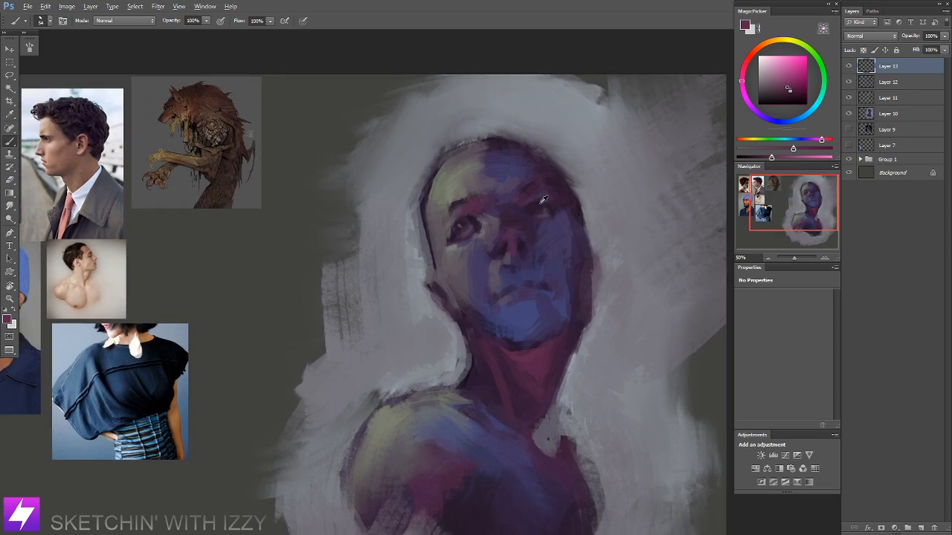
{"action": "left_click", "coordinate": [499, 204], "text": "alt"}
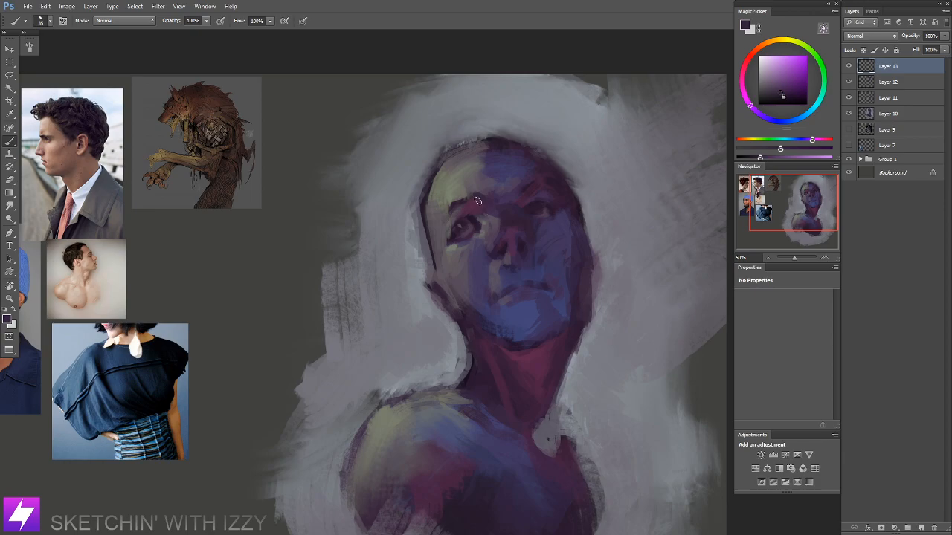
{"action": "left_click", "coordinate": [493, 266], "text": "alt"}
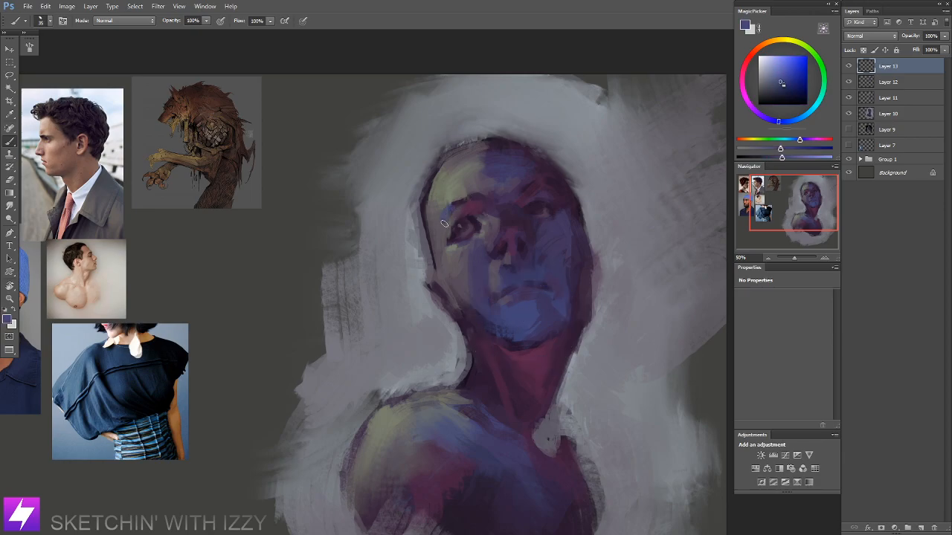
Step: Rotate the canvas, refine the lit-side eye and brow with sampled dark violet, and reset the rotation
{"action": "key", "text": "ctrl+minus"}
{"action": "key", "text": "r"}
{"action": "left_click_drag", "start_coordinate": [567, 290], "coordinate": [486, 248]}
{"action": "key", "text": "ctrl+plus"}
{"action": "left_click", "coordinate": [448, 263], "text": "alt"}
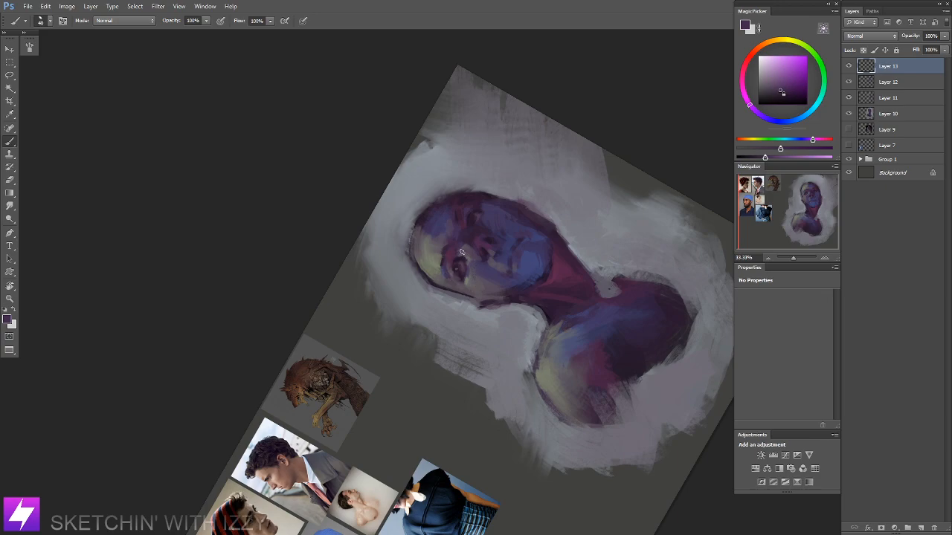
{"action": "key", "text": "Escape"}
{"action": "left_click_drag", "start_coordinate": [578, 187], "coordinate": [544, 238]}
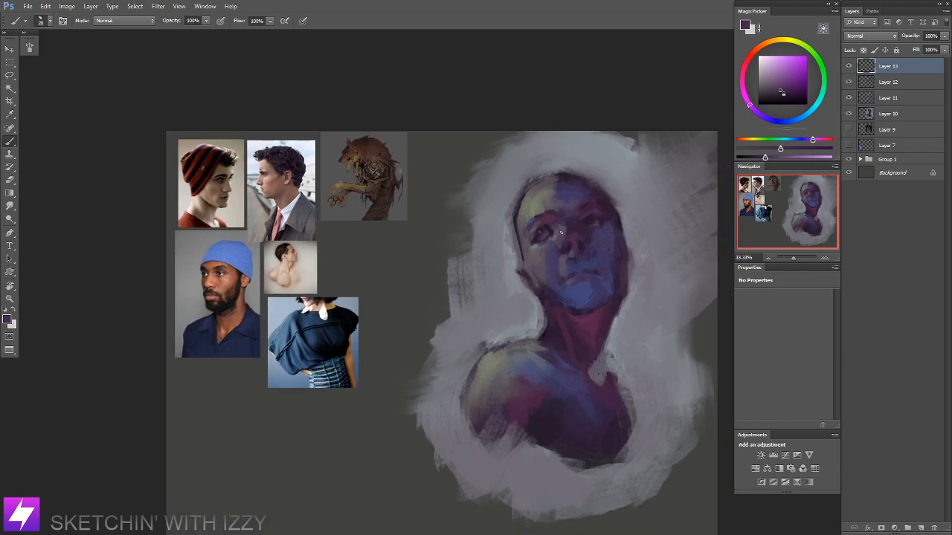
Step: Clean up the head's silhouette with sampled lilac-grey background tones
{"action": "key", "text": "ctrl+minus"}
{"action": "left_click_drag", "start_coordinate": [589, 288], "coordinate": [554, 278]}
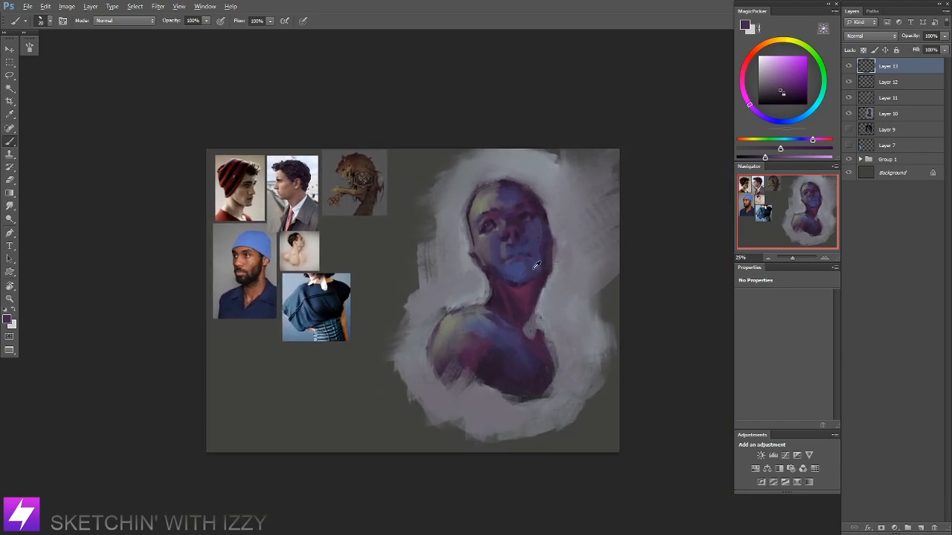
{"action": "left_click", "coordinate": [456, 240], "text": "alt"}
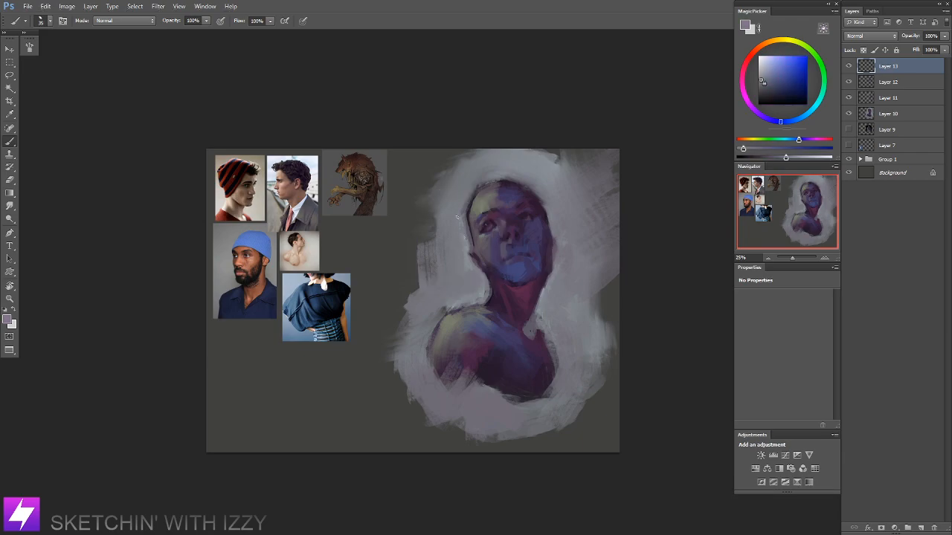
{"action": "key", "text": "ctrl+plus"}
{"action": "left_click_drag", "start_coordinate": [499, 286], "coordinate": [498, 265]}
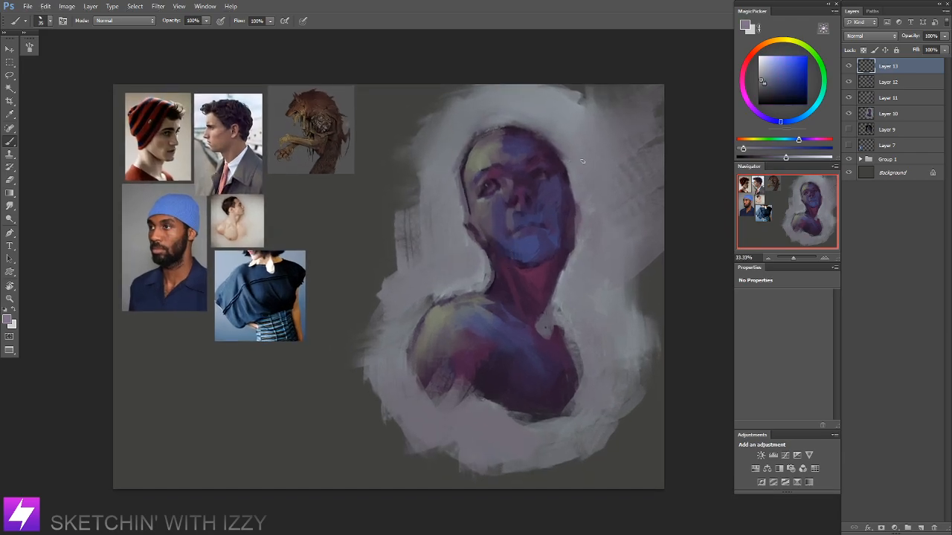
{"action": "key", "text": "ctrl+minus"}
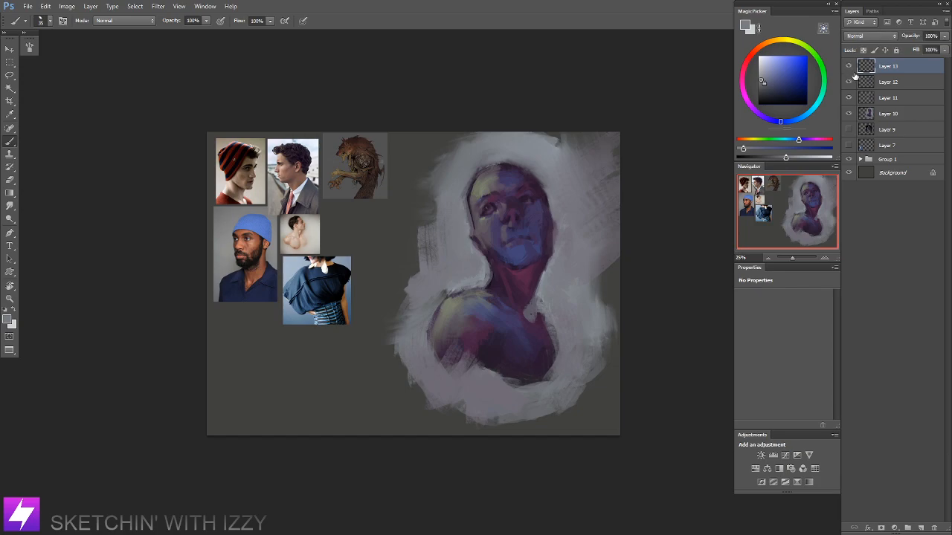
Step: Try a soft grey haze over the face and torso with a 500 px brush, and undo it
{"action": "left_click_drag", "start_coordinate": [553, 232], "coordinate": [548, 236]}
{"action": "key", "text": "bracketright"}
{"action": "key", "text": "bracketright"}
{"action": "key", "text": "bracketright"}
{"action": "key", "text": "bracketright"}
{"action": "key", "text": "bracketright"}
{"action": "key", "text": "bracketright"}
{"action": "key", "text": "bracketright"}
{"action": "key", "text": "bracketright"}
{"action": "key", "text": "bracketright"}
{"action": "key", "text": "bracketright"}
{"action": "key", "text": "bracketright"}
{"action": "key", "text": "bracketright"}
{"action": "key", "text": "bracketright"}
{"action": "key", "text": "bracketright"}
{"action": "mouse_move", "coordinate": [495, 226]}
{"action": "left_mouse_down"}
{"action": "mouse_move", "coordinate": [523, 219]}
{"action": "mouse_move", "coordinate": [489, 320]}
{"action": "mouse_move", "coordinate": [457, 335]}
{"action": "mouse_move", "coordinate": [487, 316]}
{"action": "mouse_move", "coordinate": [497, 348]}
{"action": "mouse_move", "coordinate": [521, 342]}
{"action": "mouse_move", "coordinate": [518, 358]}
{"action": "mouse_move", "coordinate": [488, 359]}
{"action": "mouse_move", "coordinate": [521, 354]}
{"action": "left_mouse_up"}
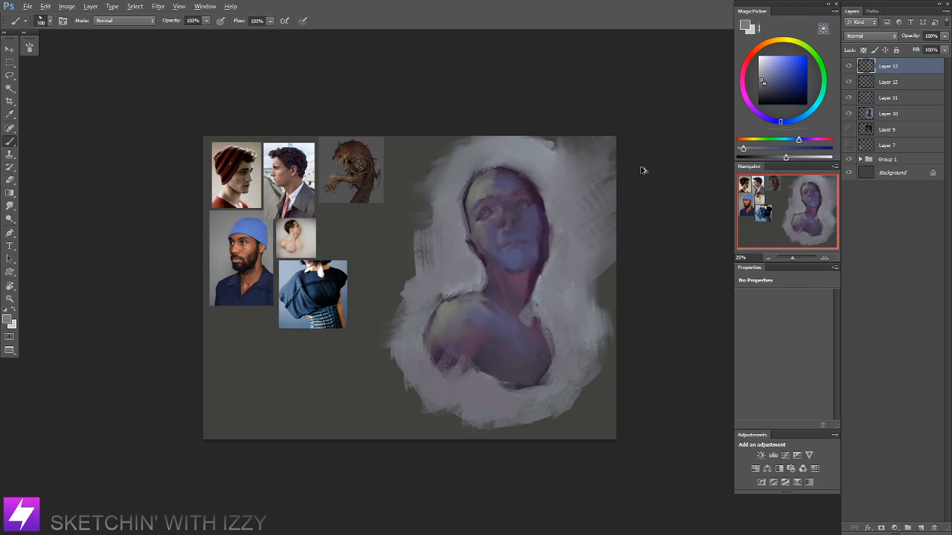
{"action": "key", "text": "ctrl+z"}
Step: Try a warm glow over the face in different hues, ending with peach, and undo the strokes
{"action": "left_click_drag", "start_coordinate": [552, 175], "coordinate": [522, 185]}
{"action": "left_click", "coordinate": [797, 42]}
{"action": "mouse_move", "coordinate": [798, 45]}
{"action": "left_mouse_down"}
{"action": "mouse_move", "coordinate": [789, 40]}
{"action": "mouse_move", "coordinate": [783, 67]}
{"action": "left_mouse_up"}
{"action": "mouse_move", "coordinate": [463, 213]}
{"action": "left_mouse_down"}
{"action": "mouse_move", "coordinate": [469, 251]}
{"action": "mouse_move", "coordinate": [469, 208]}
{"action": "mouse_move", "coordinate": [486, 256]}
{"action": "mouse_move", "coordinate": [491, 228]}
{"action": "mouse_move", "coordinate": [469, 245]}
{"action": "mouse_move", "coordinate": [466, 207]}
{"action": "mouse_move", "coordinate": [473, 244]}
{"action": "mouse_move", "coordinate": [476, 199]}
{"action": "mouse_move", "coordinate": [487, 266]}
{"action": "left_mouse_up"}
{"action": "key", "text": "ctrl+z"}
{"action": "left_click", "coordinate": [768, 44]}
{"action": "left_click", "coordinate": [779, 58]}
{"action": "left_click", "coordinate": [753, 51]}
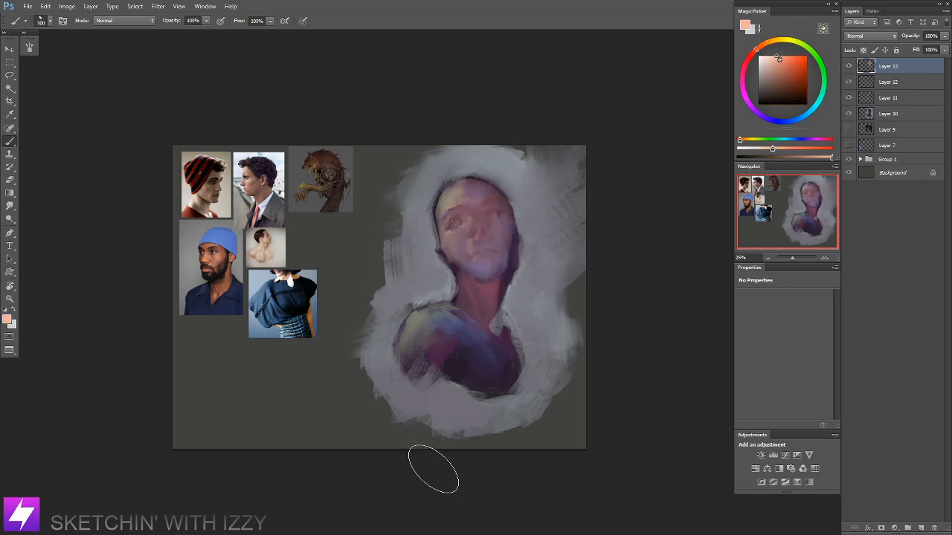
{"action": "left_click_drag", "start_coordinate": [483, 319], "coordinate": [441, 309]}
{"action": "key", "text": "ctrl+z"}
{"action": "left_click_drag", "start_coordinate": [468, 217], "coordinate": [490, 272]}
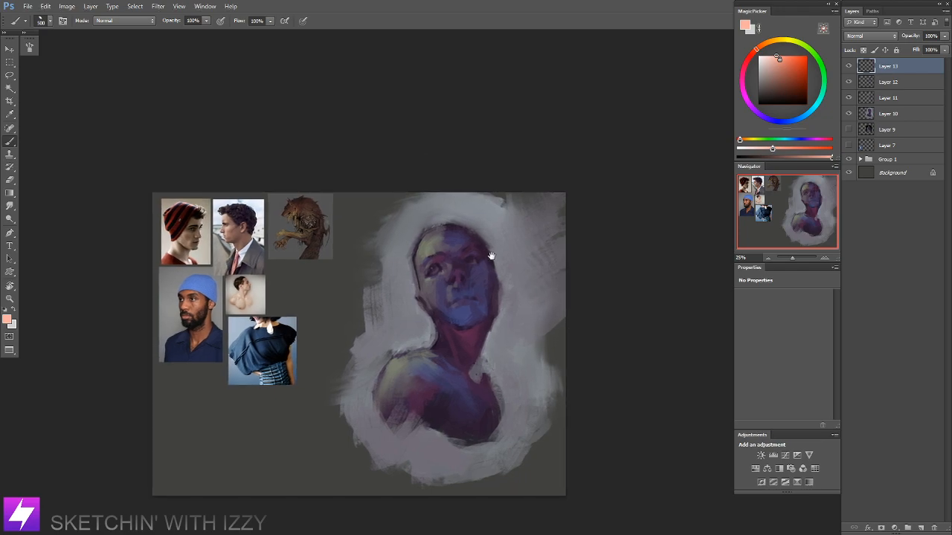
Step: Flip the canvas horizontally back to its original orientation
{"action": "key", "text": "ctrl+plus"}
{"action": "left_click_drag", "start_coordinate": [493, 318], "coordinate": [473, 278]}
{"action": "key", "text": "ctrl+minus"}
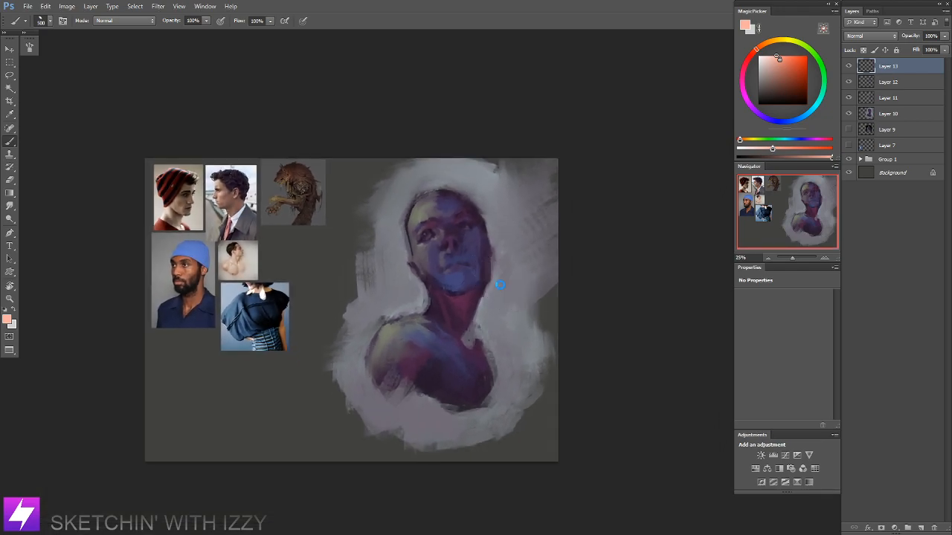
{"action": "key", "text": "ctrl+shift+h"}
{"action": "left_click_drag", "start_coordinate": [375, 320], "coordinate": [539, 361]}
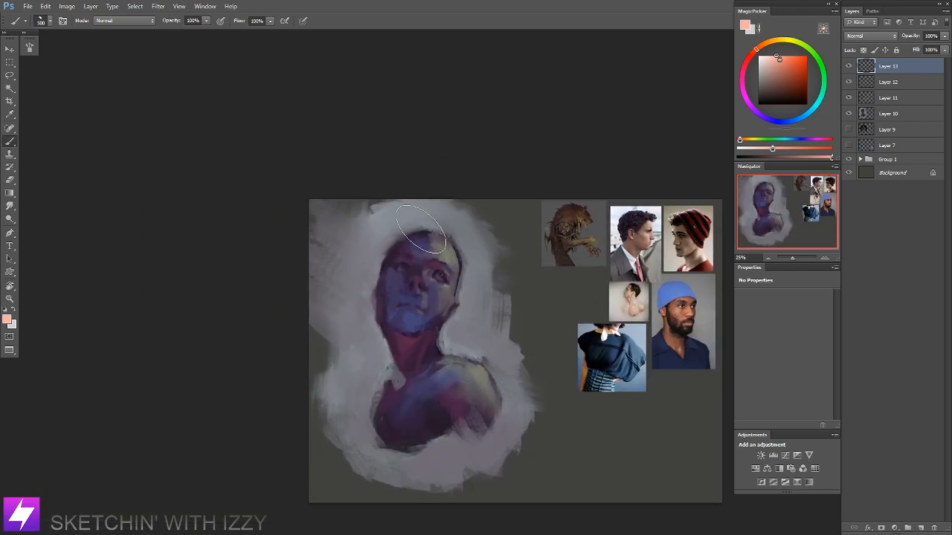
{"action": "key", "text": "ctrl+plus"}
{"action": "left_click_drag", "start_coordinate": [401, 303], "coordinate": [448, 305]}
Step: Cover the mouth with a large patch of sampled dark purple on the rotated canvas, then reset the rotation
{"action": "key", "text": "r"}
{"action": "mouse_move", "coordinate": [539, 284]}
{"action": "left_mouse_down"}
{"action": "mouse_move", "coordinate": [530, 249]}
{"action": "mouse_move", "coordinate": [487, 268]}
{"action": "left_mouse_up"}
{"action": "key", "text": "b"}
{"action": "left_click", "coordinate": [476, 275], "text": "alt"}
{"action": "mouse_move", "coordinate": [492, 317]}
{"action": "left_mouse_down"}
{"action": "mouse_move", "coordinate": [502, 280]}
{"action": "mouse_move", "coordinate": [493, 298]}
{"action": "left_mouse_up"}
{"action": "key", "text": "bracketright"}
{"action": "key", "text": "bracketright"}
{"action": "key", "text": "bracketright"}
{"action": "key", "text": "bracketright"}
{"action": "key", "text": "bracketleft"}
{"action": "key", "text": "bracketleft"}
{"action": "key", "text": "bracketleft"}
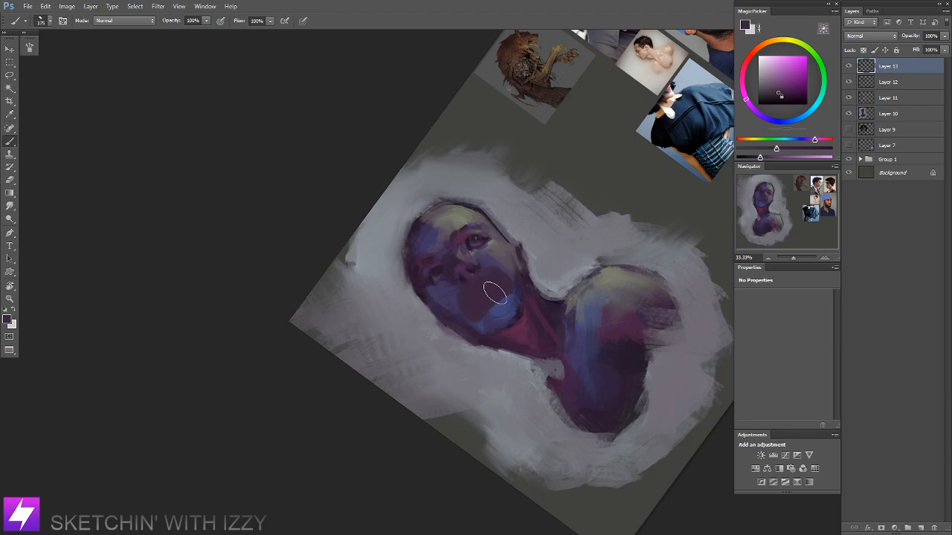
{"action": "key", "text": "Escape"}
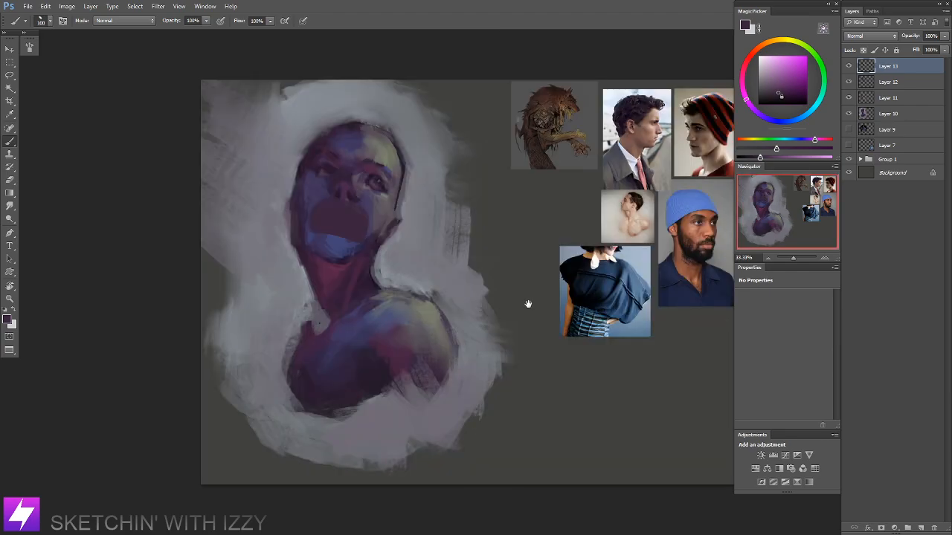
Step: Deepen the eye sockets with sampled dark purple tones and a smaller brush
{"action": "left_click_drag", "start_coordinate": [526, 304], "coordinate": [569, 329]}
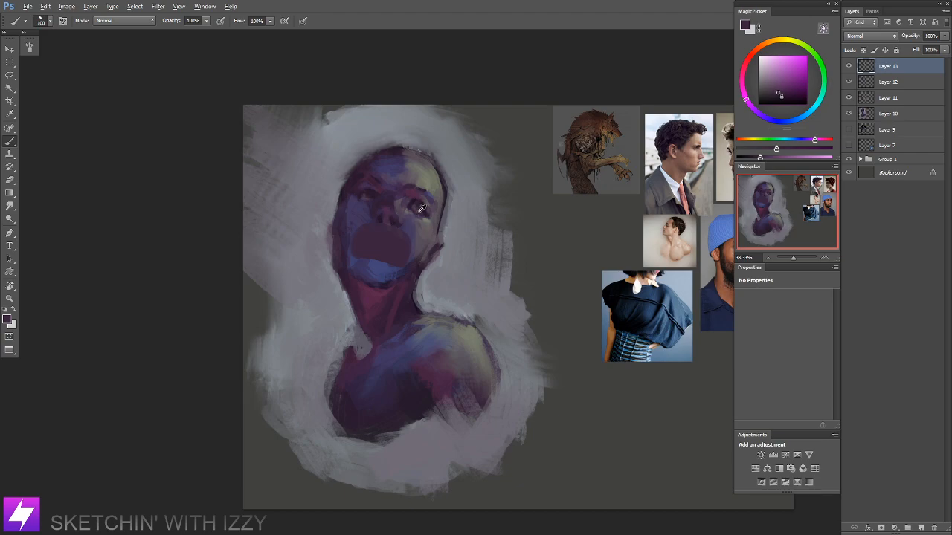
{"action": "left_click", "coordinate": [418, 211], "text": "alt"}
{"action": "key", "text": "bracketleft"}
{"action": "key", "text": "bracketleft"}
{"action": "key", "text": "bracketleft"}
{"action": "key", "text": "bracketleft"}
{"action": "key", "text": "bracketleft"}
{"action": "left_click", "coordinate": [369, 199], "text": "alt"}
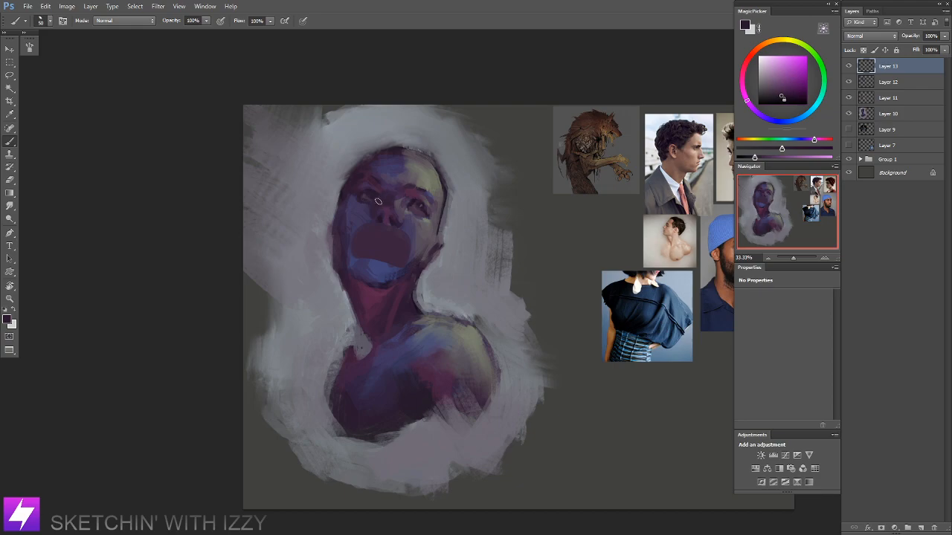
{"action": "left_click_drag", "start_coordinate": [404, 256], "coordinate": [438, 263]}
{"action": "left_click", "coordinate": [433, 222], "text": "alt"}
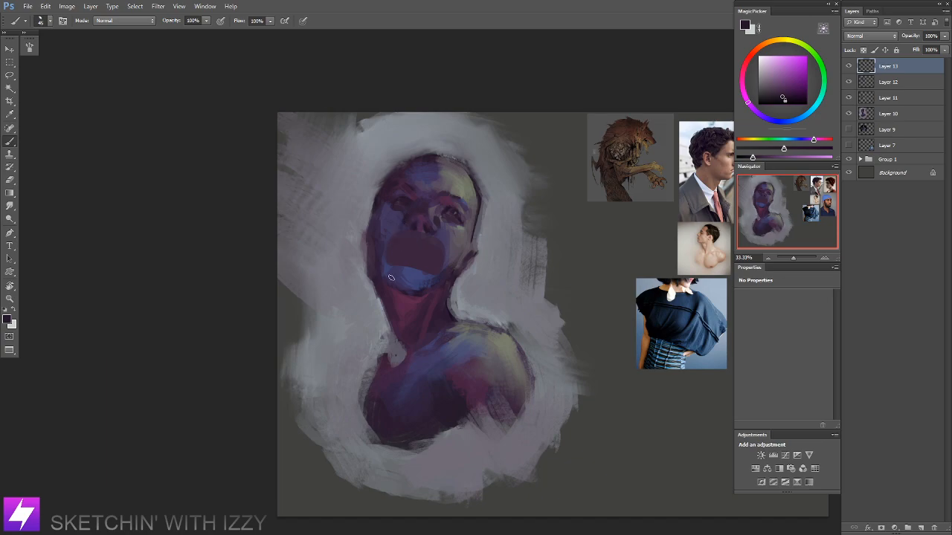
Step: Paint a wide open mouth over the purple patch, with dark lips and a sampled grey for the teeth
{"action": "key", "text": "r"}
{"action": "mouse_move", "coordinate": [506, 241]}
{"action": "left_mouse_down"}
{"action": "mouse_move", "coordinate": [468, 240]}
{"action": "mouse_move", "coordinate": [482, 221]}
{"action": "mouse_move", "coordinate": [438, 277]}
{"action": "left_mouse_up"}
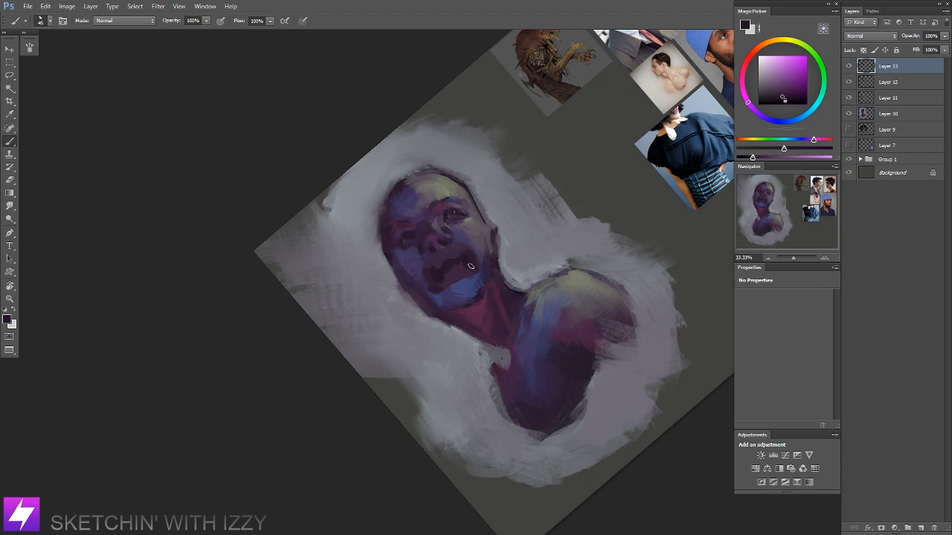
{"action": "key", "text": "r"}
{"action": "mouse_move", "coordinate": [585, 208]}
{"action": "left_mouse_down"}
{"action": "mouse_move", "coordinate": [495, 185]}
{"action": "mouse_move", "coordinate": [471, 200]}
{"action": "mouse_move", "coordinate": [477, 241]}
{"action": "mouse_move", "coordinate": [458, 250]}
{"action": "mouse_move", "coordinate": [436, 245]}
{"action": "mouse_move", "coordinate": [448, 285]}
{"action": "left_mouse_up"}
{"action": "left_click", "coordinate": [439, 255], "text": "alt"}
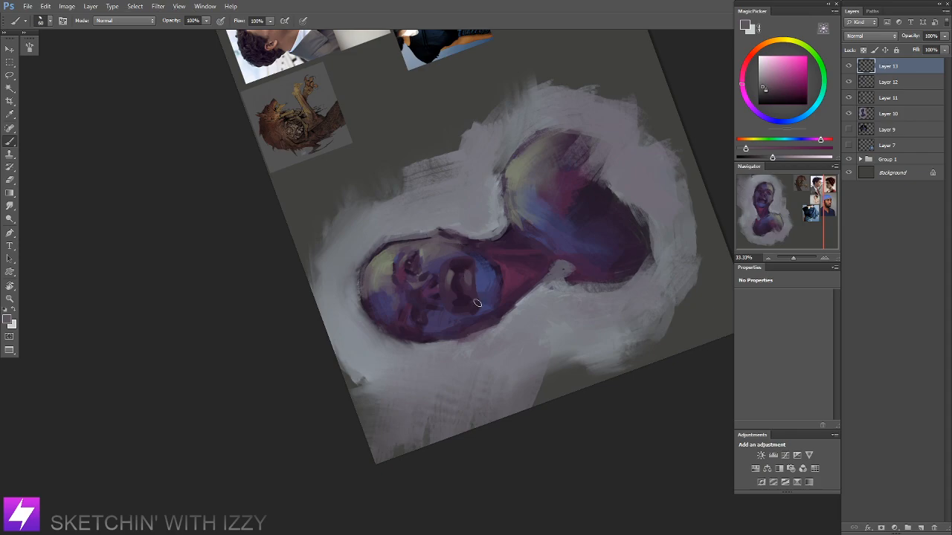
{"action": "key", "text": "Escape"}
{"action": "left_click_drag", "start_coordinate": [484, 287], "coordinate": [462, 347]}
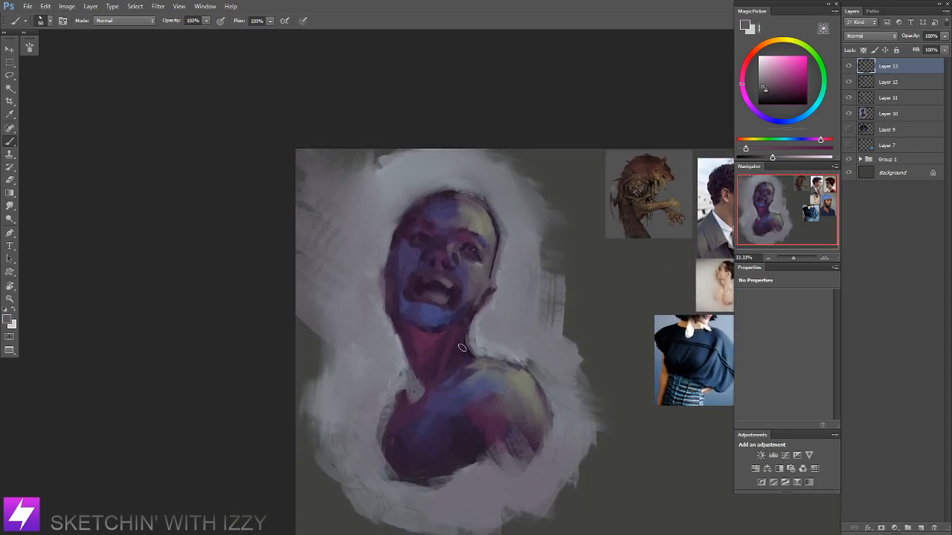
Step: Shade around the nose and eyes with sampled dark purple and maroon tones
{"action": "left_click", "coordinate": [461, 339], "text": "alt"}
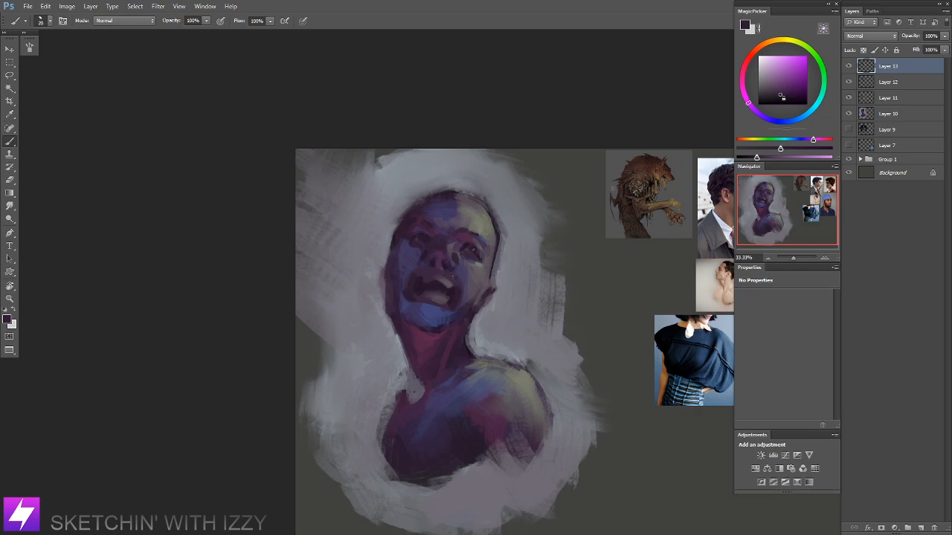
{"action": "left_click", "coordinate": [461, 235], "text": "alt"}
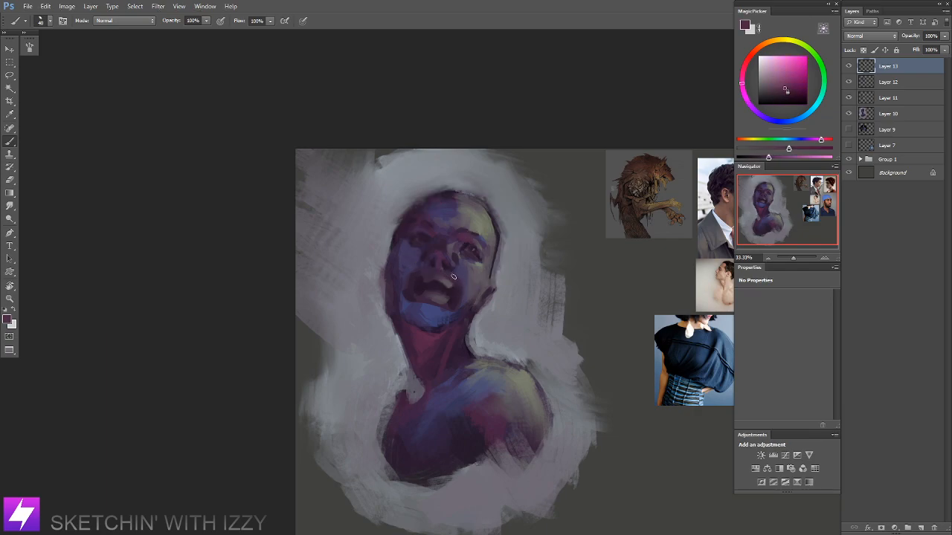
{"action": "key", "text": "r"}
{"action": "mouse_move", "coordinate": [565, 285]}
{"action": "left_mouse_down"}
{"action": "mouse_move", "coordinate": [590, 297]}
{"action": "mouse_move", "coordinate": [551, 276]}
{"action": "left_mouse_up"}
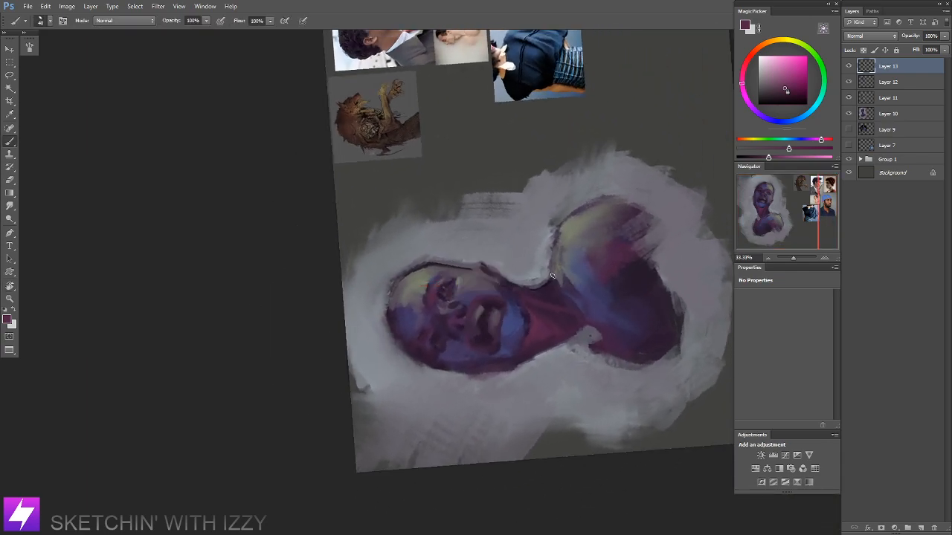
{"action": "left_click", "coordinate": [452, 277], "text": "alt"}
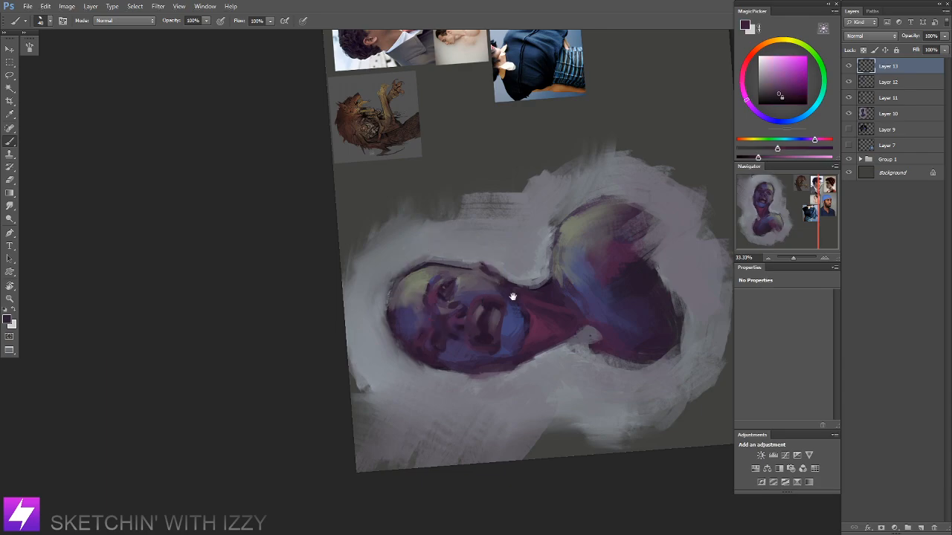
Step: Sharpen the dark cavity and lip edges of the open mouth with sampled purple
{"action": "scroll", "coordinate": [482, 315], "scroll_direction": "down", "scroll_amount": 1}
{"action": "left_click", "coordinate": [479, 308], "text": "alt"}
{"action": "left_click", "coordinate": [471, 316], "text": "alt"}
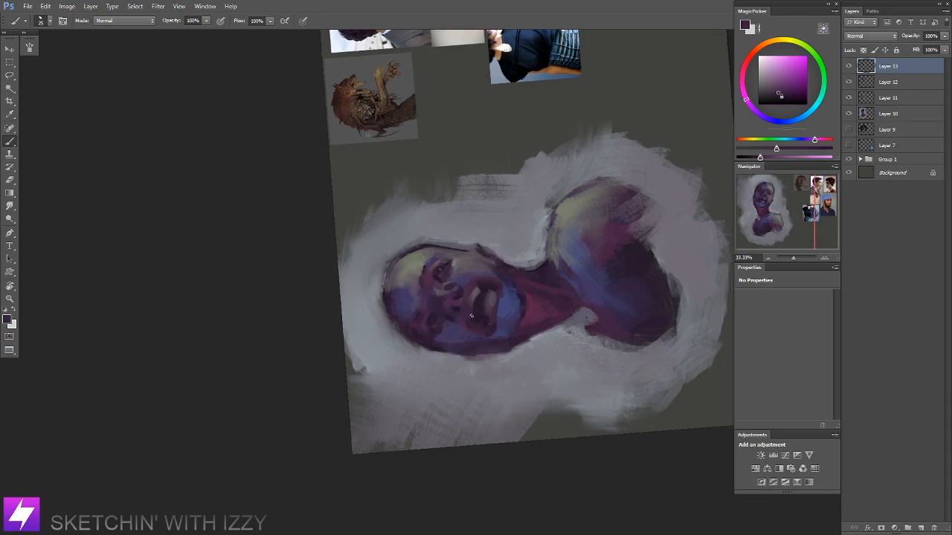
{"action": "key", "text": "Escape"}
{"action": "left_click_drag", "start_coordinate": [366, 263], "coordinate": [513, 322]}
Step: Paint smile creases beside the mouth and across the chin with sampled dark purple
{"action": "left_click", "coordinate": [461, 275], "text": "alt"}
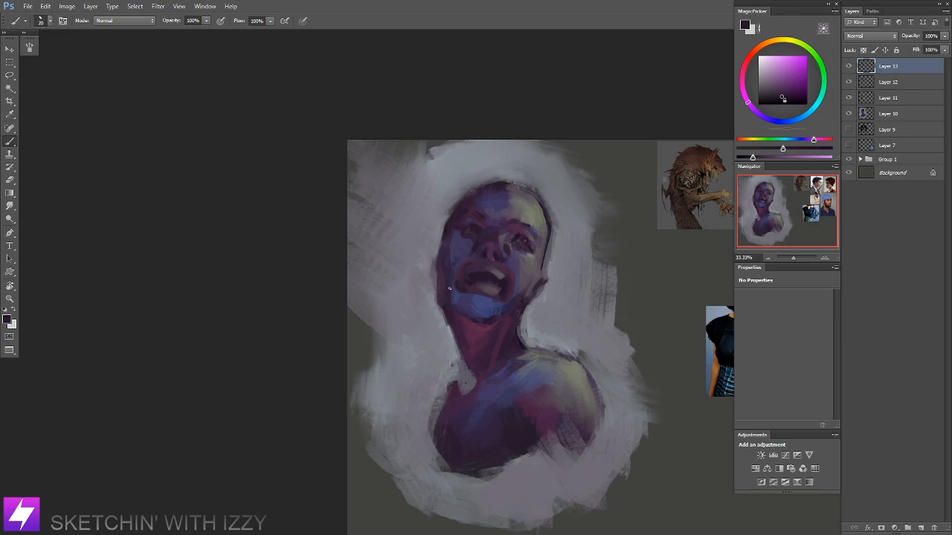
{"action": "left_click_drag", "start_coordinate": [509, 312], "coordinate": [477, 294]}
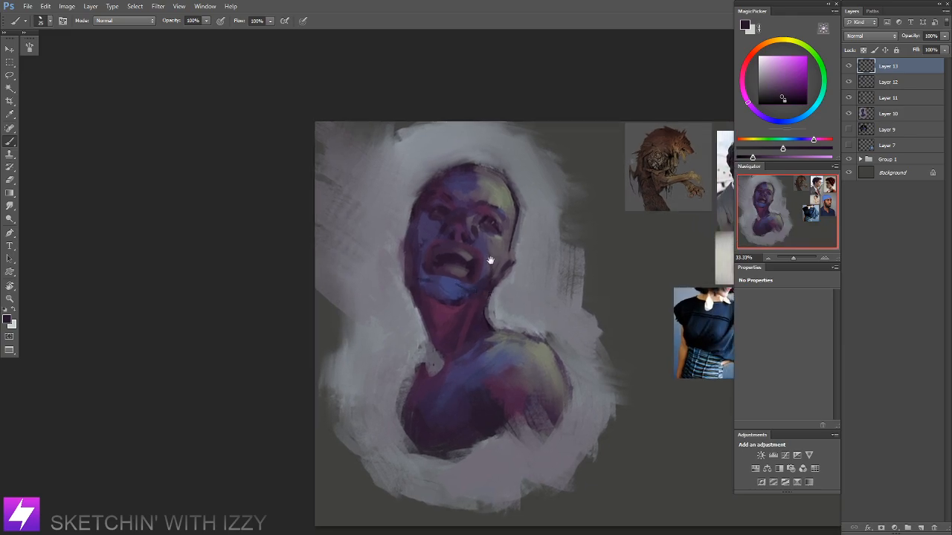
{"action": "left_click_drag", "start_coordinate": [489, 258], "coordinate": [494, 273]}
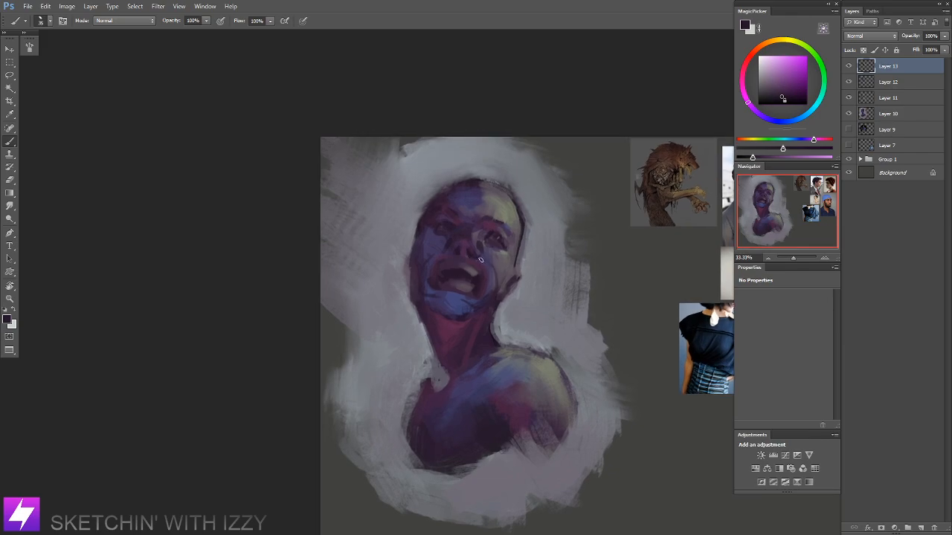
Step: Build up the folds and lips around the open mouth with a sampled greyish mauve
{"action": "key", "text": "ctrl+minus"}
{"action": "key", "text": "r"}
{"action": "left_click_drag", "start_coordinate": [541, 323], "coordinate": [523, 227]}
{"action": "left_click_drag", "start_coordinate": [525, 269], "coordinate": [511, 246]}
{"action": "key", "text": "ctrl+plus"}
{"action": "key", "text": "b"}
{"action": "left_click", "coordinate": [443, 272], "text": "alt"}
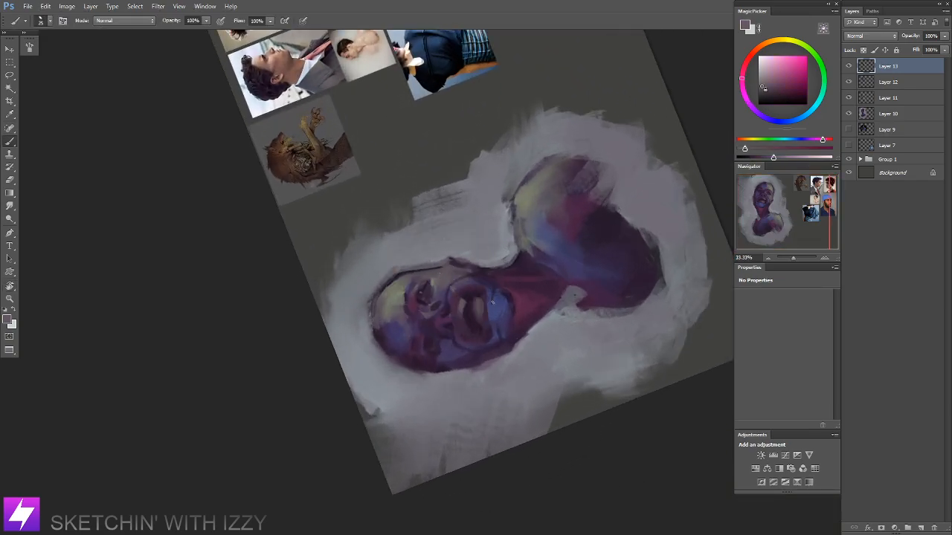
{"action": "left_click_drag", "start_coordinate": [487, 375], "coordinate": [482, 362]}
{"action": "left_click_drag", "start_coordinate": [500, 276], "coordinate": [508, 283]}
{"action": "key", "text": "Escape"}
{"action": "left_click_drag", "start_coordinate": [398, 272], "coordinate": [528, 368]}
Step: Darken the eyes, eyelids and nostrils with sampled dark purples in a close-up view
{"action": "left_click", "coordinate": [471, 302], "text": "alt"}
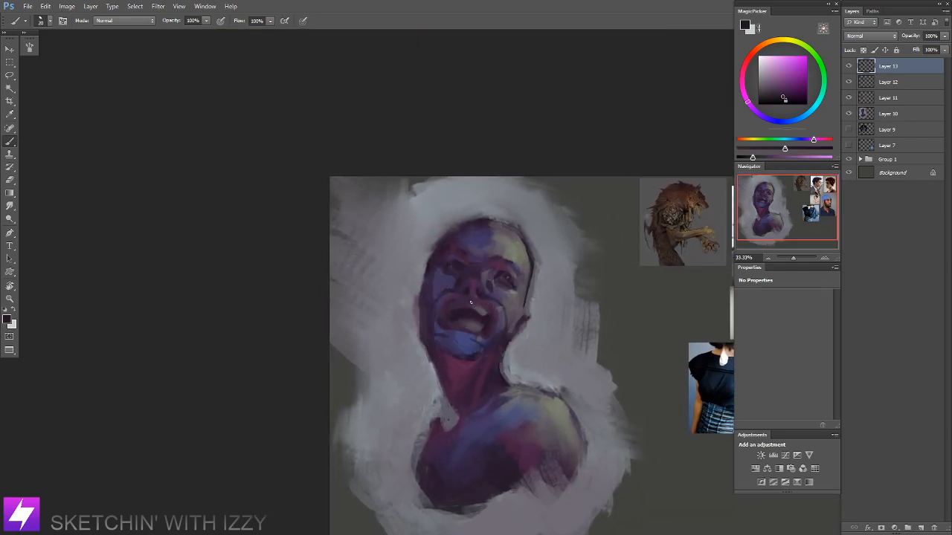
{"action": "key", "text": "ctrl+minus"}
{"action": "key", "text": "r"}
{"action": "left_click_drag", "start_coordinate": [528, 362], "coordinate": [511, 229]}
{"action": "key", "text": "ctrl+plus"}
{"action": "key", "text": "ctrl+plus"}
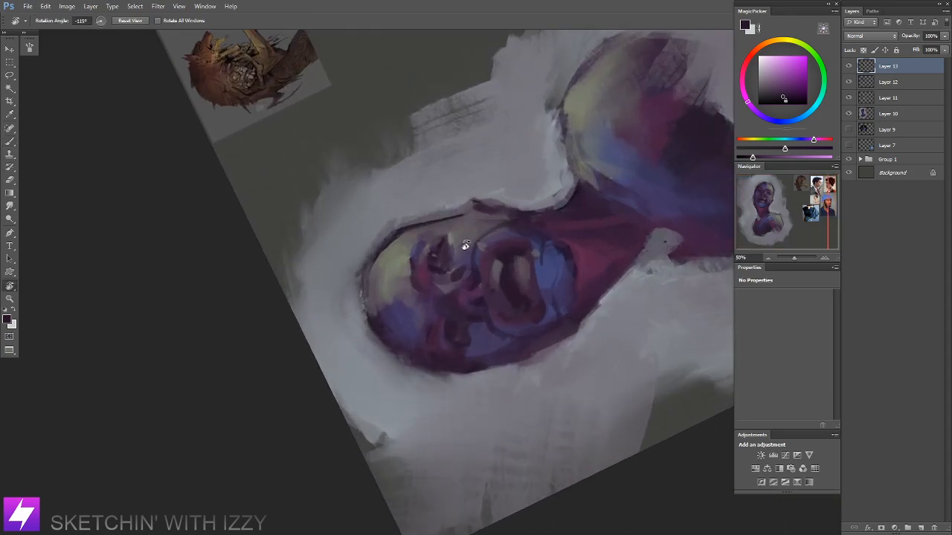
{"action": "key", "text": "b"}
{"action": "left_click", "coordinate": [464, 255], "text": "alt"}
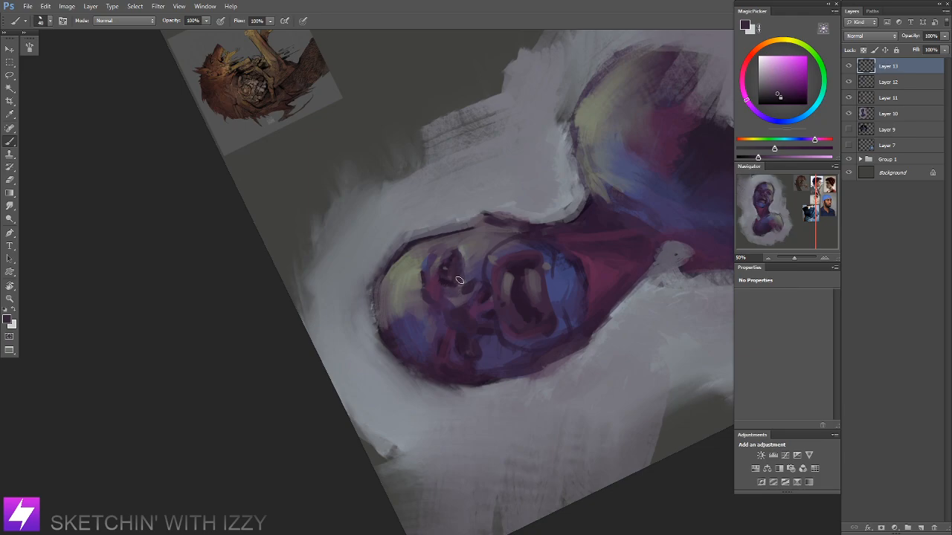
{"action": "left_click", "coordinate": [440, 286], "text": "alt"}
{"action": "left_click_drag", "start_coordinate": [463, 351], "coordinate": [454, 317]}
{"action": "left_click", "coordinate": [449, 259], "text": "alt"}
Step: Add small highlights to the cheek and chin with a sampled grey-green
{"action": "key", "text": "Escape"}
{"action": "left_click_drag", "start_coordinate": [466, 283], "coordinate": [458, 306]}
{"action": "left_click_drag", "start_coordinate": [567, 259], "coordinate": [551, 266]}
{"action": "left_click", "coordinate": [539, 290], "text": "alt"}
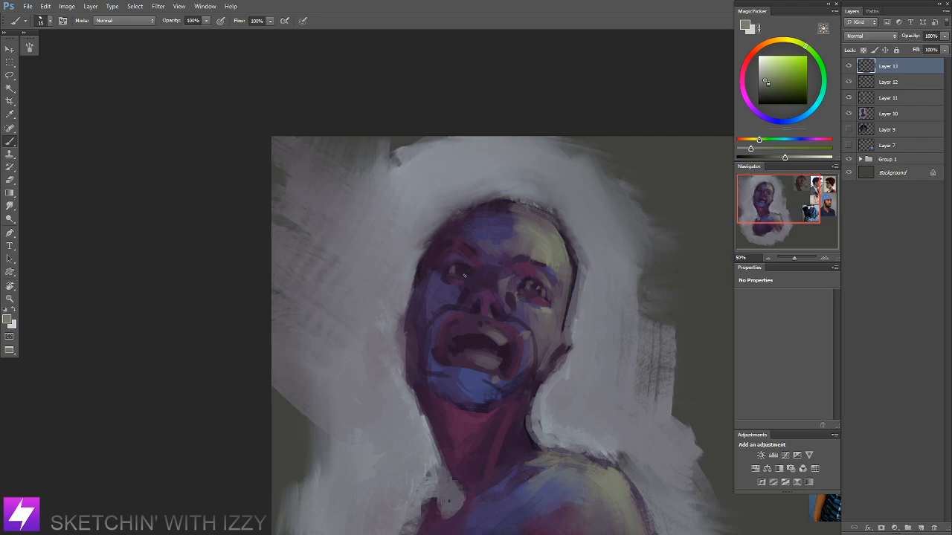
Step: Refine the pupils and lids of both eyes with sampled dark purple and a small brush
{"action": "key", "text": "ctrl+0"}
{"action": "key", "text": "ctrl+minus"}
{"action": "key", "text": "r"}
{"action": "left_click_drag", "start_coordinate": [528, 381], "coordinate": [571, 225]}
{"action": "left_click_drag", "start_coordinate": [380, 425], "coordinate": [543, 309]}
{"action": "key", "text": "ctrl+plus"}
{"action": "key", "text": "b"}
{"action": "left_click", "coordinate": [521, 372], "text": "alt"}
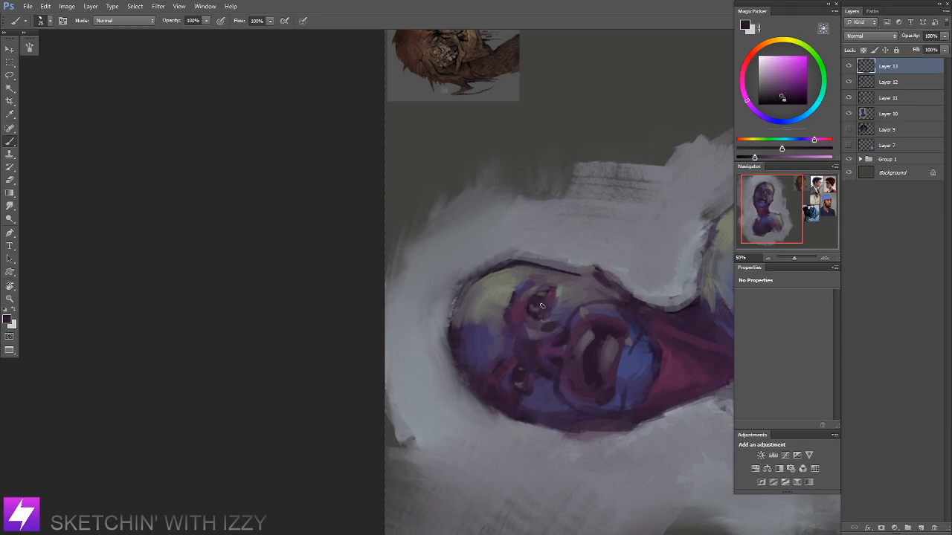
{"action": "key", "text": "r"}
{"action": "key", "text": "Escape"}
{"action": "left_click_drag", "start_coordinate": [561, 360], "coordinate": [589, 330]}
Step: Flip the canvas horizontally
{"action": "key", "text": "ctrl+0"}
{"action": "key", "text": "ctrl+minus"}
{"action": "key", "text": "ctrl+shift+h"}
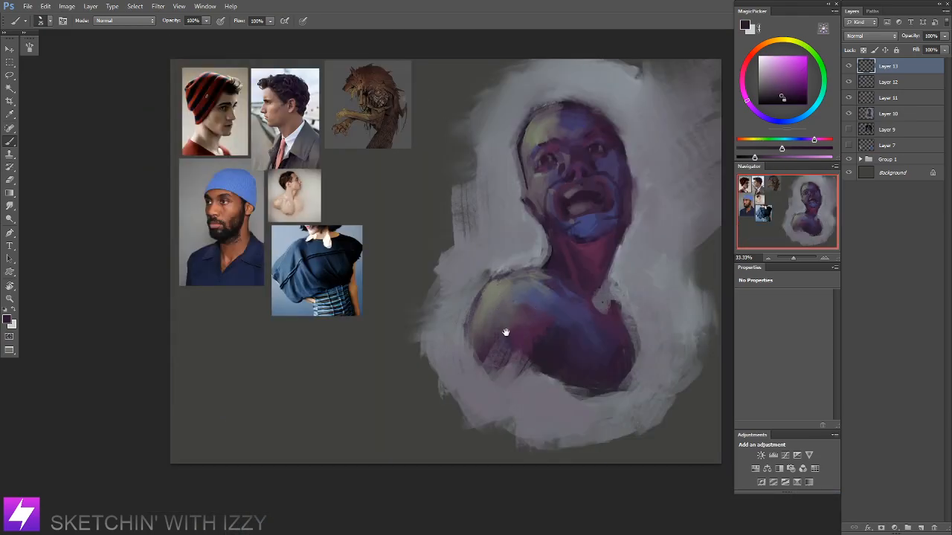
{"action": "left_click_drag", "start_coordinate": [470, 279], "coordinate": [497, 353]}
{"action": "left_click_drag", "start_coordinate": [596, 322], "coordinate": [511, 342]}
Step: Paint lower teeth inside the open mouth with a sampled grey-green
{"action": "key", "text": "ctrl+plus"}
{"action": "left_click_drag", "start_coordinate": [538, 245], "coordinate": [480, 274]}
{"action": "left_click", "coordinate": [472, 203], "text": "alt"}
{"action": "key", "text": "ctrl+z"}
{"action": "key", "text": "bracketright"}
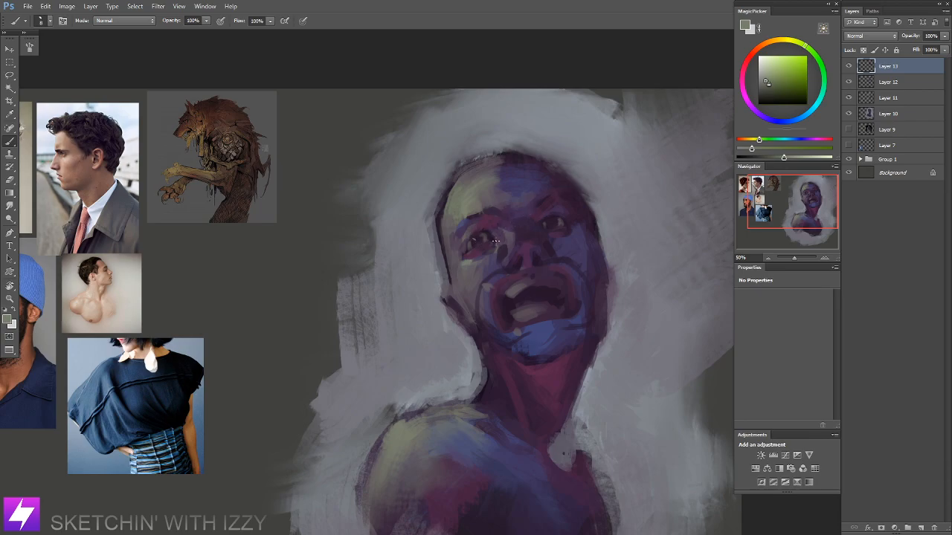
{"action": "left_click_drag", "start_coordinate": [539, 285], "coordinate": [543, 282]}
{"action": "key", "text": "bracketright"}
{"action": "key", "text": "bracketright"}
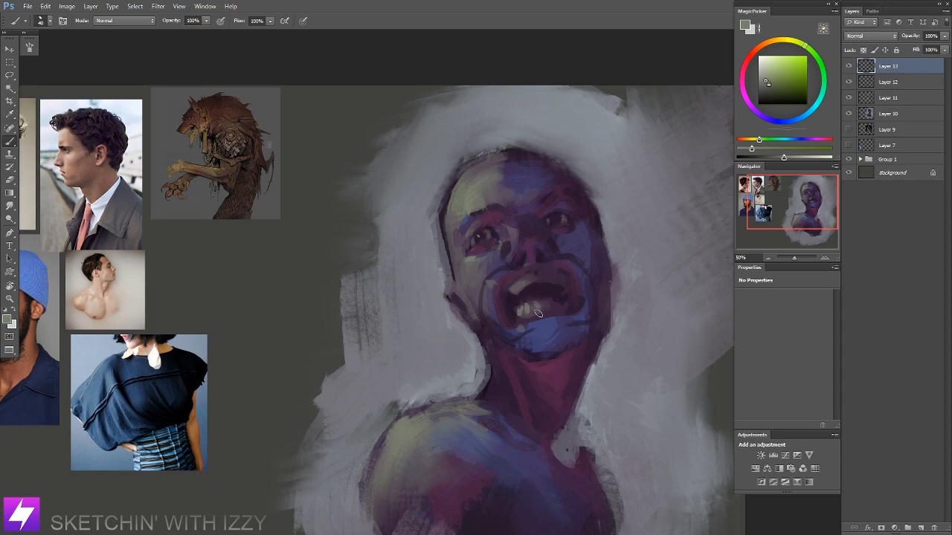
Step: Redefine the upper lip and mouth outline with sampled dark purple on the rotated canvas, then reset the rotation
{"action": "key", "text": "ctrl+minus"}
{"action": "key", "text": "r"}
{"action": "mouse_move", "coordinate": [537, 310]}
{"action": "left_mouse_down"}
{"action": "mouse_move", "coordinate": [627, 276]}
{"action": "mouse_move", "coordinate": [562, 272]}
{"action": "left_mouse_up"}
{"action": "left_click_drag", "start_coordinate": [579, 321], "coordinate": [573, 270]}
{"action": "key", "text": "ctrl+plus"}
{"action": "key", "text": "b"}
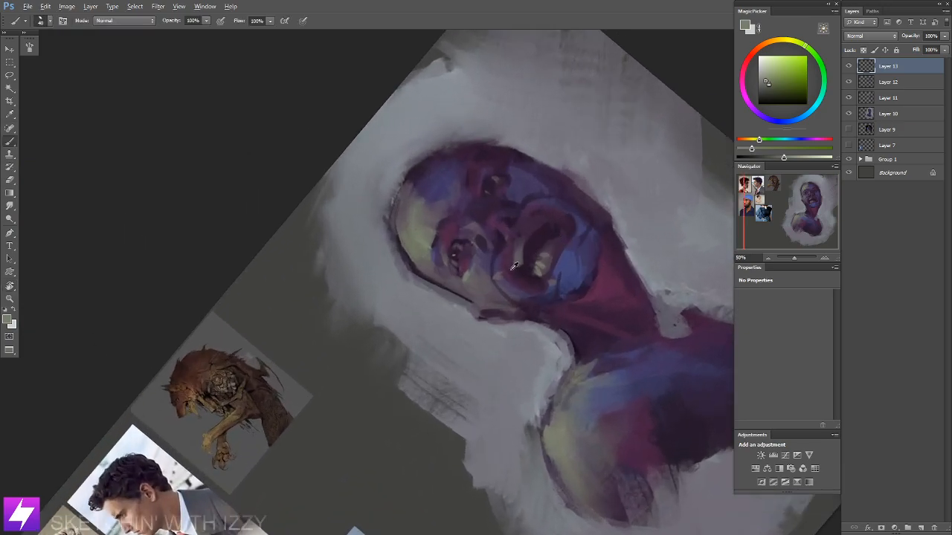
{"action": "left_click", "coordinate": [530, 274], "text": "alt"}
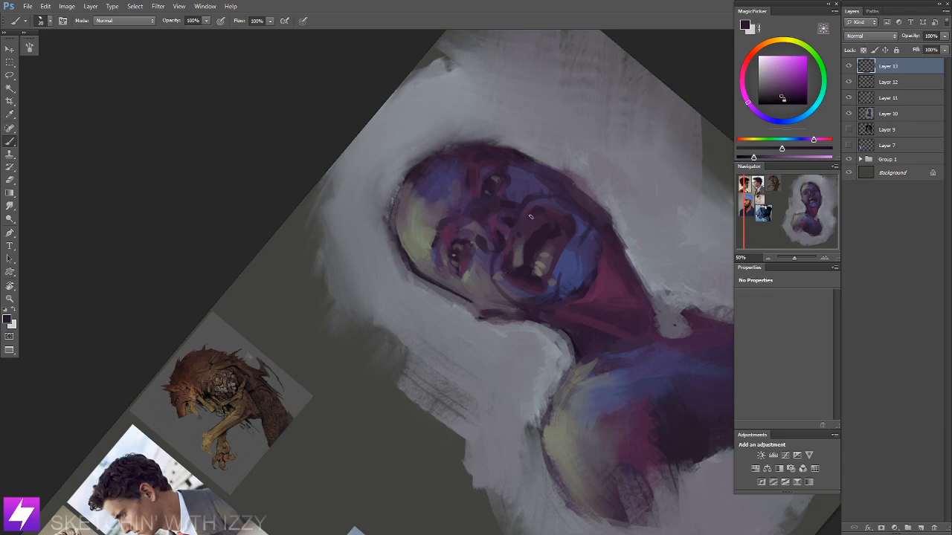
{"action": "key", "text": "Escape"}
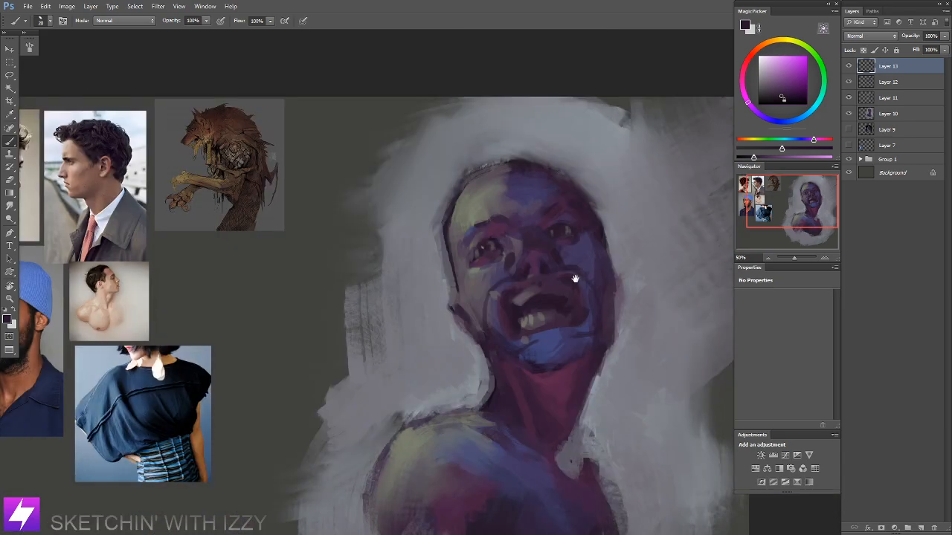
Step: Touch up the edge around the head with a sampled grey-violet and a larger brush
{"action": "left_click_drag", "start_coordinate": [576, 278], "coordinate": [531, 244]}
{"action": "mouse_move", "coordinate": [533, 306]}
{"action": "left_mouse_down"}
{"action": "mouse_move", "coordinate": [524, 258]}
{"action": "mouse_move", "coordinate": [513, 264]}
{"action": "left_mouse_up"}
{"action": "left_click", "coordinate": [468, 119], "text": "alt"}
{"action": "key", "text": "bracketright"}
{"action": "key", "text": "bracketright"}
{"action": "key", "text": "bracketright"}
{"action": "key", "text": "bracketright"}
{"action": "key", "text": "ctrl+minus"}
{"action": "key", "text": "ctrl+minus"}
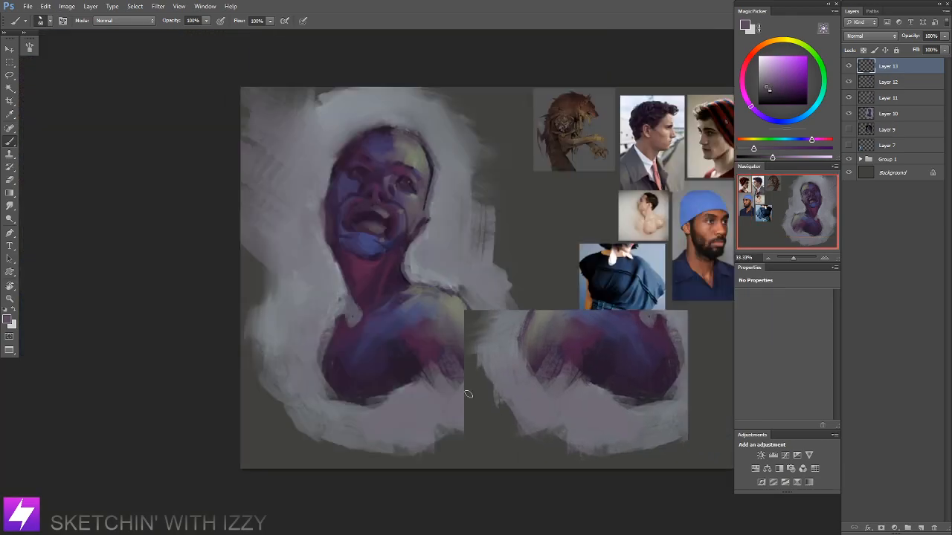
Step: Compare the portrait with and without Layer 13 by switching its visibility, leaving the layer visible
{"action": "left_click_drag", "start_coordinate": [548, 289], "coordinate": [528, 299]}
{"action": "left_click", "coordinate": [849, 67]}
{"action": "left_click", "coordinate": [850, 66]}
{"action": "left_click", "coordinate": [849, 67]}
{"action": "left_click", "coordinate": [849, 66]}
{"action": "left_click", "coordinate": [849, 66]}
{"action": "left_click", "coordinate": [848, 66]}
{"action": "left_click", "coordinate": [848, 67]}
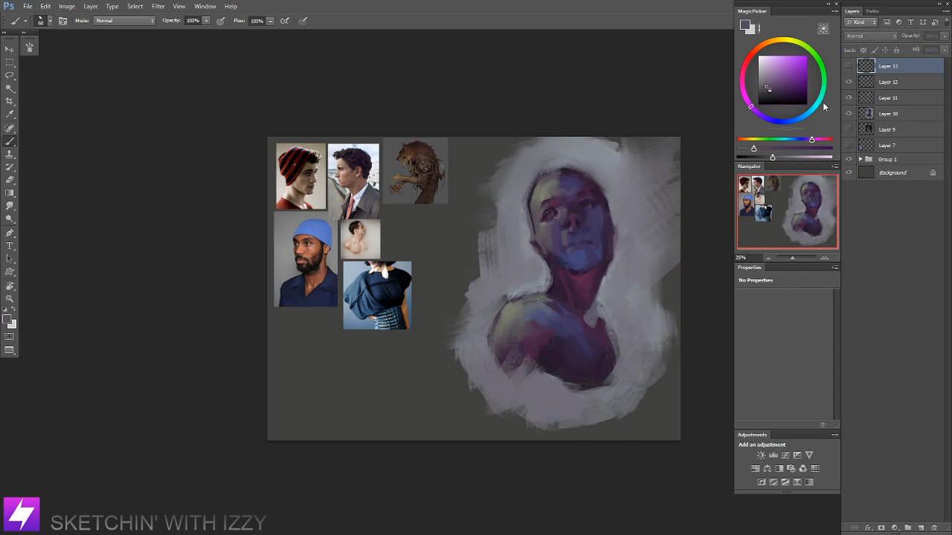
{"action": "left_click", "coordinate": [849, 66]}
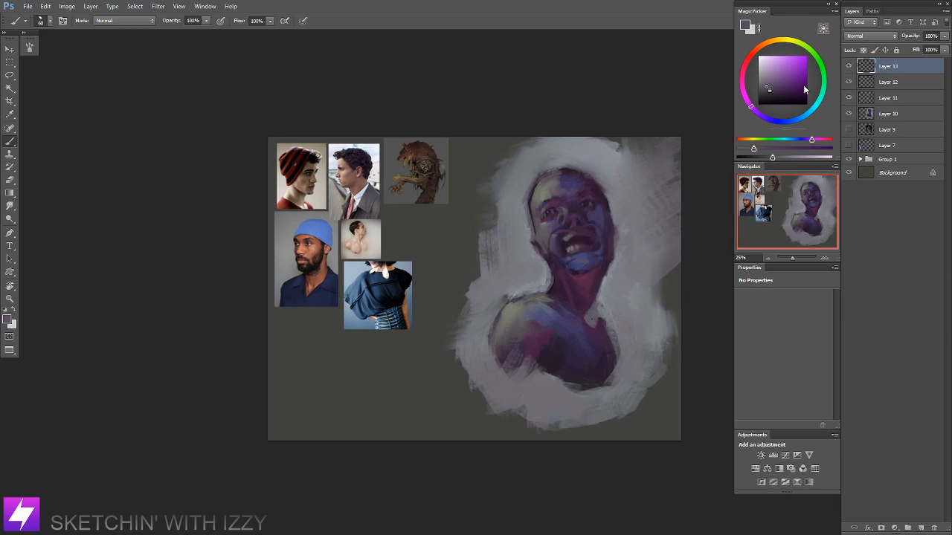
Step: Merge Layer 10 through Layer 13 into a single layer
{"action": "key", "text": "ctrl+plus"}
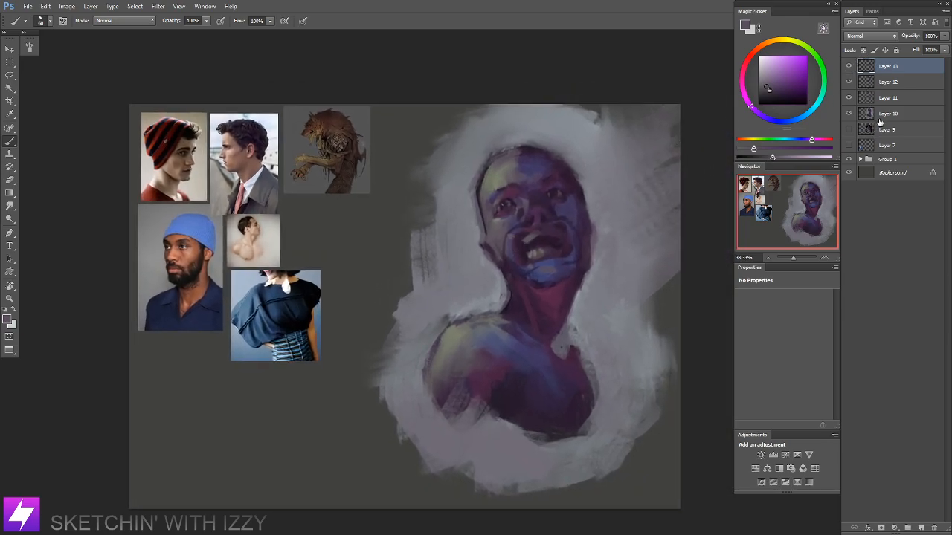
{"action": "left_click", "coordinate": [884, 116], "text": "shift"}
{"action": "key", "text": "ctrl+e"}
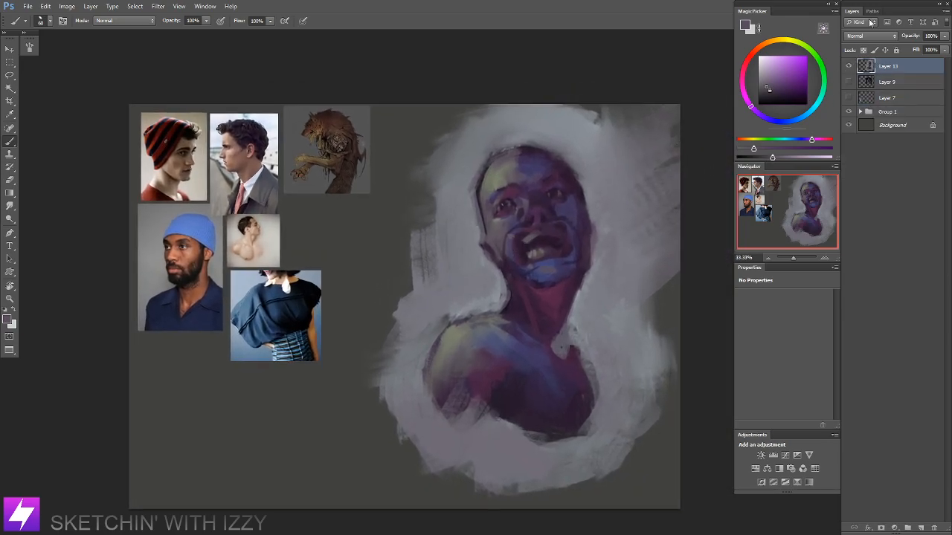
Step: Scale the merged portrait layer down with Free Transform
{"action": "key", "text": "ctrl+t"}
{"action": "left_click_drag", "start_coordinate": [353, 104], "coordinate": [401, 163]}
{"action": "key", "text": "Return"}
Step: Soften the dark outline on the lit side of the head and repaint the temple and forehead with sampled tones
{"action": "key", "text": "ctrl+plus"}
{"action": "left_click_drag", "start_coordinate": [614, 199], "coordinate": [494, 204]}
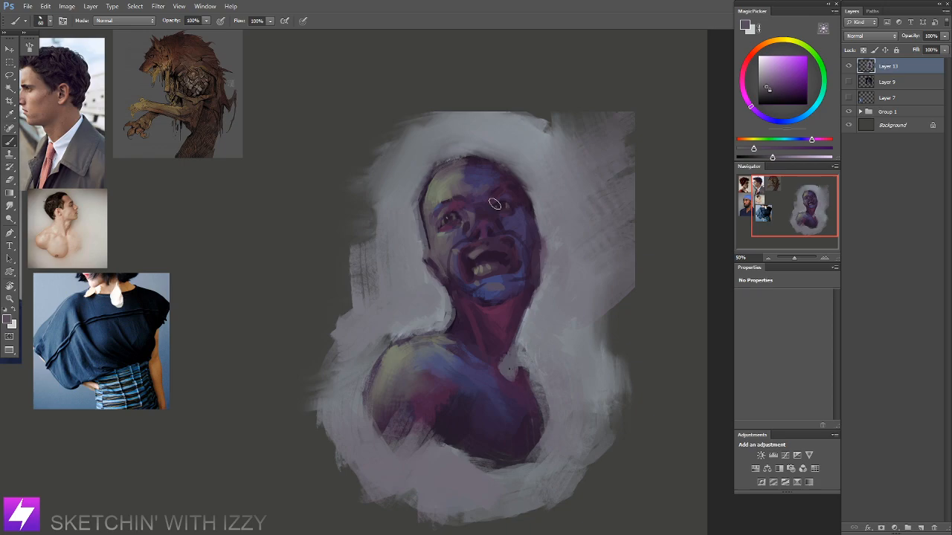
{"action": "left_click_drag", "start_coordinate": [435, 216], "coordinate": [442, 235]}
{"action": "left_click", "coordinate": [459, 209], "text": "alt"}
{"action": "mouse_move", "coordinate": [442, 206]}
{"action": "left_mouse_down"}
{"action": "mouse_move", "coordinate": [432, 220]}
{"action": "mouse_move", "coordinate": [442, 195]}
{"action": "mouse_move", "coordinate": [431, 216]}
{"action": "mouse_move", "coordinate": [432, 261]}
{"action": "left_mouse_up"}
{"action": "left_click", "coordinate": [450, 212], "text": "alt"}
{"action": "mouse_move", "coordinate": [443, 201]}
{"action": "left_mouse_down"}
{"action": "mouse_move", "coordinate": [465, 208]}
{"action": "mouse_move", "coordinate": [459, 189]}
{"action": "mouse_move", "coordinate": [450, 201]}
{"action": "mouse_move", "coordinate": [486, 217]}
{"action": "mouse_move", "coordinate": [462, 212]}
{"action": "left_mouse_up"}
{"action": "left_click", "coordinate": [473, 205], "text": "alt"}
{"action": "left_click", "coordinate": [480, 200], "text": "alt"}
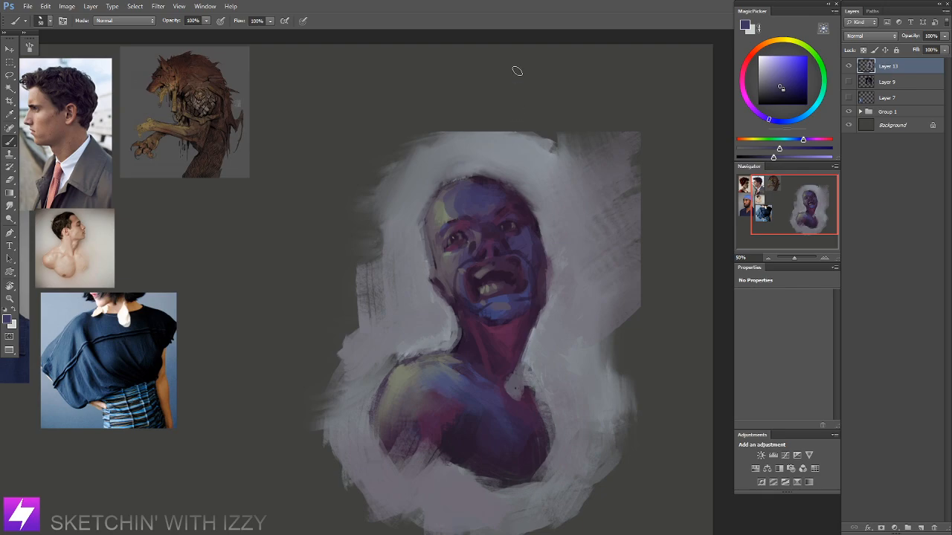
{"action": "key", "text": "ctrl+minus"}
{"action": "left_click_drag", "start_coordinate": [563, 240], "coordinate": [490, 240]}
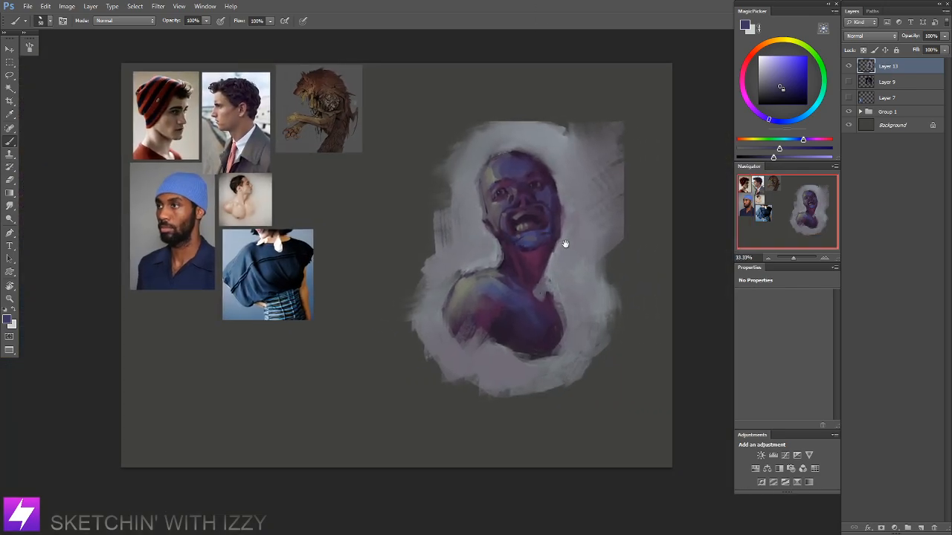
{"action": "key", "text": "ctrl+minus"}
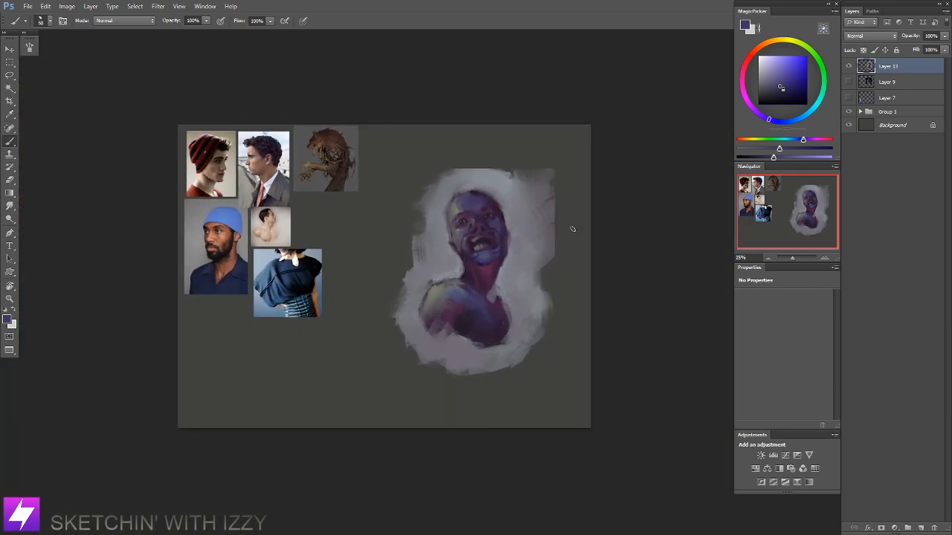
Step: Sample a dark violet from the portrait and paint a dark curved arc across the middle of the forehead
{"action": "key", "text": "ctrl+plus"}
{"action": "key", "text": "ctrl+plus"}
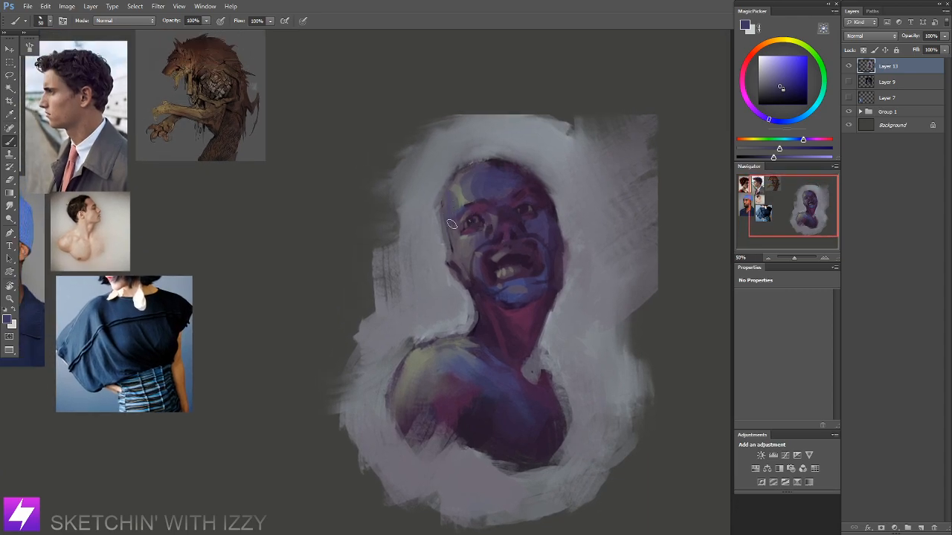
{"action": "key", "text": "ctrl+minus"}
{"action": "key", "text": "r"}
{"action": "mouse_move", "coordinate": [569, 259]}
{"action": "left_mouse_down"}
{"action": "mouse_move", "coordinate": [642, 251]}
{"action": "mouse_move", "coordinate": [565, 206]}
{"action": "mouse_move", "coordinate": [581, 220]}
{"action": "mouse_move", "coordinate": [438, 214]}
{"action": "left_mouse_up"}
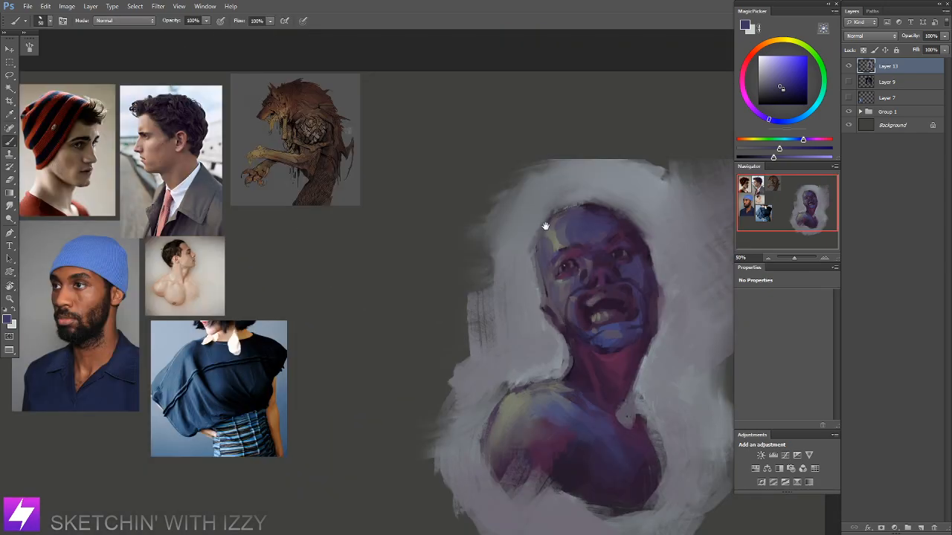
{"action": "mouse_move", "coordinate": [545, 226]}
{"action": "left_mouse_down"}
{"action": "mouse_move", "coordinate": [495, 249]}
{"action": "mouse_move", "coordinate": [484, 208]}
{"action": "left_mouse_up"}
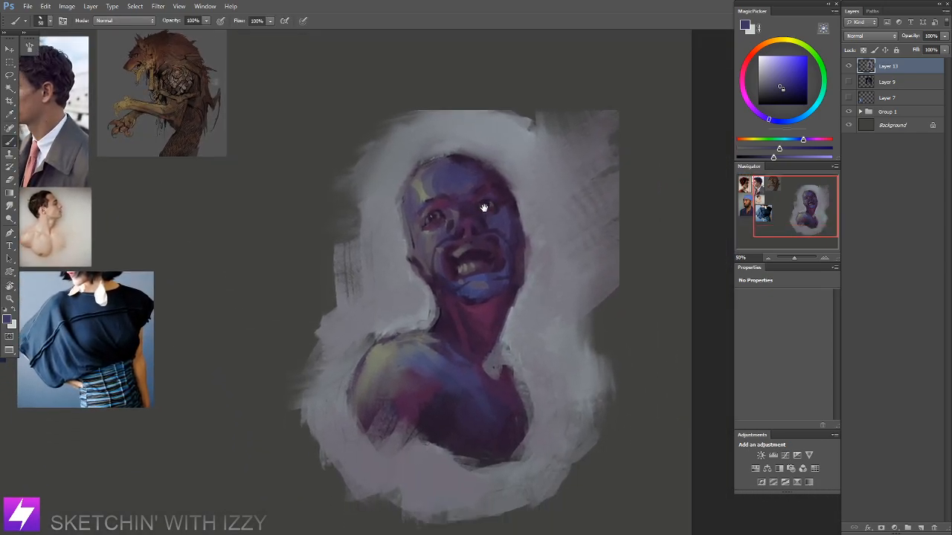
{"action": "left_click", "coordinate": [470, 297], "text": "alt"}
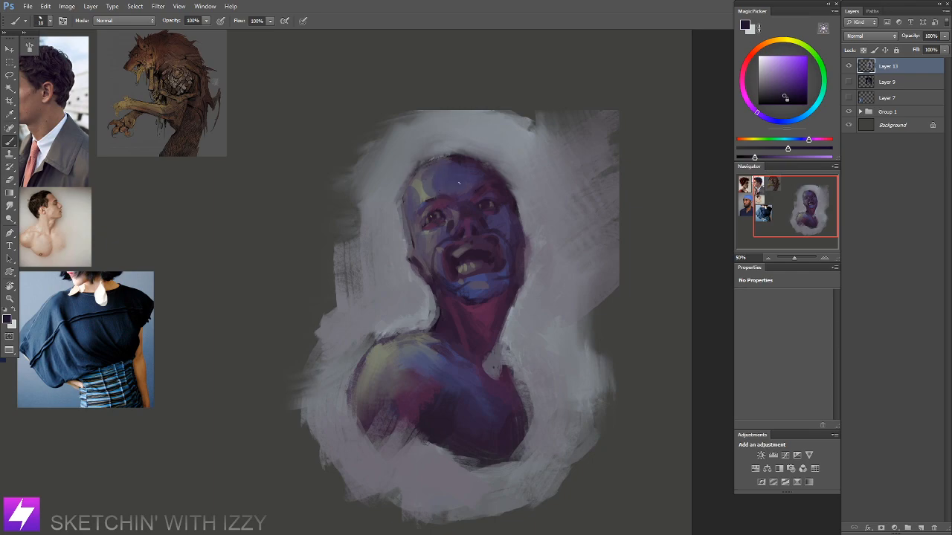
{"action": "mouse_move", "coordinate": [459, 177]}
{"action": "left_mouse_down"}
{"action": "mouse_move", "coordinate": [442, 194]}
{"action": "mouse_move", "coordinate": [453, 200]}
{"action": "left_mouse_up"}
{"action": "key", "text": "ctrl+minus"}
{"action": "left_click_drag", "start_coordinate": [576, 220], "coordinate": [441, 198]}
{"action": "left_click_drag", "start_coordinate": [516, 204], "coordinate": [493, 199]}
Step: Sketch a thin dark curved line across the upper neck using a tone sampled from the neck's shadow
{"action": "key", "text": "ctrl+plus"}
{"action": "mouse_move", "coordinate": [481, 269]}
{"action": "left_mouse_down"}
{"action": "mouse_move", "coordinate": [473, 309]}
{"action": "mouse_move", "coordinate": [480, 276]}
{"action": "left_mouse_up"}
{"action": "key", "text": "r"}
{"action": "mouse_move", "coordinate": [538, 326]}
{"action": "left_mouse_down"}
{"action": "mouse_move", "coordinate": [536, 204]}
{"action": "mouse_move", "coordinate": [476, 186]}
{"action": "left_mouse_up"}
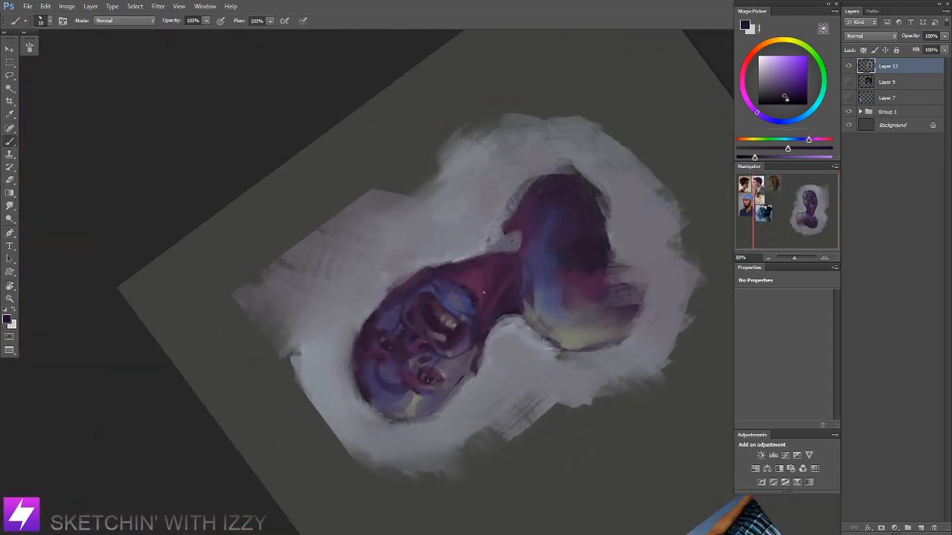
{"action": "left_click", "coordinate": [505, 312], "text": "alt"}
{"action": "key", "text": "bracketleft"}
{"action": "key", "text": "bracketleft"}
{"action": "key", "text": "bracketleft"}
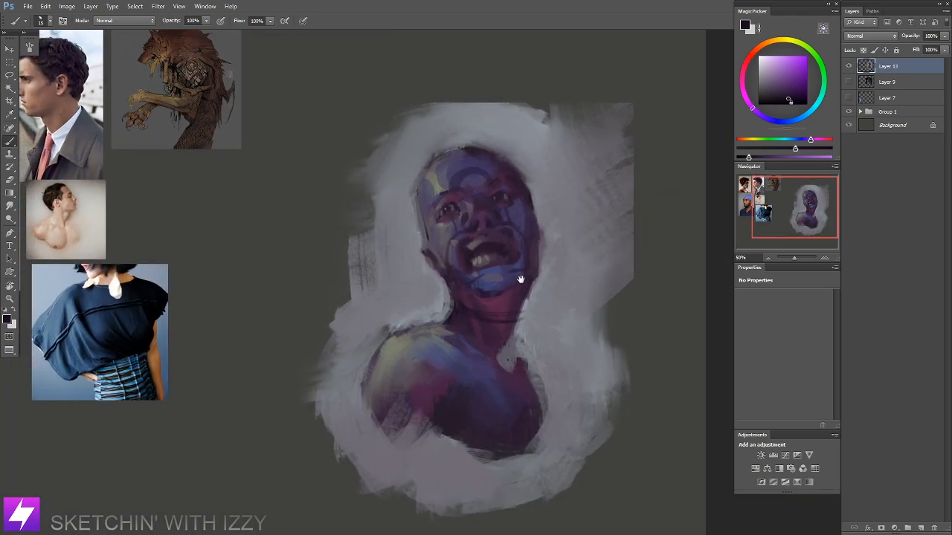
Step: Try trimming the lit temple with a hard-edged brush in sampled background grey, then undo the stroke
{"action": "key", "text": "ctrl+minus"}
{"action": "left_click_drag", "start_coordinate": [563, 238], "coordinate": [497, 231]}
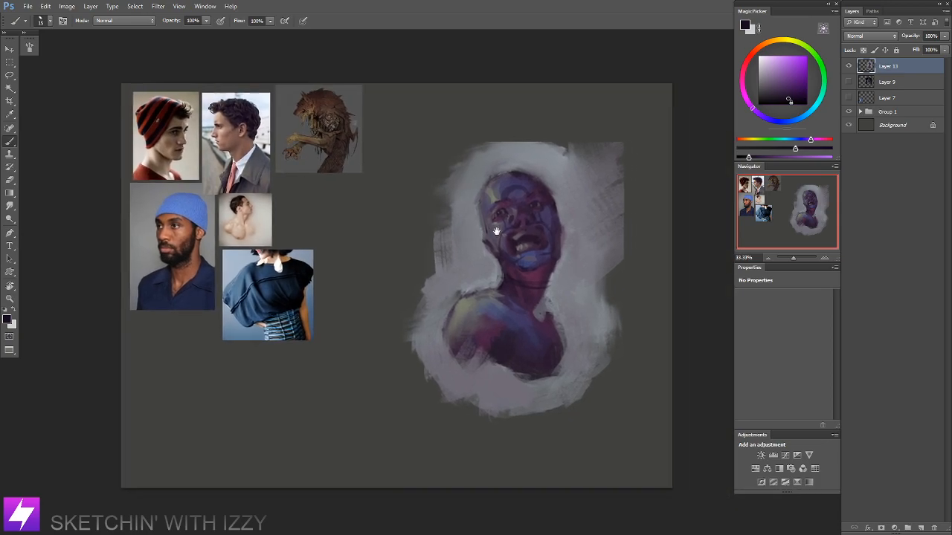
{"action": "left_click", "coordinate": [496, 281], "text": "alt"}
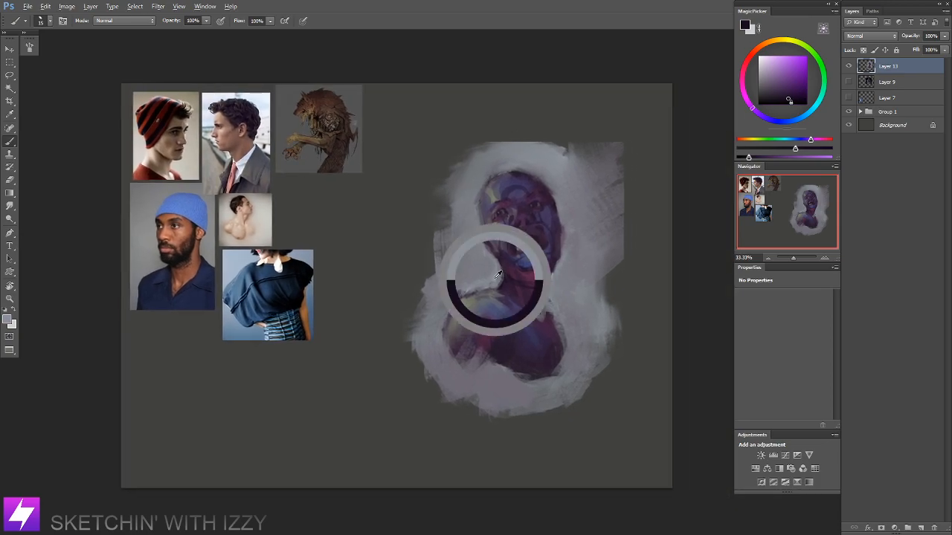
{"action": "key", "text": "ctrl+plus"}
{"action": "left_click_drag", "start_coordinate": [497, 219], "coordinate": [460, 266]}
{"action": "key", "text": "ctrl+minus"}
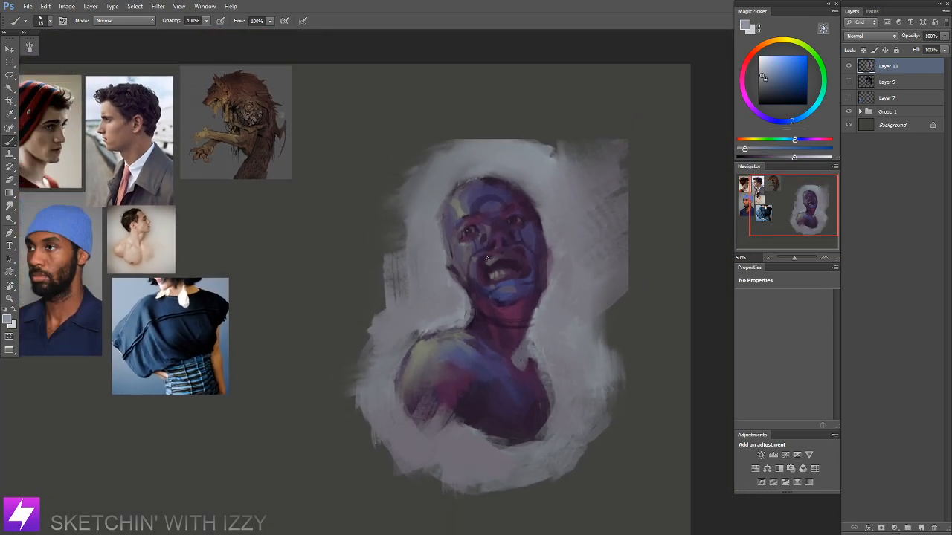
{"action": "left_click_drag", "start_coordinate": [497, 239], "coordinate": [481, 240]}
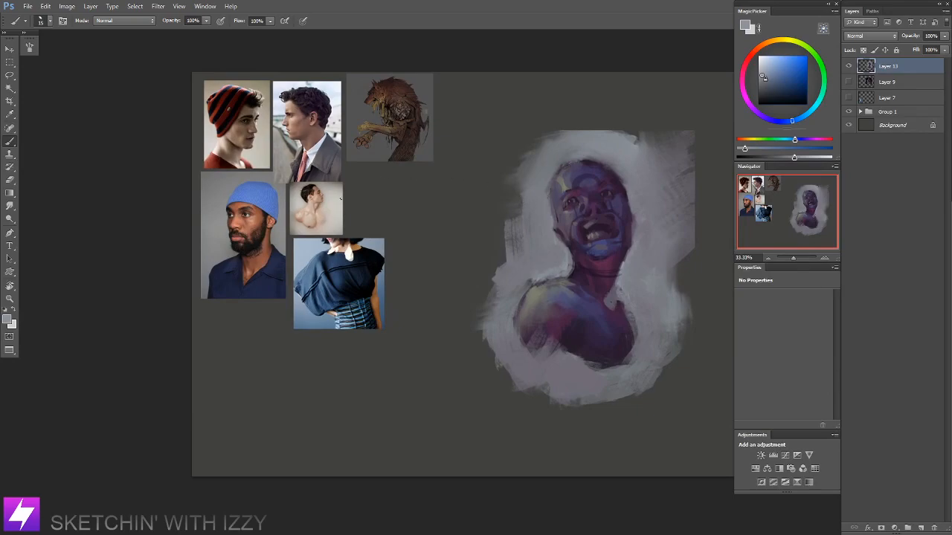
{"action": "right_click", "coordinate": [341, 202]}
{"action": "left_click", "coordinate": [69, 248]}
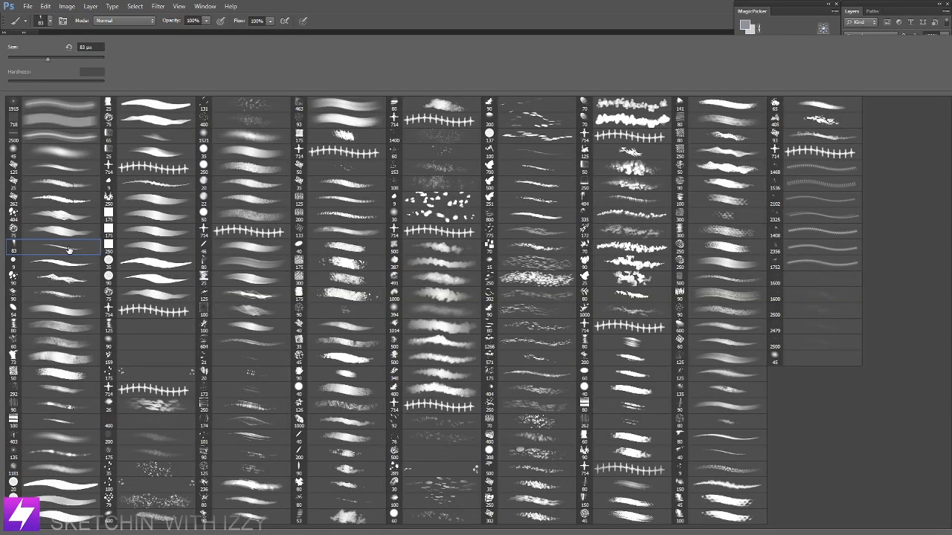
{"action": "double_click", "coordinate": [70, 264]}
{"action": "key", "text": "ctrl+plus"}
{"action": "mouse_move", "coordinate": [554, 190]}
{"action": "left_mouse_down"}
{"action": "mouse_move", "coordinate": [516, 189]}
{"action": "mouse_move", "coordinate": [477, 225]}
{"action": "left_mouse_up"}
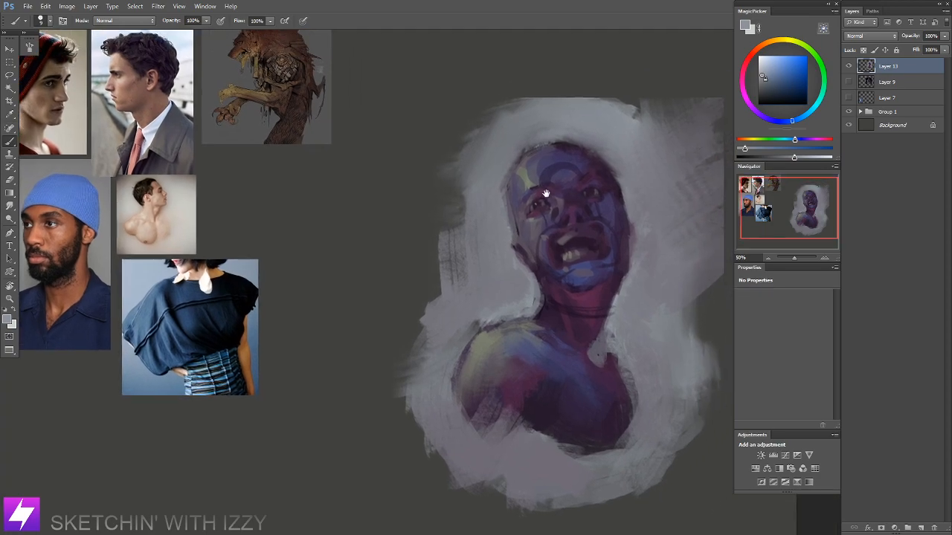
{"action": "left_click_drag", "start_coordinate": [528, 156], "coordinate": [516, 218]}
{"action": "key", "text": "ctrl+z"}
Step: Glaze the head's edges, neck, chest and shoulder contour with a soft brush, shifting the sampled dark violet towards magenta
{"action": "left_click", "coordinate": [550, 275], "text": "alt"}
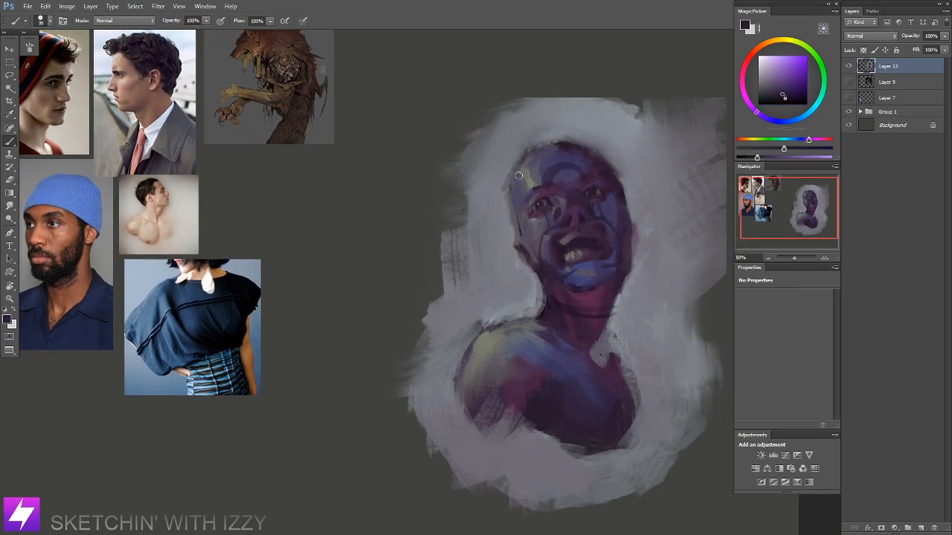
{"action": "right_click", "coordinate": [198, 208]}
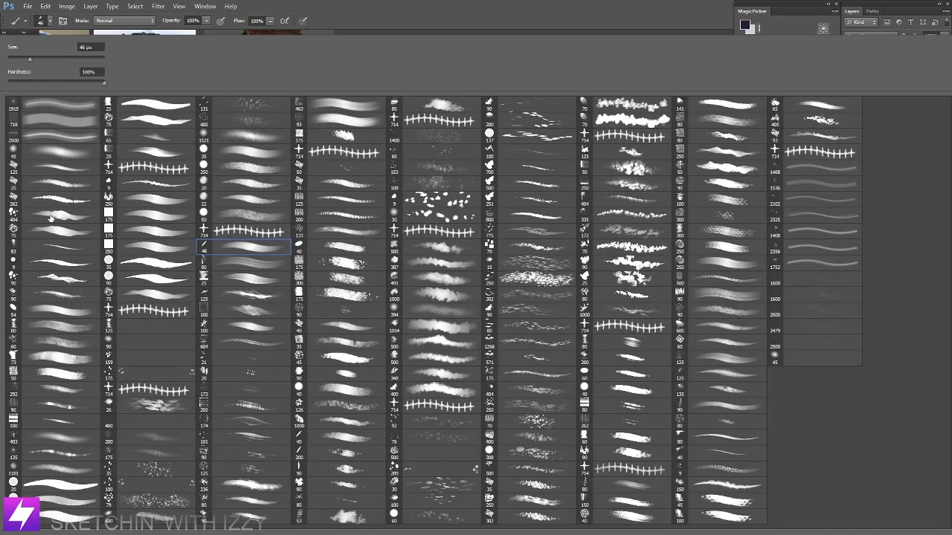
{"action": "double_click", "coordinate": [73, 154]}
{"action": "left_click_drag", "start_coordinate": [534, 162], "coordinate": [519, 216]}
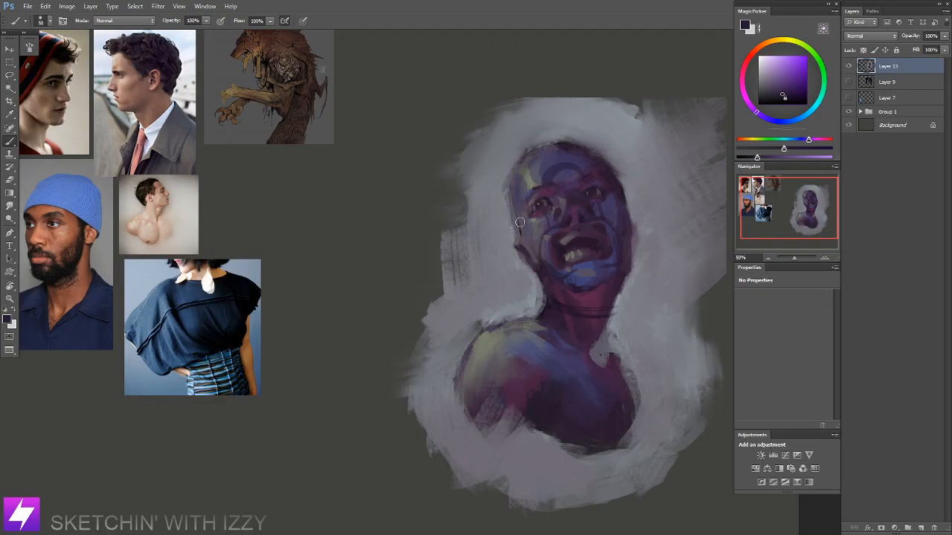
{"action": "left_click_drag", "start_coordinate": [812, 142], "coordinate": [822, 140]}
{"action": "mouse_move", "coordinate": [520, 170]}
{"action": "left_mouse_down"}
{"action": "mouse_move", "coordinate": [518, 210]}
{"action": "mouse_move", "coordinate": [544, 274]}
{"action": "left_mouse_up"}
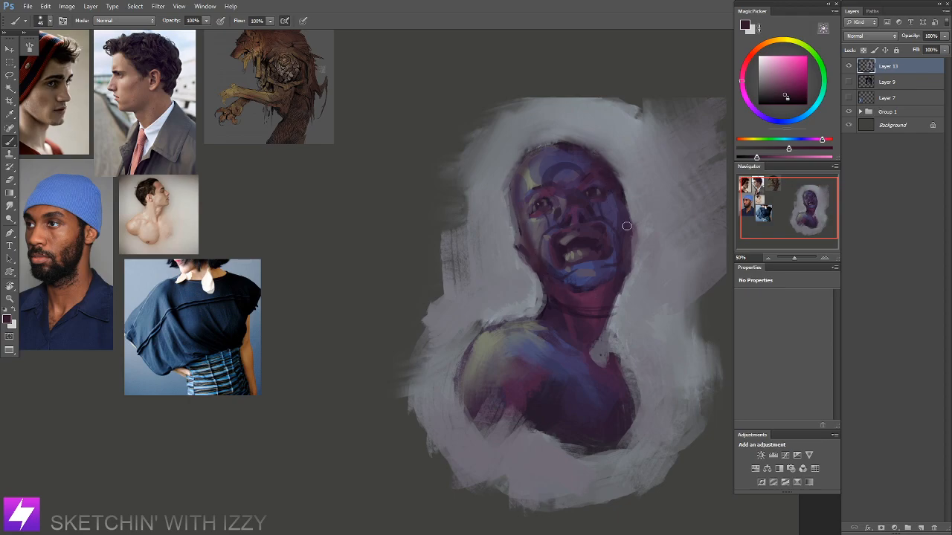
{"action": "left_click_drag", "start_coordinate": [533, 154], "coordinate": [573, 148]}
{"action": "left_click_drag", "start_coordinate": [597, 327], "coordinate": [596, 275]}
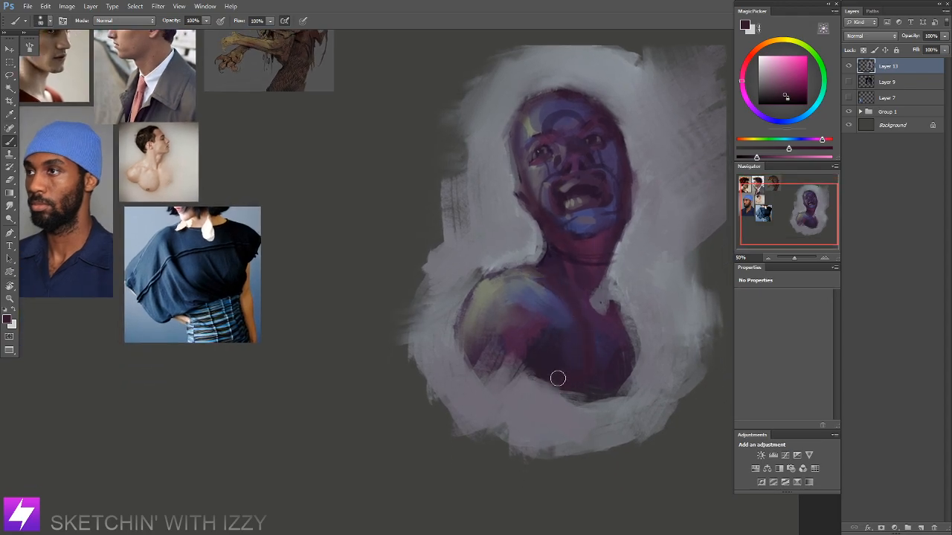
{"action": "left_click_drag", "start_coordinate": [486, 283], "coordinate": [476, 374]}
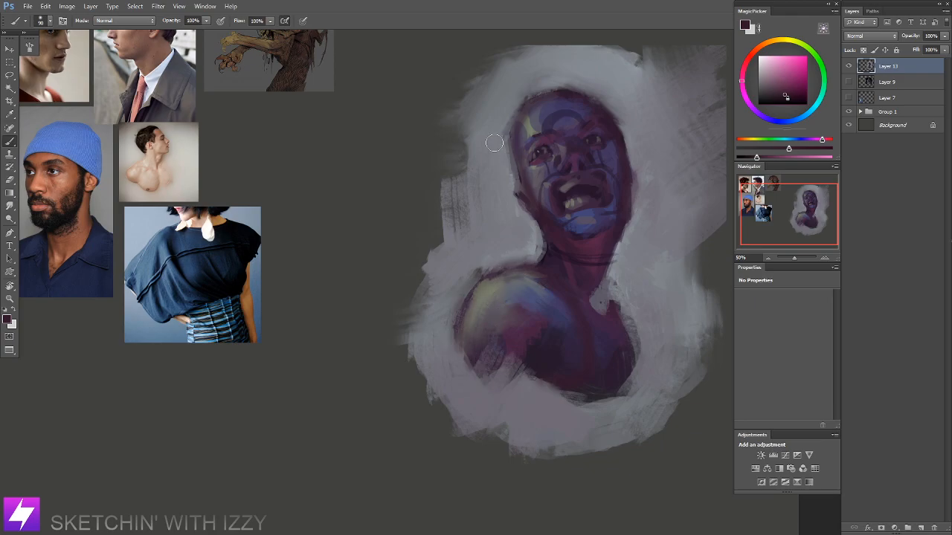
Step: Outline the face in sampled background grey with a small textured brush, tightening the sides, jaw and crown into a narrower oval
{"action": "right_click", "coordinate": [153, 134]}
{"action": "left_click", "coordinate": [50, 237]}
{"action": "left_click", "coordinate": [324, 24]}
{"action": "left_click_drag", "start_coordinate": [556, 179], "coordinate": [523, 215]}
{"action": "left_click", "coordinate": [503, 281], "text": "alt"}
{"action": "key", "text": "bracketleft"}
{"action": "key", "text": "bracketleft"}
{"action": "key", "text": "bracketleft"}
{"action": "key", "text": "bracketleft"}
{"action": "key", "text": "bracketleft"}
{"action": "mouse_move", "coordinate": [496, 140]}
{"action": "left_mouse_down"}
{"action": "mouse_move", "coordinate": [482, 179]}
{"action": "mouse_move", "coordinate": [491, 146]}
{"action": "left_mouse_up"}
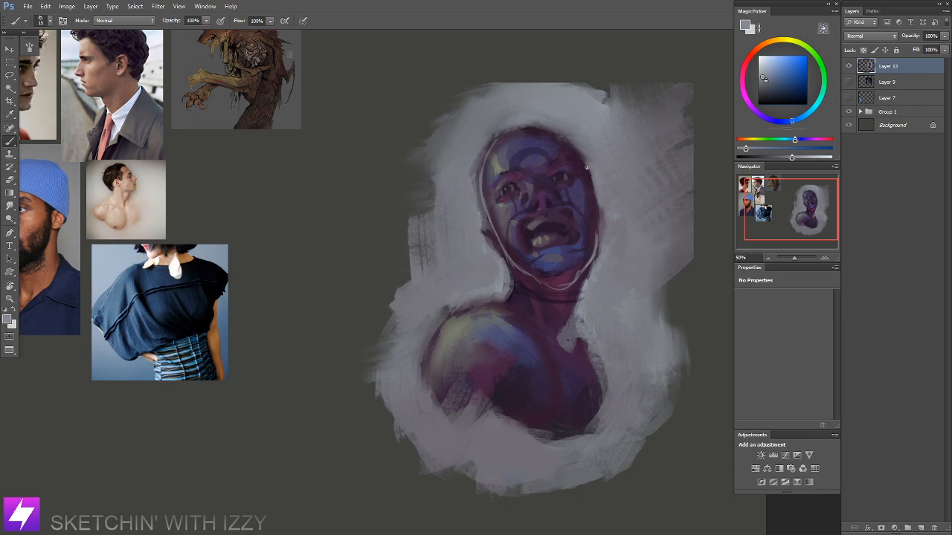
{"action": "mouse_move", "coordinate": [595, 203]}
{"action": "left_mouse_down"}
{"action": "mouse_move", "coordinate": [590, 175]}
{"action": "mouse_move", "coordinate": [595, 229]}
{"action": "mouse_move", "coordinate": [575, 150]}
{"action": "mouse_move", "coordinate": [588, 166]}
{"action": "mouse_move", "coordinate": [571, 142]}
{"action": "mouse_move", "coordinate": [592, 184]}
{"action": "mouse_move", "coordinate": [595, 119]}
{"action": "mouse_move", "coordinate": [501, 116]}
{"action": "mouse_move", "coordinate": [448, 153]}
{"action": "left_mouse_up"}
{"action": "key", "text": "r"}
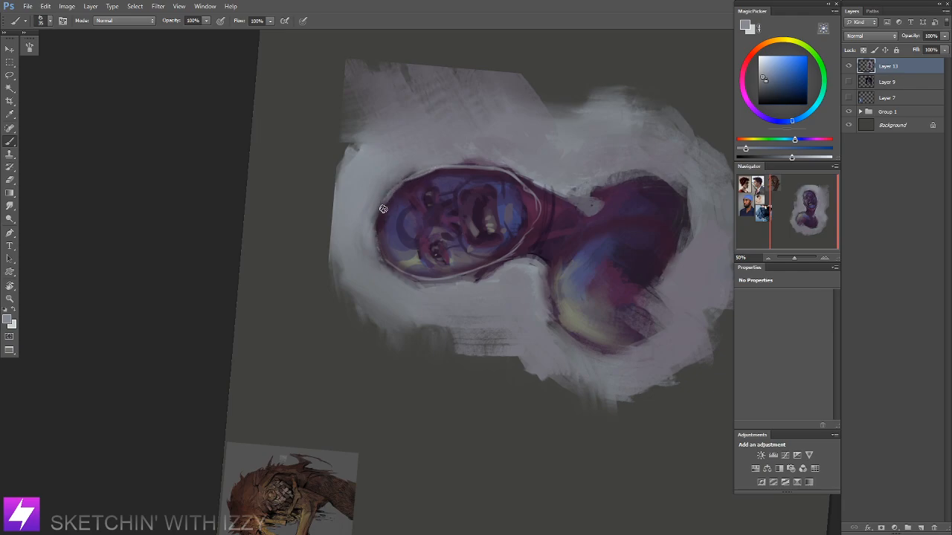
{"action": "mouse_move", "coordinate": [384, 209]}
{"action": "left_mouse_down"}
{"action": "mouse_move", "coordinate": [378, 247]}
{"action": "mouse_move", "coordinate": [381, 205]}
{"action": "mouse_move", "coordinate": [390, 262]}
{"action": "mouse_move", "coordinate": [377, 232]}
{"action": "mouse_move", "coordinate": [391, 270]}
{"action": "mouse_move", "coordinate": [380, 257]}
{"action": "mouse_move", "coordinate": [408, 274]}
{"action": "left_mouse_up"}
{"action": "key", "text": "Escape"}
Step: Enlarge the brush to 100 px and paint background grey over the neck, chest and surroundings, leaving the face and rounded shoulder
{"action": "left_click_drag", "start_coordinate": [545, 312], "coordinate": [540, 265]}
{"action": "key", "text": "bracketright"}
{"action": "key", "text": "bracketright"}
{"action": "key", "text": "bracketright"}
{"action": "key", "text": "bracketright"}
{"action": "key", "text": "bracketright"}
{"action": "key", "text": "bracketright"}
{"action": "key", "text": "bracketright"}
{"action": "key", "text": "bracketright"}
{"action": "key", "text": "bracketright"}
{"action": "key", "text": "bracketright"}
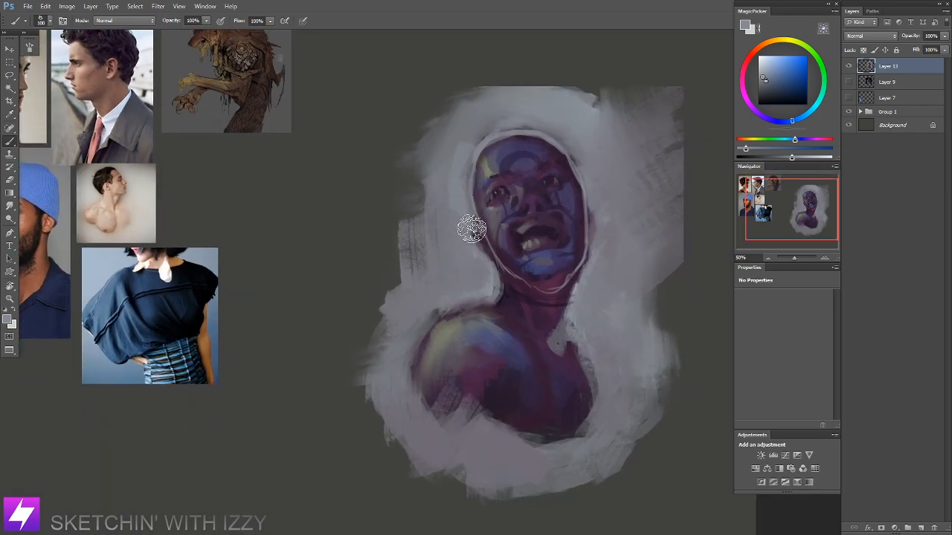
{"action": "mouse_move", "coordinate": [518, 295]}
{"action": "left_mouse_down"}
{"action": "mouse_move", "coordinate": [553, 363]}
{"action": "mouse_move", "coordinate": [514, 308]}
{"action": "mouse_move", "coordinate": [556, 385]}
{"action": "mouse_move", "coordinate": [549, 430]}
{"action": "mouse_move", "coordinate": [535, 442]}
{"action": "mouse_move", "coordinate": [569, 352]}
{"action": "mouse_move", "coordinate": [567, 439]}
{"action": "mouse_move", "coordinate": [582, 448]}
{"action": "mouse_move", "coordinate": [570, 337]}
{"action": "mouse_move", "coordinate": [517, 292]}
{"action": "mouse_move", "coordinate": [561, 298]}
{"action": "mouse_move", "coordinate": [593, 272]}
{"action": "mouse_move", "coordinate": [550, 296]}
{"action": "mouse_move", "coordinate": [590, 265]}
{"action": "mouse_move", "coordinate": [592, 238]}
{"action": "left_mouse_up"}
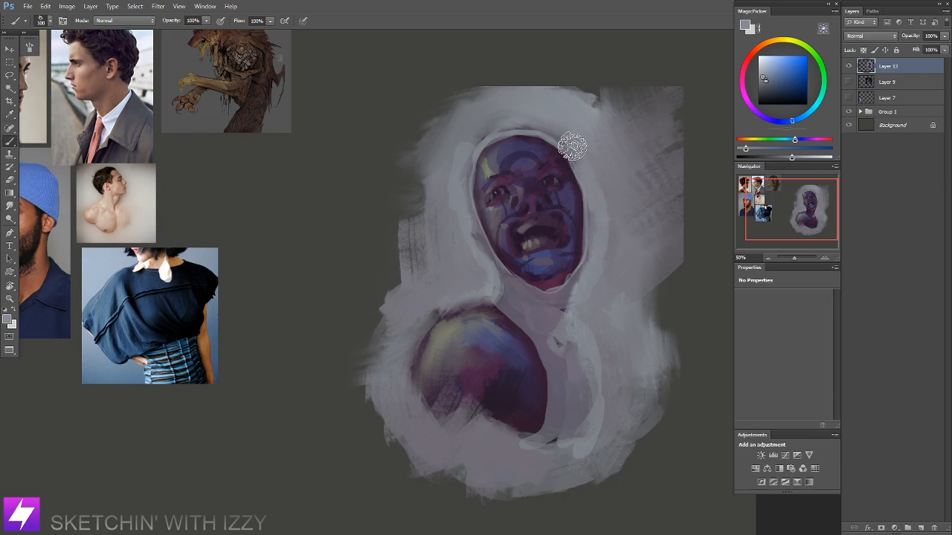
{"action": "mouse_move", "coordinate": [505, 305]}
{"action": "left_mouse_down"}
{"action": "mouse_move", "coordinate": [482, 298]}
{"action": "mouse_move", "coordinate": [418, 319]}
{"action": "mouse_move", "coordinate": [507, 305]}
{"action": "mouse_move", "coordinate": [415, 328]}
{"action": "mouse_move", "coordinate": [427, 316]}
{"action": "mouse_move", "coordinate": [414, 361]}
{"action": "mouse_move", "coordinate": [434, 428]}
{"action": "mouse_move", "coordinate": [456, 441]}
{"action": "mouse_move", "coordinate": [484, 418]}
{"action": "mouse_move", "coordinate": [504, 441]}
{"action": "mouse_move", "coordinate": [546, 439]}
{"action": "mouse_move", "coordinate": [582, 402]}
{"action": "mouse_move", "coordinate": [567, 442]}
{"action": "mouse_move", "coordinate": [500, 452]}
{"action": "mouse_move", "coordinate": [448, 447]}
{"action": "left_mouse_up"}
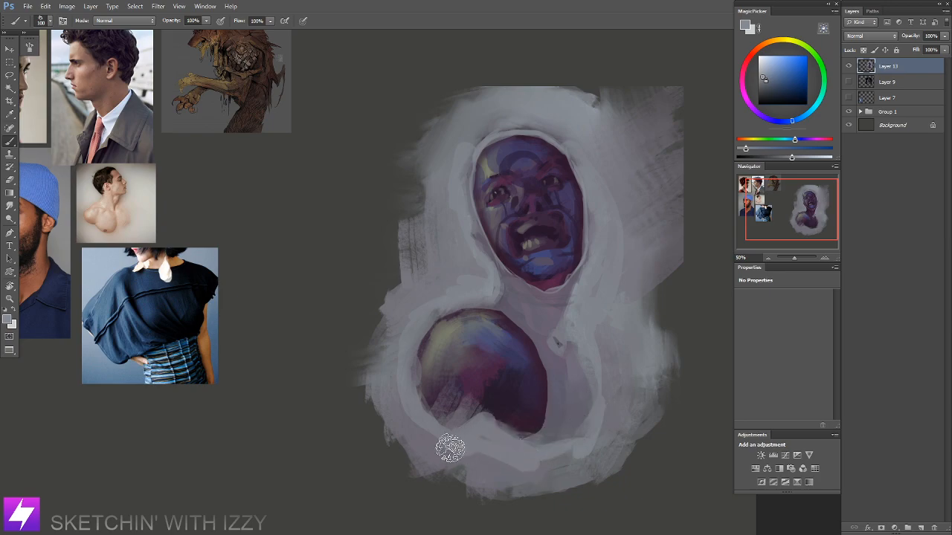
Step: Blend the grey background strokes around the head and shoulder with the Smudge tool, softening the torso's lower edge
{"action": "key", "text": "r"}
{"action": "mouse_move", "coordinate": [495, 467]}
{"action": "left_mouse_down"}
{"action": "mouse_move", "coordinate": [458, 439]}
{"action": "mouse_move", "coordinate": [413, 450]}
{"action": "mouse_move", "coordinate": [379, 394]}
{"action": "mouse_move", "coordinate": [401, 295]}
{"action": "mouse_move", "coordinate": [442, 261]}
{"action": "mouse_move", "coordinate": [460, 274]}
{"action": "mouse_move", "coordinate": [448, 201]}
{"action": "mouse_move", "coordinate": [452, 164]}
{"action": "left_mouse_up"}
{"action": "key", "text": "bracketleft"}
{"action": "key", "text": "bracketright"}
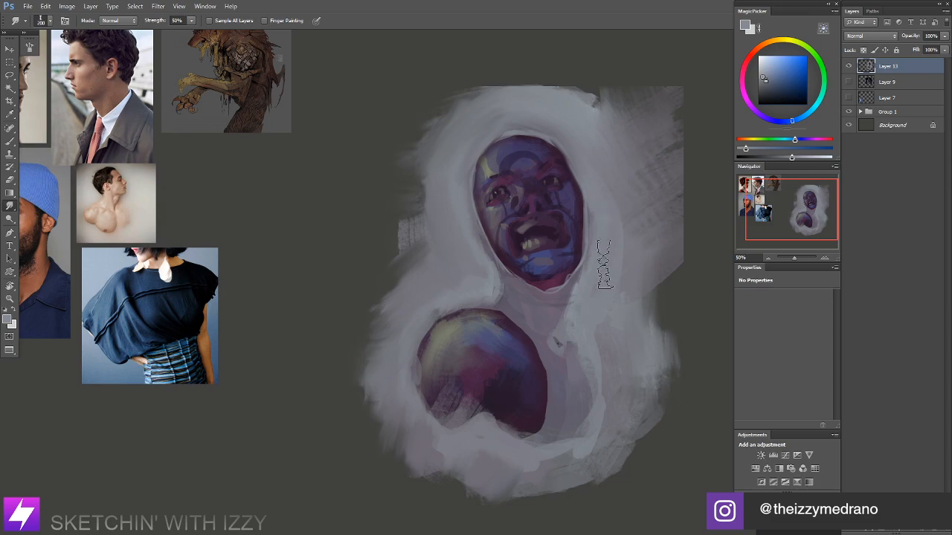
{"action": "scroll", "coordinate": [567, 338], "scroll_direction": "down", "scroll_amount": 3}
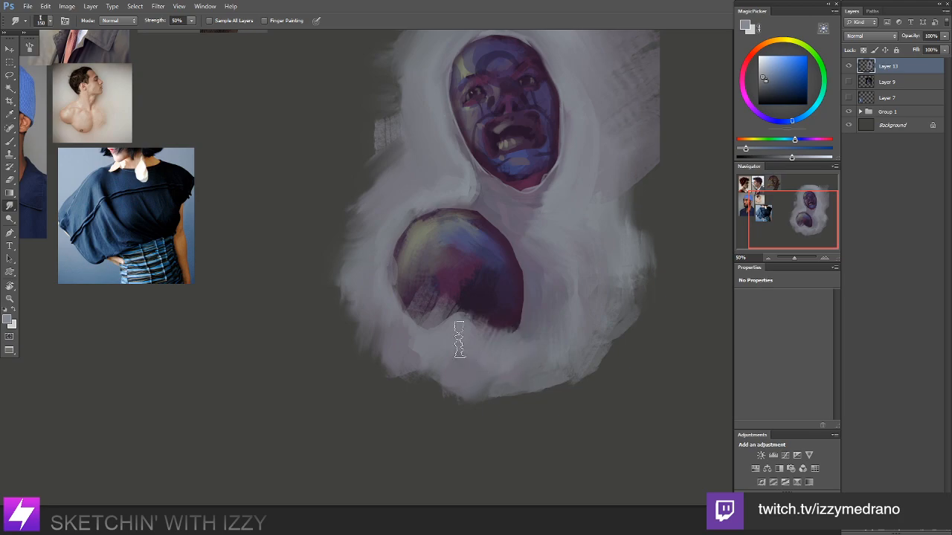
{"action": "key", "text": "ctrl+minus"}
{"action": "left_click_drag", "start_coordinate": [458, 229], "coordinate": [588, 281]}
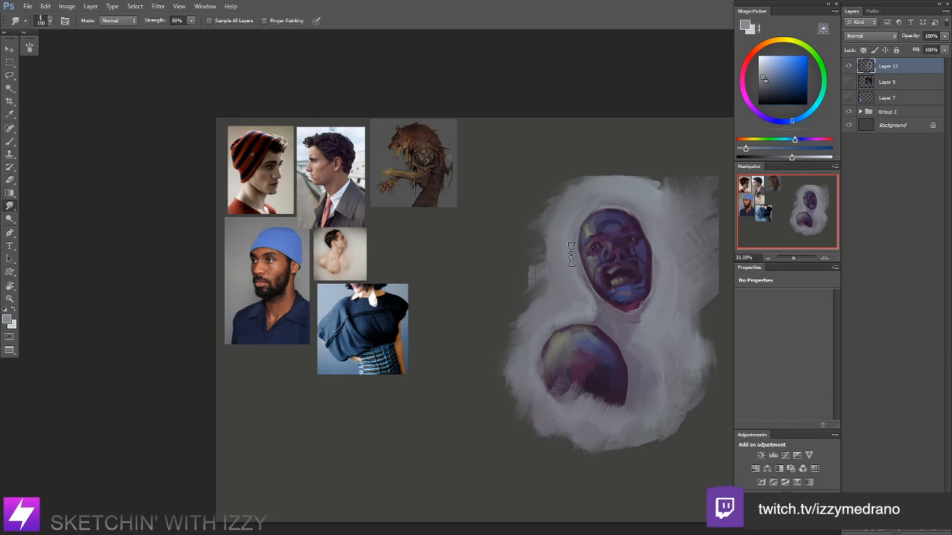
{"action": "left_click_drag", "start_coordinate": [626, 226], "coordinate": [548, 244]}
Step: Sample a muted violet-grey and brush subtle shadow shapes beside the head and along the torso's edge
{"action": "key", "text": "b"}
{"action": "left_click", "coordinate": [493, 274], "text": "alt"}
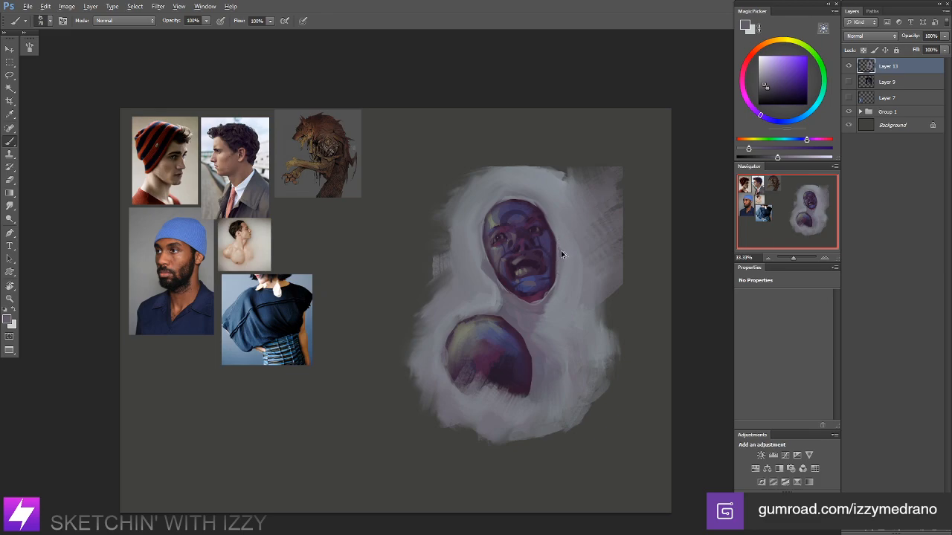
{"action": "left_click_drag", "start_coordinate": [546, 344], "coordinate": [539, 321]}
{"action": "key", "text": "["}
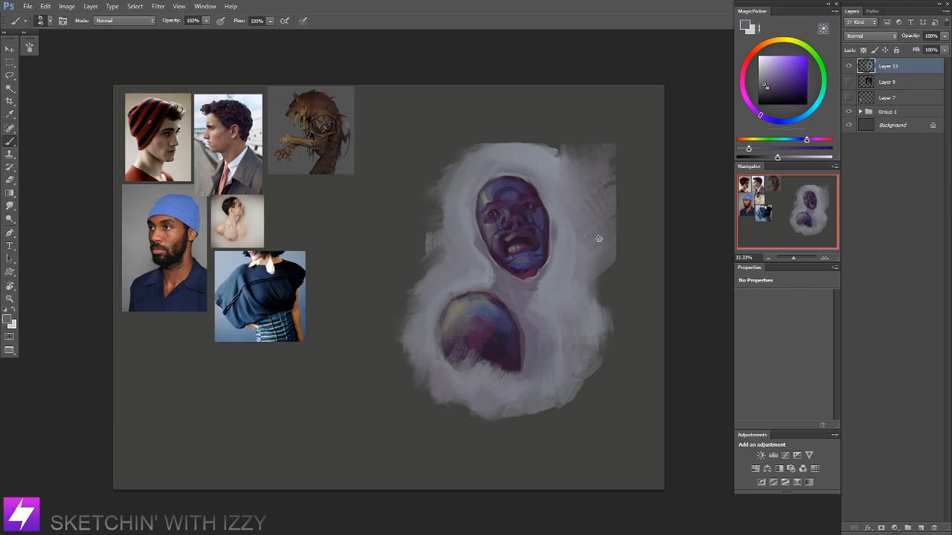
{"action": "key", "text": "ctrl+minus"}
{"action": "key", "text": "r"}
{"action": "left_click_drag", "start_coordinate": [554, 406], "coordinate": [536, 179]}
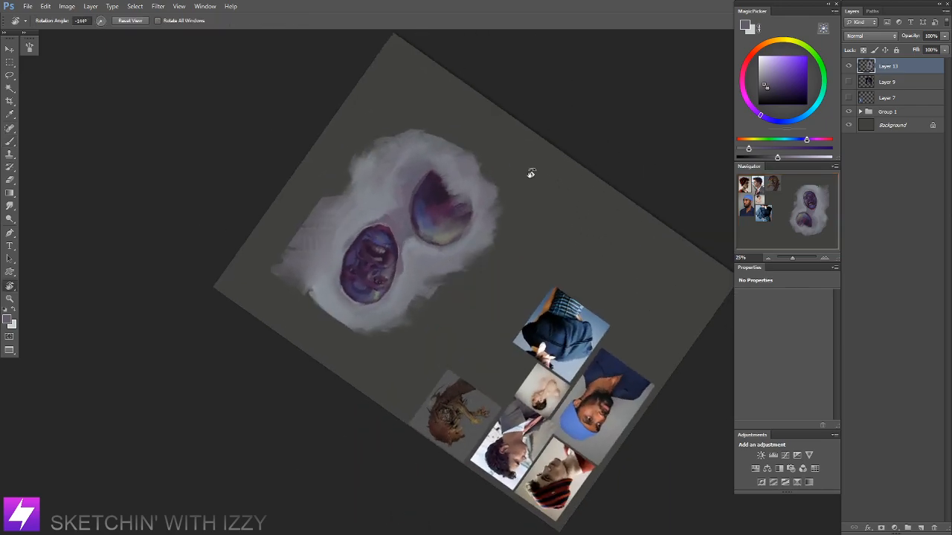
{"action": "key", "text": "ctrl+plus"}
{"action": "key", "text": "b"}
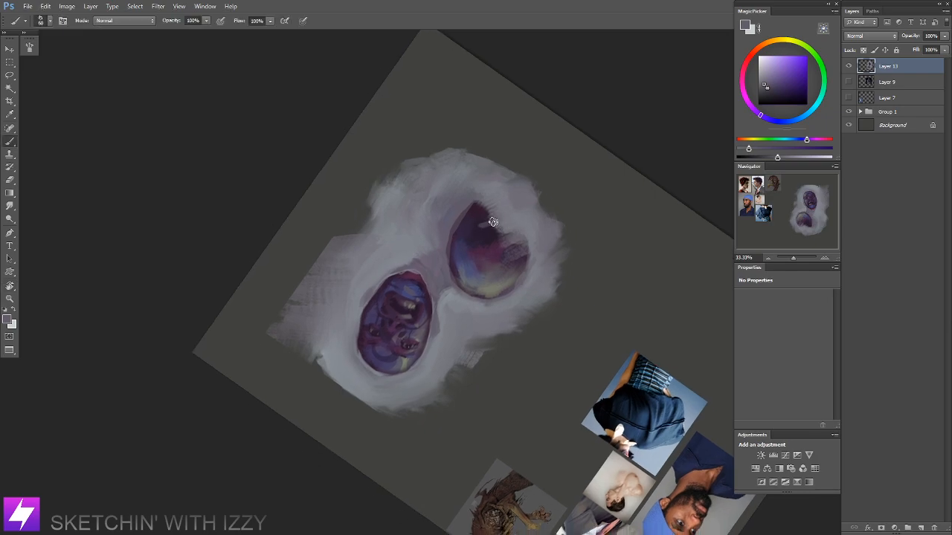
Step: Smudge the torso's lower edge into the grey background
{"action": "key", "text": "s"}
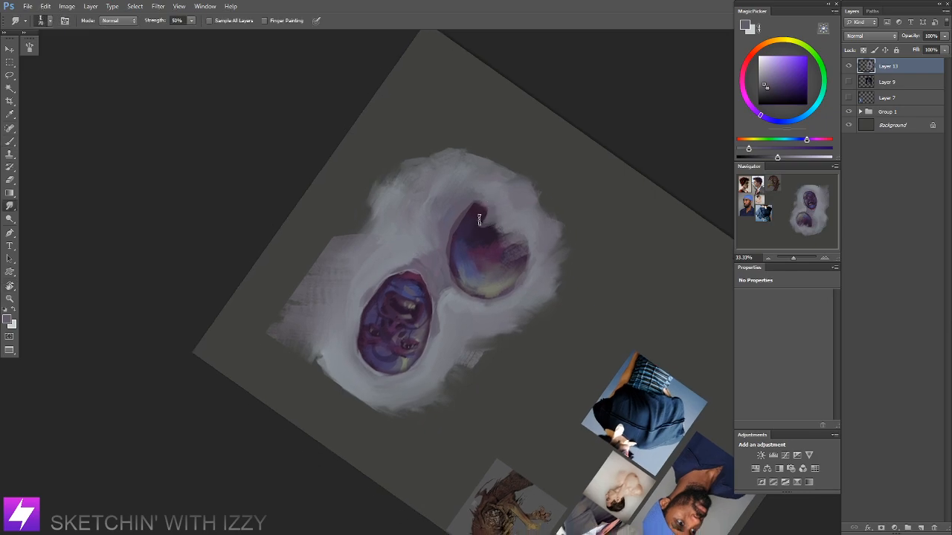
{"action": "key", "text": "Escape"}
{"action": "left_click_drag", "start_coordinate": [495, 257], "coordinate": [495, 236]}
{"action": "key", "text": "ctrl+plus"}
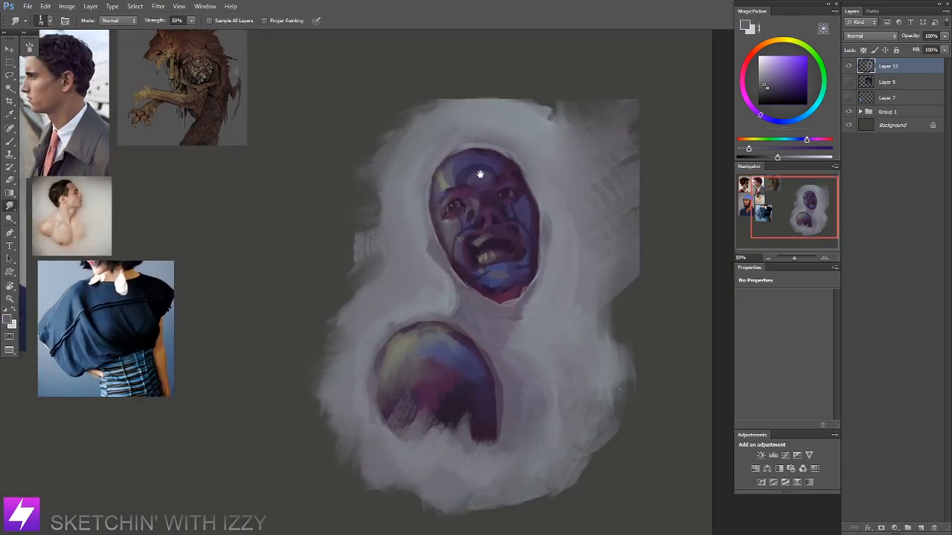
Step: Refine the crown of the head by painting its edge with sampled background grey and the forehead's blue-violet
{"action": "key", "text": "b"}
{"action": "left_click", "coordinate": [490, 181], "text": "alt"}
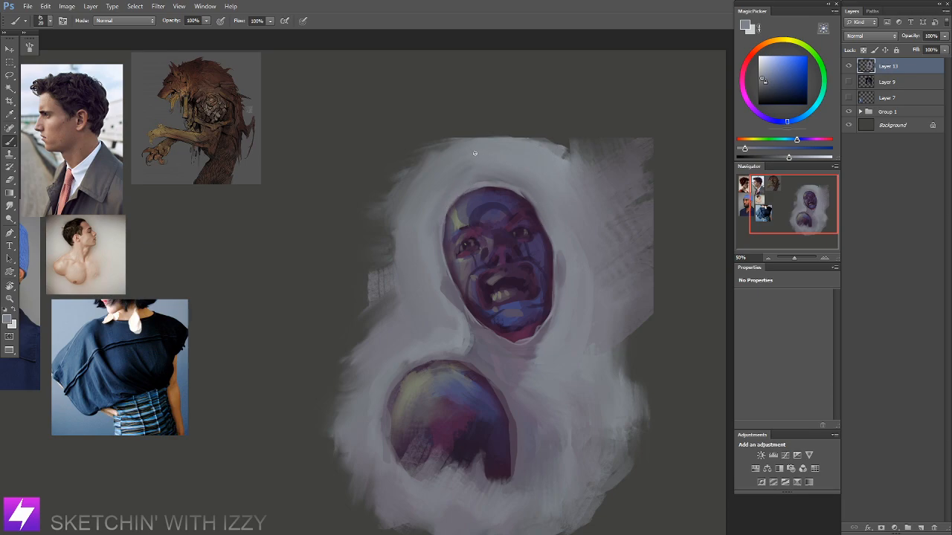
{"action": "left_click", "coordinate": [470, 203], "text": "alt"}
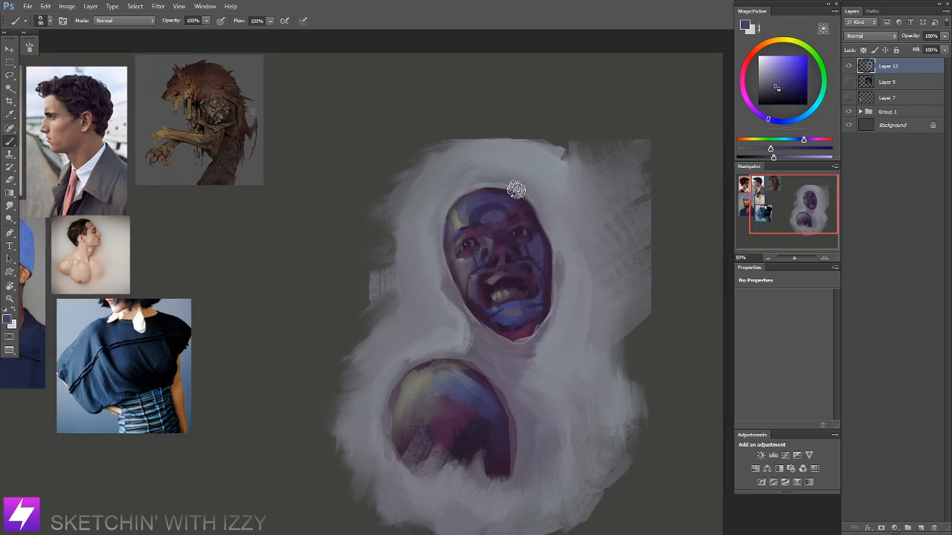
Step: Flip the whole canvas horizontally to check the portrait in mirror view
{"action": "key", "text": "ctrl+minus"}
{"action": "key", "text": "ctrl+minus"}
{"action": "key", "text": "ctrl+shift+h"}
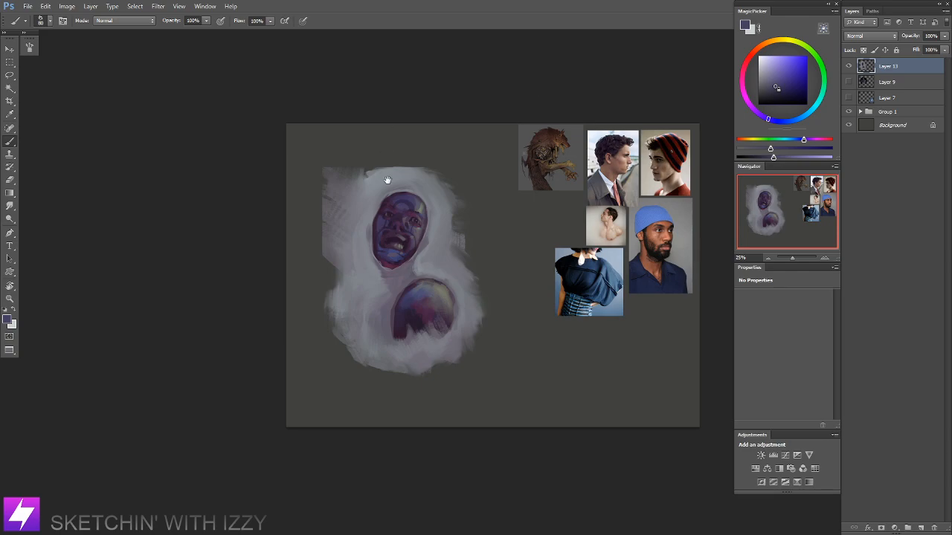
Step: Scale the bust painting layer down proportionally to about 82 percent and apply the transform
{"action": "key", "text": "ctrl+plus"}
{"action": "left_click", "coordinate": [399, 249], "text": "alt"}
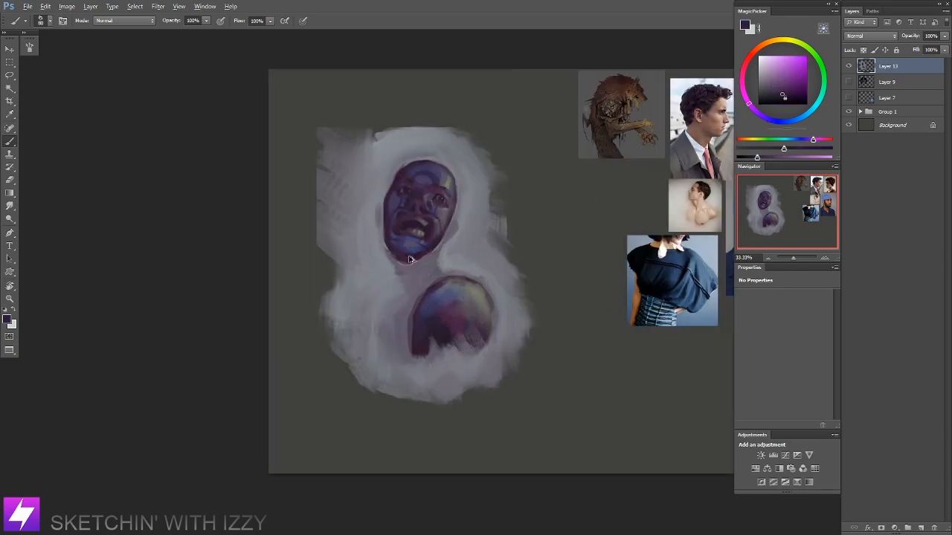
{"action": "key", "text": "ctrl+minus"}
{"action": "left_click_drag", "start_coordinate": [466, 219], "coordinate": [474, 257]}
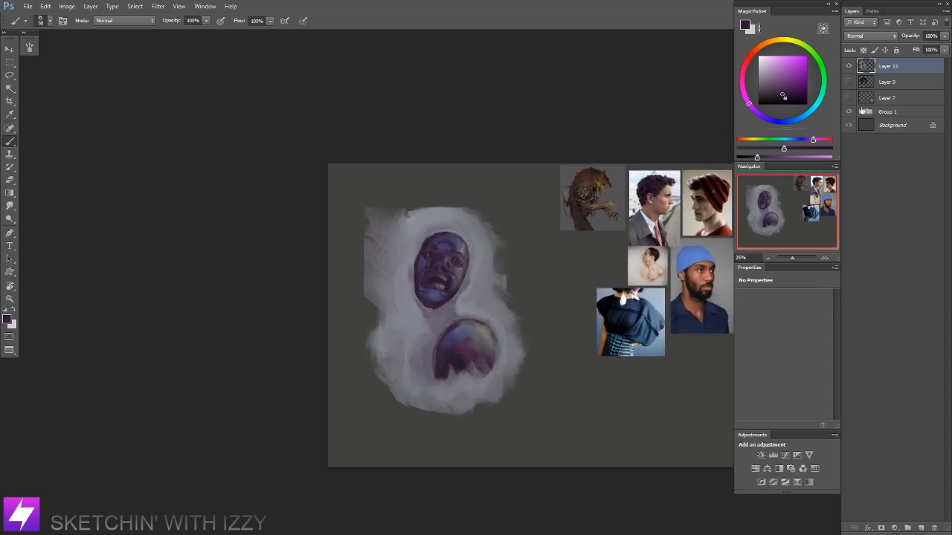
{"action": "left_click_drag", "start_coordinate": [493, 339], "coordinate": [475, 330]}
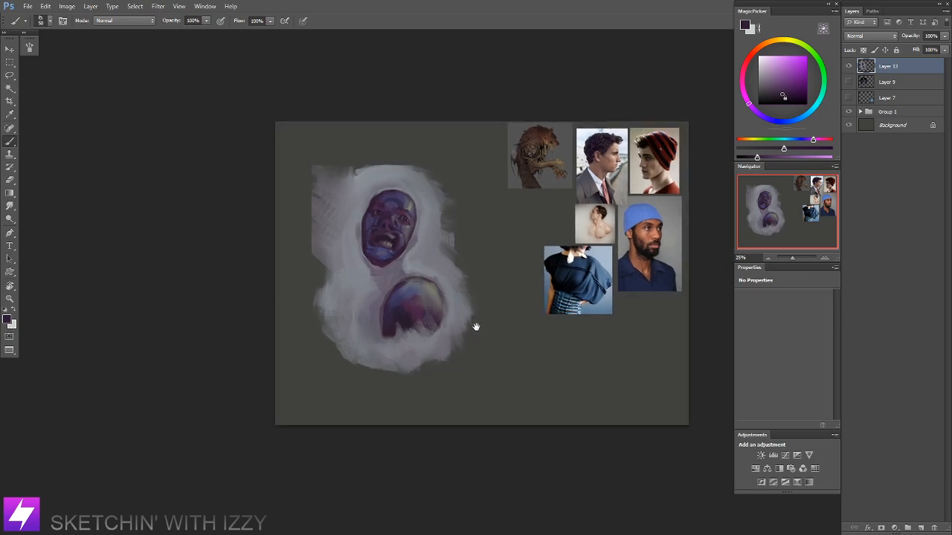
{"action": "key", "text": "ctrl+t"}
{"action": "left_click_drag", "start_coordinate": [486, 148], "coordinate": [455, 186]}
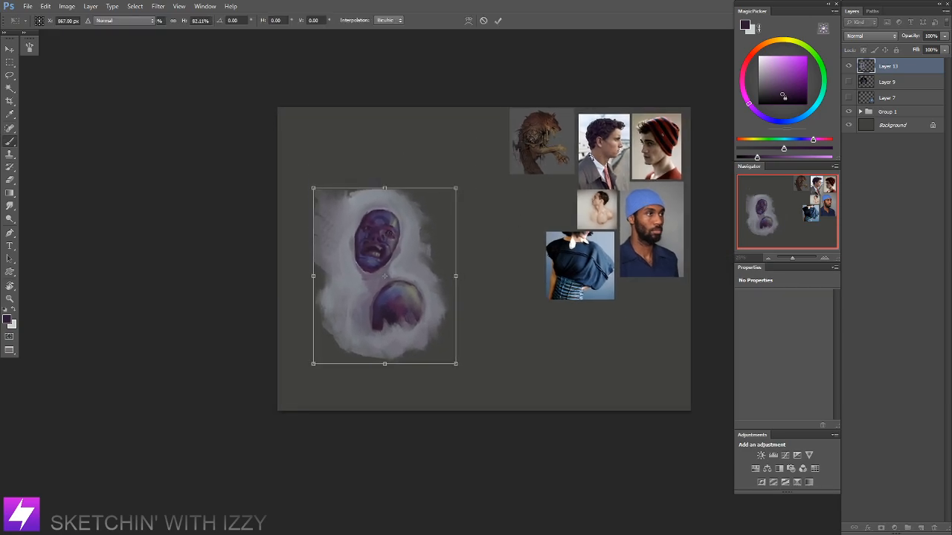
{"action": "key", "text": "Return"}
Step: Hide the bust layer and add a new empty layer above it
{"action": "left_click", "coordinate": [848, 66]}
{"action": "key", "text": "ctrl+shift+alt+n"}
{"action": "left_click_drag", "start_coordinate": [538, 186], "coordinate": [500, 175]}
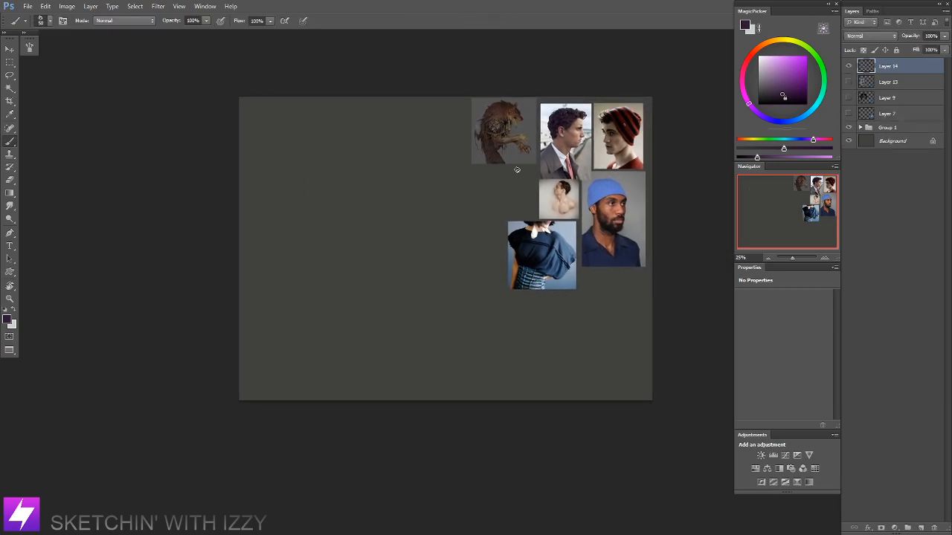
Step: Sample light blue from the blue-blouse reference and lay in separate broad strokes with a 300 px brush
{"action": "left_click", "coordinate": [543, 284], "text": "alt"}
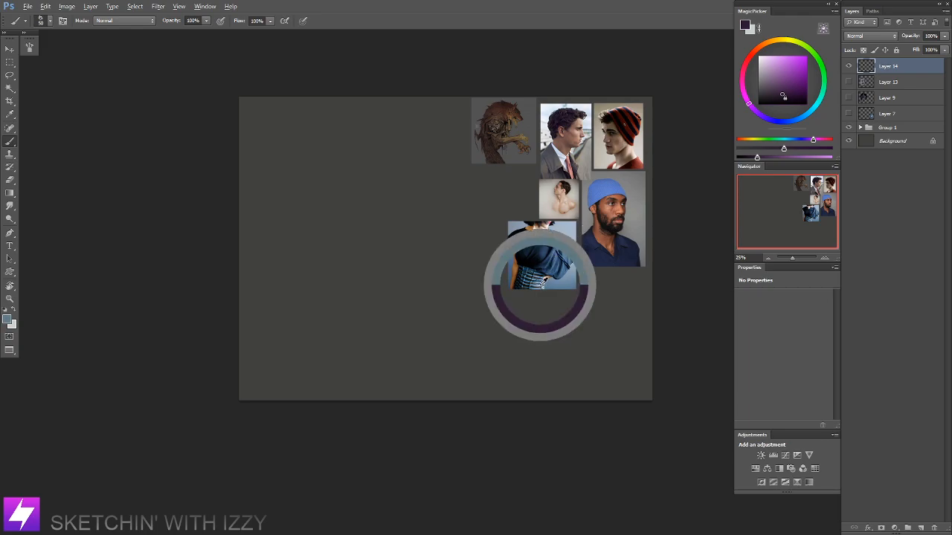
{"action": "left_click_drag", "start_coordinate": [409, 224], "coordinate": [476, 233]}
{"action": "key", "text": "bracketright"}
{"action": "key", "text": "bracketright"}
{"action": "key", "text": "bracketright"}
{"action": "key", "text": "bracketright"}
{"action": "key", "text": "bracketright"}
{"action": "key", "text": "bracketright"}
{"action": "key", "text": "bracketright"}
{"action": "key", "text": "bracketright"}
{"action": "key", "text": "bracketright"}
{"action": "mouse_move", "coordinate": [400, 201]}
{"action": "left_mouse_down"}
{"action": "mouse_move", "coordinate": [423, 264]}
{"action": "mouse_move", "coordinate": [406, 266]}
{"action": "mouse_move", "coordinate": [395, 289]}
{"action": "mouse_move", "coordinate": [445, 275]}
{"action": "left_mouse_up"}
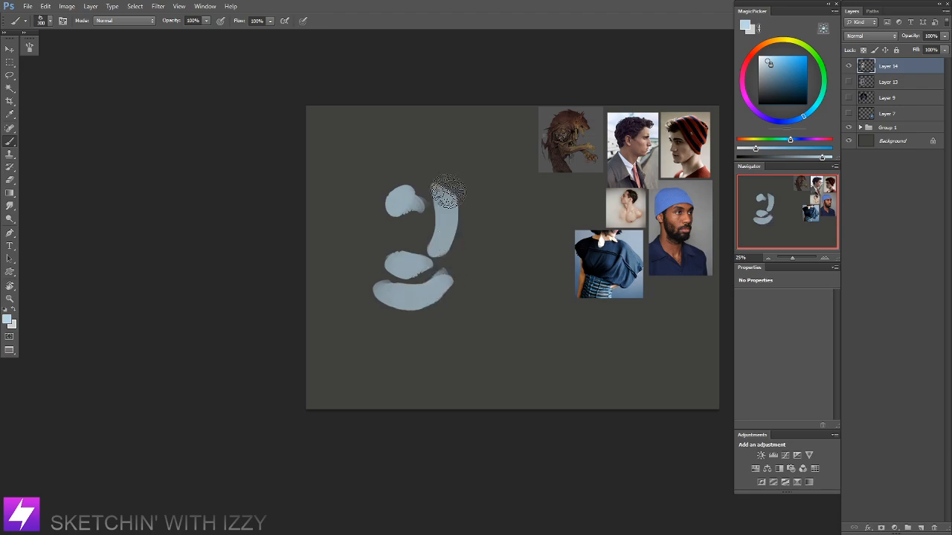
Step: Enlarge the brush to 800 px and fill the gaps between the light-blue strokes with overlapping swirls
{"action": "key", "text": "bracketright"}
{"action": "key", "text": "bracketright"}
{"action": "key", "text": "bracketright"}
{"action": "left_click_drag", "start_coordinate": [456, 193], "coordinate": [463, 249]}
{"action": "left_click_drag", "start_coordinate": [454, 282], "coordinate": [433, 286]}
{"action": "left_click_drag", "start_coordinate": [386, 194], "coordinate": [428, 178]}
{"action": "mouse_move", "coordinate": [410, 202]}
{"action": "left_mouse_down"}
{"action": "mouse_move", "coordinate": [426, 221]}
{"action": "mouse_move", "coordinate": [396, 271]}
{"action": "mouse_move", "coordinate": [415, 285]}
{"action": "mouse_move", "coordinate": [432, 274]}
{"action": "mouse_move", "coordinate": [379, 185]}
{"action": "mouse_move", "coordinate": [412, 208]}
{"action": "mouse_move", "coordinate": [429, 176]}
{"action": "mouse_move", "coordinate": [459, 192]}
{"action": "left_mouse_up"}
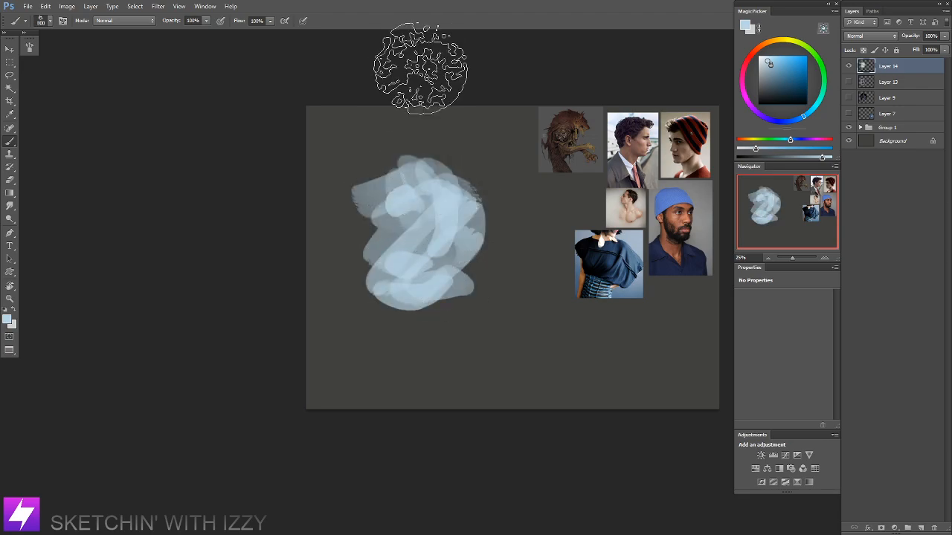
Step: Smudge the light-blue strokes together at 50% strength into a soft cloud
{"action": "key", "text": "ctrl+plus"}
{"action": "key", "text": "r"}
{"action": "key", "text": "bracketright"}
{"action": "key", "text": "bracketright"}
{"action": "key", "text": "bracketright"}
{"action": "key", "text": "bracketright"}
{"action": "key", "text": "bracketright"}
{"action": "key", "text": "bracketright"}
{"action": "key", "text": "bracketright"}
{"action": "key", "text": "bracketright"}
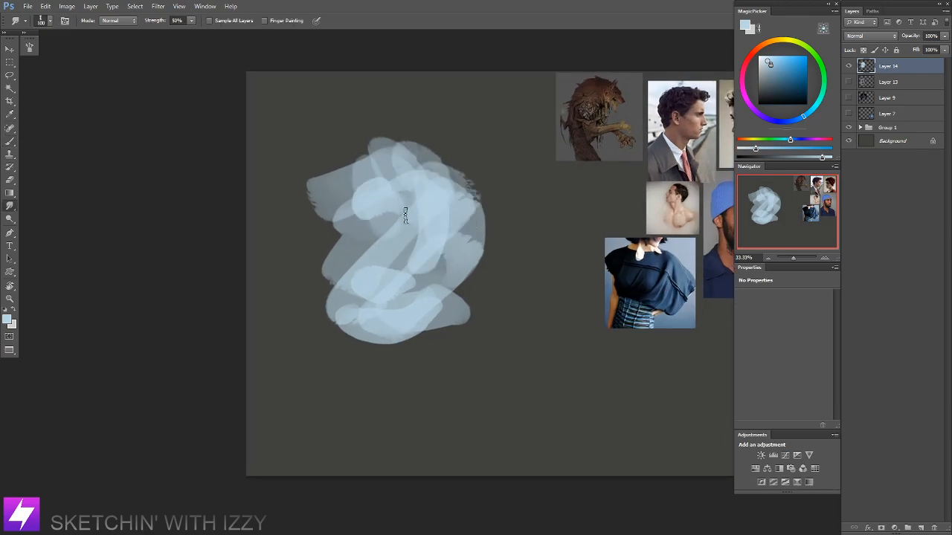
{"action": "mouse_move", "coordinate": [416, 196]}
{"action": "left_mouse_down"}
{"action": "mouse_move", "coordinate": [420, 224]}
{"action": "mouse_move", "coordinate": [387, 265]}
{"action": "mouse_move", "coordinate": [420, 320]}
{"action": "mouse_move", "coordinate": [421, 266]}
{"action": "mouse_move", "coordinate": [391, 317]}
{"action": "mouse_move", "coordinate": [405, 323]}
{"action": "mouse_move", "coordinate": [438, 278]}
{"action": "mouse_move", "coordinate": [428, 339]}
{"action": "mouse_move", "coordinate": [419, 273]}
{"action": "mouse_move", "coordinate": [450, 207]}
{"action": "mouse_move", "coordinate": [396, 222]}
{"action": "mouse_move", "coordinate": [351, 213]}
{"action": "mouse_move", "coordinate": [368, 172]}
{"action": "mouse_move", "coordinate": [351, 186]}
{"action": "mouse_move", "coordinate": [405, 197]}
{"action": "mouse_move", "coordinate": [399, 214]}
{"action": "mouse_move", "coordinate": [411, 213]}
{"action": "mouse_move", "coordinate": [382, 283]}
{"action": "mouse_move", "coordinate": [375, 256]}
{"action": "mouse_move", "coordinate": [382, 286]}
{"action": "mouse_move", "coordinate": [392, 160]}
{"action": "mouse_move", "coordinate": [339, 301]}
{"action": "mouse_move", "coordinate": [309, 157]}
{"action": "mouse_move", "coordinate": [352, 240]}
{"action": "mouse_move", "coordinate": [352, 223]}
{"action": "mouse_move", "coordinate": [336, 224]}
{"action": "mouse_move", "coordinate": [336, 180]}
{"action": "mouse_move", "coordinate": [350, 147]}
{"action": "mouse_move", "coordinate": [339, 216]}
{"action": "mouse_move", "coordinate": [410, 159]}
{"action": "mouse_move", "coordinate": [464, 222]}
{"action": "mouse_move", "coordinate": [452, 300]}
{"action": "mouse_move", "coordinate": [462, 312]}
{"action": "mouse_move", "coordinate": [475, 304]}
{"action": "mouse_move", "coordinate": [429, 238]}
{"action": "mouse_move", "coordinate": [463, 264]}
{"action": "mouse_move", "coordinate": [448, 296]}
{"action": "mouse_move", "coordinate": [454, 242]}
{"action": "left_mouse_up"}
{"action": "key", "text": "bracketleft"}
{"action": "key", "text": "bracketleft"}
{"action": "key", "text": "bracketleft"}
Step: Choose the flat rectangular 175 px brush preset for painting over the light-blue cloud
{"action": "key", "text": "b"}
{"action": "right_click", "coordinate": [257, 264]}
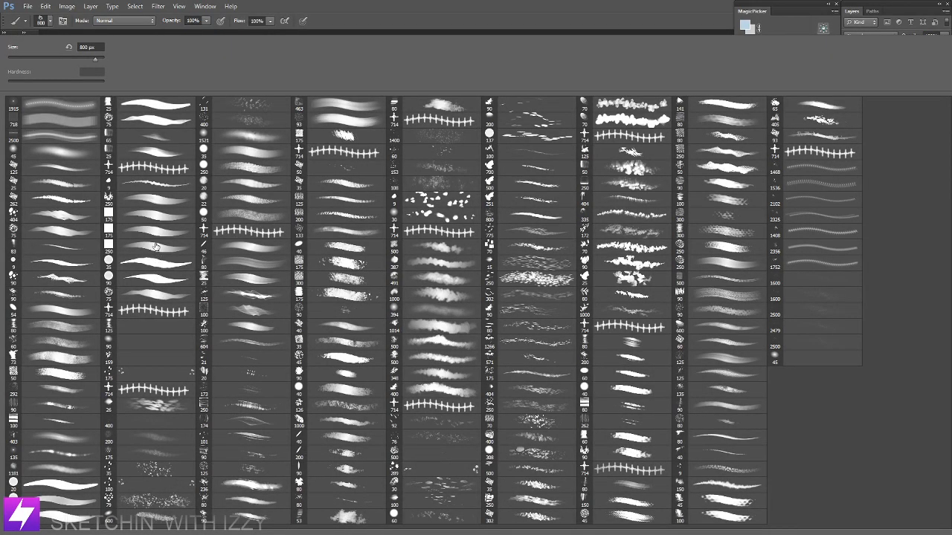
{"action": "left_click", "coordinate": [152, 221]}
{"action": "left_click", "coordinate": [158, 232]}
{"action": "key", "text": "Return"}
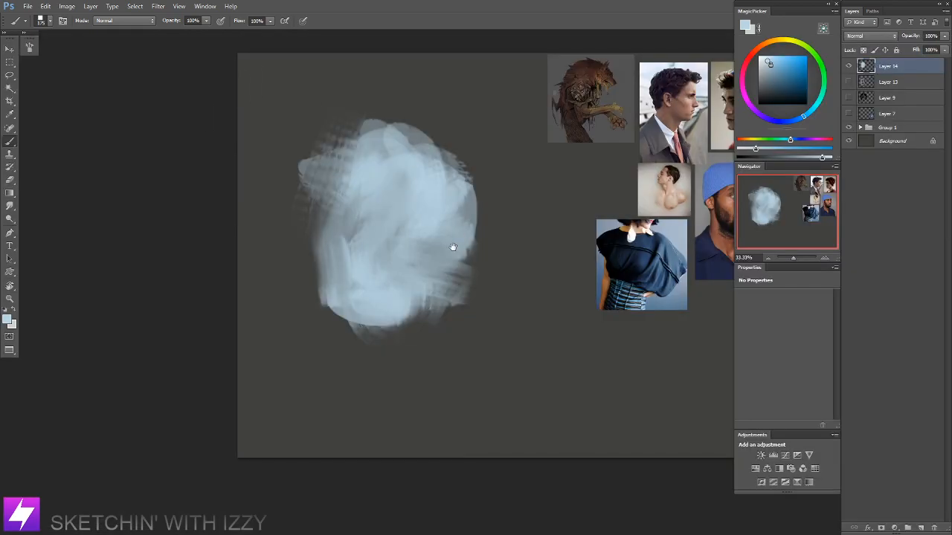
{"action": "left_click_drag", "start_coordinate": [482, 264], "coordinate": [453, 242]}
{"action": "left_click_drag", "start_coordinate": [496, 187], "coordinate": [529, 217]}
{"action": "left_click_drag", "start_coordinate": [470, 230], "coordinate": [484, 230]}
Step: Toggle the visibility of the light-blue layer and the bust layer to compare the two paintings
{"action": "left_click", "coordinate": [849, 83]}
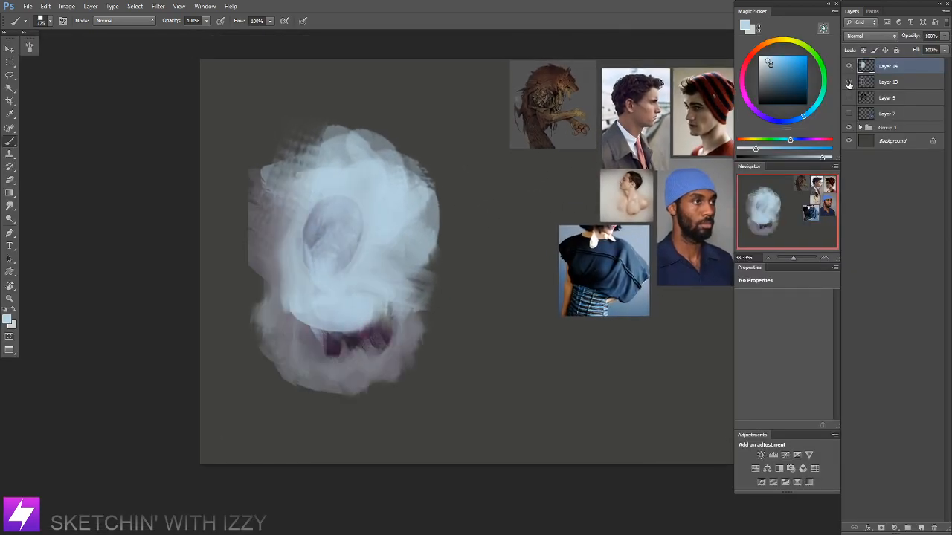
{"action": "left_click", "coordinate": [849, 66]}
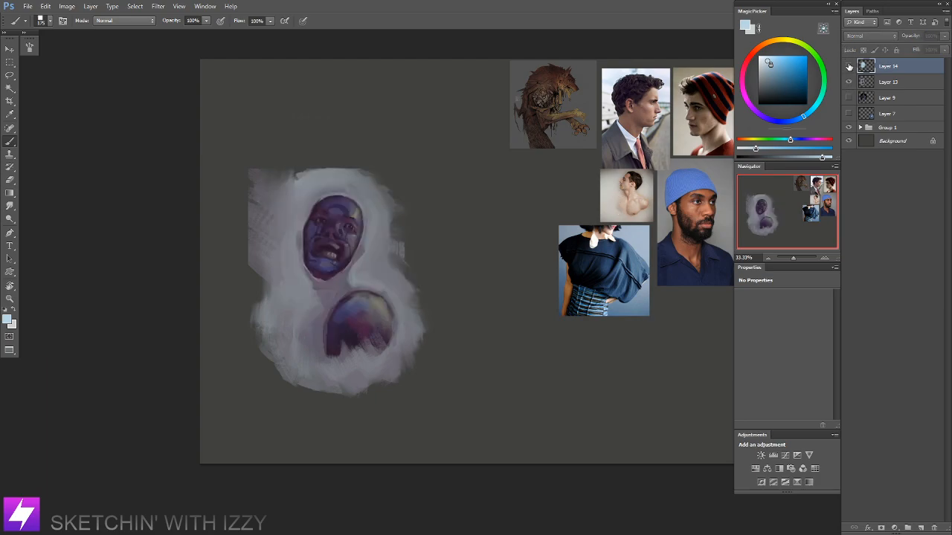
{"action": "left_click", "coordinate": [849, 82]}
{"action": "left_click", "coordinate": [849, 66]}
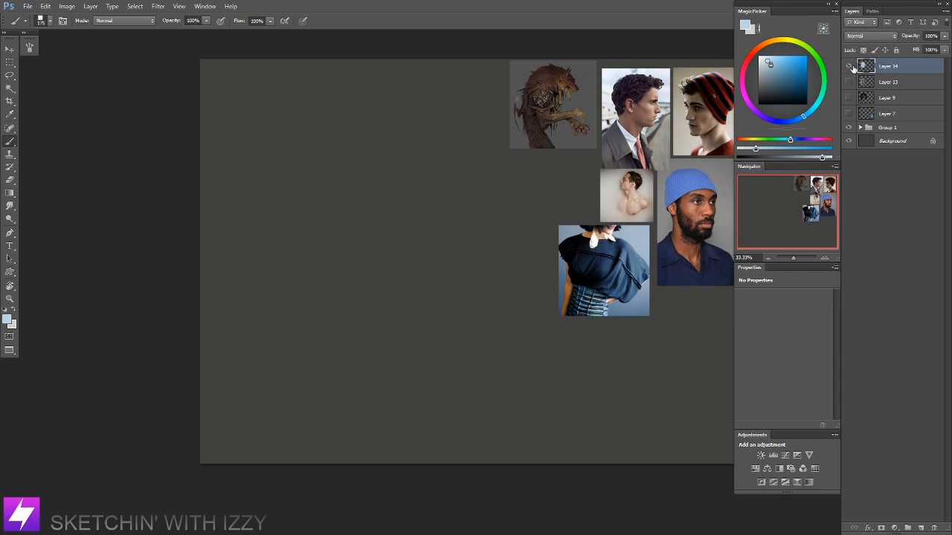
{"action": "left_click_drag", "start_coordinate": [429, 260], "coordinate": [438, 238]}
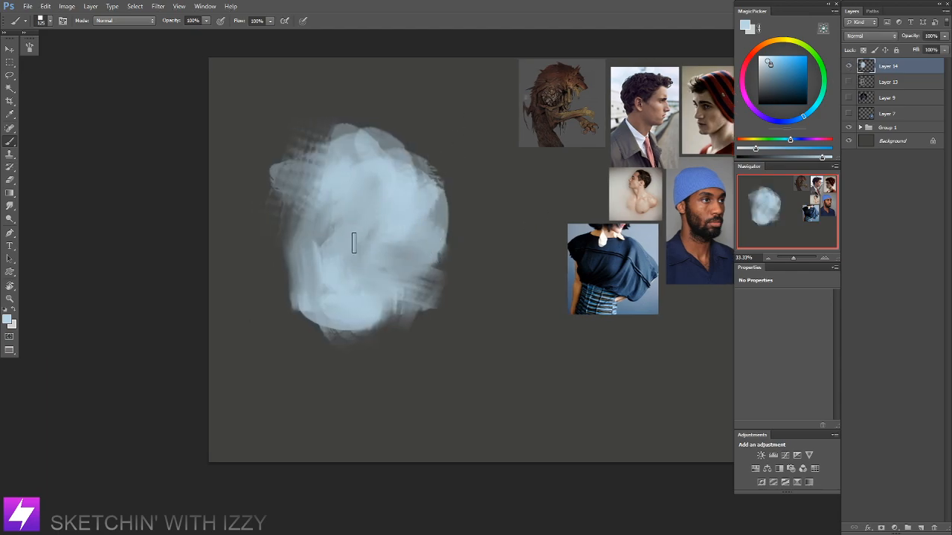
Step: Sample a dark tone from the striped-beanie reference and start a darker oval in the middle of the light-blue cloud
{"action": "left_click", "coordinate": [720, 88], "text": "alt"}
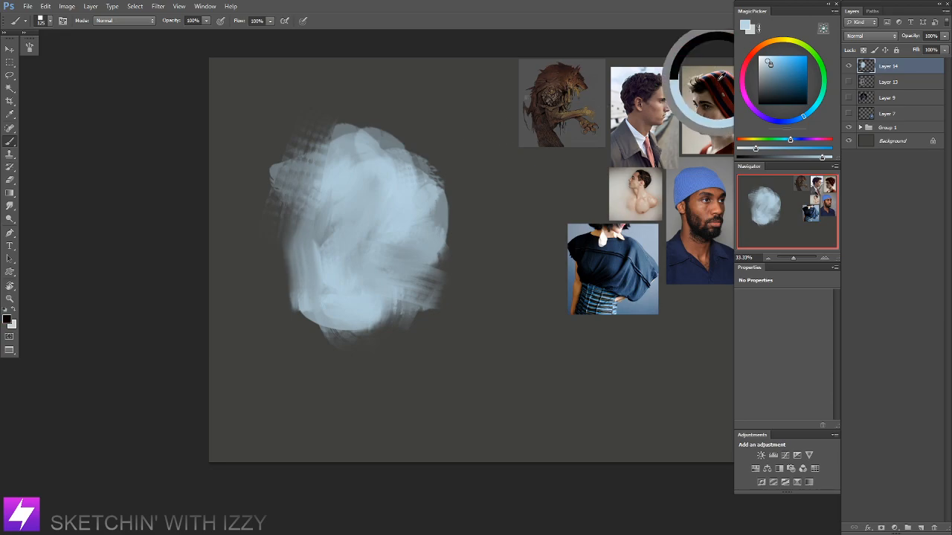
{"action": "left_click_drag", "start_coordinate": [496, 213], "coordinate": [490, 234]}
{"action": "left_click_drag", "start_coordinate": [362, 194], "coordinate": [316, 246]}
{"action": "key", "text": "ctrl+z"}
{"action": "key", "text": "bracketright"}
{"action": "key", "text": "bracketright"}
{"action": "mouse_move", "coordinate": [362, 212]}
{"action": "left_mouse_down"}
{"action": "mouse_move", "coordinate": [342, 251]}
{"action": "mouse_move", "coordinate": [364, 211]}
{"action": "mouse_move", "coordinate": [394, 211]}
{"action": "mouse_move", "coordinate": [367, 179]}
{"action": "mouse_move", "coordinate": [369, 227]}
{"action": "mouse_move", "coordinate": [364, 195]}
{"action": "mouse_move", "coordinate": [338, 224]}
{"action": "mouse_move", "coordinate": [344, 182]}
{"action": "mouse_move", "coordinate": [329, 255]}
{"action": "mouse_move", "coordinate": [372, 221]}
{"action": "mouse_move", "coordinate": [344, 289]}
{"action": "mouse_move", "coordinate": [366, 282]}
{"action": "mouse_move", "coordinate": [372, 265]}
{"action": "mouse_move", "coordinate": [360, 300]}
{"action": "mouse_move", "coordinate": [329, 280]}
{"action": "left_mouse_up"}
Step: Build up the central oval with mauve strokes, resampling tones from the painting and varying the brush size
{"action": "left_click", "coordinate": [368, 268], "text": "alt"}
{"action": "key", "text": "bracketleft"}
{"action": "key", "text": "bracketleft"}
{"action": "key", "text": "bracketleft"}
{"action": "key", "text": "bracketleft"}
{"action": "left_click_drag", "start_coordinate": [321, 230], "coordinate": [351, 250]}
{"action": "key", "text": "bracketright"}
{"action": "key", "text": "bracketright"}
{"action": "mouse_move", "coordinate": [334, 194]}
{"action": "left_mouse_down"}
{"action": "mouse_move", "coordinate": [364, 212]}
{"action": "mouse_move", "coordinate": [379, 247]}
{"action": "mouse_move", "coordinate": [386, 235]}
{"action": "mouse_move", "coordinate": [355, 174]}
{"action": "mouse_move", "coordinate": [336, 219]}
{"action": "mouse_move", "coordinate": [328, 177]}
{"action": "mouse_move", "coordinate": [378, 169]}
{"action": "mouse_move", "coordinate": [380, 221]}
{"action": "mouse_move", "coordinate": [362, 182]}
{"action": "mouse_move", "coordinate": [343, 243]}
{"action": "mouse_move", "coordinate": [324, 220]}
{"action": "mouse_move", "coordinate": [322, 273]}
{"action": "mouse_move", "coordinate": [336, 295]}
{"action": "left_mouse_up"}
{"action": "left_click", "coordinate": [360, 183], "text": "alt"}
{"action": "mouse_move", "coordinate": [317, 241]}
{"action": "left_mouse_down"}
{"action": "mouse_move", "coordinate": [347, 303]}
{"action": "mouse_move", "coordinate": [387, 264]}
{"action": "mouse_move", "coordinate": [355, 293]}
{"action": "mouse_move", "coordinate": [364, 228]}
{"action": "mouse_move", "coordinate": [346, 236]}
{"action": "mouse_move", "coordinate": [348, 212]}
{"action": "mouse_move", "coordinate": [335, 206]}
{"action": "mouse_move", "coordinate": [360, 171]}
{"action": "mouse_move", "coordinate": [356, 225]}
{"action": "mouse_move", "coordinate": [348, 166]}
{"action": "mouse_move", "coordinate": [337, 223]}
{"action": "mouse_move", "coordinate": [375, 156]}
{"action": "left_mouse_up"}
{"action": "mouse_move", "coordinate": [388, 200]}
{"action": "left_mouse_down"}
{"action": "mouse_move", "coordinate": [379, 181]}
{"action": "mouse_move", "coordinate": [359, 223]}
{"action": "left_mouse_up"}
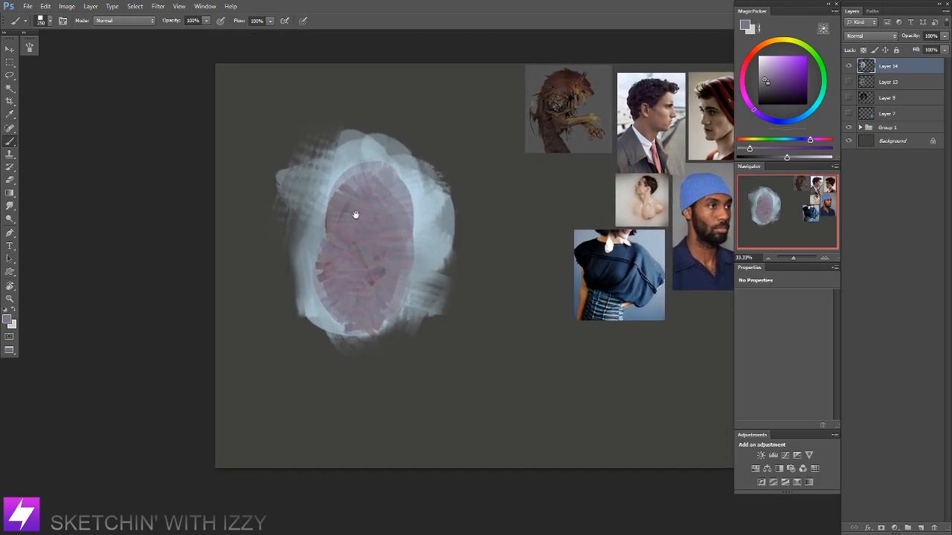
Step: Sample the surrounding pale blues and paint wide radiating rings around the mauve oval
{"action": "left_click", "coordinate": [333, 177], "text": "alt"}
{"action": "mouse_move", "coordinate": [312, 196]}
{"action": "left_mouse_down"}
{"action": "mouse_move", "coordinate": [296, 283]}
{"action": "mouse_move", "coordinate": [312, 317]}
{"action": "mouse_move", "coordinate": [358, 345]}
{"action": "mouse_move", "coordinate": [414, 320]}
{"action": "mouse_move", "coordinate": [420, 283]}
{"action": "mouse_move", "coordinate": [415, 315]}
{"action": "mouse_move", "coordinate": [435, 268]}
{"action": "mouse_move", "coordinate": [427, 159]}
{"action": "mouse_move", "coordinate": [376, 125]}
{"action": "mouse_move", "coordinate": [334, 135]}
{"action": "mouse_move", "coordinate": [307, 149]}
{"action": "mouse_move", "coordinate": [288, 225]}
{"action": "mouse_move", "coordinate": [290, 312]}
{"action": "mouse_move", "coordinate": [330, 359]}
{"action": "mouse_move", "coordinate": [402, 353]}
{"action": "mouse_move", "coordinate": [428, 293]}
{"action": "mouse_move", "coordinate": [437, 155]}
{"action": "mouse_move", "coordinate": [456, 216]}
{"action": "mouse_move", "coordinate": [420, 137]}
{"action": "mouse_move", "coordinate": [383, 119]}
{"action": "mouse_move", "coordinate": [293, 156]}
{"action": "mouse_move", "coordinate": [316, 147]}
{"action": "left_mouse_up"}
{"action": "left_click", "coordinate": [316, 147], "text": "alt"}
{"action": "mouse_move", "coordinate": [276, 193]}
{"action": "left_mouse_down"}
{"action": "mouse_move", "coordinate": [306, 346]}
{"action": "mouse_move", "coordinate": [354, 378]}
{"action": "mouse_move", "coordinate": [423, 353]}
{"action": "mouse_move", "coordinate": [449, 330]}
{"action": "mouse_move", "coordinate": [467, 268]}
{"action": "mouse_move", "coordinate": [456, 197]}
{"action": "mouse_move", "coordinate": [419, 119]}
{"action": "mouse_move", "coordinate": [361, 115]}
{"action": "mouse_move", "coordinate": [300, 138]}
{"action": "mouse_move", "coordinate": [271, 203]}
{"action": "mouse_move", "coordinate": [275, 336]}
{"action": "mouse_move", "coordinate": [303, 369]}
{"action": "mouse_move", "coordinate": [362, 400]}
{"action": "mouse_move", "coordinate": [432, 367]}
{"action": "mouse_move", "coordinate": [449, 337]}
{"action": "mouse_move", "coordinate": [437, 150]}
{"action": "mouse_move", "coordinate": [377, 132]}
{"action": "left_mouse_up"}
Step: Sample the mauve, outline ear shapes with the Lasso and fill them to form two pointed ears atop the oval
{"action": "left_click", "coordinate": [367, 233], "text": "alt"}
{"action": "key", "text": "bracketleft"}
{"action": "key", "text": "bracketleft"}
{"action": "key", "text": "bracketleft"}
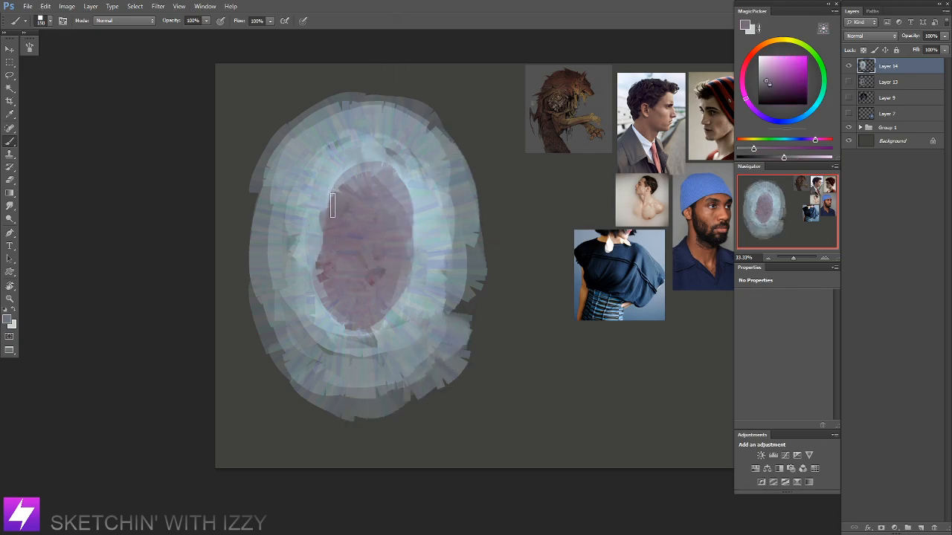
{"action": "key", "text": "bracketleft"}
{"action": "key", "text": "bracketleft"}
{"action": "key", "text": "bracketright"}
{"action": "key", "text": "bracketright"}
{"action": "key", "text": "l"}
{"action": "left_click_drag", "start_coordinate": [377, 192], "coordinate": [379, 209]}
{"action": "key", "text": "b"}
{"action": "left_click_drag", "start_coordinate": [411, 161], "coordinate": [394, 212]}
{"action": "mouse_move", "coordinate": [350, 155]}
{"action": "left_mouse_down"}
{"action": "mouse_move", "coordinate": [351, 180]}
{"action": "mouse_move", "coordinate": [328, 192]}
{"action": "mouse_move", "coordinate": [325, 161]}
{"action": "mouse_move", "coordinate": [344, 155]}
{"action": "mouse_move", "coordinate": [412, 177]}
{"action": "mouse_move", "coordinate": [420, 182]}
{"action": "mouse_move", "coordinate": [402, 211]}
{"action": "mouse_move", "coordinate": [433, 226]}
{"action": "left_mouse_up"}
{"action": "key", "text": "l"}
{"action": "key", "text": "ctrl+d"}
Step: Dab sampled reddish mauve on the paws and one inner ear, and sampled violet on the upper face
{"action": "key", "text": "b"}
{"action": "left_click", "coordinate": [389, 279], "text": "alt"}
{"action": "left_click_drag", "start_coordinate": [384, 276], "coordinate": [386, 277]}
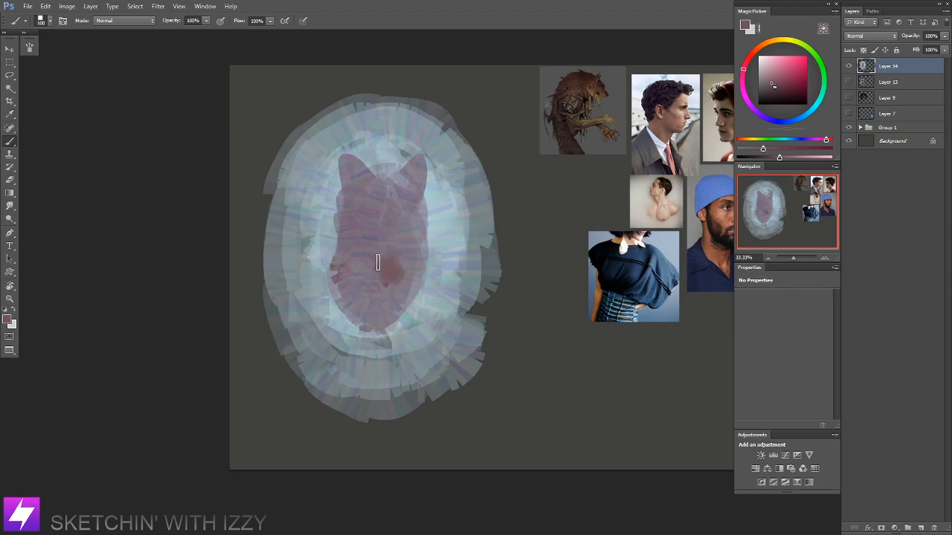
{"action": "mouse_move", "coordinate": [338, 311]}
{"action": "left_mouse_down"}
{"action": "mouse_move", "coordinate": [371, 308]}
{"action": "mouse_move", "coordinate": [398, 316]}
{"action": "left_mouse_up"}
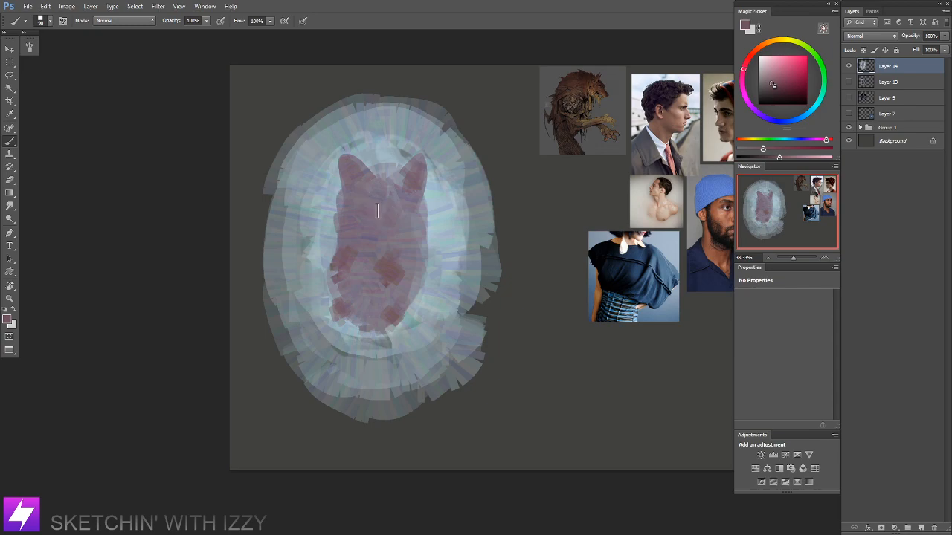
{"action": "left_click", "coordinate": [372, 239], "text": "alt"}
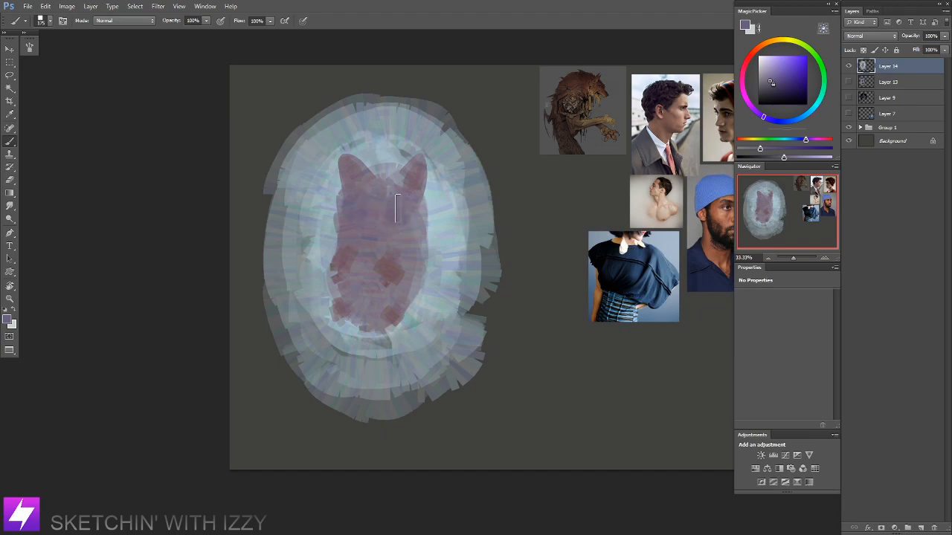
Step: Flip the whole canvas horizontally to check the cat-eared figure in mirror view
{"action": "key", "text": "ctrl+minus"}
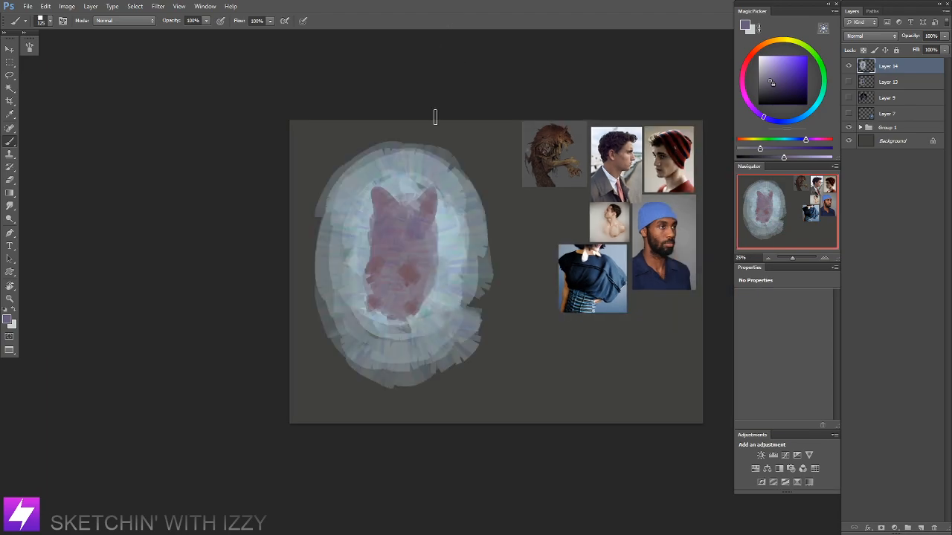
{"action": "key", "text": "ctrl+shift+h"}
{"action": "left_click_drag", "start_coordinate": [474, 294], "coordinate": [347, 275]}
{"action": "key", "text": "ctrl+plus"}
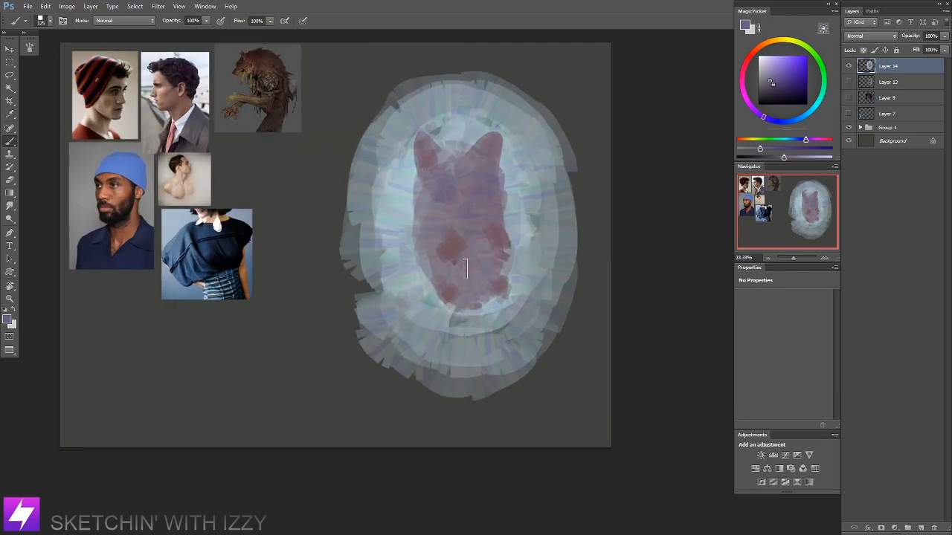
{"action": "left_click_drag", "start_coordinate": [485, 265], "coordinate": [435, 295]}
Step: Choose the thin tapered 83 px brush preset for line work
{"action": "right_click", "coordinate": [281, 213]}
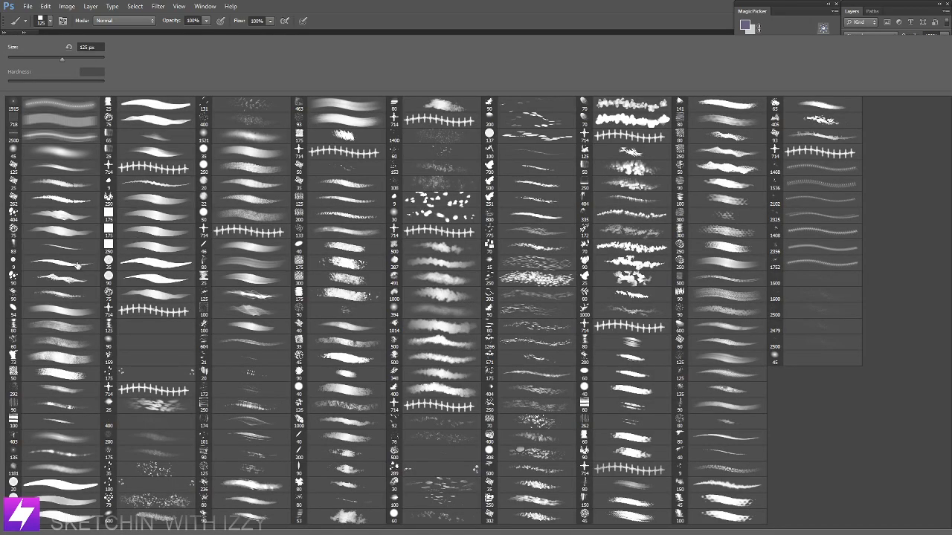
{"action": "double_click", "coordinate": [68, 248]}
{"action": "mouse_move", "coordinate": [418, 284]}
{"action": "left_mouse_down"}
{"action": "mouse_move", "coordinate": [404, 295]}
{"action": "mouse_move", "coordinate": [409, 306]}
{"action": "left_mouse_up"}
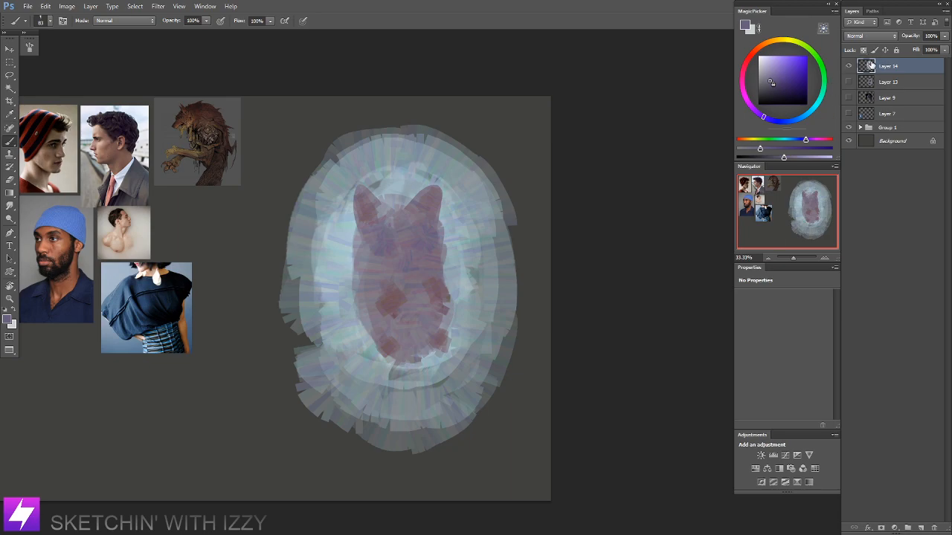
Step: Add a new layer above the cat figure and flip the canvas back to its original orientation
{"action": "key", "text": "ctrl+shift+alt+n"}
{"action": "left_click_drag", "start_coordinate": [494, 232], "coordinate": [543, 233]}
{"action": "key", "text": "F2"}
{"action": "left_click_drag", "start_coordinate": [391, 278], "coordinate": [662, 249]}
{"action": "key", "text": "ctrl+plus"}
{"action": "left_click_drag", "start_coordinate": [447, 232], "coordinate": [460, 244]}
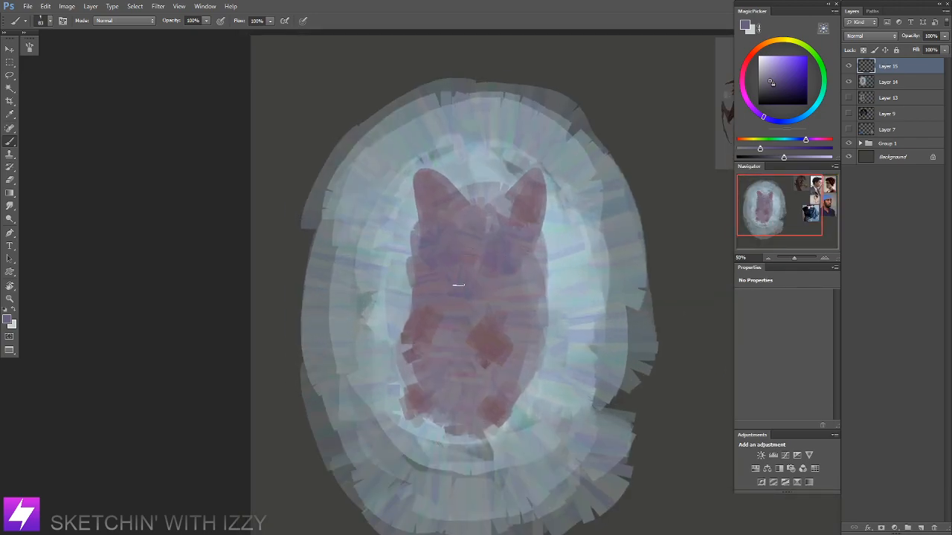
Step: Set the paint colour to a slightly darkened orange-brown and the line brush to 70 px
{"action": "mouse_move", "coordinate": [548, 267]}
{"action": "left_mouse_down"}
{"action": "mouse_move", "coordinate": [488, 266]}
{"action": "mouse_move", "coordinate": [429, 248]}
{"action": "left_mouse_up"}
{"action": "left_click_drag", "start_coordinate": [684, 188], "coordinate": [686, 192]}
{"action": "left_click_drag", "start_coordinate": [641, 274], "coordinate": [643, 276]}
{"action": "mouse_move", "coordinate": [290, 332]}
{"action": "left_mouse_down"}
{"action": "mouse_move", "coordinate": [588, 263]}
{"action": "mouse_move", "coordinate": [606, 289]}
{"action": "left_mouse_up"}
{"action": "left_click_drag", "start_coordinate": [454, 256], "coordinate": [466, 268]}
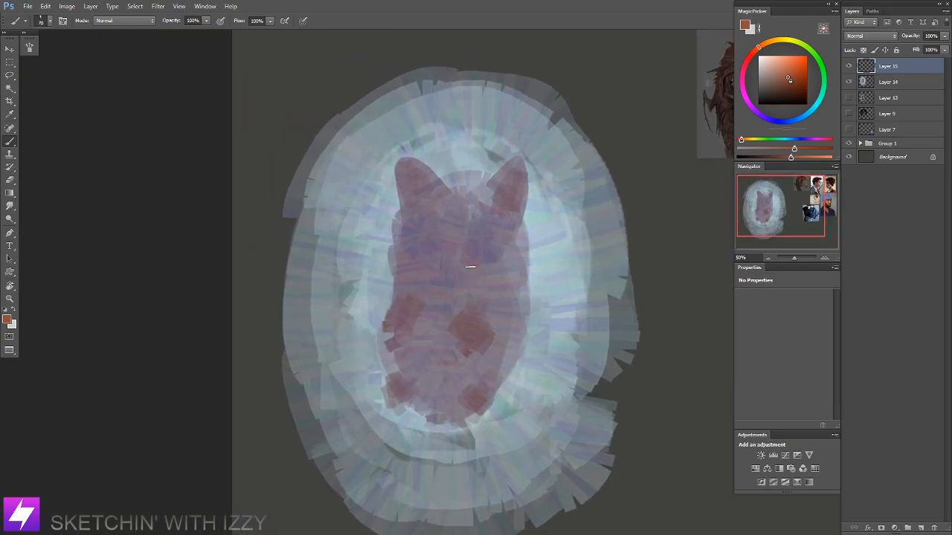
{"action": "left_click_drag", "start_coordinate": [532, 234], "coordinate": [509, 233]}
{"action": "left_click_drag", "start_coordinate": [786, 158], "coordinate": [783, 157]}
{"action": "left_click_drag", "start_coordinate": [479, 276], "coordinate": [489, 269]}
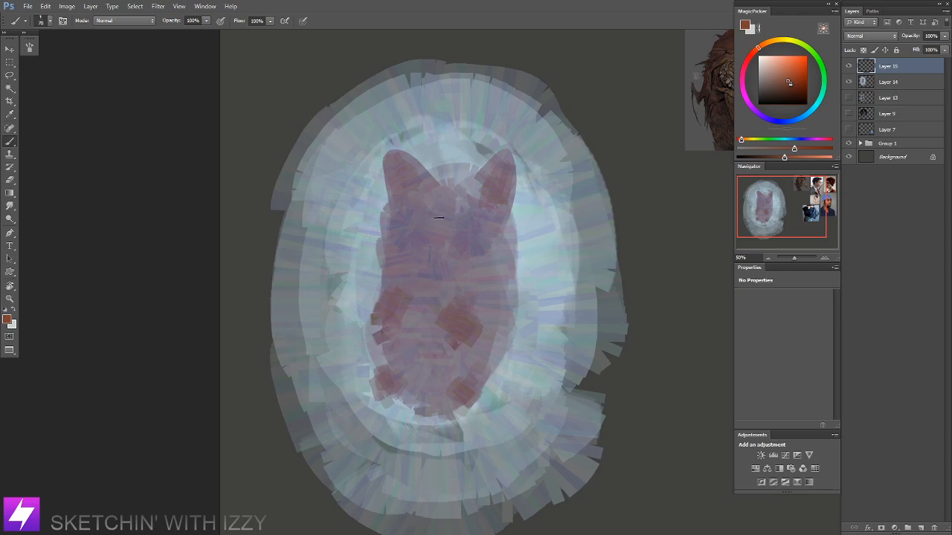
Step: Sketch orange-brown fur lines between the ears, across the forehead and beneath the cat's chin
{"action": "mouse_move", "coordinate": [431, 199]}
{"action": "left_mouse_down"}
{"action": "mouse_move", "coordinate": [429, 191]}
{"action": "mouse_move", "coordinate": [449, 200]}
{"action": "left_mouse_up"}
{"action": "mouse_move", "coordinate": [428, 161]}
{"action": "left_mouse_down"}
{"action": "mouse_move", "coordinate": [442, 184]}
{"action": "mouse_move", "coordinate": [428, 206]}
{"action": "mouse_move", "coordinate": [479, 201]}
{"action": "left_mouse_up"}
{"action": "left_click_drag", "start_coordinate": [424, 283], "coordinate": [465, 280]}
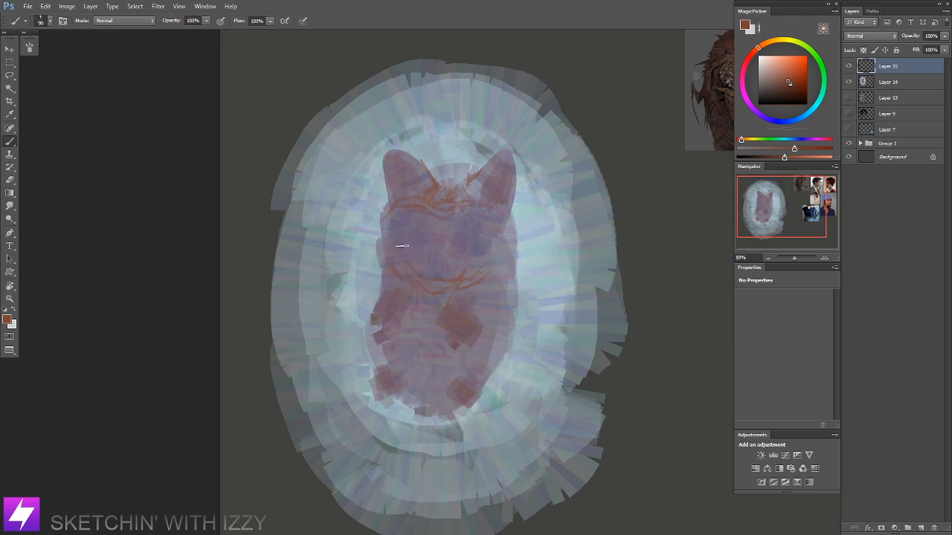
Step: Sample the face's violet, shift it to a darker purple and draw the cat's eyes and nose
{"action": "left_click", "coordinate": [486, 249], "text": "alt"}
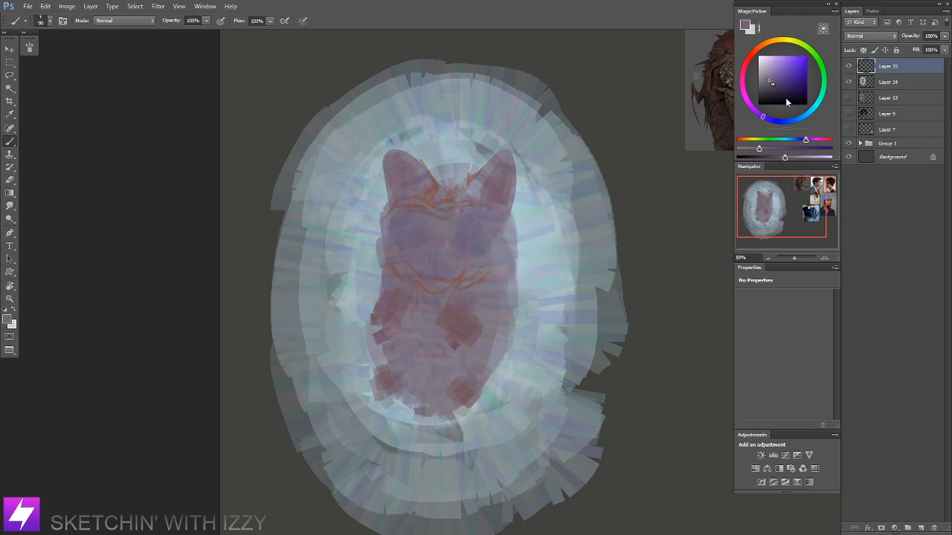
{"action": "left_click_drag", "start_coordinate": [786, 158], "coordinate": [812, 139]}
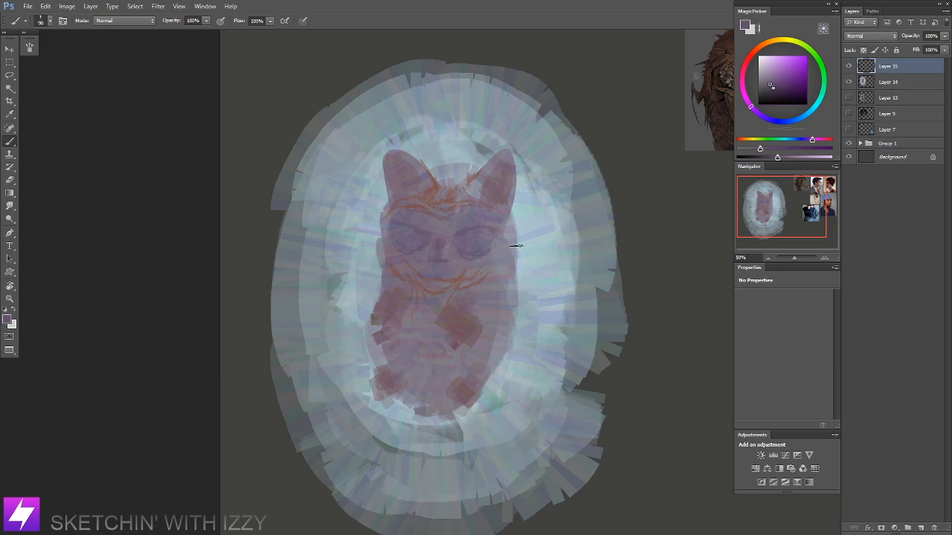
Step: Sample the orange-brown lines and outline the four paws and a pointed tail below the cat's body
{"action": "key", "text": "r"}
{"action": "mouse_move", "coordinate": [513, 247]}
{"action": "left_mouse_down"}
{"action": "mouse_move", "coordinate": [554, 347]}
{"action": "mouse_move", "coordinate": [498, 247]}
{"action": "left_mouse_up"}
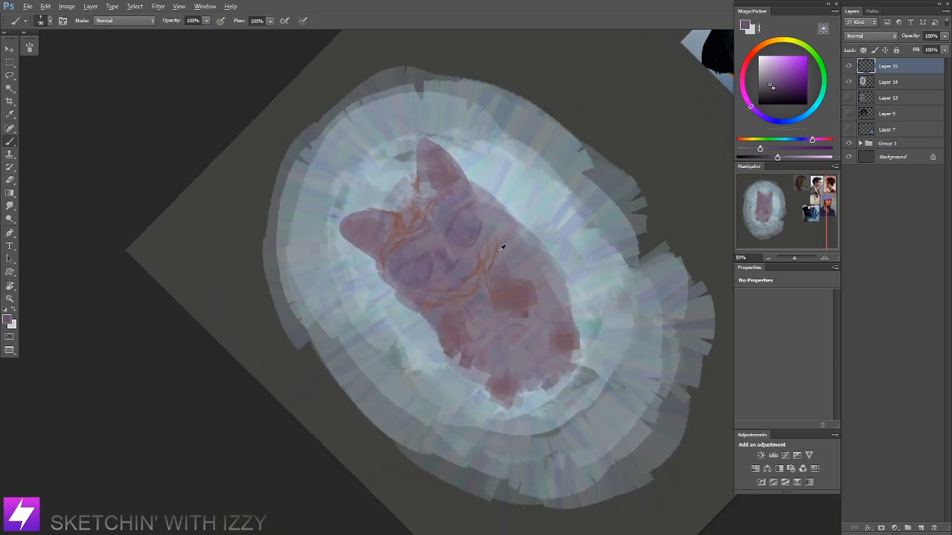
{"action": "left_click_drag", "start_coordinate": [719, 120], "coordinate": [540, 219]}
{"action": "left_click", "coordinate": [587, 197], "text": "alt"}
{"action": "left_click_drag", "start_coordinate": [455, 324], "coordinate": [610, 182]}
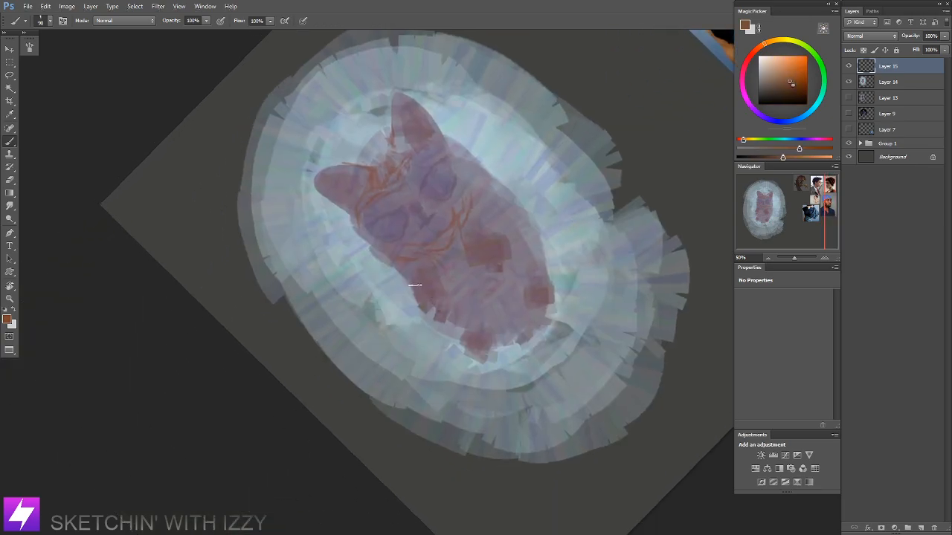
{"action": "left_click_drag", "start_coordinate": [449, 306], "coordinate": [452, 287]}
{"action": "mouse_move", "coordinate": [507, 337]}
{"action": "left_mouse_down"}
{"action": "mouse_move", "coordinate": [503, 282]}
{"action": "mouse_move", "coordinate": [491, 283]}
{"action": "mouse_move", "coordinate": [486, 305]}
{"action": "mouse_move", "coordinate": [496, 301]}
{"action": "left_mouse_up"}
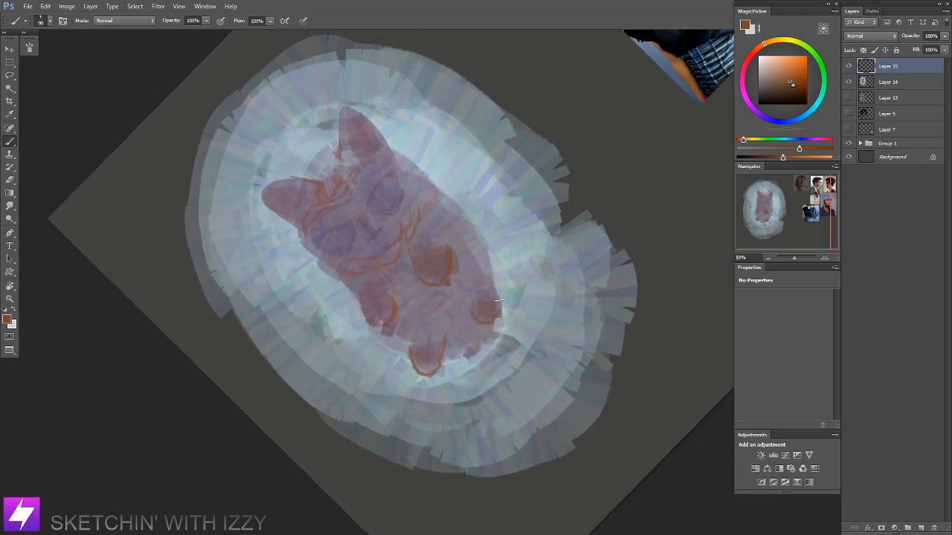
{"action": "key", "text": "Escape"}
{"action": "left_click_drag", "start_coordinate": [491, 325], "coordinate": [511, 326]}
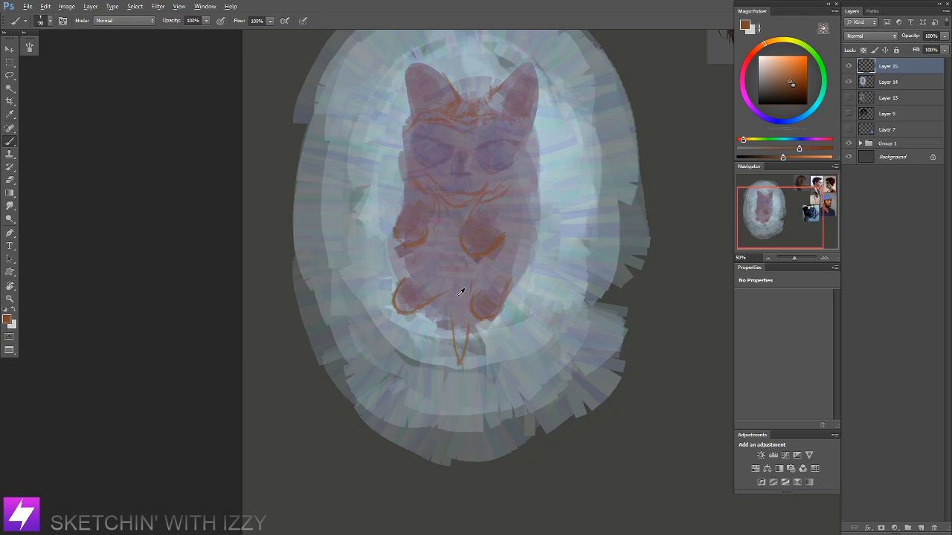
Step: Sample the lower body's mauve, fill in the cat's tail and touch up the side of the body
{"action": "left_click", "coordinate": [467, 322], "text": "alt"}
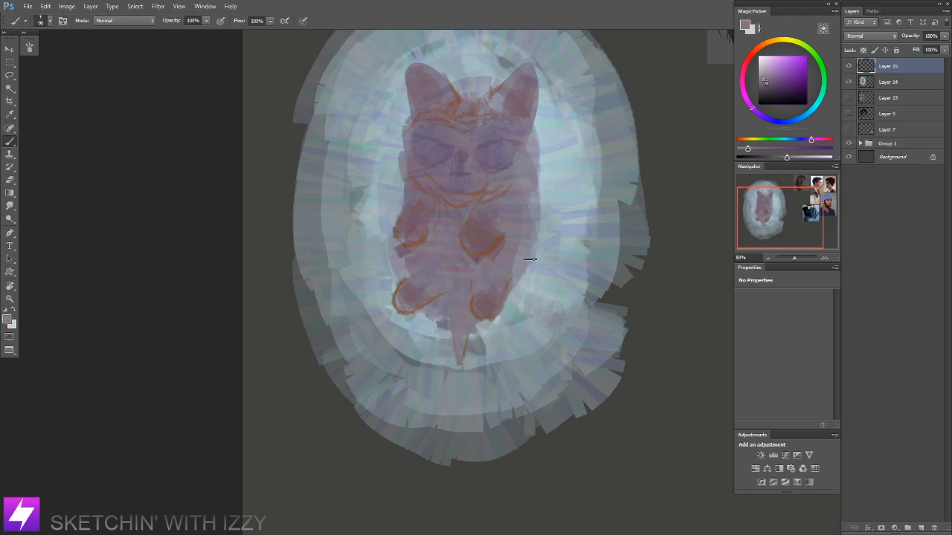
{"action": "key", "text": "ctrl+minus"}
{"action": "left_click_drag", "start_coordinate": [530, 286], "coordinate": [538, 302]}
{"action": "left_click_drag", "start_coordinate": [415, 334], "coordinate": [524, 343]}
{"action": "key", "text": "ctrl+minus"}
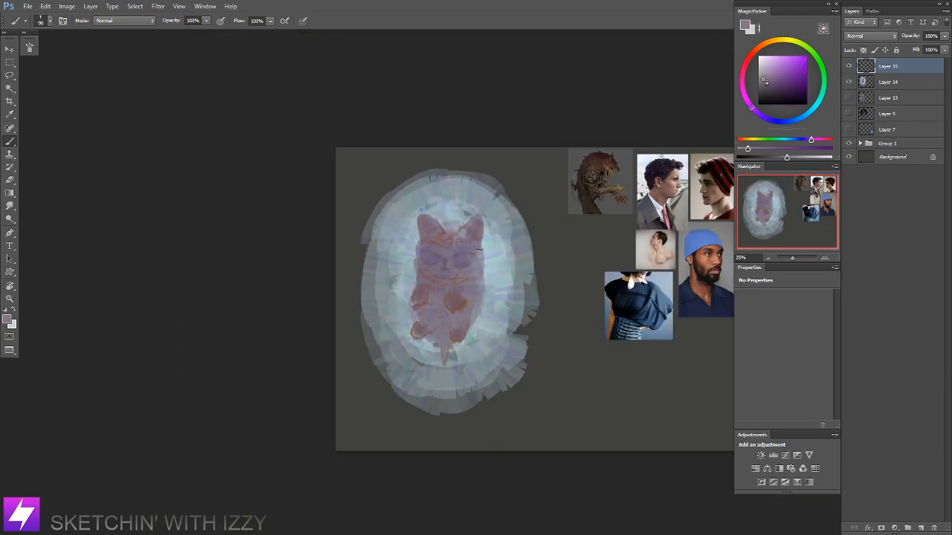
{"action": "key", "text": "ctrl+plus"}
{"action": "key", "text": "ctrl+plus"}
{"action": "left_click_drag", "start_coordinate": [438, 262], "coordinate": [481, 295]}
Step: Flip the canvas horizontally, sample the halo's pale blue and paint light fur strokes around the arms, legs and lower belly
{"action": "key", "text": "ctrl+shift+h"}
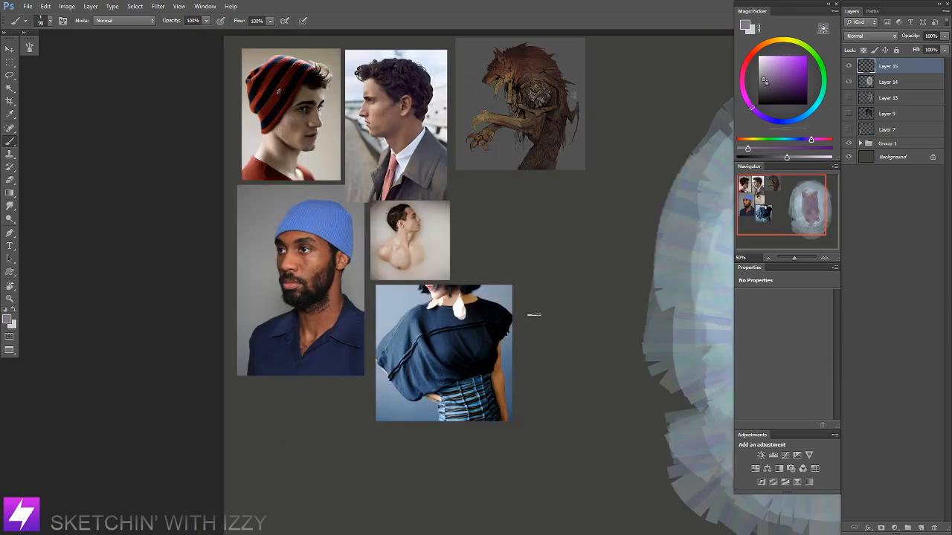
{"action": "left_click_drag", "start_coordinate": [534, 313], "coordinate": [350, 272]}
{"action": "scroll", "coordinate": [468, 246], "scroll_direction": "up", "scroll_amount": 2}
{"action": "left_click", "coordinate": [430, 245], "text": "alt"}
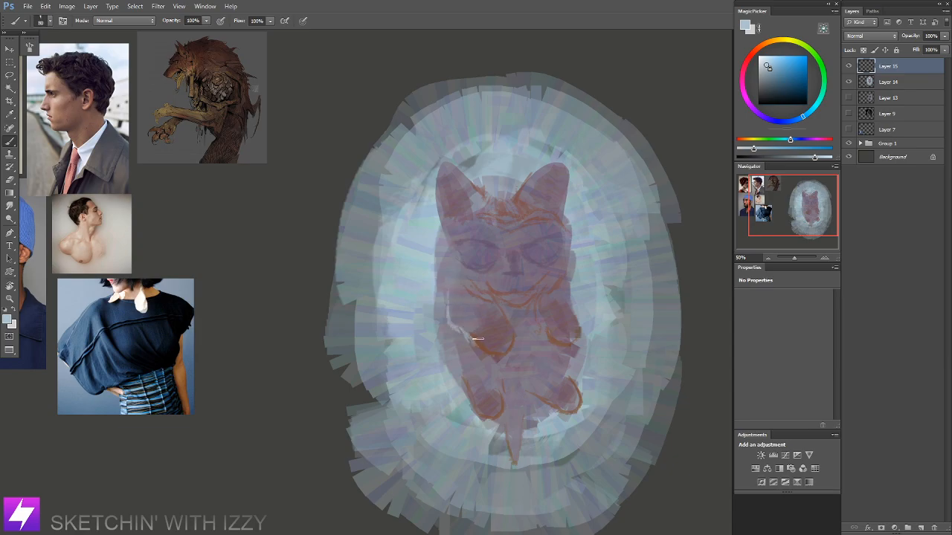
{"action": "left_click_drag", "start_coordinate": [455, 308], "coordinate": [459, 292]}
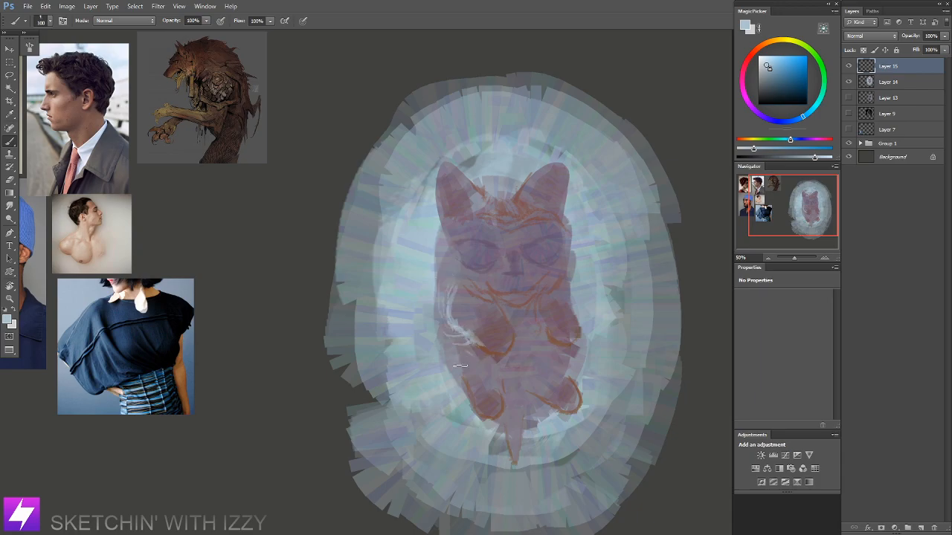
{"action": "mouse_move", "coordinate": [471, 380]}
{"action": "left_mouse_down"}
{"action": "mouse_move", "coordinate": [480, 395]}
{"action": "mouse_move", "coordinate": [462, 356]}
{"action": "left_mouse_up"}
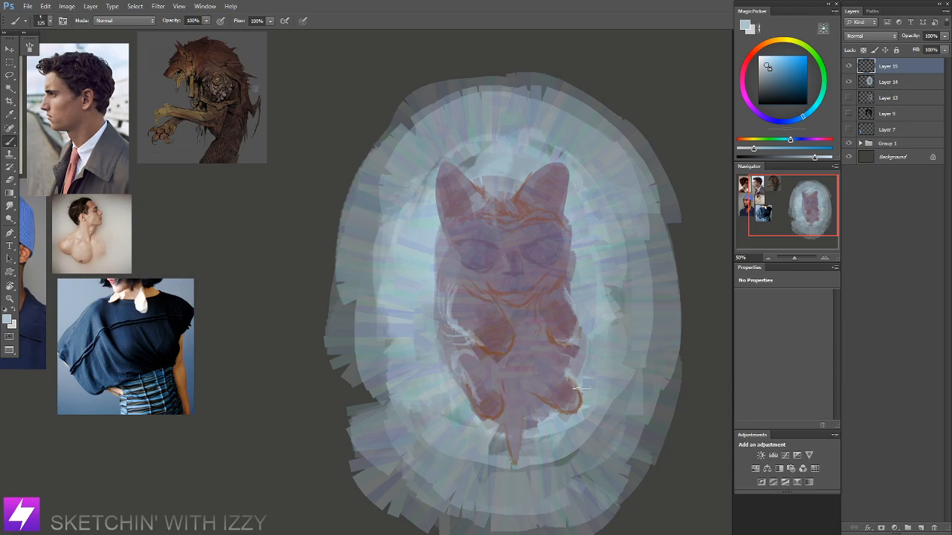
{"action": "left_click_drag", "start_coordinate": [559, 373], "coordinate": [532, 392]}
{"action": "left_click_drag", "start_coordinate": [562, 357], "coordinate": [512, 390]}
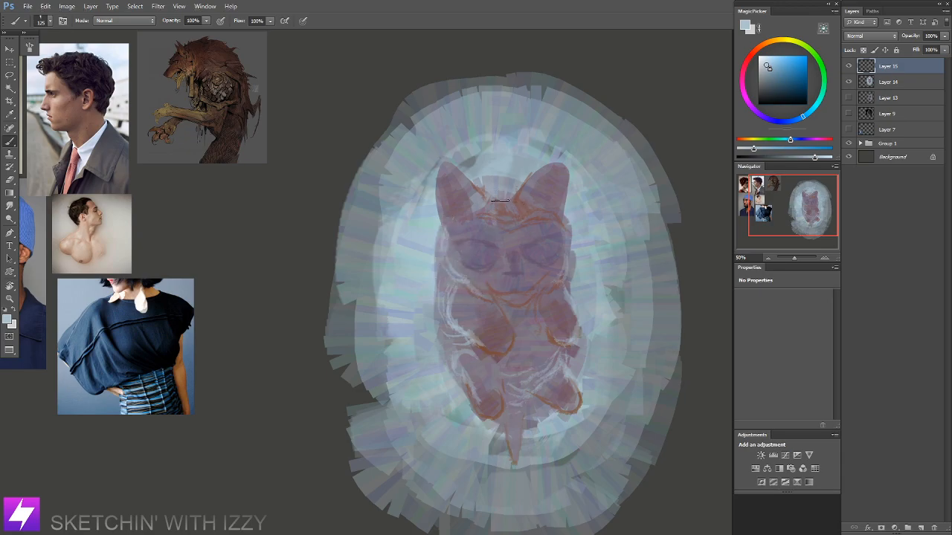
Step: Reduce the brush to 60 px and add pale-blue fur strokes on the forehead between the ears
{"action": "key", "text": "bracketleft"}
{"action": "key", "text": "bracketleft"}
{"action": "left_click_drag", "start_coordinate": [536, 245], "coordinate": [519, 241]}
{"action": "key", "text": "bracketleft"}
{"action": "key", "text": "bracketleft"}
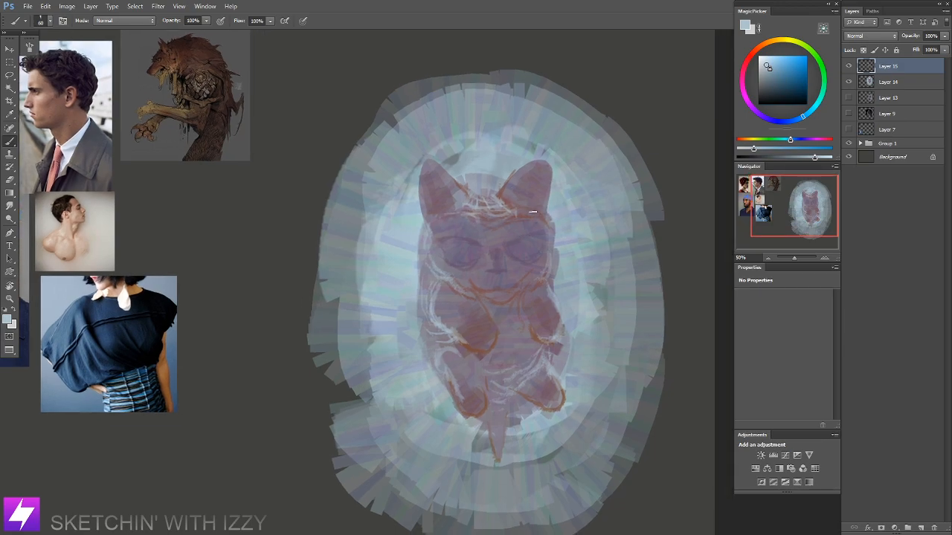
Step: Smudge the pale-blue fur strokes on the head and body at 50% strength, and flip the canvas horizontally again
{"action": "key", "text": "r"}
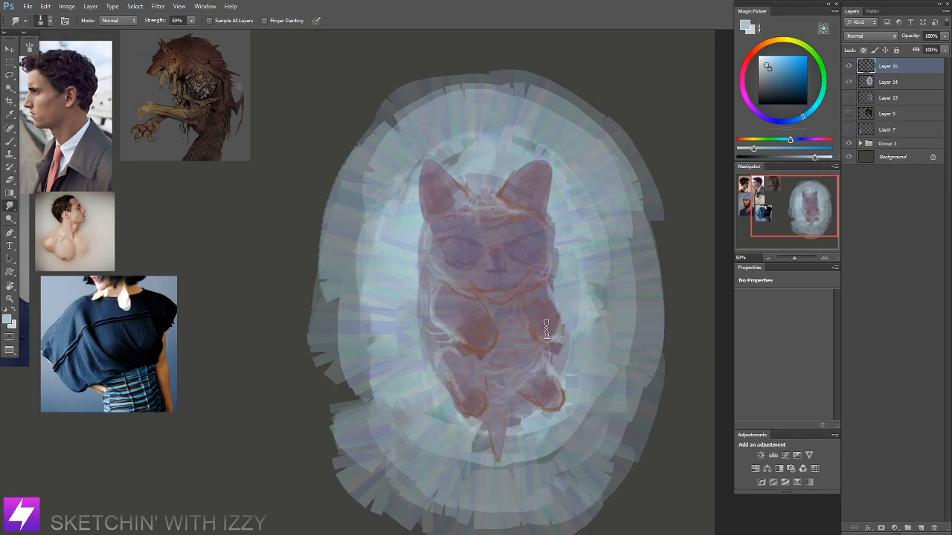
{"action": "key", "text": "ctrl+minus"}
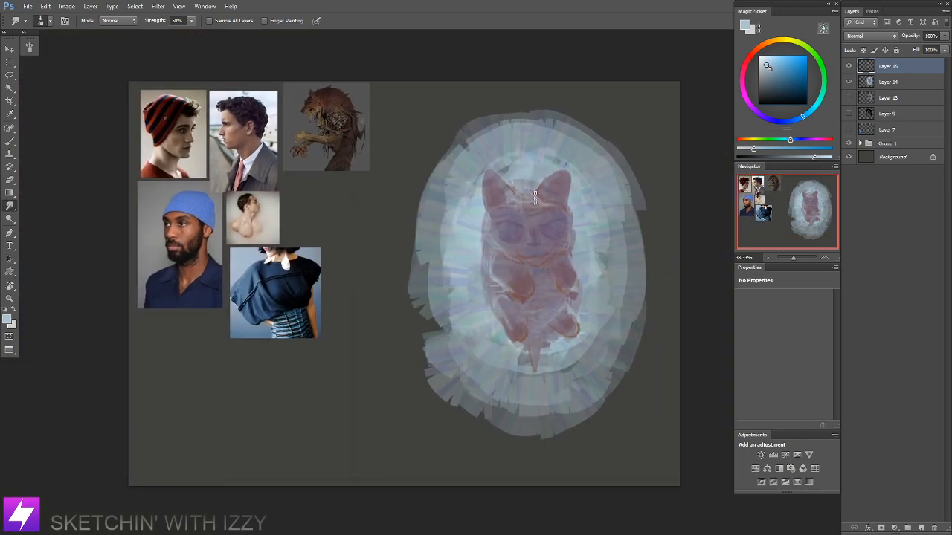
{"action": "key", "text": "ctrl+shift+h"}
{"action": "left_click_drag", "start_coordinate": [329, 298], "coordinate": [573, 315]}
Step: Return to painting with the rough 80 px texture brush preset
{"action": "key", "text": "b"}
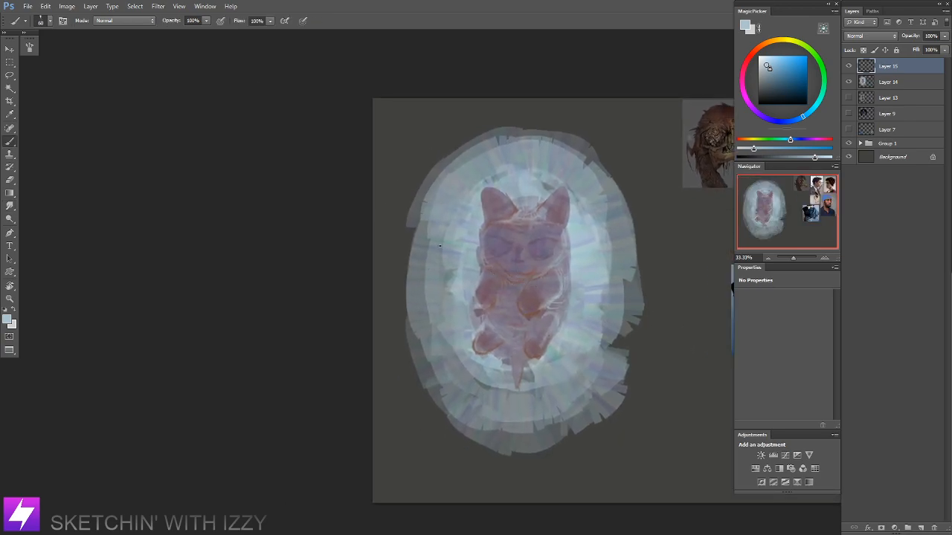
{"action": "left_click_drag", "start_coordinate": [413, 257], "coordinate": [187, 269]}
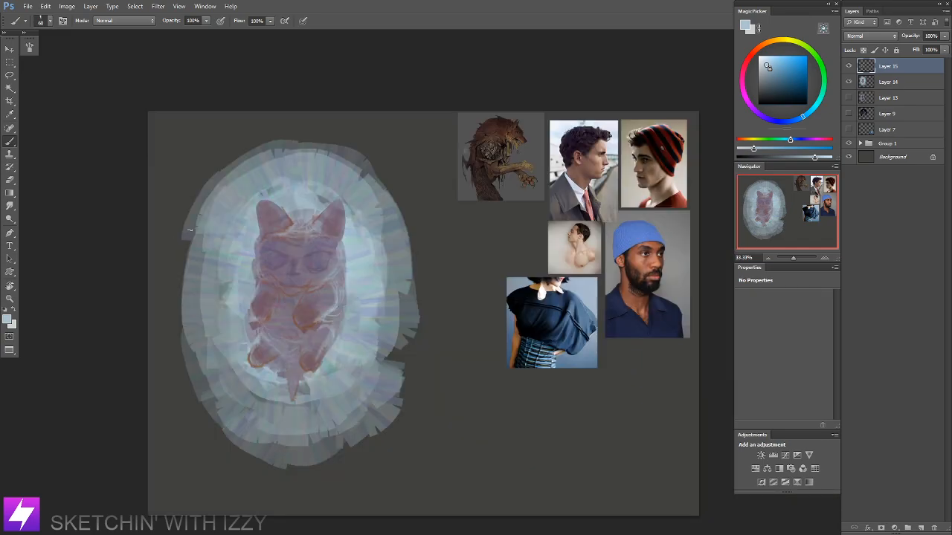
{"action": "right_click", "coordinate": [139, 253]}
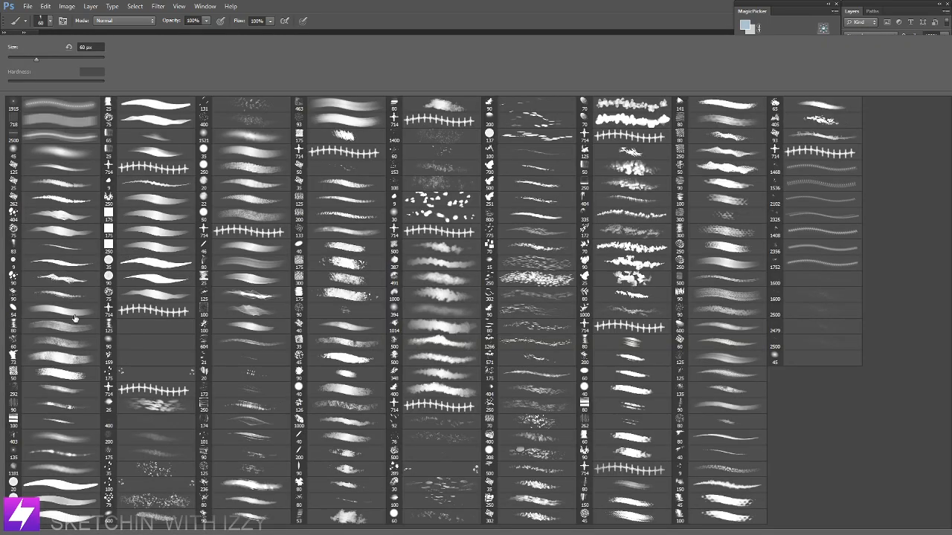
{"action": "double_click", "coordinate": [629, 405]}
{"action": "scroll", "coordinate": [365, 287], "scroll_direction": "up", "scroll_amount": 2}
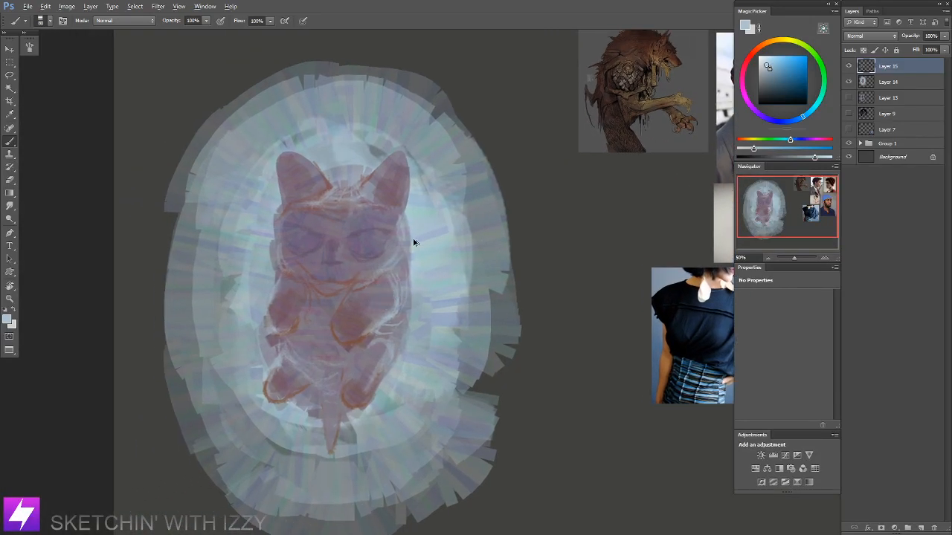
{"action": "scroll", "coordinate": [357, 293], "scroll_direction": "up", "scroll_amount": 1}
{"action": "left_click_drag", "start_coordinate": [414, 292], "coordinate": [422, 336]}
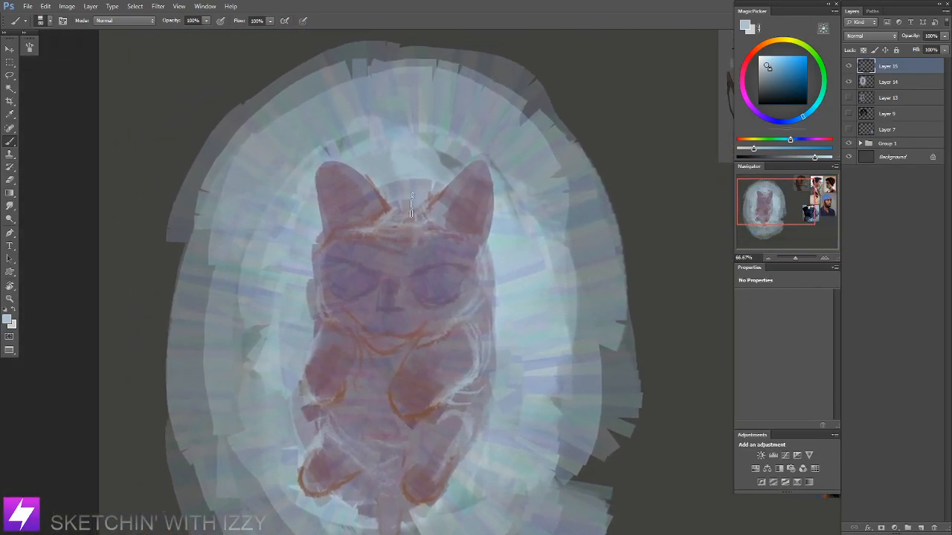
Step: Sample the eye's violet and block in both eyes as large round patches, using the brush at 125 and 100 px
{"action": "left_click", "coordinate": [429, 268], "text": "alt"}
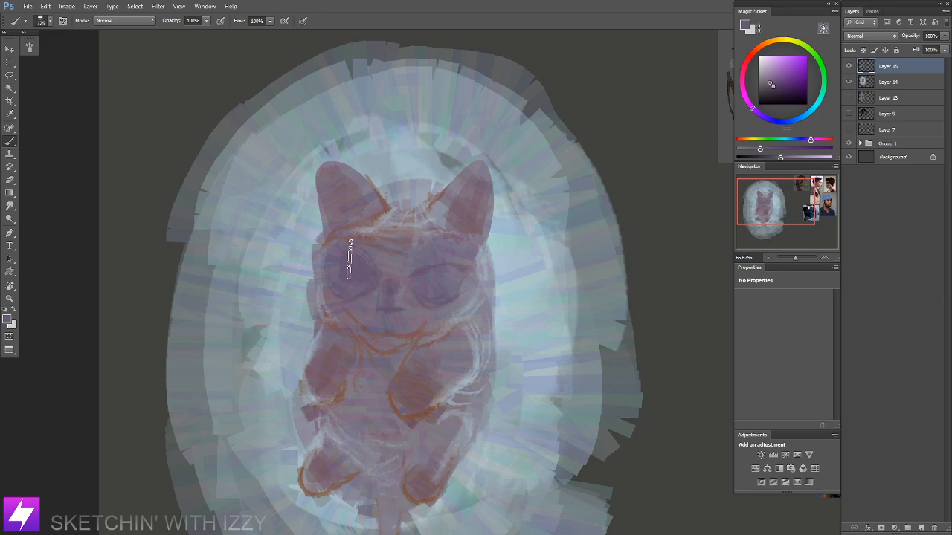
{"action": "mouse_move", "coordinate": [349, 284]}
{"action": "left_mouse_down"}
{"action": "mouse_move", "coordinate": [361, 246]}
{"action": "mouse_move", "coordinate": [360, 270]}
{"action": "left_mouse_up"}
{"action": "key", "text": "bracketleft"}
{"action": "left_click_drag", "start_coordinate": [440, 254], "coordinate": [450, 278]}
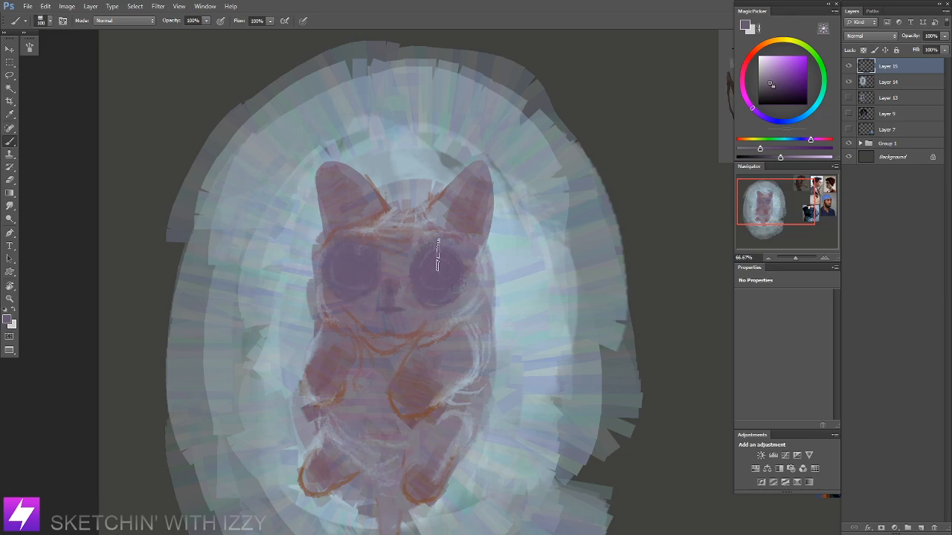
{"action": "mouse_move", "coordinate": [468, 231]}
{"action": "left_mouse_down"}
{"action": "mouse_move", "coordinate": [474, 266]}
{"action": "mouse_move", "coordinate": [456, 243]}
{"action": "left_mouse_up"}
Step: Sample the ear colour, make it a more saturated pink and paint textured inner areas in both ears
{"action": "left_click", "coordinate": [459, 233], "text": "alt"}
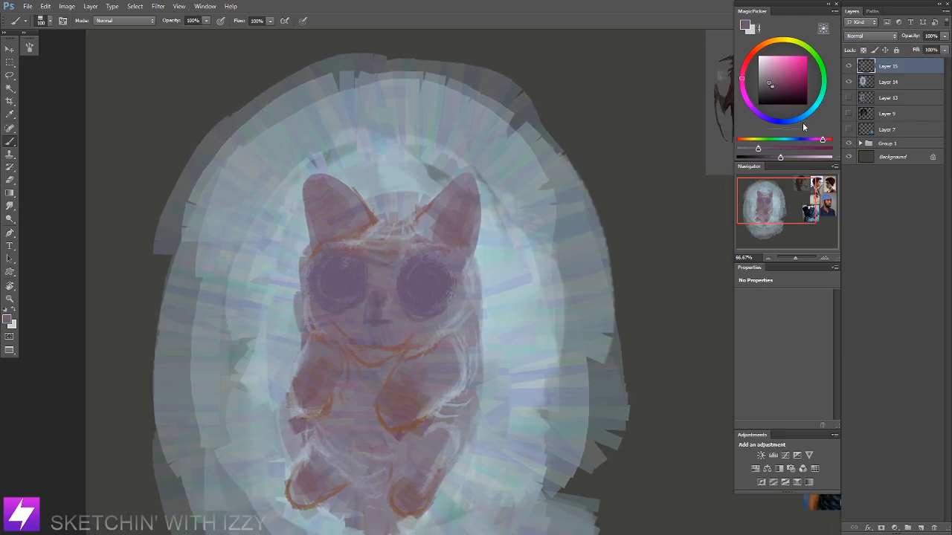
{"action": "left_click_drag", "start_coordinate": [783, 157], "coordinate": [781, 157]}
{"action": "left_click_drag", "start_coordinate": [769, 148], "coordinate": [773, 148]}
{"action": "key", "text": "bracketleft"}
{"action": "mouse_move", "coordinate": [438, 215]}
{"action": "left_mouse_down"}
{"action": "mouse_move", "coordinate": [457, 212]}
{"action": "mouse_move", "coordinate": [437, 231]}
{"action": "mouse_move", "coordinate": [466, 184]}
{"action": "mouse_move", "coordinate": [461, 202]}
{"action": "left_mouse_up"}
{"action": "key", "text": "ctrl+z"}
{"action": "mouse_move", "coordinate": [337, 216]}
{"action": "left_mouse_down"}
{"action": "mouse_move", "coordinate": [319, 190]}
{"action": "mouse_move", "coordinate": [345, 215]}
{"action": "mouse_move", "coordinate": [320, 202]}
{"action": "mouse_move", "coordinate": [344, 227]}
{"action": "left_mouse_up"}
{"action": "left_click_drag", "start_coordinate": [388, 367], "coordinate": [397, 294]}
Step: Paint the same pink on both front paws at 100 px and on the nose and muzzle at 150 px
{"action": "key", "text": "bracketright"}
{"action": "key", "text": "bracketright"}
{"action": "key", "text": "bracketright"}
{"action": "key", "text": "bracketright"}
{"action": "left_click_drag", "start_coordinate": [306, 314], "coordinate": [320, 327]}
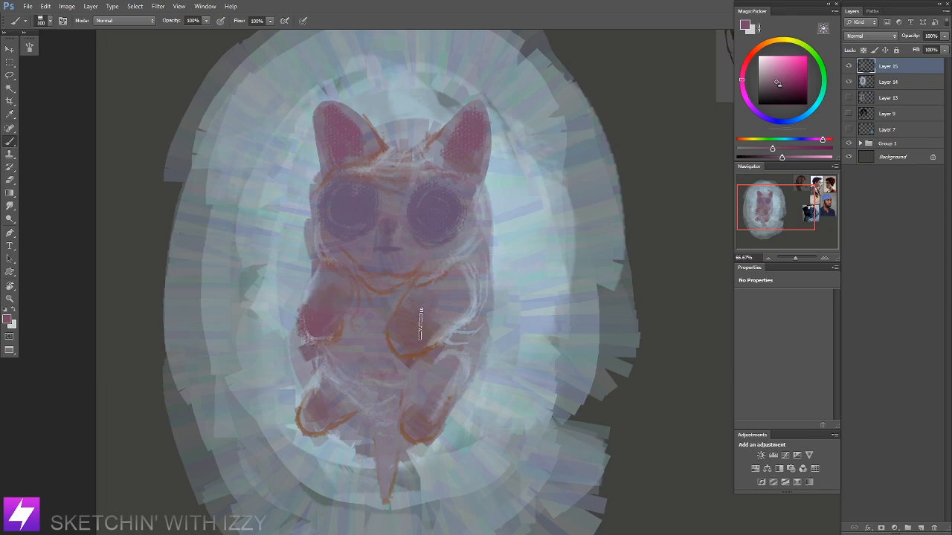
{"action": "left_click_drag", "start_coordinate": [429, 277], "coordinate": [428, 305]}
{"action": "key", "text": "bracketright"}
{"action": "key", "text": "bracketright"}
{"action": "left_click_drag", "start_coordinate": [396, 271], "coordinate": [403, 273]}
{"action": "mouse_move", "coordinate": [432, 400]}
{"action": "left_mouse_down"}
{"action": "mouse_move", "coordinate": [419, 295]}
{"action": "mouse_move", "coordinate": [438, 265]}
{"action": "left_mouse_up"}
{"action": "left_click_drag", "start_coordinate": [411, 303], "coordinate": [411, 311]}
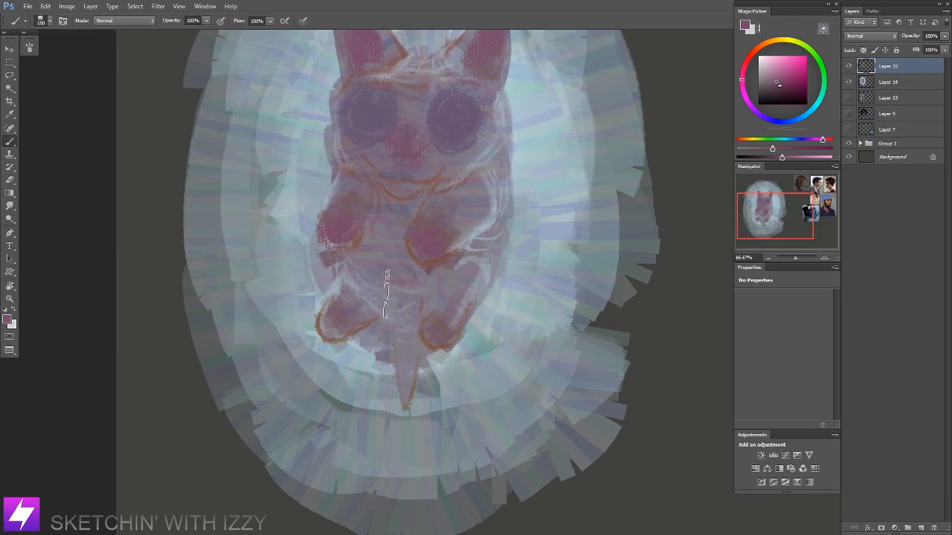
Step: Paint both hind paws pink with a 100 px brush and the tail with a 70 px brush
{"action": "key", "text": "bracketleft"}
{"action": "key", "text": "bracketleft"}
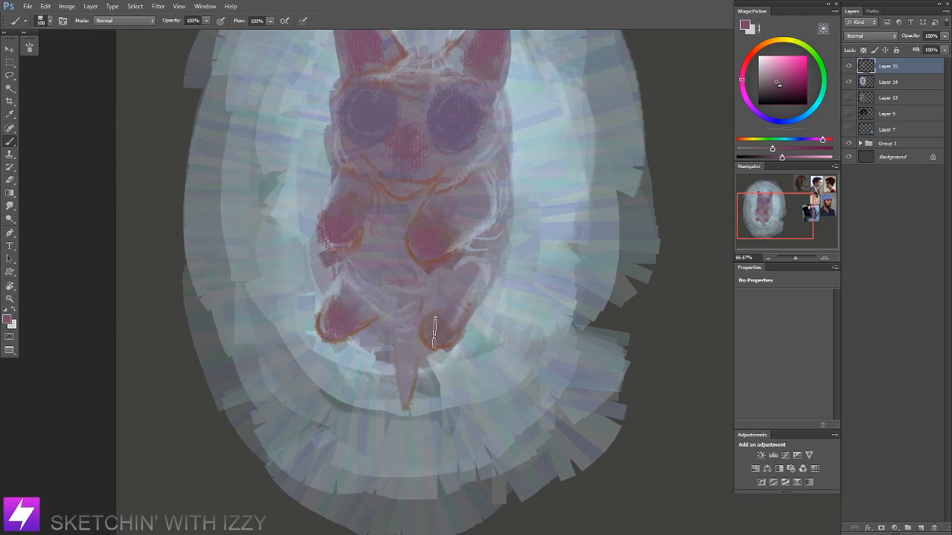
{"action": "key", "text": "bracketleft"}
{"action": "key", "text": "bracketleft"}
{"action": "key", "text": "bracketleft"}
{"action": "left_click_drag", "start_coordinate": [403, 391], "coordinate": [402, 338]}
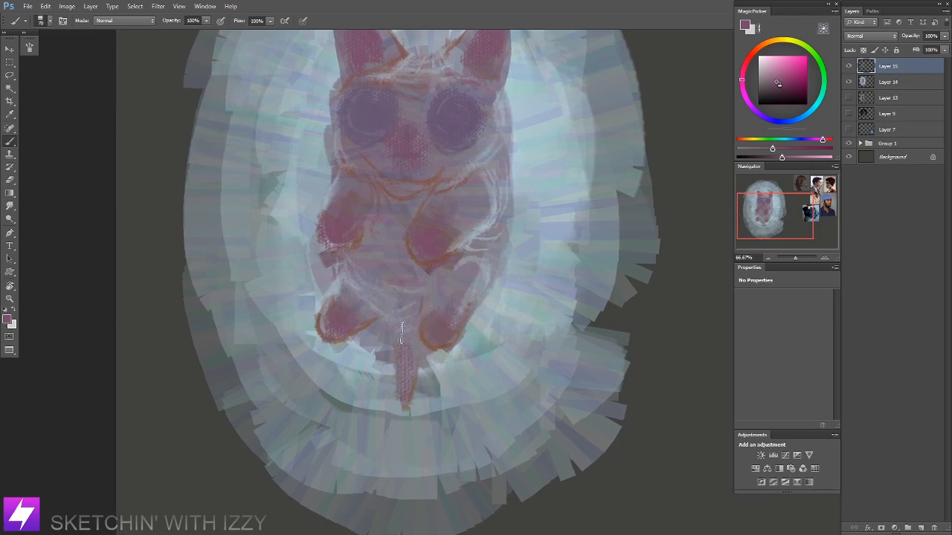
Step: Smudge the fresh paint on the eyes, nose, paws and tail to soften it
{"action": "key", "text": "r"}
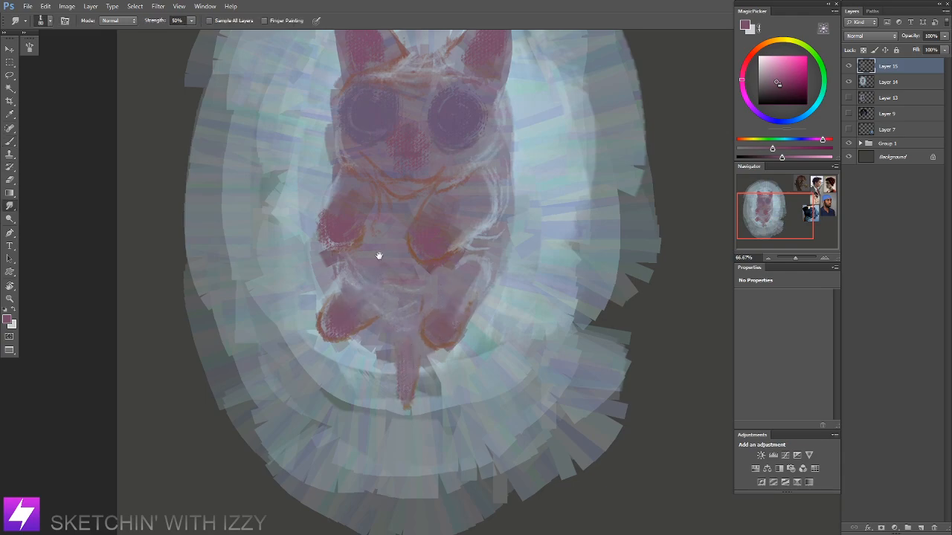
{"action": "scroll", "coordinate": [372, 267], "scroll_direction": "up", "scroll_amount": 2}
{"action": "scroll", "coordinate": [458, 284], "scroll_direction": "up", "scroll_amount": 2}
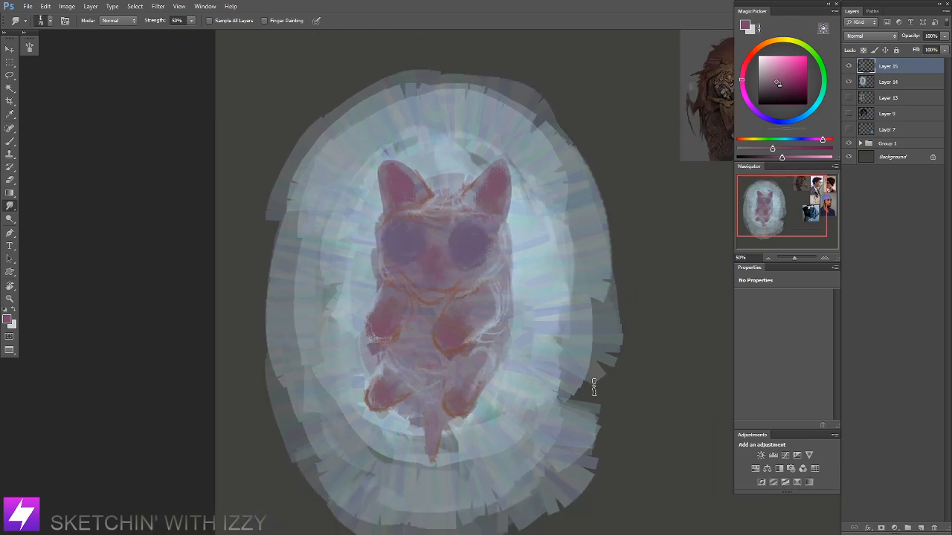
Step: Add a new layer, tilt the view, sample the halo's pale blue and clean up the head's contour around the ears and cheek
{"action": "key", "text": "ctrl+shift+alt+n"}
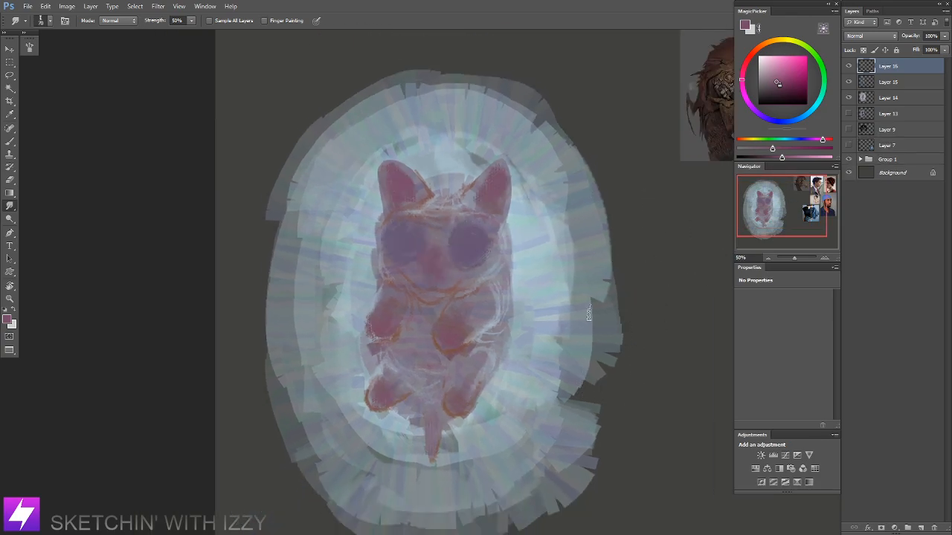
{"action": "key", "text": "r"}
{"action": "mouse_move", "coordinate": [580, 310]}
{"action": "left_mouse_down"}
{"action": "mouse_move", "coordinate": [564, 328]}
{"action": "mouse_move", "coordinate": [553, 325]}
{"action": "mouse_move", "coordinate": [561, 313]}
{"action": "mouse_move", "coordinate": [553, 330]}
{"action": "left_mouse_up"}
{"action": "key", "text": "b"}
{"action": "left_click", "coordinate": [408, 191], "text": "alt"}
{"action": "mouse_move", "coordinate": [429, 192]}
{"action": "left_mouse_down"}
{"action": "mouse_move", "coordinate": [411, 199]}
{"action": "mouse_move", "coordinate": [442, 187]}
{"action": "mouse_move", "coordinate": [418, 217]}
{"action": "left_mouse_up"}
{"action": "left_click_drag", "start_coordinate": [374, 264], "coordinate": [377, 276]}
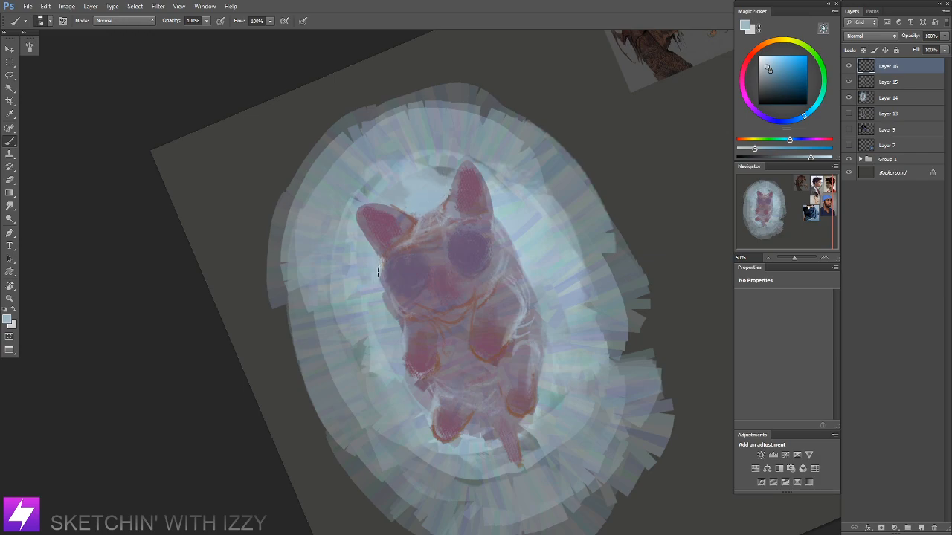
{"action": "left_click_drag", "start_coordinate": [388, 316], "coordinate": [381, 304]}
Step: Sample the face's mauve and widen both cheeks with textured fur strokes using the brush at 80 px
{"action": "left_click", "coordinate": [395, 292], "text": "alt"}
{"action": "left_click_drag", "start_coordinate": [382, 267], "coordinate": [393, 300]}
{"action": "key", "text": "ctrl+z"}
{"action": "key", "text": "]"}
{"action": "mouse_move", "coordinate": [381, 262]}
{"action": "left_mouse_down"}
{"action": "mouse_move", "coordinate": [388, 296]}
{"action": "mouse_move", "coordinate": [402, 308]}
{"action": "left_mouse_up"}
{"action": "mouse_move", "coordinate": [494, 229]}
{"action": "left_mouse_down"}
{"action": "mouse_move", "coordinate": [499, 271]}
{"action": "mouse_move", "coordinate": [500, 240]}
{"action": "left_mouse_up"}
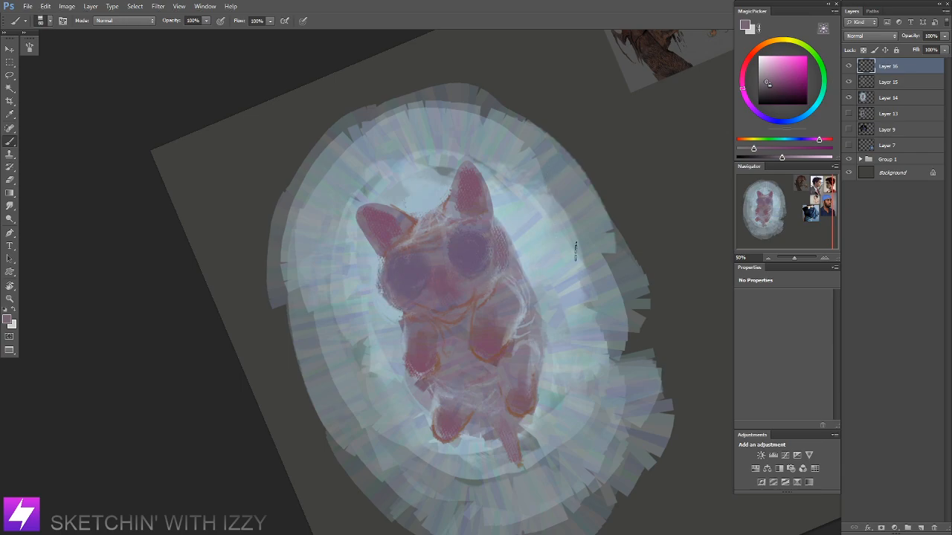
Step: Reset the view rotation and switch to a different brush preset for the cat's body
{"action": "key", "text": "ctrl+minus"}
{"action": "key", "text": "Escape"}
{"action": "left_click_drag", "start_coordinate": [515, 288], "coordinate": [586, 308]}
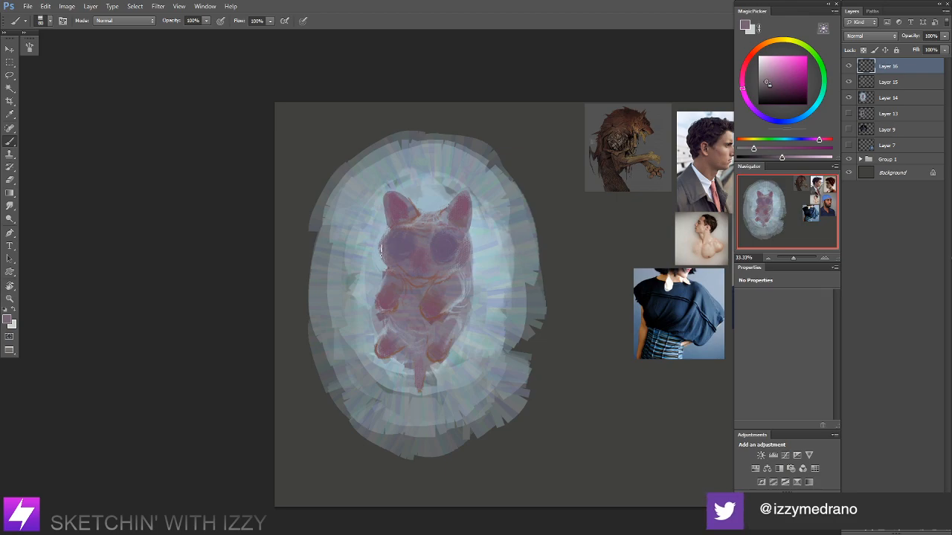
{"action": "right_click", "coordinate": [296, 271]}
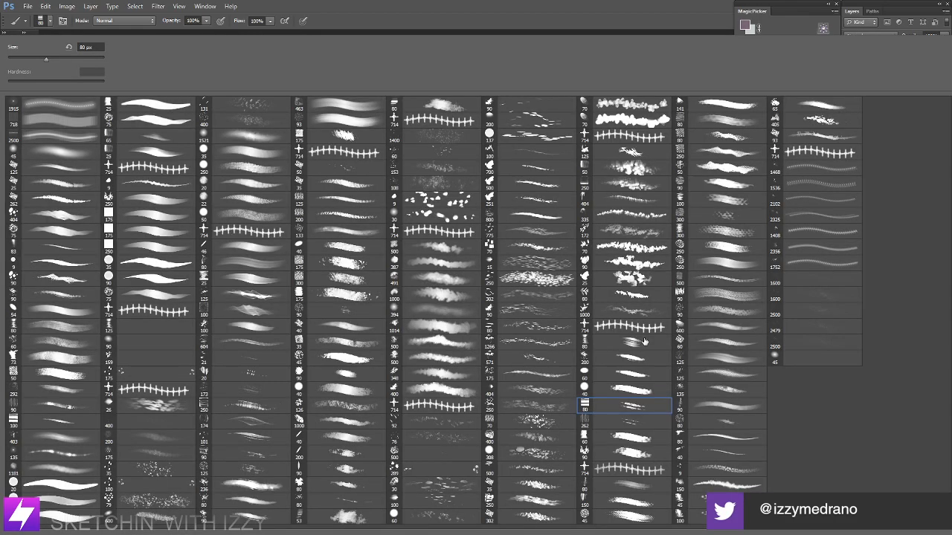
{"action": "key", "text": "ctrl+plus"}
{"action": "left_click_drag", "start_coordinate": [460, 284], "coordinate": [531, 266]}
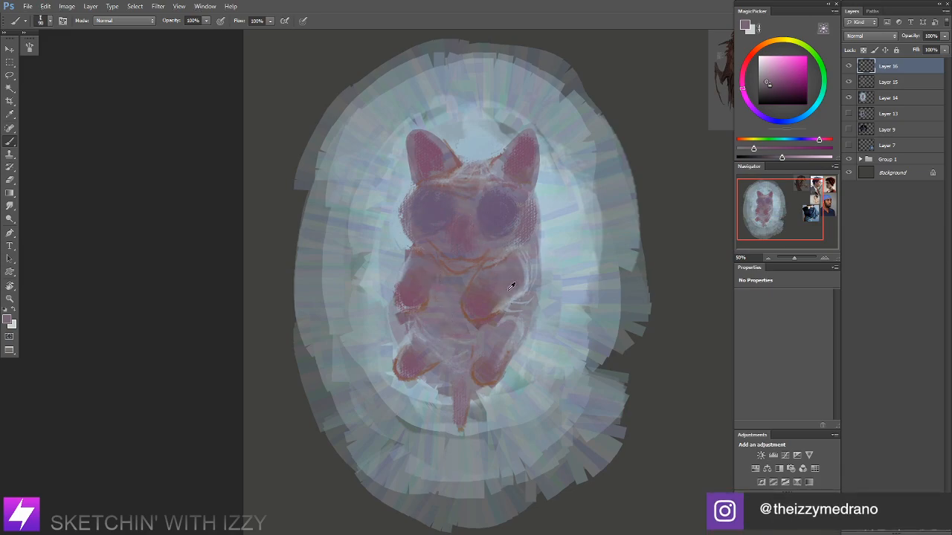
Step: Sample the pink near the front paw and shade the middle of the cat's belly with an enlarged brush
{"action": "left_click", "coordinate": [482, 317], "text": "alt"}
{"action": "key", "text": "bracketleft"}
{"action": "key", "text": "bracketleft"}
{"action": "key", "text": "bracketleft"}
{"action": "mouse_move", "coordinate": [441, 323]}
{"action": "left_mouse_down"}
{"action": "mouse_move", "coordinate": [463, 357]}
{"action": "mouse_move", "coordinate": [446, 312]}
{"action": "mouse_move", "coordinate": [465, 330]}
{"action": "left_mouse_up"}
{"action": "key", "text": "ctrl+z"}
{"action": "key", "text": "bracketright"}
{"action": "key", "text": "bracketright"}
{"action": "key", "text": "bracketright"}
Step: Sample a greyish violet from the body, rotate the view and paint a light round spot in each eye at 40 px
{"action": "left_click", "coordinate": [447, 296], "text": "alt"}
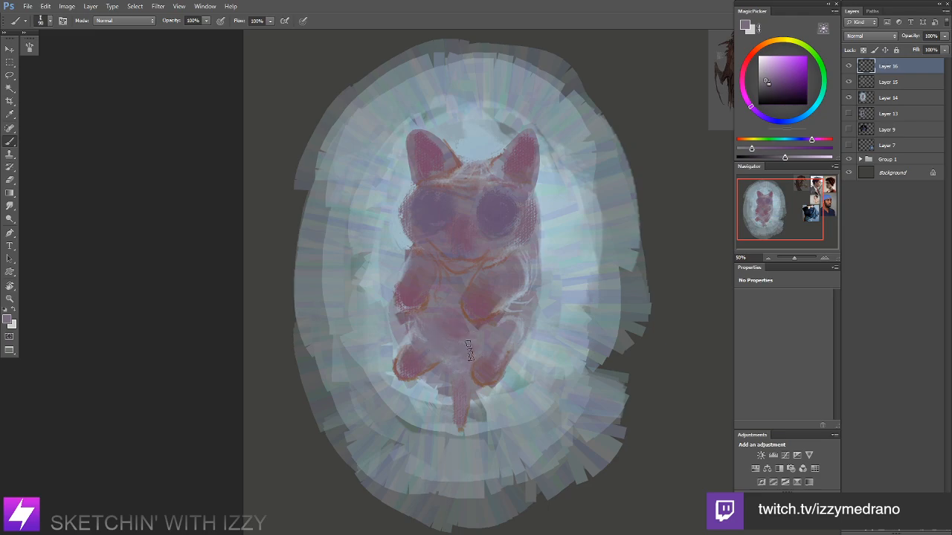
{"action": "key", "text": "r"}
{"action": "left_click_drag", "start_coordinate": [515, 296], "coordinate": [511, 174]}
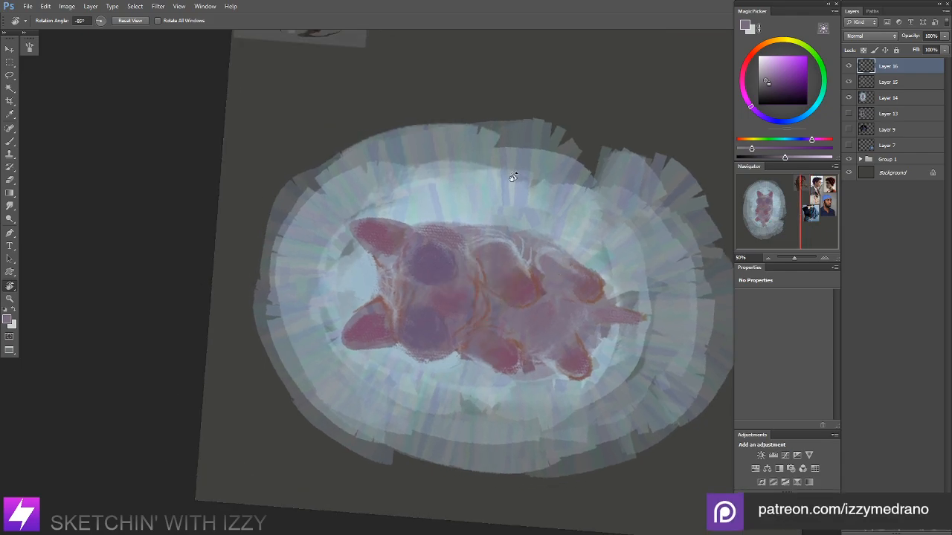
{"action": "left_click_drag", "start_coordinate": [455, 279], "coordinate": [495, 270]}
{"action": "key", "text": "ctrl+plus"}
{"action": "key", "text": "b"}
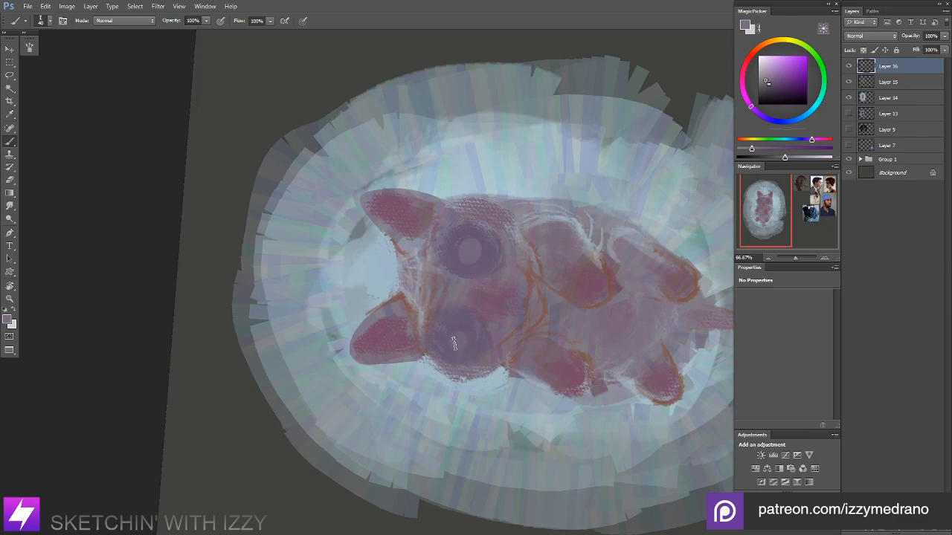
Step: Sample a muted pinkish mauve beside the cat's eye and switch to a different textured brush preset
{"action": "key", "text": "Escape"}
{"action": "left_click_drag", "start_coordinate": [500, 332], "coordinate": [543, 326]}
{"action": "left_click", "coordinate": [510, 350], "text": "alt"}
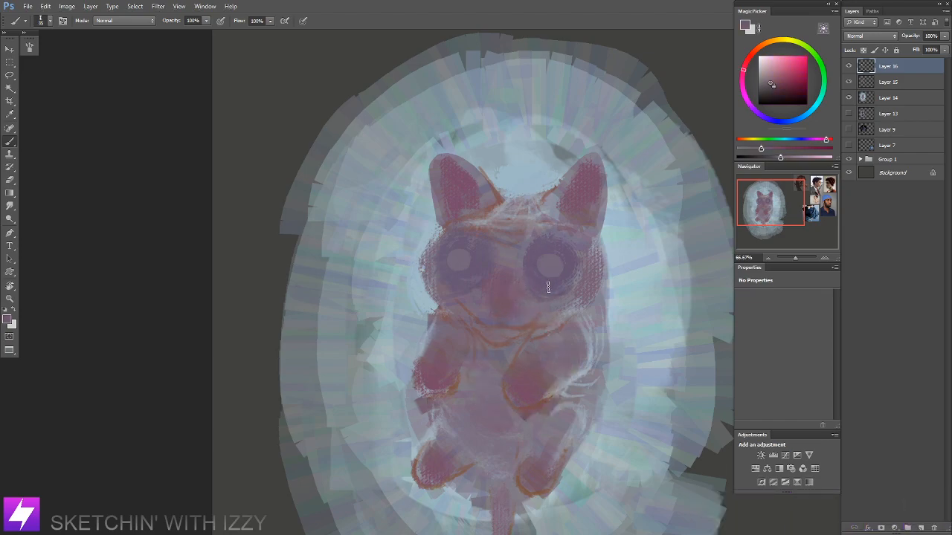
{"action": "key", "text": "r"}
{"action": "left_click_drag", "start_coordinate": [549, 285], "coordinate": [483, 301]}
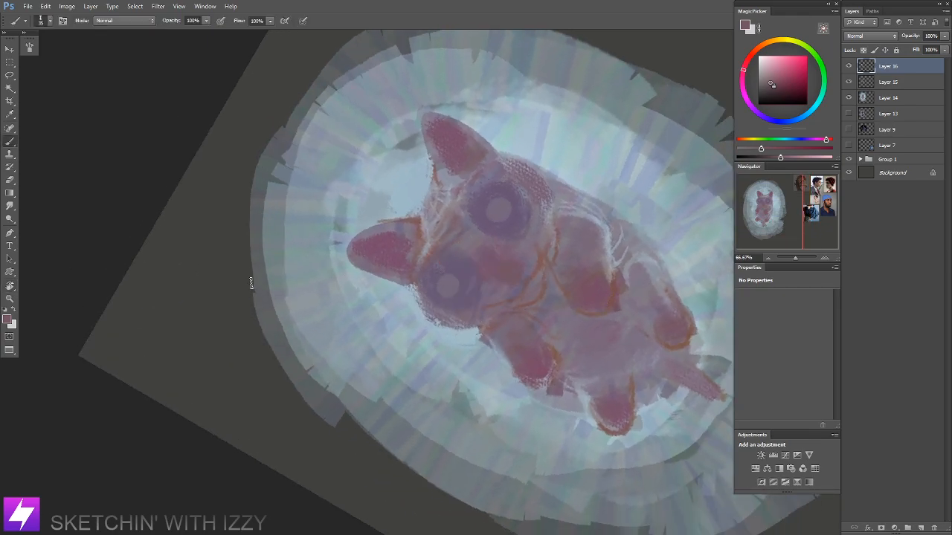
{"action": "right_click", "coordinate": [248, 240]}
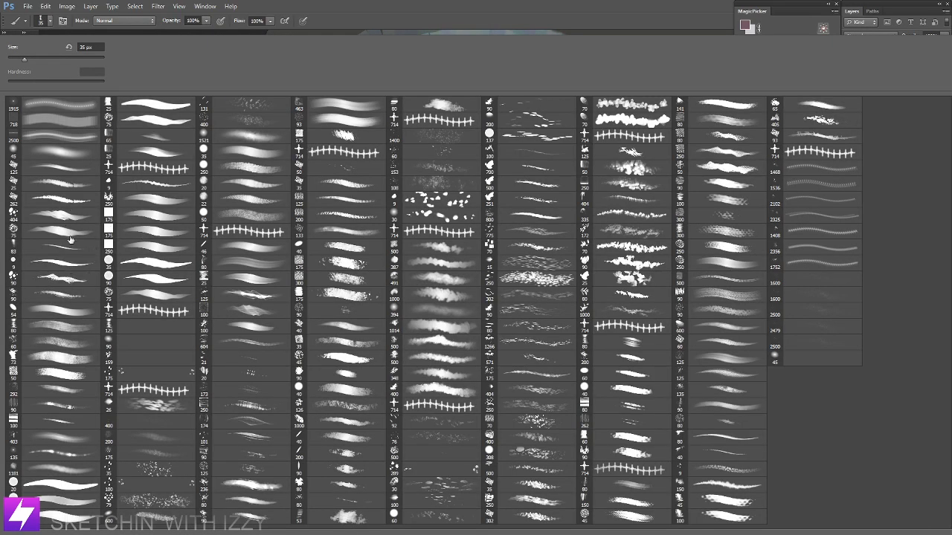
{"action": "double_click", "coordinate": [70, 232]}
Step: Sample a violet from the eye's edge, darken it and outline a small open mouth on the muzzle
{"action": "key", "text": "ctrl+plus"}
{"action": "left_click_drag", "start_coordinate": [525, 254], "coordinate": [508, 271]}
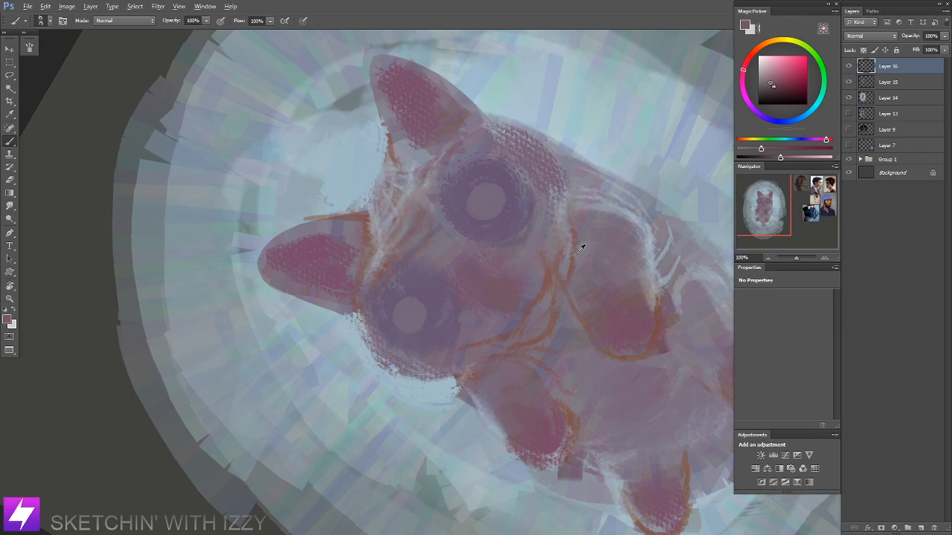
{"action": "left_click", "coordinate": [513, 197], "text": "alt"}
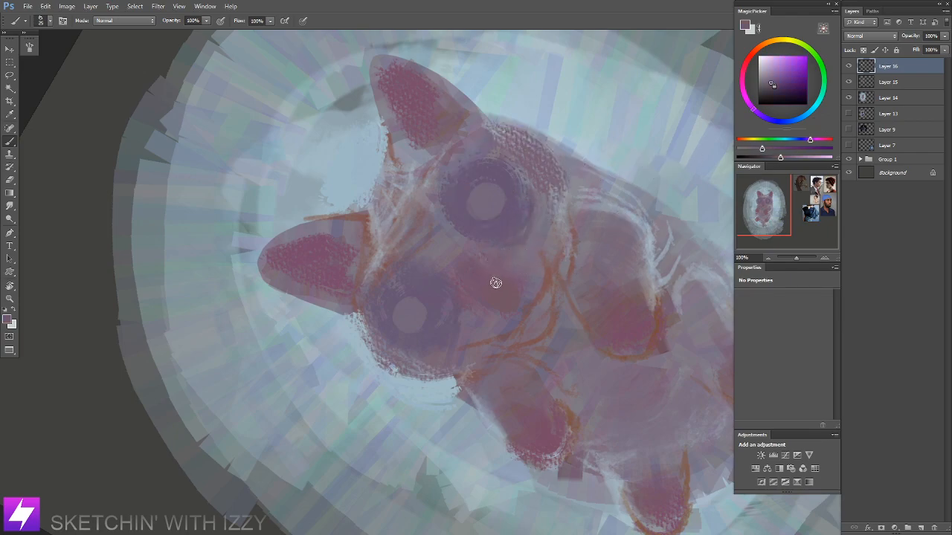
{"action": "left_click_drag", "start_coordinate": [775, 158], "coordinate": [772, 157]}
{"action": "key", "text": "Escape"}
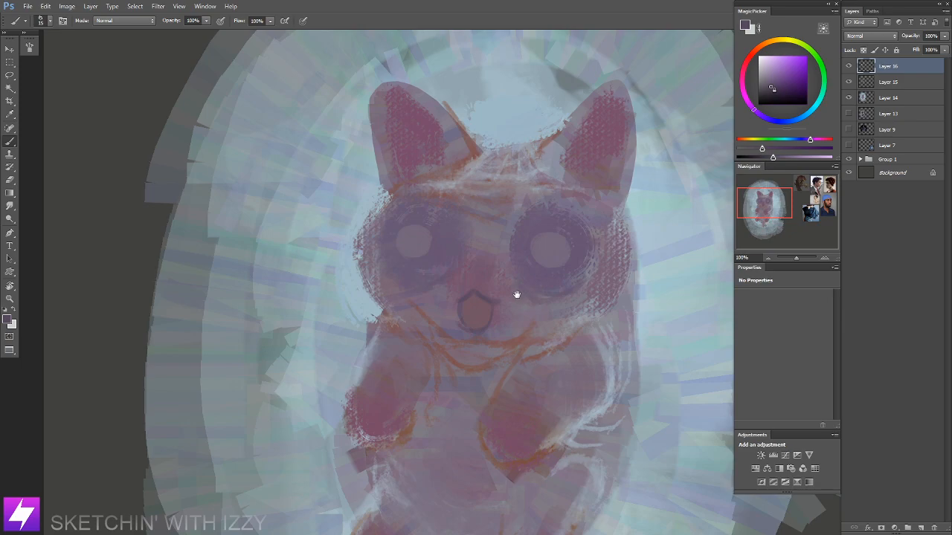
Step: Paint a small dark triangular nose above the mouth and dot a highlight sampled from the pale-blue halo in each eye
{"action": "left_click_drag", "start_coordinate": [477, 286], "coordinate": [520, 295]}
{"action": "key", "text": "bracketright"}
{"action": "key", "text": "bracketright"}
{"action": "key", "text": "bracketright"}
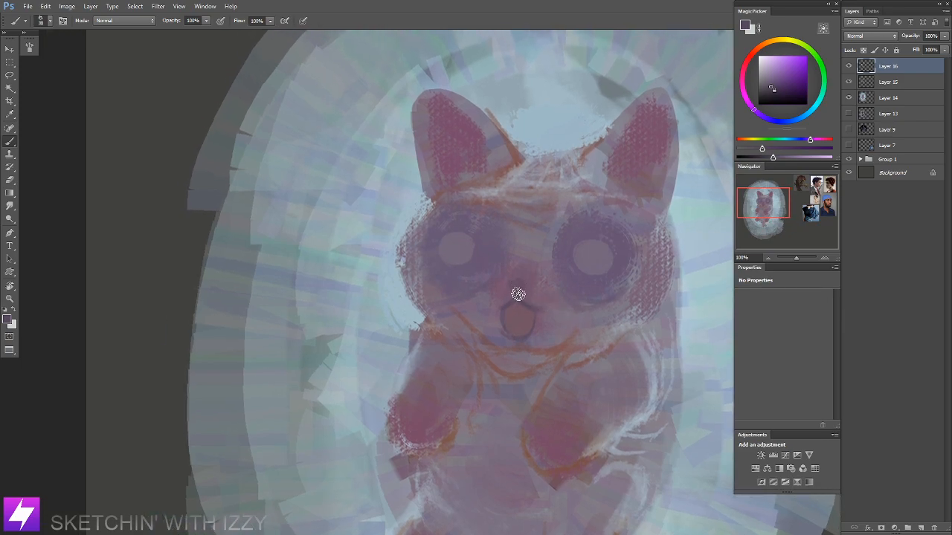
{"action": "mouse_move", "coordinate": [524, 285]}
{"action": "left_mouse_down"}
{"action": "mouse_move", "coordinate": [523, 303]}
{"action": "mouse_move", "coordinate": [530, 288]}
{"action": "left_mouse_up"}
{"action": "left_click", "coordinate": [532, 293], "text": "alt"}
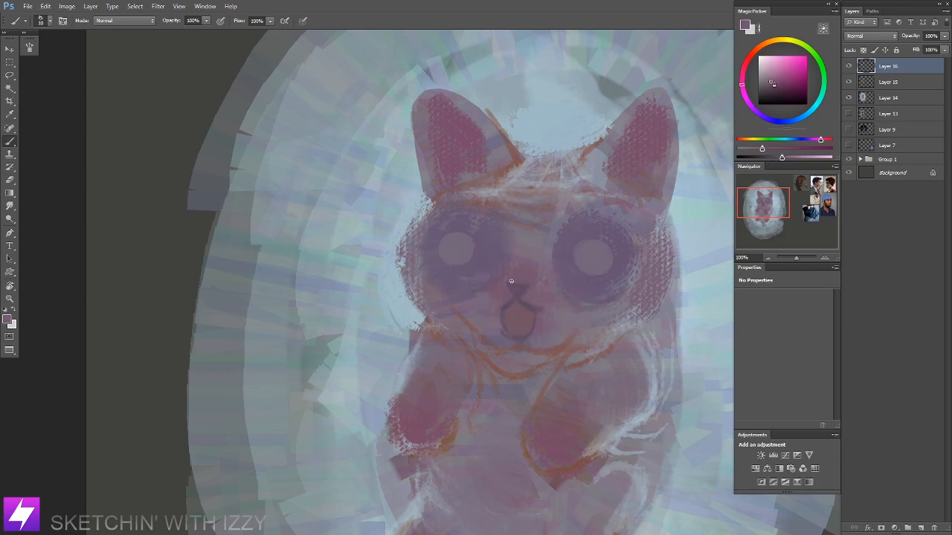
{"action": "key", "text": "ctrl+minus"}
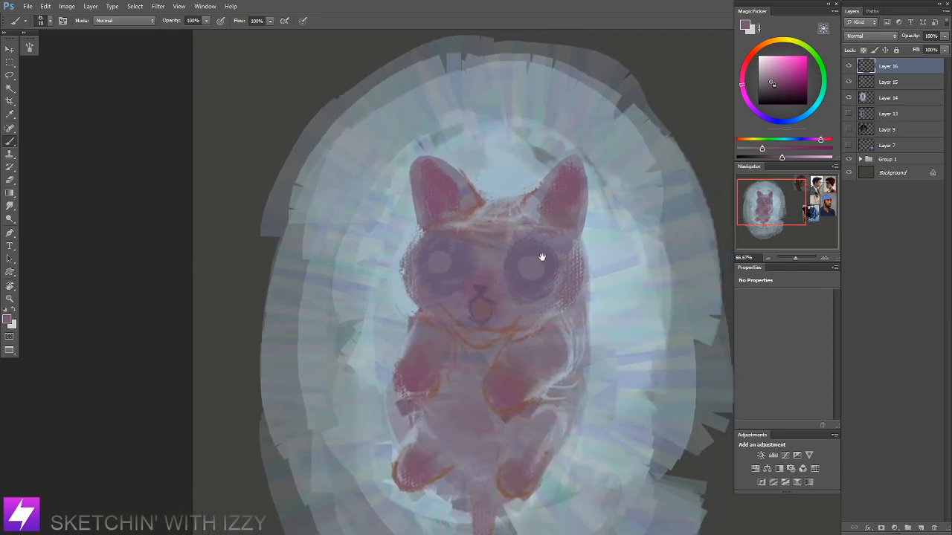
{"action": "left_click", "coordinate": [588, 252], "text": "alt"}
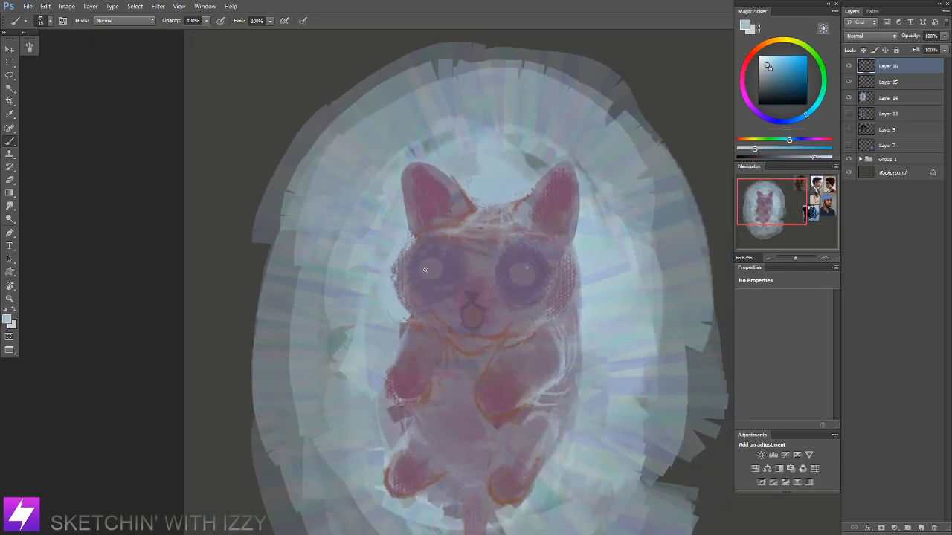
Step: Sample a greyish violet from the face and draw smile lines, chin folds and fur strokes down to the upper chest
{"action": "key", "text": "r"}
{"action": "mouse_move", "coordinate": [605, 414]}
{"action": "left_mouse_down"}
{"action": "mouse_move", "coordinate": [659, 333]}
{"action": "mouse_move", "coordinate": [663, 220]}
{"action": "mouse_move", "coordinate": [563, 279]}
{"action": "mouse_move", "coordinate": [548, 279]}
{"action": "left_mouse_up"}
{"action": "key", "text": "b"}
{"action": "left_click", "coordinate": [495, 299], "text": "alt"}
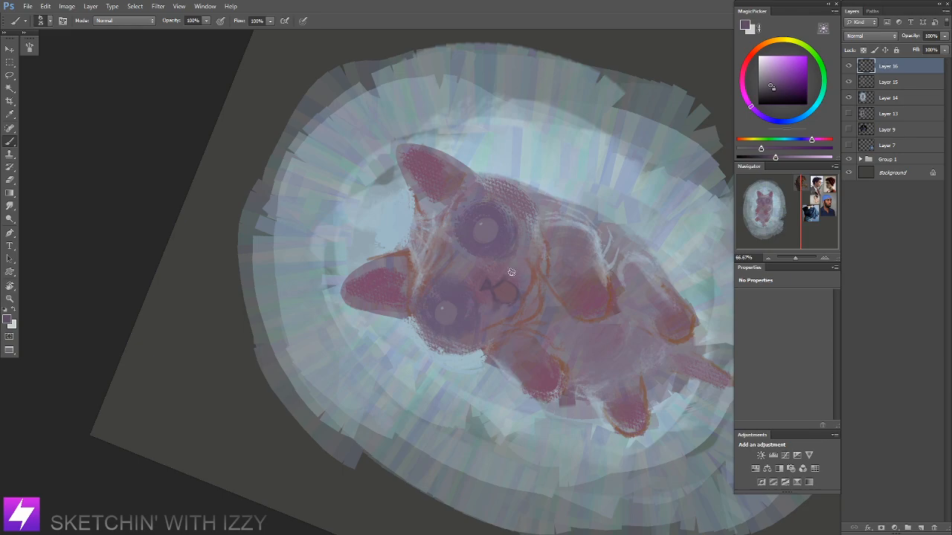
{"action": "key", "text": "Escape"}
{"action": "left_click_drag", "start_coordinate": [518, 300], "coordinate": [530, 302]}
{"action": "key", "text": "bracketleft"}
{"action": "key", "text": "bracketleft"}
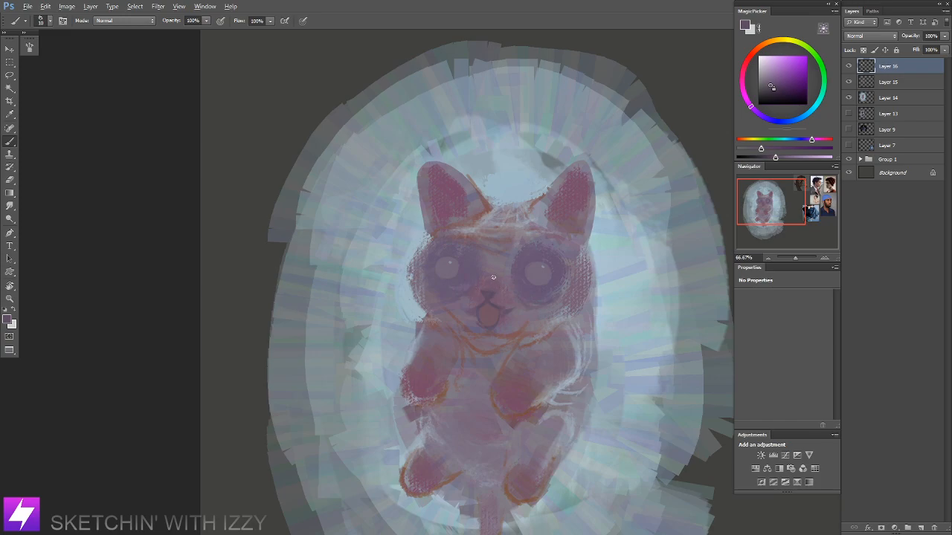
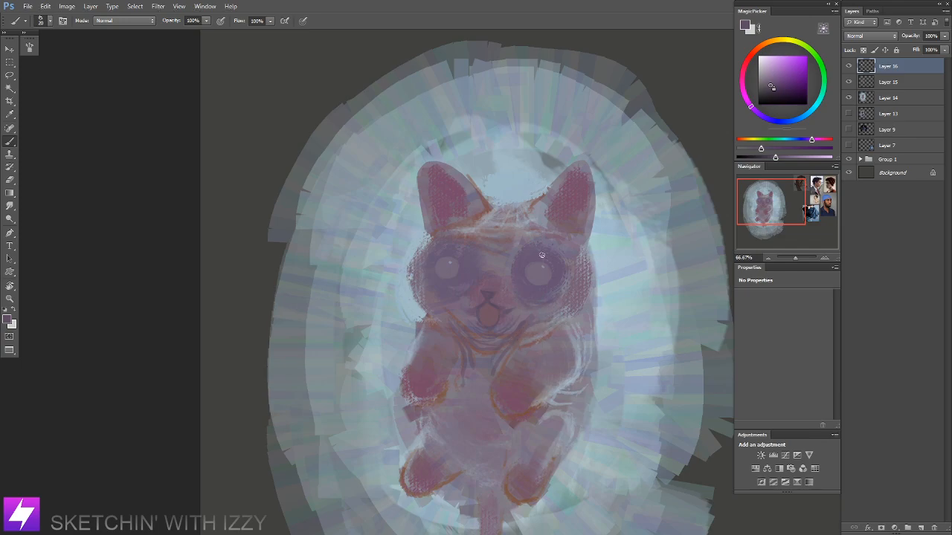
{"action": "left_click_drag", "start_coordinate": [433, 284], "coordinate": [446, 284]}
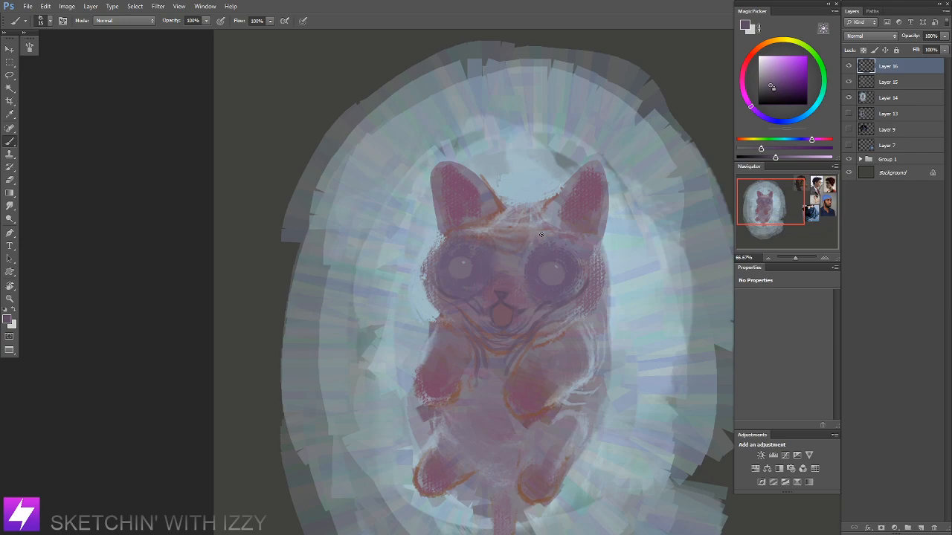
Step: Flip the canvas horizontally and outline the light spot in each eye with thin violet strokes at 8 px
{"action": "key", "text": "ctrl+minus"}
{"action": "key", "text": "ctrl+minus"}
{"action": "key", "text": "ctrl+shift+h"}
{"action": "left_click_drag", "start_coordinate": [526, 302], "coordinate": [519, 308]}
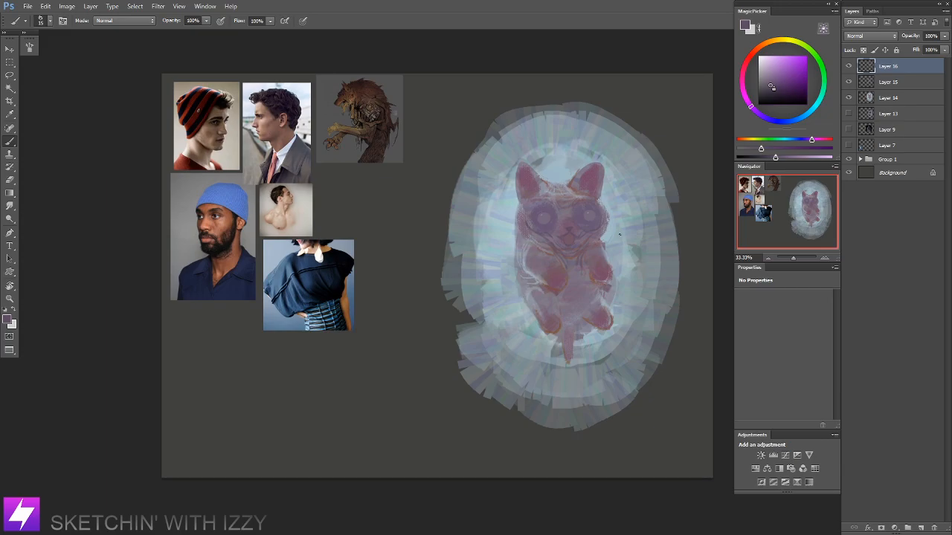
{"action": "key", "text": "ctrl+plus"}
{"action": "scroll", "coordinate": [595, 223], "scroll_direction": "up", "scroll_amount": 2}
{"action": "key", "text": "ctrl+shift+h"}
{"action": "key", "text": "ctrl+shift+h"}
{"action": "key", "text": "ctrl+plus"}
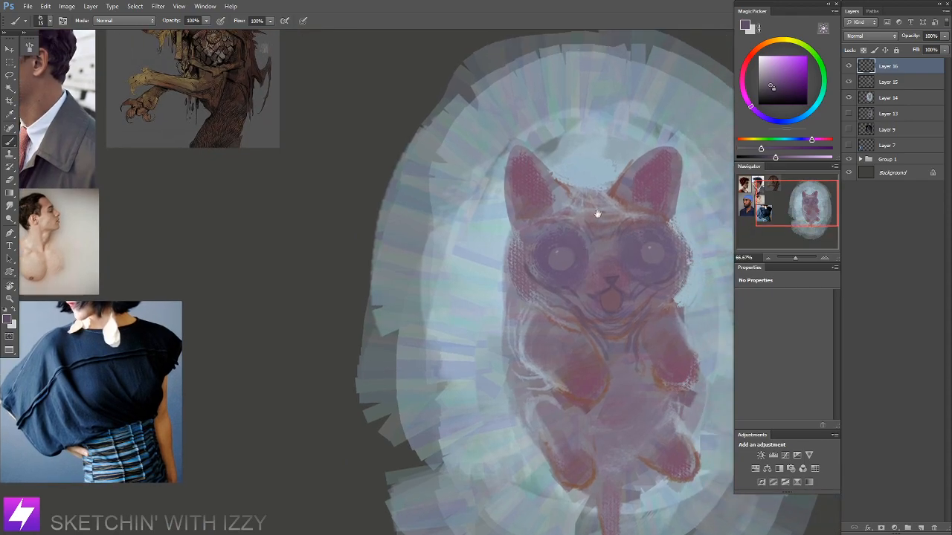
{"action": "key", "text": "ctrl+plus"}
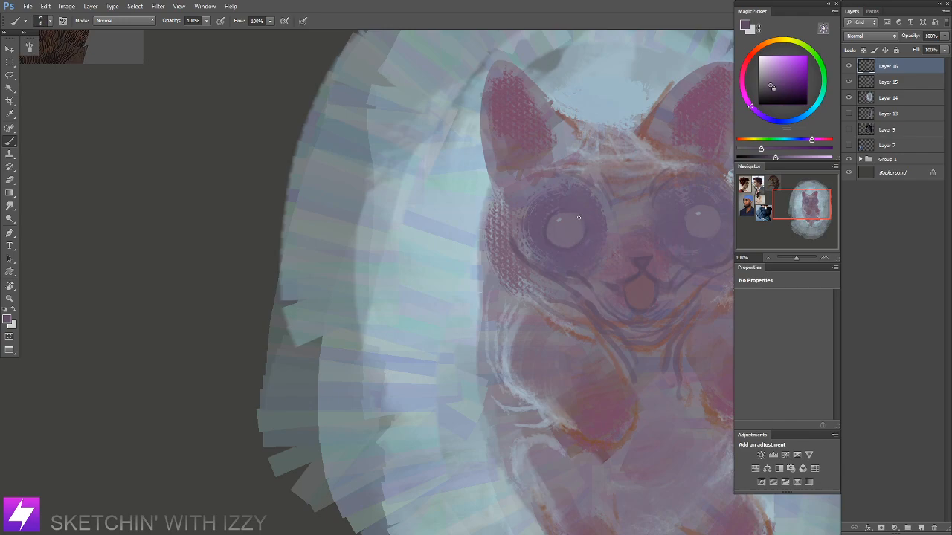
{"action": "left_click_drag", "start_coordinate": [641, 228], "coordinate": [568, 215]}
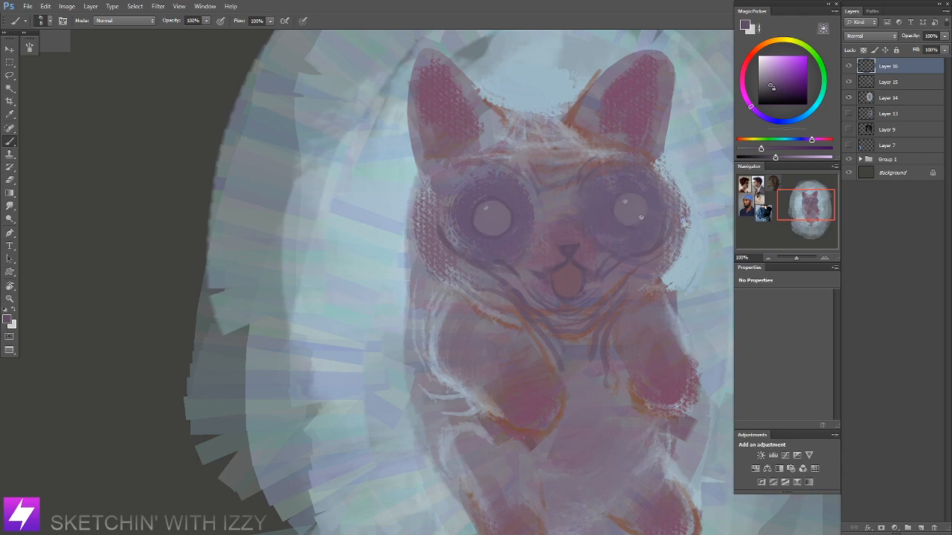
Step: Rotate the view and shade around both eyes and the cheeks in greyish violet with the brush at 30 px
{"action": "key", "text": "ctrl+minus"}
{"action": "key", "text": "r"}
{"action": "left_click_drag", "start_coordinate": [636, 316], "coordinate": [619, 195]}
{"action": "left_click_drag", "start_coordinate": [532, 162], "coordinate": [569, 234]}
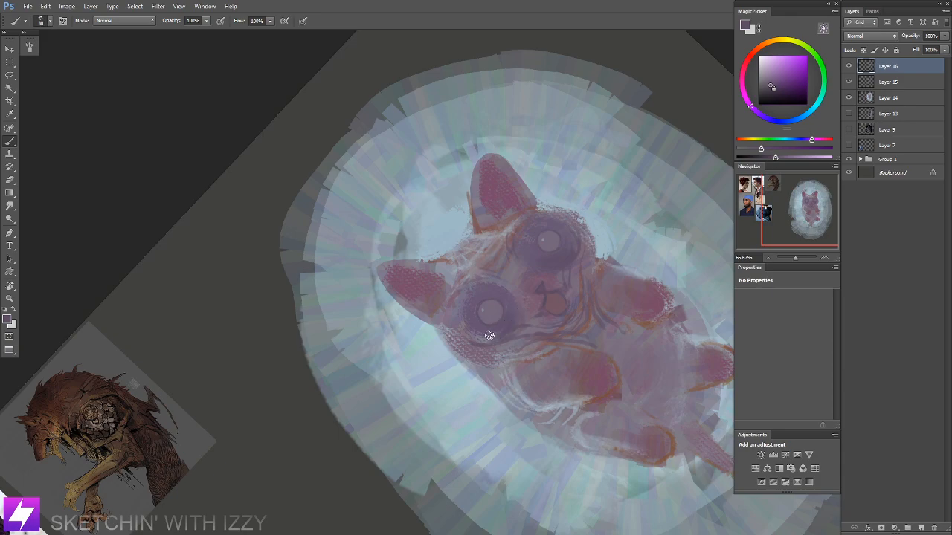
{"action": "left_click_drag", "start_coordinate": [572, 246], "coordinate": [506, 280]}
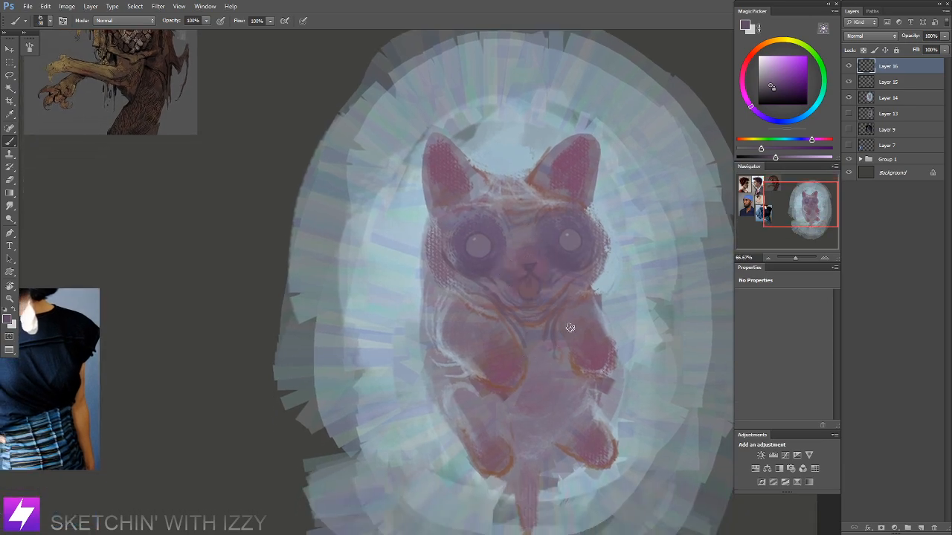
{"action": "key", "text": "ctrl+minus"}
{"action": "left_click_drag", "start_coordinate": [557, 312], "coordinate": [576, 308]}
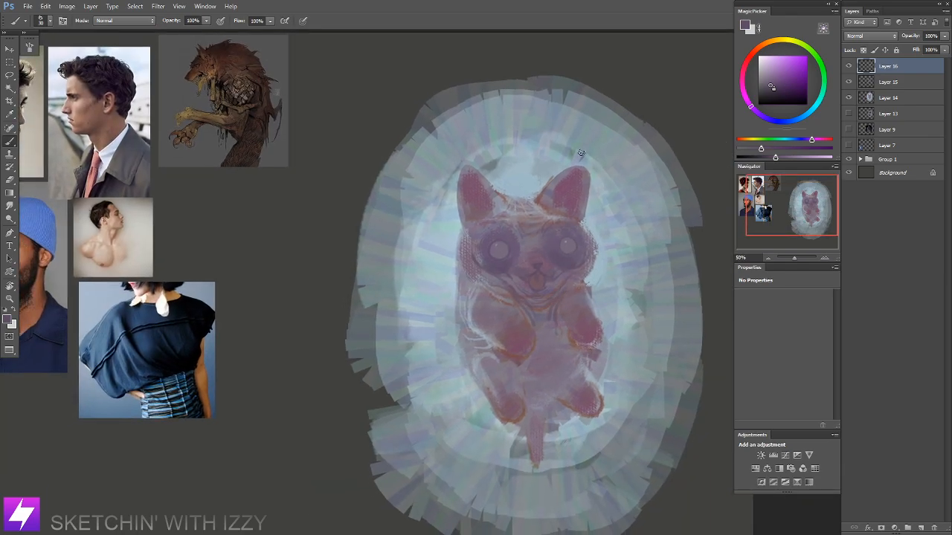
Step: Paint pale-blue halo colour onto both upper eyelids and blend it with the Smudge tool at 50% strength
{"action": "key", "text": "ctrl+plus"}
{"action": "left_click_drag", "start_coordinate": [578, 214], "coordinate": [520, 208]}
{"action": "left_click", "coordinate": [506, 214], "text": "alt"}
{"action": "left_click", "coordinate": [552, 132], "text": "alt"}
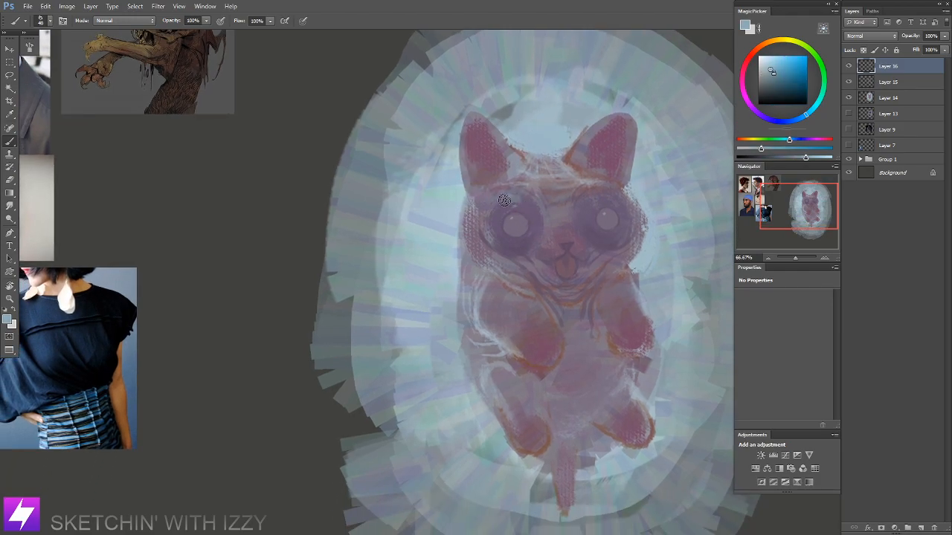
{"action": "key", "text": "r"}
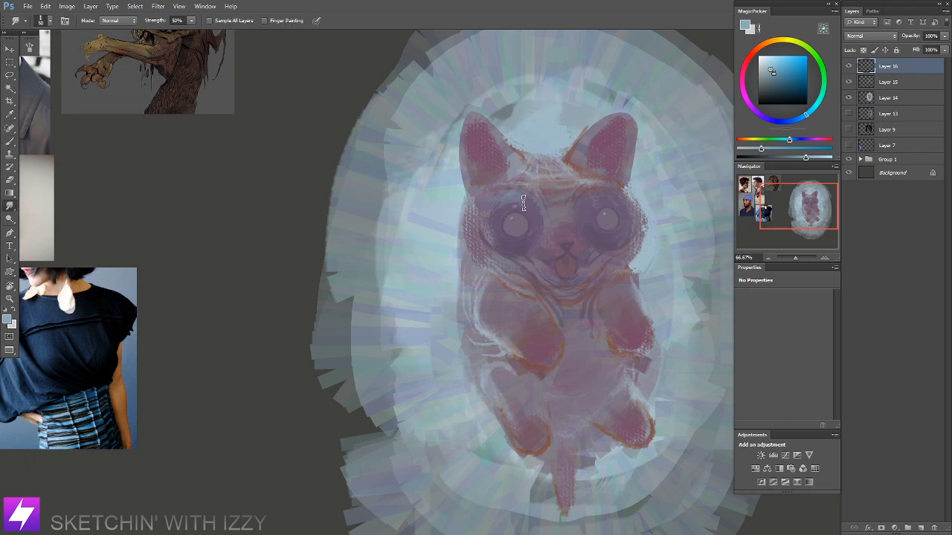
{"action": "key", "text": "b"}
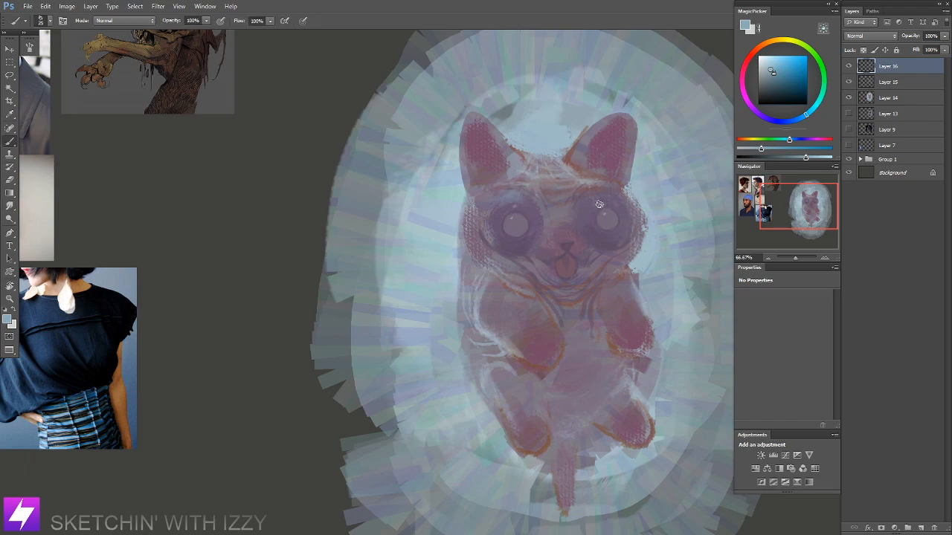
{"action": "key", "text": "r"}
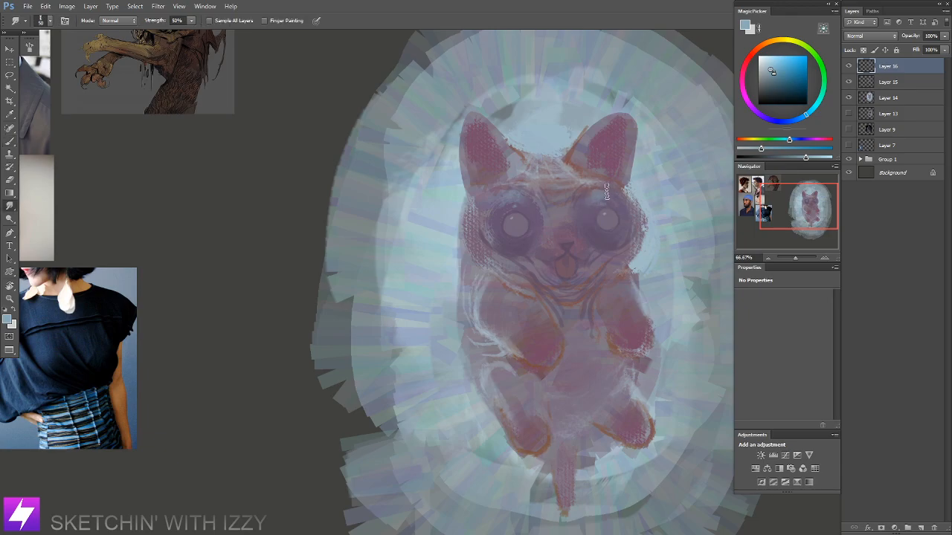
Step: Flip the canvas back horizontally and shade the lower face and chin with greyish violet
{"action": "scroll", "coordinate": [675, 198], "scroll_direction": "down", "scroll_amount": 2}
{"action": "key", "text": "ctrl+shift+h"}
{"action": "left_click_drag", "start_coordinate": [571, 288], "coordinate": [651, 280]}
{"action": "mouse_move", "coordinate": [505, 279]}
{"action": "left_mouse_down"}
{"action": "mouse_move", "coordinate": [583, 294]}
{"action": "mouse_move", "coordinate": [543, 274]}
{"action": "mouse_move", "coordinate": [498, 287]}
{"action": "mouse_move", "coordinate": [537, 290]}
{"action": "left_mouse_up"}
{"action": "key", "text": "ctrl+plus"}
{"action": "key", "text": "b"}
{"action": "left_click_drag", "start_coordinate": [531, 210], "coordinate": [479, 239]}
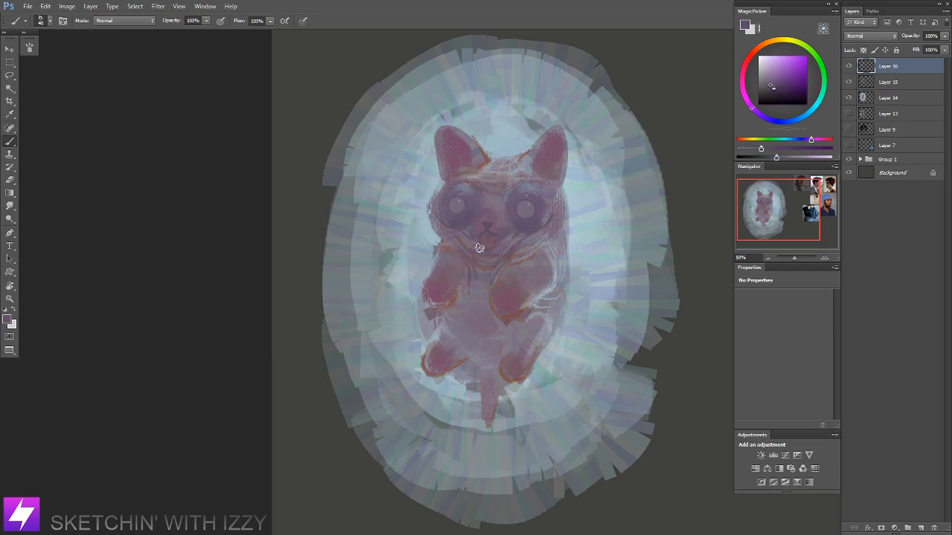
{"action": "left_click_drag", "start_coordinate": [458, 292], "coordinate": [465, 287]}
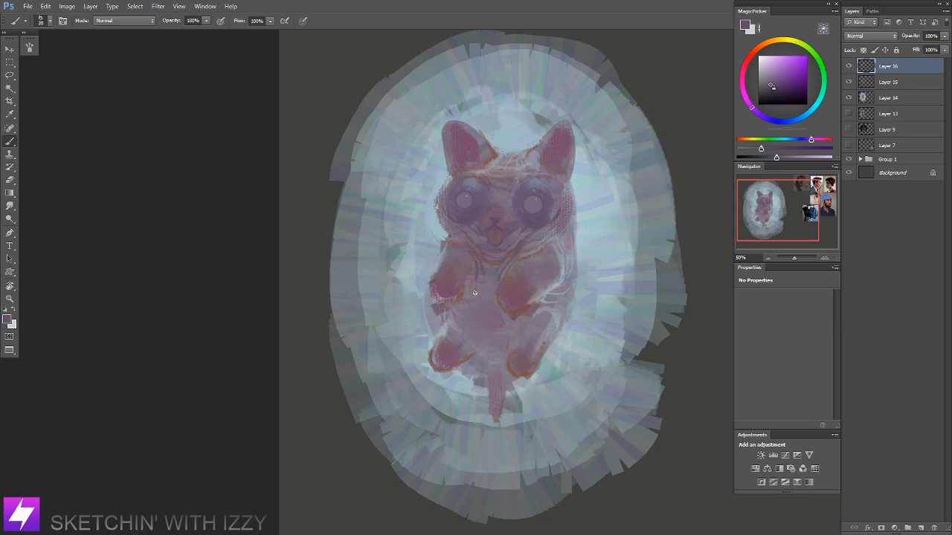
{"action": "left_click_drag", "start_coordinate": [438, 301], "coordinate": [457, 312]}
Step: Sample pink and mauve from the front paw and arm and smooth both arms with broad strokes
{"action": "left_click", "coordinate": [456, 287], "text": "alt"}
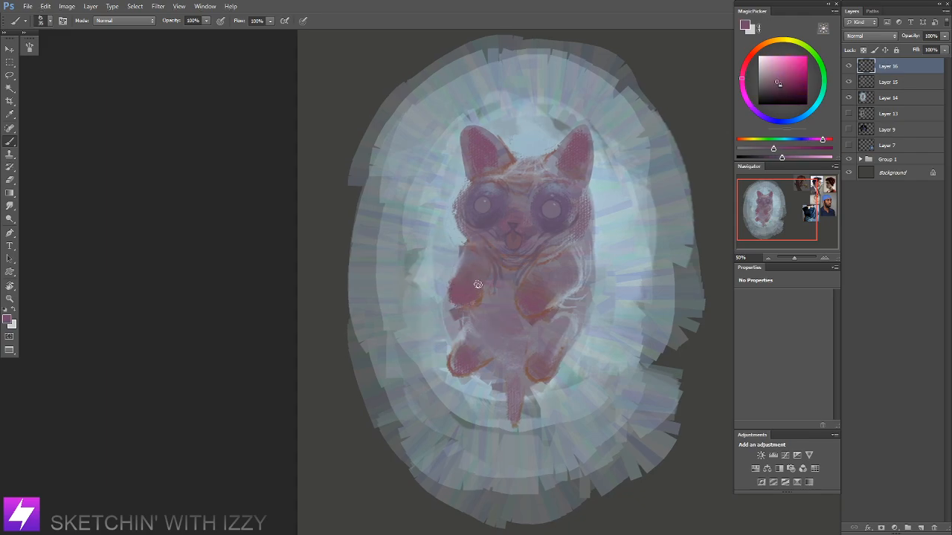
{"action": "left_click", "coordinate": [469, 272], "text": "alt"}
{"action": "left_click", "coordinate": [468, 273], "text": "alt"}
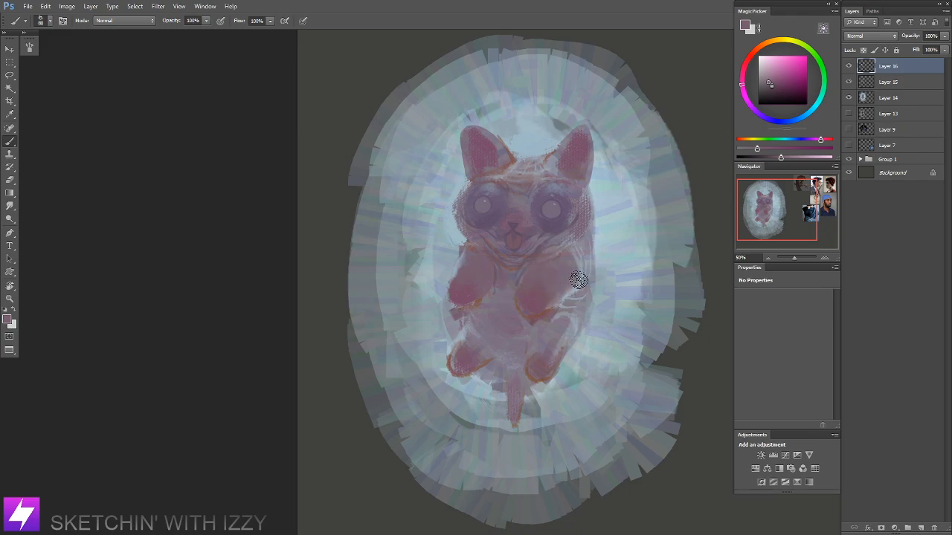
Step: Rotate the view and paint mauve over the pale markings on the hind legs with the brush at 100 px
{"action": "key", "text": "ctrl+minus"}
{"action": "key", "text": "r"}
{"action": "mouse_move", "coordinate": [459, 404]}
{"action": "left_mouse_down"}
{"action": "mouse_move", "coordinate": [550, 347]}
{"action": "mouse_move", "coordinate": [571, 283]}
{"action": "mouse_move", "coordinate": [520, 204]}
{"action": "left_mouse_up"}
{"action": "left_click_drag", "start_coordinate": [516, 291], "coordinate": [518, 266]}
{"action": "key", "text": "ctrl+plus"}
{"action": "key", "text": "b"}
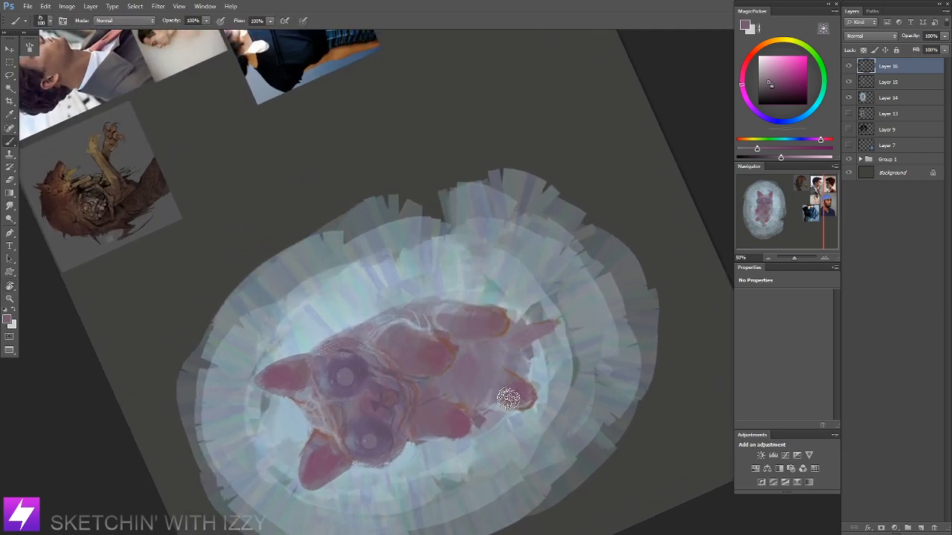
{"action": "key", "text": "Escape"}
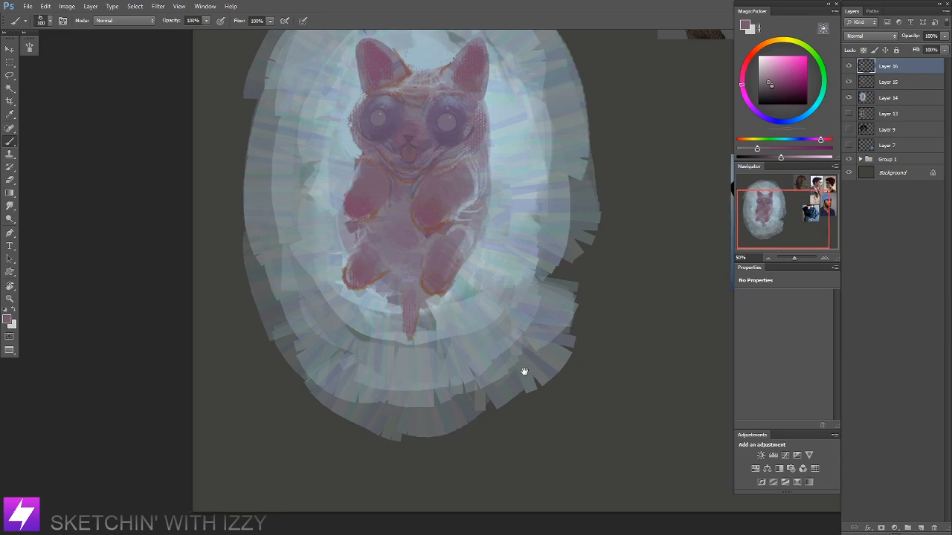
{"action": "left_click_drag", "start_coordinate": [503, 332], "coordinate": [512, 344]}
{"action": "left_click_drag", "start_coordinate": [496, 306], "coordinate": [509, 338]}
{"action": "left_click_drag", "start_coordinate": [468, 275], "coordinate": [491, 302]}
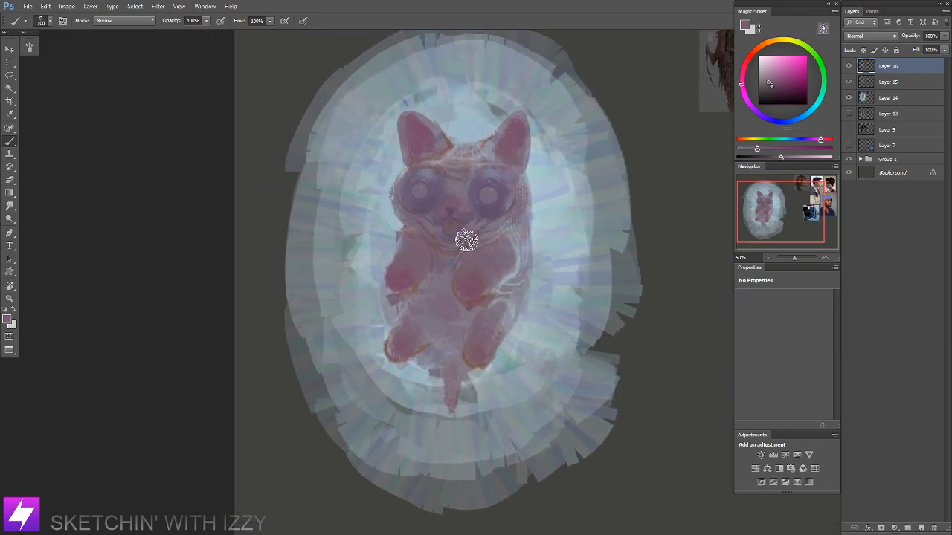
Step: Sample the front paw's pink and paint rosy patches across the belly
{"action": "key", "text": "ctrl+plus"}
{"action": "left_click_drag", "start_coordinate": [441, 281], "coordinate": [450, 275]}
{"action": "left_click", "coordinate": [394, 267], "text": "alt"}
{"action": "mouse_move", "coordinate": [464, 301]}
{"action": "left_mouse_down"}
{"action": "mouse_move", "coordinate": [469, 335]}
{"action": "mouse_move", "coordinate": [458, 346]}
{"action": "left_mouse_up"}
Step: Blend the belly's pink patches with the Smudge tool and repaint the tail in a more solid pink
{"action": "key", "text": "r"}
{"action": "key", "text": "bracketright"}
{"action": "key", "text": "bracketright"}
{"action": "mouse_move", "coordinate": [409, 288]}
{"action": "left_mouse_down"}
{"action": "mouse_move", "coordinate": [428, 323]}
{"action": "mouse_move", "coordinate": [439, 270]}
{"action": "mouse_move", "coordinate": [449, 322]}
{"action": "left_mouse_up"}
{"action": "key", "text": "bracketleft"}
{"action": "key", "text": "bracketleft"}
{"action": "mouse_move", "coordinate": [493, 384]}
{"action": "left_mouse_down"}
{"action": "mouse_move", "coordinate": [529, 307]}
{"action": "mouse_move", "coordinate": [507, 321]}
{"action": "mouse_move", "coordinate": [501, 302]}
{"action": "mouse_move", "coordinate": [483, 350]}
{"action": "mouse_move", "coordinate": [494, 336]}
{"action": "mouse_move", "coordinate": [490, 374]}
{"action": "mouse_move", "coordinate": [497, 321]}
{"action": "mouse_move", "coordinate": [483, 308]}
{"action": "mouse_move", "coordinate": [488, 331]}
{"action": "mouse_move", "coordinate": [497, 301]}
{"action": "left_mouse_up"}
{"action": "key", "text": "b"}
{"action": "key", "text": "l"}
{"action": "key", "text": "b"}
{"action": "key", "text": "l"}
{"action": "left_click", "coordinate": [558, 341]}
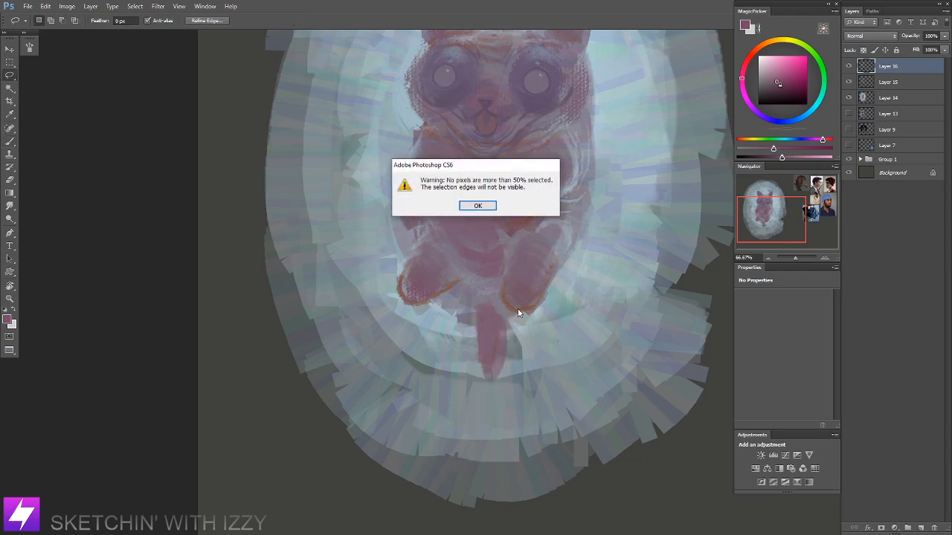
{"action": "key", "text": "Return"}
Step: Blend the base and tip of the tail with the Smudge tool at 50% strength
{"action": "key", "text": "b"}
{"action": "key", "text": "r"}
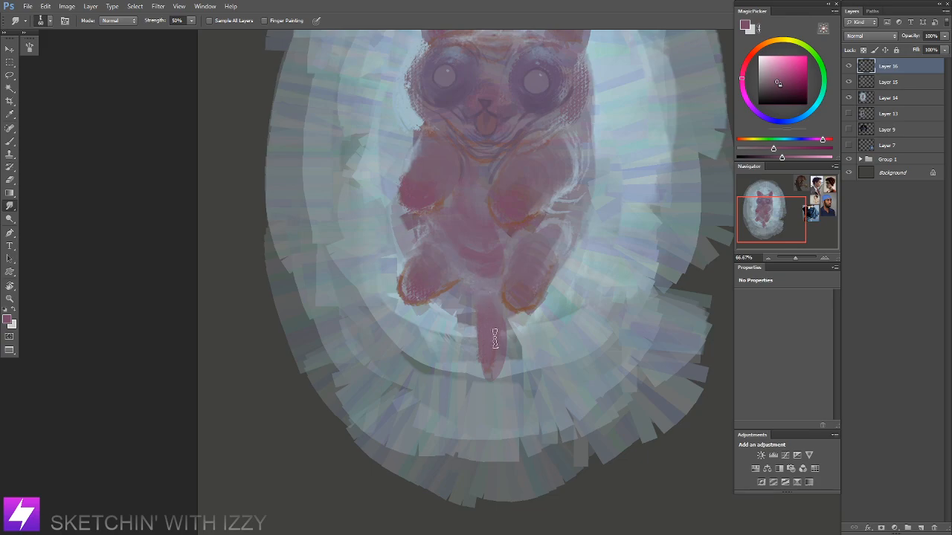
{"action": "key", "text": "ctrl+minus"}
{"action": "key", "text": "ctrl+minus"}
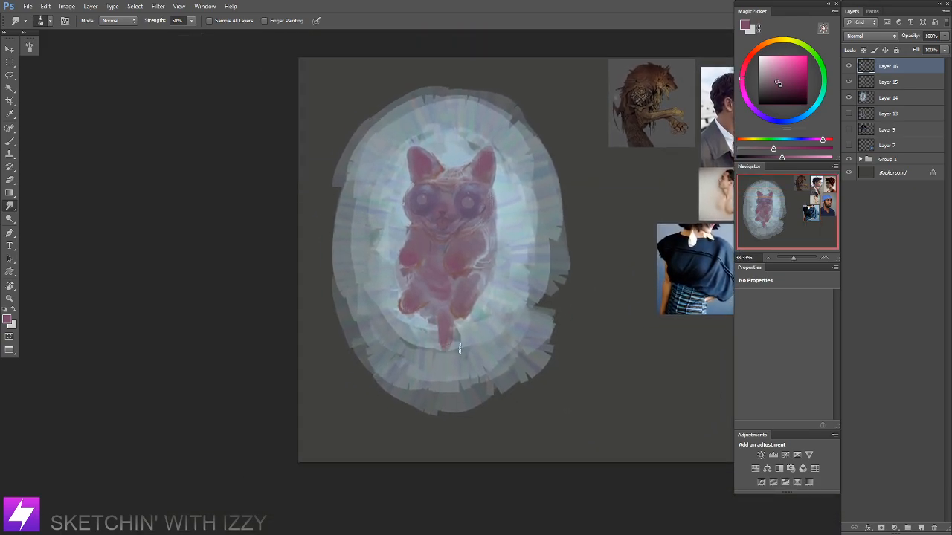
Step: Rotate the view, sample the greyish blue beside the hind legs and lighten it to a pale lavender for the brush
{"action": "key", "text": "b"}
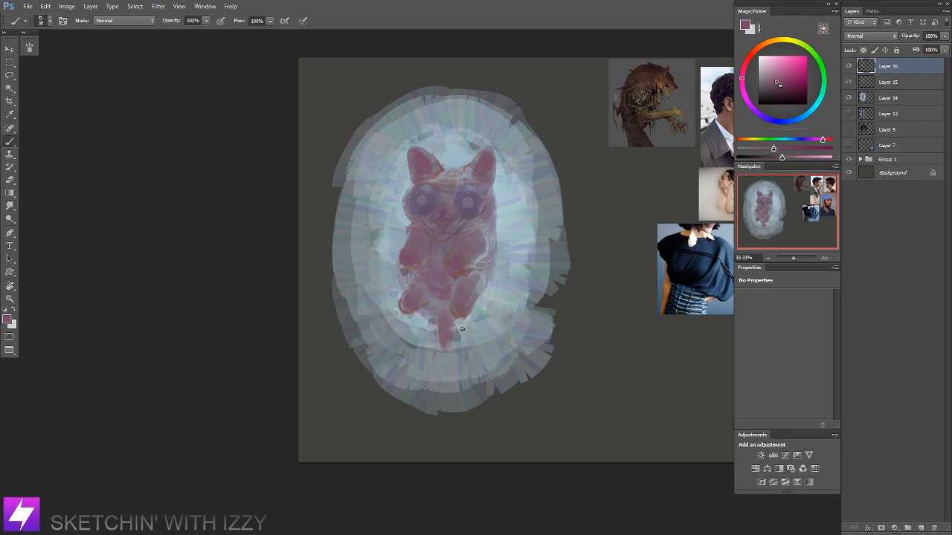
{"action": "left_click_drag", "start_coordinate": [479, 277], "coordinate": [519, 276]}
{"action": "key", "text": "ctrl+plus"}
{"action": "key", "text": "r"}
{"action": "mouse_move", "coordinate": [497, 357]}
{"action": "left_mouse_down"}
{"action": "mouse_move", "coordinate": [557, 257]}
{"action": "mouse_move", "coordinate": [458, 223]}
{"action": "left_mouse_up"}
{"action": "key", "text": "b"}
{"action": "left_click", "coordinate": [503, 211], "text": "alt"}
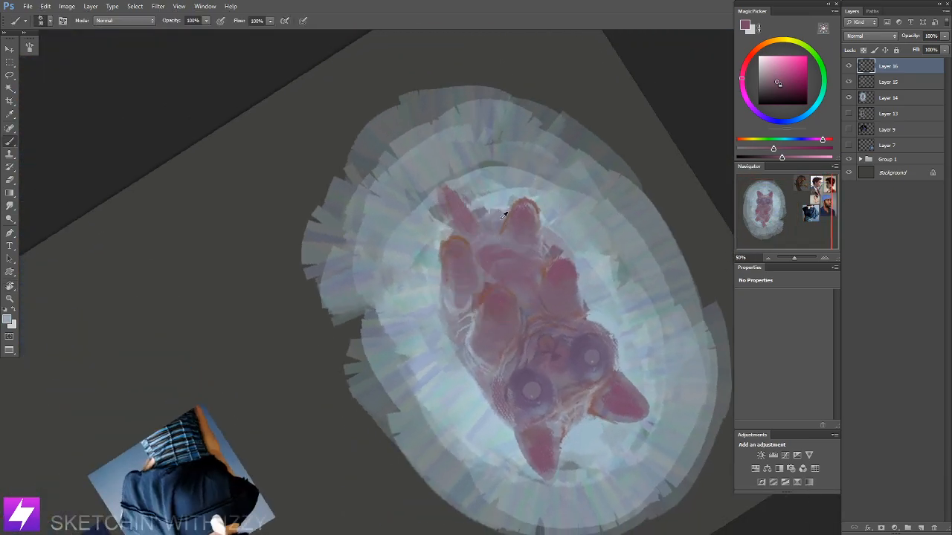
{"action": "left_click_drag", "start_coordinate": [472, 333], "coordinate": [480, 298]}
{"action": "key", "text": "bracketleft"}
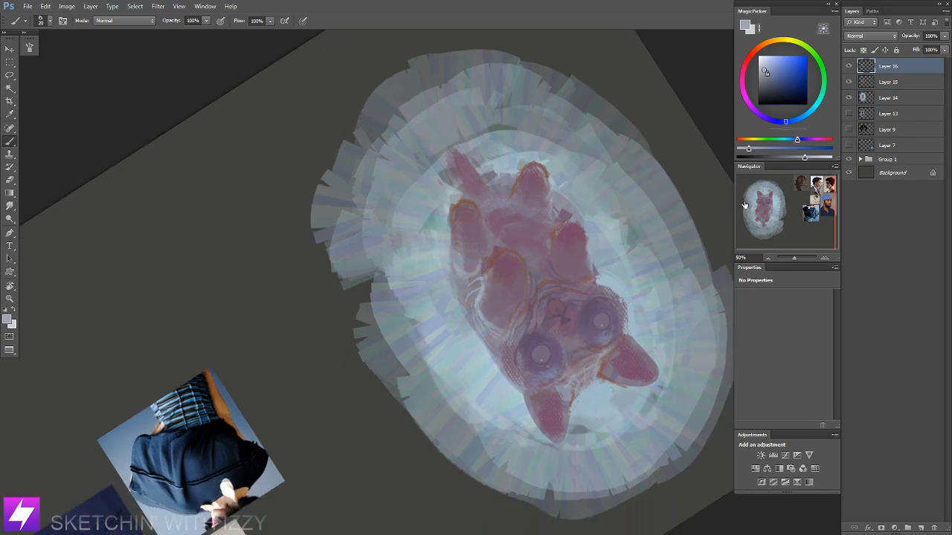
{"action": "left_click_drag", "start_coordinate": [806, 158], "coordinate": [822, 157]}
{"action": "left_click_drag", "start_coordinate": [483, 309], "coordinate": [488, 288]}
Step: Choose a textured brush preset and paint a pale lavender rim light along the figure's flank
{"action": "right_click", "coordinate": [279, 250]}
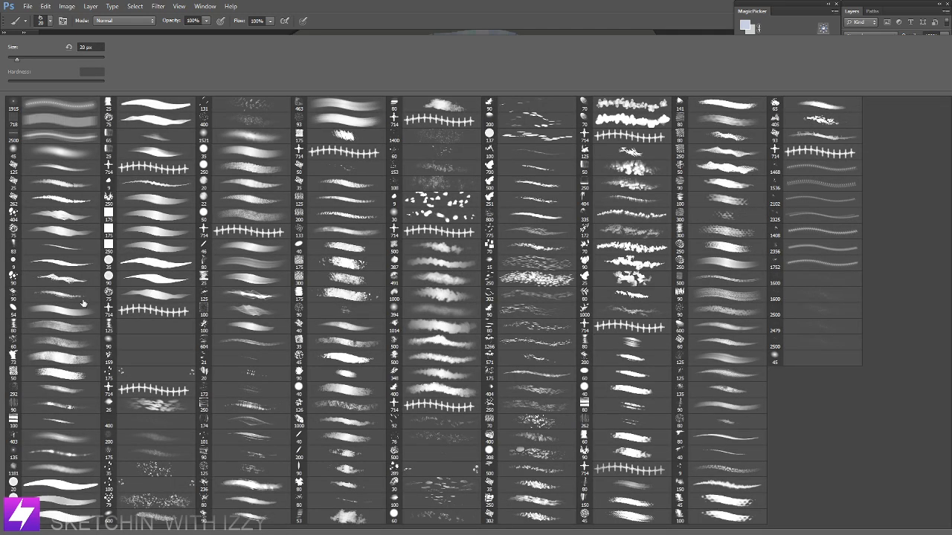
{"action": "double_click", "coordinate": [86, 307]}
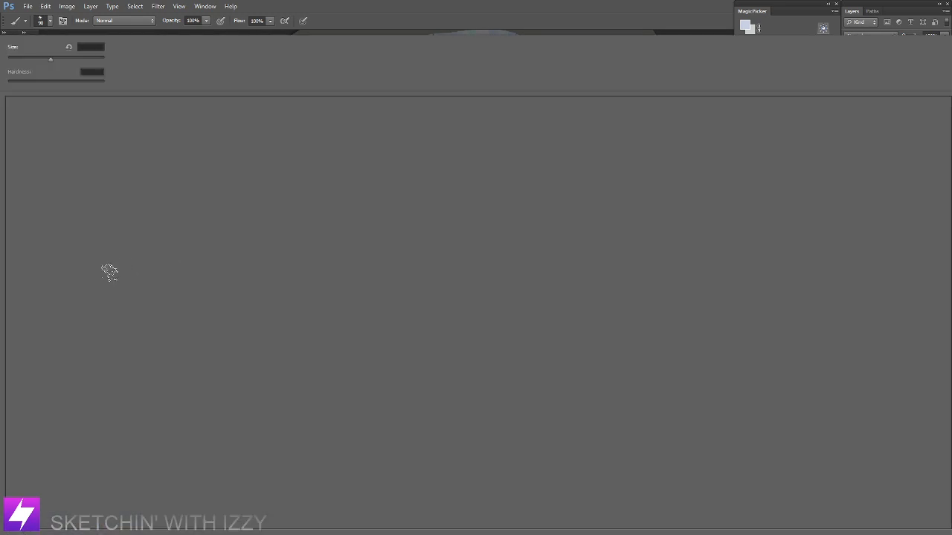
{"action": "right_click", "coordinate": [218, 251]}
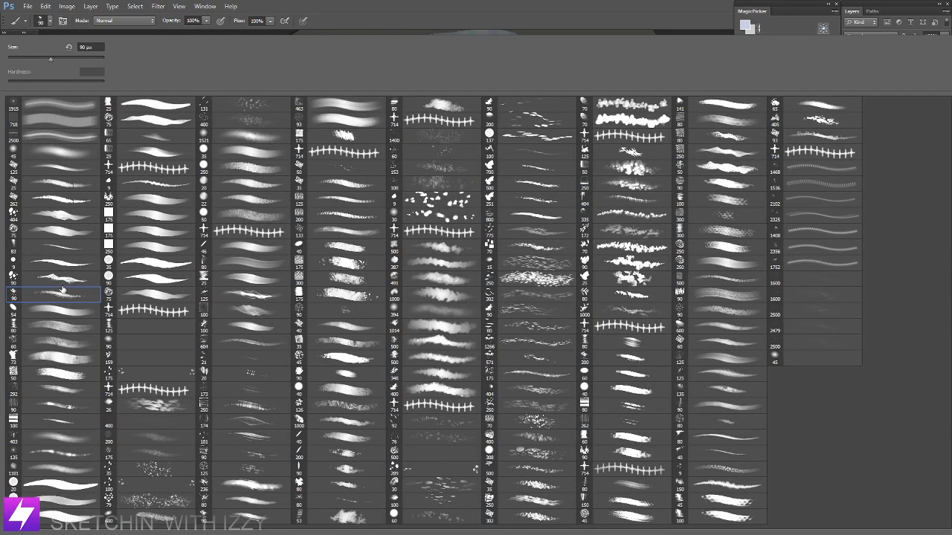
{"action": "double_click", "coordinate": [90, 277]}
{"action": "left_click_drag", "start_coordinate": [455, 221], "coordinate": [451, 263]}
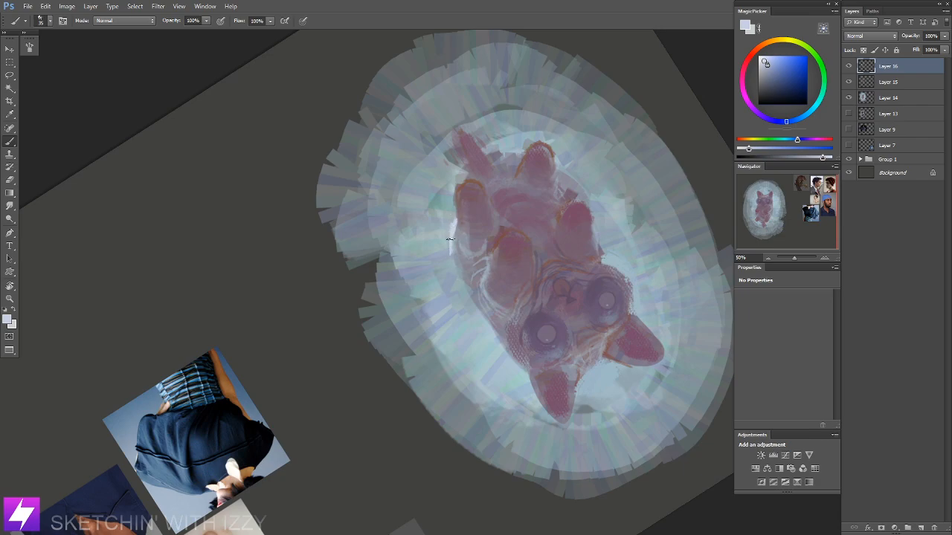
{"action": "left_click_drag", "start_coordinate": [452, 251], "coordinate": [481, 326]}
{"action": "left_click_drag", "start_coordinate": [462, 293], "coordinate": [483, 326]}
{"action": "mouse_move", "coordinate": [456, 269]}
{"action": "left_mouse_down"}
{"action": "mouse_move", "coordinate": [479, 318]}
{"action": "mouse_move", "coordinate": [537, 337]}
{"action": "left_mouse_up"}
Step: Rotate the view upright and paint the pale rim light along the edges of the ears
{"action": "key", "text": "Escape"}
{"action": "key", "text": "space"}
{"action": "key", "text": "r"}
{"action": "left_click_drag", "start_coordinate": [503, 223], "coordinate": [474, 220]}
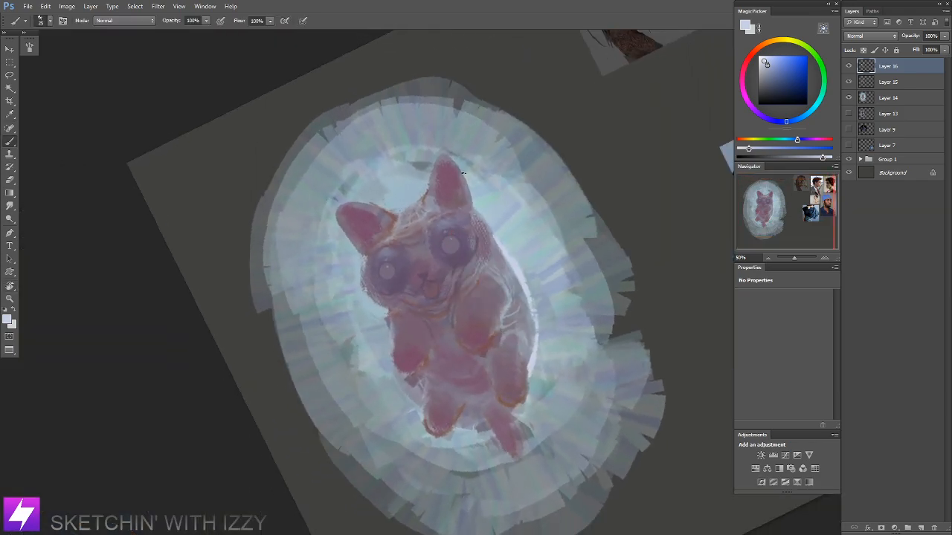
{"action": "left_click_drag", "start_coordinate": [458, 166], "coordinate": [483, 256]}
{"action": "key", "text": "Escape"}
{"action": "left_click_drag", "start_coordinate": [442, 206], "coordinate": [479, 239]}
{"action": "left_click_drag", "start_coordinate": [436, 188], "coordinate": [474, 220]}
{"action": "key", "text": "r"}
{"action": "left_click_drag", "start_coordinate": [511, 169], "coordinate": [454, 192]}
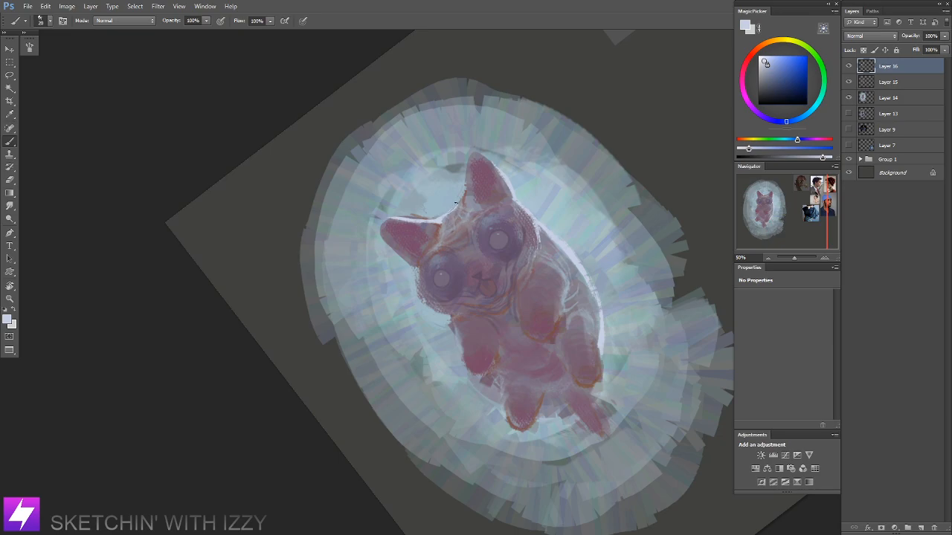
Step: Extend the rim light across the head between the ears and add pale edges to the foreleg and tail
{"action": "key", "text": "r"}
{"action": "left_click_drag", "start_coordinate": [451, 209], "coordinate": [450, 186]}
{"action": "left_click_drag", "start_coordinate": [442, 245], "coordinate": [519, 180]}
{"action": "key", "text": "b"}
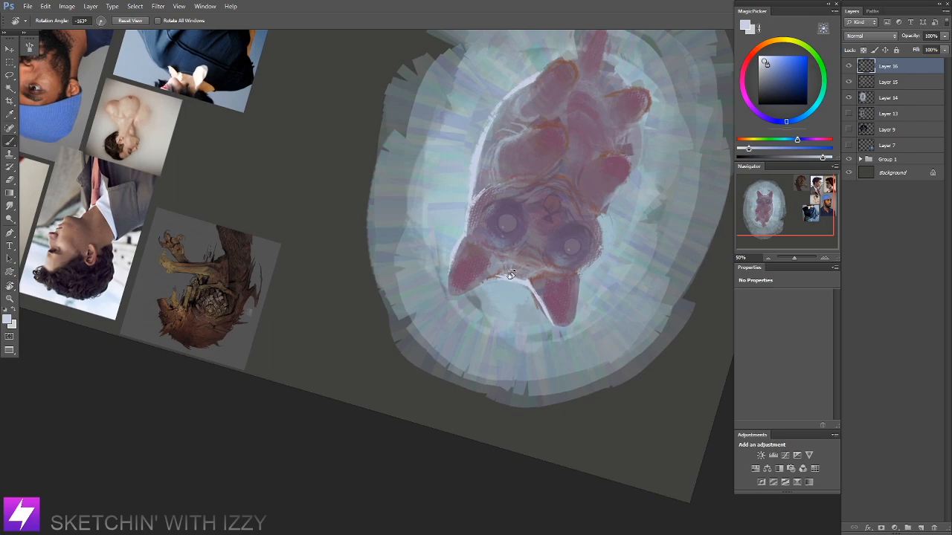
{"action": "left_click_drag", "start_coordinate": [548, 258], "coordinate": [527, 296]}
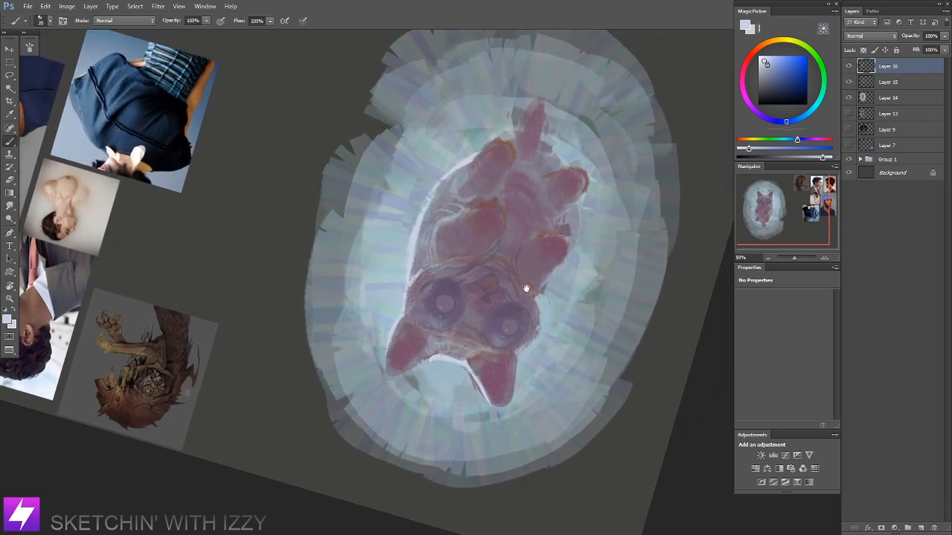
{"action": "mouse_move", "coordinate": [517, 138]}
{"action": "left_mouse_down"}
{"action": "mouse_move", "coordinate": [537, 100]}
{"action": "mouse_move", "coordinate": [516, 134]}
{"action": "left_mouse_up"}
{"action": "key", "text": "Escape"}
{"action": "left_click_drag", "start_coordinate": [455, 301], "coordinate": [488, 247]}
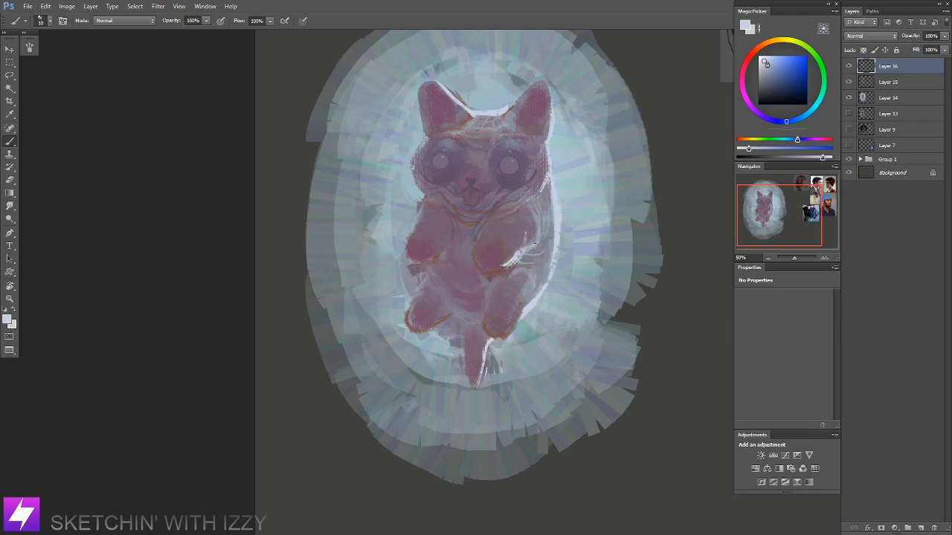
Step: Paint pale edges under the hind paws and the other front paw, erasing stray strokes beside the tail
{"action": "left_click_drag", "start_coordinate": [514, 327], "coordinate": [519, 290]}
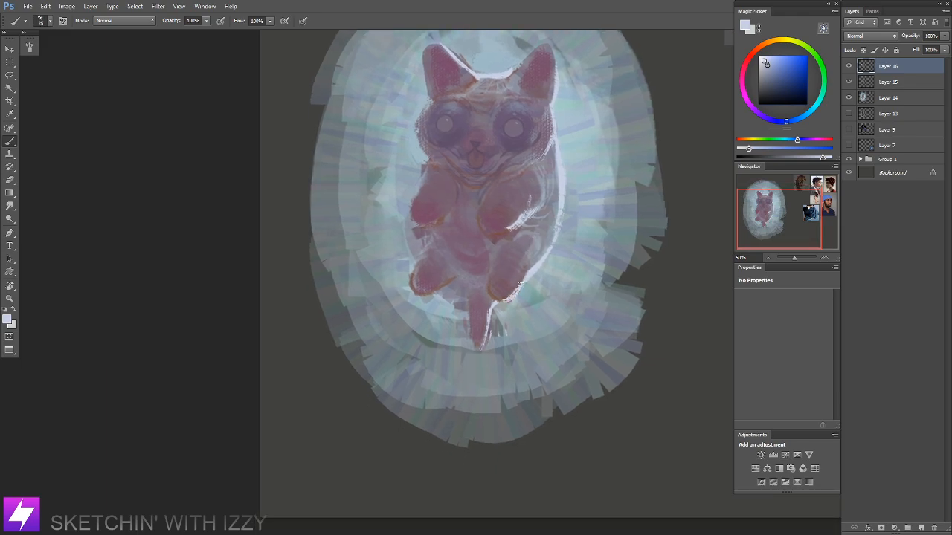
{"action": "mouse_move", "coordinate": [518, 285]}
{"action": "left_mouse_down"}
{"action": "mouse_move", "coordinate": [526, 253]}
{"action": "mouse_move", "coordinate": [524, 266]}
{"action": "mouse_move", "coordinate": [503, 274]}
{"action": "mouse_move", "coordinate": [514, 269]}
{"action": "left_mouse_up"}
{"action": "key", "text": "e"}
{"action": "key", "text": "b"}
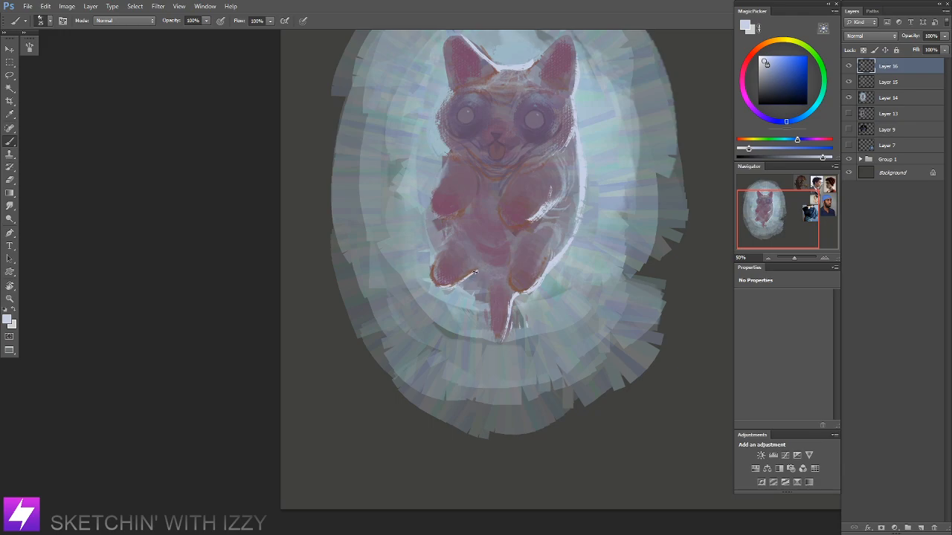
{"action": "key", "text": "e"}
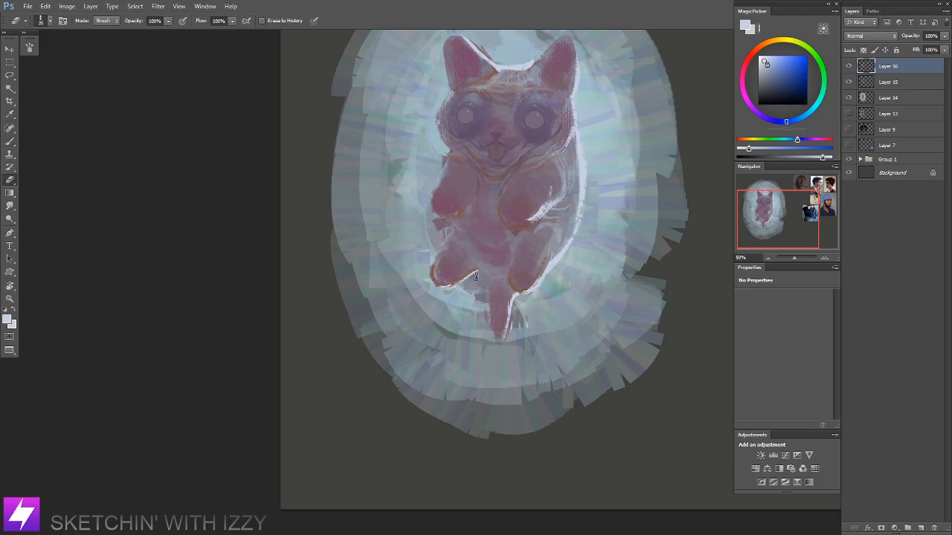
{"action": "mouse_move", "coordinate": [478, 275]}
{"action": "left_mouse_down"}
{"action": "mouse_move", "coordinate": [467, 281]}
{"action": "mouse_move", "coordinate": [497, 311]}
{"action": "left_mouse_up"}
{"action": "key", "text": "b"}
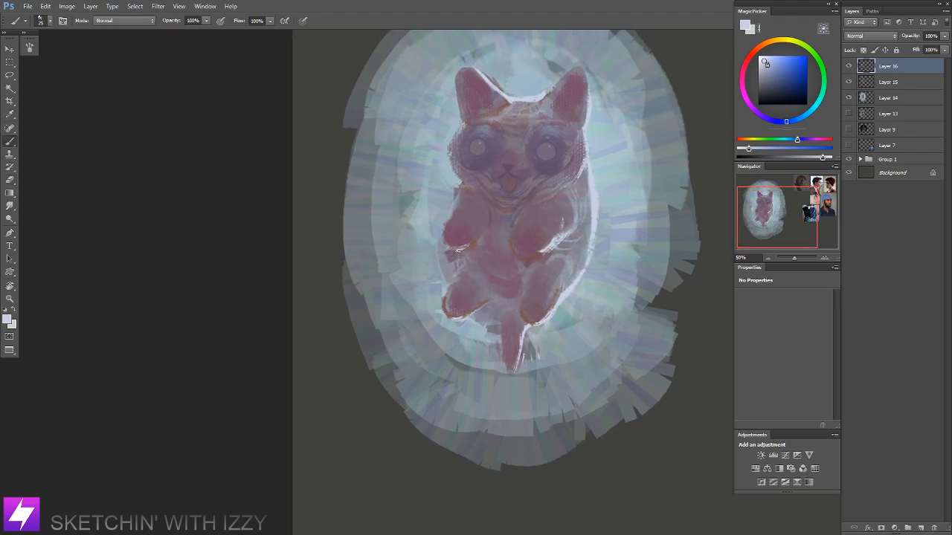
Step: Rotate the view and paint fine pale fur strokes down the cheek beside the eye with the brush at 15 px
{"action": "key", "text": "ctrl+minus"}
{"action": "key", "text": "r"}
{"action": "mouse_move", "coordinate": [481, 357]}
{"action": "left_mouse_down"}
{"action": "mouse_move", "coordinate": [539, 322]}
{"action": "mouse_move", "coordinate": [541, 296]}
{"action": "left_mouse_up"}
{"action": "key", "text": "ctrl+plus"}
{"action": "key", "text": "ctrl+plus"}
{"action": "left_click_drag", "start_coordinate": [370, 266], "coordinate": [405, 278]}
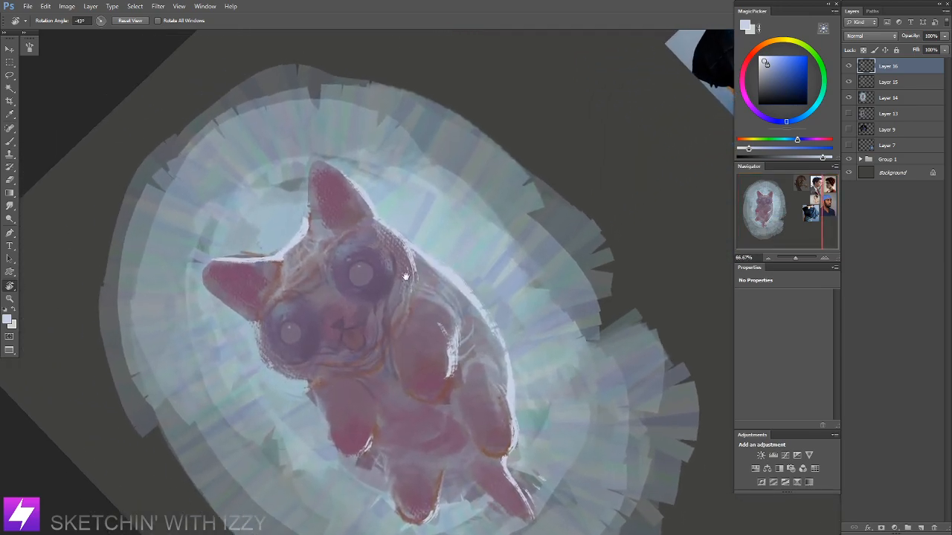
{"action": "key", "text": "b"}
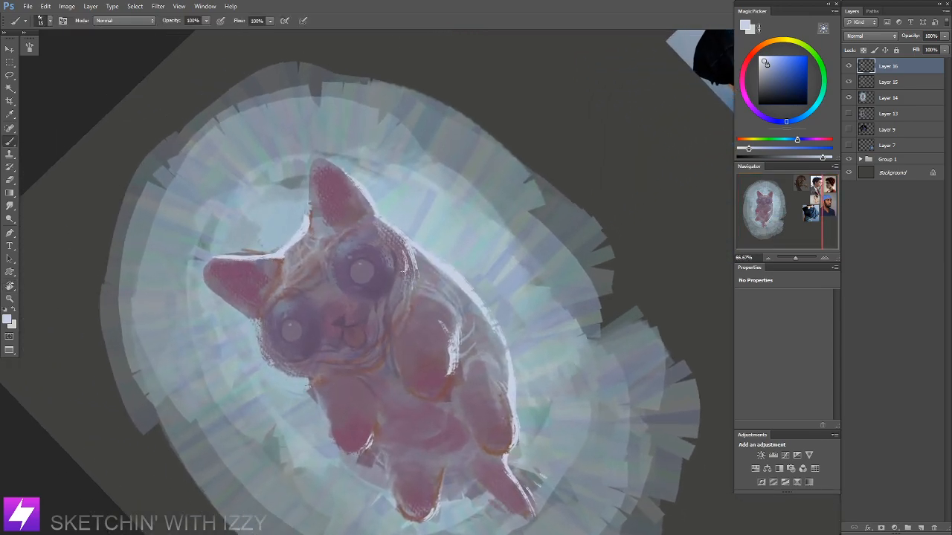
{"action": "left_click_drag", "start_coordinate": [398, 244], "coordinate": [407, 275]}
{"action": "key", "text": "Escape"}
{"action": "left_click_drag", "start_coordinate": [427, 250], "coordinate": [430, 287]}
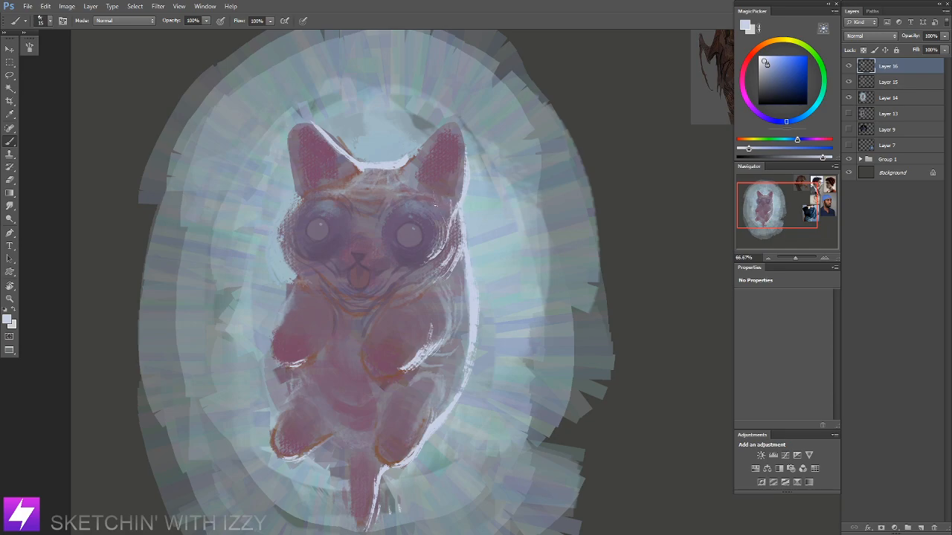
Step: Flip the canvas horizontally to check the painting mirrored
{"action": "key", "text": "ctrl+minus"}
{"action": "key", "text": "ctrl+minus"}
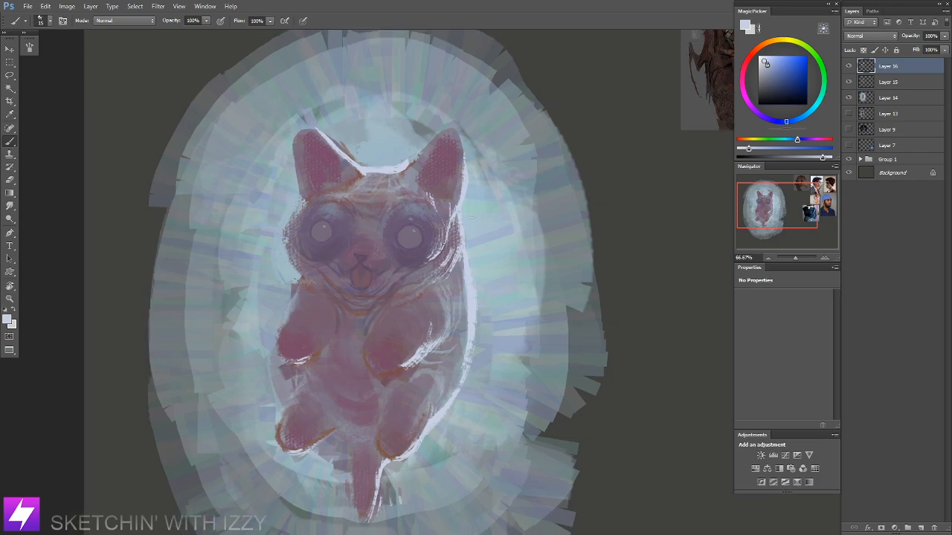
{"action": "key", "text": "ctrl+shift+h"}
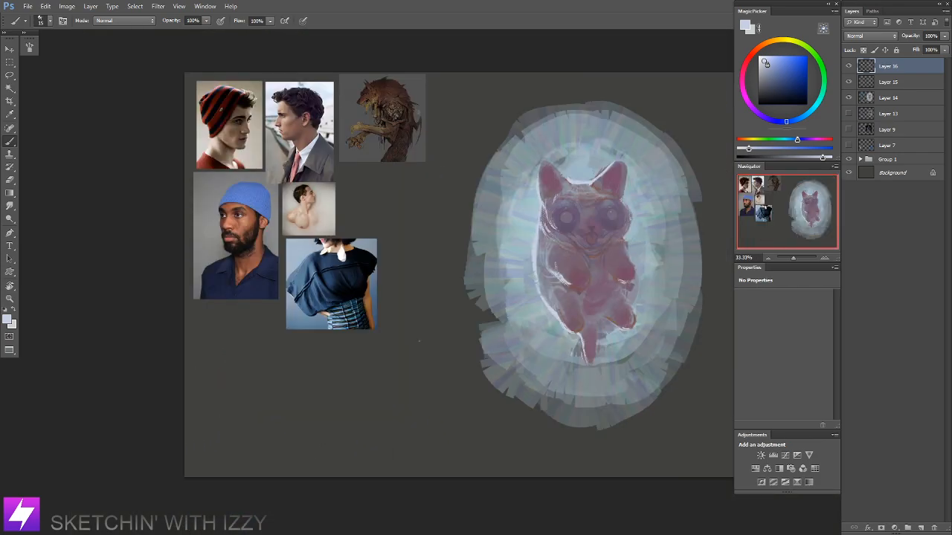
{"action": "scroll", "coordinate": [541, 159], "scroll_direction": "up", "scroll_amount": 1}
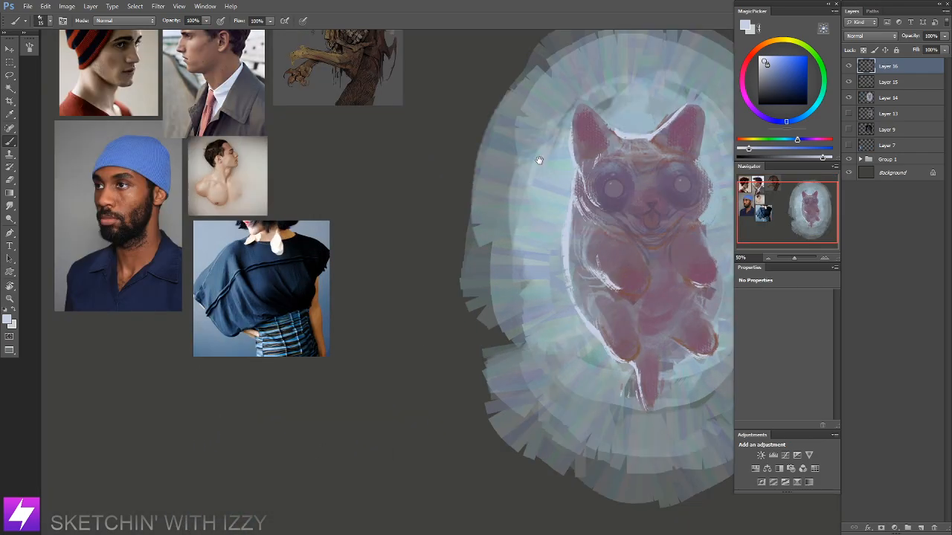
Step: Trim the rim light's outer edge with the Eraser, sample its pale lavender and paint more fur strokes along the flank and shoulder
{"action": "key", "text": "e"}
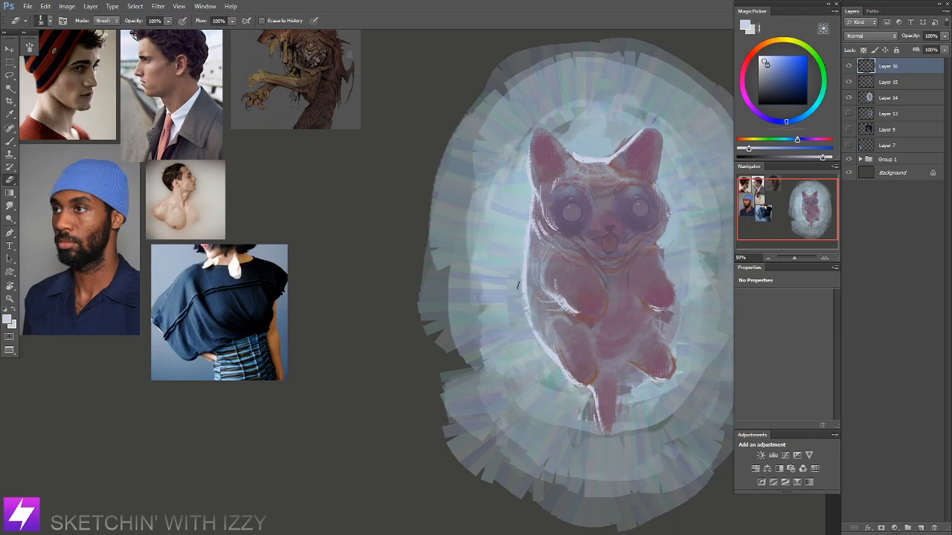
{"action": "left_click_drag", "start_coordinate": [543, 301], "coordinate": [500, 304]}
{"action": "key", "text": "b"}
{"action": "left_click", "coordinate": [513, 301], "text": "alt"}
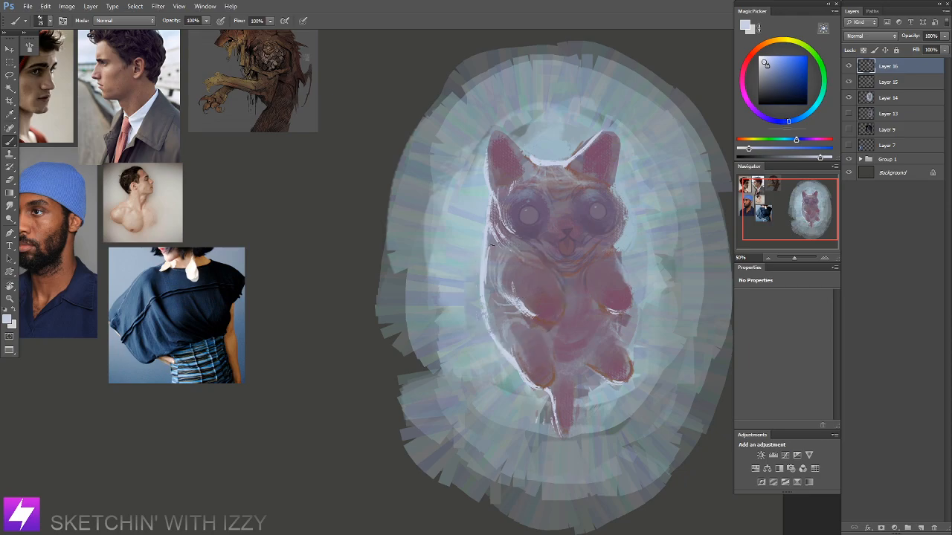
{"action": "left_click_drag", "start_coordinate": [486, 269], "coordinate": [494, 289]}
{"action": "key", "text": "ctrl+minus"}
{"action": "left_click_drag", "start_coordinate": [634, 331], "coordinate": [478, 386]}
{"action": "key", "text": "ctrl+plus"}
{"action": "left_click_drag", "start_coordinate": [489, 287], "coordinate": [492, 266]}
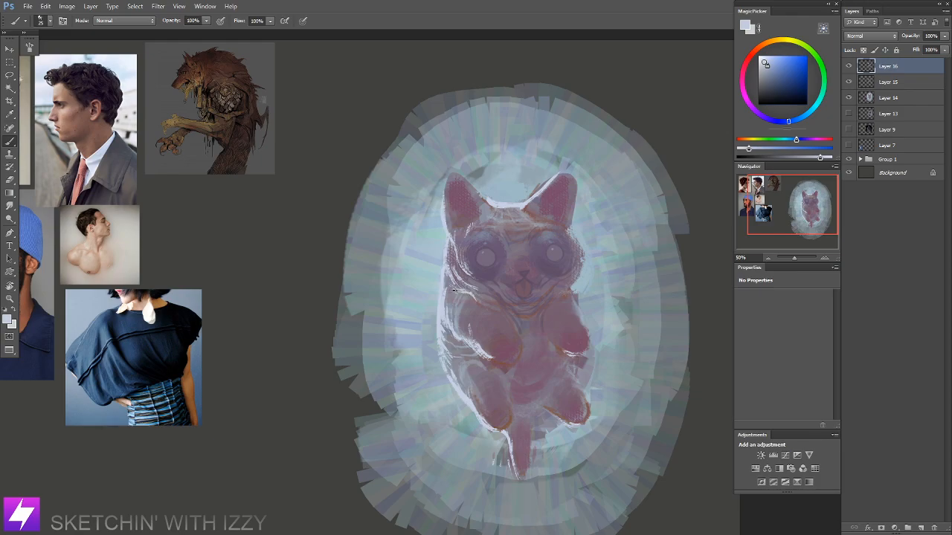
Step: Sample the pale blue of the halo and paint along the outer edge of the foreleg farther from the rim light
{"action": "key", "text": "ctrl+minus"}
{"action": "key", "text": "r"}
{"action": "left_click_drag", "start_coordinate": [529, 378], "coordinate": [589, 307]}
{"action": "left_click_drag", "start_coordinate": [579, 263], "coordinate": [571, 332]}
{"action": "mouse_move", "coordinate": [588, 296]}
{"action": "left_mouse_down"}
{"action": "mouse_move", "coordinate": [574, 313]}
{"action": "mouse_move", "coordinate": [526, 309]}
{"action": "mouse_move", "coordinate": [561, 298]}
{"action": "mouse_move", "coordinate": [500, 278]}
{"action": "left_mouse_up"}
{"action": "key", "text": "Escape"}
{"action": "key", "text": "ctrl+plus"}
{"action": "key", "text": "b"}
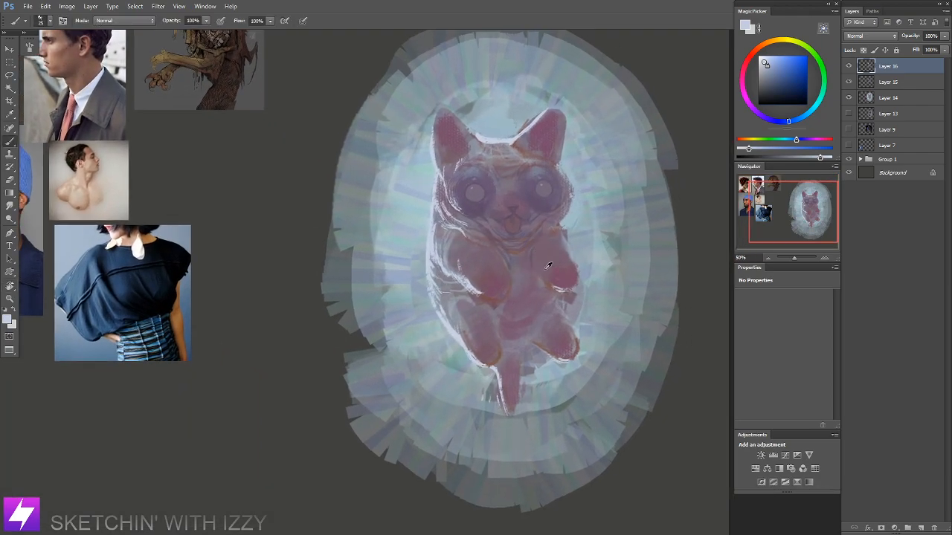
{"action": "left_click", "coordinate": [563, 243], "text": "alt"}
{"action": "left_click", "coordinate": [569, 224], "text": "alt"}
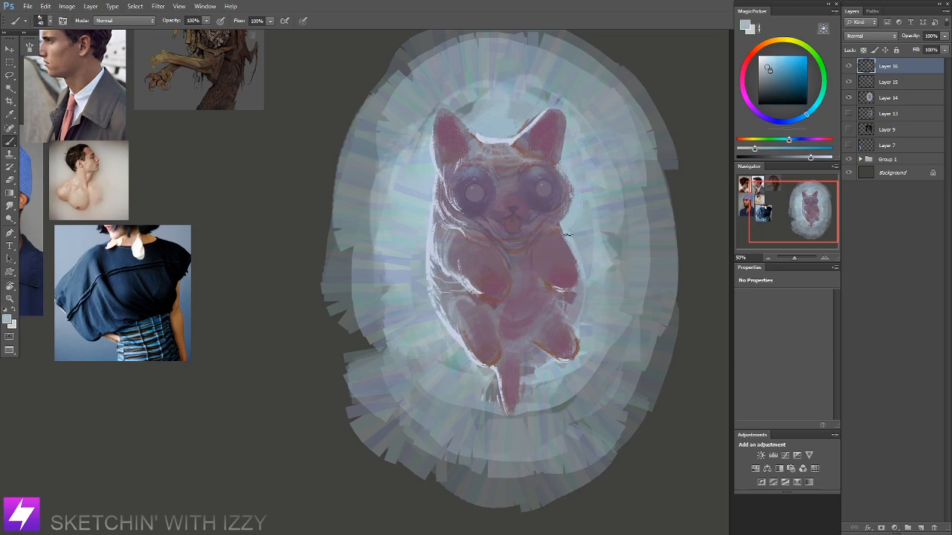
{"action": "left_click_drag", "start_coordinate": [577, 297], "coordinate": [595, 249]}
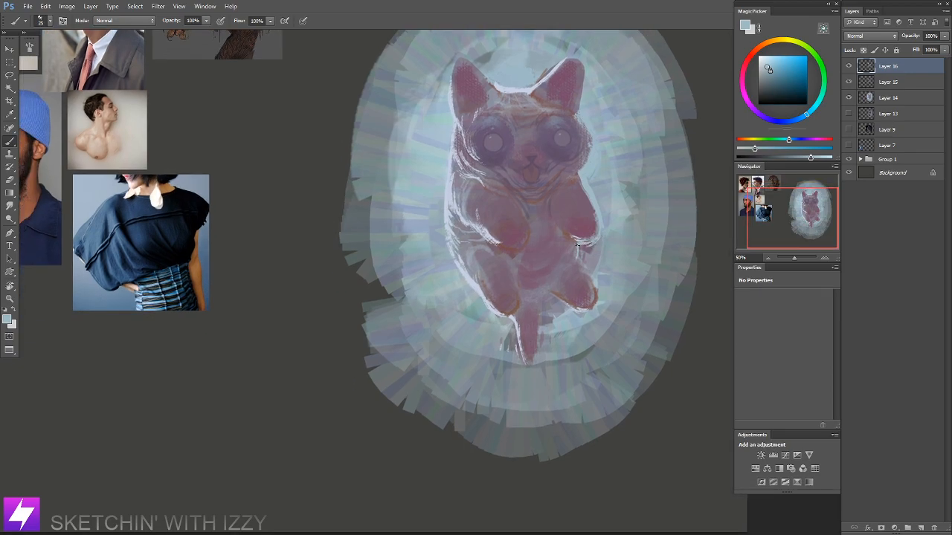
Step: Choose the 250 px square brush preset, reduce it to 100 px and cover the gap between the front and hind paws with pale blue
{"action": "mouse_move", "coordinate": [580, 259]}
{"action": "left_mouse_down"}
{"action": "mouse_move", "coordinate": [596, 287]}
{"action": "mouse_move", "coordinate": [590, 258]}
{"action": "left_mouse_up"}
{"action": "key", "text": "bracketright"}
{"action": "key", "text": "bracketright"}
{"action": "key", "text": "bracketright"}
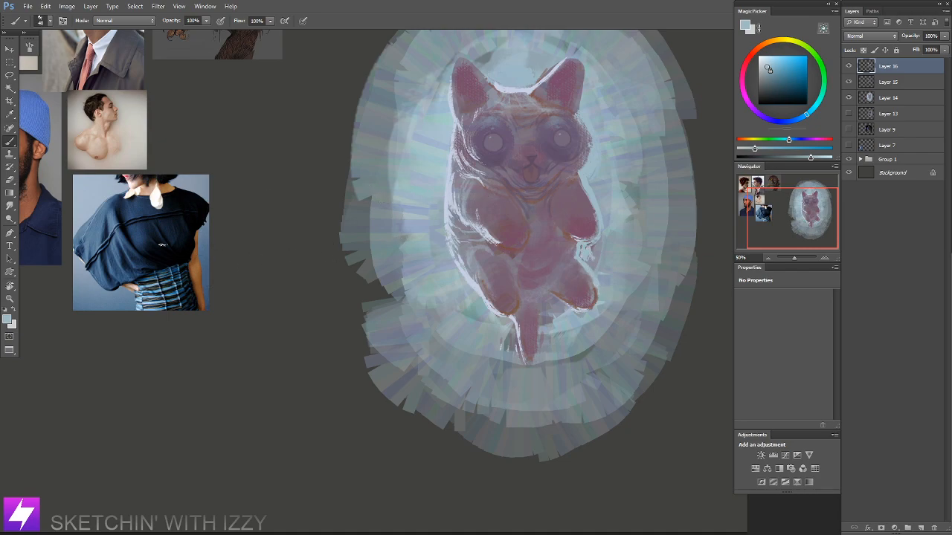
{"action": "left_click_drag", "start_coordinate": [427, 350], "coordinate": [301, 336]}
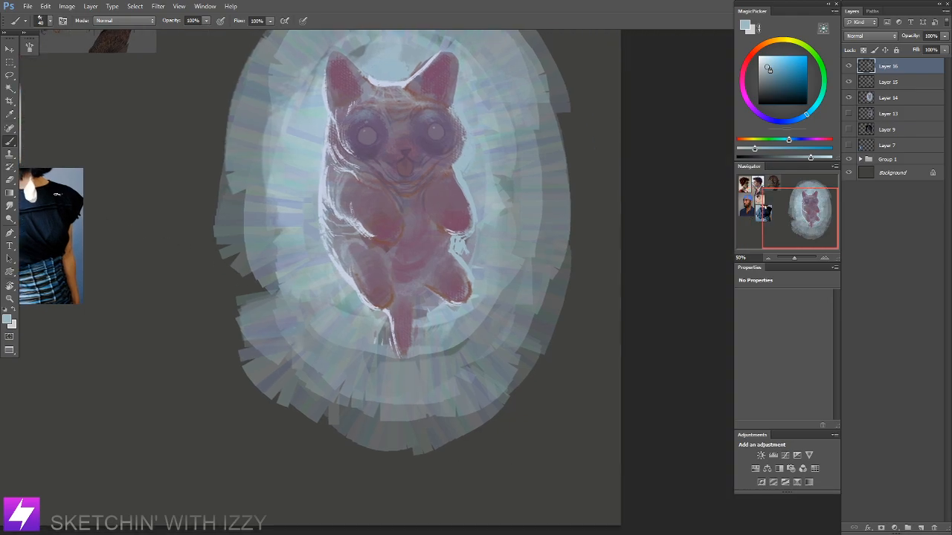
{"action": "left_click", "coordinate": [45, 21]}
{"action": "double_click", "coordinate": [158, 246]}
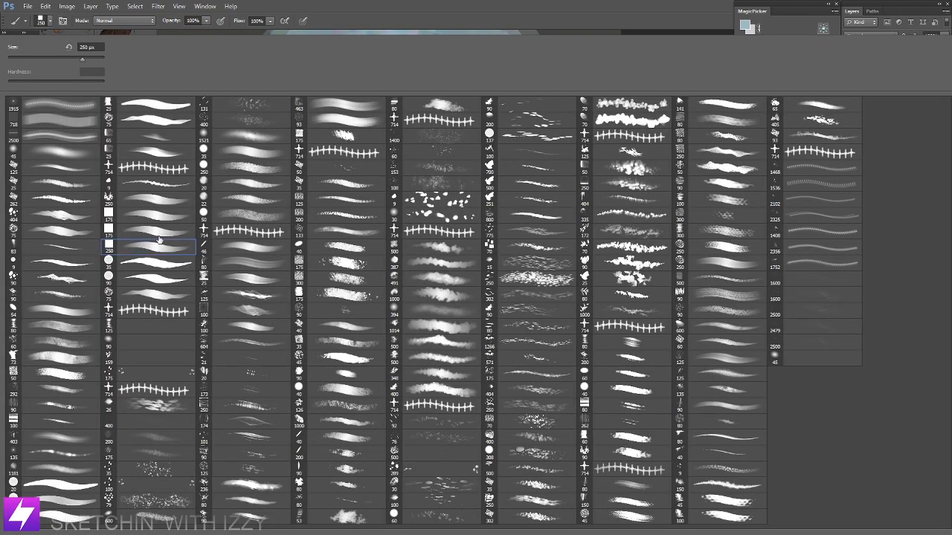
{"action": "left_click_drag", "start_coordinate": [396, 265], "coordinate": [462, 302]}
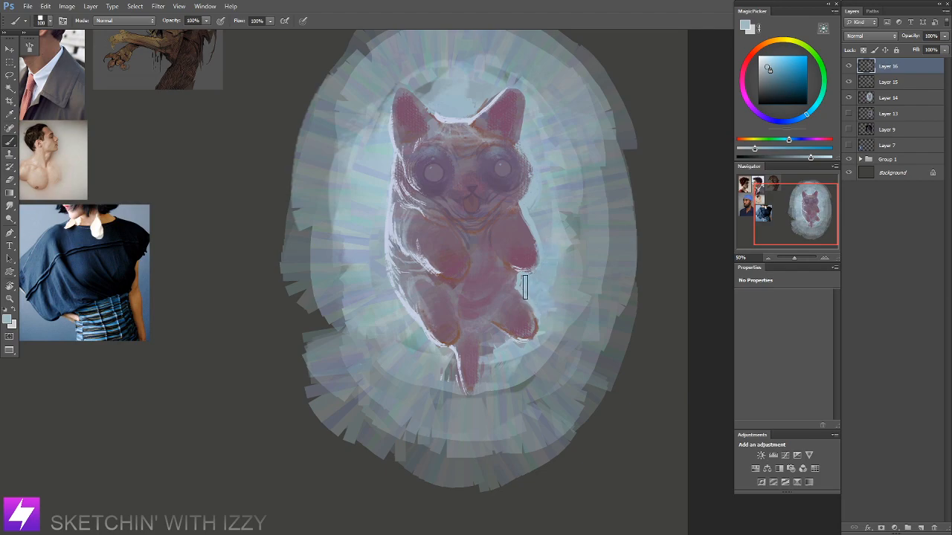
Step: Paint pale blue around the hind paw and beside the tail, and sample the mauve-grey at the tail's base
{"action": "mouse_move", "coordinate": [545, 317]}
{"action": "left_mouse_down"}
{"action": "mouse_move", "coordinate": [525, 353]}
{"action": "mouse_move", "coordinate": [488, 351]}
{"action": "mouse_move", "coordinate": [491, 335]}
{"action": "mouse_move", "coordinate": [485, 341]}
{"action": "mouse_move", "coordinate": [505, 343]}
{"action": "left_mouse_up"}
{"action": "key", "text": "bracketleft"}
{"action": "key", "text": "bracketleft"}
{"action": "key", "text": "bracketleft"}
{"action": "left_click", "coordinate": [480, 335], "text": "alt"}
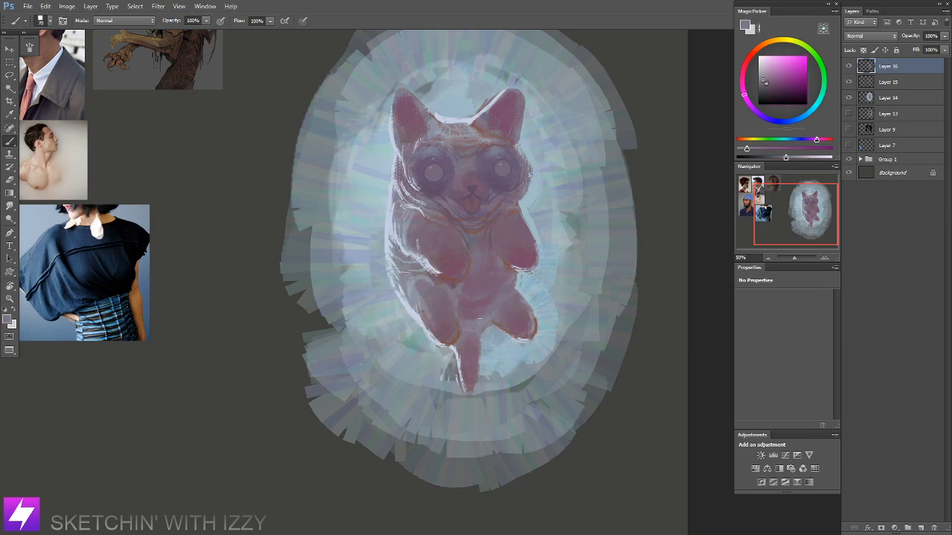
Step: Resample the pale blue and widen the glow beside the tail, hind paw and foreleg with varying square-brush sizes
{"action": "left_click", "coordinate": [508, 343], "text": "alt"}
{"action": "key", "text": "bracketright"}
{"action": "key", "text": "bracketright"}
{"action": "key", "text": "bracketright"}
{"action": "left_click_drag", "start_coordinate": [496, 372], "coordinate": [549, 362]}
{"action": "left_click_drag", "start_coordinate": [557, 269], "coordinate": [564, 321]}
{"action": "key", "text": "bracketleft"}
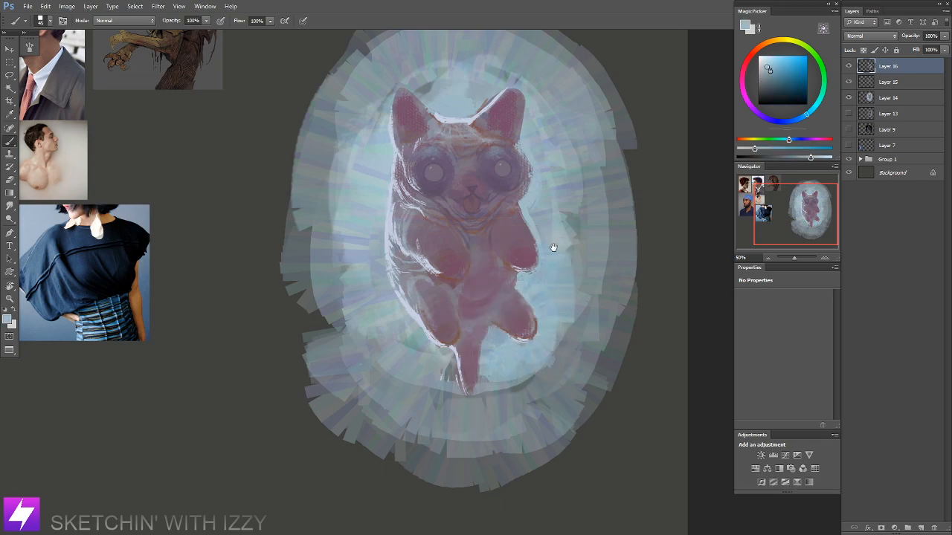
{"action": "left_click_drag", "start_coordinate": [552, 247], "coordinate": [561, 280]}
{"action": "key", "text": "bracketright"}
{"action": "key", "text": "bracketright"}
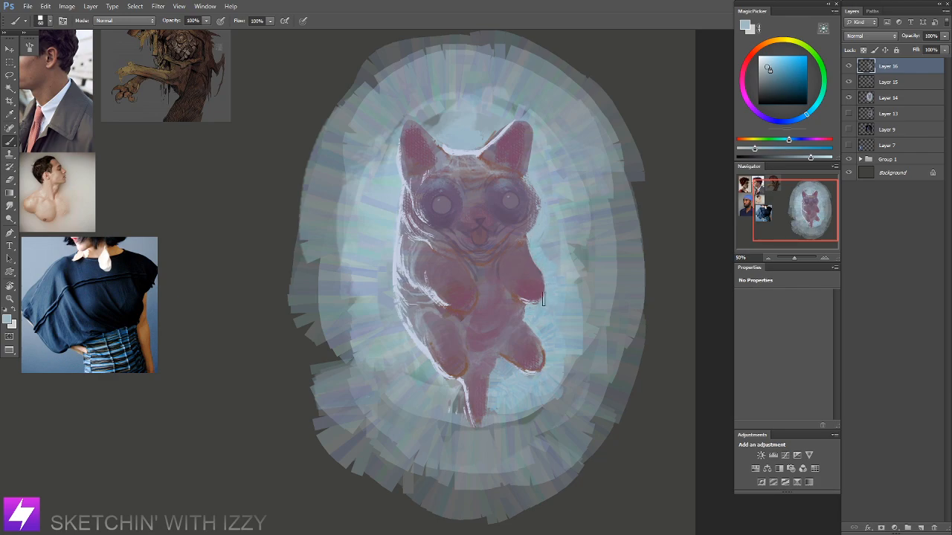
Step: Paint pale blue along the foreleg, cheek and ear edges on the side farther from the rim light
{"action": "scroll", "coordinate": [530, 303], "scroll_direction": "up", "scroll_amount": 2}
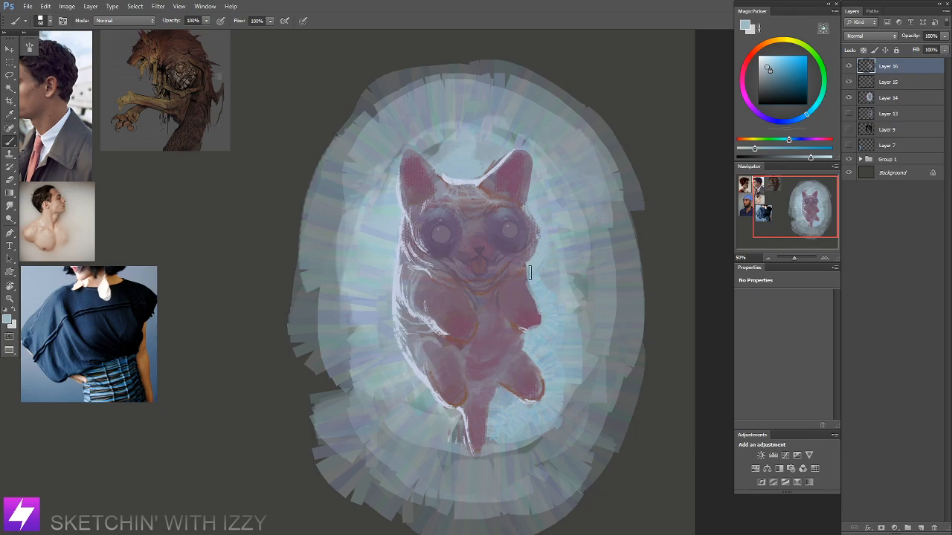
{"action": "left_click_drag", "start_coordinate": [553, 264], "coordinate": [549, 279]}
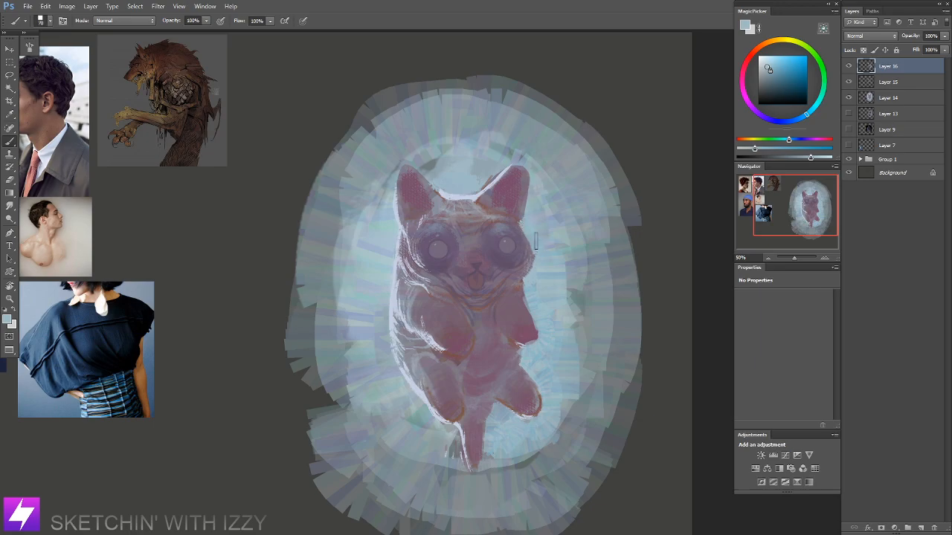
{"action": "left_click_drag", "start_coordinate": [541, 242], "coordinate": [547, 289]}
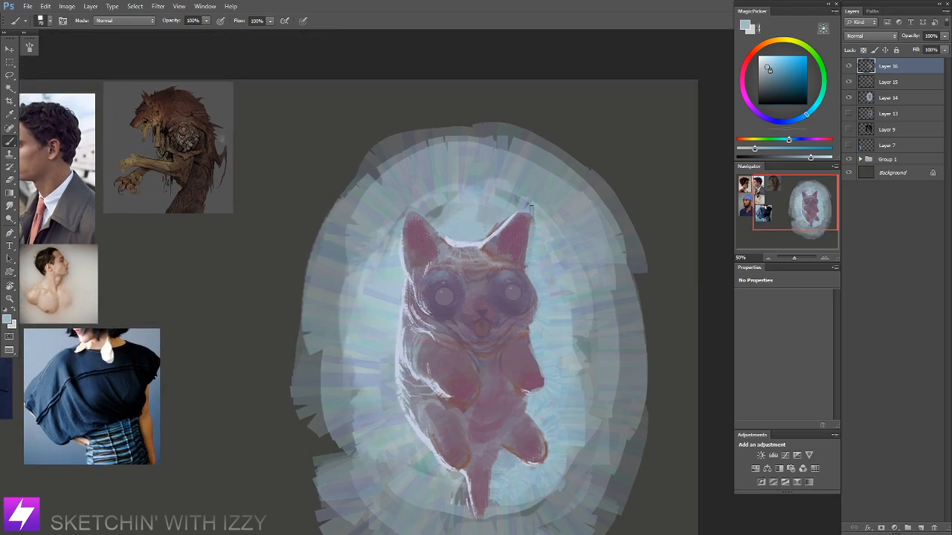
{"action": "left_click_drag", "start_coordinate": [500, 270], "coordinate": [533, 278]}
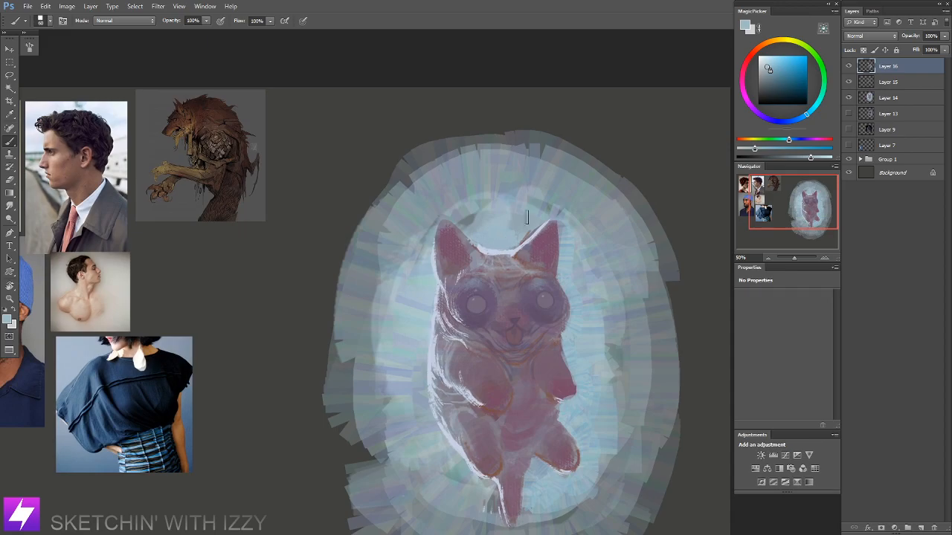
{"action": "left_click_drag", "start_coordinate": [533, 224], "coordinate": [523, 230]}
Step: Enlarge the square brush to 150 px and fill the area above, between and beside the ears with pale blue
{"action": "key", "text": "["}
{"action": "key", "text": "]"}
{"action": "key", "text": "]"}
{"action": "key", "text": "]"}
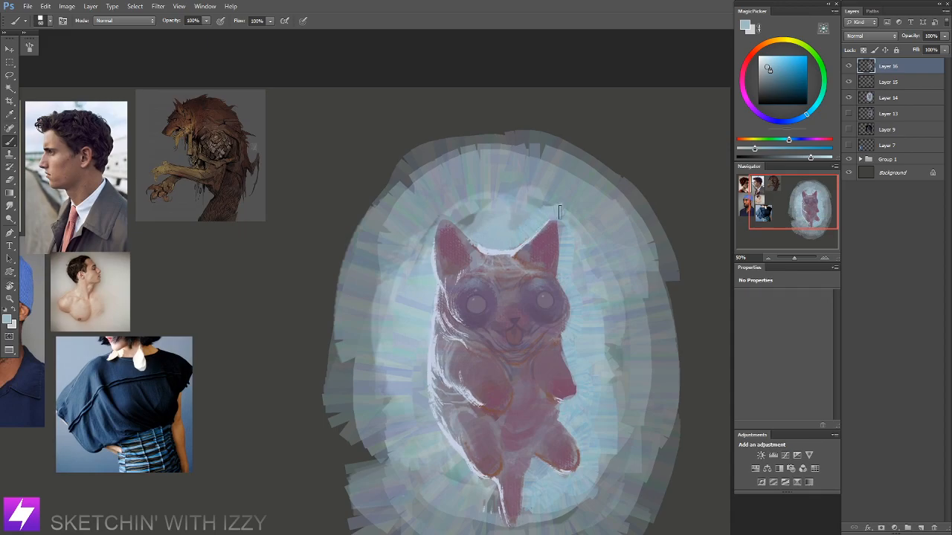
{"action": "key", "text": "]"}
{"action": "key", "text": "]"}
{"action": "key", "text": "]"}
{"action": "left_click_drag", "start_coordinate": [471, 219], "coordinate": [512, 206]}
{"action": "mouse_move", "coordinate": [449, 193]}
{"action": "left_mouse_down"}
{"action": "mouse_move", "coordinate": [531, 196]}
{"action": "mouse_move", "coordinate": [547, 205]}
{"action": "left_mouse_up"}
{"action": "left_click_drag", "start_coordinate": [412, 254], "coordinate": [428, 236]}
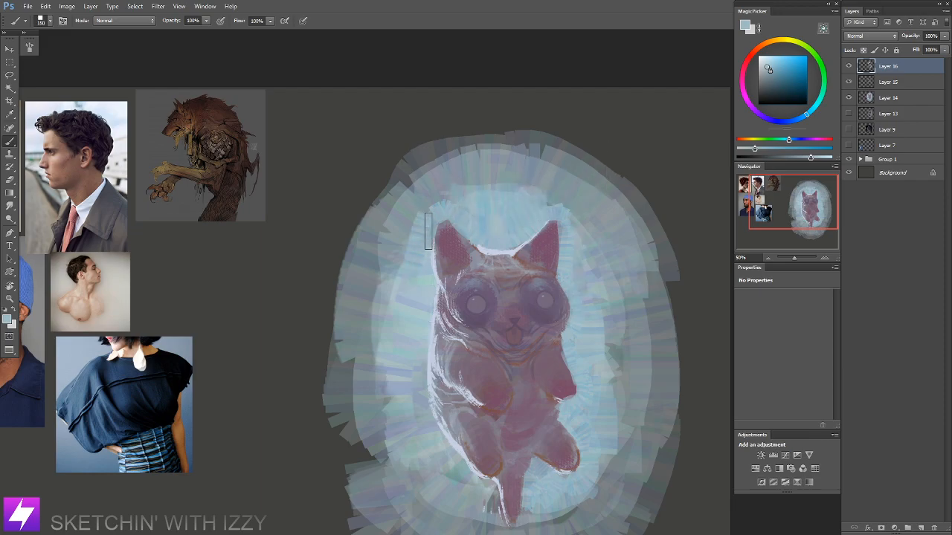
Step: Enlarge the square brush to 250 px and widen the pale-blue glow along the rim-lit side down toward the tail
{"action": "key", "text": "]"}
{"action": "key", "text": "]"}
{"action": "mouse_move", "coordinate": [415, 359]}
{"action": "left_mouse_down"}
{"action": "mouse_move", "coordinate": [433, 239]}
{"action": "mouse_move", "coordinate": [403, 292]}
{"action": "mouse_move", "coordinate": [431, 378]}
{"action": "mouse_move", "coordinate": [501, 389]}
{"action": "left_mouse_up"}
{"action": "key", "text": "]"}
Step: Mix a golden orange from a sampled body colour, paint a sun-like disc above the head and reduce the brush to 125 px
{"action": "left_click", "coordinate": [524, 357], "text": "alt"}
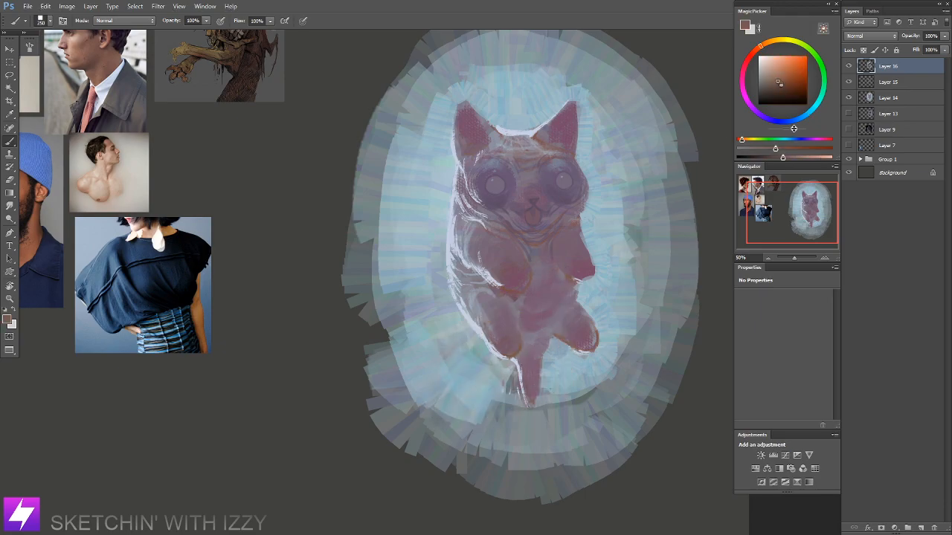
{"action": "left_click_drag", "start_coordinate": [785, 157], "coordinate": [794, 157]}
{"action": "left_click_drag", "start_coordinate": [742, 140], "coordinate": [807, 156]}
{"action": "left_click_drag", "start_coordinate": [497, 206], "coordinate": [521, 308]}
{"action": "key", "text": "bracketleft"}
{"action": "key", "text": "bracketleft"}
{"action": "key", "text": "bracketleft"}
{"action": "key", "text": "bracketleft"}
{"action": "mouse_move", "coordinate": [535, 160]}
{"action": "left_mouse_down"}
{"action": "mouse_move", "coordinate": [539, 194]}
{"action": "mouse_move", "coordinate": [537, 155]}
{"action": "mouse_move", "coordinate": [555, 188]}
{"action": "mouse_move", "coordinate": [529, 172]}
{"action": "mouse_move", "coordinate": [556, 172]}
{"action": "mouse_move", "coordinate": [540, 194]}
{"action": "mouse_move", "coordinate": [537, 156]}
{"action": "mouse_move", "coordinate": [557, 184]}
{"action": "mouse_move", "coordinate": [527, 188]}
{"action": "mouse_move", "coordinate": [541, 160]}
{"action": "mouse_move", "coordinate": [557, 193]}
{"action": "left_mouse_up"}
{"action": "left_click_drag", "start_coordinate": [577, 372], "coordinate": [516, 291]}
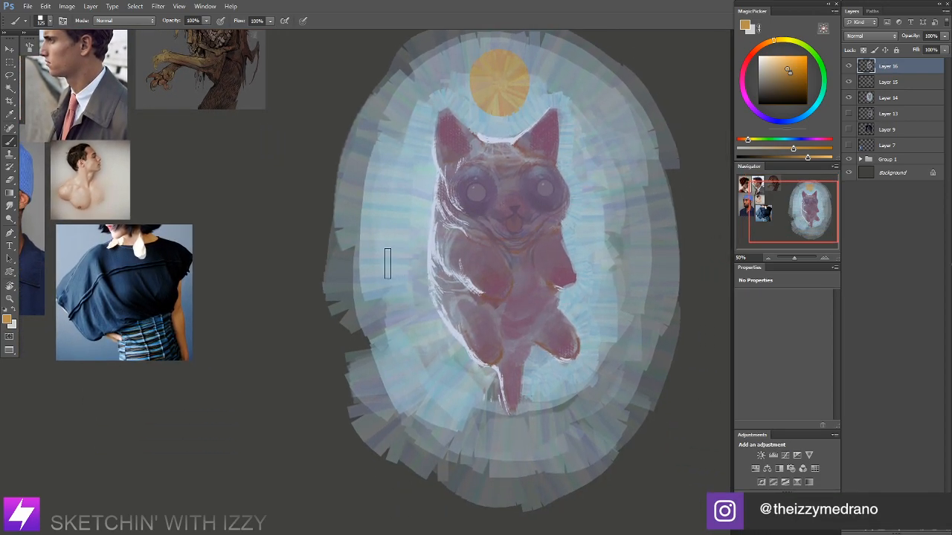
Step: Choose a textured brush preset for the fur and mirror the canvas horizontally
{"action": "right_click", "coordinate": [223, 303]}
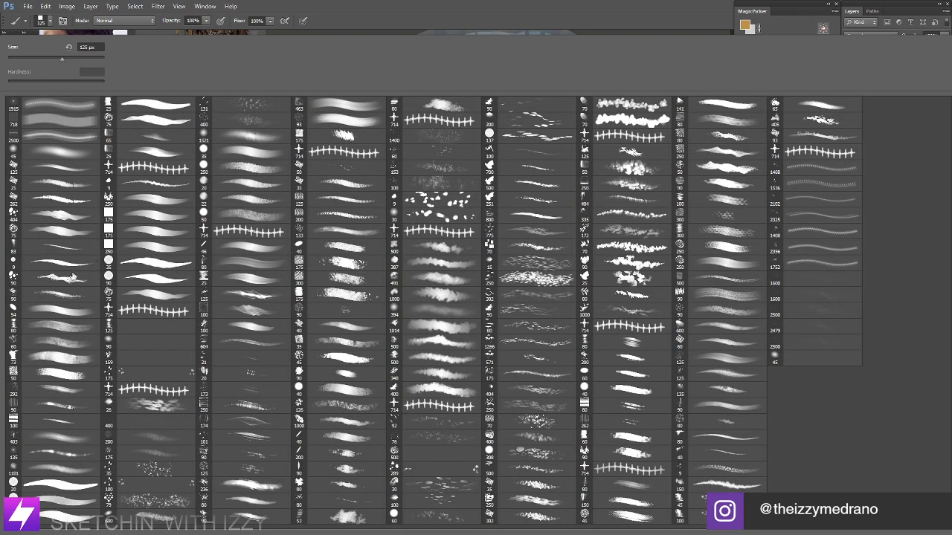
{"action": "double_click", "coordinate": [62, 292]}
{"action": "key", "text": "ctrl+minus"}
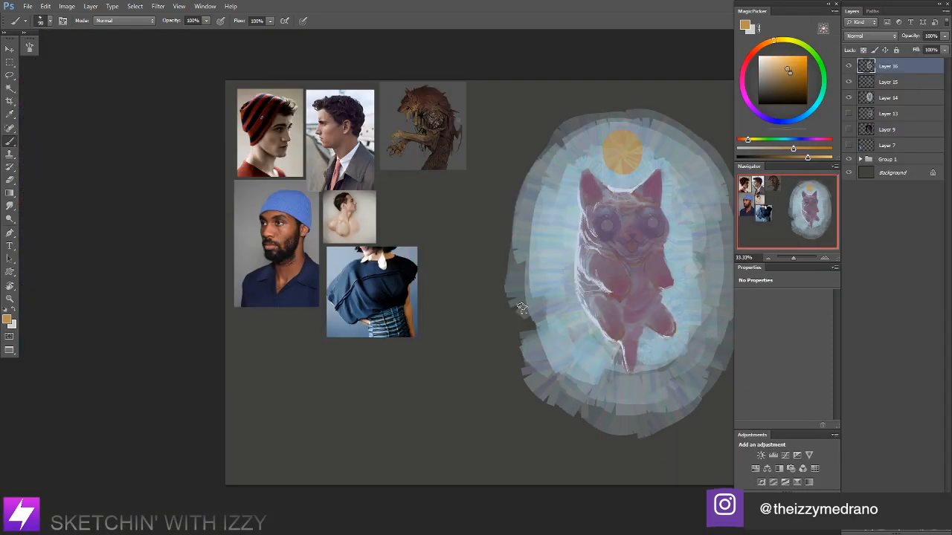
{"action": "key", "text": "F2"}
{"action": "left_click_drag", "start_coordinate": [437, 292], "coordinate": [517, 282]}
{"action": "key", "text": "ctrl+plus"}
{"action": "key", "text": "ctrl+plus"}
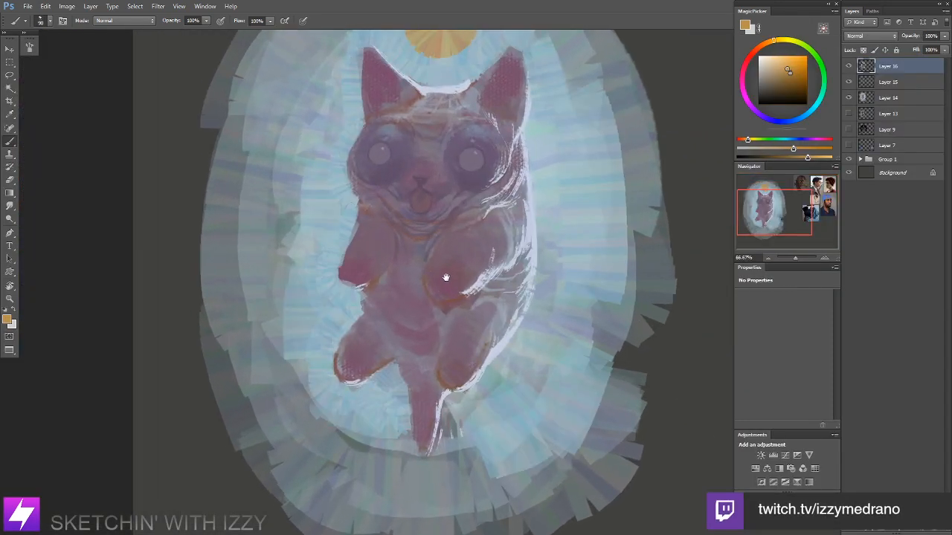
Step: Sample reddish mauve tones from the body and paint them over the chest and belly between the limbs
{"action": "left_click", "coordinate": [435, 232], "text": "alt"}
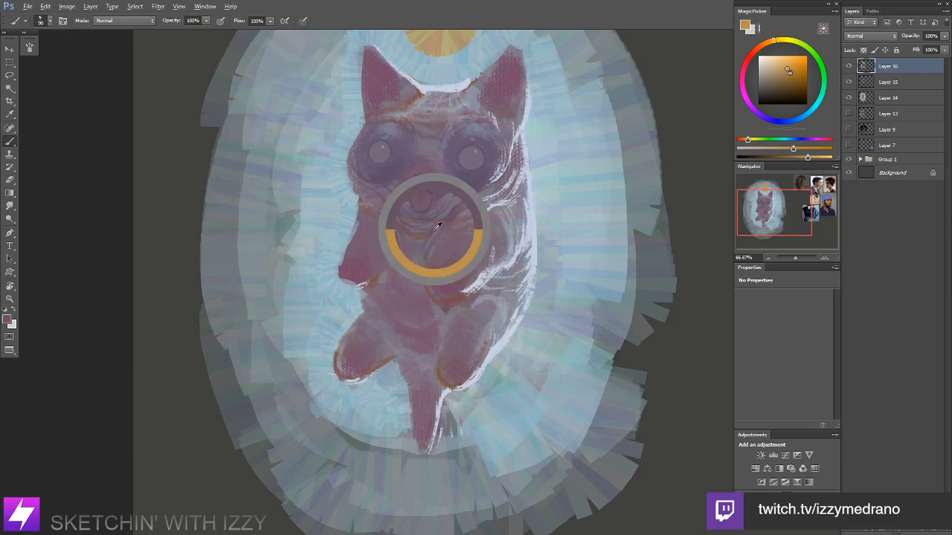
{"action": "left_click", "coordinate": [446, 301], "text": "alt"}
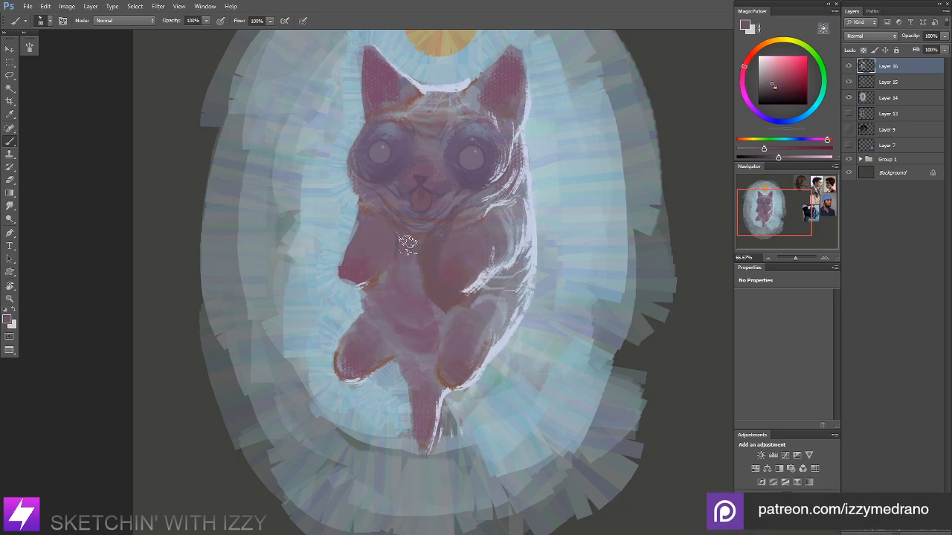
{"action": "mouse_move", "coordinate": [406, 298]}
{"action": "left_mouse_down"}
{"action": "mouse_move", "coordinate": [397, 313]}
{"action": "mouse_move", "coordinate": [420, 266]}
{"action": "mouse_move", "coordinate": [438, 307]}
{"action": "mouse_move", "coordinate": [423, 328]}
{"action": "mouse_move", "coordinate": [399, 323]}
{"action": "left_mouse_up"}
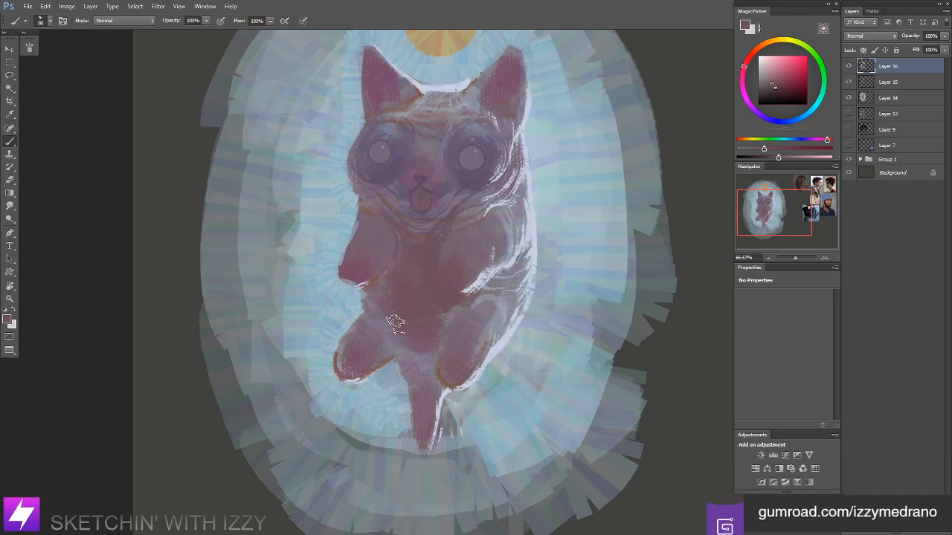
Step: Rotate the canvas view, sample the halo's pale blue and stroke it along the rim-lit forepaw's edge
{"action": "key", "text": "ctrl+minus"}
{"action": "key", "text": "r"}
{"action": "mouse_move", "coordinate": [483, 382]}
{"action": "left_mouse_down"}
{"action": "mouse_move", "coordinate": [506, 378]}
{"action": "mouse_move", "coordinate": [546, 281]}
{"action": "left_mouse_up"}
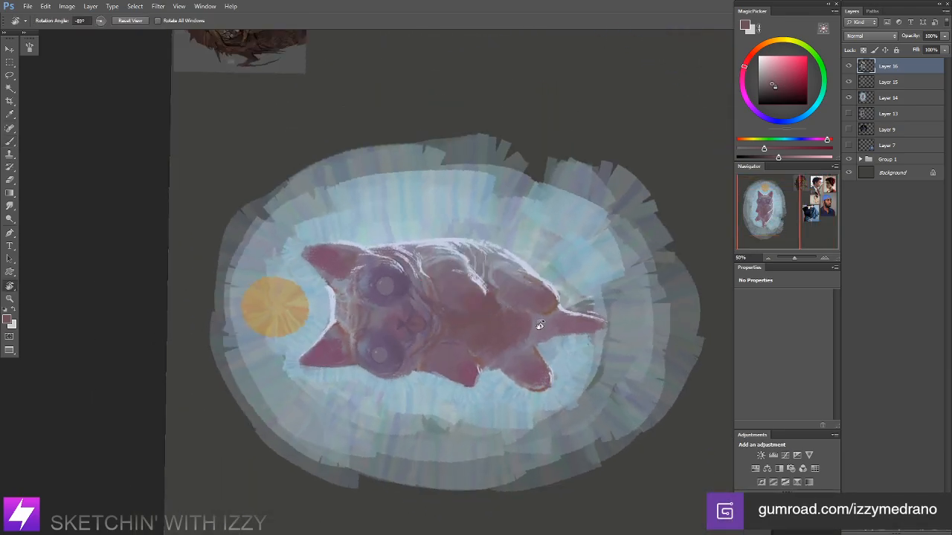
{"action": "left_click_drag", "start_coordinate": [513, 371], "coordinate": [548, 281]}
{"action": "key", "text": "b"}
{"action": "left_click", "coordinate": [568, 300], "text": "alt"}
{"action": "key", "text": "r"}
{"action": "left_click_drag", "start_coordinate": [565, 319], "coordinate": [554, 272]}
{"action": "key", "text": "b"}
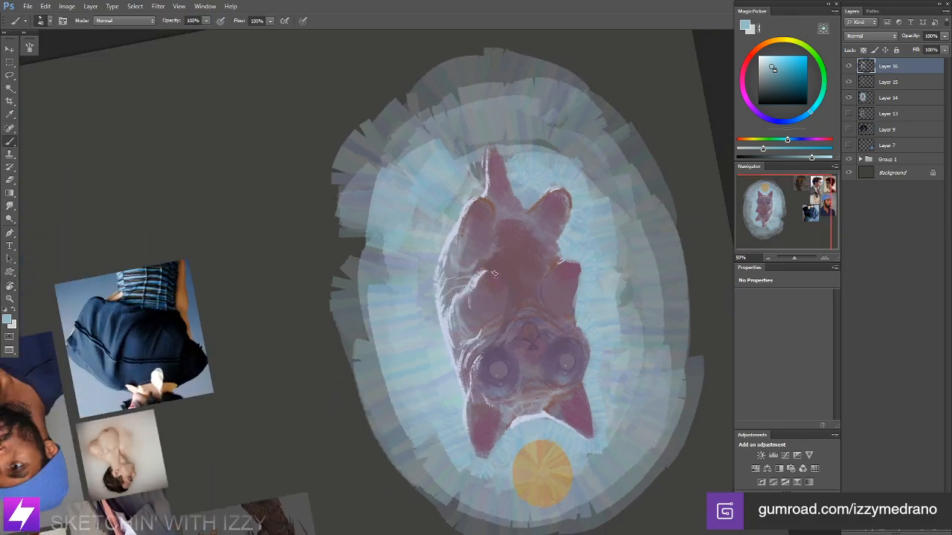
{"action": "mouse_move", "coordinate": [494, 272]}
{"action": "left_mouse_down"}
{"action": "mouse_move", "coordinate": [509, 291]}
{"action": "mouse_move", "coordinate": [547, 280]}
{"action": "mouse_move", "coordinate": [562, 348]}
{"action": "left_mouse_up"}
{"action": "key", "text": "Escape"}
Step: Add pale-blue fur strokes to the forepaws, the hind paws and the thigh edges with a small textured brush
{"action": "left_click_drag", "start_coordinate": [490, 289], "coordinate": [521, 304]}
{"action": "left_click_drag", "start_coordinate": [466, 278], "coordinate": [472, 291]}
{"action": "left_click_drag", "start_coordinate": [466, 348], "coordinate": [472, 358]}
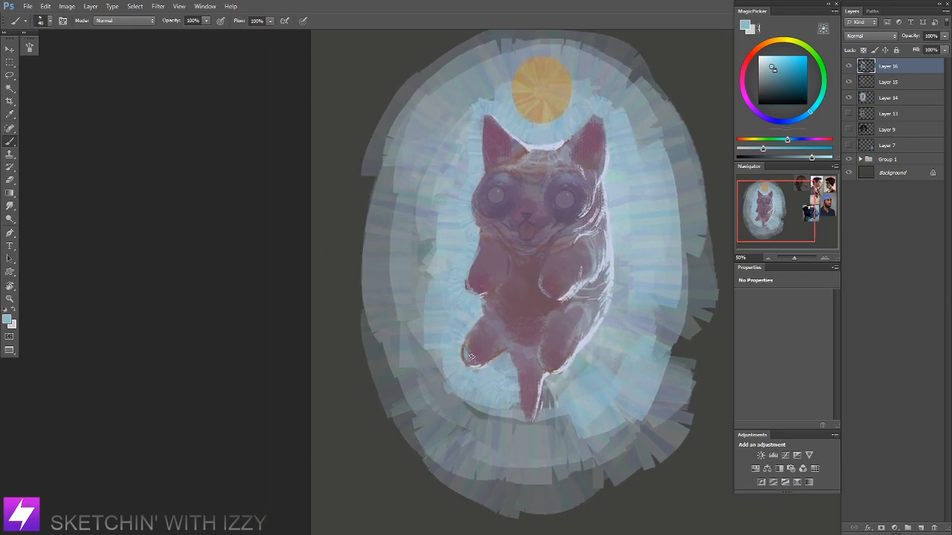
{"action": "left_click_drag", "start_coordinate": [540, 308], "coordinate": [548, 322]}
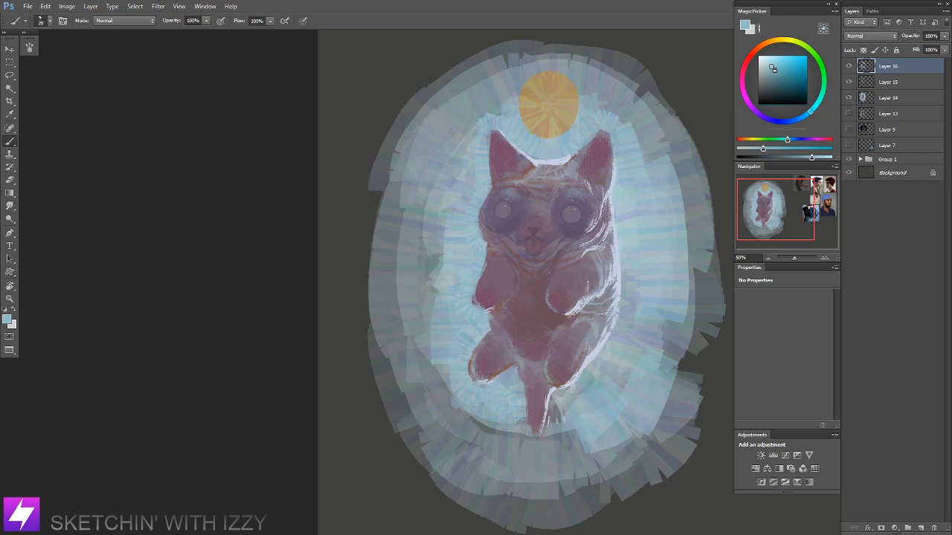
{"action": "left_click_drag", "start_coordinate": [537, 325], "coordinate": [543, 357]}
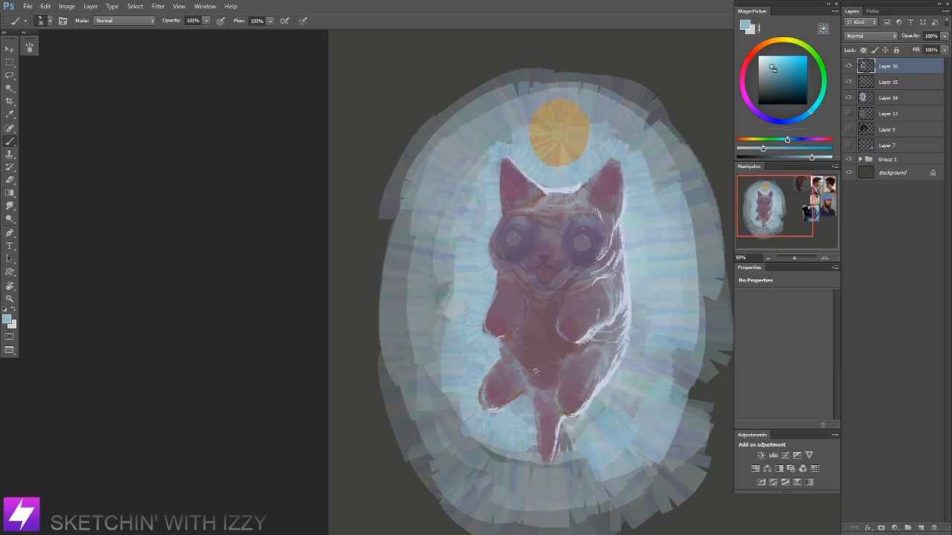
Step: Sample greyish mauves from the body and paint short fur strokes across the lower belly with a smaller brush
{"action": "left_click", "coordinate": [536, 347], "text": "alt"}
{"action": "left_click_drag", "start_coordinate": [526, 351], "coordinate": [549, 368]}
{"action": "key", "text": "bracketleft"}
{"action": "key", "text": "bracketleft"}
{"action": "left_click", "coordinate": [536, 366], "text": "alt"}
{"action": "left_click", "coordinate": [530, 368], "text": "alt"}
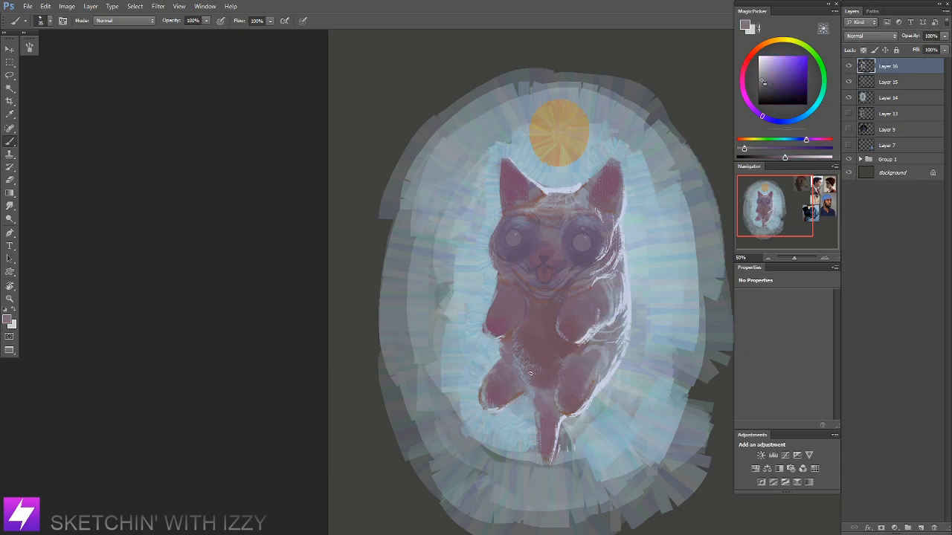
{"action": "left_click_drag", "start_coordinate": [549, 348], "coordinate": [479, 312]}
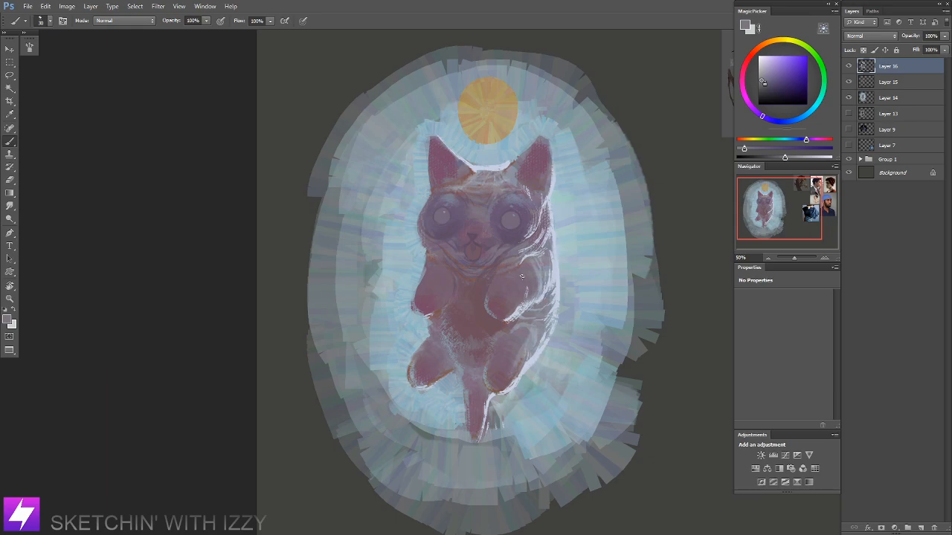
Step: Set the brush colour to light pink and paint the inside of the ear on the rim-lit side
{"action": "key", "text": "r"}
{"action": "left_click_drag", "start_coordinate": [392, 292], "coordinate": [471, 266]}
{"action": "key", "text": "ctrl+plus"}
{"action": "mouse_move", "coordinate": [327, 259]}
{"action": "left_mouse_down"}
{"action": "mouse_move", "coordinate": [384, 196]}
{"action": "mouse_move", "coordinate": [508, 201]}
{"action": "left_mouse_up"}
{"action": "key", "text": "b"}
{"action": "left_click", "coordinate": [444, 153], "text": "alt"}
{"action": "key", "text": "ctrl+z"}
{"action": "left_click_drag", "start_coordinate": [748, 140], "coordinate": [817, 140]}
{"action": "left_click_drag", "start_coordinate": [802, 156], "coordinate": [769, 148]}
{"action": "mouse_move", "coordinate": [516, 200]}
{"action": "left_mouse_down"}
{"action": "mouse_move", "coordinate": [526, 202]}
{"action": "mouse_move", "coordinate": [510, 208]}
{"action": "mouse_move", "coordinate": [514, 183]}
{"action": "left_mouse_up"}
Step: Blend the pink ear with the Smudge tool at 50% strength, and paint the other inner ear pink
{"action": "key", "text": "r"}
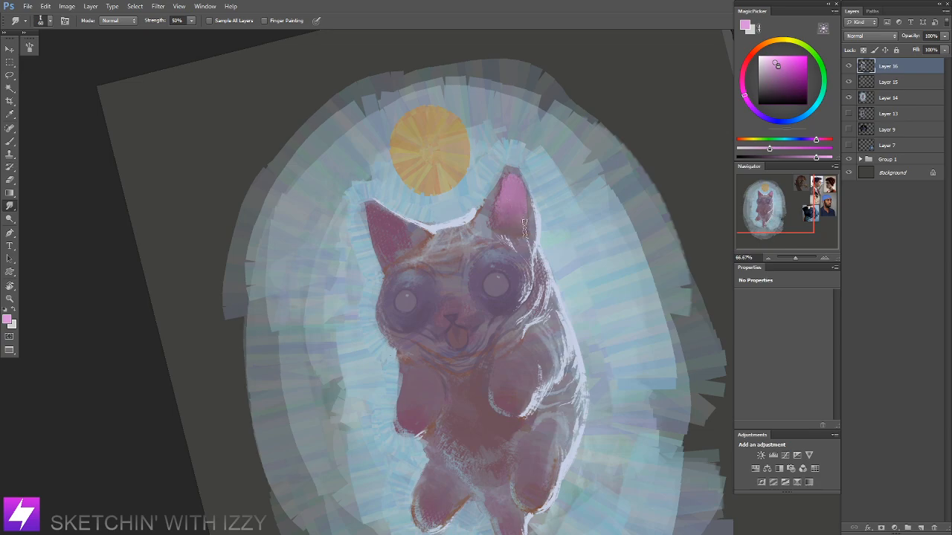
{"action": "key", "text": "Escape"}
{"action": "left_click_drag", "start_coordinate": [509, 230], "coordinate": [535, 209]}
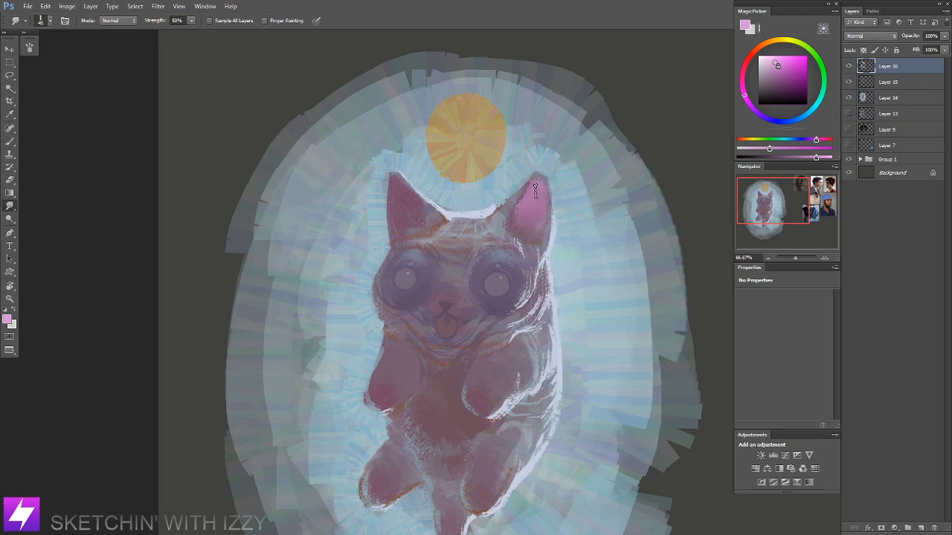
{"action": "left_click_drag", "start_coordinate": [545, 205], "coordinate": [590, 216]}
{"action": "key", "text": "b"}
{"action": "mouse_move", "coordinate": [444, 206]}
{"action": "left_mouse_down"}
{"action": "mouse_move", "coordinate": [444, 231]}
{"action": "mouse_move", "coordinate": [436, 202]}
{"action": "mouse_move", "coordinate": [453, 240]}
{"action": "mouse_move", "coordinate": [438, 201]}
{"action": "mouse_move", "coordinate": [439, 232]}
{"action": "mouse_move", "coordinate": [454, 237]}
{"action": "mouse_move", "coordinate": [453, 220]}
{"action": "mouse_move", "coordinate": [461, 235]}
{"action": "mouse_move", "coordinate": [436, 192]}
{"action": "left_mouse_up"}
{"action": "key", "text": "r"}
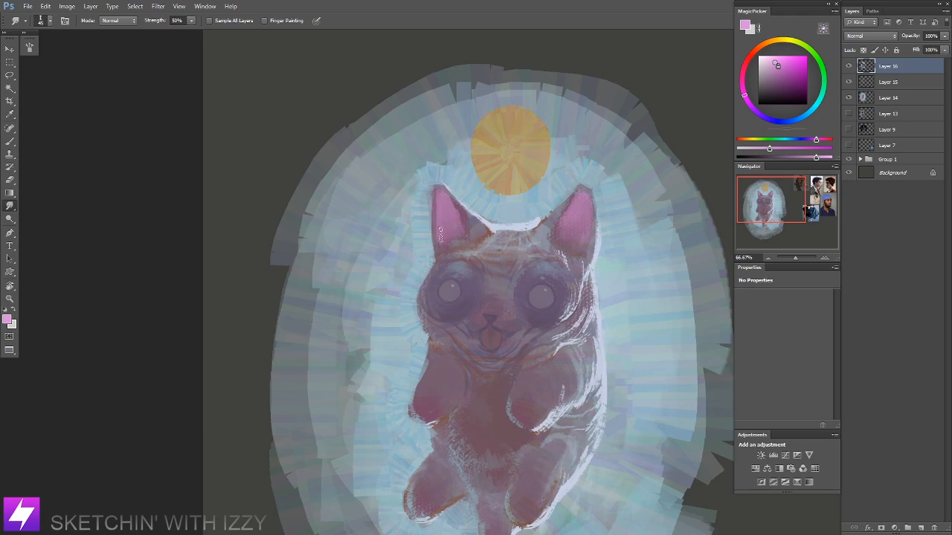
Step: Mirror the canvas horizontally to check the figure in reverse
{"action": "key", "text": "ctrl+minus"}
{"action": "key", "text": "ctrl+minus"}
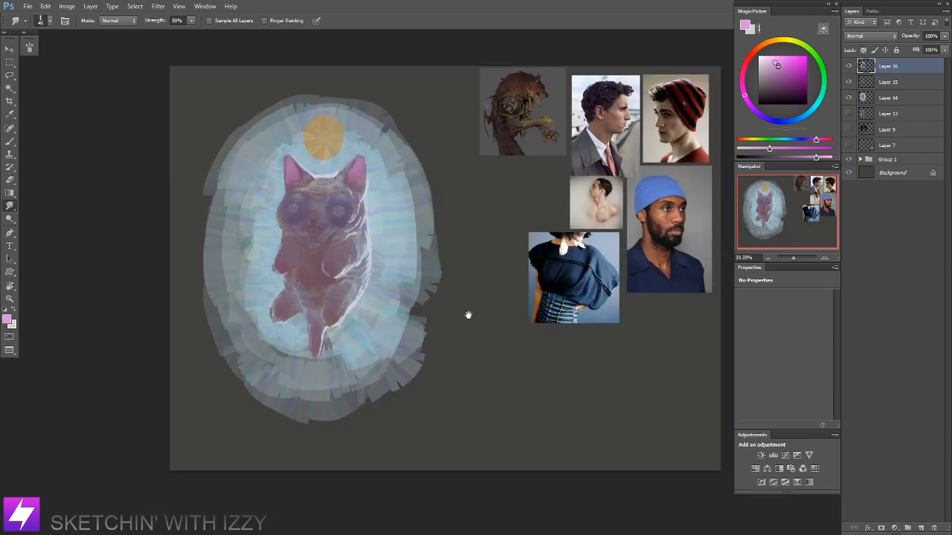
{"action": "left_click_drag", "start_coordinate": [473, 315], "coordinate": [497, 324]}
{"action": "key", "text": "ctrl+shift+h"}
{"action": "left_click_drag", "start_coordinate": [464, 290], "coordinate": [413, 306]}
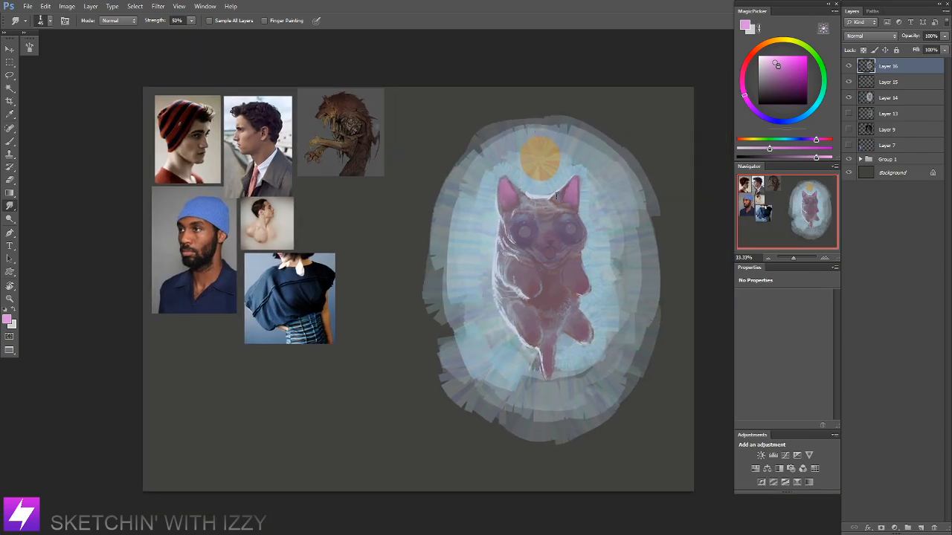
{"action": "key", "text": "ctrl+plus"}
{"action": "mouse_move", "coordinate": [537, 281]}
{"action": "left_mouse_down"}
{"action": "mouse_move", "coordinate": [528, 323]}
{"action": "mouse_move", "coordinate": [539, 301]}
{"action": "left_mouse_up"}
{"action": "key", "text": "ctrl+plus"}
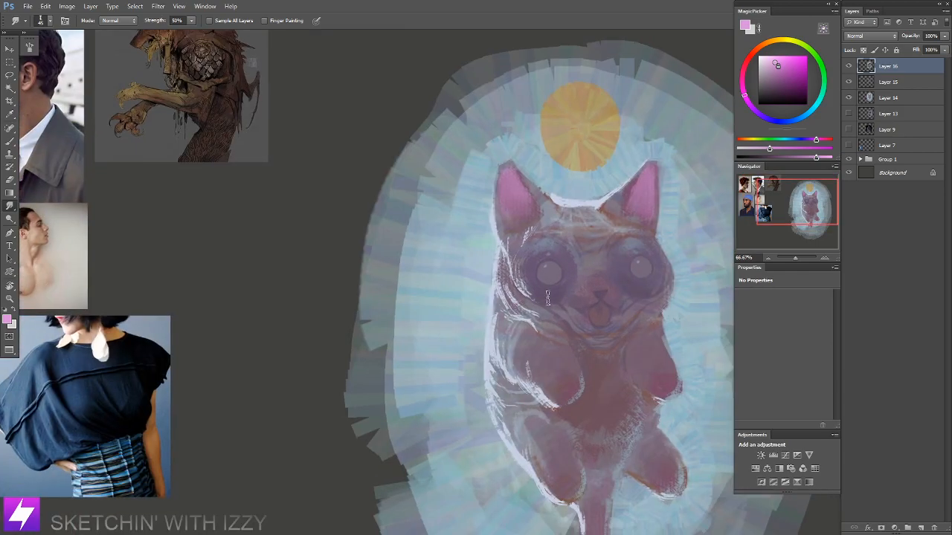
Step: Brush light pink into and beneath the eyes, using the Smudge tool to blend it
{"action": "key", "text": "b"}
{"action": "key", "text": "r"}
{"action": "left_click_drag", "start_coordinate": [658, 297], "coordinate": [645, 295]}
{"action": "key", "text": "b"}
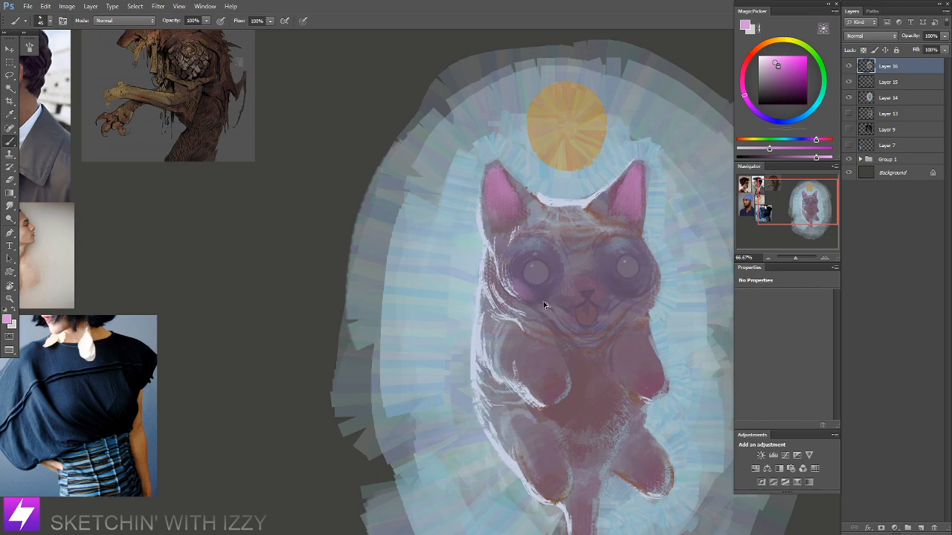
{"action": "left_click_drag", "start_coordinate": [543, 308], "coordinate": [536, 302]}
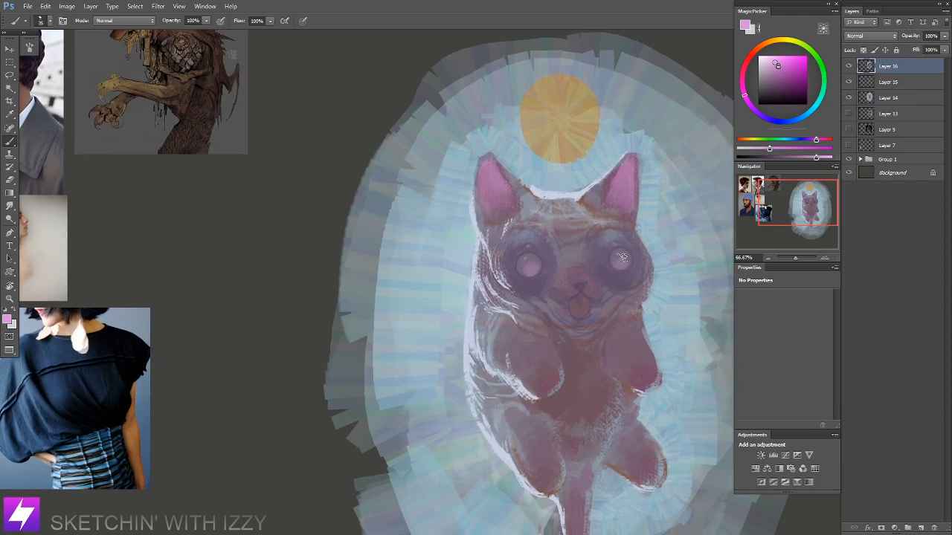
{"action": "key", "text": "r"}
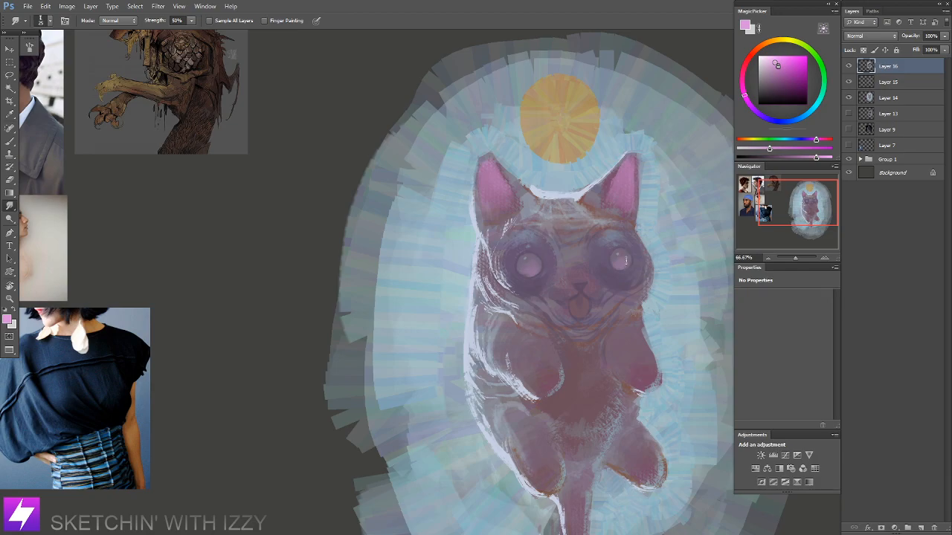
Step: Mirror the canvas again and sample the halo's pale blue beside the cheek for a 15 px brush
{"action": "key", "text": "ctrl+minus"}
{"action": "key", "text": "ctrl+minus"}
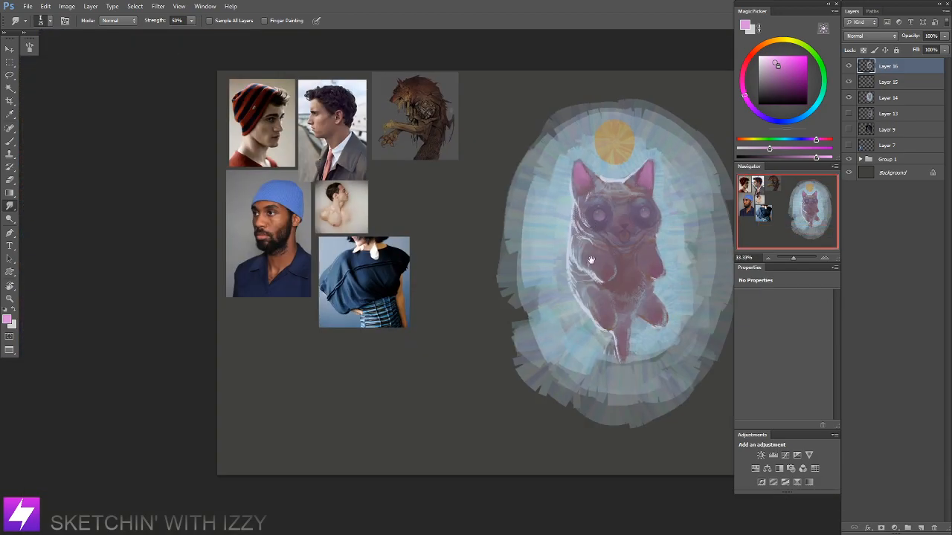
{"action": "left_click_drag", "start_coordinate": [599, 278], "coordinate": [583, 280]}
{"action": "key", "text": "ctrl+shift+h"}
{"action": "left_click_drag", "start_coordinate": [506, 286], "coordinate": [487, 276]}
{"action": "key", "text": "ctrl+plus"}
{"action": "left_click_drag", "start_coordinate": [451, 189], "coordinate": [469, 240]}
{"action": "key", "text": "b"}
{"action": "left_click", "coordinate": [459, 225], "text": "alt"}
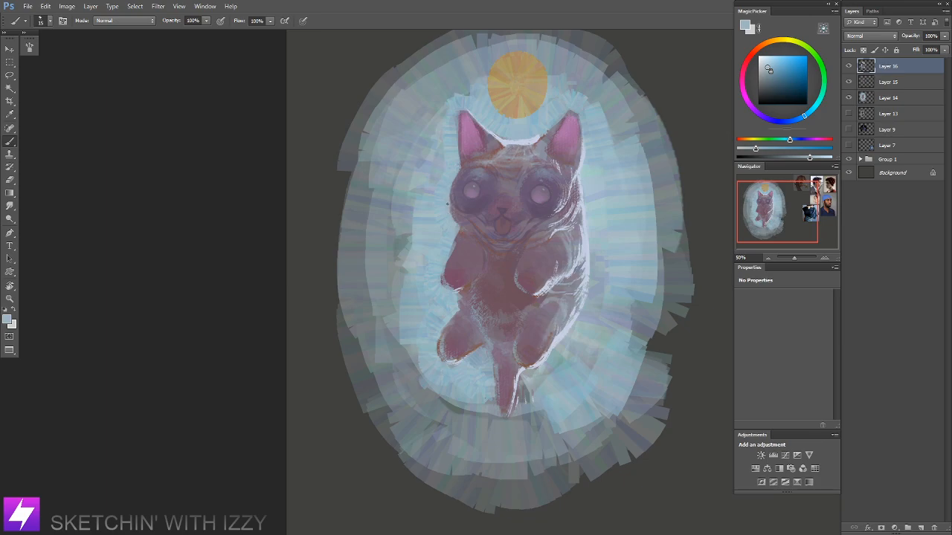
Step: Select a different brush preset for the figure and sample a dark purple from it
{"action": "key", "text": "ctrl+minus"}
{"action": "left_click_drag", "start_coordinate": [504, 323], "coordinate": [528, 312]}
{"action": "key", "text": "ctrl+plus"}
{"action": "mouse_move", "coordinate": [476, 244]}
{"action": "left_mouse_down"}
{"action": "mouse_move", "coordinate": [488, 244]}
{"action": "mouse_move", "coordinate": [492, 260]}
{"action": "left_mouse_up"}
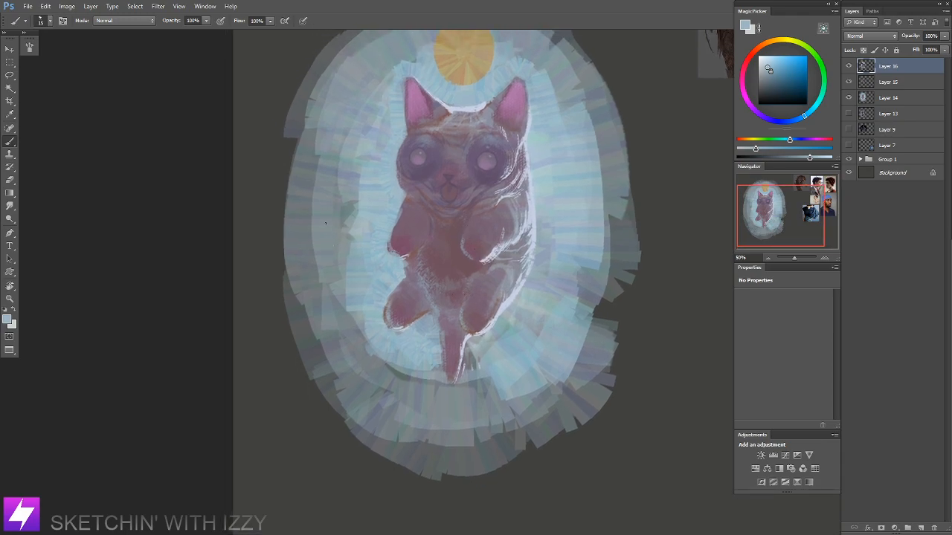
{"action": "left_click_drag", "start_coordinate": [325, 246], "coordinate": [195, 243]}
{"action": "right_click", "coordinate": [189, 242]}
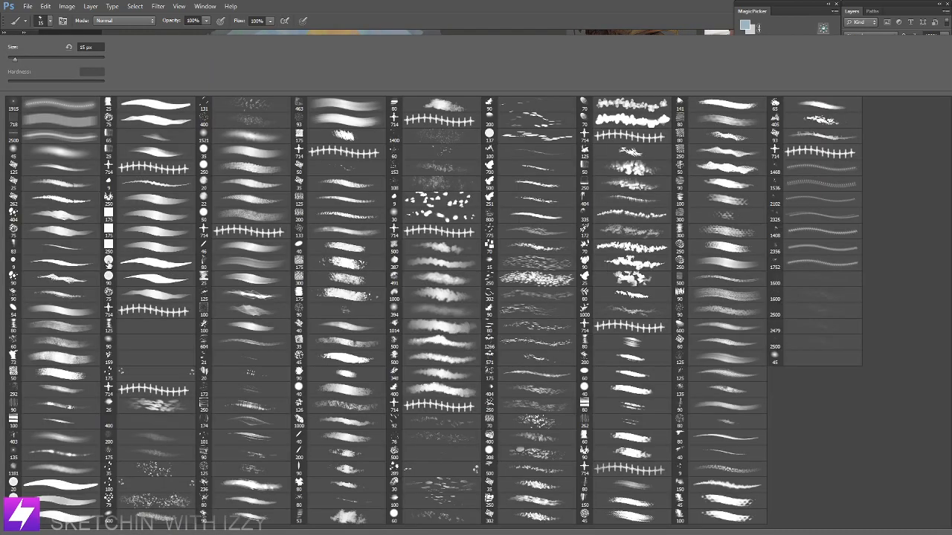
{"action": "double_click", "coordinate": [73, 312]}
{"action": "key", "text": "r"}
{"action": "mouse_move", "coordinate": [415, 260]}
{"action": "left_mouse_down"}
{"action": "mouse_move", "coordinate": [499, 270]}
{"action": "mouse_move", "coordinate": [435, 255]}
{"action": "mouse_move", "coordinate": [468, 287]}
{"action": "mouse_move", "coordinate": [425, 247]}
{"action": "left_mouse_up"}
{"action": "left_click", "coordinate": [428, 249], "text": "alt"}
Step: Paint curved dark purple stripes across the arm and leg on the figure's white-rimmed side
{"action": "key", "text": "r"}
{"action": "mouse_move", "coordinate": [543, 285]}
{"action": "left_mouse_down"}
{"action": "mouse_move", "coordinate": [527, 253]}
{"action": "mouse_move", "coordinate": [515, 264]}
{"action": "mouse_move", "coordinate": [532, 280]}
{"action": "left_mouse_up"}
{"action": "key", "text": "ctrl+plus"}
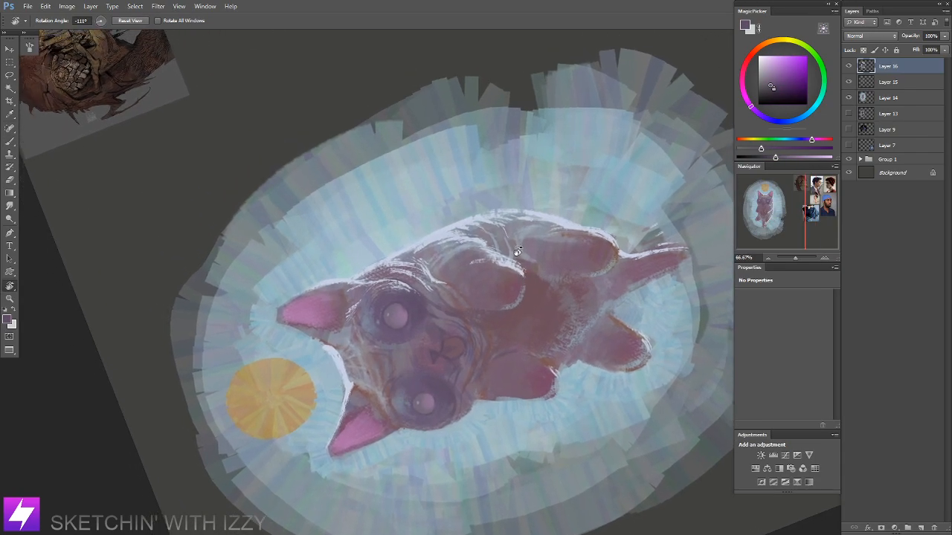
{"action": "key", "text": "b"}
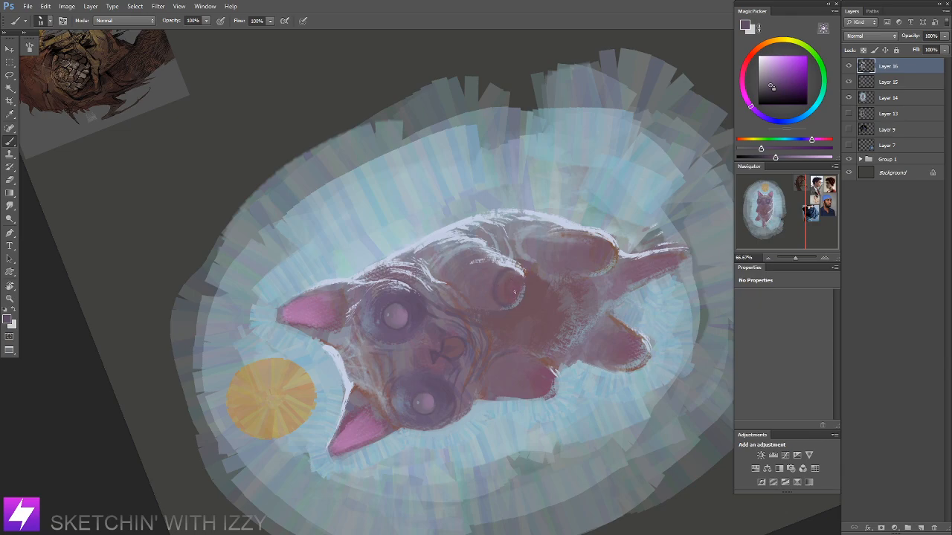
{"action": "left_click_drag", "start_coordinate": [489, 276], "coordinate": [500, 264]}
{"action": "left_click_drag", "start_coordinate": [493, 261], "coordinate": [474, 263]}
{"action": "key", "text": "bracketright"}
{"action": "mouse_move", "coordinate": [583, 250]}
{"action": "left_mouse_down"}
{"action": "mouse_move", "coordinate": [578, 255]}
{"action": "mouse_move", "coordinate": [595, 263]}
{"action": "mouse_move", "coordinate": [597, 274]}
{"action": "mouse_move", "coordinate": [585, 275]}
{"action": "mouse_move", "coordinate": [593, 281]}
{"action": "left_mouse_up"}
{"action": "key", "text": "bracketright"}
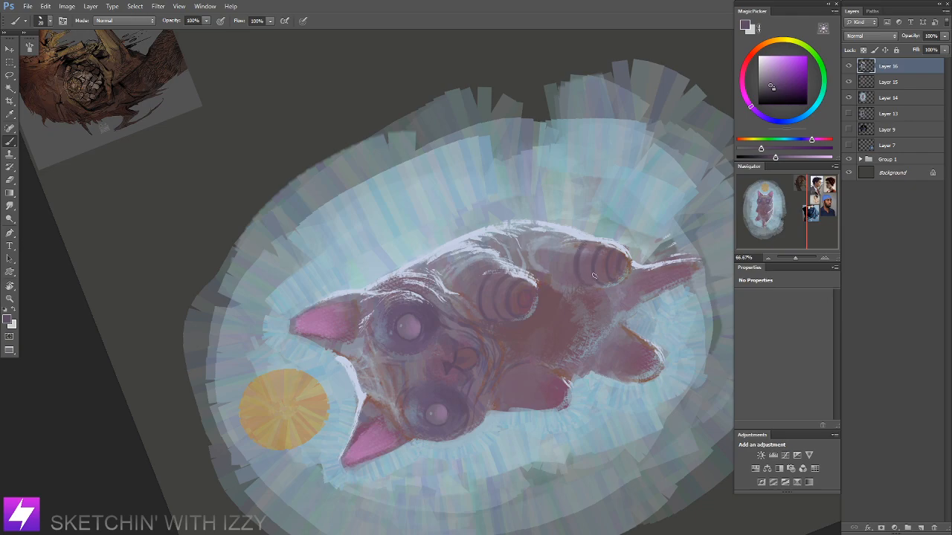
{"action": "key", "text": "Escape"}
Step: Paint matching dark purple stripes across the other arm, the other leg and the tail
{"action": "left_click_drag", "start_coordinate": [569, 320], "coordinate": [681, 311]}
{"action": "key", "text": "bracketleft"}
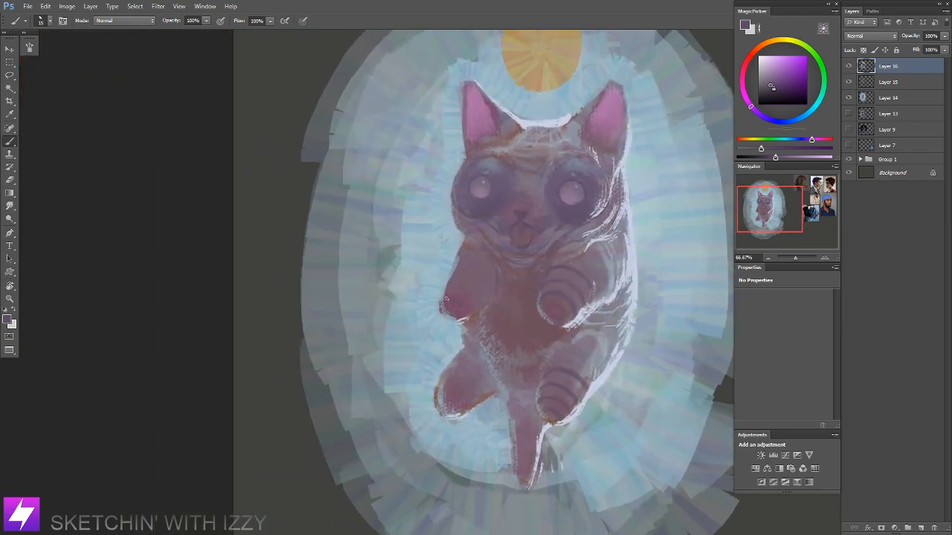
{"action": "key", "text": "bracketright"}
{"action": "key", "text": "r"}
{"action": "mouse_move", "coordinate": [570, 397]}
{"action": "left_mouse_down"}
{"action": "mouse_move", "coordinate": [633, 384]}
{"action": "mouse_move", "coordinate": [648, 332]}
{"action": "mouse_move", "coordinate": [607, 298]}
{"action": "mouse_move", "coordinate": [594, 299]}
{"action": "left_mouse_up"}
{"action": "key", "text": "b"}
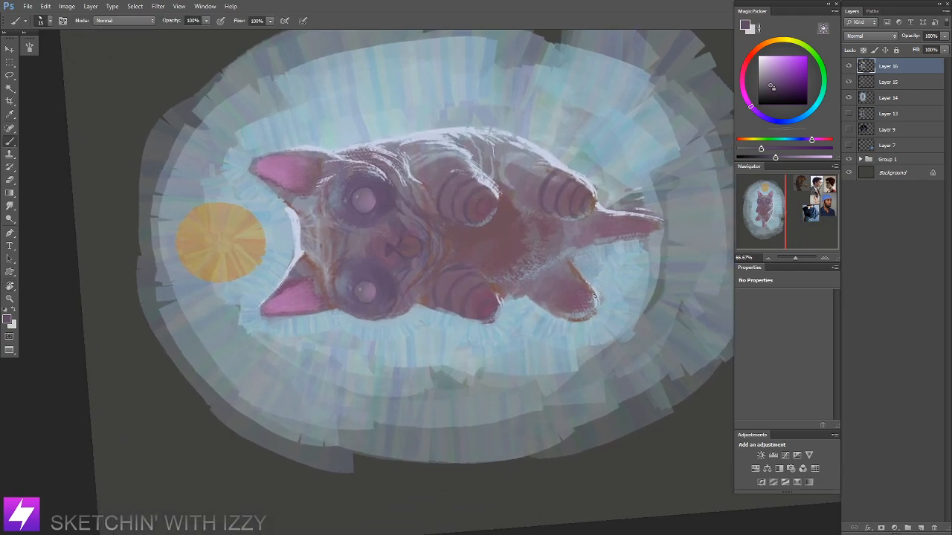
{"action": "key", "text": "bracketright"}
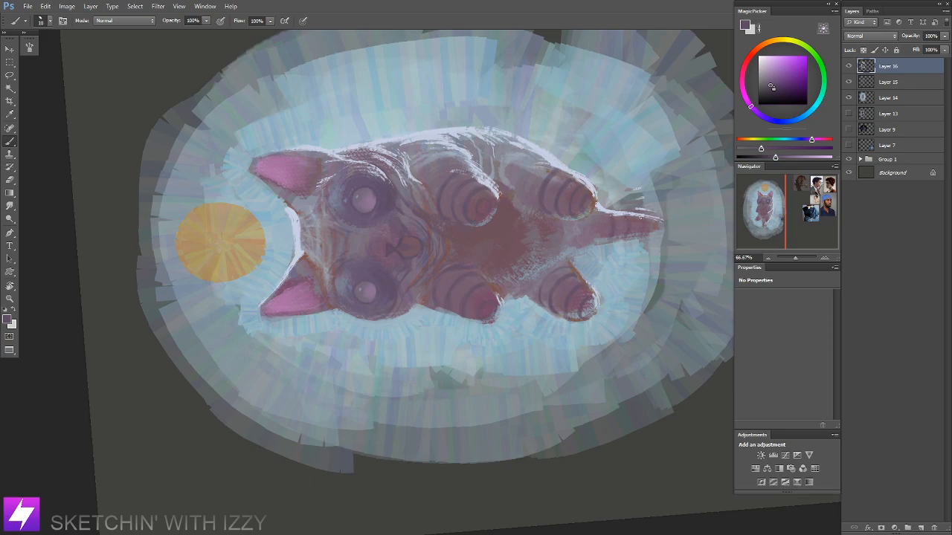
{"action": "key", "text": "Escape"}
Step: Enlarge the brush to 45 px, sample a greyish mauve from the figure and brush it over the forehead
{"action": "left_click_drag", "start_coordinate": [648, 166], "coordinate": [625, 227]}
{"action": "key", "text": "bracketright"}
{"action": "key", "text": "bracketright"}
{"action": "key", "text": "bracketright"}
{"action": "key", "text": "bracketright"}
{"action": "key", "text": "bracketright"}
{"action": "key", "text": "bracketright"}
{"action": "key", "text": "bracketright"}
{"action": "left_click", "coordinate": [512, 200], "text": "alt"}
{"action": "mouse_move", "coordinate": [512, 200]}
{"action": "left_mouse_down"}
{"action": "mouse_move", "coordinate": [498, 214]}
{"action": "mouse_move", "coordinate": [477, 205]}
{"action": "mouse_move", "coordinate": [507, 201]}
{"action": "mouse_move", "coordinate": [515, 186]}
{"action": "mouse_move", "coordinate": [515, 211]}
{"action": "mouse_move", "coordinate": [497, 193]}
{"action": "mouse_move", "coordinate": [477, 199]}
{"action": "left_mouse_up"}
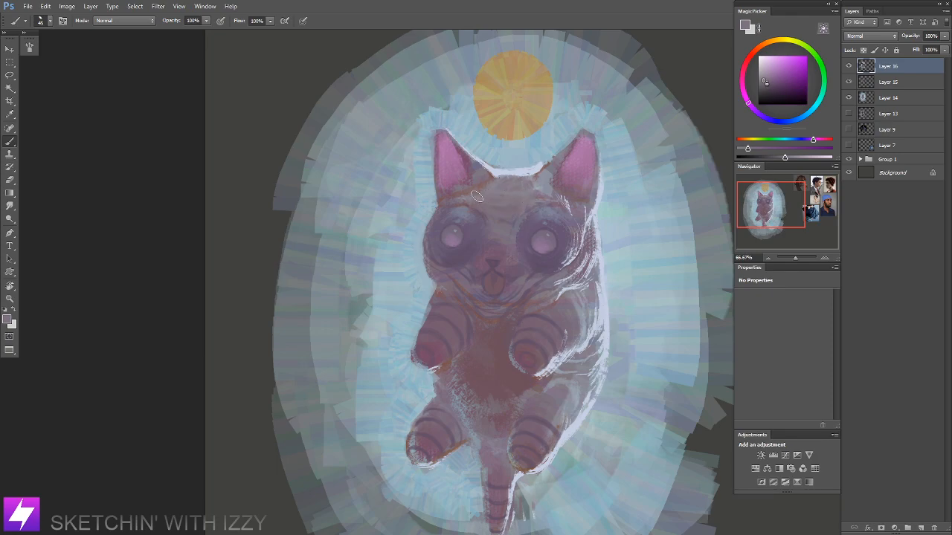
Step: Brush a paler patch onto the upper chest and blend it with the Smudge tool at 50% strength
{"action": "mouse_move", "coordinate": [503, 337]}
{"action": "left_mouse_down"}
{"action": "mouse_move", "coordinate": [524, 273]}
{"action": "mouse_move", "coordinate": [503, 281]}
{"action": "mouse_move", "coordinate": [514, 290]}
{"action": "mouse_move", "coordinate": [497, 298]}
{"action": "left_mouse_up"}
{"action": "key", "text": "bracketright"}
{"action": "key", "text": "bracketright"}
{"action": "key", "text": "r"}
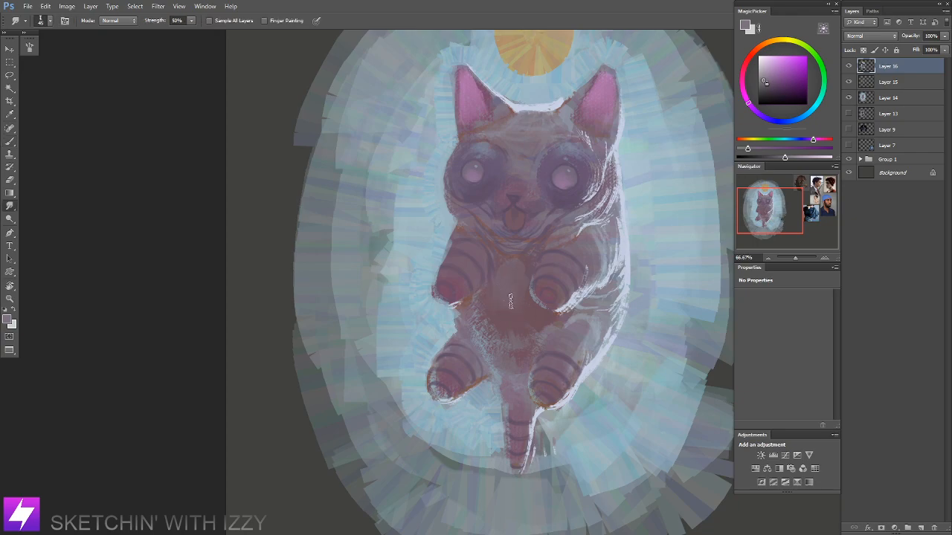
Step: Mirror the canvas horizontally and return to the Brush tool for the figure's head
{"action": "key", "text": "ctrl+minus"}
{"action": "key", "text": "ctrl+minus"}
{"action": "key", "text": "ctrl+shift+h"}
{"action": "left_click_drag", "start_coordinate": [468, 228], "coordinate": [469, 256]}
{"action": "key", "text": "ctrl+plus"}
{"action": "mouse_move", "coordinate": [669, 247]}
{"action": "left_mouse_down"}
{"action": "mouse_move", "coordinate": [612, 232]}
{"action": "mouse_move", "coordinate": [586, 232]}
{"action": "mouse_move", "coordinate": [572, 246]}
{"action": "left_mouse_up"}
{"action": "key", "text": "b"}
{"action": "mouse_move", "coordinate": [527, 371]}
{"action": "left_mouse_down"}
{"action": "mouse_move", "coordinate": [533, 312]}
{"action": "mouse_move", "coordinate": [545, 316]}
{"action": "left_mouse_up"}
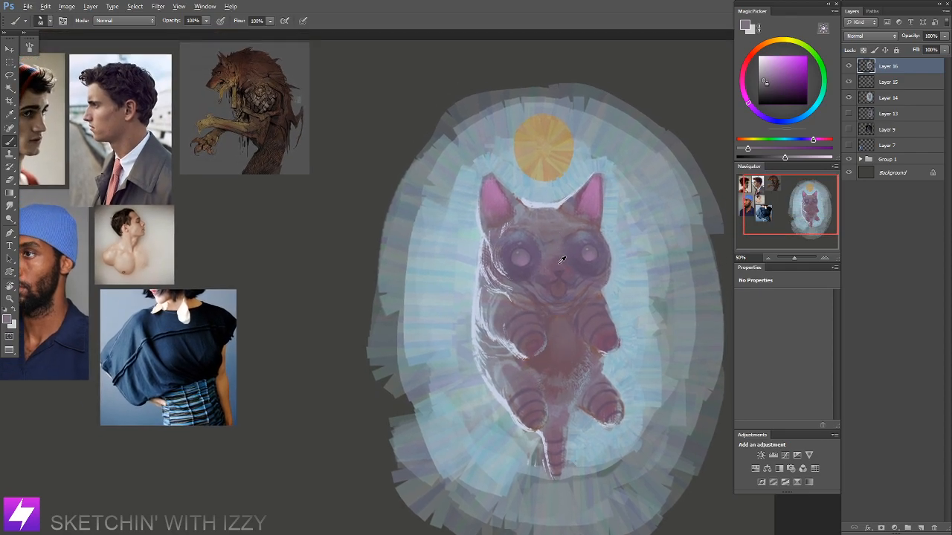
Step: Sample a light lavender-grey between the ears and paint lighter fur strokes on the forehead with a smaller brush
{"action": "left_click", "coordinate": [541, 202], "text": "alt"}
{"action": "key", "text": "bracketleft"}
{"action": "key", "text": "bracketleft"}
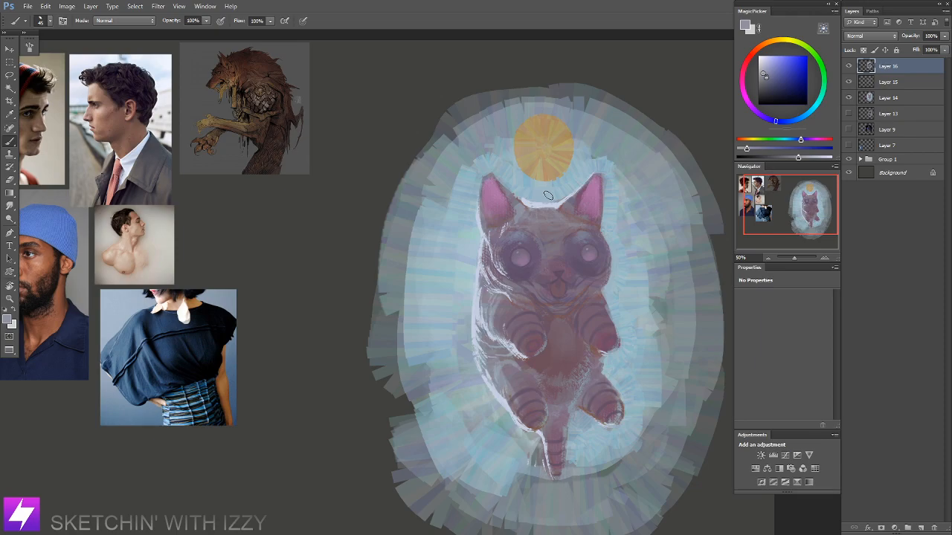
{"action": "left_click_drag", "start_coordinate": [548, 220], "coordinate": [565, 264]}
{"action": "key", "text": "ctrl+plus"}
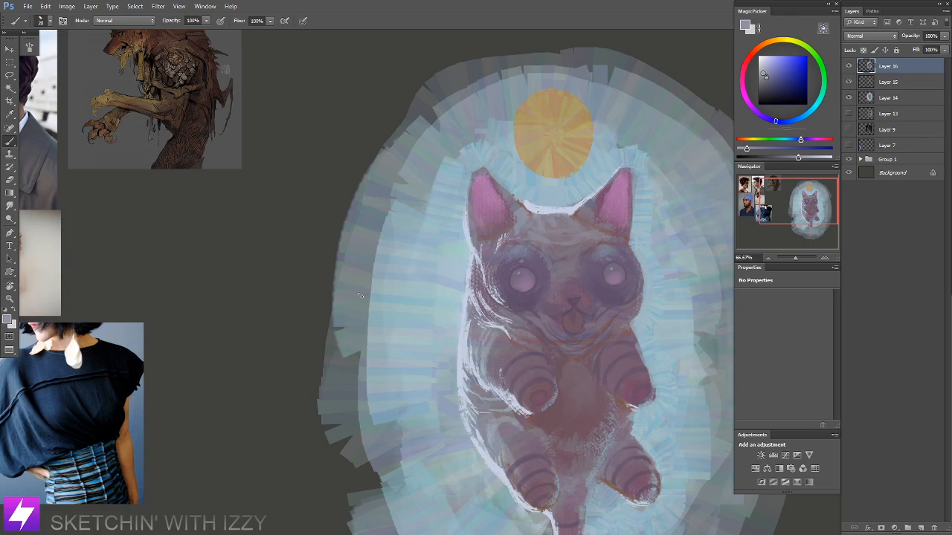
Step: Choose a narrow flat brush preset and paint the ears' inner edges with sampled grey and mauve tones
{"action": "right_click", "coordinate": [86, 274]}
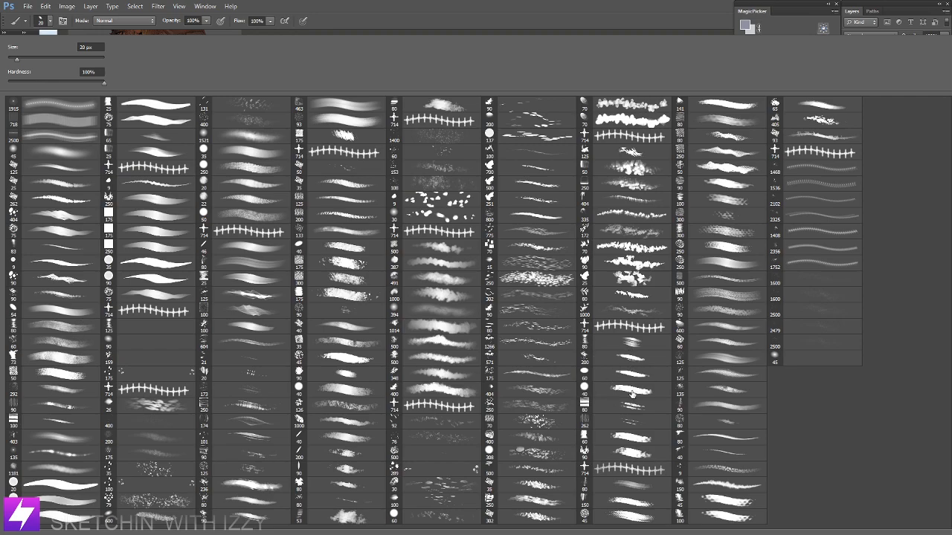
{"action": "left_click", "coordinate": [630, 346]}
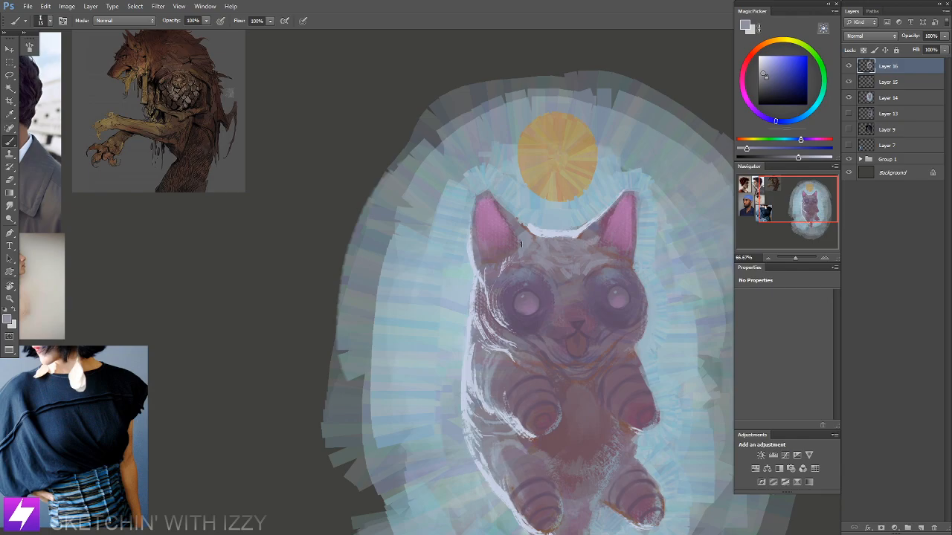
{"action": "left_click", "coordinate": [523, 227], "text": "alt"}
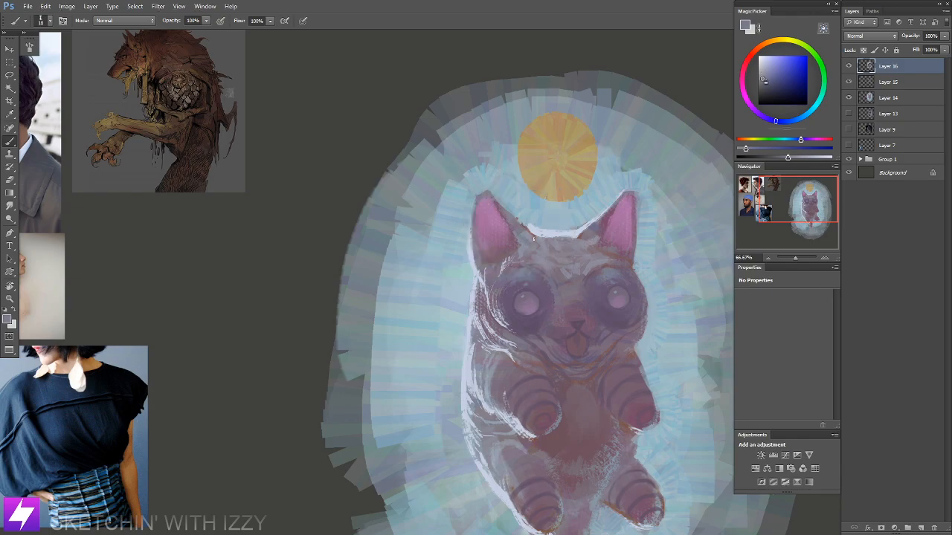
{"action": "left_click", "coordinate": [514, 241], "text": "alt"}
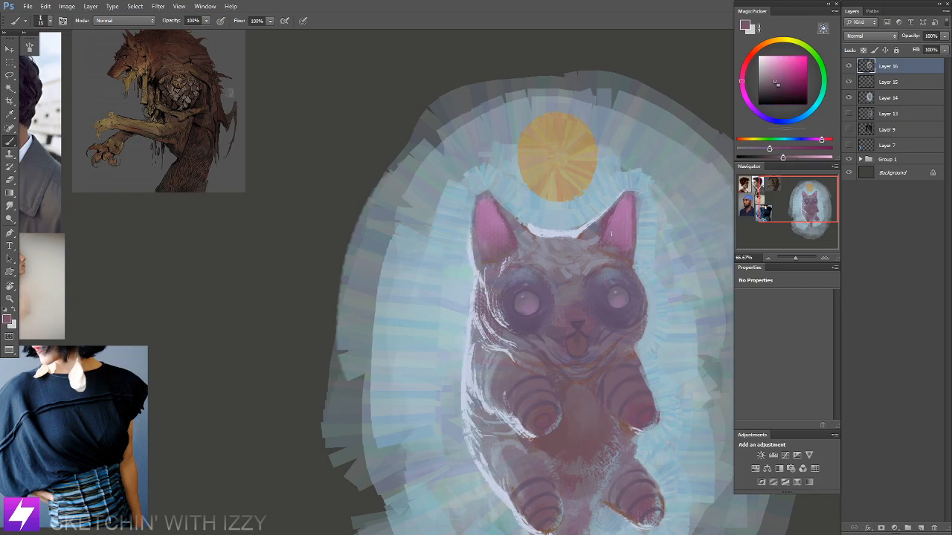
{"action": "left_click", "coordinate": [594, 229], "text": "alt"}
Step: Mirror the canvas horizontally again to recheck the figure
{"action": "key", "text": "ctrl+minus"}
{"action": "key", "text": "ctrl+minus"}
{"action": "key", "text": "ctrl+shift+h"}
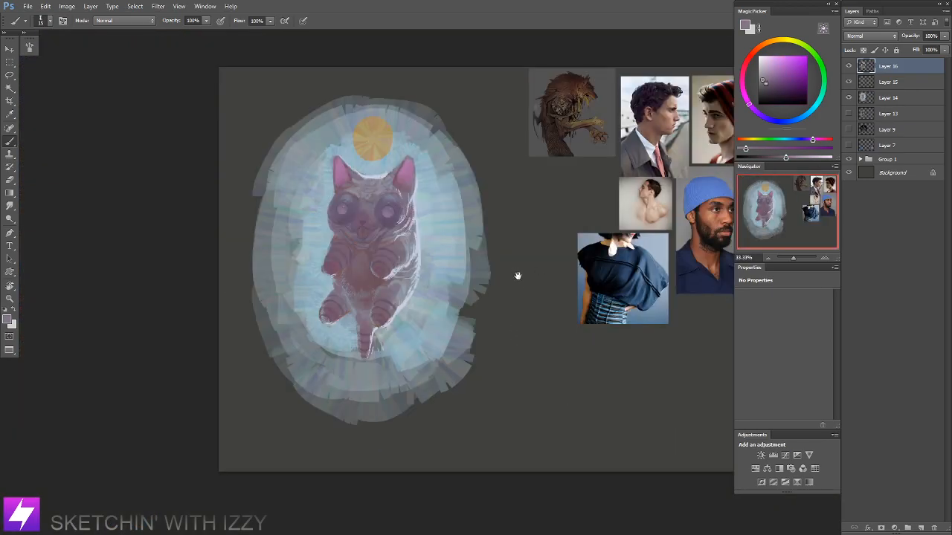
{"action": "left_click_drag", "start_coordinate": [444, 250], "coordinate": [551, 261]}
{"action": "key", "text": "ctrl+plus"}
{"action": "key", "text": "ctrl+plus"}
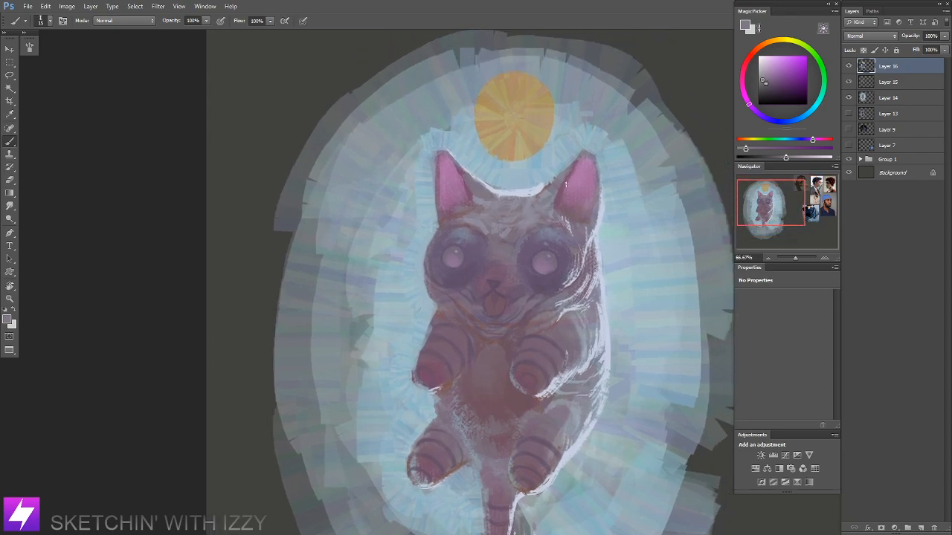
Step: Refine the fur along the ear bases and forehead with sampled mauve and blue-grey tones
{"action": "left_click", "coordinate": [558, 184], "text": "alt"}
{"action": "mouse_move", "coordinate": [539, 195]}
{"action": "left_mouse_down"}
{"action": "mouse_move", "coordinate": [545, 186]}
{"action": "mouse_move", "coordinate": [539, 215]}
{"action": "mouse_move", "coordinate": [556, 220]}
{"action": "left_mouse_up"}
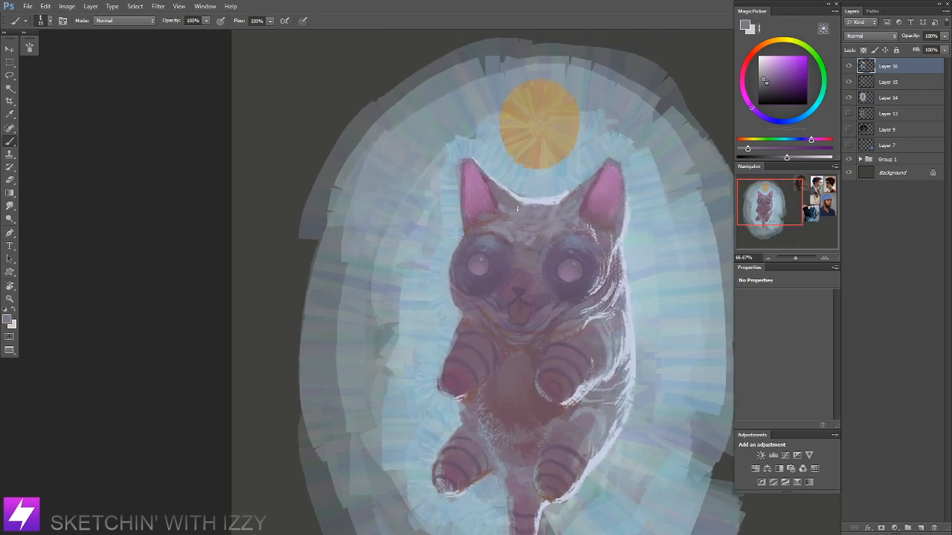
{"action": "left_click", "coordinate": [497, 186], "text": "alt"}
{"action": "left_click_drag", "start_coordinate": [486, 180], "coordinate": [496, 208]}
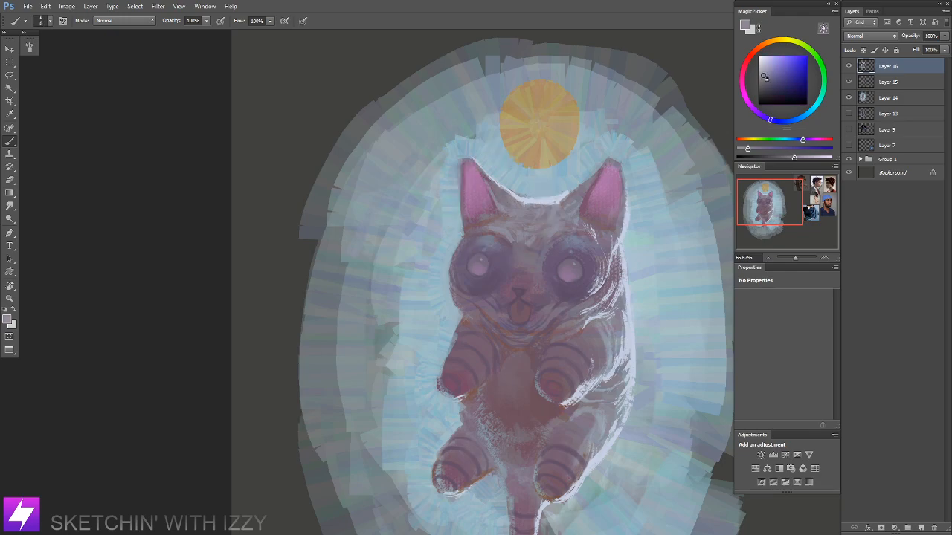
{"action": "left_click_drag", "start_coordinate": [598, 258], "coordinate": [605, 247]}
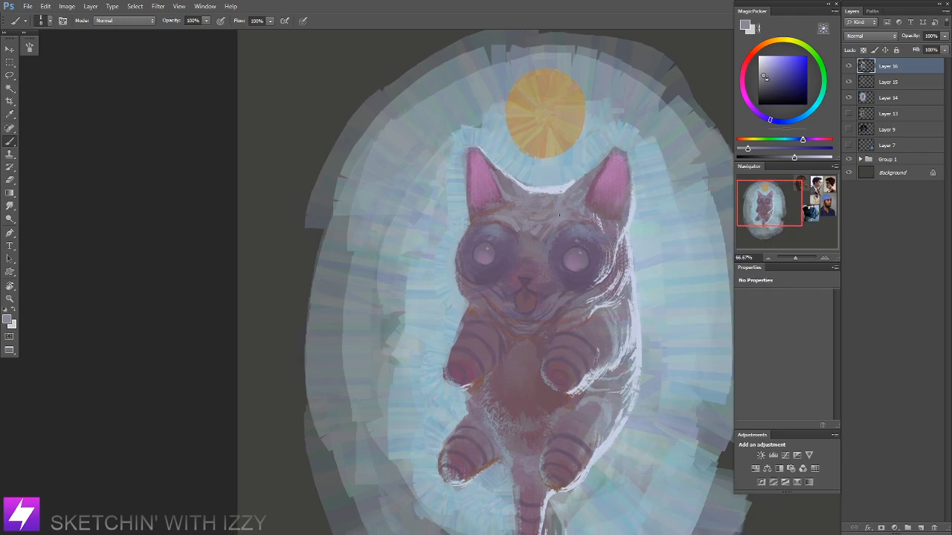
Step: Enlarge the brush and paint light grey fur down the nose bridge, adjusting it with tones sampled around the nose
{"action": "left_click_drag", "start_coordinate": [537, 268], "coordinate": [538, 271]}
{"action": "key", "text": "bracketright"}
{"action": "key", "text": "bracketright"}
{"action": "key", "text": "bracketright"}
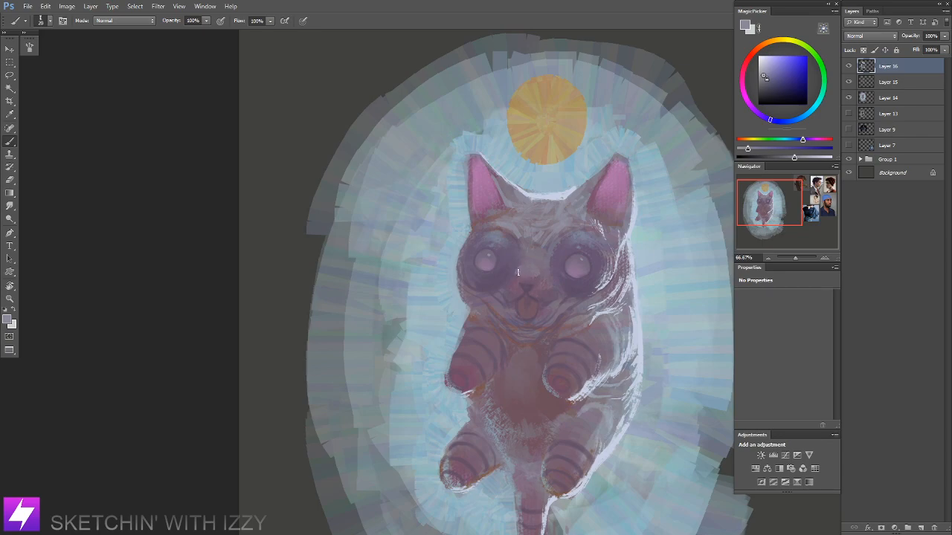
{"action": "left_click", "coordinate": [535, 268], "text": "alt"}
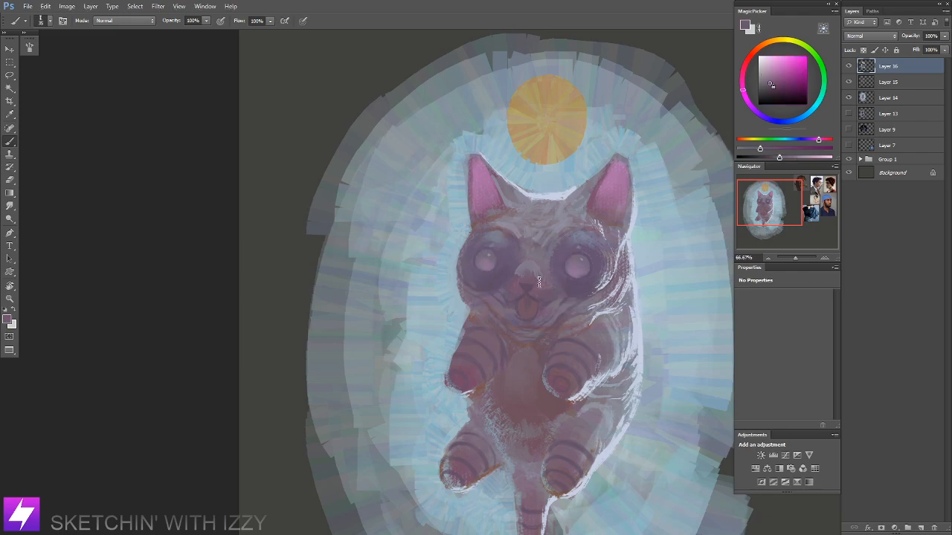
{"action": "left_click", "coordinate": [531, 260], "text": "alt"}
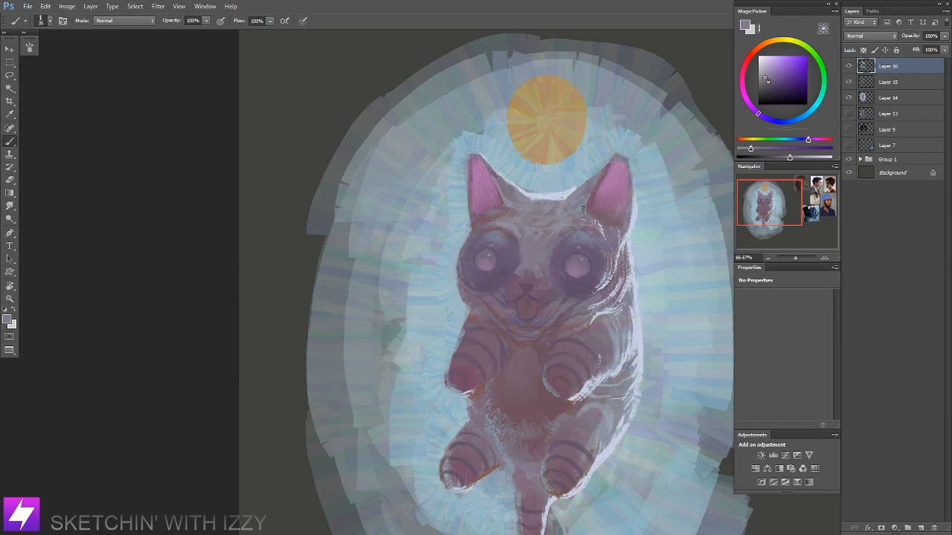
Step: Rotate the canvas to brush mauve around the nose and mouth at 20 px, and sample dark purple for the nose
{"action": "key", "text": "ctrl+minus"}
{"action": "key", "text": "r"}
{"action": "left_click_drag", "start_coordinate": [585, 400], "coordinate": [459, 141]}
{"action": "key", "text": "ctrl+plus"}
{"action": "mouse_move", "coordinate": [454, 251]}
{"action": "left_mouse_down"}
{"action": "mouse_move", "coordinate": [458, 265]}
{"action": "mouse_move", "coordinate": [485, 278]}
{"action": "left_mouse_up"}
{"action": "key", "text": "b"}
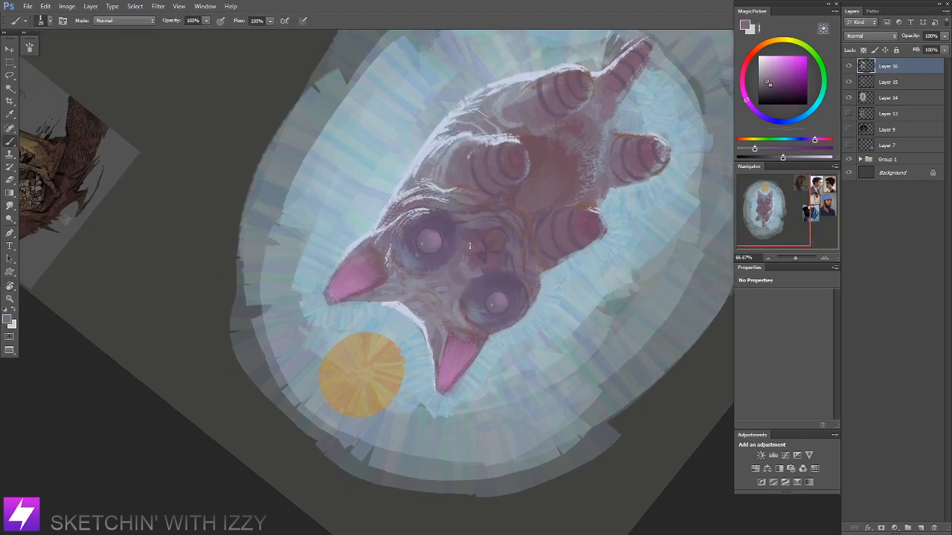
{"action": "key", "text": "Escape"}
{"action": "left_click_drag", "start_coordinate": [495, 346], "coordinate": [508, 301]}
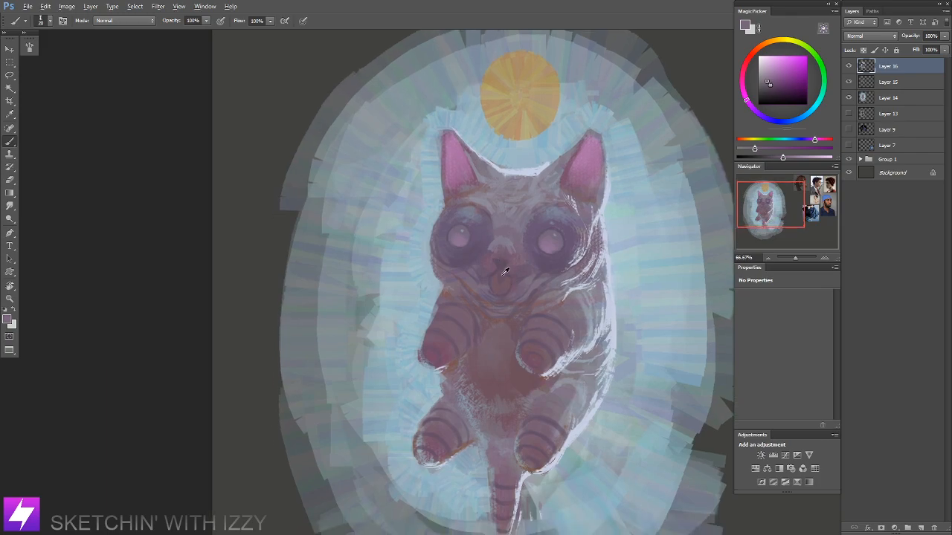
{"action": "left_click", "coordinate": [504, 260], "text": "alt"}
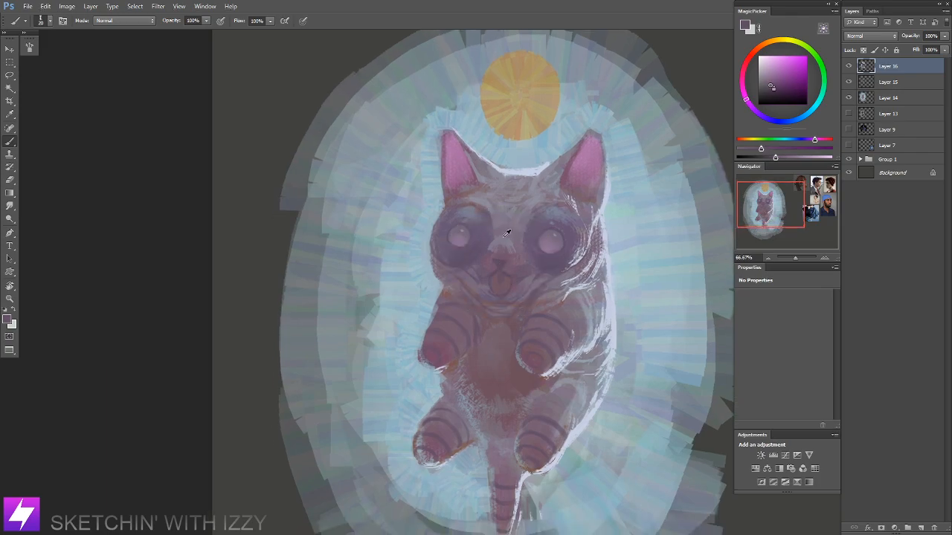
Step: Sample a pale blue-grey from above the eye and select a small round brush preset
{"action": "left_click", "coordinate": [555, 235], "text": "alt"}
{"action": "left_click", "coordinate": [571, 213], "text": "alt"}
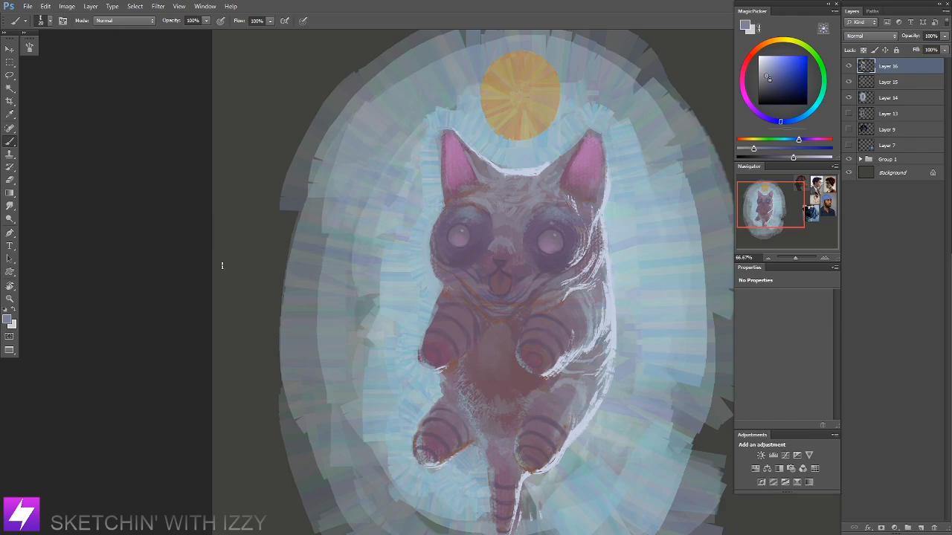
{"action": "right_click", "coordinate": [217, 223]}
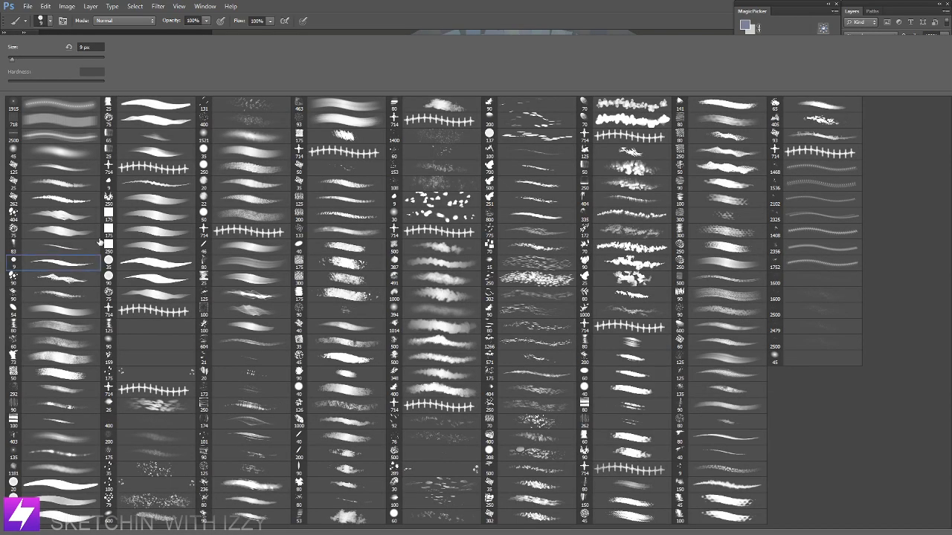
{"action": "double_click", "coordinate": [88, 247]}
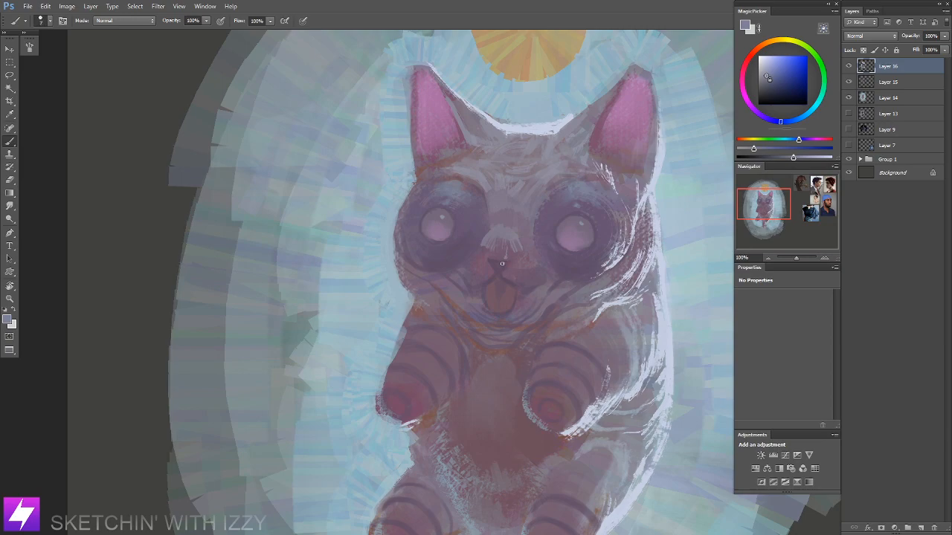
Step: Rotate the canvas and paint small blue-grey highlights on the nose and tongue with a 7 px brush
{"action": "key", "text": "ctrl+minus"}
{"action": "key", "text": "r"}
{"action": "mouse_move", "coordinate": [521, 340]}
{"action": "left_mouse_down"}
{"action": "mouse_move", "coordinate": [517, 250]}
{"action": "mouse_move", "coordinate": [497, 332]}
{"action": "left_mouse_up"}
{"action": "key", "text": "ctrl+plus"}
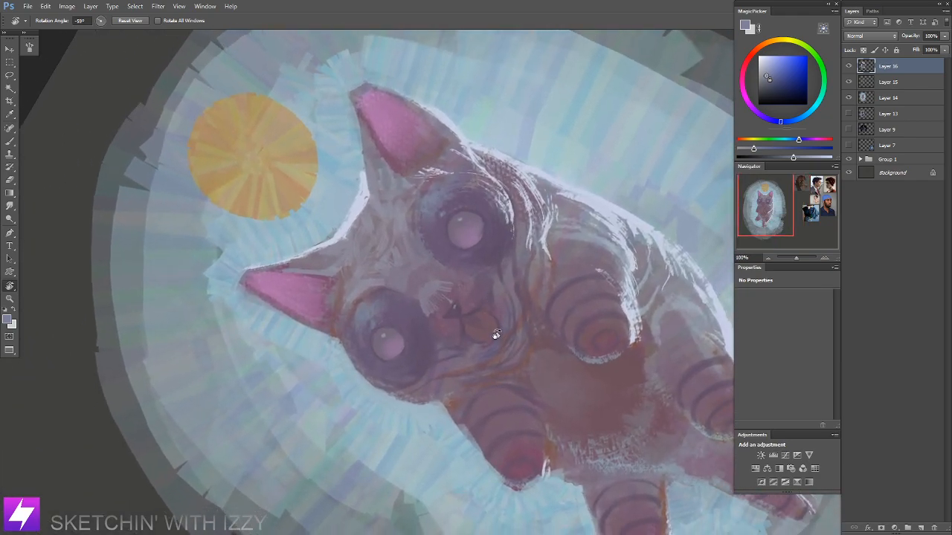
{"action": "key", "text": "b"}
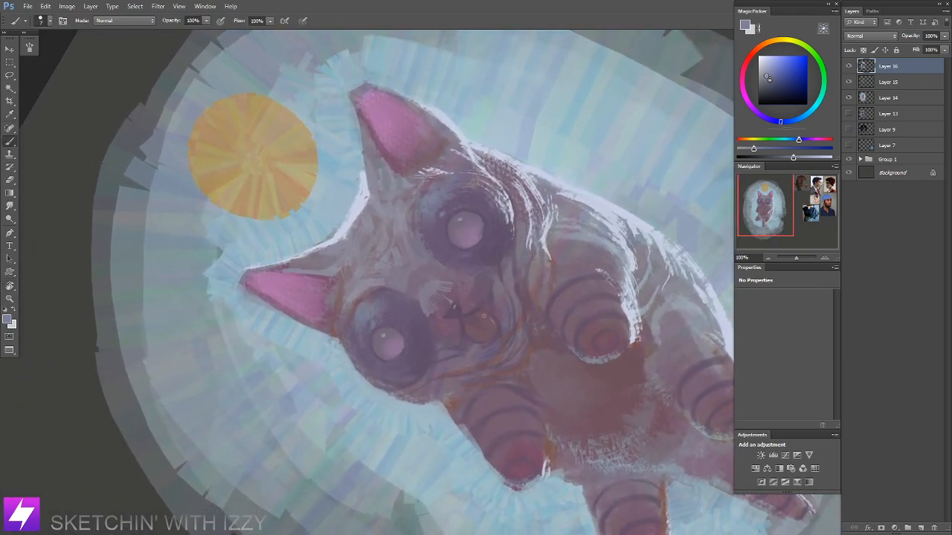
{"action": "key", "text": "Escape"}
{"action": "left_click_drag", "start_coordinate": [520, 379], "coordinate": [541, 328]}
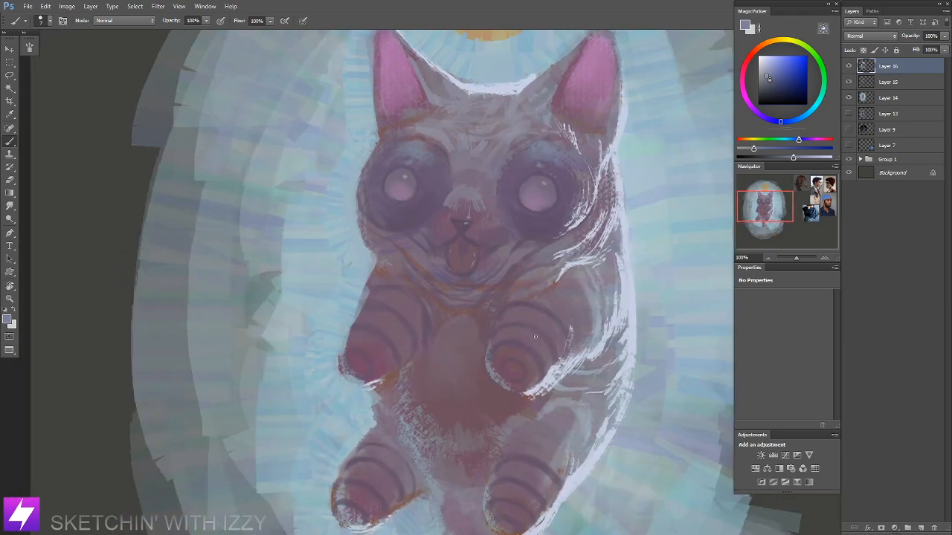
Step: Paint short blue-grey highlight dashes down both striped arms with a 20 px brush
{"action": "key", "text": "bracketright"}
{"action": "left_click_drag", "start_coordinate": [530, 335], "coordinate": [535, 326]}
{"action": "left_click", "coordinate": [543, 307]}
{"action": "left_click_drag", "start_coordinate": [449, 329], "coordinate": [479, 316]}
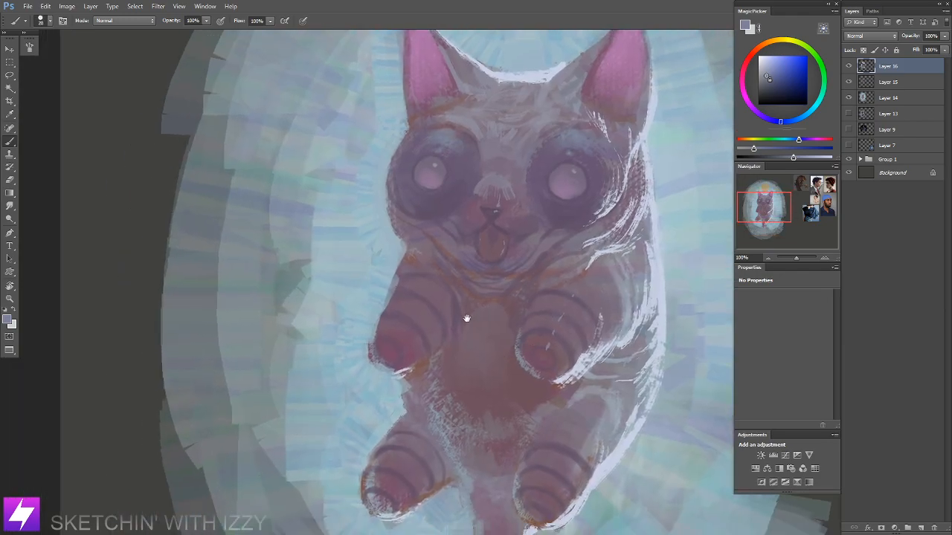
{"action": "left_click_drag", "start_coordinate": [388, 336], "coordinate": [403, 316]}
{"action": "left_click", "coordinate": [416, 296]}
Step: Paint matching blue-grey highlight dashes along both striped legs and down the tail
{"action": "left_click_drag", "start_coordinate": [458, 382], "coordinate": [453, 283]}
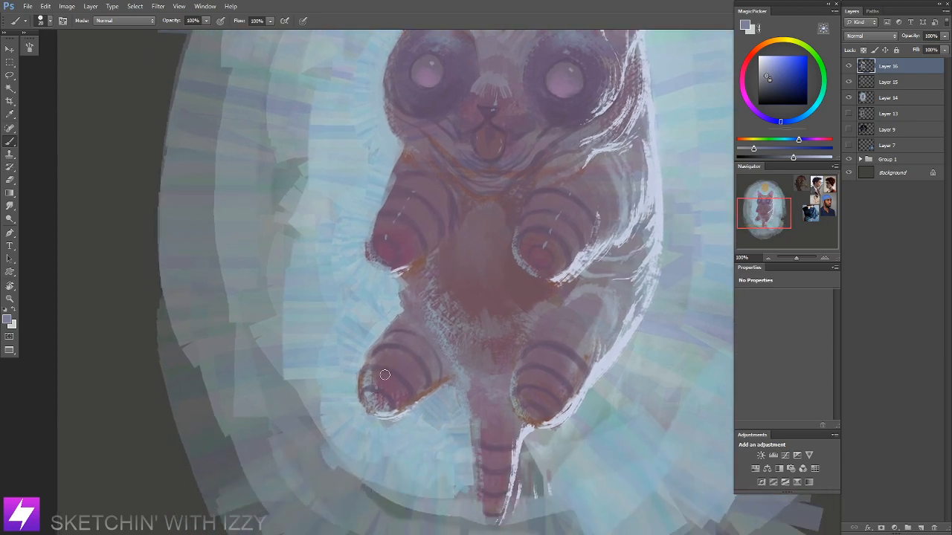
{"action": "left_click_drag", "start_coordinate": [392, 366], "coordinate": [388, 372]}
{"action": "left_click_drag", "start_coordinate": [403, 354], "coordinate": [406, 348]}
{"action": "left_click", "coordinate": [540, 404]}
{"action": "left_click_drag", "start_coordinate": [489, 499], "coordinate": [526, 410]}
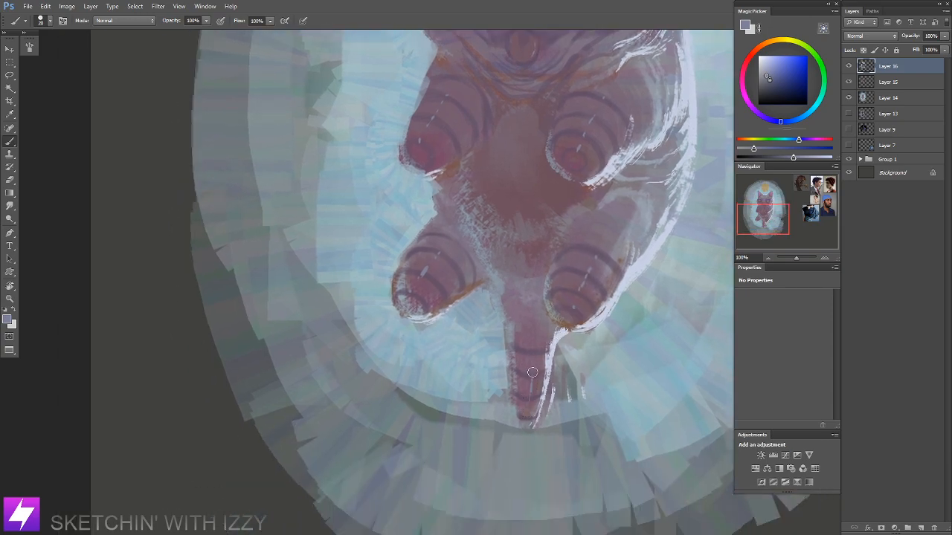
Step: Rotate the canvas and brush fine blue-grey highlights into the dark fur above the eyes at 10 px
{"action": "key", "text": "ctrl+minus"}
{"action": "left_click_drag", "start_coordinate": [571, 256], "coordinate": [576, 315]}
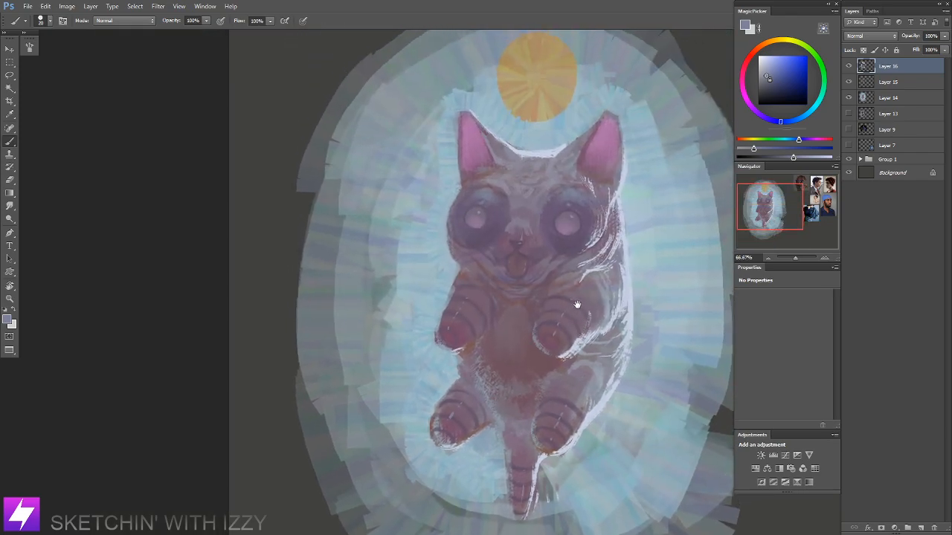
{"action": "key", "text": "ctrl+plus"}
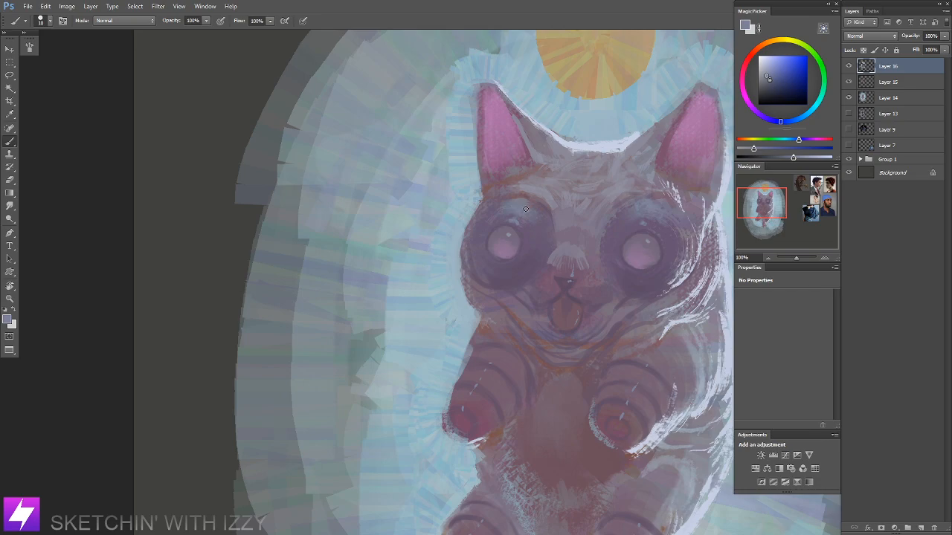
{"action": "left_click_drag", "start_coordinate": [606, 256], "coordinate": [552, 282]}
{"action": "key", "text": "r"}
{"action": "mouse_move", "coordinate": [659, 276]}
{"action": "left_mouse_down"}
{"action": "mouse_move", "coordinate": [546, 217]}
{"action": "mouse_move", "coordinate": [533, 233]}
{"action": "left_mouse_up"}
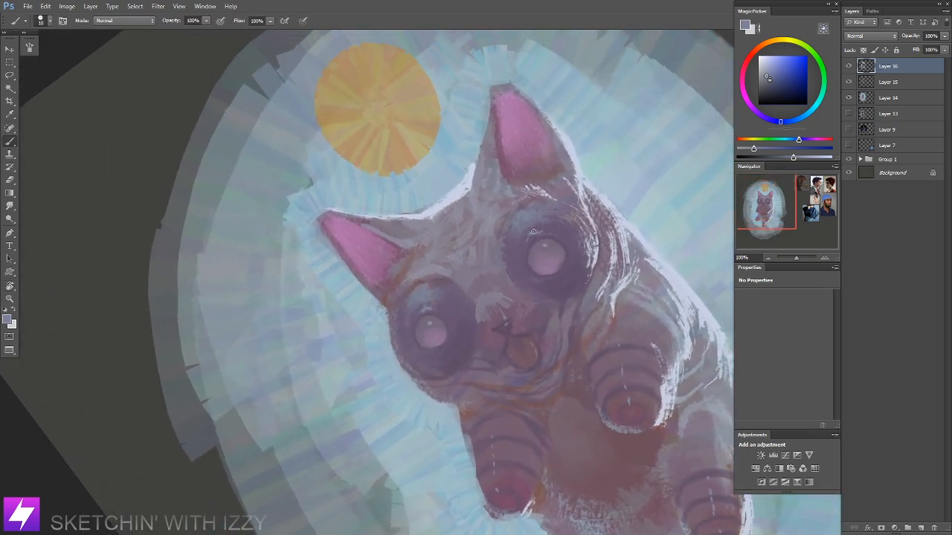
{"action": "key", "text": "r"}
{"action": "left_click_drag", "start_coordinate": [567, 234], "coordinate": [475, 158]}
Step: Try dark purple pupil dots in both eyes with a sampled tone and a 20 px brush
{"action": "left_click", "coordinate": [540, 275], "text": "alt"}
{"action": "key", "text": "]"}
{"action": "left_click", "coordinate": [491, 211]}
{"action": "key", "text": "Escape"}
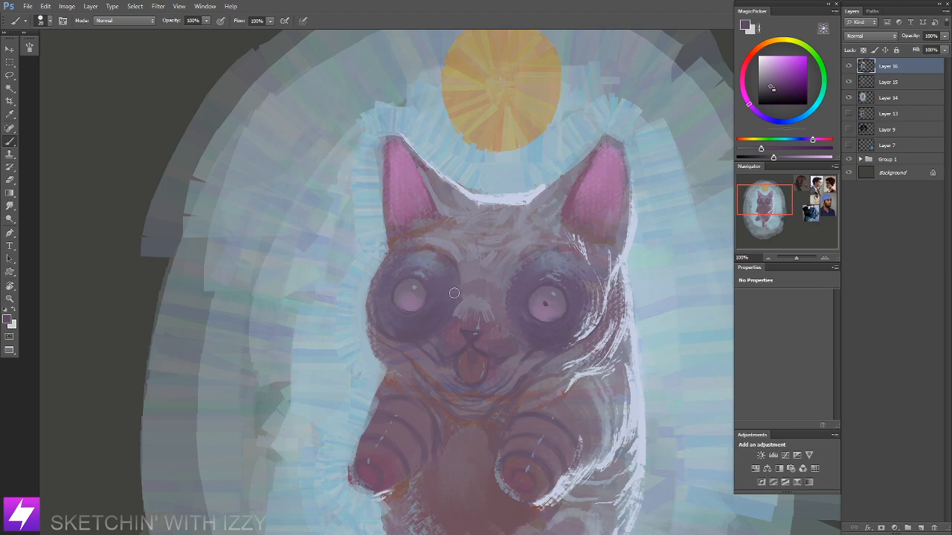
{"action": "left_click", "coordinate": [409, 296]}
Step: Sample a pinkish mauve from the figure and paint small soft pupils in both eyes with an 8 px brush
{"action": "key", "text": "ctrl+minus"}
{"action": "key", "text": "ctrl+minus"}
{"action": "left_click_drag", "start_coordinate": [580, 394], "coordinate": [595, 375]}
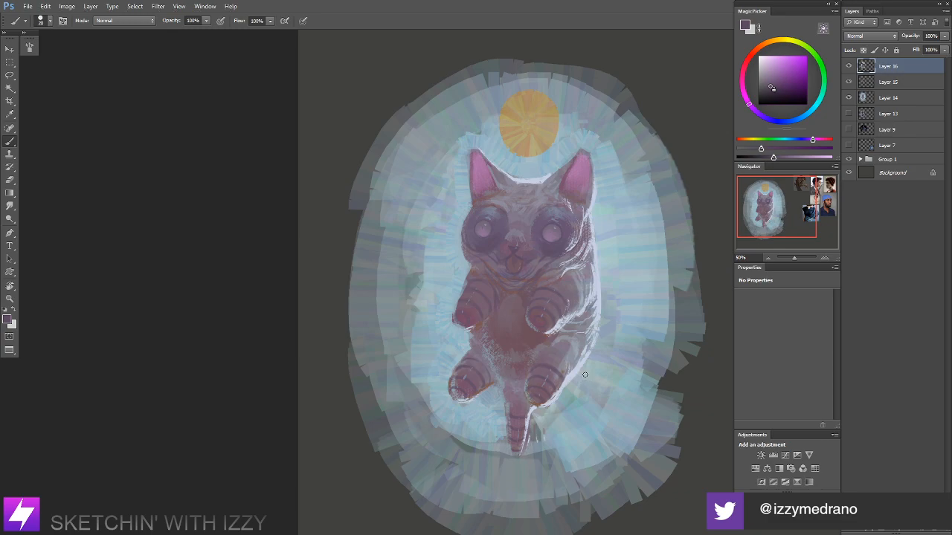
{"action": "left_click_drag", "start_coordinate": [548, 324], "coordinate": [551, 342]}
{"action": "key", "text": "ctrl+plus"}
{"action": "key", "text": "ctrl+plus"}
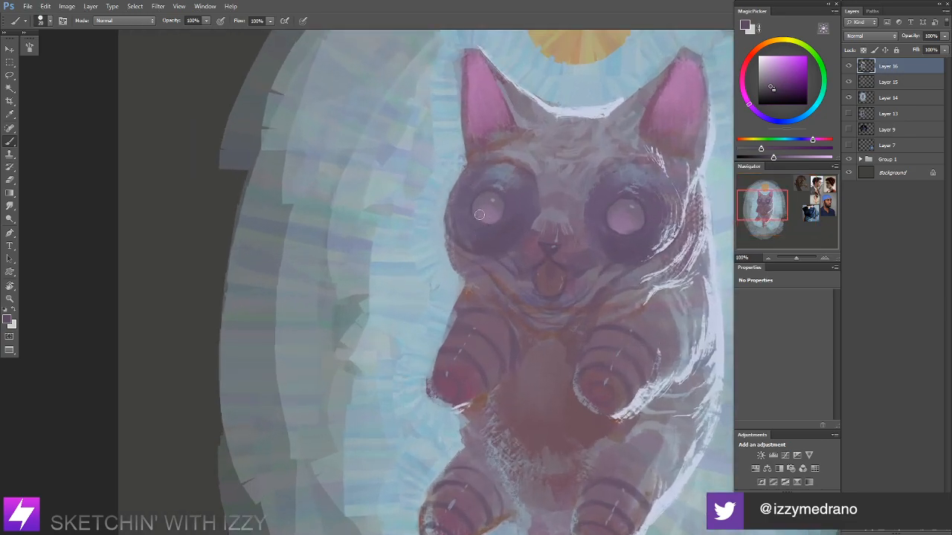
{"action": "left_click", "coordinate": [513, 113], "text": "alt"}
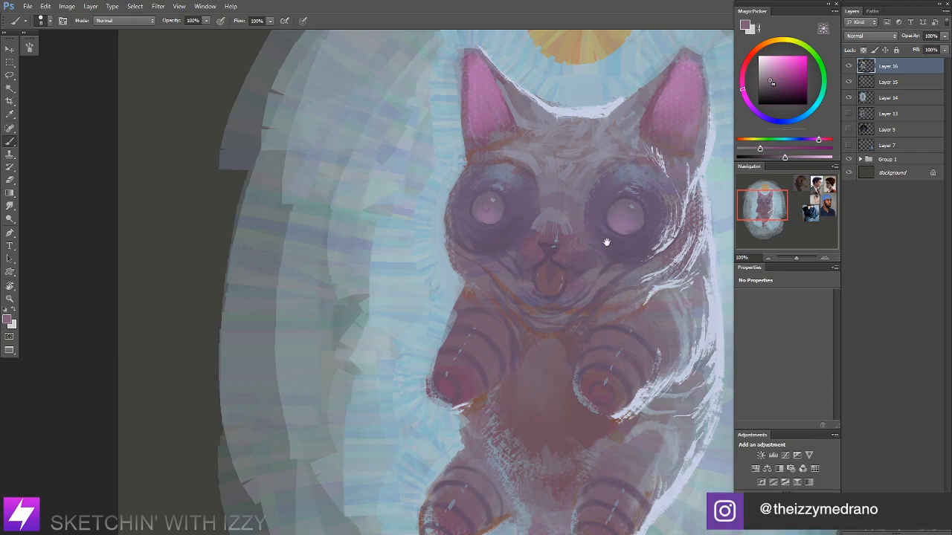
{"action": "left_click_drag", "start_coordinate": [606, 242], "coordinate": [592, 238]}
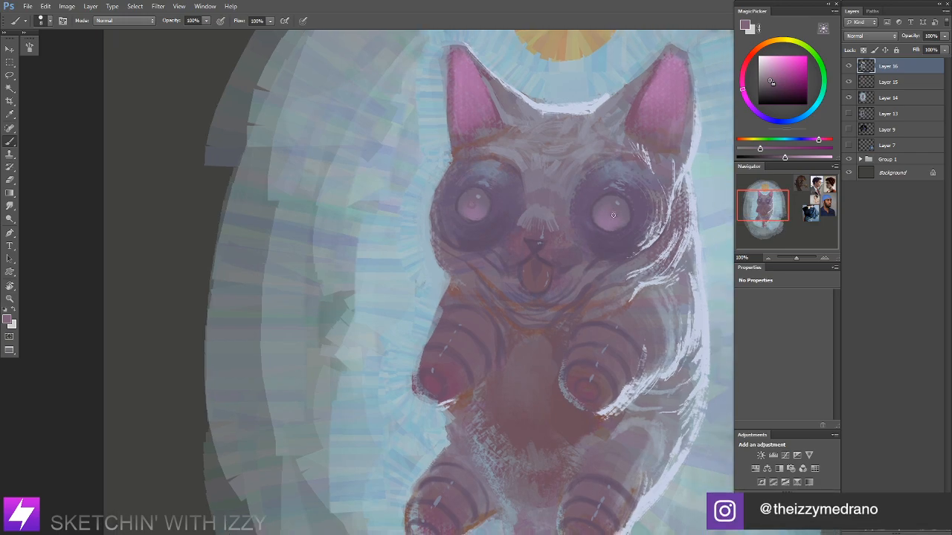
{"action": "key", "text": "ctrl+minus"}
{"action": "key", "text": "ctrl+minus"}
{"action": "key", "text": "r"}
{"action": "left_click_drag", "start_coordinate": [532, 429], "coordinate": [616, 357]}
{"action": "left_click_drag", "start_coordinate": [586, 400], "coordinate": [595, 380]}
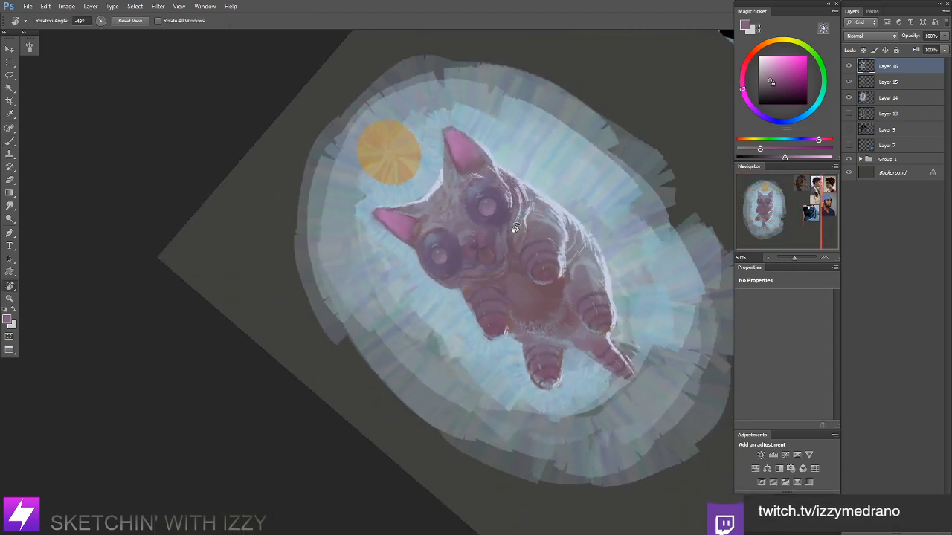
{"action": "key", "text": "Escape"}
{"action": "key", "text": "ctrl+plus"}
{"action": "key", "text": "b"}
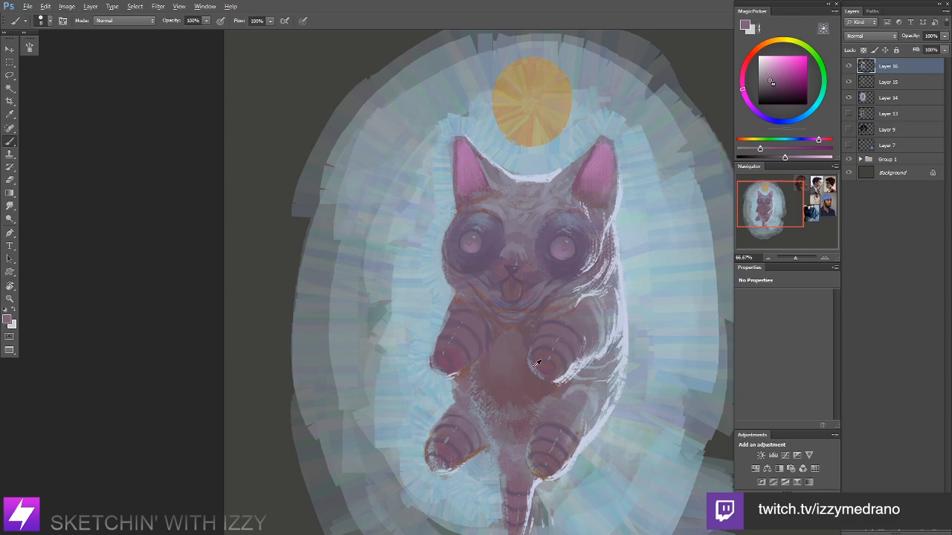
Step: Pick a dark maroon, paint the mouth opening above the tongue at 15 px, and rotate the canvas to smudge its edge
{"action": "left_click_drag", "start_coordinate": [537, 330], "coordinate": [543, 360]}
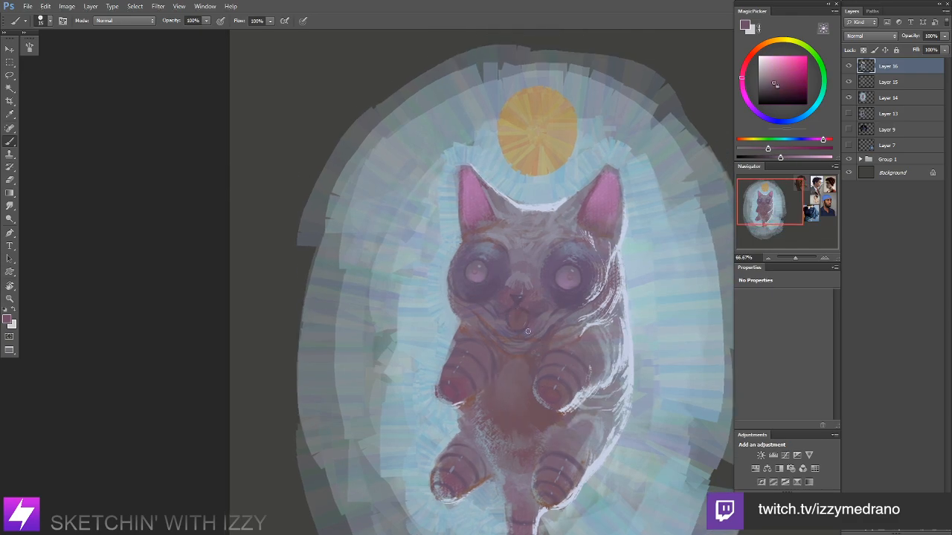
{"action": "left_click_drag", "start_coordinate": [772, 156], "coordinate": [772, 147]}
{"action": "mouse_move", "coordinate": [516, 313]}
{"action": "left_mouse_down"}
{"action": "mouse_move", "coordinate": [525, 280]}
{"action": "mouse_move", "coordinate": [515, 285]}
{"action": "left_mouse_up"}
{"action": "key", "text": "ctrl+plus"}
{"action": "left_click_drag", "start_coordinate": [551, 269], "coordinate": [534, 271]}
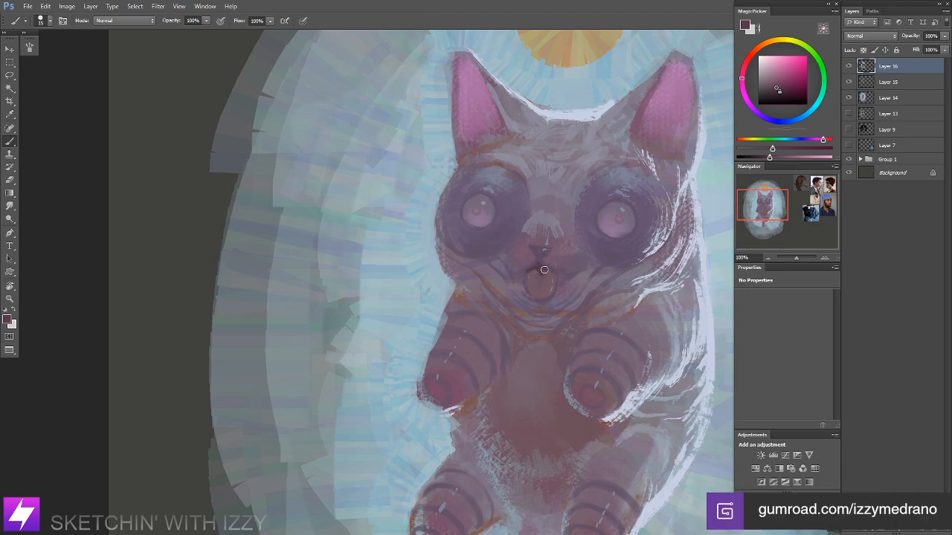
{"action": "key", "text": "r"}
{"action": "mouse_move", "coordinate": [567, 281]}
{"action": "left_mouse_down"}
{"action": "mouse_move", "coordinate": [520, 312]}
{"action": "mouse_move", "coordinate": [548, 260]}
{"action": "mouse_move", "coordinate": [533, 283]}
{"action": "mouse_move", "coordinate": [522, 270]}
{"action": "left_mouse_up"}
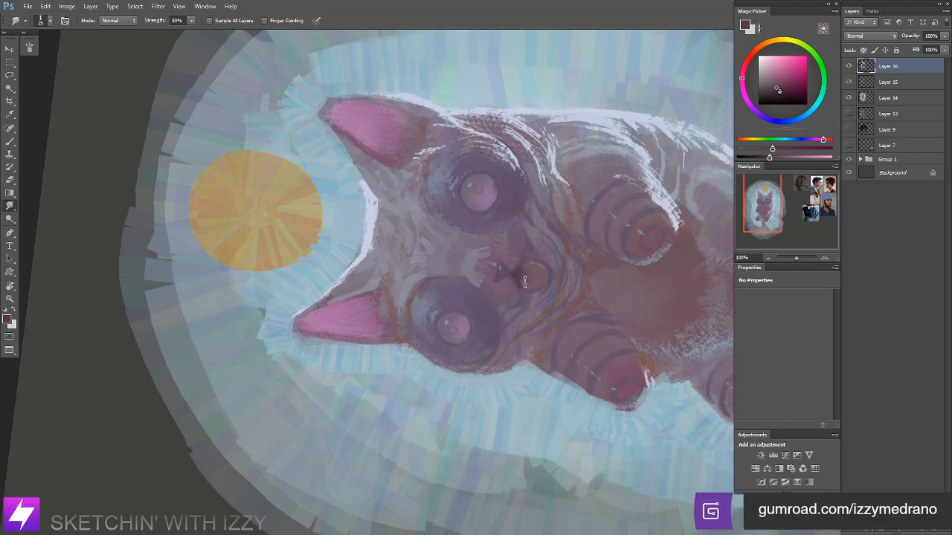
Step: Rotate the canvas to refine the dark mouth line and tongue crease with a 9 px brush, blending them with the Smudge tool
{"action": "key", "text": "r"}
{"action": "mouse_move", "coordinate": [528, 261]}
{"action": "left_mouse_down"}
{"action": "mouse_move", "coordinate": [478, 276]}
{"action": "mouse_move", "coordinate": [570, 283]}
{"action": "left_mouse_up"}
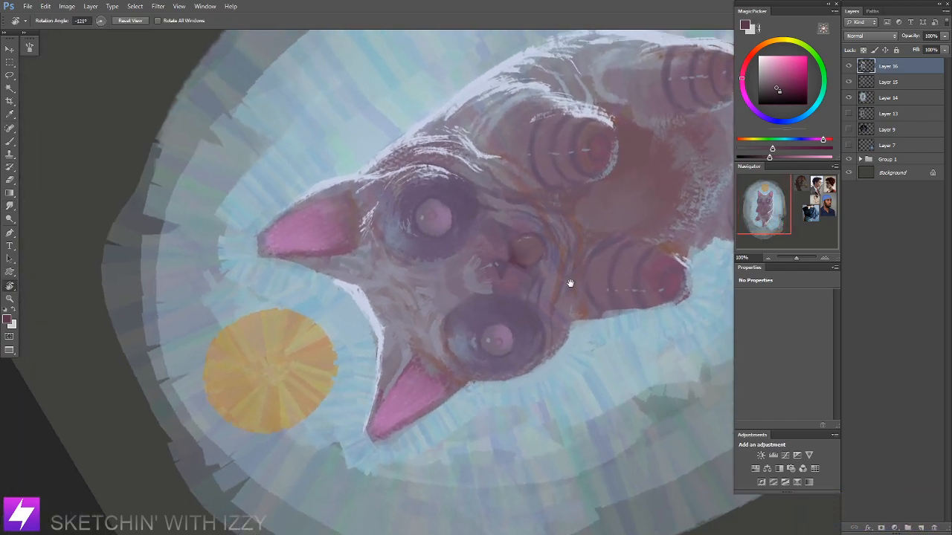
{"action": "key", "text": "b"}
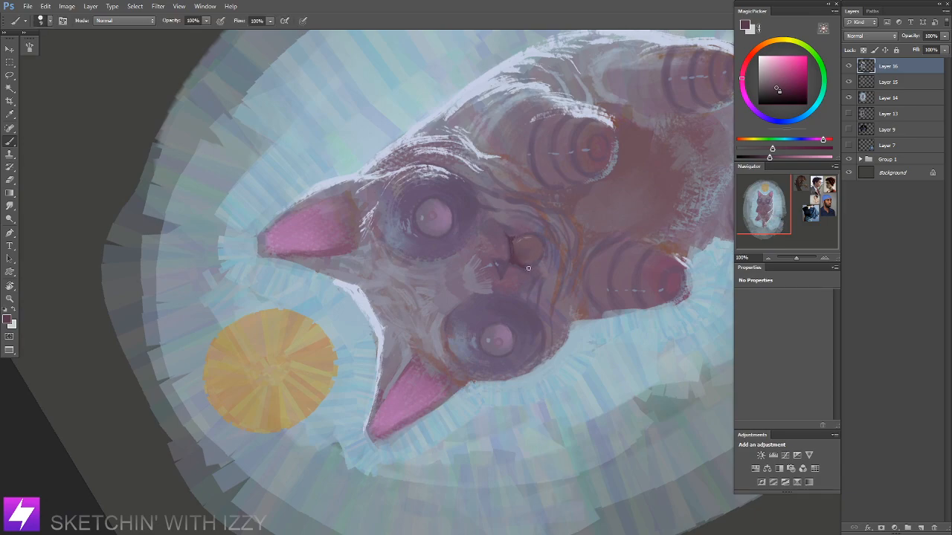
{"action": "key", "text": "r"}
{"action": "mouse_move", "coordinate": [568, 238]}
{"action": "left_mouse_down"}
{"action": "mouse_move", "coordinate": [533, 144]}
{"action": "mouse_move", "coordinate": [491, 244]}
{"action": "left_mouse_up"}
{"action": "key", "text": "b"}
{"action": "key", "text": "s"}
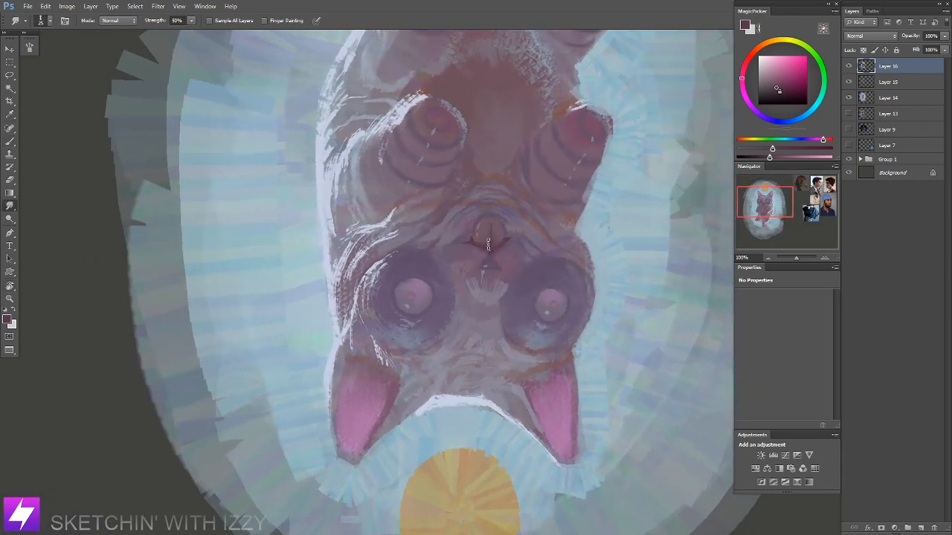
Step: Rotate the canvas and smudge the dark mouth corners beside the tongue with a 15 px tip at 50% strength
{"action": "key", "text": "Escape"}
{"action": "key", "text": "ctrl+minus"}
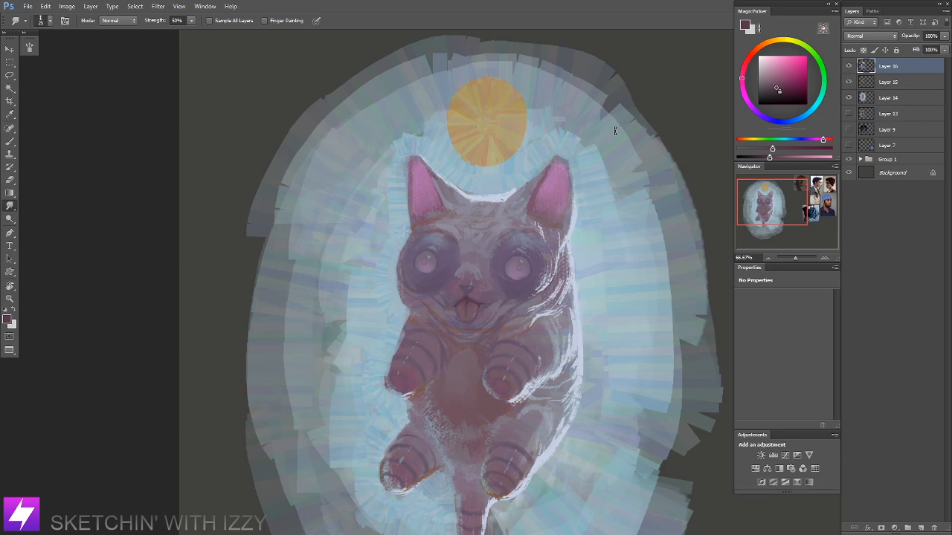
{"action": "scroll", "coordinate": [477, 212], "scroll_direction": "down", "scroll_amount": 2}
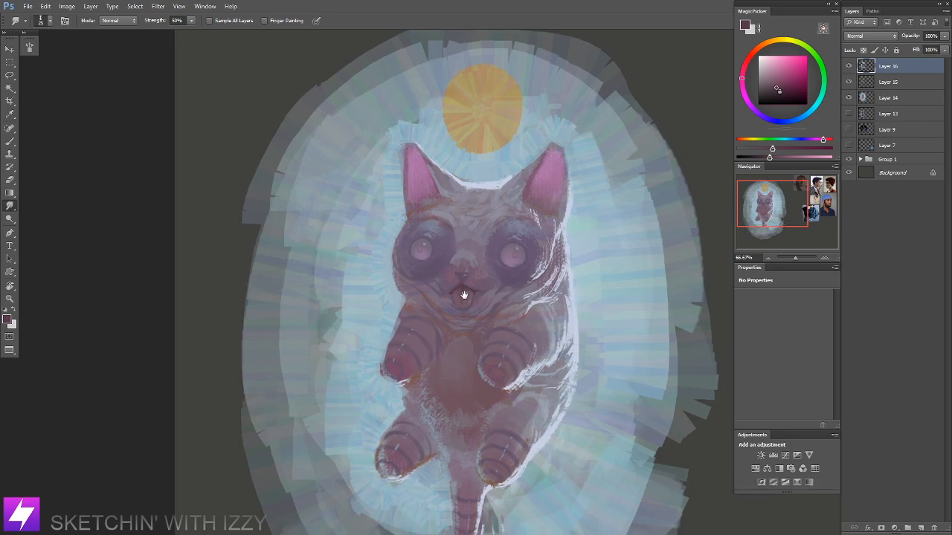
{"action": "key", "text": "ctrl+plus"}
{"action": "left_click_drag", "start_coordinate": [510, 299], "coordinate": [492, 317]}
{"action": "key", "text": "r"}
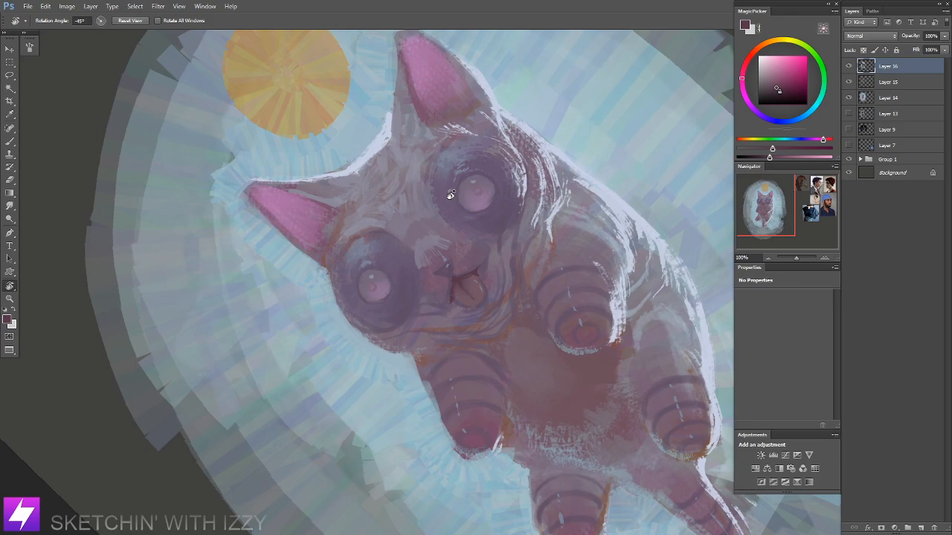
{"action": "key", "text": "ctrl+minus"}
{"action": "left_click_drag", "start_coordinate": [482, 355], "coordinate": [493, 297]}
{"action": "key", "text": "ctrl+plus"}
{"action": "key", "text": "ctrl+plus"}
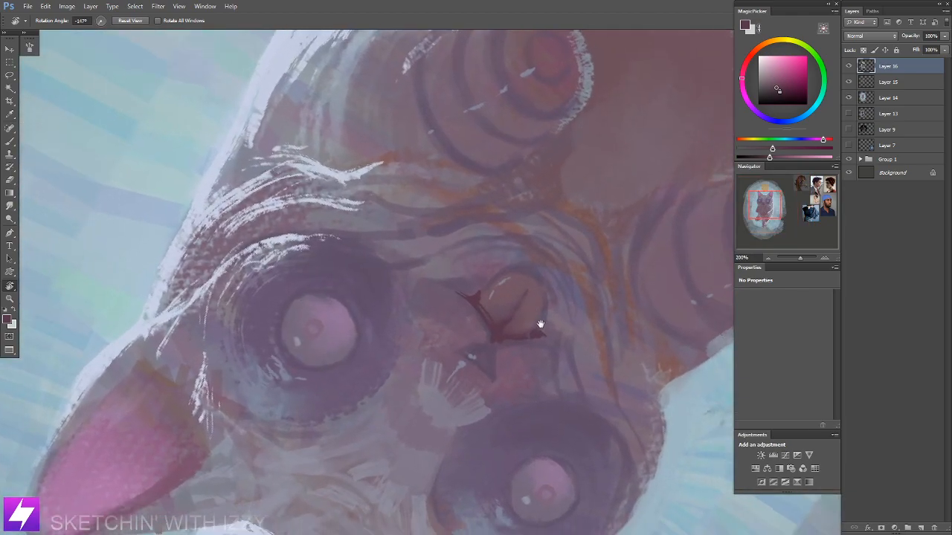
{"action": "left_click_drag", "start_coordinate": [542, 326], "coordinate": [522, 303]}
{"action": "key", "text": "r"}
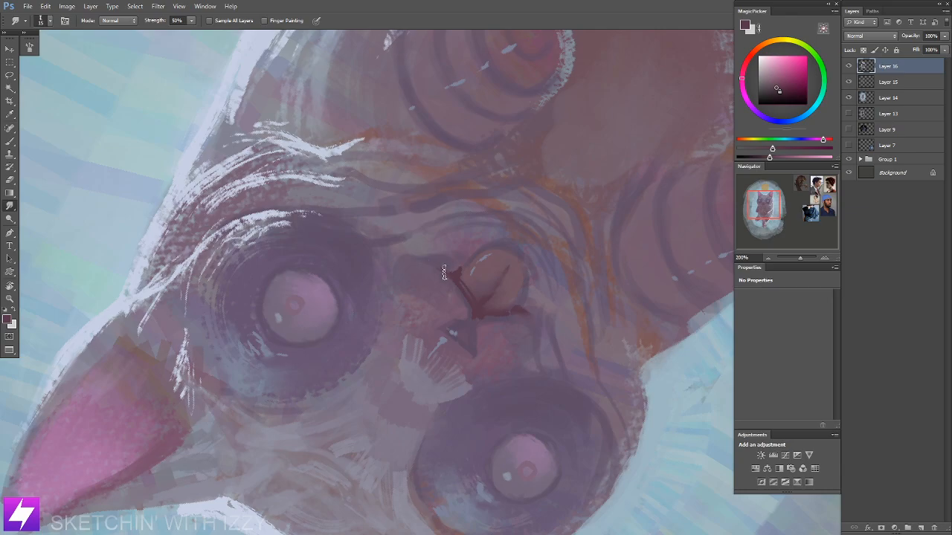
{"action": "key", "text": "Escape"}
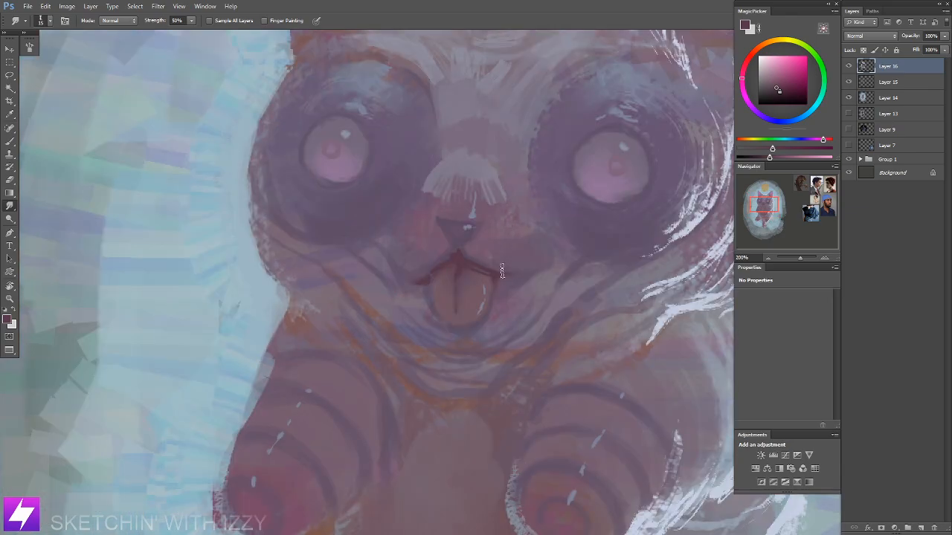
Step: Rotate the canvas sideways, extend one mouth corner outward in dark maroon, and trim the line with the Eraser
{"action": "key", "text": "ctrl+minus"}
{"action": "left_click_drag", "start_coordinate": [474, 288], "coordinate": [499, 279]}
{"action": "key", "text": "r"}
{"action": "left_click_drag", "start_coordinate": [493, 299], "coordinate": [512, 246]}
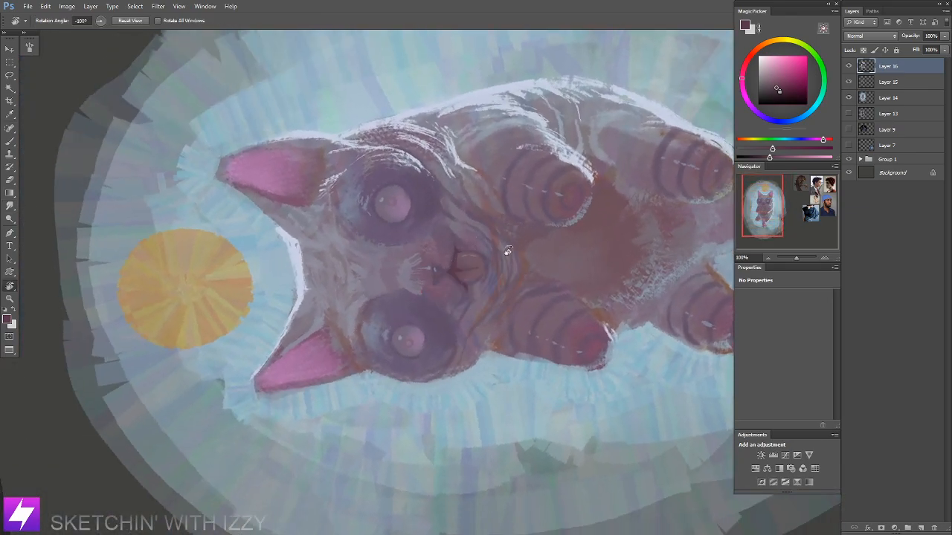
{"action": "key", "text": "b"}
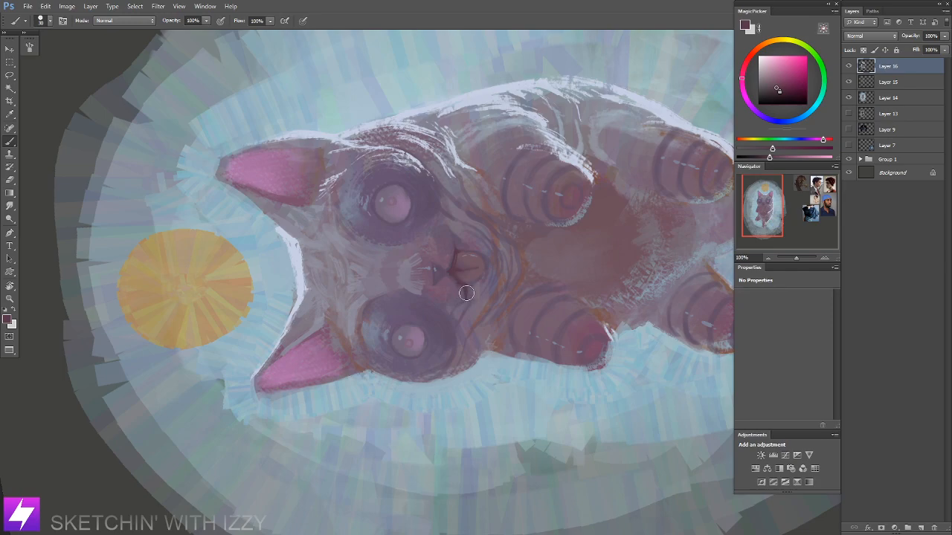
{"action": "key", "text": "e"}
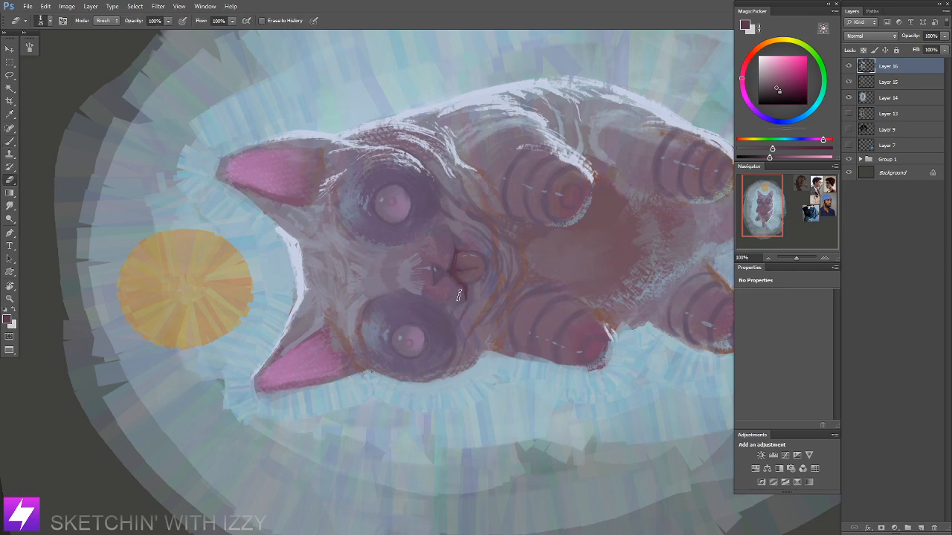
{"action": "scroll", "coordinate": [463, 298], "scroll_direction": "up", "scroll_amount": 3}
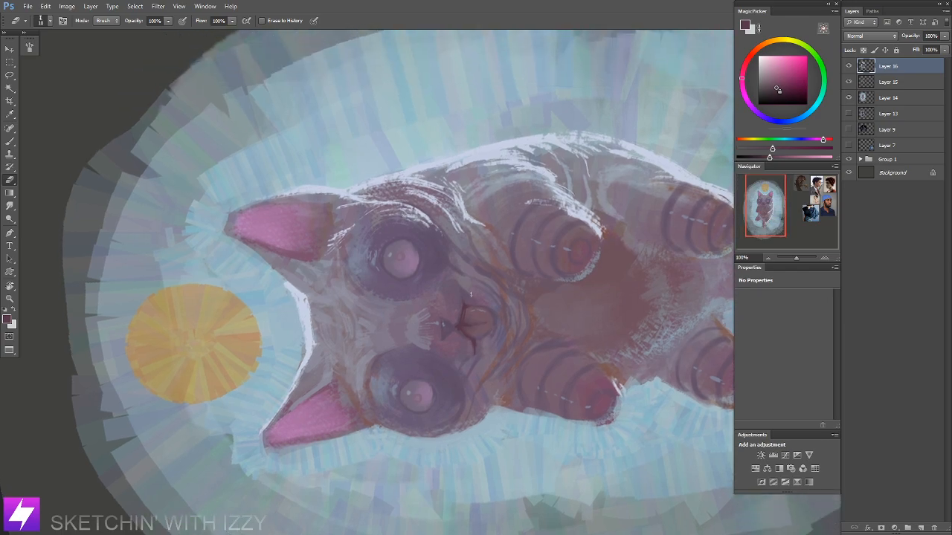
Step: Extend the opposite mouth corner in dark maroon, reduce the brush to 7 px, and return the canvas upright
{"action": "key", "text": "b"}
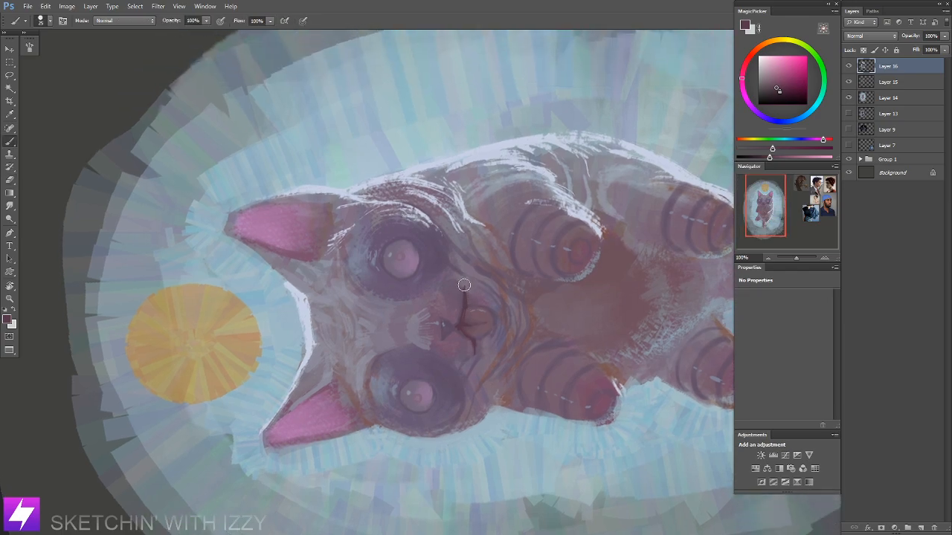
{"action": "key", "text": "bracketleft"}
{"action": "key", "text": "bracketleft"}
{"action": "key", "text": "bracketleft"}
{"action": "key", "text": "Escape"}
{"action": "left_click_drag", "start_coordinate": [464, 318], "coordinate": [498, 348]}
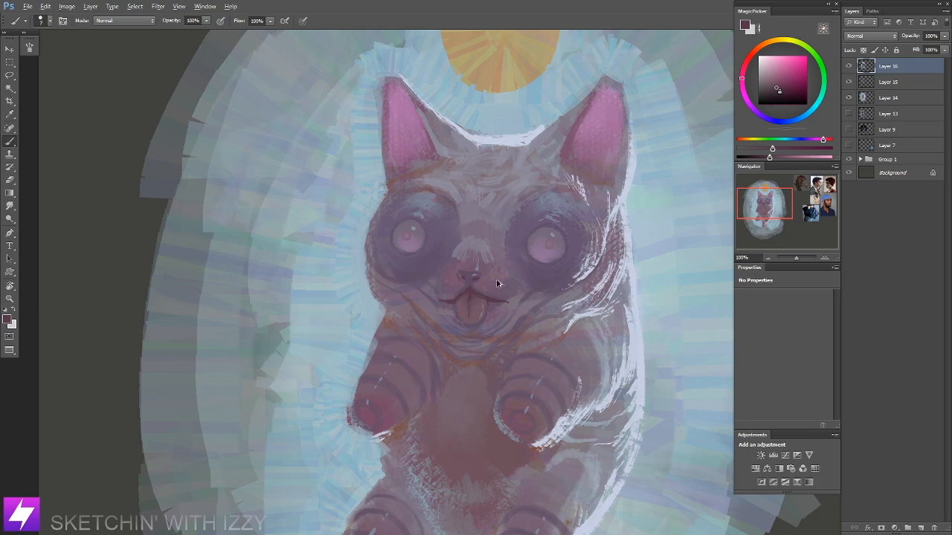
Step: Smudge around the nose and brush short mauve fur strokes across the muzzle and around the mouth at 15 px
{"action": "key", "text": "bracketright"}
{"action": "key", "text": "bracketright"}
{"action": "key", "text": "r"}
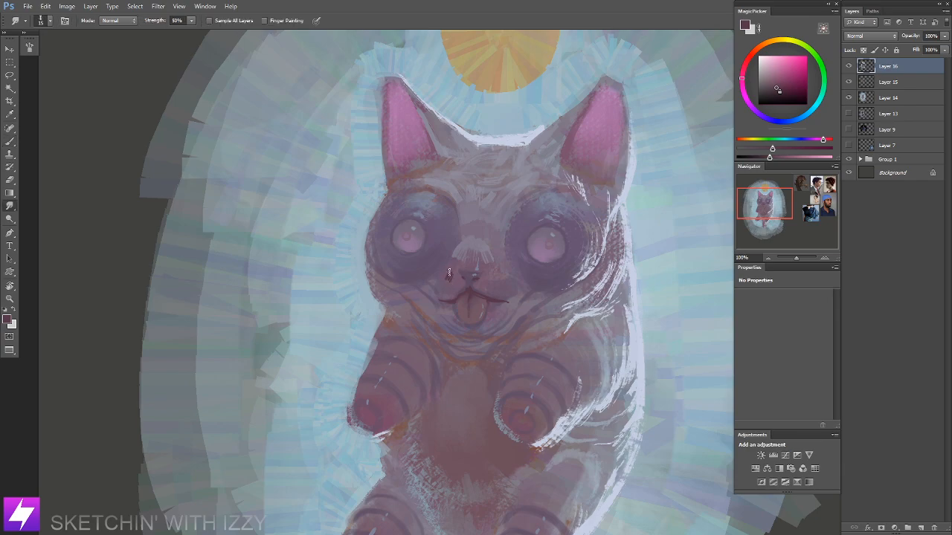
{"action": "key", "text": "b"}
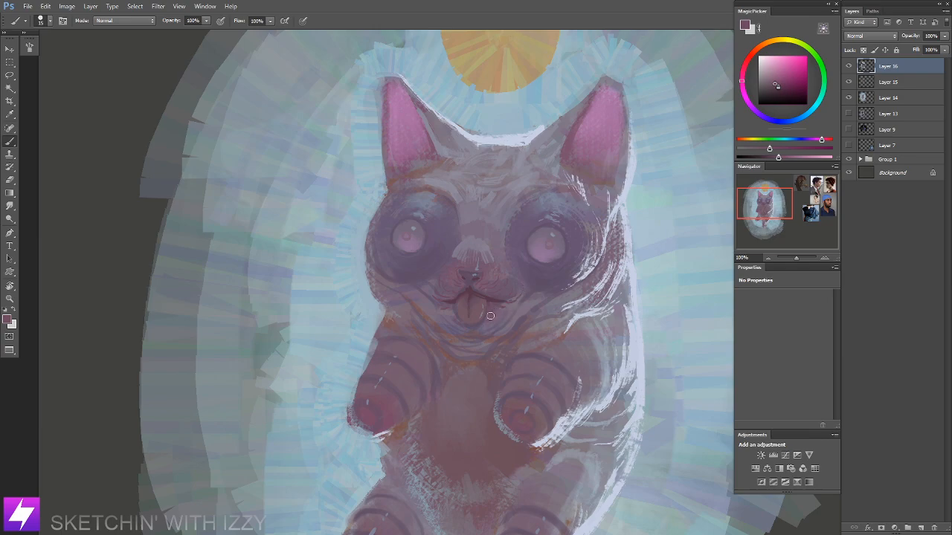
Step: Rotate the canvas, brush short curved dark maroon shadows beneath the tongue and across the chin, return it upright, and smudge them
{"action": "key", "text": "ctrl+minus"}
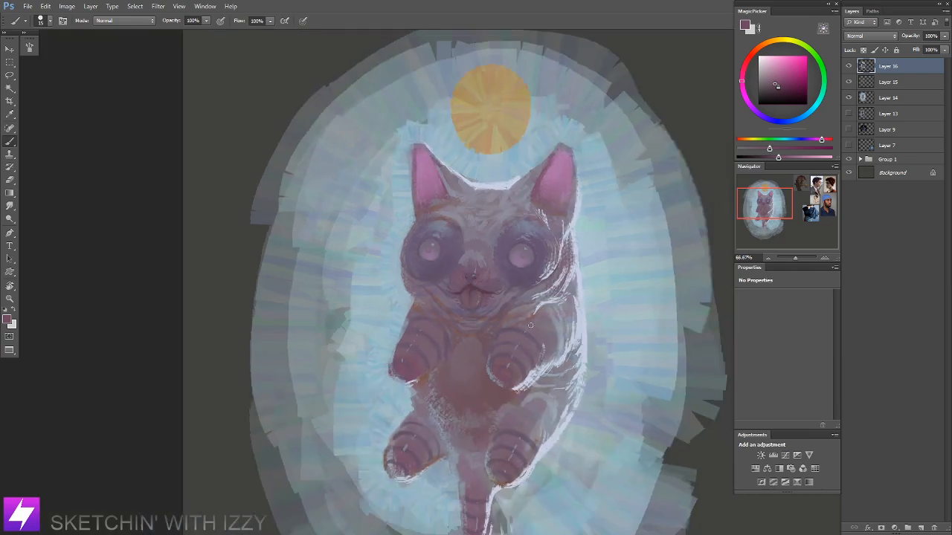
{"action": "key", "text": "r"}
{"action": "left_click_drag", "start_coordinate": [523, 387], "coordinate": [560, 270]}
{"action": "key", "text": "ctrl+plus"}
{"action": "key", "text": "ctrl+plus"}
{"action": "key", "text": "b"}
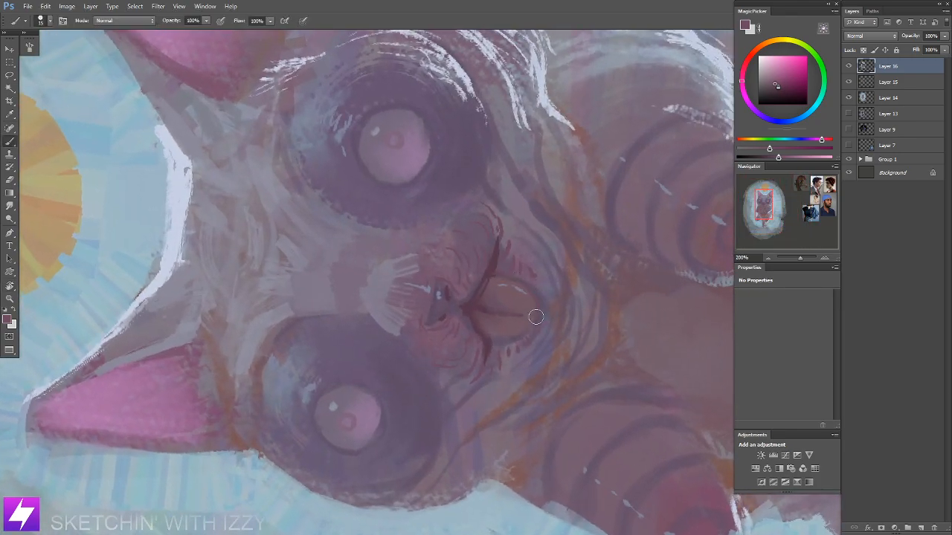
{"action": "left_click", "coordinate": [507, 278], "text": "alt"}
{"action": "mouse_move", "coordinate": [537, 300]}
{"action": "left_mouse_down"}
{"action": "mouse_move", "coordinate": [532, 329]}
{"action": "mouse_move", "coordinate": [540, 319]}
{"action": "mouse_move", "coordinate": [553, 334]}
{"action": "mouse_move", "coordinate": [567, 331]}
{"action": "left_mouse_up"}
{"action": "mouse_move", "coordinate": [577, 313]}
{"action": "left_mouse_down"}
{"action": "mouse_move", "coordinate": [563, 322]}
{"action": "mouse_move", "coordinate": [544, 313]}
{"action": "left_mouse_up"}
{"action": "key", "text": "Escape"}
{"action": "key", "text": "ctrl+minus"}
{"action": "scroll", "coordinate": [488, 262], "scroll_direction": "up", "scroll_amount": 1}
{"action": "key", "text": "r"}
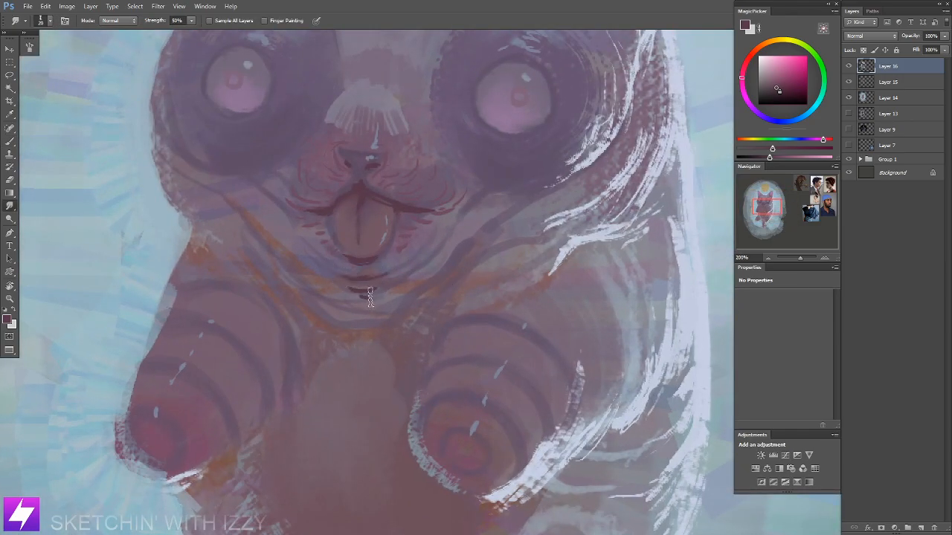
Step: Rotate the canvas, outline the larger eyeball in dark maroon at 9 px, and smudge its rim at 50% strength
{"action": "key", "text": "r"}
{"action": "scroll", "coordinate": [478, 335], "scroll_direction": "down", "scroll_amount": 1}
{"action": "left_click_drag", "start_coordinate": [478, 334], "coordinate": [499, 291]}
{"action": "key", "text": "ctrl+plus"}
{"action": "left_click_drag", "start_coordinate": [397, 340], "coordinate": [477, 300]}
{"action": "key", "text": "b"}
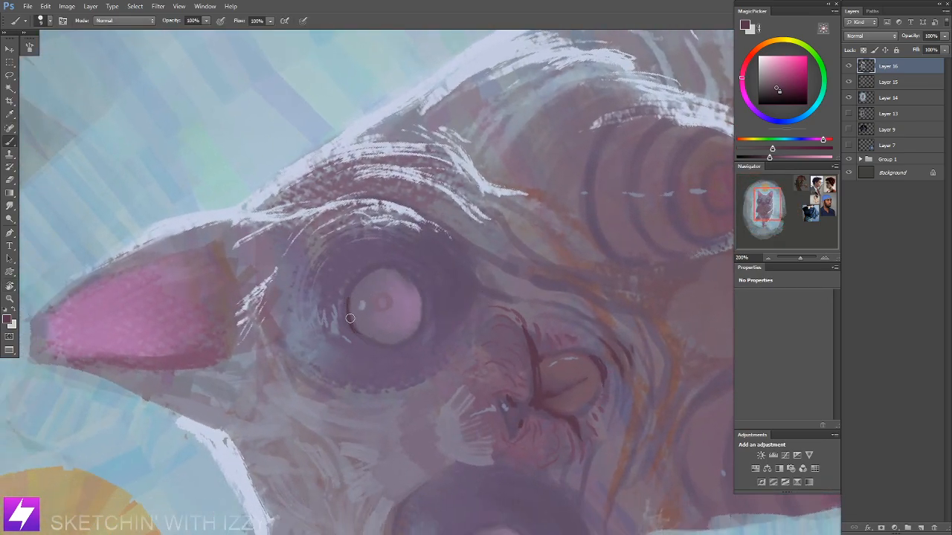
{"action": "key", "text": "r"}
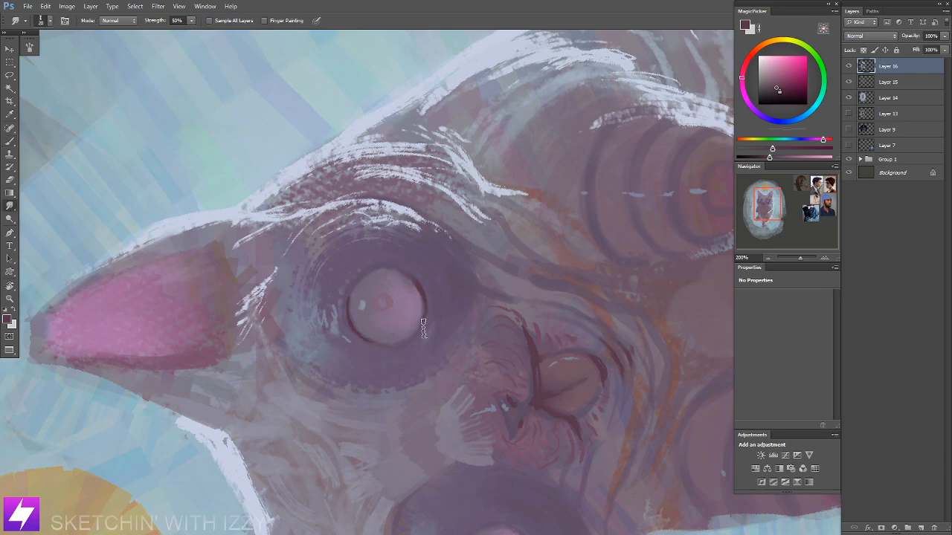
{"action": "key", "text": "Escape"}
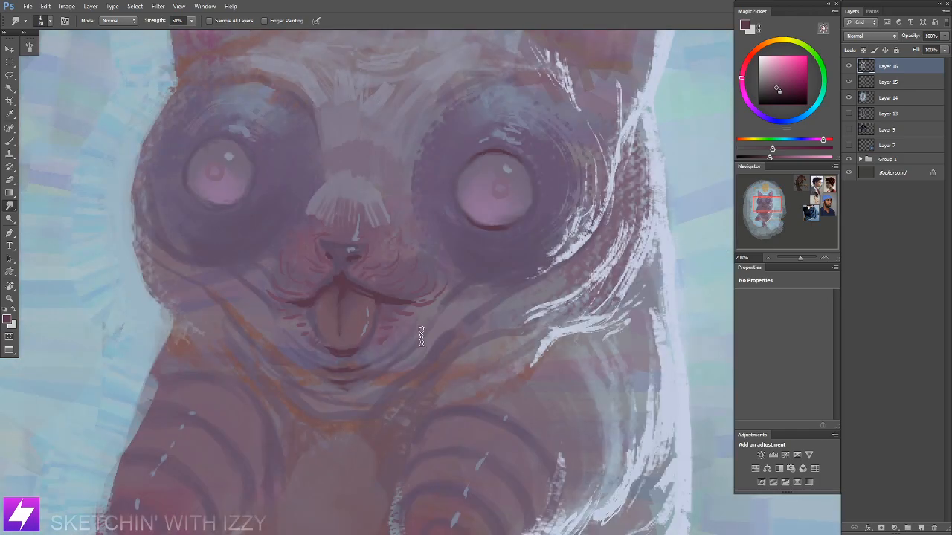
Step: Rotate the canvas, redo the first dark maroon stroke around the smaller eyeball's edge, and smudge that section at 50% strength
{"action": "key", "text": "ctrl+minus"}
{"action": "left_click_drag", "start_coordinate": [361, 321], "coordinate": [424, 374]}
{"action": "key", "text": "r"}
{"action": "mouse_move", "coordinate": [391, 258]}
{"action": "left_mouse_down"}
{"action": "mouse_move", "coordinate": [414, 221]}
{"action": "mouse_move", "coordinate": [446, 201]}
{"action": "left_mouse_up"}
{"action": "key", "text": "ctrl+plus"}
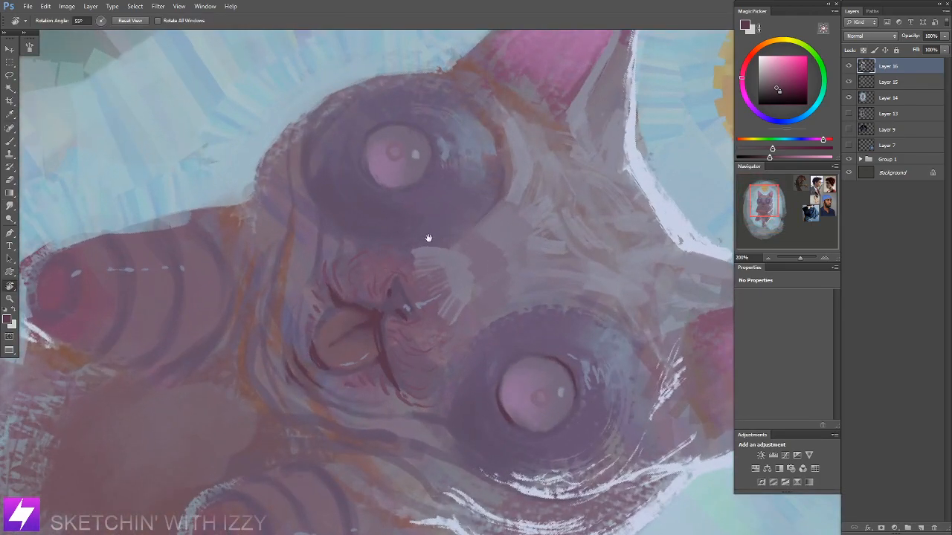
{"action": "left_click_drag", "start_coordinate": [427, 240], "coordinate": [447, 308]}
{"action": "key", "text": "b"}
{"action": "mouse_move", "coordinate": [429, 191]}
{"action": "left_mouse_down"}
{"action": "mouse_move", "coordinate": [451, 220]}
{"action": "mouse_move", "coordinate": [446, 238]}
{"action": "mouse_move", "coordinate": [417, 184]}
{"action": "left_mouse_up"}
{"action": "key", "text": "ctrl+z"}
{"action": "key", "text": "s"}
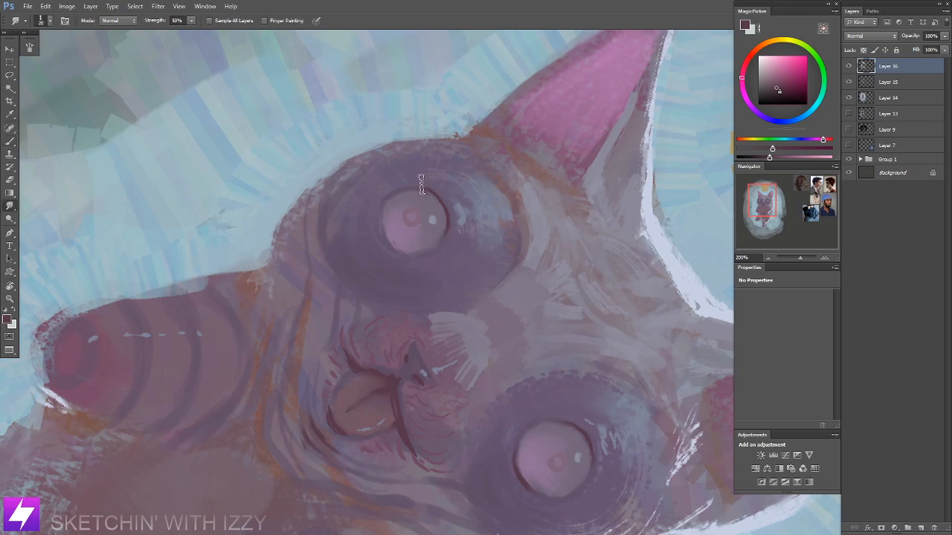
Step: Complete the smaller eyeball's dark maroon rim, trim it with the Eraser, and soften it with a 15 px Smudge tip
{"action": "key", "text": "r"}
{"action": "mouse_move", "coordinate": [506, 260]}
{"action": "left_mouse_down"}
{"action": "mouse_move", "coordinate": [514, 206]}
{"action": "mouse_move", "coordinate": [511, 243]}
{"action": "mouse_move", "coordinate": [499, 223]}
{"action": "left_mouse_up"}
{"action": "key", "text": "b"}
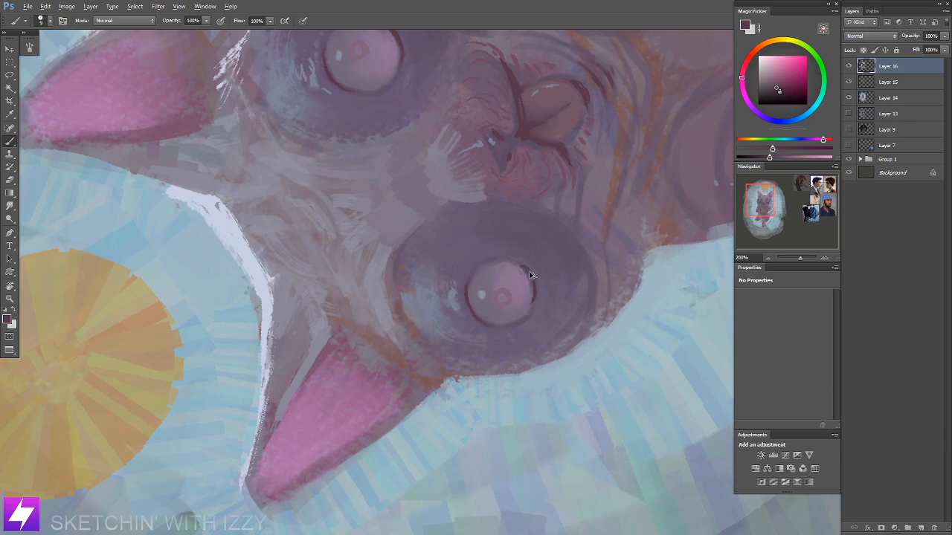
{"action": "key", "text": "e"}
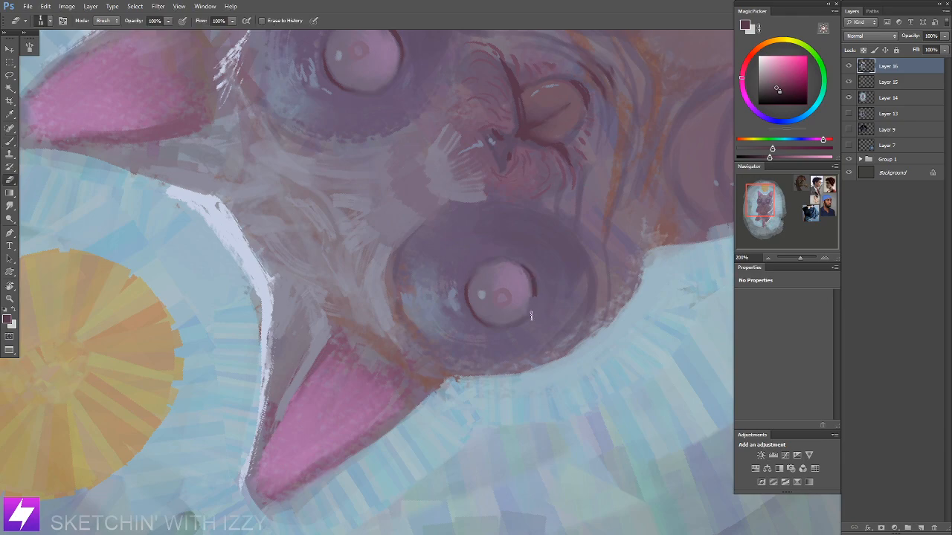
{"action": "key", "text": "r"}
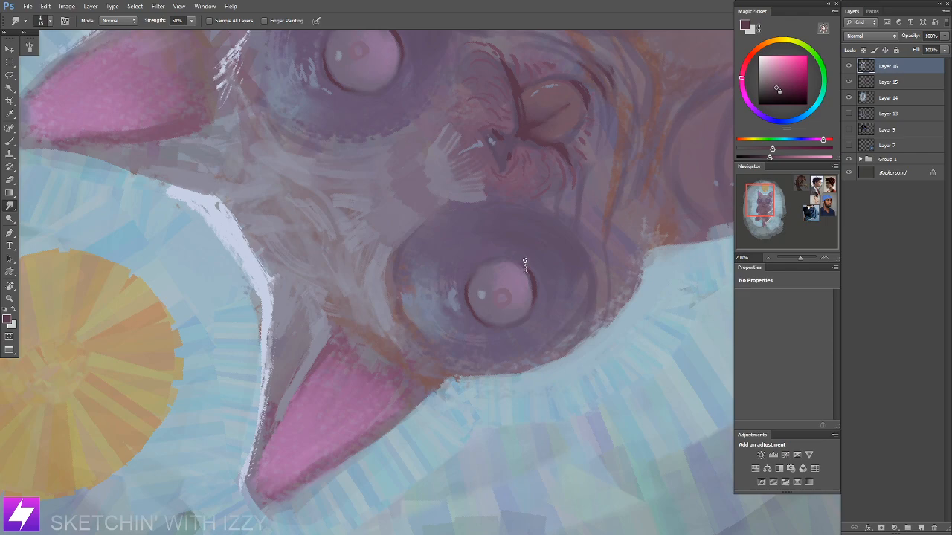
{"action": "key", "text": "Escape"}
{"action": "key", "text": "ctrl+minus"}
{"action": "key", "text": "ctrl+minus"}
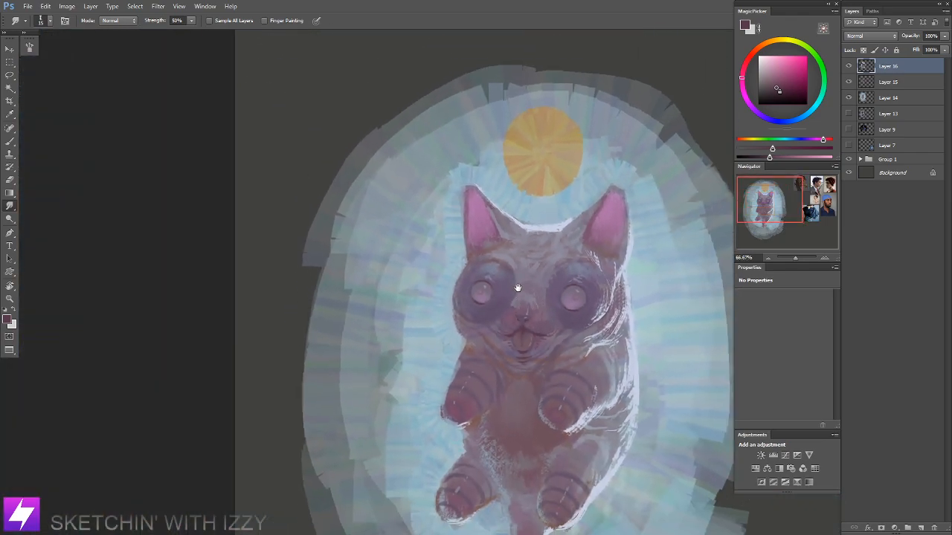
Step: Try a dark maroon dab at the centre of the larger eye
{"action": "key", "text": "ctrl+plus"}
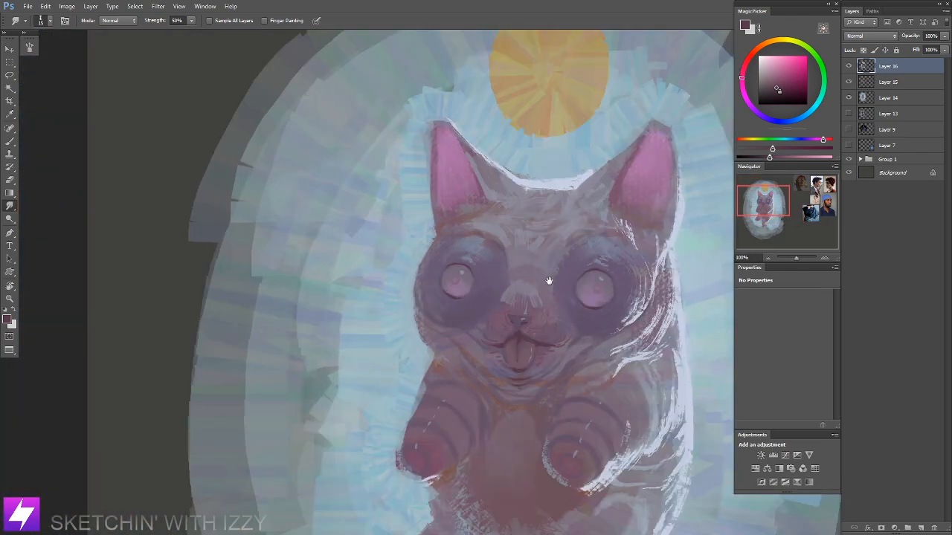
{"action": "key", "text": "r"}
{"action": "left_click_drag", "start_coordinate": [495, 288], "coordinate": [558, 247]}
{"action": "key", "text": "ctrl+plus"}
{"action": "key", "text": "b"}
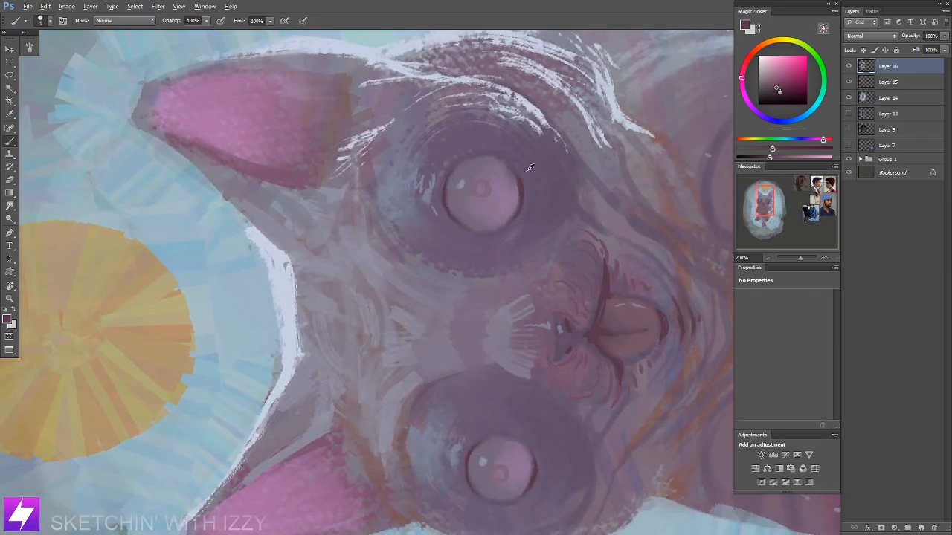
{"action": "left_click_drag", "start_coordinate": [519, 200], "coordinate": [544, 237]}
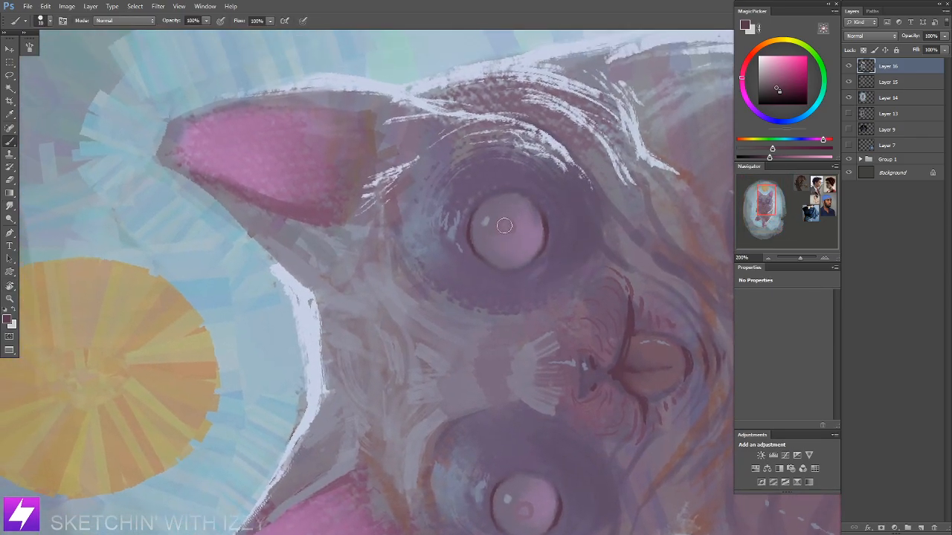
{"action": "left_click", "coordinate": [505, 227]}
{"action": "key", "text": "ctrl+z"}
{"action": "key", "text": "Escape"}
{"action": "key", "text": "ctrl+minus"}
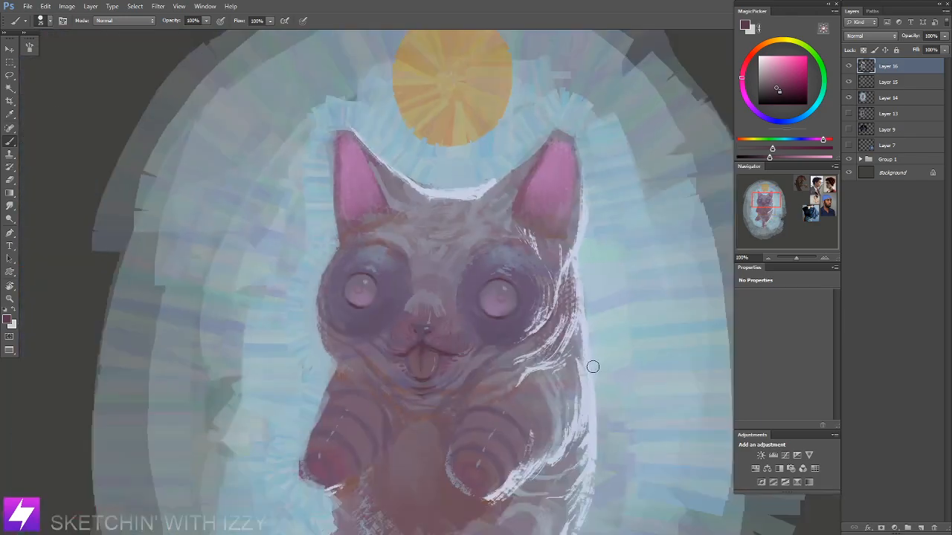
Step: Sample pink from the inner ear and dab a pupil into each eye with a 25 px brush
{"action": "key", "text": "ctrl+minus"}
{"action": "left_click_drag", "start_coordinate": [518, 382], "coordinate": [547, 376]}
{"action": "left_click", "coordinate": [559, 198], "text": "alt"}
{"action": "key", "text": "ctrl+plus"}
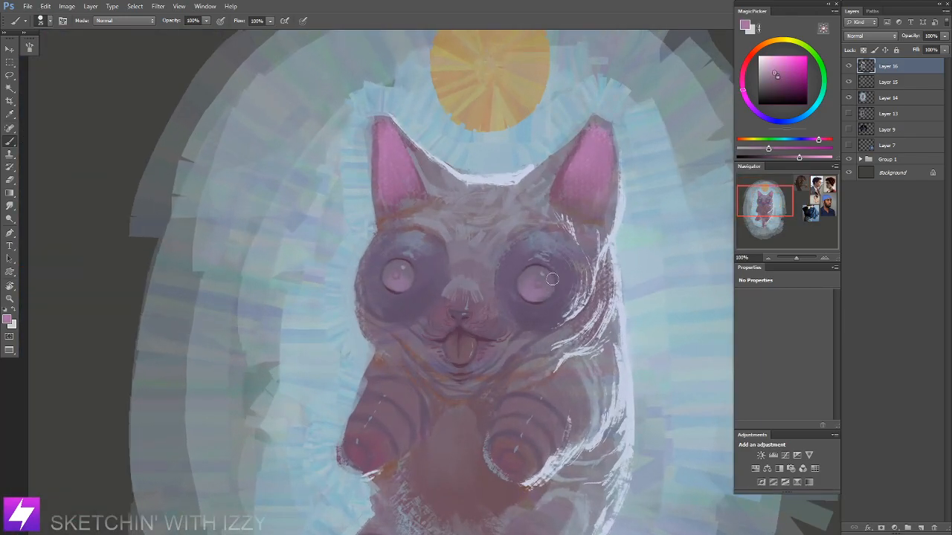
{"action": "left_click", "coordinate": [539, 283]}
{"action": "left_click_drag", "start_coordinate": [397, 278], "coordinate": [397, 277]}
Step: Rotate the canvas sideways, brush mauve and dark maroon along the larger eyeball's lower rim, and smudge it at 15 px
{"action": "key", "text": "ctrl+minus"}
{"action": "key", "text": "ctrl+minus"}
{"action": "key", "text": "r"}
{"action": "mouse_move", "coordinate": [457, 416]}
{"action": "left_mouse_down"}
{"action": "mouse_move", "coordinate": [580, 361]}
{"action": "mouse_move", "coordinate": [607, 292]}
{"action": "left_mouse_up"}
{"action": "key", "text": "ctrl+plus"}
{"action": "key", "text": "ctrl+plus"}
{"action": "key", "text": "b"}
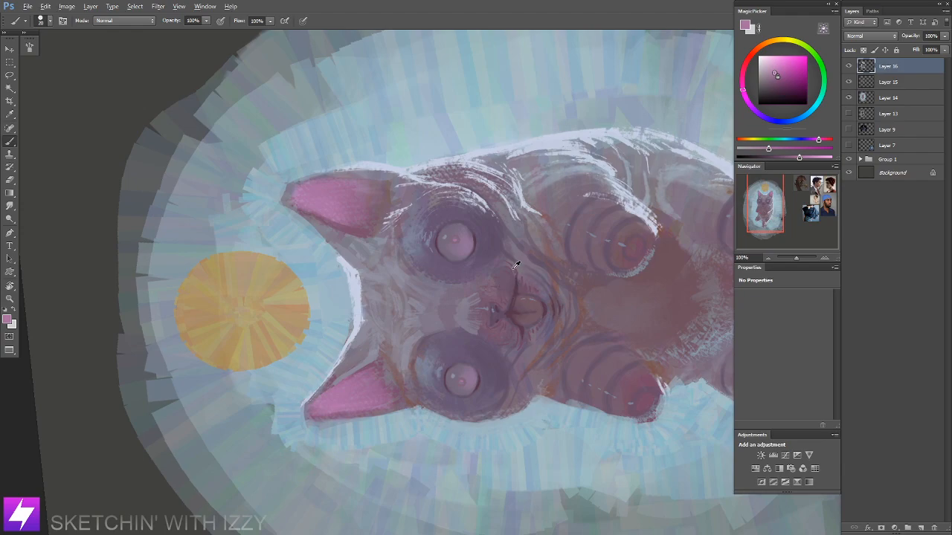
{"action": "left_click", "coordinate": [520, 269], "text": "alt"}
{"action": "left_click_drag", "start_coordinate": [482, 236], "coordinate": [491, 262]}
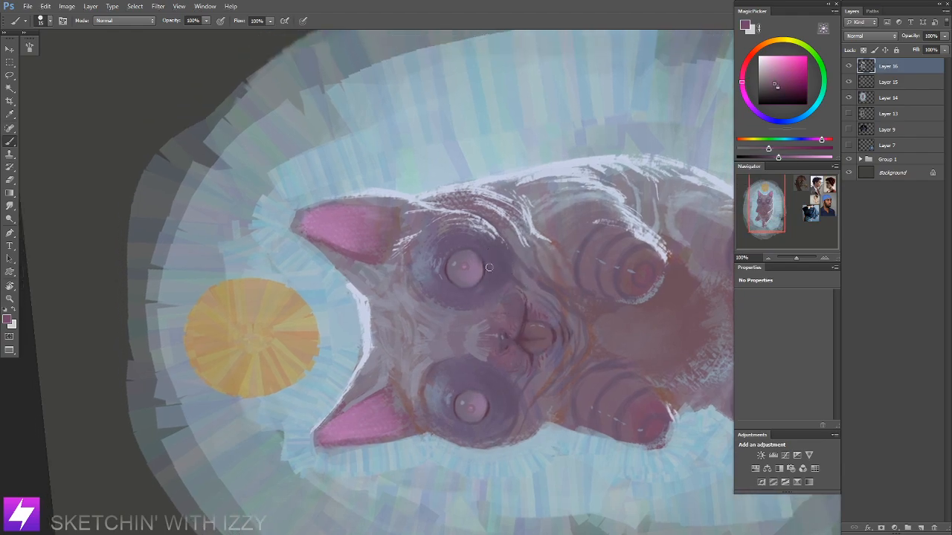
{"action": "left_click", "coordinate": [565, 330], "text": "alt"}
{"action": "key", "text": "r"}
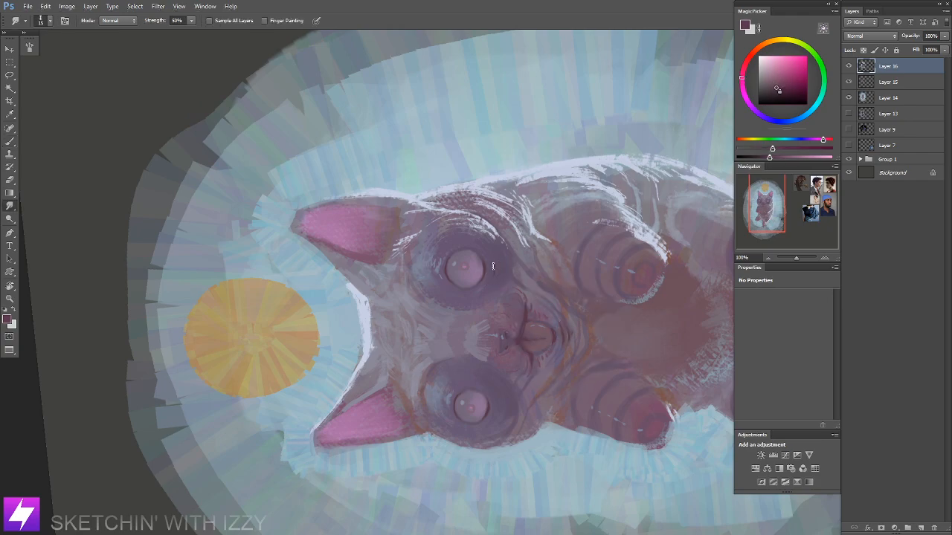
Step: Paint around the eye on the cat's rim-lit side with purple sampled beside it and blend the strokes with Smudge
{"action": "key", "text": "b"}
{"action": "left_click", "coordinate": [501, 266], "text": "alt"}
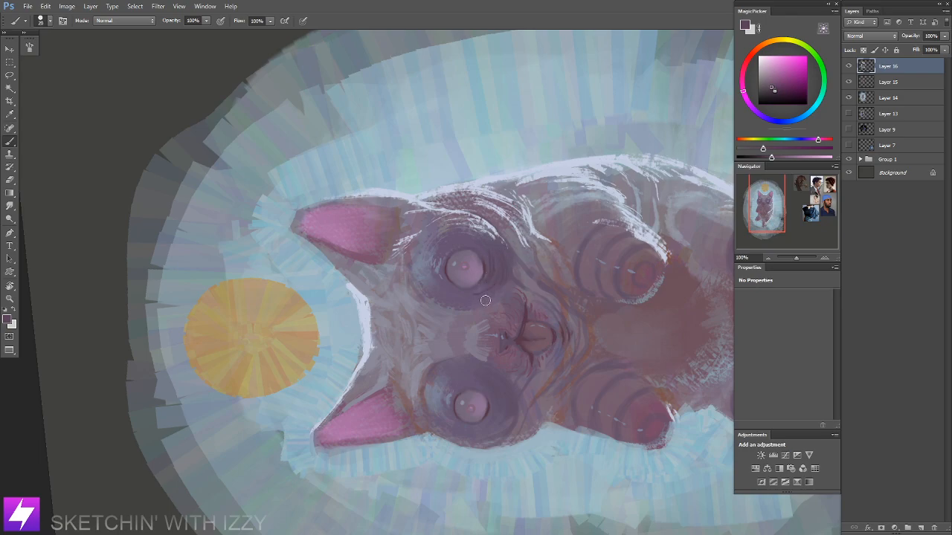
{"action": "key", "text": "e"}
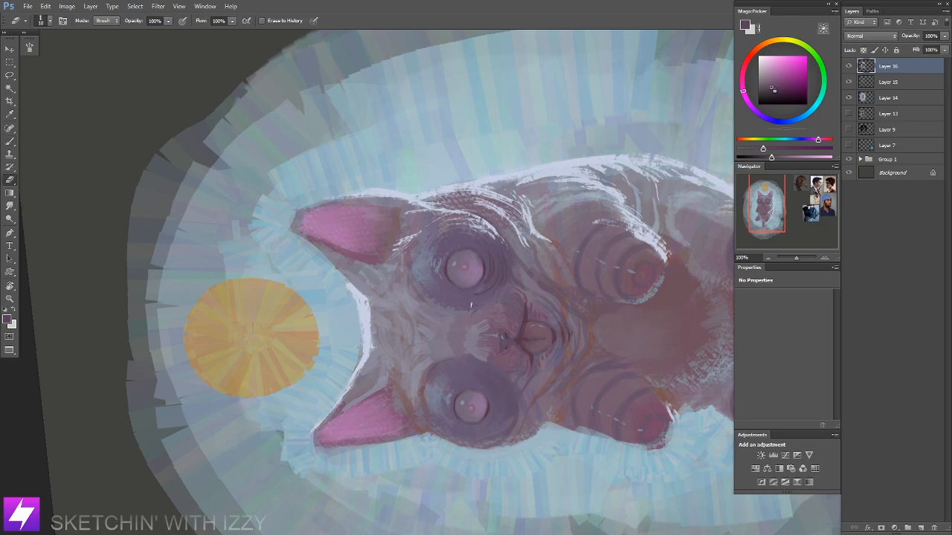
{"action": "key", "text": "r"}
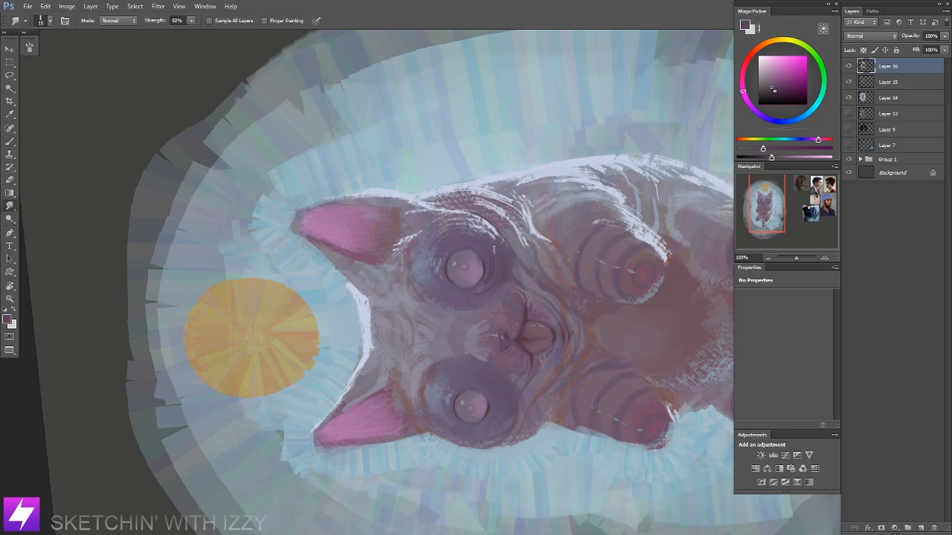
Step: Paint curved skin wrinkles around the eye opposite the rim-lit side and blend them with Smudge
{"action": "key", "text": "Escape"}
{"action": "key", "text": "ctrl+minus"}
{"action": "key", "text": "ctrl+minus"}
{"action": "key", "text": "r"}
{"action": "left_click_drag", "start_coordinate": [388, 238], "coordinate": [476, 183]}
{"action": "key", "text": "ctrl+plus"}
{"action": "key", "text": "ctrl+plus"}
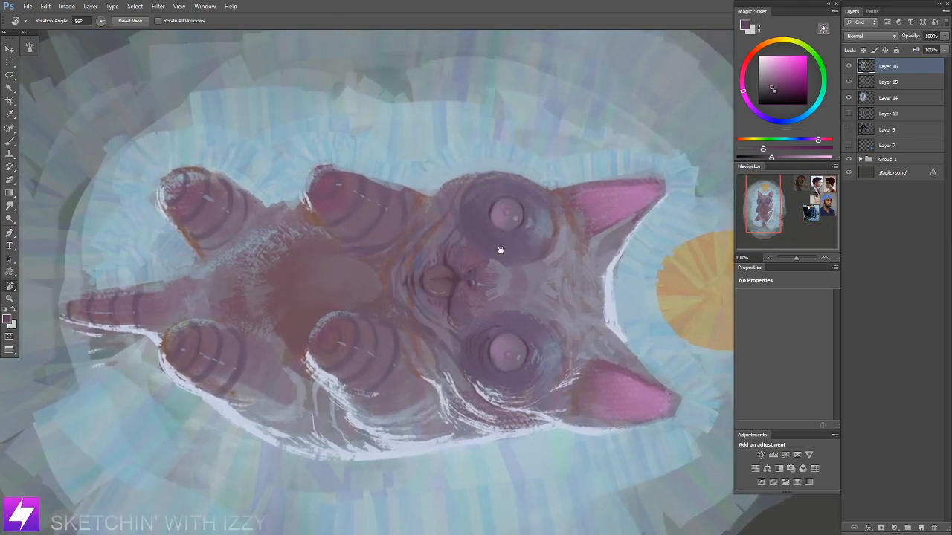
{"action": "left_click_drag", "start_coordinate": [519, 248], "coordinate": [497, 255]}
{"action": "key", "text": "b"}
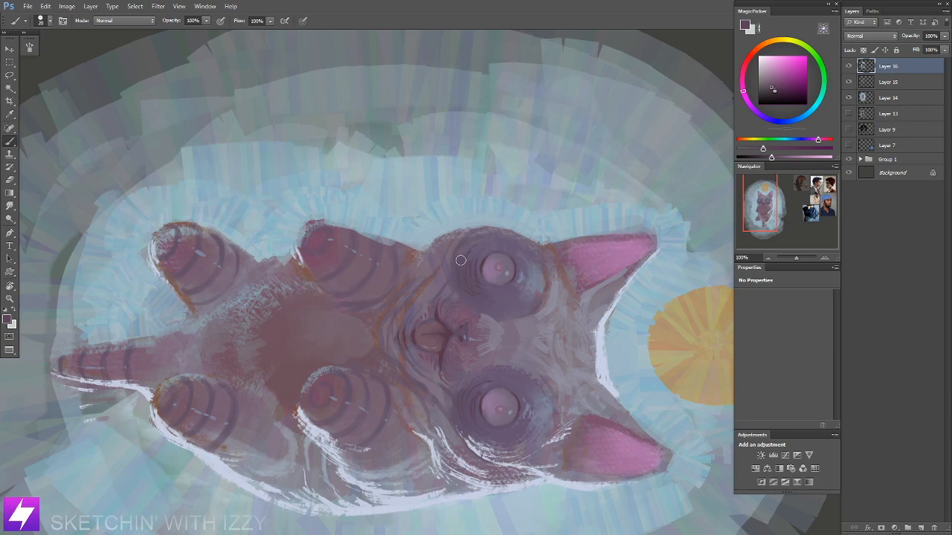
{"action": "key", "text": "n"}
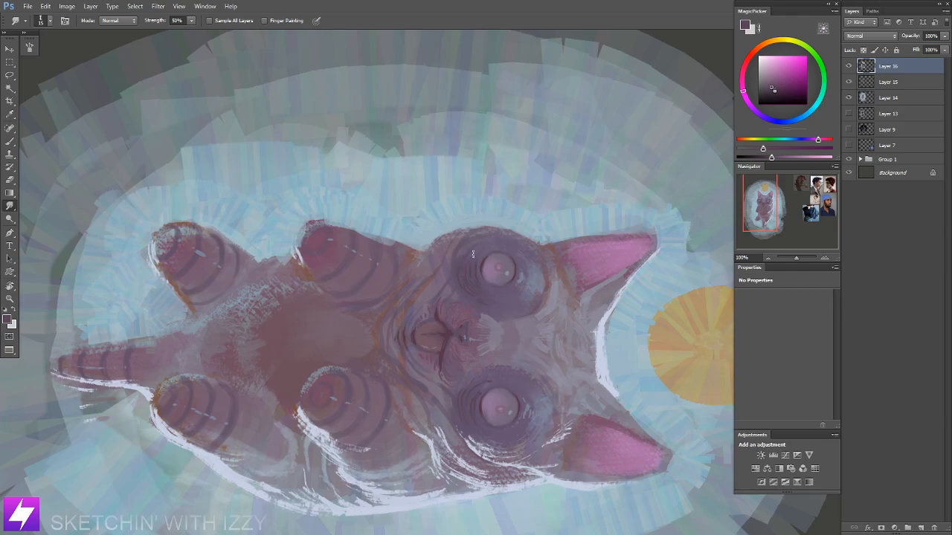
Step: Refine the shading between the non-rim-lit eye and the nose bridge, alternating Brush and Smudge strokes
{"action": "key", "text": "Escape"}
{"action": "key", "text": "ctrl+minus"}
{"action": "mouse_move", "coordinate": [531, 261]}
{"action": "left_mouse_down"}
{"action": "mouse_move", "coordinate": [540, 278]}
{"action": "mouse_move", "coordinate": [530, 270]}
{"action": "left_mouse_up"}
{"action": "key", "text": "r"}
{"action": "left_click_drag", "start_coordinate": [562, 319], "coordinate": [567, 257]}
{"action": "key", "text": "Escape"}
{"action": "left_click_drag", "start_coordinate": [539, 290], "coordinate": [555, 303]}
{"action": "key", "text": "ctrl+plus"}
{"action": "key", "text": "b"}
{"action": "left_click_drag", "start_coordinate": [488, 244], "coordinate": [500, 264]}
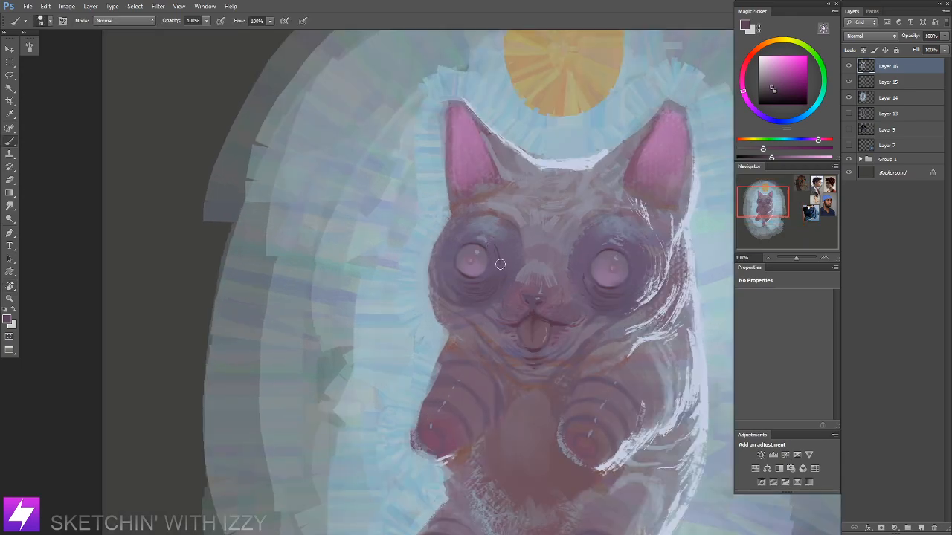
{"action": "key", "text": "s"}
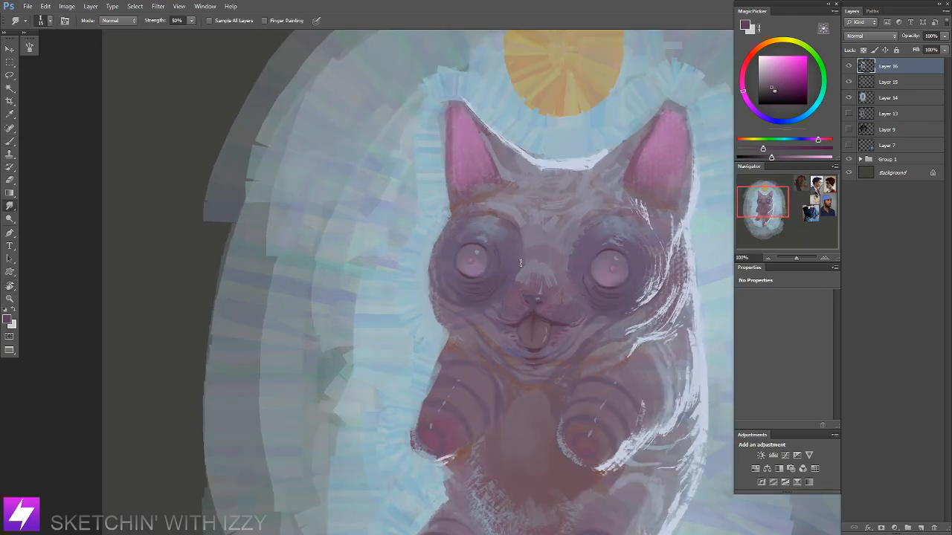
{"action": "key", "text": "b"}
{"action": "key", "text": "s"}
Step: Sample a grey-violet fur colour and paint a small highlight on the cat's tongue with a smaller brush
{"action": "key", "text": "ctrl+minus"}
{"action": "key", "text": "ctrl+minus"}
{"action": "key", "text": "r"}
{"action": "left_click_drag", "start_coordinate": [465, 405], "coordinate": [606, 284]}
{"action": "key", "text": "Escape"}
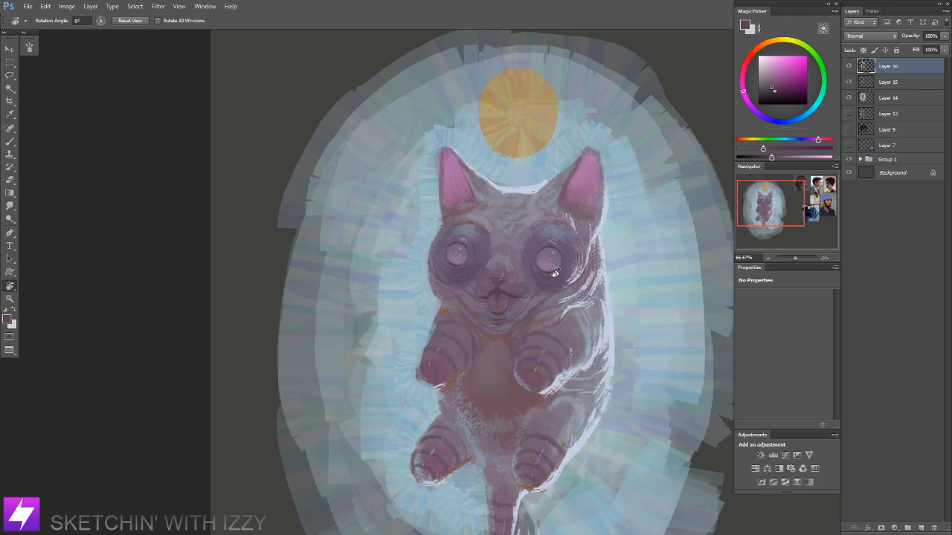
{"action": "key", "text": "ctrl+plus"}
{"action": "key", "text": "ctrl+plus"}
{"action": "key", "text": "b"}
{"action": "left_click", "coordinate": [595, 300], "text": "alt"}
{"action": "key", "text": "r"}
{"action": "mouse_move", "coordinate": [603, 355]}
{"action": "left_mouse_down"}
{"action": "mouse_move", "coordinate": [627, 302]}
{"action": "mouse_move", "coordinate": [618, 249]}
{"action": "left_mouse_up"}
{"action": "key", "text": "b"}
{"action": "key", "text": "bracketleft"}
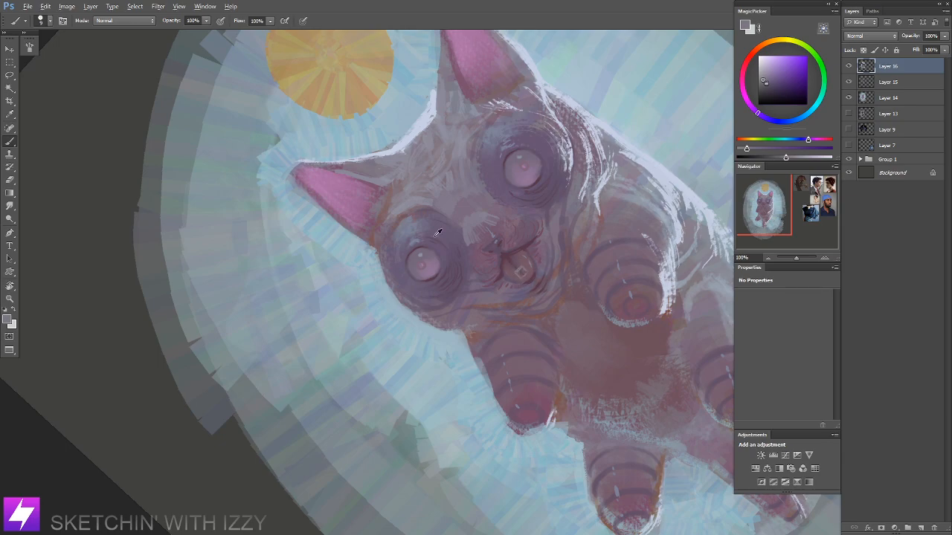
Step: Paint the tongue highlight with pink sampled from the inner ear and refine its edge with a dark colour sampled from the mouth
{"action": "left_click", "coordinate": [360, 183], "text": "alt"}
{"action": "left_click", "coordinate": [365, 188], "text": "alt"}
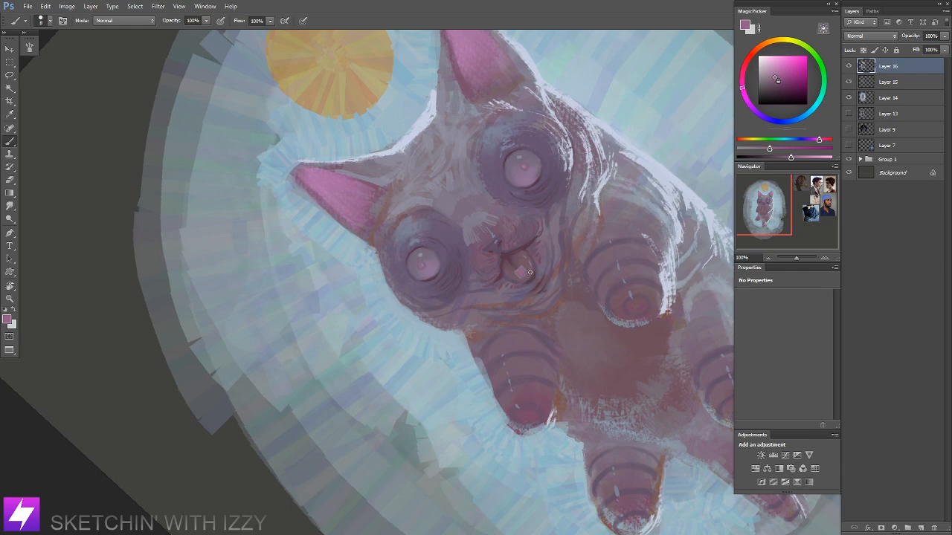
{"action": "left_click", "coordinate": [527, 274], "text": "alt"}
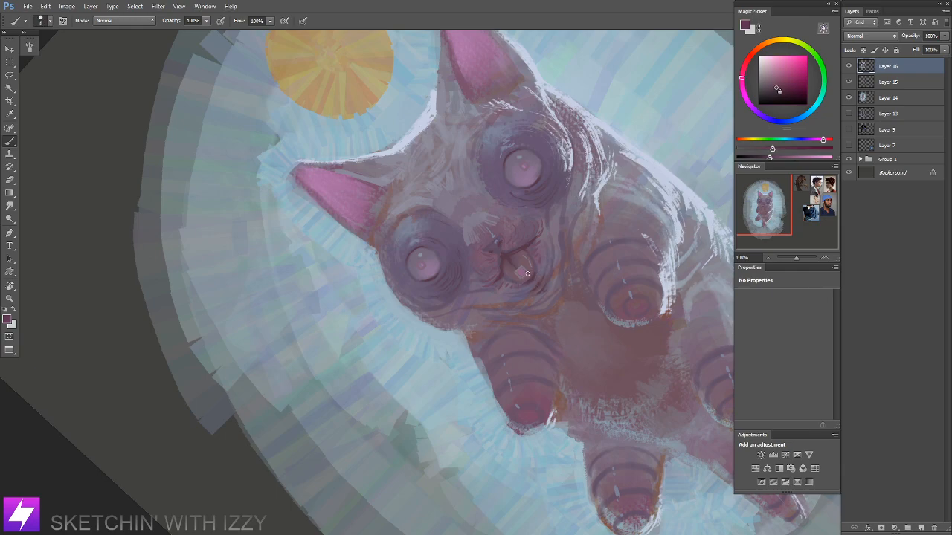
{"action": "key", "text": "Escape"}
Step: Touch up the side of the nose bridge with a purple sampled next to it and smudge the strokes
{"action": "mouse_move", "coordinate": [548, 291]}
{"action": "left_mouse_down"}
{"action": "mouse_move", "coordinate": [523, 302]}
{"action": "mouse_move", "coordinate": [545, 308]}
{"action": "left_mouse_up"}
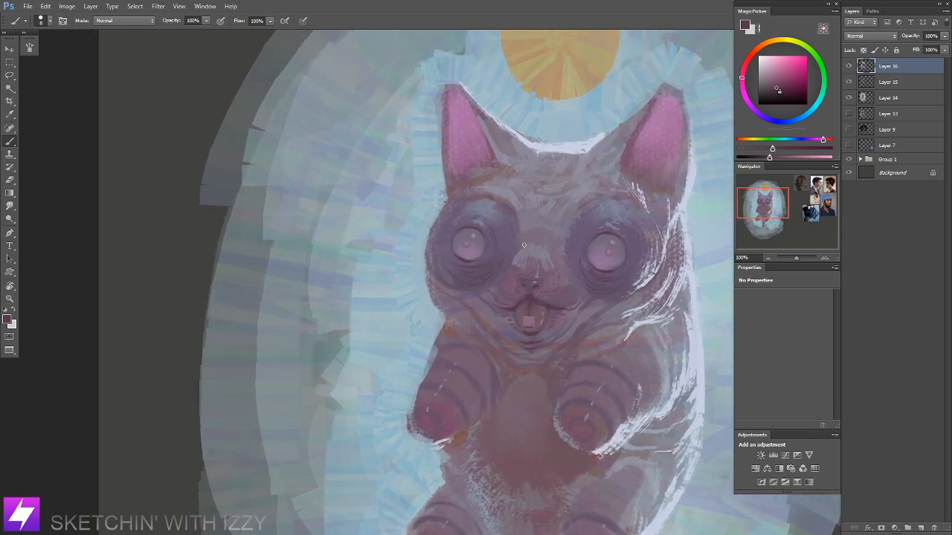
{"action": "left_click", "coordinate": [517, 252], "text": "alt"}
{"action": "key", "text": "r"}
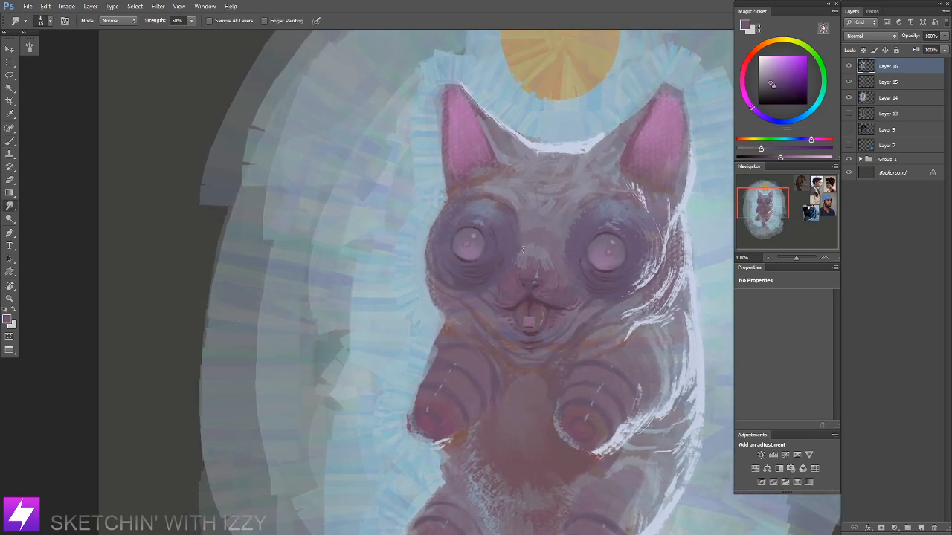
Step: Flip the canvas horizontally to check the whole cat in mirror view
{"action": "key", "text": "ctrl+minus"}
{"action": "key", "text": "ctrl+minus"}
{"action": "key", "text": "ctrl+minus"}
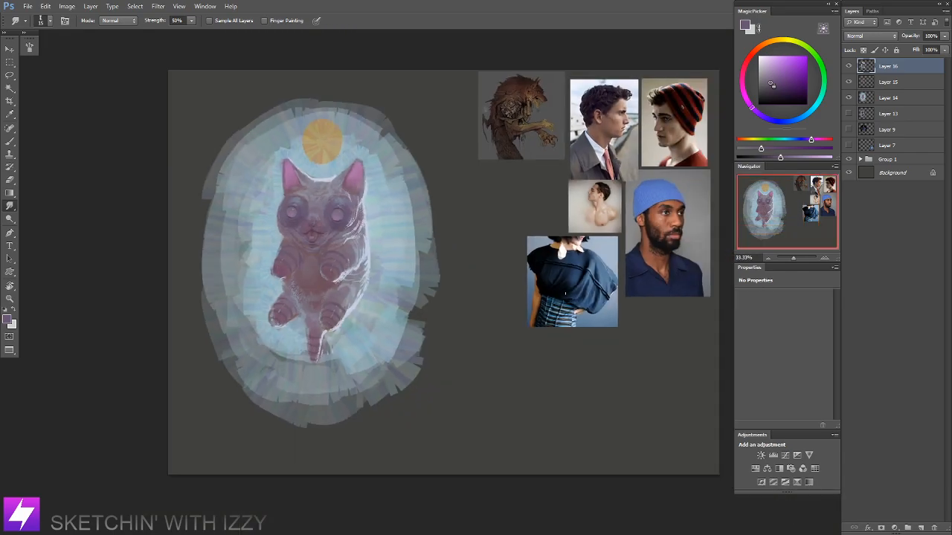
{"action": "key", "text": "ctrl+plus"}
{"action": "key", "text": "F2"}
{"action": "left_click_drag", "start_coordinate": [436, 255], "coordinate": [308, 302]}
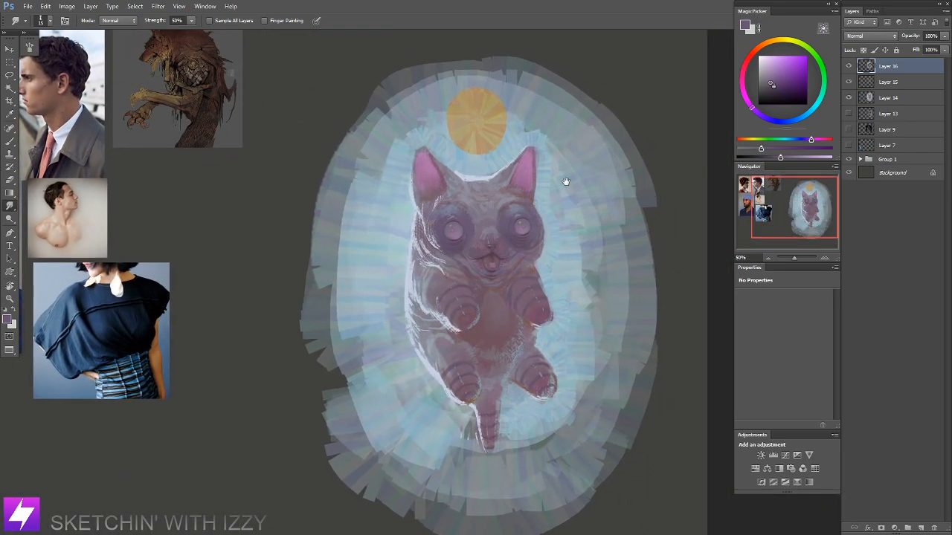
Step: Paint a dark maroon crease on the cheek between the rim-lit eye and the mouth corner and smudge it
{"action": "key", "text": "ctrl+plus"}
{"action": "key", "text": "ctrl+plus"}
{"action": "left_click_drag", "start_coordinate": [509, 245], "coordinate": [510, 266]}
{"action": "key", "text": "b"}
{"action": "left_click", "coordinate": [513, 237], "text": "alt"}
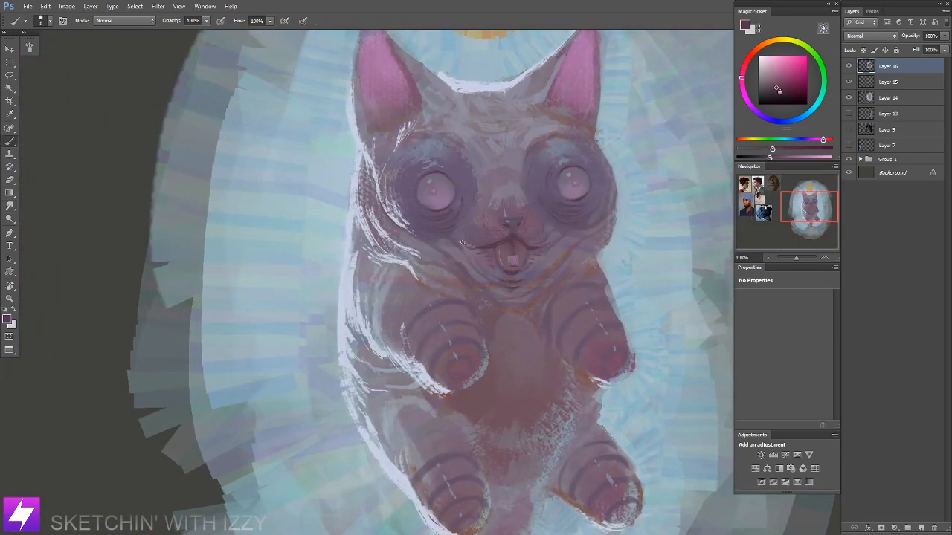
{"action": "left_click_drag", "start_coordinate": [449, 243], "coordinate": [465, 259]}
{"action": "key", "text": "r"}
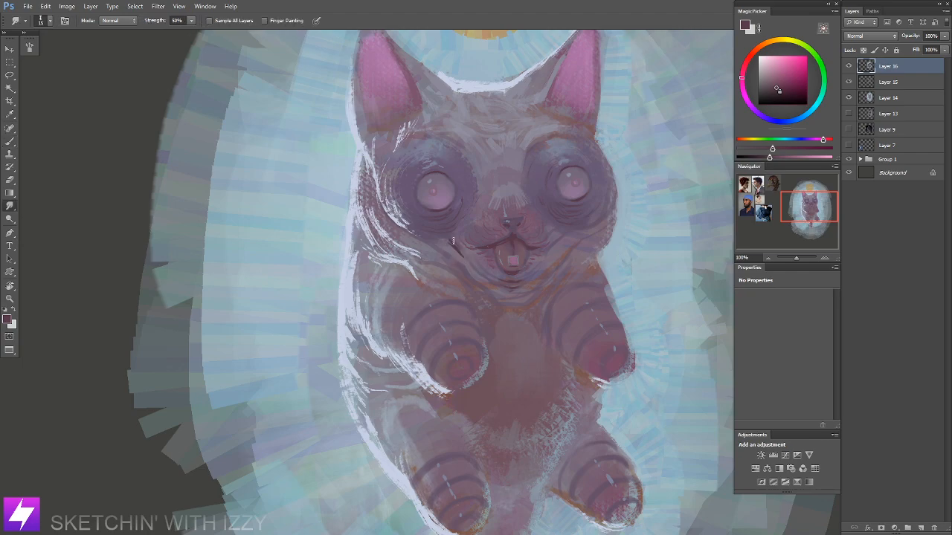
Step: Extend the dark cheek creases below the rim-lit eye toward the chin and blend them with Smudge
{"action": "key", "text": "b"}
{"action": "mouse_move", "coordinate": [435, 246]}
{"action": "left_mouse_down"}
{"action": "mouse_move", "coordinate": [484, 298]}
{"action": "mouse_move", "coordinate": [461, 263]}
{"action": "mouse_move", "coordinate": [489, 285]}
{"action": "mouse_move", "coordinate": [458, 264]}
{"action": "mouse_move", "coordinate": [490, 286]}
{"action": "left_mouse_up"}
{"action": "key", "text": "r"}
{"action": "key", "text": "b"}
{"action": "left_click", "coordinate": [485, 284], "text": "alt"}
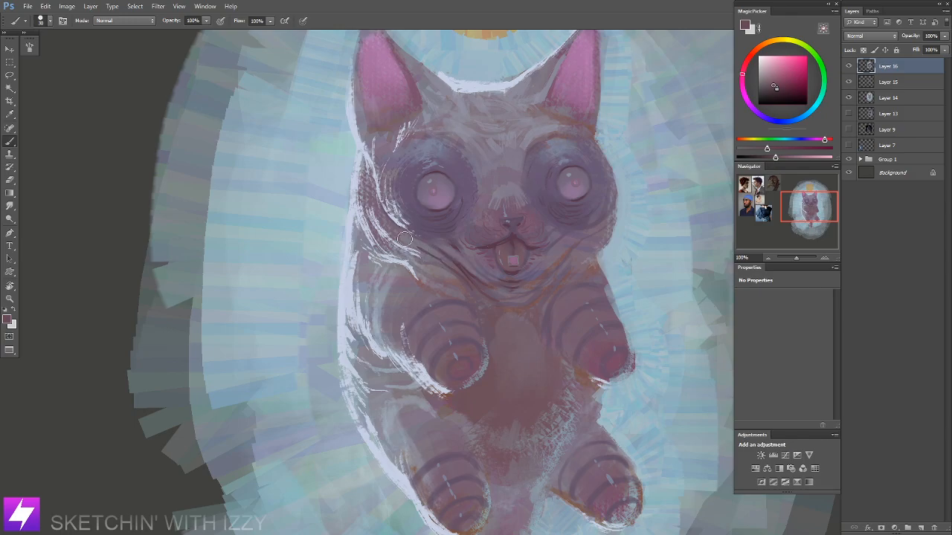
{"action": "key", "text": "r"}
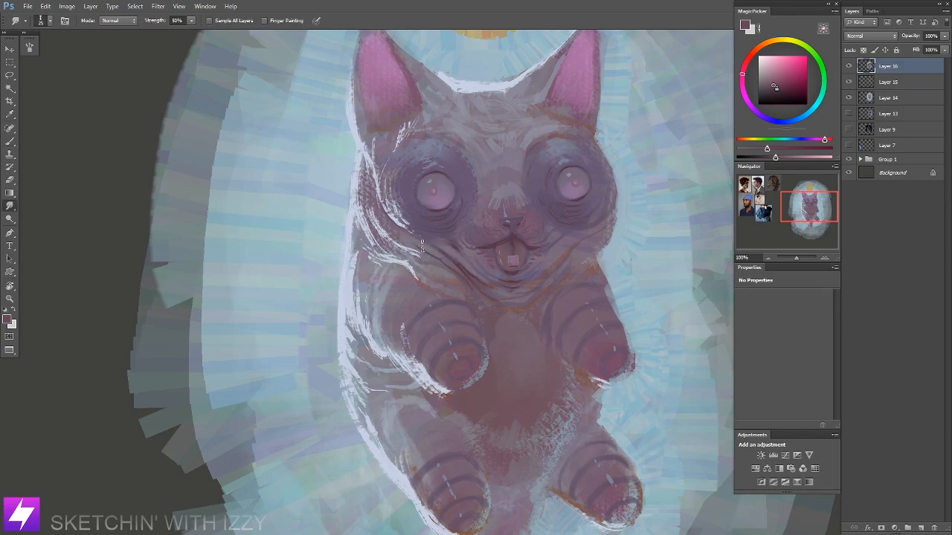
{"action": "left_click_drag", "start_coordinate": [437, 257], "coordinate": [455, 290]}
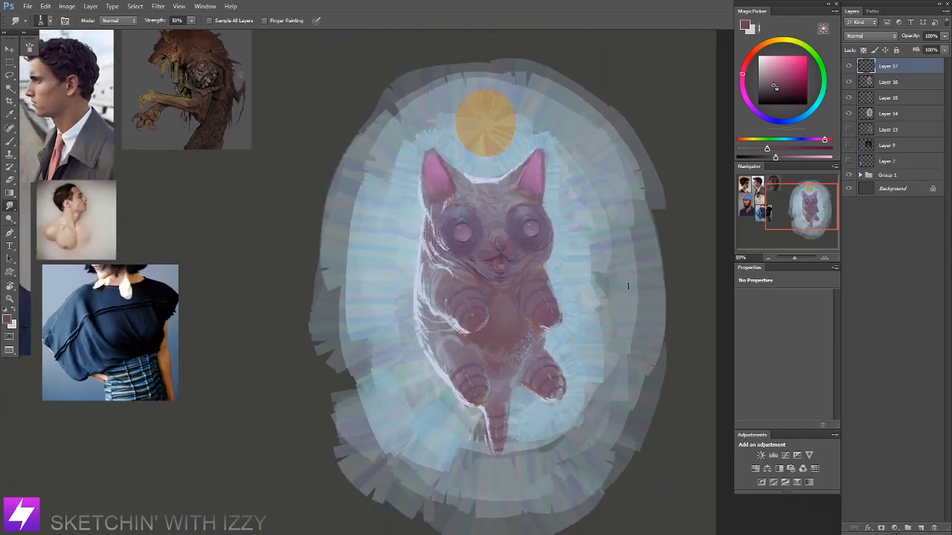
Step: On a new top layer, paint dark skin folds between the rim-lit jaw and shoulder, then clean them up with Eraser and Smudge
{"action": "key", "text": "r"}
{"action": "mouse_move", "coordinate": [580, 332]}
{"action": "left_mouse_down"}
{"action": "mouse_move", "coordinate": [586, 245]}
{"action": "mouse_move", "coordinate": [551, 175]}
{"action": "left_mouse_up"}
{"action": "key", "text": "ctrl+plus"}
{"action": "key", "text": "ctrl+plus"}
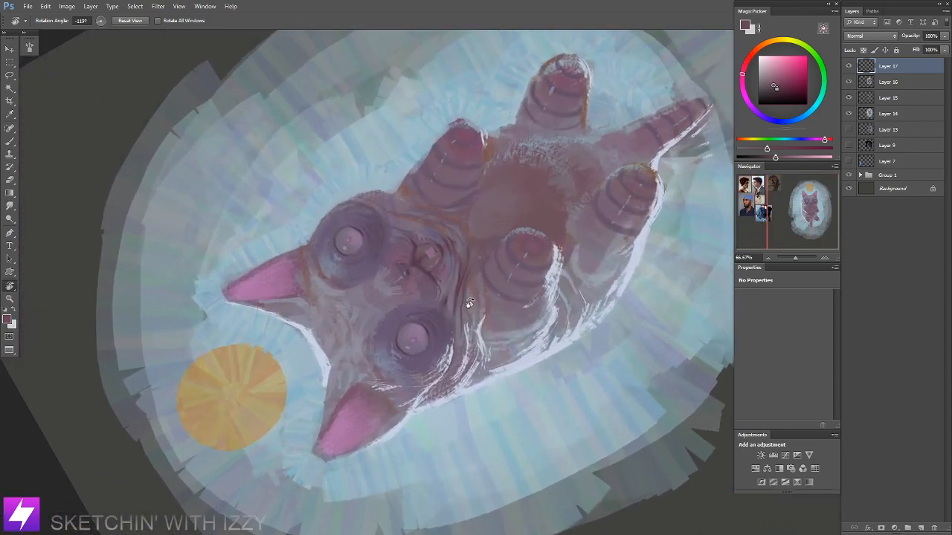
{"action": "key", "text": "b"}
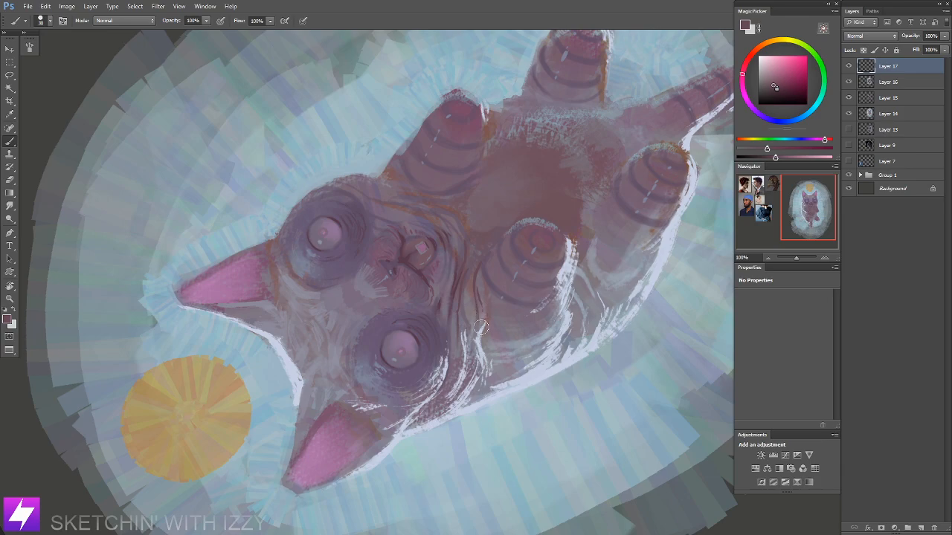
{"action": "key", "text": "e"}
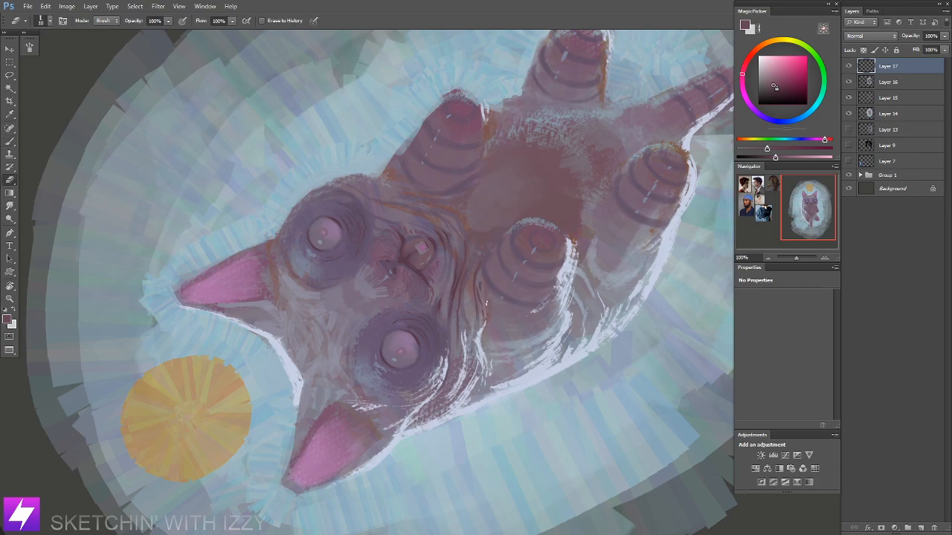
{"action": "key", "text": "r"}
{"action": "key", "text": "Escape"}
{"action": "left_click_drag", "start_coordinate": [499, 293], "coordinate": [536, 310]}
{"action": "left_click_drag", "start_coordinate": [591, 251], "coordinate": [579, 259]}
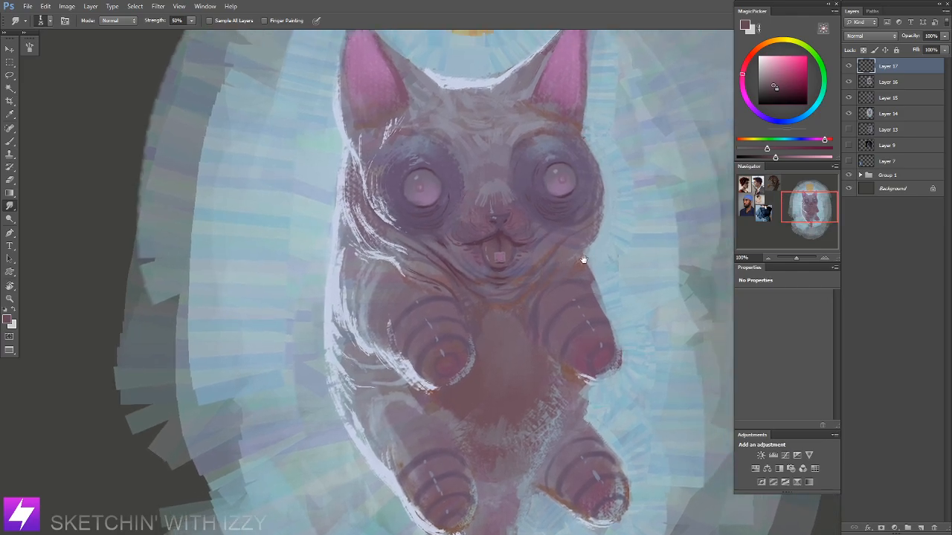
Step: Paint dark folds between the jaw and the arm on the side away from the rim light and smudge them
{"action": "key", "text": "ctrl+minus"}
{"action": "key", "text": "ctrl+minus"}
{"action": "key", "text": "r"}
{"action": "left_click_drag", "start_coordinate": [559, 352], "coordinate": [572, 322]}
{"action": "key", "text": "ctrl+plus"}
{"action": "key", "text": "ctrl+plus"}
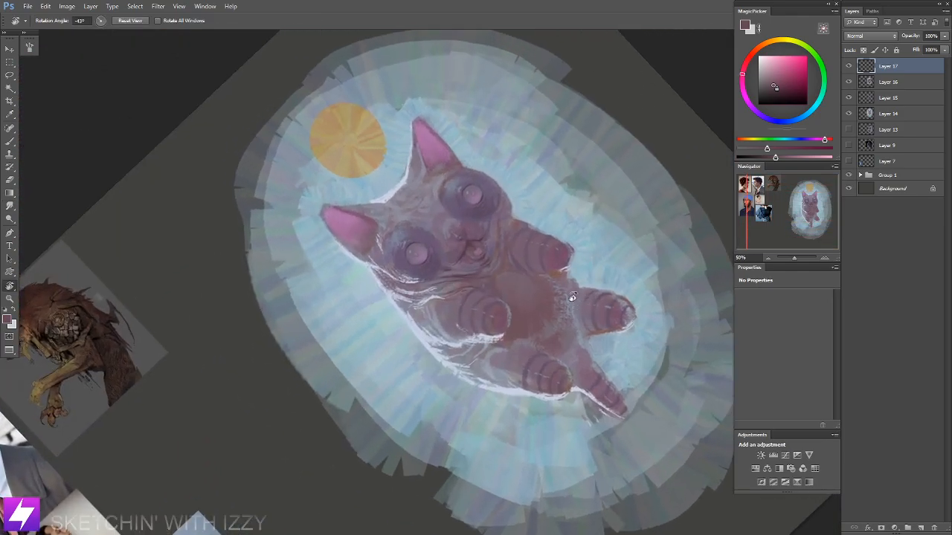
{"action": "scroll", "coordinate": [548, 238], "scroll_direction": "up", "scroll_amount": 2}
{"action": "key", "text": "b"}
{"action": "left_click_drag", "start_coordinate": [529, 220], "coordinate": [535, 279]}
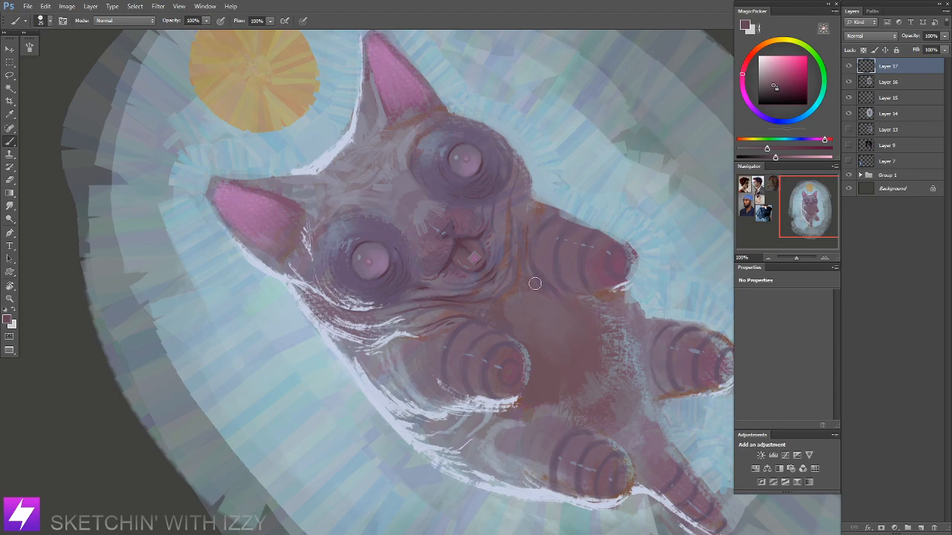
{"action": "key", "text": "bracketleft"}
{"action": "left_click_drag", "start_coordinate": [527, 232], "coordinate": [531, 267]}
{"action": "key", "text": "r"}
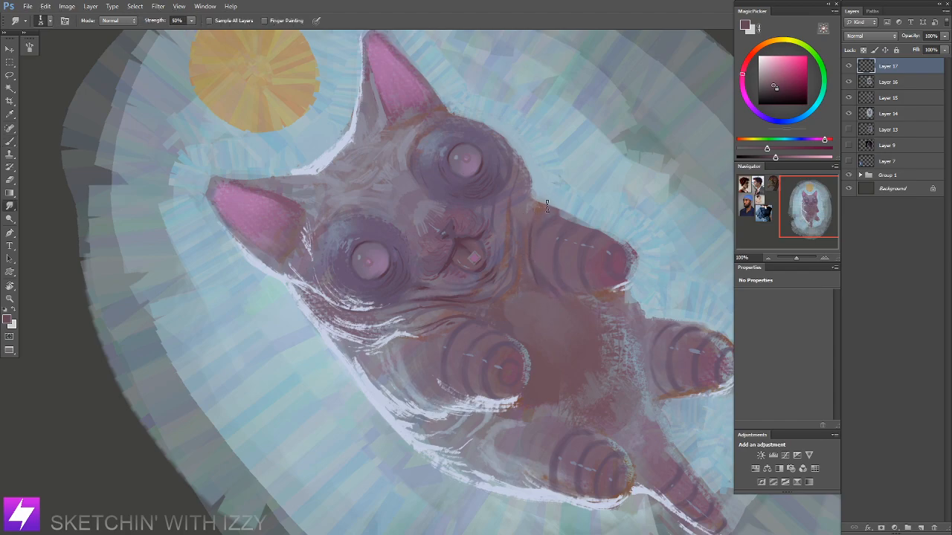
Step: Build up the skin folds from the chin to the non-rim-lit cheek with Brush and Smudge, using a smaller brush for the finer lines
{"action": "key", "text": "Escape"}
{"action": "mouse_move", "coordinate": [556, 260]}
{"action": "left_mouse_down"}
{"action": "mouse_move", "coordinate": [554, 237]}
{"action": "mouse_move", "coordinate": [540, 249]}
{"action": "mouse_move", "coordinate": [504, 245]}
{"action": "left_mouse_up"}
{"action": "key", "text": "b"}
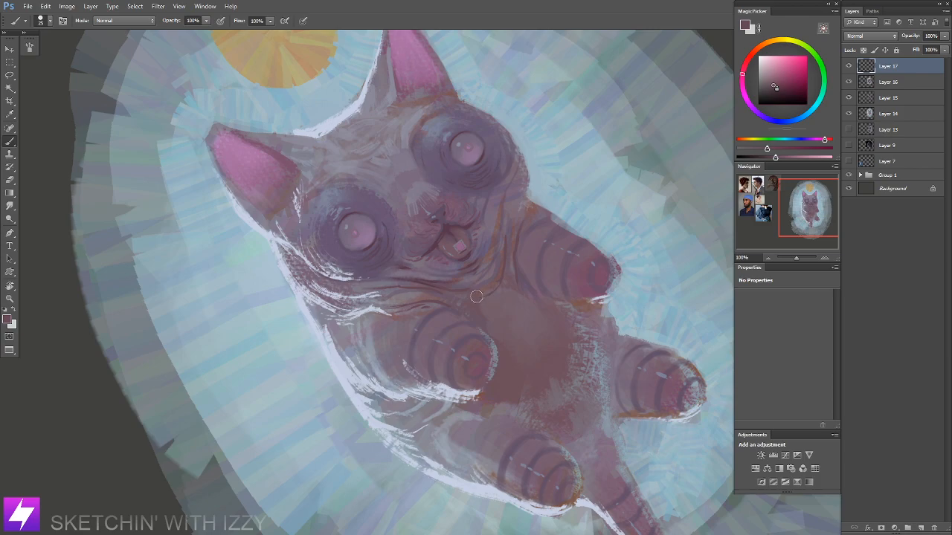
{"action": "key", "text": "r"}
{"action": "key", "text": "b"}
{"action": "key", "text": "r"}
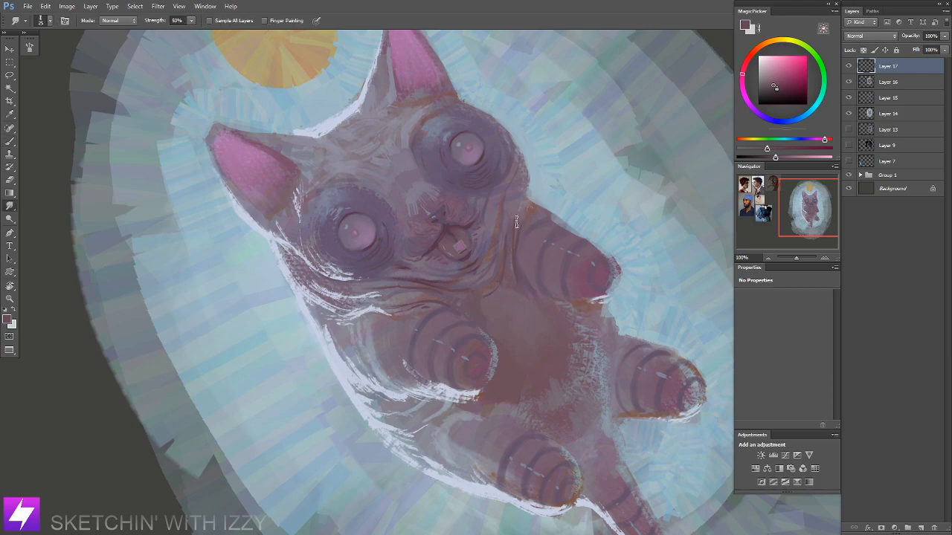
{"action": "key", "text": "b"}
{"action": "key", "text": "r"}
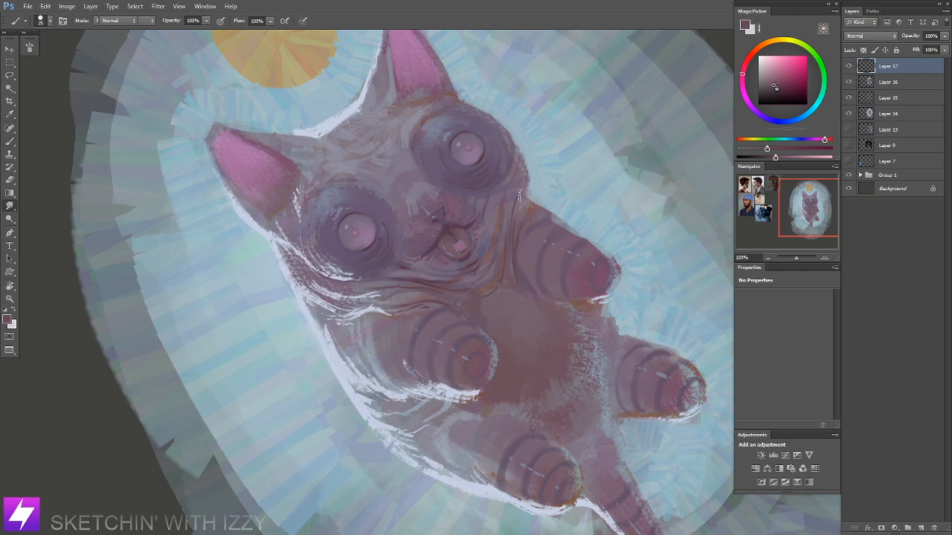
{"action": "key", "text": "b"}
{"action": "key", "text": "bracketleft"}
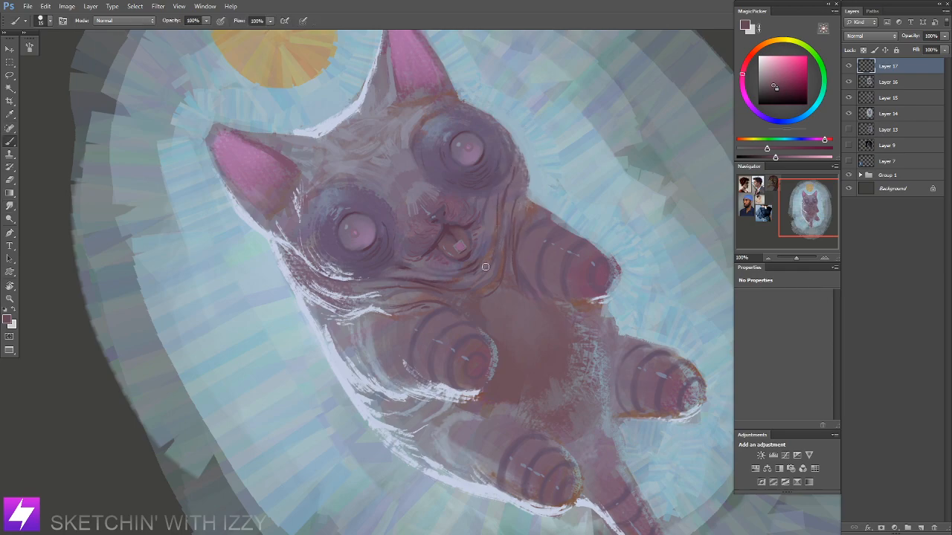
{"action": "key", "text": "r"}
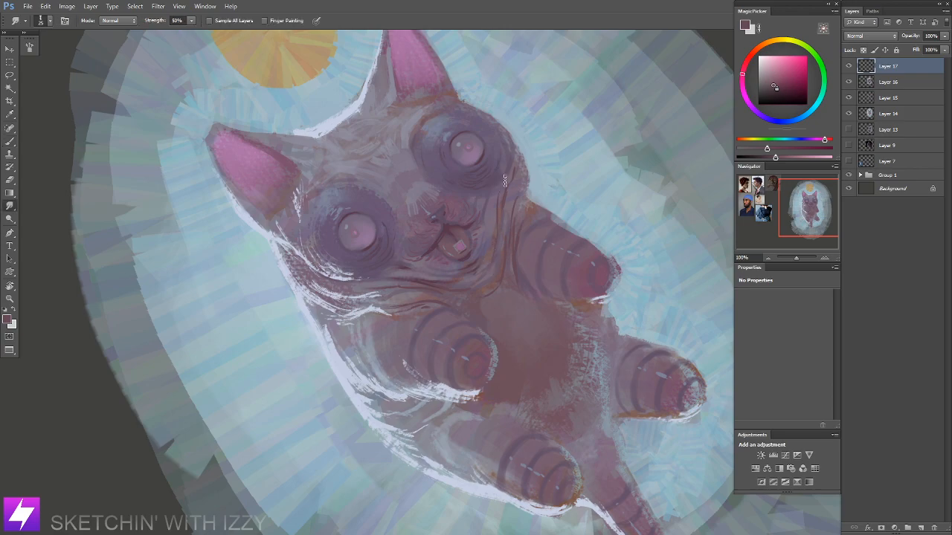
Step: Touch up the cheek beside the mouth on the non-rim-lit side and review the whole cat
{"action": "key", "text": "Escape"}
{"action": "left_click_drag", "start_coordinate": [499, 238], "coordinate": [501, 258]}
{"action": "key", "text": "b"}
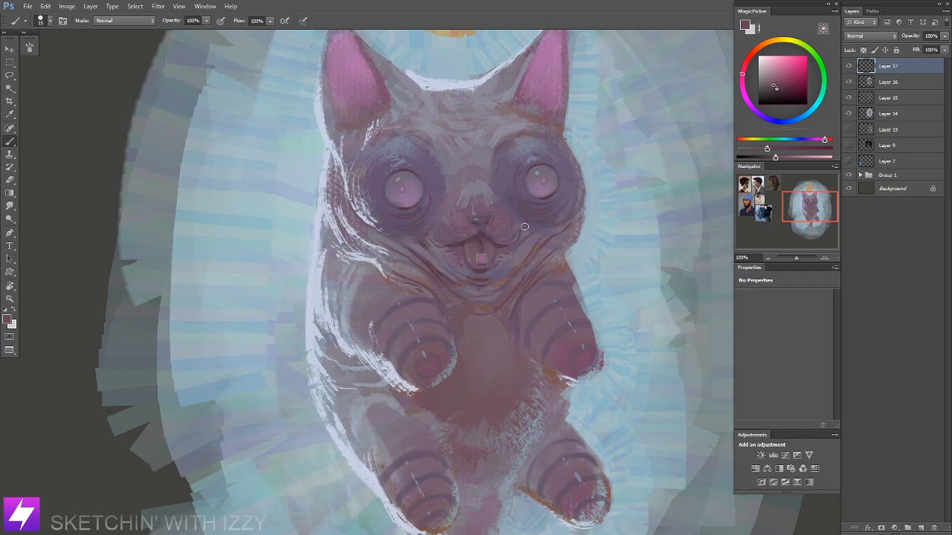
{"action": "key", "text": "ctrl+minus"}
{"action": "key", "text": "ctrl+minus"}
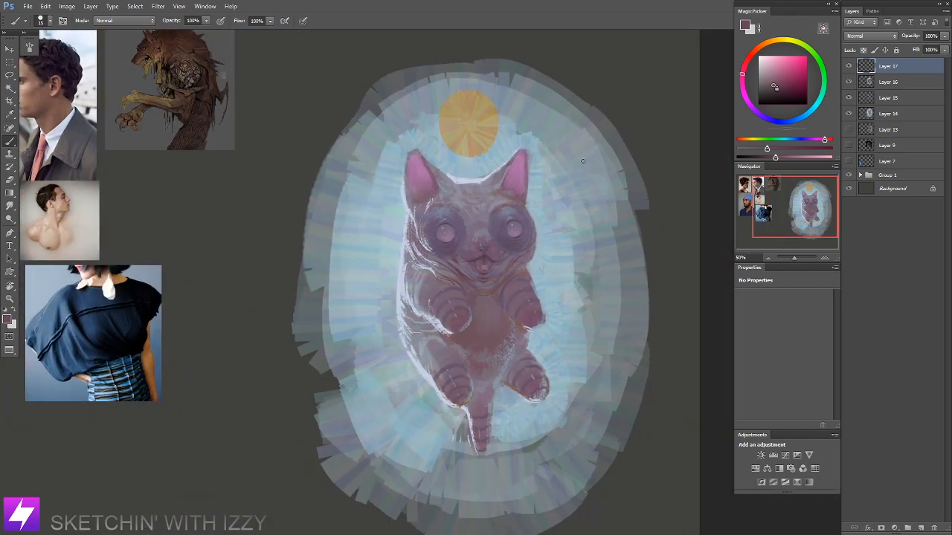
Step: Flip the canvas horizontally and work sampled skin tones into the brow above the non-rim-lit eye with Brush and Smudge
{"action": "key", "text": "ctrl+shift+h"}
{"action": "left_click_drag", "start_coordinate": [399, 328], "coordinate": [459, 324]}
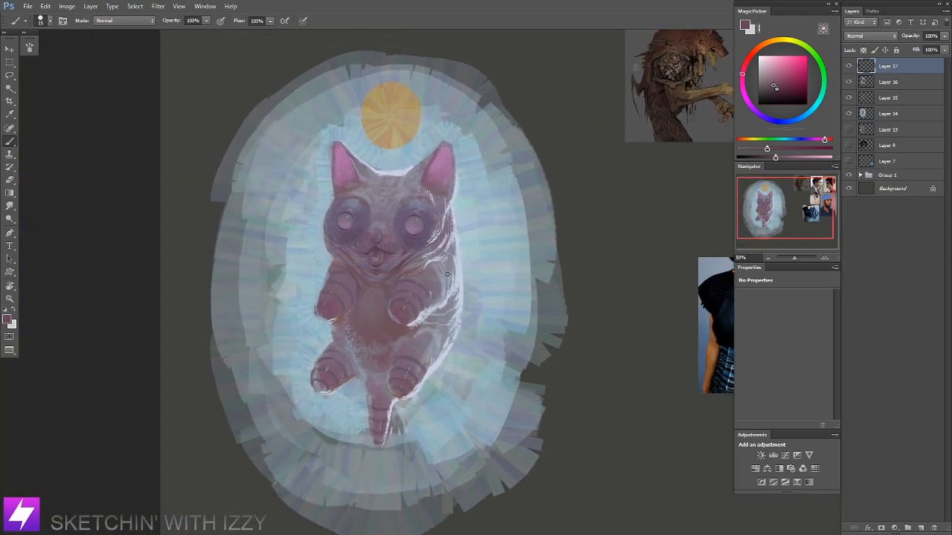
{"action": "key", "text": "ctrl+plus"}
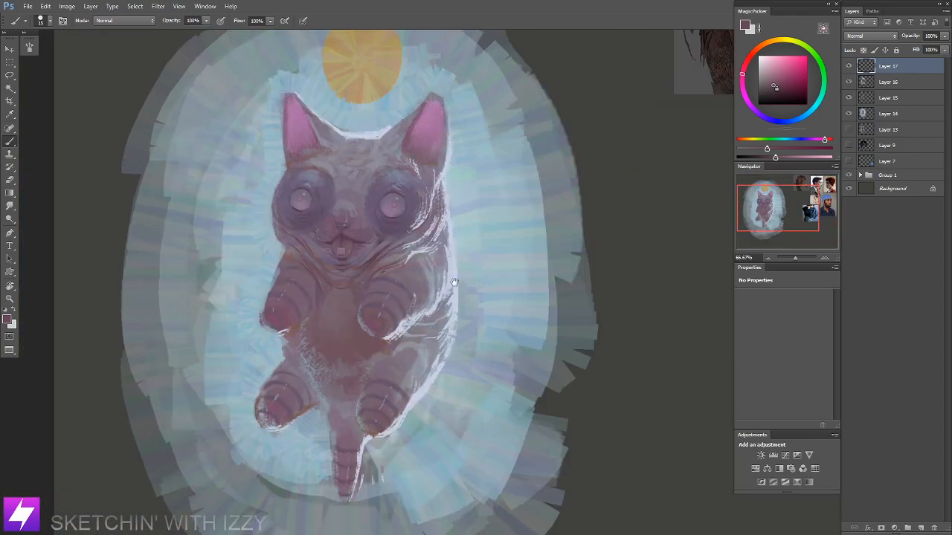
{"action": "left_click_drag", "start_coordinate": [461, 283], "coordinate": [510, 319]}
{"action": "key", "text": "ctrl+plus"}
{"action": "left_click_drag", "start_coordinate": [391, 246], "coordinate": [441, 274]}
{"action": "left_click", "coordinate": [430, 229], "text": "alt"}
{"action": "key", "text": "bracketright"}
{"action": "key", "text": "bracketright"}
{"action": "mouse_move", "coordinate": [390, 195]}
{"action": "left_mouse_down"}
{"action": "mouse_move", "coordinate": [418, 223]}
{"action": "mouse_move", "coordinate": [409, 215]}
{"action": "left_mouse_up"}
{"action": "left_click", "coordinate": [423, 218], "text": "alt"}
{"action": "key", "text": "r"}
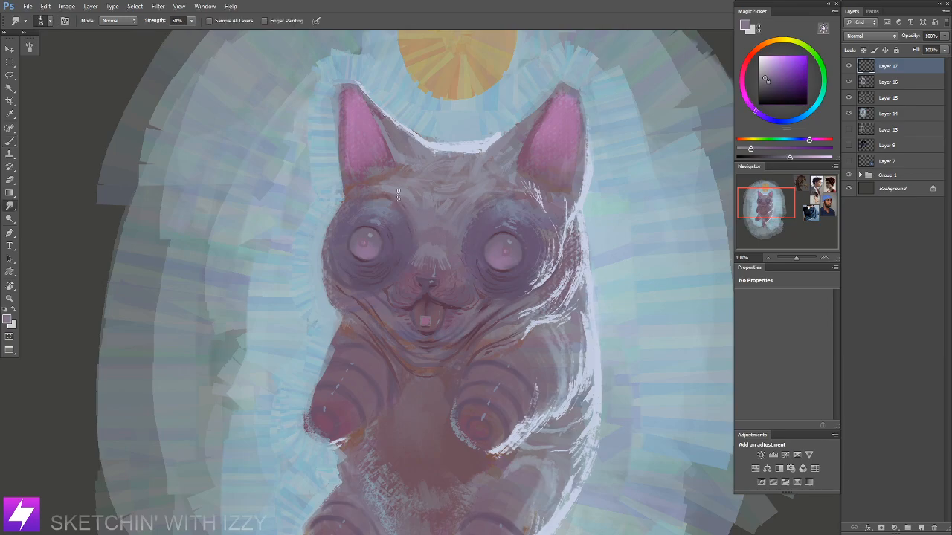
Step: Paint sampled greyish skin tones onto the forehead between the eyes and blend them with Smudge
{"action": "key", "text": "ctrl+minus"}
{"action": "key", "text": "r"}
{"action": "left_click_drag", "start_coordinate": [539, 301], "coordinate": [533, 234]}
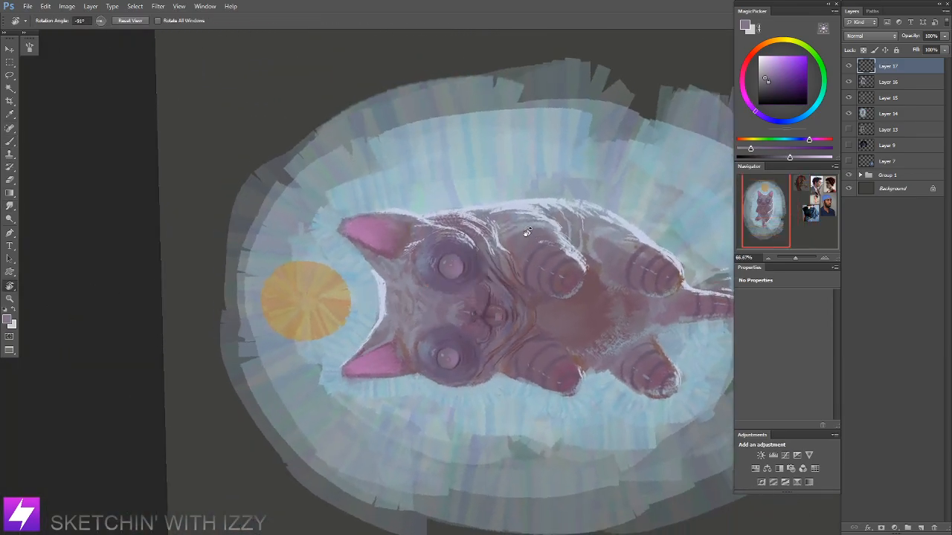
{"action": "key", "text": "ctrl+plus"}
{"action": "key", "text": "b"}
{"action": "left_click", "coordinate": [444, 319], "text": "alt"}
{"action": "left_click", "coordinate": [435, 310], "text": "alt"}
{"action": "key", "text": "n"}
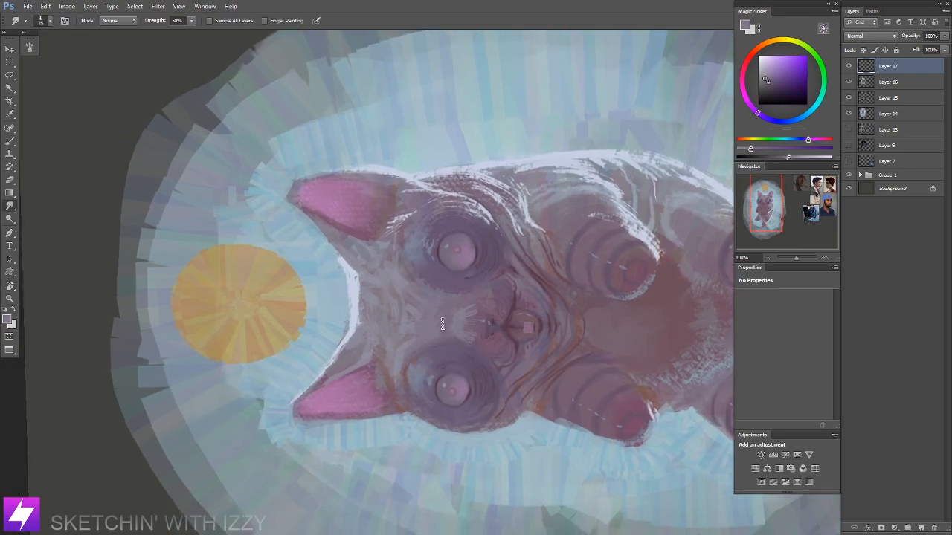
Step: Paint around the upper rim of the non-rim-lit eye toward the ear, resampling nearby grey and purple skin tones
{"action": "key", "text": "Escape"}
{"action": "left_click_drag", "start_coordinate": [480, 241], "coordinate": [485, 290]}
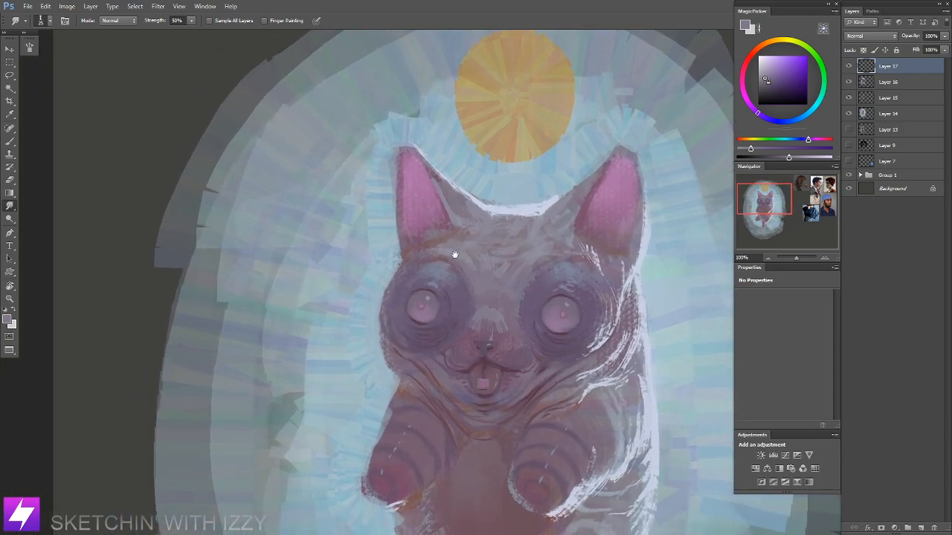
{"action": "key", "text": "r"}
{"action": "left_click_drag", "start_coordinate": [453, 255], "coordinate": [492, 264]}
{"action": "key", "text": "b"}
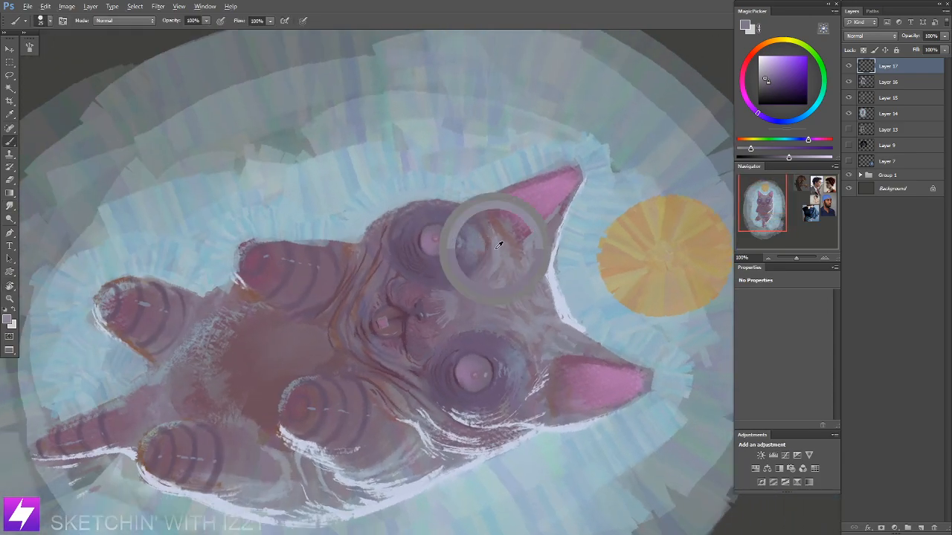
{"action": "left_click", "coordinate": [483, 248], "text": "alt"}
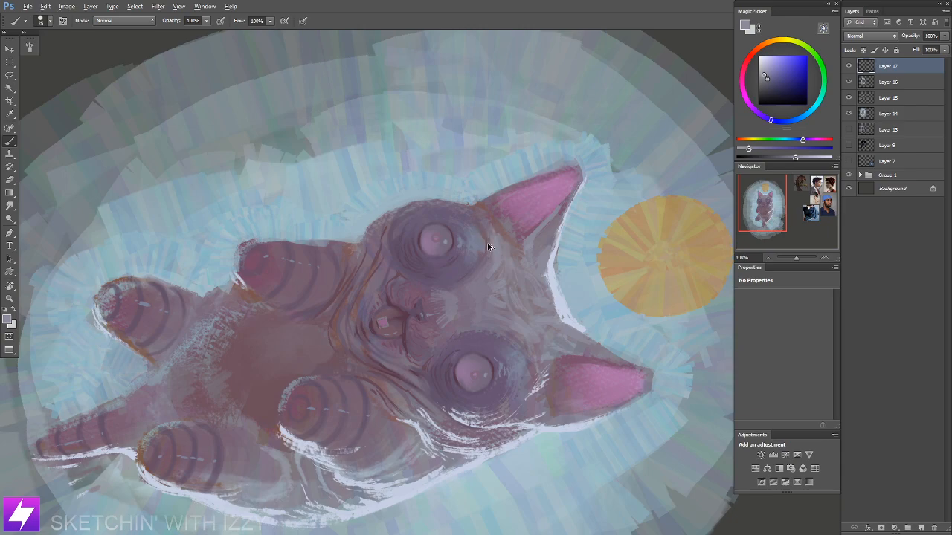
{"action": "left_click", "coordinate": [493, 255], "text": "alt"}
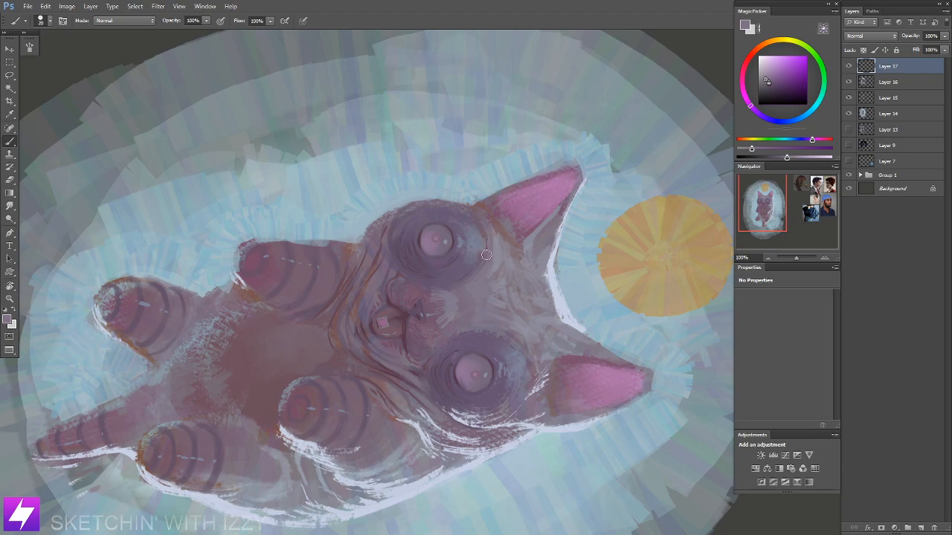
{"action": "left_click", "coordinate": [486, 253], "text": "alt"}
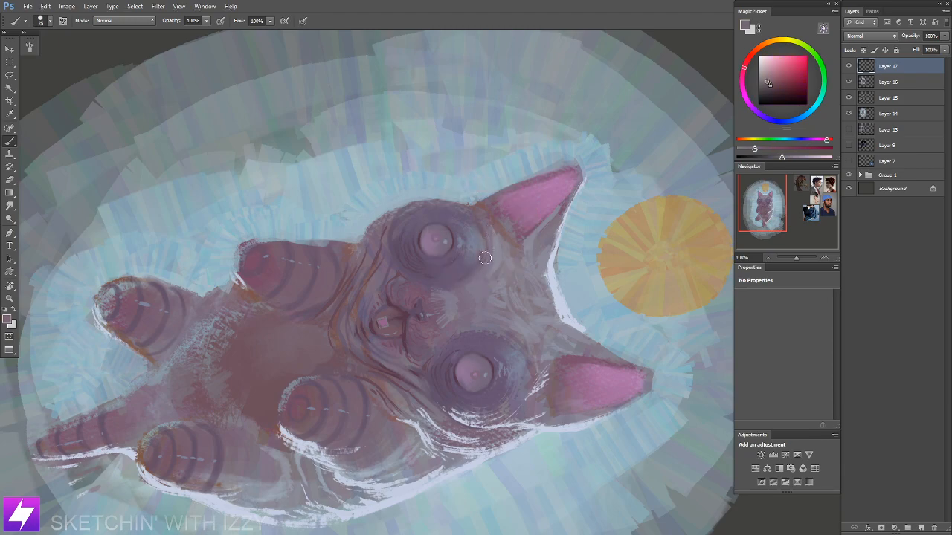
Step: Rework the brow above the rim-lit eye with sampled mauve and grey skin tones
{"action": "key", "text": "ctrl+minus"}
{"action": "key", "text": "Escape"}
{"action": "key", "text": "r"}
{"action": "mouse_move", "coordinate": [503, 328]}
{"action": "left_mouse_down"}
{"action": "mouse_move", "coordinate": [525, 309]}
{"action": "mouse_move", "coordinate": [528, 258]}
{"action": "mouse_move", "coordinate": [516, 249]}
{"action": "mouse_move", "coordinate": [538, 272]}
{"action": "left_mouse_up"}
{"action": "key", "text": "ctrl+plus"}
{"action": "key", "text": "b"}
{"action": "left_click", "coordinate": [480, 215], "text": "alt"}
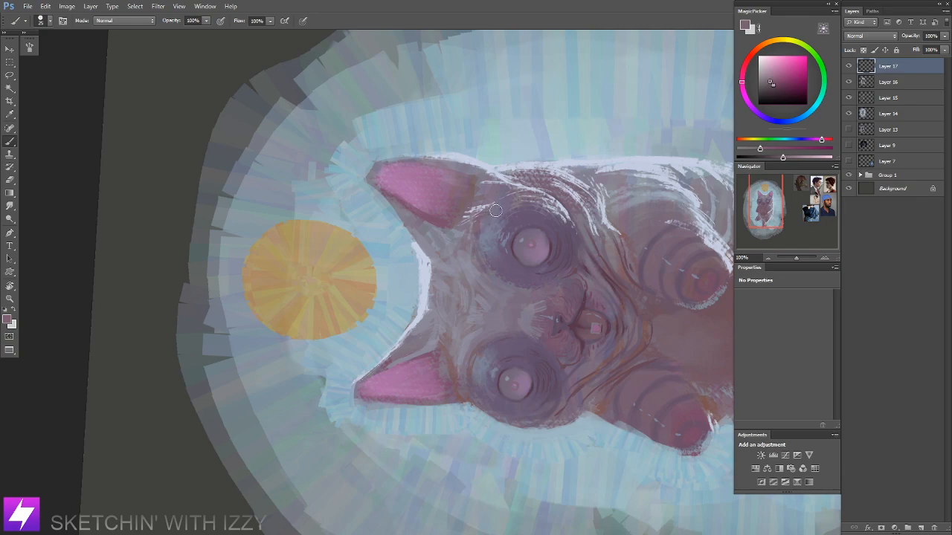
{"action": "left_click", "coordinate": [472, 242], "text": "alt"}
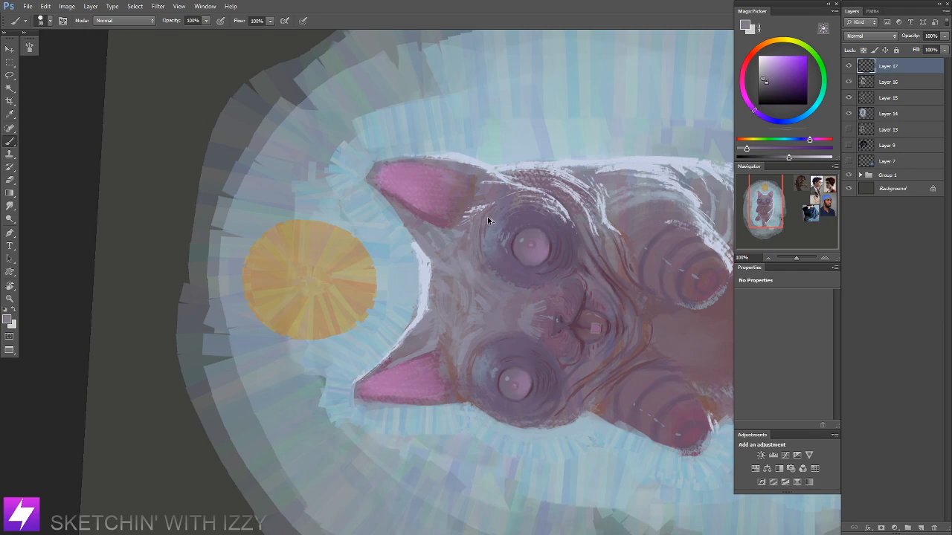
Step: Paint skin tone over the white highlight strokes between the rim-lit eye and its ear, using a smaller brush for fine touches
{"action": "key", "text": "ctrl+minus"}
{"action": "key", "text": "r"}
{"action": "left_click_drag", "start_coordinate": [547, 304], "coordinate": [534, 185]}
{"action": "key", "text": "Escape"}
{"action": "left_click_drag", "start_coordinate": [533, 249], "coordinate": [560, 212]}
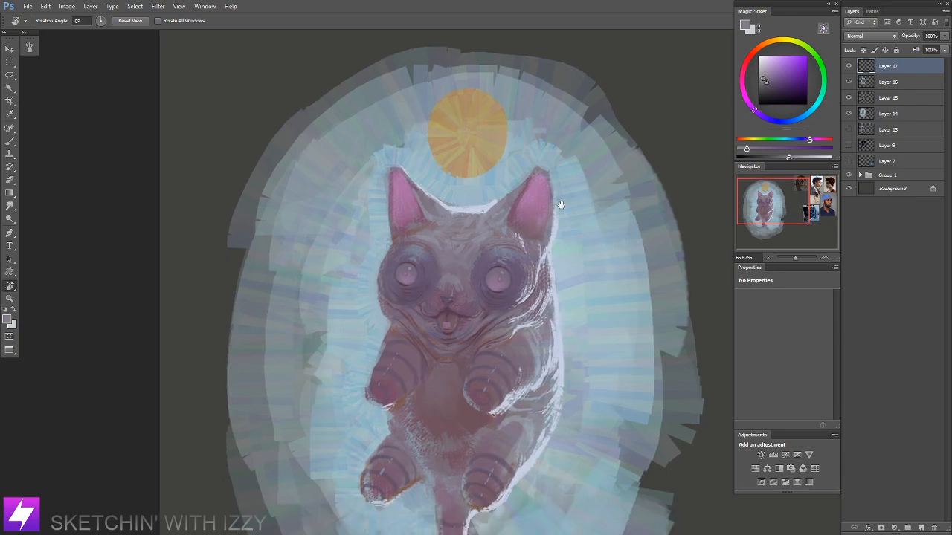
{"action": "key", "text": "ctrl+plus"}
{"action": "key", "text": "b"}
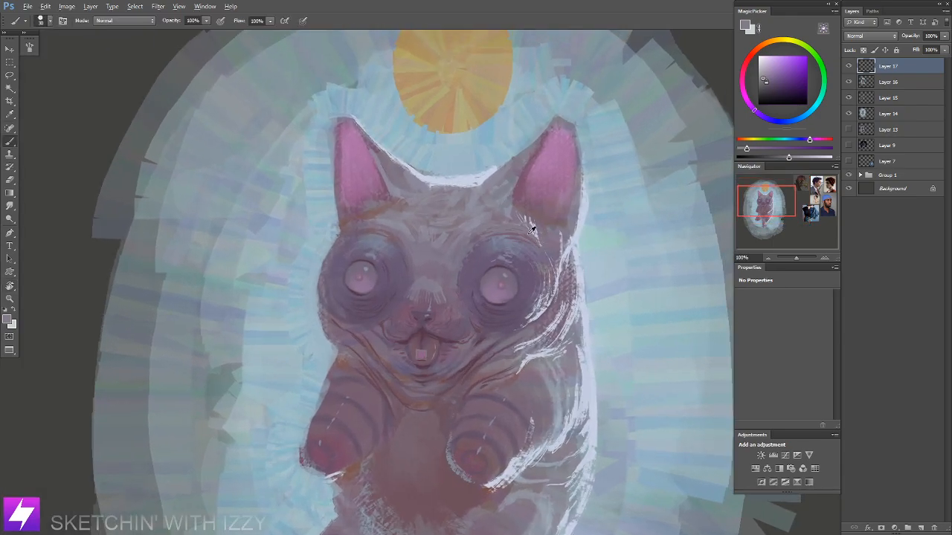
{"action": "left_click_drag", "start_coordinate": [528, 222], "coordinate": [551, 254]}
{"action": "left_click", "coordinate": [563, 268], "text": "alt"}
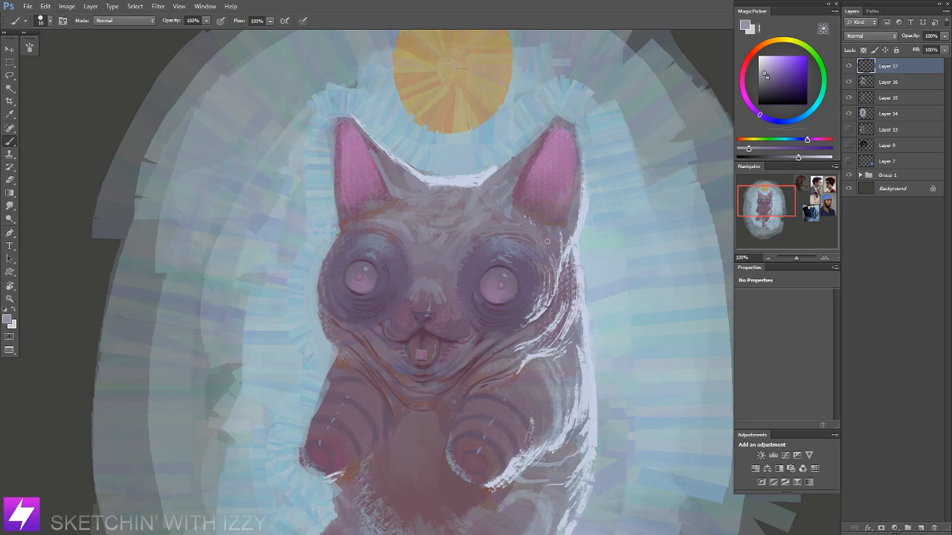
Step: Mirror the canvas horizontally and examine the whole cat at a reduced zoom
{"action": "key", "text": "ctrl+minus"}
{"action": "key", "text": "ctrl+minus"}
{"action": "key", "text": "ctrl+minus"}
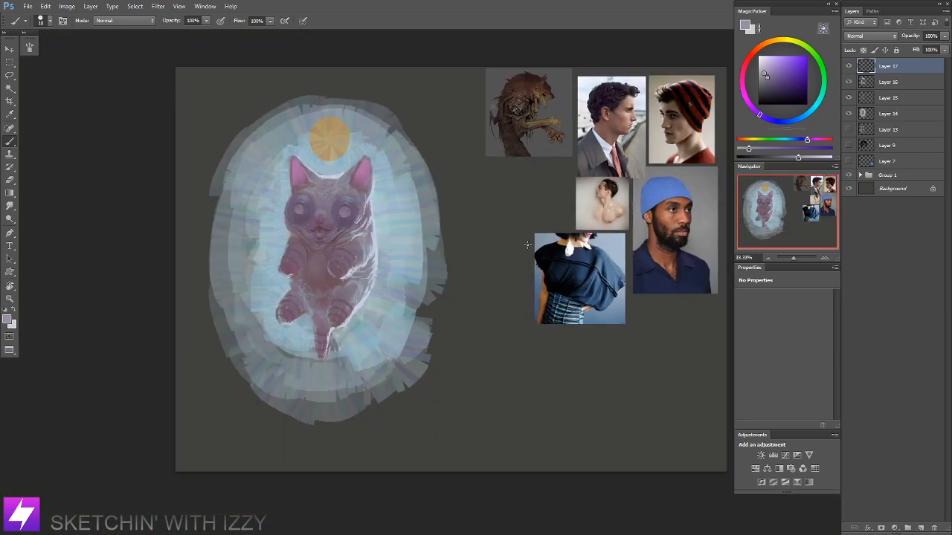
{"action": "key", "text": "r"}
{"action": "left_click_drag", "start_coordinate": [509, 354], "coordinate": [546, 316]}
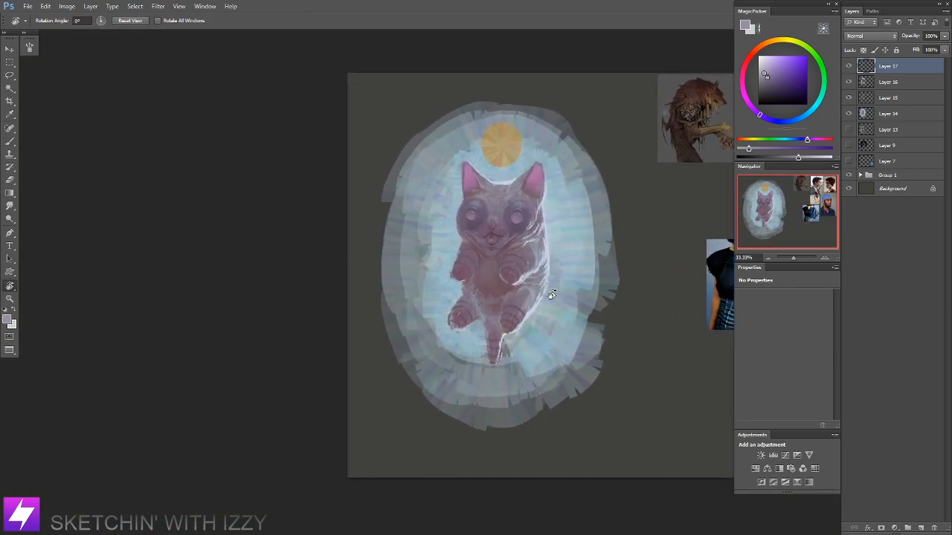
{"action": "key", "text": "ctrl+shift+h"}
{"action": "left_click_drag", "start_coordinate": [625, 291], "coordinate": [533, 256]}
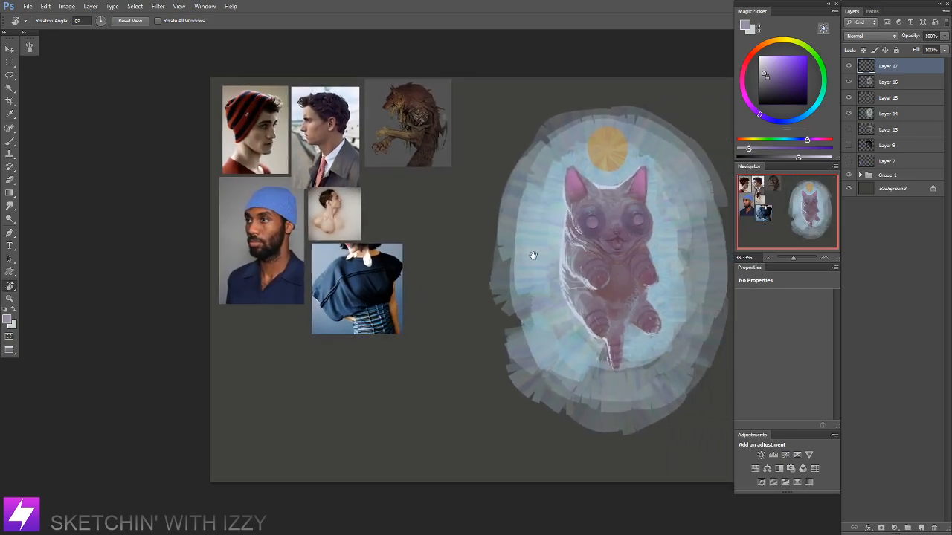
{"action": "key", "text": "ctrl+plus"}
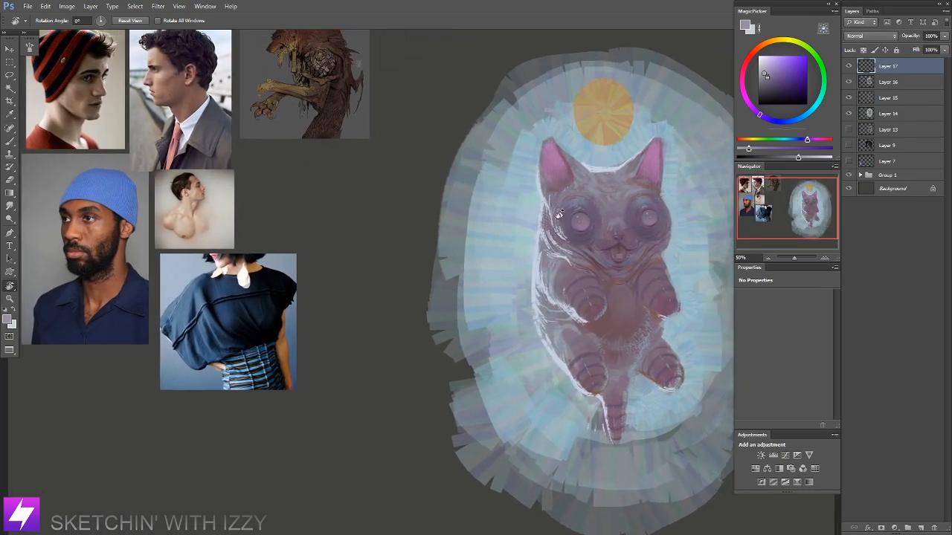
Step: Sample the pale rim-light colour and strengthen the lit edge from the ear base down to the cheek
{"action": "key", "text": "ctrl+plus"}
{"action": "key", "text": "b"}
{"action": "left_click", "coordinate": [533, 210], "text": "alt"}
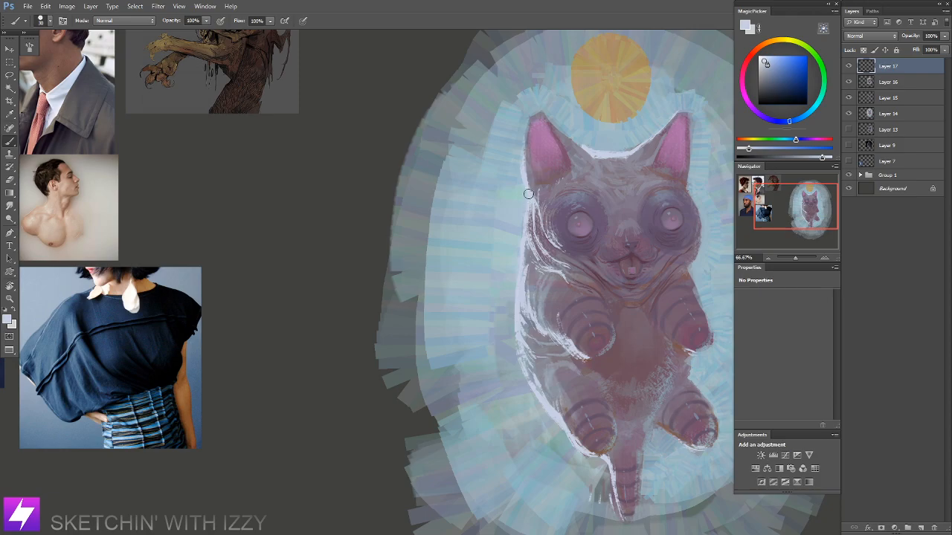
{"action": "key", "text": "bracketright"}
{"action": "left_click_drag", "start_coordinate": [539, 221], "coordinate": [552, 242]}
Step: Add finer pale rim-light strokes over the skin folds on the cat's lit side with a size 15 brush
{"action": "key", "text": "r"}
{"action": "left_click_drag", "start_coordinate": [576, 219], "coordinate": [547, 194]}
{"action": "left_click_drag", "start_coordinate": [464, 119], "coordinate": [570, 89]}
{"action": "key", "text": "ctrl+plus"}
{"action": "key", "text": "b"}
{"action": "key", "text": "bracketleft"}
{"action": "key", "text": "bracketleft"}
{"action": "key", "text": "bracketleft"}
{"action": "key", "text": "bracketleft"}
{"action": "key", "text": "bracketleft"}
{"action": "left_click_drag", "start_coordinate": [594, 229], "coordinate": [595, 277]}
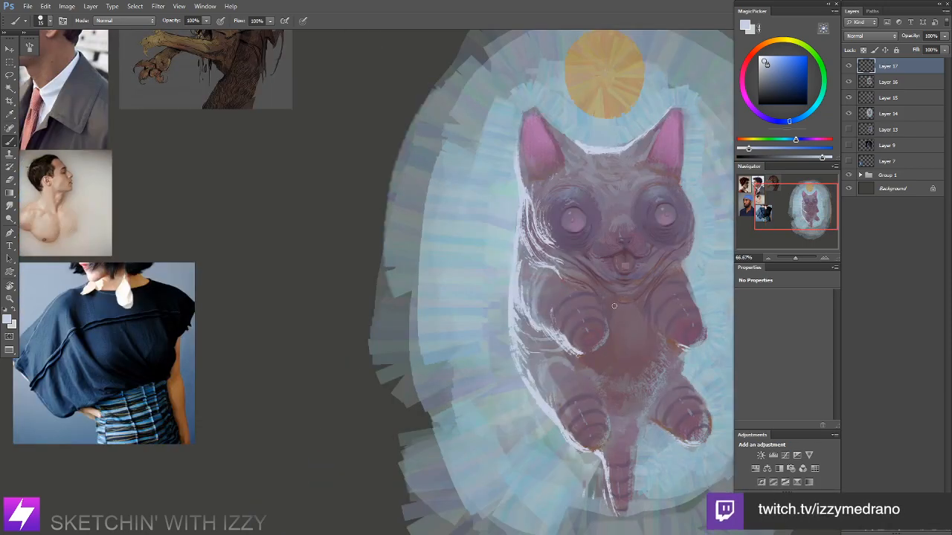
Step: Flip the canvas back to its original orientation and review the rim light over the whole figure
{"action": "left_click_drag", "start_coordinate": [626, 297], "coordinate": [603, 299]}
{"action": "key", "text": "r"}
{"action": "left_click_drag", "start_coordinate": [588, 348], "coordinate": [610, 314]}
{"action": "key", "text": "Escape"}
{"action": "key", "text": "ctrl+minus"}
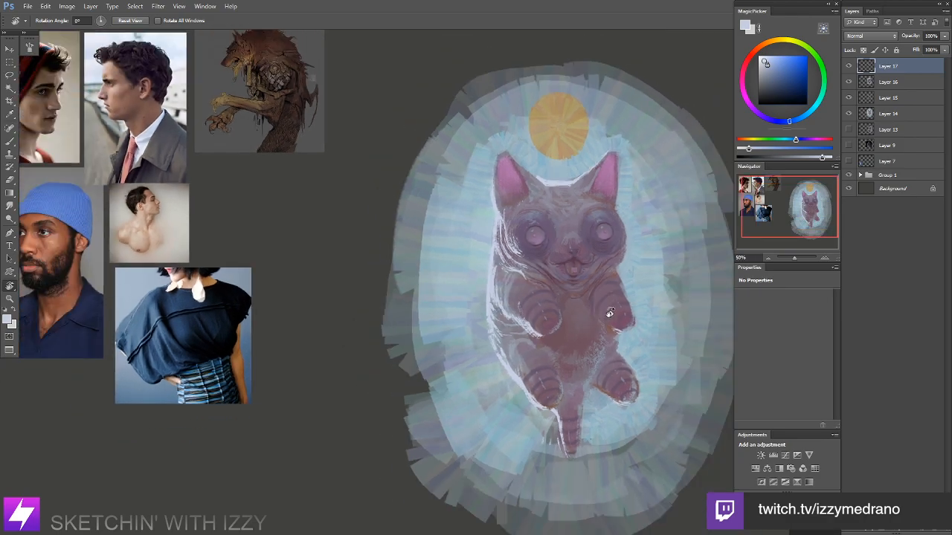
{"action": "key", "text": "ctrl+shift+h"}
{"action": "left_click_drag", "start_coordinate": [461, 297], "coordinate": [599, 280]}
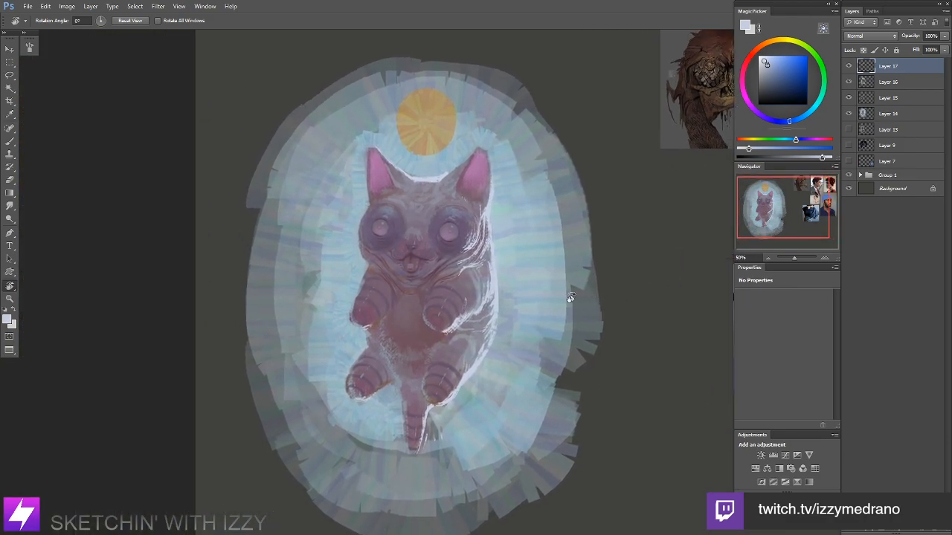
{"action": "key", "text": "ctrl+plus"}
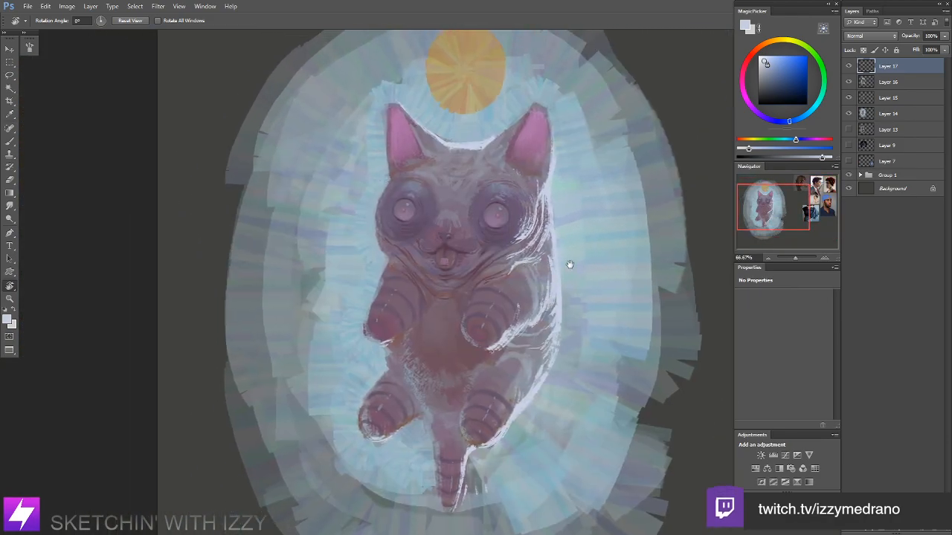
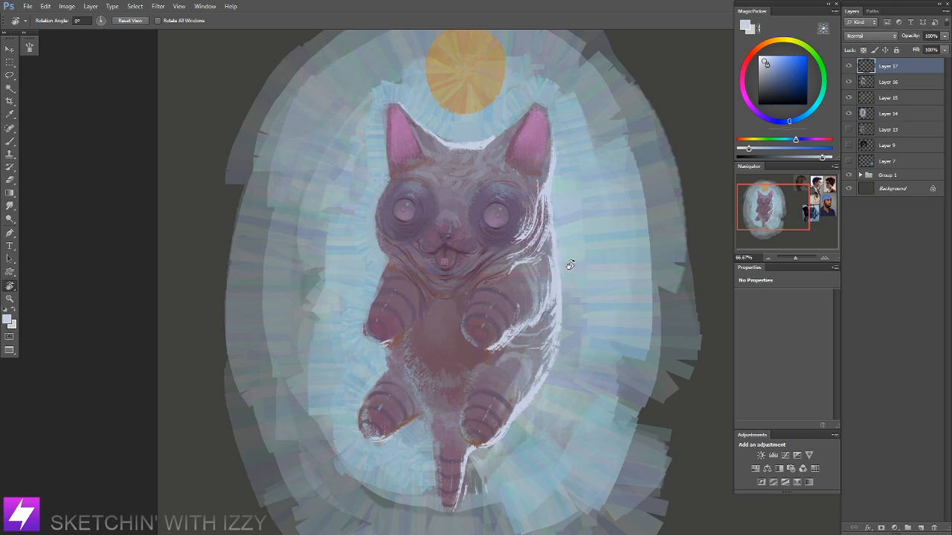
Step: Paint a pale rim light around the paw of the rim-lit arm and refine its inner edge with sampled skin tones
{"action": "mouse_move", "coordinate": [489, 326]}
{"action": "left_mouse_down"}
{"action": "mouse_move", "coordinate": [531, 327]}
{"action": "mouse_move", "coordinate": [577, 261]}
{"action": "mouse_move", "coordinate": [566, 289]}
{"action": "left_mouse_up"}
{"action": "key", "text": "ctrl+plus"}
{"action": "key", "text": "b"}
{"action": "left_click", "coordinate": [574, 274], "text": "alt"}
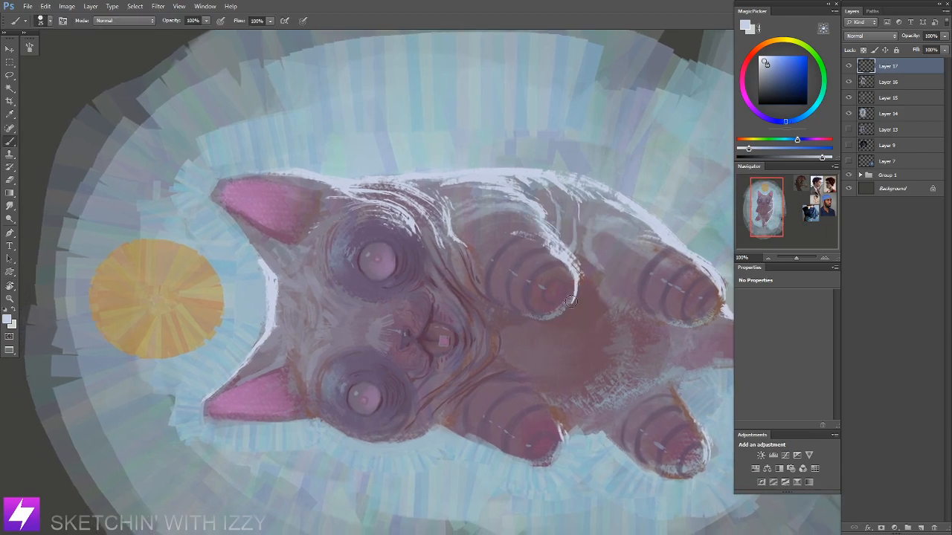
{"action": "left_click_drag", "start_coordinate": [575, 275], "coordinate": [576, 308]}
{"action": "left_click", "coordinate": [578, 290], "text": "alt"}
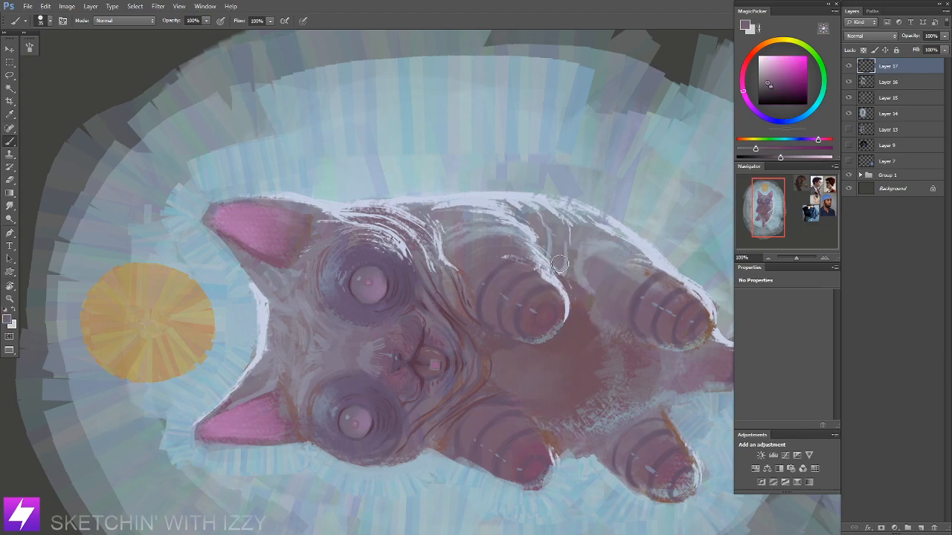
{"action": "left_click", "coordinate": [554, 265], "text": "alt"}
{"action": "mouse_move", "coordinate": [546, 259]}
{"action": "left_mouse_down"}
{"action": "mouse_move", "coordinate": [554, 274]}
{"action": "mouse_move", "coordinate": [553, 266]}
{"action": "left_mouse_up"}
Step: Extend the pale rim-light strokes from the lit paw along the forearm toward the flank
{"action": "key", "text": "ctrl+minus"}
{"action": "key", "text": "r"}
{"action": "left_click_drag", "start_coordinate": [568, 340], "coordinate": [569, 239]}
{"action": "mouse_move", "coordinate": [568, 279]}
{"action": "left_mouse_down"}
{"action": "mouse_move", "coordinate": [503, 218]}
{"action": "mouse_move", "coordinate": [467, 244]}
{"action": "mouse_move", "coordinate": [492, 229]}
{"action": "left_mouse_up"}
{"action": "key", "text": "b"}
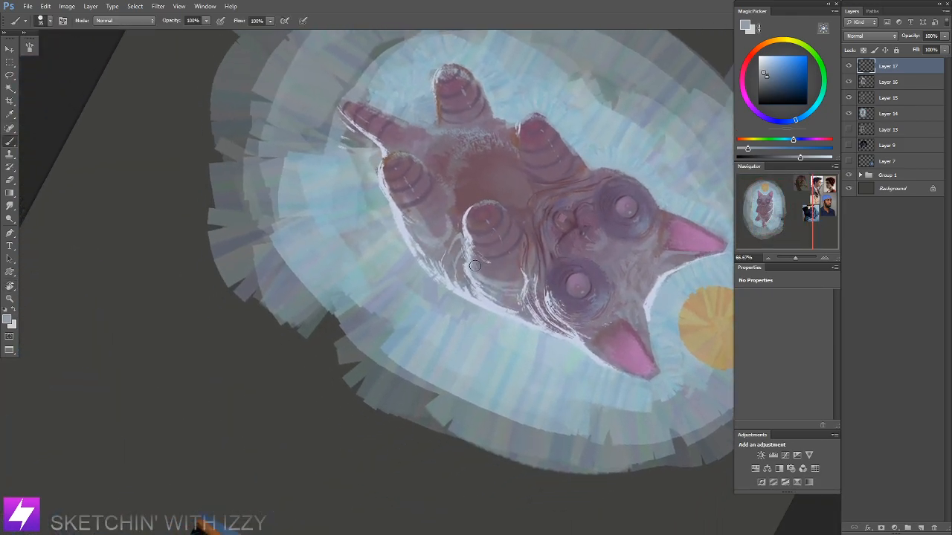
{"action": "left_click", "coordinate": [468, 260], "text": "alt"}
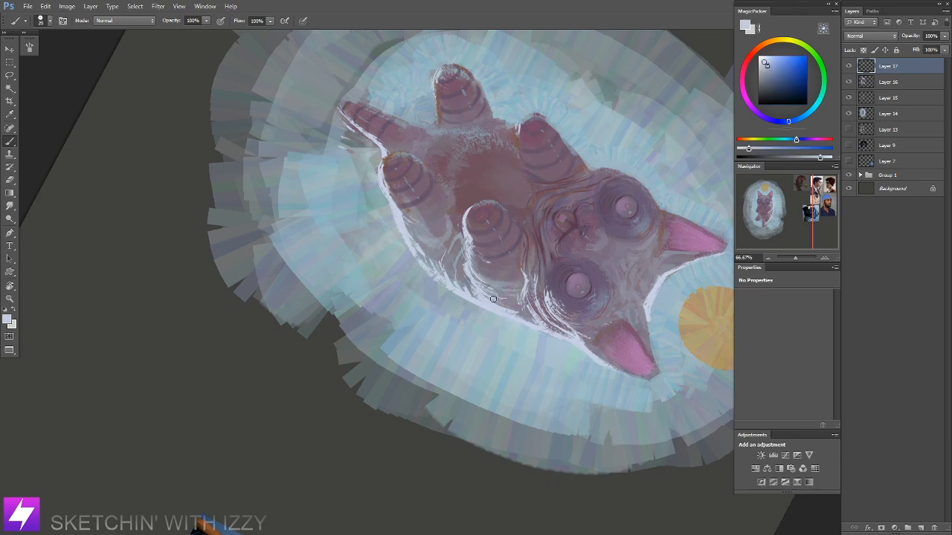
{"action": "key", "text": "Escape"}
{"action": "mouse_move", "coordinate": [507, 277]}
{"action": "left_mouse_down"}
{"action": "mouse_move", "coordinate": [522, 270]}
{"action": "mouse_move", "coordinate": [530, 282]}
{"action": "left_mouse_up"}
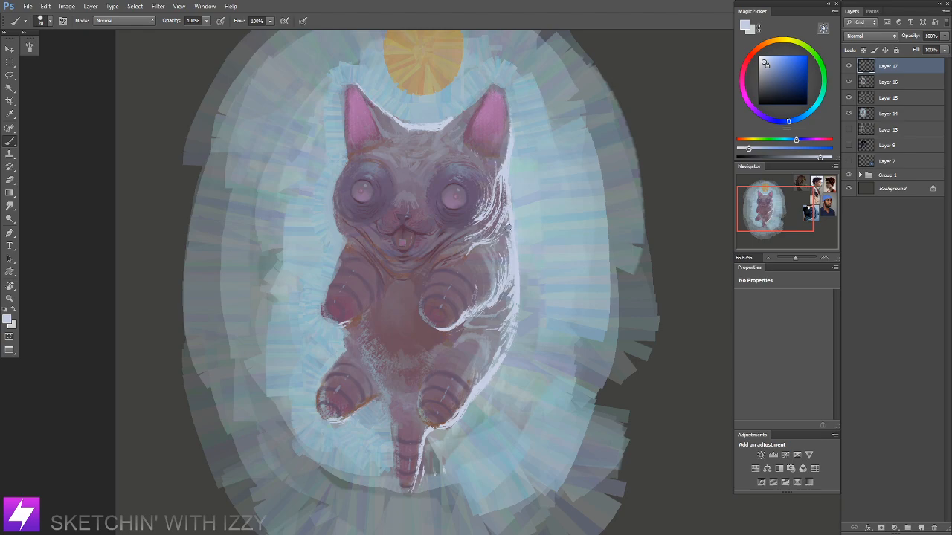
Step: Trim the white highlight on top of the head between the ears with a light blue background colour
{"action": "key", "text": "ctrl+minus"}
{"action": "key", "text": "r"}
{"action": "left_click_drag", "start_coordinate": [537, 308], "coordinate": [586, 253]}
{"action": "key", "text": "ctrl+plus"}
{"action": "key", "text": "Escape"}
{"action": "left_click_drag", "start_coordinate": [501, 240], "coordinate": [519, 272]}
{"action": "key", "text": "b"}
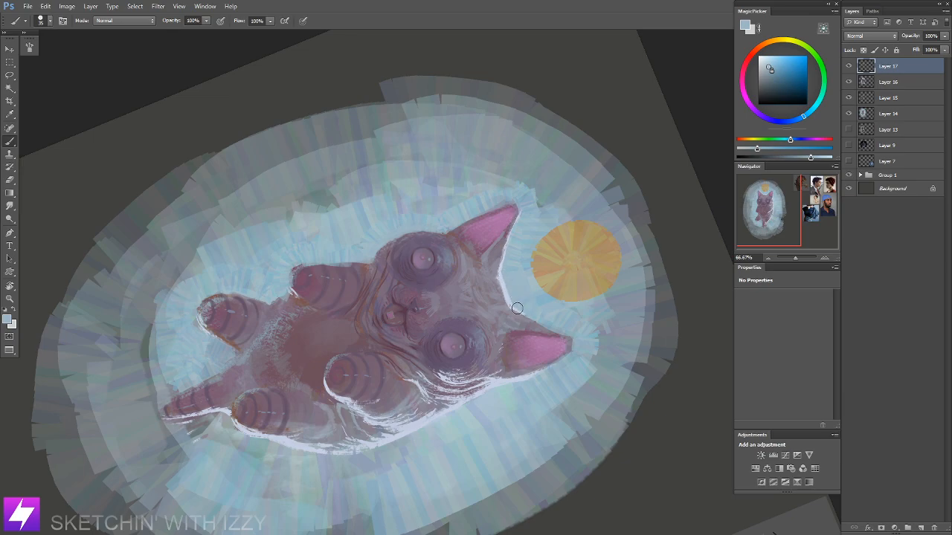
Step: Thin the rim light along the outer edge of the lit ear with sampled pale blue background colours
{"action": "key", "text": "Escape"}
{"action": "mouse_move", "coordinate": [533, 335]}
{"action": "left_mouse_down"}
{"action": "mouse_move", "coordinate": [526, 290]}
{"action": "mouse_move", "coordinate": [541, 258]}
{"action": "left_mouse_up"}
{"action": "left_click", "coordinate": [569, 210], "text": "alt"}
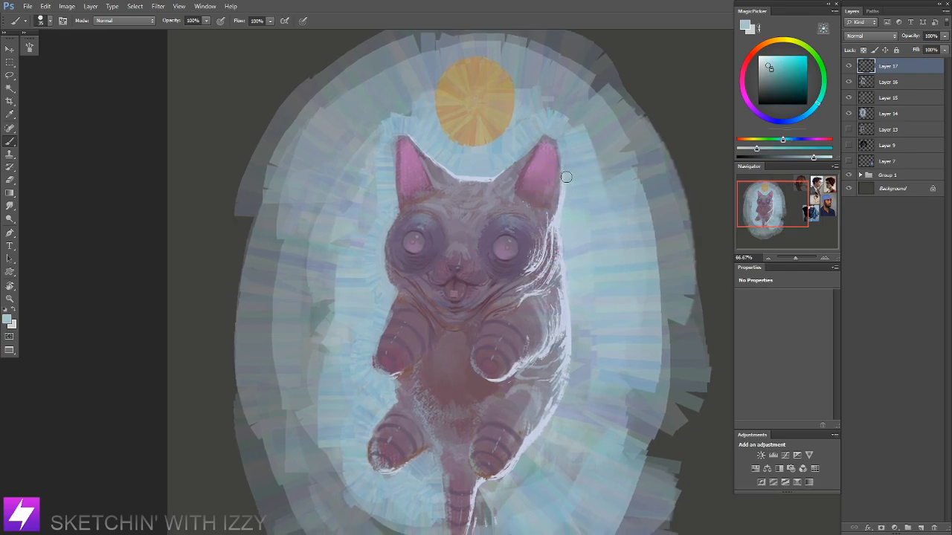
{"action": "left_click_drag", "start_coordinate": [570, 205], "coordinate": [570, 227], "text": "alt"}
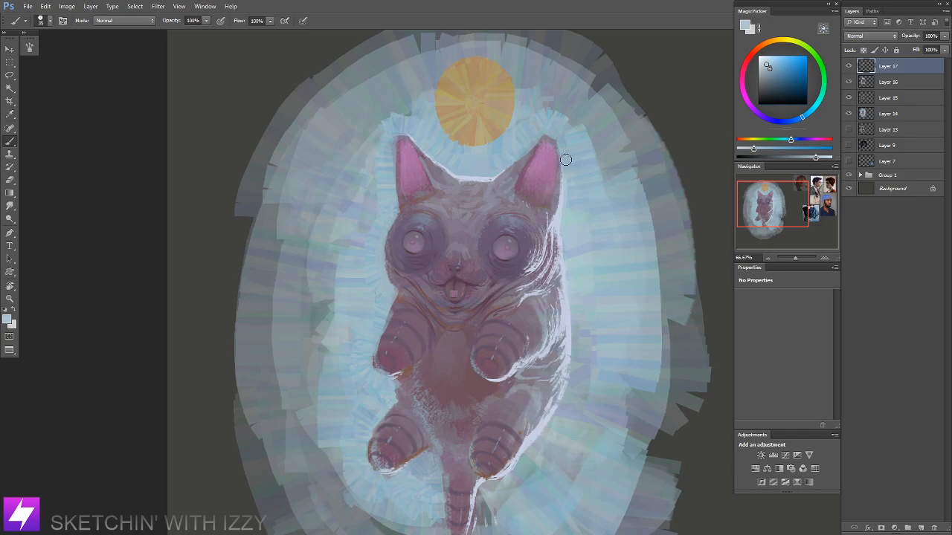
Step: Paint a dark mauve crease between the belly and the rim-lit hind leg with sampled skin tones, and soften it
{"action": "key", "text": "ctrl+minus"}
{"action": "key", "text": "r"}
{"action": "left_click_drag", "start_coordinate": [541, 336], "coordinate": [553, 244]}
{"action": "key", "text": "Escape"}
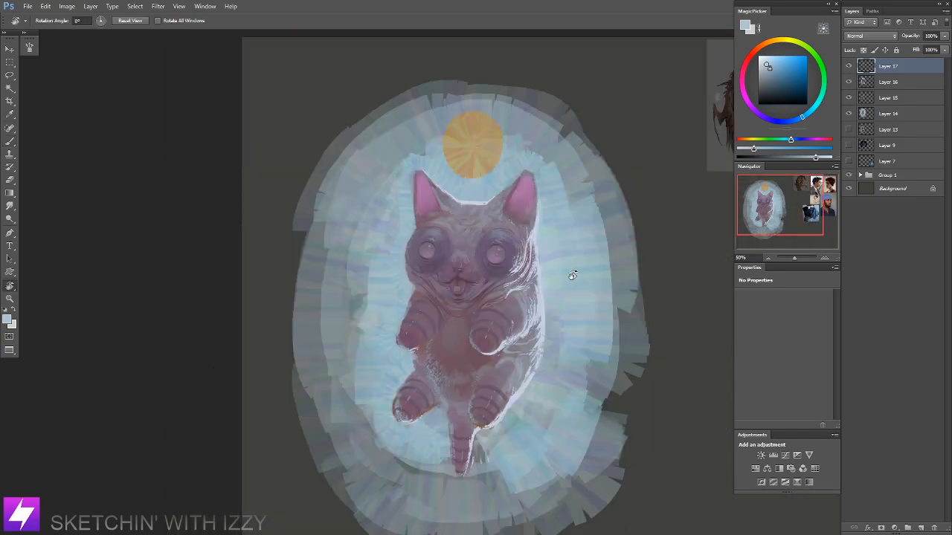
{"action": "key", "text": "ctrl+plus"}
{"action": "mouse_move", "coordinate": [544, 350]}
{"action": "left_mouse_down"}
{"action": "mouse_move", "coordinate": [554, 253]}
{"action": "mouse_move", "coordinate": [520, 242]}
{"action": "left_mouse_up"}
{"action": "key", "text": "ctrl+plus"}
{"action": "key", "text": "b"}
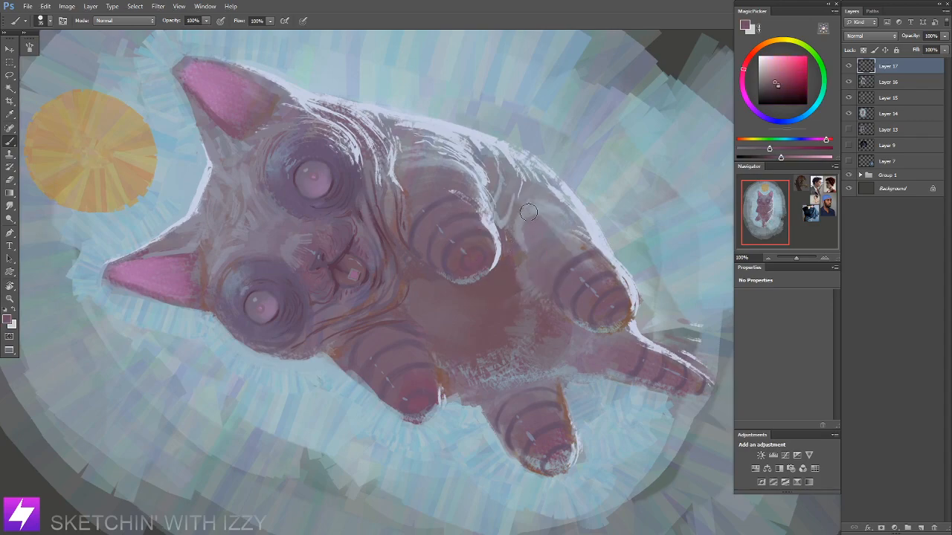
{"action": "left_click", "coordinate": [515, 281], "text": "alt"}
{"action": "left_click", "coordinate": [515, 258], "text": "alt"}
{"action": "key", "text": "bracketright"}
{"action": "key", "text": "bracketright"}
{"action": "left_click_drag", "start_coordinate": [518, 272], "coordinate": [550, 313]}
{"action": "key", "text": "r"}
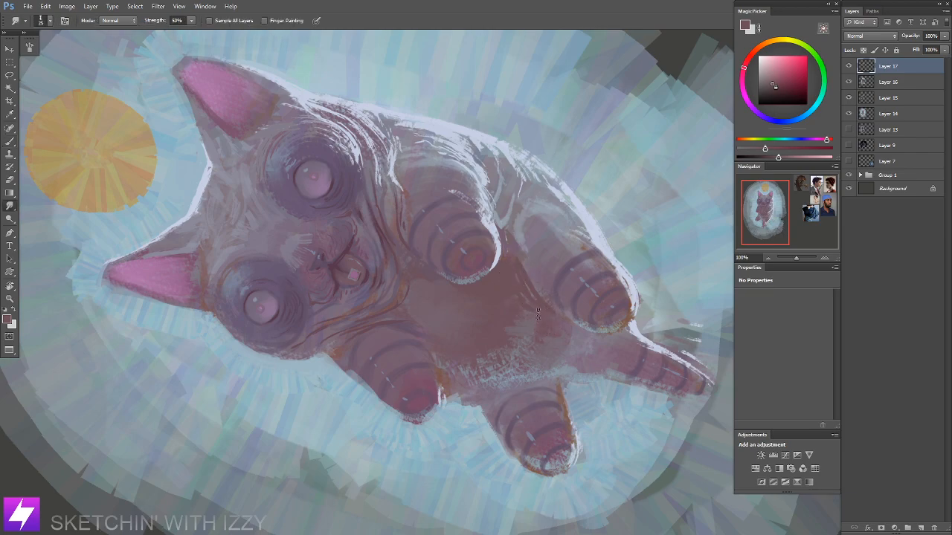
{"action": "key", "text": "Escape"}
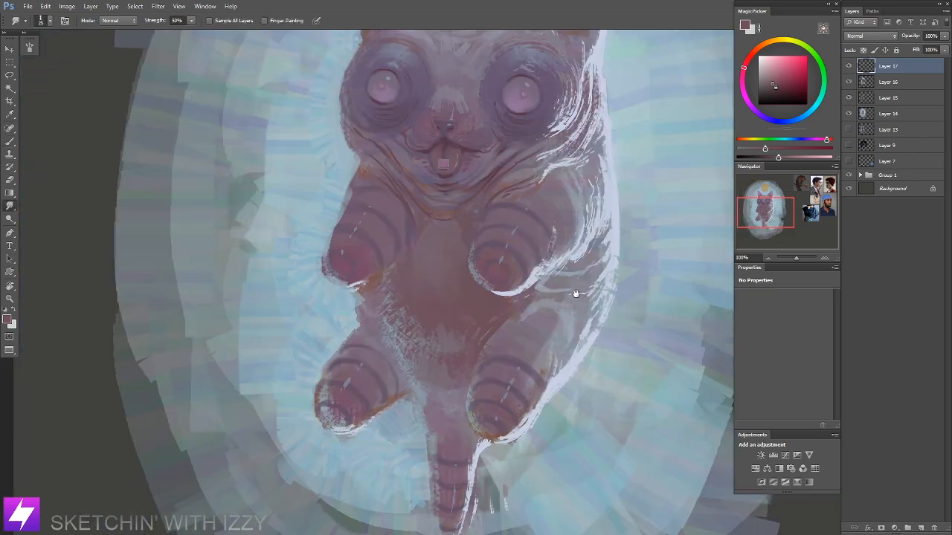
{"action": "left_click_drag", "start_coordinate": [553, 266], "coordinate": [575, 257]}
{"action": "key", "text": "b"}
{"action": "left_click_drag", "start_coordinate": [406, 320], "coordinate": [433, 353]}
{"action": "key", "text": "ctrl+alt+z"}
{"action": "key", "text": "ctrl+alt+z"}
{"action": "key", "text": "bracketleft"}
{"action": "left_click", "coordinate": [466, 325], "text": "alt"}
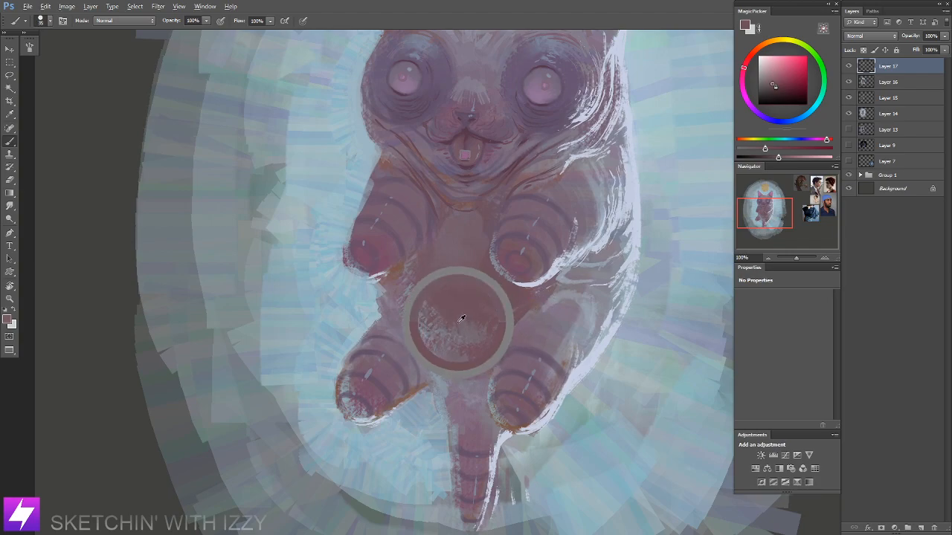
{"action": "key", "text": "bracketright"}
{"action": "left_click_drag", "start_coordinate": [412, 325], "coordinate": [430, 359]}
{"action": "key", "text": "ctrl+alt+z"}
{"action": "key", "text": "ctrl+alt+z"}
{"action": "key", "text": "ctrl+alt+z"}
Step: Paint a mauve crease between the belly and the shaded hind leg with a larger brush, and smudge it
{"action": "key", "text": "bracketright"}
{"action": "key", "text": "bracketright"}
{"action": "left_click_drag", "start_coordinate": [405, 323], "coordinate": [431, 363]}
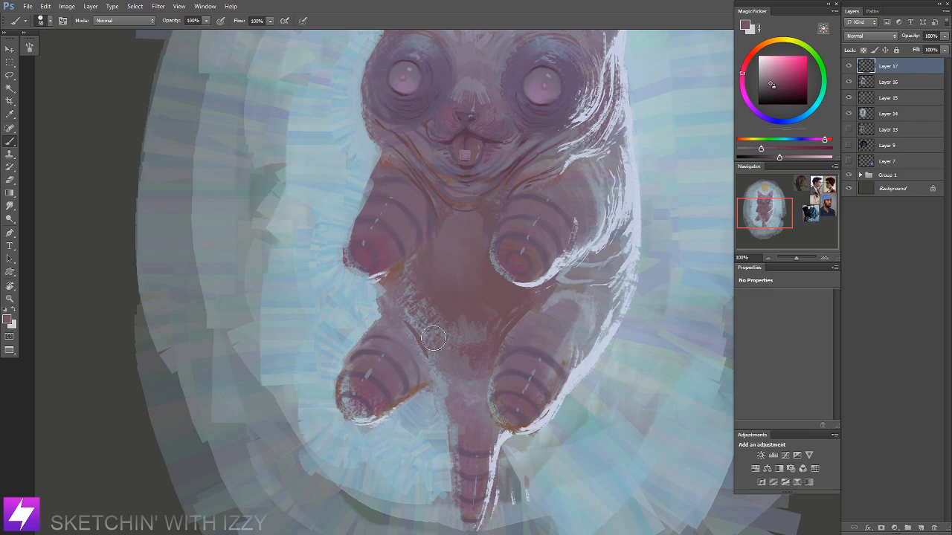
{"action": "left_click_drag", "start_coordinate": [407, 320], "coordinate": [435, 364]}
{"action": "key", "text": "r"}
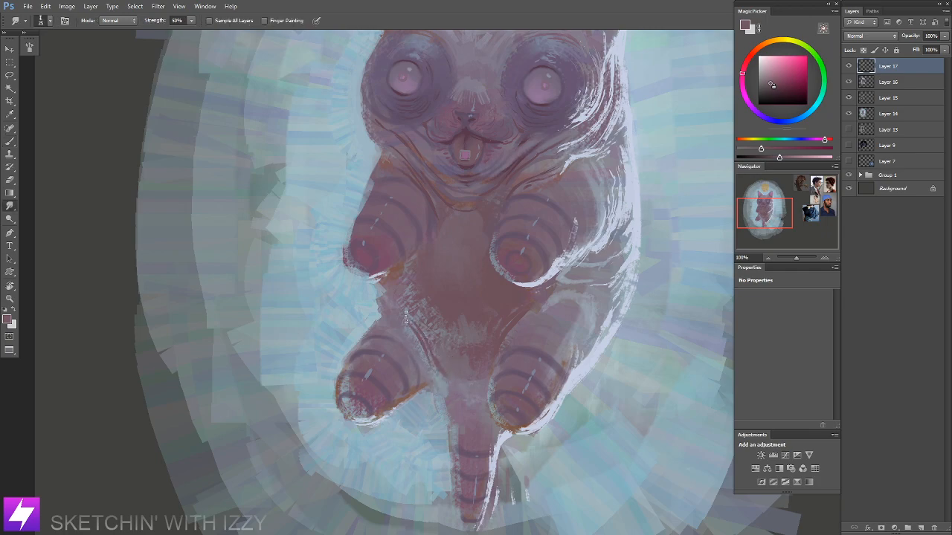
Step: Add a sampled grey-blue highlight alongside the crease at the shaded hind leg and smudge it into the belly
{"action": "key", "text": "ctrl+minus"}
{"action": "key", "text": "r"}
{"action": "left_click_drag", "start_coordinate": [546, 412], "coordinate": [587, 182]}
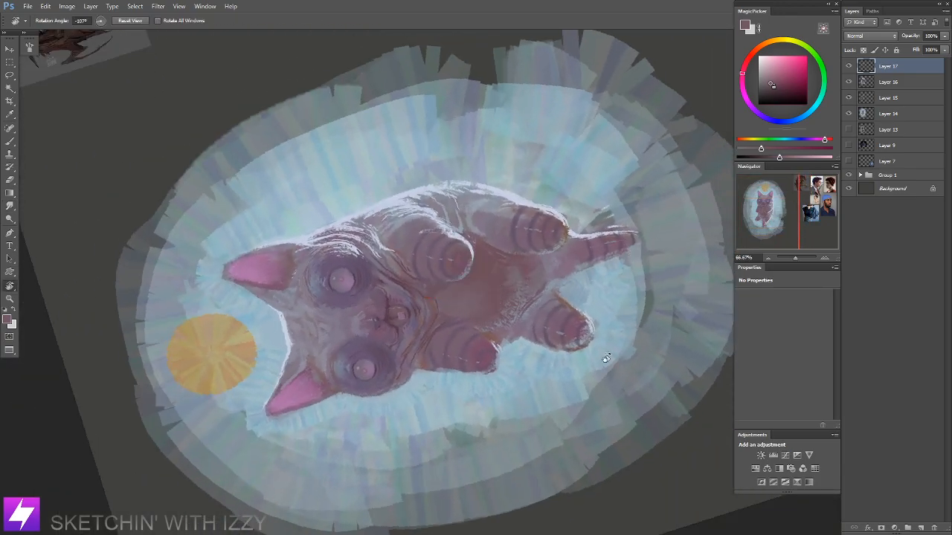
{"action": "left_click_drag", "start_coordinate": [561, 383], "coordinate": [595, 278]}
{"action": "key", "text": "ctrl+plus"}
{"action": "key", "text": "b"}
{"action": "left_click", "coordinate": [548, 202], "text": "alt"}
{"action": "left_click_drag", "start_coordinate": [541, 237], "coordinate": [557, 284]}
{"action": "key", "text": "s"}
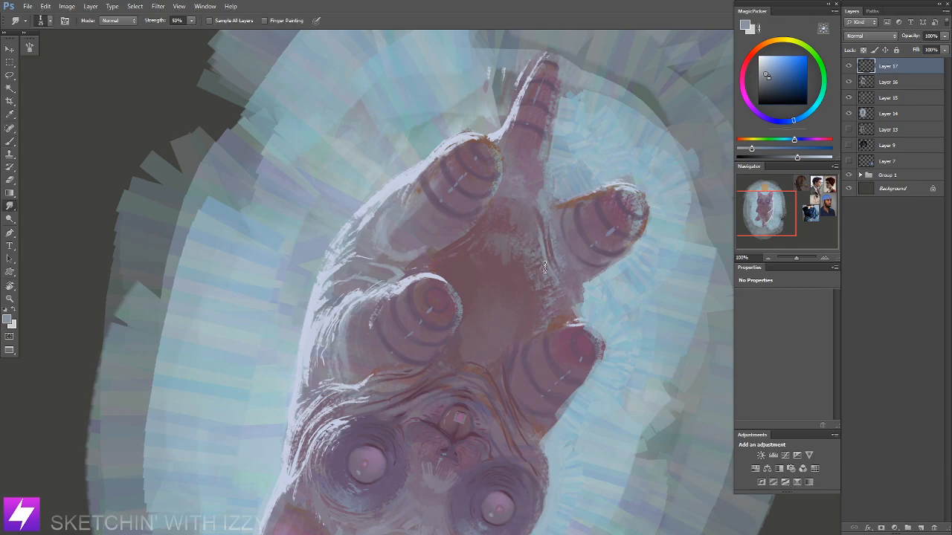
Step: Extend the grey-blue highlight of the shaded leg's crease down to the base of the tail and blend it
{"action": "key", "text": "Escape"}
{"action": "left_click_drag", "start_coordinate": [557, 241], "coordinate": [553, 280]}
{"action": "left_click_drag", "start_coordinate": [461, 351], "coordinate": [504, 268]}
{"action": "key", "text": "b"}
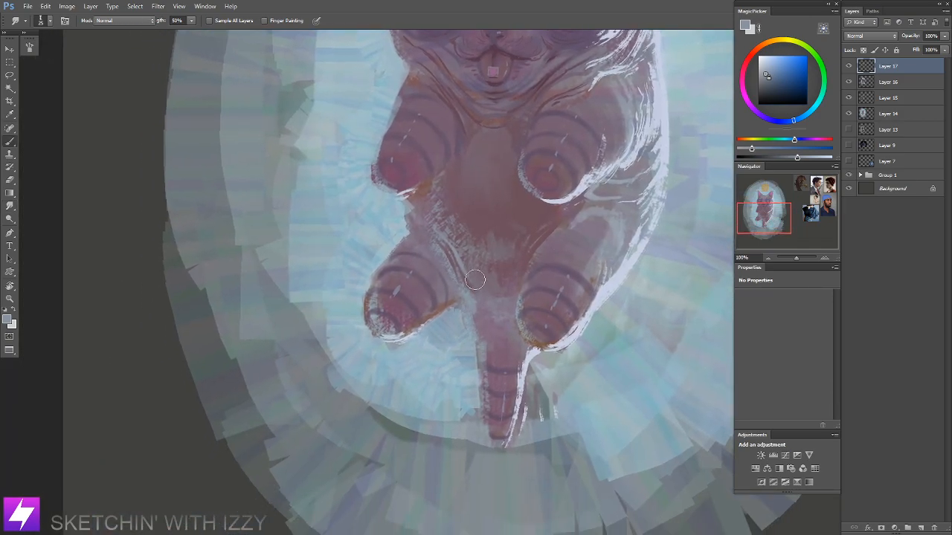
{"action": "key", "text": "]"}
{"action": "left_click_drag", "start_coordinate": [464, 275], "coordinate": [487, 309]}
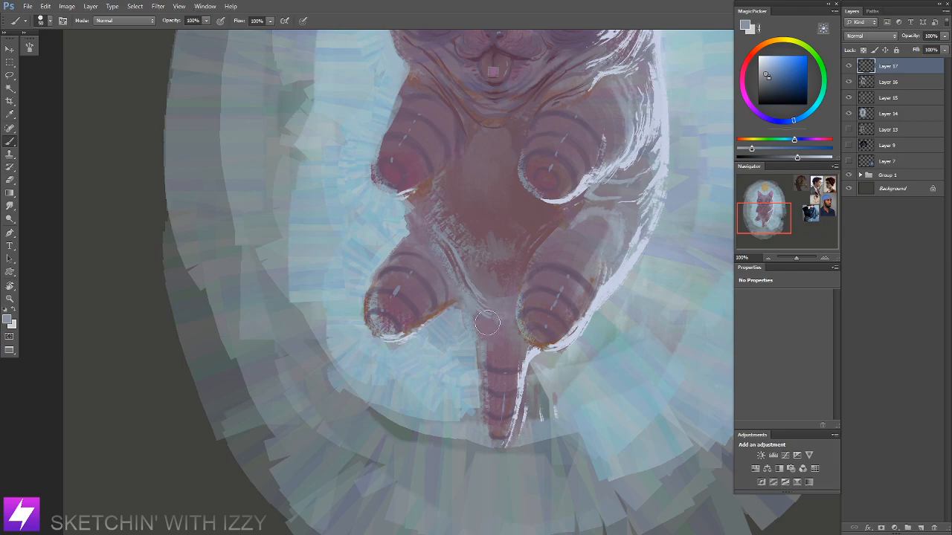
{"action": "key", "text": "r"}
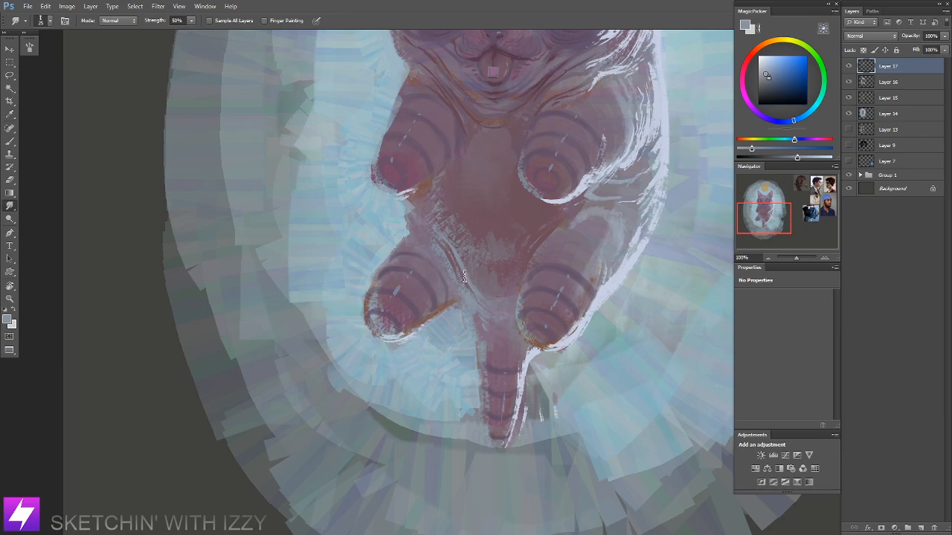
Step: Paint grey-blue strokes along the belly's shaded flank between the arm and the hind leg, and blend them
{"action": "key", "text": "ctrl+minus"}
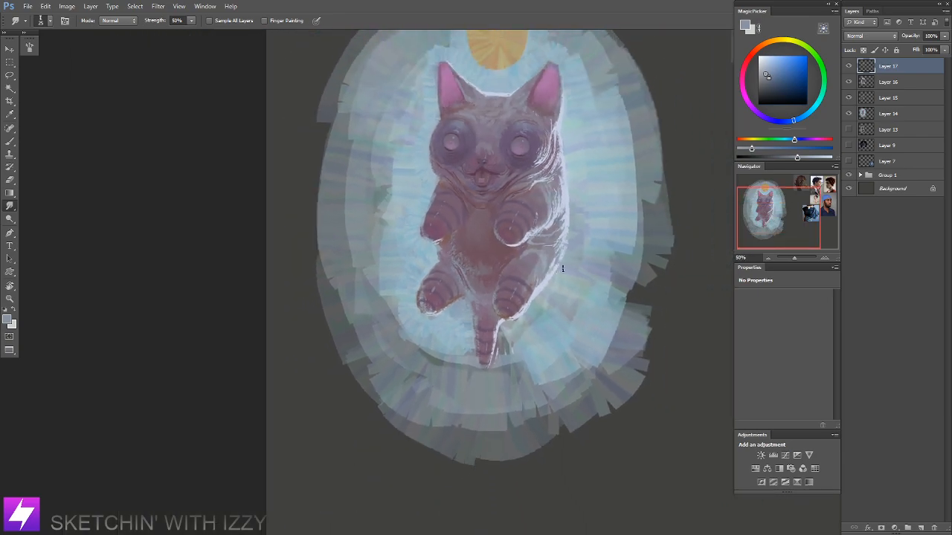
{"action": "key", "text": "ctrl+minus"}
{"action": "key", "text": "r"}
{"action": "left_click_drag", "start_coordinate": [496, 357], "coordinate": [585, 312]}
{"action": "mouse_move", "coordinate": [578, 370]}
{"action": "left_mouse_down"}
{"action": "mouse_move", "coordinate": [586, 278]}
{"action": "mouse_move", "coordinate": [540, 300]}
{"action": "left_mouse_up"}
{"action": "key", "text": "ctrl+plus"}
{"action": "key", "text": "ctrl+plus"}
{"action": "key", "text": "b"}
{"action": "left_click_drag", "start_coordinate": [552, 246], "coordinate": [541, 280]}
{"action": "key", "text": "s"}
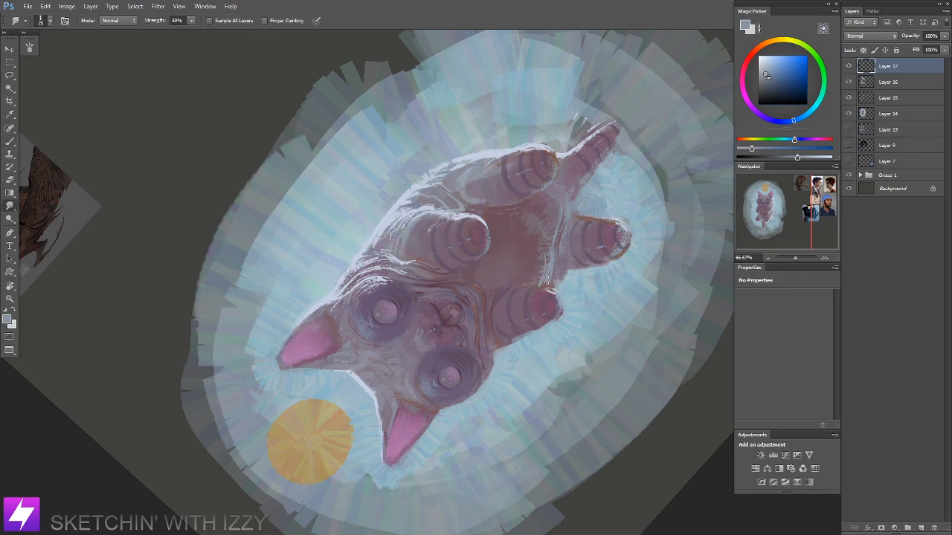
Step: Trim the outline of the shaded flank below the paw with sampled light blue background colours
{"action": "key", "text": "b"}
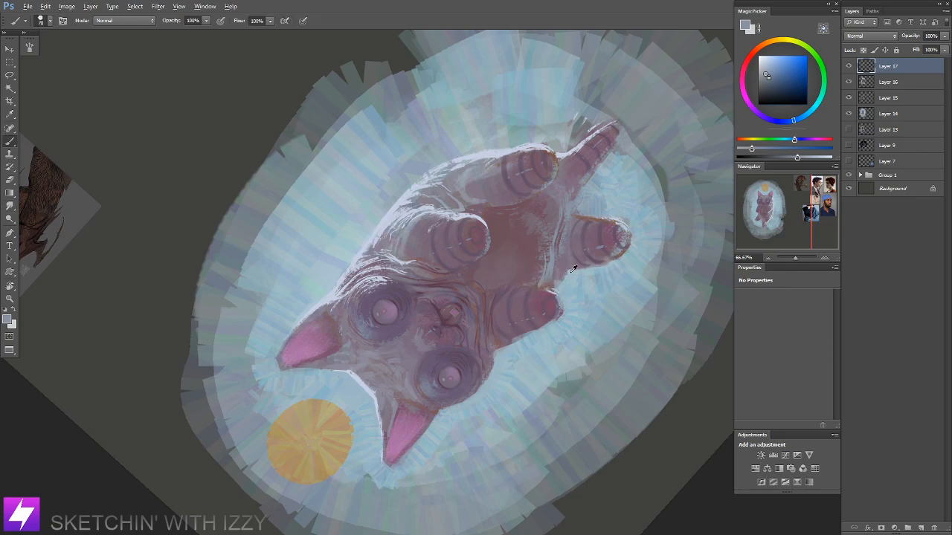
{"action": "left_click", "coordinate": [570, 278], "text": "alt"}
{"action": "key", "text": "Escape"}
{"action": "left_click_drag", "start_coordinate": [522, 292], "coordinate": [543, 262]}
{"action": "key", "text": "bracketleft"}
{"action": "key", "text": "bracketleft"}
{"action": "left_click_drag", "start_coordinate": [437, 302], "coordinate": [440, 317]}
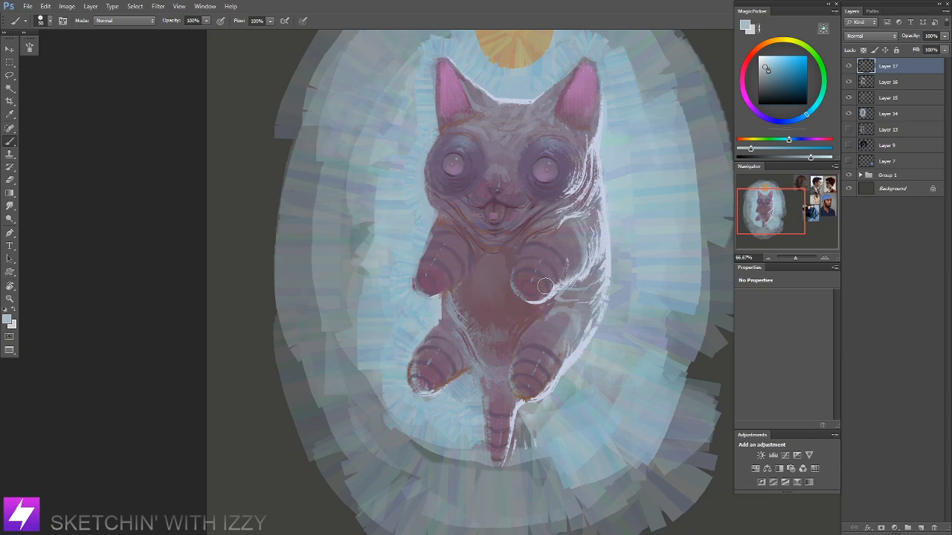
{"action": "left_click", "coordinate": [403, 284], "text": "alt"}
{"action": "left_click_drag", "start_coordinate": [433, 302], "coordinate": [437, 299]}
Step: Lasso the shaded hind leg and copy it to a new layer
{"action": "key", "text": "ctrl+minus"}
{"action": "key", "text": "ctrl+minus"}
{"action": "key", "text": "r"}
{"action": "mouse_move", "coordinate": [498, 404]}
{"action": "left_mouse_down"}
{"action": "mouse_move", "coordinate": [548, 361]}
{"action": "mouse_move", "coordinate": [572, 197]}
{"action": "mouse_move", "coordinate": [561, 220]}
{"action": "mouse_move", "coordinate": [480, 182]}
{"action": "left_mouse_up"}
{"action": "key", "text": "ctrl+plus"}
{"action": "key", "text": "ctrl+plus"}
{"action": "key", "text": "Escape"}
{"action": "mouse_move", "coordinate": [504, 273]}
{"action": "left_mouse_down"}
{"action": "mouse_move", "coordinate": [525, 322]}
{"action": "mouse_move", "coordinate": [551, 343]}
{"action": "left_mouse_up"}
{"action": "key", "text": "l"}
{"action": "mouse_move", "coordinate": [459, 291]}
{"action": "left_mouse_down"}
{"action": "mouse_move", "coordinate": [481, 377]}
{"action": "mouse_move", "coordinate": [512, 301]}
{"action": "mouse_move", "coordinate": [426, 318]}
{"action": "mouse_move", "coordinate": [444, 334]}
{"action": "left_mouse_up"}
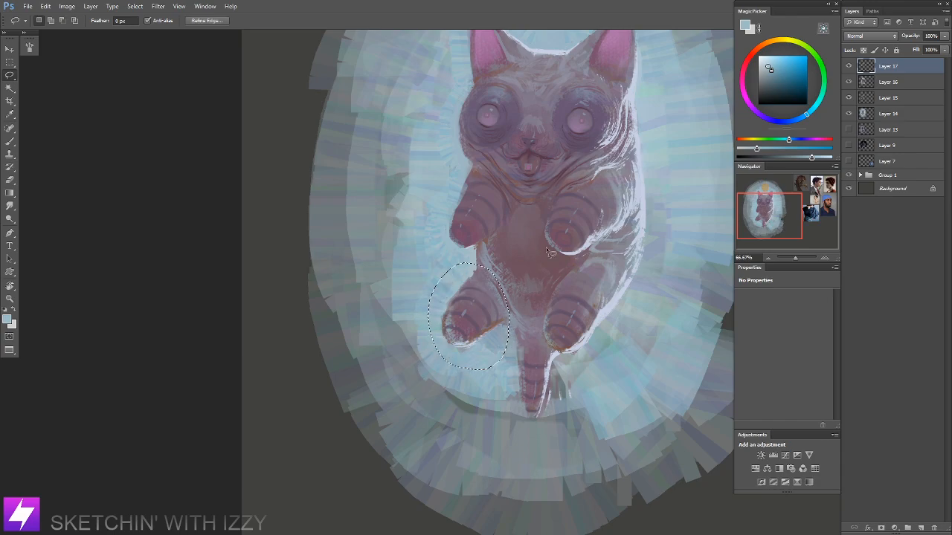
{"action": "key", "text": "ctrl+j"}
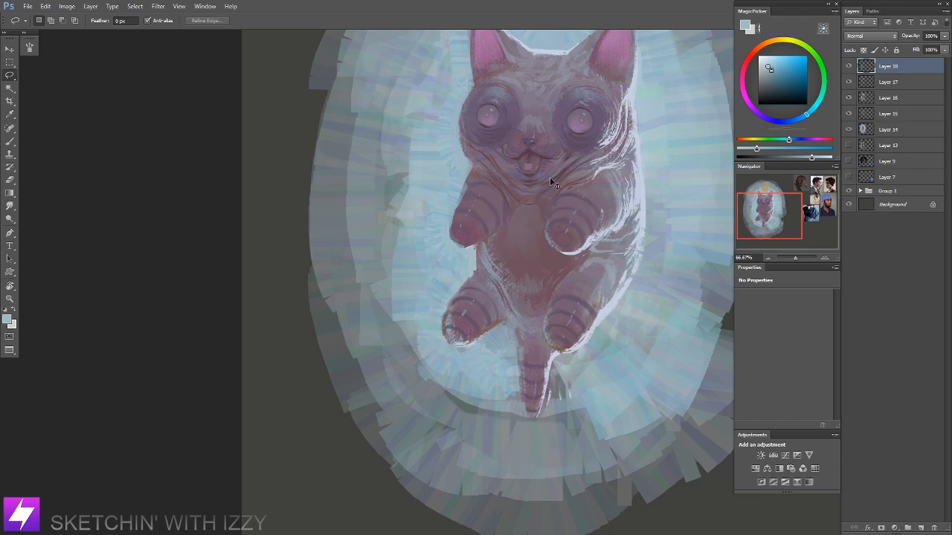
Step: Scale the copied shaded hind leg down to about 87% with a slight rotation, keeping it joined to the body
{"action": "key", "text": "ctrl+t"}
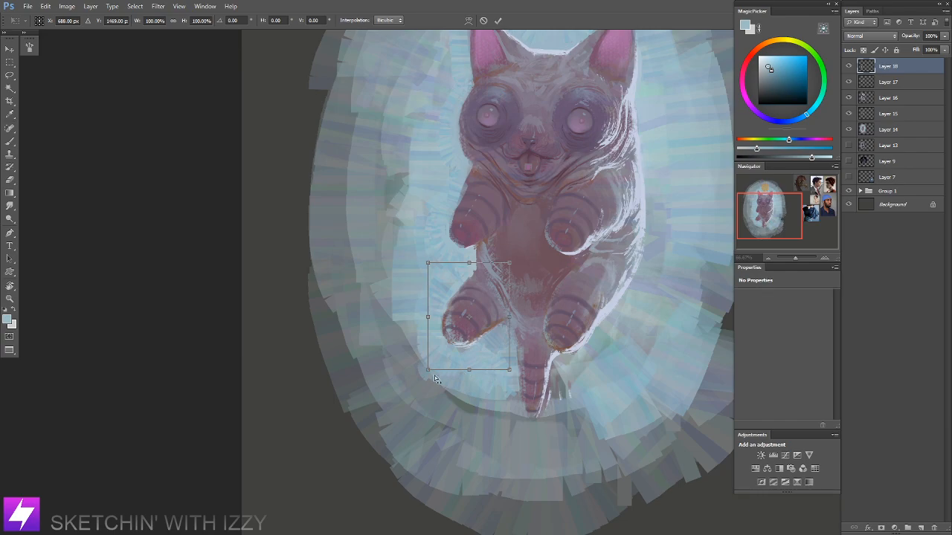
{"action": "left_click_drag", "start_coordinate": [427, 369], "coordinate": [436, 357]}
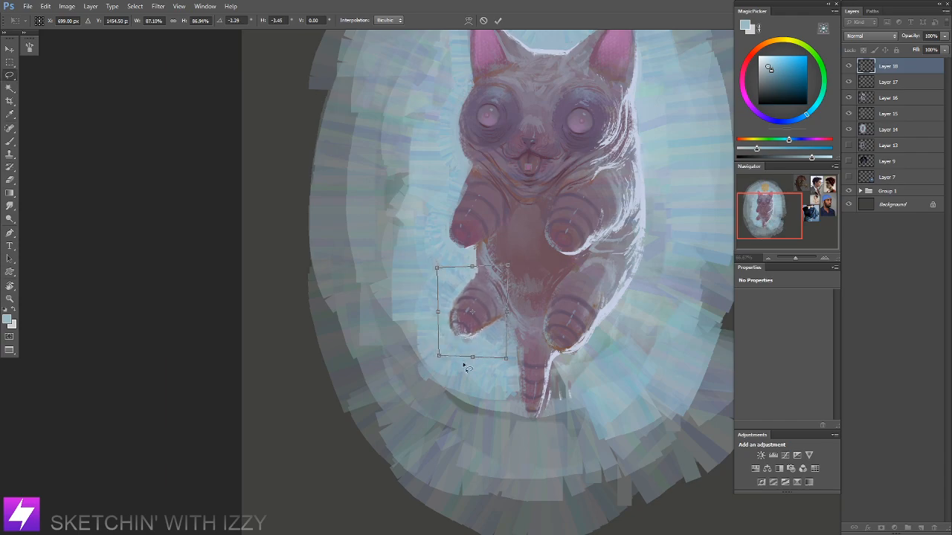
{"action": "key", "text": "Return"}
{"action": "key", "text": "l"}
{"action": "left_click_drag", "start_coordinate": [471, 370], "coordinate": [472, 376]}
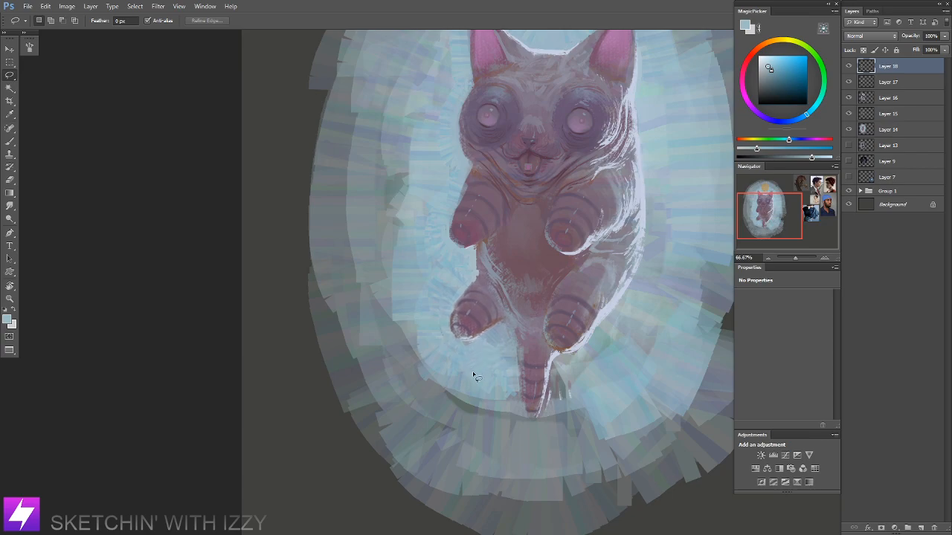
Step: Cover the leftover edge around the shrunken shaded foot with a sampled pale blue background colour and smudge it
{"action": "key", "text": "b"}
{"action": "left_click", "coordinate": [443, 306], "text": "alt"}
{"action": "left_click_drag", "start_coordinate": [437, 325], "coordinate": [453, 346]}
{"action": "key", "text": "r"}
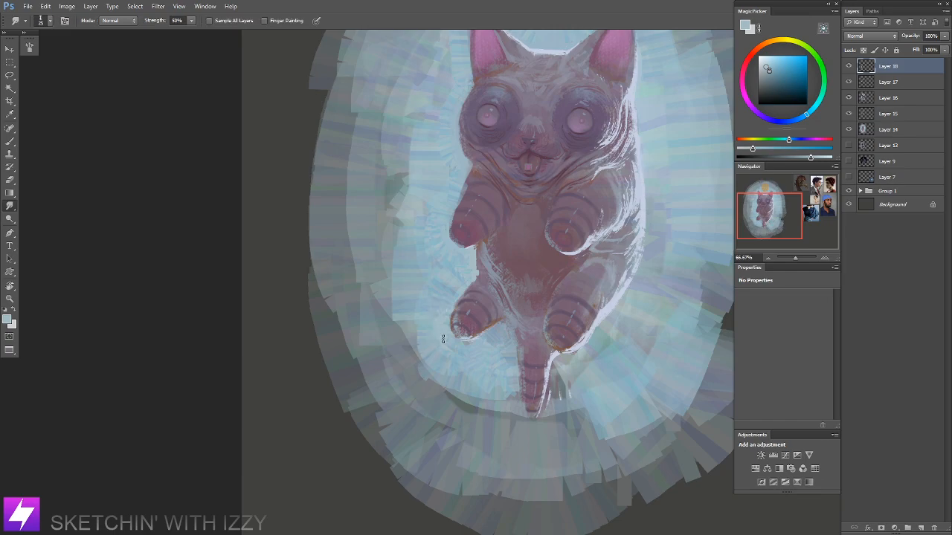
Step: Clean up the shaded flank's outline above the hind leg with a smaller brush, using sampled background and mauve skin colours
{"action": "key", "text": "b"}
{"action": "left_click", "coordinate": [476, 261], "text": "alt"}
{"action": "key", "text": "bracketleft"}
{"action": "key", "text": "bracketleft"}
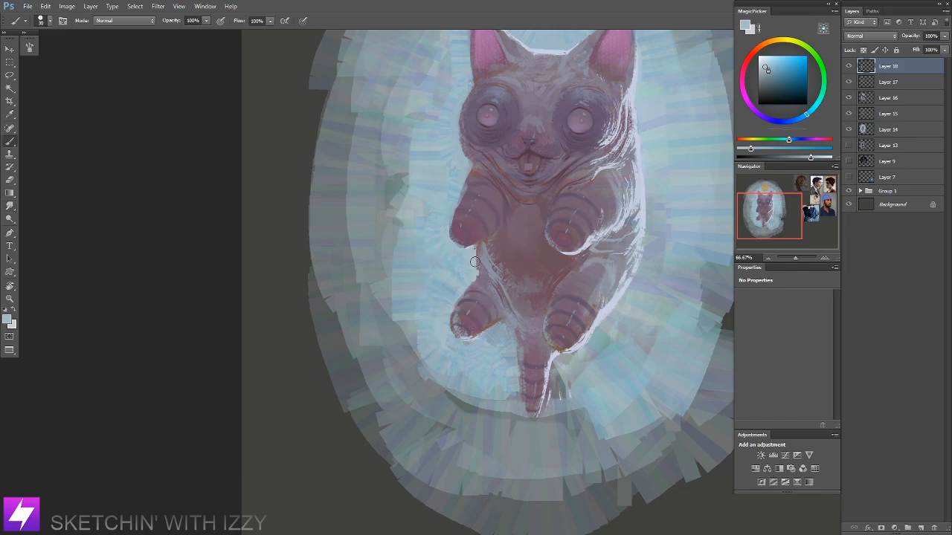
{"action": "left_click", "coordinate": [482, 276], "text": "alt"}
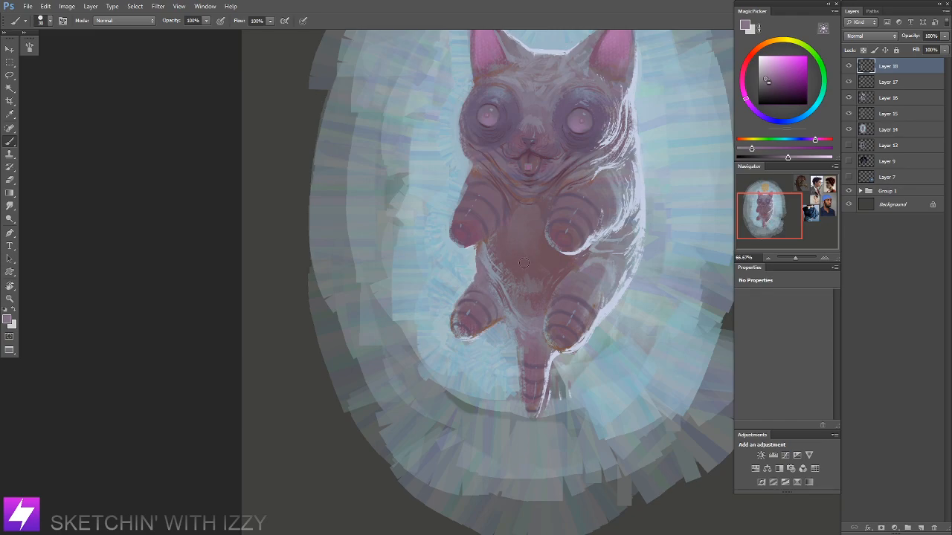
Step: Lasso the rim-lit hind leg and copy it to a new layer
{"action": "key", "text": "ctrl+minus"}
{"action": "key", "text": "r"}
{"action": "left_click_drag", "start_coordinate": [549, 401], "coordinate": [597, 288]}
{"action": "key", "text": "Escape"}
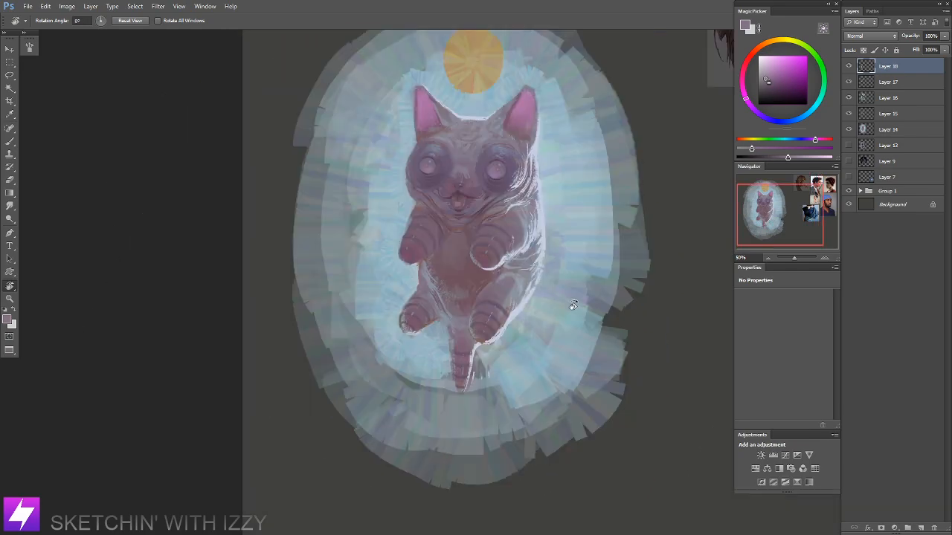
{"action": "key", "text": "l"}
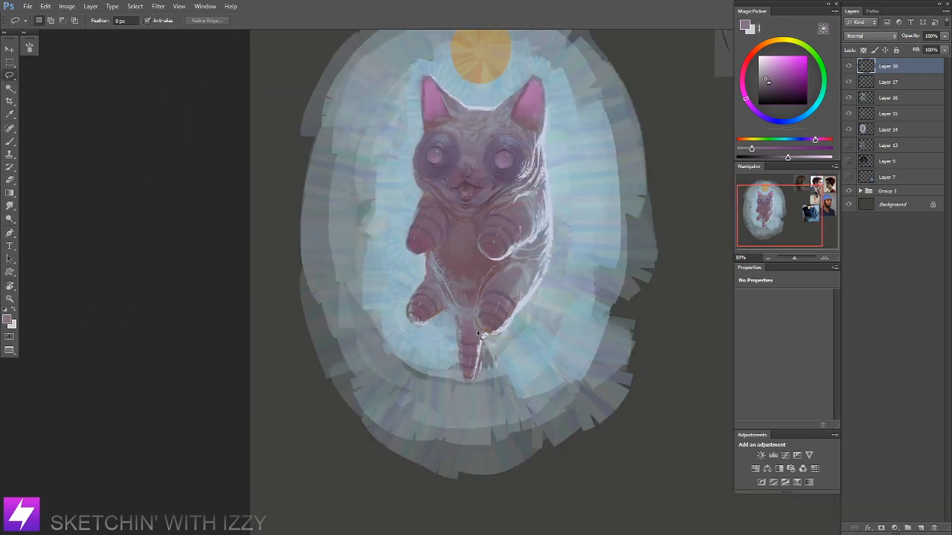
{"action": "mouse_move", "coordinate": [525, 332]}
{"action": "left_mouse_down"}
{"action": "mouse_move", "coordinate": [540, 278]}
{"action": "mouse_move", "coordinate": [488, 269]}
{"action": "left_mouse_up"}
{"action": "key", "text": "ctrl+plus"}
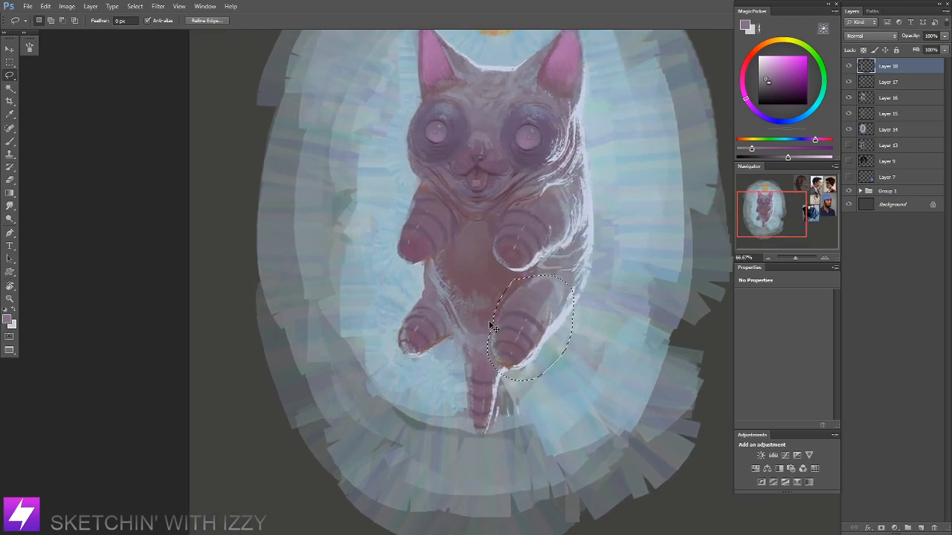
{"action": "key", "text": "ctrl+j"}
Step: Shrink the copied rim-lit hind leg slightly and nudge it into place against the body
{"action": "key", "text": "ctrl+t"}
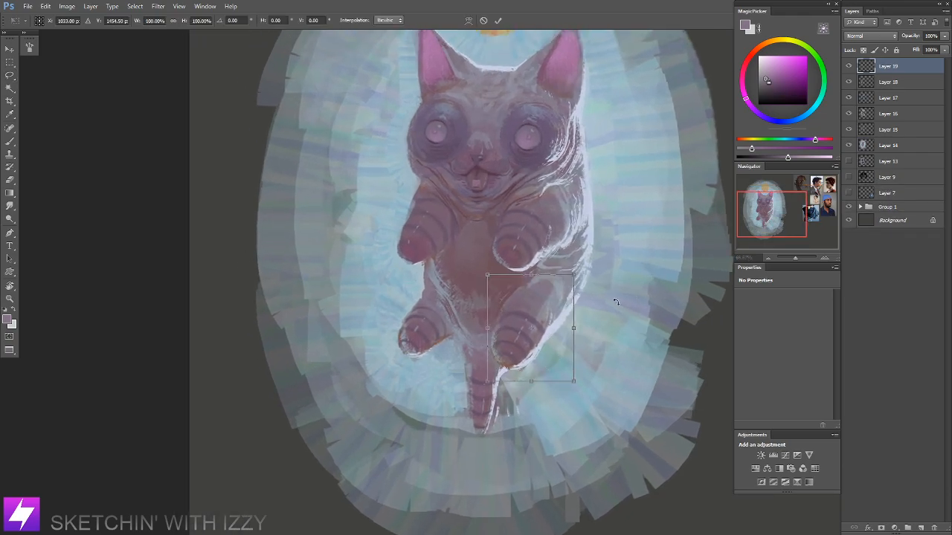
{"action": "left_click_drag", "start_coordinate": [575, 384], "coordinate": [571, 378]}
{"action": "left_click_drag", "start_coordinate": [570, 328], "coordinate": [567, 327]}
{"action": "key", "text": "Return"}
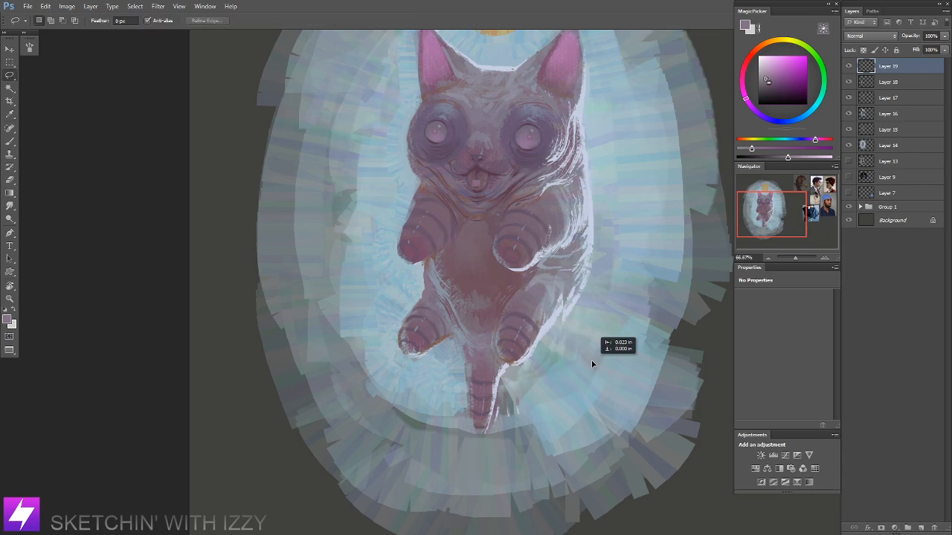
{"action": "key", "text": "e"}
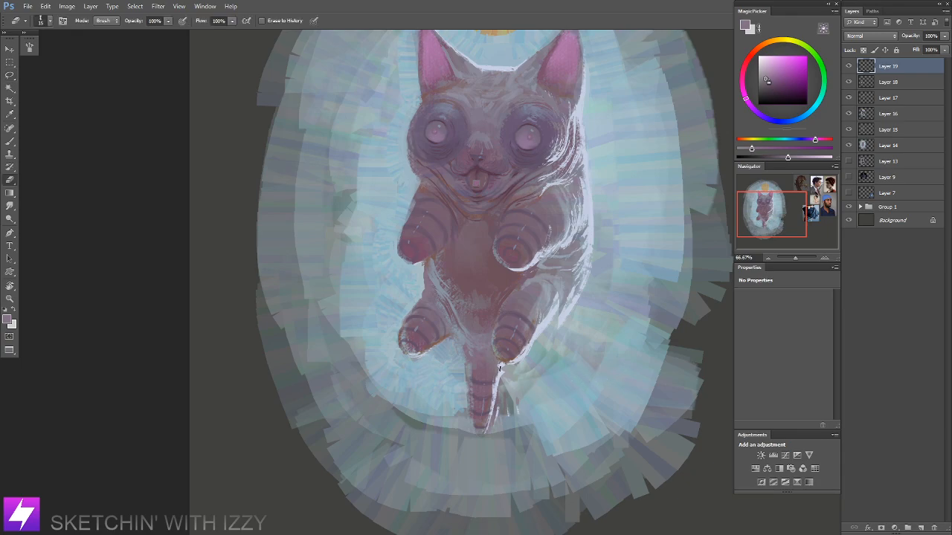
Step: Touch up the rim-lit edge of the hind leg and flank with sampled mauve, pale lavender and grey-blue colours
{"action": "key", "text": "r"}
{"action": "mouse_move", "coordinate": [555, 408]}
{"action": "left_mouse_down"}
{"action": "mouse_move", "coordinate": [569, 409]}
{"action": "mouse_move", "coordinate": [598, 339]}
{"action": "left_mouse_up"}
{"action": "key", "text": "b"}
{"action": "left_click", "coordinate": [561, 313], "text": "alt"}
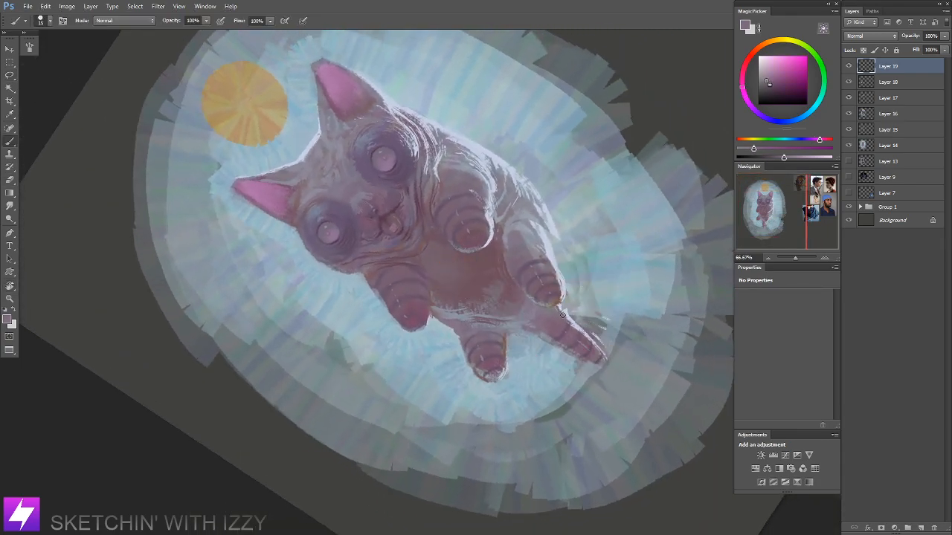
{"action": "left_click", "coordinate": [563, 307], "text": "alt"}
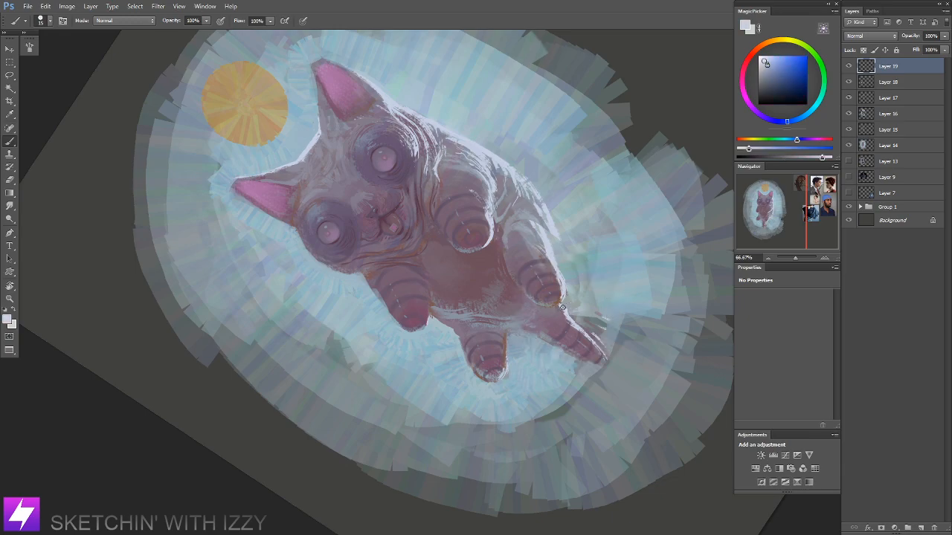
{"action": "left_click", "coordinate": [574, 307], "text": "alt"}
{"action": "left_click_drag", "start_coordinate": [572, 255], "coordinate": [579, 290]}
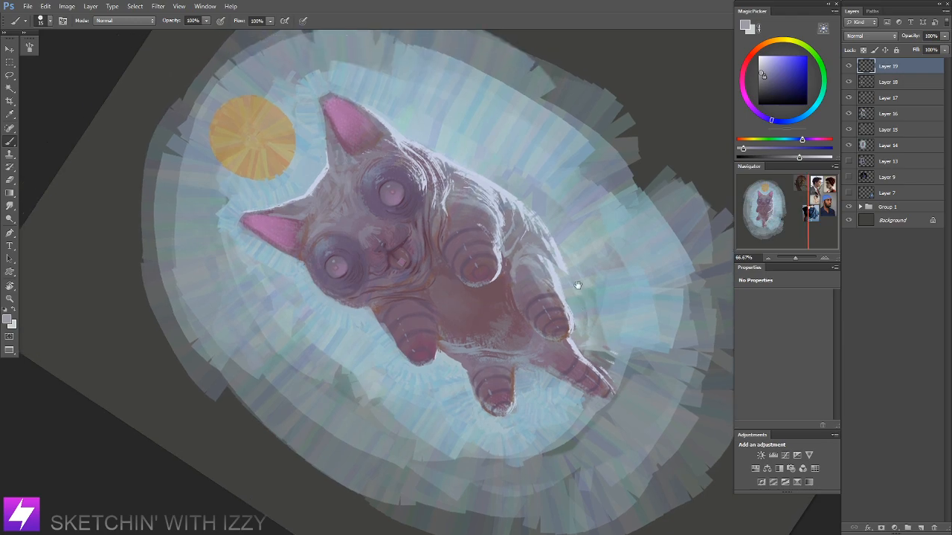
{"action": "left_click", "coordinate": [562, 274], "text": "alt"}
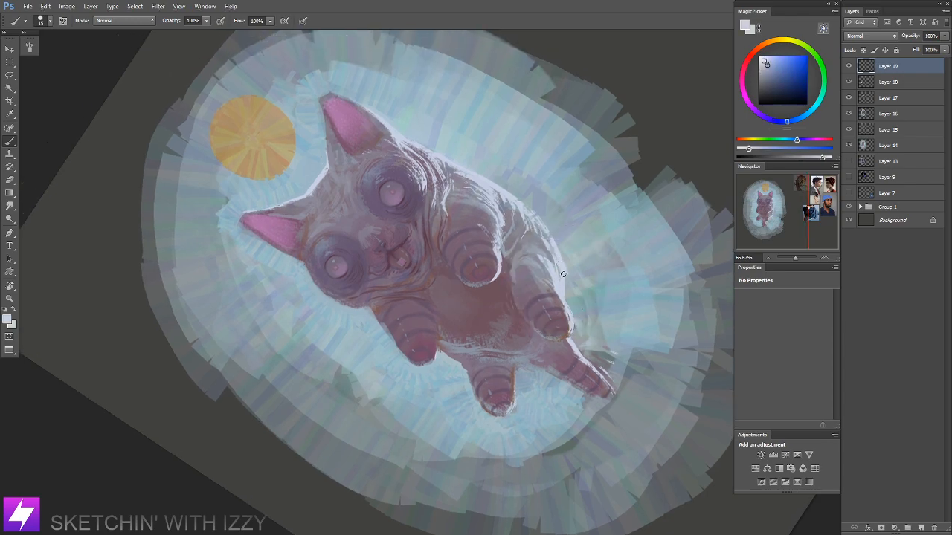
{"action": "left_click", "coordinate": [554, 250], "text": "alt"}
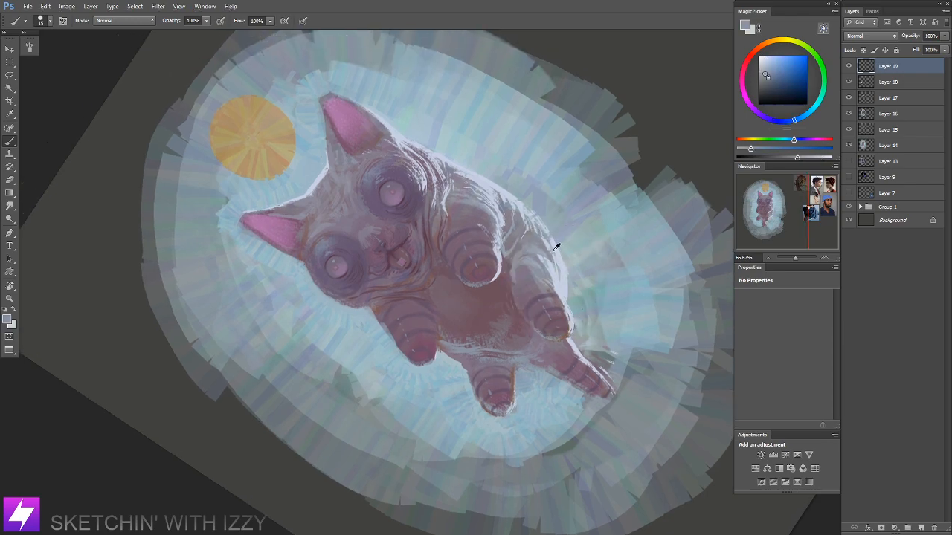
Step: Smudge the rim light along the outer edge of the hind leg to blend it into the thigh
{"action": "key", "text": "r"}
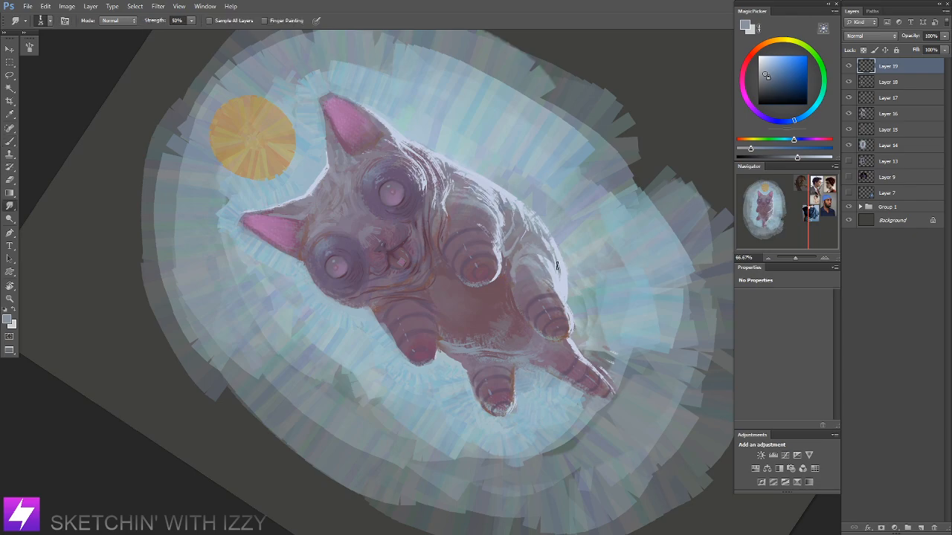
{"action": "key", "text": "Escape"}
{"action": "left_click_drag", "start_coordinate": [568, 293], "coordinate": [578, 268]}
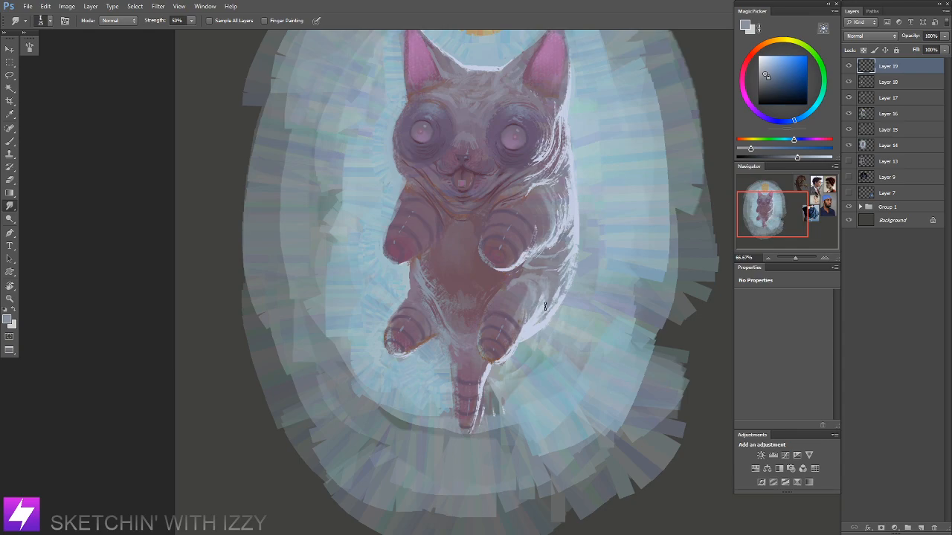
{"action": "key", "text": "ctrl+minus"}
{"action": "key", "text": "ctrl+plus"}
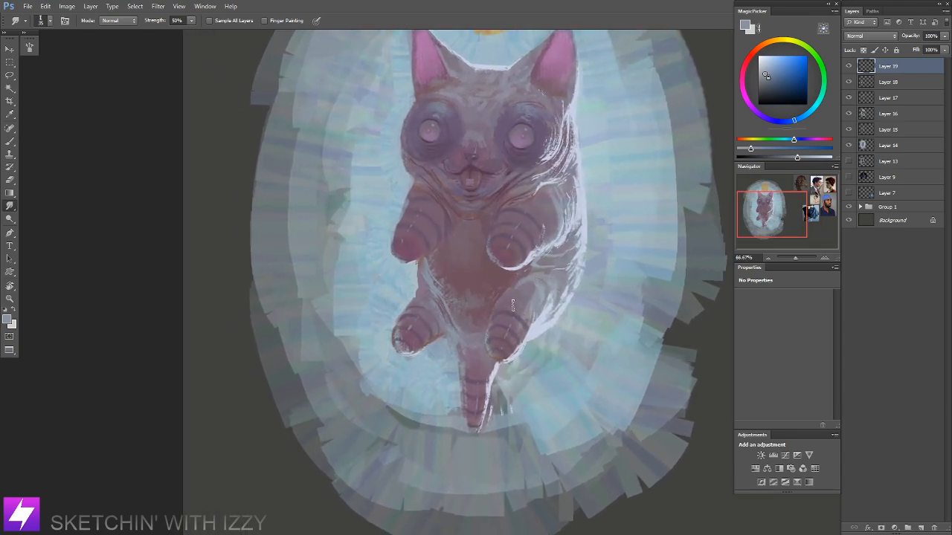
{"action": "key", "text": "ctrl+minus"}
{"action": "key", "text": "r"}
{"action": "left_click_drag", "start_coordinate": [464, 370], "coordinate": [566, 284]}
{"action": "key", "text": "Escape"}
Step: Cover the background around the tail tip with a sampled pale blue and smudge its edges
{"action": "scroll", "coordinate": [569, 228], "scroll_direction": "down", "scroll_amount": 3}
{"action": "key", "text": "b"}
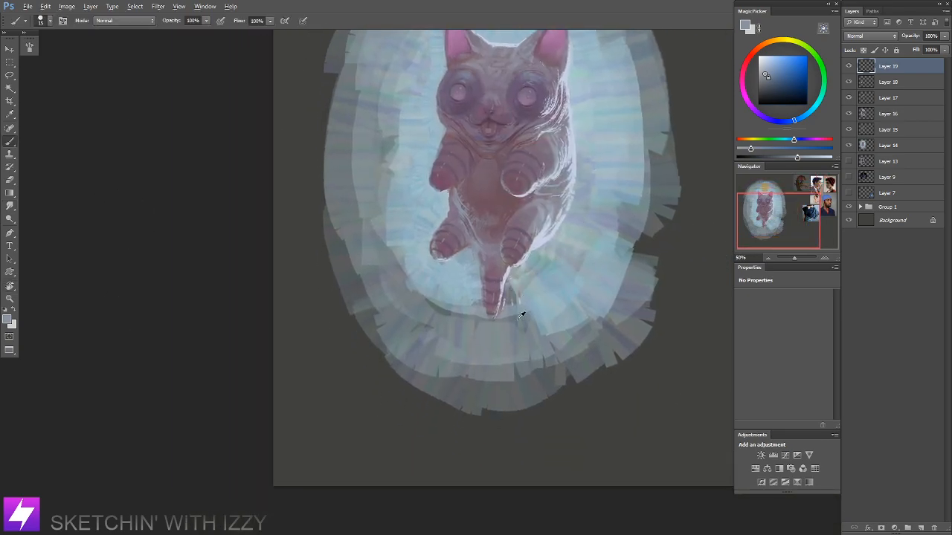
{"action": "left_click", "coordinate": [463, 290], "text": "alt"}
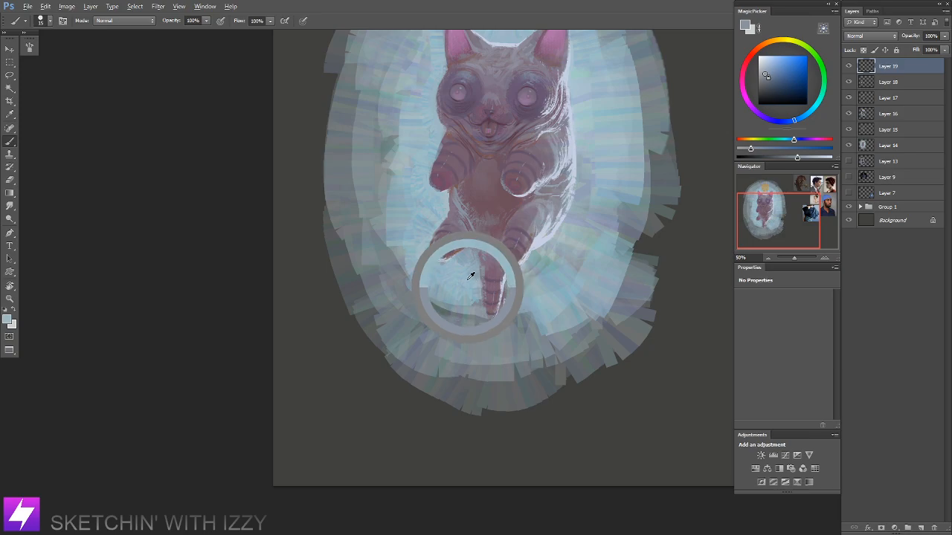
{"action": "mouse_move", "coordinate": [478, 301]}
{"action": "left_mouse_down"}
{"action": "mouse_move", "coordinate": [476, 276]}
{"action": "mouse_move", "coordinate": [484, 325]}
{"action": "mouse_move", "coordinate": [498, 313]}
{"action": "mouse_move", "coordinate": [484, 324]}
{"action": "mouse_move", "coordinate": [497, 324]}
{"action": "mouse_move", "coordinate": [512, 272]}
{"action": "mouse_move", "coordinate": [508, 329]}
{"action": "mouse_move", "coordinate": [484, 330]}
{"action": "mouse_move", "coordinate": [471, 307]}
{"action": "mouse_move", "coordinate": [480, 338]}
{"action": "mouse_move", "coordinate": [466, 308]}
{"action": "mouse_move", "coordinate": [499, 343]}
{"action": "mouse_move", "coordinate": [507, 337]}
{"action": "mouse_move", "coordinate": [465, 306]}
{"action": "mouse_move", "coordinate": [467, 293]}
{"action": "mouse_move", "coordinate": [469, 309]}
{"action": "mouse_move", "coordinate": [453, 305]}
{"action": "mouse_move", "coordinate": [466, 338]}
{"action": "mouse_move", "coordinate": [490, 361]}
{"action": "mouse_move", "coordinate": [518, 305]}
{"action": "left_mouse_up"}
{"action": "key", "text": "r"}
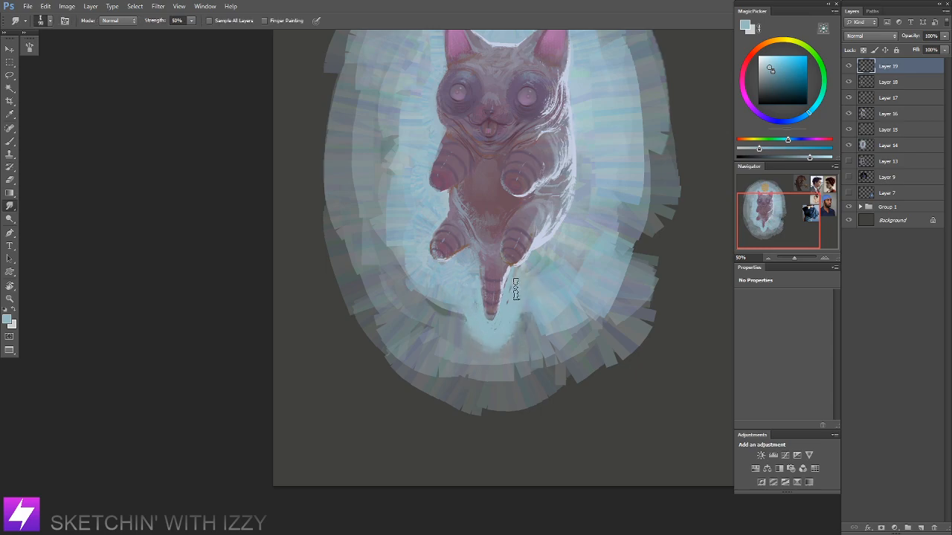
{"action": "key", "text": "ctrl+minus"}
{"action": "key", "text": "r"}
{"action": "left_click_drag", "start_coordinate": [412, 423], "coordinate": [535, 331]}
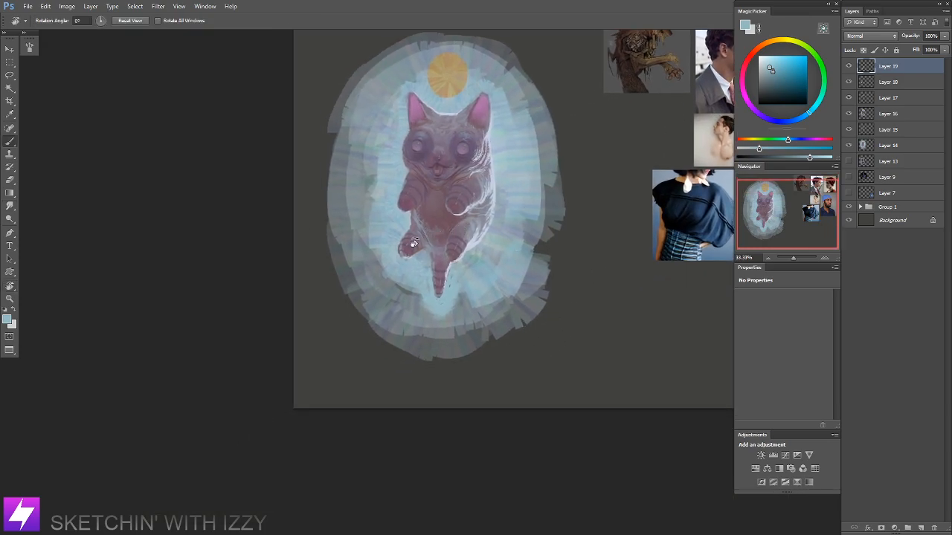
Step: Choose a textured brush and touch up the rim-lit hind leg with a sampled reddish mauve
{"action": "key", "text": "b"}
{"action": "right_click", "coordinate": [315, 216]}
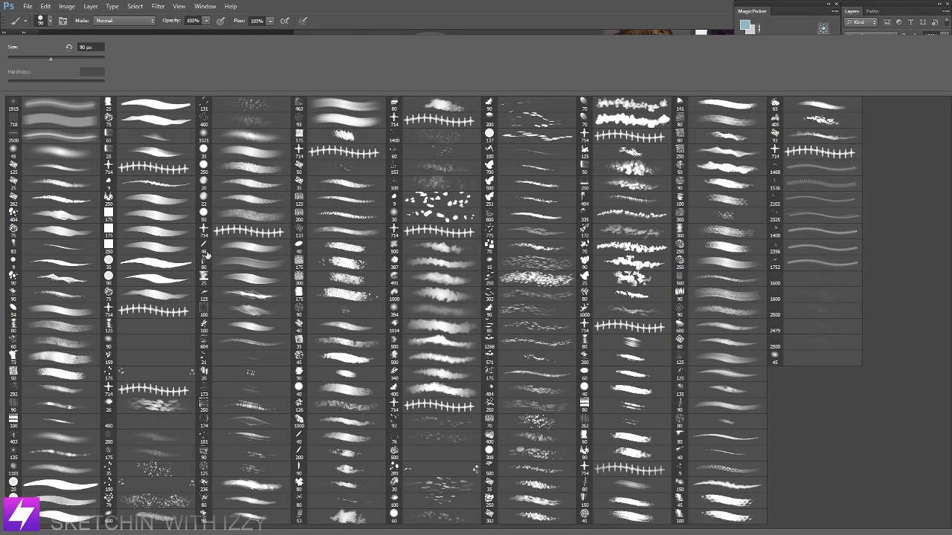
{"action": "double_click", "coordinate": [71, 331]}
{"action": "key", "text": "ctrl+plus"}
{"action": "mouse_move", "coordinate": [519, 220]}
{"action": "left_mouse_down"}
{"action": "mouse_move", "coordinate": [516, 299]}
{"action": "mouse_move", "coordinate": [523, 289]}
{"action": "left_mouse_up"}
{"action": "left_click", "coordinate": [444, 292], "text": "alt"}
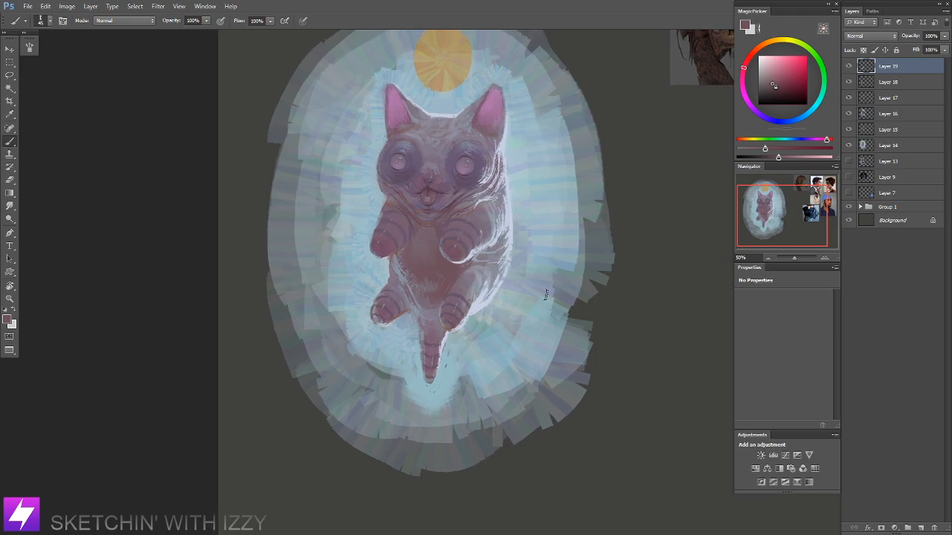
Step: Refine the shading on the rim-lit thigh with a smaller brush and a sampled grey-blue
{"action": "key", "text": "ctrl+minus"}
{"action": "key", "text": "r"}
{"action": "left_click_drag", "start_coordinate": [478, 436], "coordinate": [552, 337]}
{"action": "key", "text": "ctrl+plus"}
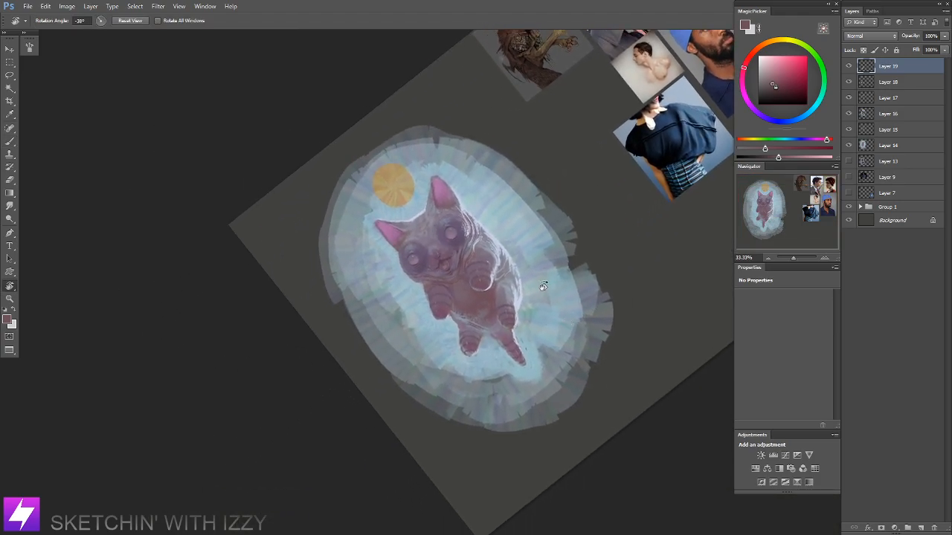
{"action": "key", "text": "b"}
{"action": "left_click", "coordinate": [528, 301], "text": "alt"}
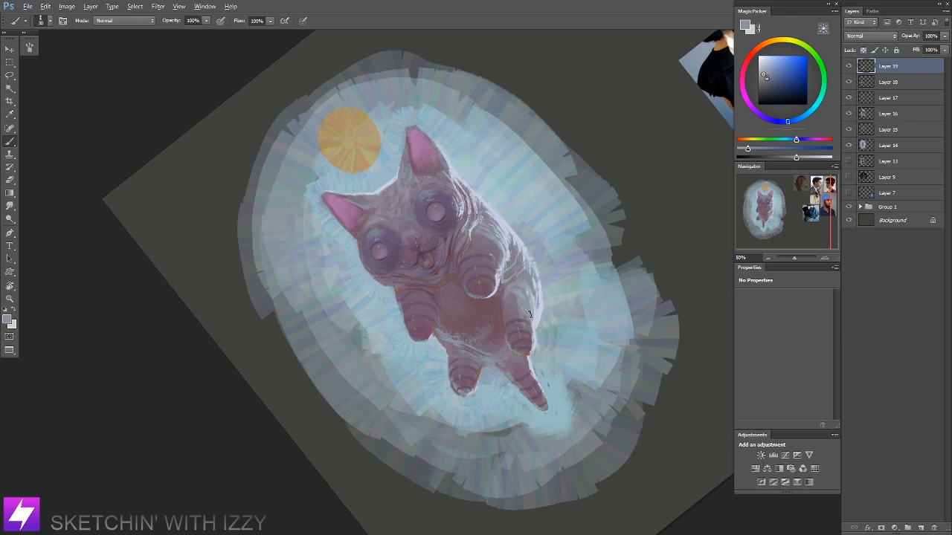
{"action": "key", "text": "ctrl+plus"}
{"action": "key", "text": "ctrl+plus"}
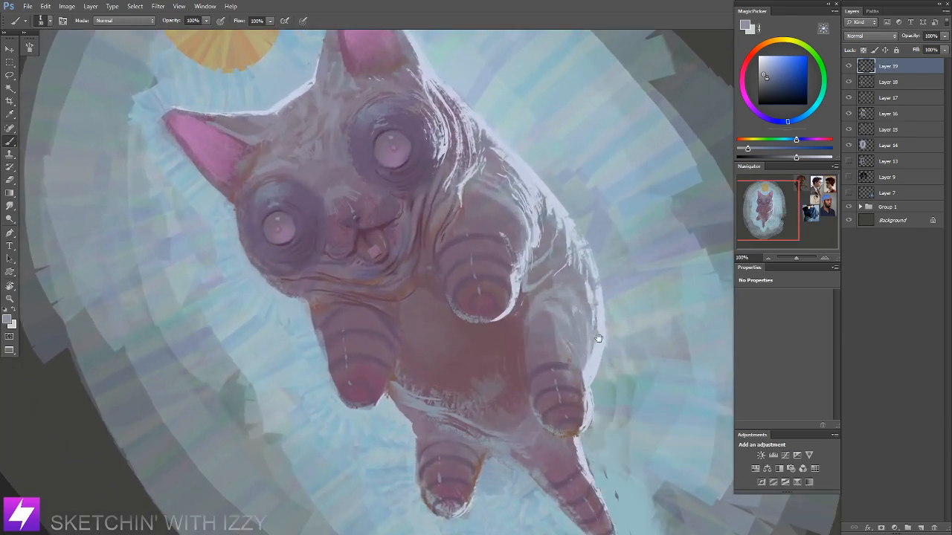
{"action": "left_click_drag", "start_coordinate": [597, 334], "coordinate": [588, 318]}
{"action": "key", "text": "Escape"}
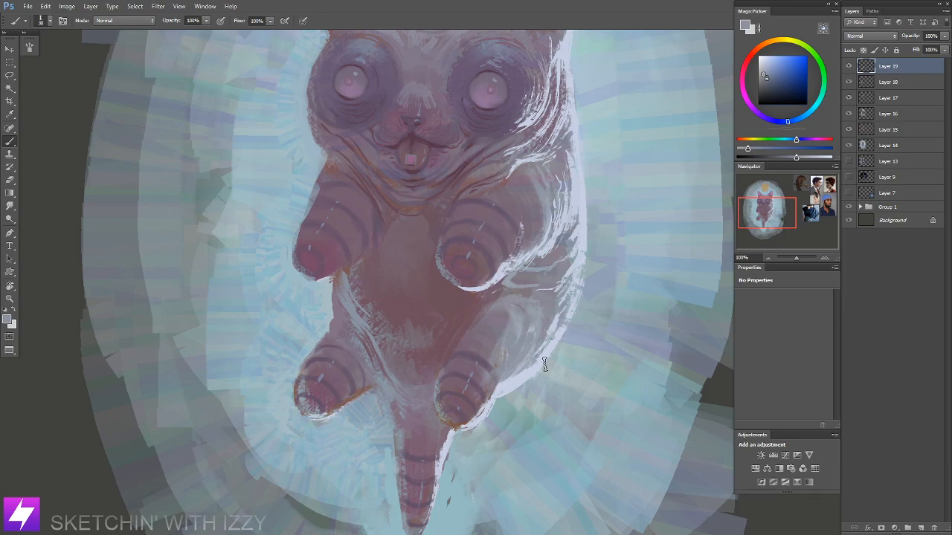
Step: Paint over the stray marks beside and below the tail with sampled pale blue background colours
{"action": "scroll", "coordinate": [541, 356], "scroll_direction": "down", "scroll_amount": 2}
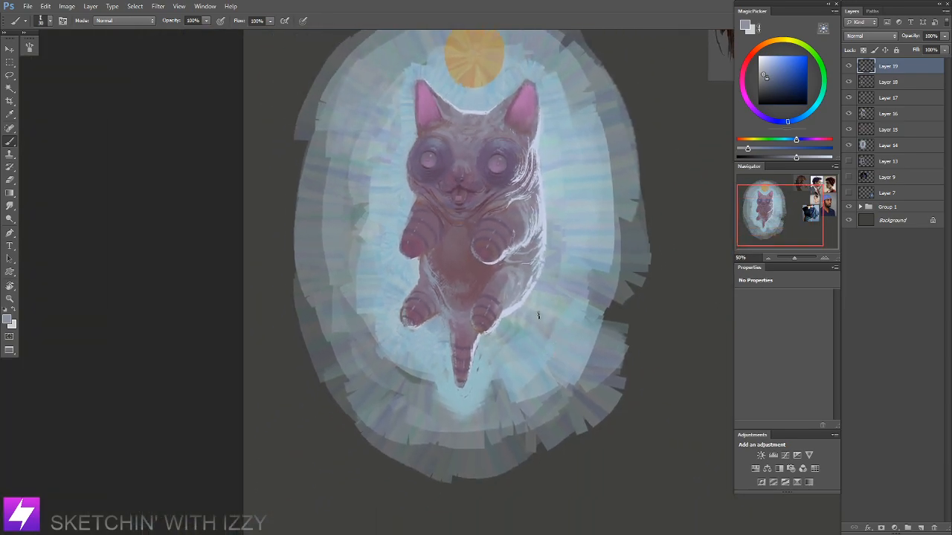
{"action": "left_click_drag", "start_coordinate": [553, 299], "coordinate": [573, 264]}
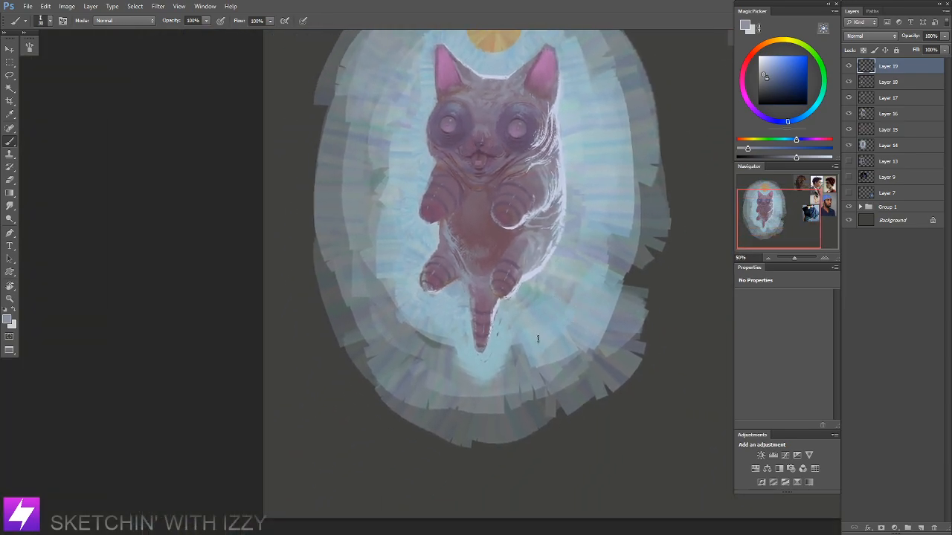
{"action": "left_click", "coordinate": [519, 302], "text": "alt"}
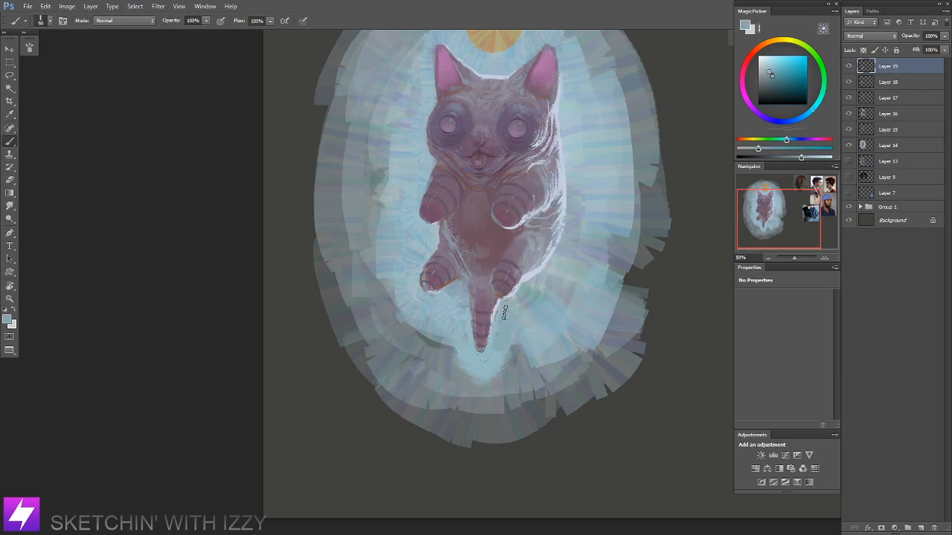
{"action": "left_click_drag", "start_coordinate": [507, 319], "coordinate": [496, 359]}
{"action": "left_click", "coordinate": [515, 327], "text": "alt"}
{"action": "mouse_move", "coordinate": [514, 333]}
{"action": "left_mouse_down"}
{"action": "mouse_move", "coordinate": [518, 367]}
{"action": "mouse_move", "coordinate": [491, 390]}
{"action": "left_mouse_up"}
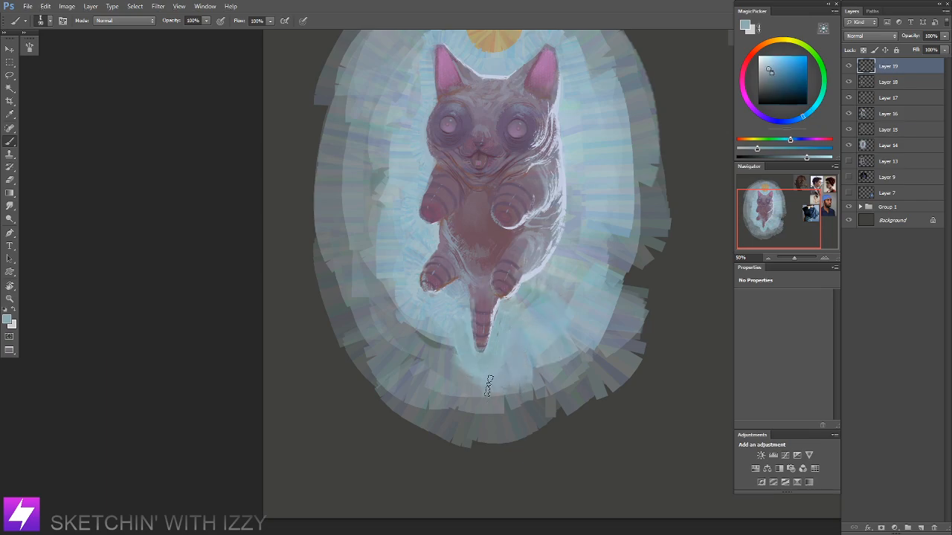
Step: Extend the pale blue background over the darker rings below the shaded foot with an enlarged brush
{"action": "key", "text": "bracketright"}
{"action": "key", "text": "bracketright"}
{"action": "key", "text": "bracketright"}
{"action": "mouse_move", "coordinate": [448, 338]}
{"action": "left_mouse_down"}
{"action": "mouse_move", "coordinate": [426, 363]}
{"action": "mouse_move", "coordinate": [415, 329]}
{"action": "left_mouse_up"}
{"action": "left_click_drag", "start_coordinate": [444, 376], "coordinate": [460, 387]}
{"action": "left_click", "coordinate": [401, 308], "text": "alt"}
{"action": "key", "text": "bracketright"}
{"action": "left_click_drag", "start_coordinate": [377, 286], "coordinate": [412, 334]}
{"action": "key", "text": "ctrl+z"}
{"action": "left_click_drag", "start_coordinate": [382, 274], "coordinate": [402, 323]}
Step: Try broad strokes of a sampled pale blue over the background beside the head with an enlarged brush
{"action": "key", "text": "ctrl+minus"}
{"action": "mouse_move", "coordinate": [477, 345]}
{"action": "left_mouse_down"}
{"action": "mouse_move", "coordinate": [542, 339]}
{"action": "mouse_move", "coordinate": [581, 322]}
{"action": "left_mouse_up"}
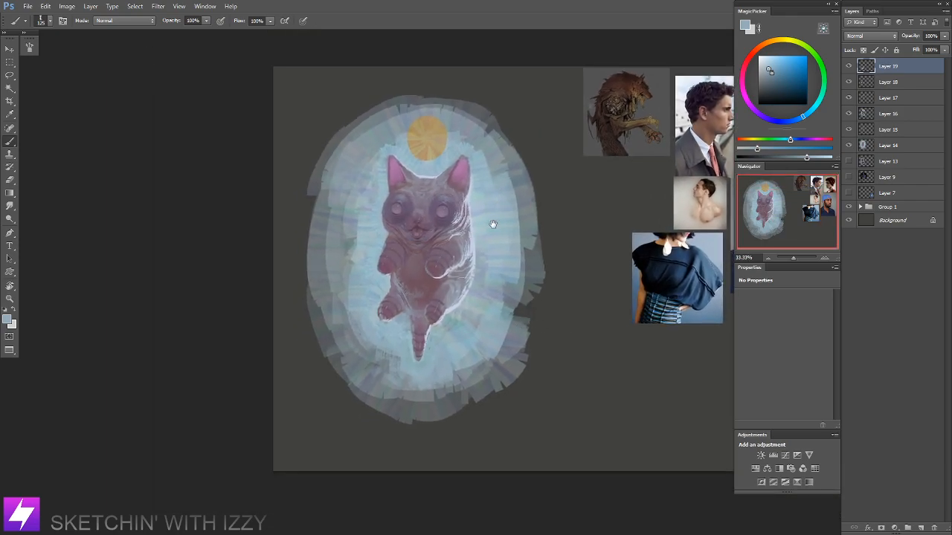
{"action": "left_click_drag", "start_coordinate": [496, 219], "coordinate": [497, 268]}
{"action": "left_click", "coordinate": [405, 233], "text": "alt"}
{"action": "left_click", "coordinate": [403, 235], "text": "alt"}
{"action": "key", "text": "bracketright"}
{"action": "key", "text": "bracketright"}
{"action": "key", "text": "bracketright"}
{"action": "mouse_move", "coordinate": [385, 234]}
{"action": "left_mouse_down"}
{"action": "mouse_move", "coordinate": [382, 270]}
{"action": "mouse_move", "coordinate": [113, 265]}
{"action": "left_mouse_up"}
{"action": "key", "text": "ctrl+z"}
Step: Switch to a rougher textured brush and scumble pale blue over the background's striped rings
{"action": "right_click", "coordinate": [159, 181]}
{"action": "left_click", "coordinate": [69, 317]}
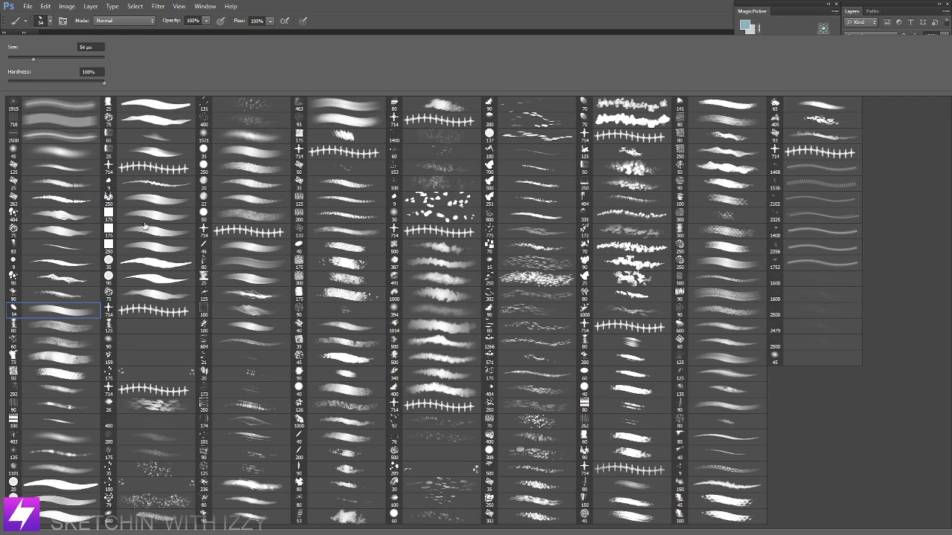
{"action": "double_click", "coordinate": [156, 198]}
{"action": "key", "text": "ctrl+plus"}
{"action": "mouse_move", "coordinate": [397, 254]}
{"action": "left_mouse_down"}
{"action": "mouse_move", "coordinate": [558, 261]}
{"action": "mouse_move", "coordinate": [597, 297]}
{"action": "left_mouse_up"}
{"action": "mouse_move", "coordinate": [485, 260]}
{"action": "left_mouse_down"}
{"action": "mouse_move", "coordinate": [491, 211]}
{"action": "mouse_move", "coordinate": [463, 152]}
{"action": "mouse_move", "coordinate": [486, 198]}
{"action": "mouse_move", "coordinate": [448, 144]}
{"action": "mouse_move", "coordinate": [479, 182]}
{"action": "mouse_move", "coordinate": [504, 258]}
{"action": "mouse_move", "coordinate": [494, 349]}
{"action": "mouse_move", "coordinate": [504, 353]}
{"action": "mouse_move", "coordinate": [481, 405]}
{"action": "left_mouse_up"}
{"action": "key", "text": "bracketright"}
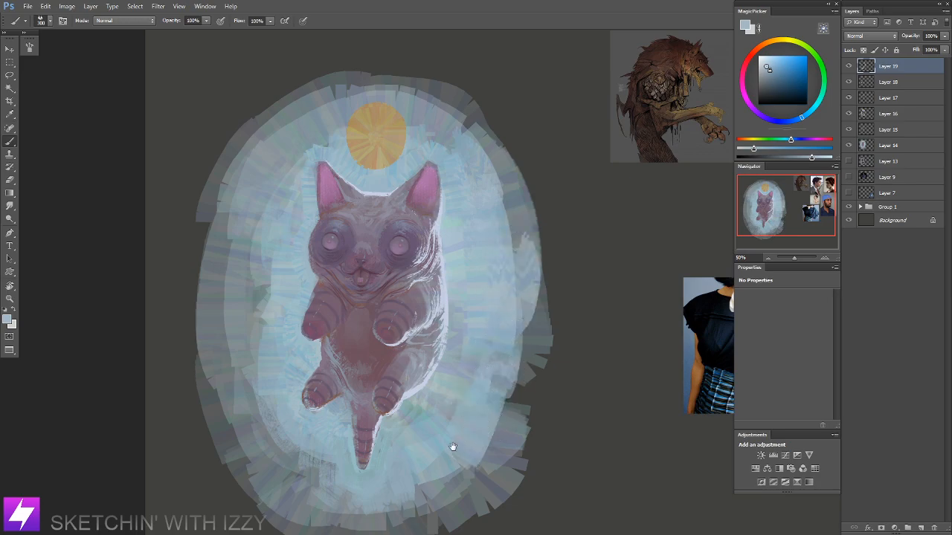
Step: Cover more of the striped background around the creature with sampled light blues, using a reduced brush size
{"action": "left_click_drag", "start_coordinate": [450, 455], "coordinate": [516, 388]}
{"action": "left_click", "coordinate": [334, 283], "text": "alt"}
{"action": "mouse_move", "coordinate": [309, 272]}
{"action": "left_mouse_down"}
{"action": "mouse_move", "coordinate": [317, 300]}
{"action": "mouse_move", "coordinate": [307, 176]}
{"action": "mouse_move", "coordinate": [322, 108]}
{"action": "left_mouse_up"}
{"action": "left_click", "coordinate": [345, 182], "text": "alt"}
{"action": "key", "text": "bracketleft"}
{"action": "key", "text": "bracketleft"}
{"action": "left_click_drag", "start_coordinate": [353, 209], "coordinate": [316, 214]}
{"action": "mouse_move", "coordinate": [420, 407]}
{"action": "left_mouse_down"}
{"action": "mouse_move", "coordinate": [419, 434]}
{"action": "mouse_move", "coordinate": [430, 439]}
{"action": "left_mouse_up"}
{"action": "left_click_drag", "start_coordinate": [487, 431], "coordinate": [552, 345]}
{"action": "key", "text": "ctrl+minus"}
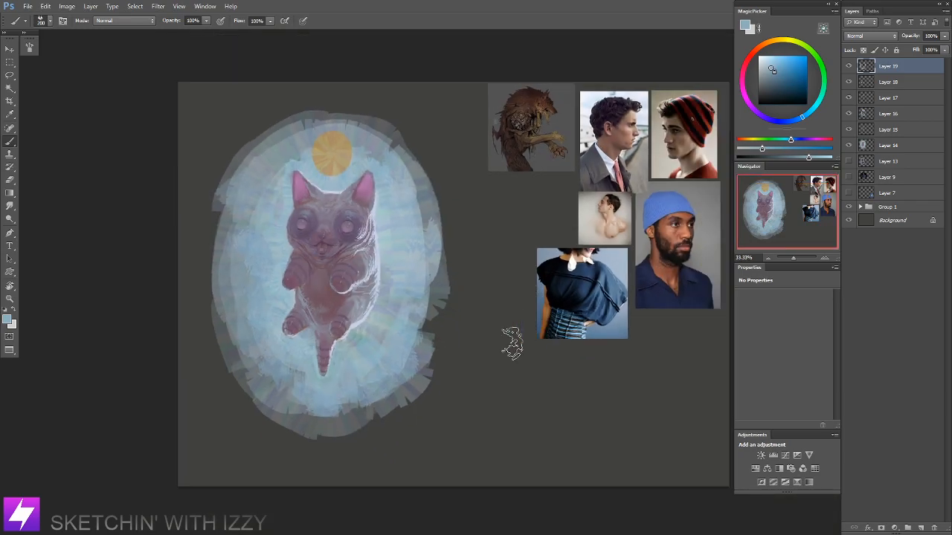
Step: Shift Layers 14 to 19 slightly to the right and draw a circular selection around the creature
{"action": "left_click_drag", "start_coordinate": [417, 315], "coordinate": [473, 318]}
{"action": "left_click", "coordinate": [9, 62]}
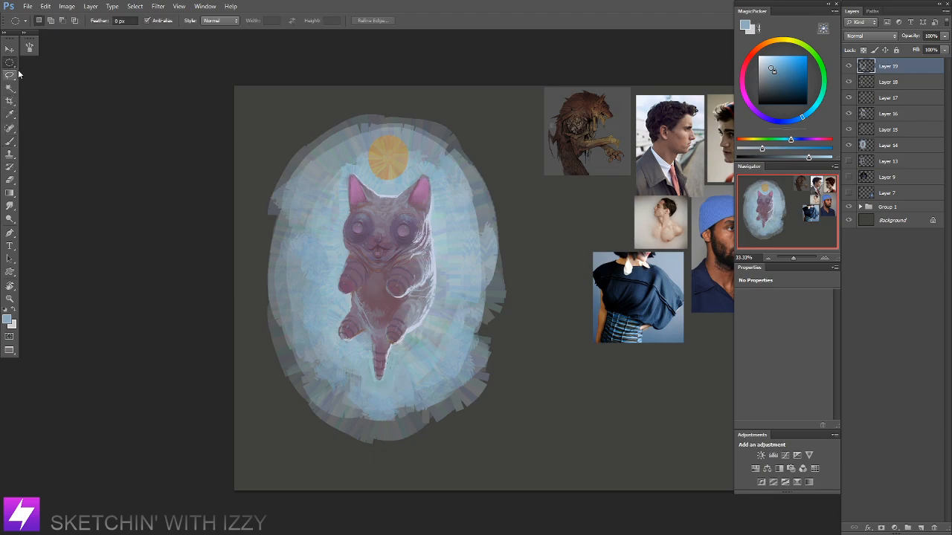
{"action": "left_click", "coordinate": [882, 147], "text": "shift"}
{"action": "mouse_move", "coordinate": [448, 283]}
{"action": "left_mouse_down"}
{"action": "mouse_move", "coordinate": [437, 290]}
{"action": "mouse_move", "coordinate": [480, 282]}
{"action": "mouse_move", "coordinate": [448, 309]}
{"action": "left_mouse_up"}
{"action": "left_click_drag", "start_coordinate": [398, 258], "coordinate": [578, 399]}
{"action": "left_click_drag", "start_coordinate": [452, 310], "coordinate": [458, 311]}
Step: Fill the circular selection on Layer 19 with textured blue brushwork, adding a sampled lighter blue around the creature
{"action": "key", "text": "b"}
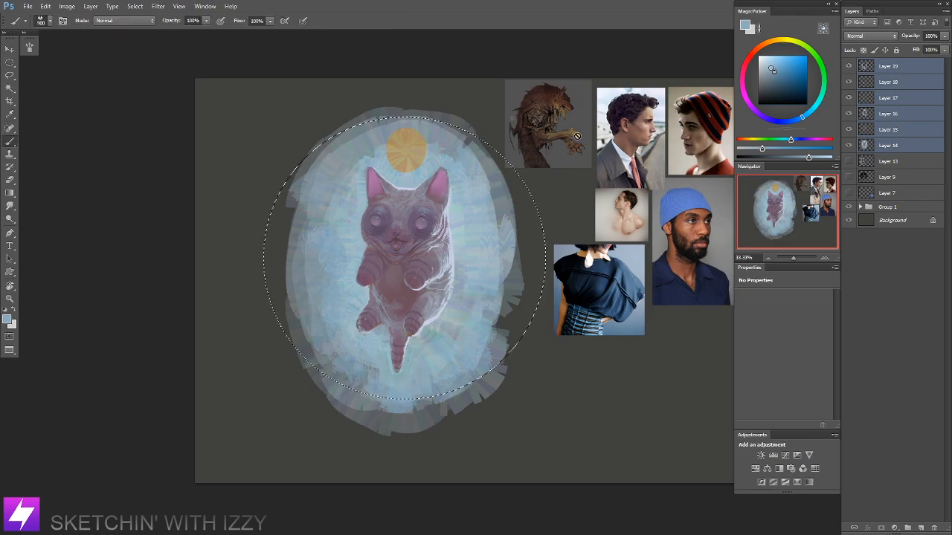
{"action": "left_click", "coordinate": [885, 66]}
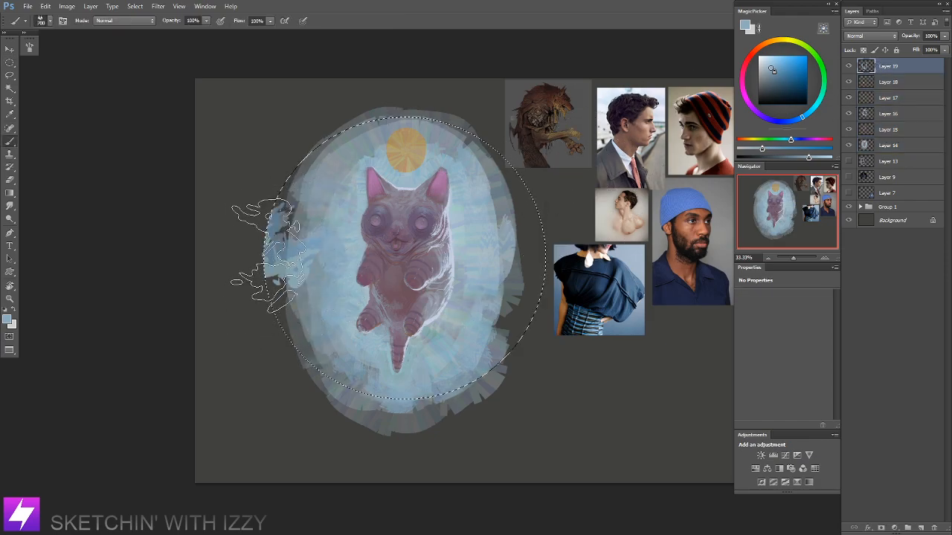
{"action": "left_click_drag", "start_coordinate": [265, 261], "coordinate": [286, 242]}
{"action": "key", "text": "bracketleft"}
{"action": "key", "text": "bracketleft"}
{"action": "key", "text": "bracketleft"}
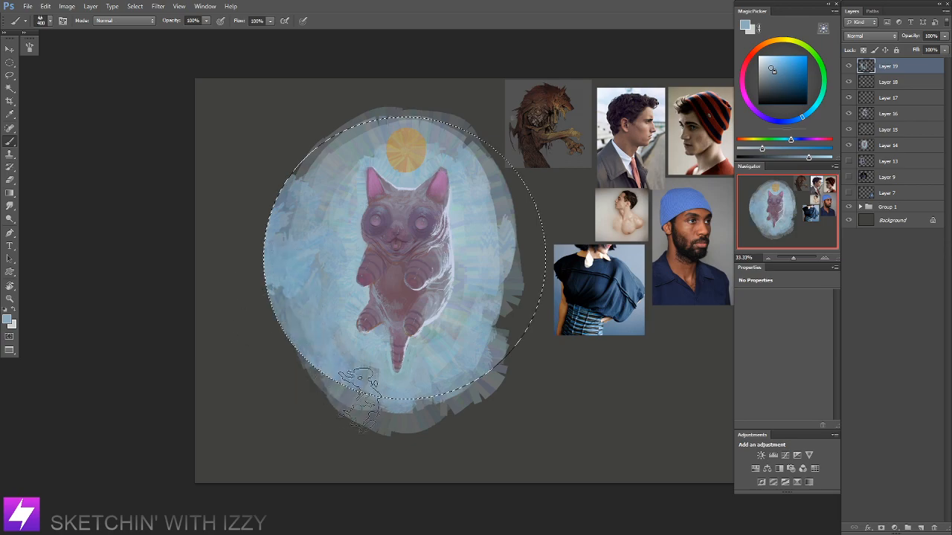
{"action": "mouse_move", "coordinate": [428, 408]}
{"action": "left_mouse_down"}
{"action": "mouse_move", "coordinate": [453, 370]}
{"action": "mouse_move", "coordinate": [519, 331]}
{"action": "mouse_move", "coordinate": [506, 303]}
{"action": "mouse_move", "coordinate": [518, 284]}
{"action": "mouse_move", "coordinate": [511, 303]}
{"action": "mouse_move", "coordinate": [535, 292]}
{"action": "mouse_move", "coordinate": [510, 265]}
{"action": "mouse_move", "coordinate": [513, 210]}
{"action": "mouse_move", "coordinate": [504, 243]}
{"action": "mouse_move", "coordinate": [512, 191]}
{"action": "left_mouse_up"}
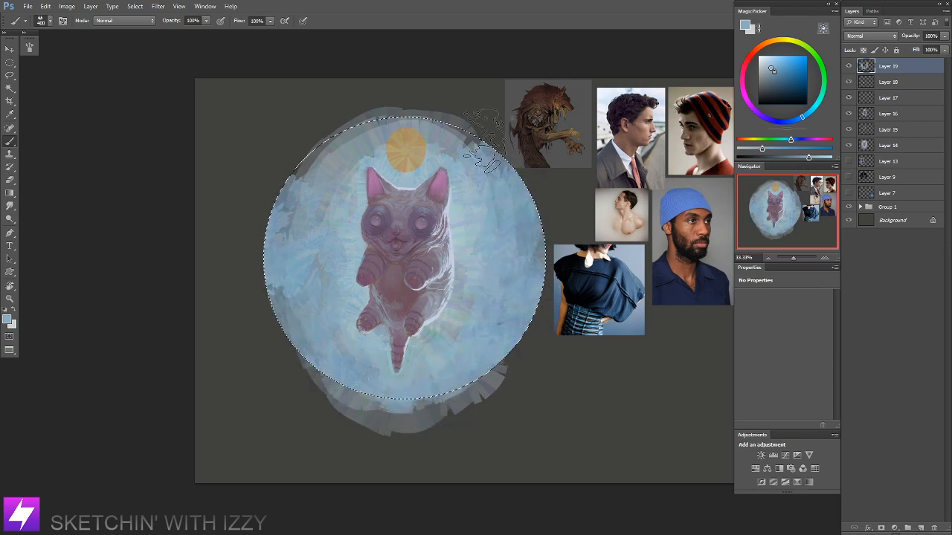
{"action": "mouse_move", "coordinate": [470, 147]}
{"action": "left_mouse_down"}
{"action": "mouse_move", "coordinate": [446, 110]}
{"action": "mouse_move", "coordinate": [305, 147]}
{"action": "left_mouse_up"}
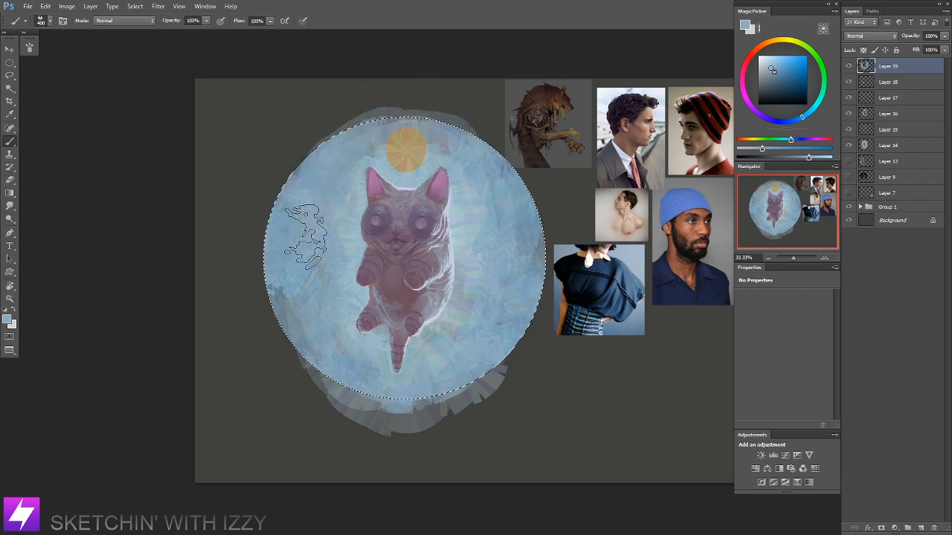
{"action": "left_click", "coordinate": [346, 240], "text": "alt"}
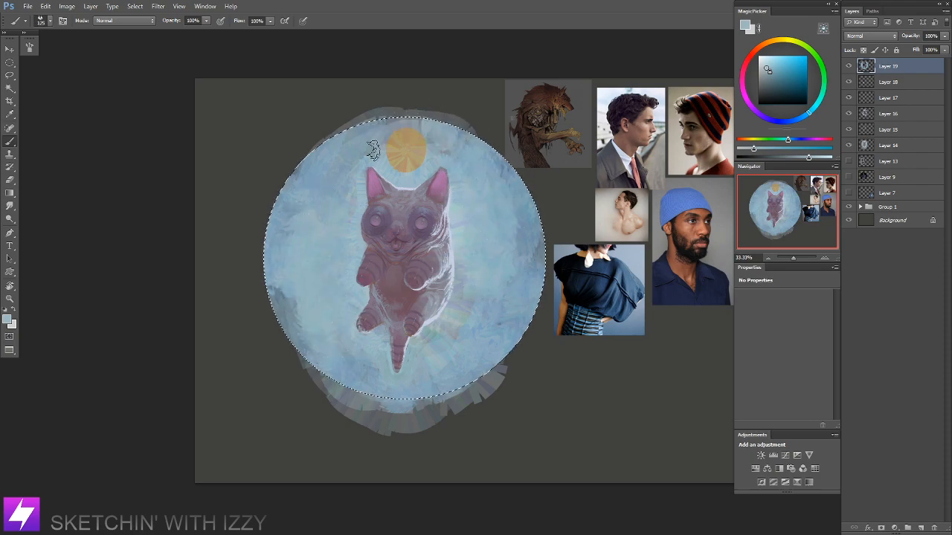
Step: Repaint the sun above the creature with its sampled colour shifted to a brighter, warmer yellow
{"action": "left_click", "coordinate": [409, 145], "text": "alt"}
{"action": "key", "text": "bracketleft"}
{"action": "key", "text": "bracketleft"}
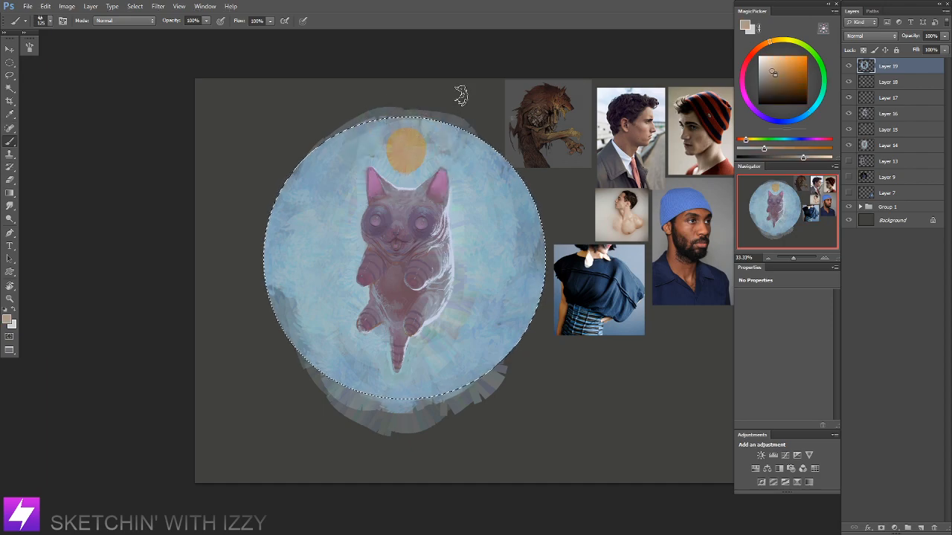
{"action": "left_click_drag", "start_coordinate": [803, 157], "coordinate": [820, 157]}
{"action": "left_click_drag", "start_coordinate": [746, 139], "coordinate": [822, 157]}
{"action": "key", "text": "bracketright"}
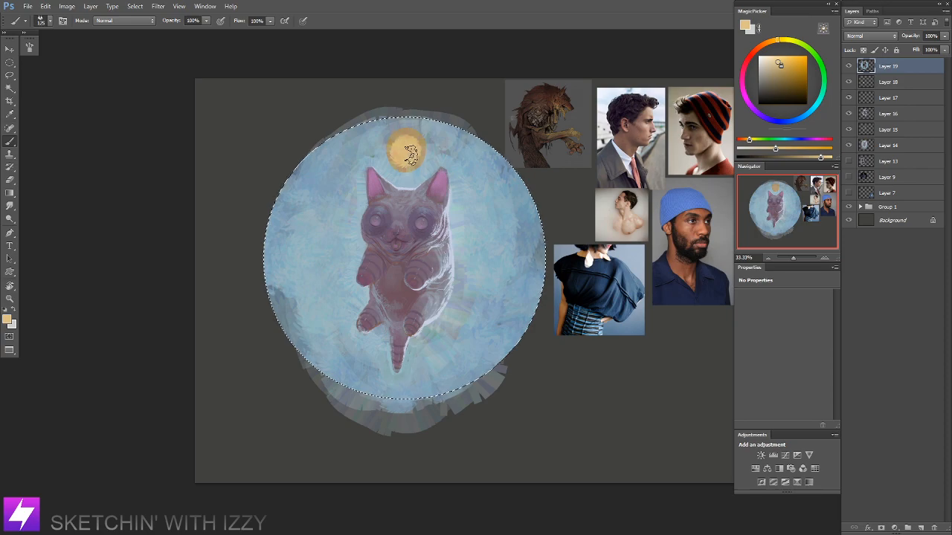
Step: Sample the disc's blue, enlarge the textured brush to 400 px and cover the darker patch at the disc's lower-left edge
{"action": "left_click_drag", "start_coordinate": [489, 323], "coordinate": [505, 325]}
{"action": "left_click", "coordinate": [337, 360], "text": "alt"}
{"action": "key", "text": "bracketright"}
{"action": "key", "text": "bracketright"}
{"action": "key", "text": "bracketright"}
{"action": "key", "text": "bracketright"}
{"action": "key", "text": "bracketright"}
{"action": "key", "text": "bracketright"}
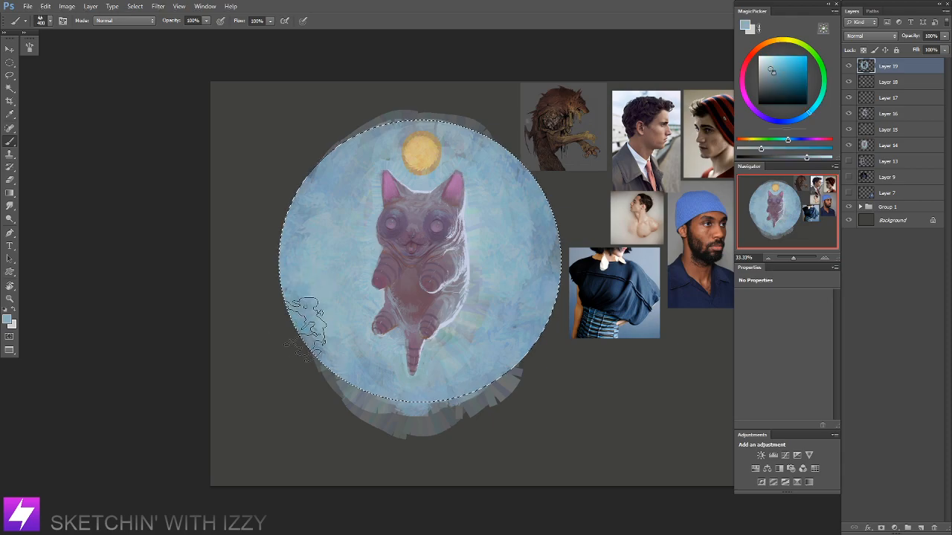
Step: Switch to a flat rectangular brush and paint radiating strokes across the disc, adding a sampled lighter blue at 250 px
{"action": "right_click", "coordinate": [329, 222]}
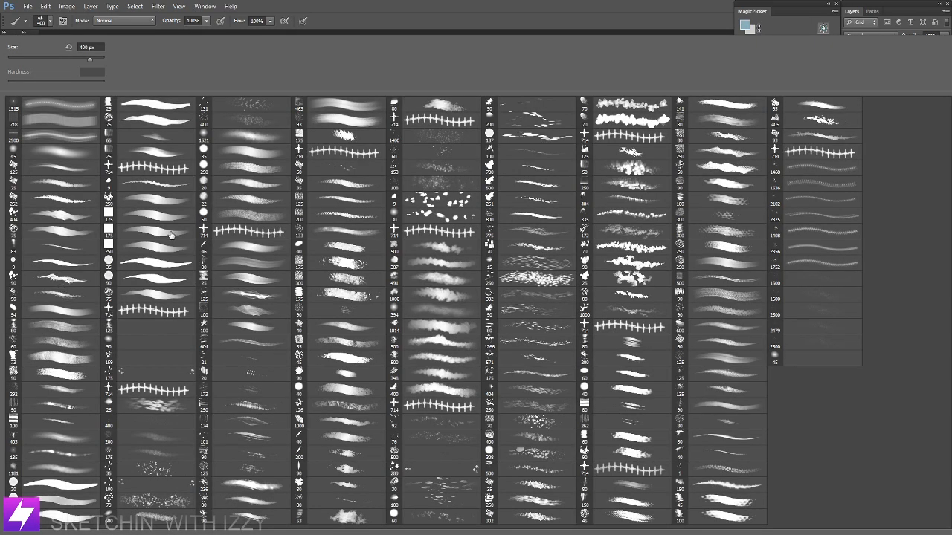
{"action": "double_click", "coordinate": [171, 236]}
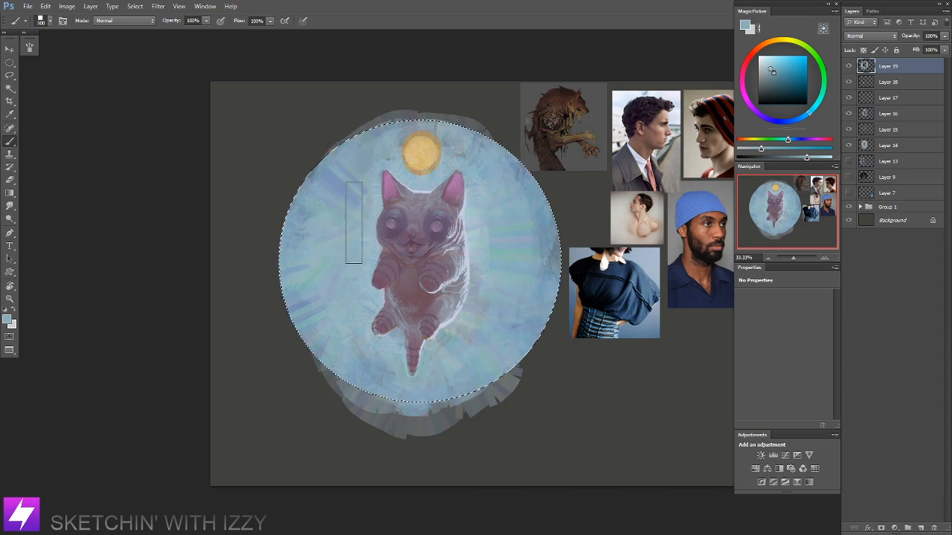
{"action": "left_click", "coordinate": [384, 195], "text": "alt"}
{"action": "key", "text": "bracketleft"}
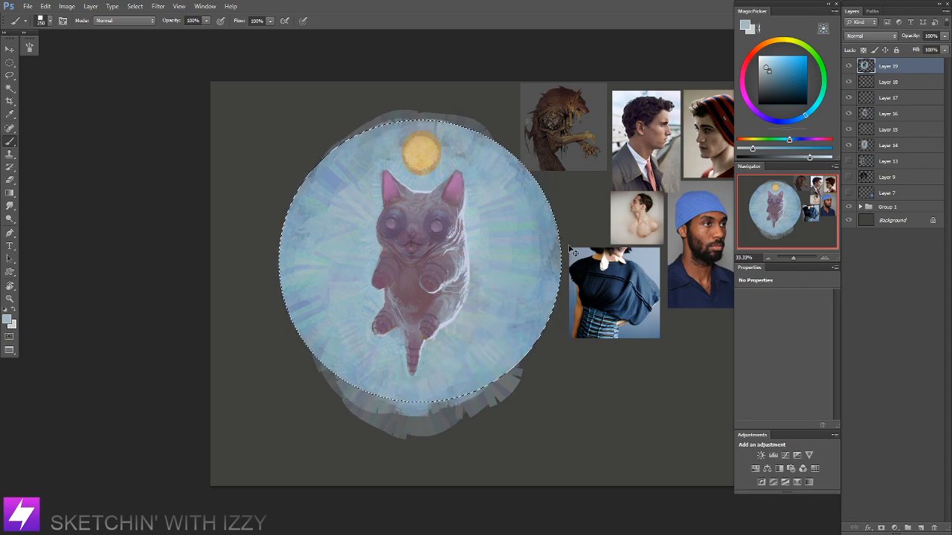
Step: Invert the circular selection and add a new layer above Layer 19
{"action": "key", "text": "ctrl+shift+i"}
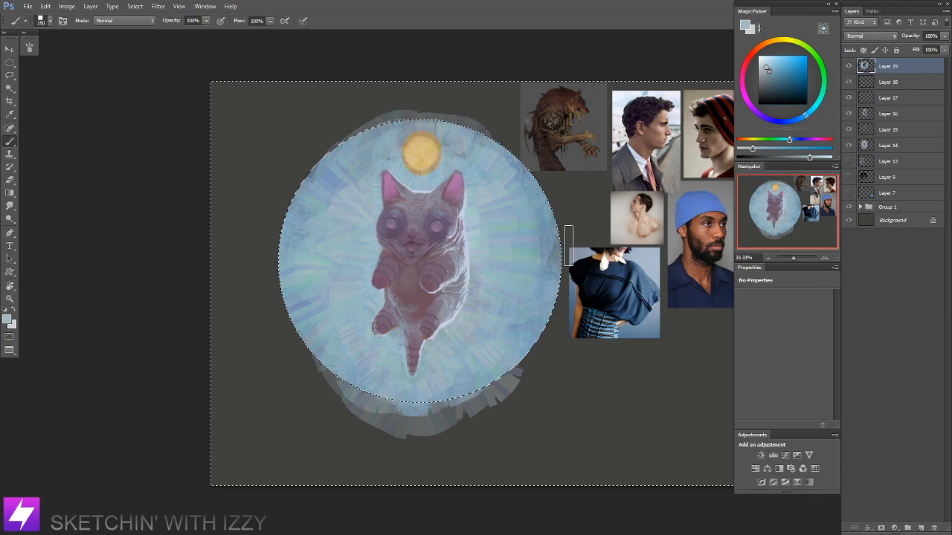
{"action": "left_click_drag", "start_coordinate": [543, 376], "coordinate": [513, 383]}
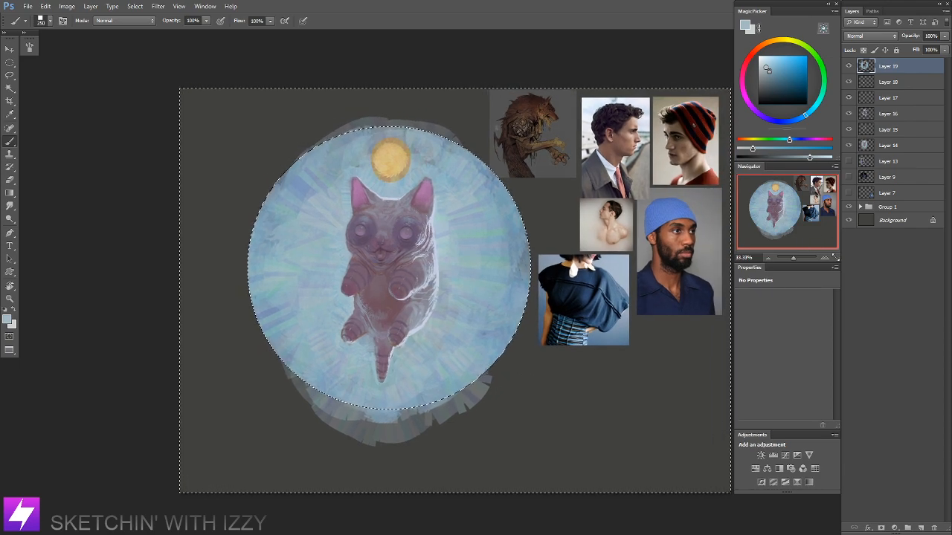
{"action": "key", "text": "ctrl+shift+alt+n"}
Step: Try filling the area outside the disc with a sampled near-white and a darker greyish blue, undoing both fills
{"action": "left_click_drag", "start_coordinate": [503, 303], "coordinate": [481, 307]}
{"action": "left_click", "coordinate": [629, 106], "text": "alt"}
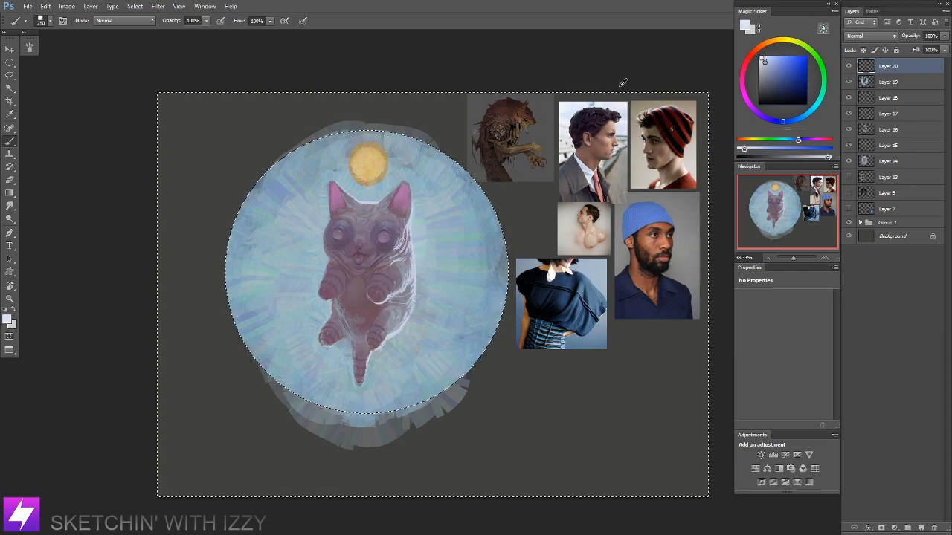
{"action": "key", "text": "alt+BackSpace"}
{"action": "key", "text": "ctrl+z"}
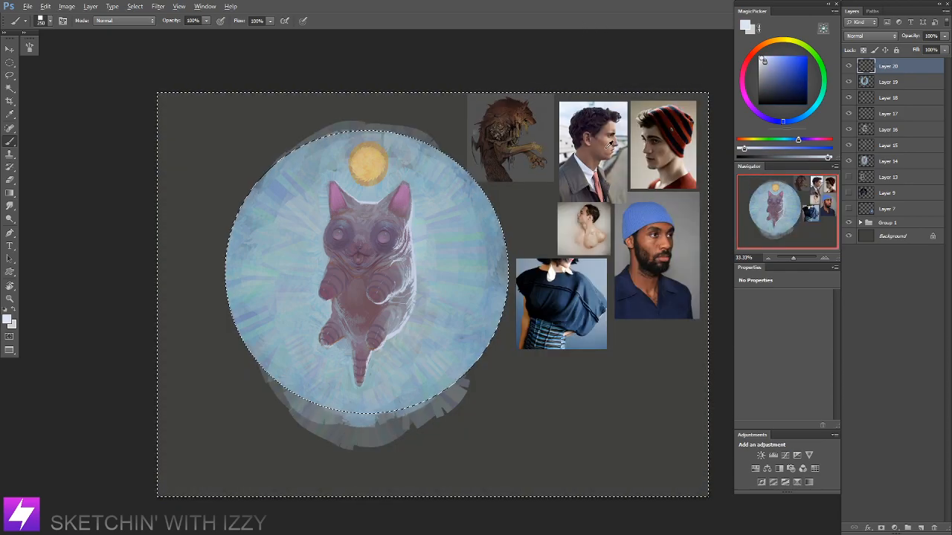
{"action": "left_click_drag", "start_coordinate": [760, 149], "coordinate": [740, 148]}
{"action": "key", "text": "alt+BackSpace"}
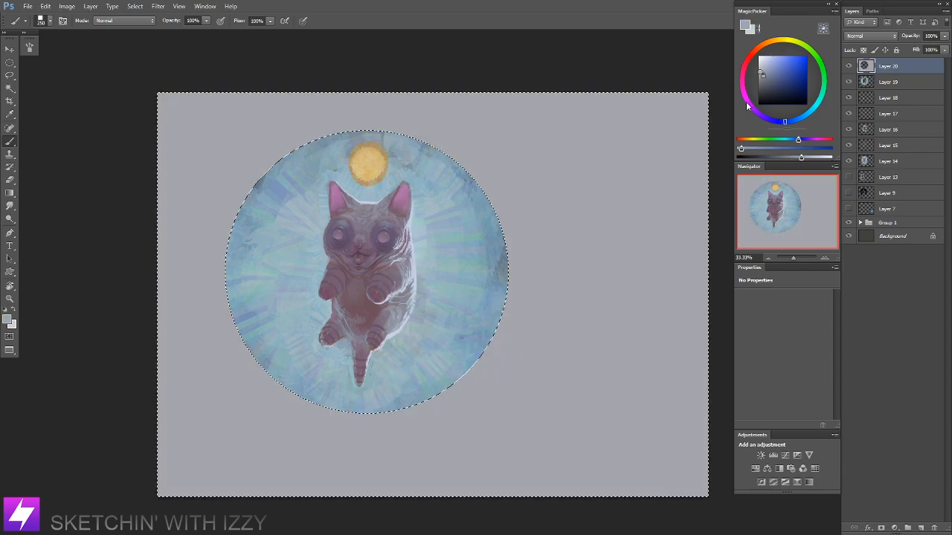
{"action": "key", "text": "ctrl+z"}
Step: Sample the dark grey of the canvas background and fill the area outside the disc with it
{"action": "left_click", "coordinate": [573, 361], "text": "alt"}
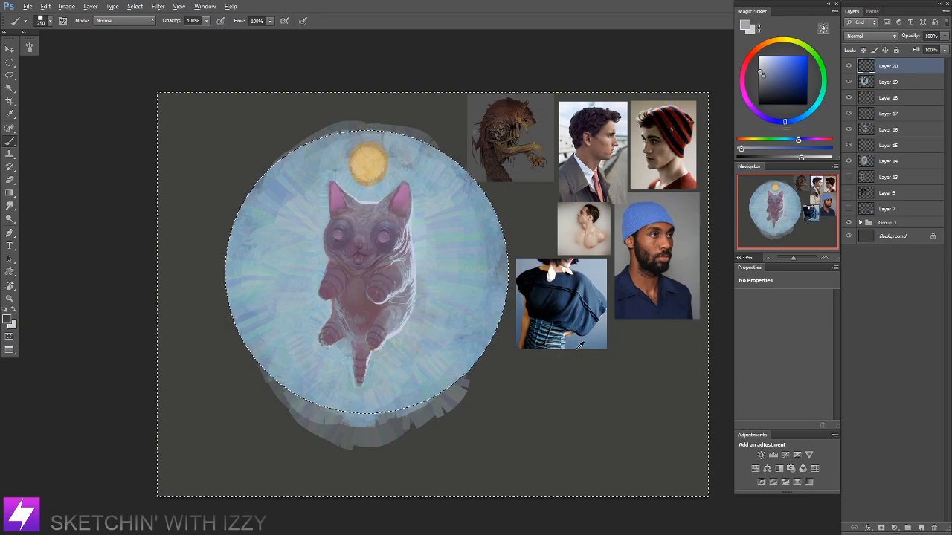
{"action": "key", "text": "alt+BackSpace"}
{"action": "left_click_drag", "start_coordinate": [488, 333], "coordinate": [556, 347]}
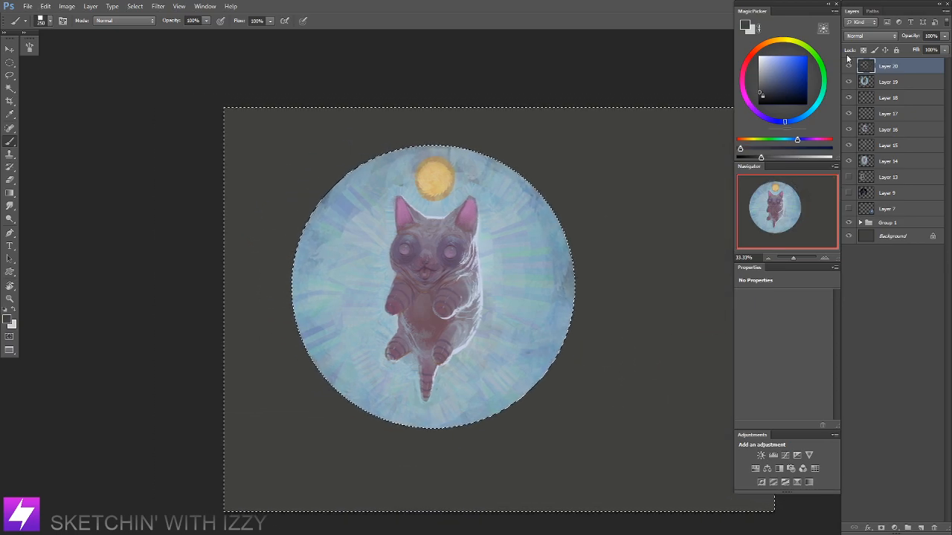
Step: Add a new layer directly above Layer 19 and clear the selection
{"action": "left_click", "coordinate": [876, 83]}
{"action": "key", "text": "ctrl+alt+shift+n"}
{"action": "left_click_drag", "start_coordinate": [436, 335], "coordinate": [434, 332]}
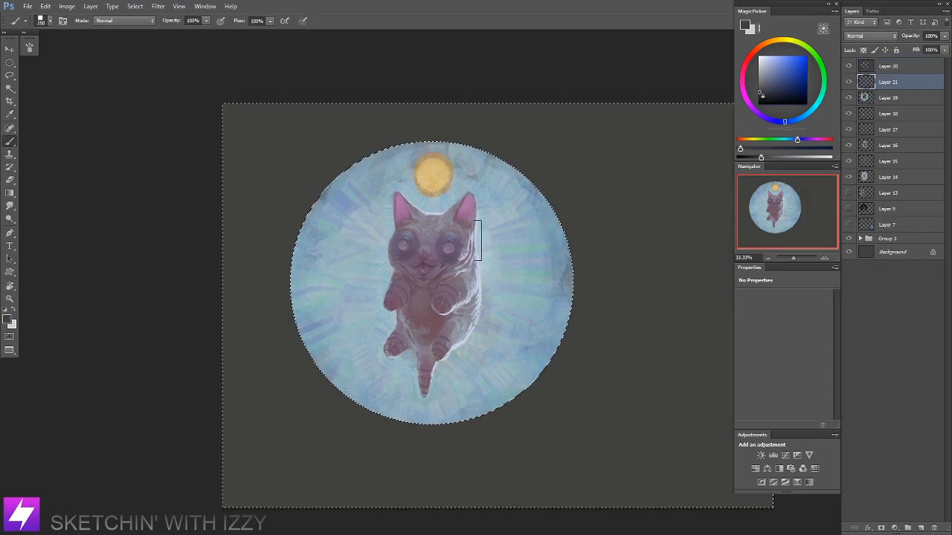
{"action": "key", "text": "l"}
{"action": "key", "text": "ctrl+d"}
Step: Lasso a loose outline around the whole creature and copy its merged artwork onto a layer above Layer 19
{"action": "key", "text": "ctrl+plus"}
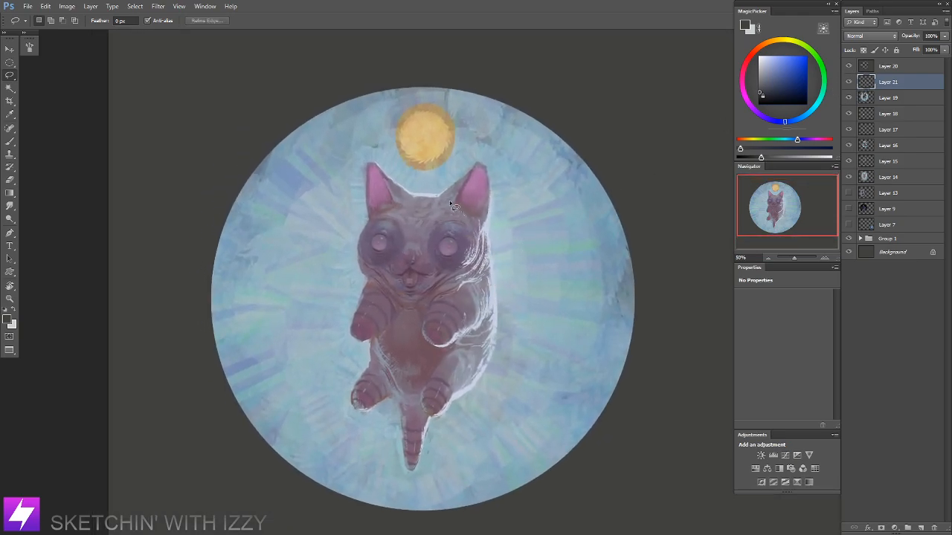
{"action": "mouse_move", "coordinate": [362, 153]}
{"action": "left_mouse_down"}
{"action": "mouse_move", "coordinate": [332, 216]}
{"action": "mouse_move", "coordinate": [327, 400]}
{"action": "mouse_move", "coordinate": [352, 441]}
{"action": "left_mouse_up"}
{"action": "mouse_move", "coordinate": [483, 455]}
{"action": "left_mouse_down"}
{"action": "mouse_move", "coordinate": [532, 283]}
{"action": "mouse_move", "coordinate": [508, 186]}
{"action": "mouse_move", "coordinate": [476, 158]}
{"action": "left_mouse_up"}
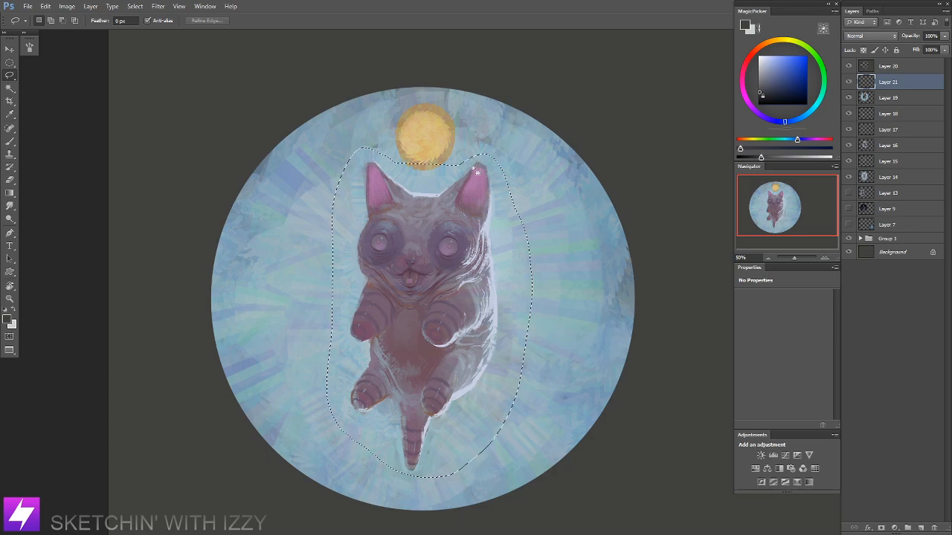
{"action": "key", "text": "ctrl+minus"}
{"action": "left_click_drag", "start_coordinate": [456, 347], "coordinate": [478, 352]}
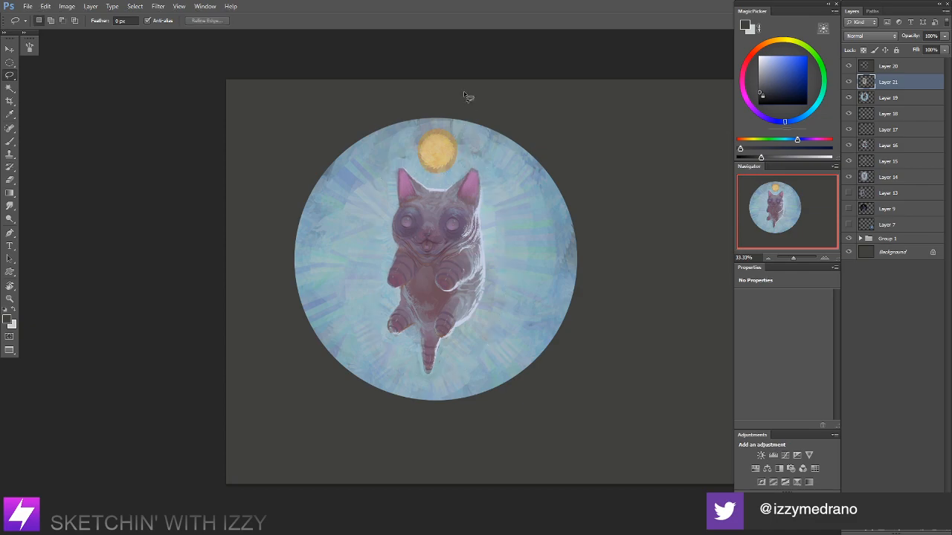
Step: Scale the creature copy up to about 124% width and 110% height
{"action": "key", "text": "ctrl+t"}
{"action": "mouse_move", "coordinate": [508, 380]}
{"action": "left_mouse_down"}
{"action": "mouse_move", "coordinate": [516, 367]}
{"action": "mouse_move", "coordinate": [515, 388]}
{"action": "left_mouse_up"}
{"action": "left_click_drag", "start_coordinate": [515, 268], "coordinate": [523, 268]}
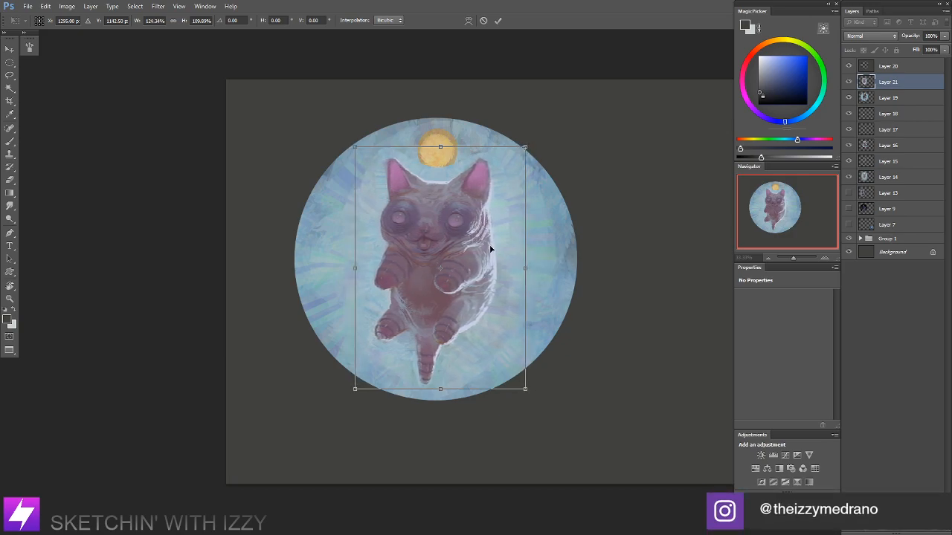
Step: Warp the creature copy slightly around the upper-left corner, tail and lower-right side, and apply the transformation
{"action": "right_click", "coordinate": [467, 268]}
{"action": "left_click", "coordinate": [462, 296]}
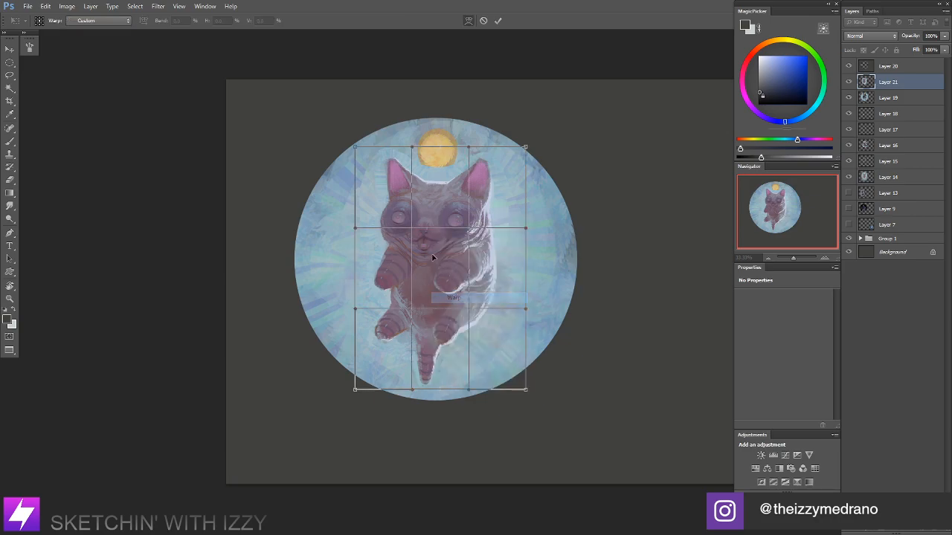
{"action": "left_click_drag", "start_coordinate": [417, 225], "coordinate": [416, 222]}
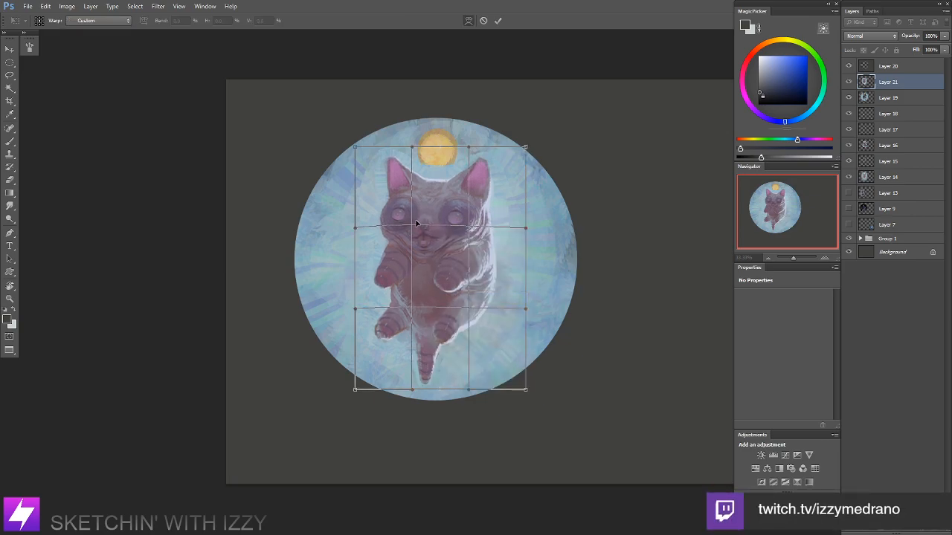
{"action": "left_click_drag", "start_coordinate": [356, 148], "coordinate": [351, 157]}
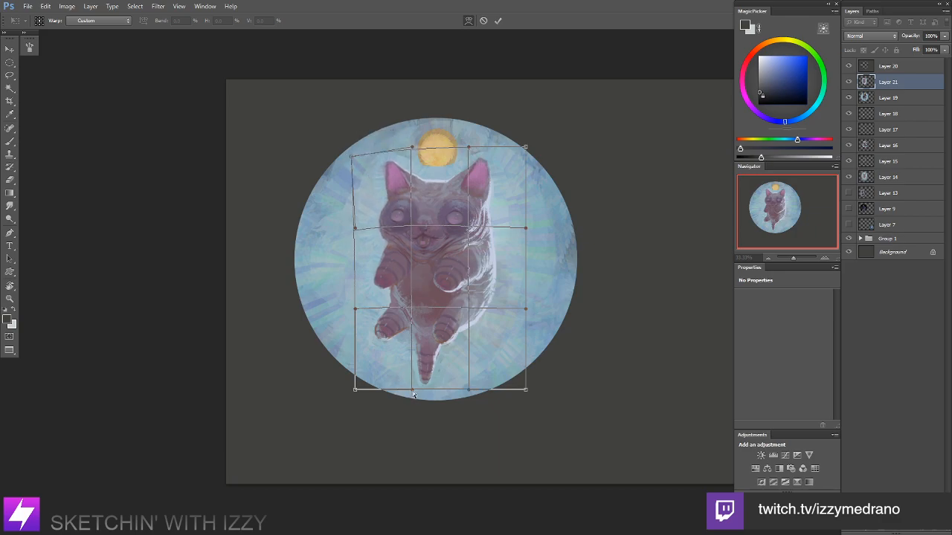
{"action": "left_click_drag", "start_coordinate": [412, 388], "coordinate": [354, 382]}
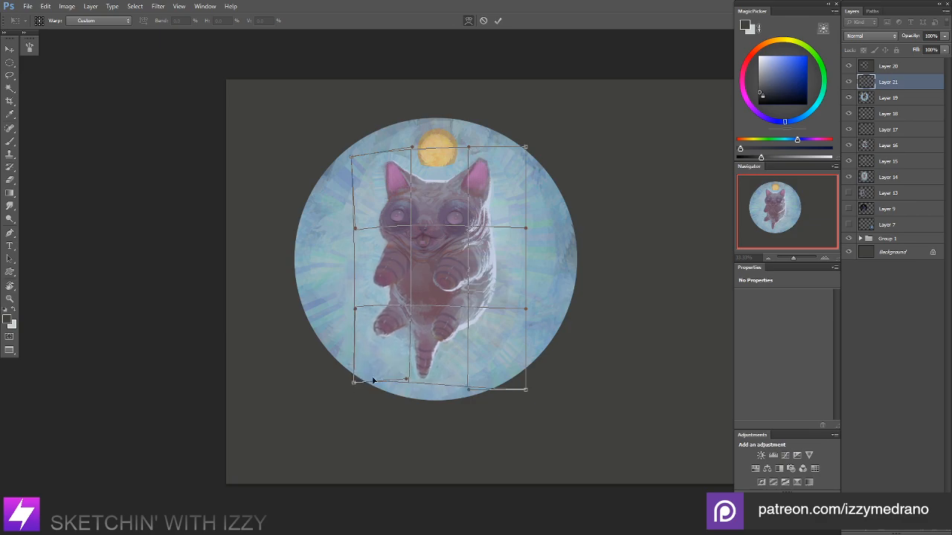
{"action": "left_click_drag", "start_coordinate": [514, 322], "coordinate": [510, 312]}
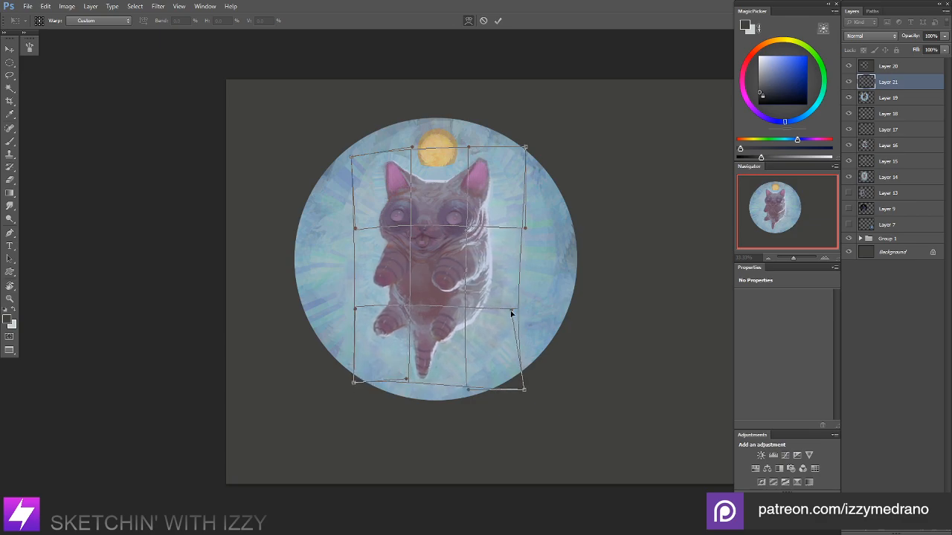
{"action": "key", "text": "Return"}
{"action": "mouse_move", "coordinate": [496, 270]}
{"action": "left_mouse_down"}
{"action": "mouse_move", "coordinate": [459, 263]}
{"action": "mouse_move", "coordinate": [493, 267]}
{"action": "left_mouse_up"}
{"action": "left_click", "coordinate": [459, 260], "text": "ctrl"}
{"action": "key", "text": "ctrl+minus"}
{"action": "left_click_drag", "start_coordinate": [598, 318], "coordinate": [572, 281]}
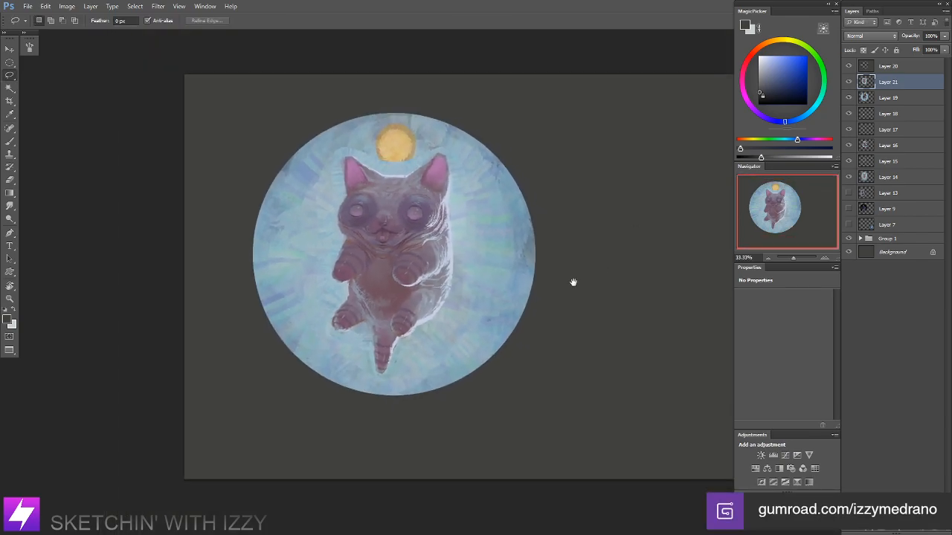
Step: Hide Layer 21, lasso the original creature's face around the eyes and mouth, and copy it onto a new layer above
{"action": "left_click", "coordinate": [848, 82]}
{"action": "left_click", "coordinate": [375, 197], "text": "ctrl"}
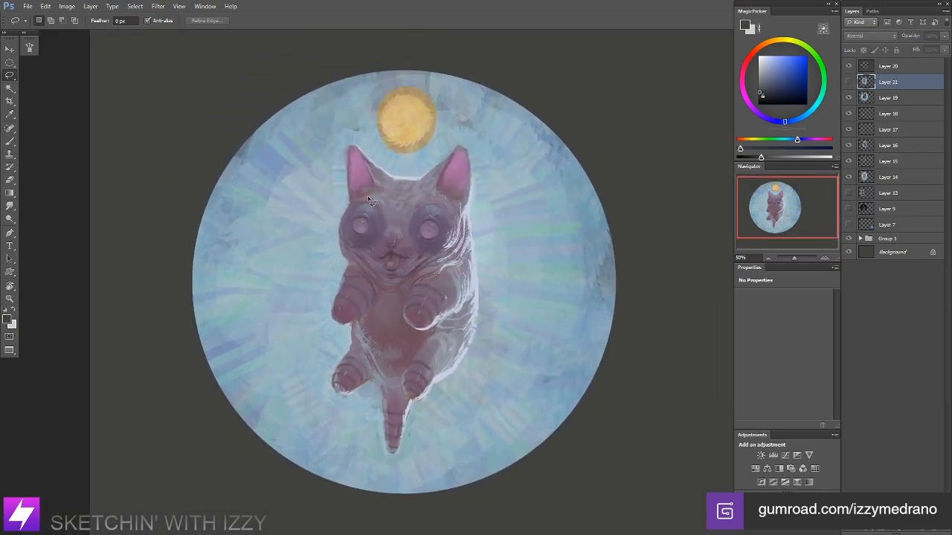
{"action": "mouse_move", "coordinate": [356, 209]}
{"action": "left_mouse_down"}
{"action": "mouse_move", "coordinate": [339, 224]}
{"action": "mouse_move", "coordinate": [342, 246]}
{"action": "mouse_move", "coordinate": [374, 279]}
{"action": "left_mouse_up"}
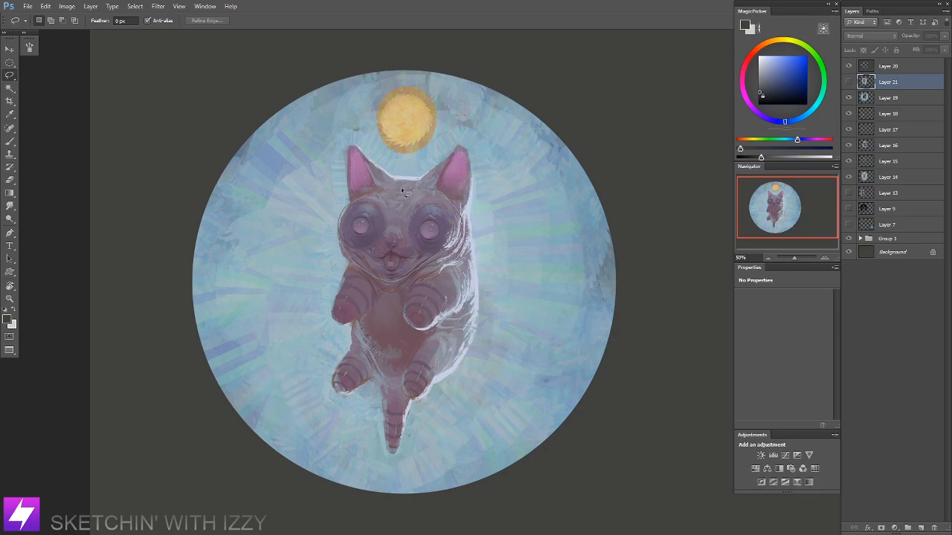
{"action": "left_click_drag", "start_coordinate": [360, 225], "coordinate": [452, 195]}
{"action": "key", "text": "ctrl+j"}
Step: Enlarge the copied face to about 125% and position it over the enlarged creature's head
{"action": "key", "text": "ctrl+t"}
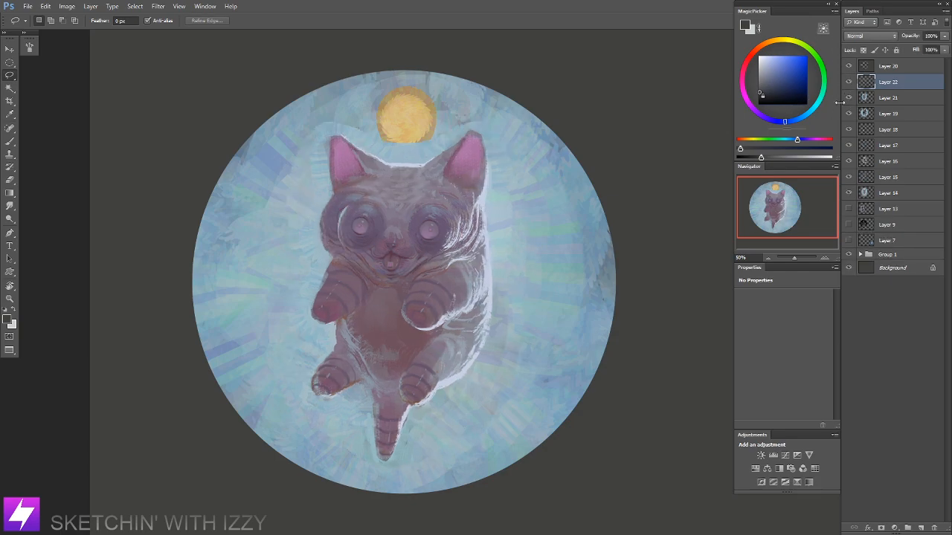
{"action": "left_click_drag", "start_coordinate": [475, 232], "coordinate": [497, 215]}
{"action": "key", "text": "Return"}
{"action": "key", "text": "l"}
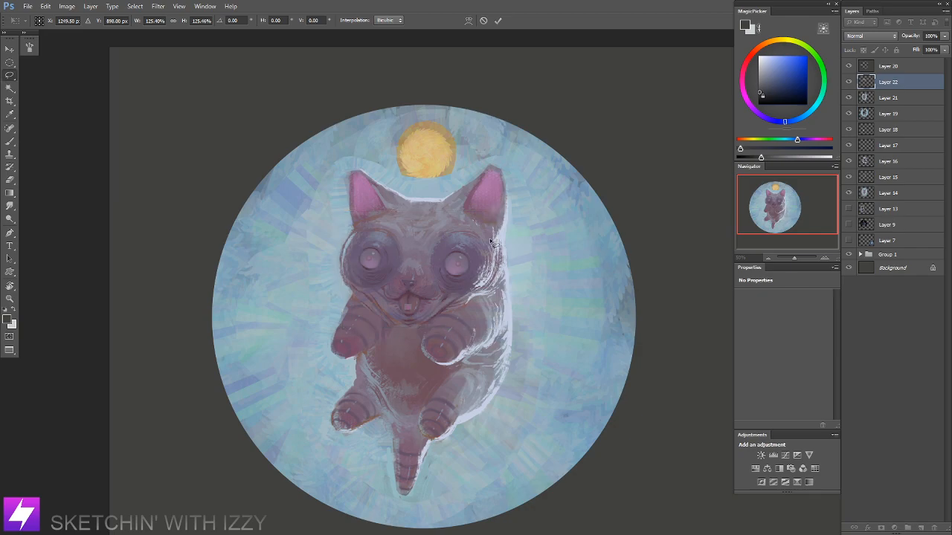
{"action": "left_click_drag", "start_coordinate": [496, 252], "coordinate": [495, 252]}
Step: Erase the edges of the enlarged face copy to blend it into the creature's head
{"action": "key", "text": "e"}
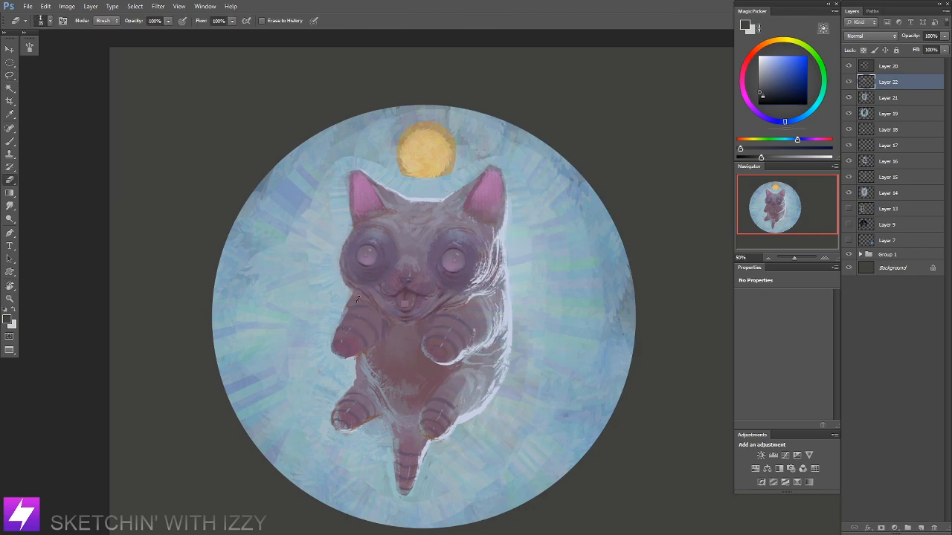
{"action": "left_click_drag", "start_coordinate": [383, 348], "coordinate": [420, 358]}
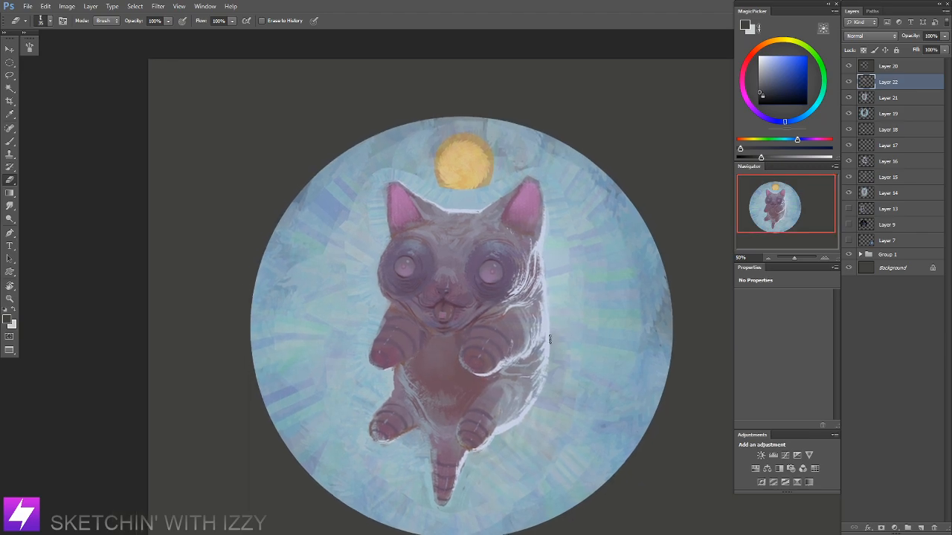
Step: Flip the canvas horizontally to check the enlarged creature in mirror view
{"action": "key", "text": "ctrl+minus"}
{"action": "key", "text": "r"}
{"action": "left_click_drag", "start_coordinate": [480, 395], "coordinate": [515, 380]}
{"action": "key", "text": "Escape"}
{"action": "key", "text": "ctrl+minus"}
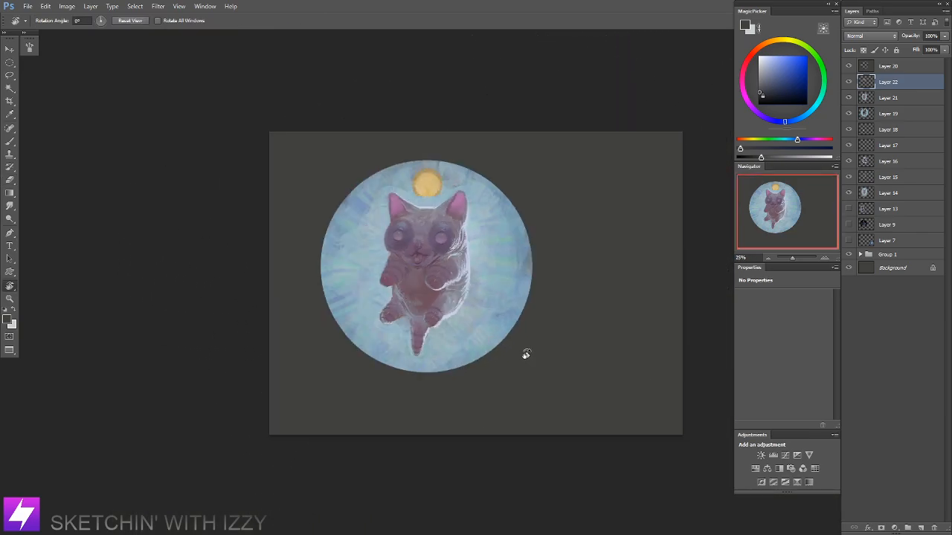
{"action": "key", "text": "ctrl+shift+h"}
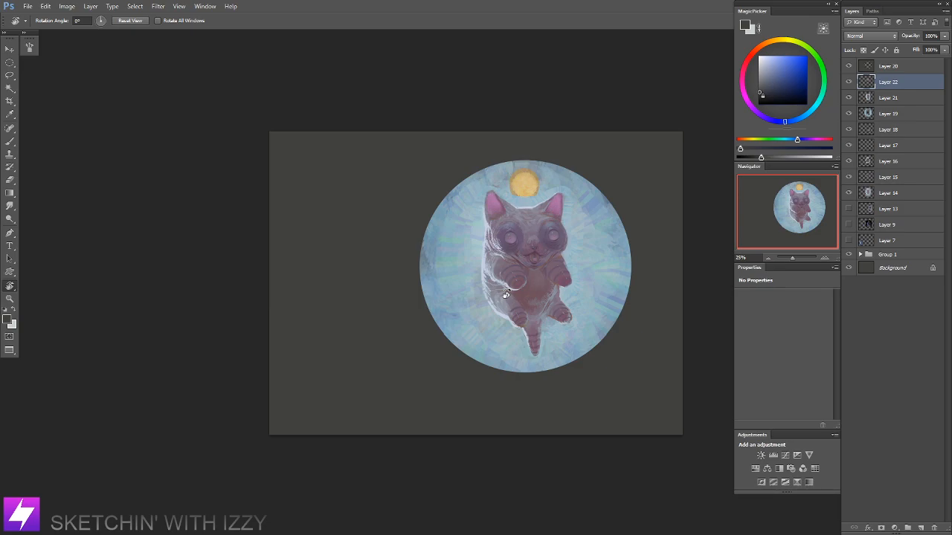
Step: Sample a greyish mauve from the creature's belly and brush it softly over the lower belly
{"action": "key", "text": "ctrl+plus"}
{"action": "left_click_drag", "start_coordinate": [571, 261], "coordinate": [554, 287]}
{"action": "key", "text": "ctrl+plus"}
{"action": "key", "text": "b"}
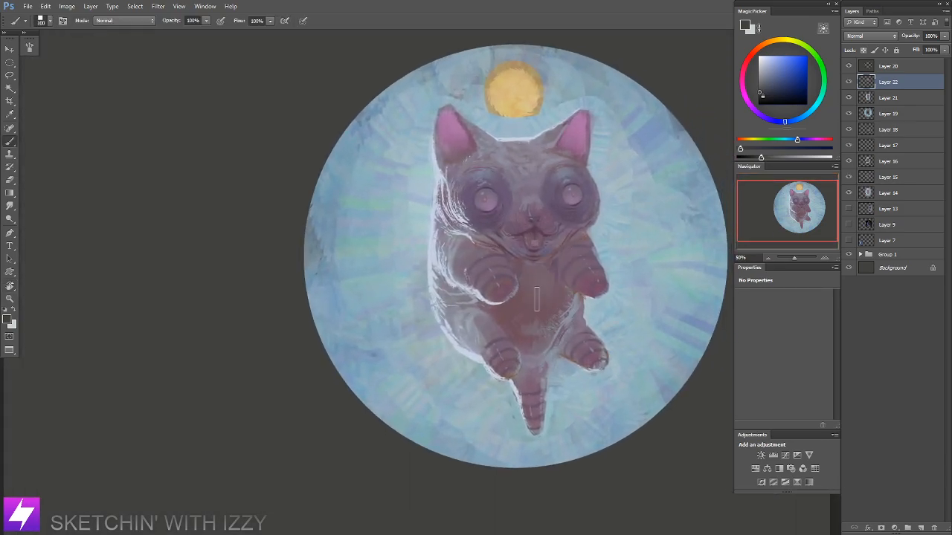
{"action": "left_click", "coordinate": [540, 324], "text": "alt"}
{"action": "key", "text": "bracketleft"}
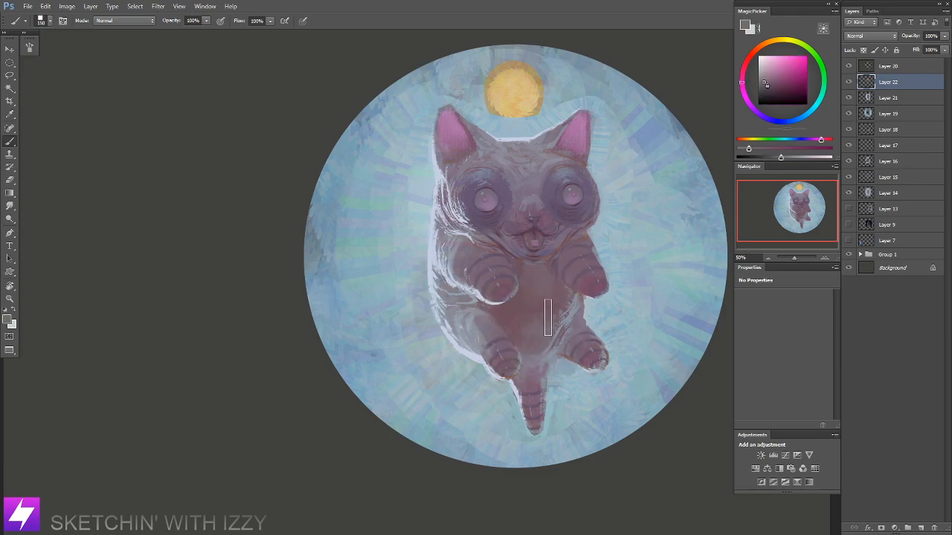
Step: Paint the creature's belly with a sampled reddish purple, using the flat brush at about 200 px and a smaller size
{"action": "left_click", "coordinate": [553, 287], "text": "alt"}
{"action": "key", "text": "bracketright"}
{"action": "key", "text": "bracketright"}
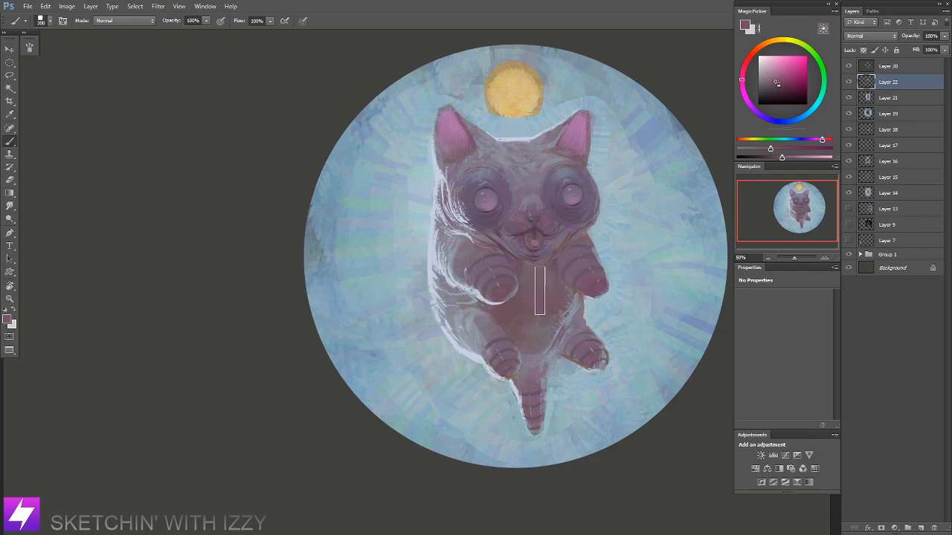
{"action": "mouse_move", "coordinate": [544, 303]}
{"action": "left_mouse_down"}
{"action": "mouse_move", "coordinate": [519, 313]}
{"action": "mouse_move", "coordinate": [542, 312]}
{"action": "mouse_move", "coordinate": [525, 315]}
{"action": "mouse_move", "coordinate": [530, 332]}
{"action": "left_mouse_up"}
{"action": "key", "text": "bracketleft"}
{"action": "key", "text": "bracketleft"}
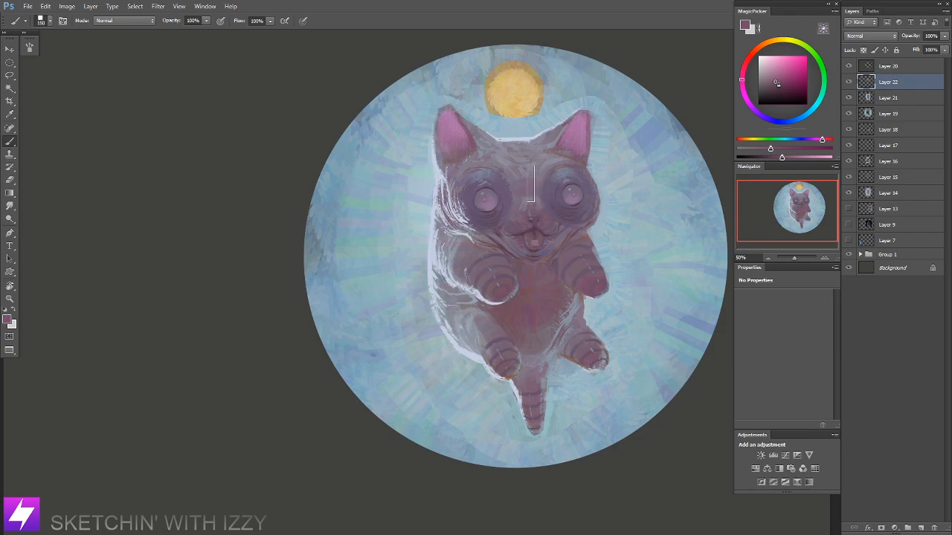
Step: Flip the canvas horizontally back to its original orientation
{"action": "left_click_drag", "start_coordinate": [562, 231], "coordinate": [583, 238]}
{"action": "key", "text": "ctrl+minus"}
{"action": "mouse_move", "coordinate": [584, 318]}
{"action": "left_mouse_down"}
{"action": "mouse_move", "coordinate": [602, 305]}
{"action": "mouse_move", "coordinate": [589, 308]}
{"action": "left_mouse_up"}
{"action": "key", "text": "ctrl+shift+h"}
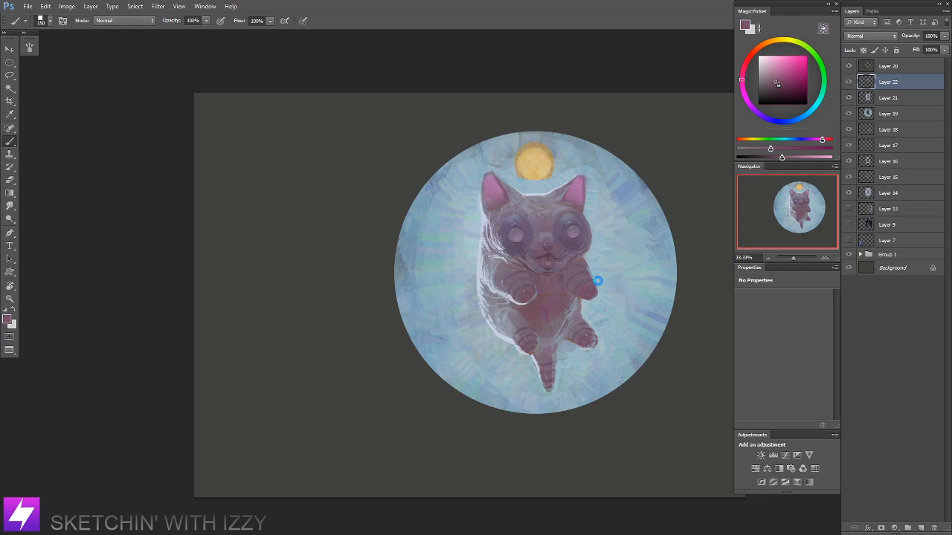
Step: Stretch the paint on Layer 22 slightly upward with Free Transform and add a new layer above it
{"action": "left_click_drag", "start_coordinate": [482, 297], "coordinate": [611, 303]}
{"action": "key", "text": "ctrl+plus"}
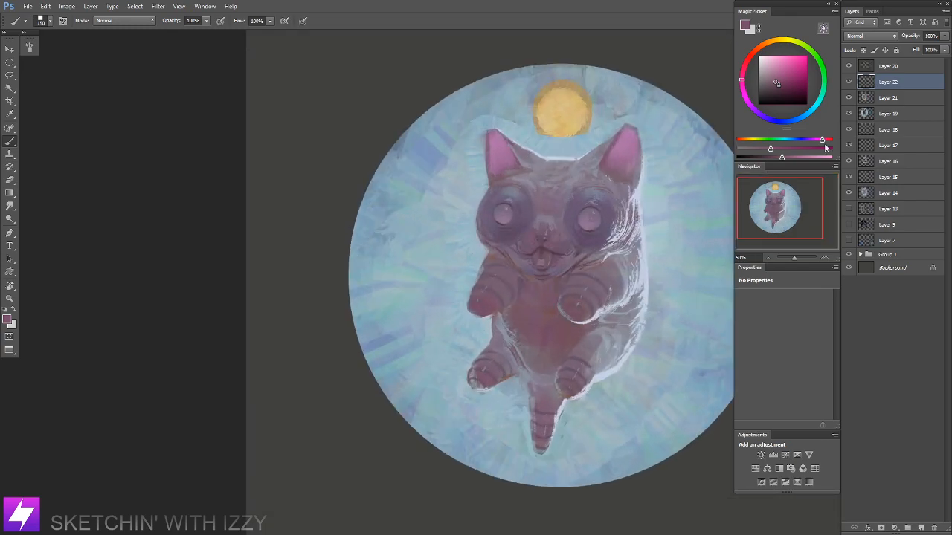
{"action": "key", "text": "ctrl+t"}
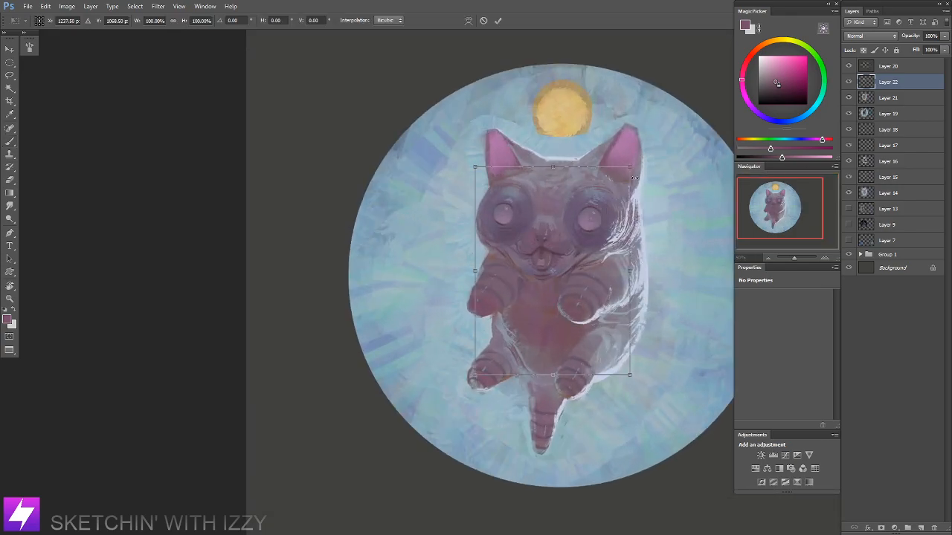
{"action": "left_click_drag", "start_coordinate": [630, 167], "coordinate": [630, 163]}
{"action": "key", "text": "Return"}
{"action": "left_click_drag", "start_coordinate": [675, 260], "coordinate": [600, 254]}
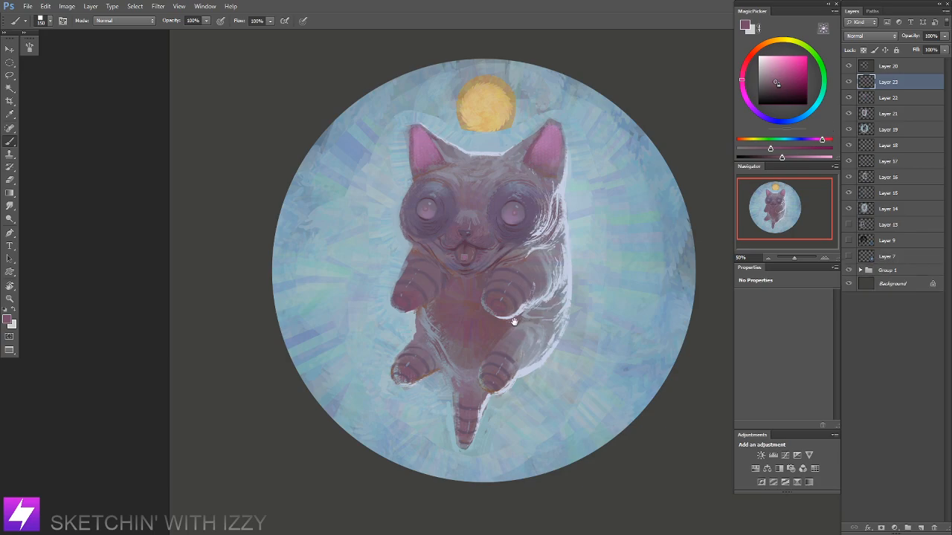
Step: Pick a small round brush at about 15 px and sample a dark muted purple from below the creature's eye for painting skin folds
{"action": "left_click_drag", "start_coordinate": [512, 319], "coordinate": [531, 324]}
{"action": "right_click", "coordinate": [313, 245]}
{"action": "double_click", "coordinate": [78, 264]}
{"action": "key", "text": "ctrl+plus"}
{"action": "left_click_drag", "start_coordinate": [499, 309], "coordinate": [442, 320]}
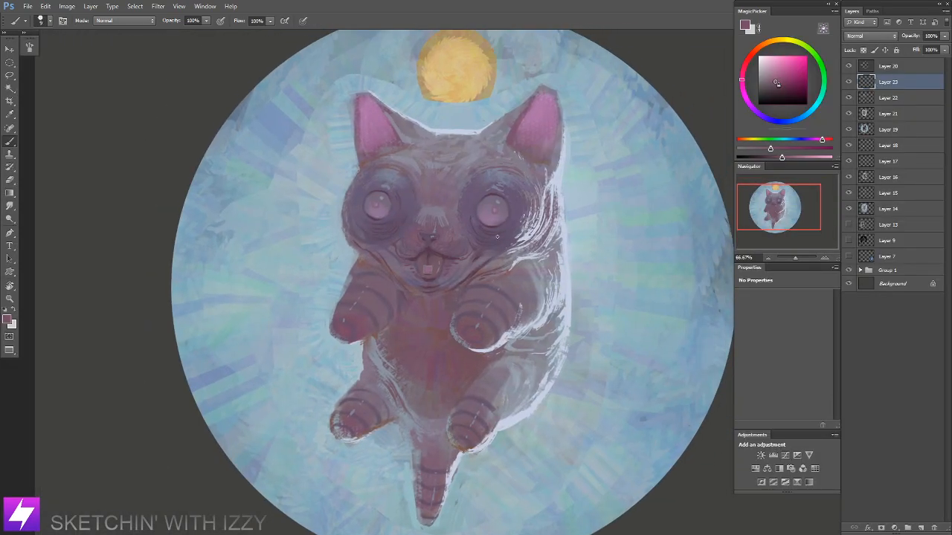
{"action": "left_click", "coordinate": [503, 245], "text": "alt"}
{"action": "left_click_drag", "start_coordinate": [512, 331], "coordinate": [511, 315]}
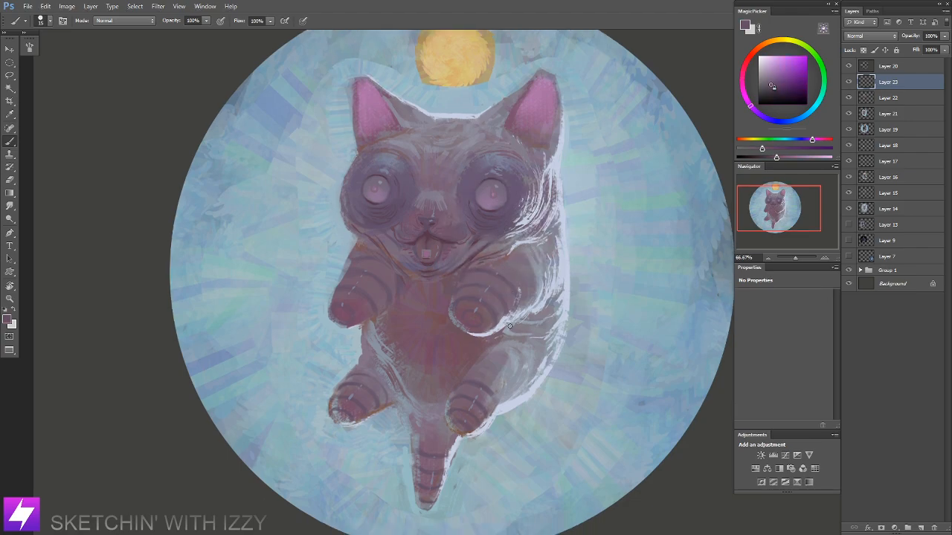
Step: Sample a greyish mauve from the creature's flank and paint folds beside the raised arm, enlarging the round brush to 35 px
{"action": "key", "text": "r"}
{"action": "mouse_move", "coordinate": [492, 354]}
{"action": "left_mouse_down"}
{"action": "mouse_move", "coordinate": [522, 339]}
{"action": "mouse_move", "coordinate": [553, 287]}
{"action": "mouse_move", "coordinate": [544, 295]}
{"action": "left_mouse_up"}
{"action": "key", "text": "b"}
{"action": "left_click", "coordinate": [523, 291], "text": "alt"}
{"action": "mouse_move", "coordinate": [494, 220]}
{"action": "left_mouse_down"}
{"action": "mouse_move", "coordinate": [480, 217]}
{"action": "mouse_move", "coordinate": [480, 250]}
{"action": "left_mouse_up"}
{"action": "key", "text": "]"}
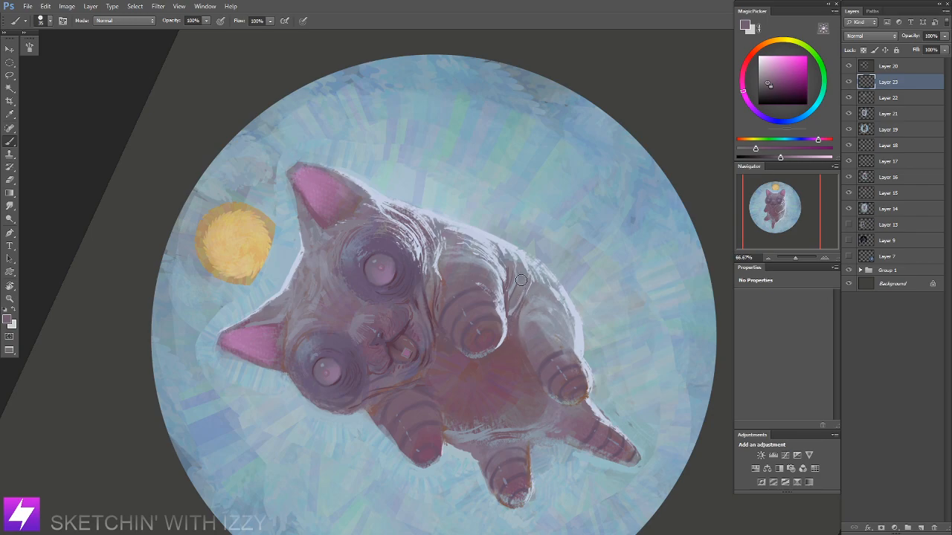
Step: Darken the skin folds between the creature's arm and hind leg with the greyish mauve at 35 px
{"action": "key", "text": "r"}
{"action": "mouse_move", "coordinate": [510, 313]}
{"action": "left_mouse_down"}
{"action": "mouse_move", "coordinate": [550, 228]}
{"action": "mouse_move", "coordinate": [520, 236]}
{"action": "mouse_move", "coordinate": [517, 249]}
{"action": "left_mouse_up"}
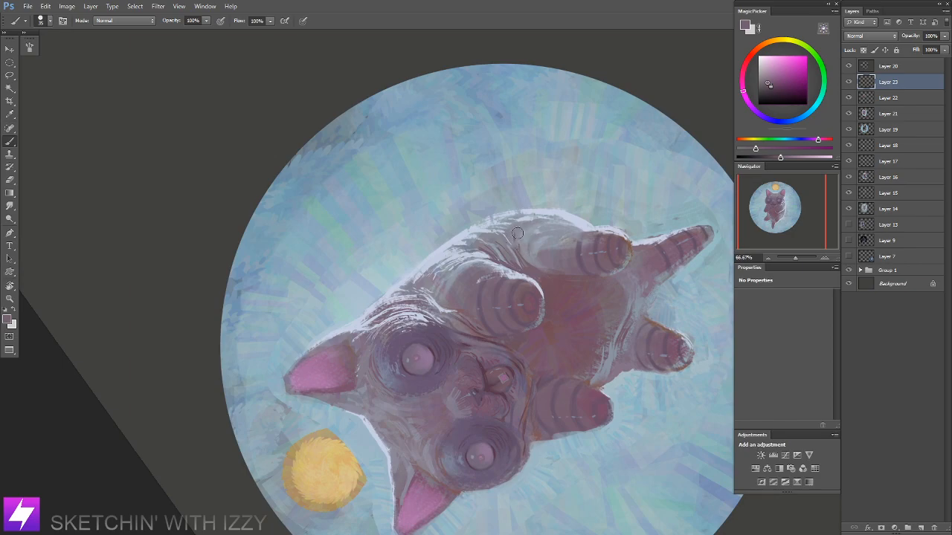
{"action": "key", "text": "s"}
{"action": "key", "text": "space"}
{"action": "left_click_drag", "start_coordinate": [473, 285], "coordinate": [488, 274]}
{"action": "key", "text": "b"}
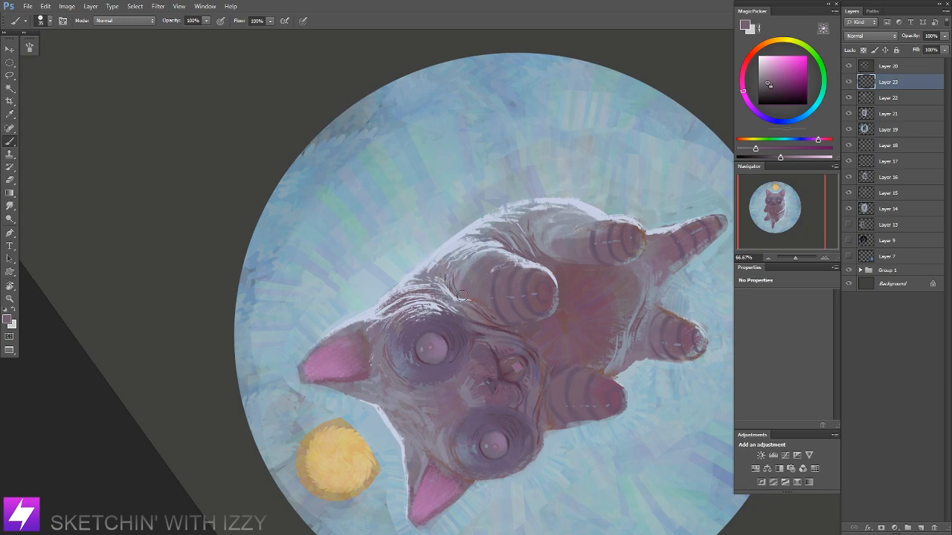
Step: Sample a dark reddish purple from the chest and shade the area beside the creature's other arm
{"action": "key", "text": "s"}
{"action": "key", "text": "Escape"}
{"action": "key", "text": "space"}
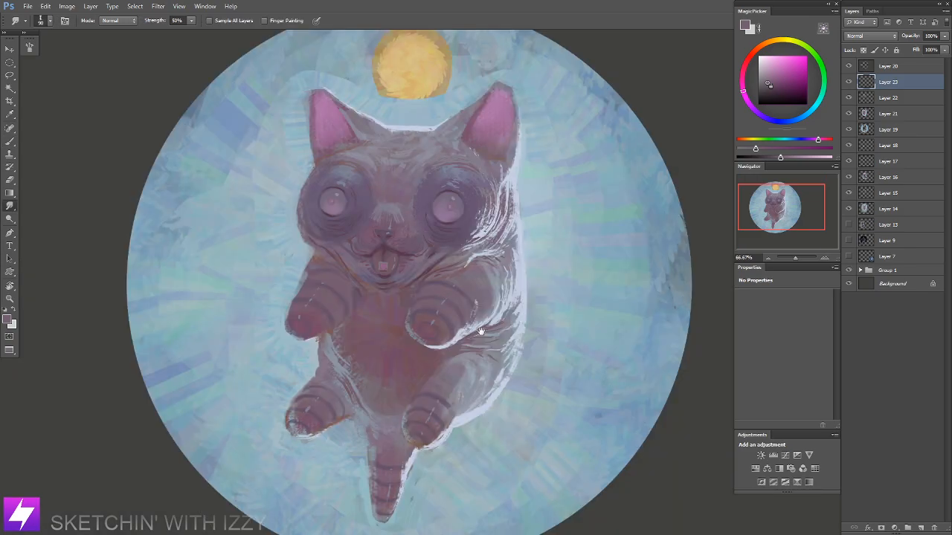
{"action": "left_click_drag", "start_coordinate": [480, 334], "coordinate": [533, 321]}
{"action": "left_click_drag", "start_coordinate": [471, 305], "coordinate": [521, 310]}
{"action": "left_click_drag", "start_coordinate": [459, 287], "coordinate": [485, 290]}
{"action": "key", "text": "b"}
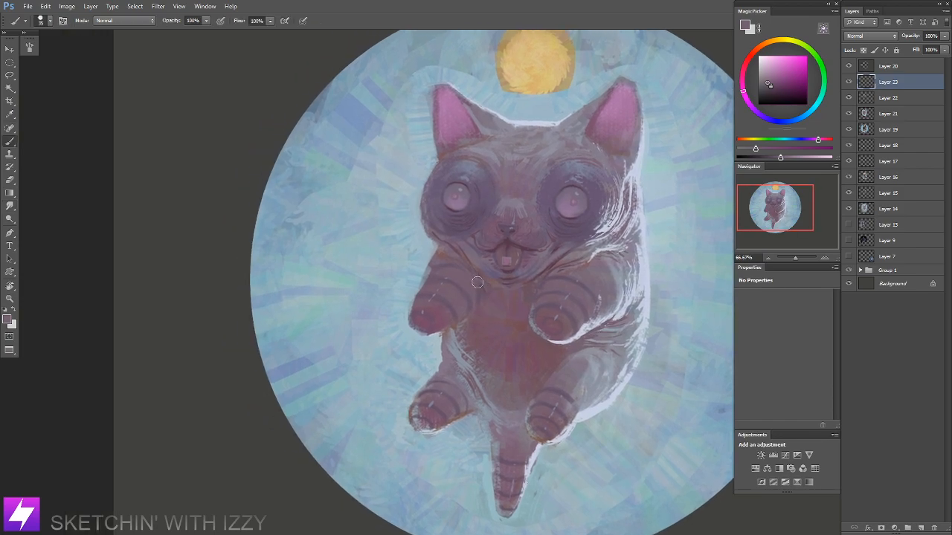
{"action": "left_click", "coordinate": [484, 287], "text": "alt"}
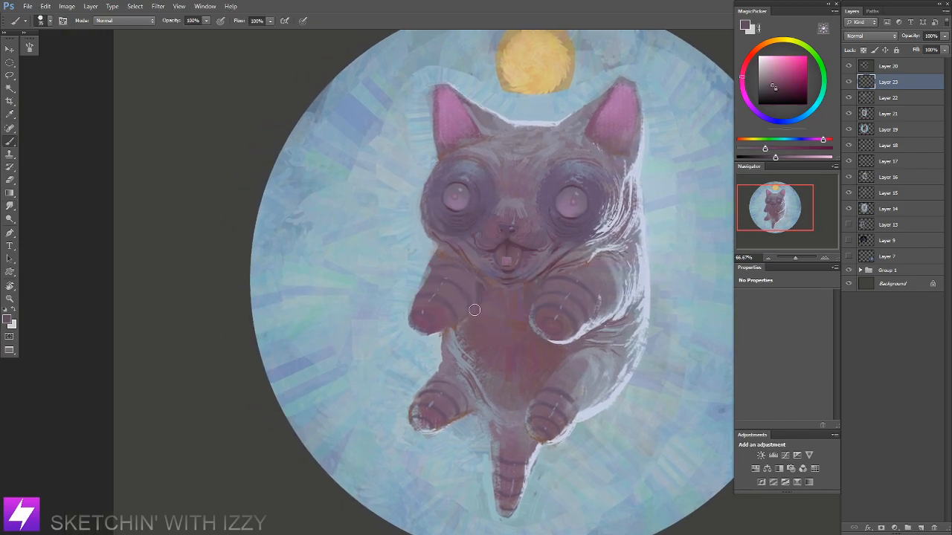
Step: Paint the dark reddish purple along the shaded flank between arm and hind leg, refining its outer edge with Smudge and Eraser
{"action": "key", "text": "r"}
{"action": "mouse_move", "coordinate": [578, 272]}
{"action": "left_mouse_down"}
{"action": "mouse_move", "coordinate": [538, 216]}
{"action": "mouse_move", "coordinate": [487, 203]}
{"action": "mouse_move", "coordinate": [568, 246]}
{"action": "mouse_move", "coordinate": [483, 290]}
{"action": "left_mouse_up"}
{"action": "key", "text": "b"}
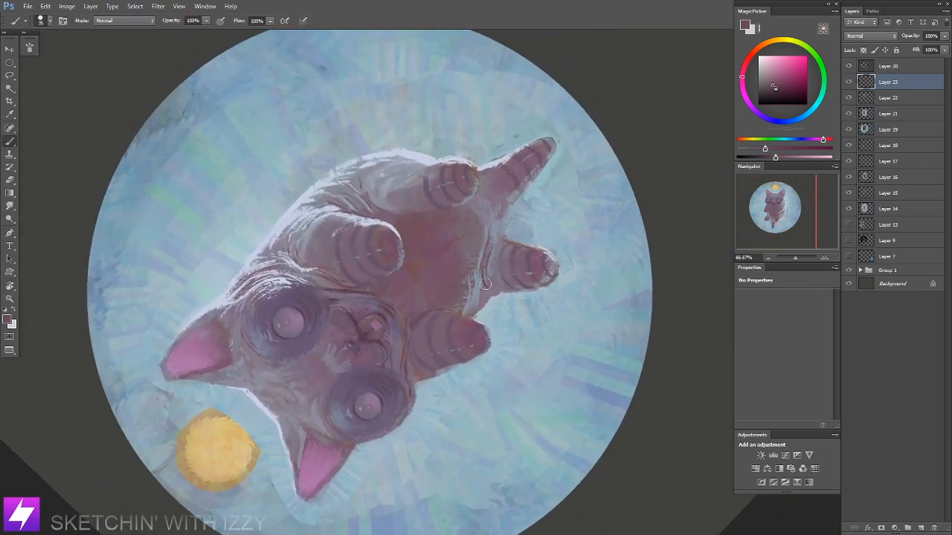
{"action": "left_click_drag", "start_coordinate": [466, 240], "coordinate": [474, 275]}
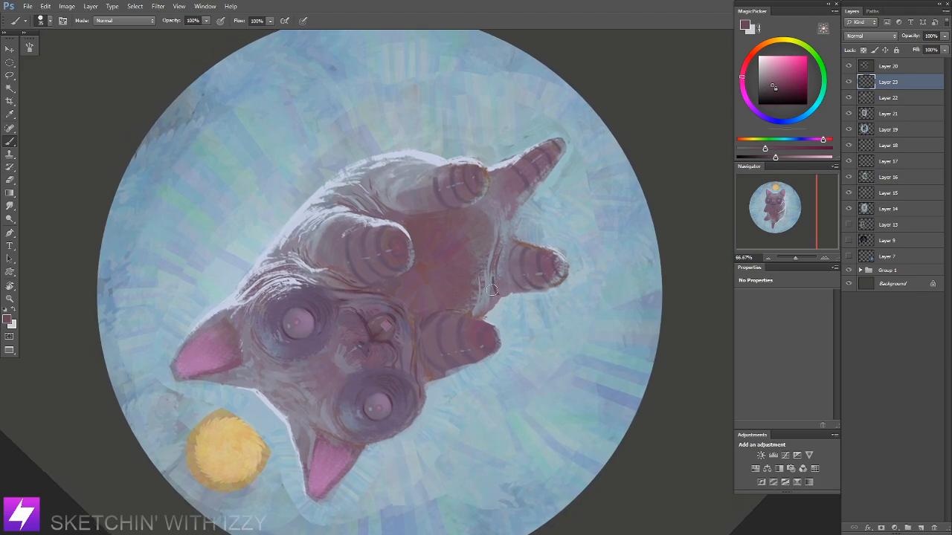
{"action": "key", "text": "n"}
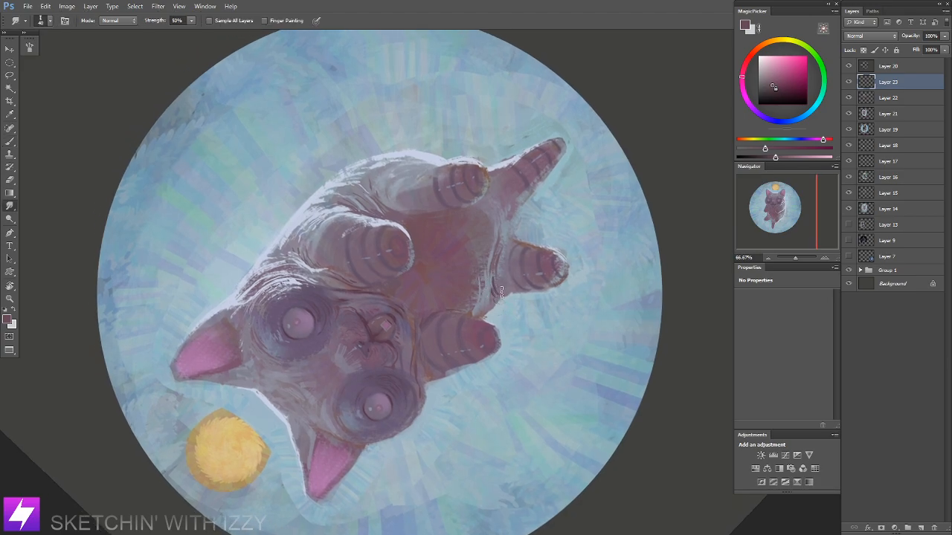
{"action": "key", "text": "e"}
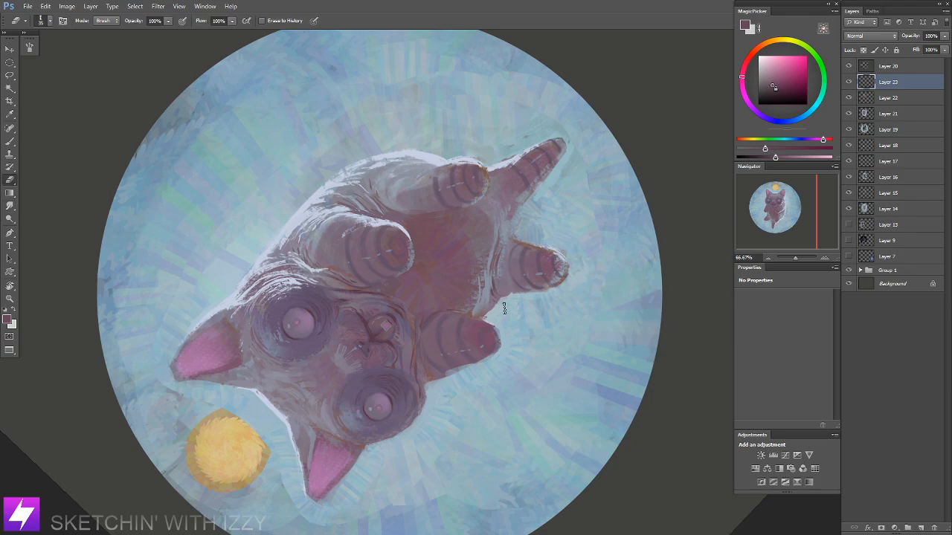
{"action": "left_click_drag", "start_coordinate": [518, 298], "coordinate": [516, 323]}
{"action": "key", "text": "Escape"}
Step: Sample a mauve from the highlighted arm and brush it along the inner side of the white rim highlight
{"action": "left_click_drag", "start_coordinate": [493, 244], "coordinate": [496, 312]}
{"action": "mouse_move", "coordinate": [553, 243]}
{"action": "left_mouse_down"}
{"action": "mouse_move", "coordinate": [540, 260]}
{"action": "mouse_move", "coordinate": [532, 252]}
{"action": "left_mouse_up"}
{"action": "key", "text": "r"}
{"action": "mouse_move", "coordinate": [529, 332]}
{"action": "left_mouse_down"}
{"action": "mouse_move", "coordinate": [547, 279]}
{"action": "mouse_move", "coordinate": [532, 254]}
{"action": "left_mouse_up"}
{"action": "key", "text": "b"}
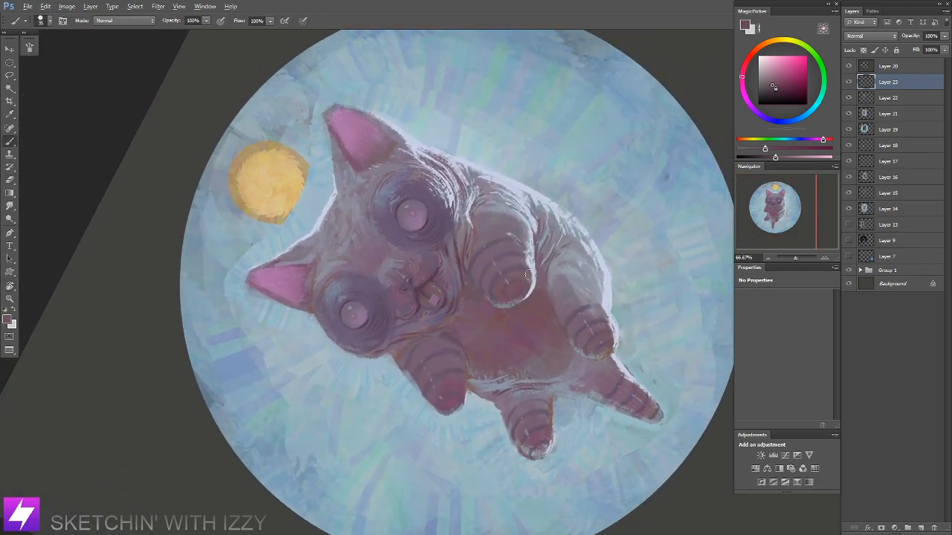
{"action": "left_click", "coordinate": [526, 258], "text": "alt"}
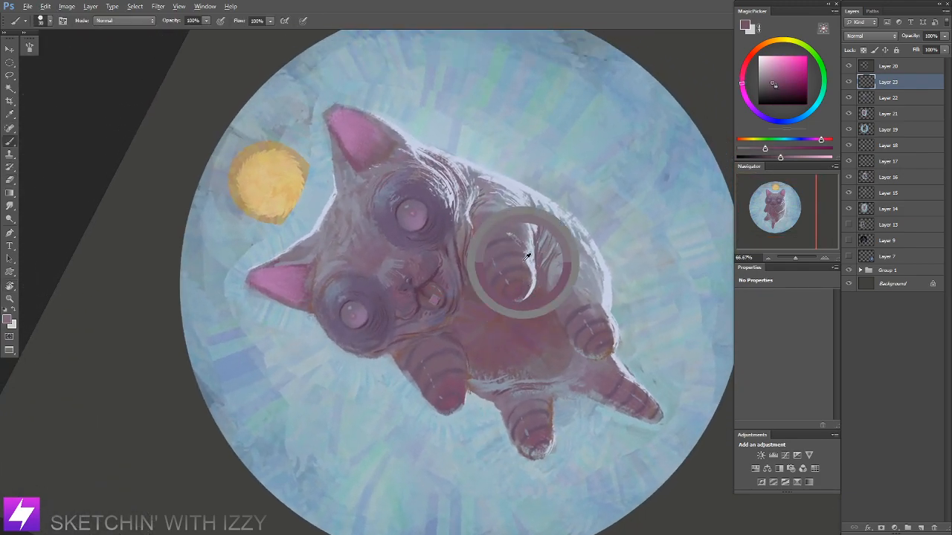
Step: Switch to an angled flat brush, sample a greyish mauve from the highlighted arm and blend the upper arm and paw edge
{"action": "right_click", "coordinate": [207, 221]}
{"action": "left_click", "coordinate": [67, 232]}
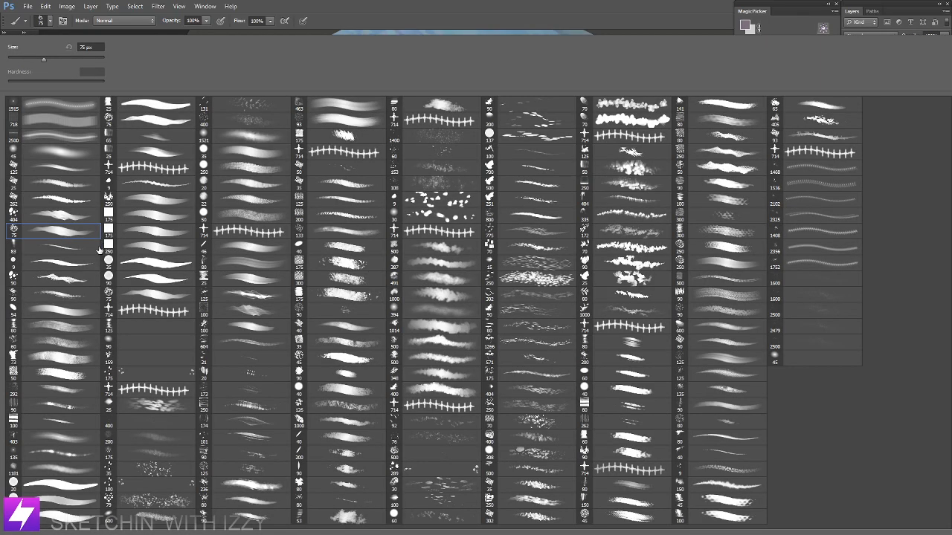
{"action": "left_click", "coordinate": [81, 310]}
{"action": "key", "text": "Return"}
{"action": "key", "text": "ctrl+plus"}
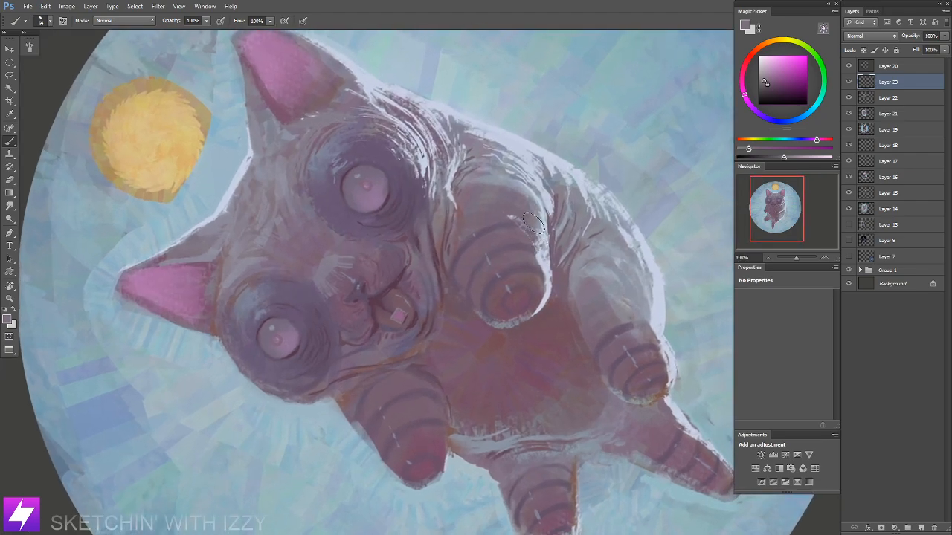
{"action": "left_click", "coordinate": [520, 226], "text": "alt"}
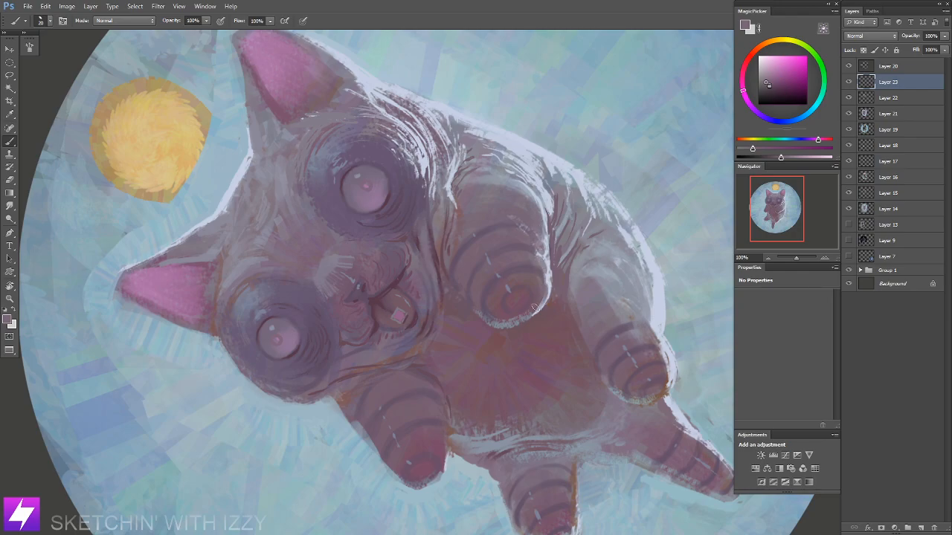
Step: Sample a pale bluish lavender from the rim light and paint thin highlights on the folds behind the arm with a smaller brush
{"action": "key", "text": "ctrl+minus"}
{"action": "key", "text": "r"}
{"action": "mouse_move", "coordinate": [558, 287]}
{"action": "left_mouse_down"}
{"action": "mouse_move", "coordinate": [569, 246]}
{"action": "mouse_move", "coordinate": [529, 202]}
{"action": "mouse_move", "coordinate": [546, 218]}
{"action": "mouse_move", "coordinate": [521, 251]}
{"action": "mouse_move", "coordinate": [545, 269]}
{"action": "mouse_move", "coordinate": [471, 270]}
{"action": "mouse_move", "coordinate": [496, 289]}
{"action": "left_mouse_up"}
{"action": "key", "text": "b"}
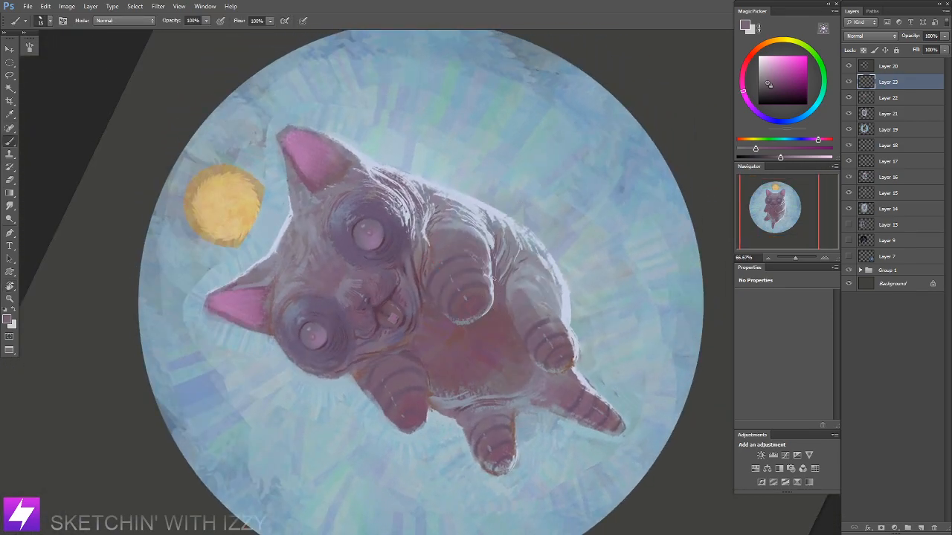
{"action": "left_click", "coordinate": [474, 208], "text": "alt"}
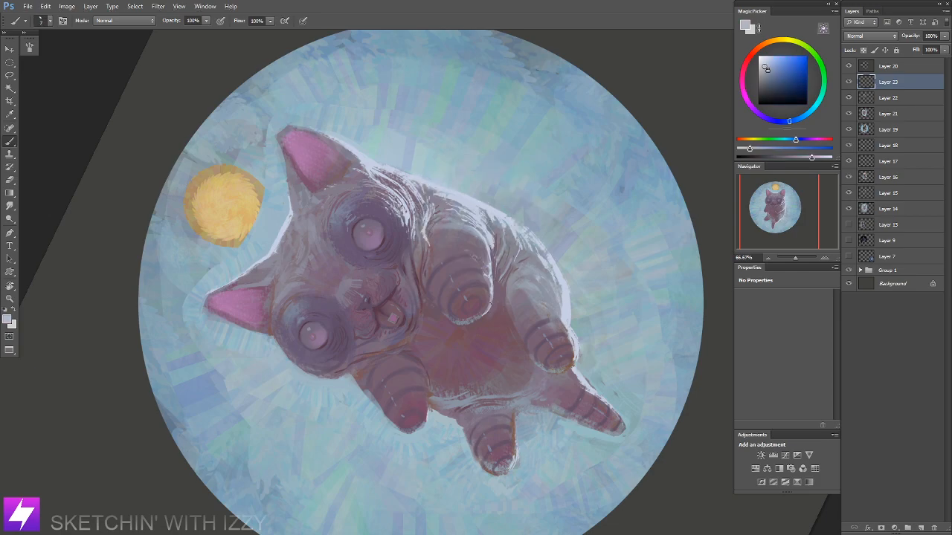
{"action": "key", "text": "Escape"}
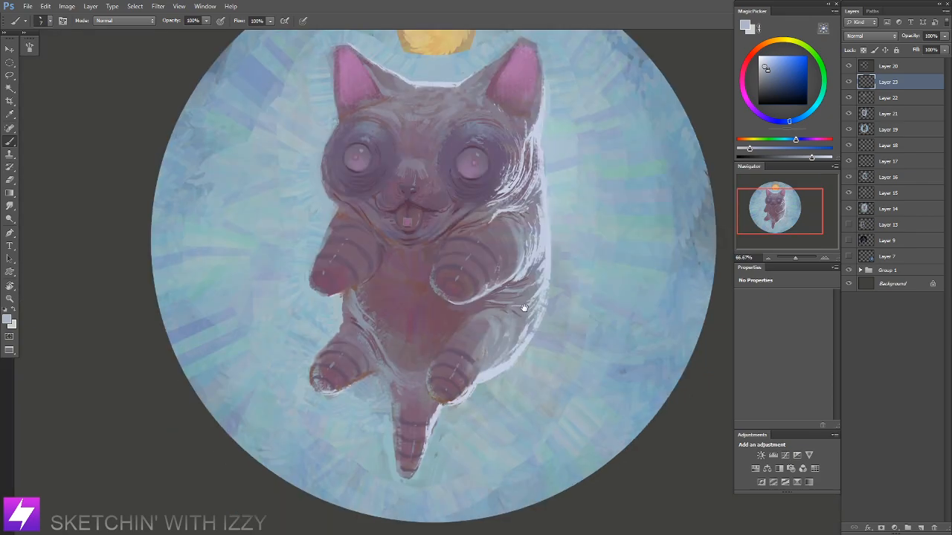
Step: Sample a blue-grey from the creature's haunch and soften the rim highlight above the hind leg at 20 px
{"action": "left_click_drag", "start_coordinate": [525, 310], "coordinate": [541, 254]}
{"action": "key", "text": "r"}
{"action": "mouse_move", "coordinate": [517, 331]}
{"action": "left_mouse_down"}
{"action": "mouse_move", "coordinate": [538, 263]}
{"action": "mouse_move", "coordinate": [508, 256]}
{"action": "left_mouse_up"}
{"action": "left_click", "coordinate": [508, 257], "text": "alt"}
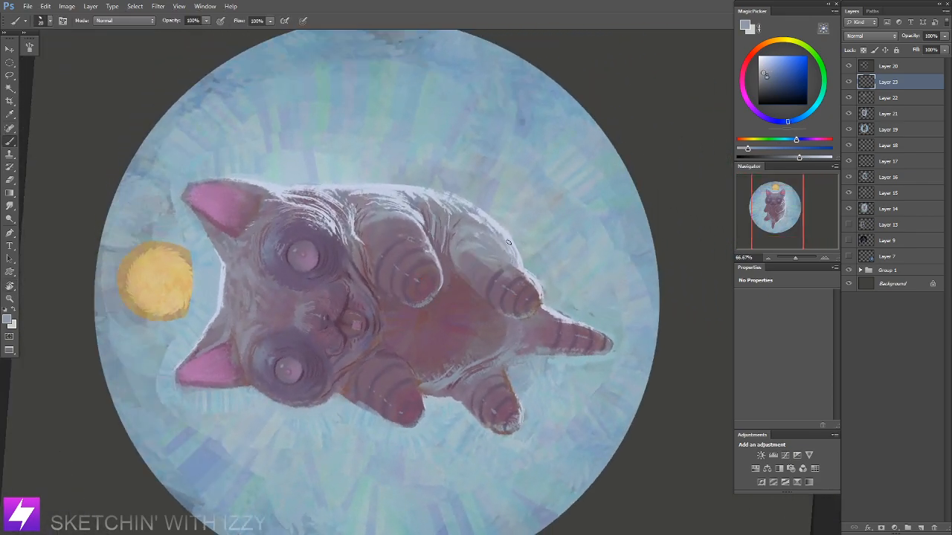
{"action": "left_click_drag", "start_coordinate": [519, 285], "coordinate": [506, 273]}
Step: Sample a mauve from the hind paw, raise its saturation and brightness to a rose pink and tint the paw with it
{"action": "left_click", "coordinate": [508, 259], "text": "alt"}
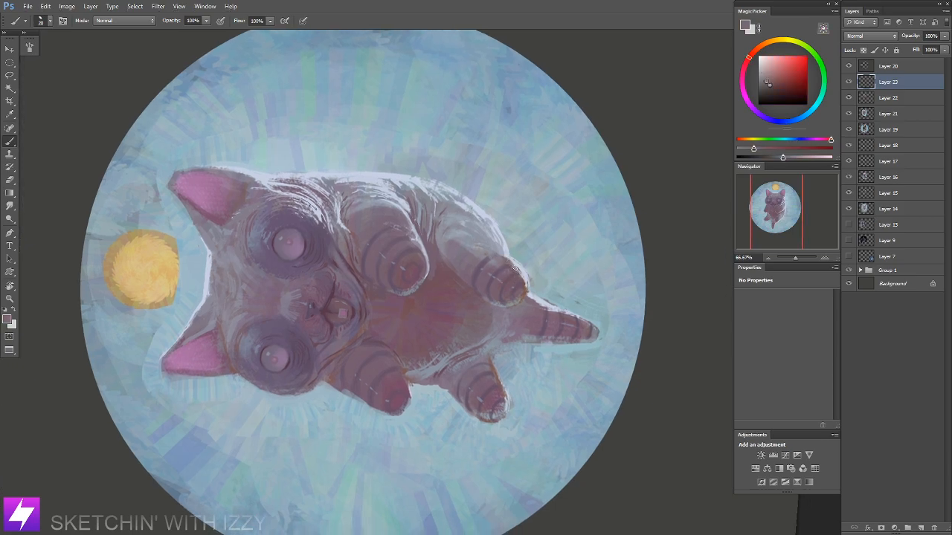
{"action": "left_click", "coordinate": [518, 279], "text": "alt"}
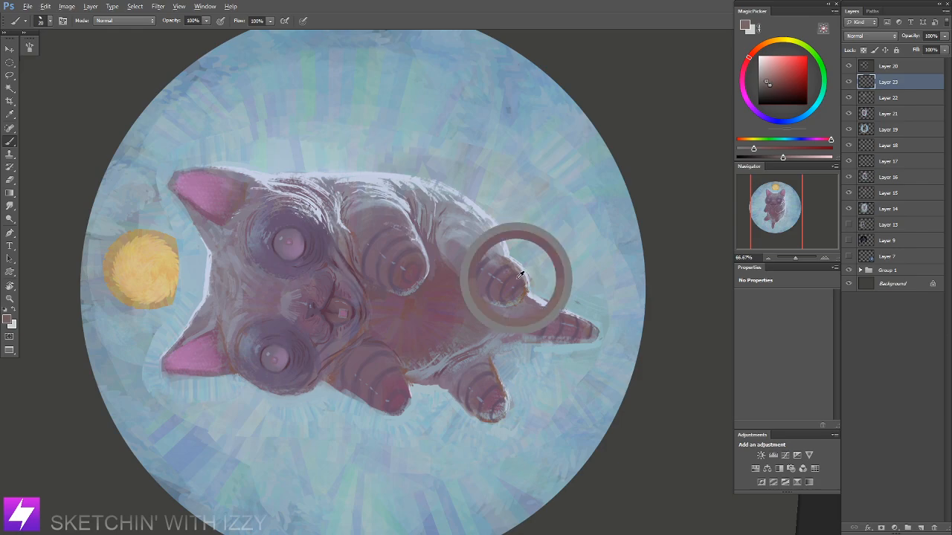
{"action": "left_click", "coordinate": [513, 269], "text": "alt"}
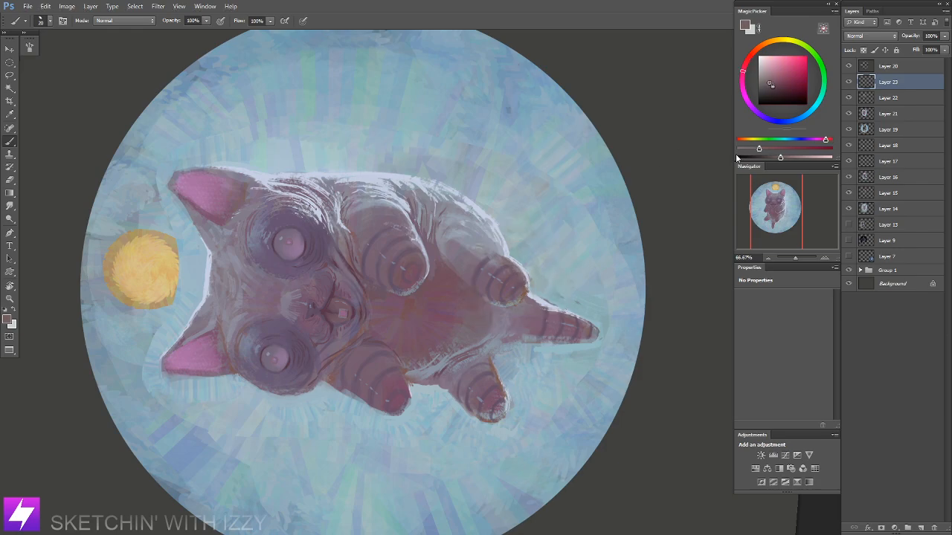
{"action": "left_click_drag", "start_coordinate": [767, 148], "coordinate": [791, 158]}
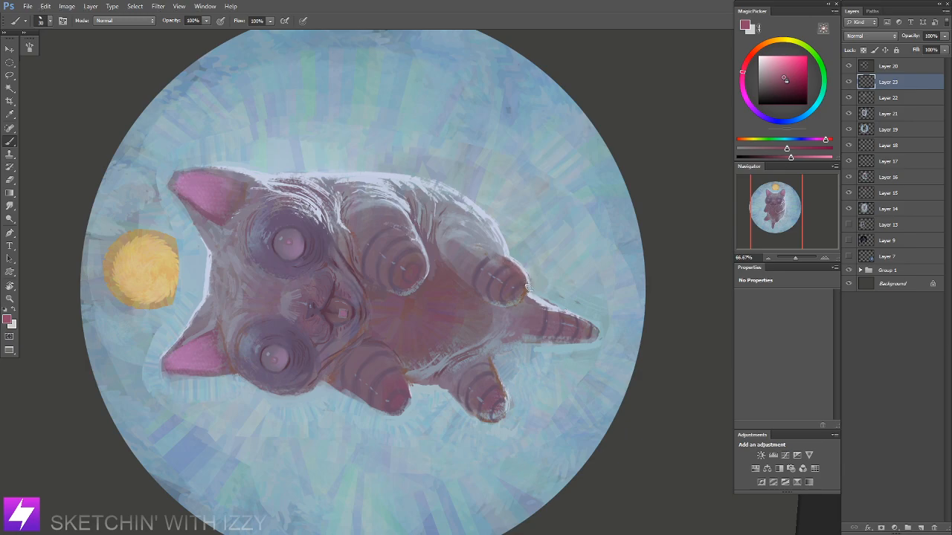
{"action": "key", "text": "Escape"}
{"action": "left_click_drag", "start_coordinate": [493, 233], "coordinate": [510, 262]}
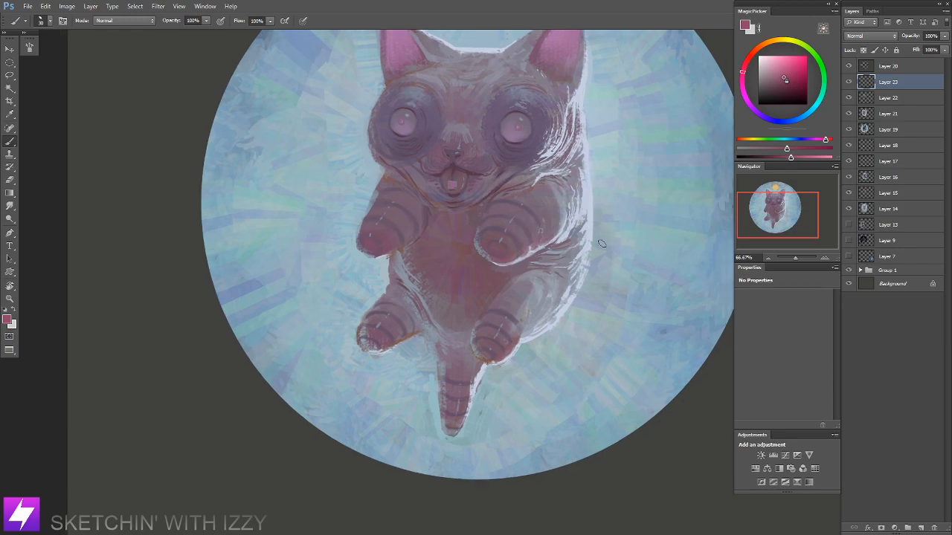
Step: Paint rose pink over the creature's paws and tail
{"action": "key", "text": "ctrl+minus"}
{"action": "key", "text": "r"}
{"action": "mouse_move", "coordinate": [545, 393]}
{"action": "left_mouse_down"}
{"action": "mouse_move", "coordinate": [597, 231]}
{"action": "mouse_move", "coordinate": [451, 226]}
{"action": "left_mouse_up"}
{"action": "key", "text": "ctrl+plus"}
{"action": "key", "text": "b"}
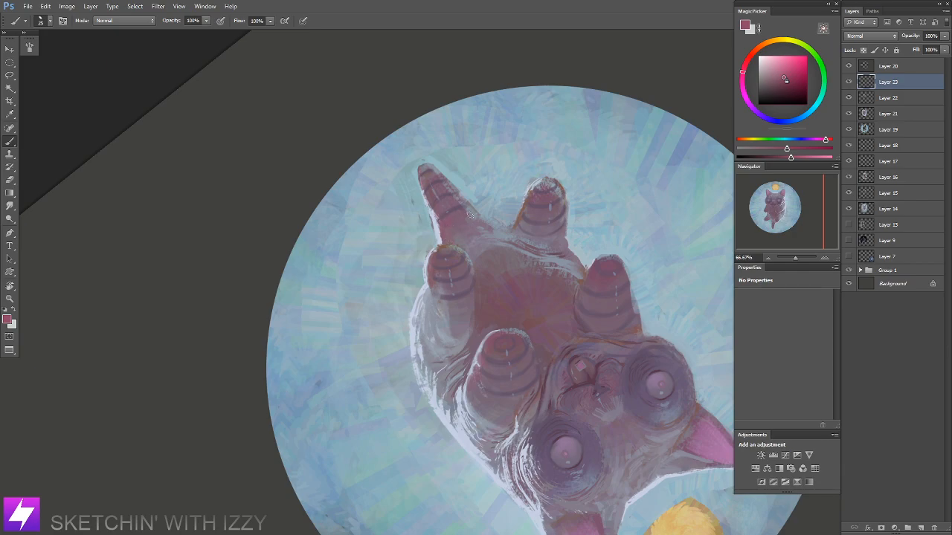
{"action": "key", "text": "Escape"}
{"action": "left_click_drag", "start_coordinate": [516, 204], "coordinate": [529, 189]}
{"action": "left_click_drag", "start_coordinate": [449, 239], "coordinate": [465, 210]}
{"action": "mouse_move", "coordinate": [477, 263]}
{"action": "left_mouse_down"}
{"action": "mouse_move", "coordinate": [491, 250]}
{"action": "mouse_move", "coordinate": [478, 258]}
{"action": "mouse_move", "coordinate": [491, 288]}
{"action": "left_mouse_up"}
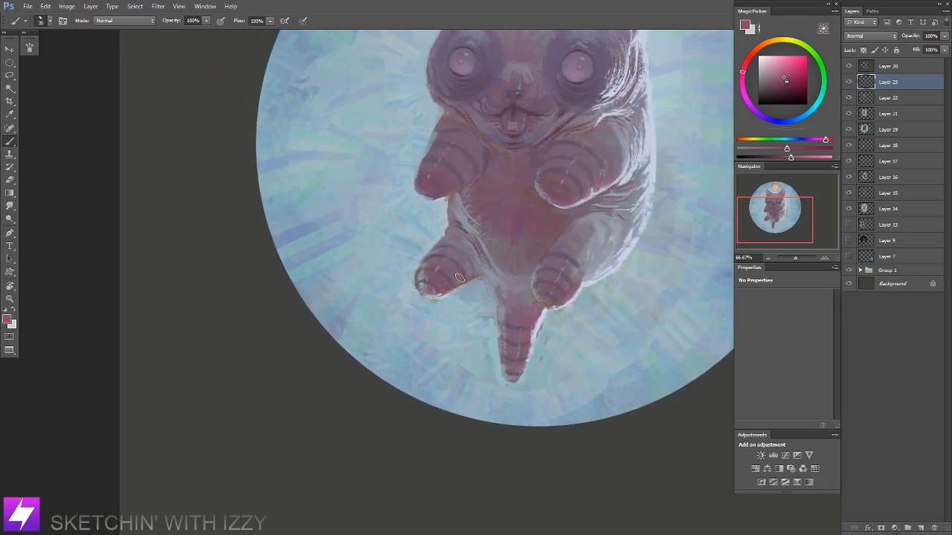
Step: Touch up the hind paw with the Eraser and paint the creature's inner ears in the rose pink with a 20 px brush
{"action": "key", "text": "e"}
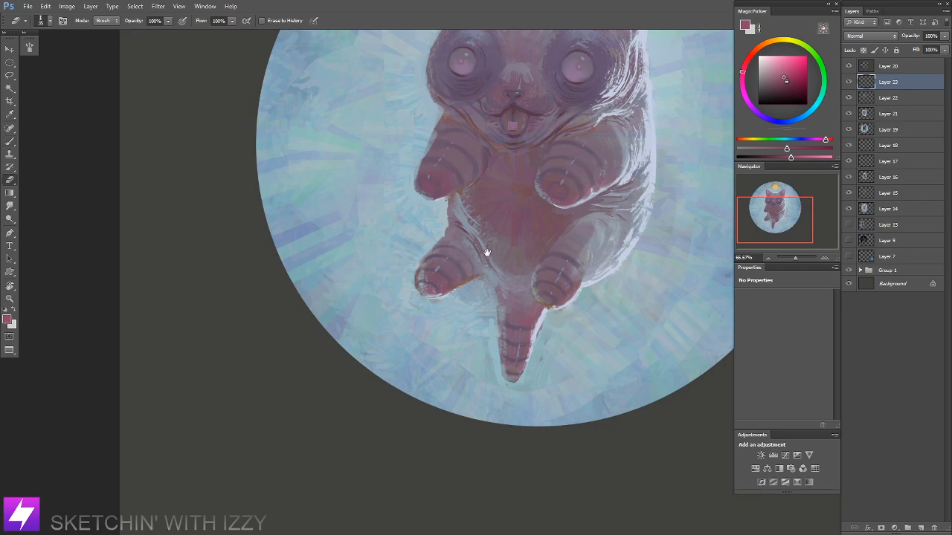
{"action": "left_click_drag", "start_coordinate": [485, 254], "coordinate": [486, 278]}
{"action": "key", "text": "b"}
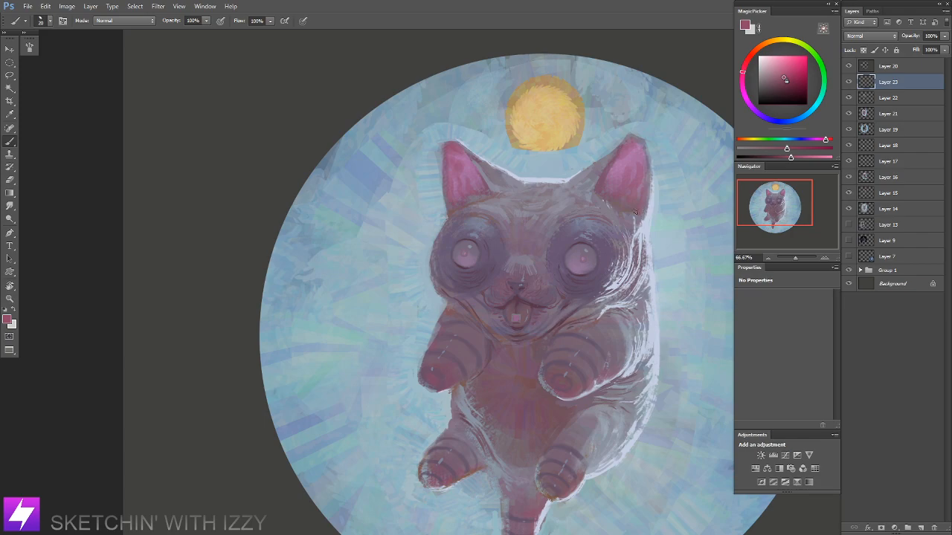
{"action": "left_click_drag", "start_coordinate": [468, 154], "coordinate": [481, 179]}
Step: Flip the canvas horizontally to check the pink-tinted creature in mirror view
{"action": "key", "text": "ctrl+minus"}
{"action": "key", "text": "ctrl+minus"}
{"action": "key", "text": "r"}
{"action": "left_click_drag", "start_coordinate": [534, 381], "coordinate": [587, 379]}
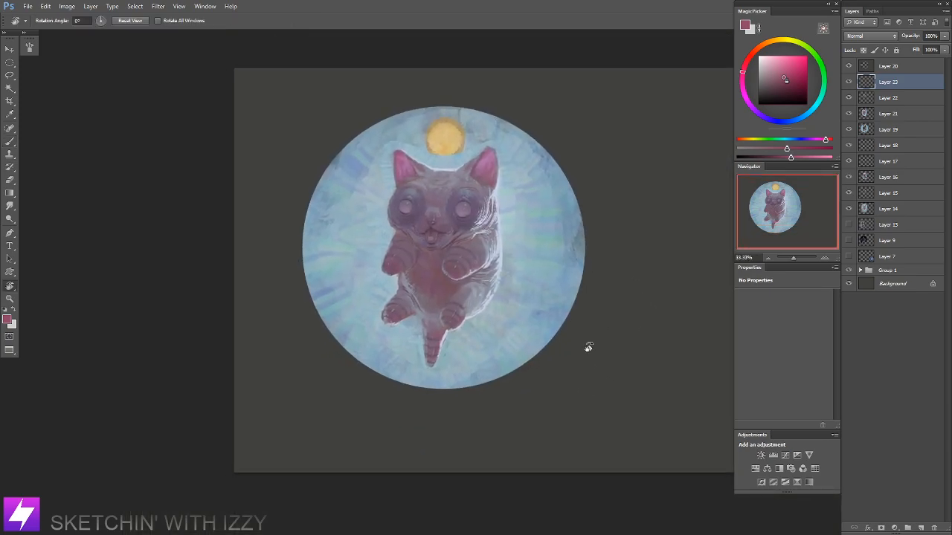
{"action": "key", "text": "ctrl+shift+h"}
{"action": "key", "text": "ctrl+plus"}
{"action": "key", "text": "ctrl+plus"}
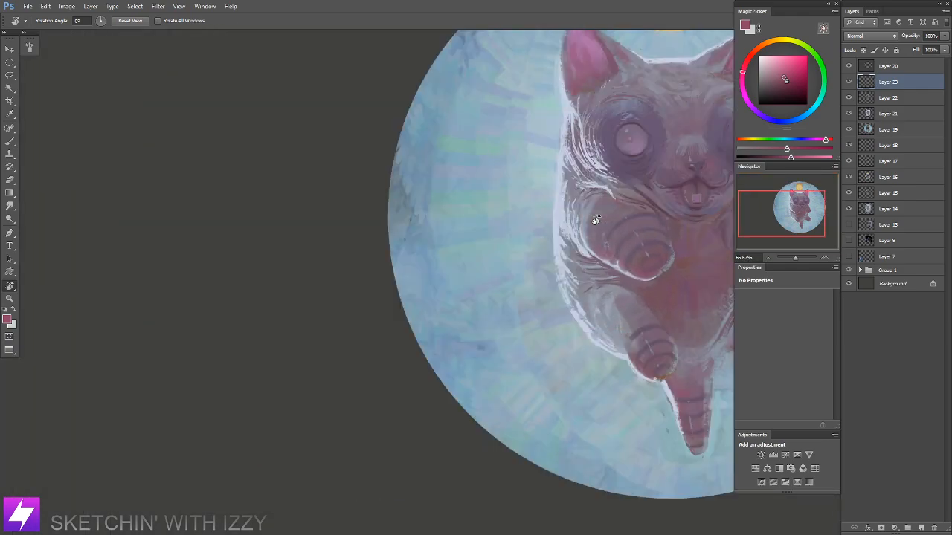
Step: Tint the creature's face with rose pink brush strokes beneath the eye and around the muzzle
{"action": "left_click_drag", "start_coordinate": [640, 269], "coordinate": [567, 326]}
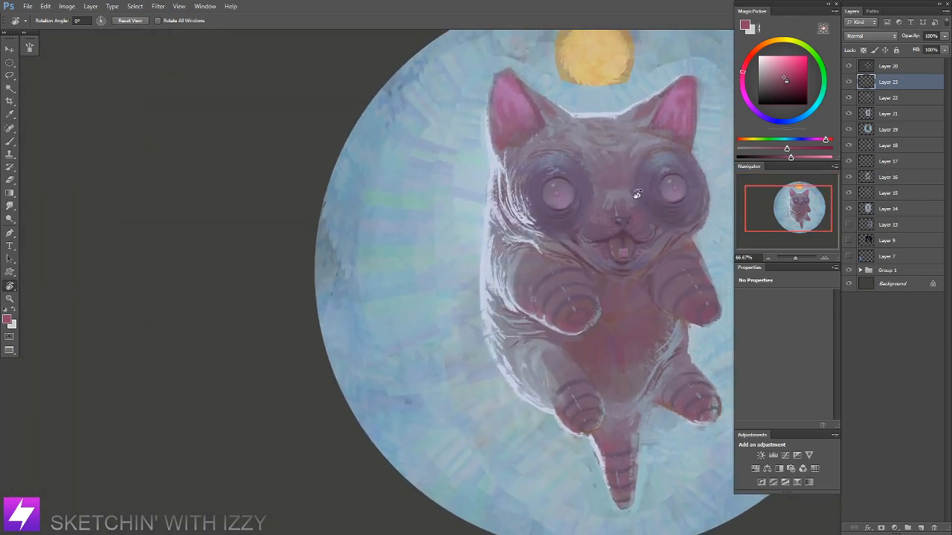
{"action": "left_click_drag", "start_coordinate": [585, 243], "coordinate": [589, 247]}
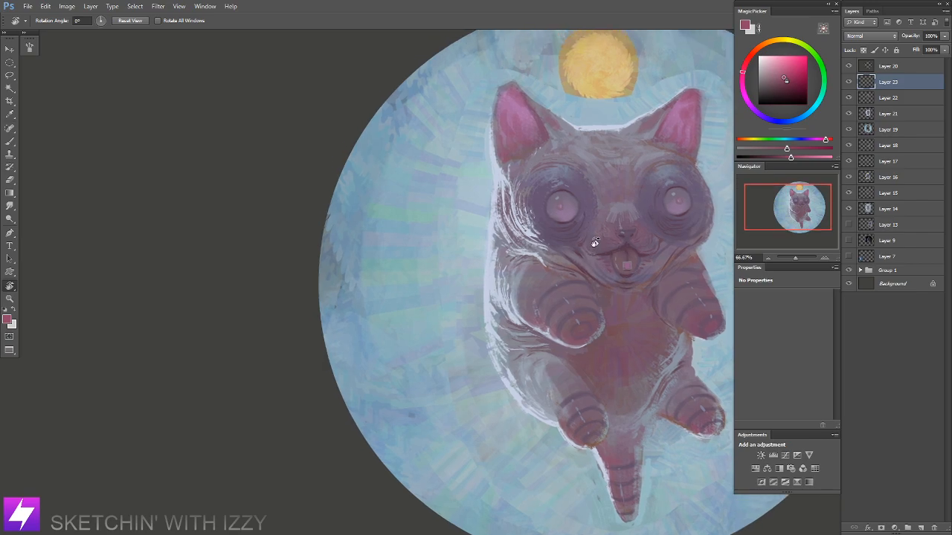
{"action": "key", "text": "ctrl+plus"}
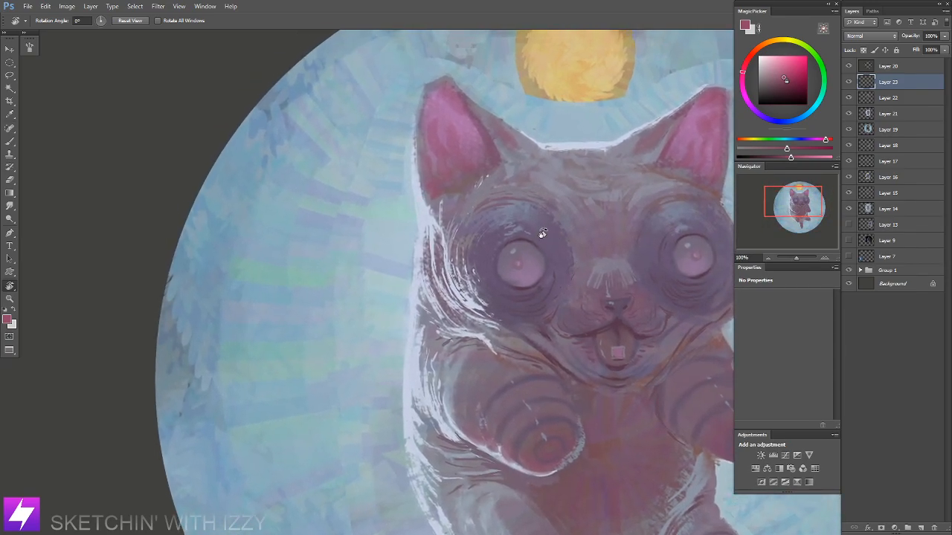
{"action": "key", "text": "b"}
{"action": "key", "text": "bracketright"}
{"action": "mouse_move", "coordinate": [486, 292]}
{"action": "left_mouse_down"}
{"action": "mouse_move", "coordinate": [500, 305]}
{"action": "mouse_move", "coordinate": [487, 303]}
{"action": "mouse_move", "coordinate": [499, 297]}
{"action": "left_mouse_up"}
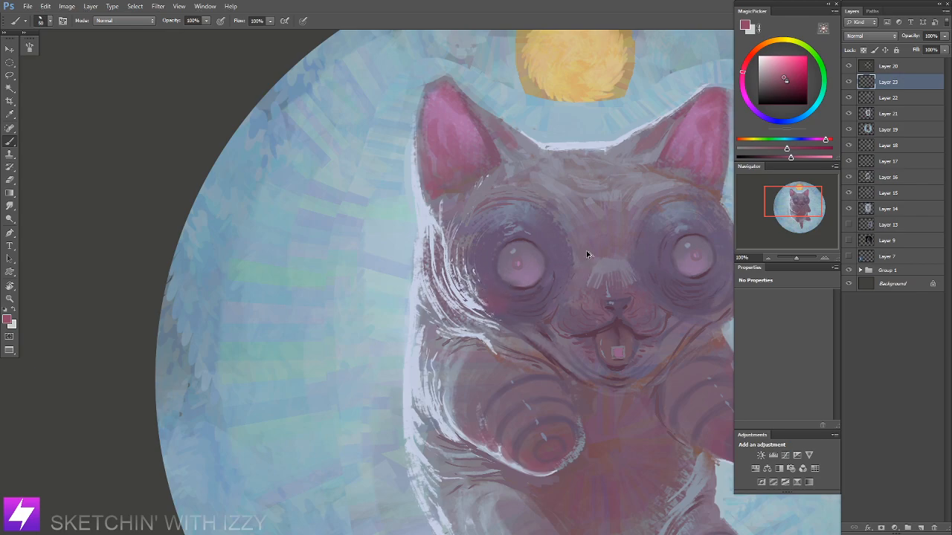
{"action": "left_click_drag", "start_coordinate": [554, 319], "coordinate": [627, 217]}
{"action": "left_click_drag", "start_coordinate": [584, 270], "coordinate": [603, 338]}
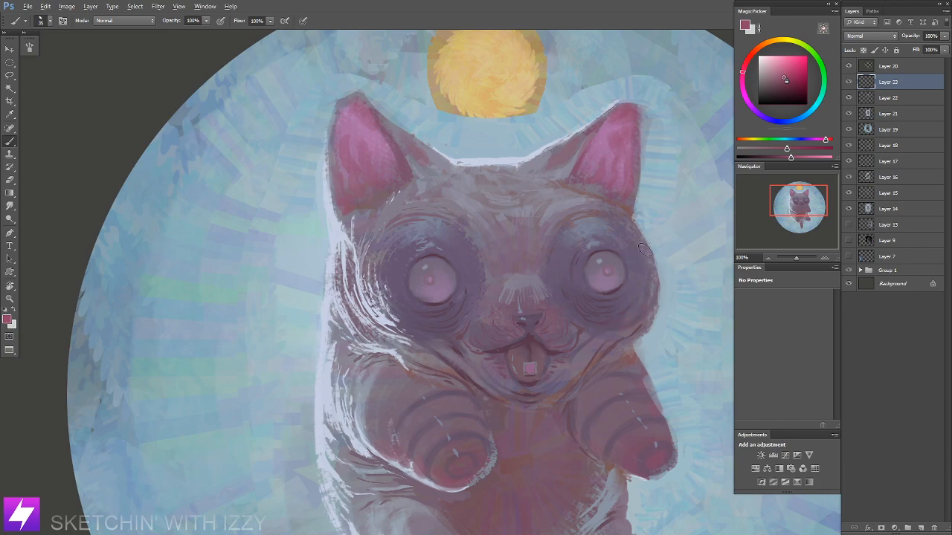
Step: Sample pale blues from the background and clean up the creature's silhouette beside its cheek and outer ear
{"action": "key", "text": "ctrl+minus"}
{"action": "left_click_drag", "start_coordinate": [615, 321], "coordinate": [641, 276]}
{"action": "left_click", "coordinate": [626, 225], "text": "alt"}
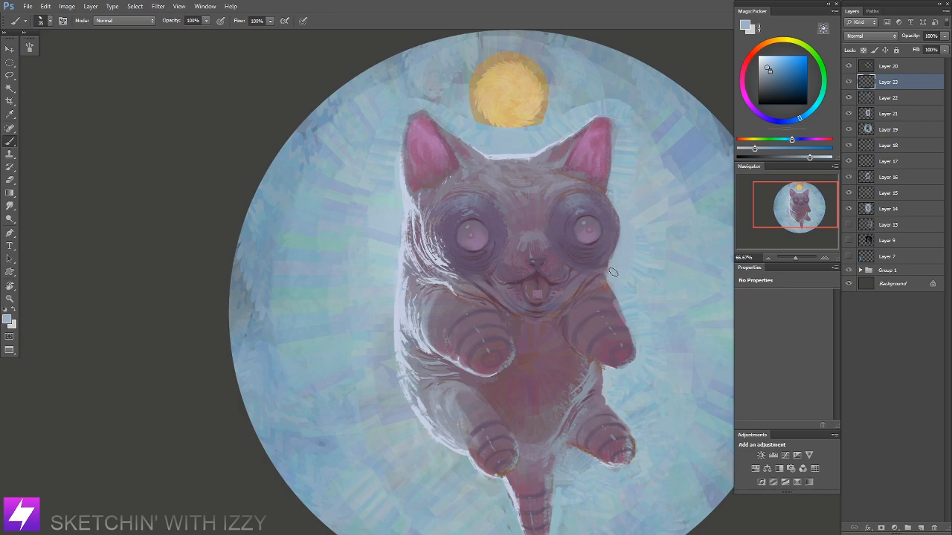
{"action": "key", "text": "ctrl+minus"}
{"action": "key", "text": "ctrl+minus"}
{"action": "key", "text": "ctrl+plus"}
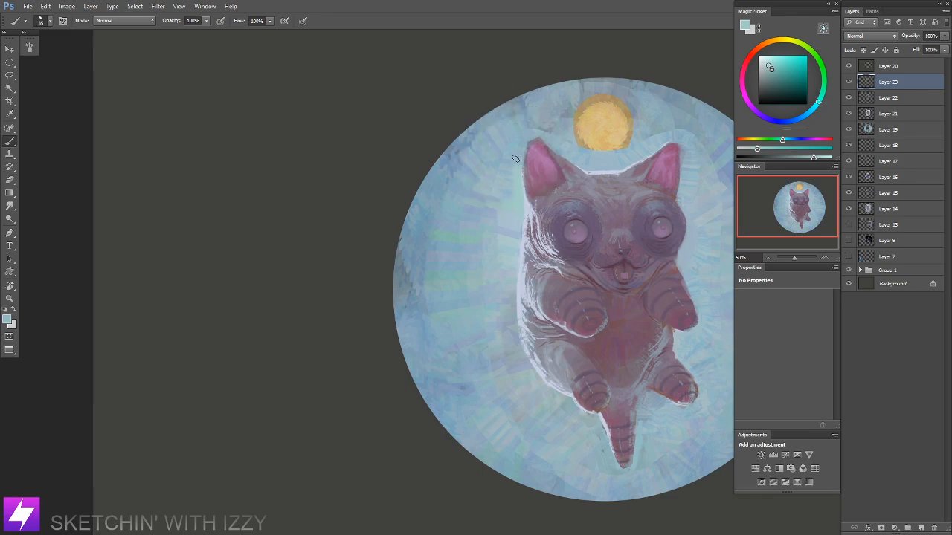
{"action": "left_click", "coordinate": [514, 184], "text": "alt"}
Step: Rotate the canvas, sample light blue beside the ear and repaint the background around the ear with a larger brush
{"action": "key", "text": "ctrl+minus"}
{"action": "key", "text": "r"}
{"action": "left_click_drag", "start_coordinate": [564, 204], "coordinate": [489, 220]}
{"action": "key", "text": "ctrl+plus"}
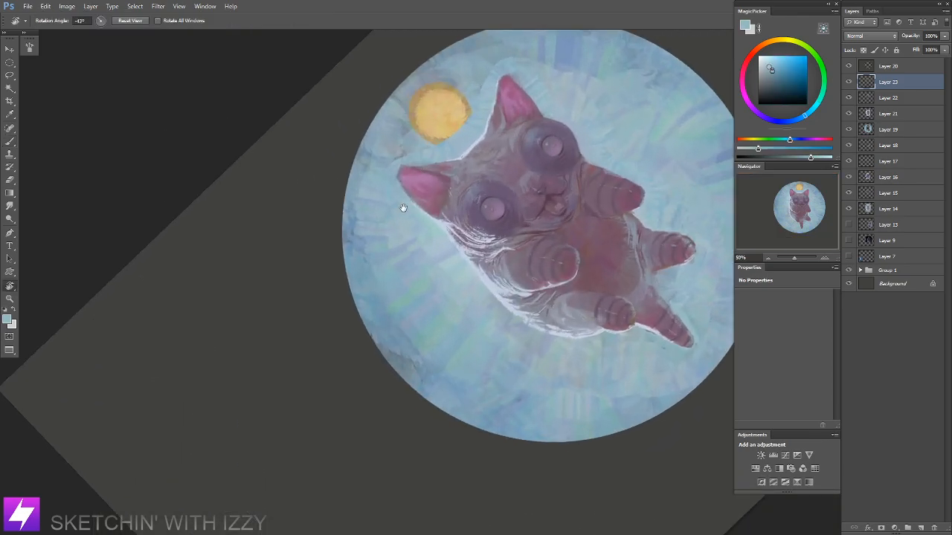
{"action": "key", "text": "b"}
{"action": "left_click", "coordinate": [403, 232], "text": "alt"}
{"action": "mouse_move", "coordinate": [391, 188]}
{"action": "left_mouse_down"}
{"action": "mouse_move", "coordinate": [414, 178]}
{"action": "mouse_move", "coordinate": [416, 159]}
{"action": "left_mouse_up"}
{"action": "key", "text": "bracketright"}
{"action": "key", "text": "bracketright"}
{"action": "key", "text": "bracketright"}
{"action": "key", "text": "bracketright"}
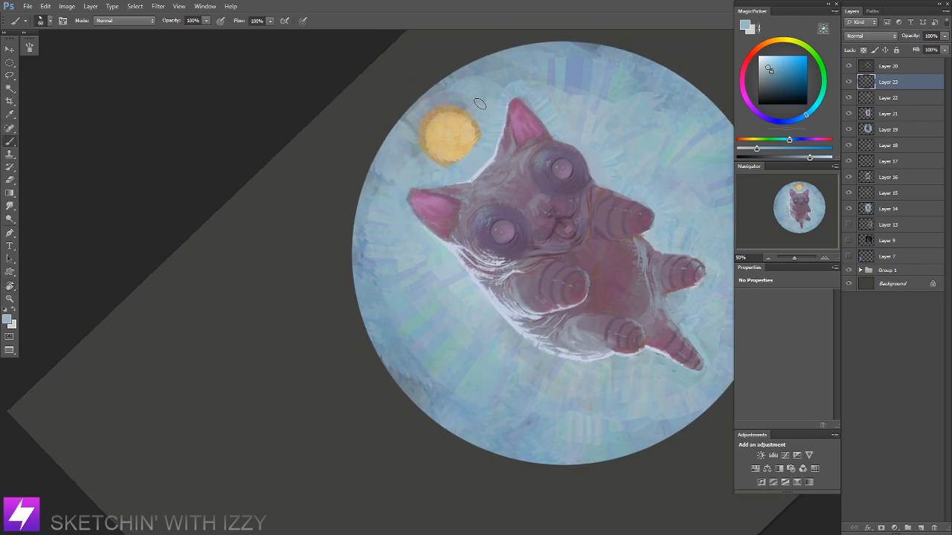
Step: Erase the part of Layer 21 that covers the sun's lower edge above the creature's head
{"action": "key", "text": "Escape"}
{"action": "left_click", "coordinate": [868, 116]}
{"action": "key", "text": "e"}
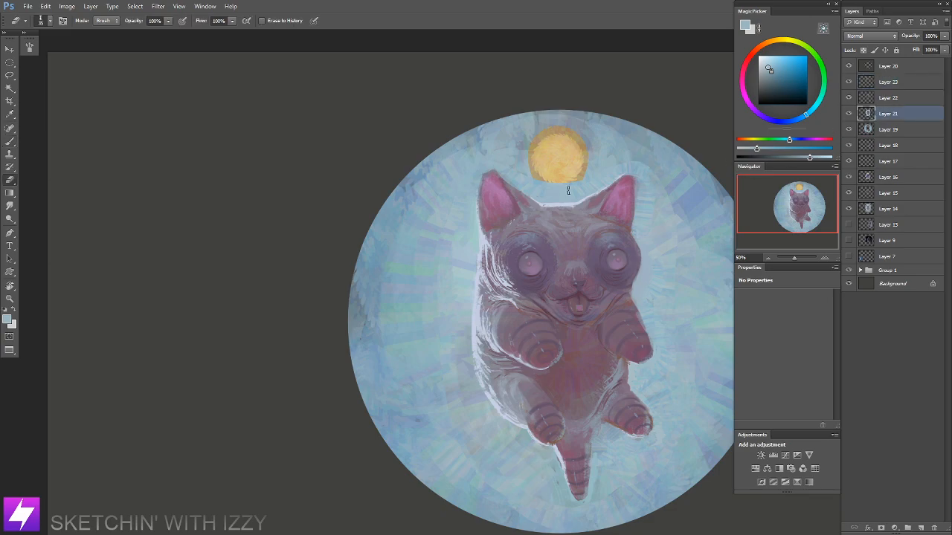
{"action": "mouse_move", "coordinate": [533, 175]}
{"action": "left_mouse_down"}
{"action": "mouse_move", "coordinate": [554, 160]}
{"action": "mouse_move", "coordinate": [582, 172]}
{"action": "left_mouse_up"}
{"action": "left_click_drag", "start_coordinate": [623, 261], "coordinate": [605, 255]}
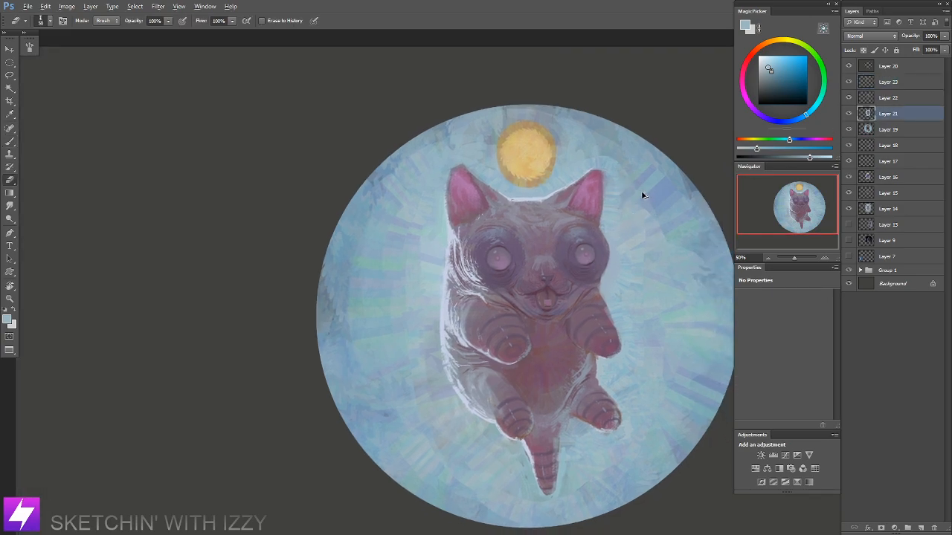
{"action": "mouse_move", "coordinate": [646, 294]}
{"action": "left_mouse_down"}
{"action": "mouse_move", "coordinate": [553, 293]}
{"action": "mouse_move", "coordinate": [529, 280]}
{"action": "mouse_move", "coordinate": [540, 309]}
{"action": "mouse_move", "coordinate": [518, 274]}
{"action": "left_mouse_up"}
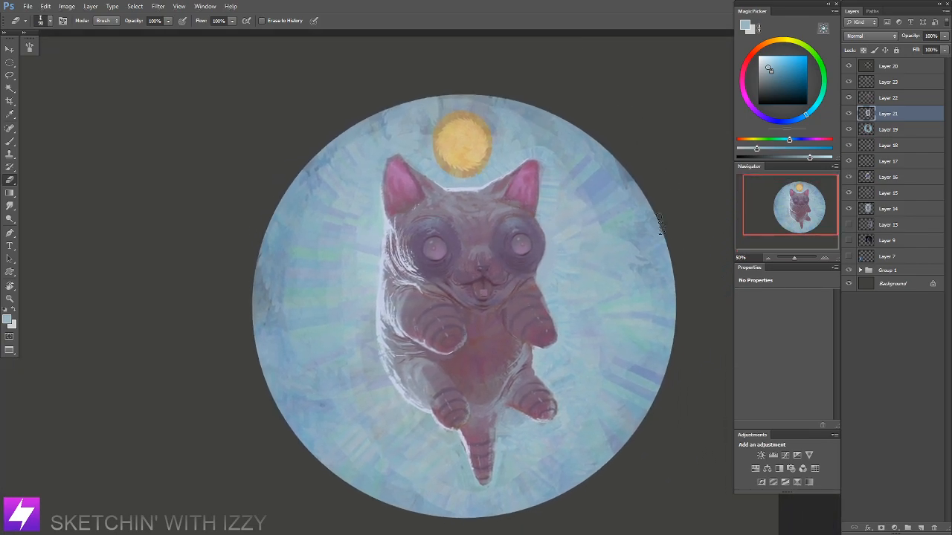
{"action": "key", "text": "ctrl+plus"}
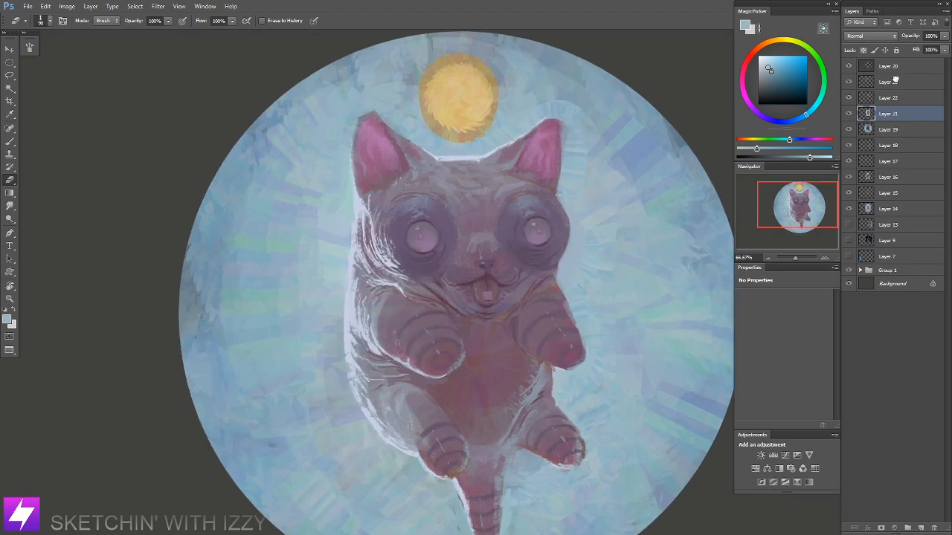
Step: Return to Layer 23 and touch up the background beside the creature's body with a sampled light blue
{"action": "left_click", "coordinate": [895, 80]}
{"action": "left_click_drag", "start_coordinate": [609, 305], "coordinate": [585, 269]}
{"action": "key", "text": "b"}
{"action": "left_click", "coordinate": [544, 269], "text": "alt"}
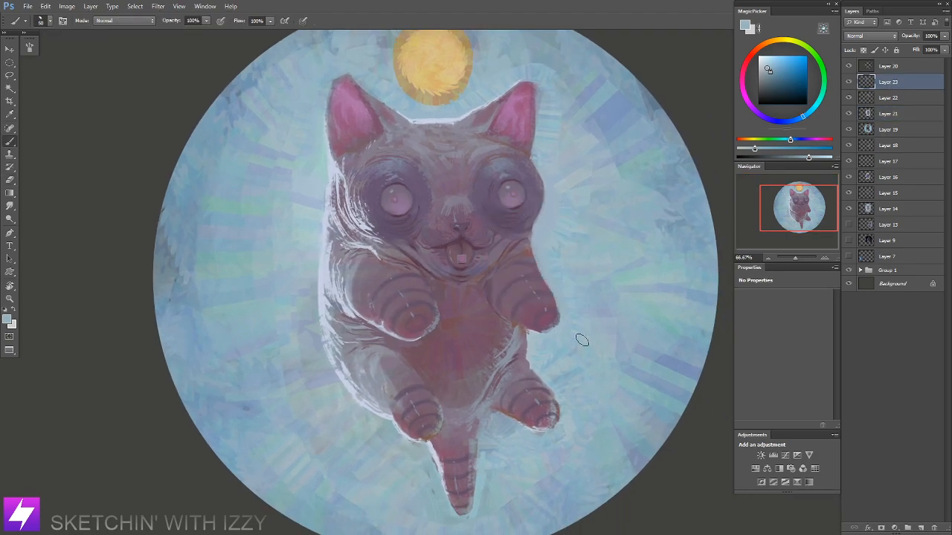
Step: Sample mauve from the hind paw and paint it lightly over the lower body and hind leg
{"action": "left_click", "coordinate": [533, 416], "text": "alt"}
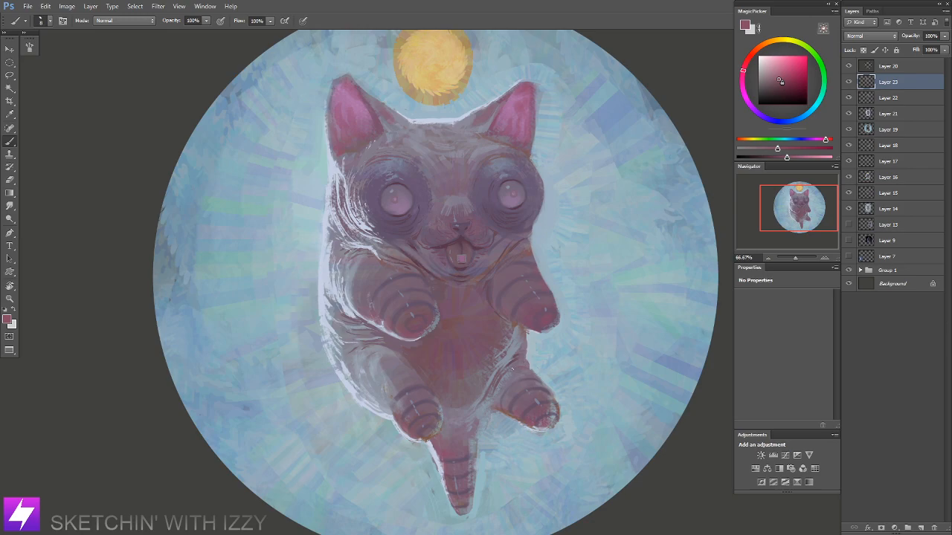
{"action": "left_click_drag", "start_coordinate": [488, 357], "coordinate": [494, 356]}
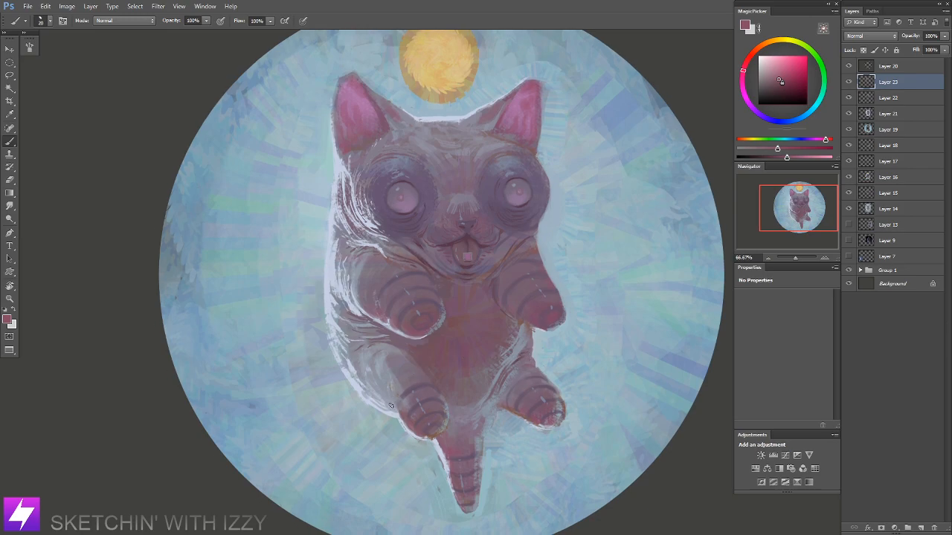
{"action": "key", "text": "bracketright"}
{"action": "mouse_move", "coordinate": [399, 407]}
{"action": "left_mouse_down"}
{"action": "mouse_move", "coordinate": [393, 374]}
{"action": "mouse_move", "coordinate": [382, 386]}
{"action": "mouse_move", "coordinate": [383, 366]}
{"action": "mouse_move", "coordinate": [377, 388]}
{"action": "mouse_move", "coordinate": [388, 354]}
{"action": "left_mouse_up"}
Step: Blend the new mauve on the hind leg with the Smudge tool at 50% strength and the Eraser
{"action": "key", "text": "ctrl+minus"}
{"action": "key", "text": "r"}
{"action": "mouse_move", "coordinate": [501, 449]}
{"action": "left_mouse_down"}
{"action": "mouse_move", "coordinate": [598, 319]}
{"action": "mouse_move", "coordinate": [555, 316]}
{"action": "left_mouse_up"}
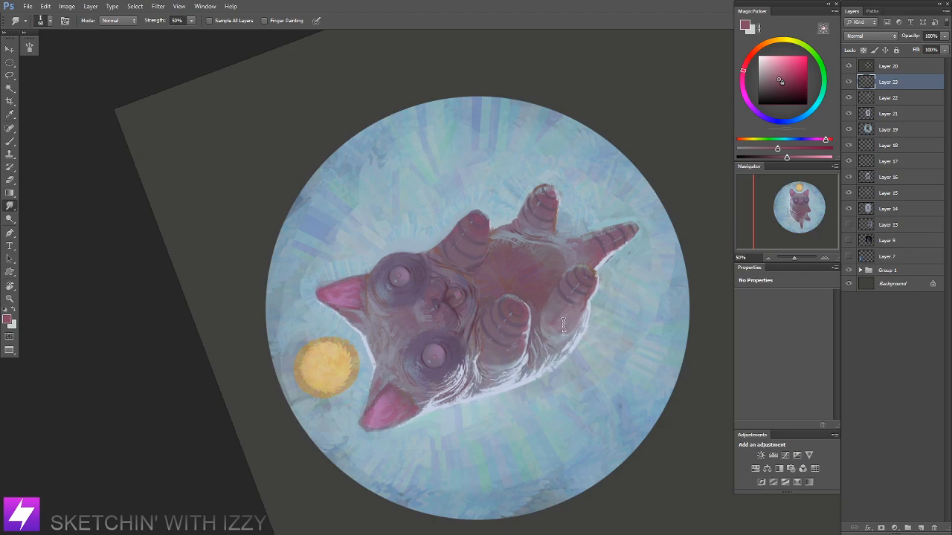
{"action": "key", "text": "Escape"}
{"action": "key", "text": "space"}
{"action": "left_click_drag", "start_coordinate": [493, 402], "coordinate": [518, 368]}
{"action": "key", "text": "e"}
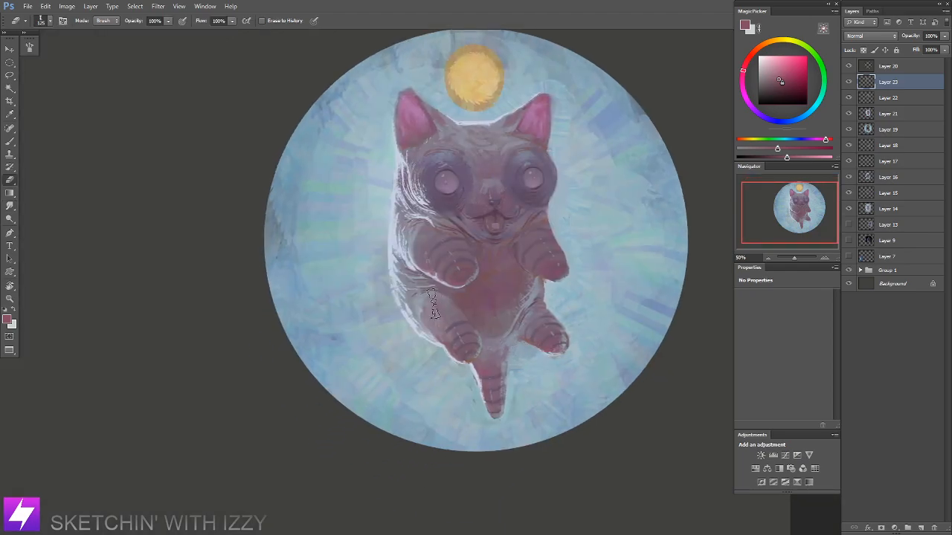
Step: Refine the hind leg's outer edge with a fine brush, using sampled pale lavender and mauve tones
{"action": "key", "text": "ctrl+plus"}
{"action": "key", "text": "r"}
{"action": "mouse_move", "coordinate": [424, 330]}
{"action": "left_mouse_down"}
{"action": "mouse_move", "coordinate": [395, 312]}
{"action": "mouse_move", "coordinate": [423, 328]}
{"action": "left_mouse_up"}
{"action": "key", "text": "b"}
{"action": "left_click", "coordinate": [418, 335], "text": "alt"}
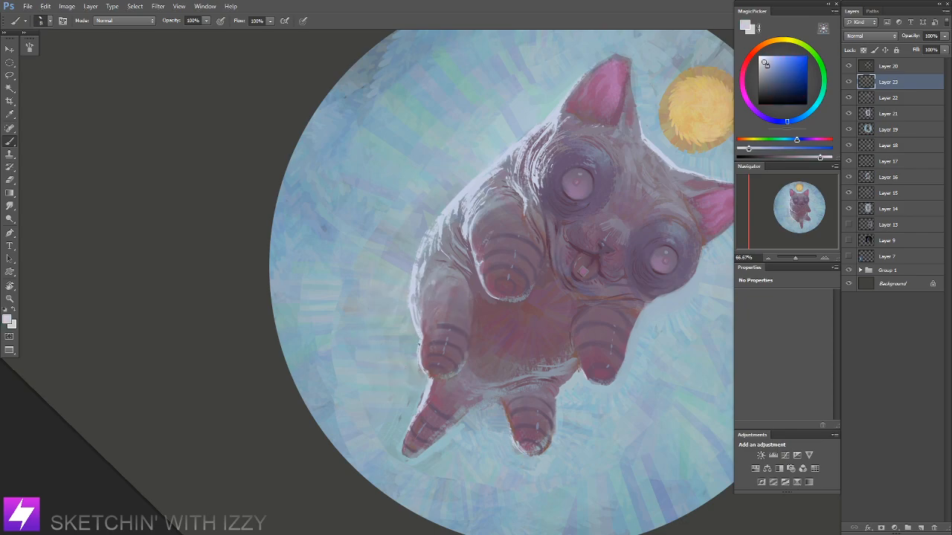
{"action": "left_click", "coordinate": [414, 312], "text": "alt"}
{"action": "left_click", "coordinate": [424, 332], "text": "alt"}
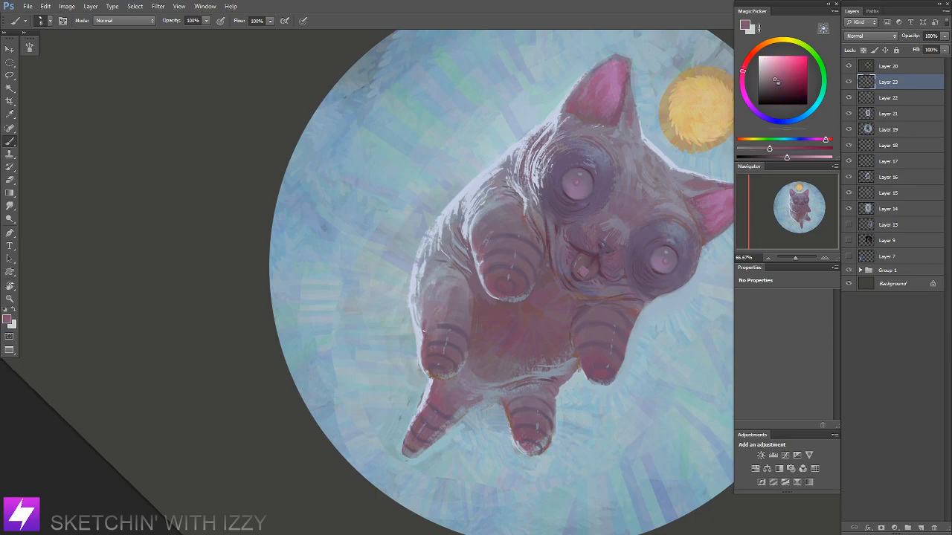
{"action": "left_click", "coordinate": [424, 334], "text": "alt"}
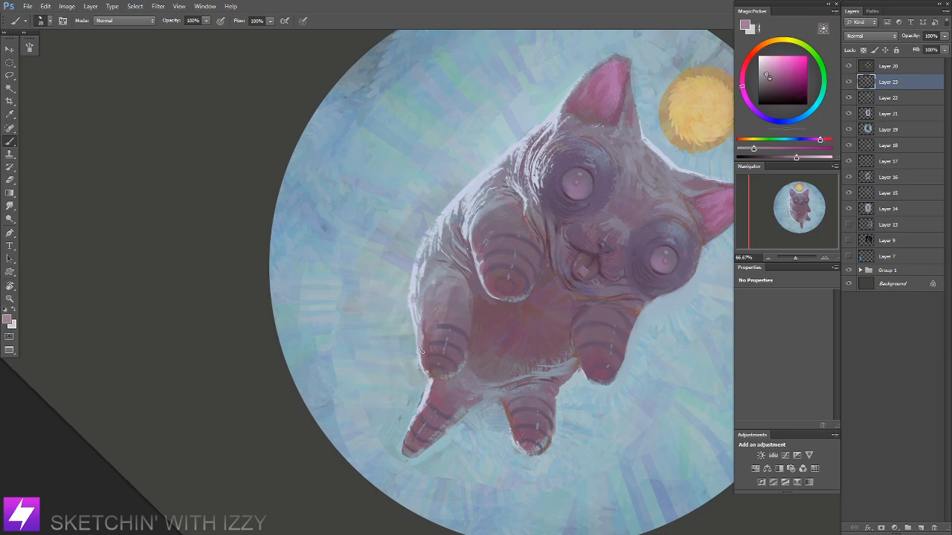
Step: Tint the hind leg with a sampled rose mauve and touch up its stripes in dusky purple
{"action": "key", "text": "r"}
{"action": "mouse_move", "coordinate": [451, 323]}
{"action": "left_mouse_down"}
{"action": "mouse_move", "coordinate": [516, 308]}
{"action": "mouse_move", "coordinate": [499, 357]}
{"action": "mouse_move", "coordinate": [484, 328]}
{"action": "left_mouse_up"}
{"action": "key", "text": "b"}
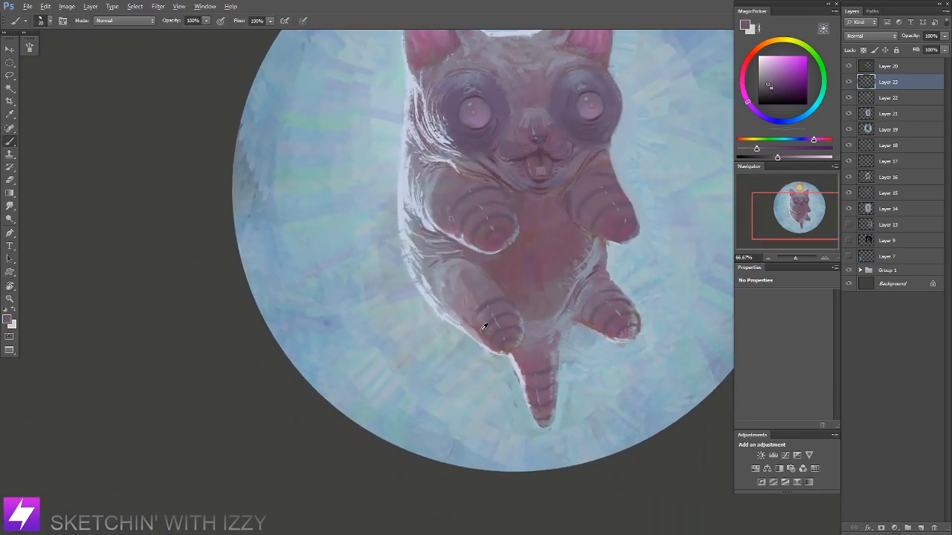
{"action": "left_click", "coordinate": [480, 330], "text": "alt"}
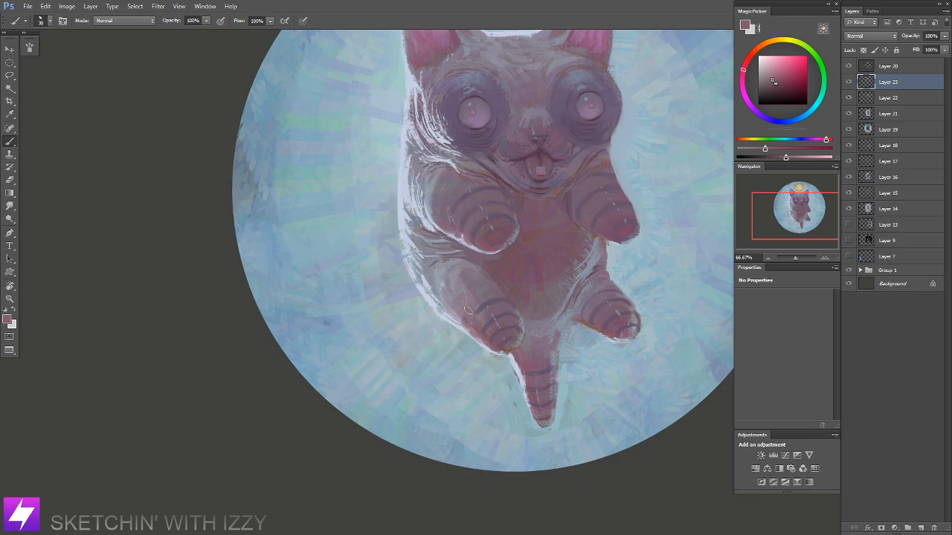
{"action": "left_click", "coordinate": [482, 306], "text": "alt"}
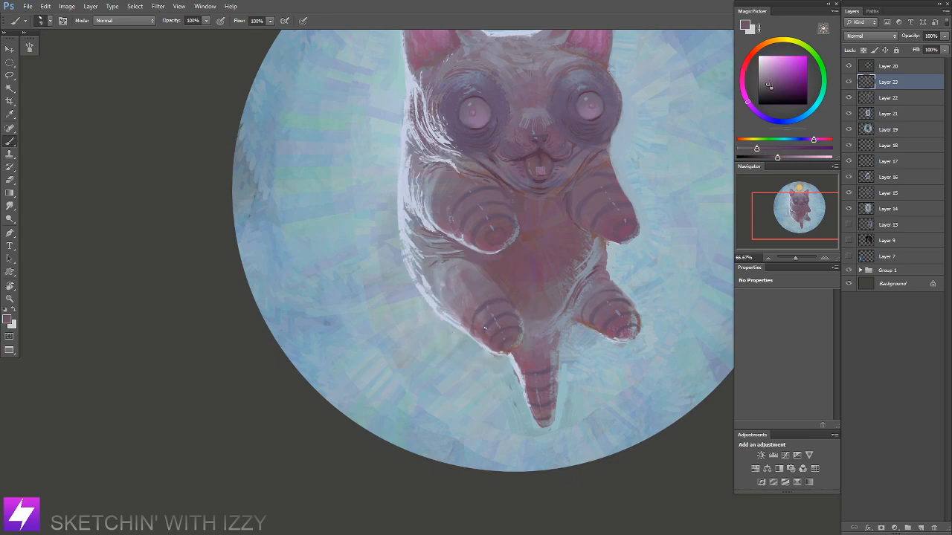
Step: Rotate the canvas and continue detailing the hind leg with a resampled muted mauve
{"action": "key", "text": "ctrl+minus"}
{"action": "key", "text": "r"}
{"action": "left_click_drag", "start_coordinate": [526, 342], "coordinate": [515, 217]}
{"action": "key", "text": "ctrl+plus"}
{"action": "key", "text": "b"}
{"action": "left_click", "coordinate": [488, 235], "text": "alt"}
{"action": "key", "text": "Escape"}
{"action": "left_click_drag", "start_coordinate": [422, 282], "coordinate": [441, 382]}
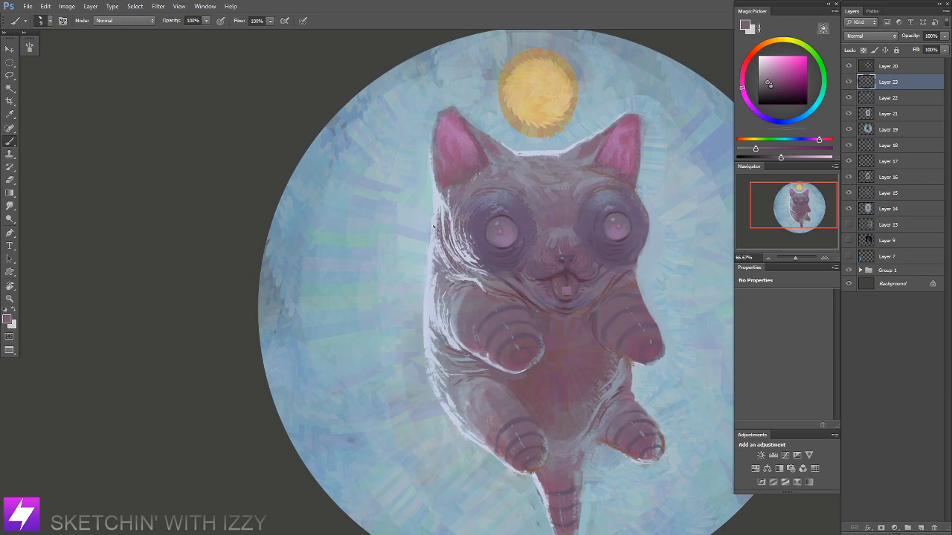
Step: Sample pale aqua beside the head, brush highlights onto the creature's upper eyelids and soften them with the Smudge tool
{"action": "left_click", "coordinate": [427, 195], "text": "alt"}
{"action": "left_click_drag", "start_coordinate": [511, 256], "coordinate": [499, 281]}
{"action": "key", "text": "bracketright"}
{"action": "key", "text": "bracketright"}
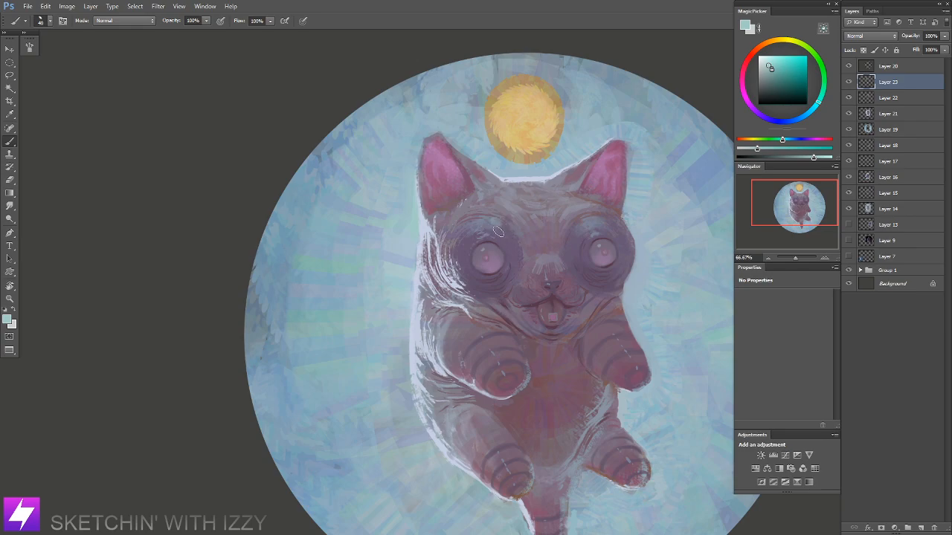
{"action": "key", "text": "r"}
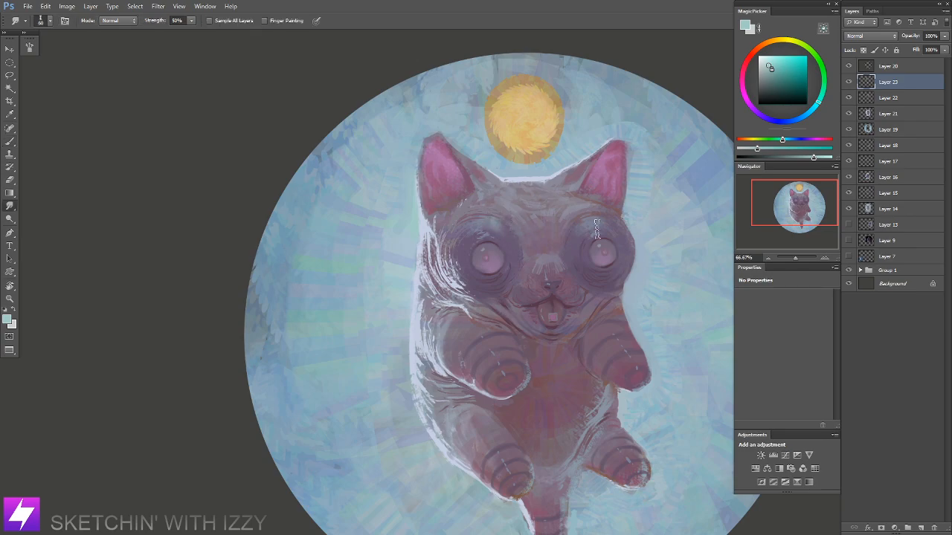
{"action": "key", "text": "b"}
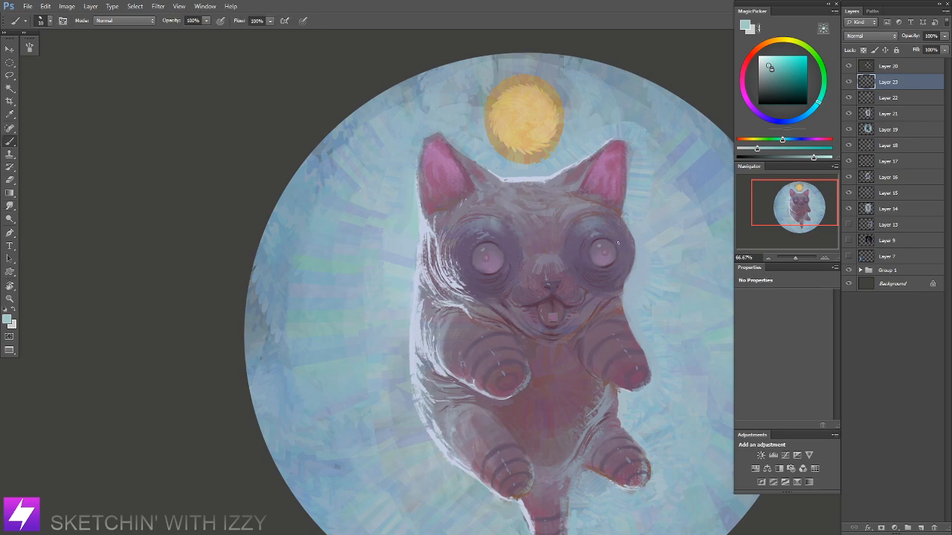
Step: Rotate the canvas and paint a thin aqua rim highlight along the outer edge of the eye socket facing the background
{"action": "key", "text": "r"}
{"action": "mouse_move", "coordinate": [601, 393]}
{"action": "left_mouse_down"}
{"action": "mouse_move", "coordinate": [531, 166]}
{"action": "mouse_move", "coordinate": [463, 179]}
{"action": "left_mouse_up"}
{"action": "left_click_drag", "start_coordinate": [463, 229], "coordinate": [584, 274]}
{"action": "mouse_move", "coordinate": [613, 313]}
{"action": "left_mouse_down"}
{"action": "mouse_move", "coordinate": [622, 258]}
{"action": "mouse_move", "coordinate": [546, 195]}
{"action": "left_mouse_up"}
{"action": "key", "text": "ctrl+plus"}
{"action": "key", "text": "b"}
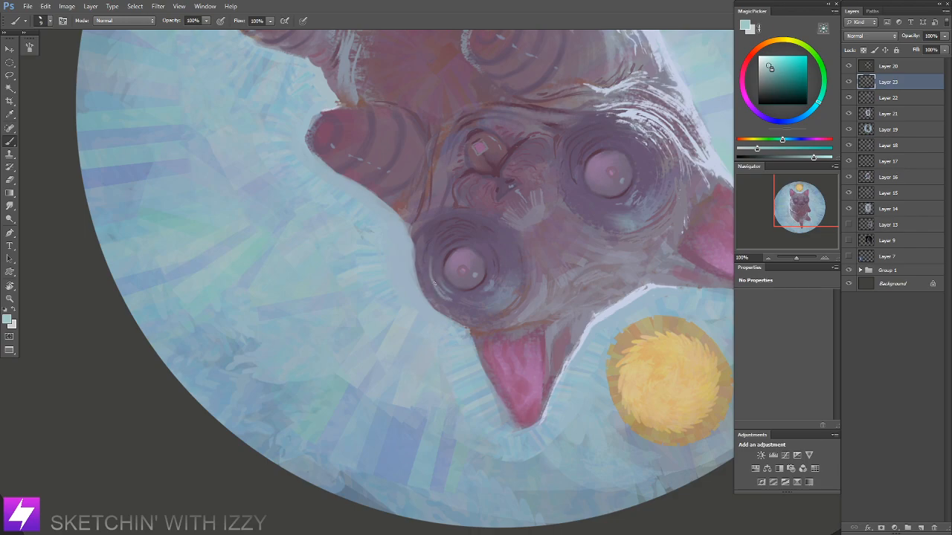
{"action": "left_click_drag", "start_coordinate": [419, 260], "coordinate": [430, 295]}
Step: Smudge the aqua rim highlight into the skin folds around the eye socket
{"action": "key", "text": "r"}
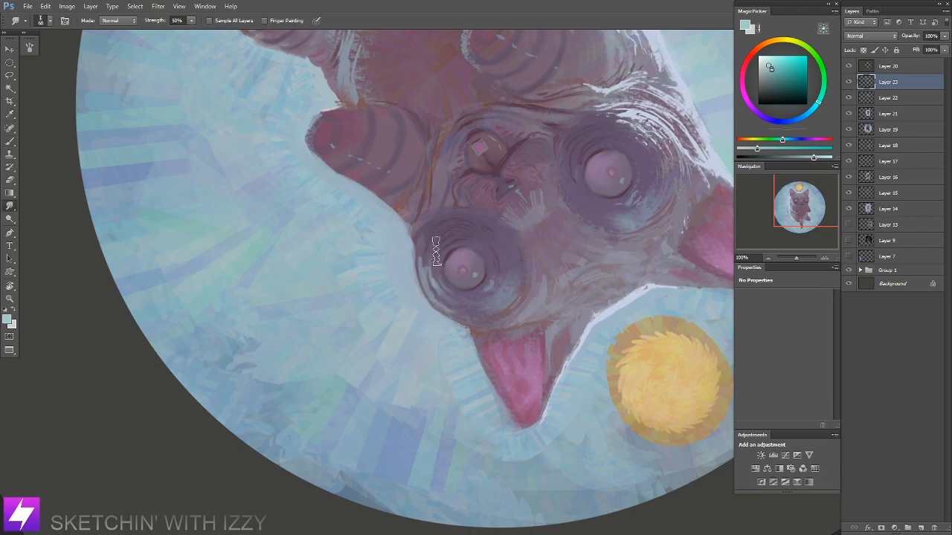
{"action": "scroll", "coordinate": [513, 312], "scroll_direction": "down", "scroll_amount": 1}
{"action": "key", "text": "Escape"}
{"action": "left_click_drag", "start_coordinate": [519, 335], "coordinate": [509, 299]}
{"action": "scroll", "coordinate": [499, 246], "scroll_direction": "up", "scroll_amount": 1}
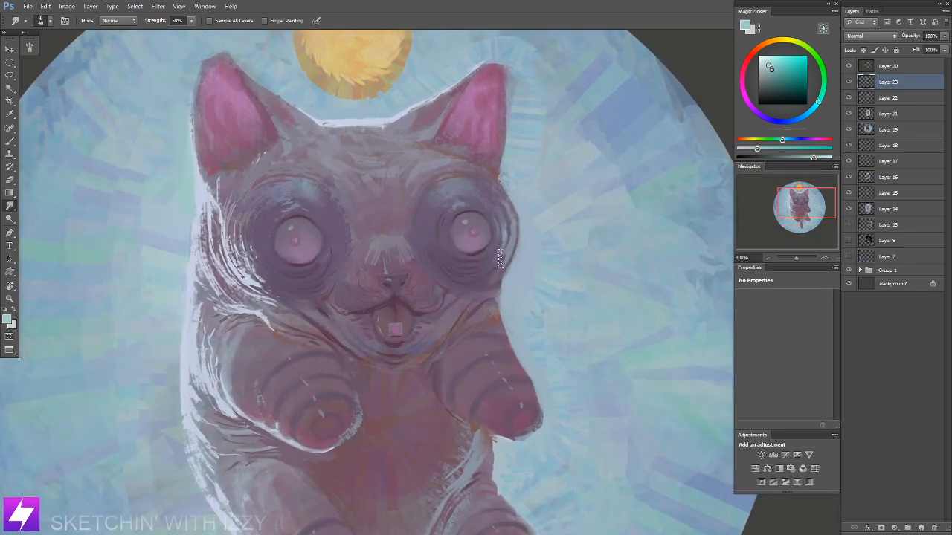
Step: Rotate the canvas to work on the rim-lit eye socket and choose a different brush preset
{"action": "key", "text": "ctrl+minus"}
{"action": "key", "text": "r"}
{"action": "mouse_move", "coordinate": [537, 302]}
{"action": "left_mouse_down"}
{"action": "mouse_move", "coordinate": [537, 272]}
{"action": "mouse_move", "coordinate": [519, 231]}
{"action": "mouse_move", "coordinate": [499, 219]}
{"action": "left_mouse_up"}
{"action": "key", "text": "b"}
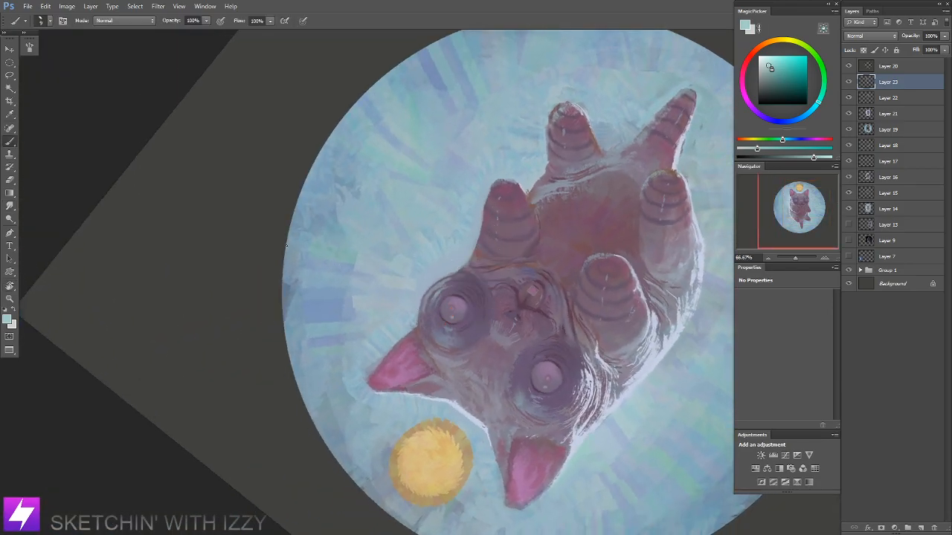
{"action": "right_click", "coordinate": [440, 285]}
{"action": "double_click", "coordinate": [66, 246]}
Step: Sample a muted purple from the eye socket and paint it over the folds beside the rim highlight
{"action": "key", "text": "ctrl+plus"}
{"action": "left_click", "coordinate": [429, 298], "text": "alt"}
{"action": "key", "text": "bracketleft"}
{"action": "key", "text": "bracketleft"}
{"action": "key", "text": "bracketleft"}
{"action": "key", "text": "bracketleft"}
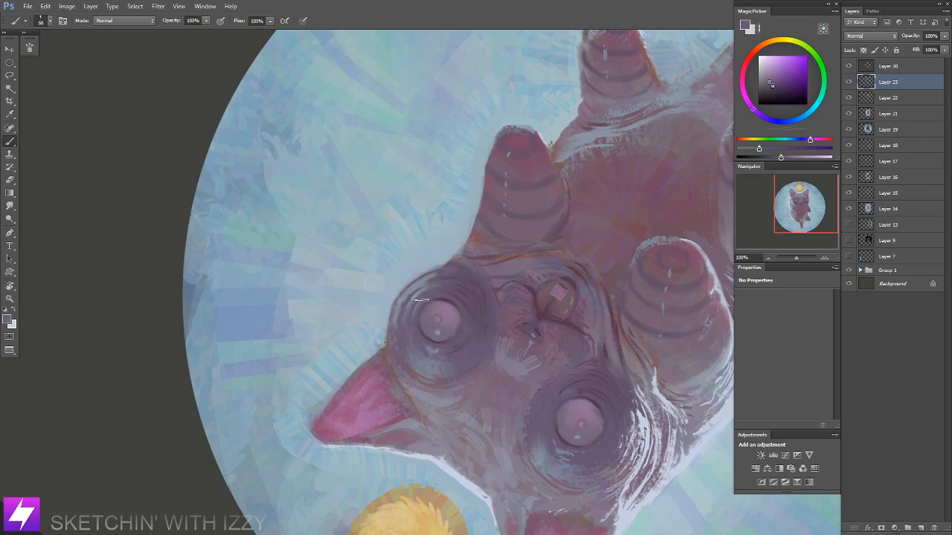
{"action": "mouse_move", "coordinate": [443, 284]}
{"action": "left_mouse_down"}
{"action": "mouse_move", "coordinate": [421, 288]}
{"action": "mouse_move", "coordinate": [436, 287]}
{"action": "mouse_move", "coordinate": [424, 320]}
{"action": "left_mouse_up"}
Step: Sample a grey-blue from the socket's edge and refine the outer folds with a smaller brush
{"action": "key", "text": "bracketleft"}
{"action": "left_click", "coordinate": [436, 272], "text": "alt"}
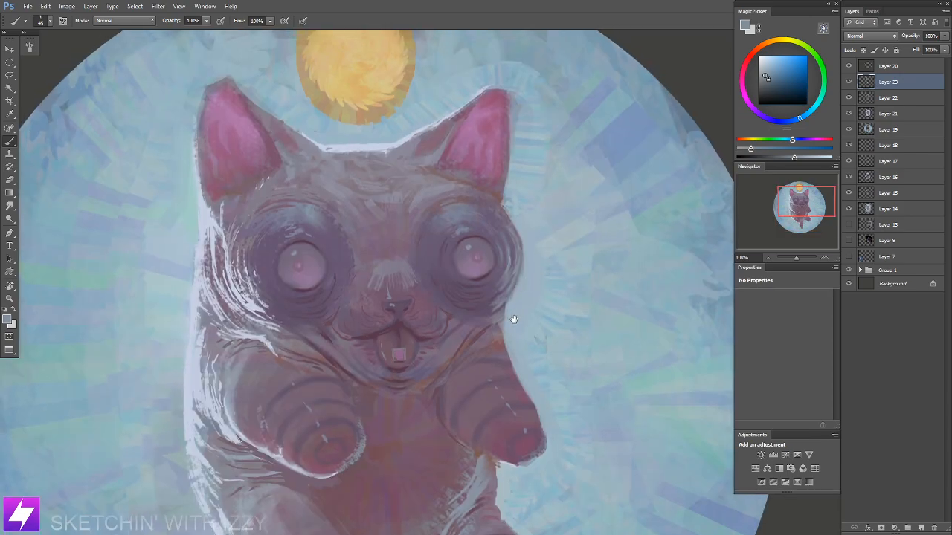
{"action": "scroll", "coordinate": [473, 282], "scroll_direction": "up", "scroll_amount": 2}
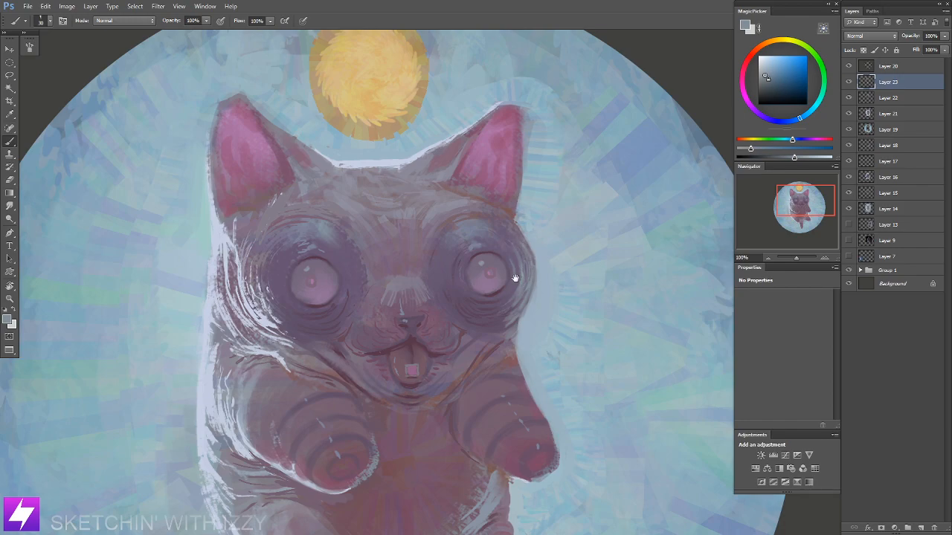
Step: Examine the whole creature at several zoom levels to judge the eye sockets, paws and rim light
{"action": "left_click_drag", "start_coordinate": [476, 324], "coordinate": [484, 285]}
{"action": "mouse_move", "coordinate": [413, 233]}
{"action": "left_mouse_down"}
{"action": "mouse_move", "coordinate": [465, 253]}
{"action": "mouse_move", "coordinate": [414, 284]}
{"action": "left_mouse_up"}
{"action": "key", "text": "]"}
{"action": "key", "text": "]"}
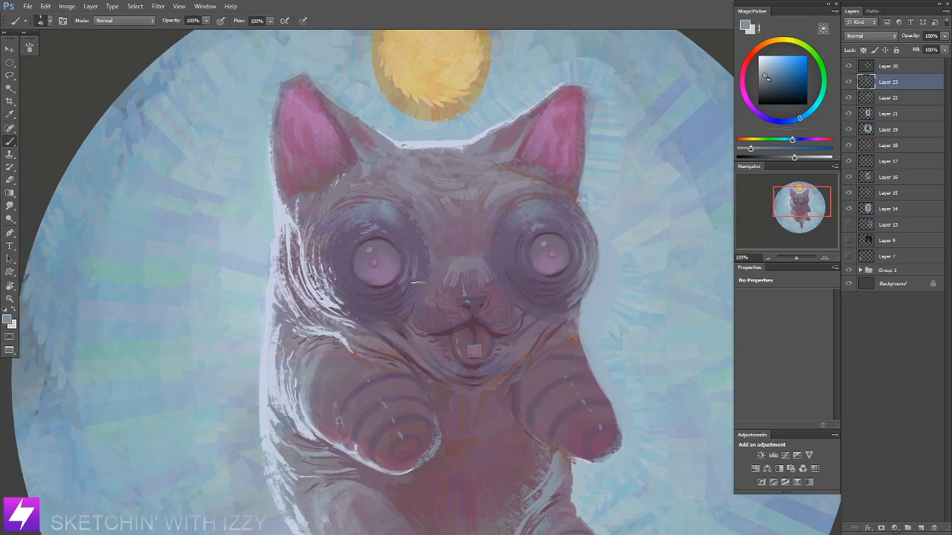
{"action": "key", "text": "ctrl+minus"}
{"action": "key", "text": "ctrl+minus"}
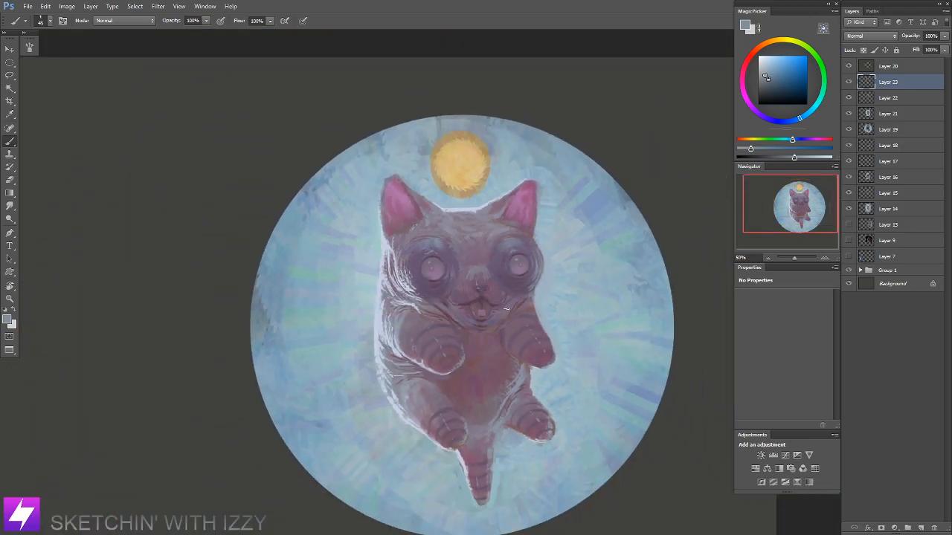
{"action": "key", "text": "ctrl+plus"}
{"action": "key", "text": "e"}
{"action": "key", "text": "["}
{"action": "key", "text": "["}
{"action": "key", "text": "["}
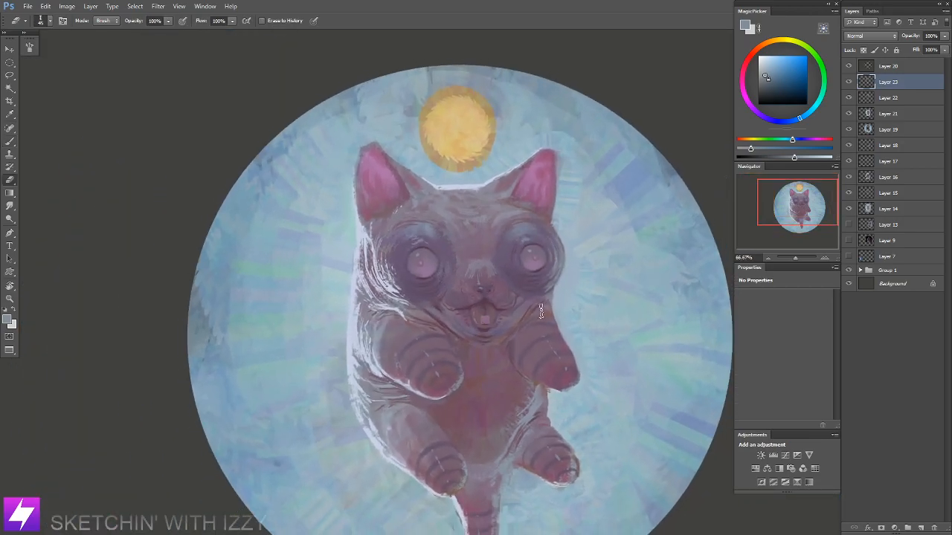
{"action": "key", "text": "ctrl+minus"}
{"action": "key", "text": "r"}
{"action": "left_click_drag", "start_coordinate": [528, 381], "coordinate": [577, 272]}
{"action": "key", "text": "Escape"}
{"action": "key", "text": "ctrl+plus"}
{"action": "key", "text": "b"}
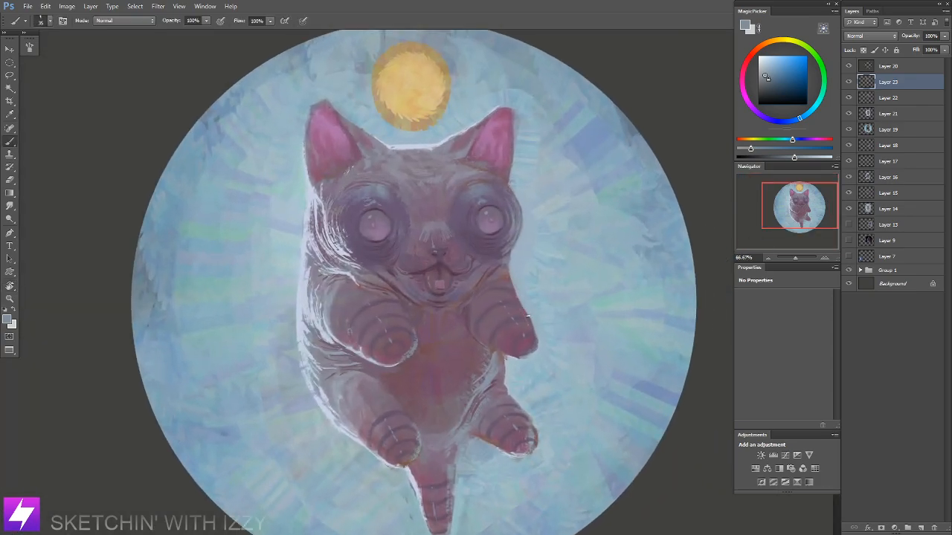
Step: Mirror the painting horizontally to check the creature's silhouette and balance
{"action": "left_click_drag", "start_coordinate": [495, 344], "coordinate": [520, 332]}
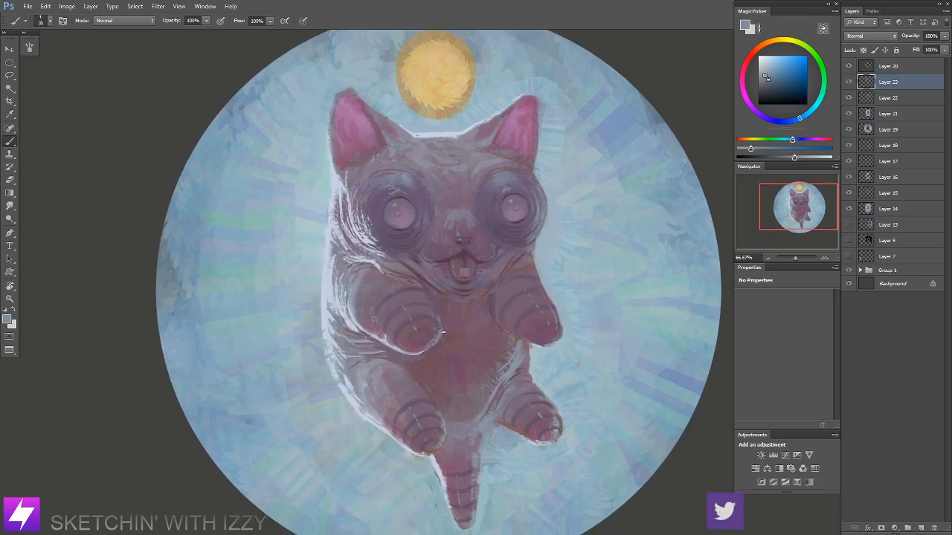
{"action": "left_click_drag", "start_coordinate": [474, 376], "coordinate": [457, 319]}
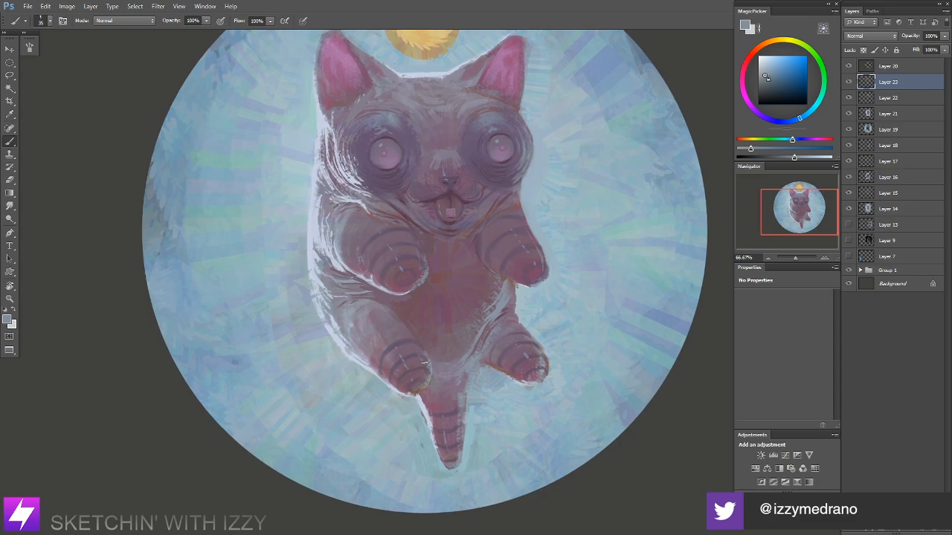
{"action": "key", "text": "ctrl+minus"}
{"action": "key", "text": "ctrl+minus"}
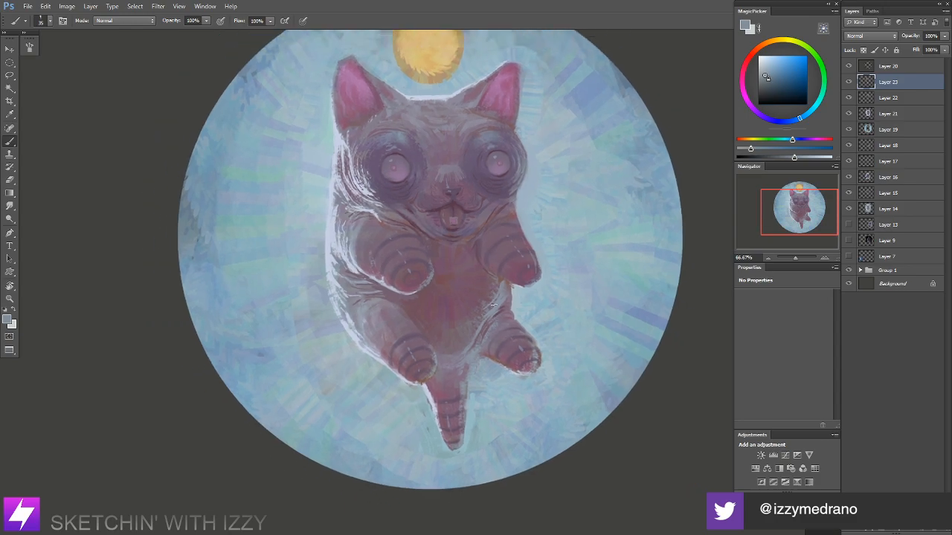
{"action": "left_click_drag", "start_coordinate": [546, 326], "coordinate": [541, 353]}
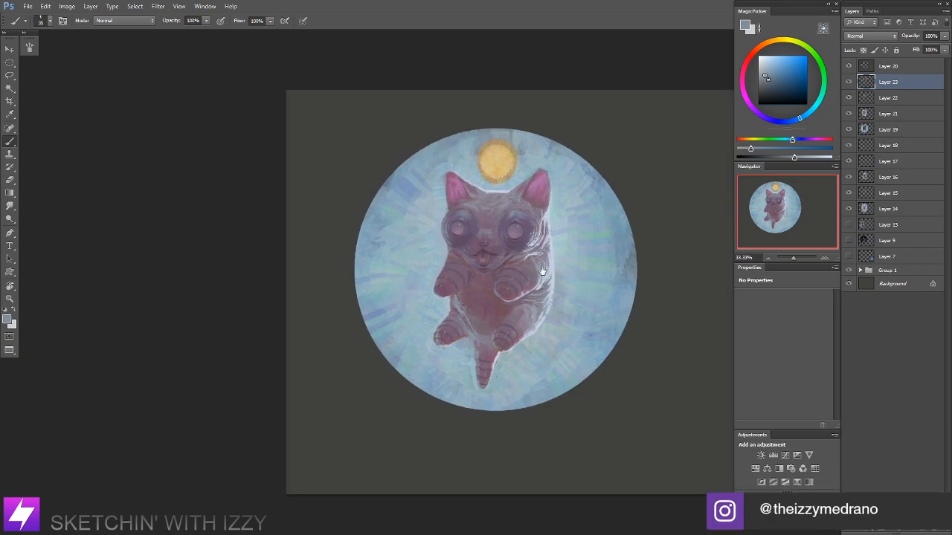
Step: Sample a light blue from the background beside the face and touch up the halo around the eye socket
{"action": "key", "text": "ctrl+plus"}
{"action": "key", "text": "ctrl+plus"}
{"action": "mouse_move", "coordinate": [487, 286]}
{"action": "left_mouse_down"}
{"action": "mouse_move", "coordinate": [476, 275]}
{"action": "mouse_move", "coordinate": [470, 284]}
{"action": "left_mouse_up"}
{"action": "left_click_drag", "start_coordinate": [380, 217], "coordinate": [385, 247]}
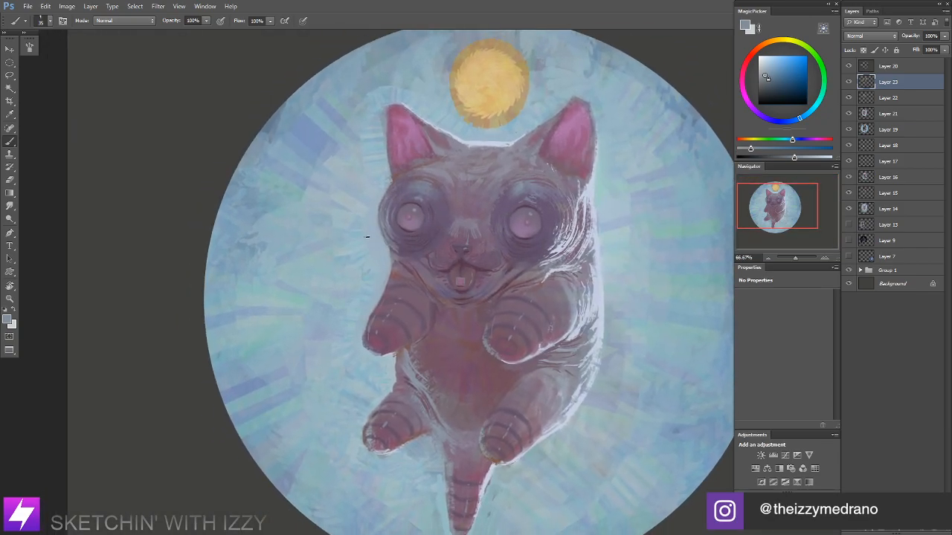
{"action": "left_click", "coordinate": [357, 247], "text": "alt"}
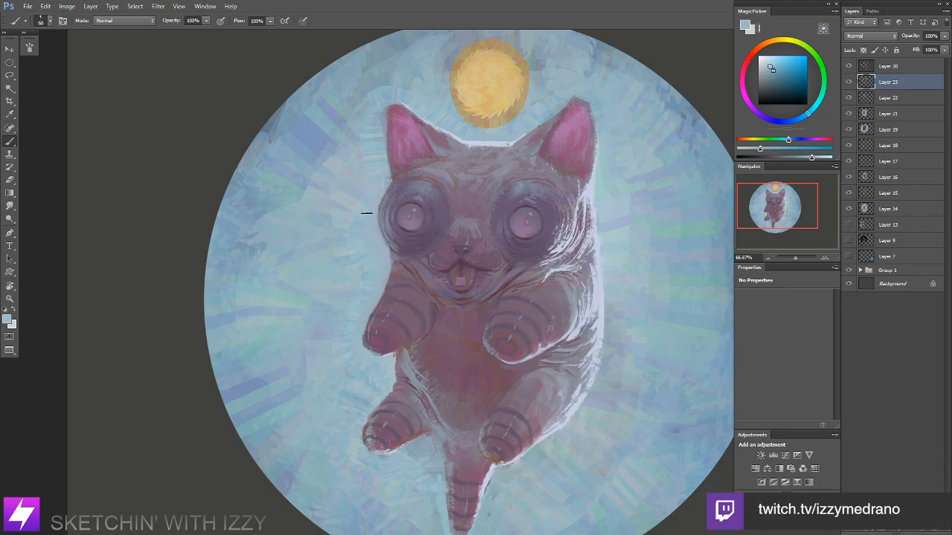
{"action": "left_click", "coordinate": [347, 220], "text": "alt"}
{"action": "left_click", "coordinate": [326, 243], "text": "alt"}
{"action": "key", "text": "bracketright"}
{"action": "key", "text": "bracketright"}
{"action": "left_click_drag", "start_coordinate": [393, 225], "coordinate": [321, 246]}
Step: Sample a pale teal and brush it over the rim-lit folds along the creature's flank
{"action": "left_click", "coordinate": [547, 311], "text": "alt"}
{"action": "left_click_drag", "start_coordinate": [547, 311], "coordinate": [577, 244]}
{"action": "key", "text": "bracketleft"}
{"action": "key", "text": "bracketleft"}
{"action": "key", "text": "bracketleft"}
{"action": "key", "text": "bracketleft"}
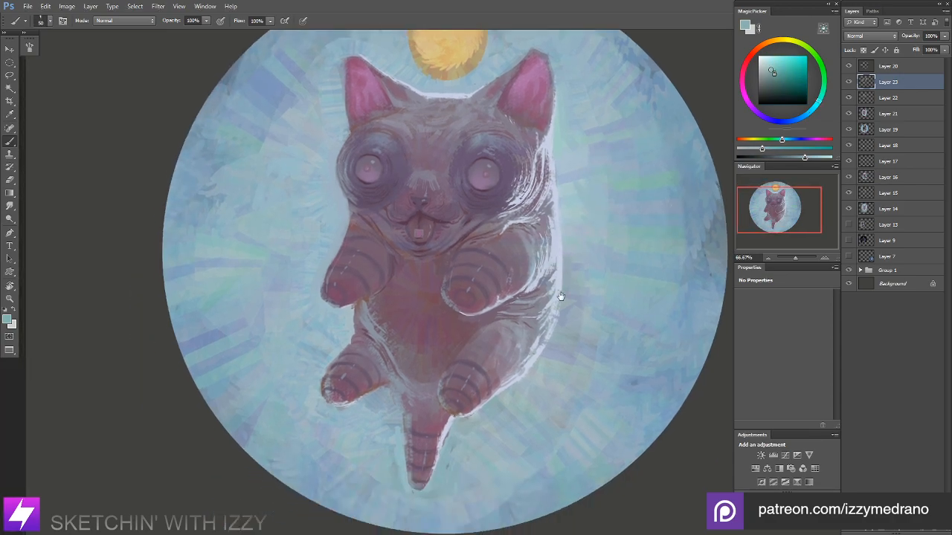
{"action": "left_click_drag", "start_coordinate": [561, 297], "coordinate": [570, 263]}
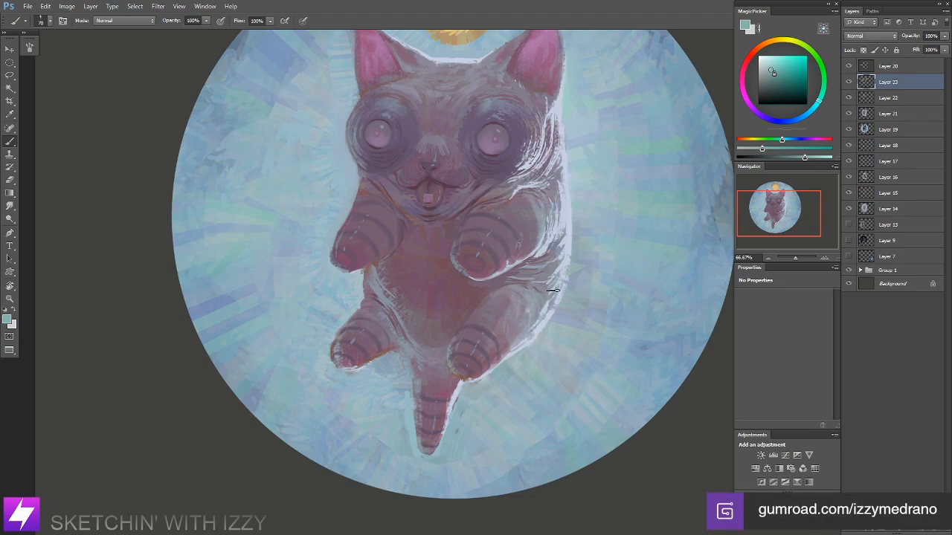
{"action": "left_click_drag", "start_coordinate": [556, 260], "coordinate": [560, 273]}
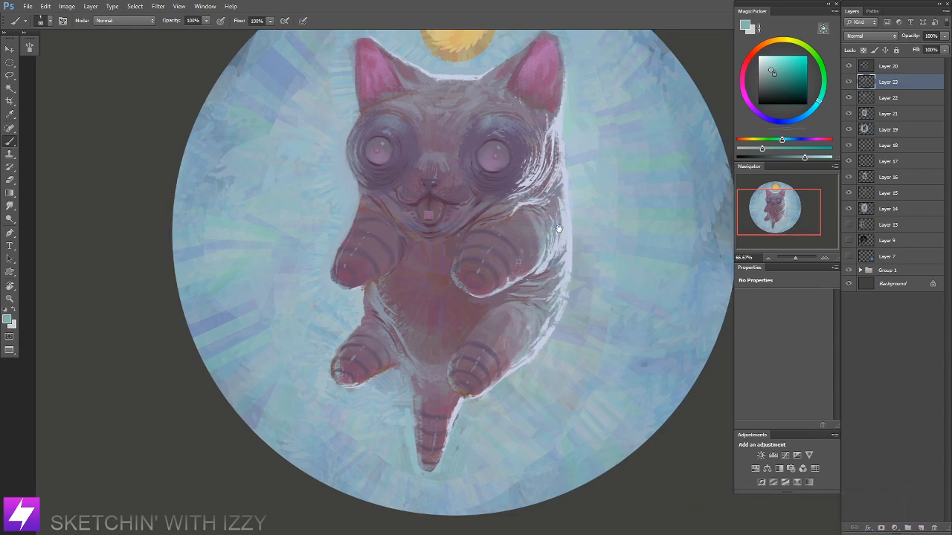
{"action": "left_click_drag", "start_coordinate": [560, 229], "coordinate": [558, 242]}
{"action": "mouse_move", "coordinate": [547, 192]}
{"action": "left_mouse_down"}
{"action": "mouse_move", "coordinate": [557, 201]}
{"action": "mouse_move", "coordinate": [549, 232]}
{"action": "left_mouse_up"}
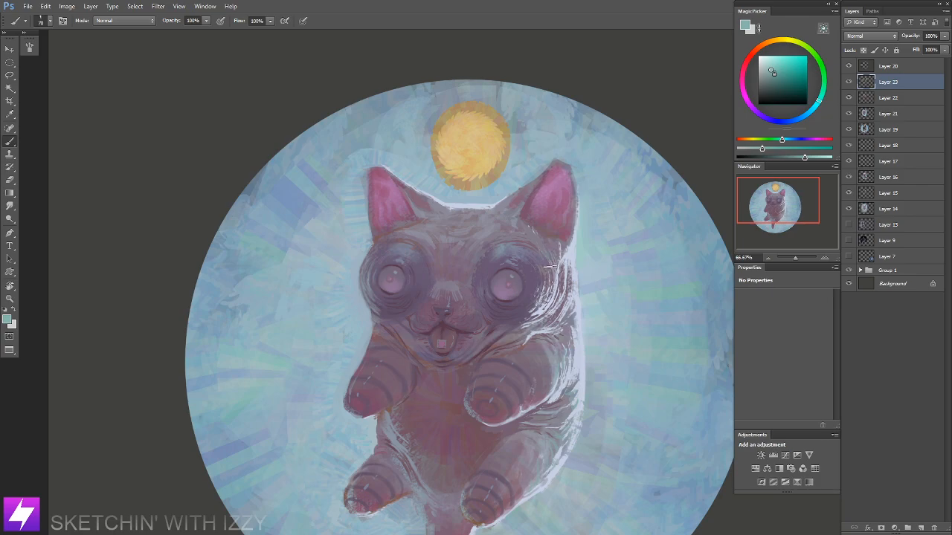
Step: Check the whole painting and dab teal onto the cheek beside the mouth with a smaller brush
{"action": "key", "text": "ctrl+minus"}
{"action": "key", "text": "ctrl+minus"}
{"action": "key", "text": "r"}
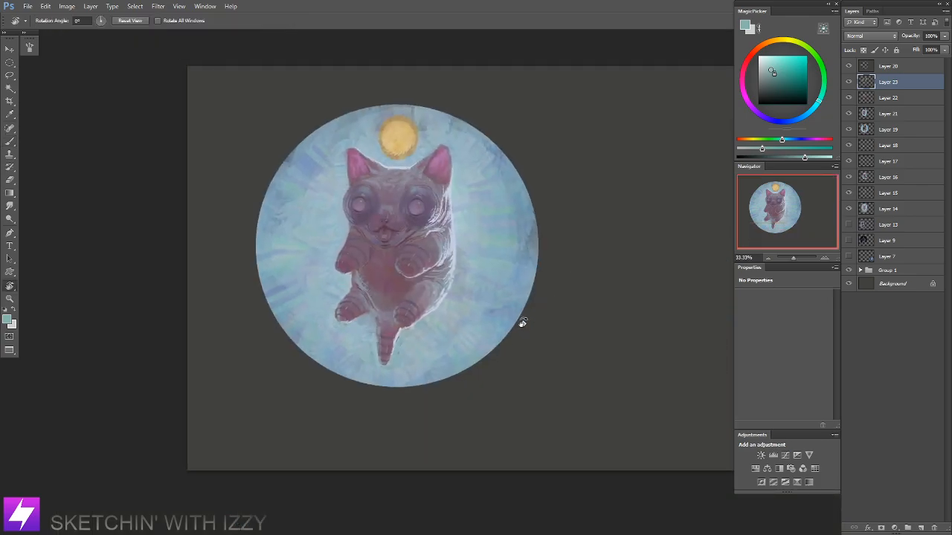
{"action": "key", "text": "ctrl+plus"}
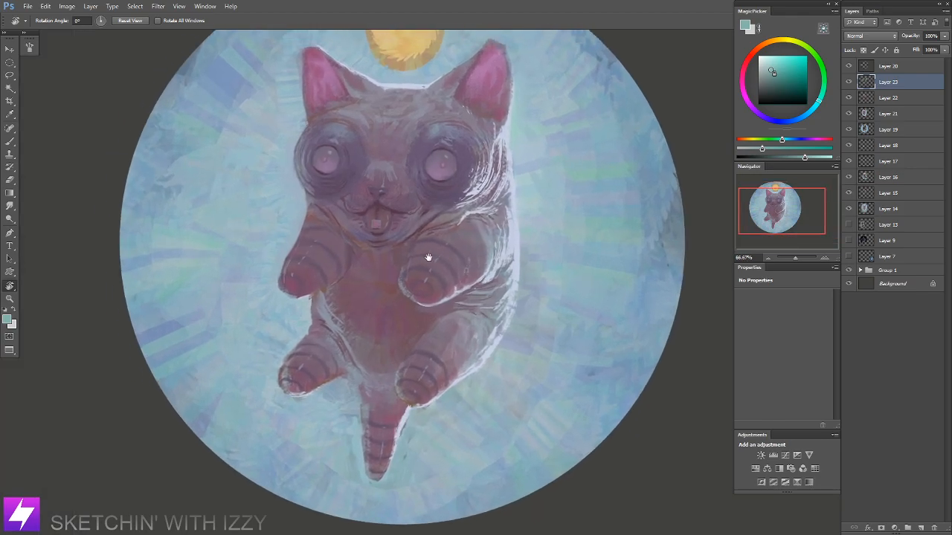
{"action": "left_click_drag", "start_coordinate": [430, 258], "coordinate": [454, 279]}
{"action": "key", "text": "b"}
{"action": "key", "text": "bracketleft"}
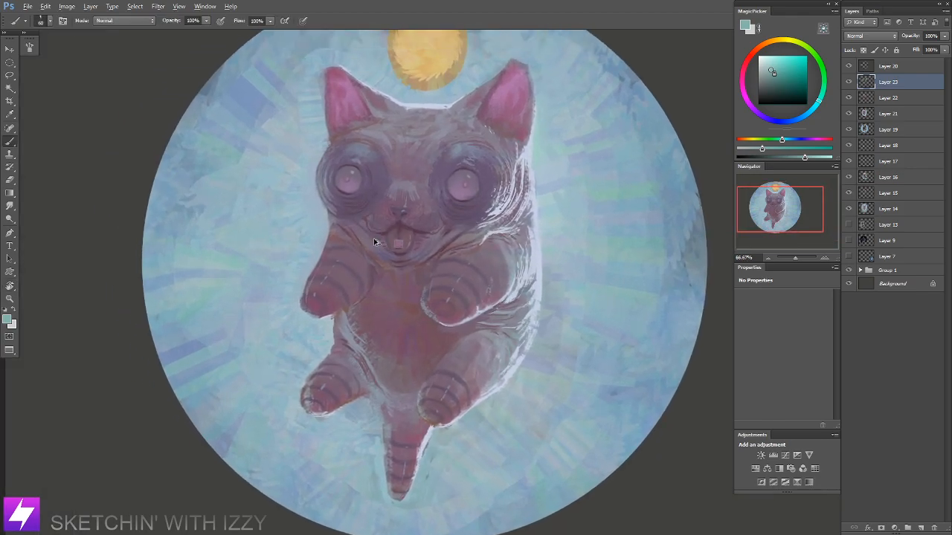
{"action": "key", "text": "bracketleft"}
{"action": "key", "text": "]"}
{"action": "mouse_move", "coordinate": [380, 250]}
{"action": "left_mouse_down"}
{"action": "mouse_move", "coordinate": [361, 228]}
{"action": "mouse_move", "coordinate": [376, 245]}
{"action": "left_mouse_up"}
Step: Rotate the canvas and brush teal reflected light along the outer rim of the eye socket on the shaded side
{"action": "key", "text": "bracketleft"}
{"action": "key", "text": "bracketleft"}
{"action": "key", "text": "ctrl+minus"}
{"action": "key", "text": "r"}
{"action": "left_click_drag", "start_coordinate": [413, 378], "coordinate": [496, 290]}
{"action": "key", "text": "ctrl+plus"}
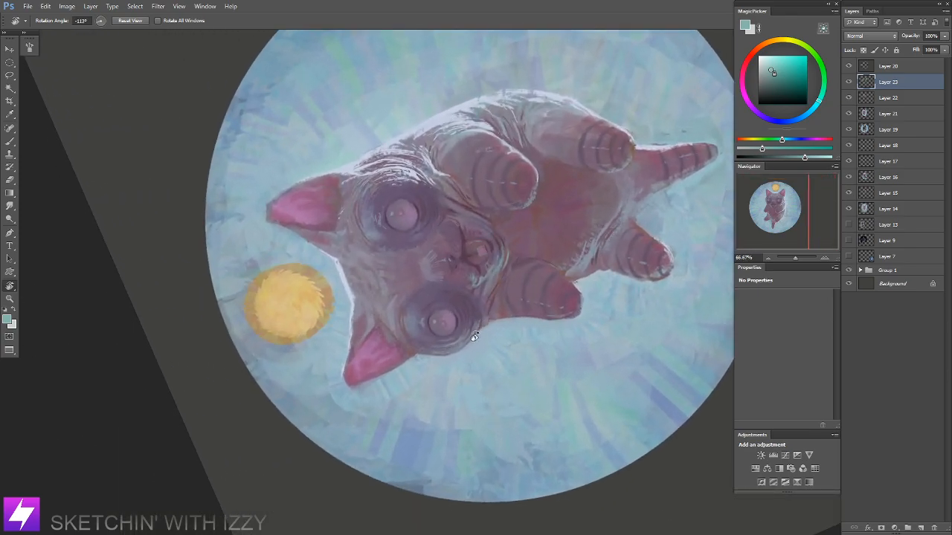
{"action": "key", "text": "b"}
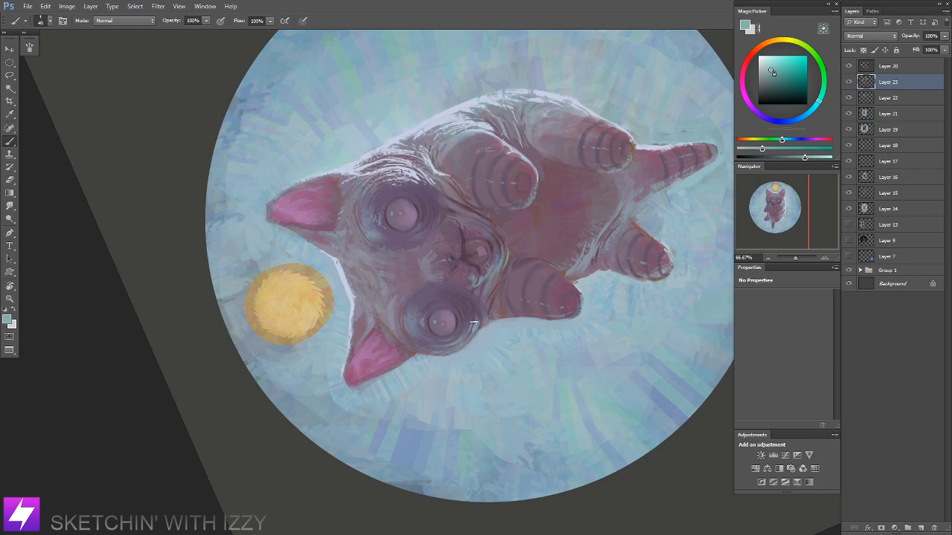
{"action": "key", "text": "bracketright"}
{"action": "key", "text": "bracketright"}
{"action": "key", "text": "Escape"}
Step: Add fine teal highlights to the nose, muzzle and chin folds with a 20 px brush
{"action": "left_click_drag", "start_coordinate": [507, 326], "coordinate": [502, 310]}
{"action": "key", "text": "e"}
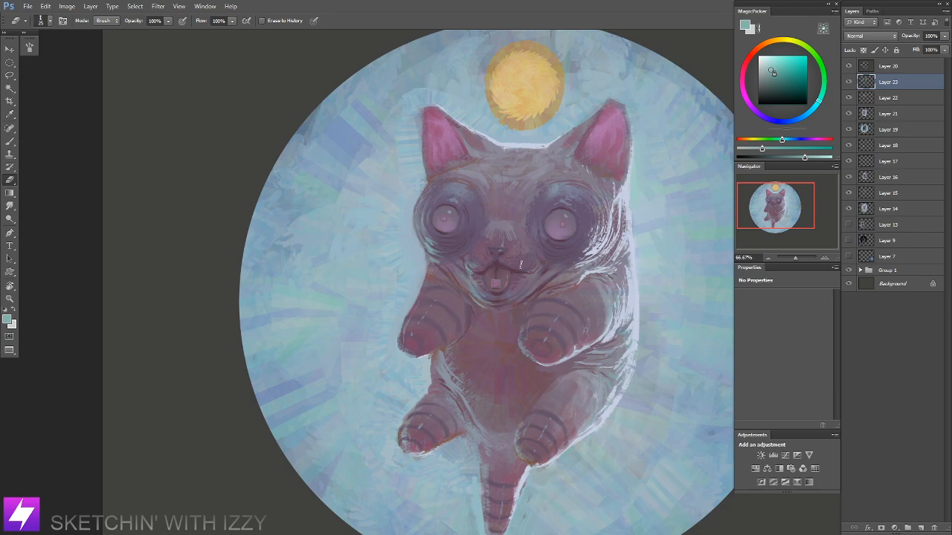
{"action": "key", "text": "b"}
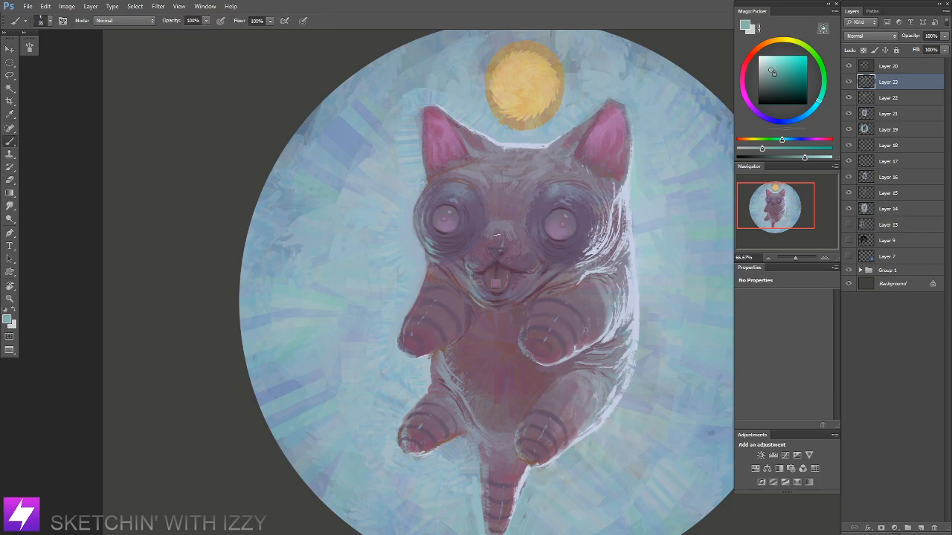
{"action": "key", "text": "ctrl+plus"}
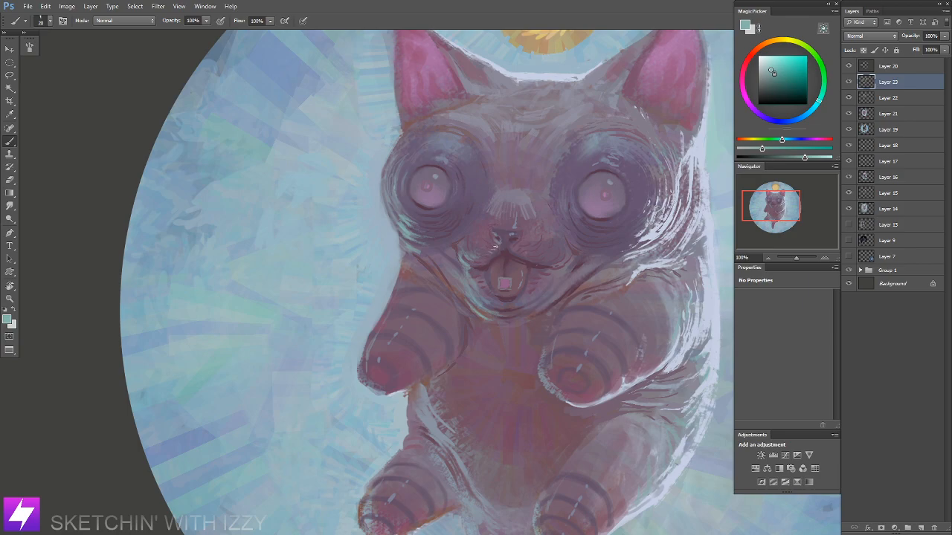
{"action": "left_click_drag", "start_coordinate": [504, 278], "coordinate": [502, 256]}
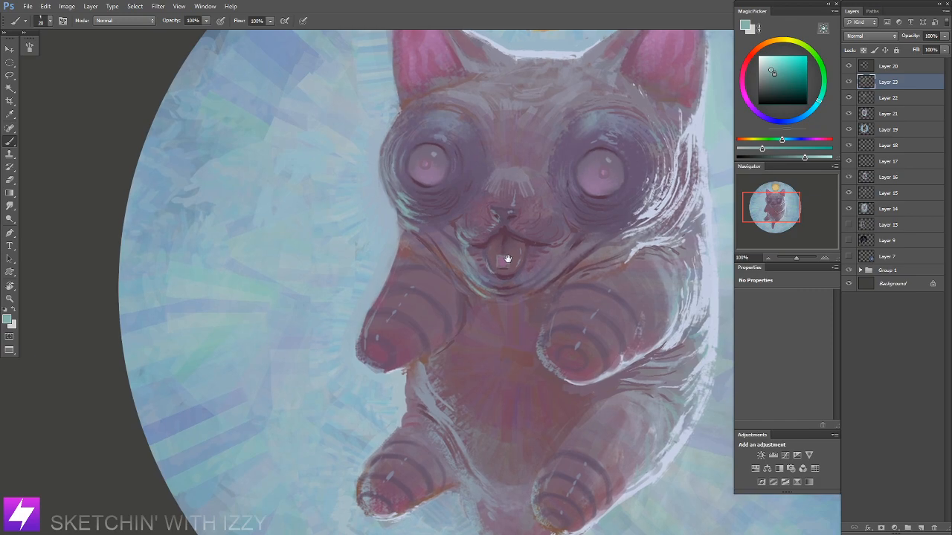
{"action": "left_click_drag", "start_coordinate": [508, 256], "coordinate": [510, 267]}
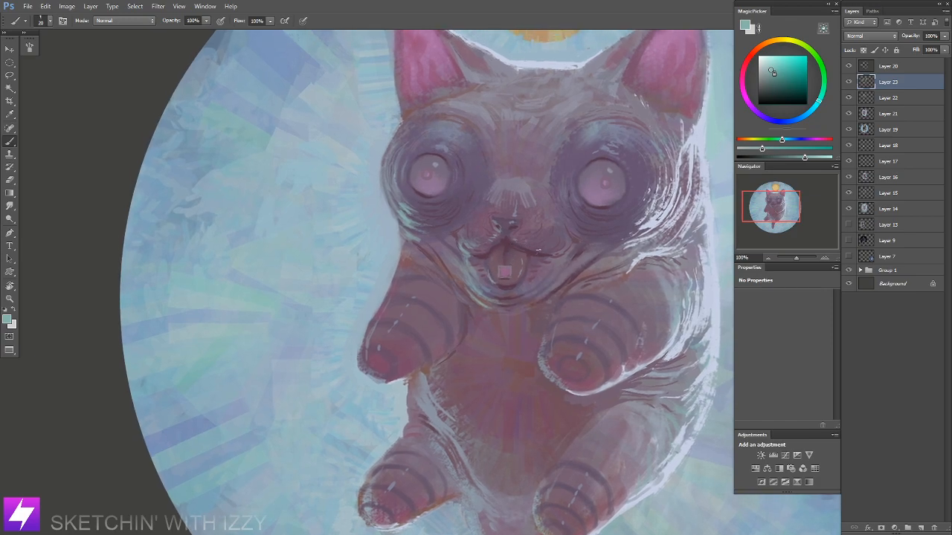
{"action": "left_click_drag", "start_coordinate": [507, 262], "coordinate": [492, 270]}
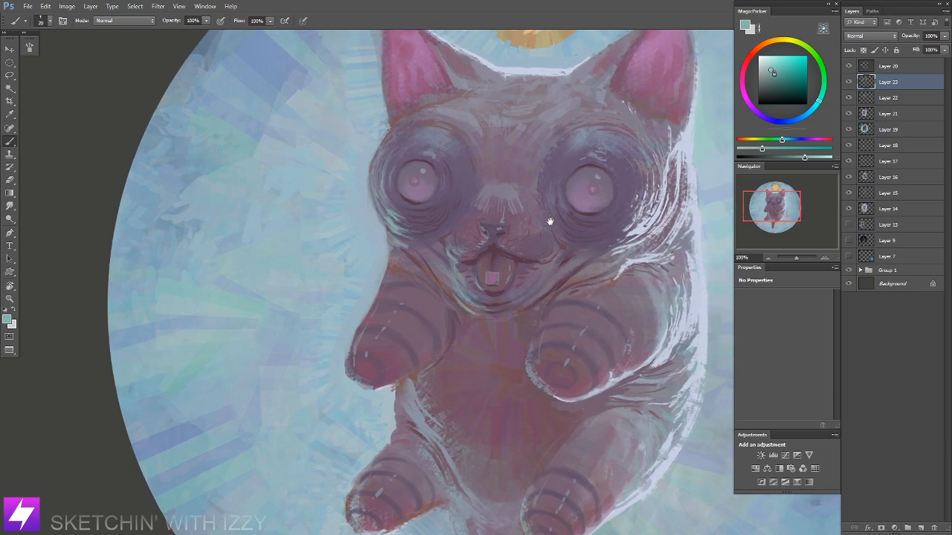
{"action": "left_click_drag", "start_coordinate": [530, 220], "coordinate": [568, 197]}
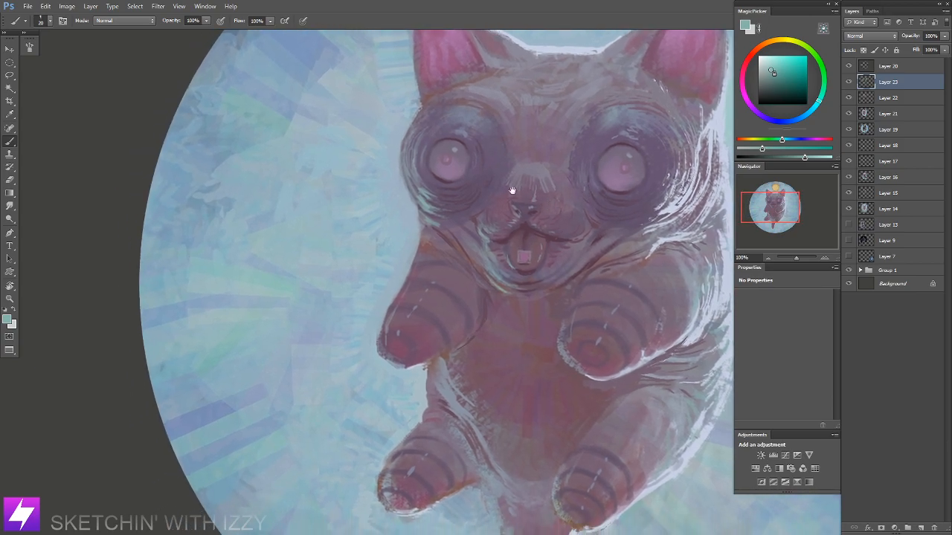
Step: Rotate the canvas and brush teal light along the belly edge and lower limbs with a 45 px brush
{"action": "key", "text": "ctrl+minus"}
{"action": "key", "text": "r"}
{"action": "mouse_move", "coordinate": [516, 346]}
{"action": "left_mouse_down"}
{"action": "mouse_move", "coordinate": [567, 317]}
{"action": "mouse_move", "coordinate": [566, 269]}
{"action": "mouse_move", "coordinate": [493, 269]}
{"action": "left_mouse_up"}
{"action": "key", "text": "ctrl+plus"}
{"action": "key", "text": "b"}
{"action": "left_click_drag", "start_coordinate": [562, 302], "coordinate": [555, 318]}
{"action": "left_click_drag", "start_coordinate": [569, 215], "coordinate": [558, 304]}
{"action": "key", "text": "bracketright"}
{"action": "key", "text": "bracketright"}
{"action": "key", "text": "bracketright"}
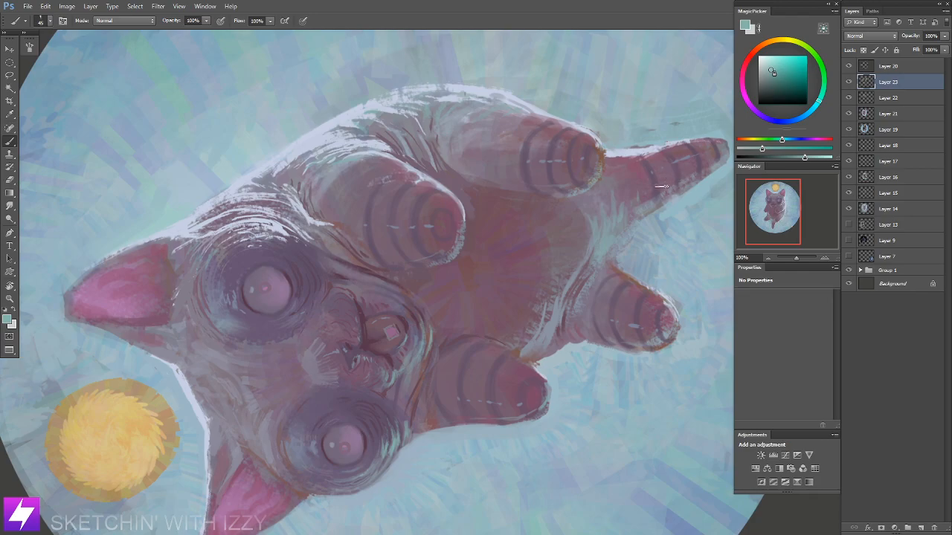
{"action": "key", "text": "ctrl+minus"}
{"action": "key", "text": "ctrl+minus"}
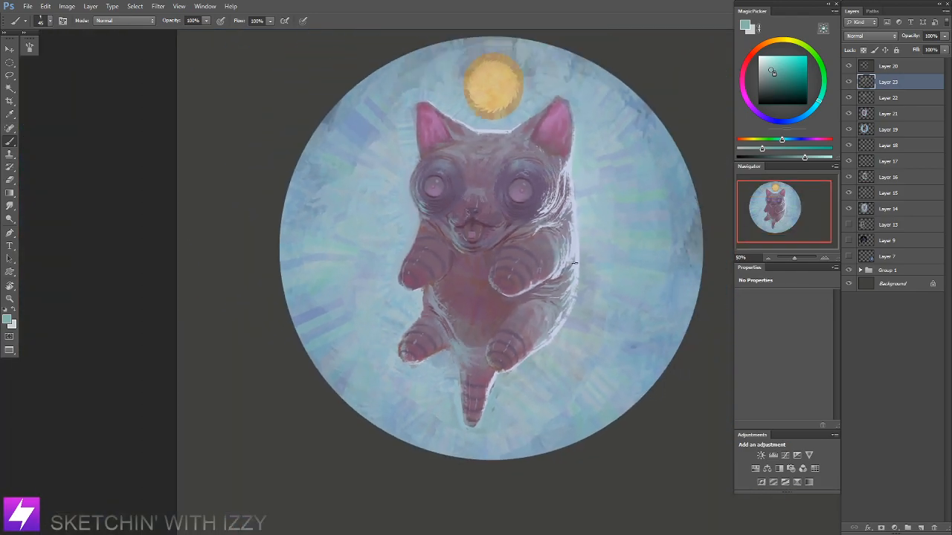
{"action": "left_click_drag", "start_coordinate": [531, 277], "coordinate": [465, 301]}
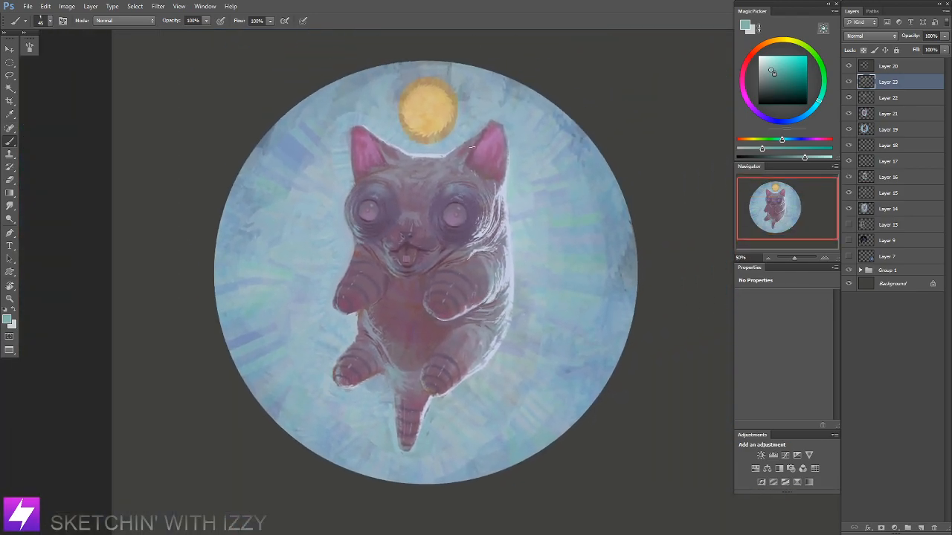
Step: Rotate the canvas toward the forehead, sample a muted purple-grey by the ear and paint it between the ears
{"action": "key", "text": "ctrl+plus"}
{"action": "left_click_drag", "start_coordinate": [422, 193], "coordinate": [501, 204]}
{"action": "key", "text": "r"}
{"action": "left_click_drag", "start_coordinate": [575, 190], "coordinate": [415, 113]}
{"action": "key", "text": "ctrl+plus"}
{"action": "left_click_drag", "start_coordinate": [420, 193], "coordinate": [473, 239]}
{"action": "key", "text": "b"}
{"action": "left_click", "coordinate": [442, 180], "text": "alt"}
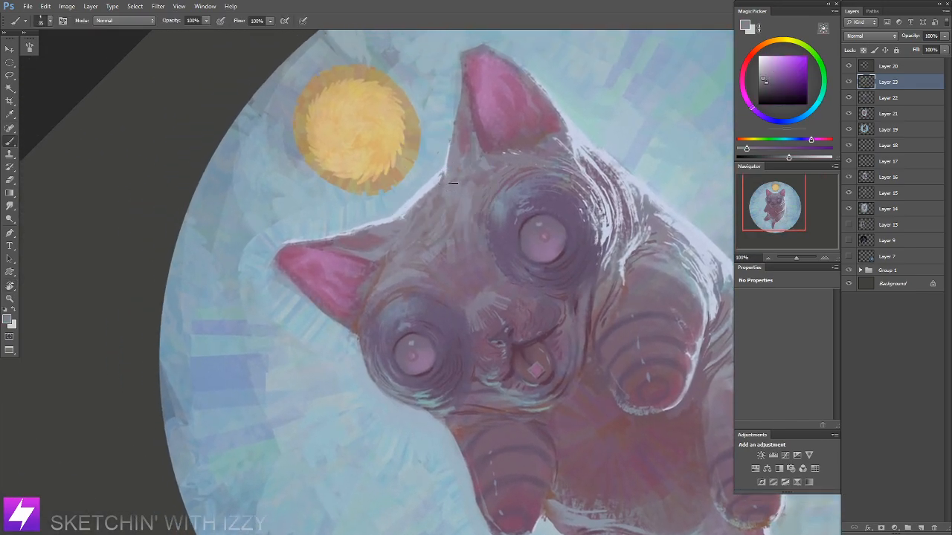
{"action": "left_click", "coordinate": [452, 159], "text": "alt"}
{"action": "key", "text": "bracketleft"}
{"action": "mouse_move", "coordinate": [446, 196]}
{"action": "left_mouse_down"}
{"action": "mouse_move", "coordinate": [443, 229]}
{"action": "mouse_move", "coordinate": [434, 232]}
{"action": "left_mouse_up"}
Step: Sample a mauve from the edge of the other ear and paint it along the brow below the ears
{"action": "key", "text": "bracketright"}
{"action": "left_click", "coordinate": [330, 241], "text": "alt"}
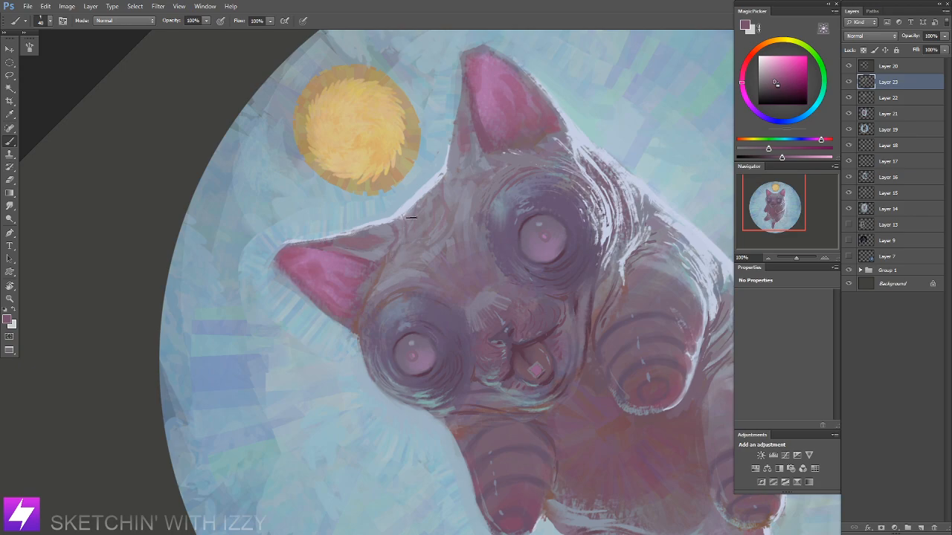
{"action": "key", "text": "r"}
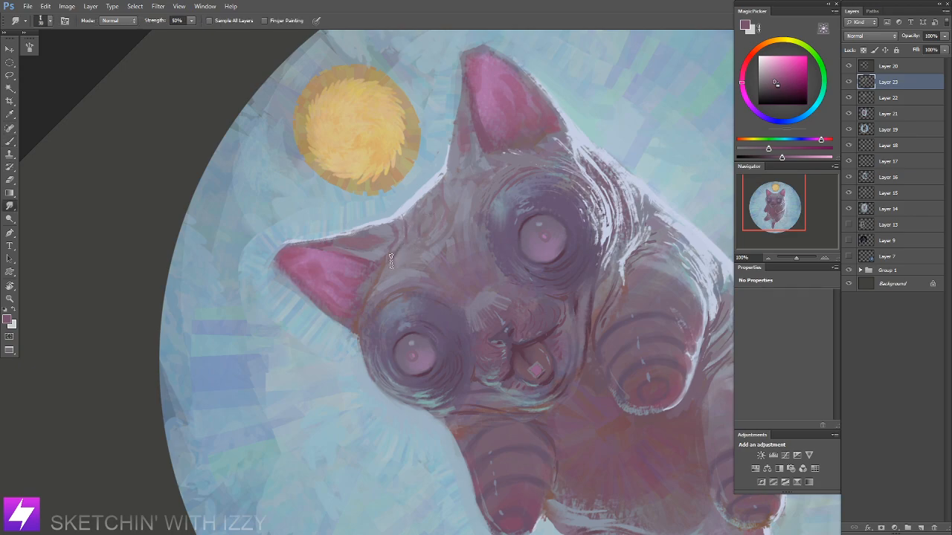
{"action": "key", "text": "b"}
{"action": "left_click_drag", "start_coordinate": [449, 171], "coordinate": [462, 185]}
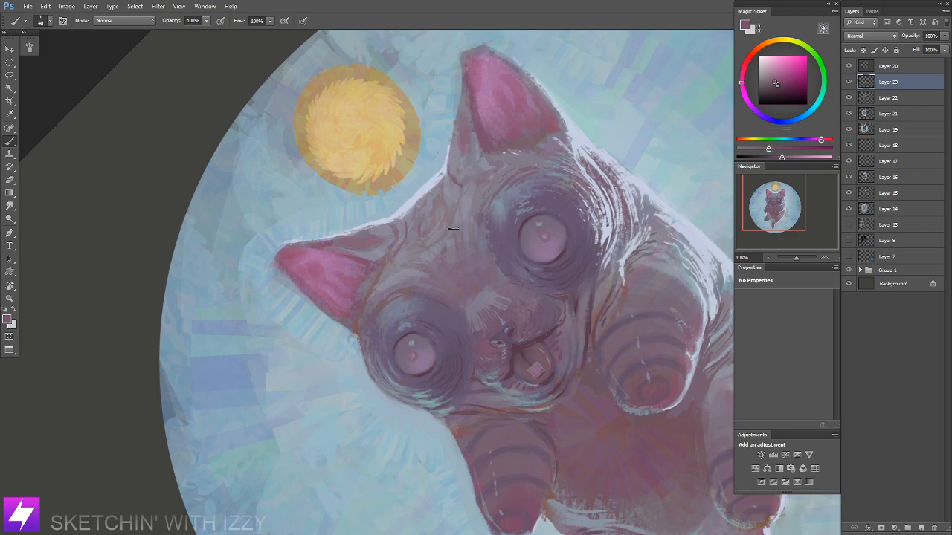
Step: Paint mauve wrinkle lines across the forehead between the eye sockets and return the canvas to its upright view
{"action": "key", "text": "bracketright"}
{"action": "left_click_drag", "start_coordinate": [469, 227], "coordinate": [423, 271]}
{"action": "left_click_drag", "start_coordinate": [483, 203], "coordinate": [477, 245]}
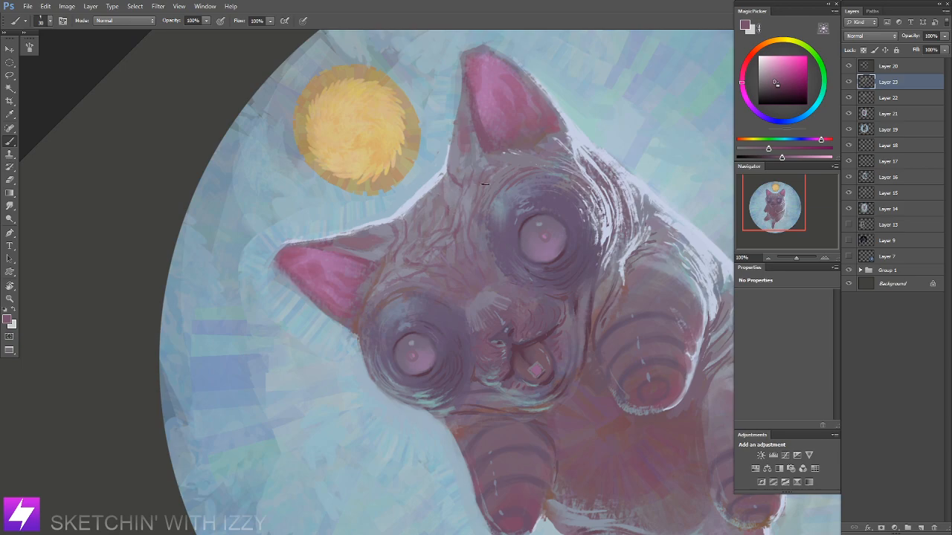
{"action": "key", "text": "Escape"}
{"action": "key", "text": "ctrl+minus"}
{"action": "key", "text": "ctrl+minus"}
{"action": "key", "text": "ctrl+minus"}
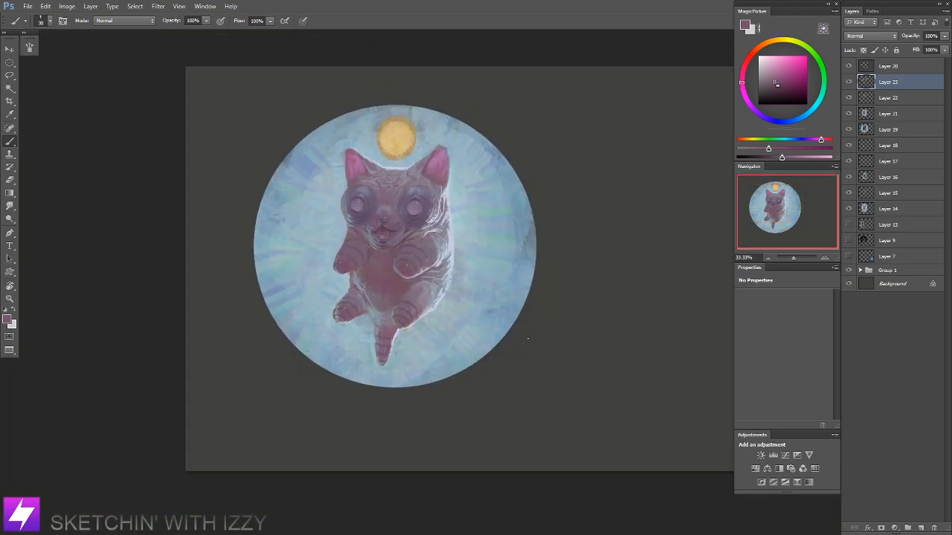
Step: Flip the view horizontally, sample pale lavender from the rim light along the back and choose the 10 px fine brush
{"action": "key", "text": "ctrl+shift+h"}
{"action": "key", "text": "ctrl+plus"}
{"action": "left_click_drag", "start_coordinate": [533, 177], "coordinate": [548, 216]}
{"action": "left_click_drag", "start_coordinate": [552, 269], "coordinate": [546, 263]}
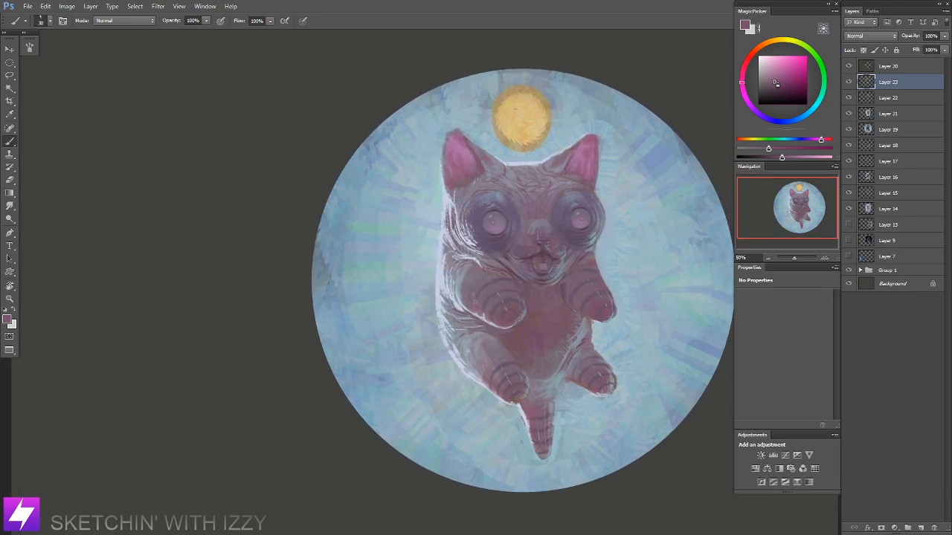
{"action": "key", "text": "ctrl+plus"}
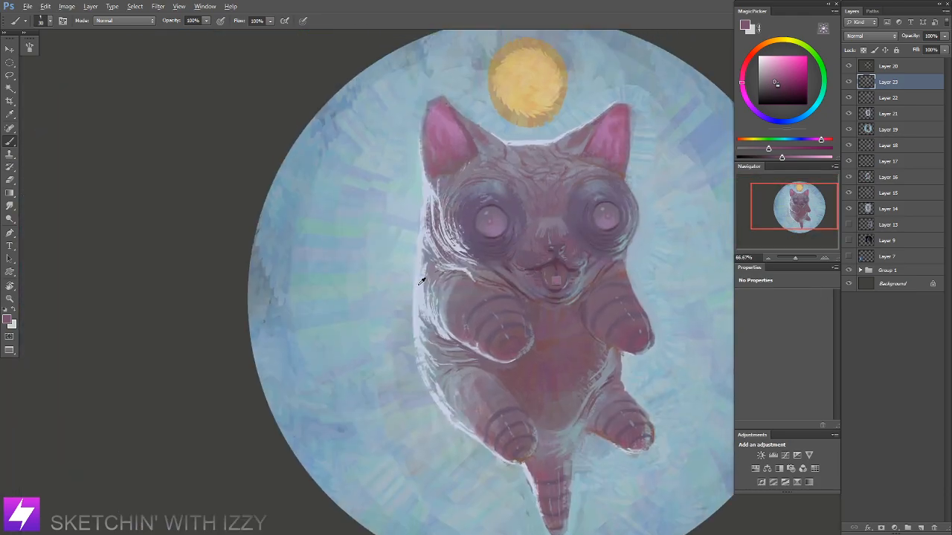
{"action": "left_click", "coordinate": [424, 275], "text": "alt"}
{"action": "right_click", "coordinate": [431, 244]}
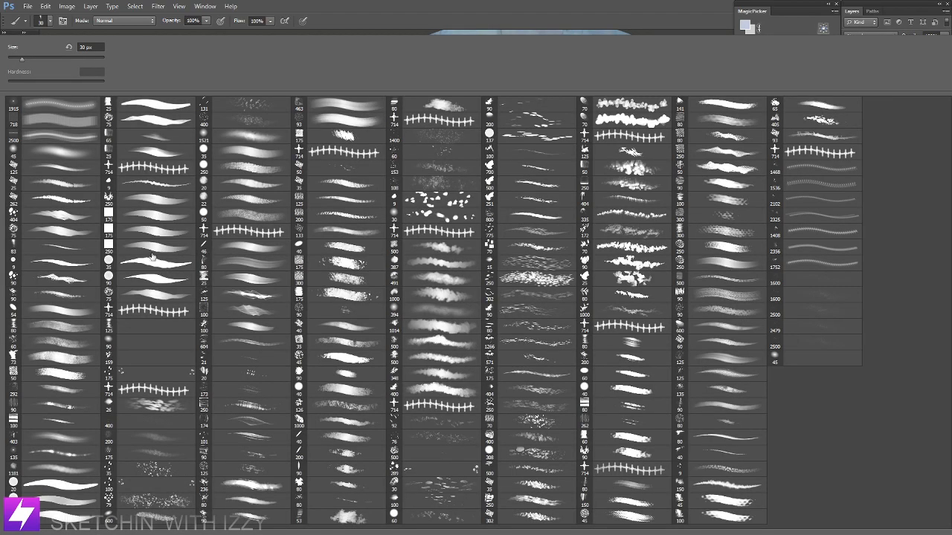
{"action": "double_click", "coordinate": [81, 283]}
Step: Rotate the canvas and paint fine pale lavender hairs along the rim-lit back edge, restoring the upright view
{"action": "key", "text": "r"}
{"action": "mouse_move", "coordinate": [542, 253]}
{"action": "left_mouse_down"}
{"action": "mouse_move", "coordinate": [465, 232]}
{"action": "mouse_move", "coordinate": [402, 291]}
{"action": "left_mouse_up"}
{"action": "key", "text": "b"}
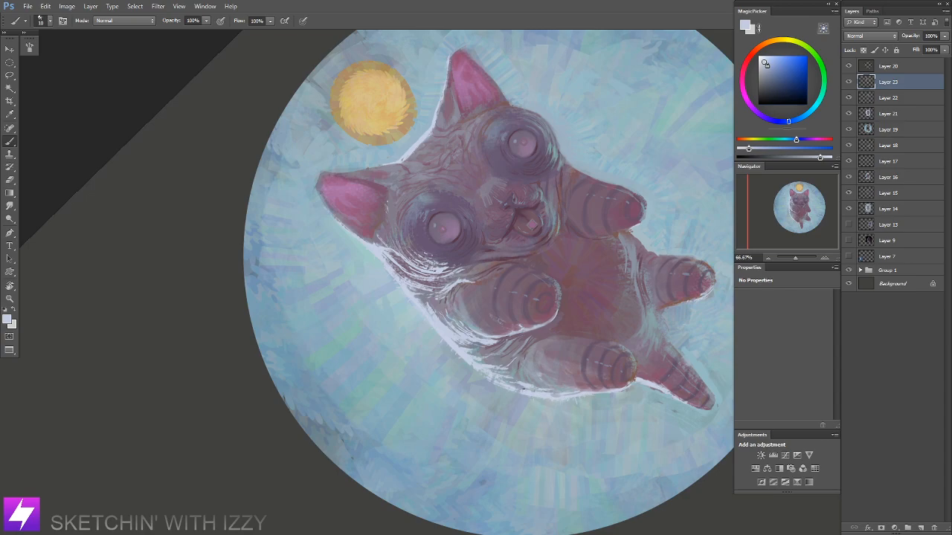
{"action": "mouse_move", "coordinate": [514, 348]}
{"action": "left_mouse_down"}
{"action": "mouse_move", "coordinate": [515, 380]}
{"action": "mouse_move", "coordinate": [499, 353]}
{"action": "left_mouse_up"}
{"action": "key", "text": "Escape"}
{"action": "mouse_move", "coordinate": [476, 248]}
{"action": "left_mouse_down"}
{"action": "mouse_move", "coordinate": [469, 261]}
{"action": "mouse_move", "coordinate": [465, 255]}
{"action": "mouse_move", "coordinate": [489, 258]}
{"action": "left_mouse_up"}
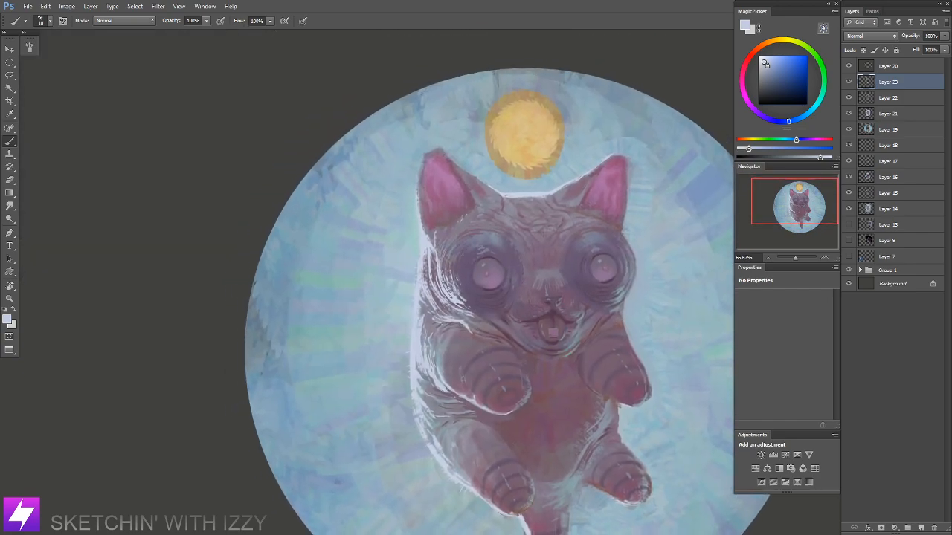
Step: Sample muted purples from the ear edge and paint fine hairs around the ear tips
{"action": "left_click", "coordinate": [448, 151], "text": "alt"}
{"action": "left_click", "coordinate": [449, 154], "text": "alt"}
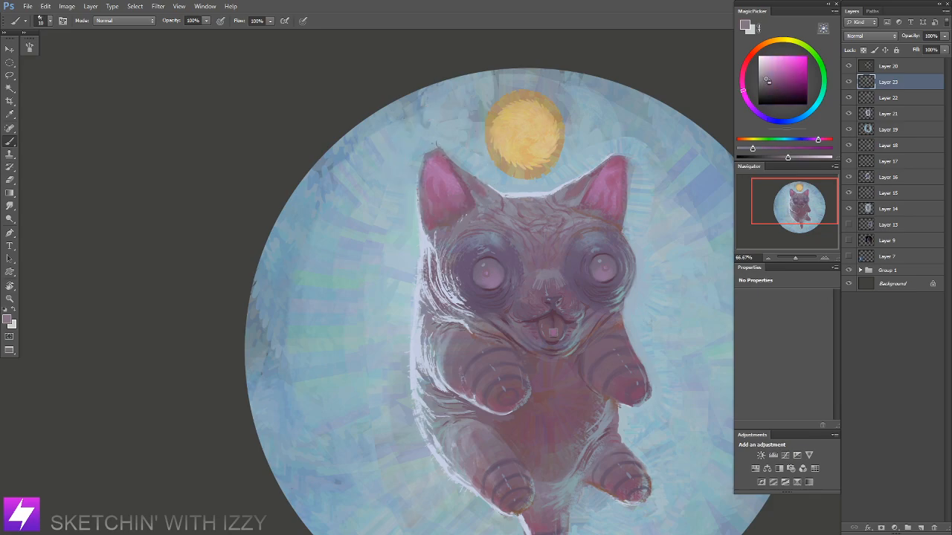
{"action": "left_click", "coordinate": [435, 161], "text": "alt"}
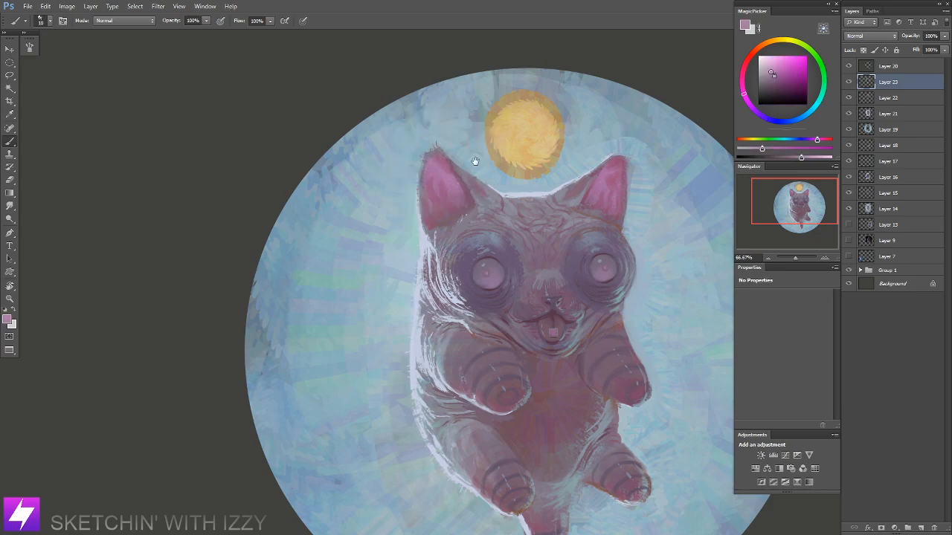
{"action": "left_click_drag", "start_coordinate": [466, 163], "coordinate": [457, 153]}
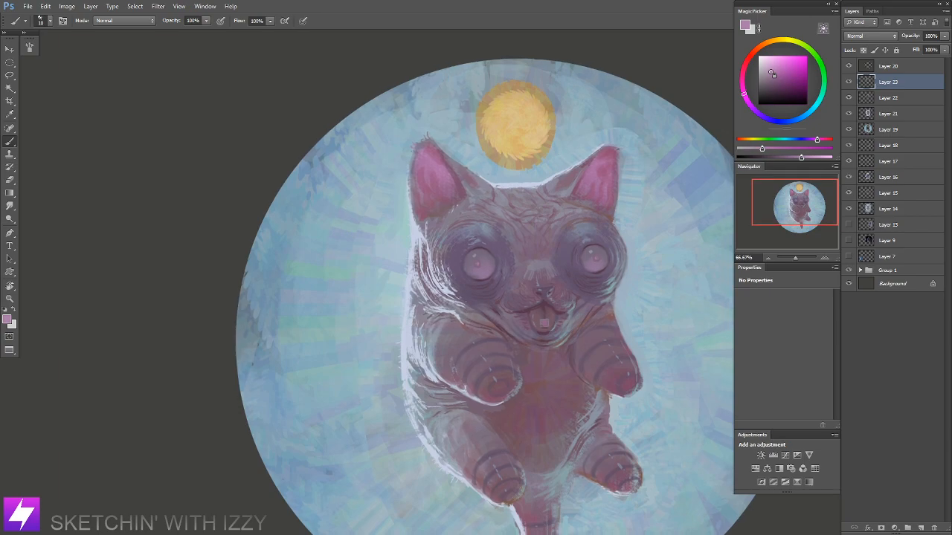
{"action": "left_click_drag", "start_coordinate": [604, 178], "coordinate": [605, 161]}
Step: Sample the pale lavender between the ears and add fine rim-light hairs on the crown and outer cheek
{"action": "left_click", "coordinate": [534, 165], "text": "alt"}
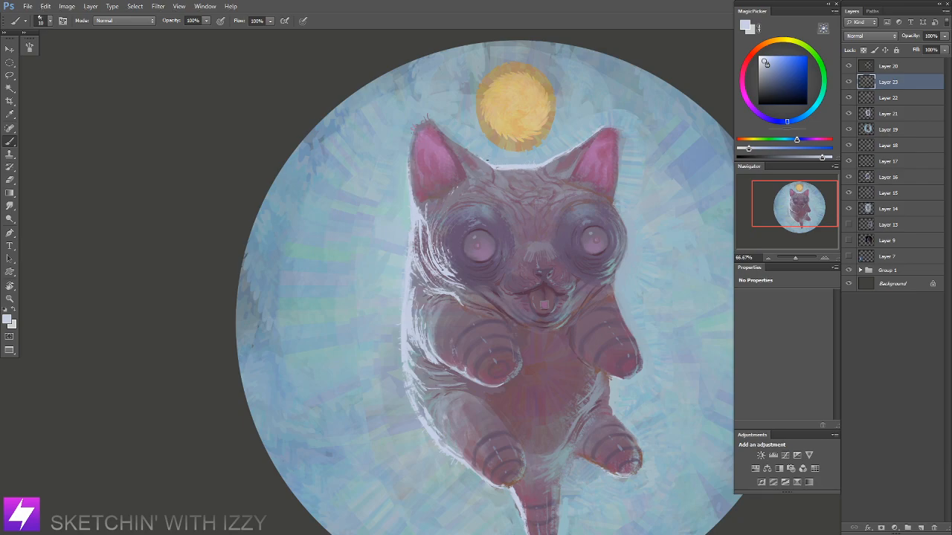
{"action": "left_click_drag", "start_coordinate": [587, 184], "coordinate": [559, 169]}
{"action": "left_click_drag", "start_coordinate": [516, 217], "coordinate": [552, 208]}
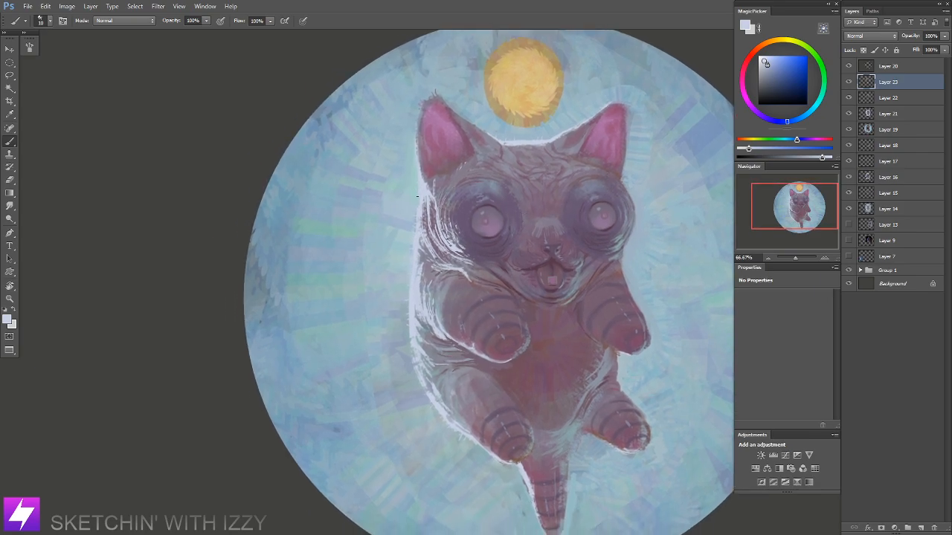
{"action": "left_click_drag", "start_coordinate": [447, 231], "coordinate": [445, 227]}
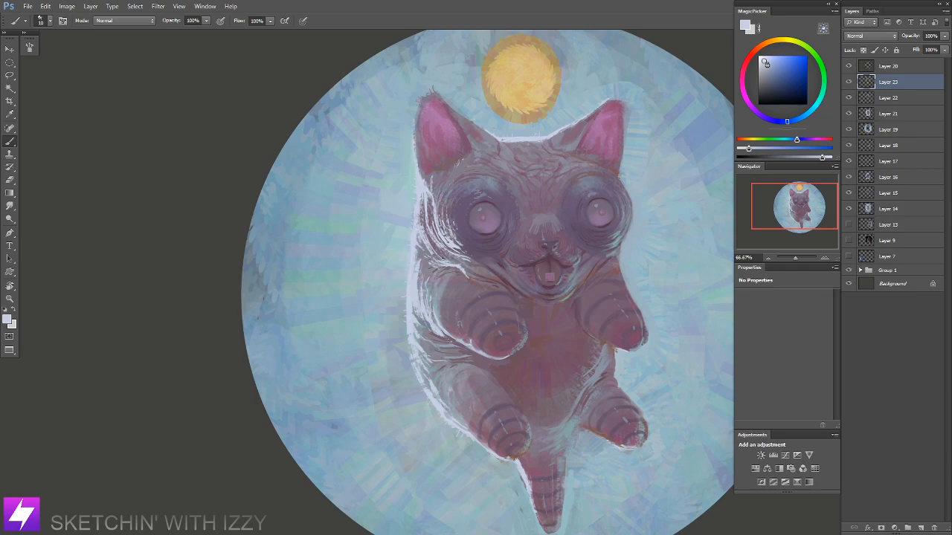
Step: Sample a muted purple below the cheek, rotate the canvas toward the mouth and shift the colour to deep magenta
{"action": "left_click", "coordinate": [468, 279], "text": "alt"}
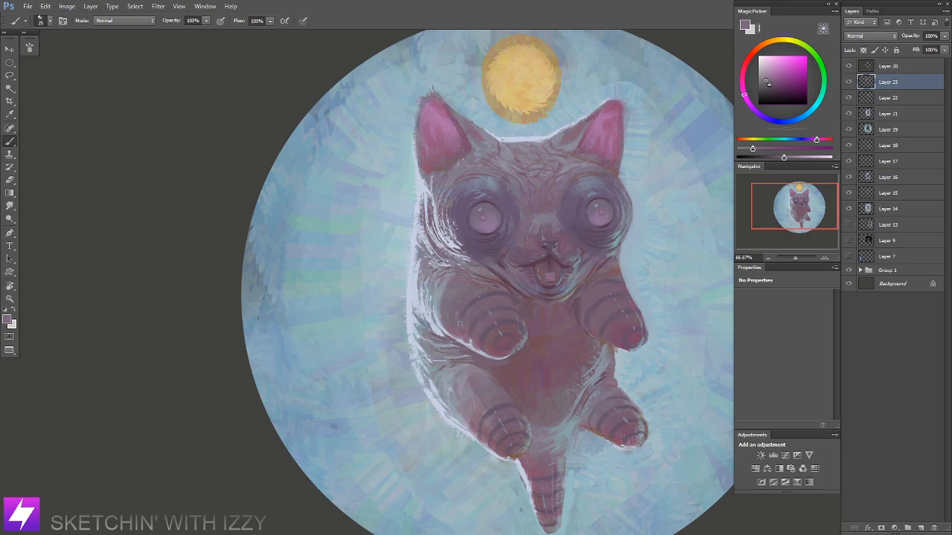
{"action": "key", "text": "ctrl+minus"}
{"action": "key", "text": "r"}
{"action": "left_click_drag", "start_coordinate": [565, 320], "coordinate": [533, 200]}
{"action": "key", "text": "ctrl+plus"}
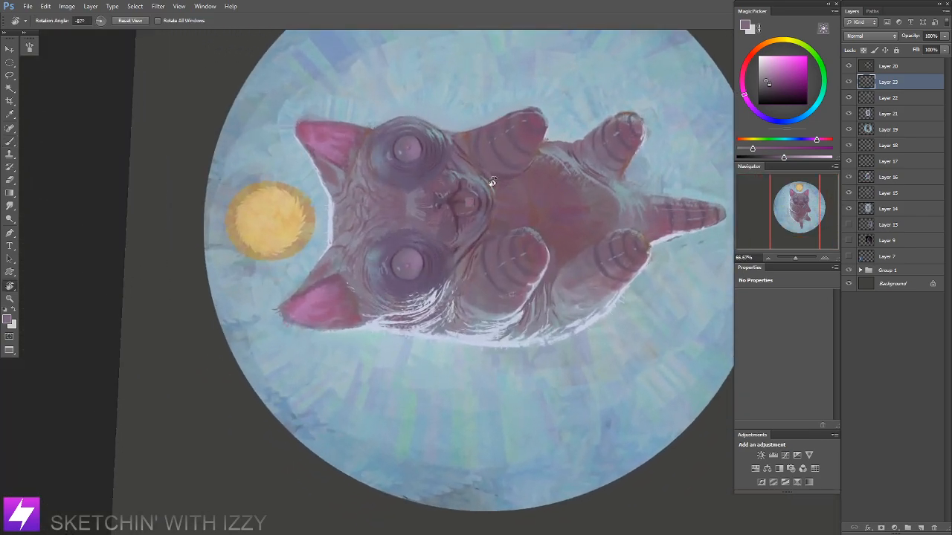
{"action": "left_click_drag", "start_coordinate": [480, 173], "coordinate": [490, 194]}
{"action": "key", "text": "b"}
{"action": "left_click", "coordinate": [776, 89]}
{"action": "mouse_move", "coordinate": [770, 148]}
{"action": "left_mouse_down"}
{"action": "mouse_move", "coordinate": [795, 148]}
{"action": "mouse_move", "coordinate": [774, 157]}
{"action": "left_mouse_up"}
{"action": "left_click_drag", "start_coordinate": [472, 198], "coordinate": [495, 211]}
{"action": "key", "text": "ctrl+plus"}
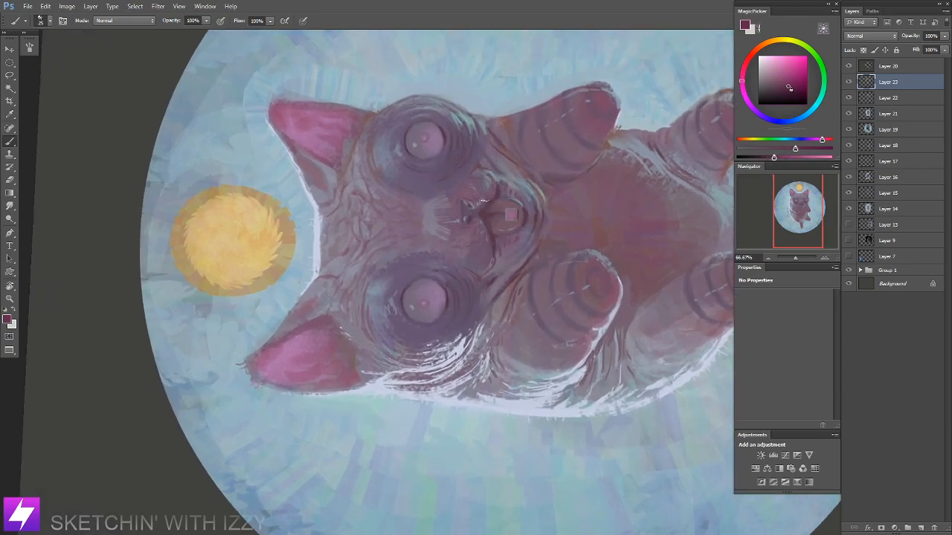
Step: Reduce the brush to 10 px and paint deep magenta lines along the mouth and its corners, restoring the upright view
{"action": "key", "text": "bracketleft"}
{"action": "key", "text": "bracketleft"}
{"action": "key", "text": "bracketleft"}
{"action": "key", "text": "bracketleft"}
{"action": "key", "text": "bracketleft"}
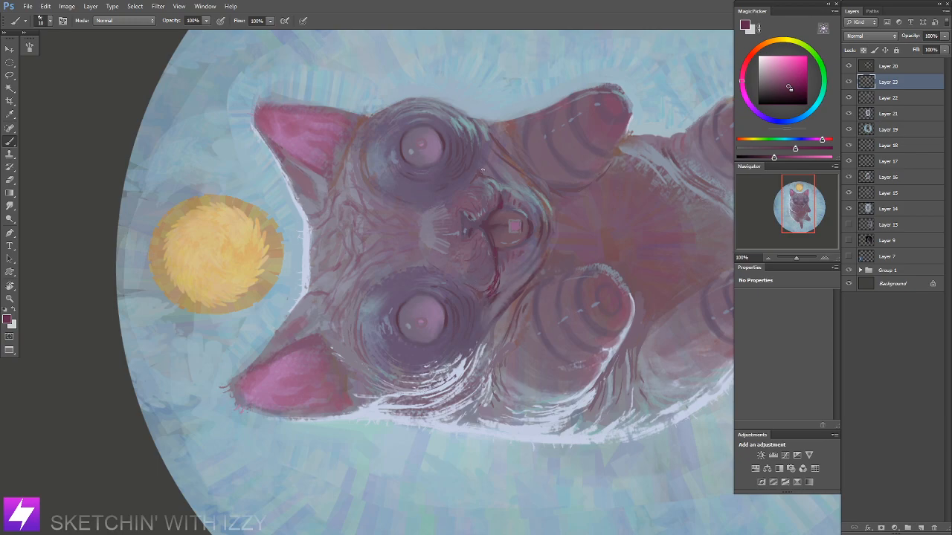
{"action": "left_click_drag", "start_coordinate": [494, 180], "coordinate": [504, 201]}
{"action": "left_click_drag", "start_coordinate": [482, 160], "coordinate": [487, 171]}
{"action": "key", "text": "Escape"}
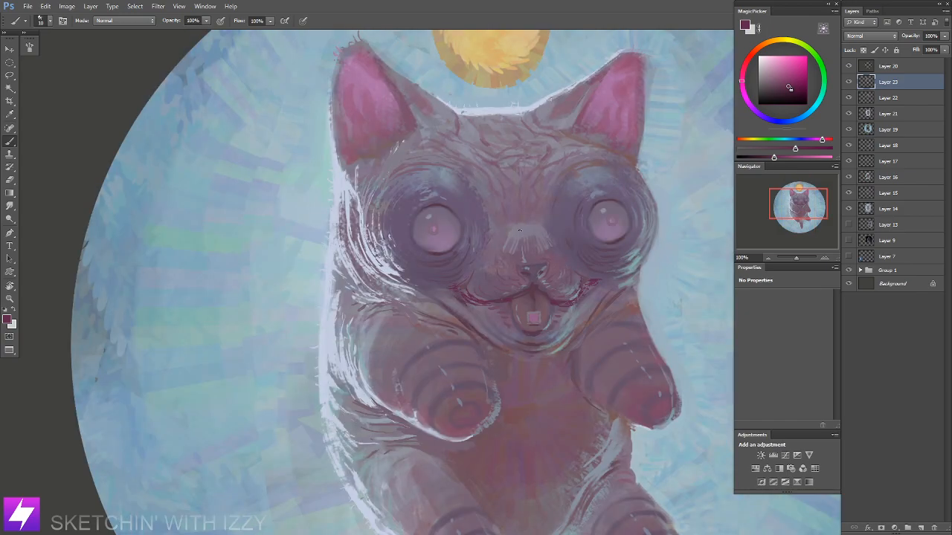
Step: Examine the mouth and face up close, from a distance and with the canvas rotated
{"action": "key", "text": "ctrl+minus"}
{"action": "key", "text": "ctrl+minus"}
{"action": "left_click_drag", "start_coordinate": [543, 232], "coordinate": [553, 291]}
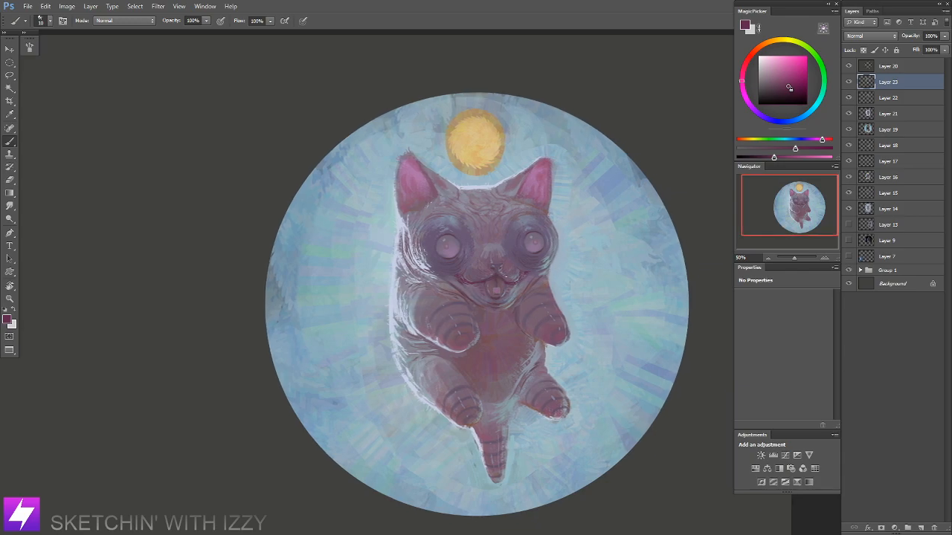
{"action": "key", "text": "ctrl+plus"}
{"action": "key", "text": "ctrl+plus"}
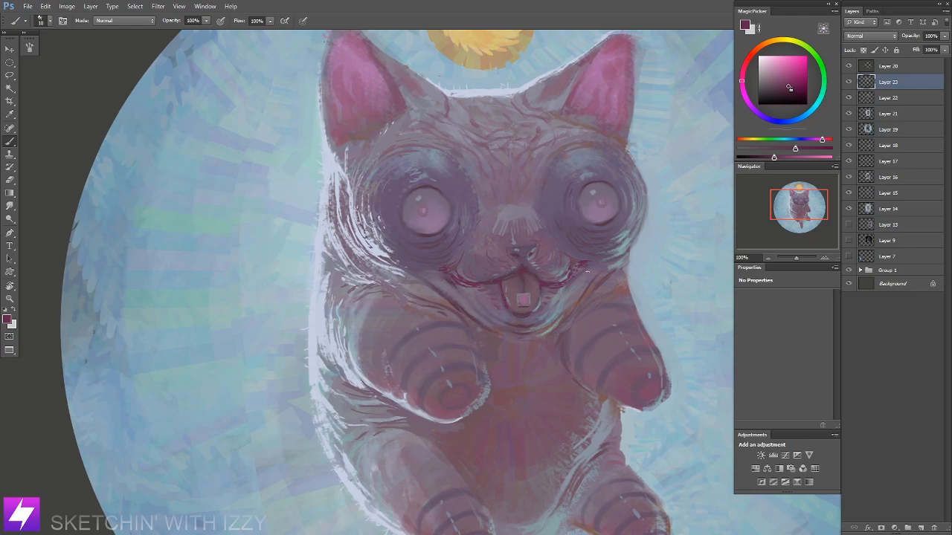
{"action": "key", "text": "ctrl+minus"}
{"action": "key", "text": "ctrl+minus"}
{"action": "key", "text": "r"}
{"action": "left_click_drag", "start_coordinate": [515, 354], "coordinate": [518, 216]}
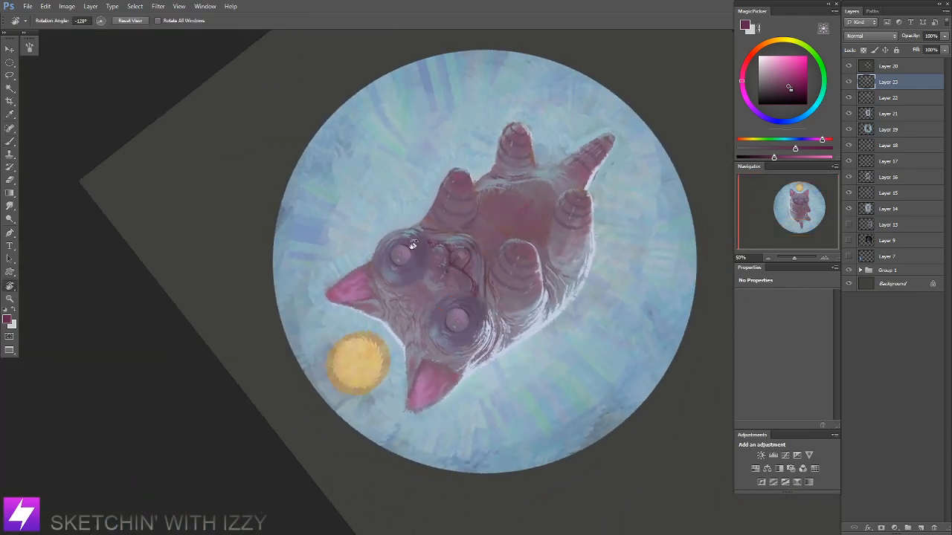
{"action": "key", "text": "Escape"}
{"action": "key", "text": "ctrl+plus"}
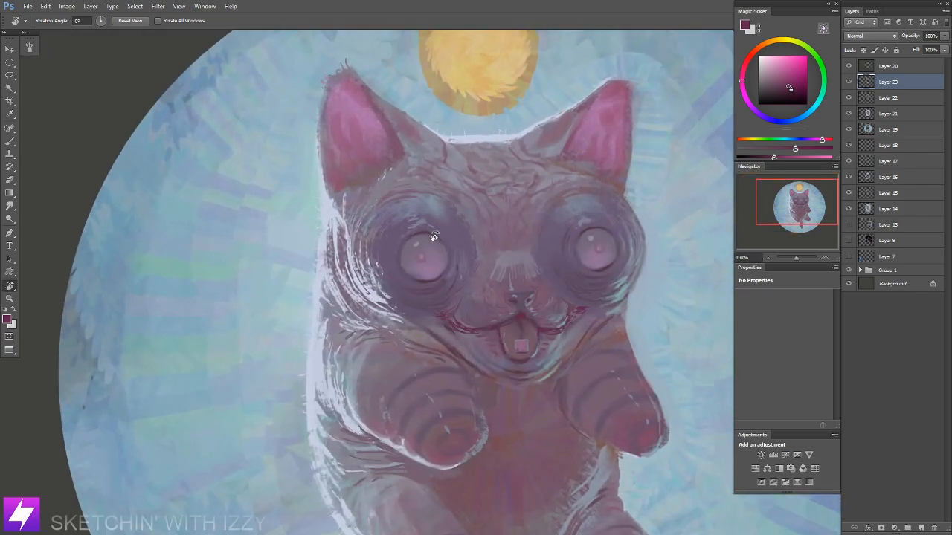
{"action": "key", "text": "b"}
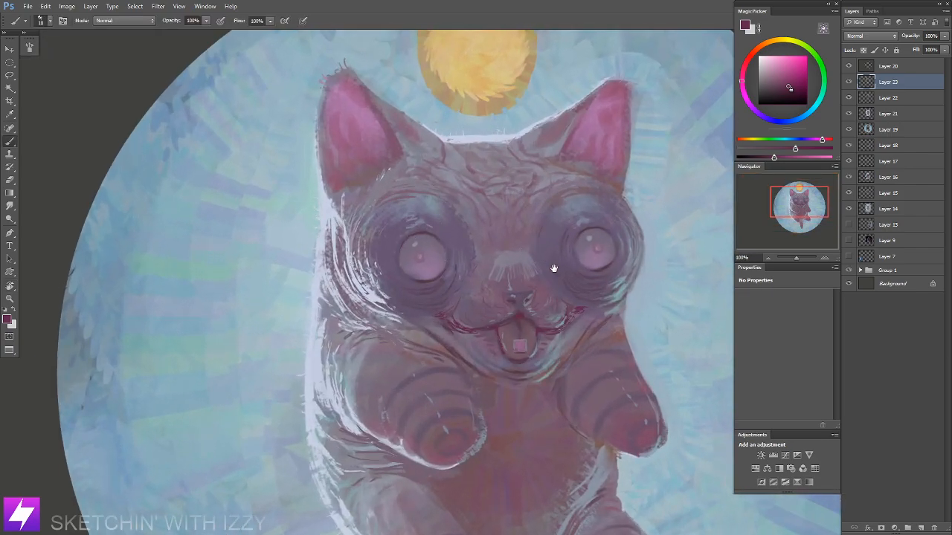
{"action": "left_click_drag", "start_coordinate": [559, 269], "coordinate": [531, 264]}
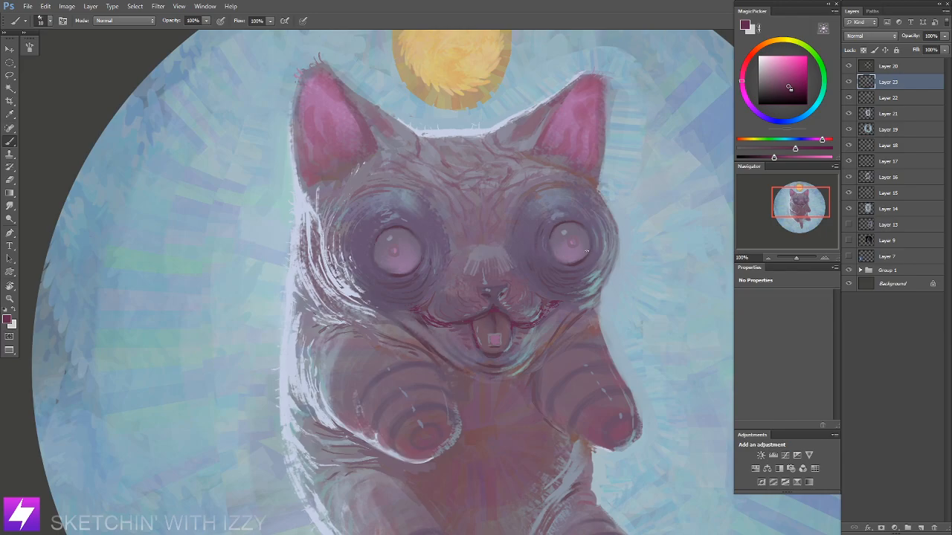
{"action": "key", "text": "ctrl+minus"}
{"action": "key", "text": "ctrl+minus"}
{"action": "left_click_drag", "start_coordinate": [532, 235], "coordinate": [500, 263]}
Step: Mirror the view, sample teal beside the eye socket, paint fine hairs along its outer edge with an 8 px brush and rotate the canvas
{"action": "key", "text": "ctrl+shift+h"}
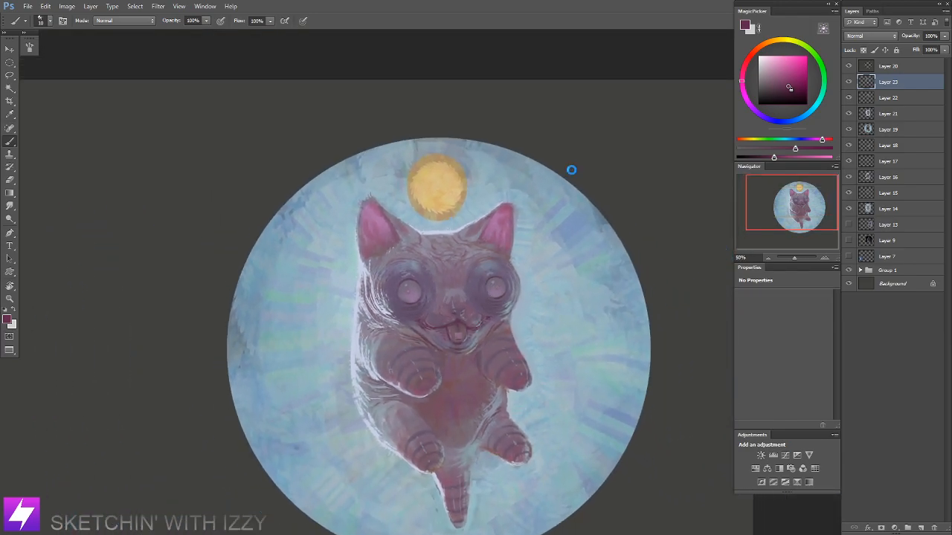
{"action": "left_click_drag", "start_coordinate": [358, 293], "coordinate": [566, 247]}
{"action": "mouse_move", "coordinate": [507, 308]}
{"action": "left_mouse_down"}
{"action": "mouse_move", "coordinate": [497, 283]}
{"action": "mouse_move", "coordinate": [507, 307]}
{"action": "mouse_move", "coordinate": [510, 300]}
{"action": "left_mouse_up"}
{"action": "left_click", "coordinate": [400, 229], "text": "alt"}
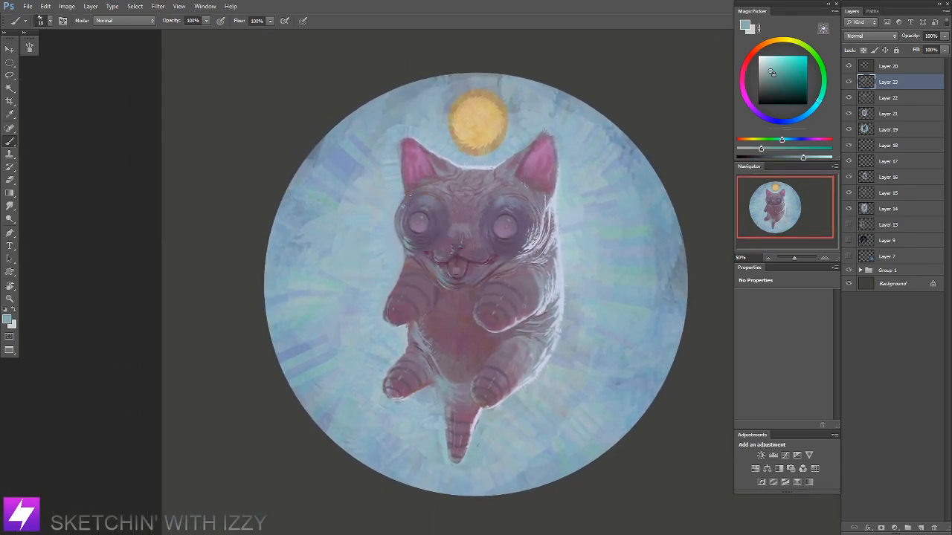
{"action": "key", "text": "bracketleft"}
{"action": "key", "text": "bracketleft"}
{"action": "key", "text": "r"}
{"action": "left_click_drag", "start_coordinate": [499, 201], "coordinate": [461, 254]}
{"action": "key", "text": "b"}
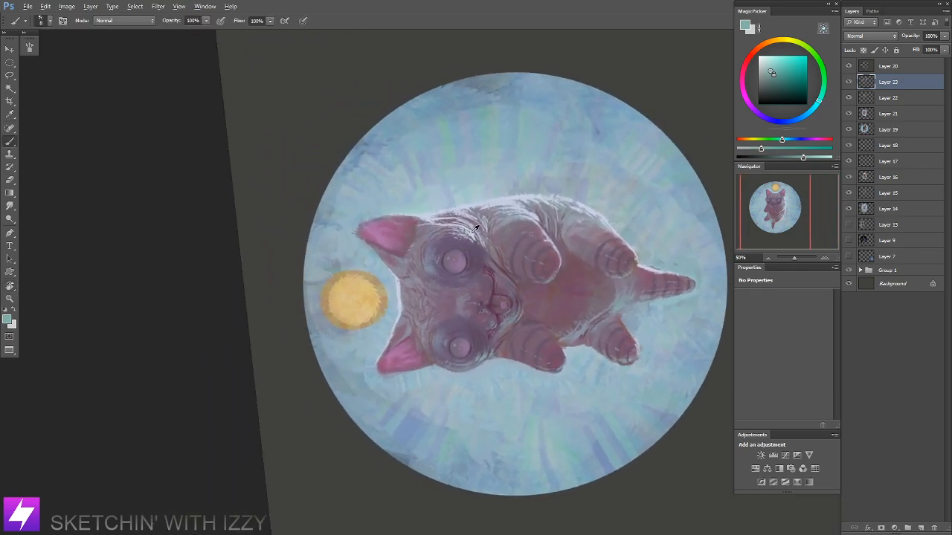
Step: Sample pale lavender from the cheek highlights and paint fine hairs around the rim-lit cheek, restoring the upright view
{"action": "left_click", "coordinate": [471, 235], "text": "alt"}
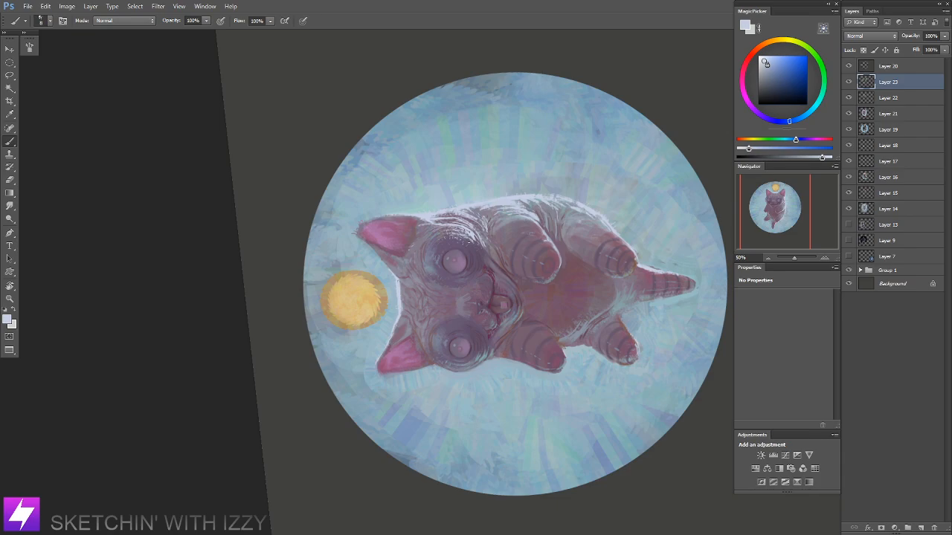
{"action": "key", "text": "Escape"}
{"action": "left_click_drag", "start_coordinate": [452, 268], "coordinate": [497, 277]}
{"action": "key", "text": "ctrl+minus"}
{"action": "key", "text": "ctrl+minus"}
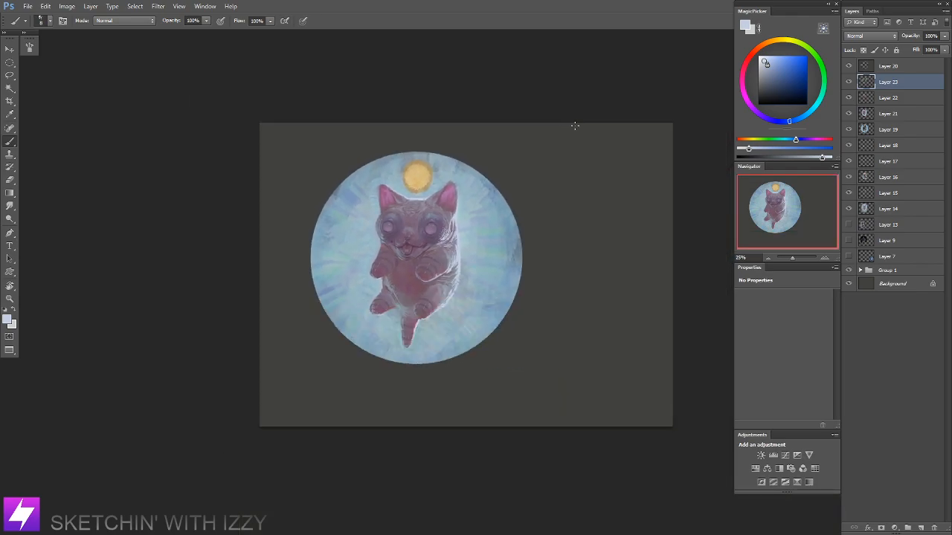
Step: Add more pale lavender hairs along the limbs and rim-lit side of the body, rotating the canvas as needed
{"action": "key", "text": "ctrl+plus"}
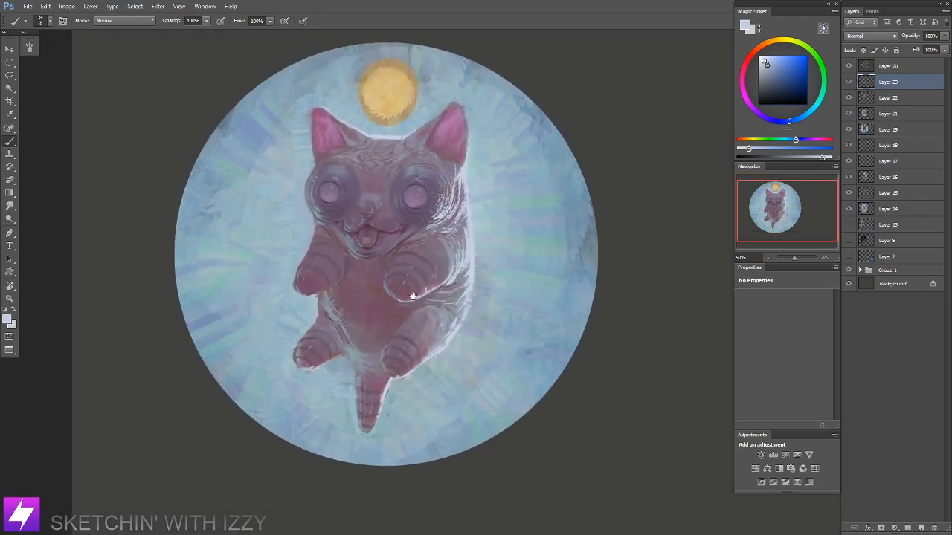
{"action": "key", "text": "ctrl+plus"}
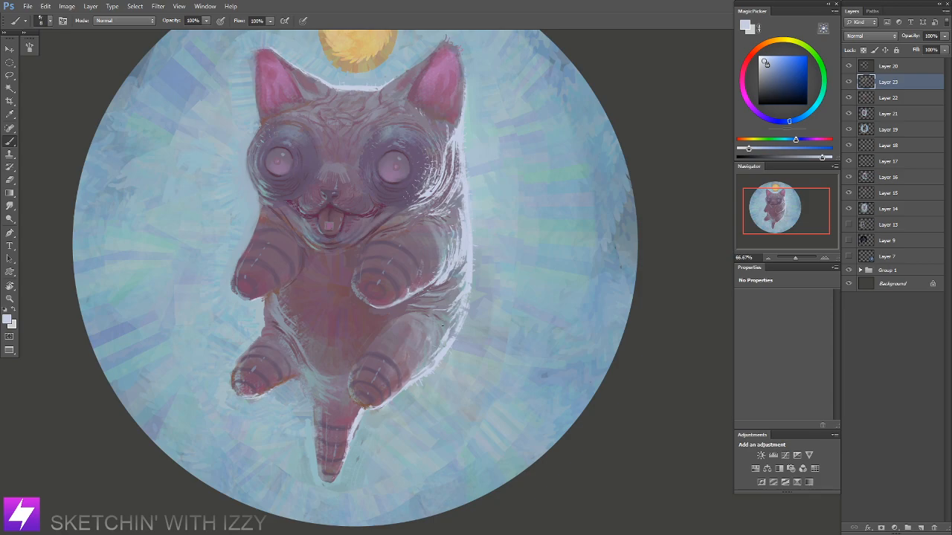
{"action": "key", "text": "ctrl+minus"}
{"action": "key", "text": "ctrl+minus"}
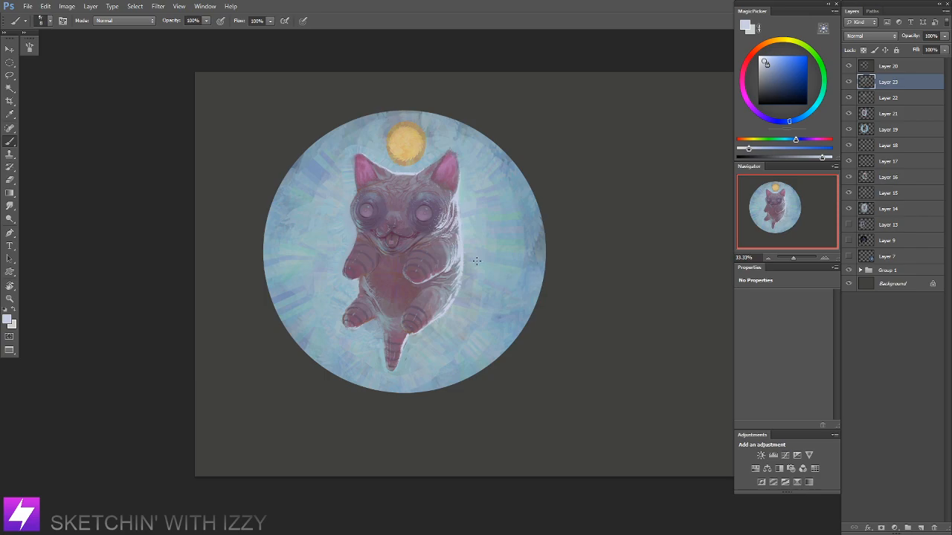
{"action": "left_click_drag", "start_coordinate": [468, 253], "coordinate": [482, 291]}
{"action": "key", "text": "r"}
{"action": "left_click_drag", "start_coordinate": [478, 325], "coordinate": [513, 281]}
{"action": "key", "text": "ctrl+plus"}
{"action": "key", "text": "ctrl+plus"}
{"action": "mouse_move", "coordinate": [427, 331]}
{"action": "left_mouse_down"}
{"action": "mouse_move", "coordinate": [417, 333]}
{"action": "mouse_move", "coordinate": [424, 325]}
{"action": "left_mouse_up"}
{"action": "key", "text": "b"}
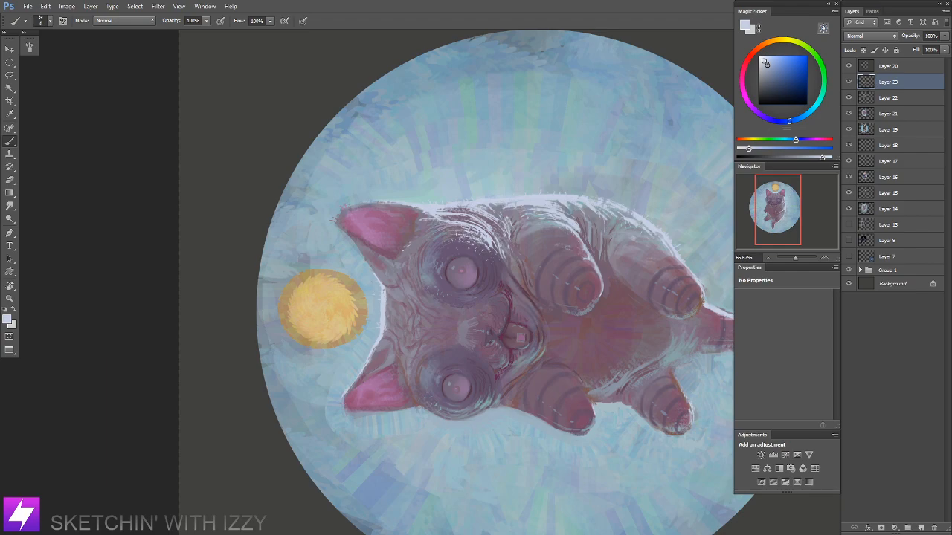
Step: Create a new layer above Layer 23, choose a larger textured brush and frame the head in the upright view
{"action": "key", "text": "ctrl+shift+alt+n"}
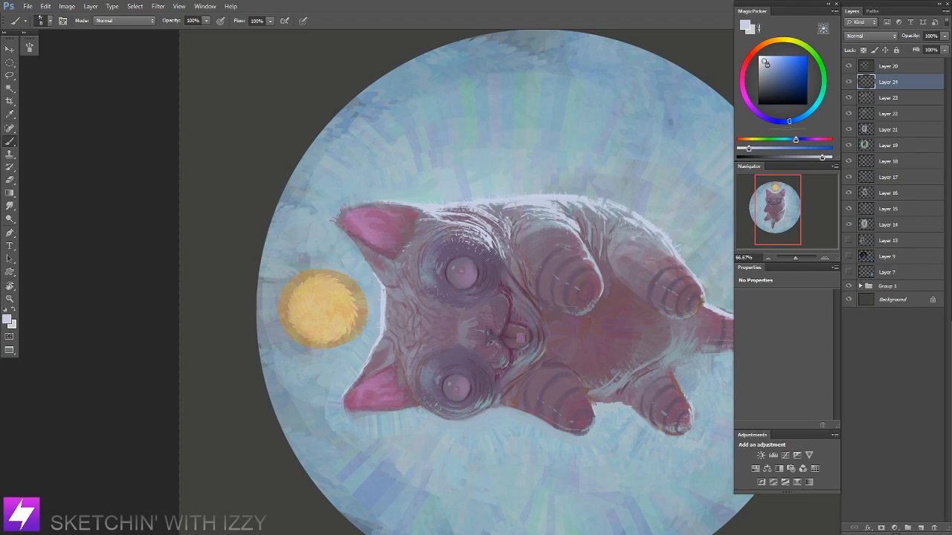
{"action": "right_click", "coordinate": [289, 303]}
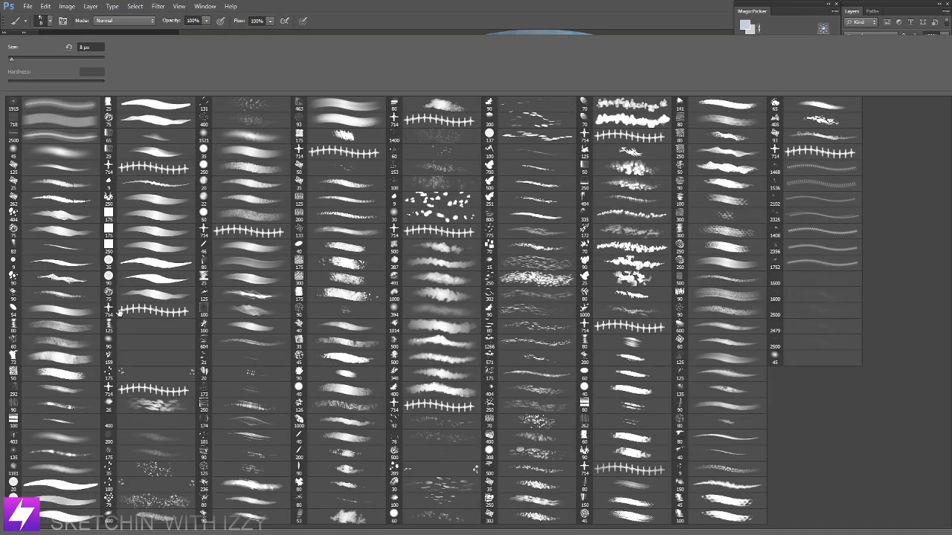
{"action": "double_click", "coordinate": [78, 236]}
{"action": "key", "text": "Escape"}
{"action": "key", "text": "ctrl+plus"}
{"action": "left_click_drag", "start_coordinate": [435, 300], "coordinate": [494, 383]}
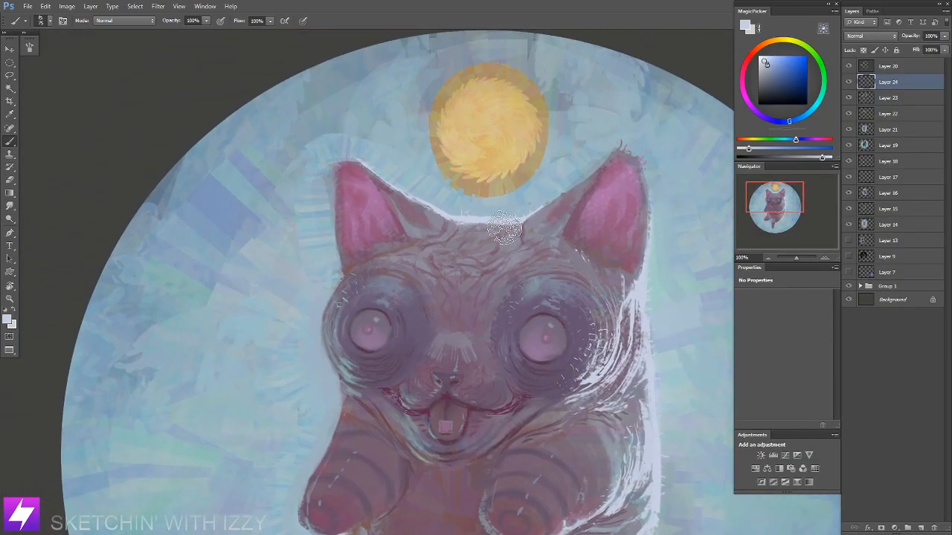
Step: Sample golden yellow from the sun and paint sunlit strokes across the top of the creature's forehead on Layer 24
{"action": "left_click", "coordinate": [510, 141], "text": "alt"}
{"action": "left_click_drag", "start_coordinate": [512, 268], "coordinate": [520, 246]}
{"action": "key", "text": "["}
{"action": "left_click_drag", "start_coordinate": [526, 204], "coordinate": [508, 232]}
{"action": "key", "text": "]"}
{"action": "mouse_move", "coordinate": [528, 198]}
{"action": "left_mouse_down"}
{"action": "mouse_move", "coordinate": [503, 217]}
{"action": "mouse_move", "coordinate": [490, 211]}
{"action": "mouse_move", "coordinate": [507, 203]}
{"action": "mouse_move", "coordinate": [480, 213]}
{"action": "mouse_move", "coordinate": [455, 235]}
{"action": "mouse_move", "coordinate": [500, 244]}
{"action": "mouse_move", "coordinate": [512, 228]}
{"action": "mouse_move", "coordinate": [477, 231]}
{"action": "mouse_move", "coordinate": [501, 219]}
{"action": "mouse_move", "coordinate": [465, 218]}
{"action": "left_mouse_up"}
{"action": "key", "text": "["}
Step: Rotate the canvas and extend the golden strokes from the forehead to the base of the nearer ear
{"action": "key", "text": "ctrl+minus"}
{"action": "key", "text": "r"}
{"action": "mouse_move", "coordinate": [561, 305]}
{"action": "left_mouse_down"}
{"action": "mouse_move", "coordinate": [562, 272]}
{"action": "mouse_move", "coordinate": [534, 217]}
{"action": "left_mouse_up"}
{"action": "key", "text": "b"}
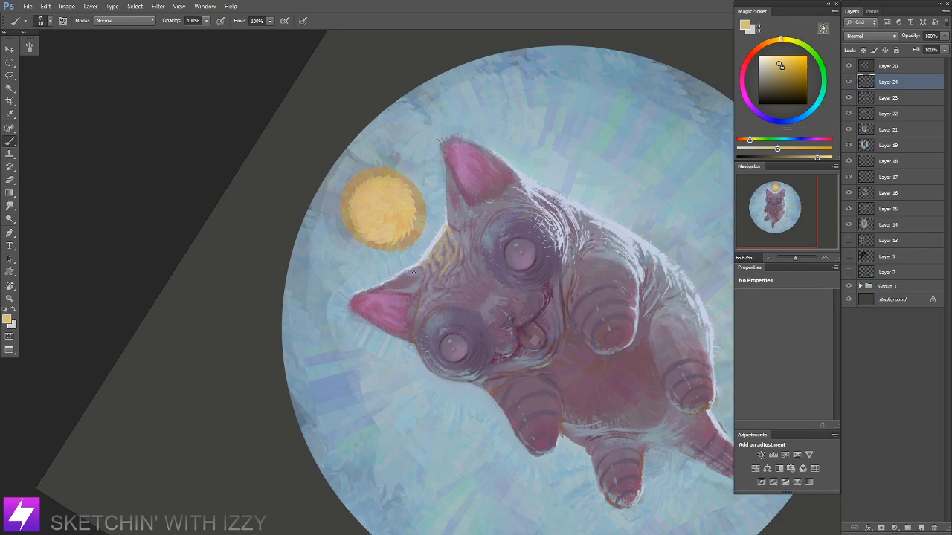
{"action": "key", "text": "bracketright"}
{"action": "left_click_drag", "start_coordinate": [493, 256], "coordinate": [493, 327]}
Step: Mirror the canvas and paint golden light along the inner edge of the rim-lit side's ear
{"action": "key", "text": "ctrl+minus"}
{"action": "key", "text": "ctrl+minus"}
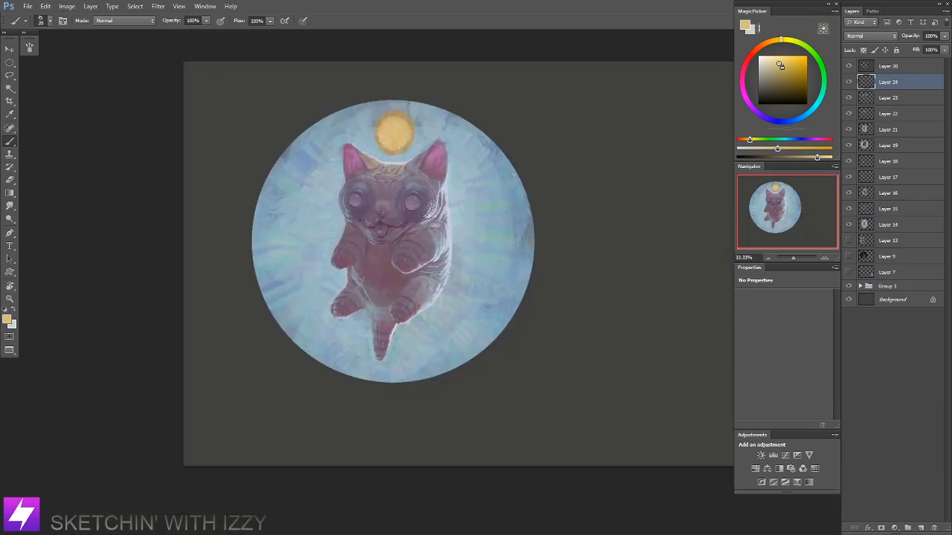
{"action": "key", "text": "ctrl+minus"}
{"action": "key", "text": "ctrl+shift+h"}
{"action": "key", "text": "ctrl+plus"}
{"action": "key", "text": "ctrl+plus"}
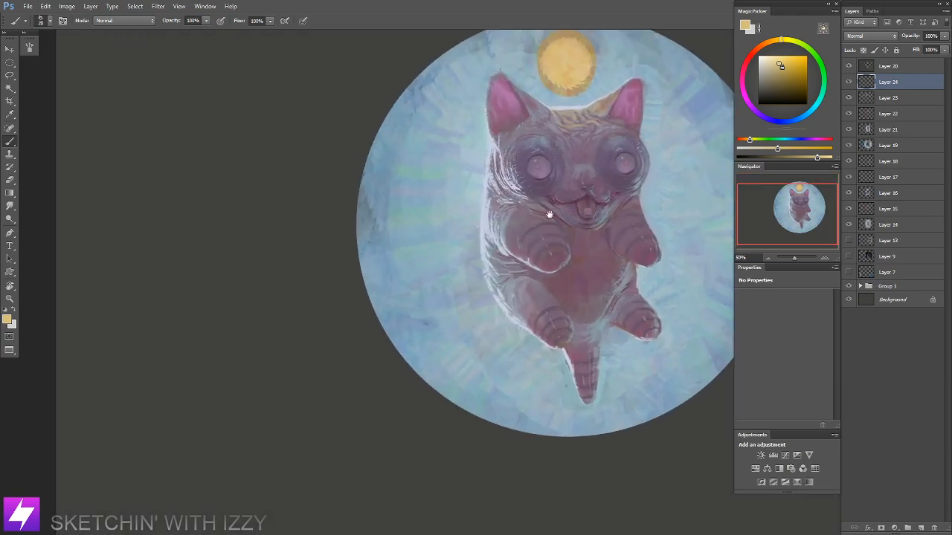
{"action": "left_click_drag", "start_coordinate": [553, 212], "coordinate": [521, 348]}
{"action": "key", "text": "ctrl+plus"}
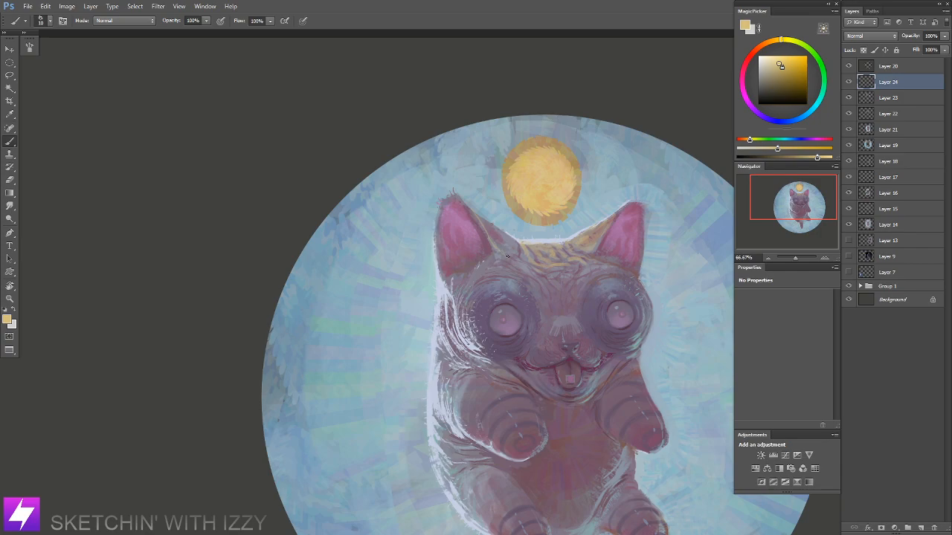
{"action": "key", "text": "bracketright"}
{"action": "left_click_drag", "start_coordinate": [488, 226], "coordinate": [519, 256]}
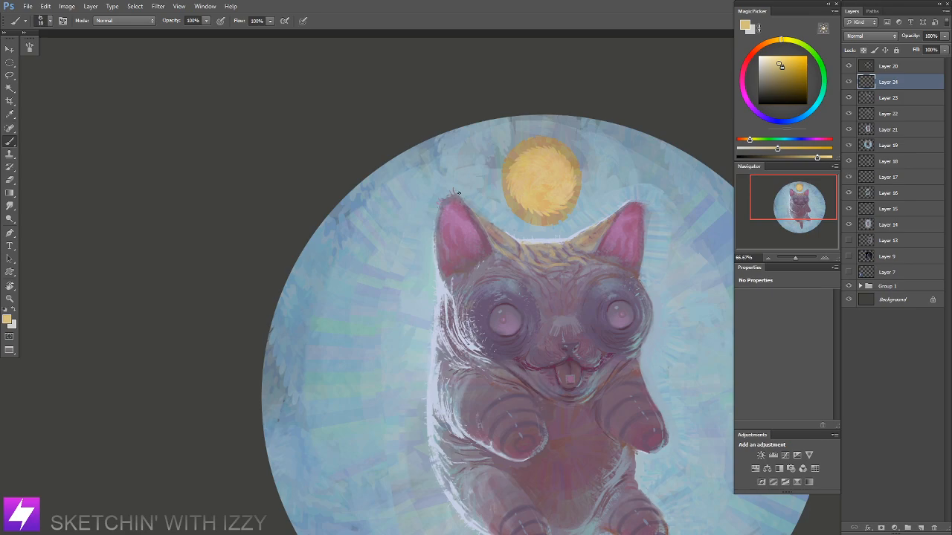
Step: Rotate the canvas and paint fine golden lines along the forehead wrinkles with a 7 px brush, restoring the upright view
{"action": "key", "text": "r"}
{"action": "mouse_move", "coordinate": [615, 189]}
{"action": "left_mouse_down"}
{"action": "mouse_move", "coordinate": [629, 223]}
{"action": "mouse_move", "coordinate": [616, 251]}
{"action": "left_mouse_up"}
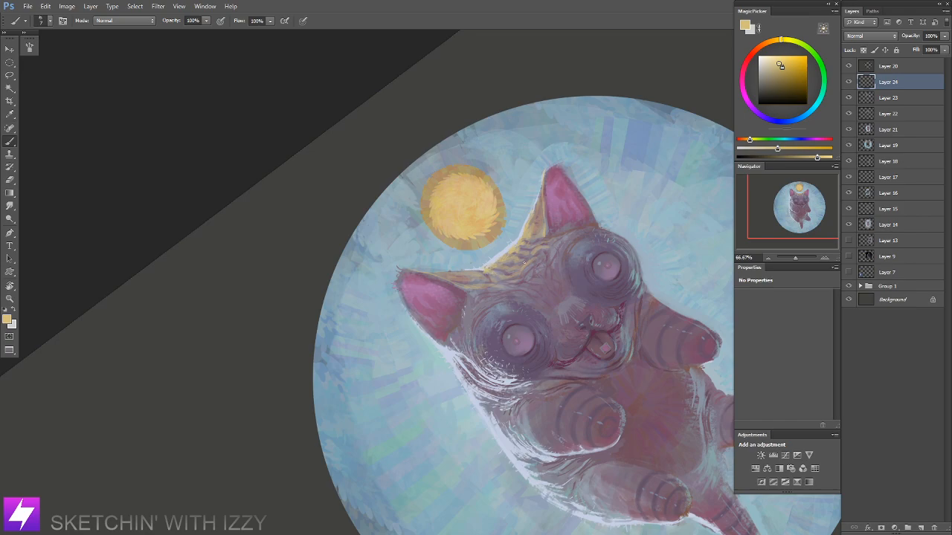
{"action": "key", "text": "bracketleft"}
{"action": "left_click_drag", "start_coordinate": [539, 246], "coordinate": [533, 254]}
{"action": "key", "text": "bracketright"}
{"action": "key", "text": "Escape"}
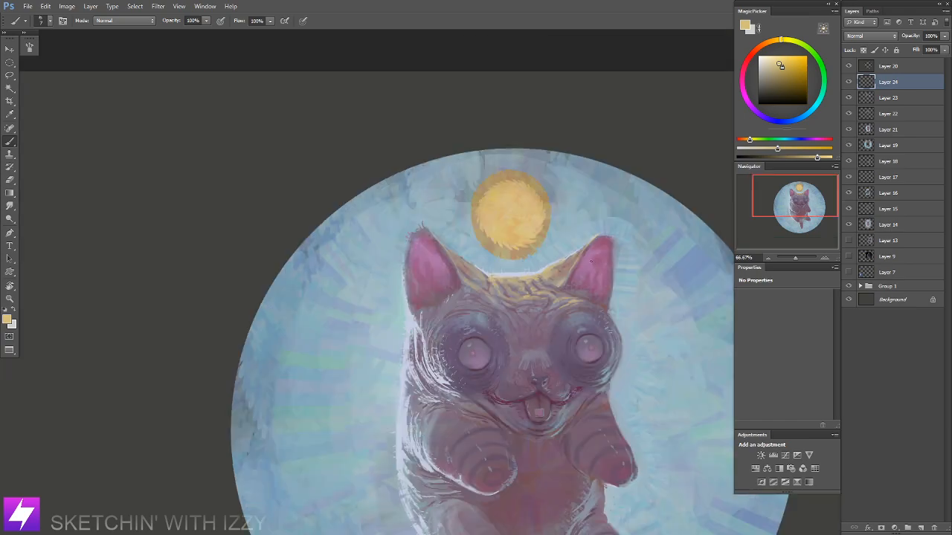
Step: Rotate the canvas again and add golden highlights to the wrinkles between the ears and brows, restoring the upright view
{"action": "key", "text": "r"}
{"action": "mouse_move", "coordinate": [531, 364]}
{"action": "left_mouse_down"}
{"action": "mouse_move", "coordinate": [579, 238]}
{"action": "mouse_move", "coordinate": [566, 217]}
{"action": "left_mouse_up"}
{"action": "left_click_drag", "start_coordinate": [511, 273], "coordinate": [491, 271]}
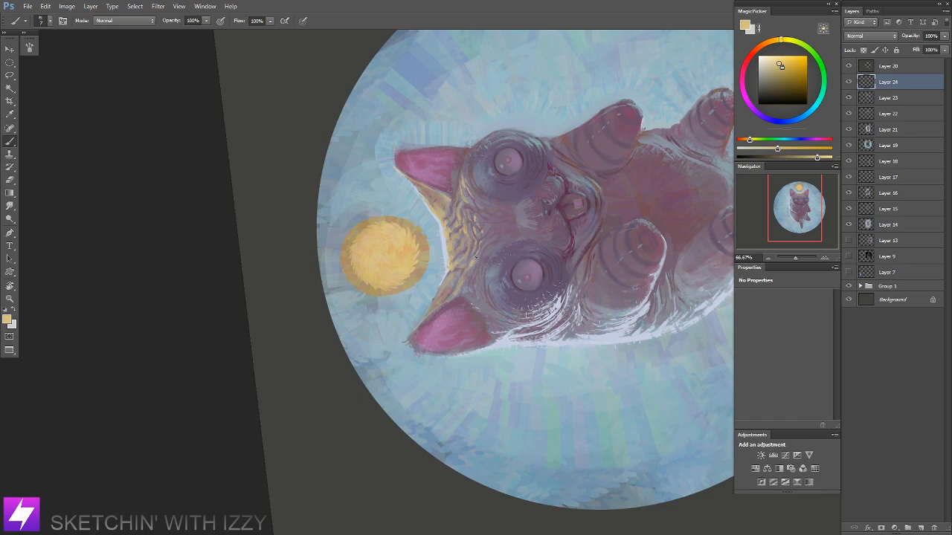
{"action": "key", "text": "e"}
{"action": "key", "text": "b"}
{"action": "key", "text": "bracketright"}
{"action": "key", "text": "bracketright"}
{"action": "key", "text": "Escape"}
{"action": "left_click_drag", "start_coordinate": [525, 228], "coordinate": [509, 225]}
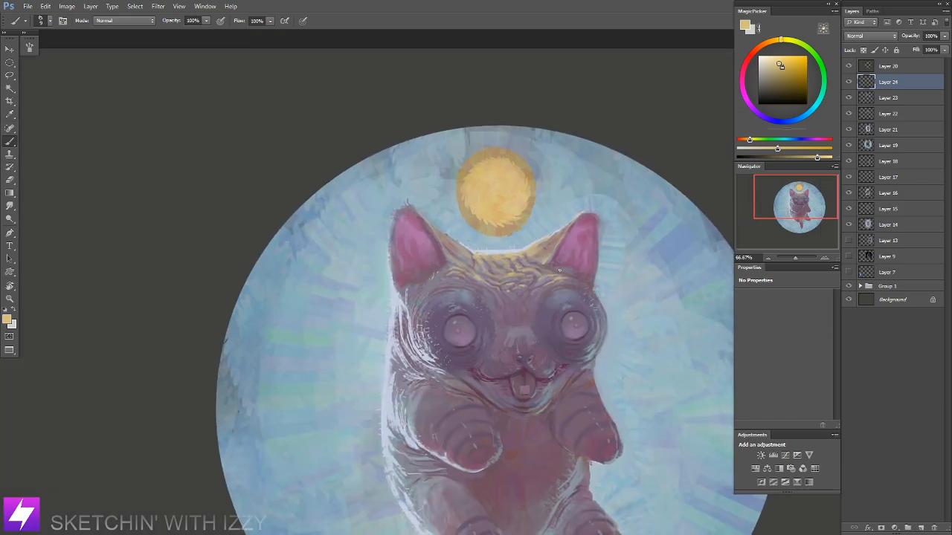
Step: Compare the whole painting with Layer 24 hidden and shown to judge the golden forehead light
{"action": "key", "text": "bracketleft"}
{"action": "key", "text": "ctrl+minus"}
{"action": "key", "text": "ctrl+minus"}
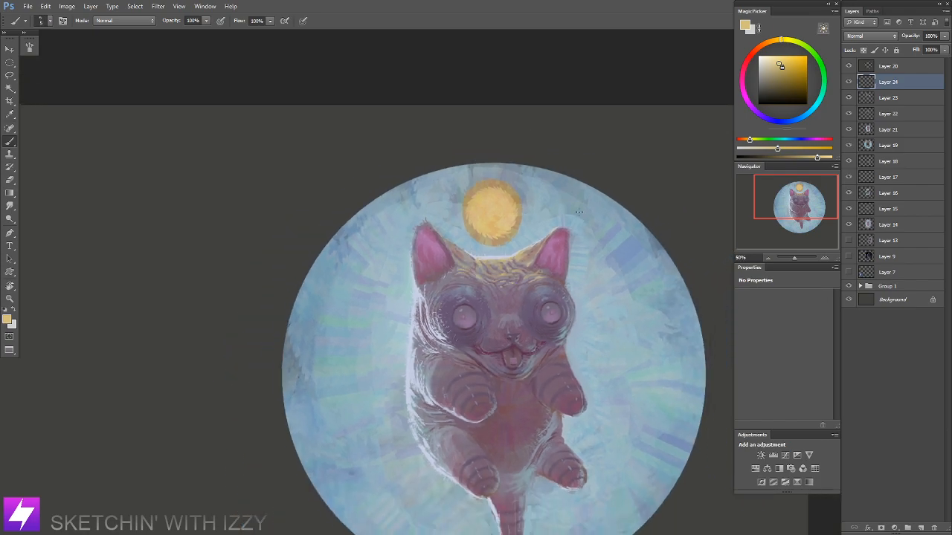
{"action": "key", "text": "ctrl+minus"}
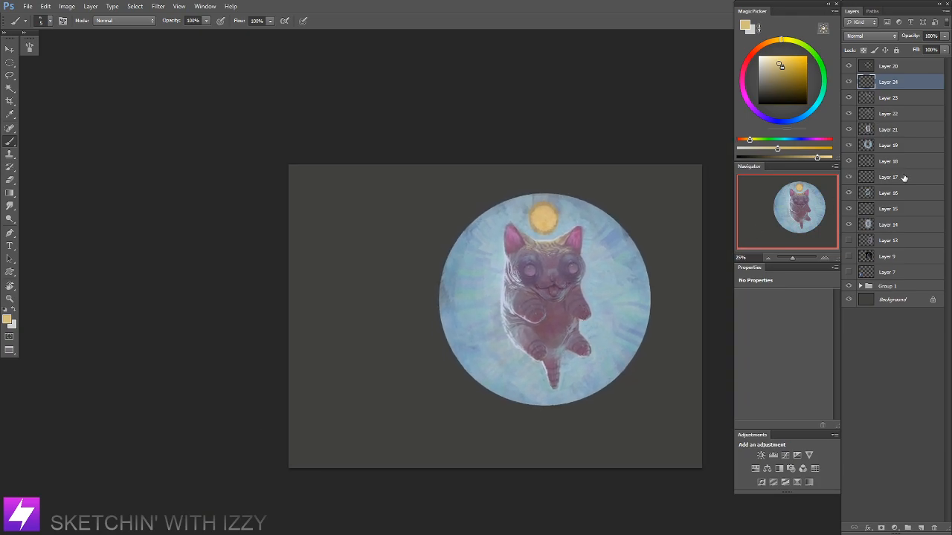
{"action": "left_click", "coordinate": [849, 81]}
{"action": "left_click", "coordinate": [848, 82]}
{"action": "left_click", "coordinate": [849, 82]}
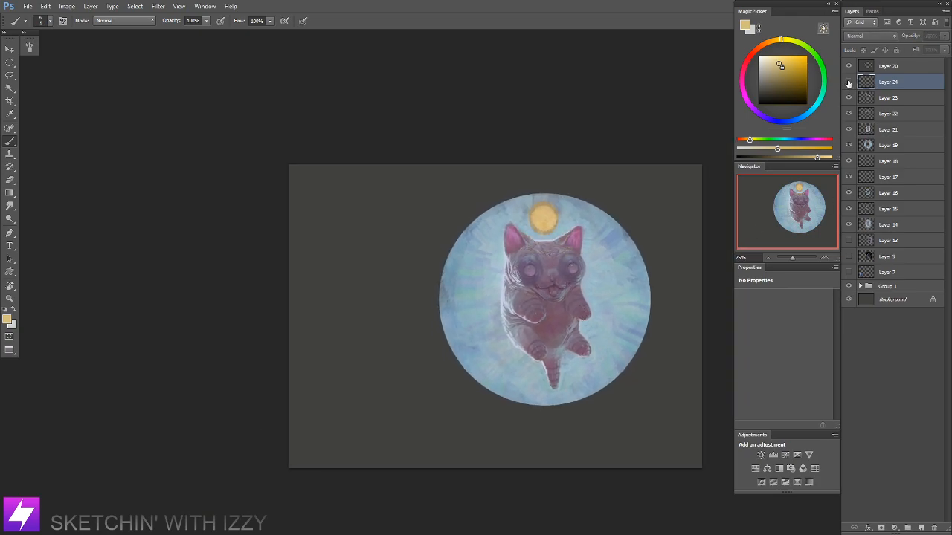
{"action": "left_click", "coordinate": [848, 82]}
{"action": "left_click_drag", "start_coordinate": [621, 281], "coordinate": [570, 277]}
{"action": "key", "text": "e"}
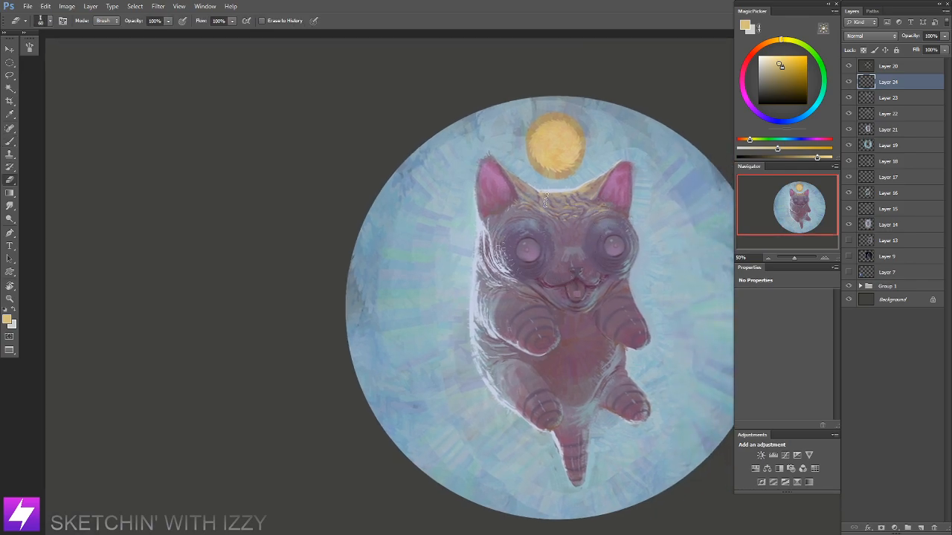
{"action": "key", "text": "ctrl+minus"}
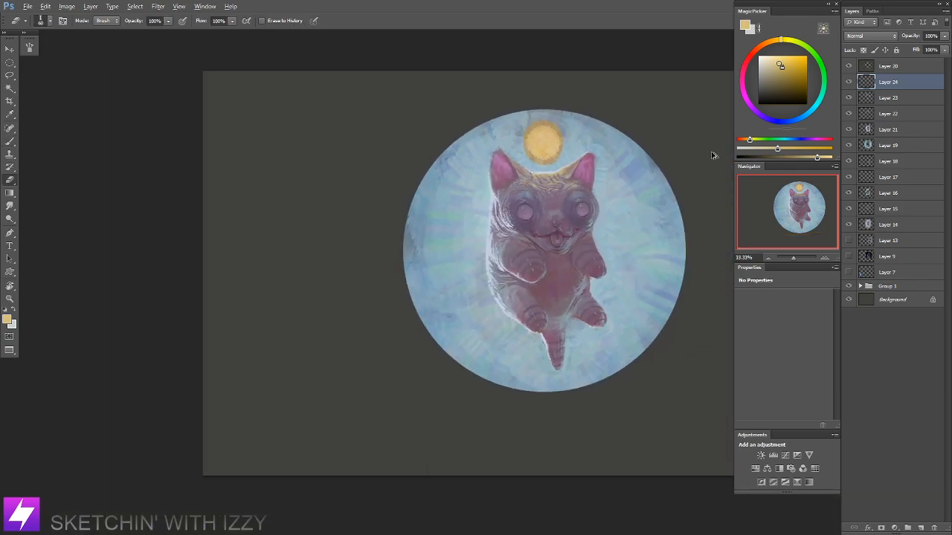
{"action": "key", "text": "ctrl+minus"}
{"action": "left_click", "coordinate": [848, 83]}
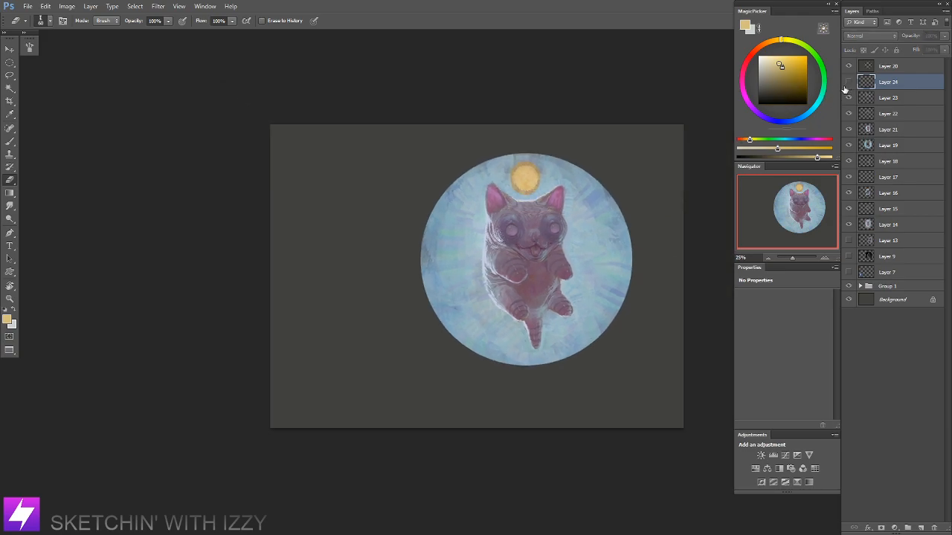
{"action": "left_click", "coordinate": [848, 84]}
{"action": "left_click", "coordinate": [848, 83]}
{"action": "left_click", "coordinate": [848, 84]}
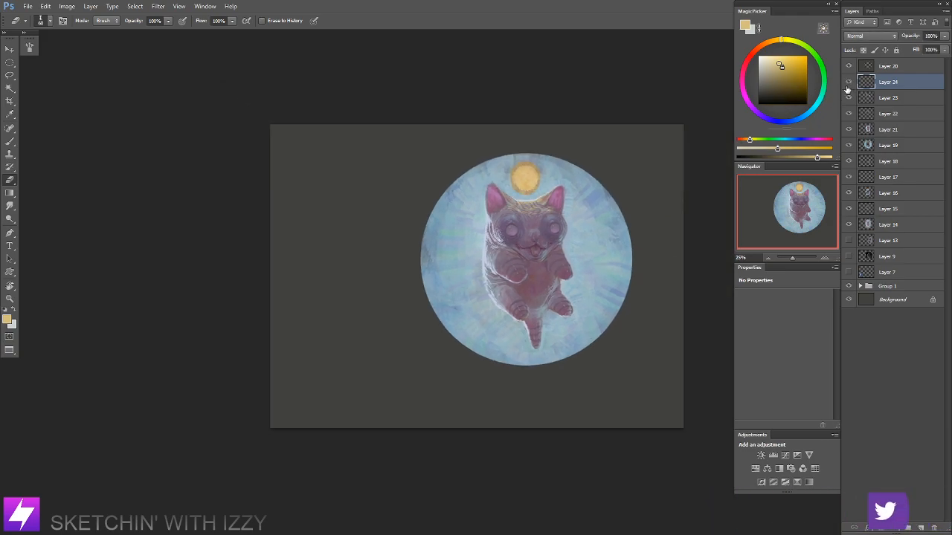
{"action": "left_click", "coordinate": [848, 83]}
{"action": "left_click", "coordinate": [846, 84]}
Step: Strengthen the golden light across the upper forehead with a 15 px brush
{"action": "key", "text": "ctrl+plus"}
{"action": "key", "text": "ctrl+plus"}
{"action": "mouse_move", "coordinate": [556, 235]}
{"action": "left_mouse_down"}
{"action": "mouse_move", "coordinate": [513, 268]}
{"action": "mouse_move", "coordinate": [455, 363]}
{"action": "left_mouse_up"}
{"action": "key", "text": "ctrl+plus"}
{"action": "key", "text": "b"}
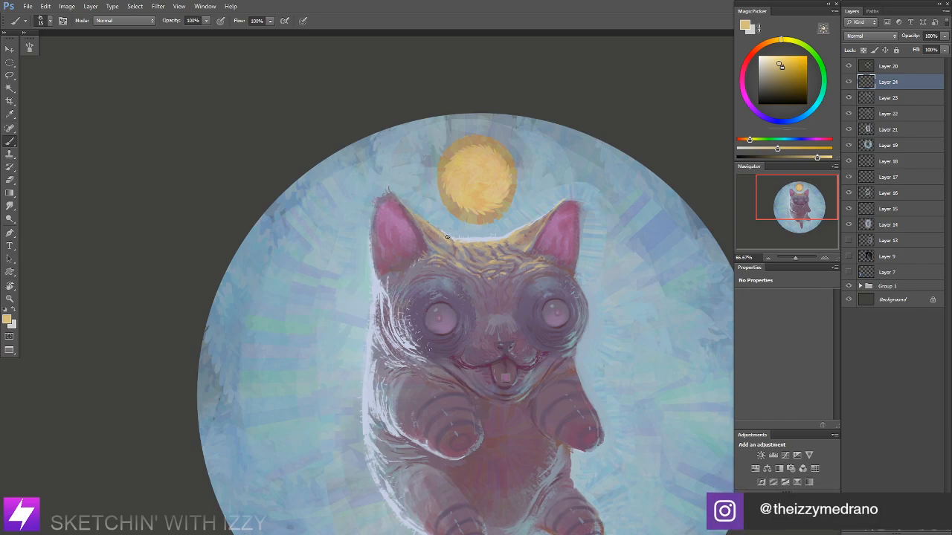
Step: Restore the unmirrored canvas and compare the whole painting with Layer 24 hidden and shown
{"action": "key", "text": "ctrl+minus"}
{"action": "key", "text": "ctrl+minus"}
{"action": "key", "text": "ctrl+minus"}
{"action": "key", "text": "ctrl+minus"}
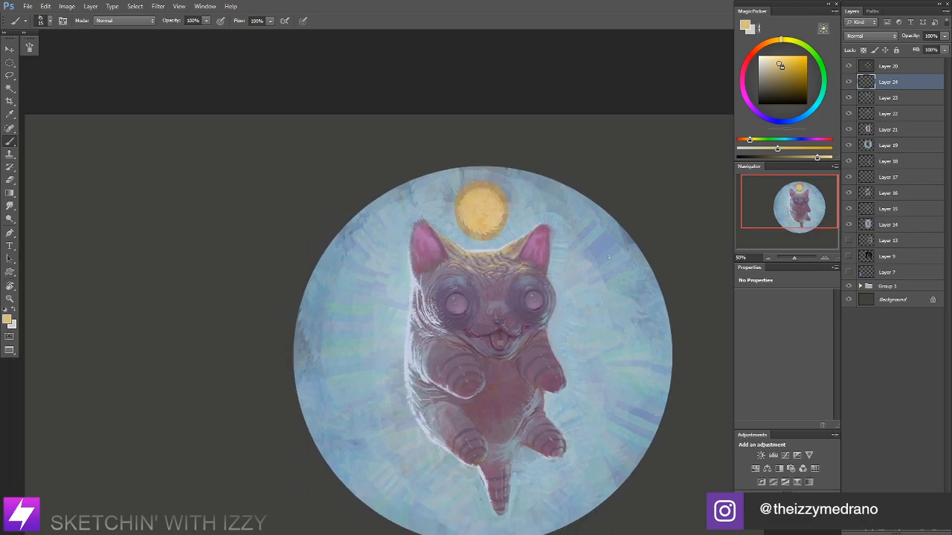
{"action": "left_click", "coordinate": [851, 84]}
{"action": "left_click", "coordinate": [851, 84]}
{"action": "left_click", "coordinate": [851, 85]}
{"action": "left_click", "coordinate": [850, 87]}
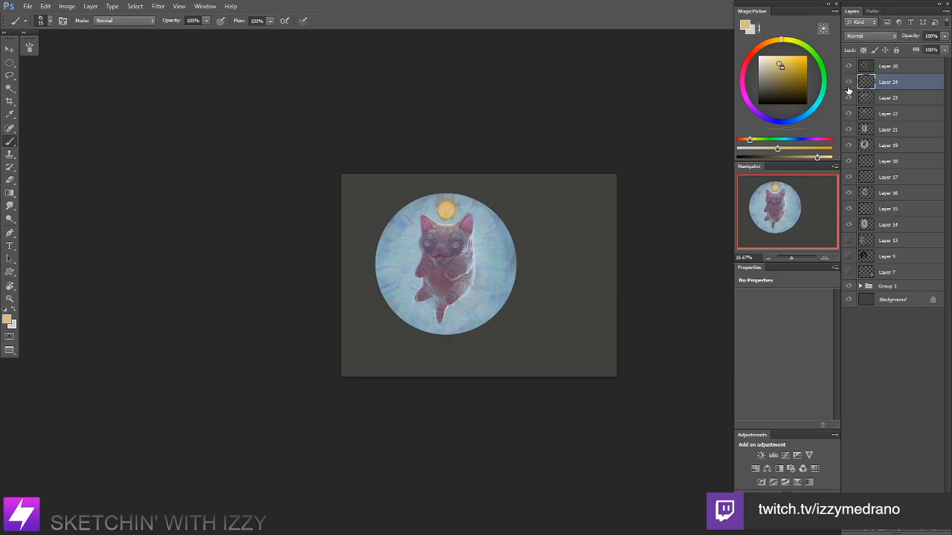
{"action": "left_click", "coordinate": [846, 93]}
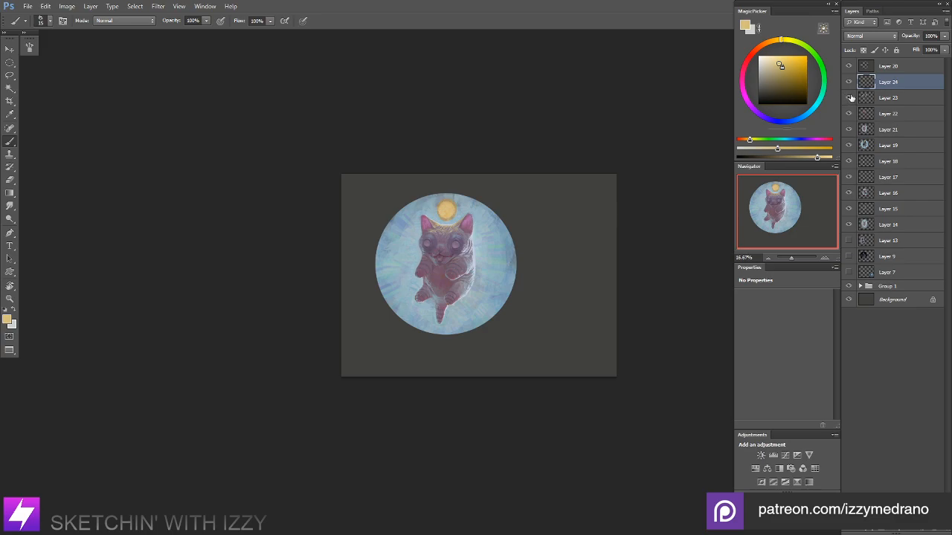
{"action": "left_click", "coordinate": [850, 84]}
{"action": "left_click", "coordinate": [850, 84]}
{"action": "left_click", "coordinate": [850, 84]}
{"action": "left_click", "coordinate": [849, 85]}
{"action": "left_click", "coordinate": [848, 86]}
{"action": "left_click", "coordinate": [846, 86]}
{"action": "left_click", "coordinate": [847, 85]}
{"action": "left_click", "coordinate": [847, 87]}
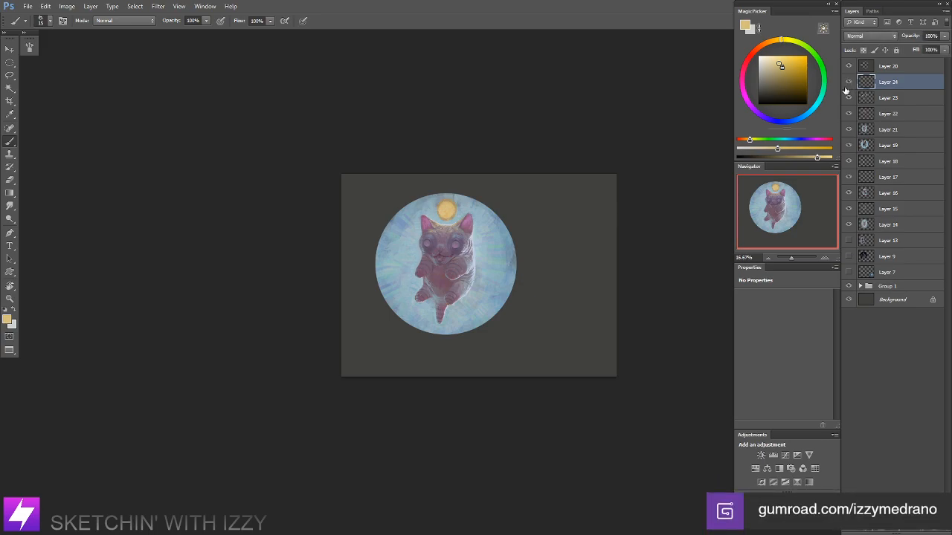
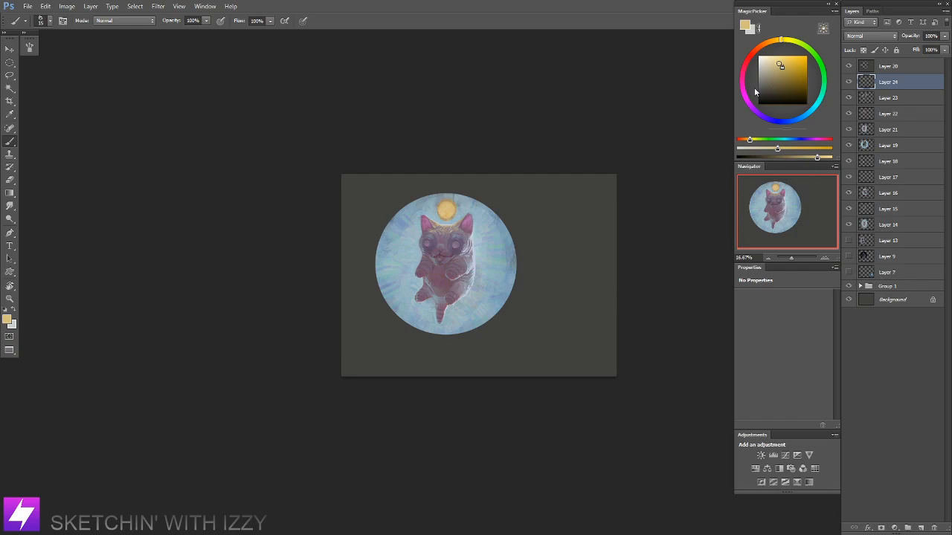
{"action": "left_click", "coordinate": [849, 81]}
{"action": "left_click", "coordinate": [849, 82]}
{"action": "left_click", "coordinate": [849, 82]}
{"action": "left_click", "coordinate": [849, 83]}
{"action": "left_click", "coordinate": [848, 83]}
{"action": "left_click", "coordinate": [848, 82]}
Step: Thicken the golden light along the inner edges of both ears with a 25 px brush
{"action": "key", "text": "ctrl+plus"}
{"action": "key", "text": "ctrl+plus"}
{"action": "left_click_drag", "start_coordinate": [453, 172], "coordinate": [514, 290]}
{"action": "key", "text": "ctrl+plus"}
{"action": "key", "text": "ctrl+plus"}
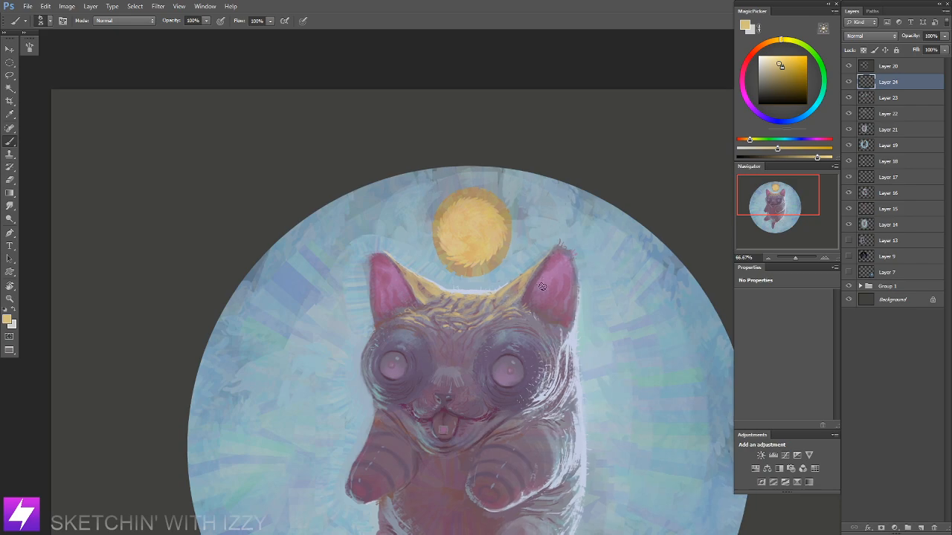
Step: Paint golden strokes on the brow above the eye on the side away from the white rim light
{"action": "key", "text": "ctrl+minus"}
{"action": "key", "text": "r"}
{"action": "left_click_drag", "start_coordinate": [510, 334], "coordinate": [535, 271]}
{"action": "key", "text": "Escape"}
{"action": "left_click_drag", "start_coordinate": [490, 302], "coordinate": [505, 277]}
{"action": "key", "text": "b"}
{"action": "key", "text": "ctrl+plus"}
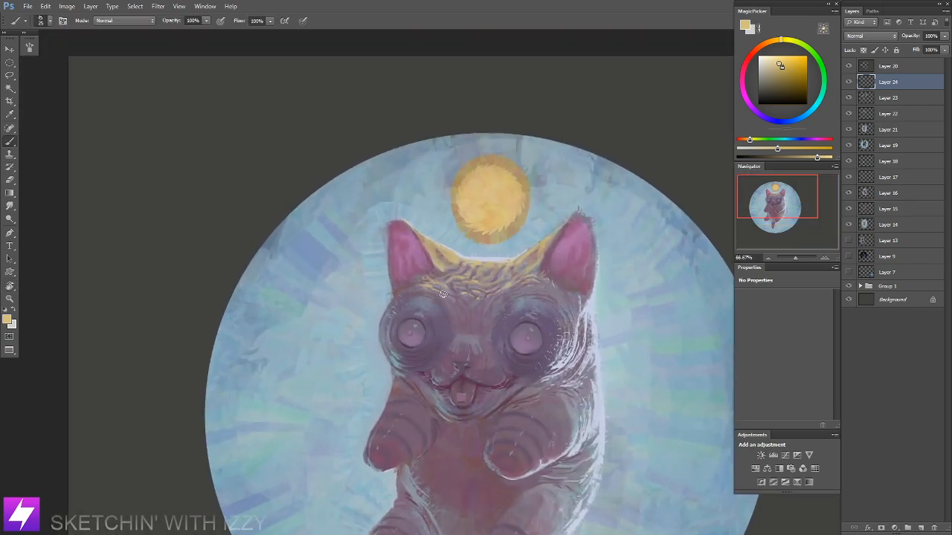
{"action": "left_click_drag", "start_coordinate": [433, 291], "coordinate": [452, 308]}
Step: Rotate the canvas, paint golden light toward the rim-lit side's brow with a 30 px brush and bring in the Eraser for trimming
{"action": "key", "text": "r"}
{"action": "left_click_drag", "start_coordinate": [566, 269], "coordinate": [522, 208]}
{"action": "key", "text": "e"}
{"action": "key", "text": "b"}
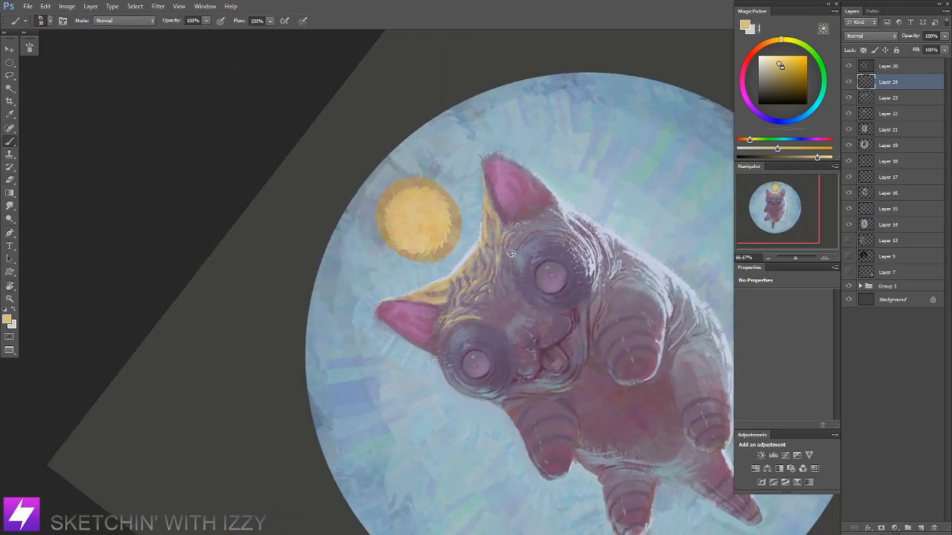
{"action": "key", "text": "e"}
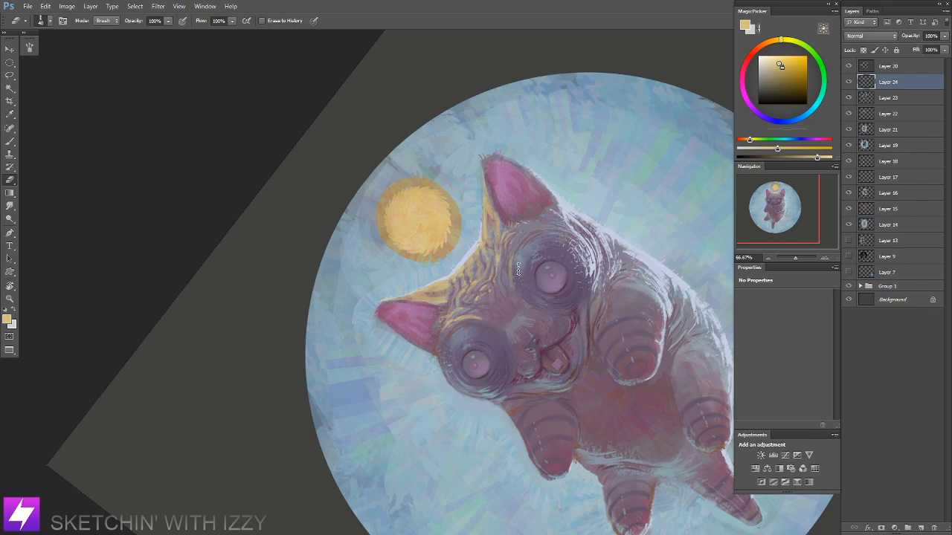
Step: Paint thin golden arcs along the brow wrinkles with a 7 to 10 px brush, restoring the upright view for cleanup with the Eraser
{"action": "key", "text": "b"}
{"action": "key", "text": "["}
{"action": "key", "text": "["}
{"action": "key", "text": "["}
{"action": "key", "text": "["}
{"action": "key", "text": "["}
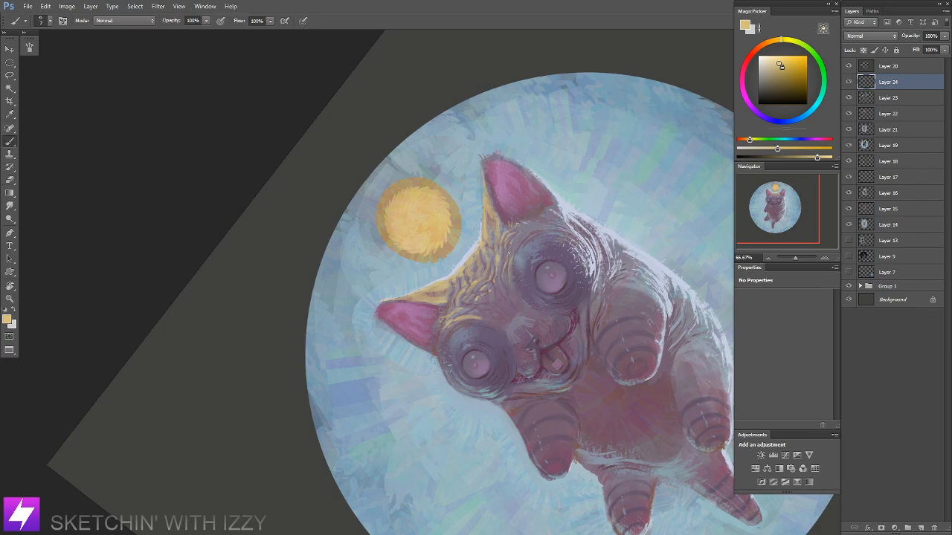
{"action": "key", "text": "r"}
{"action": "left_click_drag", "start_coordinate": [559, 244], "coordinate": [506, 203]}
{"action": "key", "text": "b"}
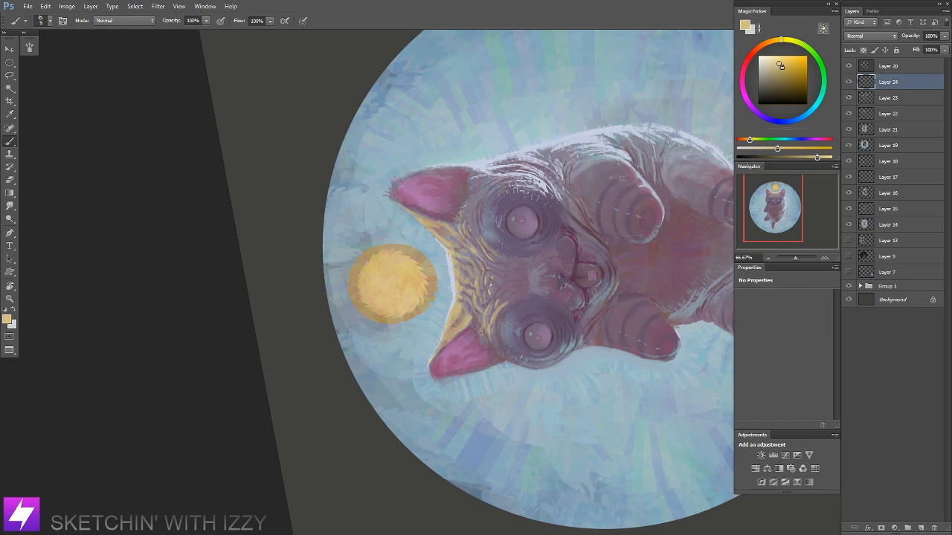
{"action": "key", "text": "Escape"}
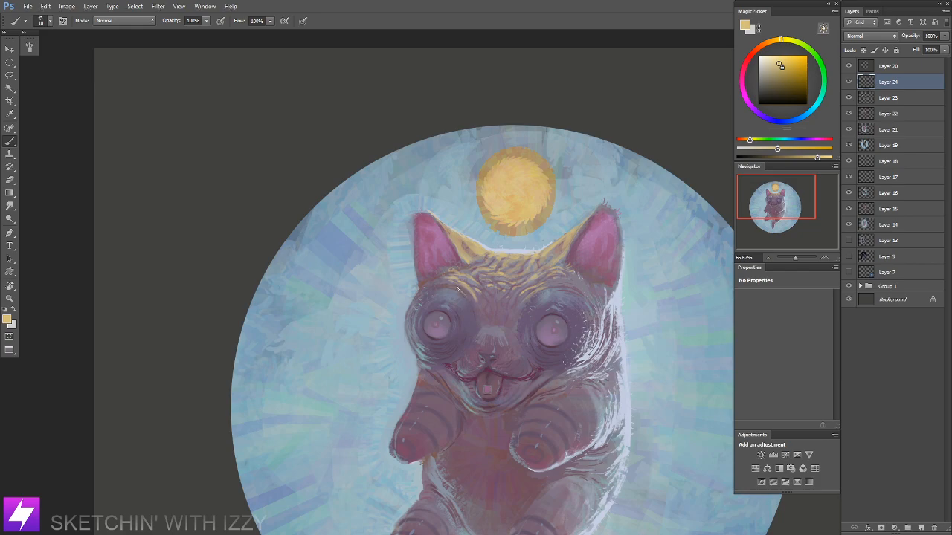
{"action": "key", "text": "bracketright"}
{"action": "key", "text": "e"}
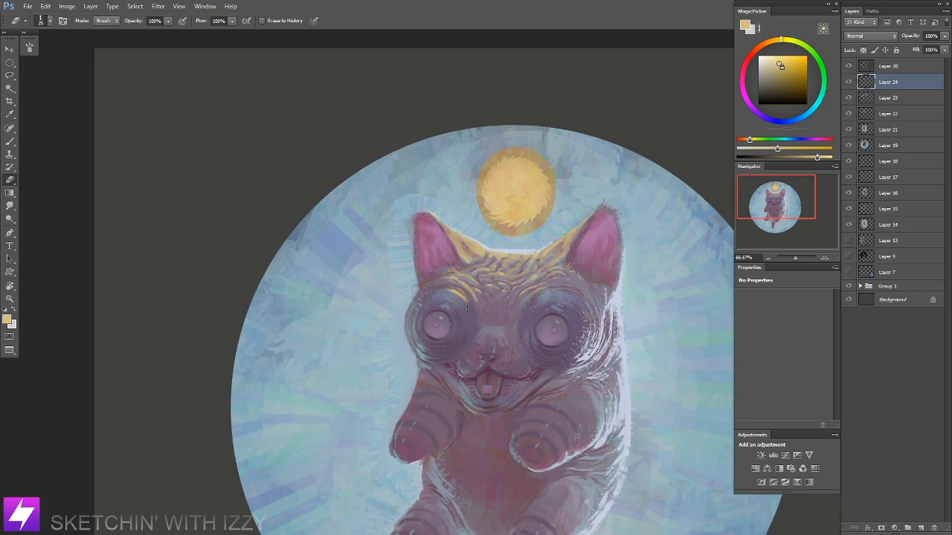
Step: Rotate the canvas, add golden lines above the rim-lit side's eye, blend them with the Smudge tool and restore the upright view
{"action": "key", "text": "r"}
{"action": "mouse_move", "coordinate": [606, 248]}
{"action": "left_mouse_down"}
{"action": "mouse_move", "coordinate": [605, 227]}
{"action": "mouse_move", "coordinate": [485, 169]}
{"action": "mouse_move", "coordinate": [508, 212]}
{"action": "left_mouse_up"}
{"action": "key", "text": "b"}
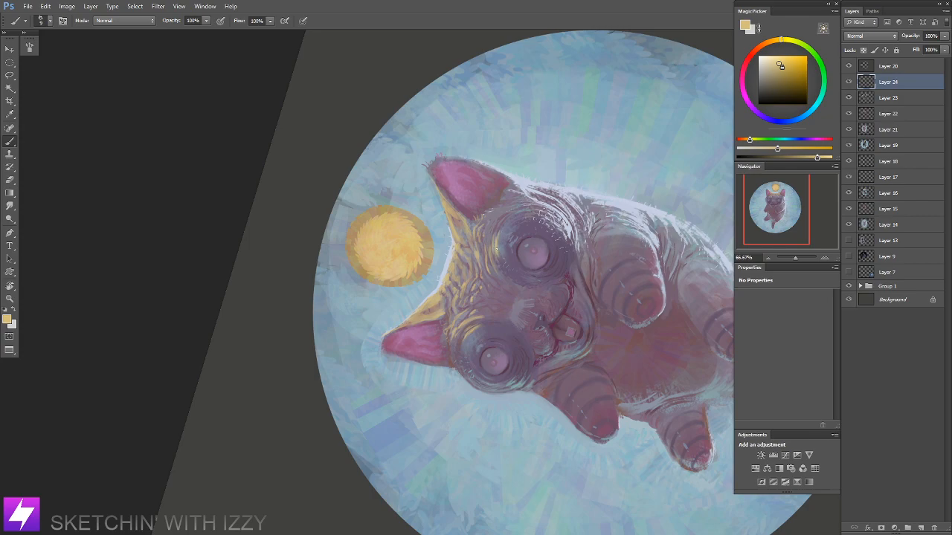
{"action": "key", "text": "s"}
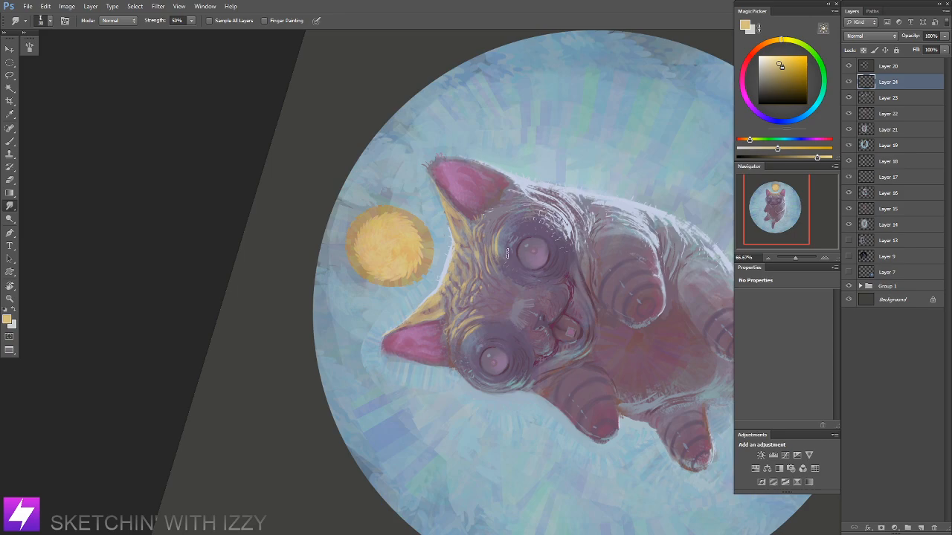
{"action": "key", "text": "Escape"}
{"action": "left_click_drag", "start_coordinate": [484, 278], "coordinate": [548, 244]}
{"action": "key", "text": "b"}
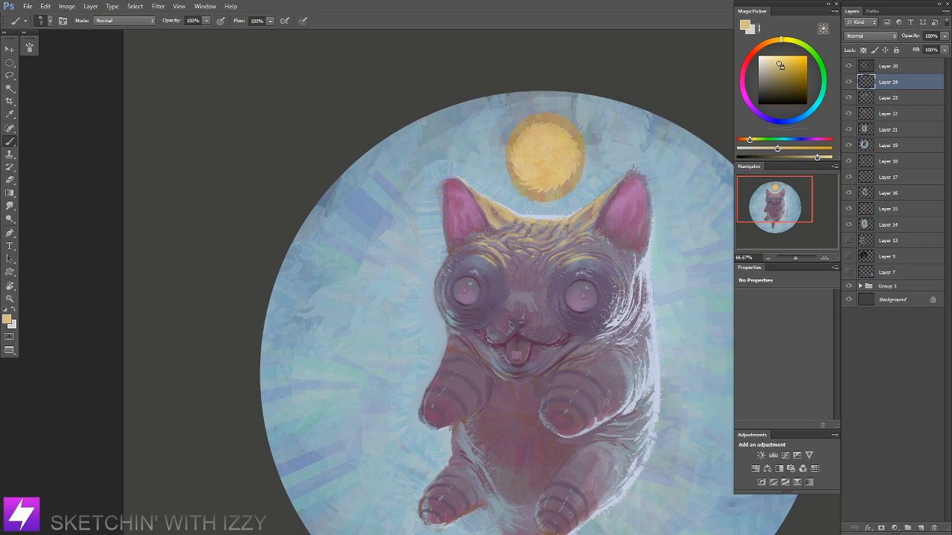
Step: Mirror the canvas to check the whole creature with its golden forehead light
{"action": "key", "text": "ctrl+minus"}
{"action": "key", "text": "ctrl+minus"}
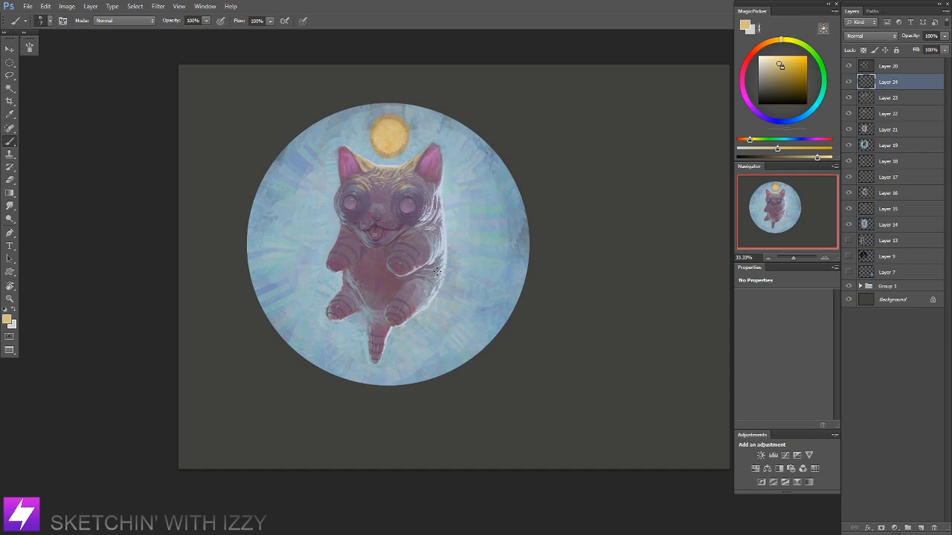
{"action": "key", "text": "ctrl+plus"}
{"action": "left_click_drag", "start_coordinate": [394, 289], "coordinate": [468, 305]}
{"action": "key", "text": "ctrl+shift+h"}
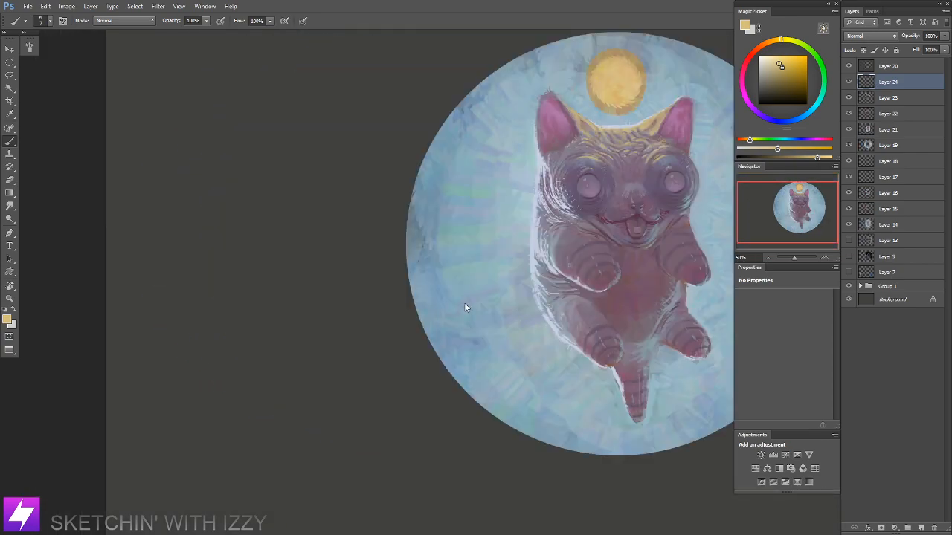
Step: Sample grey-blue and pale lavender tones and touch up the rim-lit side's front and hind legs with a 10 to 15 px brush
{"action": "key", "text": "ctrl+plus"}
{"action": "left_click_drag", "start_coordinate": [497, 265], "coordinate": [493, 300]}
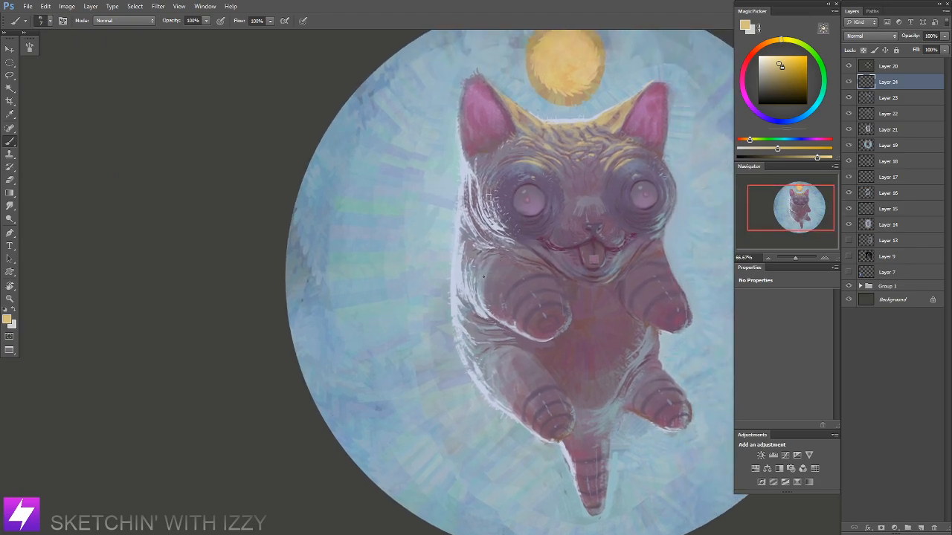
{"action": "left_click", "coordinate": [488, 274], "text": "alt"}
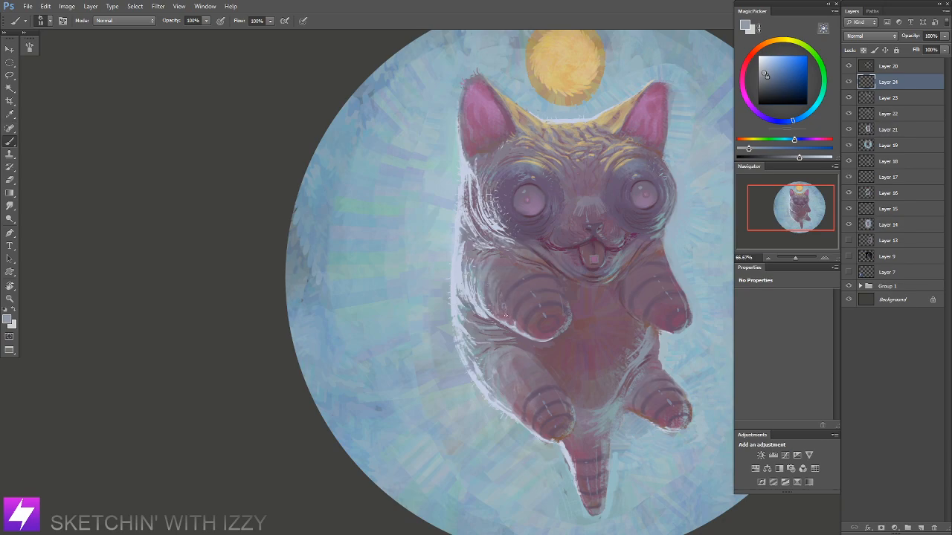
{"action": "left_click_drag", "start_coordinate": [516, 365], "coordinate": [496, 285]}
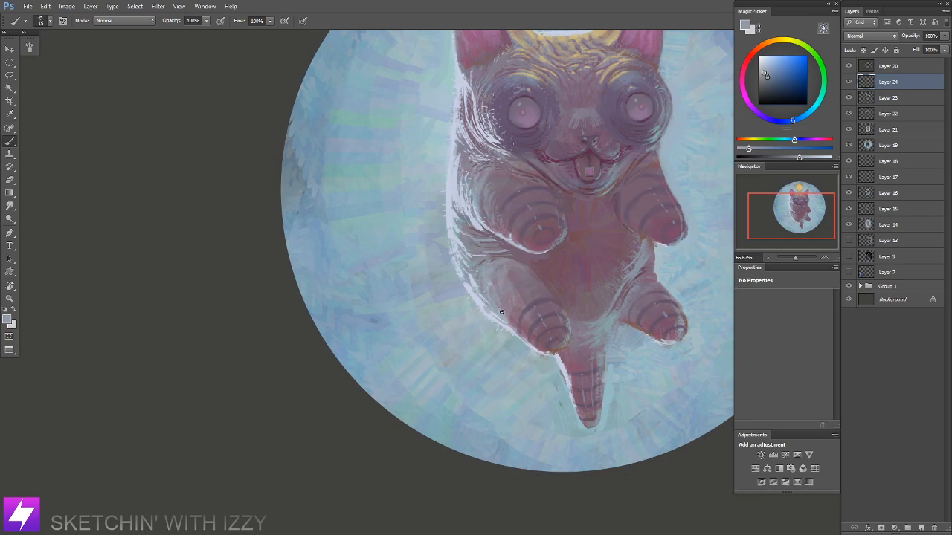
{"action": "left_click", "coordinate": [480, 286], "text": "alt"}
{"action": "left_click", "coordinate": [486, 290], "text": "alt"}
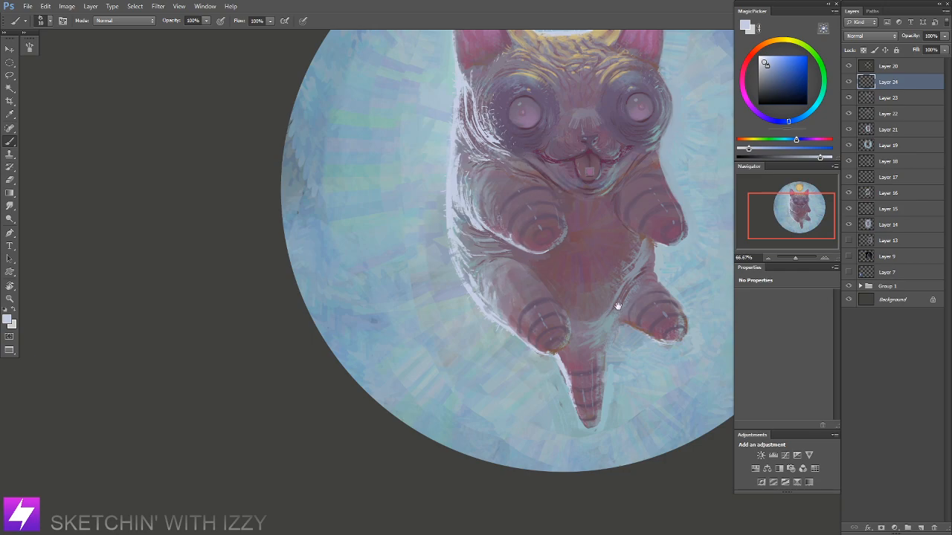
Step: Review the whole creature at reduced size and mirror the canvas to check its shapes and lighting
{"action": "left_click_drag", "start_coordinate": [593, 269], "coordinate": [600, 297]}
{"action": "key", "text": "ctrl+minus"}
{"action": "key", "text": "ctrl+minus"}
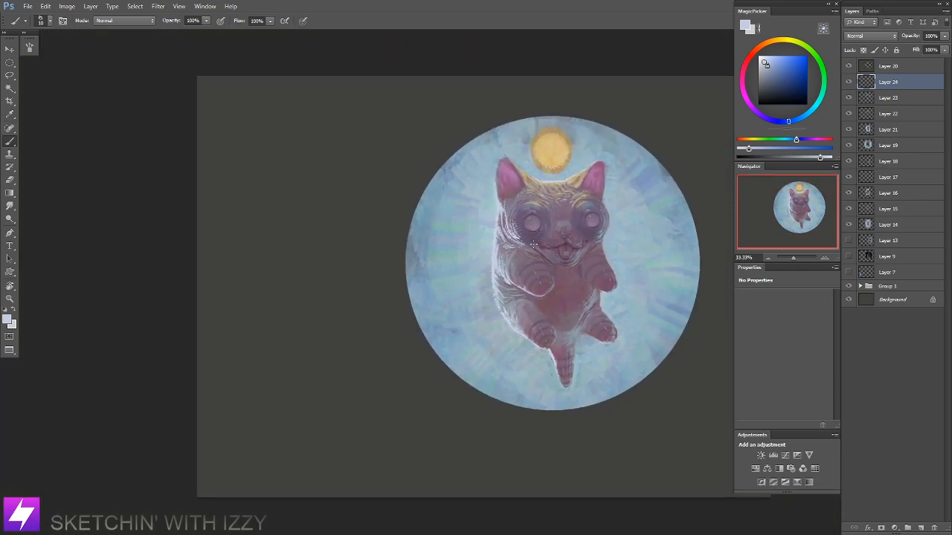
{"action": "key", "text": "ctrl+plus"}
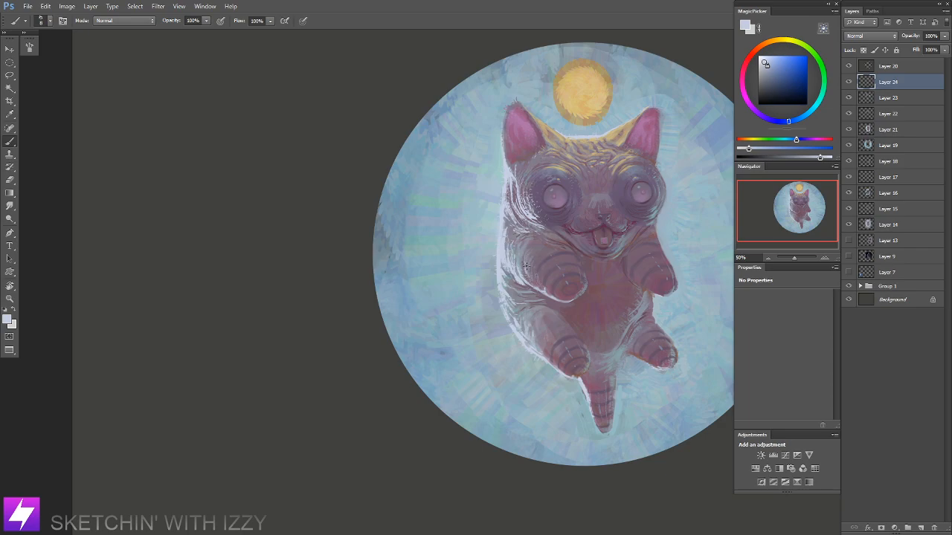
{"action": "key", "text": "ctrl+minus"}
{"action": "key", "text": "ctrl+minus"}
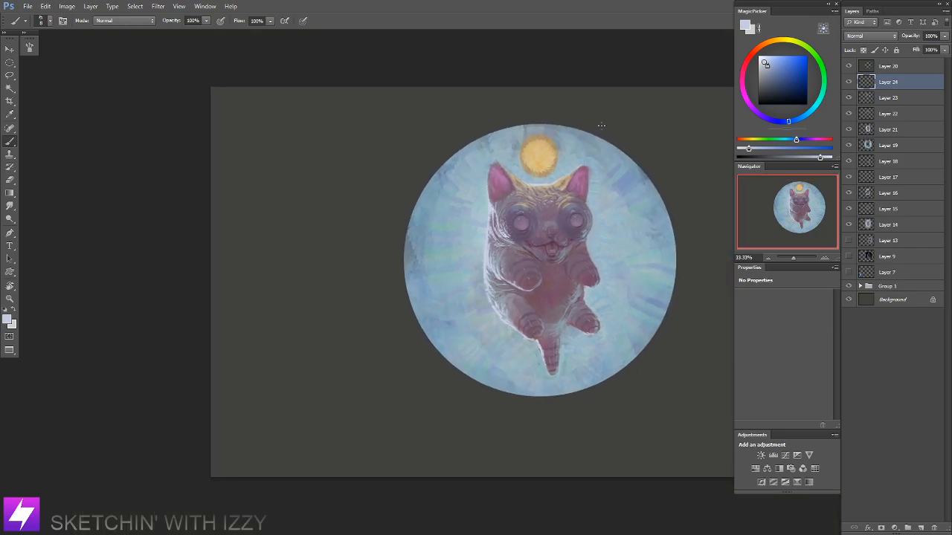
{"action": "key", "text": "ctrl+shift+h"}
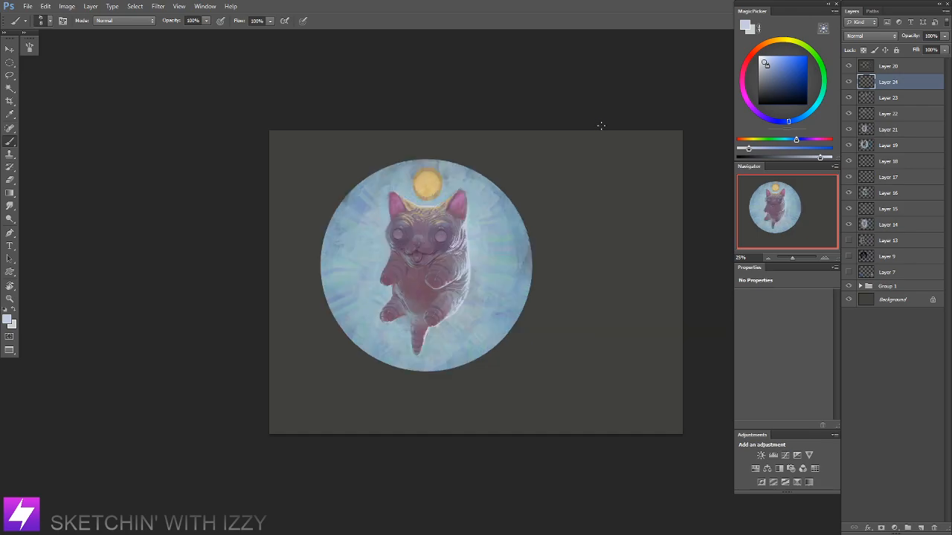
{"action": "key", "text": "ctrl+plus"}
{"action": "key", "text": "ctrl+plus"}
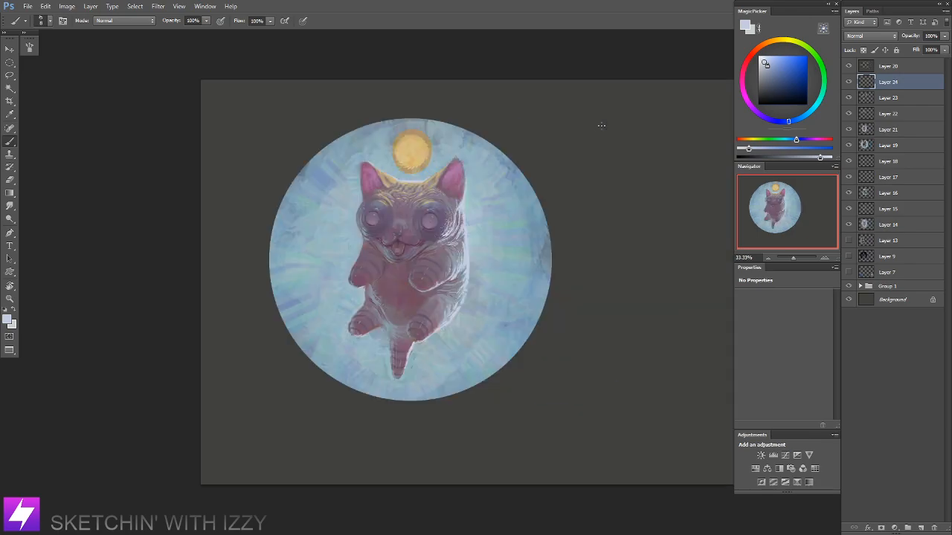
Step: Sample a muted mauve from the shaded side's front paw and touch up the paw with a 20 px brush
{"action": "left_click_drag", "start_coordinate": [390, 310], "coordinate": [536, 310]}
{"action": "key", "text": "r"}
{"action": "key", "text": "ctrl+plus"}
{"action": "key", "text": "Escape"}
{"action": "mouse_move", "coordinate": [437, 393]}
{"action": "left_mouse_down"}
{"action": "mouse_move", "coordinate": [463, 372]}
{"action": "mouse_move", "coordinate": [535, 402]}
{"action": "left_mouse_up"}
{"action": "key", "text": "b"}
{"action": "left_click", "coordinate": [438, 307], "text": "alt"}
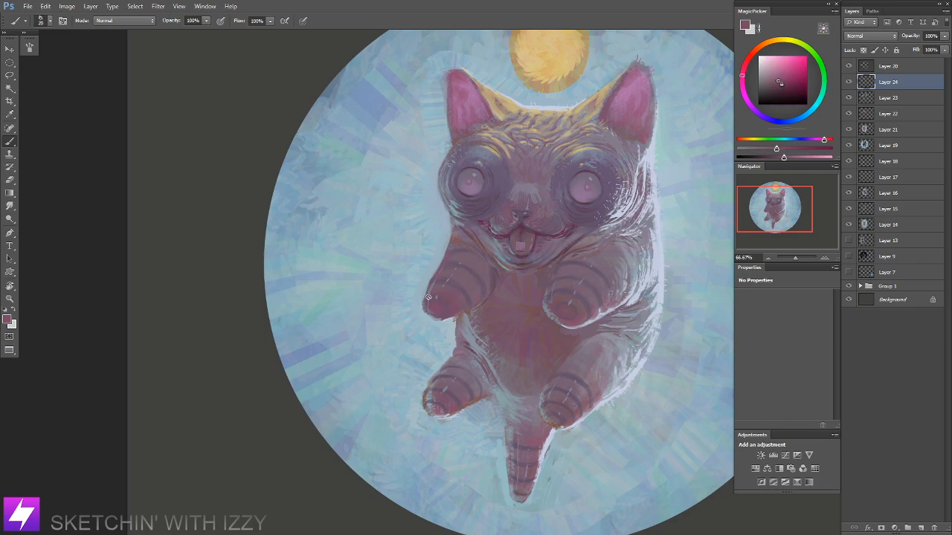
Step: Rotate the canvas sideways, sample pinkish purple from the ear and paint soft color around the front legs and belly with a 15 to 25 px brush
{"action": "key", "text": "r"}
{"action": "mouse_move", "coordinate": [516, 304]}
{"action": "left_mouse_down"}
{"action": "mouse_move", "coordinate": [491, 320]}
{"action": "mouse_move", "coordinate": [520, 287]}
{"action": "left_mouse_up"}
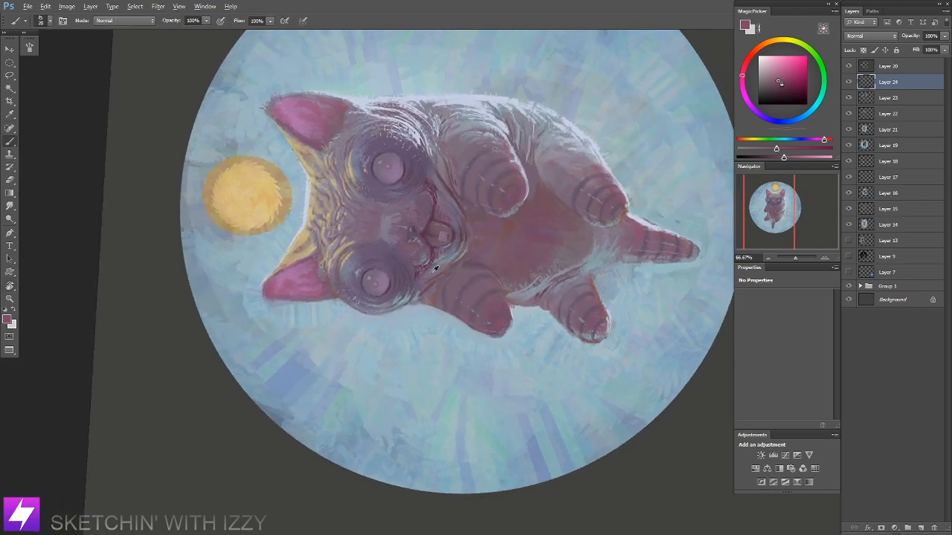
{"action": "left_click", "coordinate": [304, 272], "text": "alt"}
{"action": "left_click_drag", "start_coordinate": [516, 270], "coordinate": [503, 273]}
{"action": "key", "text": "["}
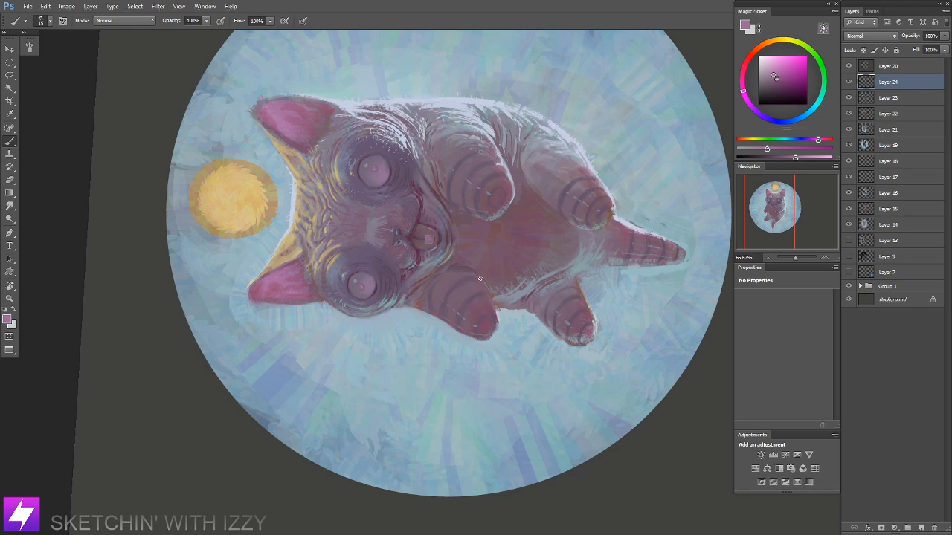
{"action": "left_click_drag", "start_coordinate": [497, 217], "coordinate": [508, 273]}
{"action": "key", "text": "]"}
{"action": "key", "text": "]"}
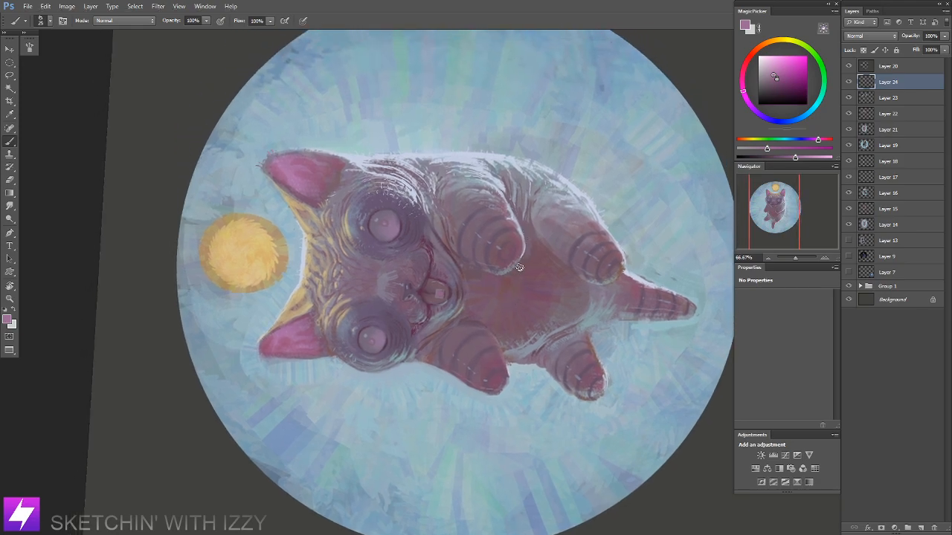
Step: Rotate the canvas back partway, touch up the shaded side's hind leg with a 35 px brush and restore the upright, unmirrored view
{"action": "key", "text": "r"}
{"action": "mouse_move", "coordinate": [571, 283]}
{"action": "left_mouse_down"}
{"action": "mouse_move", "coordinate": [521, 271]}
{"action": "mouse_move", "coordinate": [530, 315]}
{"action": "left_mouse_up"}
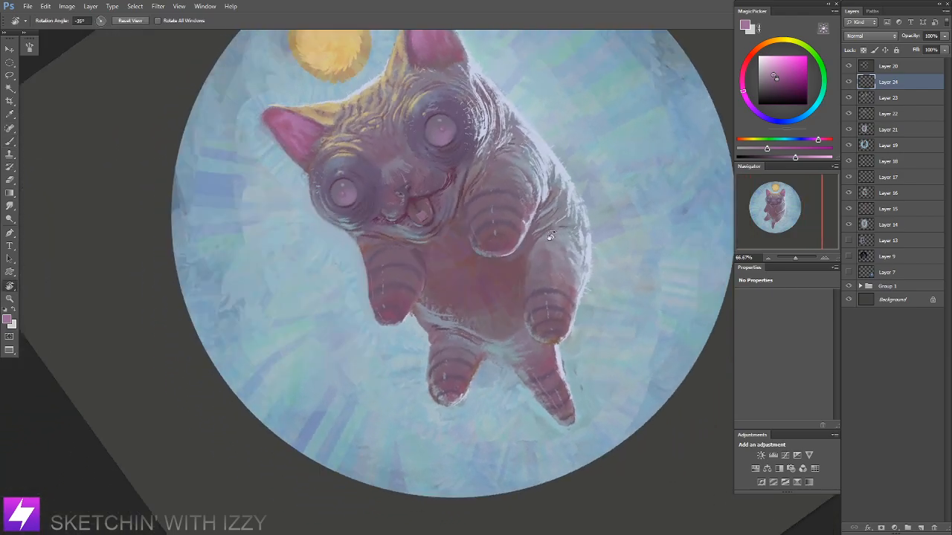
{"action": "scroll", "coordinate": [521, 302], "scroll_direction": "down", "scroll_amount": 1}
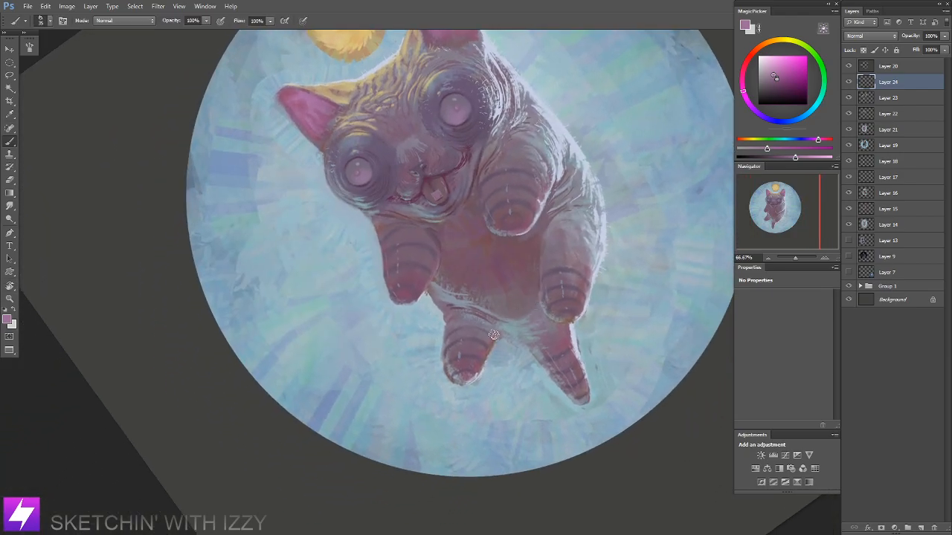
{"action": "key", "text": "Escape"}
{"action": "left_click_drag", "start_coordinate": [506, 338], "coordinate": [520, 352]}
{"action": "left_click_drag", "start_coordinate": [579, 188], "coordinate": [553, 192]}
{"action": "key", "text": "ctrl+minus"}
{"action": "key", "text": "ctrl+minus"}
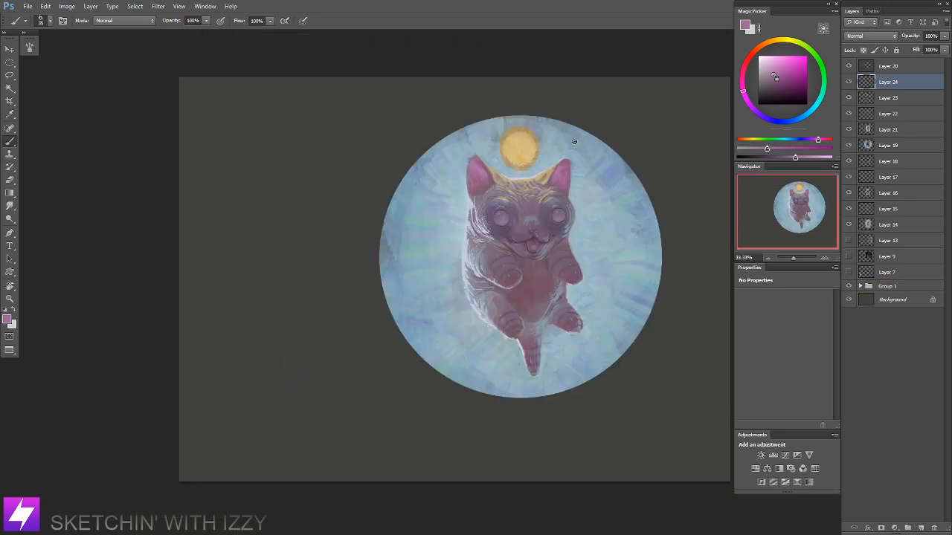
Step: Sample a dull mauve from the face and soften the highlight on the nose bridge with a 30 px brush
{"action": "key", "text": "ctrl+plus"}
{"action": "key", "text": "ctrl+plus"}
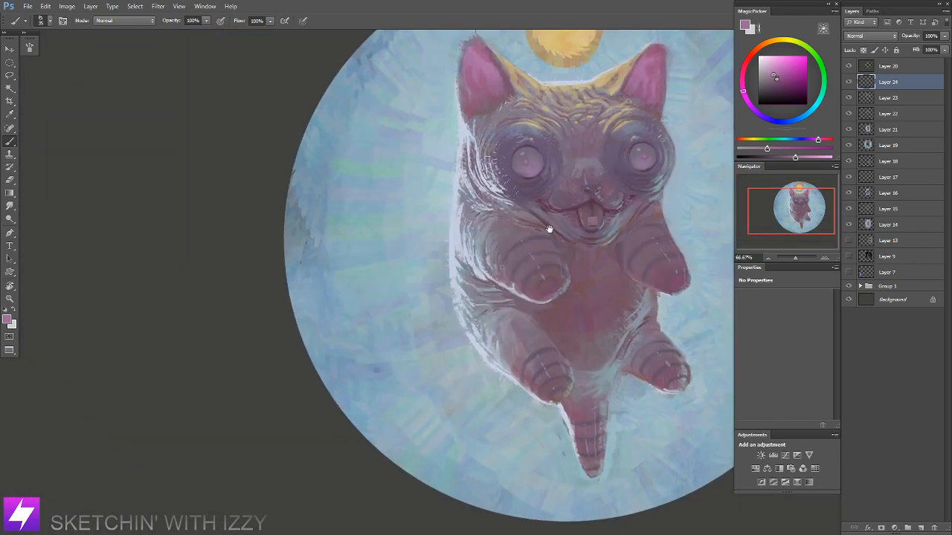
{"action": "left_click_drag", "start_coordinate": [546, 242], "coordinate": [546, 237]}
{"action": "left_click", "coordinate": [554, 208], "text": "alt"}
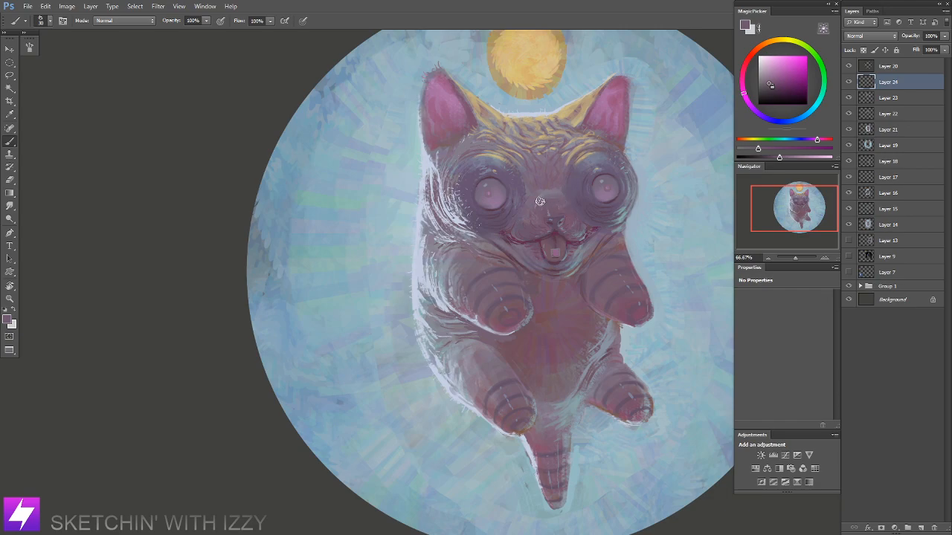
{"action": "key", "text": "ctrl+minus"}
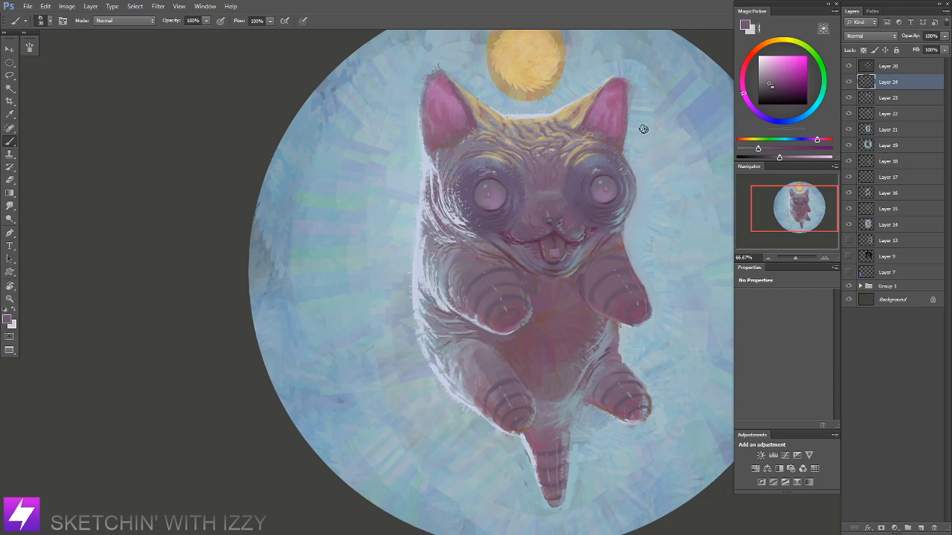